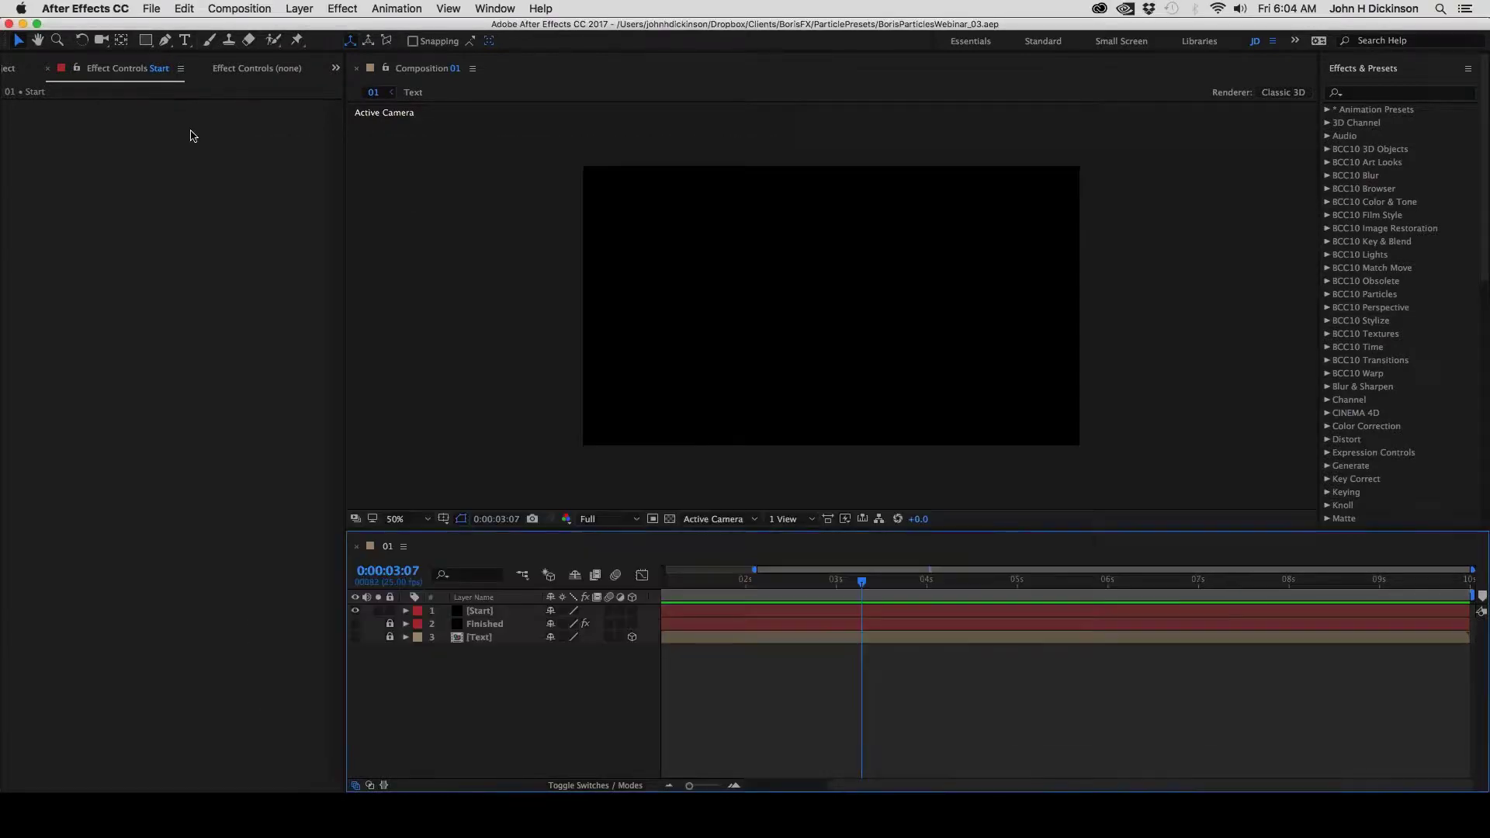
Apply the BCC Particle Emitter 3D effect to the Start layer in composition 01
{"action": "left_click", "coordinate": [9, 68]}
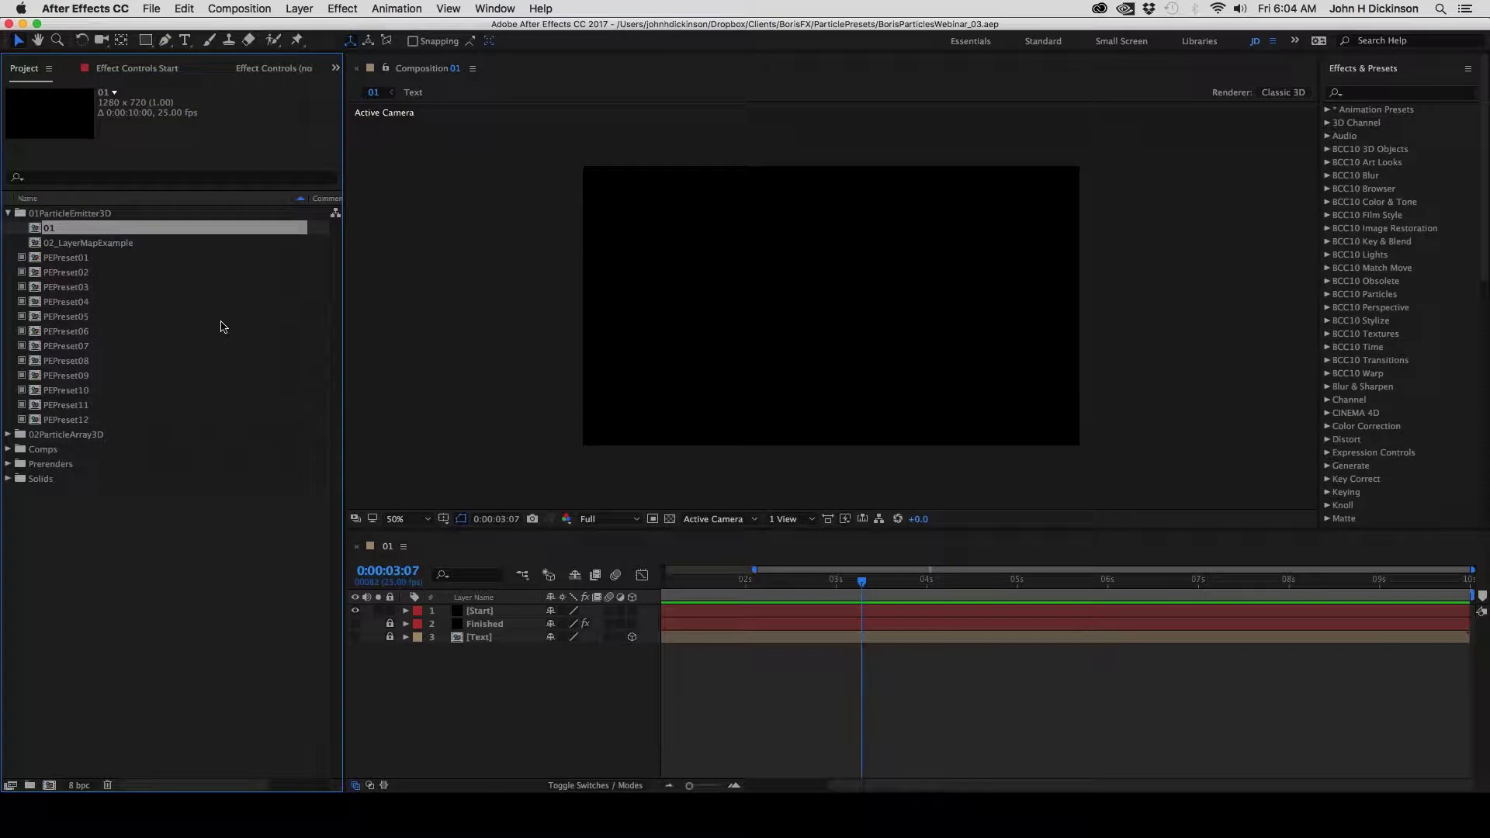
{"action": "left_click", "coordinate": [479, 613]}
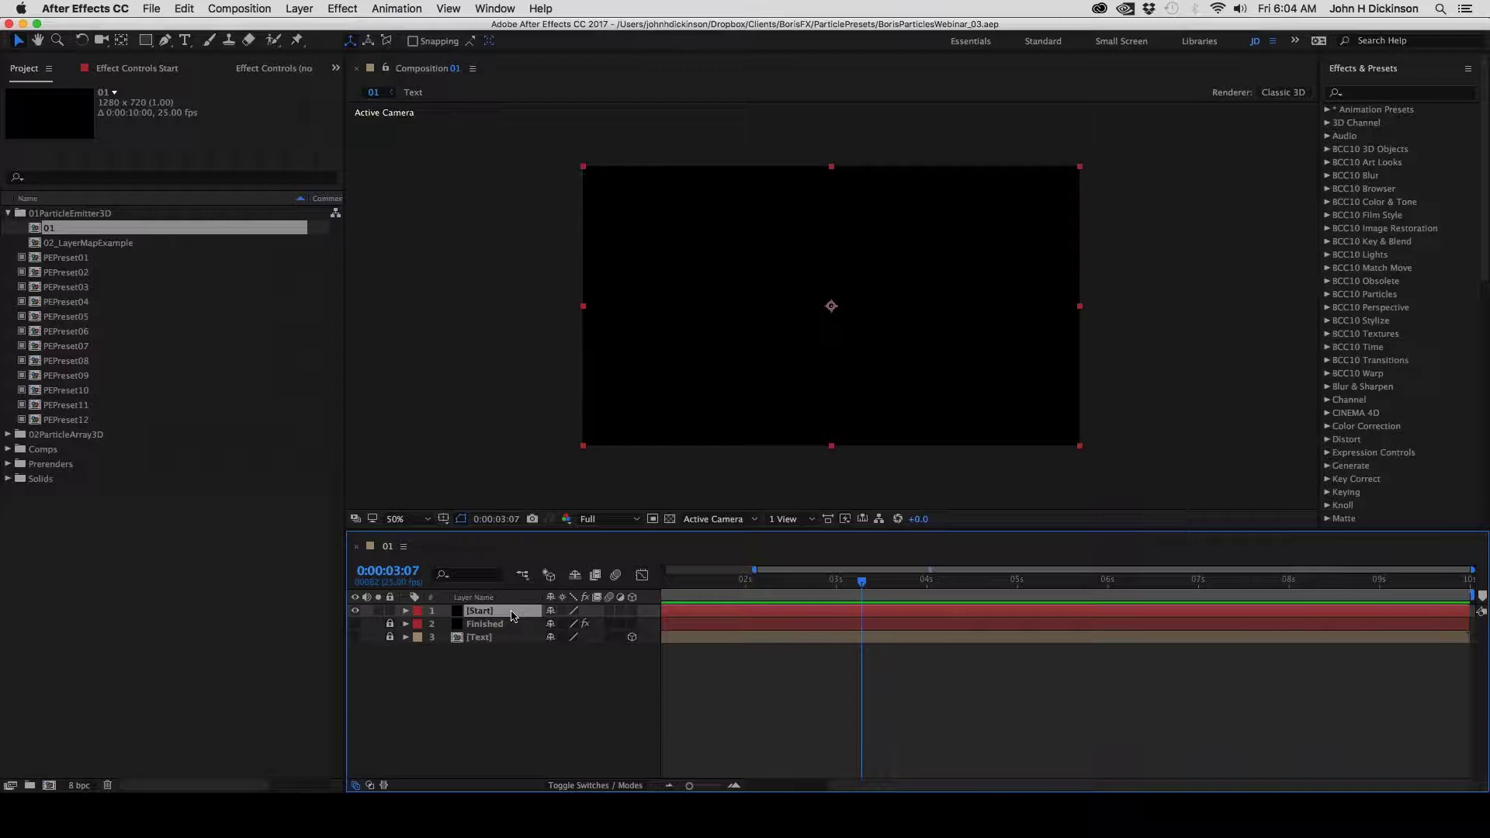
{"action": "left_click", "coordinate": [342, 8]}
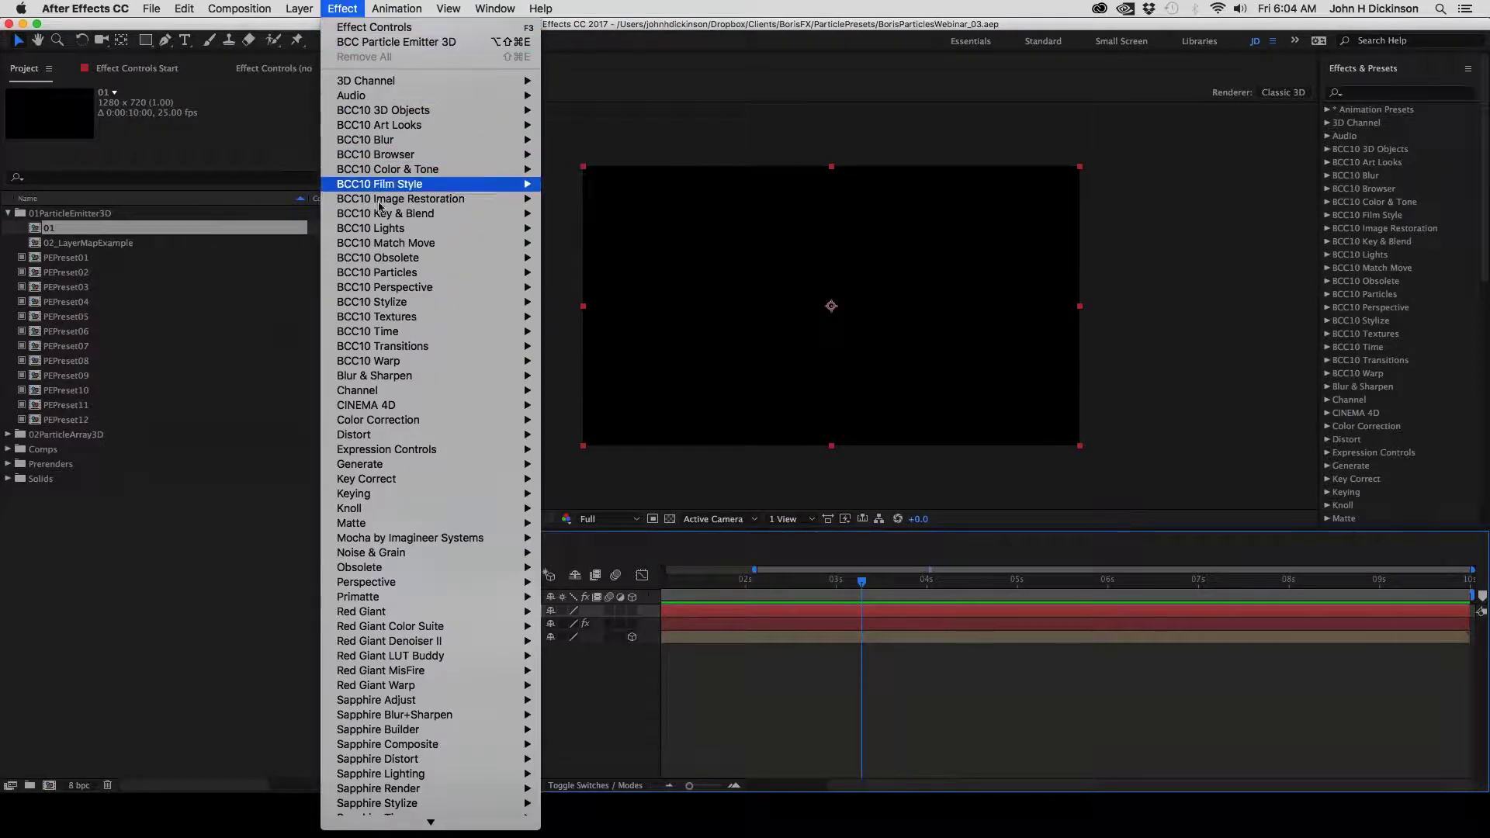
{"action": "mouse_move", "coordinate": [400, 261]}
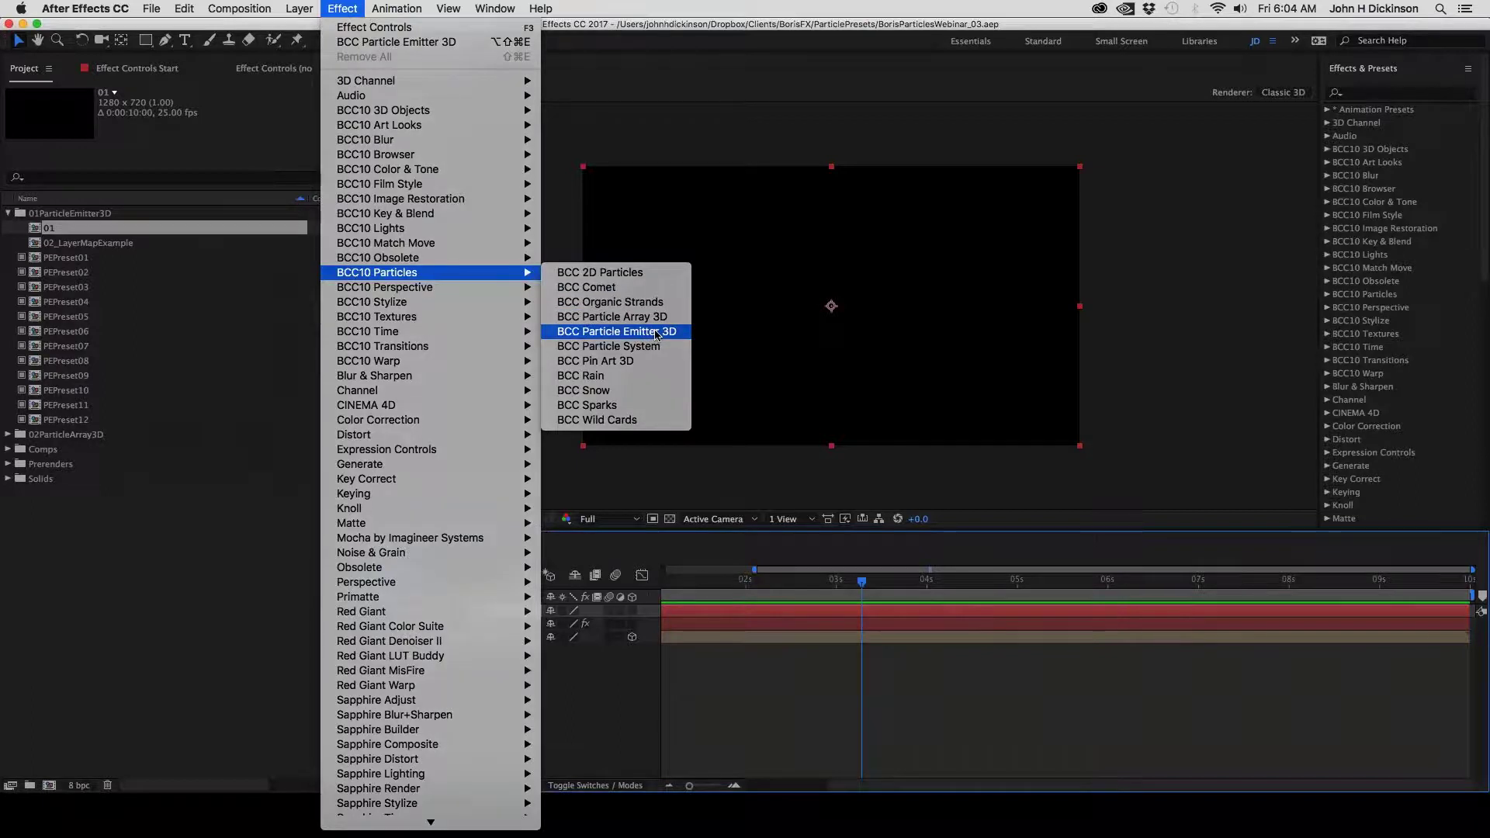
{"action": "left_click", "coordinate": [657, 332]}
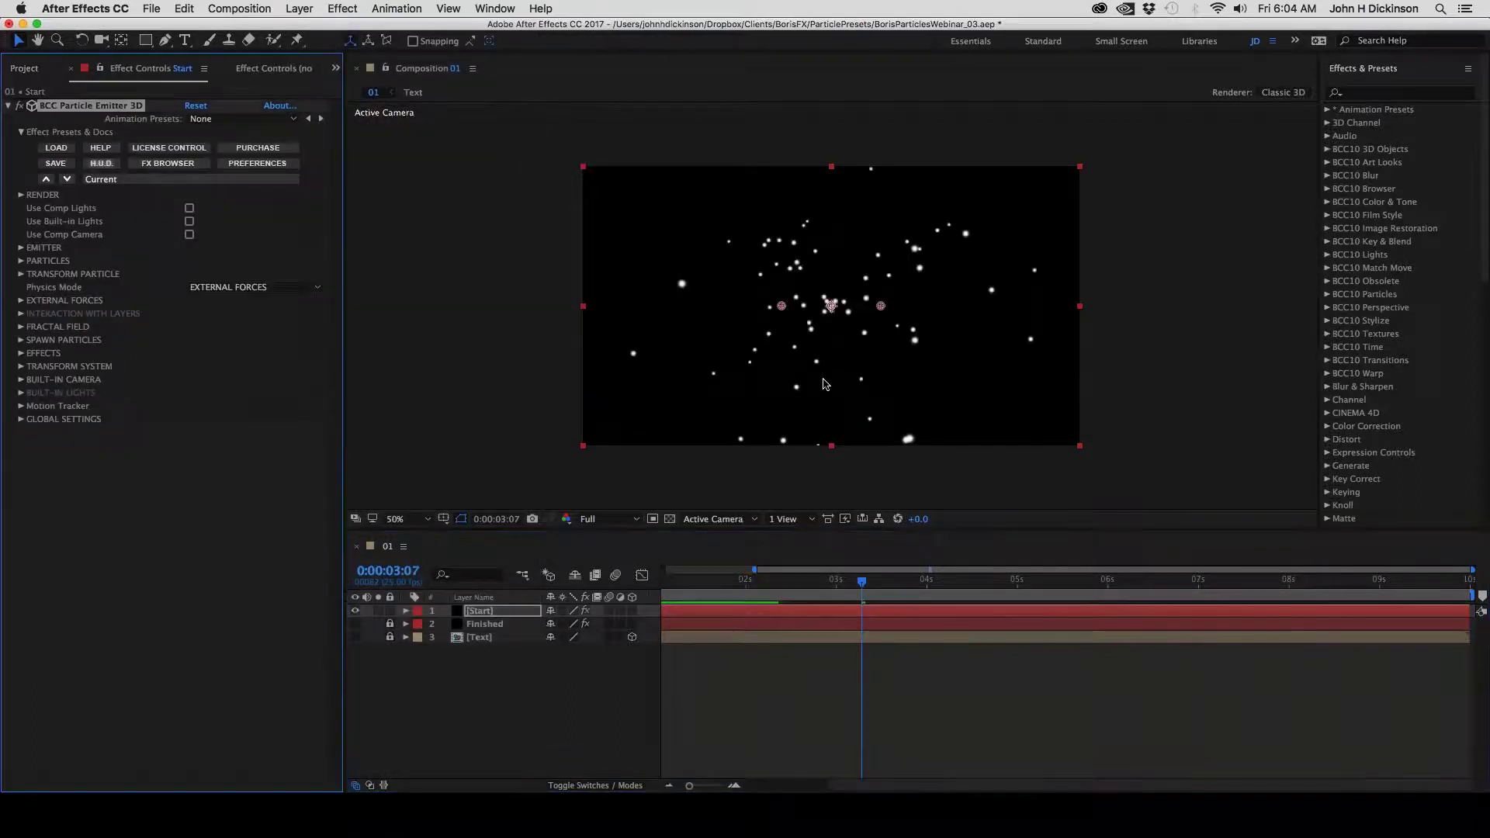
Preview the default particle animation and extend the visible timeline range back to the composition's start
{"action": "key", "text": "space"}
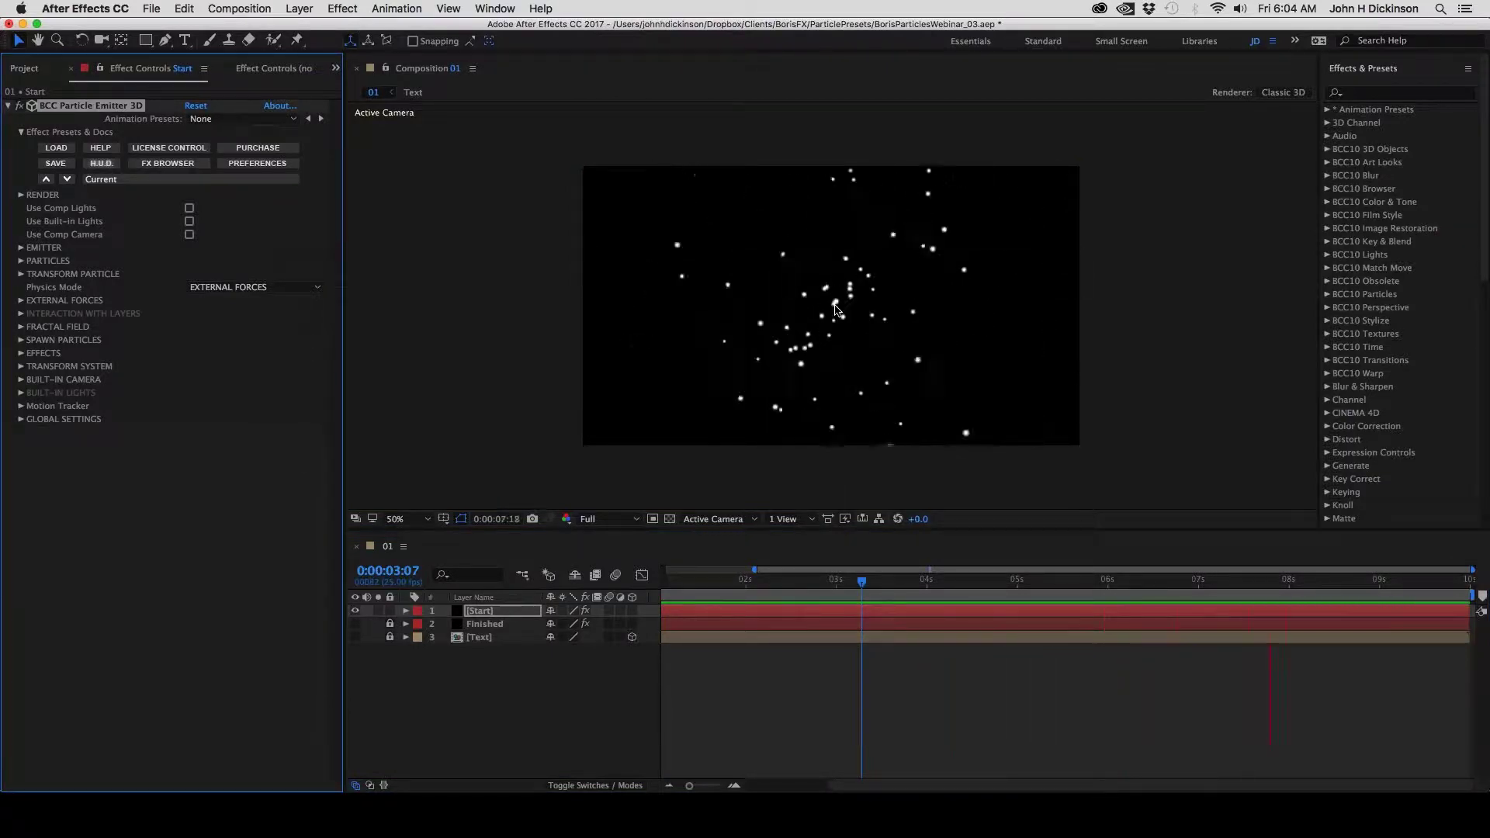
{"action": "key", "text": "space"}
{"action": "left_click_drag", "start_coordinate": [754, 570], "coordinate": [661, 578]}
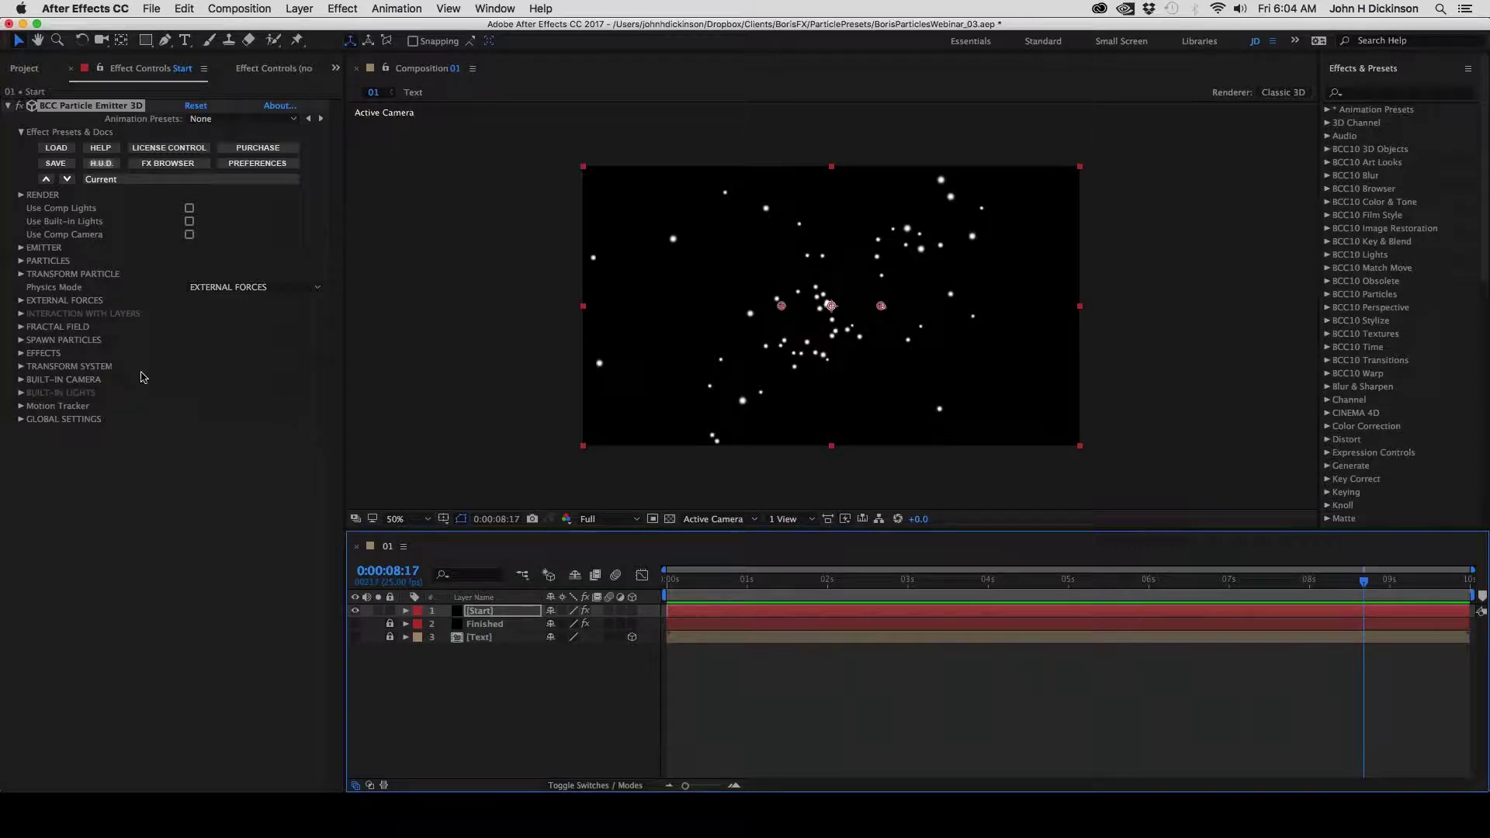
Examine the parameter groups of the Particle Emitter 3D effect, including the settings in the Emitter group
{"action": "left_click", "coordinate": [9, 108]}
{"action": "left_click", "coordinate": [10, 108]}
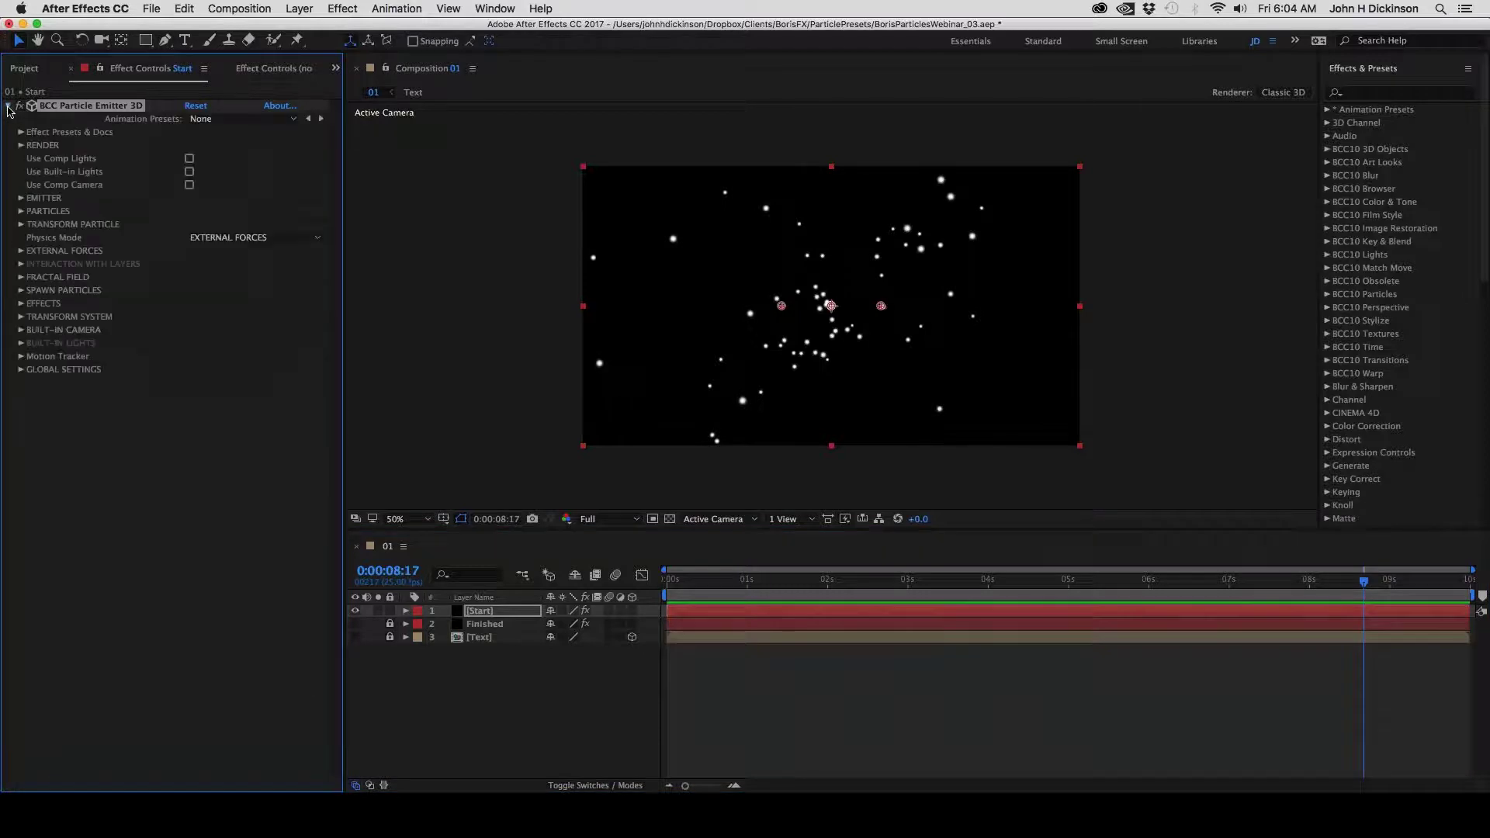
{"action": "left_click", "coordinate": [9, 108]}
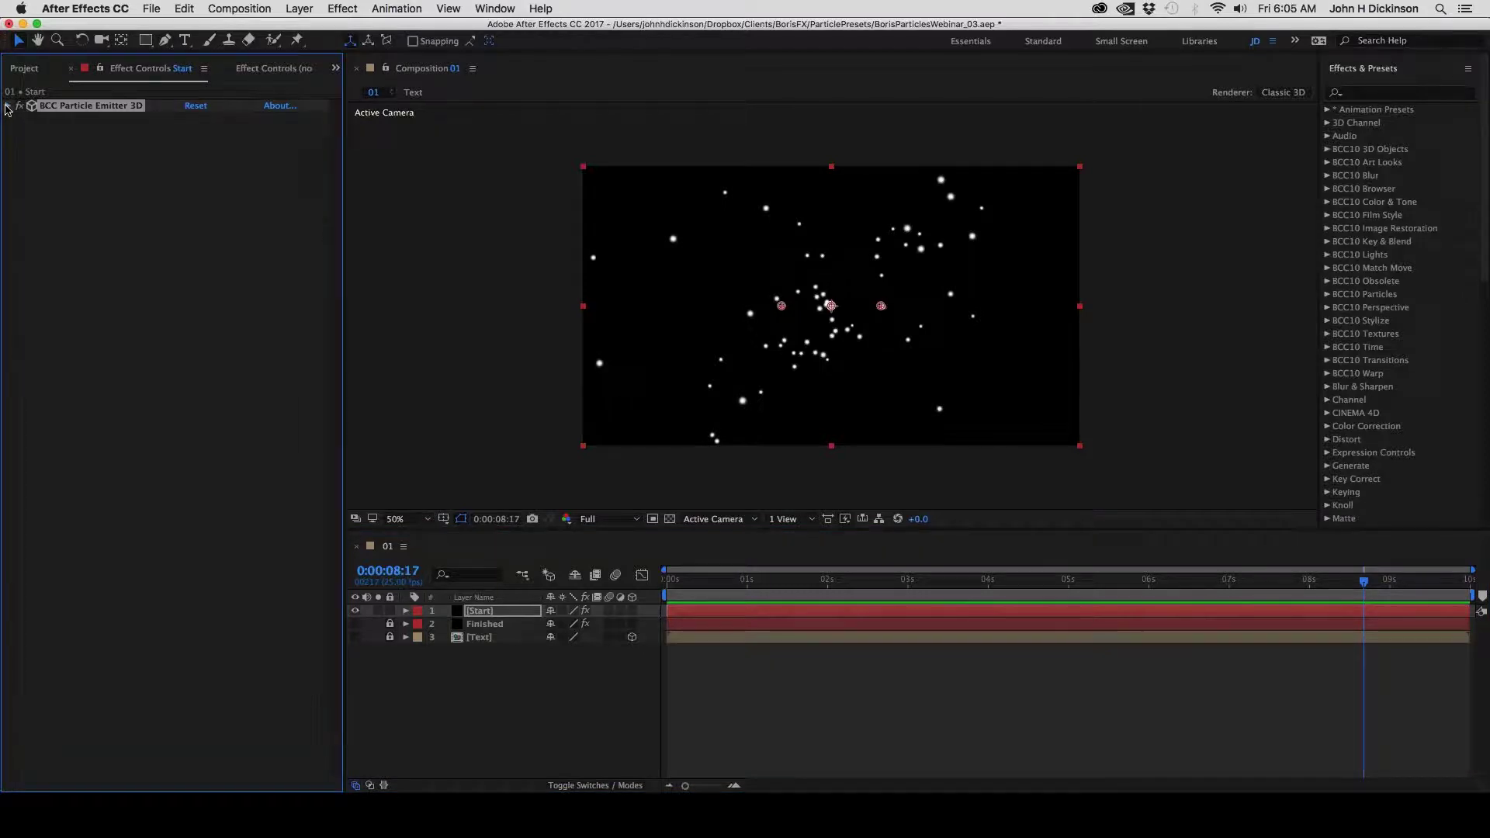
{"action": "left_click", "coordinate": [9, 108]}
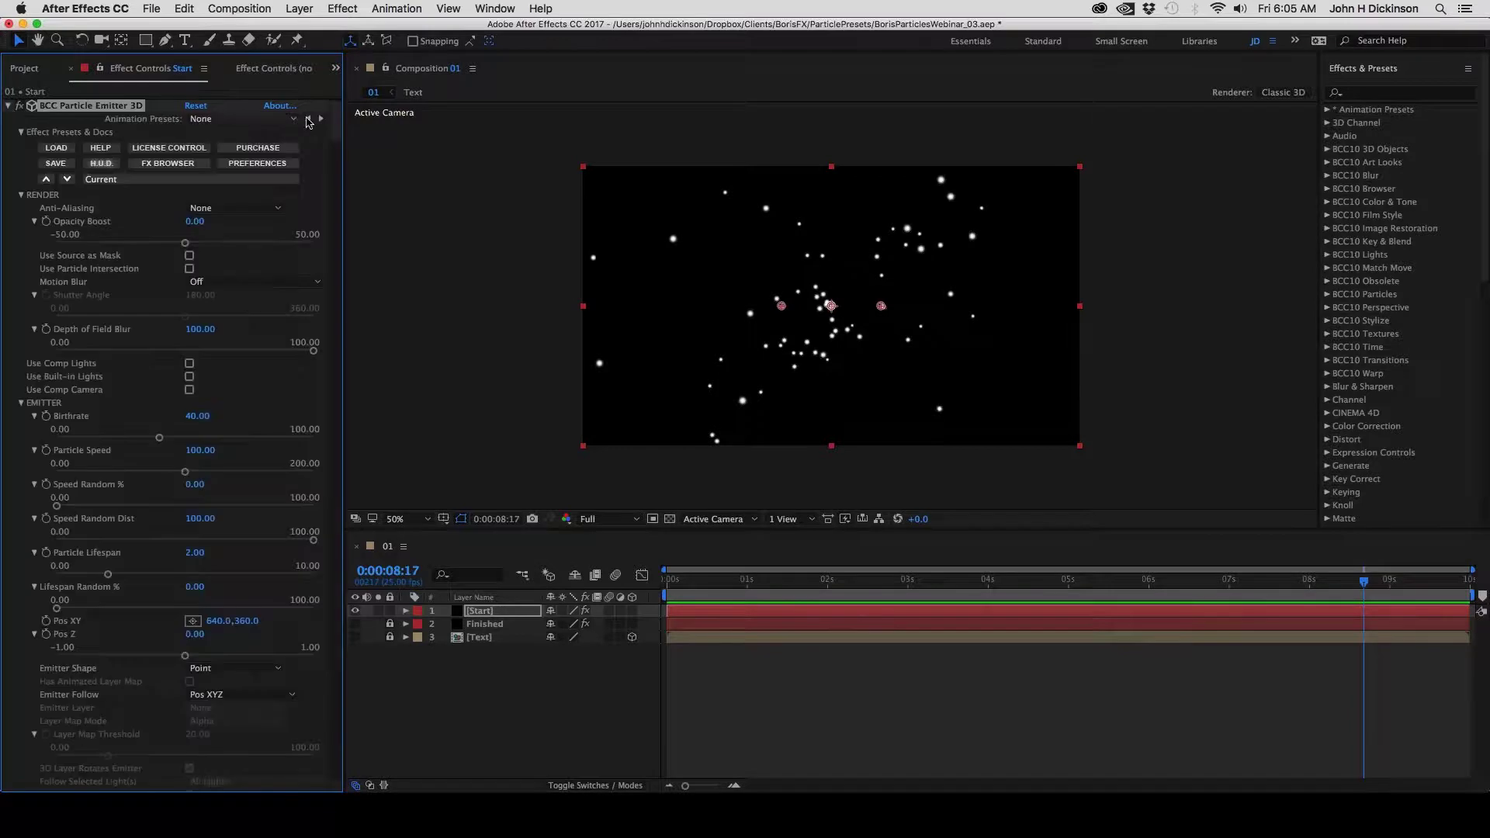
{"action": "mouse_move", "coordinate": [335, 122]}
{"action": "left_mouse_down"}
{"action": "mouse_move", "coordinate": [349, 220]}
{"action": "mouse_move", "coordinate": [335, 260]}
{"action": "mouse_move", "coordinate": [338, 731]}
{"action": "mouse_move", "coordinate": [333, 116]}
{"action": "left_mouse_up"}
{"action": "left_click", "coordinate": [9, 105]}
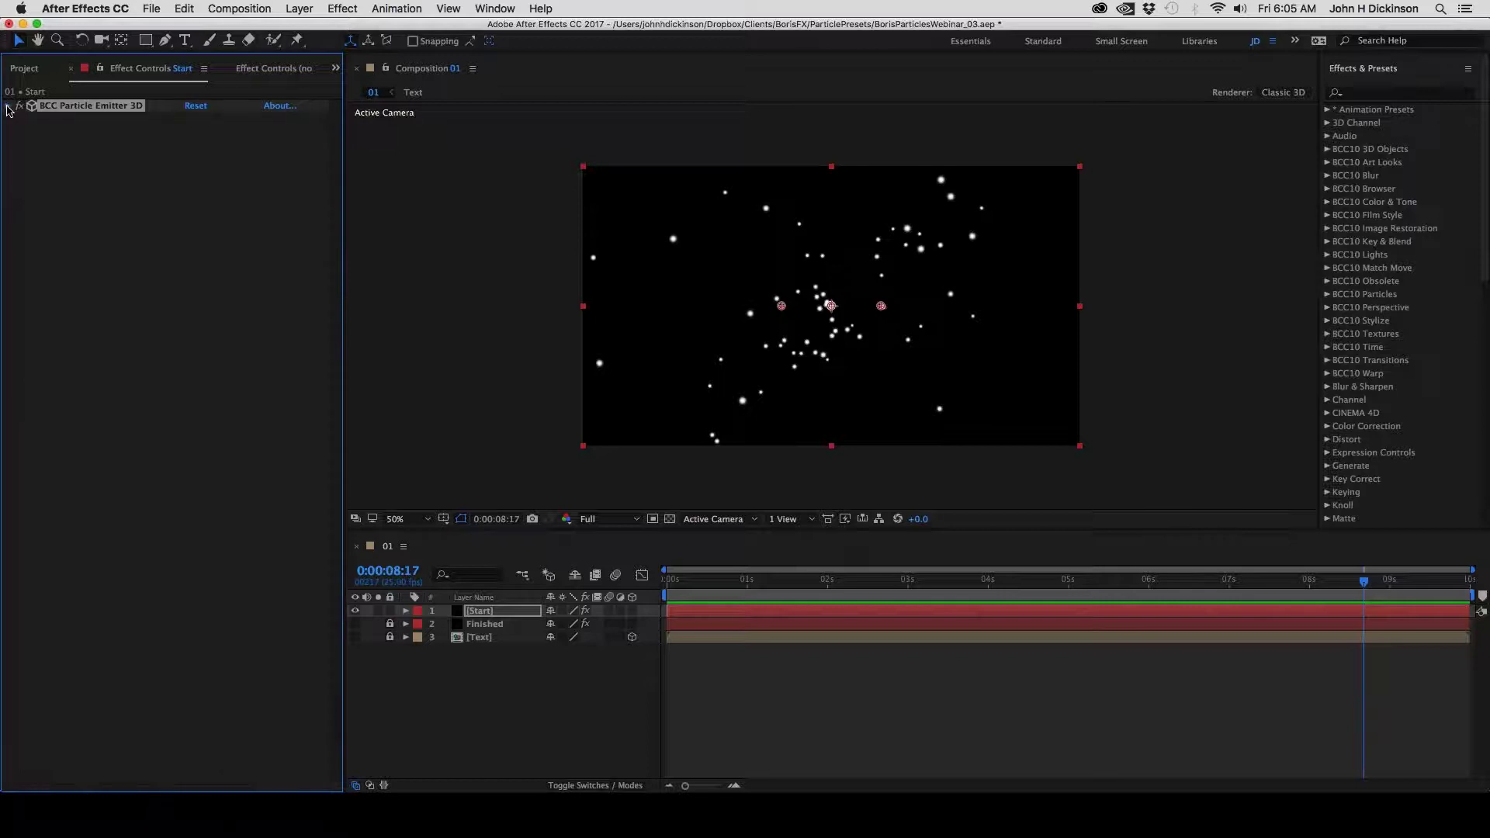
{"action": "left_click", "coordinate": [8, 106]}
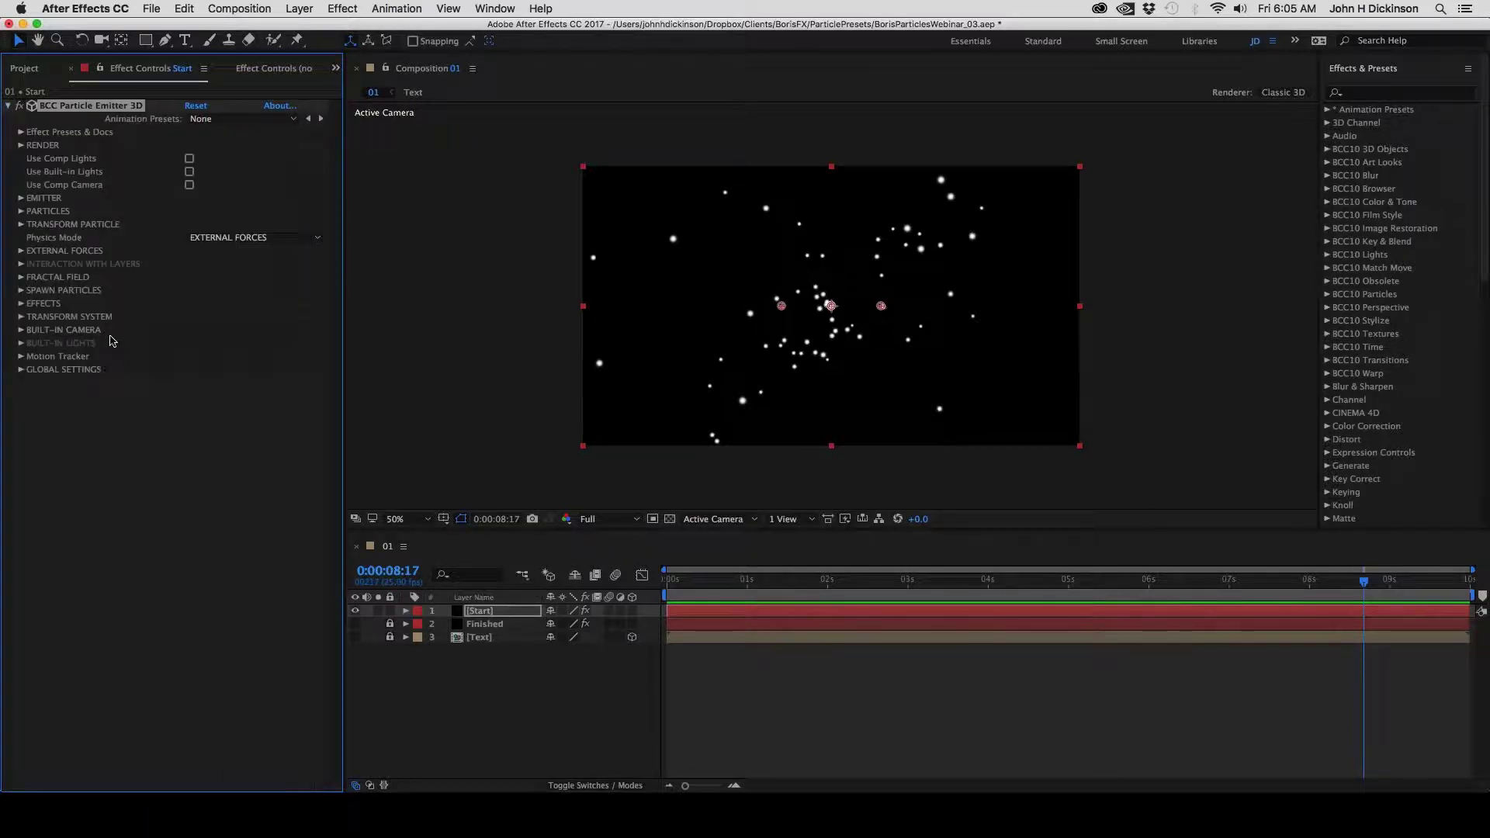
{"action": "left_click", "coordinate": [21, 200]}
{"action": "scroll", "coordinate": [25, 198], "scroll_direction": "down", "scroll_amount": 1}
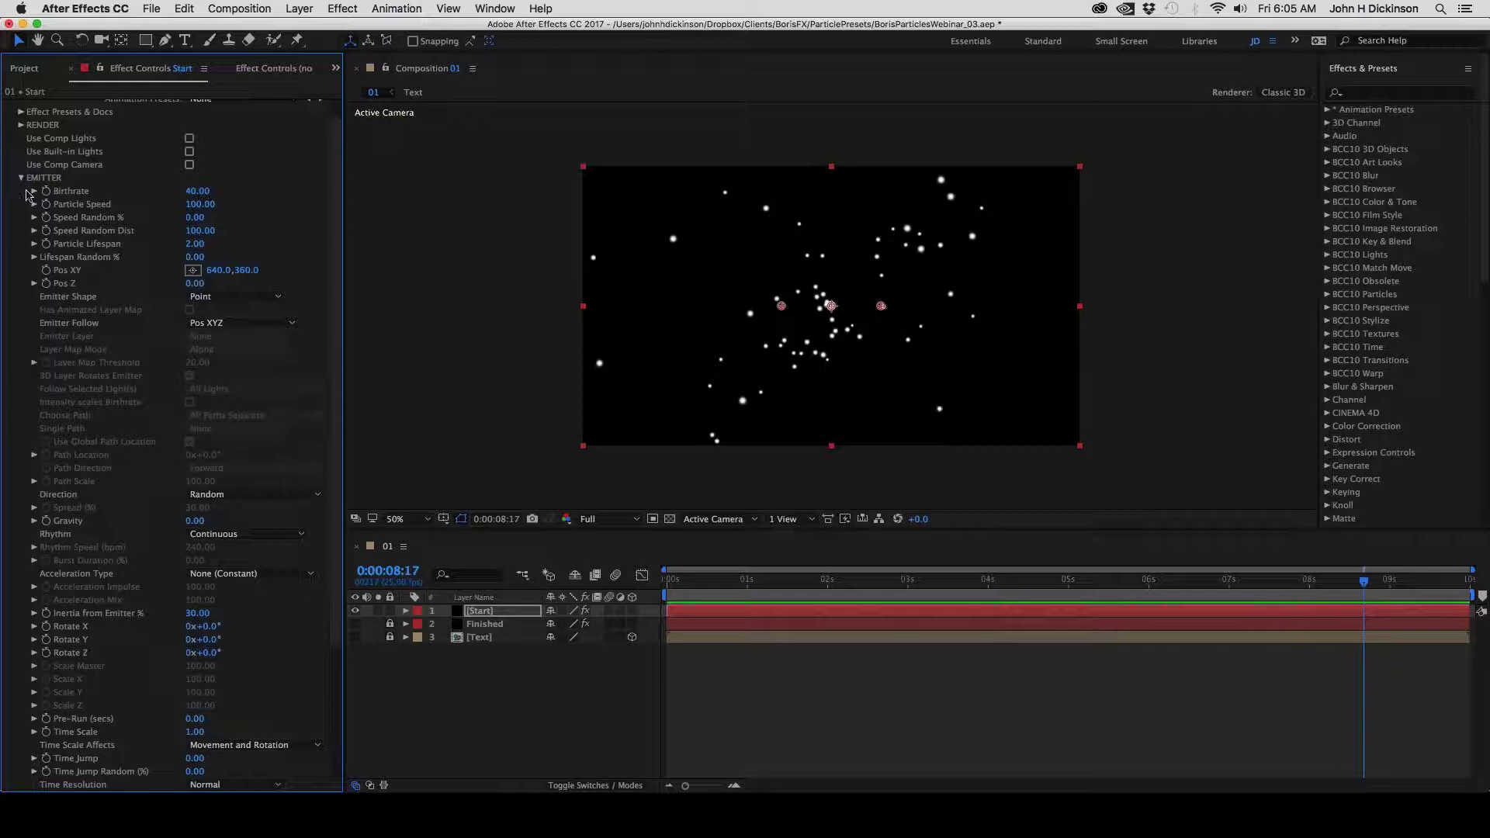
{"action": "left_click", "coordinate": [21, 178]}
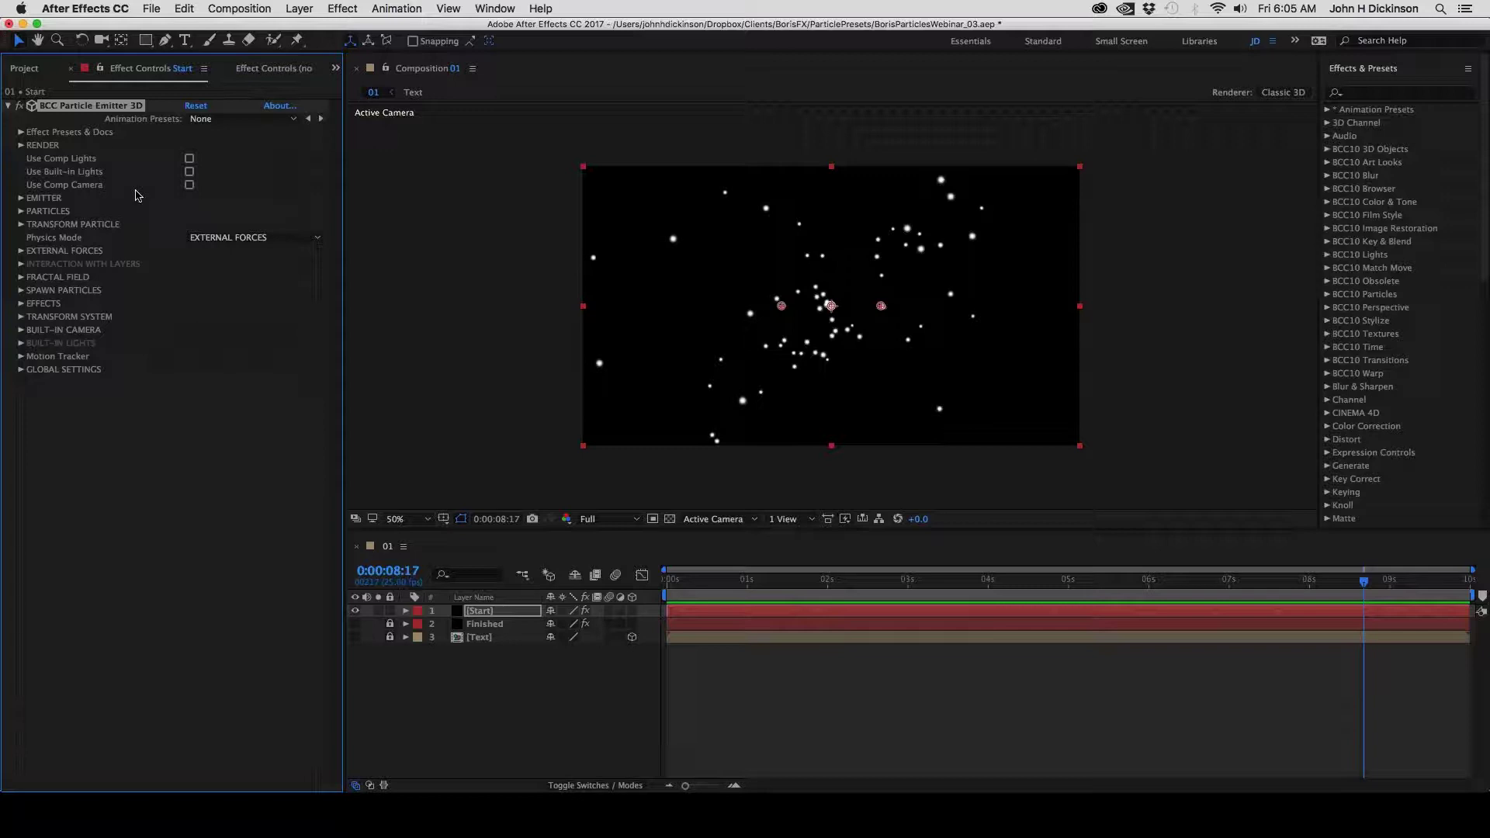
Look over the Particle Emitter 3D presets in the FX Browser and close it without applying one
{"action": "left_click", "coordinate": [21, 132]}
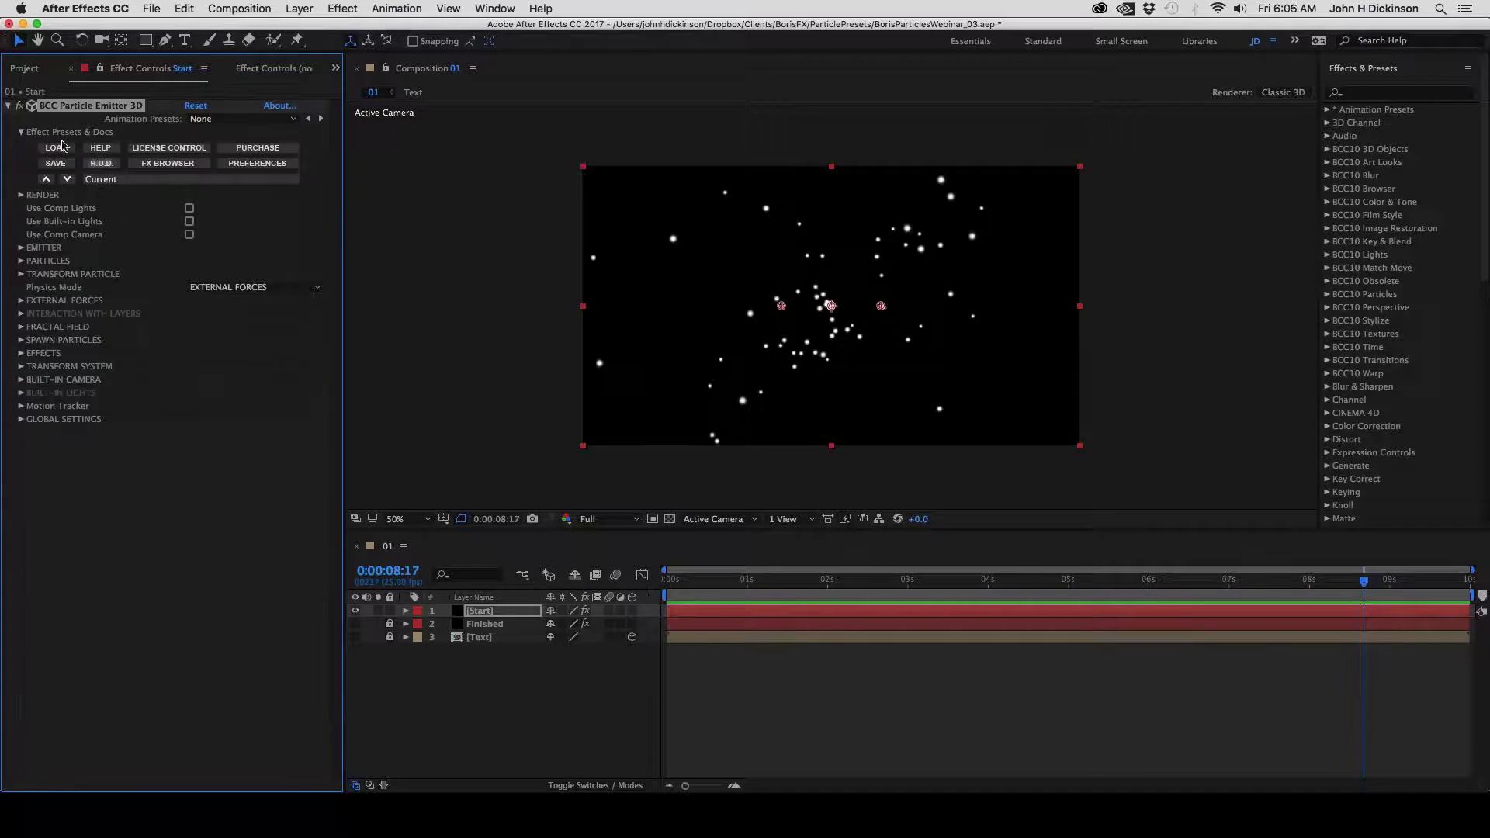
{"action": "left_click", "coordinate": [171, 166]}
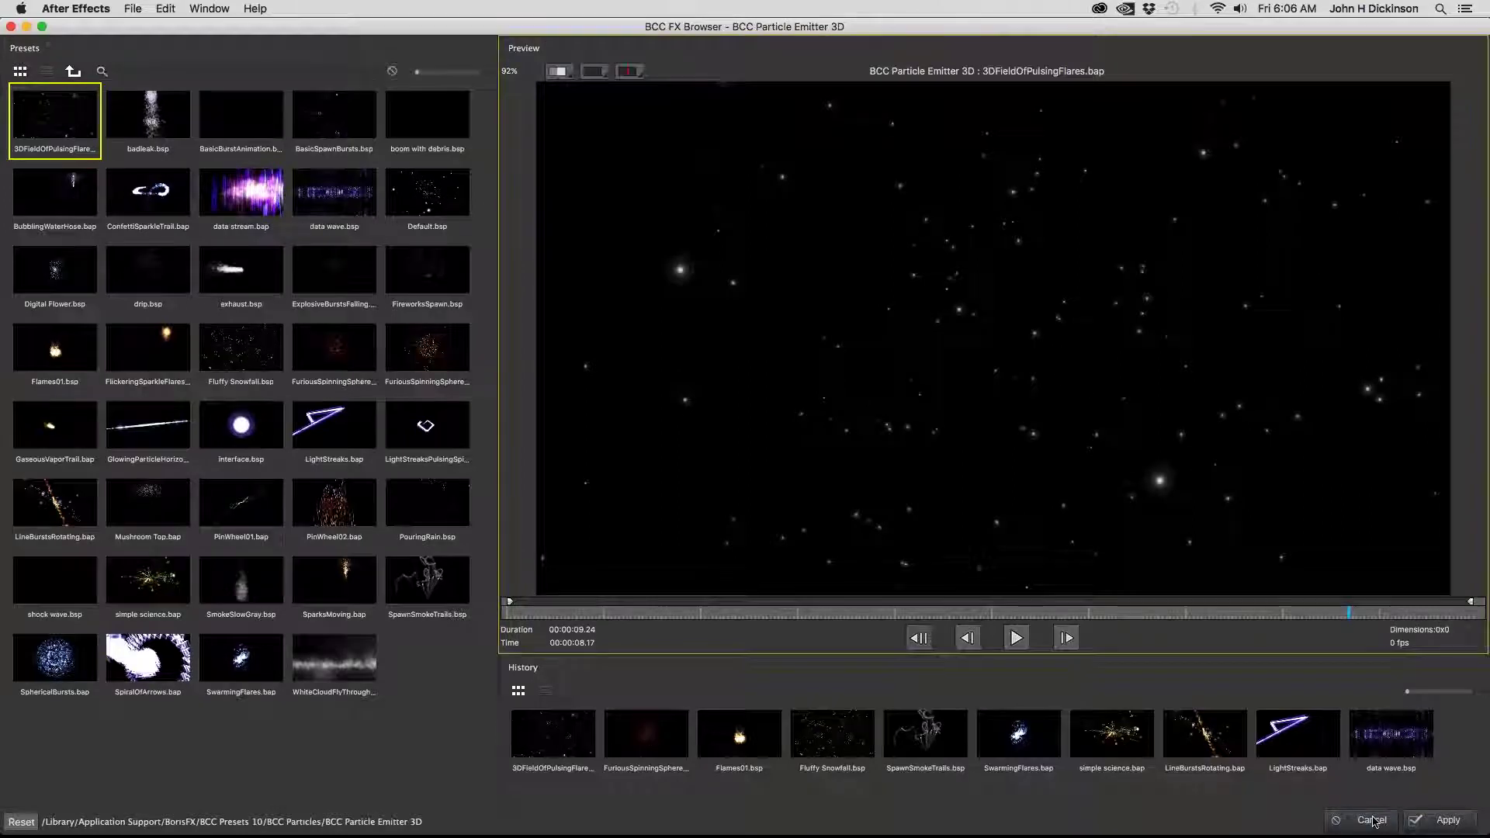
{"action": "left_click", "coordinate": [1372, 820]}
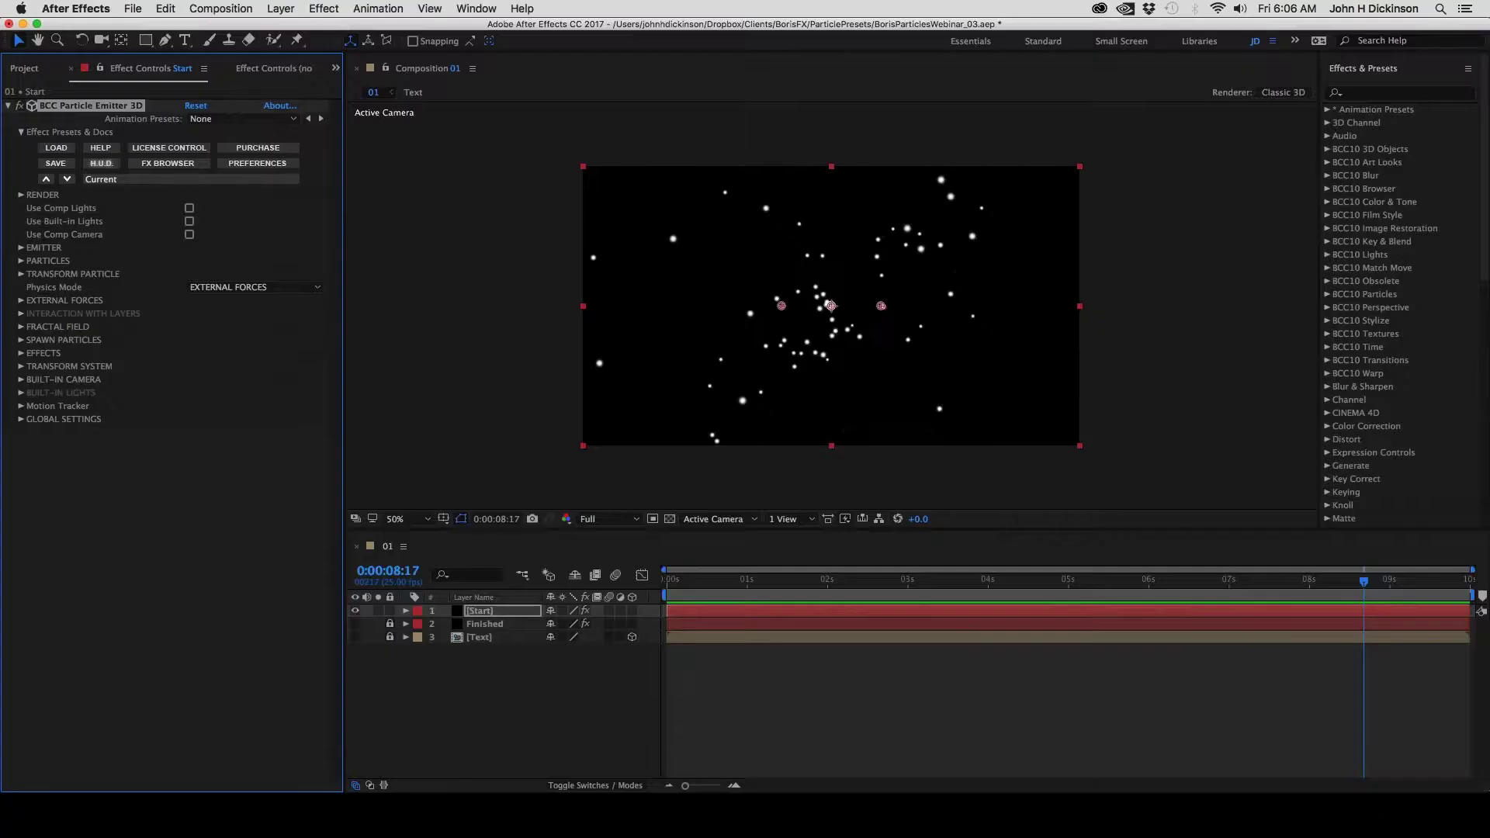
{"action": "left_click", "coordinate": [20, 133]}
Examine the effect's Render settings, including the available Anti-Aliasing and Motion Blur options, without changing them
{"action": "left_click", "coordinate": [19, 146]}
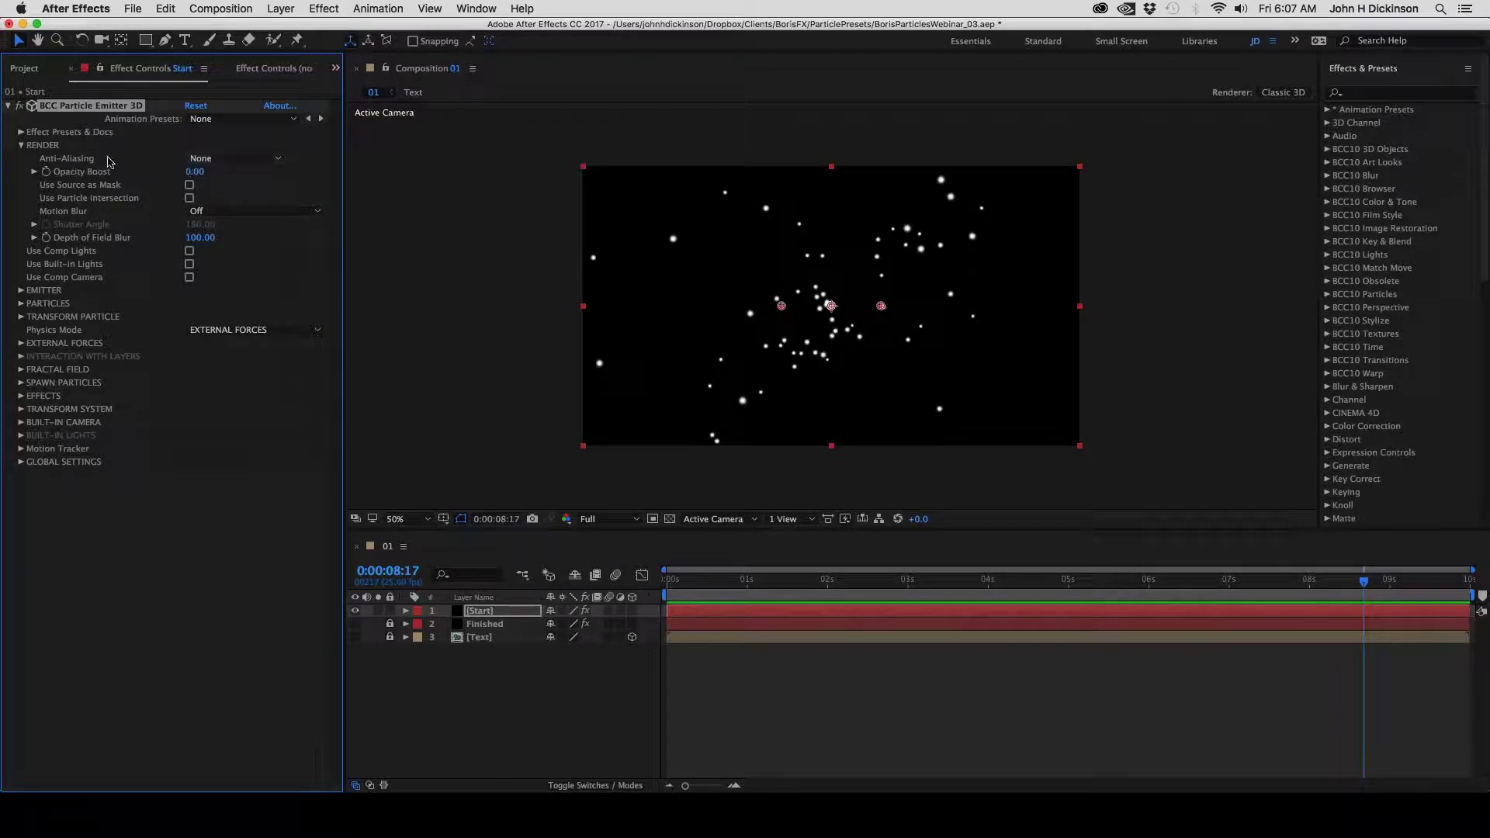
{"action": "left_click", "coordinate": [217, 160]}
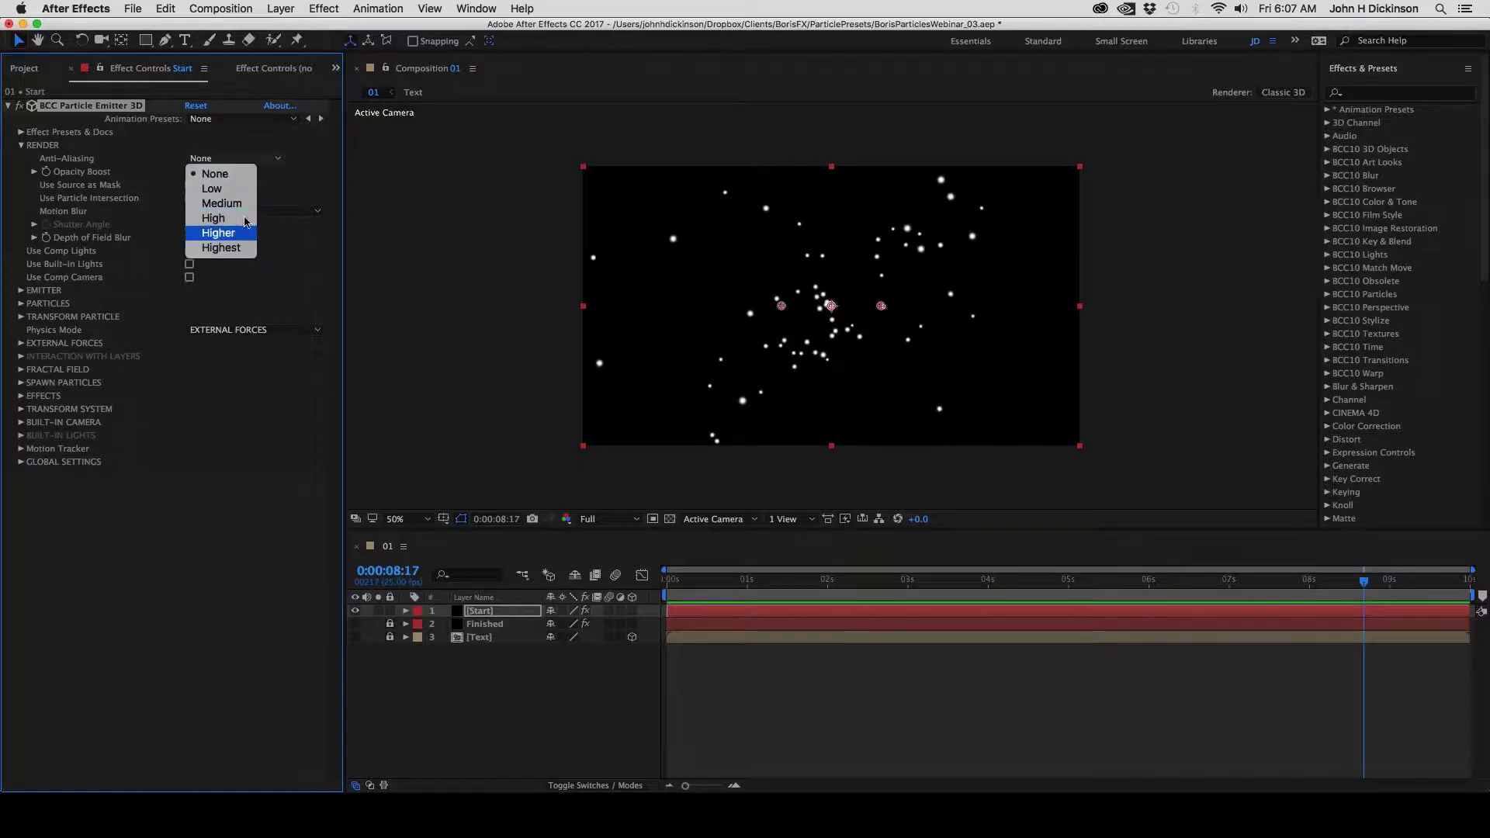
{"action": "left_click", "coordinate": [558, 244]}
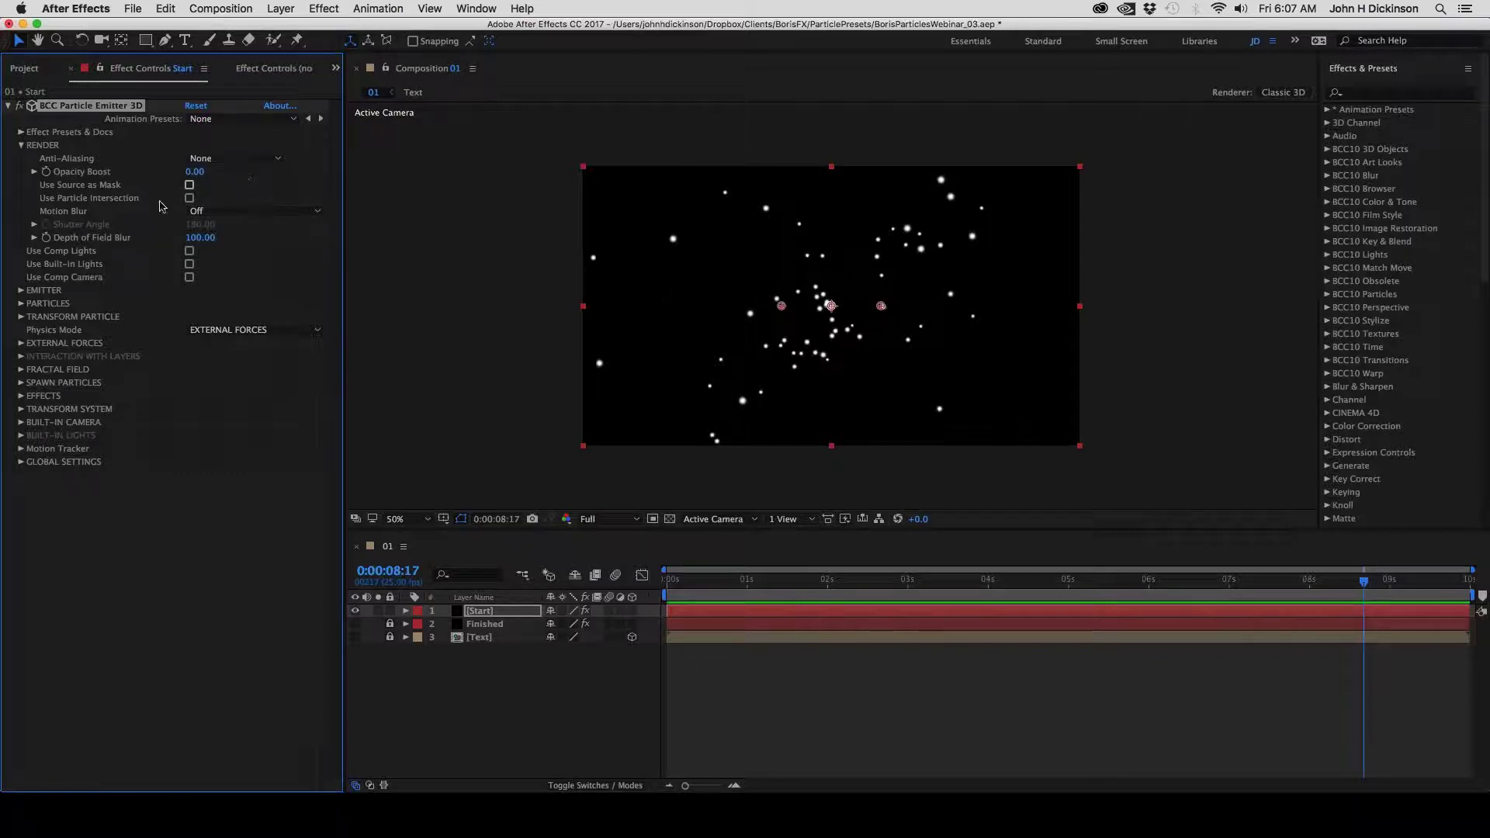
{"action": "left_click", "coordinate": [233, 213]}
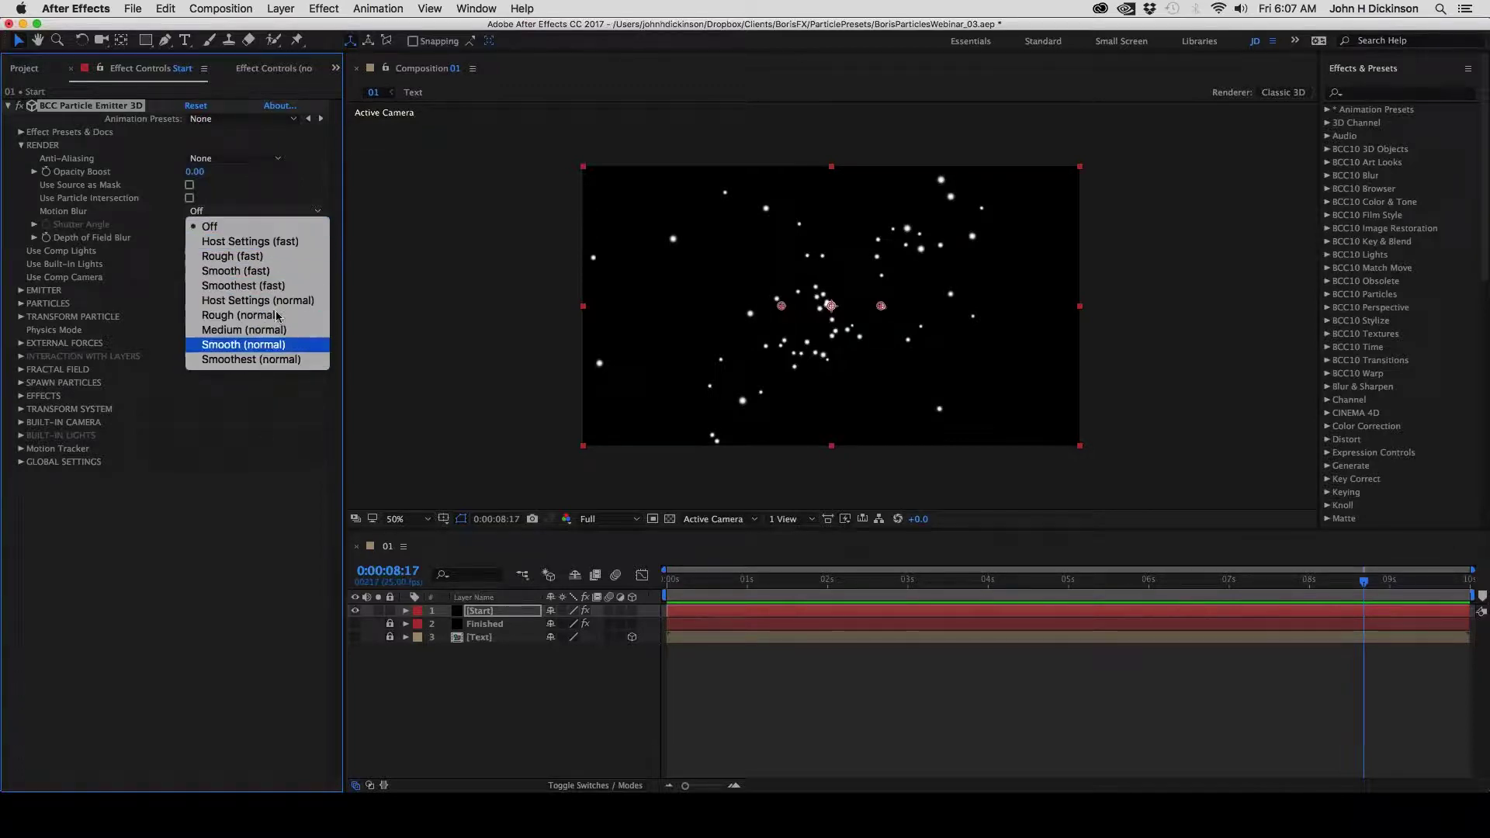
{"action": "left_click", "coordinate": [634, 326]}
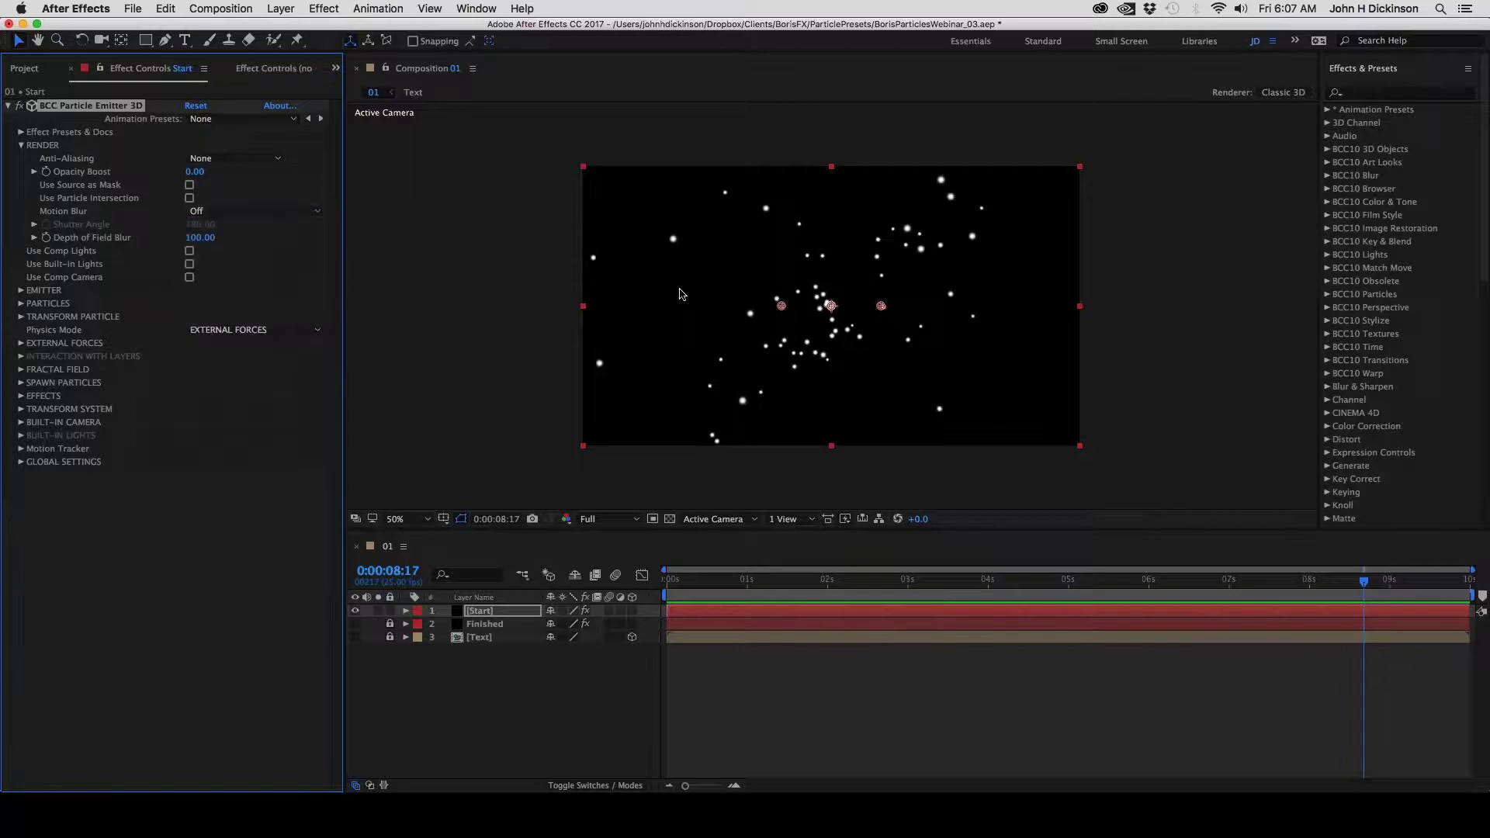
{"action": "left_click", "coordinate": [248, 217]}
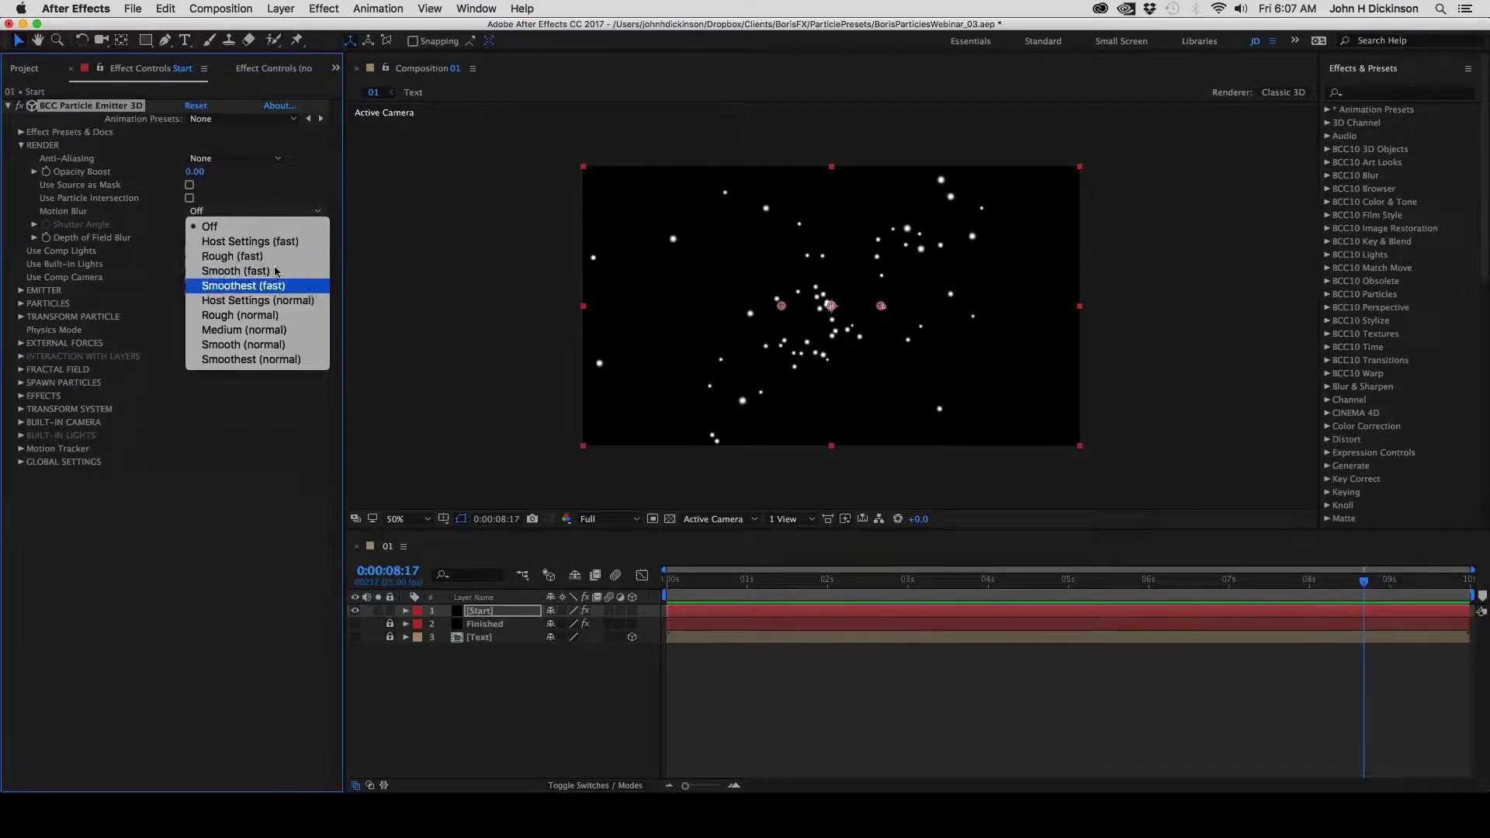
{"action": "left_click", "coordinate": [282, 200]}
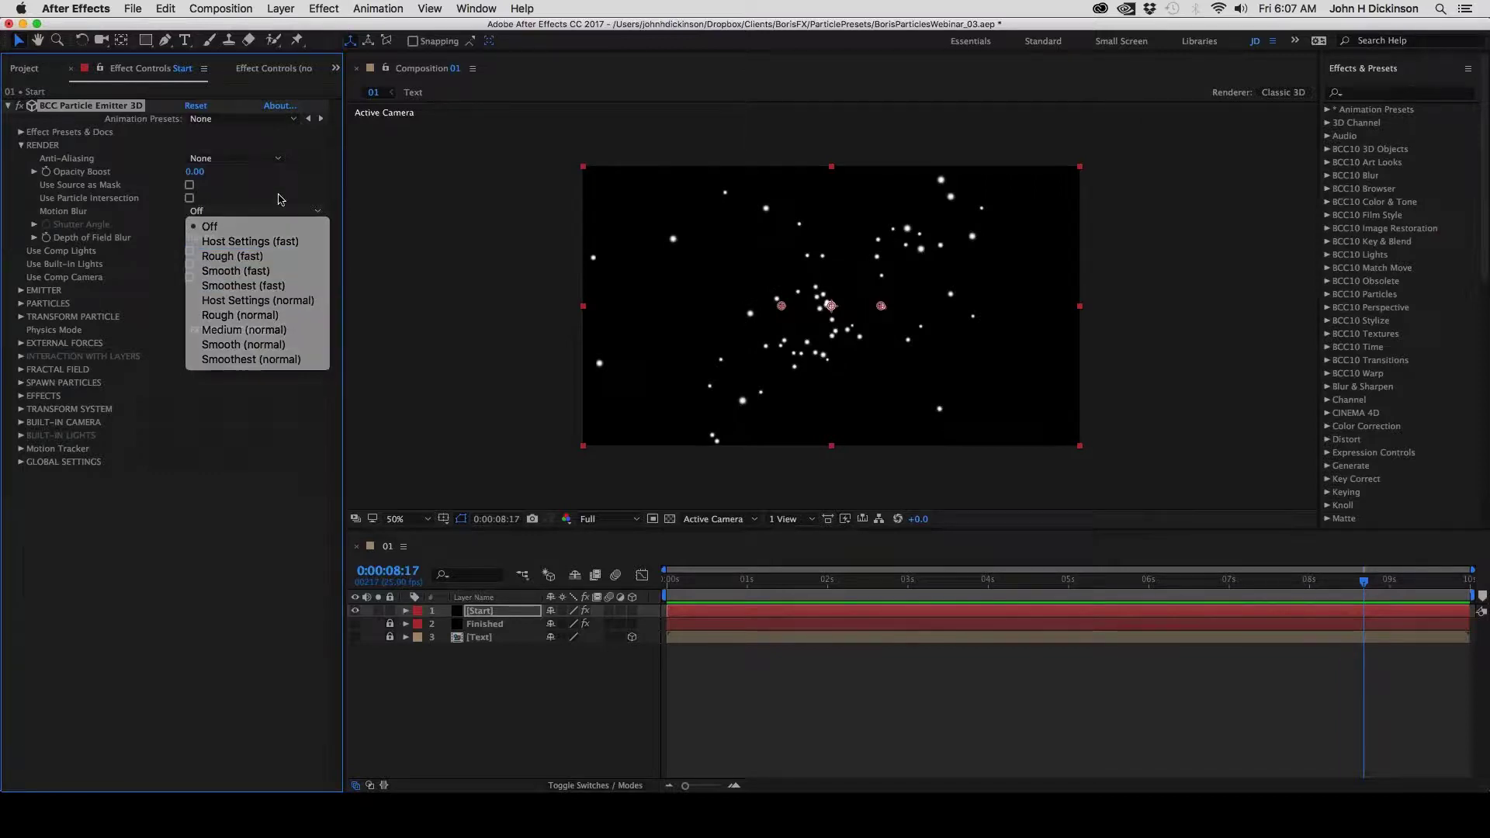
{"action": "left_click", "coordinate": [21, 145]}
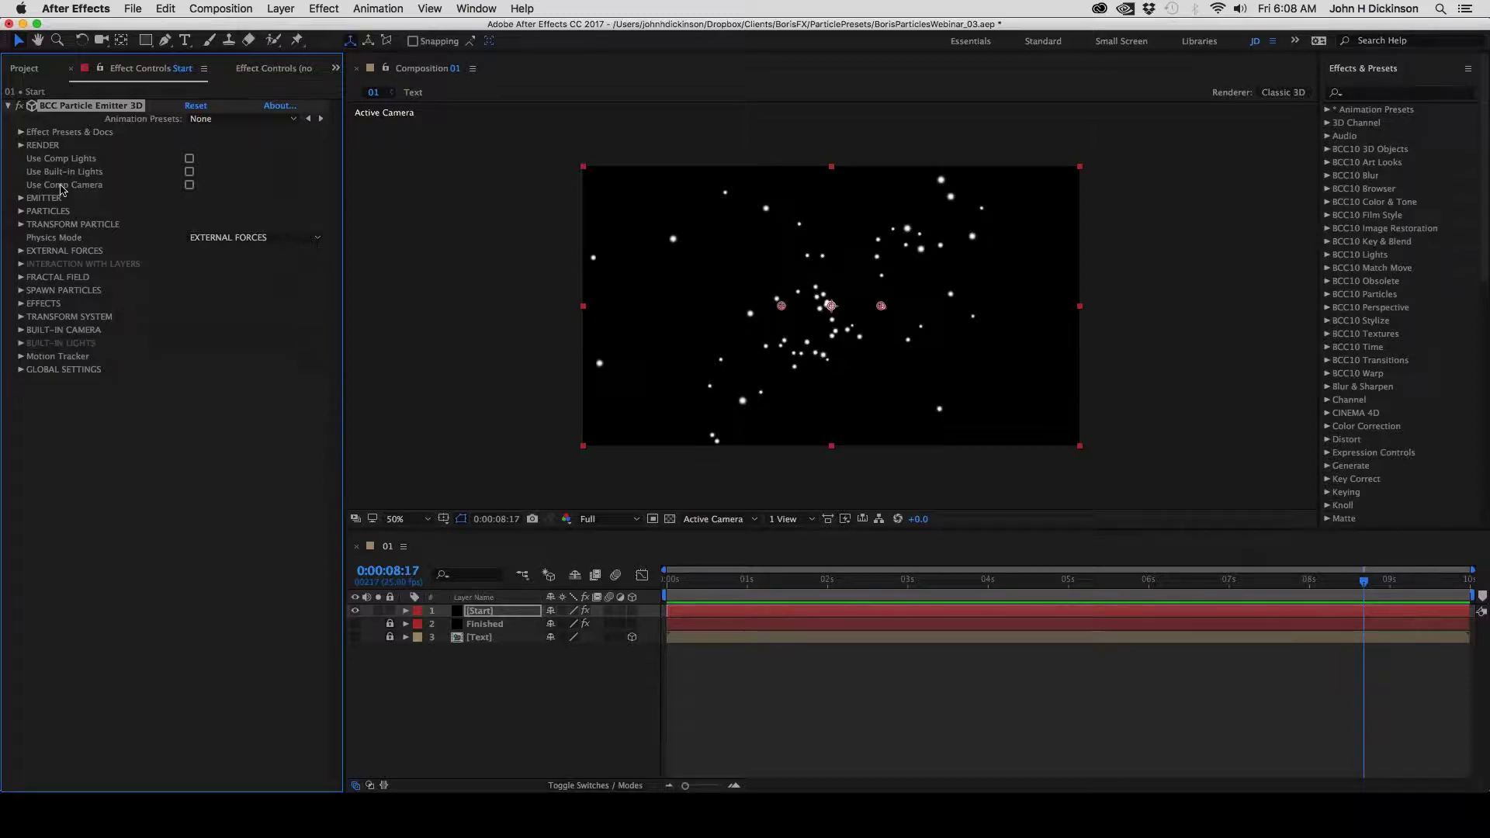
Set the emitter's Birthrate to 105 and its Particle Speed to 34
{"action": "left_click", "coordinate": [21, 198]}
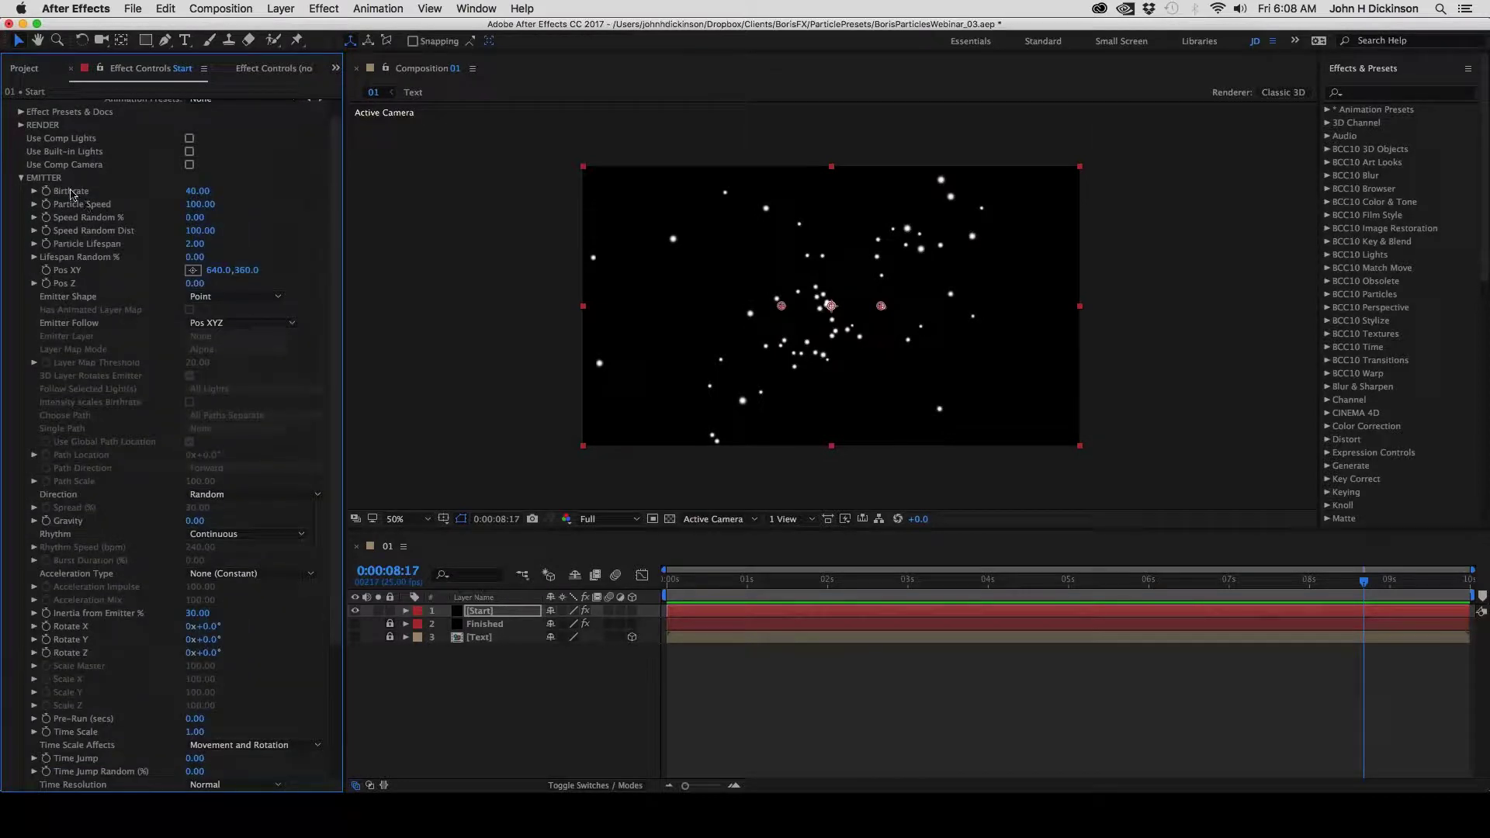
{"action": "left_click", "coordinate": [198, 191]}
{"action": "type", "text": "52"}
{"action": "key", "text": "Return"}
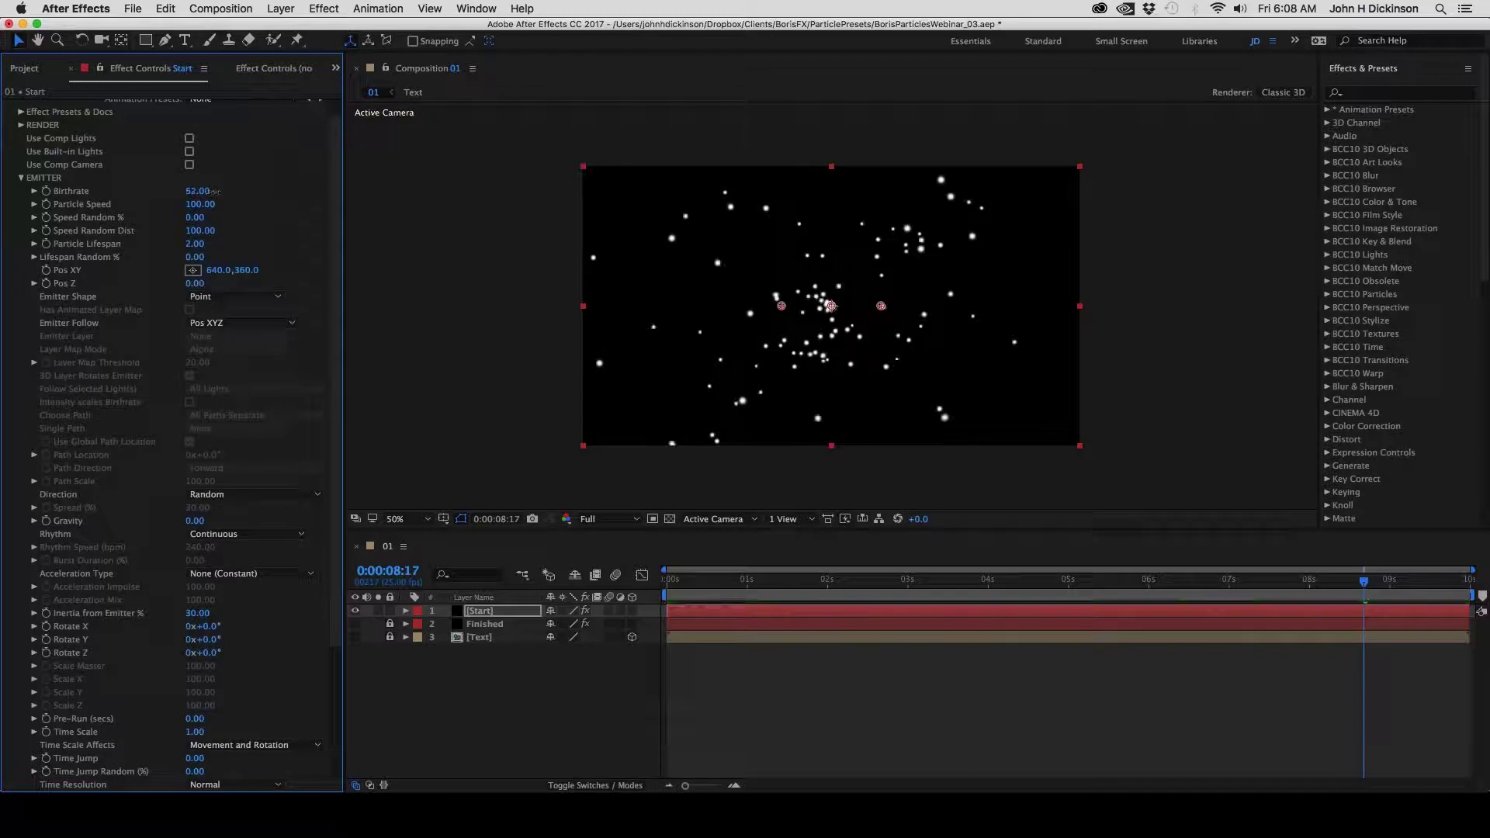
{"action": "left_click_drag", "start_coordinate": [216, 191], "coordinate": [244, 195]}
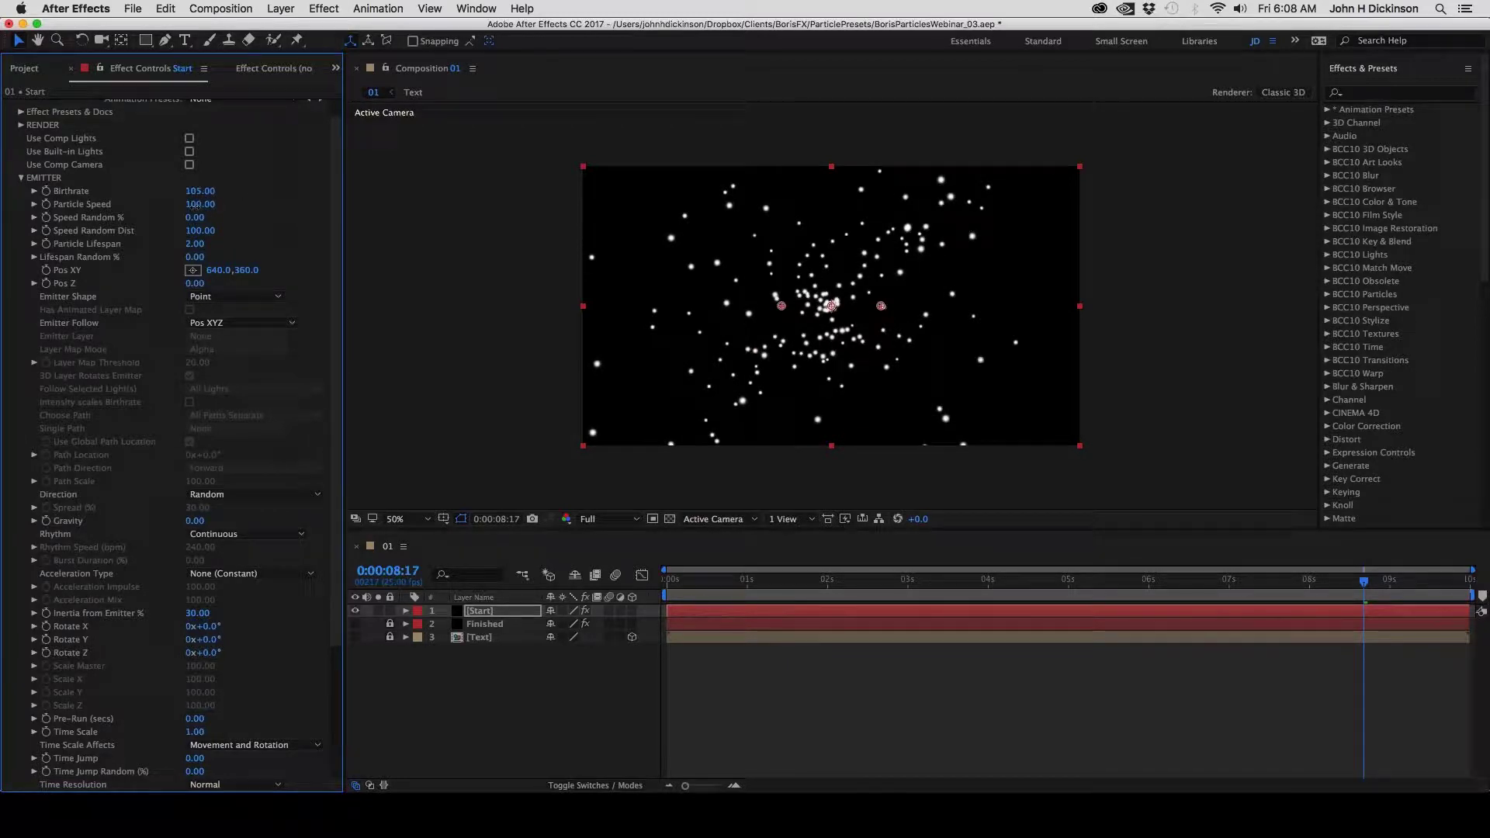
{"action": "left_click_drag", "start_coordinate": [196, 205], "coordinate": [154, 220]}
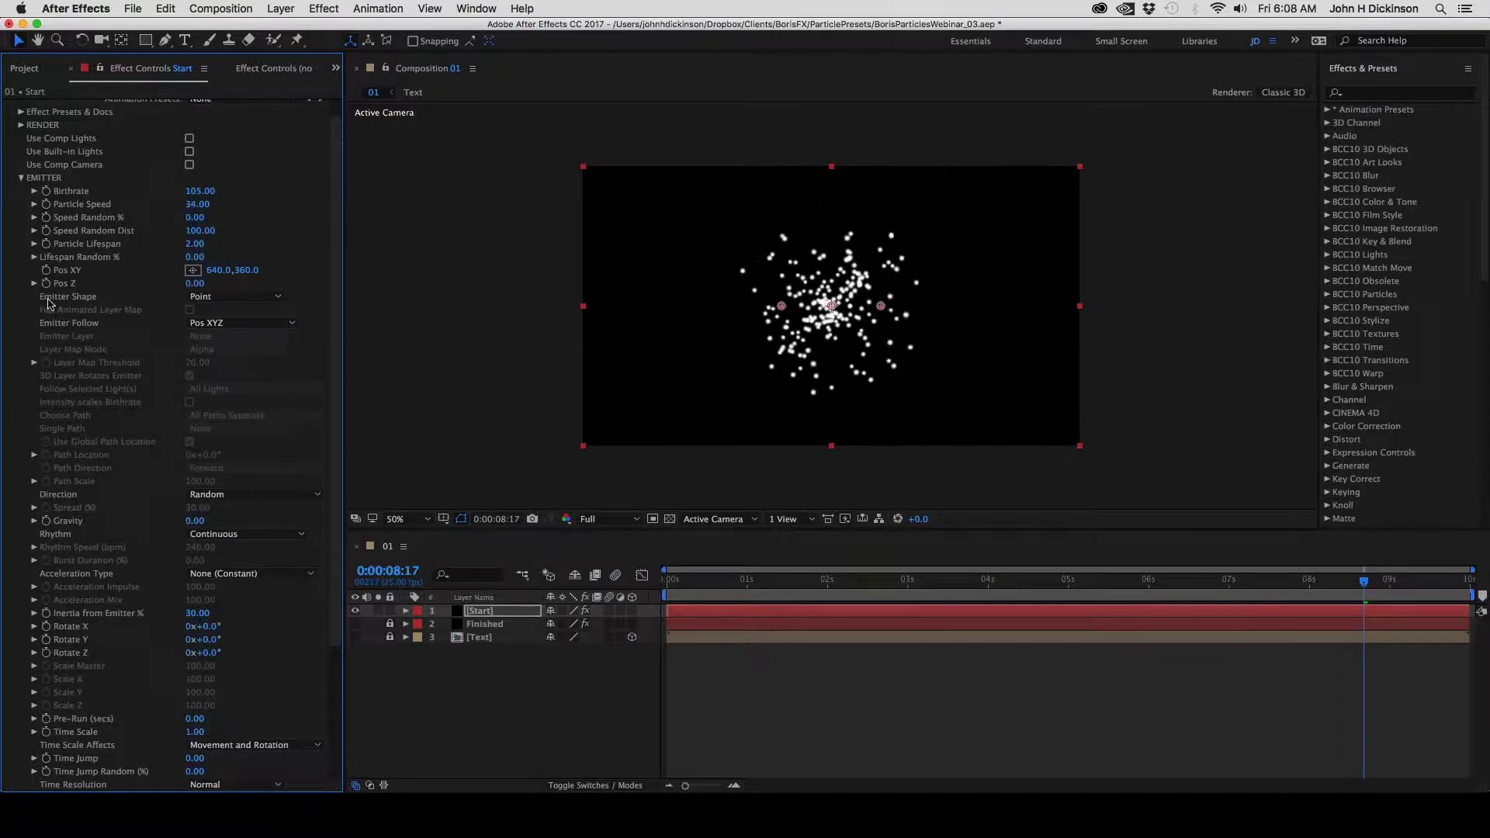
Set the emitter shape to Sphere and the particle speed to 3, trying out a higher birthrate and undoing it
{"action": "left_click", "coordinate": [221, 300]}
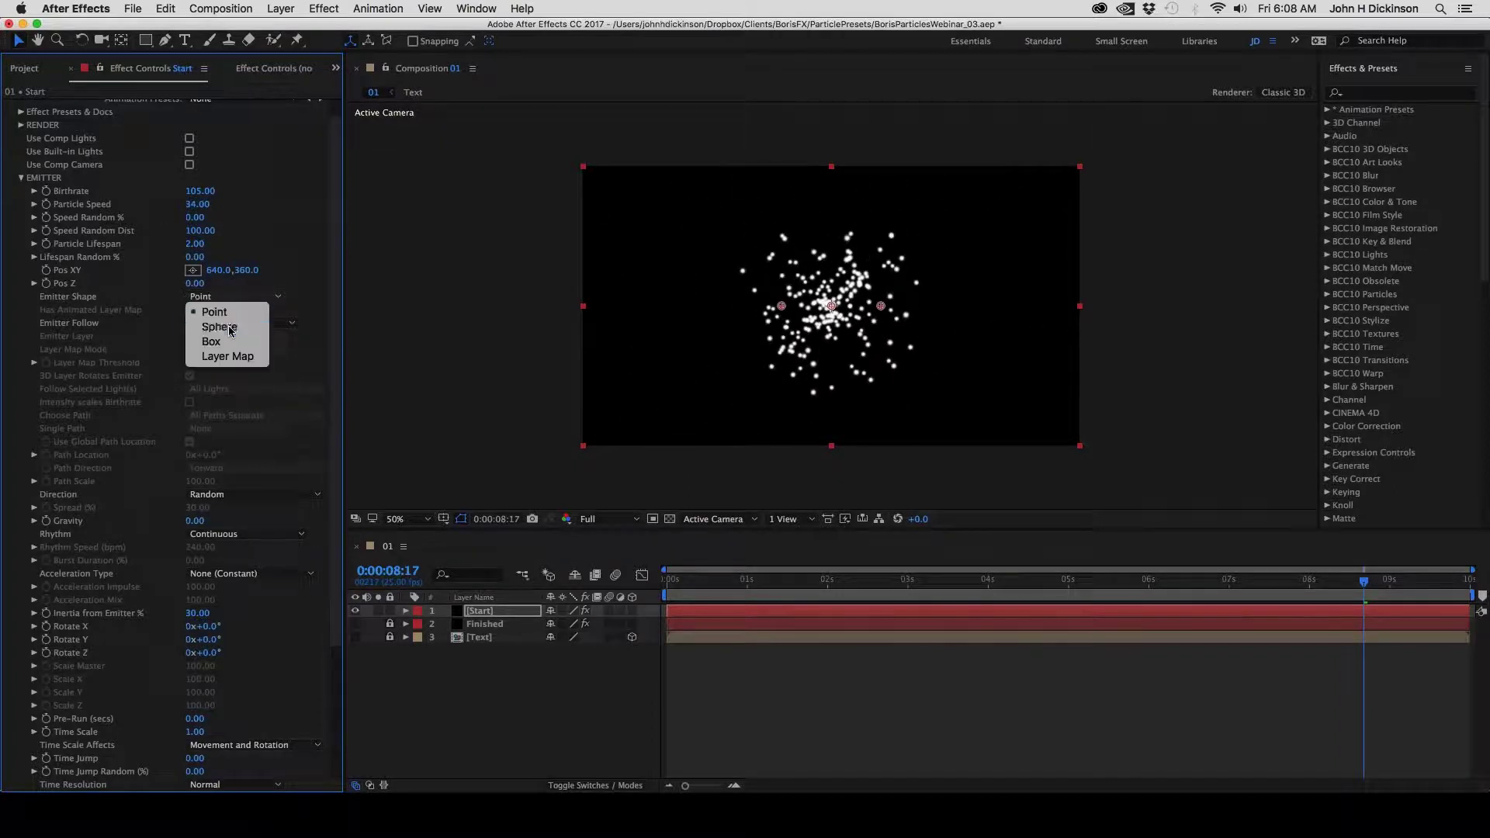
{"action": "left_click", "coordinate": [225, 324]}
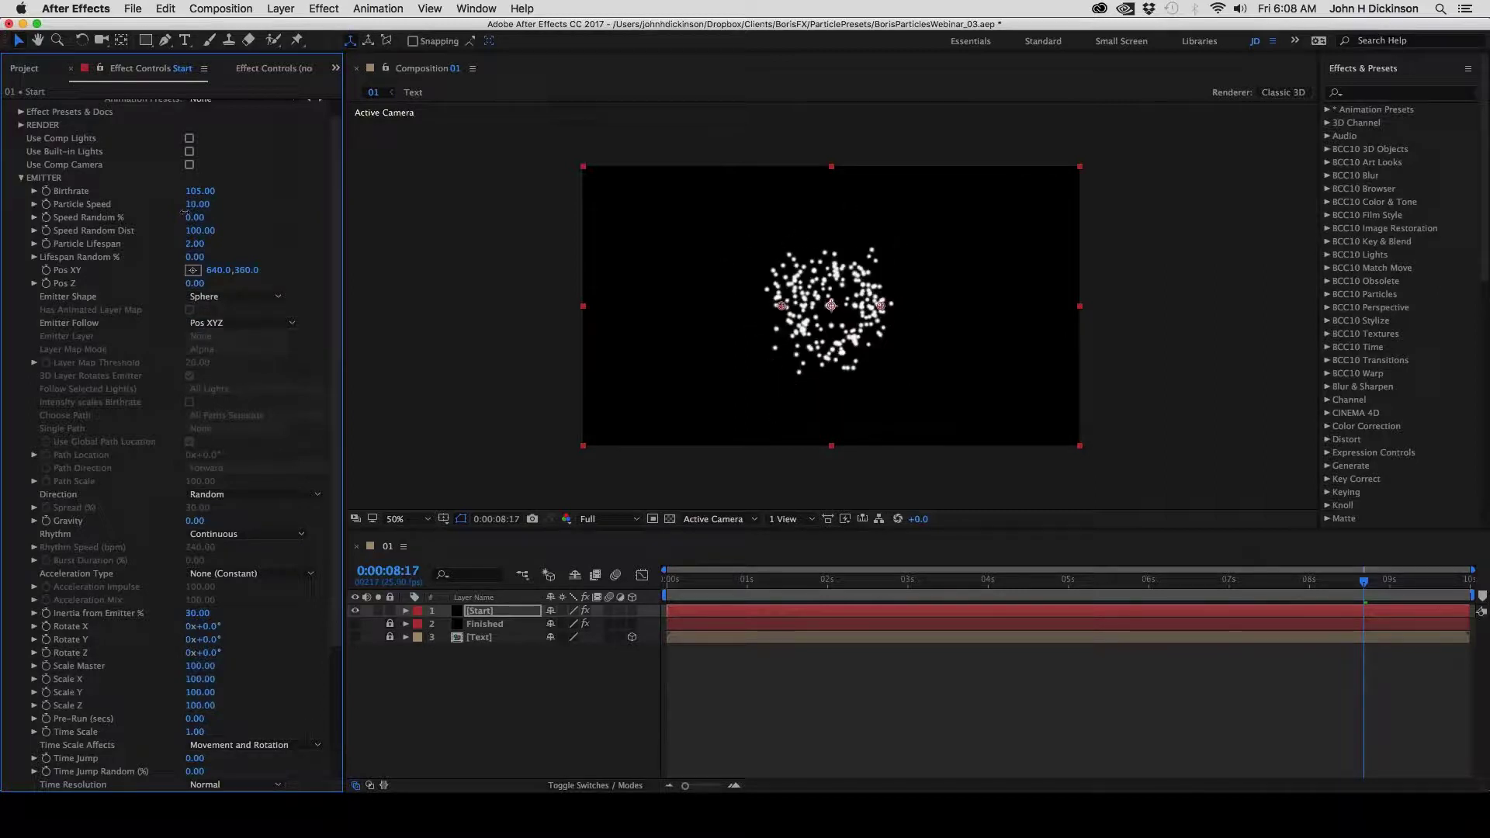
{"action": "left_click_drag", "start_coordinate": [197, 195], "coordinate": [273, 193]}
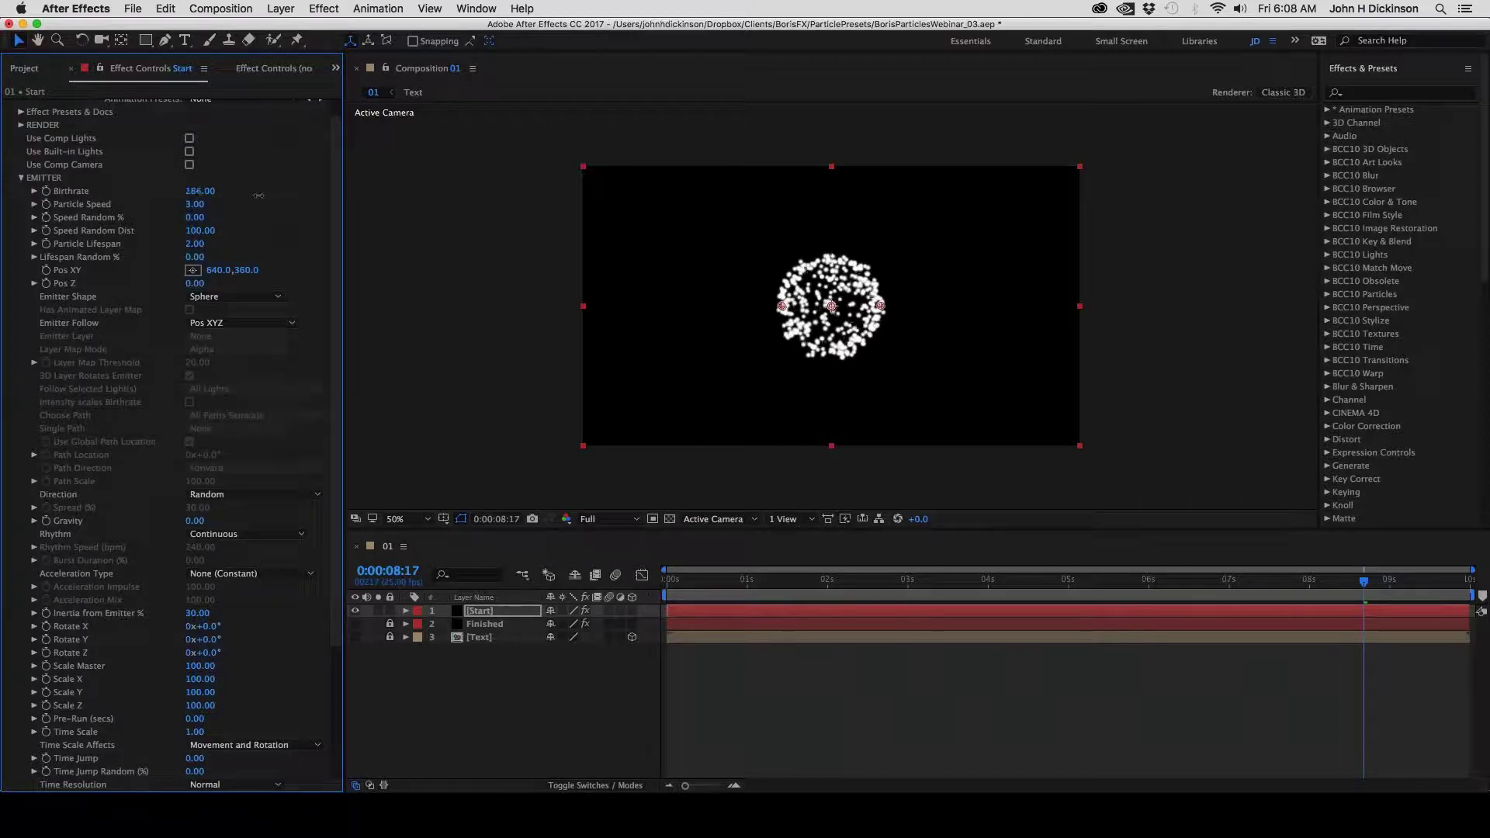
{"action": "key", "text": "super+z"}
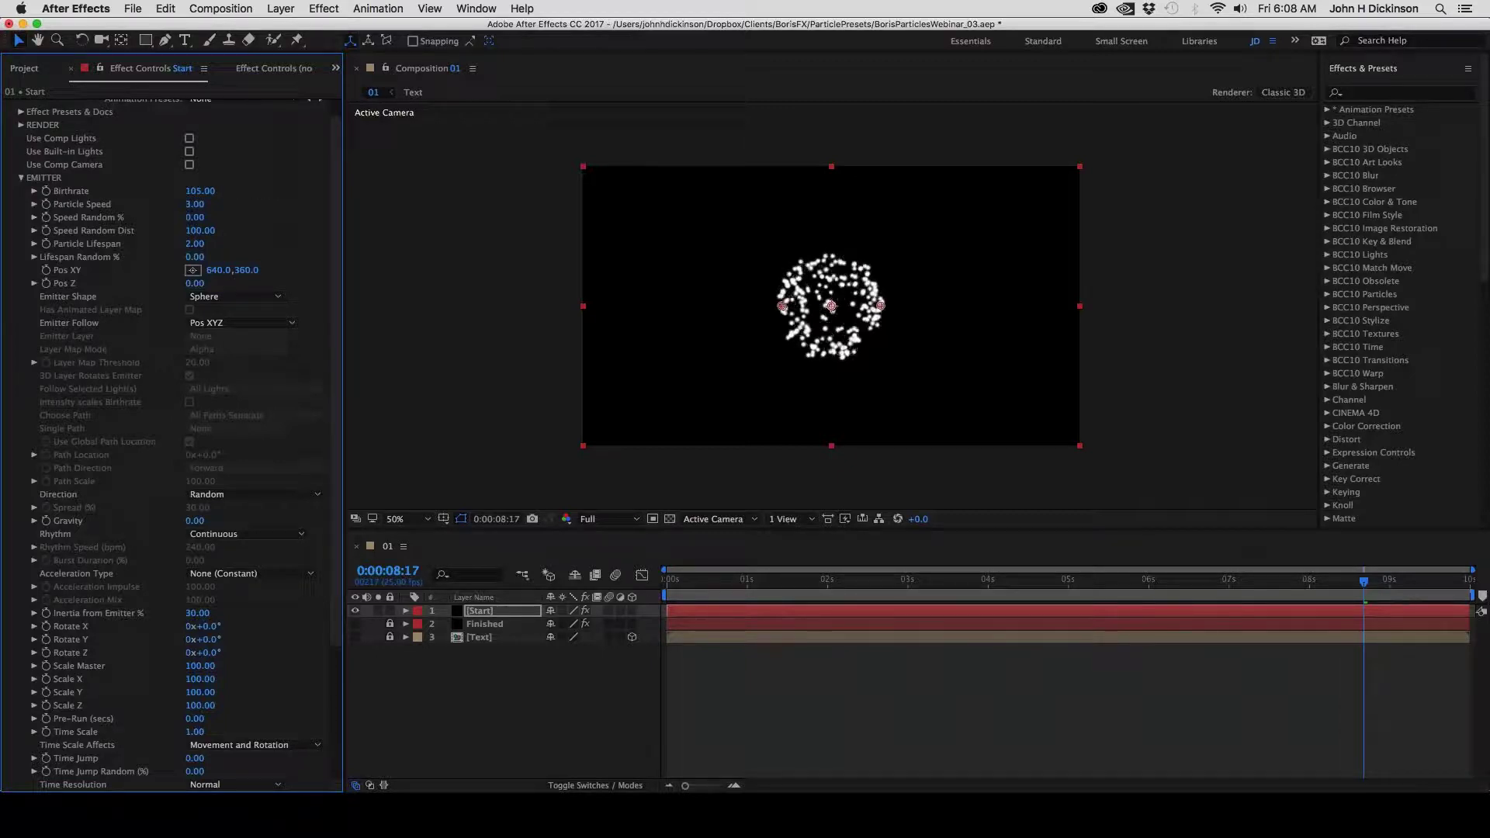
Set the Particle Speed to 34 and try out the emitter's Gravity before collapsing the Emitter group
{"action": "left_click_drag", "start_coordinate": [195, 230], "coordinate": [232, 204]}
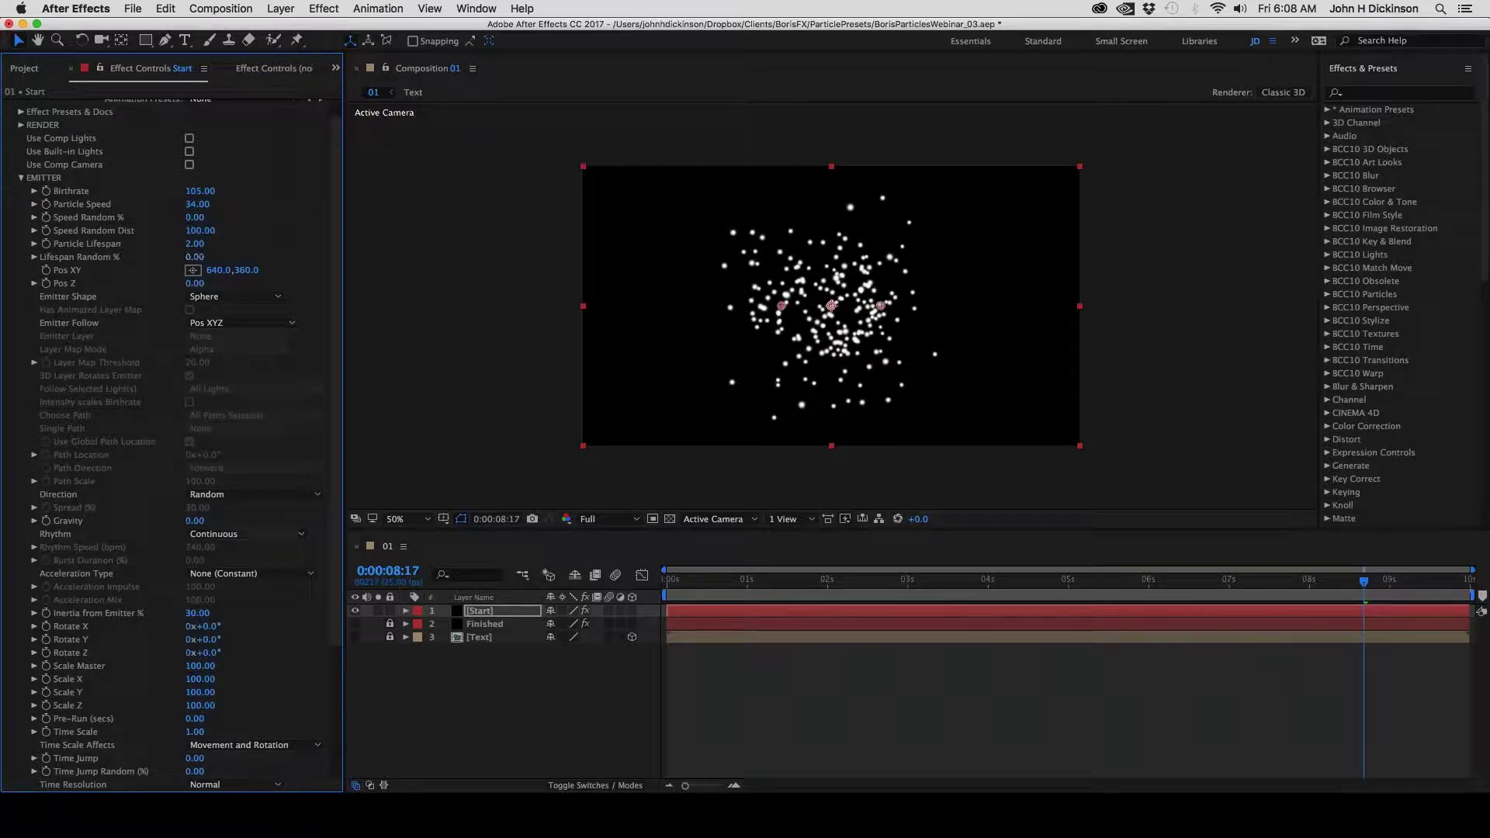
{"action": "left_click_drag", "start_coordinate": [225, 521], "coordinate": [175, 529]}
{"action": "left_click", "coordinate": [19, 178]}
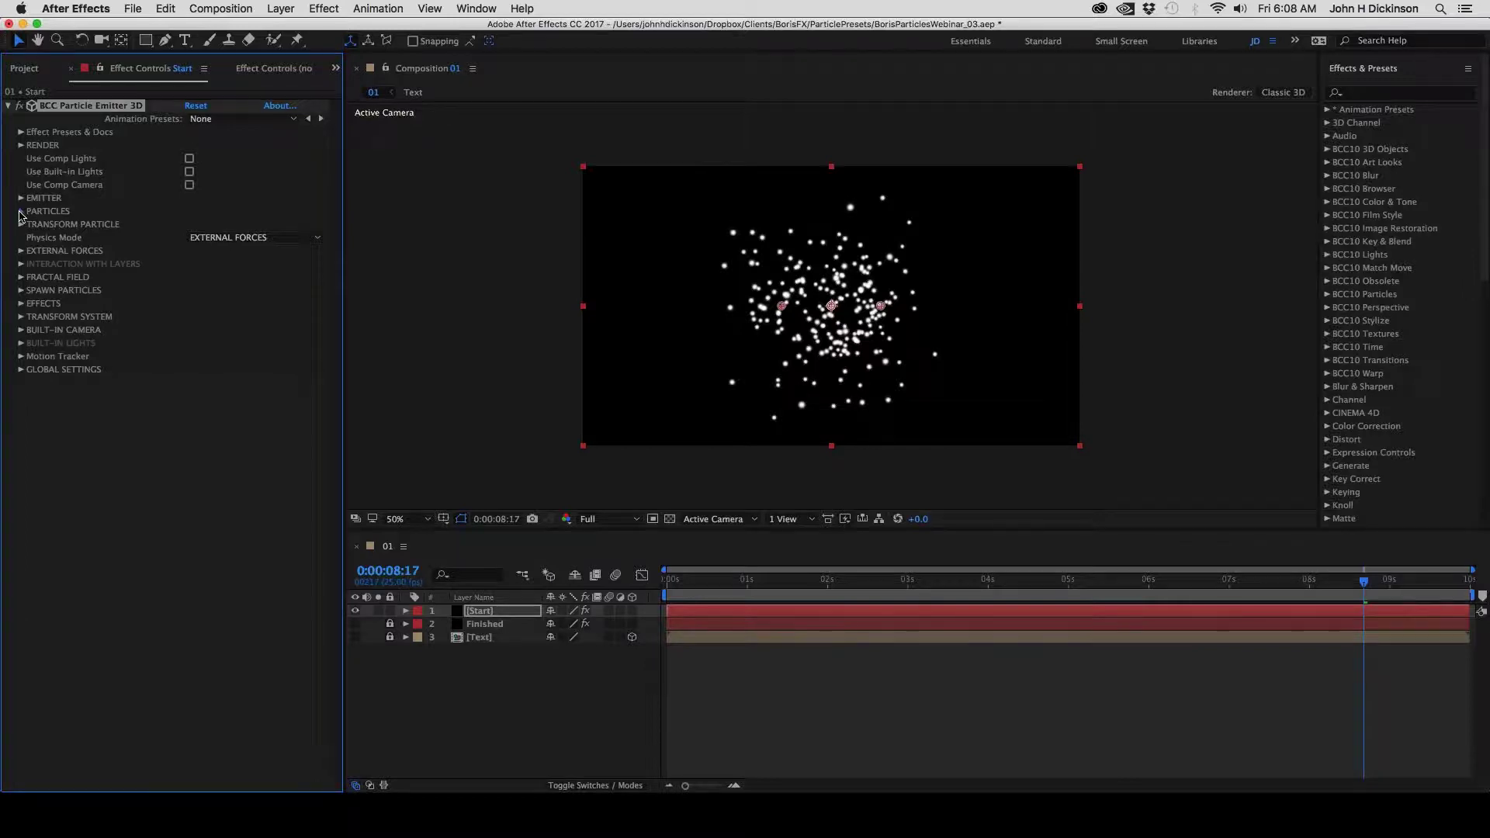
Examine the available Particle Shape options and the sprite images offered in the Image Collection of the Particles settings
{"action": "left_click", "coordinate": [21, 211]}
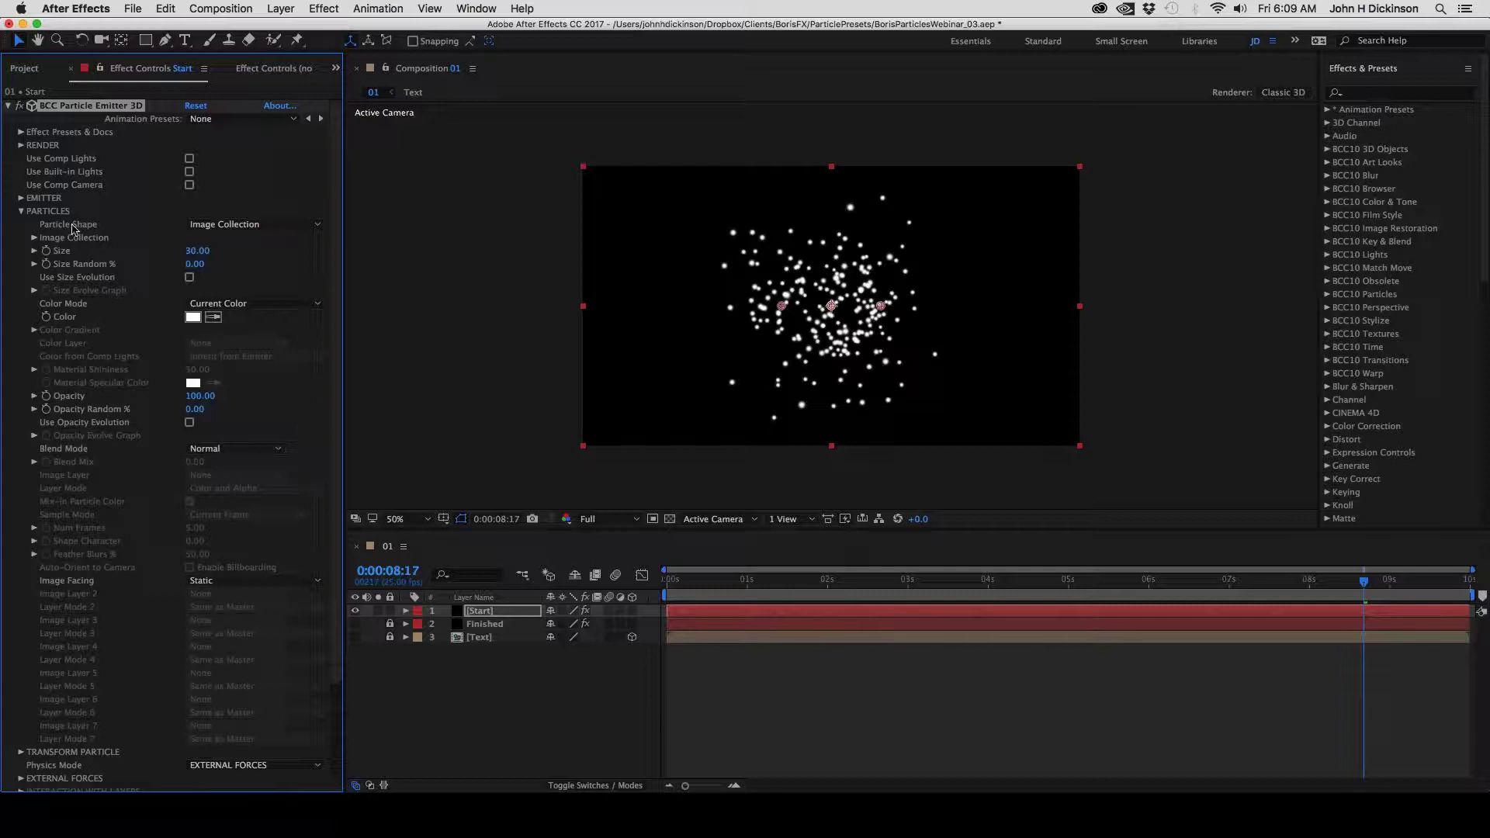
{"action": "left_click", "coordinate": [243, 227]}
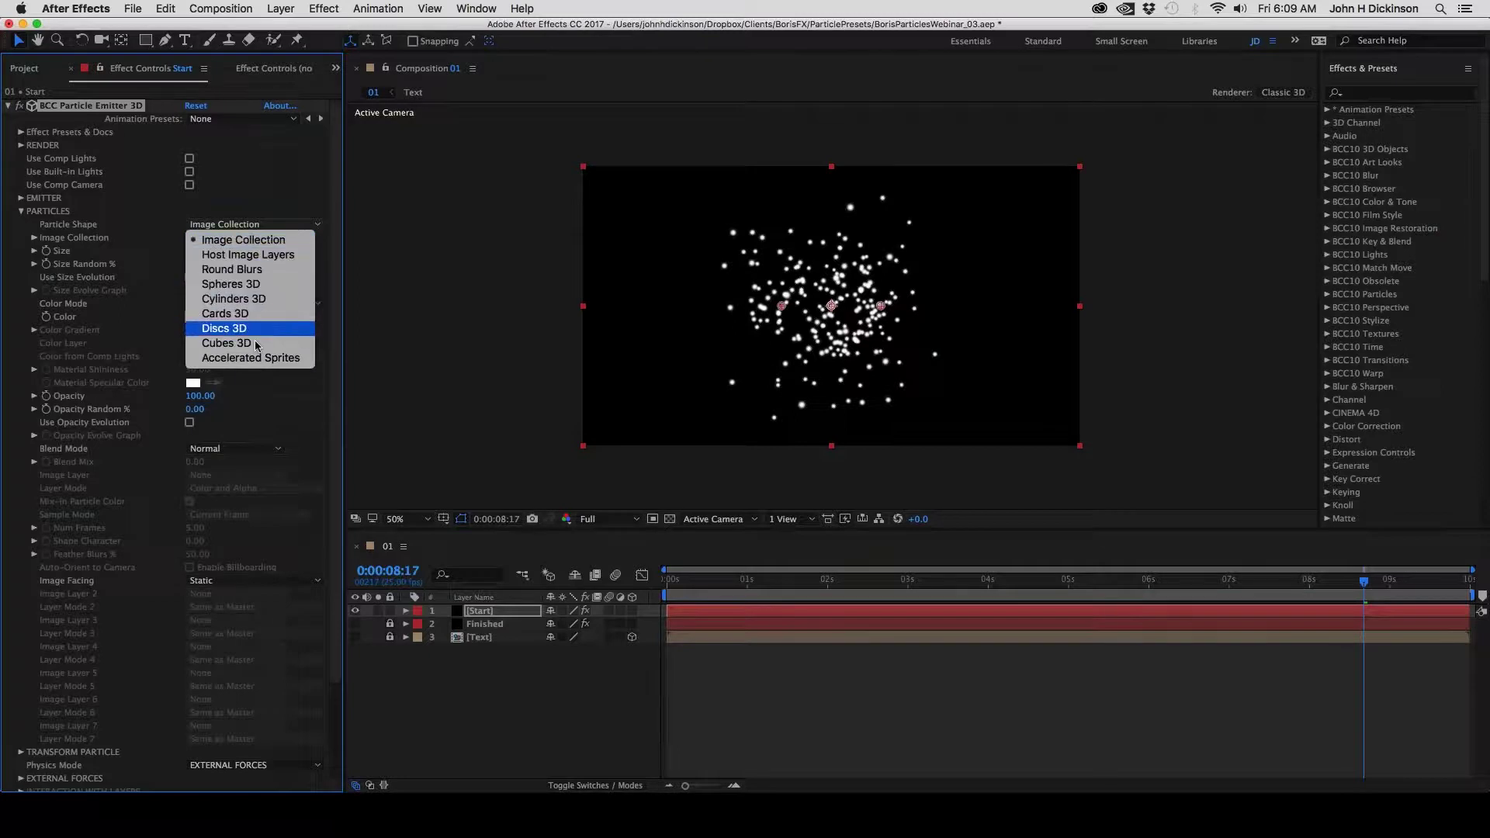
{"action": "left_click", "coordinate": [272, 212]}
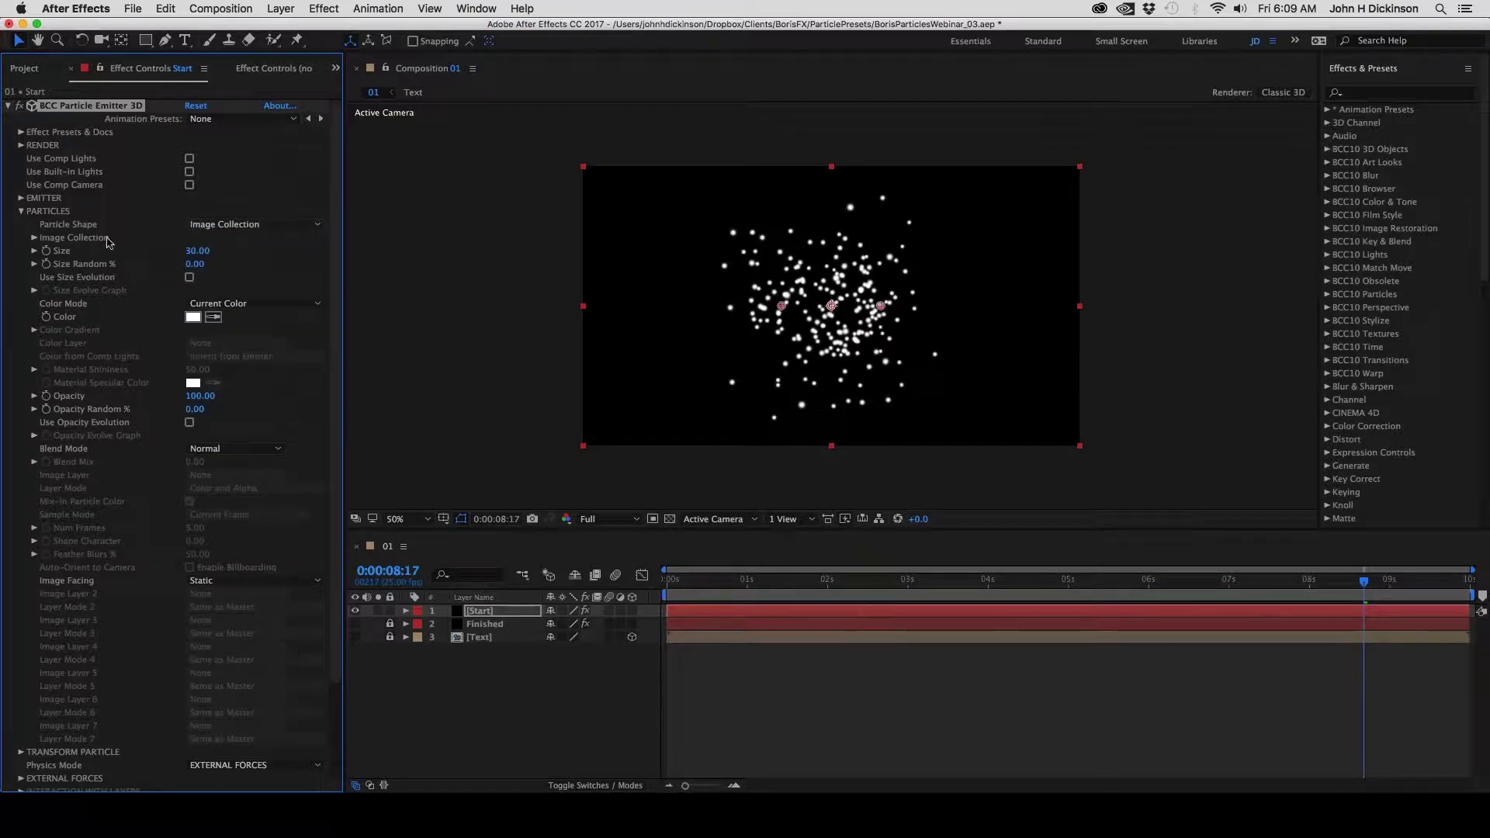
{"action": "left_click", "coordinate": [33, 238]}
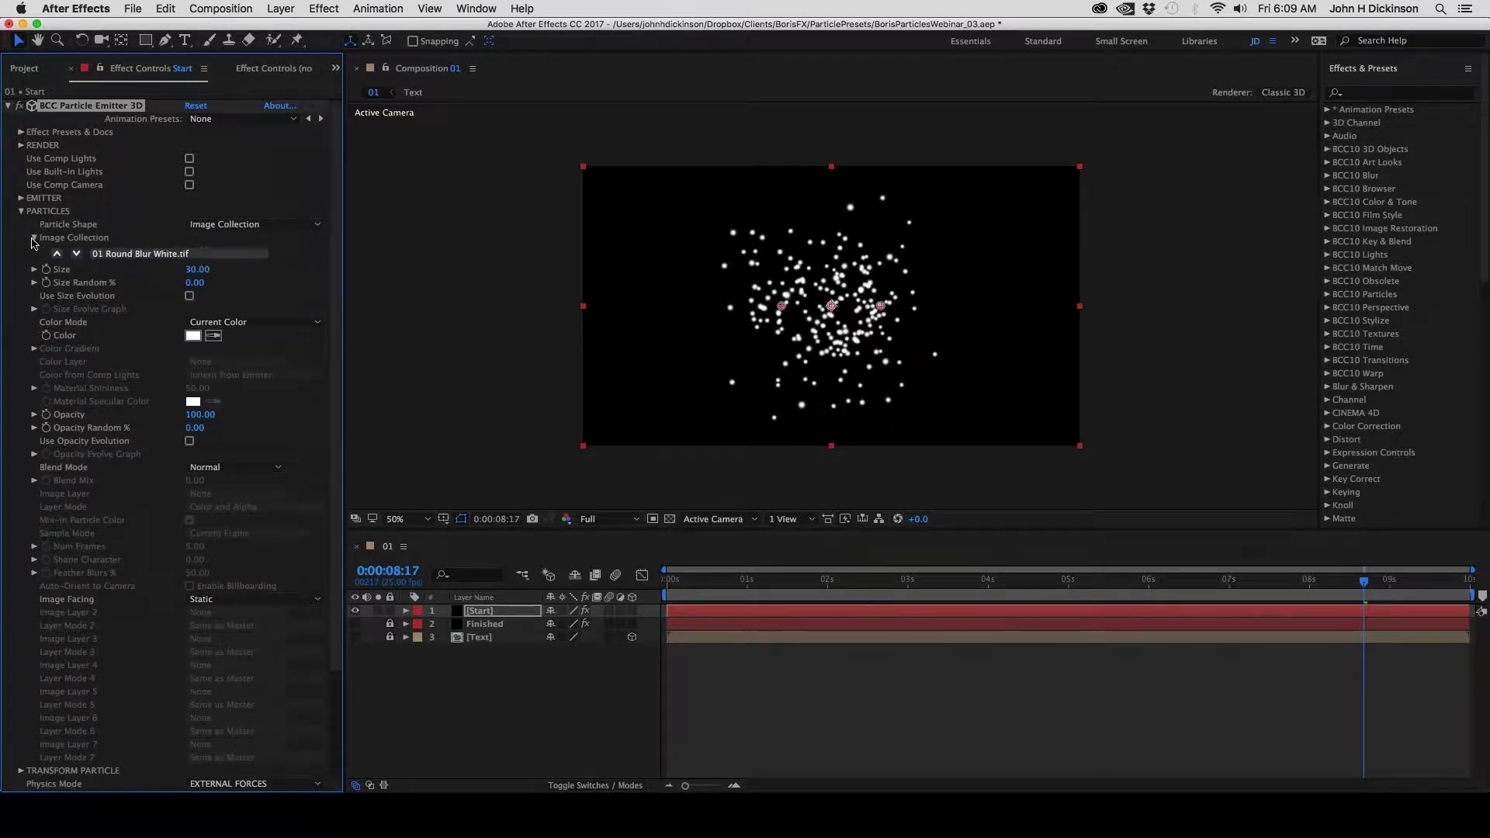
{"action": "left_click", "coordinate": [189, 256]}
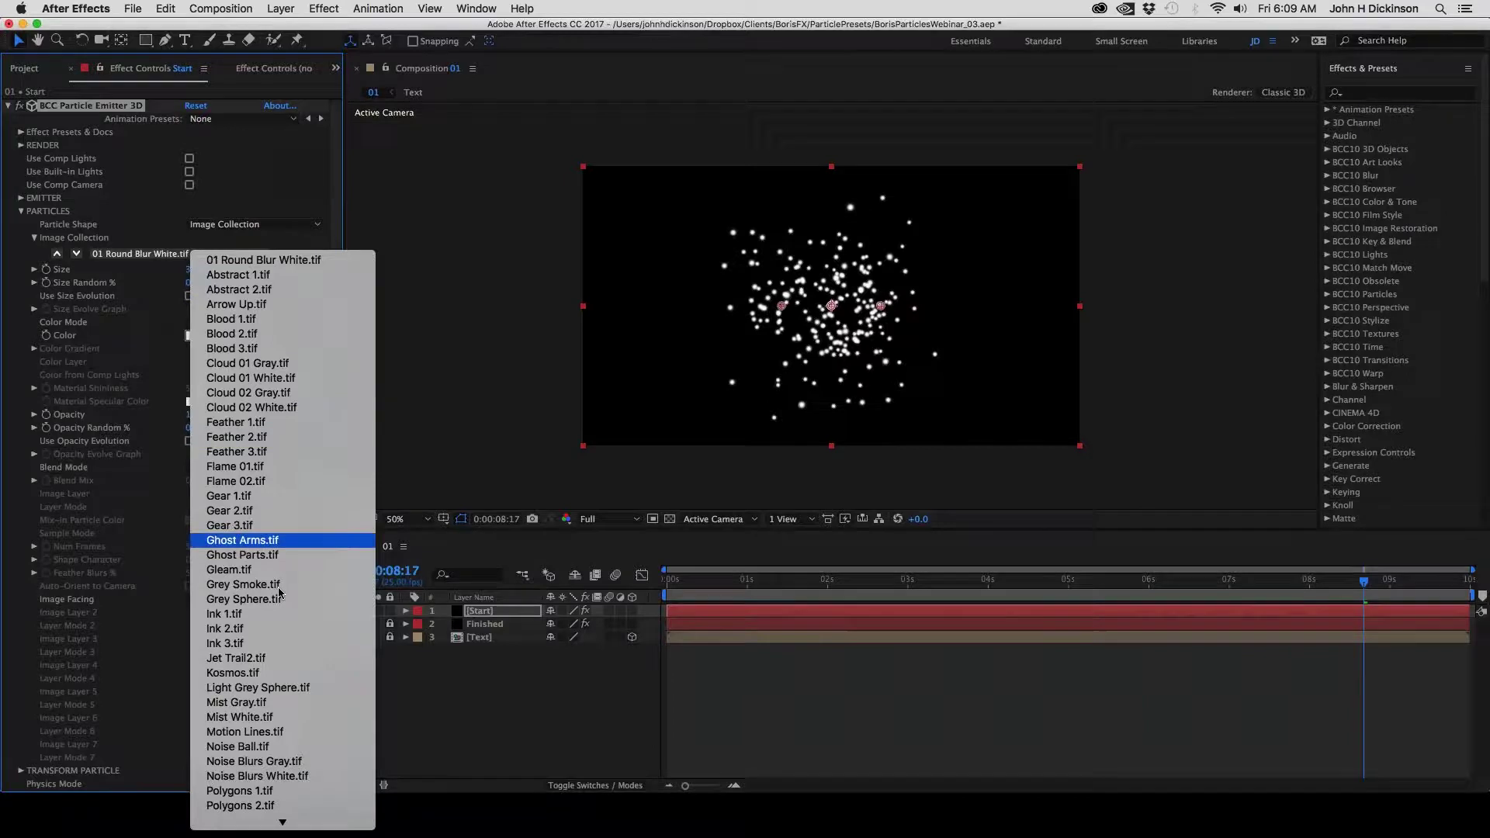
{"action": "scroll", "coordinate": [279, 599], "scroll_direction": "down", "scroll_amount": 2}
{"action": "scroll", "coordinate": [279, 597], "scroll_direction": "down", "scroll_amount": 8}
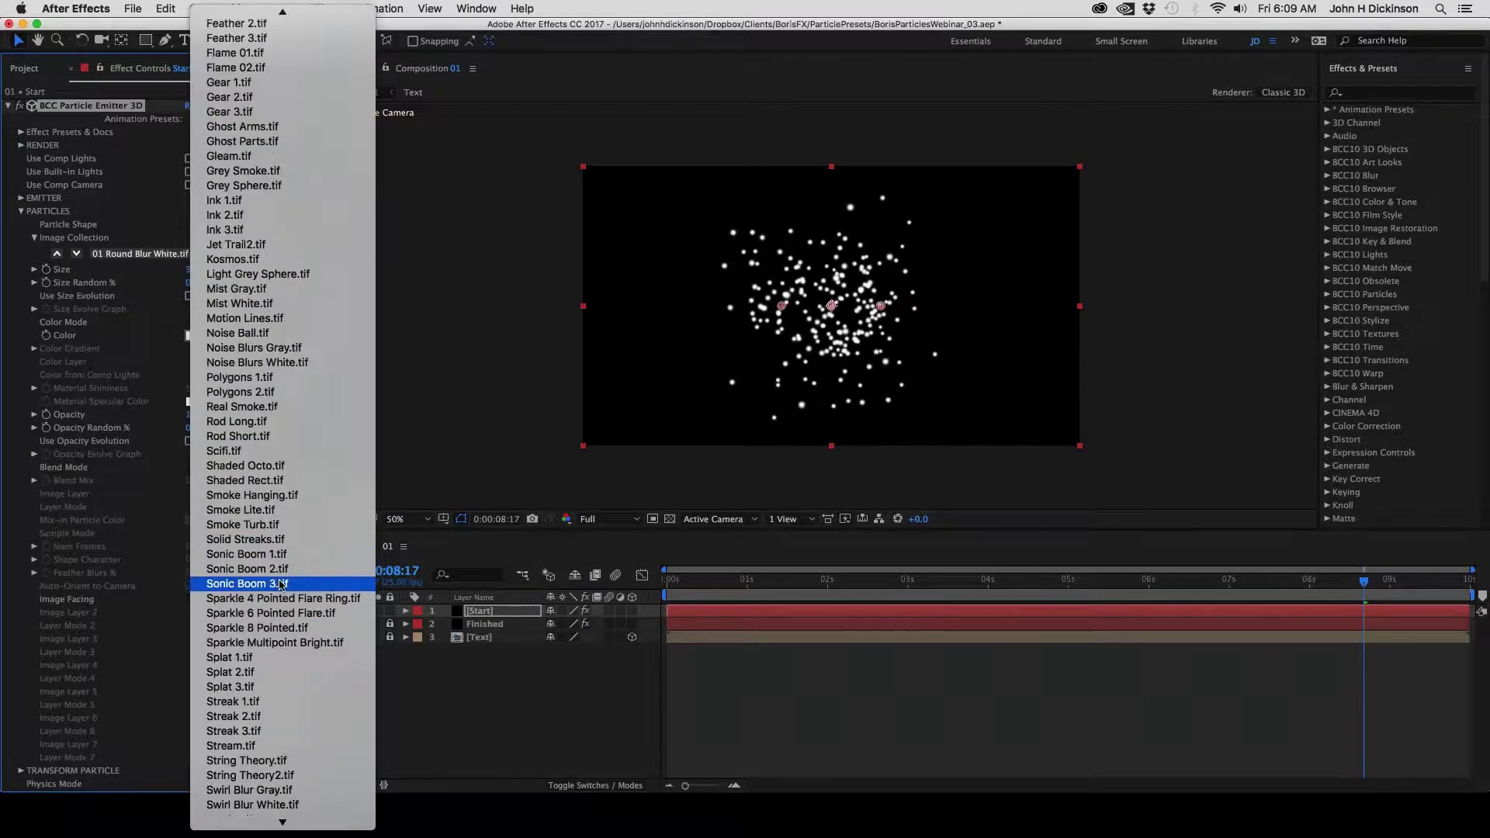
{"action": "scroll", "coordinate": [281, 586], "scroll_direction": "up", "scroll_amount": 3}
{"action": "scroll", "coordinate": [281, 585], "scroll_direction": "down", "scroll_amount": 5}
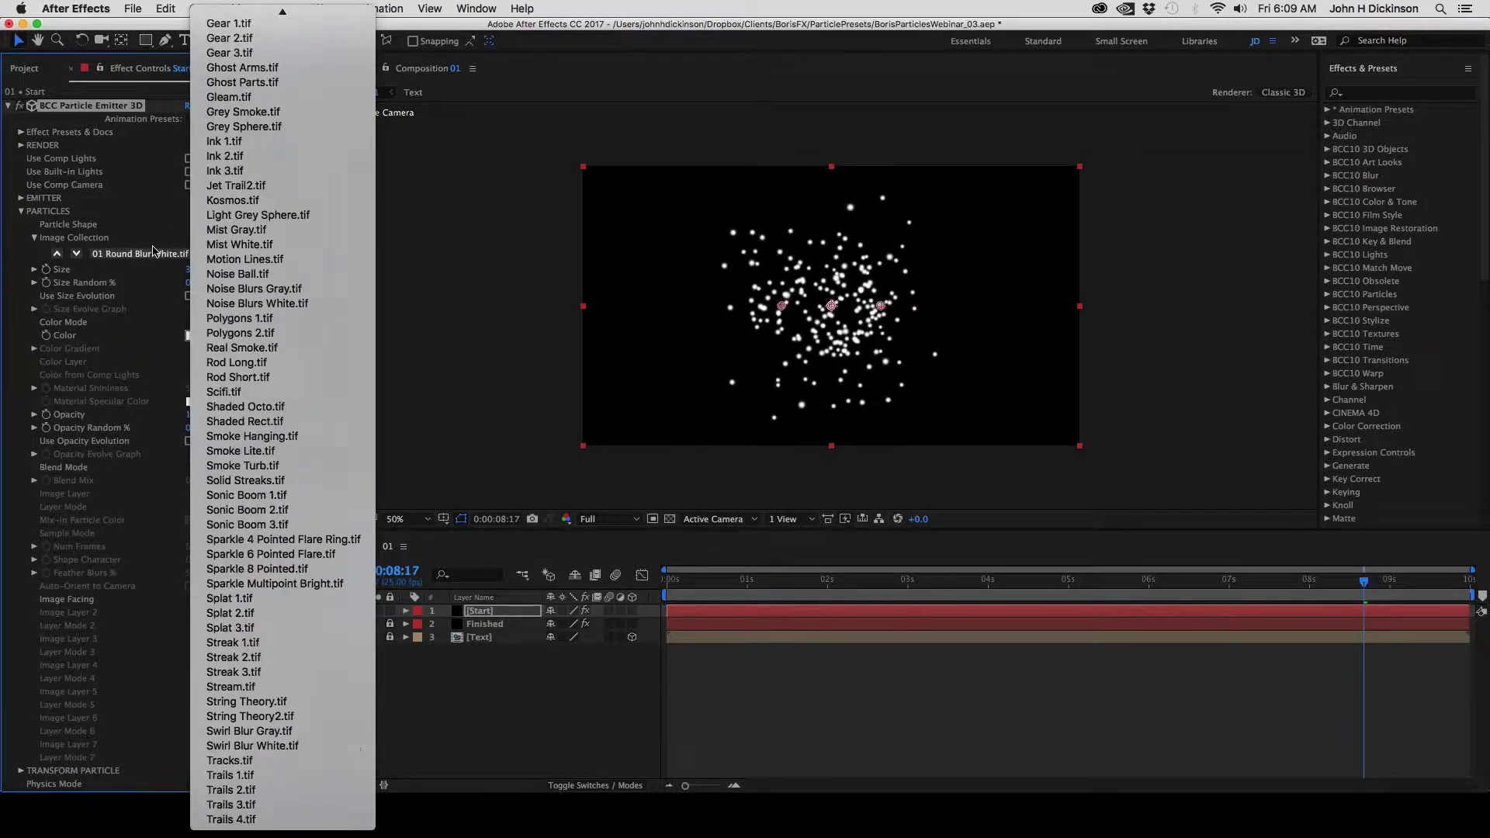
{"action": "left_click", "coordinate": [180, 256]}
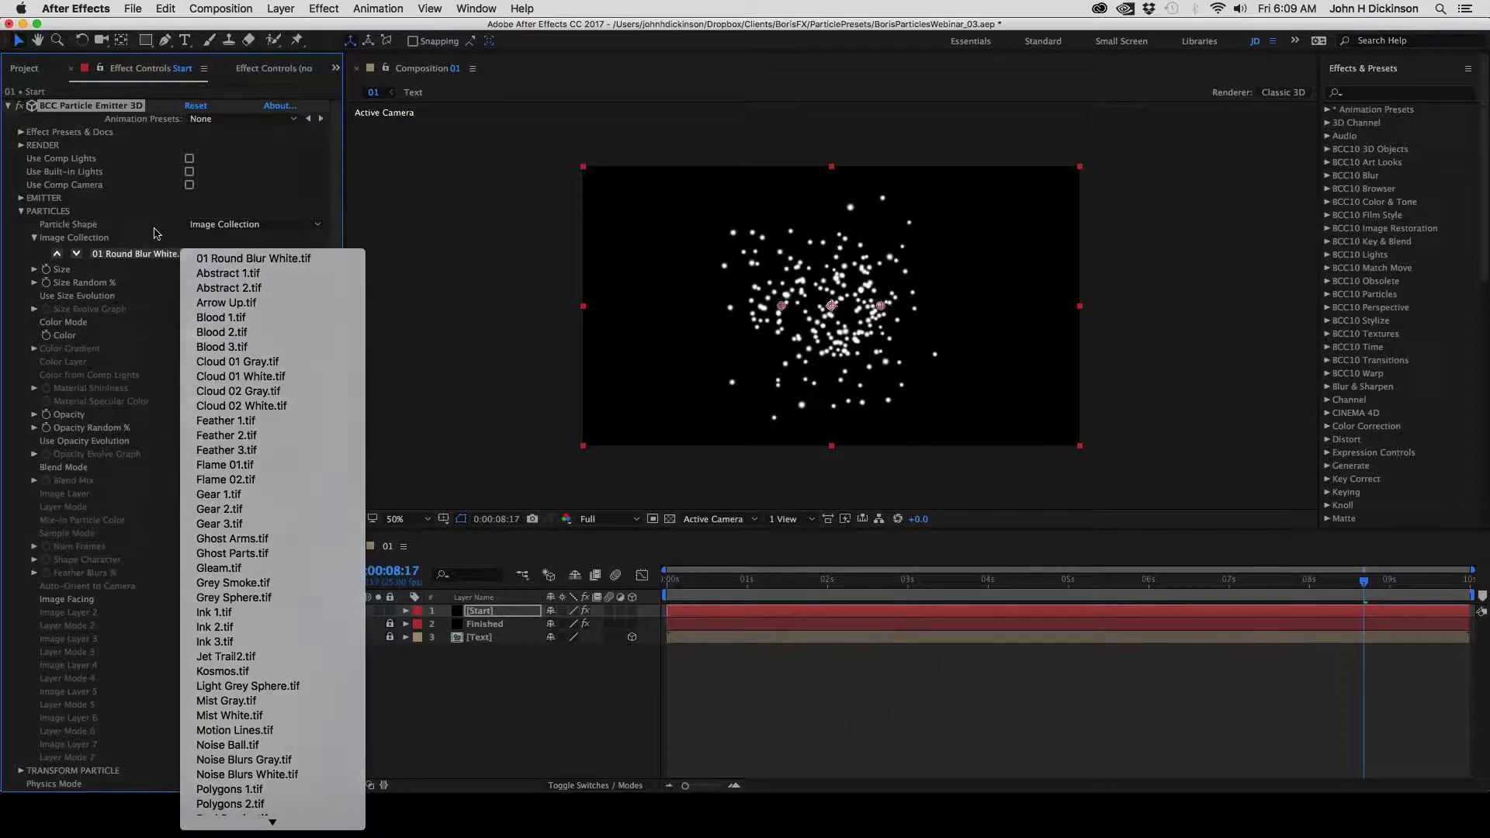
{"action": "left_click", "coordinate": [221, 230]}
Set the Particle Shape to Spheres 3D and inspect the particles up close in the composition at 100% magnification
{"action": "left_click", "coordinate": [220, 227]}
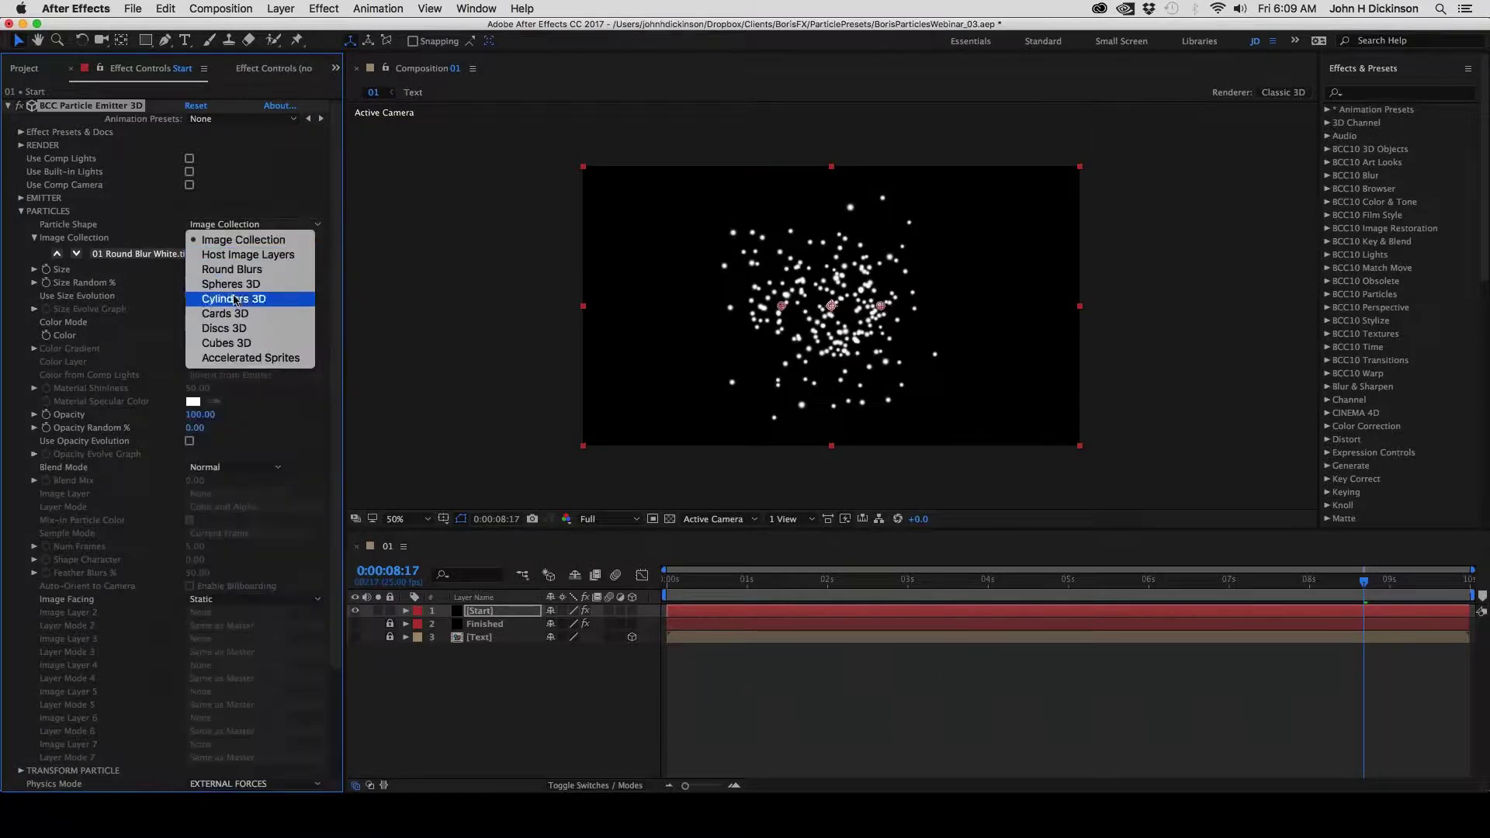
{"action": "left_click", "coordinate": [230, 290]}
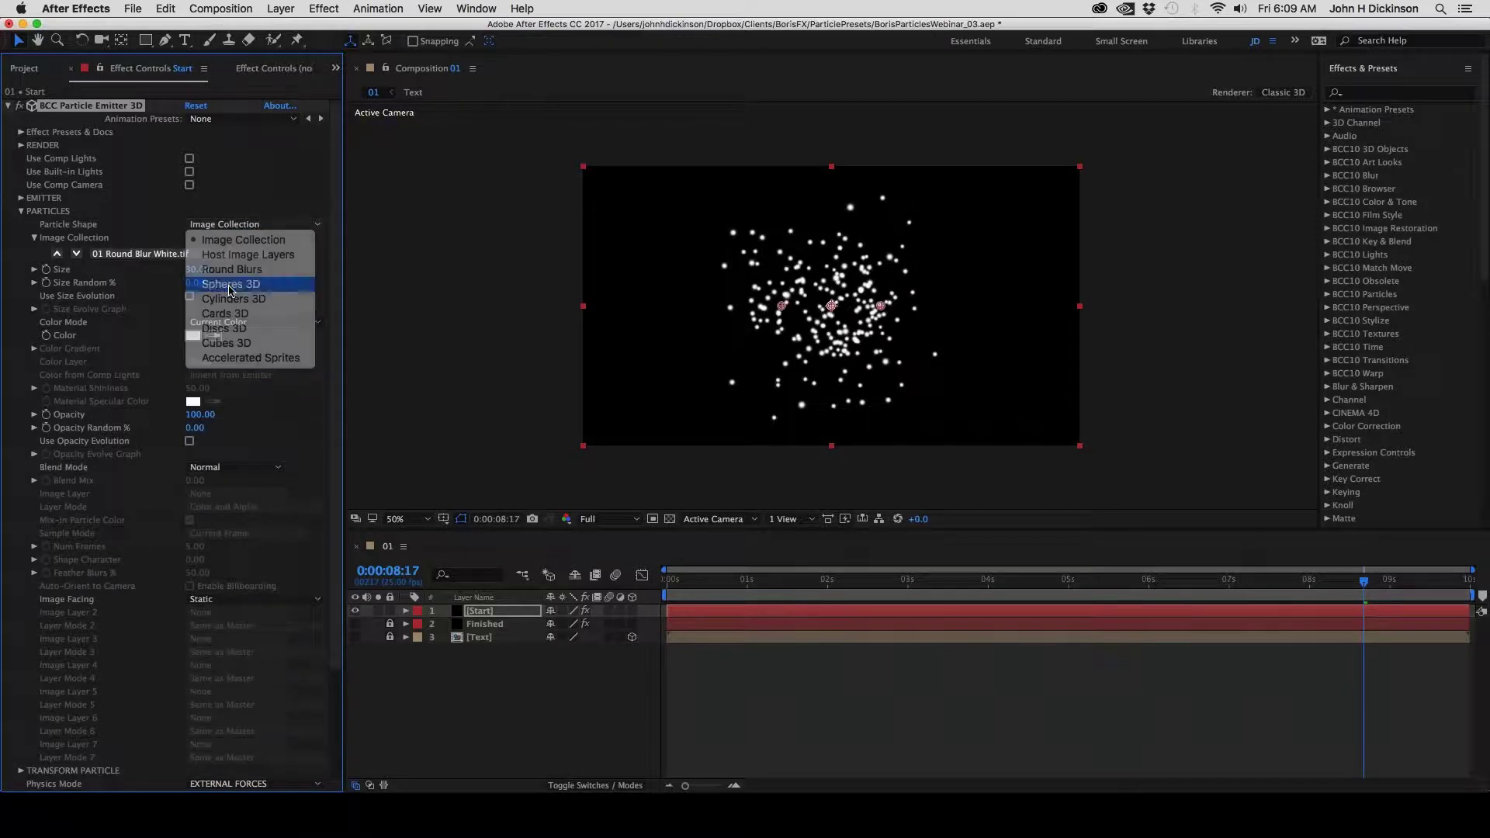
{"action": "key", "text": "slash"}
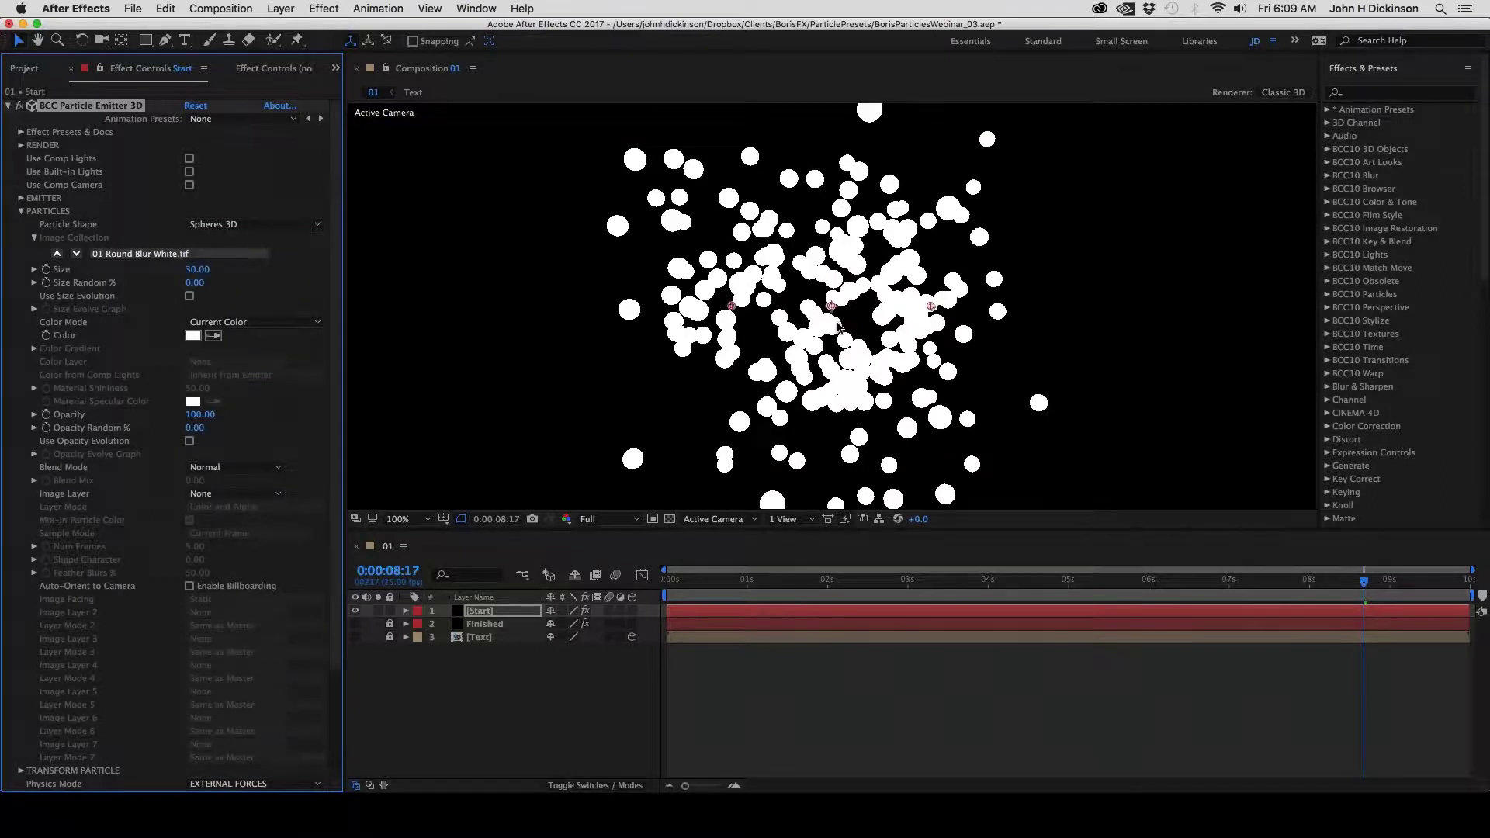
{"action": "key", "text": "period"}
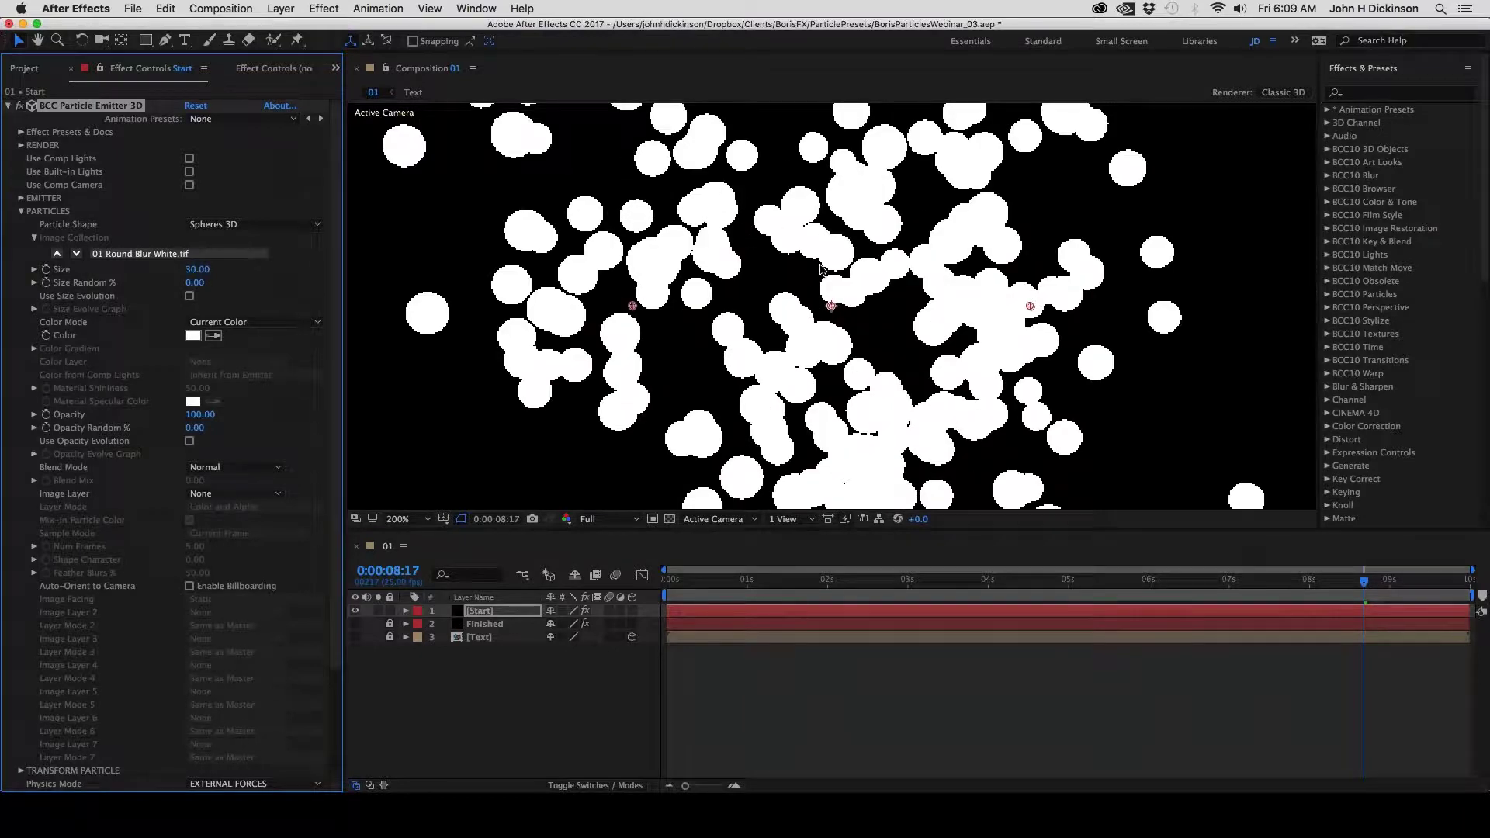
{"action": "key", "text": "comma"}
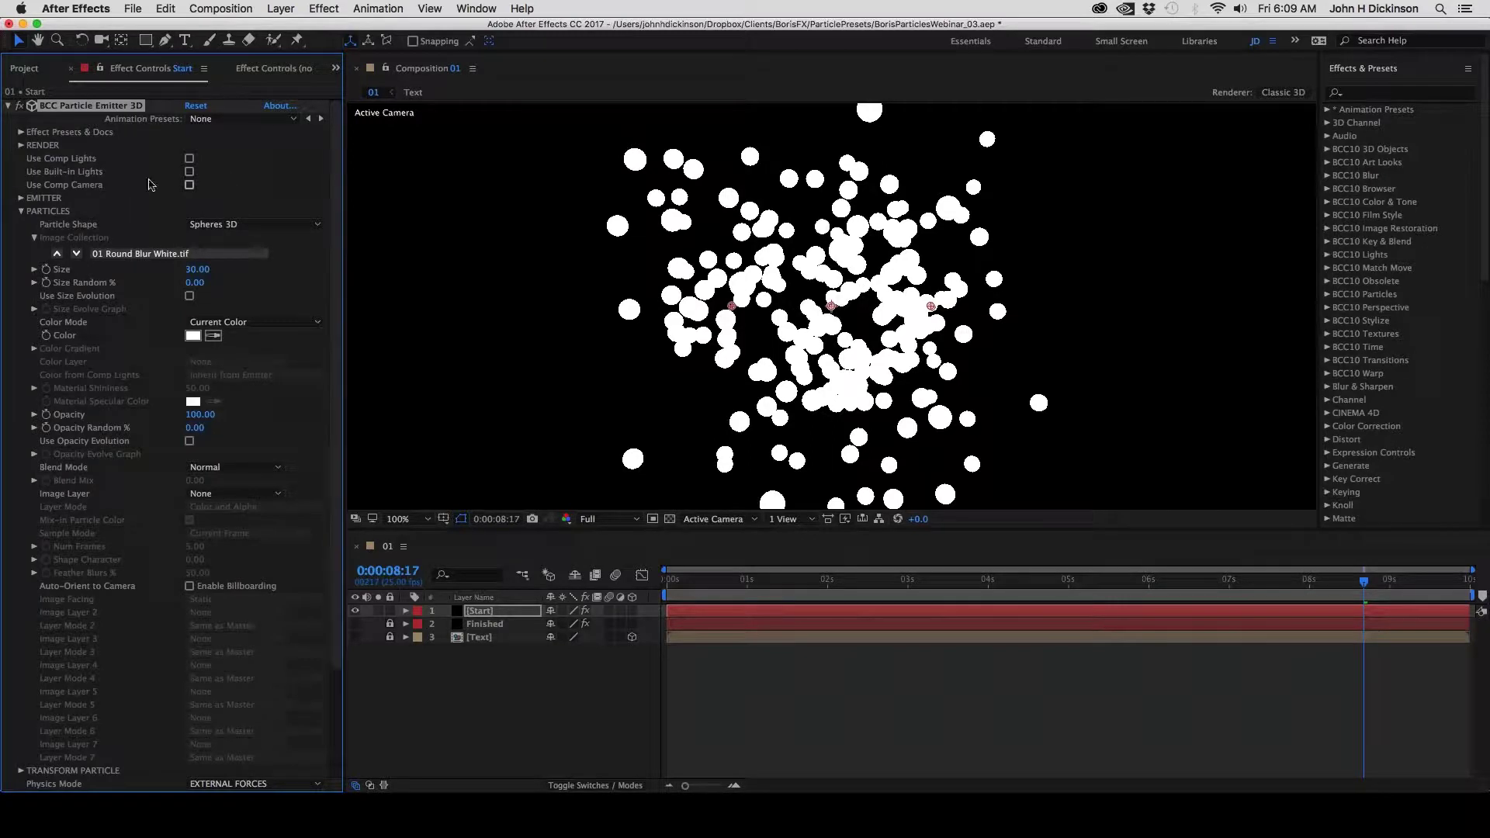
Turn on Use Built-in Lights for the particles and preview the shaded spheres over the first second of the timeline
{"action": "left_click", "coordinate": [188, 173]}
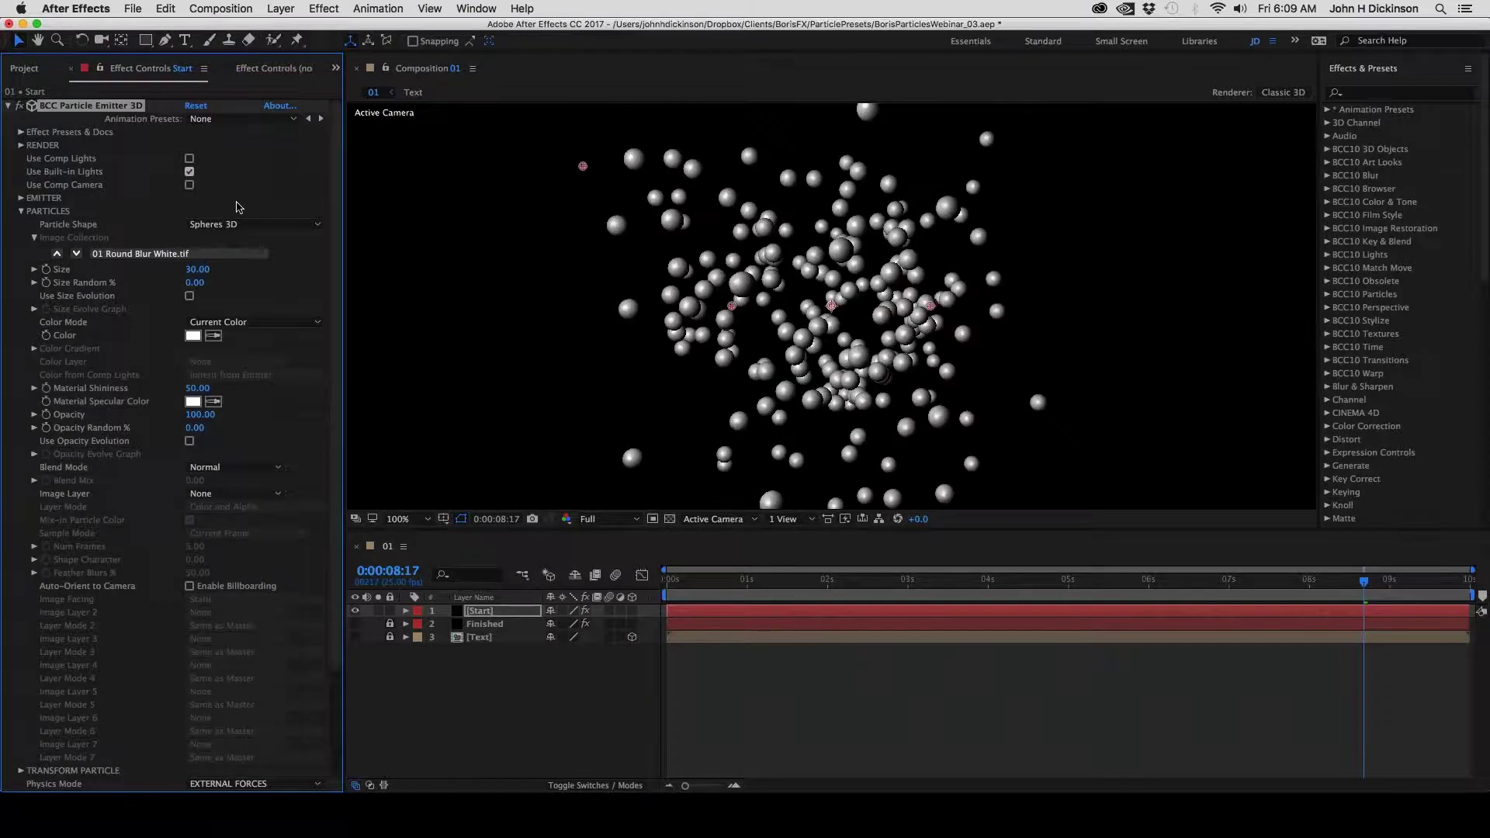
{"action": "left_click", "coordinate": [680, 583]}
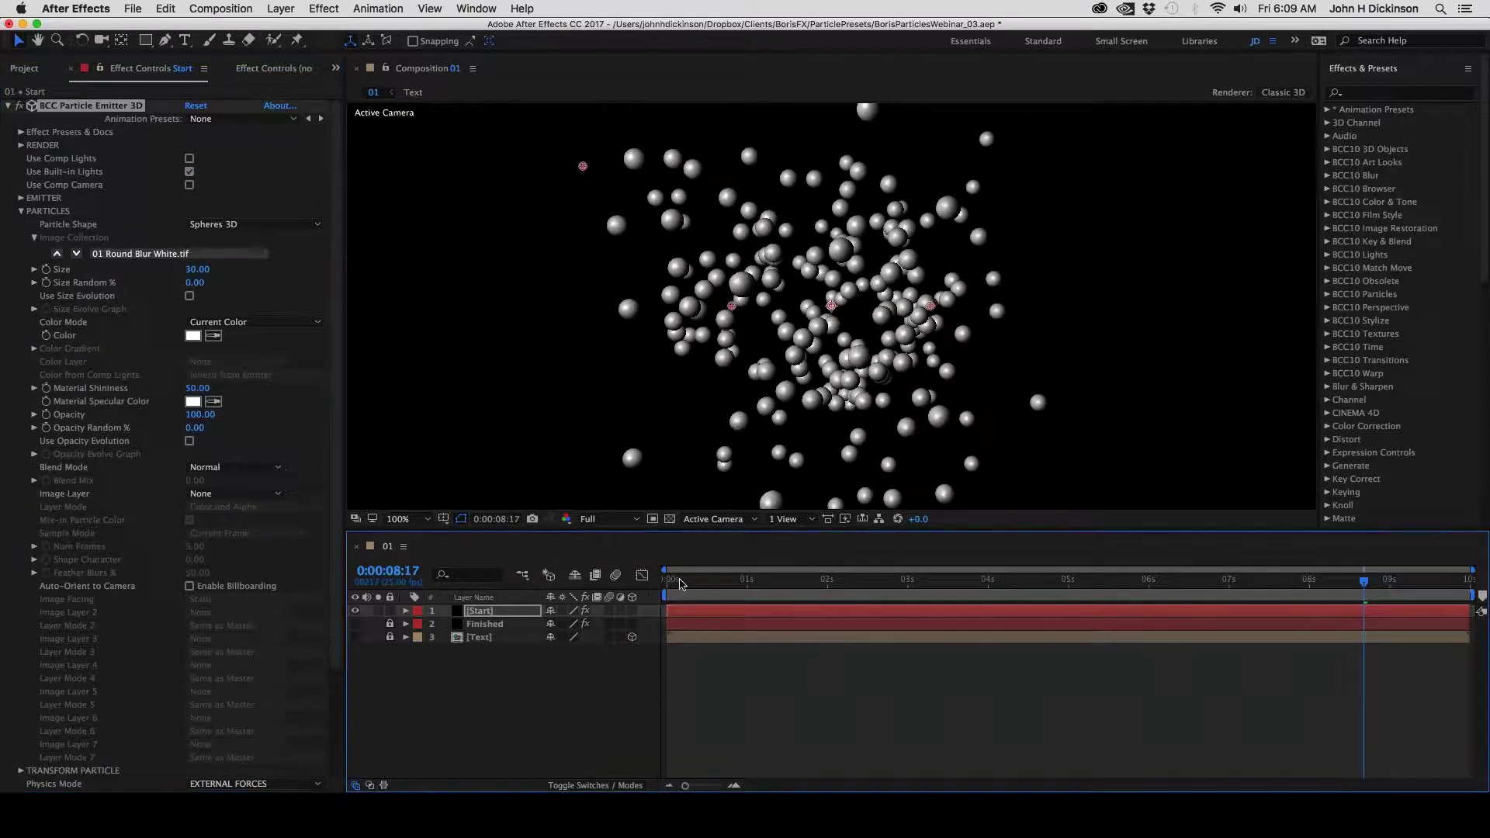
{"action": "left_click_drag", "start_coordinate": [681, 584], "coordinate": [737, 611]}
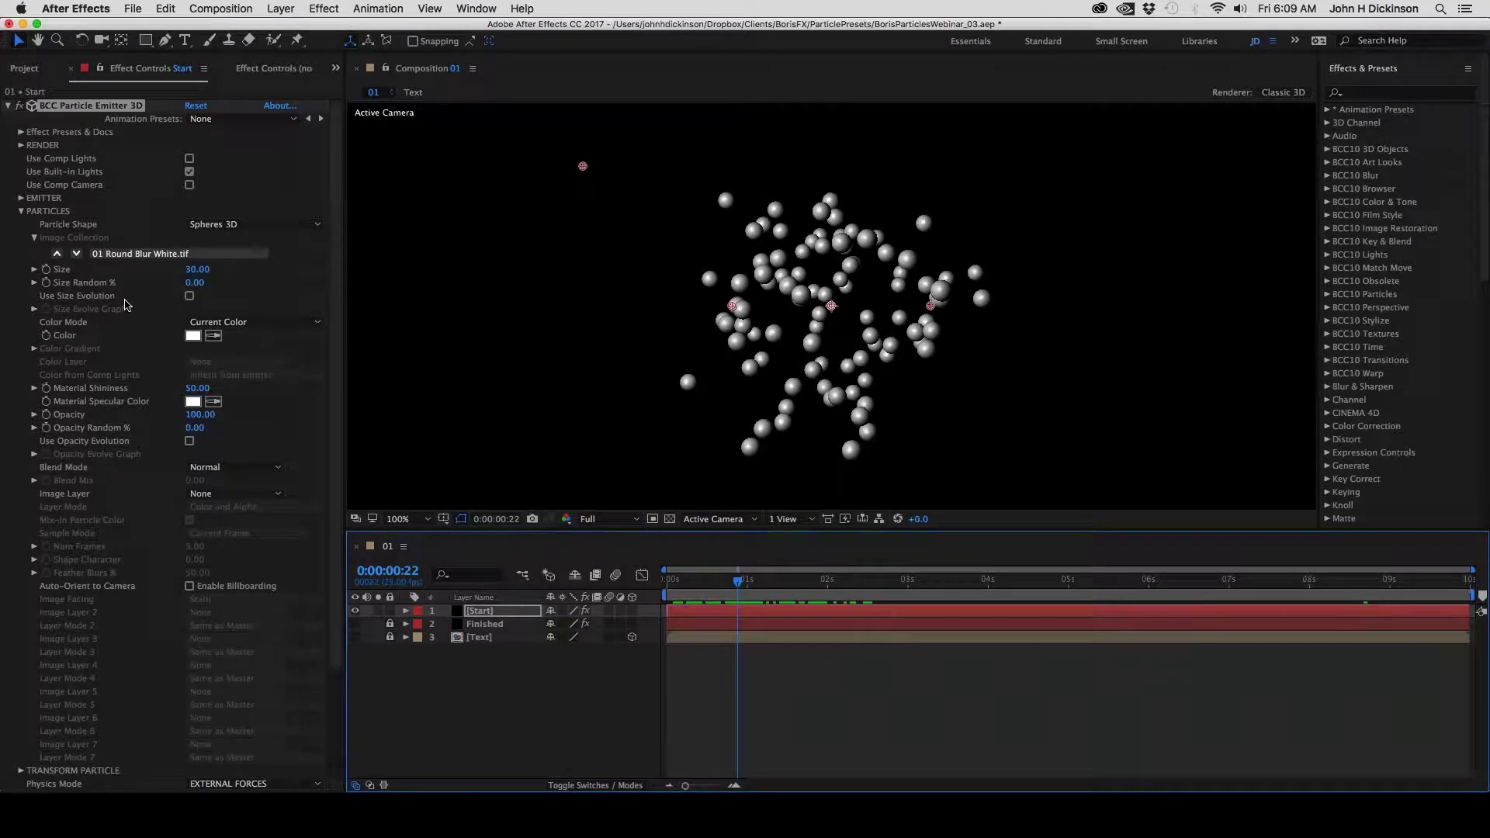
Set the particle Color to red (FF0000) and preview the result up to 0:00:01:10
{"action": "left_click", "coordinate": [193, 335]}
{"action": "type", "text": "FF0000"}
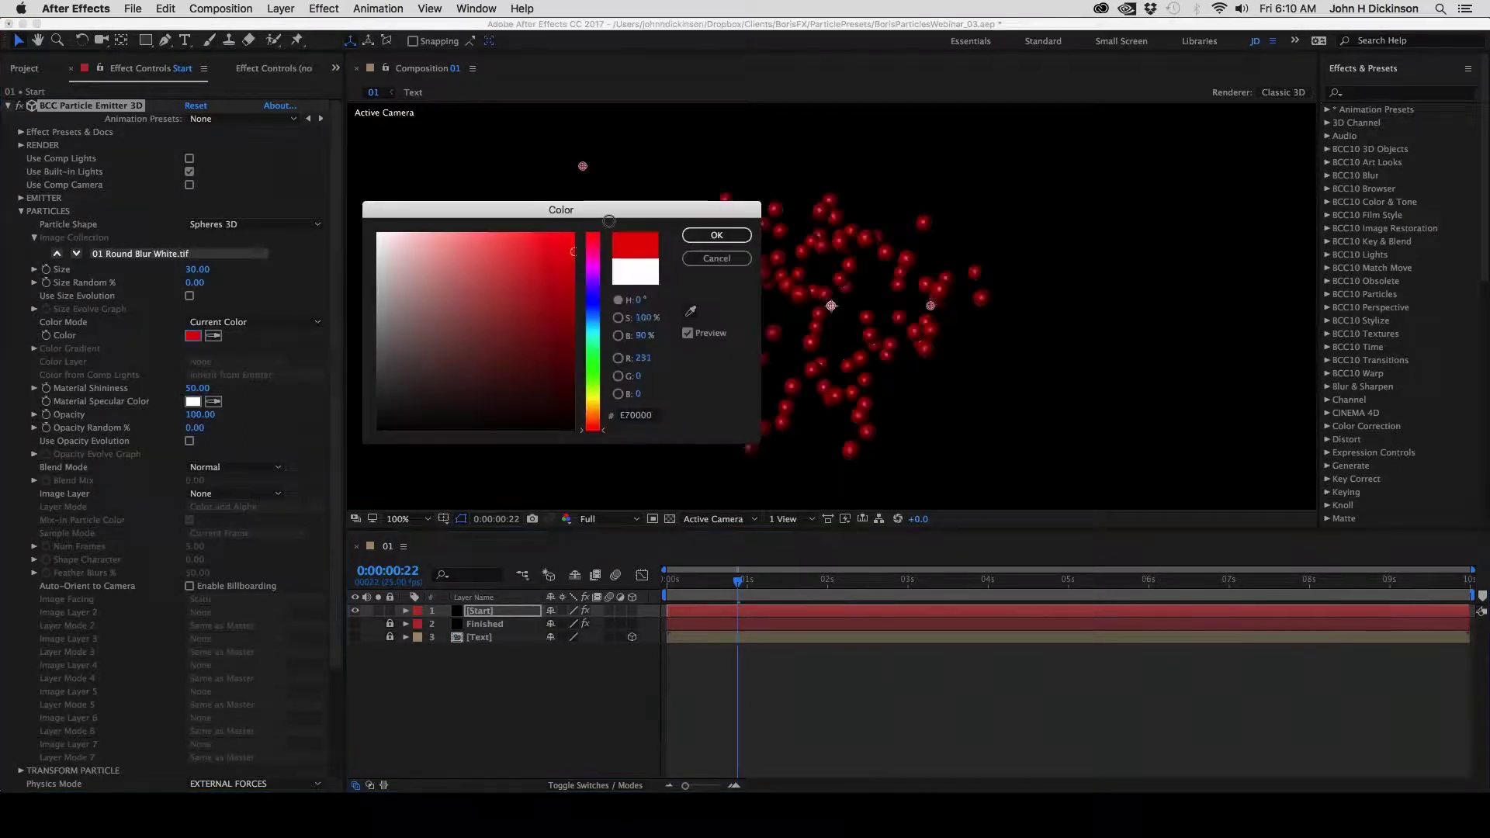
{"action": "key", "text": "Tab"}
{"action": "key", "text": "Return"}
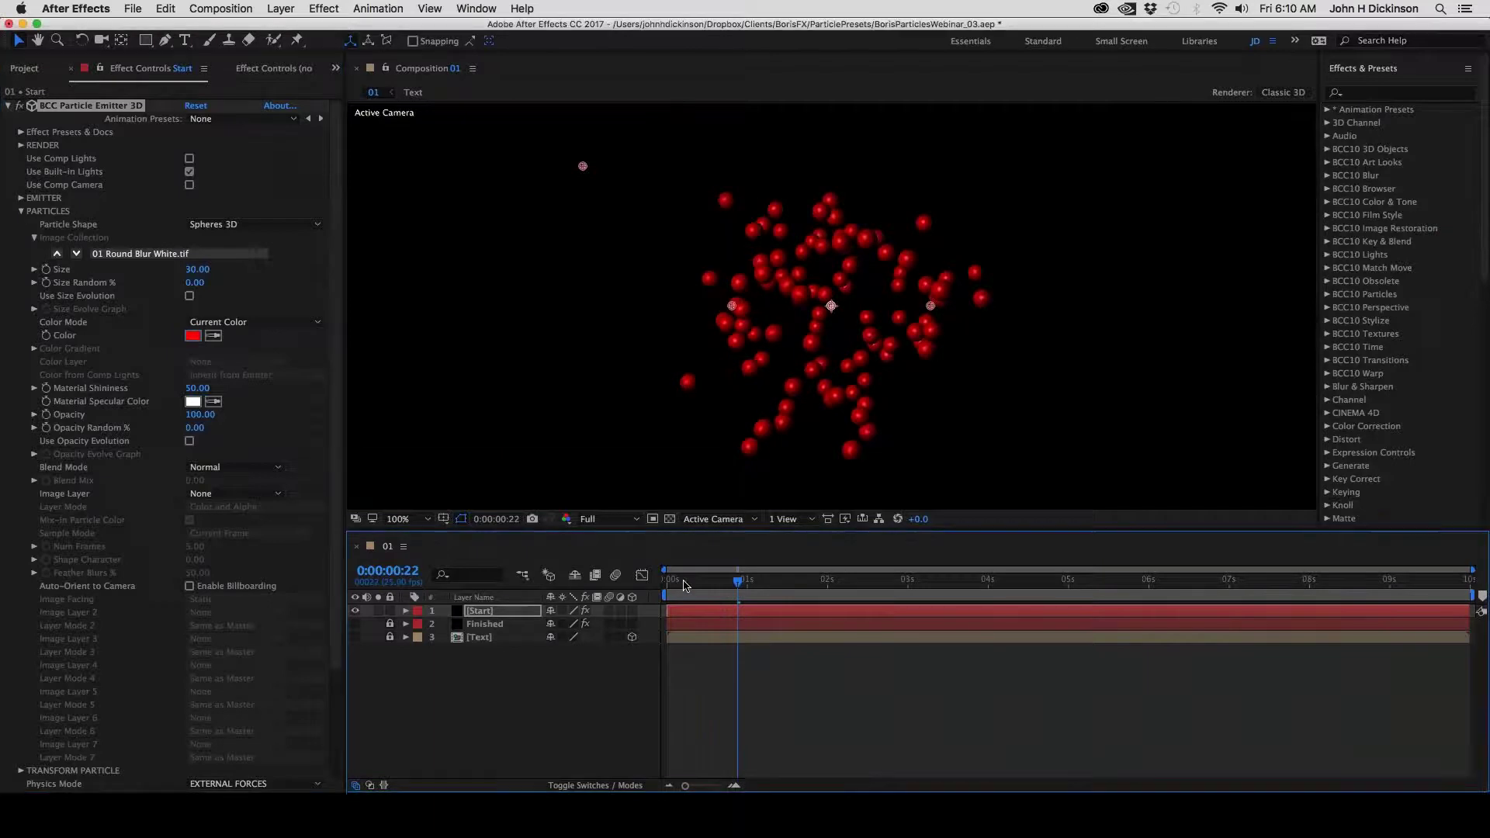
{"action": "left_click_drag", "start_coordinate": [679, 587], "coordinate": [780, 599]}
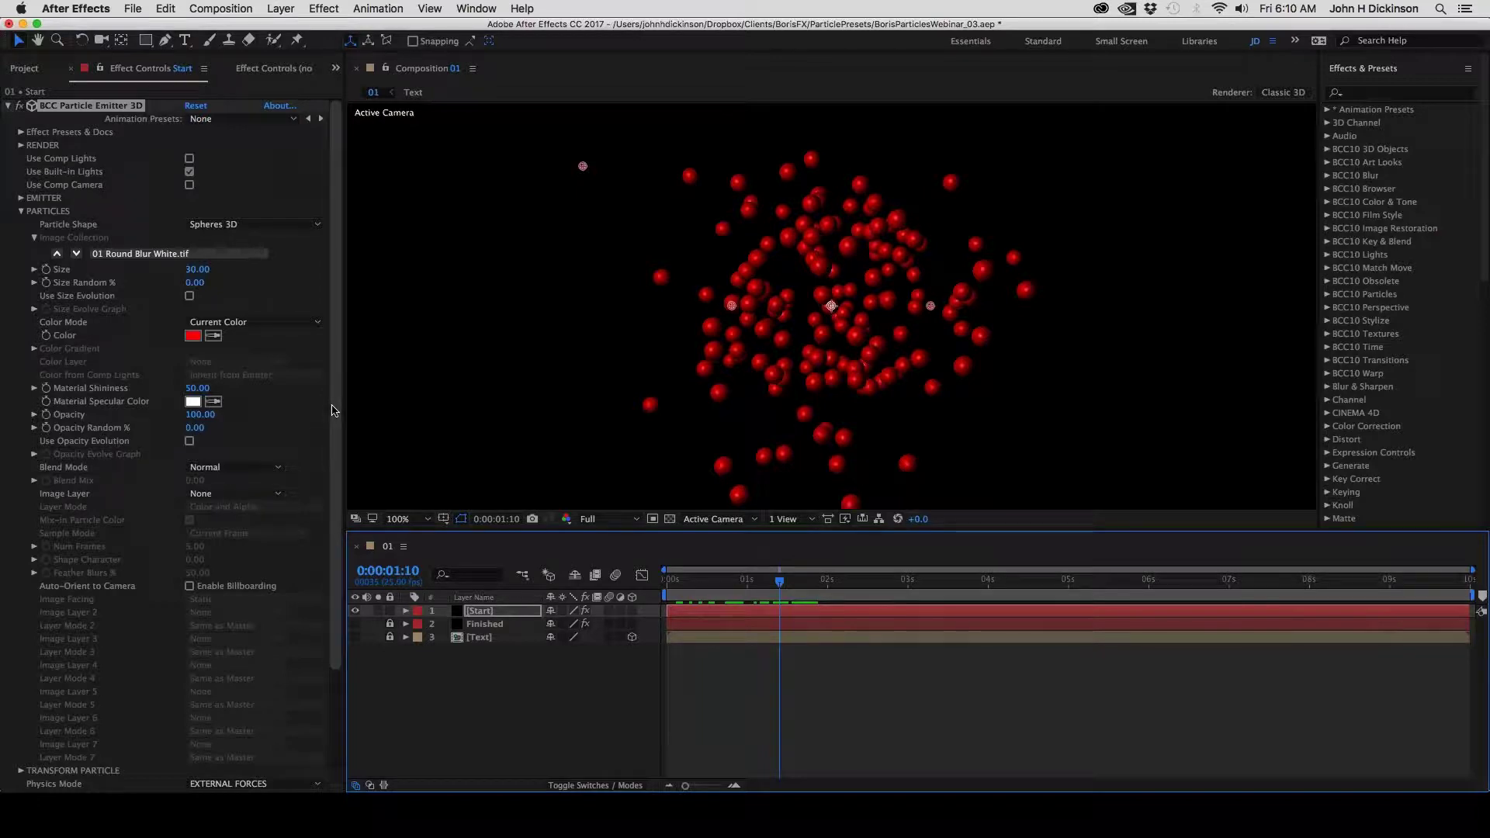
Try out the Add blend mode on the particles, restore Normal and collapse the Particles group
{"action": "left_click", "coordinate": [229, 467]}
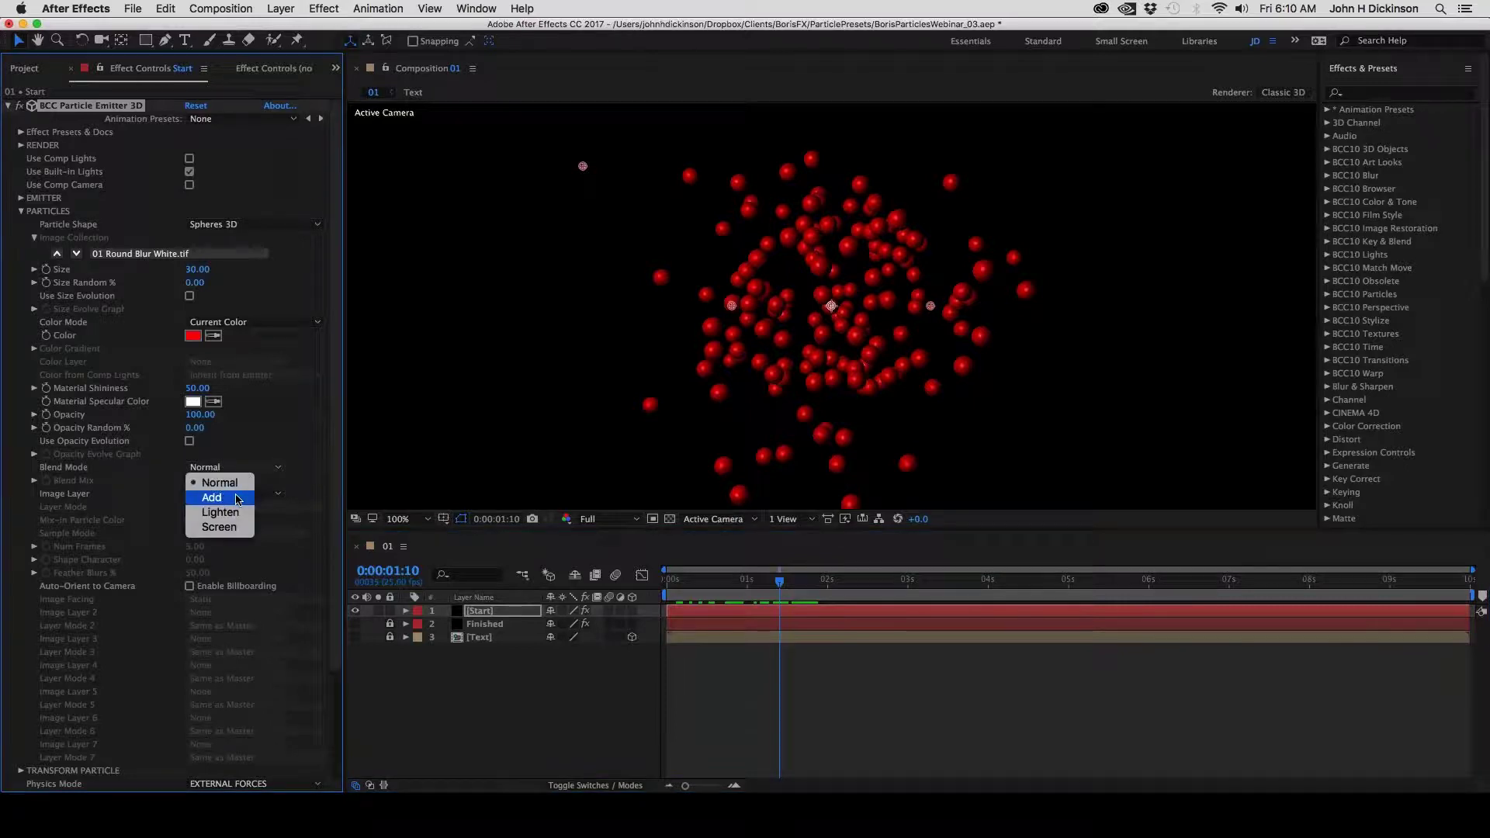
{"action": "left_click", "coordinate": [225, 497]}
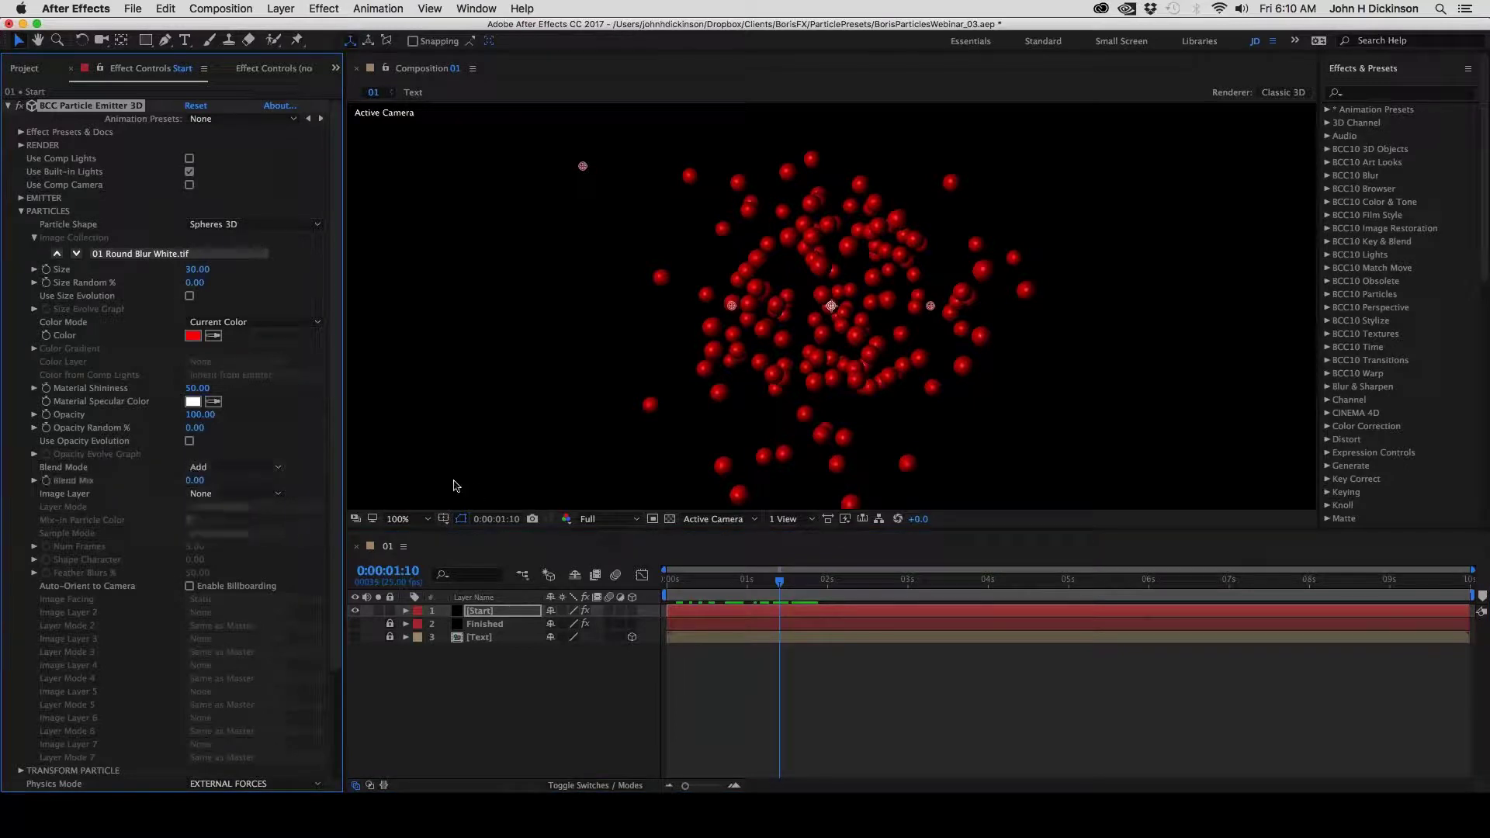
{"action": "left_click", "coordinate": [236, 469]}
{"action": "left_click", "coordinate": [220, 482]}
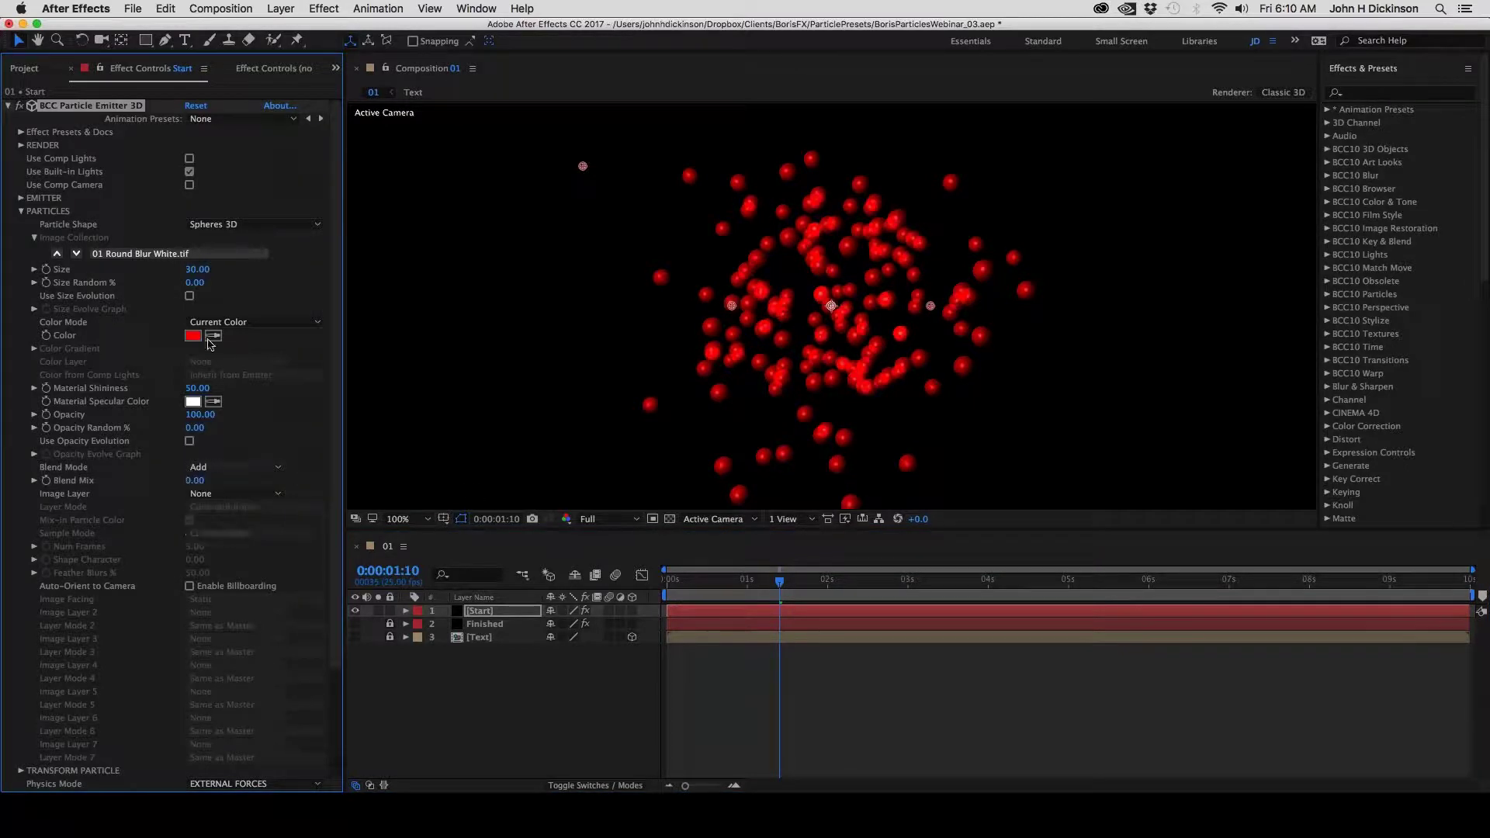
{"action": "left_click", "coordinate": [22, 211]}
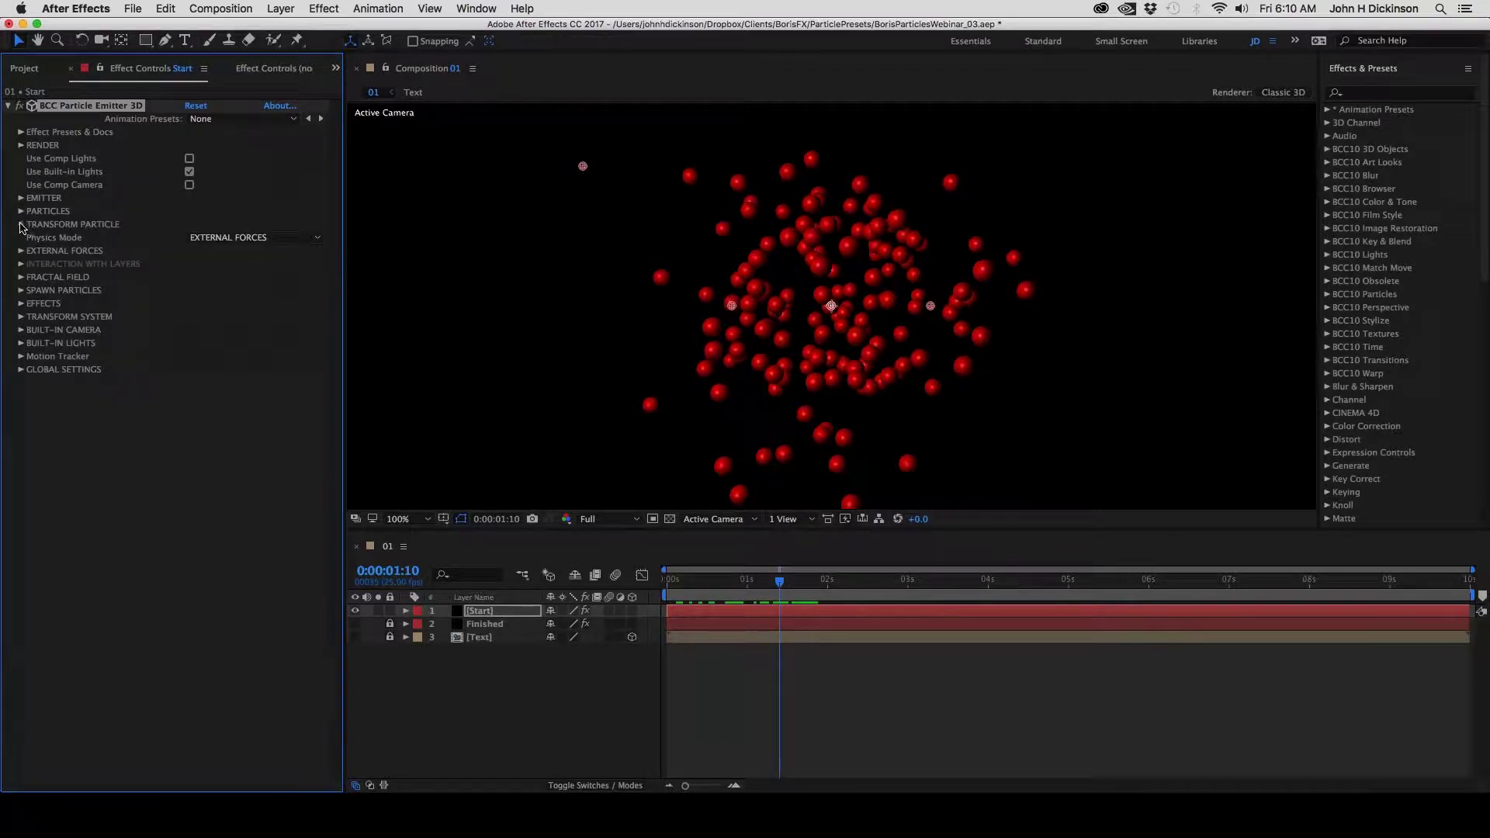
Set the particles' Scale Y to 37 in the Transform Particle group and preview the flattened spheres along the timeline
{"action": "left_click", "coordinate": [21, 224]}
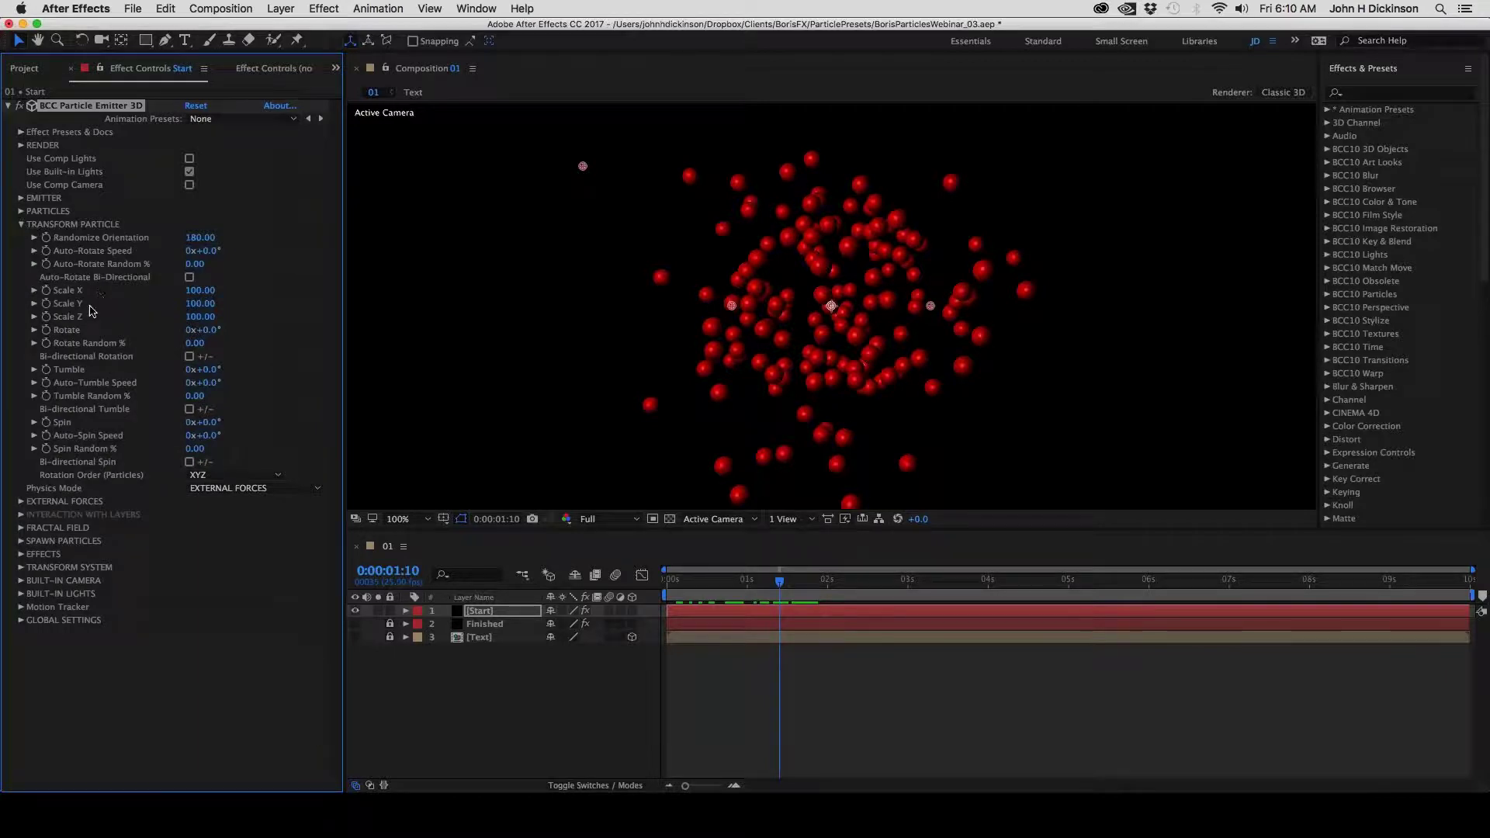
{"action": "left_click", "coordinate": [90, 315]}
{"action": "left_click", "coordinate": [105, 303]}
{"action": "left_click_drag", "start_coordinate": [202, 308], "coordinate": [194, 303]}
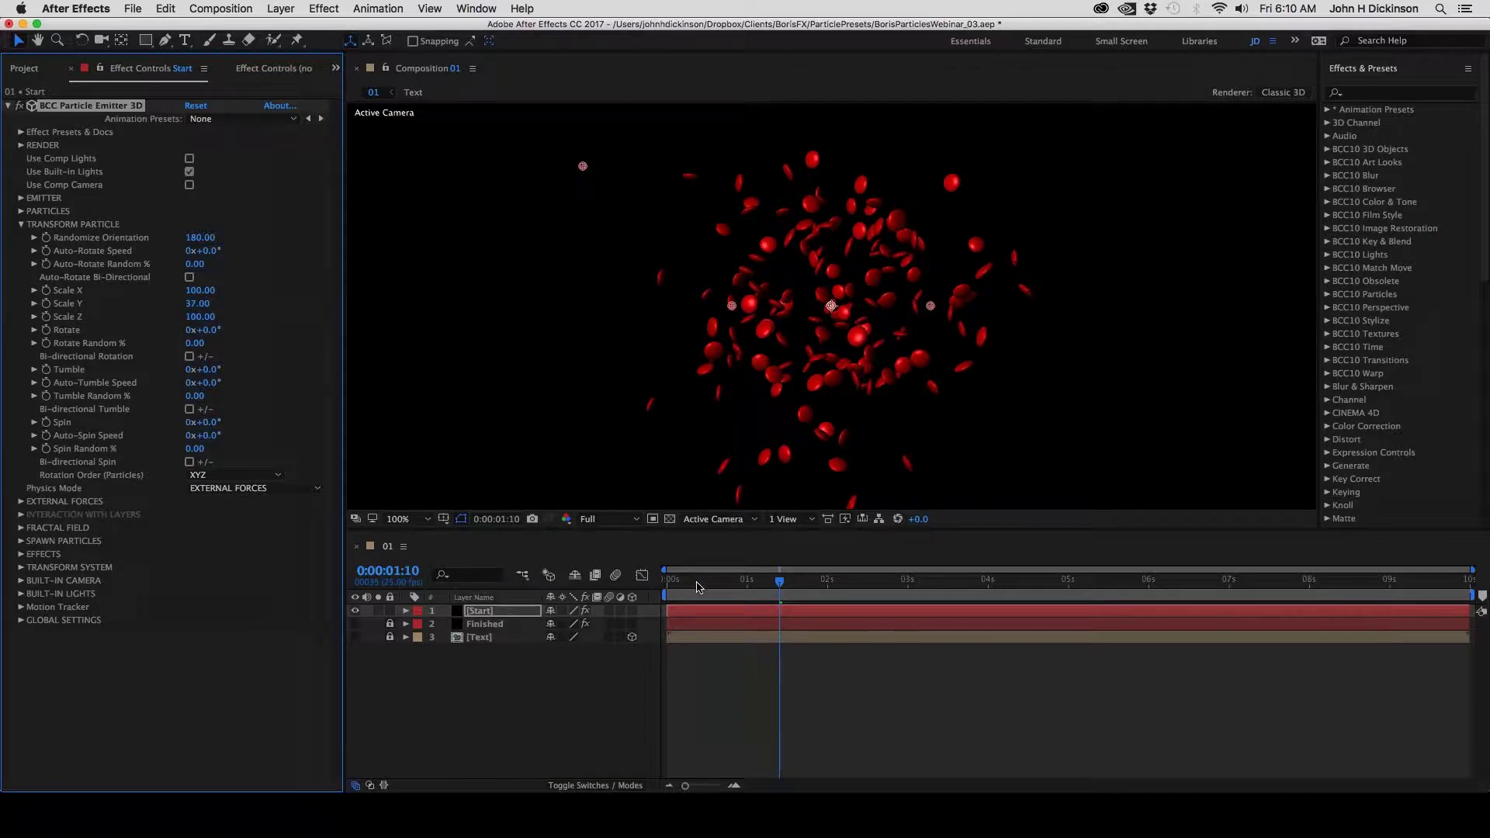
{"action": "left_click_drag", "start_coordinate": [697, 587], "coordinate": [894, 593]}
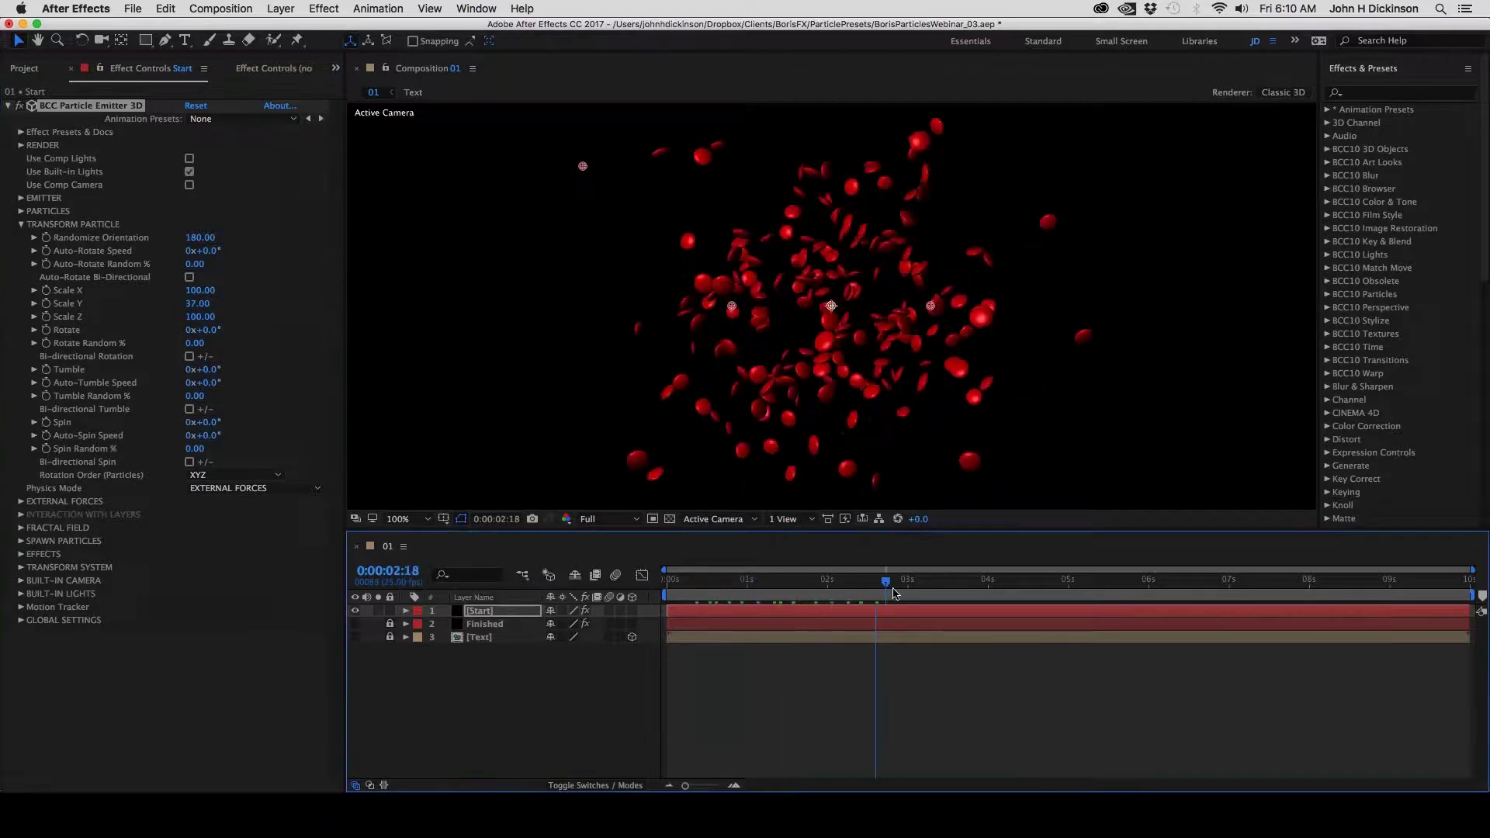
{"action": "key", "text": "space"}
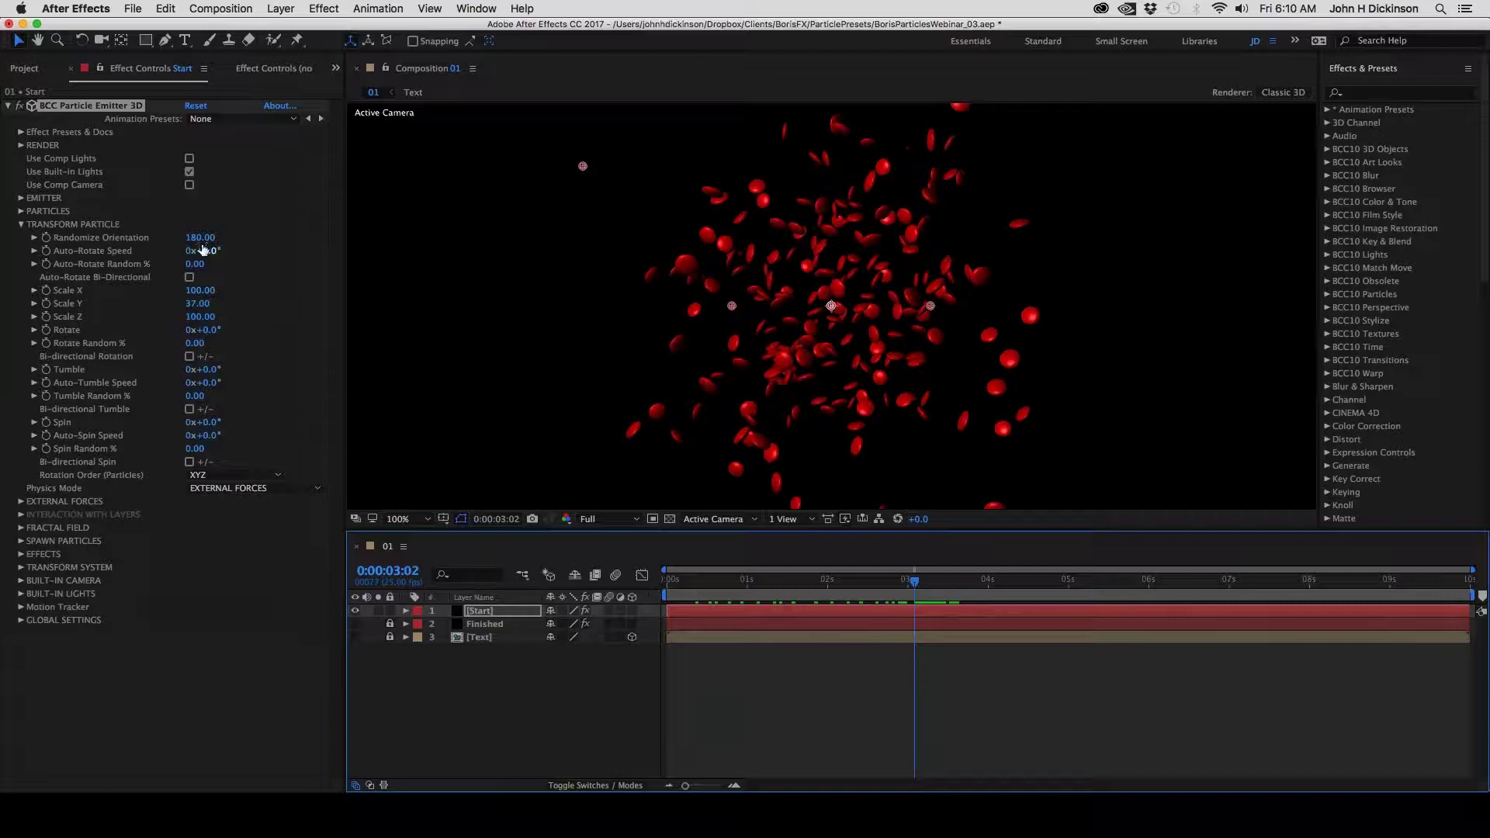
Set the particles' Randomize Orientation to 184, Tumble to 97° and Spin to 50°
{"action": "mouse_move", "coordinate": [200, 238]}
{"action": "left_mouse_down"}
{"action": "mouse_move", "coordinate": [157, 248]}
{"action": "mouse_move", "coordinate": [202, 244]}
{"action": "left_mouse_up"}
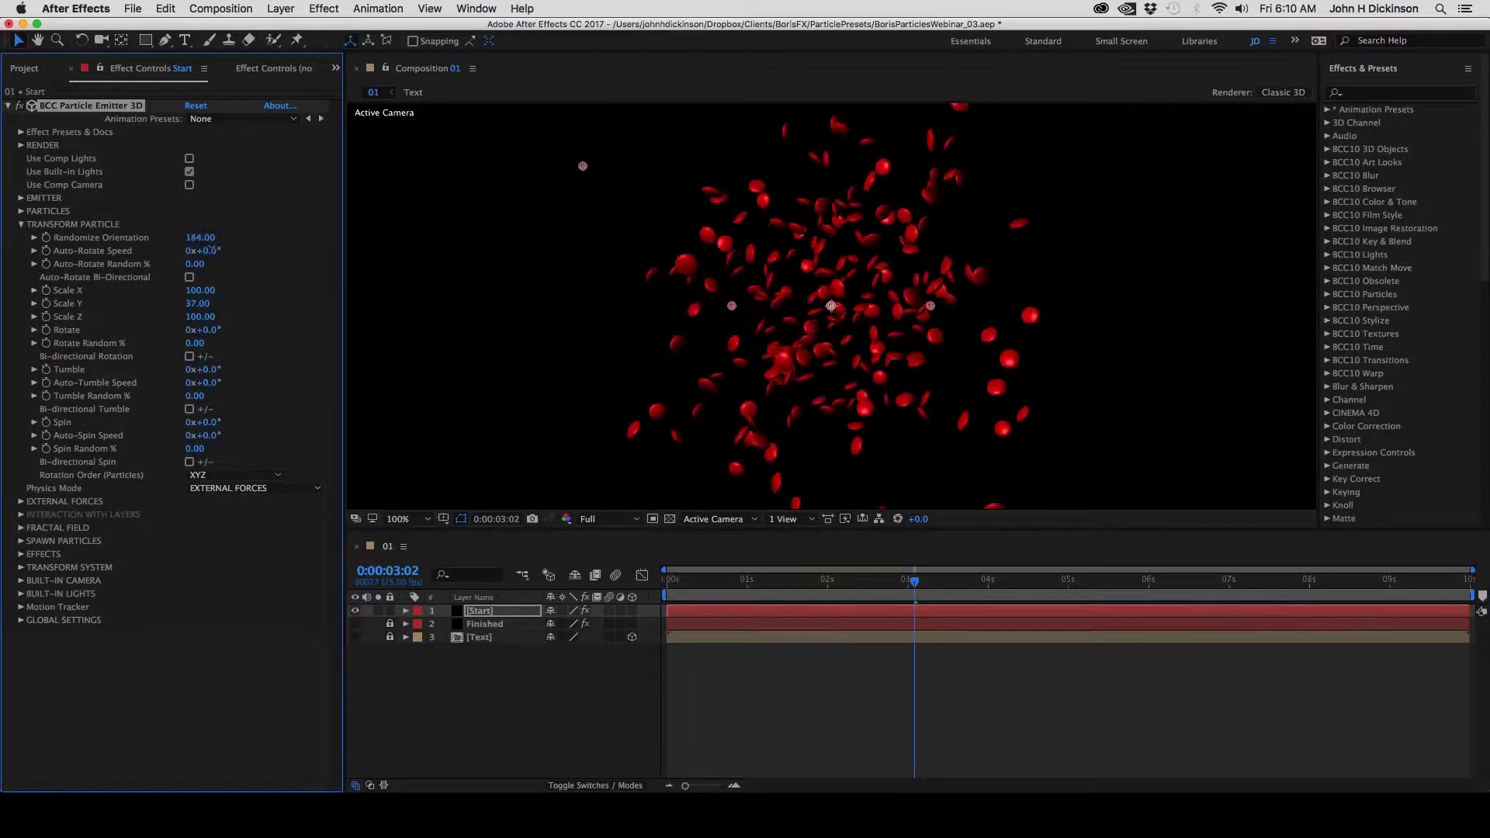
{"action": "left_click_drag", "start_coordinate": [203, 371], "coordinate": [307, 369]}
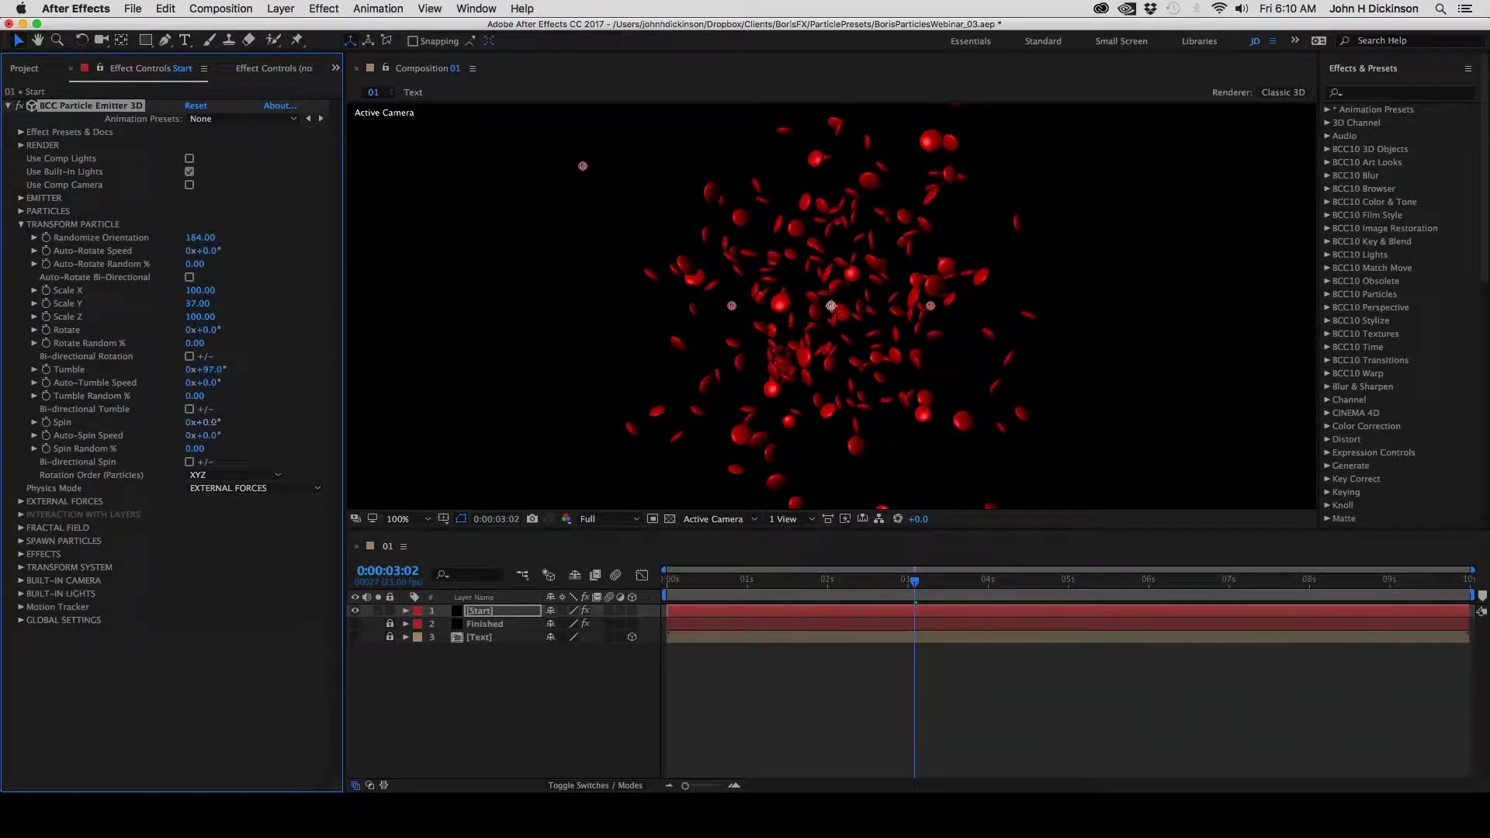
{"action": "left_click_drag", "start_coordinate": [213, 422], "coordinate": [252, 428]}
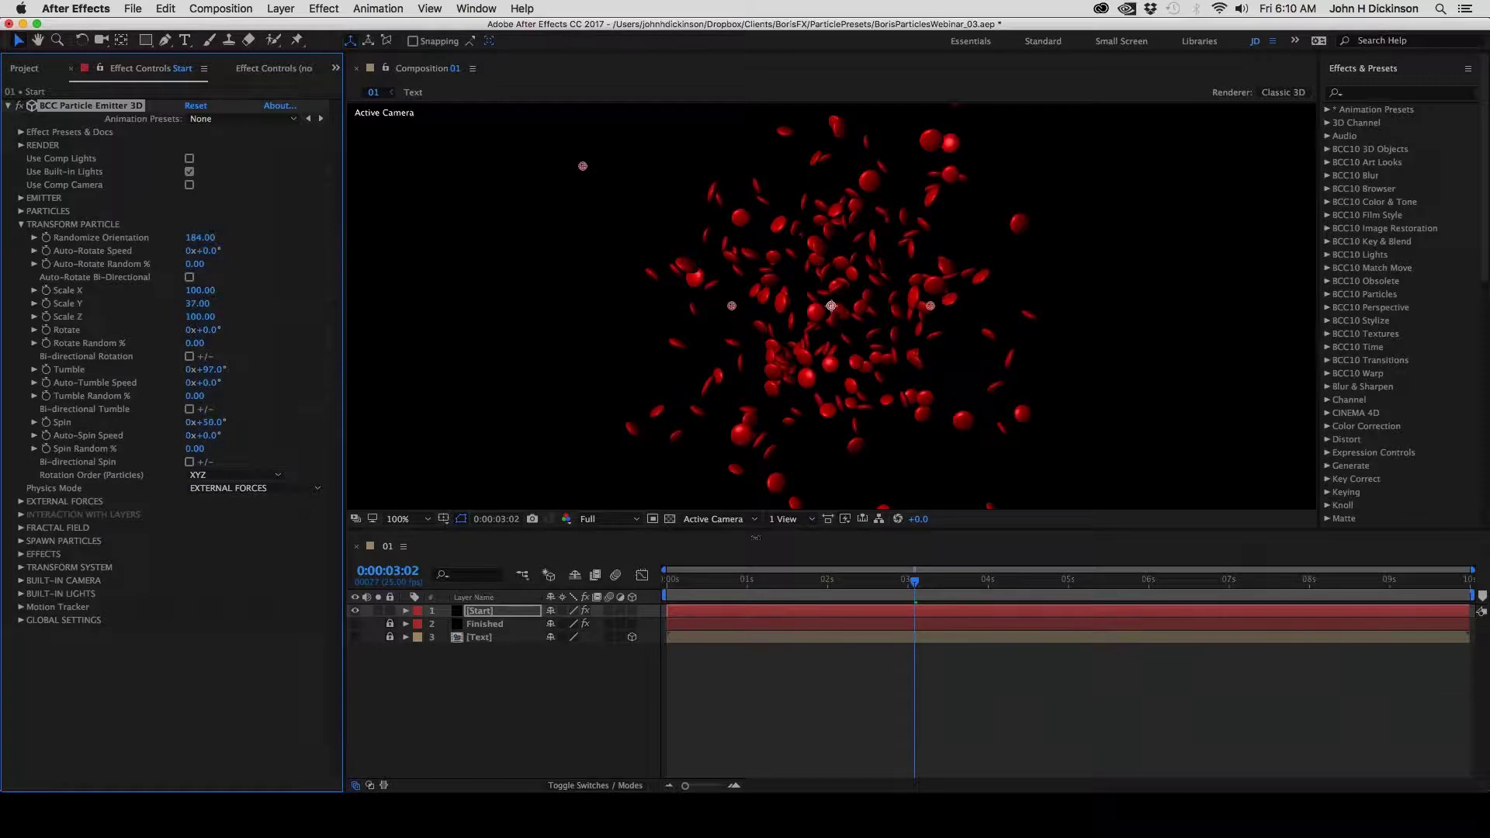
Play the particle animation from the first frame, stop at 0:00:02:06 and collapse the Transform Particle group
{"action": "left_click_drag", "start_coordinate": [743, 586], "coordinate": [627, 588]}
{"action": "key", "text": "space"}
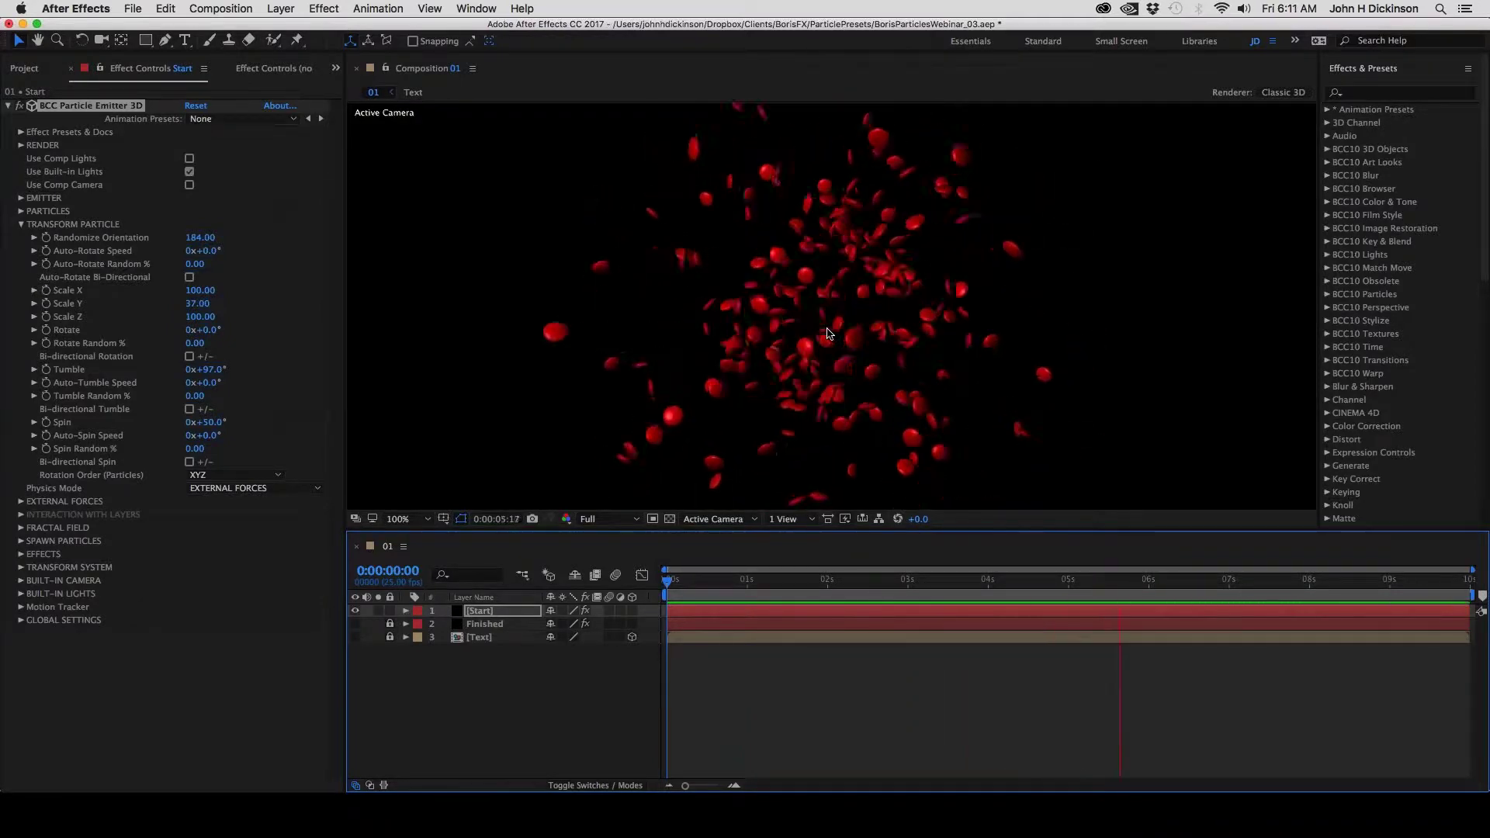
{"action": "key", "text": "space"}
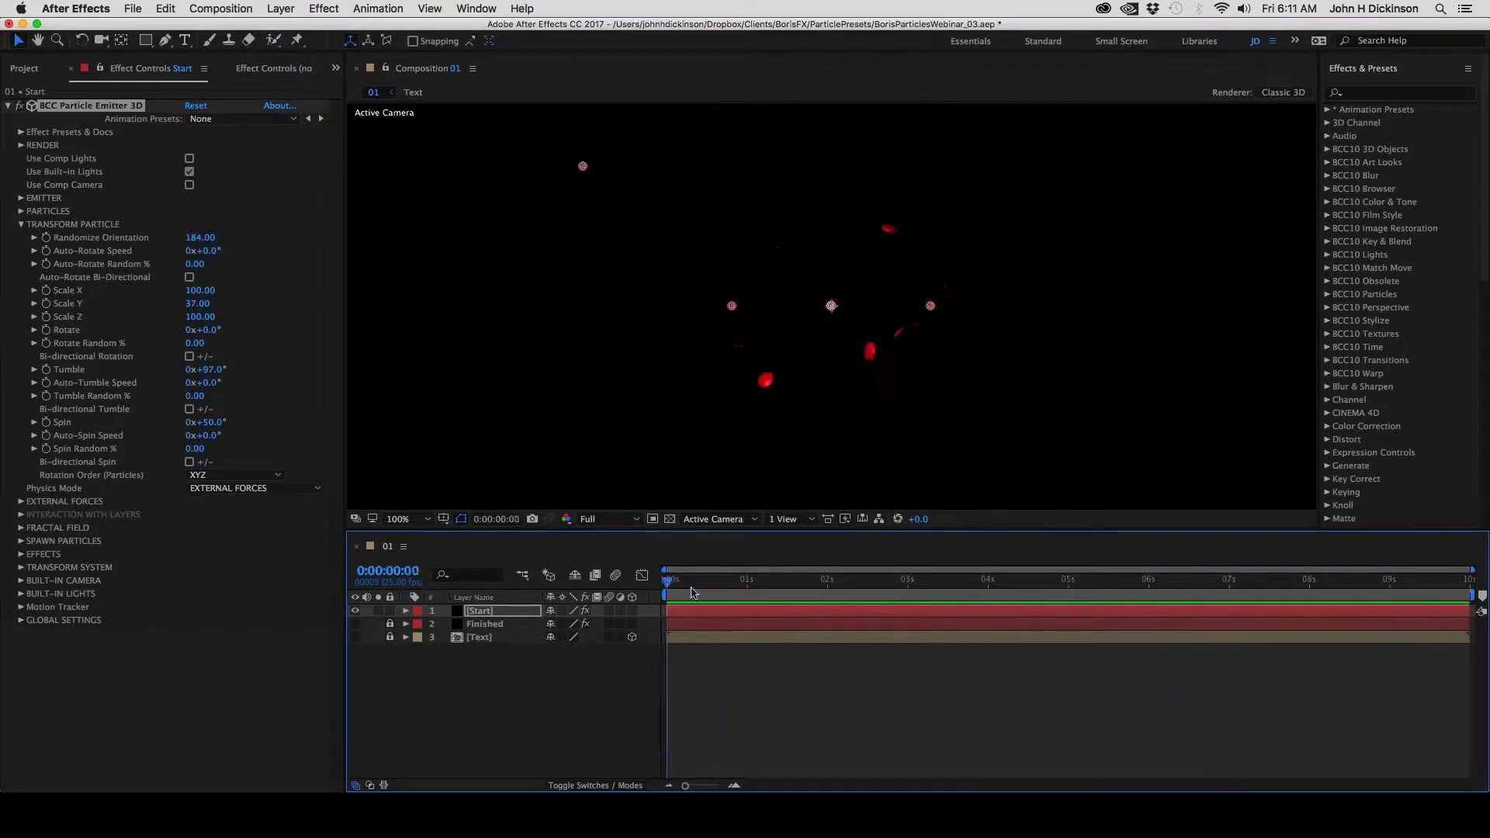
{"action": "key", "text": "space"}
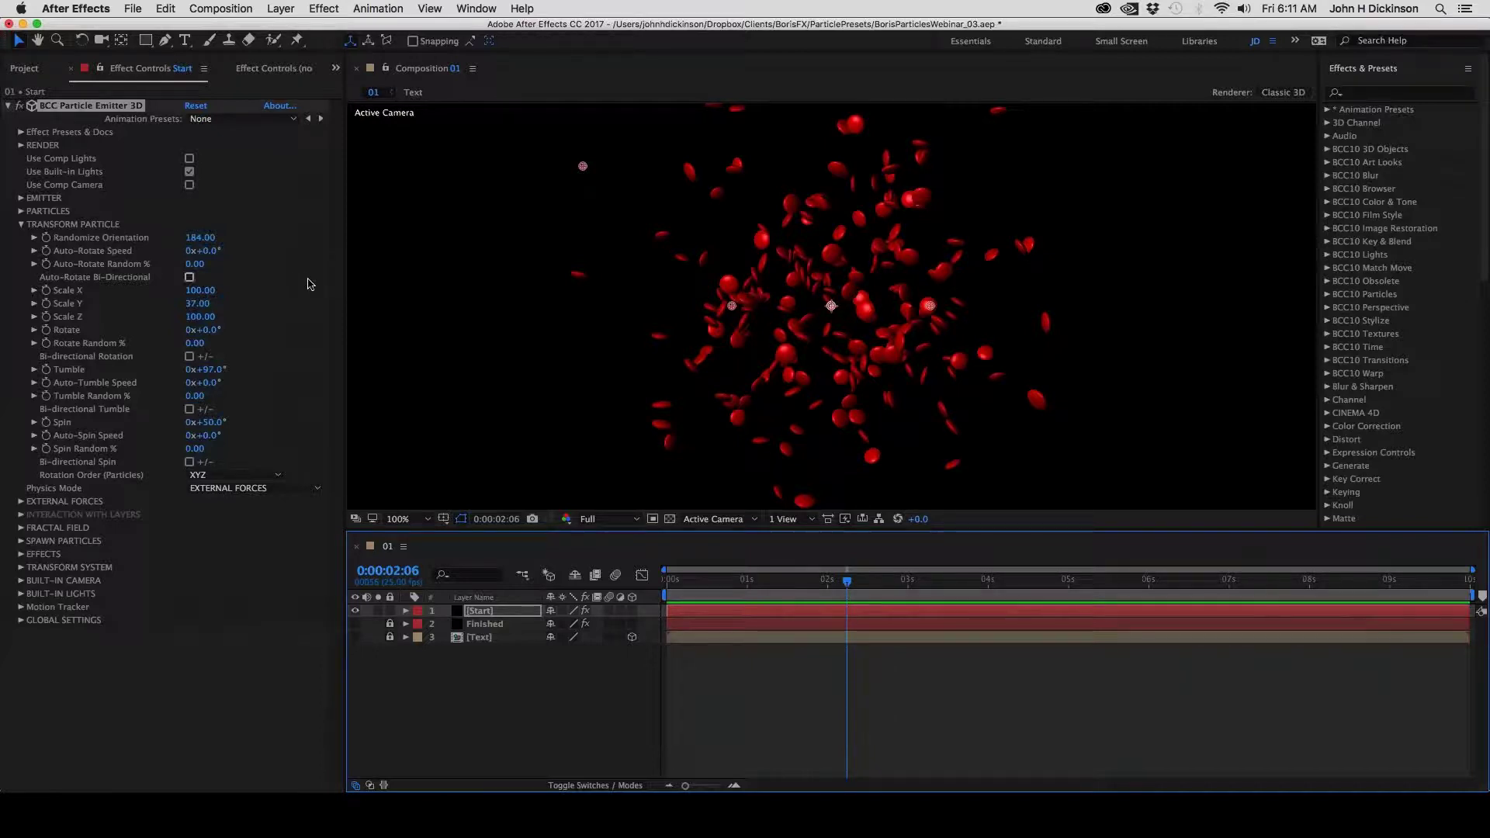
{"action": "left_click", "coordinate": [21, 227]}
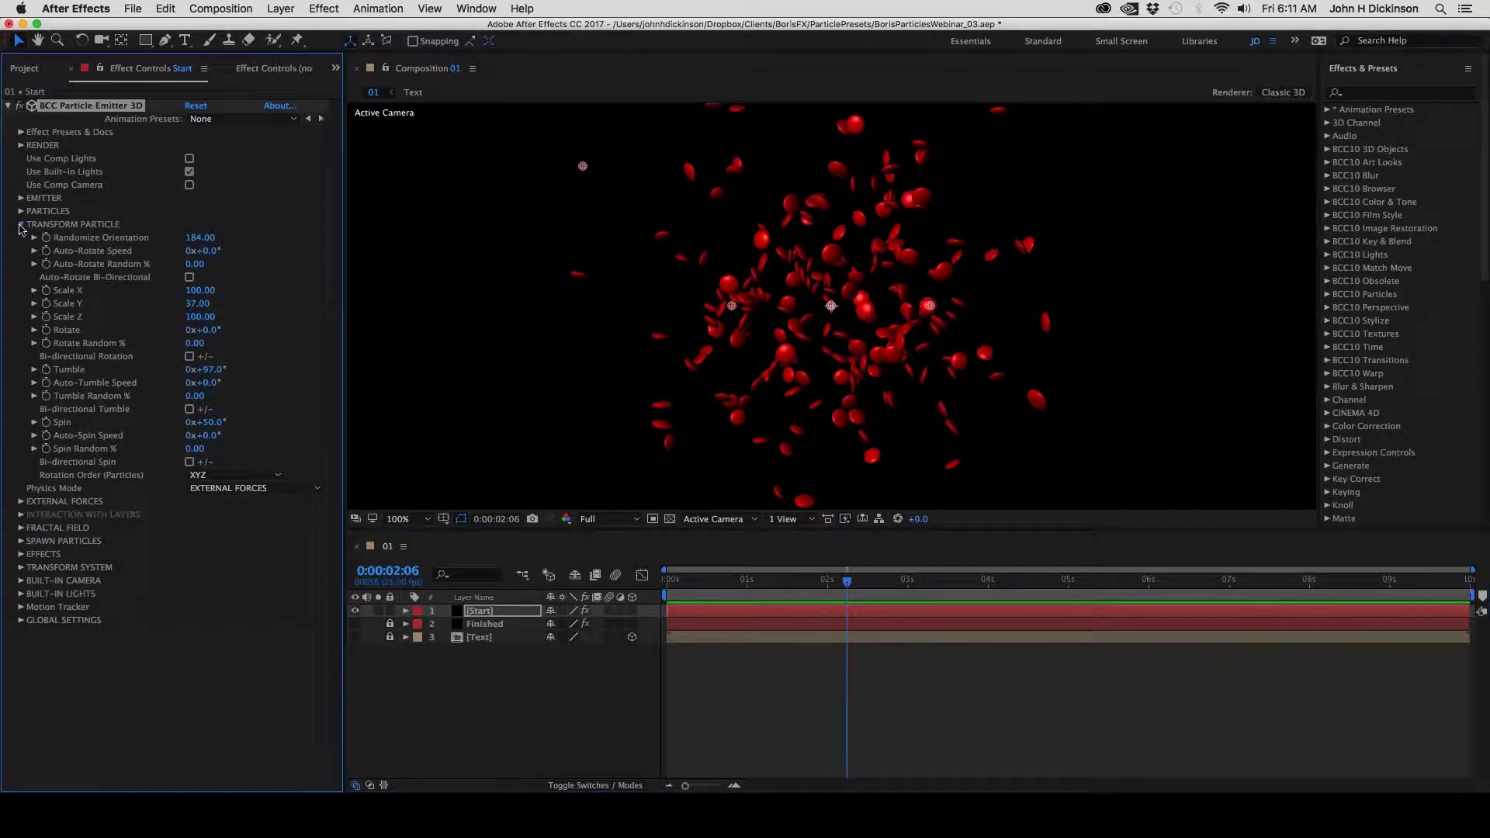
{"action": "left_click", "coordinate": [21, 226]}
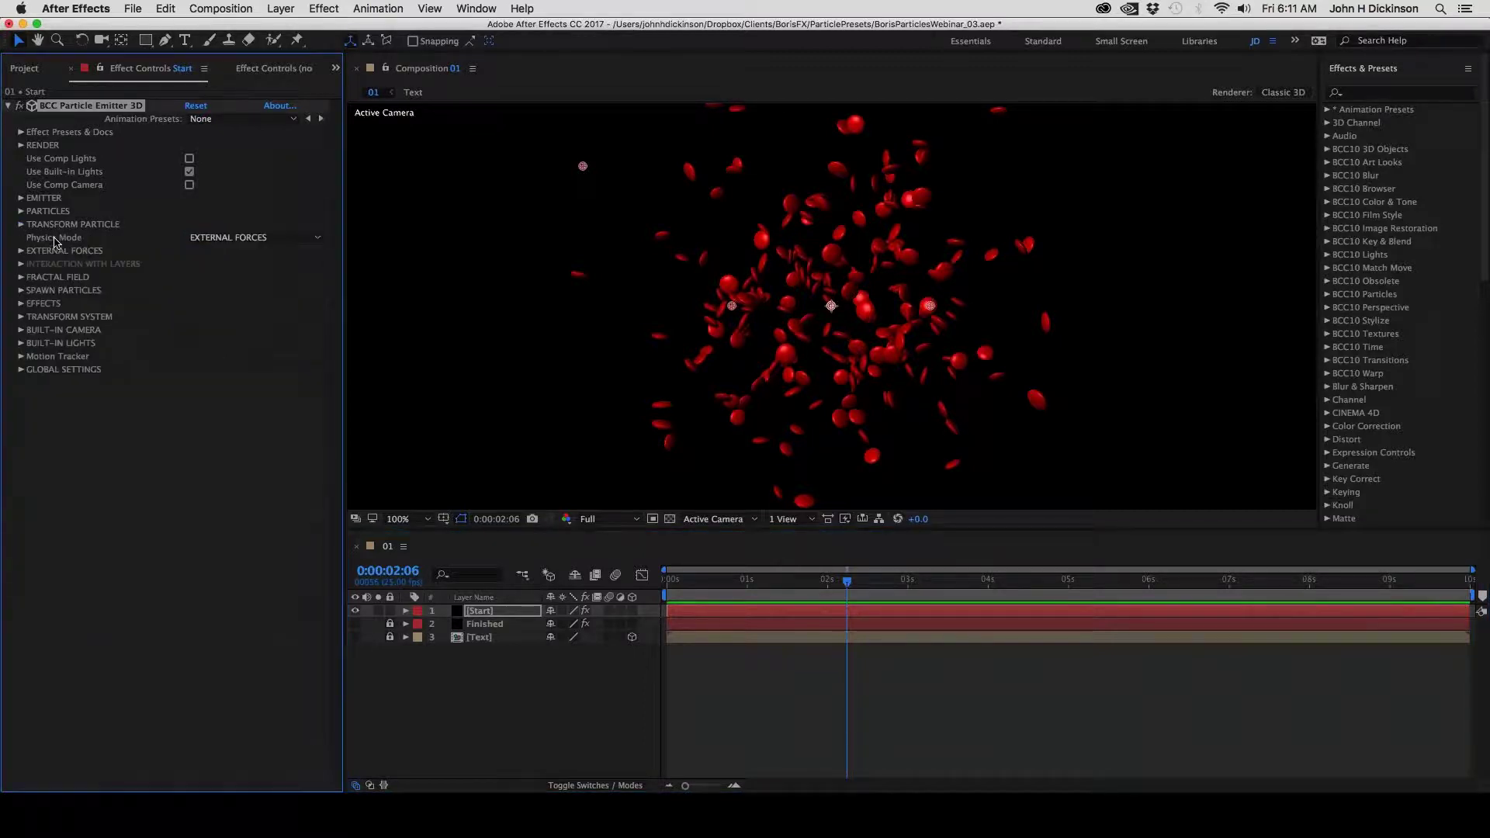
Try the Interaction with Layers physics mode, look over its settings group and restore External Forces
{"action": "left_click", "coordinate": [255, 240]}
{"action": "left_click", "coordinate": [250, 197]}
{"action": "left_click", "coordinate": [251, 241]}
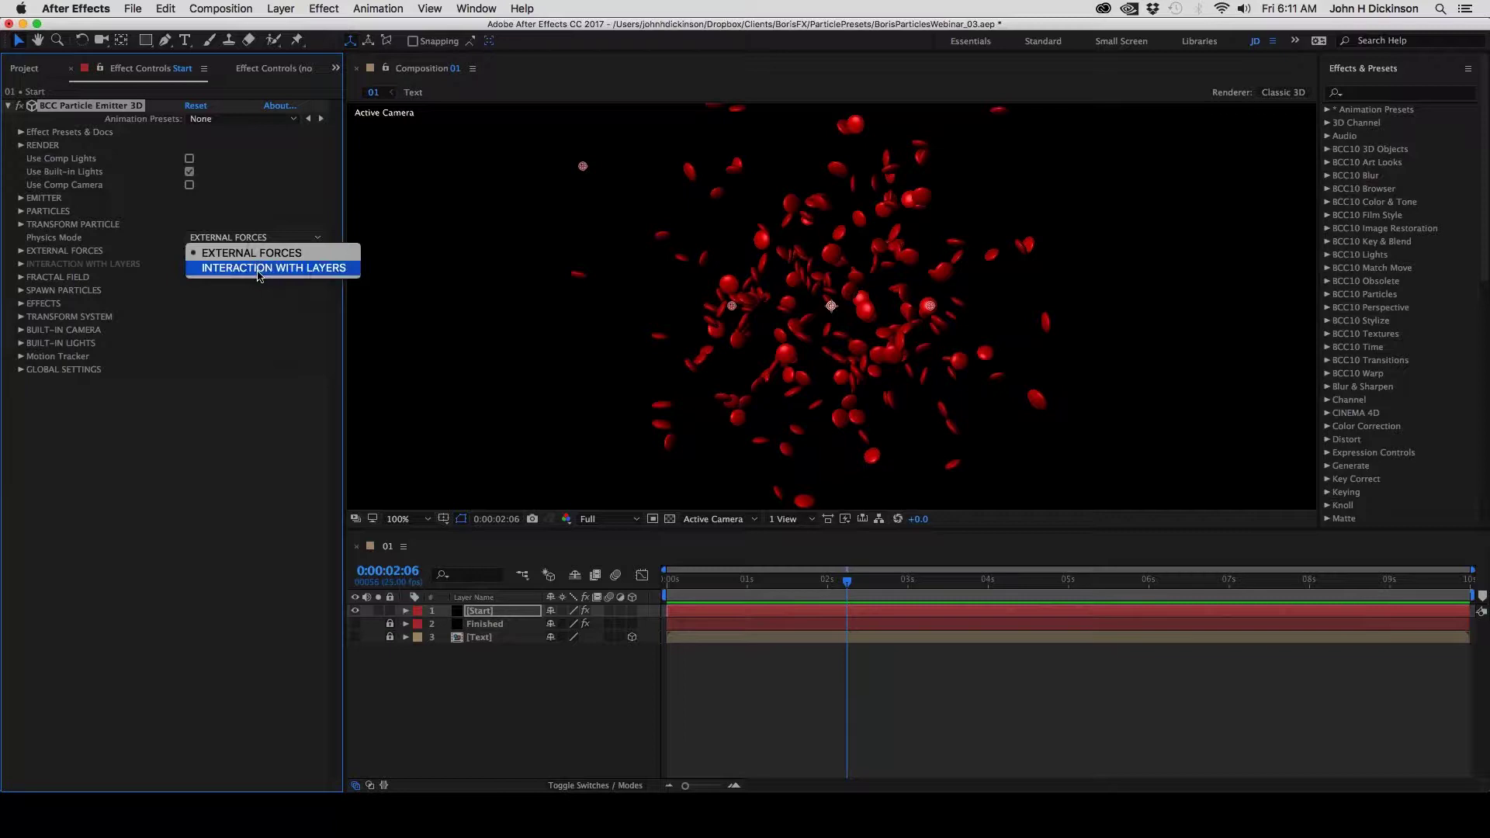
{"action": "left_click", "coordinate": [283, 269]}
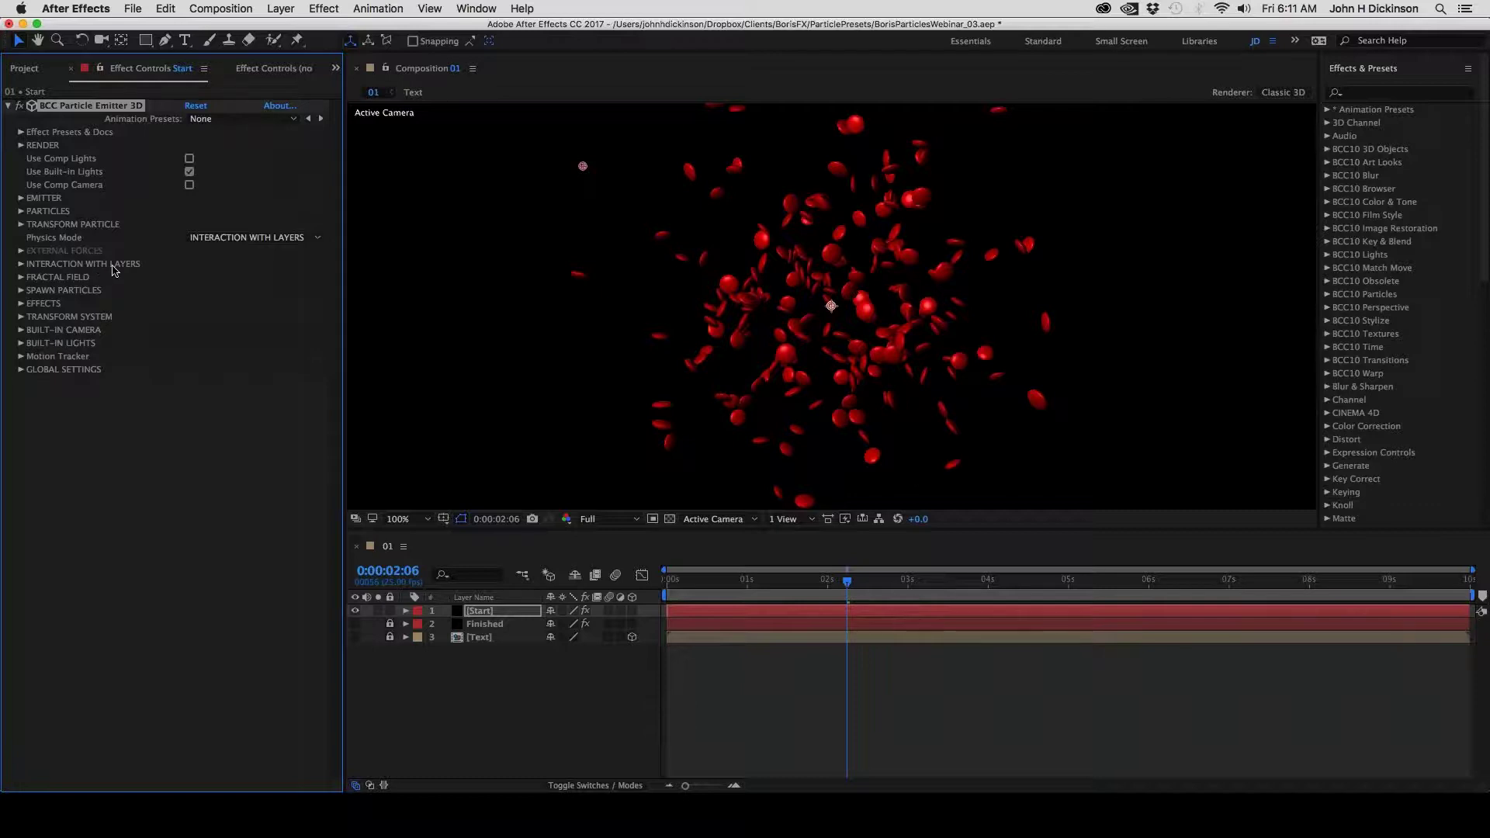
{"action": "left_click", "coordinate": [21, 265]}
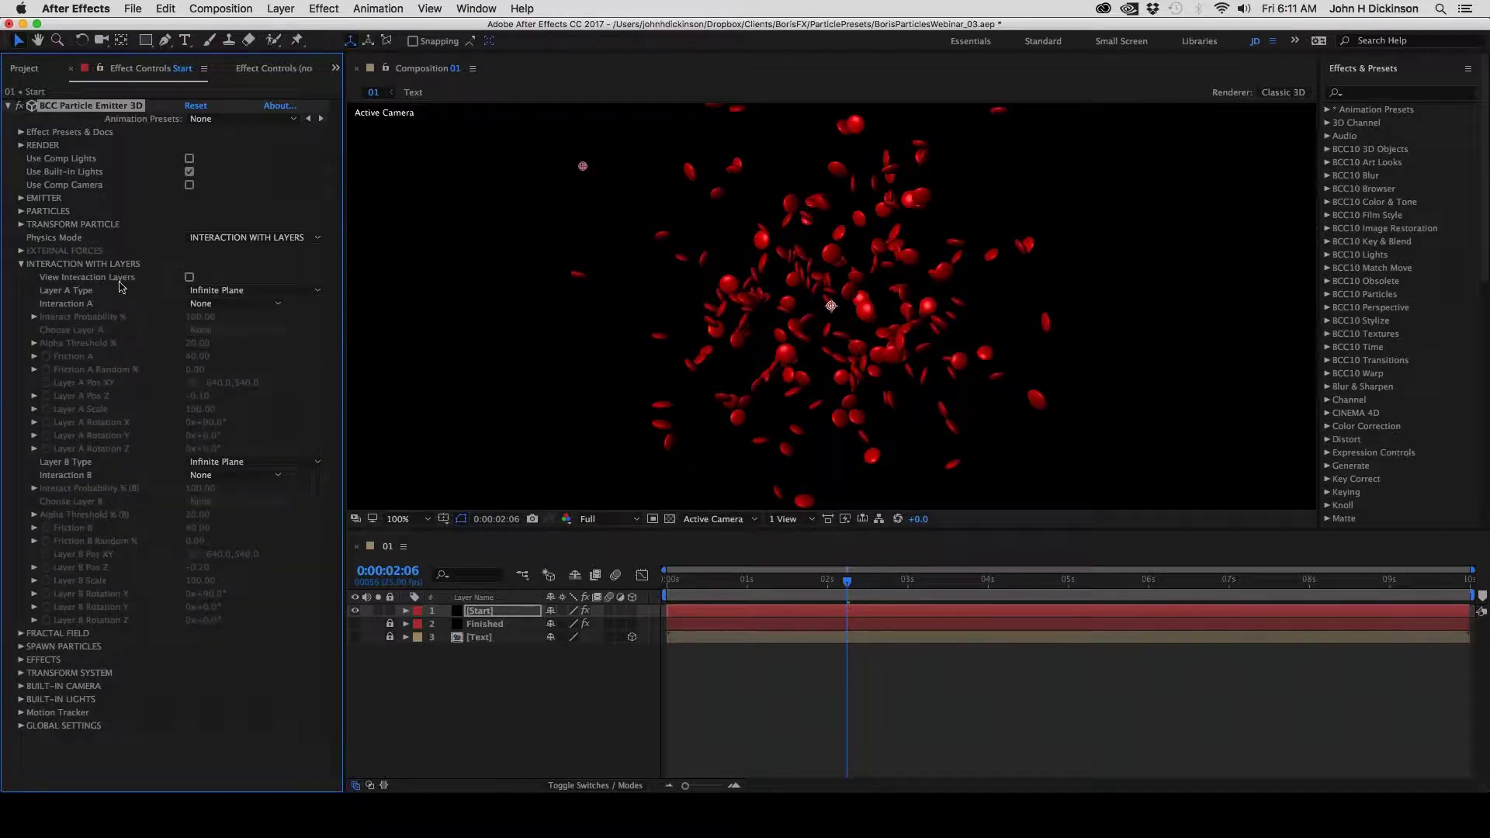
{"action": "left_click", "coordinate": [21, 265]}
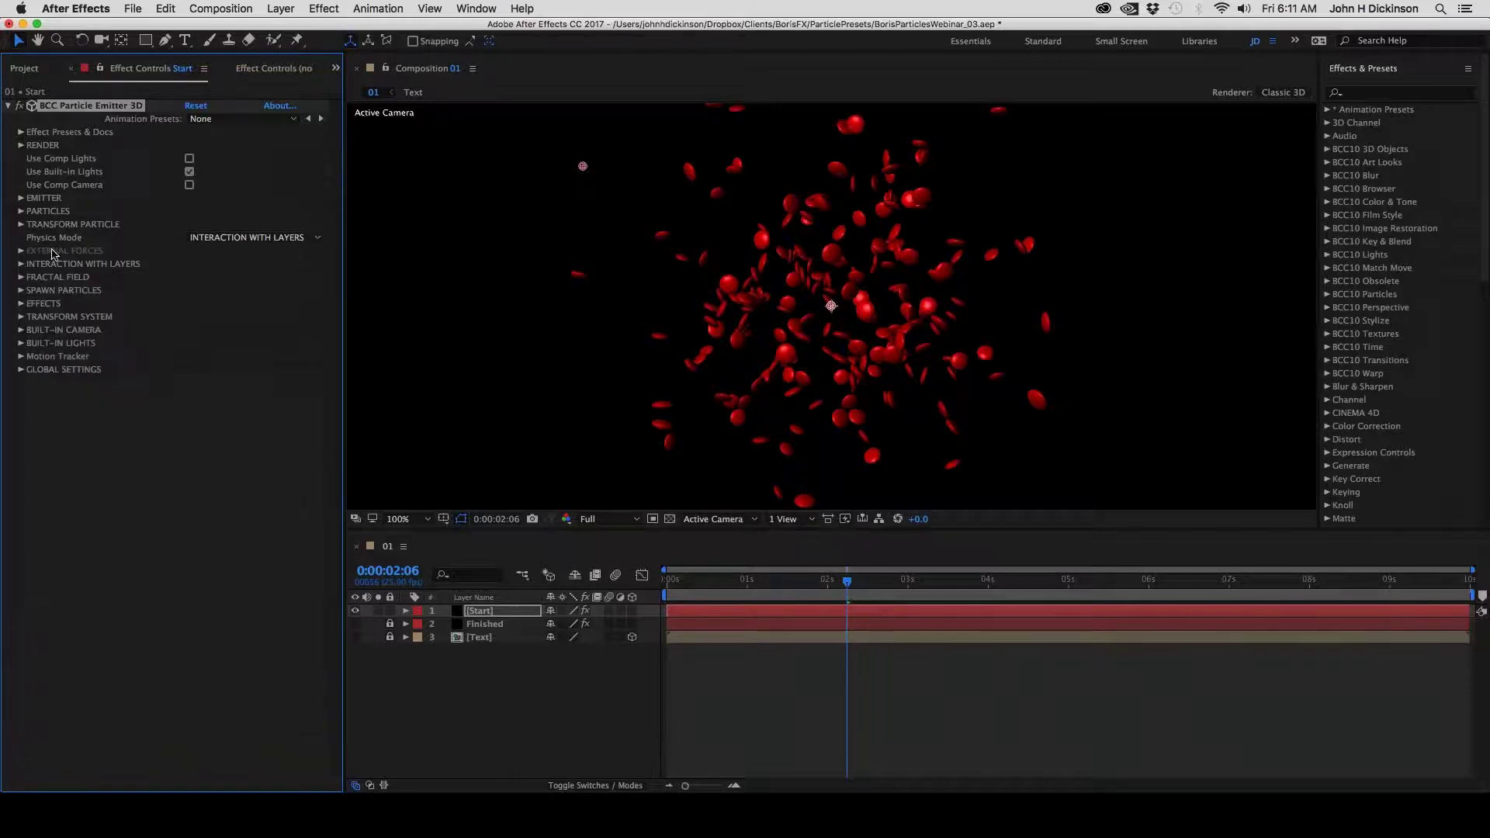
{"action": "left_click", "coordinate": [209, 245]}
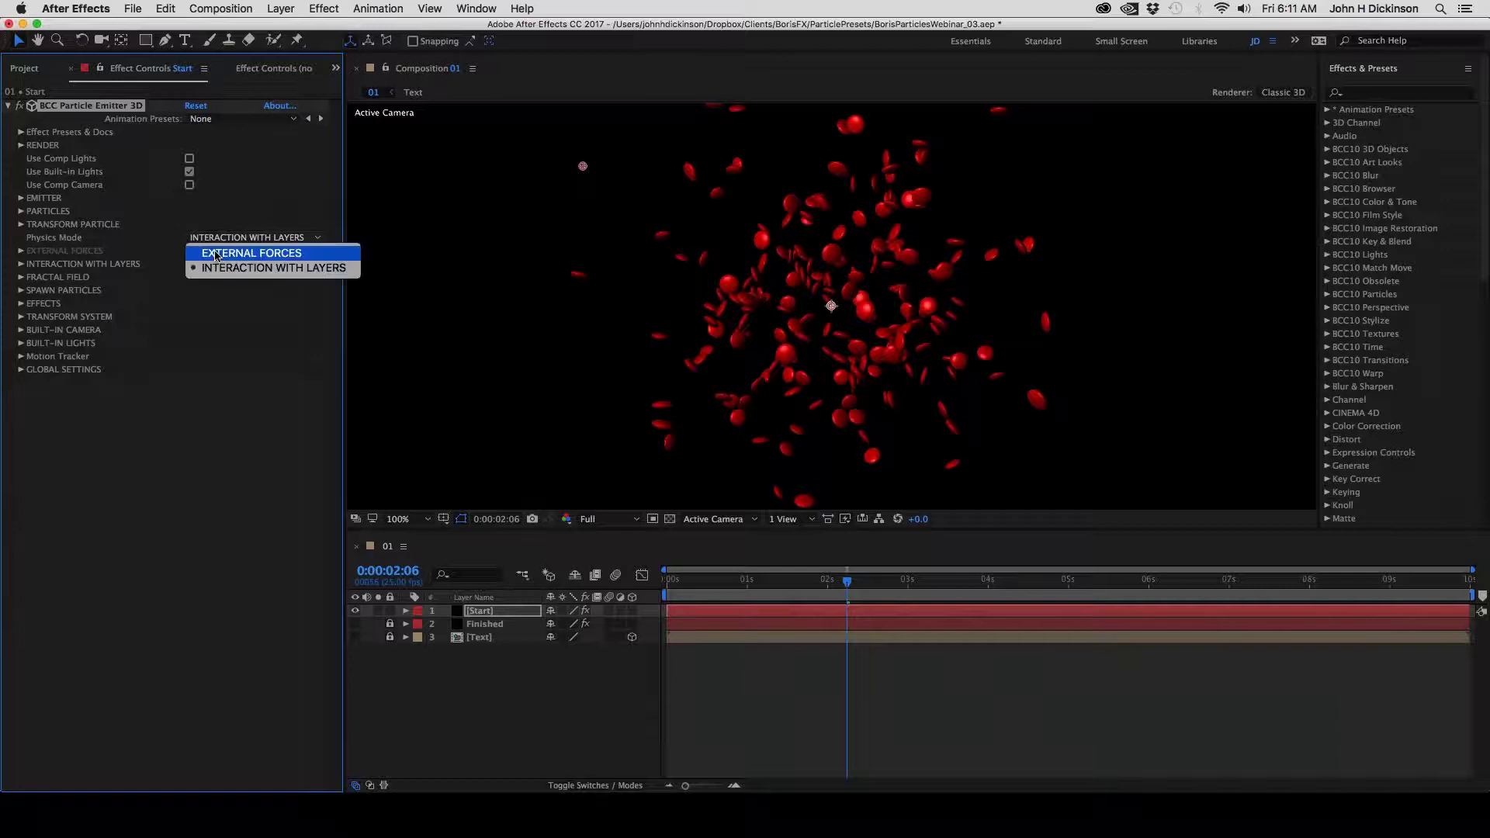
{"action": "left_click", "coordinate": [217, 253]}
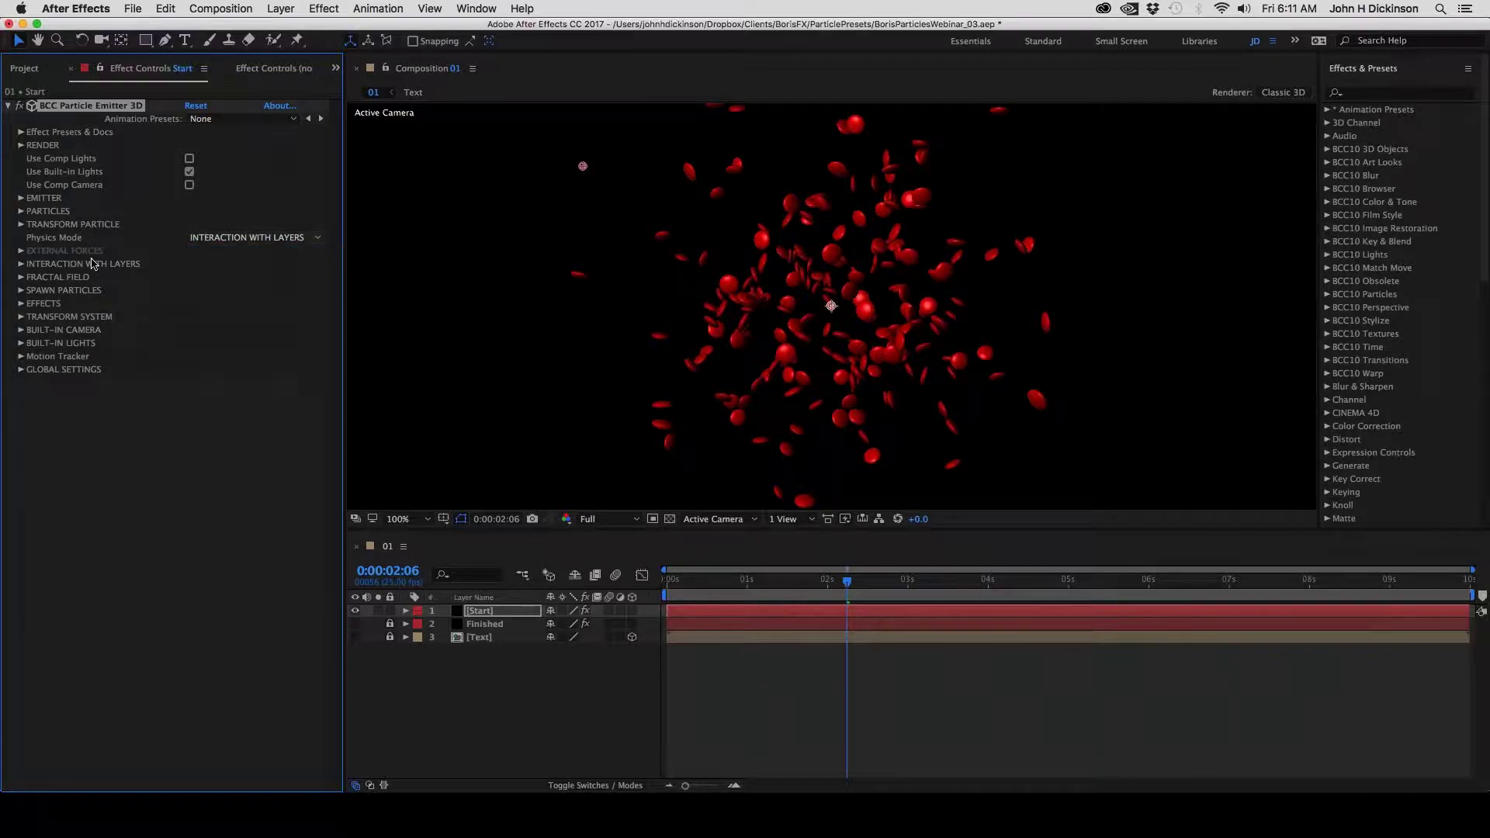
In the External Forces group, try Wind Y at 7 with a timeline preview and Wind X at 223, and undo both
{"action": "left_click", "coordinate": [20, 252]}
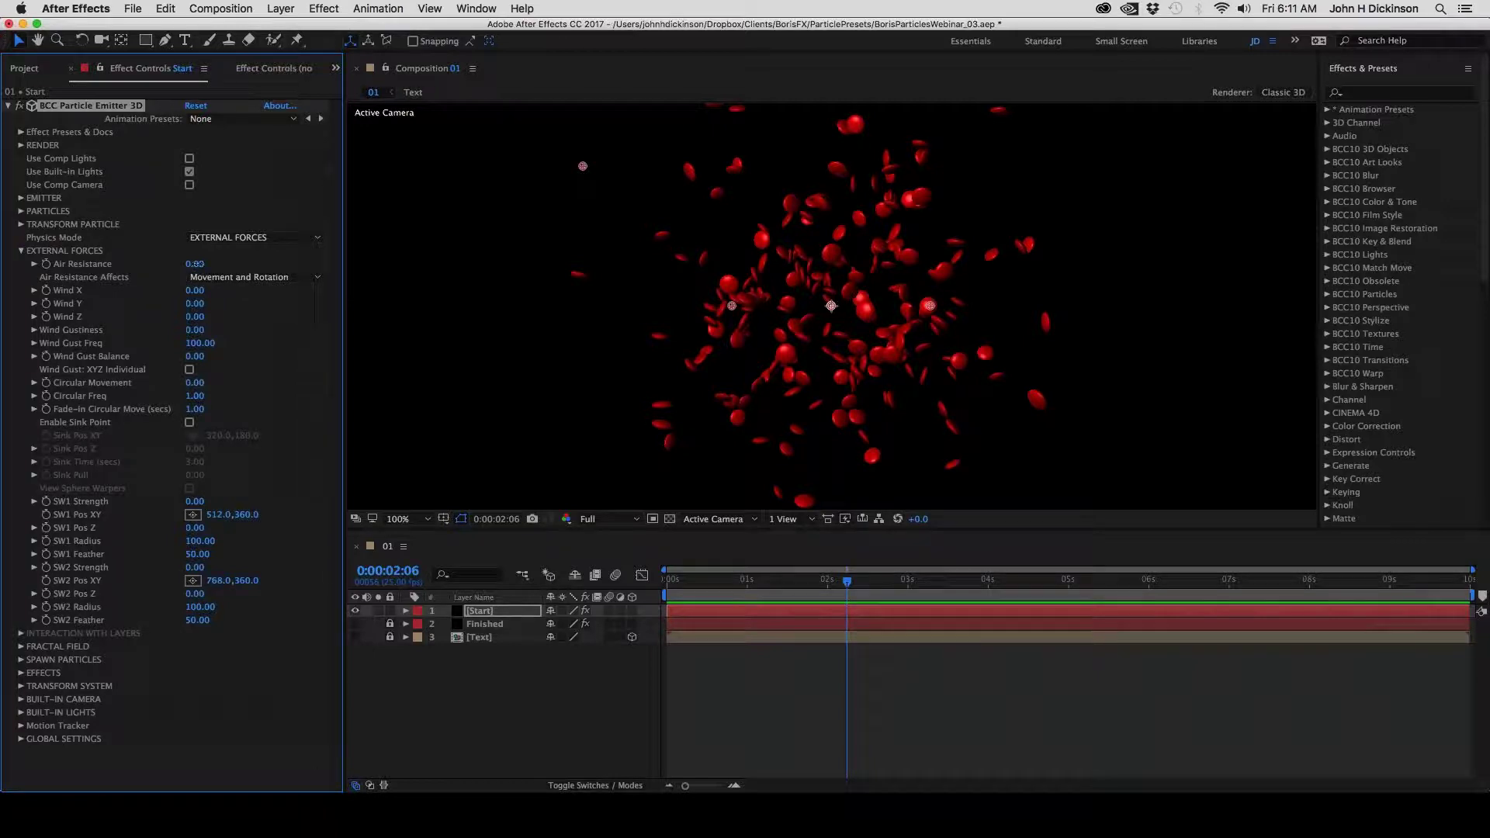
{"action": "left_click_drag", "start_coordinate": [194, 263], "coordinate": [222, 324]}
{"action": "key", "text": "space"}
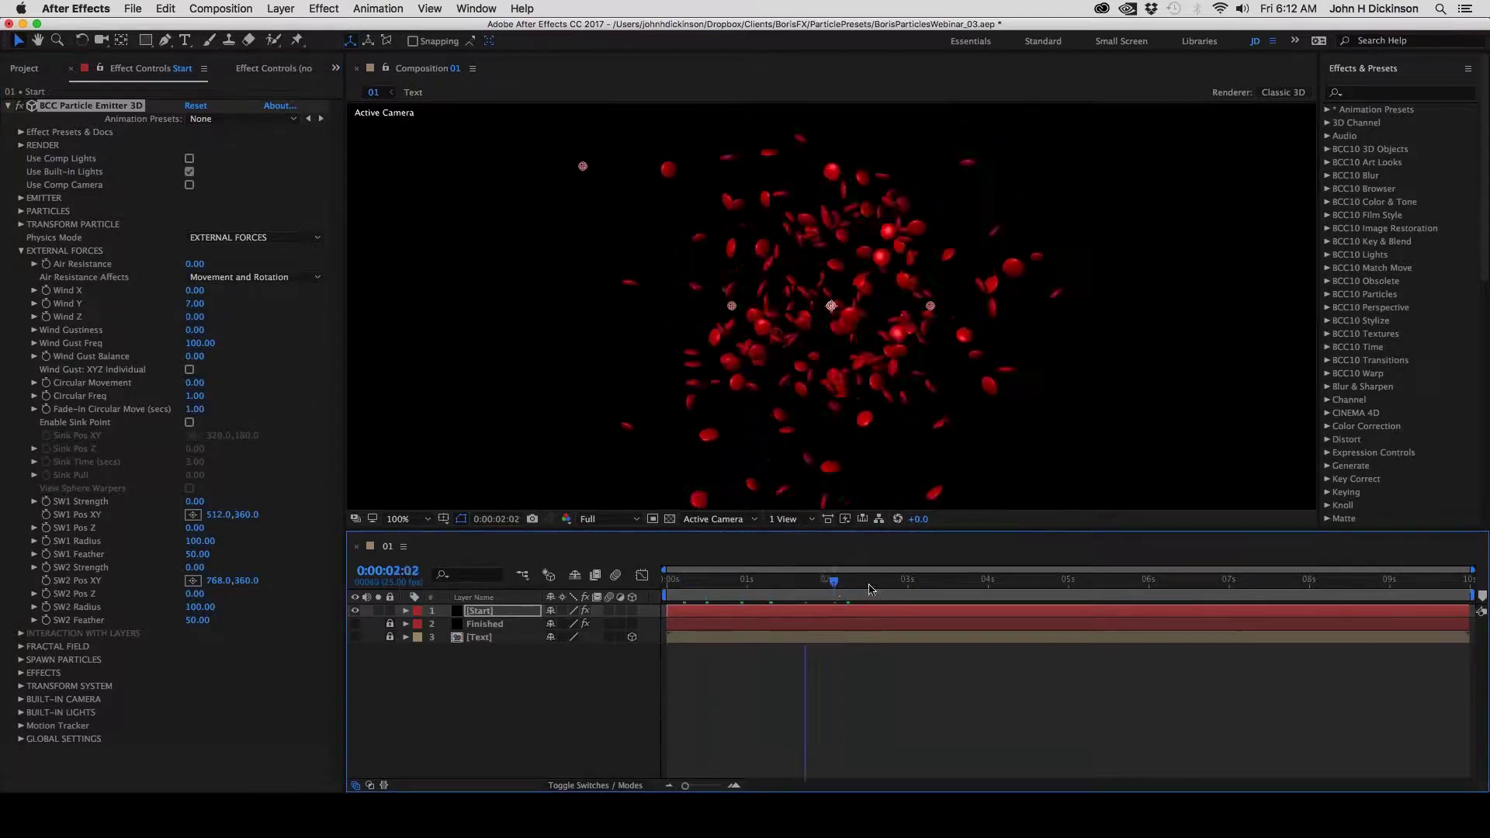
{"action": "left_click_drag", "start_coordinate": [870, 589], "coordinate": [901, 592]}
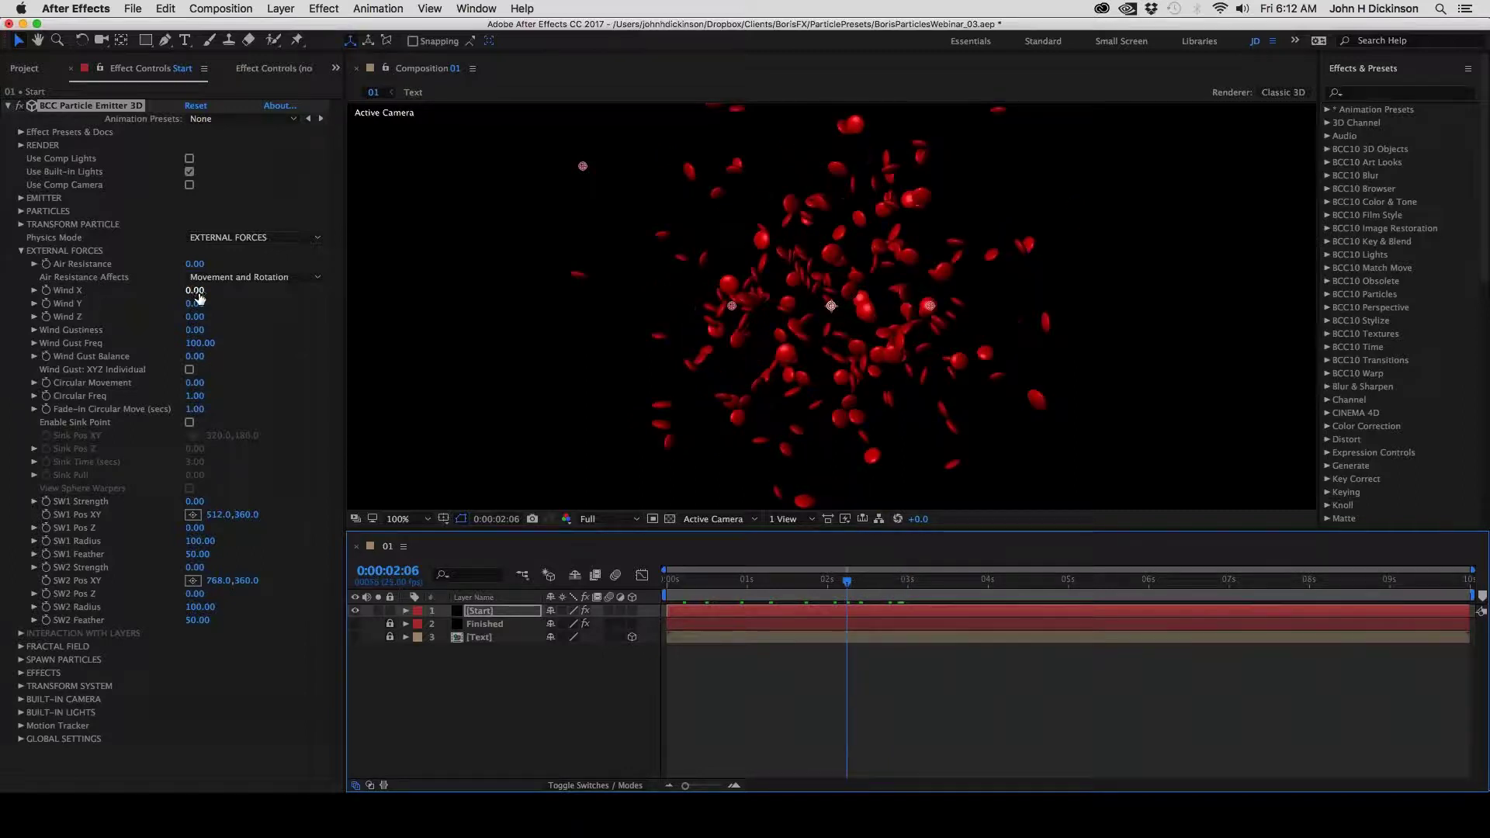
{"action": "left_click_drag", "start_coordinate": [200, 297], "coordinate": [325, 340]}
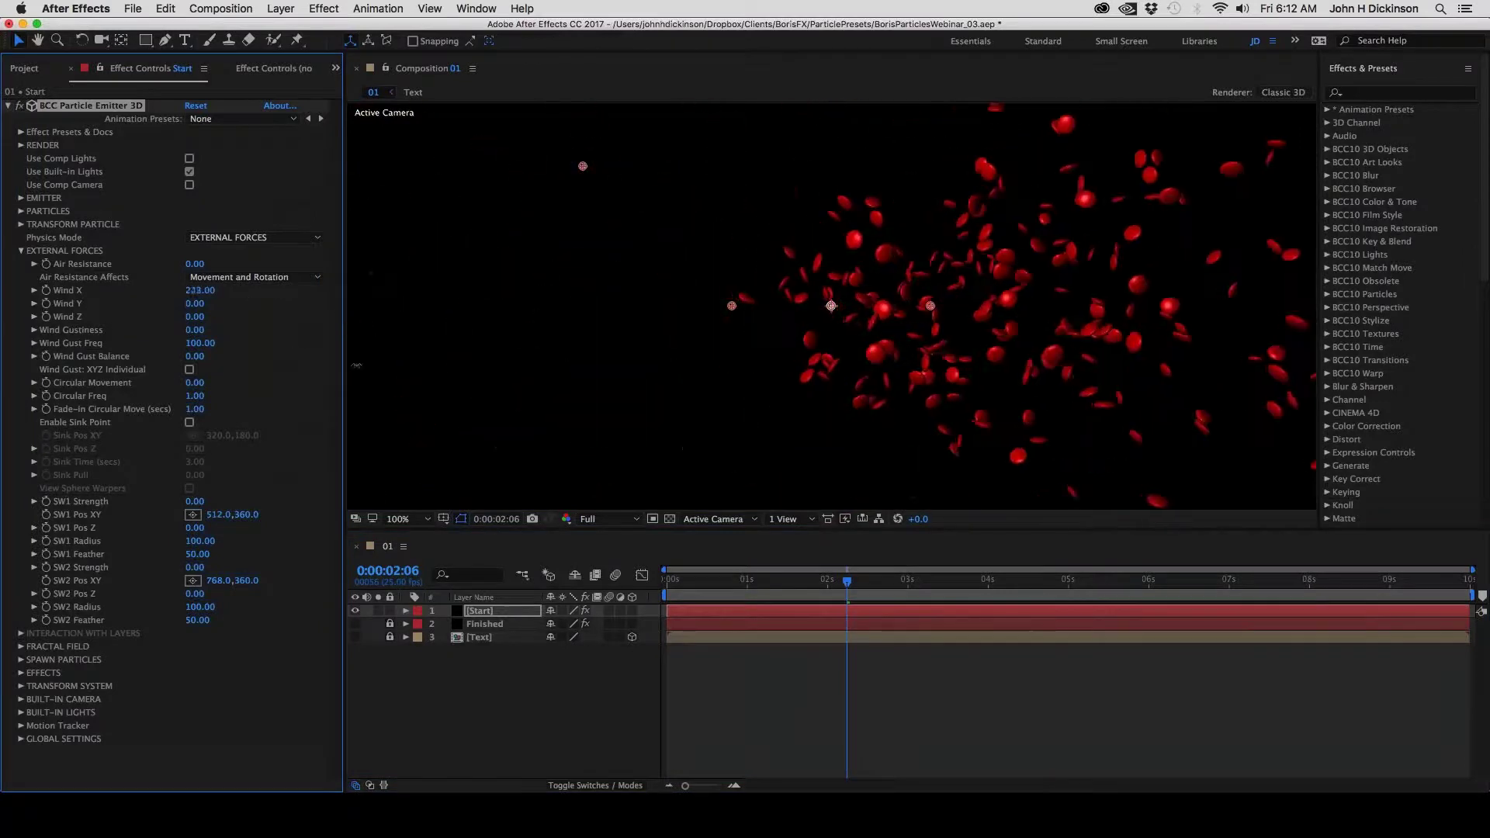
{"action": "key", "text": "super+z"}
Try Wind Z at 174 with Circular Movement at 21, play the animation from the first frame and undo both values
{"action": "left_click_drag", "start_coordinate": [196, 319], "coordinate": [368, 349]}
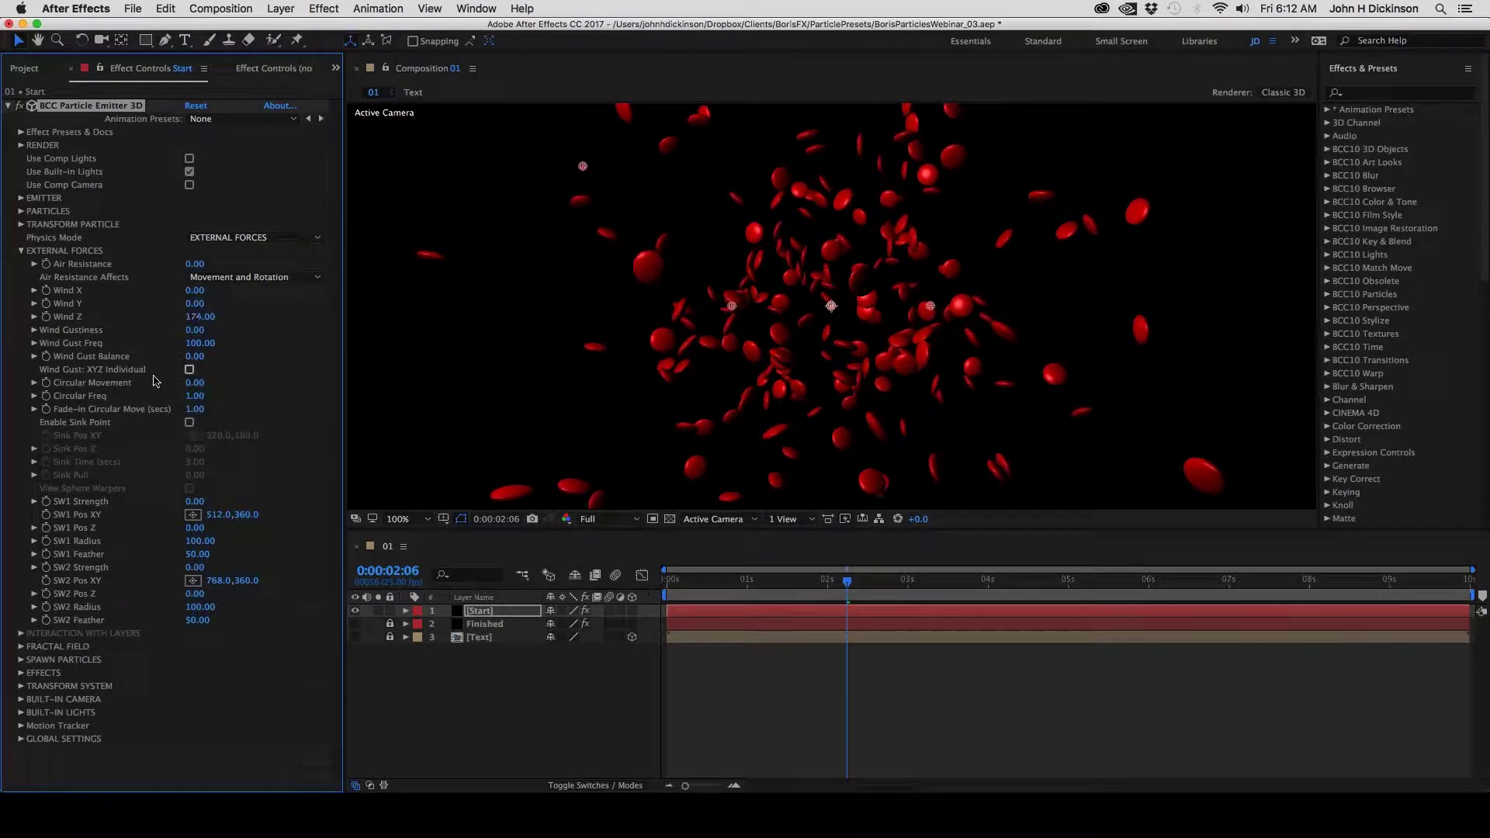
{"action": "left_click_drag", "start_coordinate": [194, 383], "coordinate": [212, 382]}
{"action": "left_click", "coordinate": [626, 590]}
{"action": "key", "text": "Home"}
{"action": "key", "text": "space"}
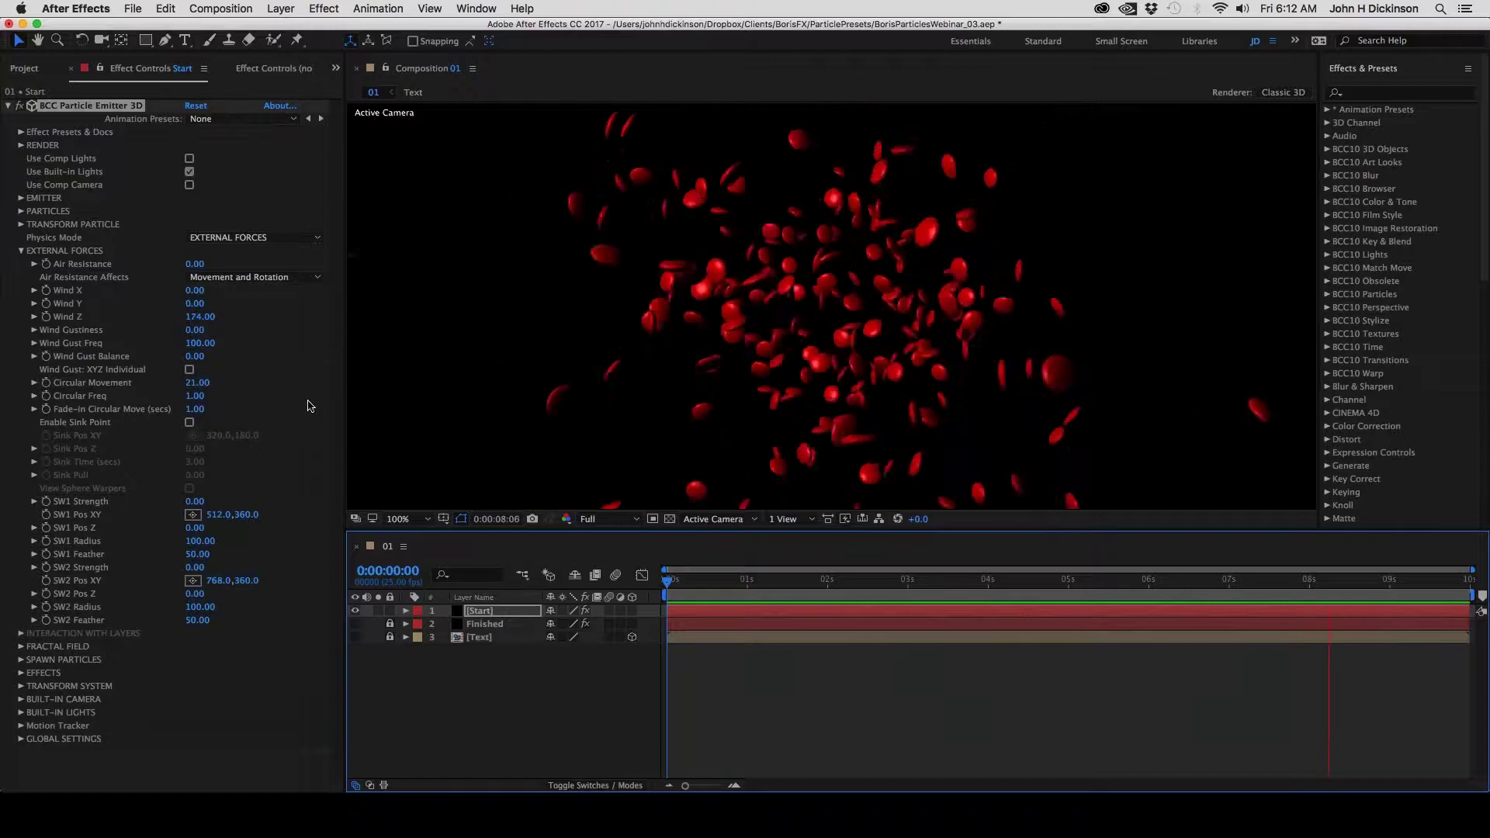
{"action": "key", "text": "super+z"}
{"action": "key", "text": "super+z"}
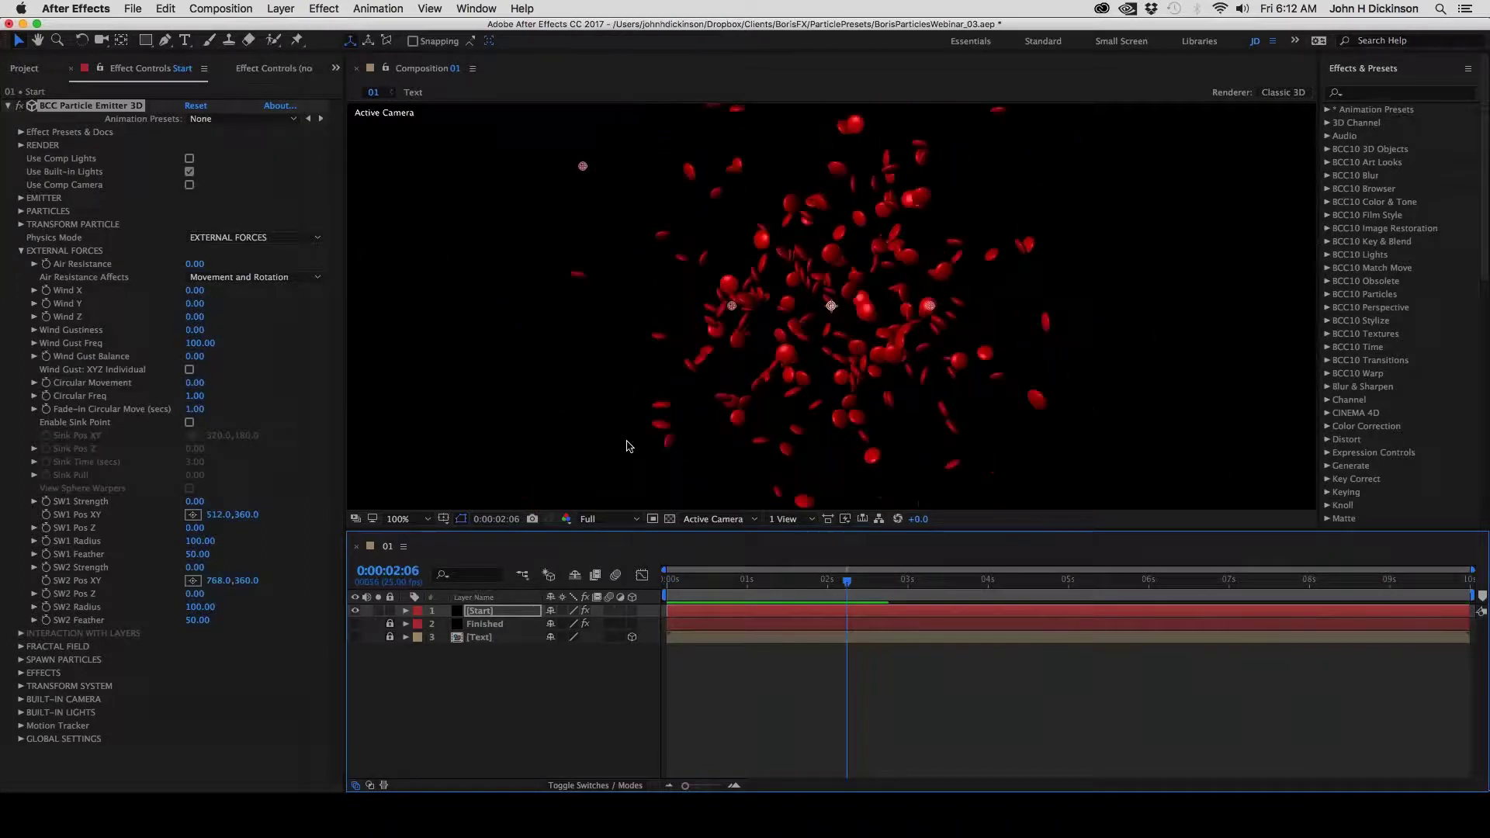
Try out an enabled sink point at 1111, 414 with a stronger Sink Pull, disable it and collapse the External Forces group
{"action": "left_click", "coordinate": [189, 423]}
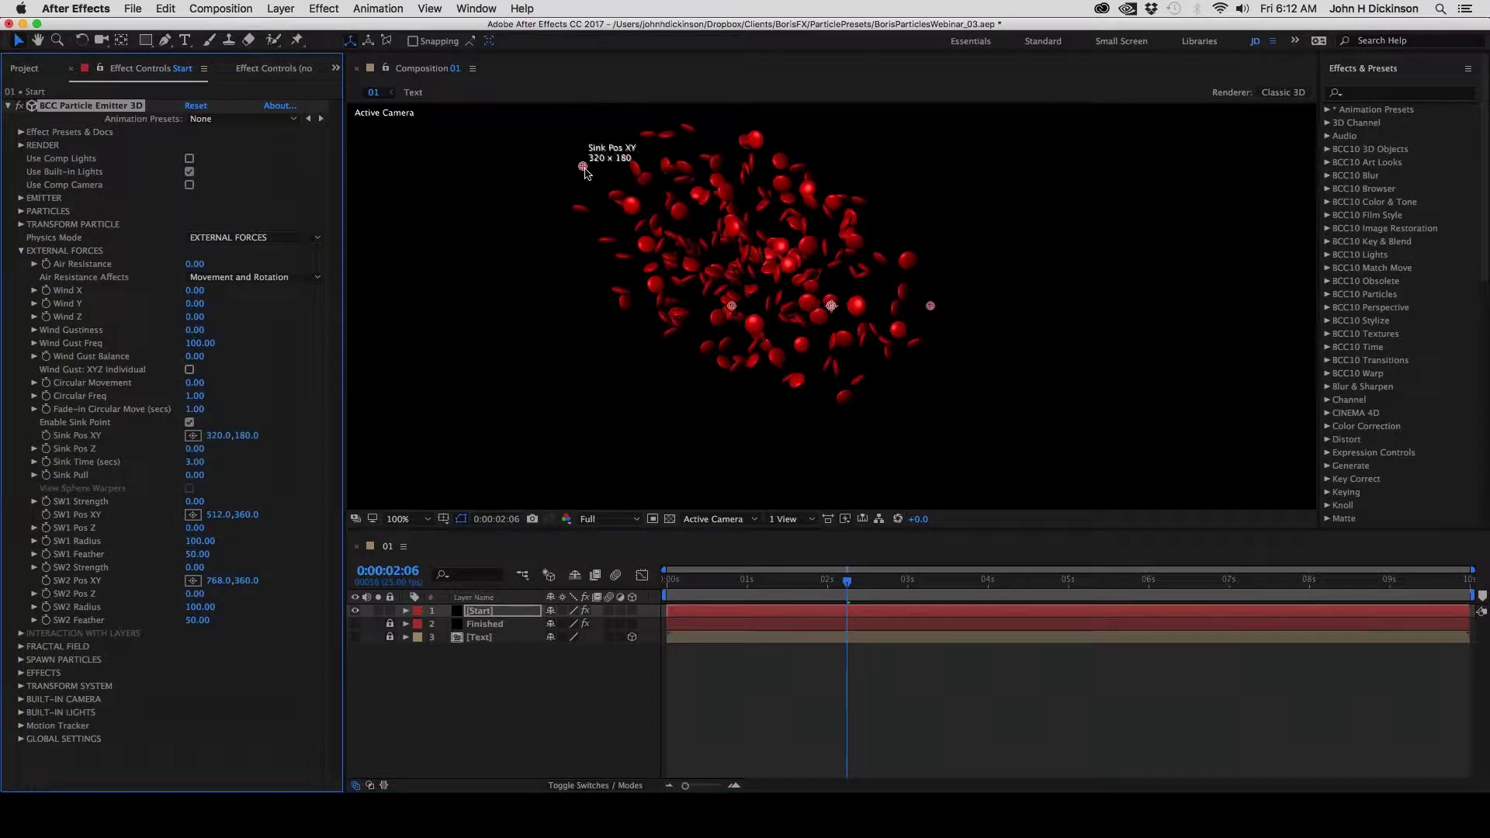
{"action": "left_click", "coordinate": [583, 169]}
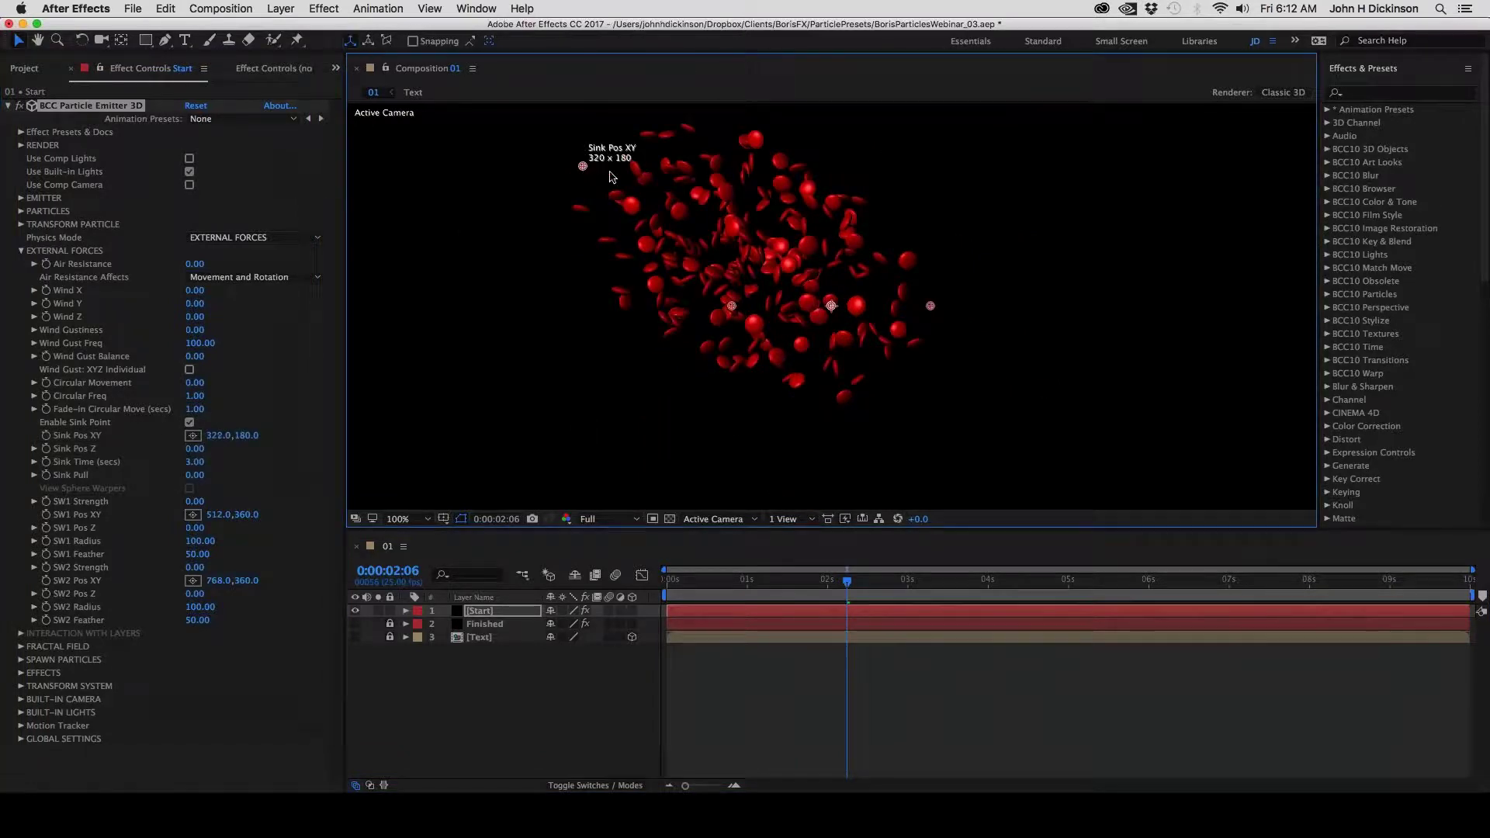
{"action": "left_click_drag", "start_coordinate": [611, 177], "coordinate": [1265, 373]}
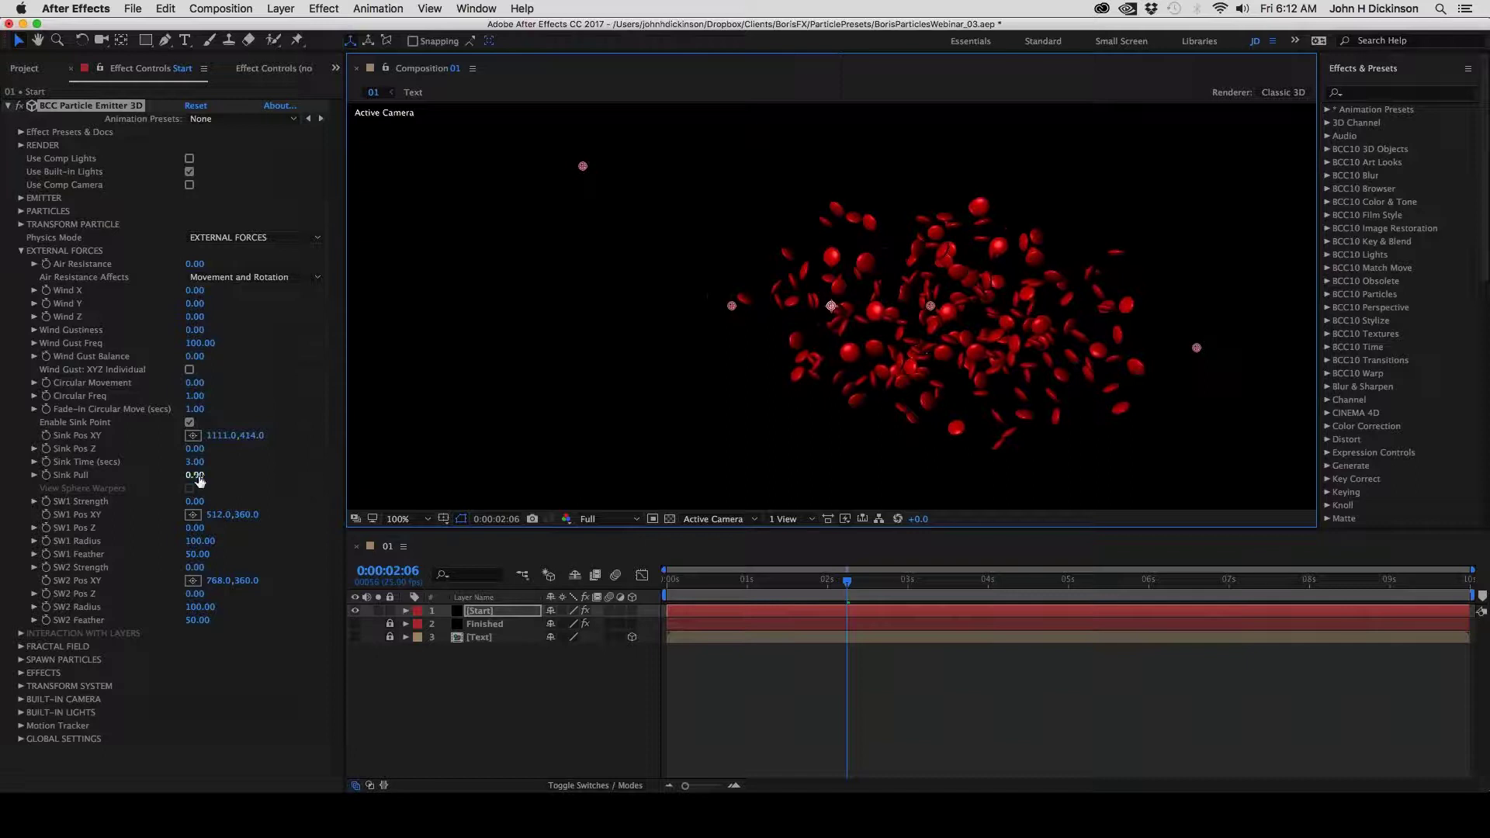
{"action": "left_click_drag", "start_coordinate": [195, 476], "coordinate": [613, 532]}
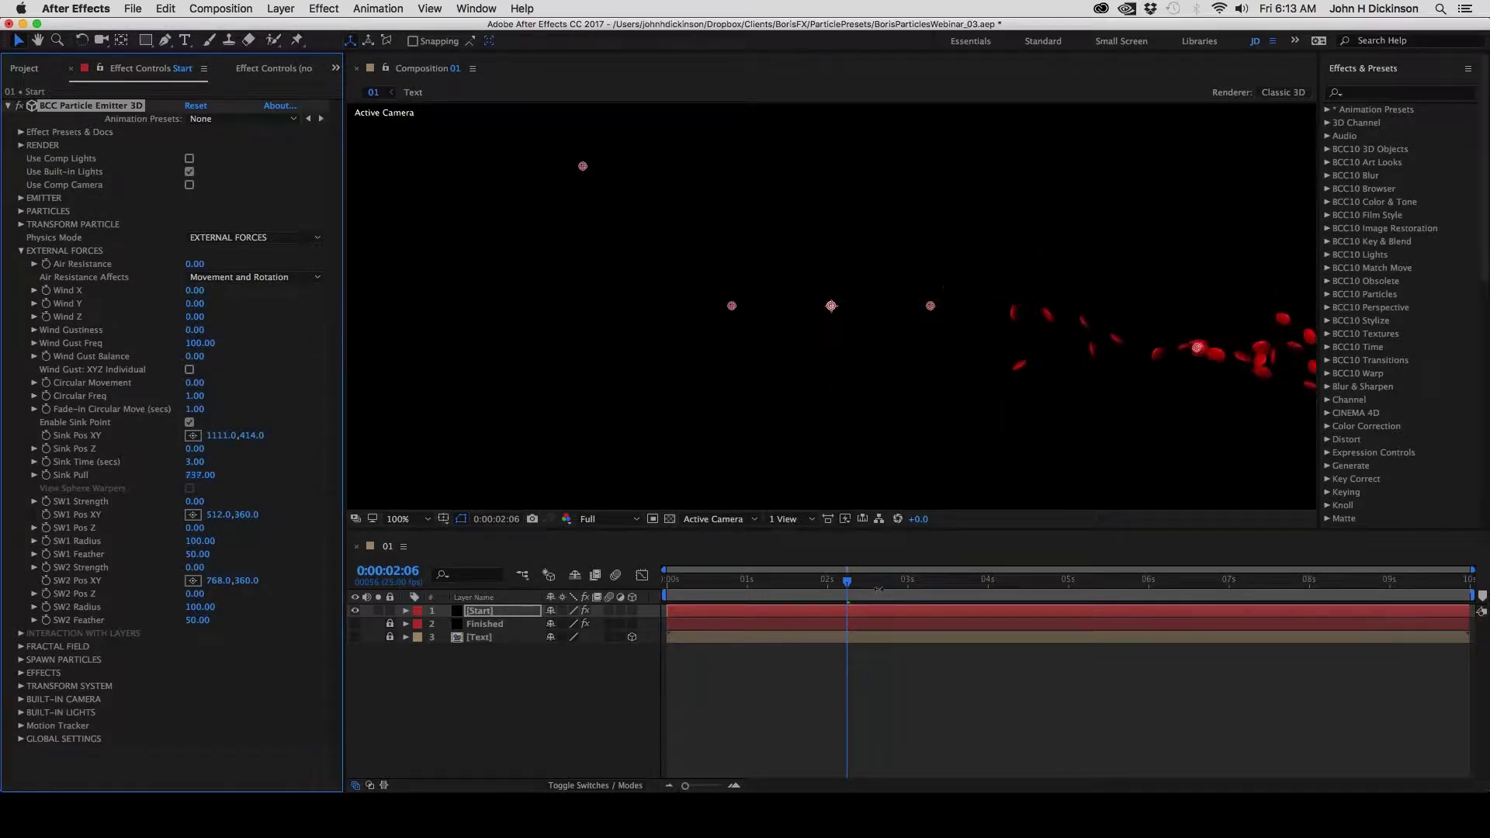
{"action": "left_click_drag", "start_coordinate": [679, 604], "coordinate": [322, 613]}
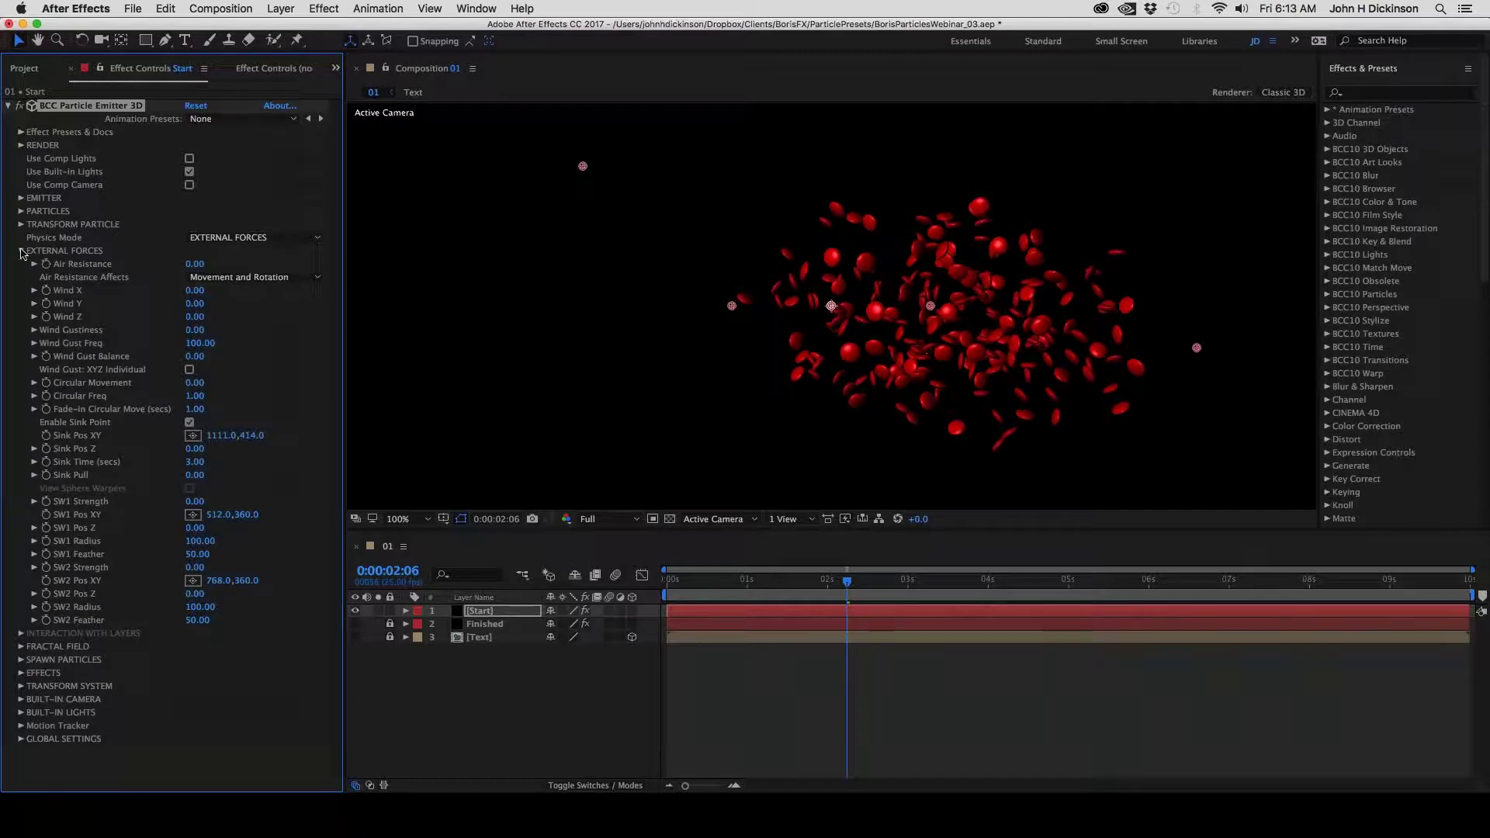
{"action": "left_click", "coordinate": [190, 422]}
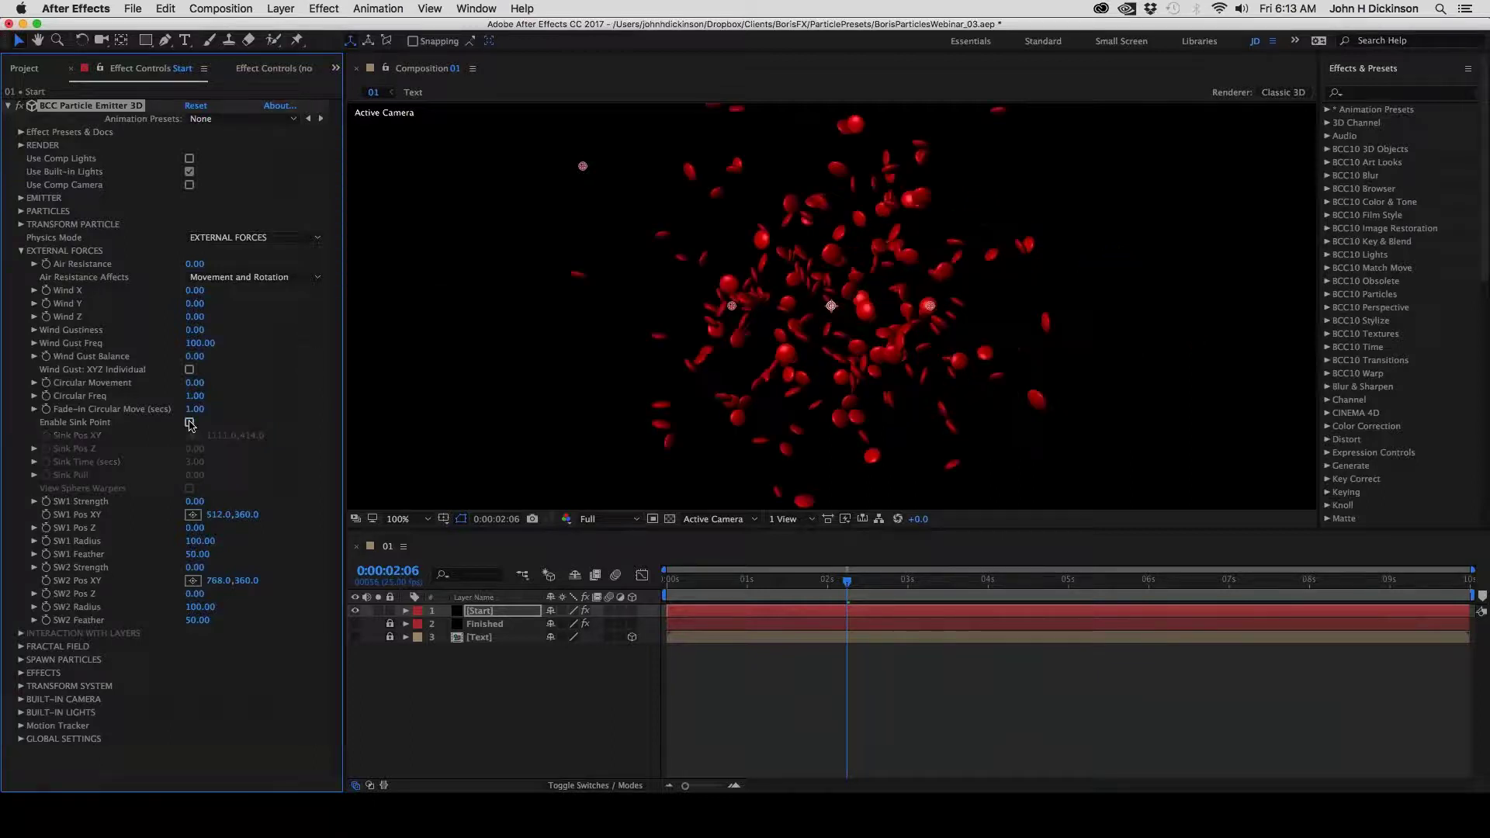
{"action": "left_click", "coordinate": [21, 251]}
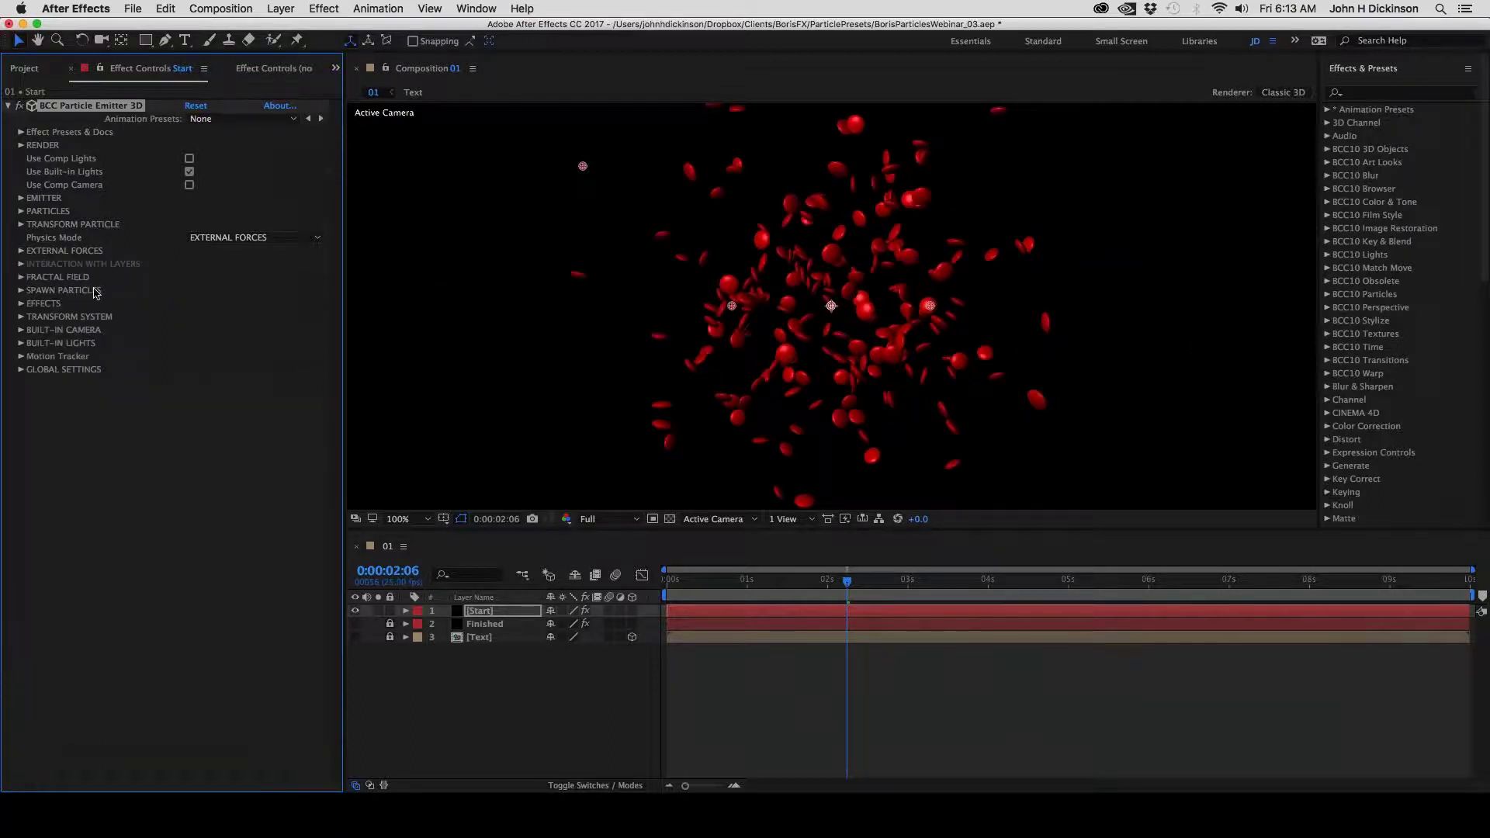
{"action": "left_click", "coordinate": [21, 251]}
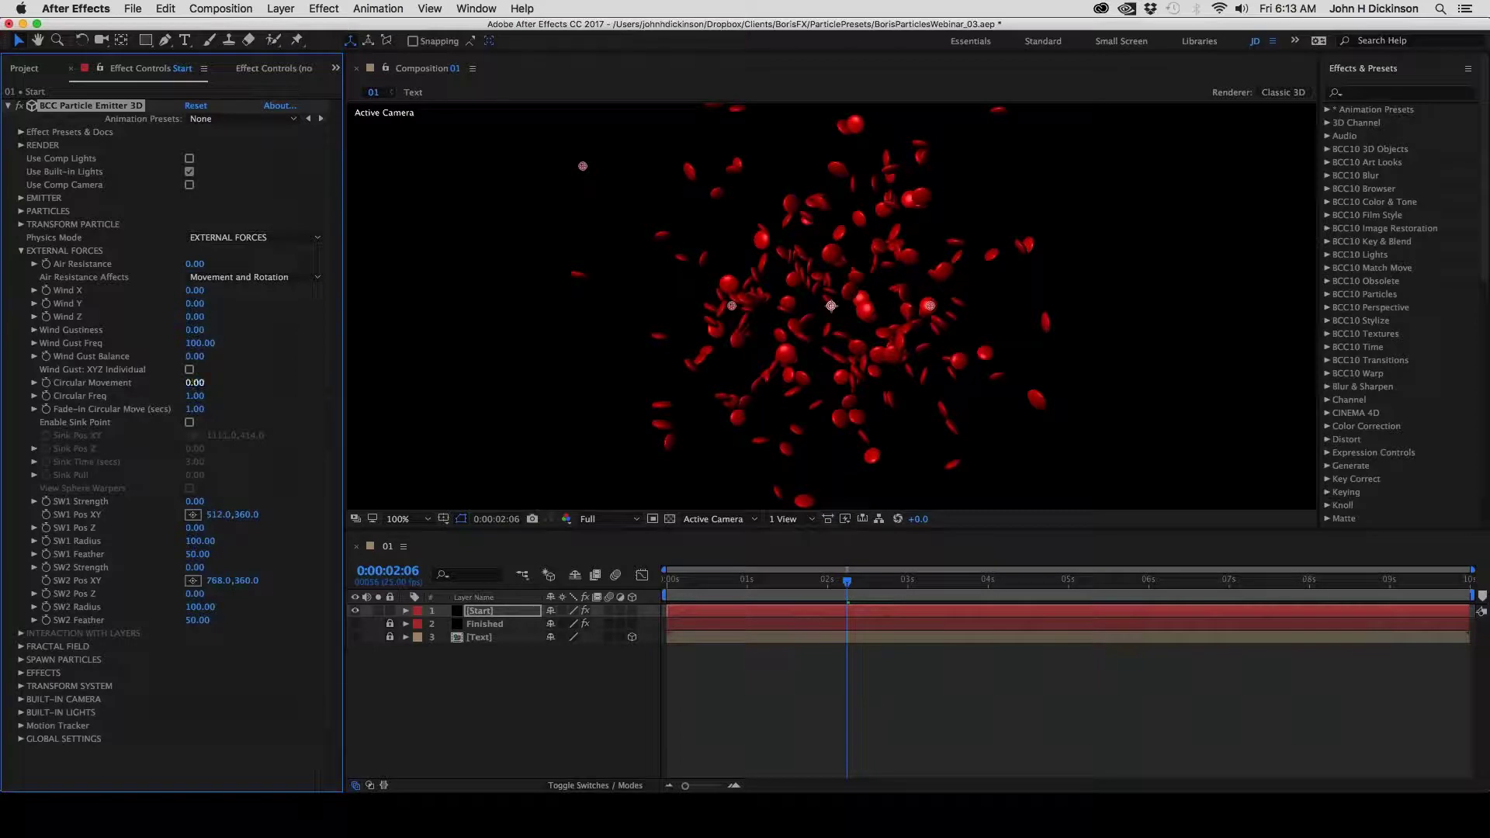
{"action": "left_click", "coordinate": [22, 250]}
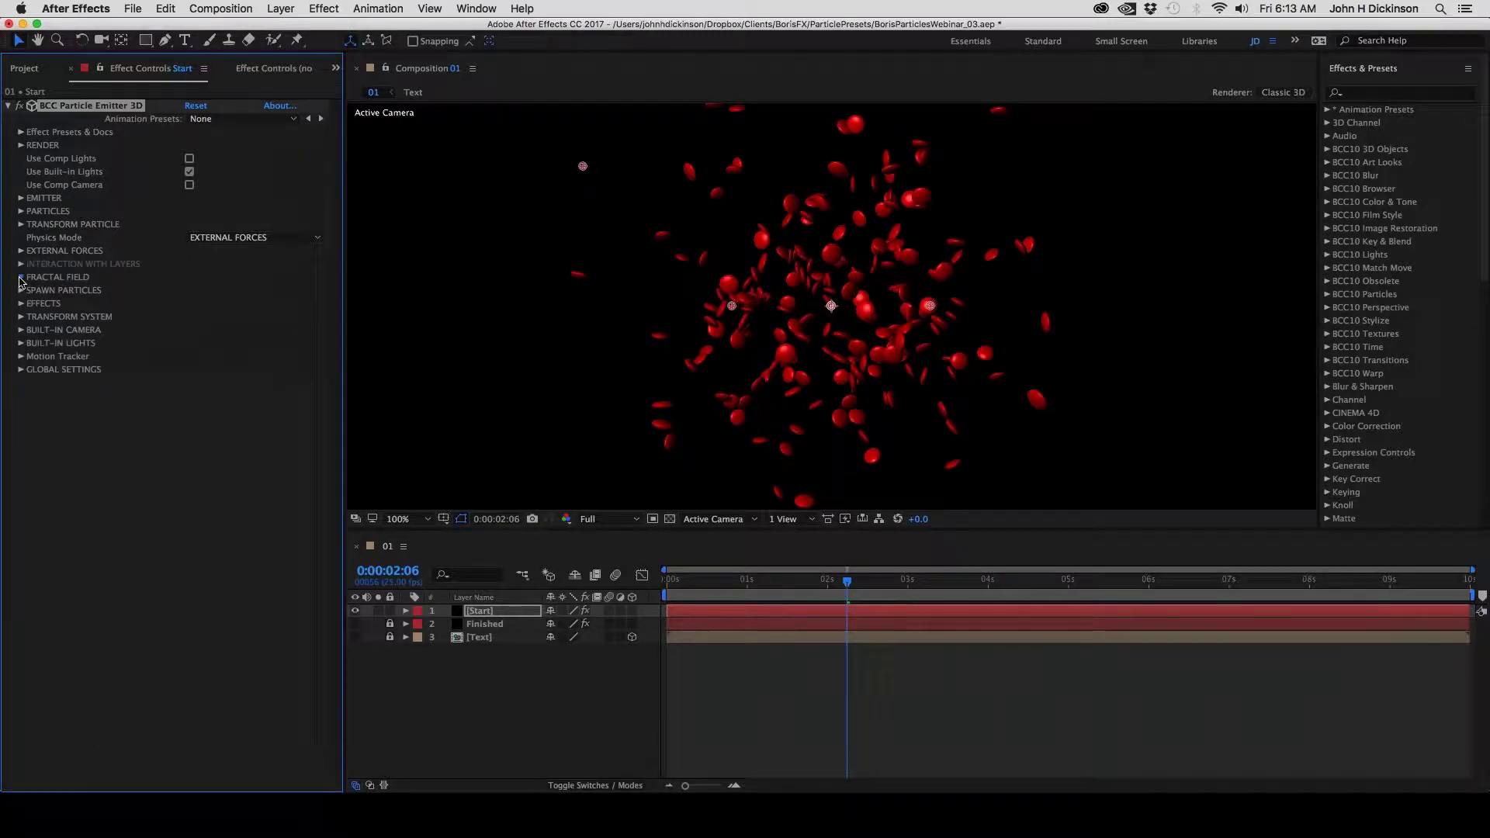
Set the Fractal Field's Movement Noise to 553 and play the particle animation
{"action": "left_click", "coordinate": [21, 277]}
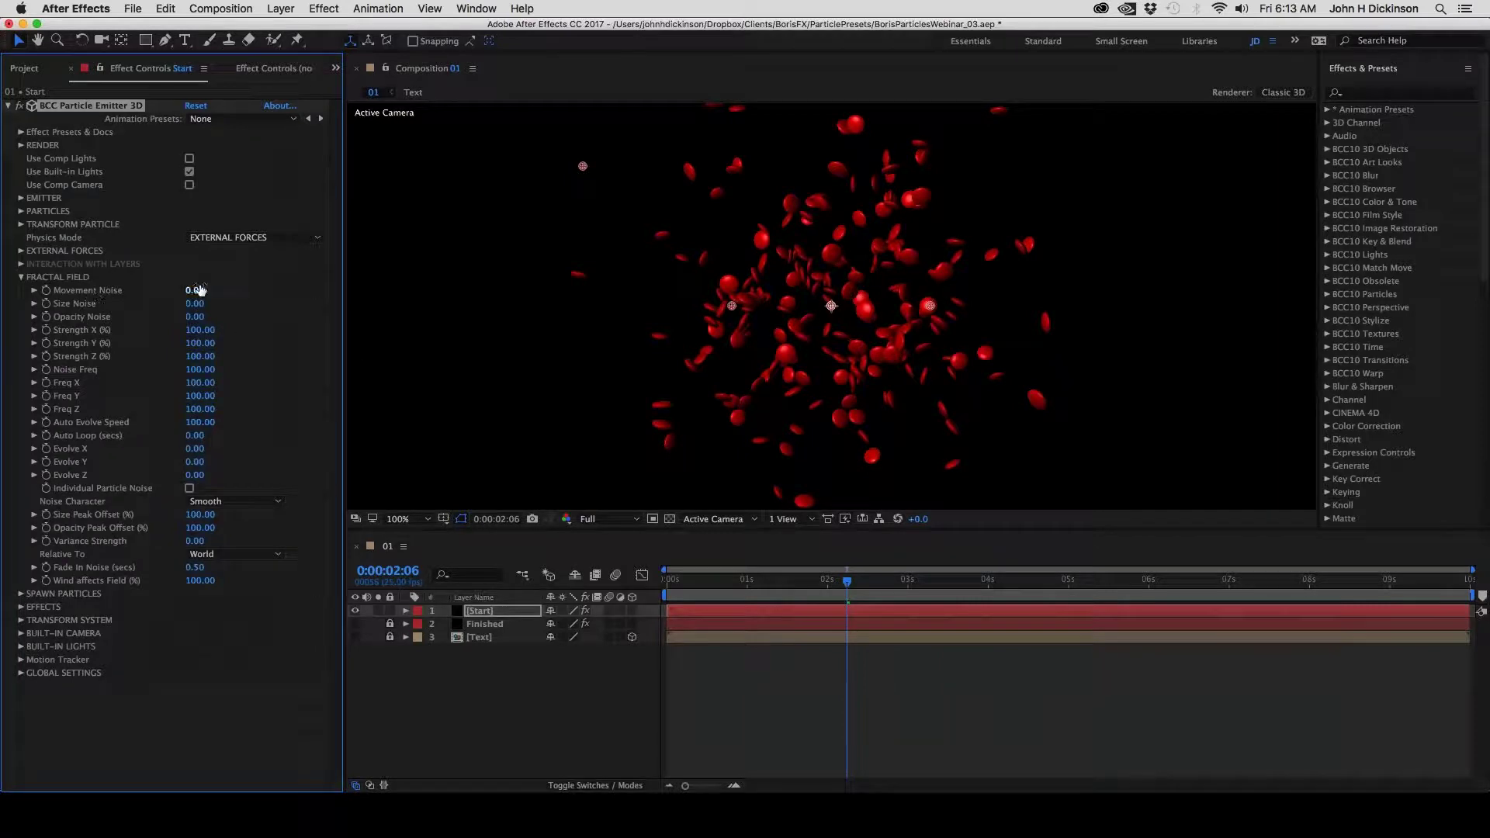
{"action": "left_click_drag", "start_coordinate": [201, 290], "coordinate": [684, 441]}
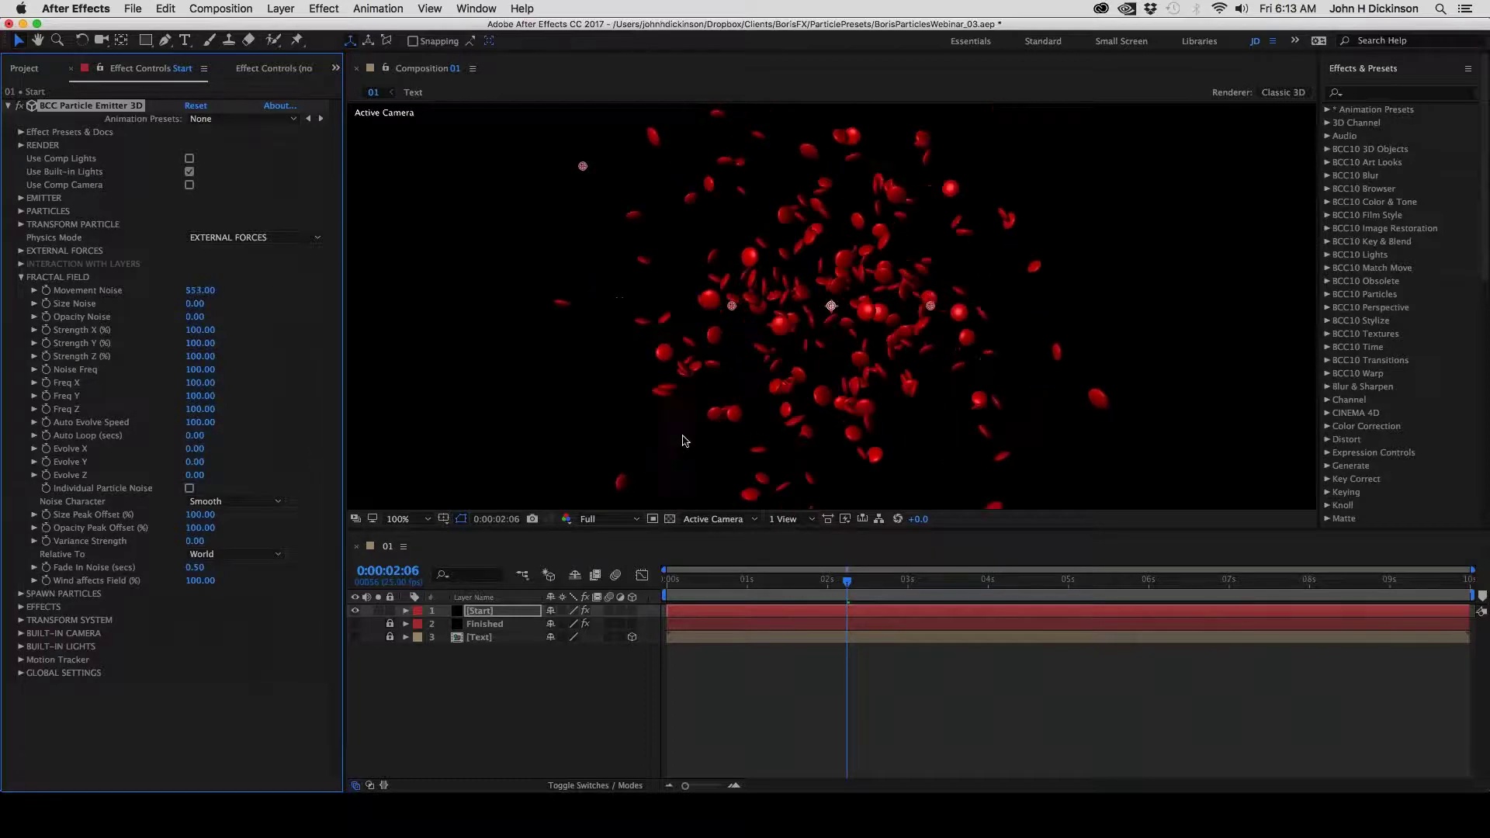
{"action": "key", "text": "space"}
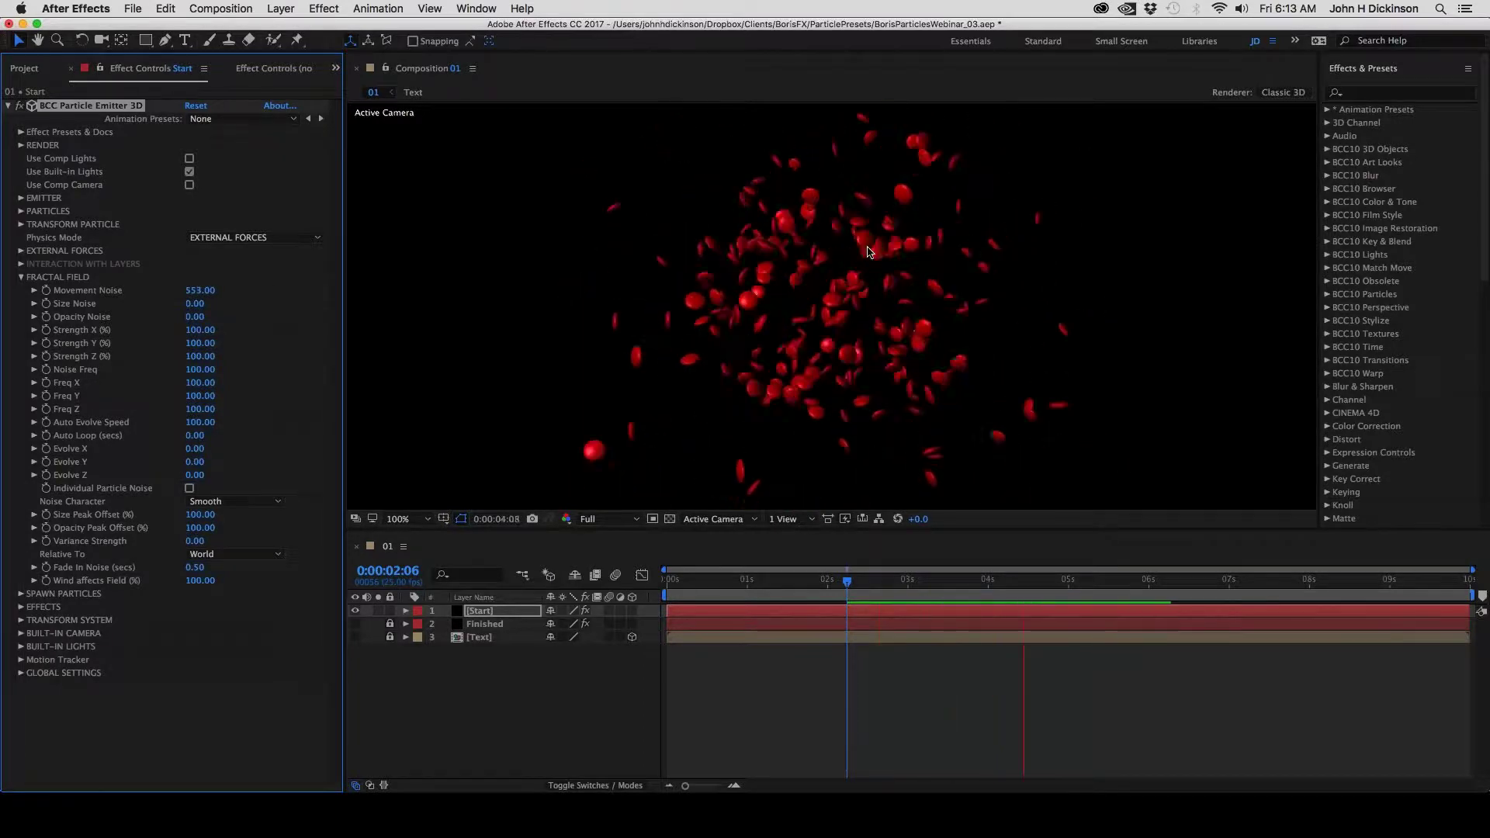
Try Size Noise at 100 and Opacity Noise at 77 with a preview, undo the changes and collapse the Fractal Field group
{"action": "left_click", "coordinate": [195, 304]}
{"action": "type", "text": "100"}
{"action": "key", "text": "Return"}
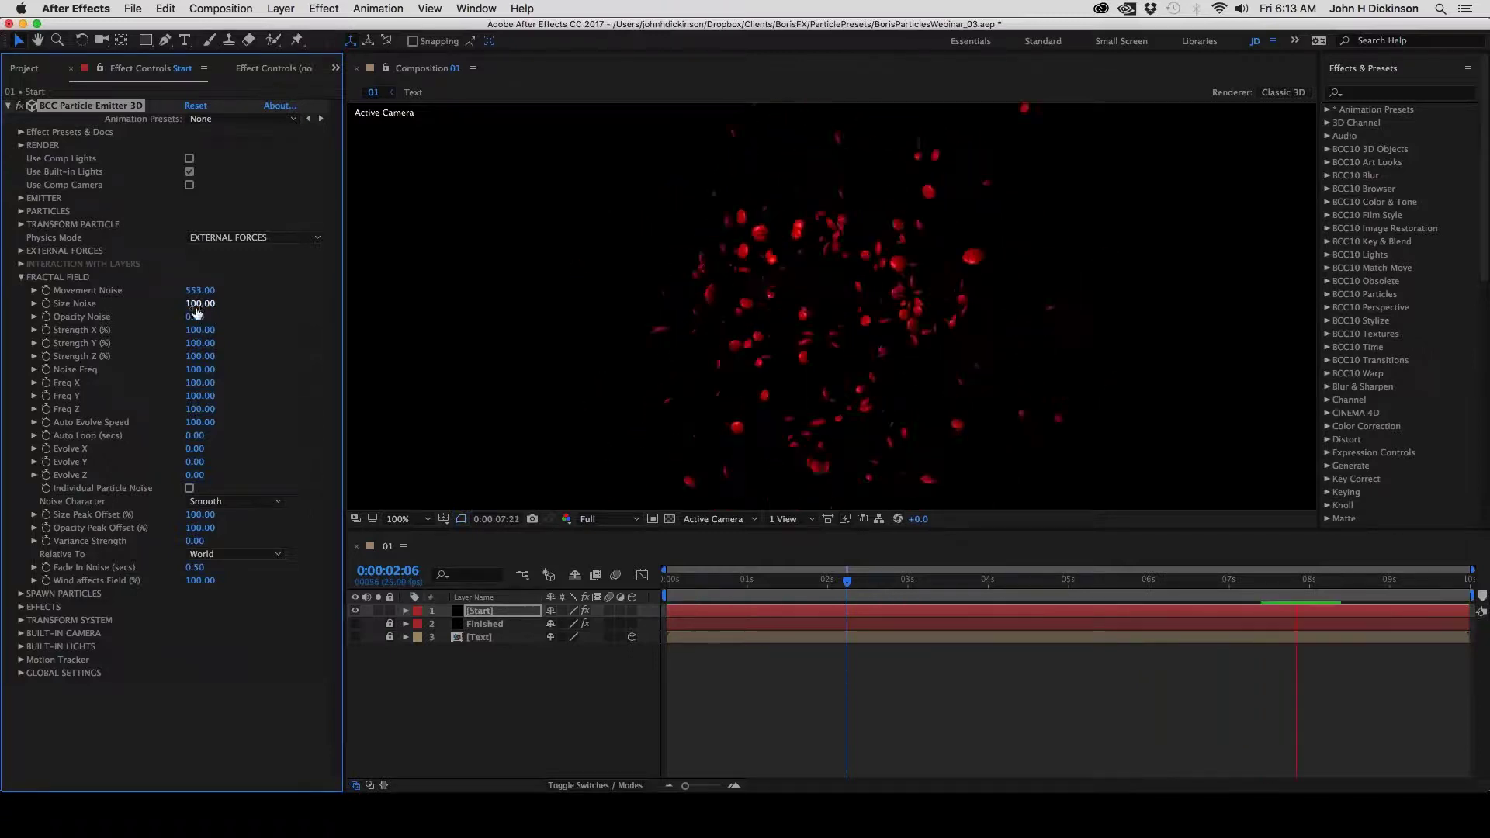
{"action": "left_click_drag", "start_coordinate": [196, 312], "coordinate": [233, 317]}
{"action": "key", "text": "space"}
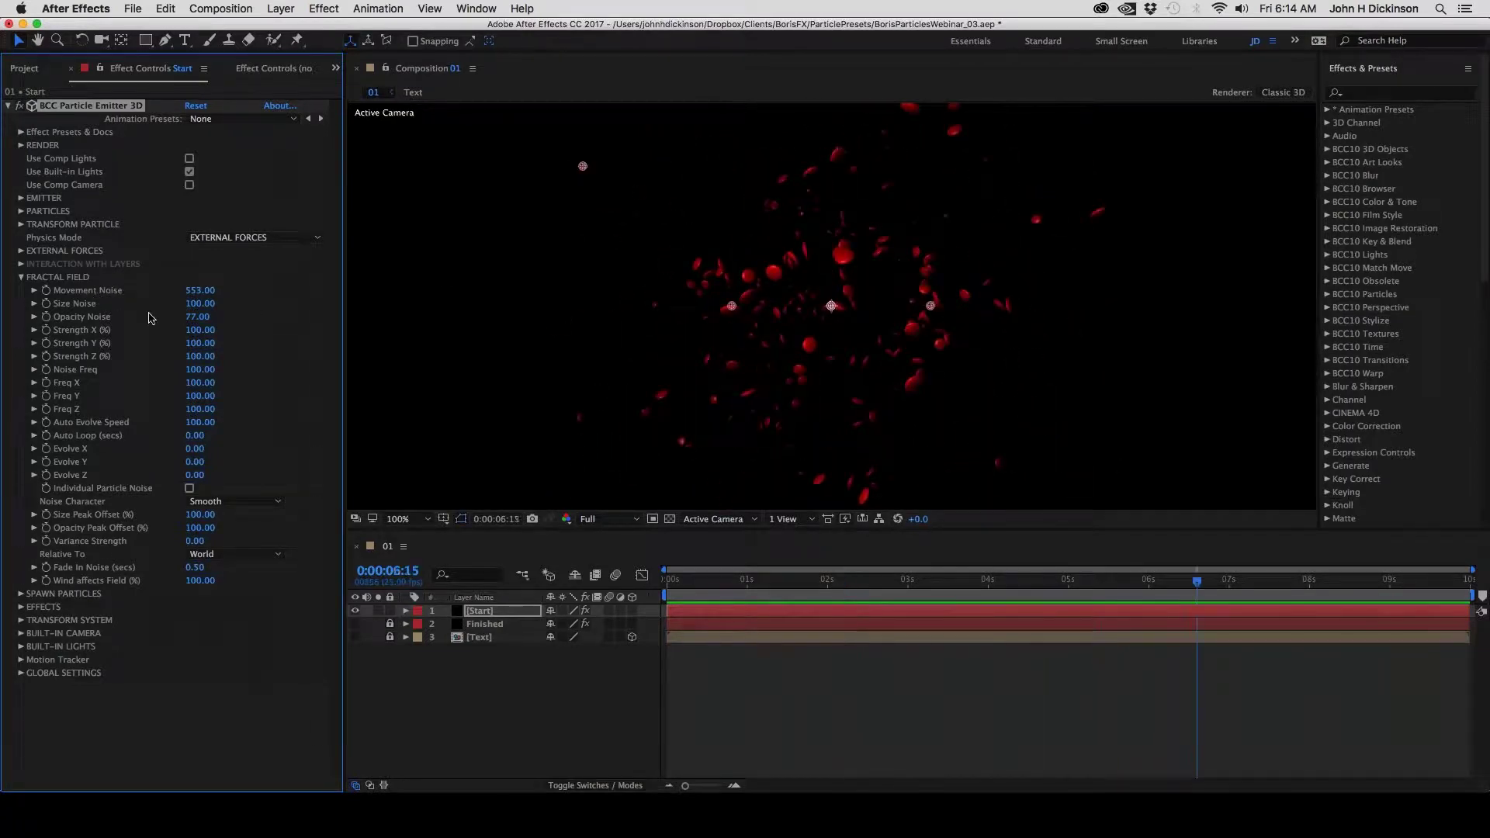
{"action": "left_click_drag", "start_coordinate": [197, 316], "coordinate": [150, 318]}
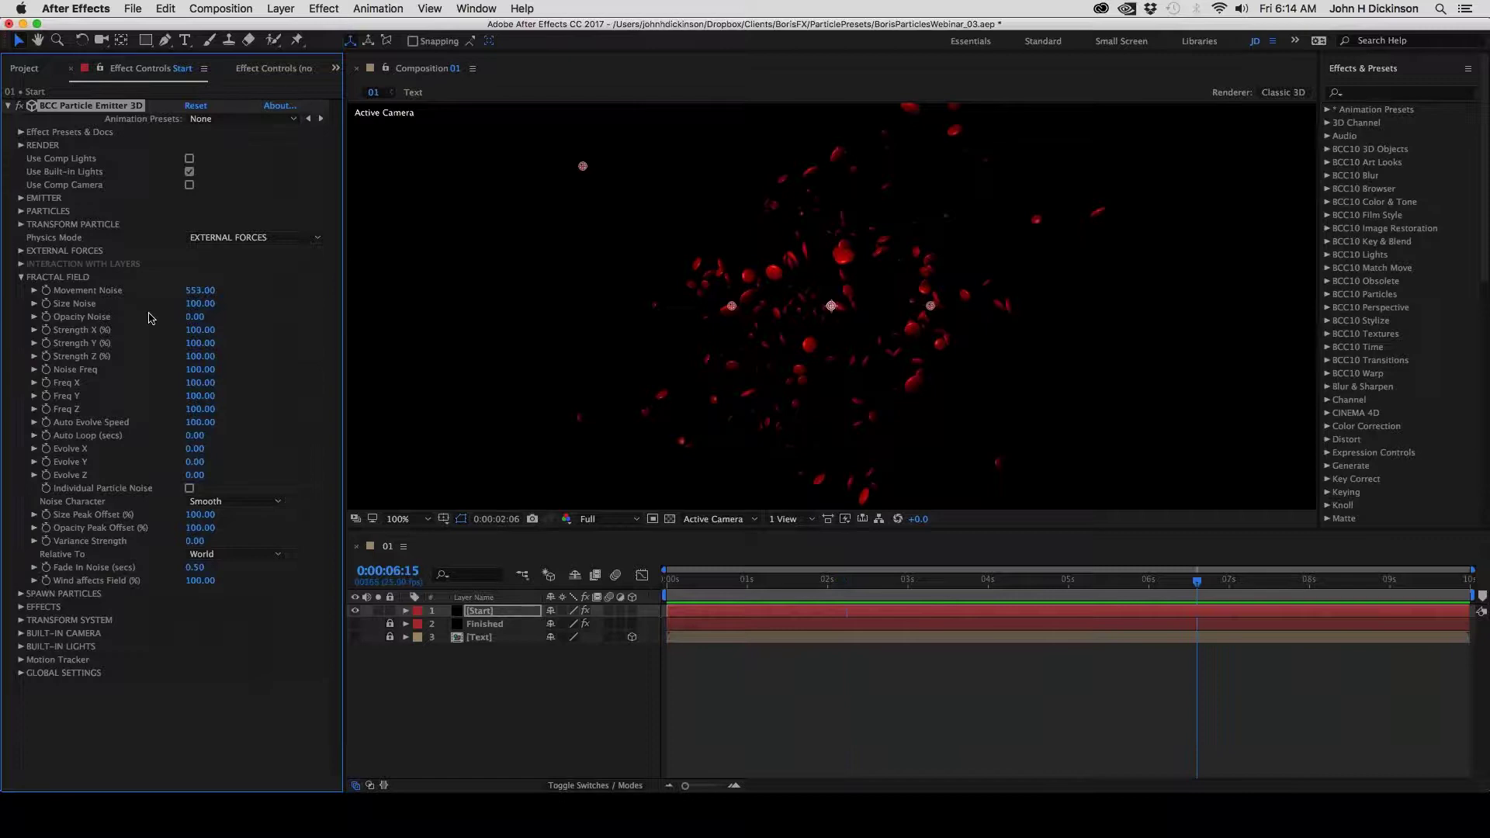
{"action": "left_click", "coordinate": [21, 277]}
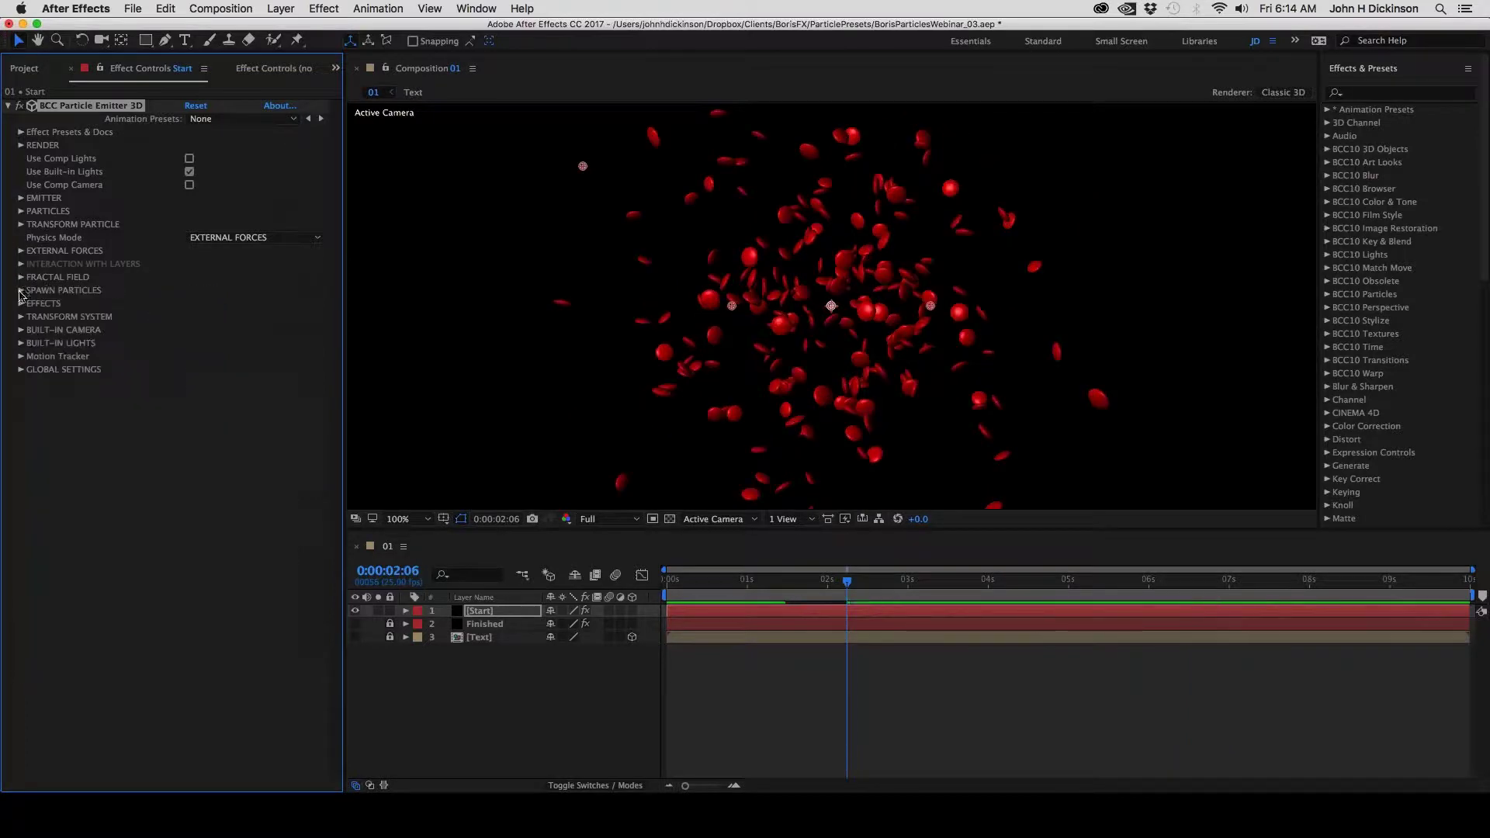
Set Spawn Particles to Continuously in the Spawn Particles group
{"action": "left_click", "coordinate": [21, 290]}
{"action": "scroll", "coordinate": [19, 293], "scroll_direction": "down", "scroll_amount": 3}
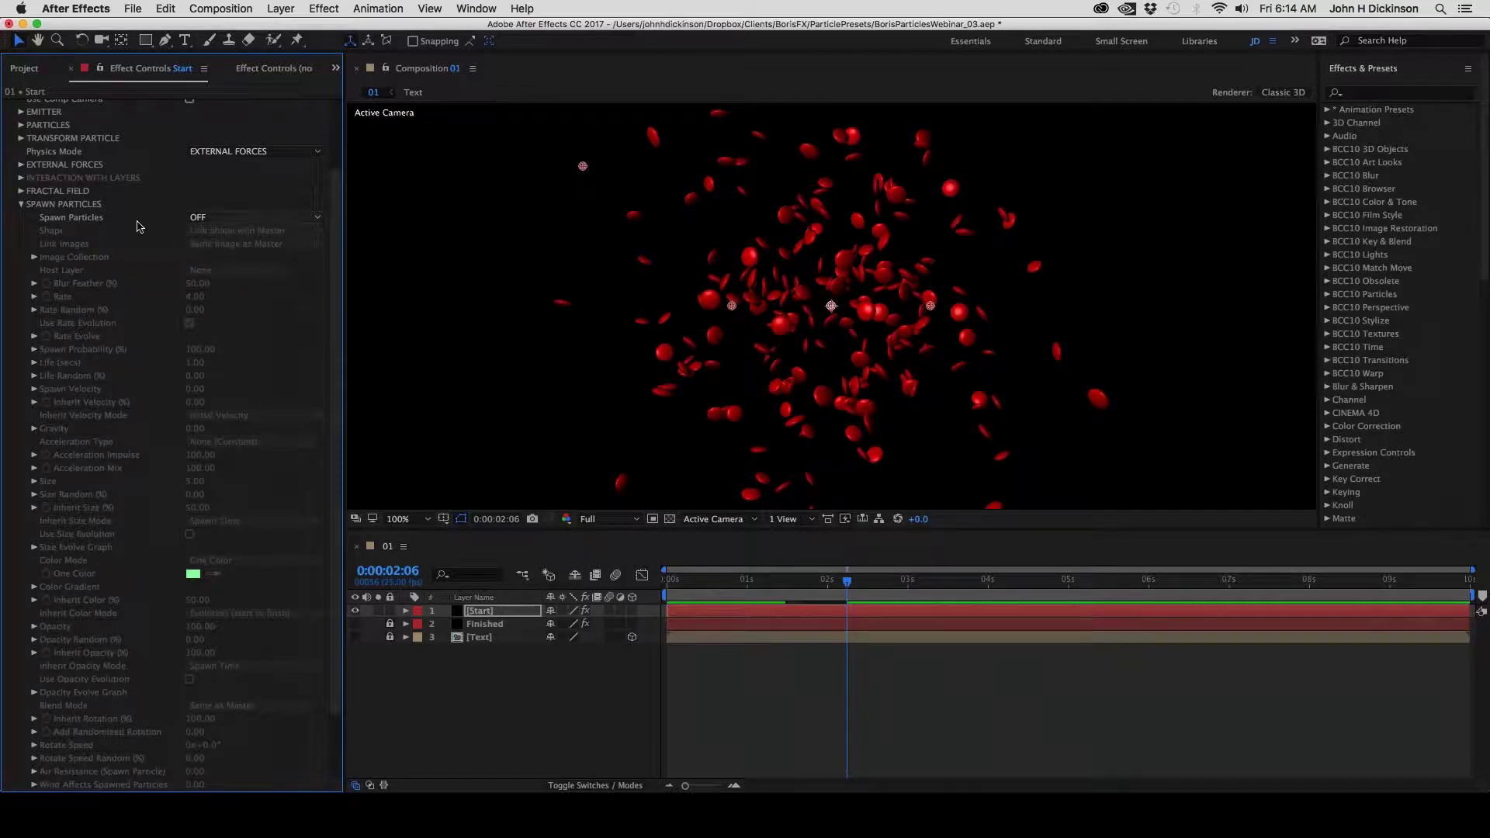
{"action": "left_click", "coordinate": [241, 220]}
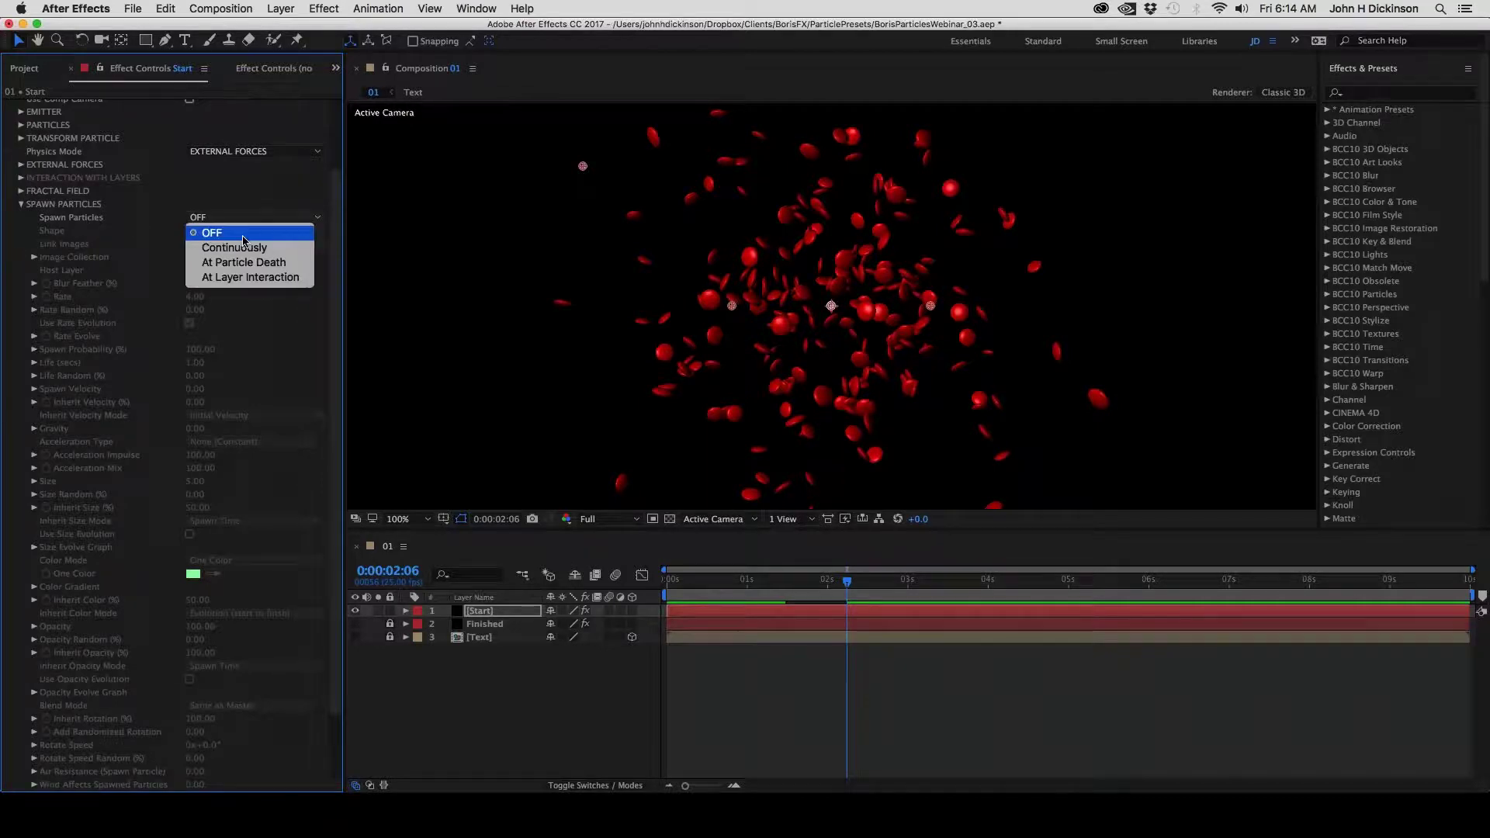
{"action": "left_click", "coordinate": [244, 246]}
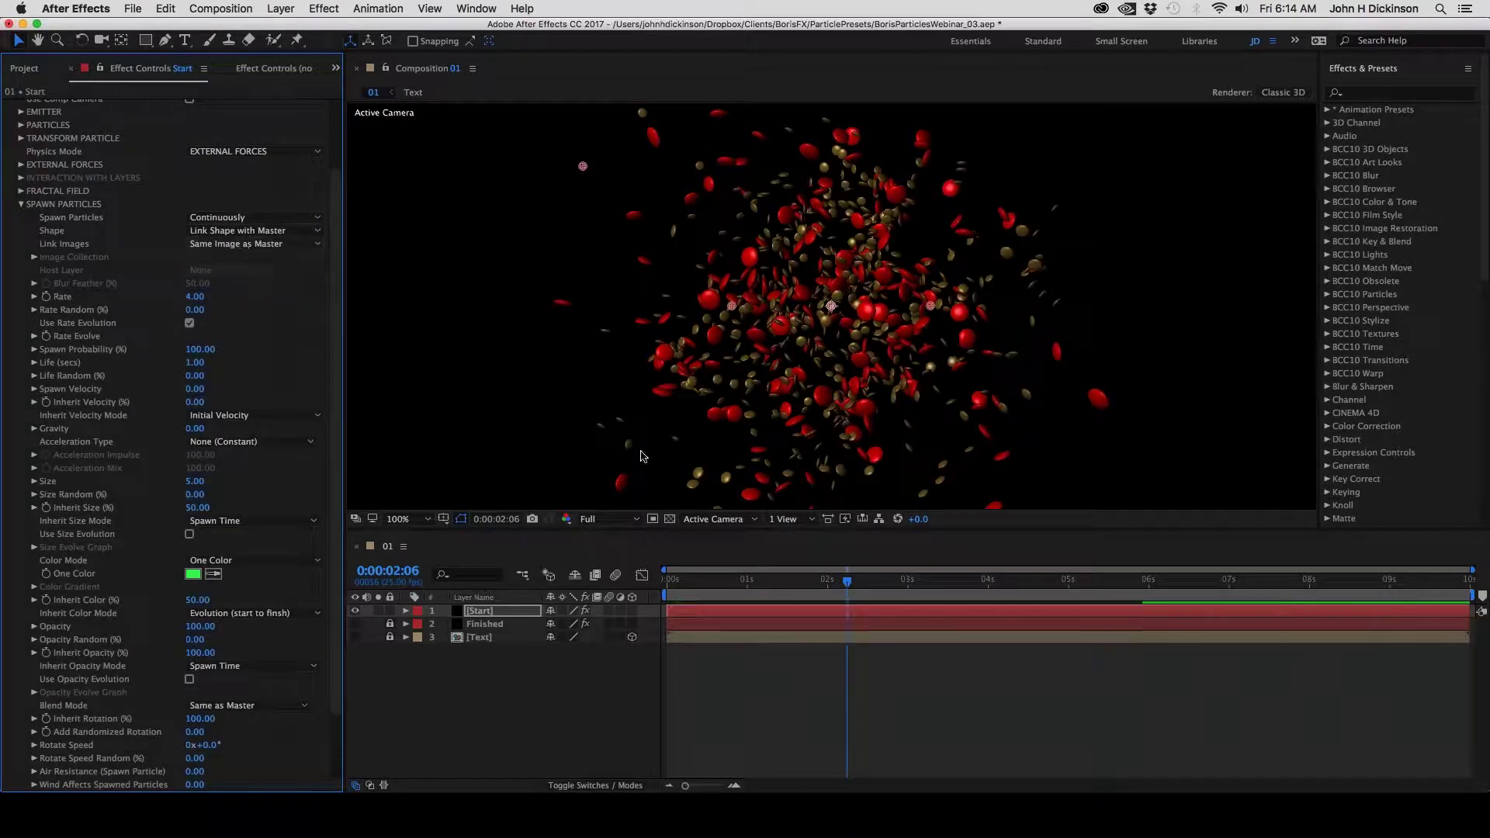
Examine the spawned particles up close and preview their motion along the timeline, ending at 0:00:01:18
{"action": "key", "text": "period"}
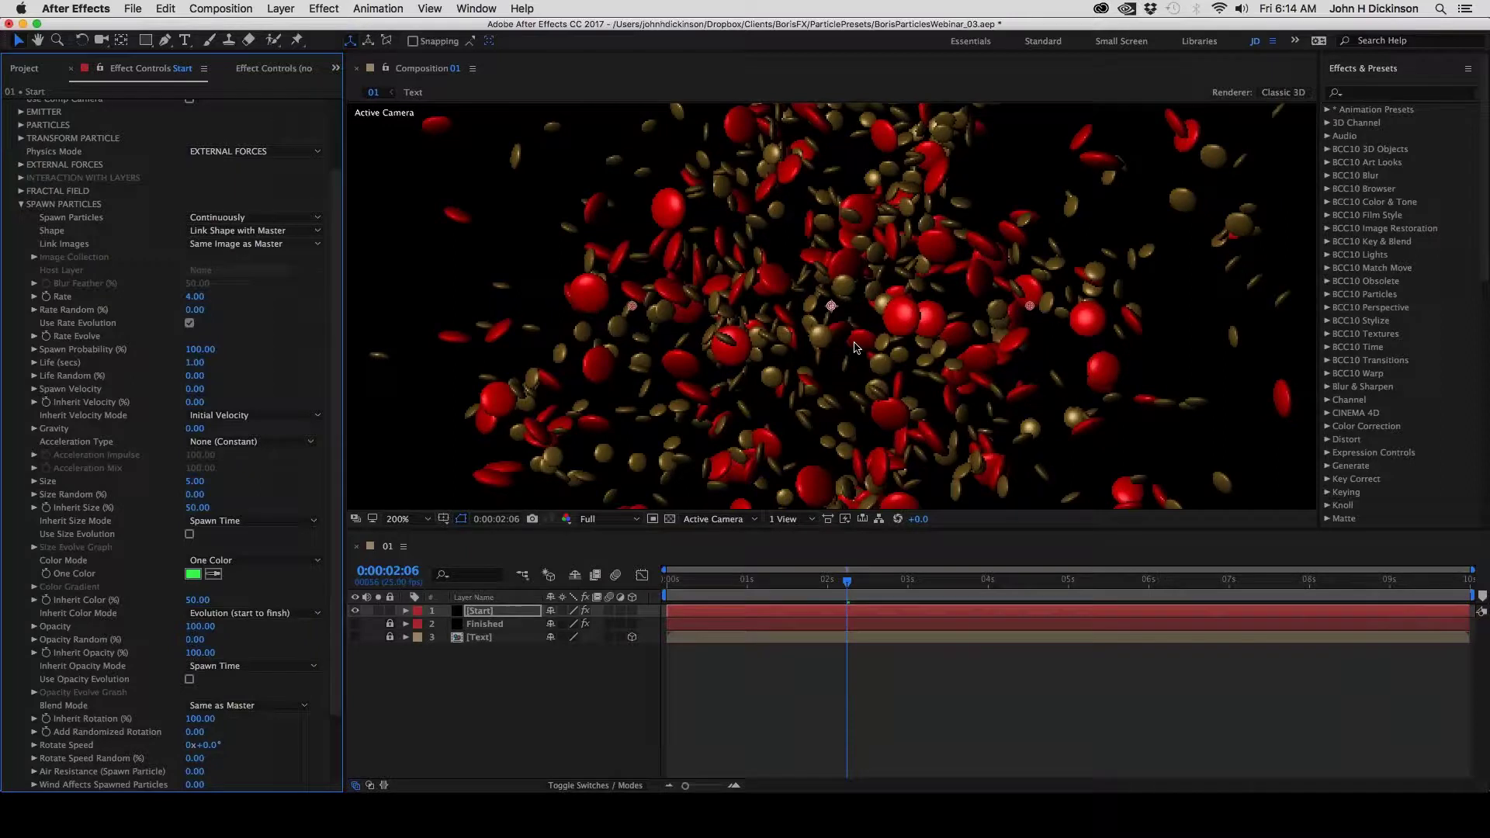
{"action": "key", "text": "period"}
{"action": "key", "text": "slash"}
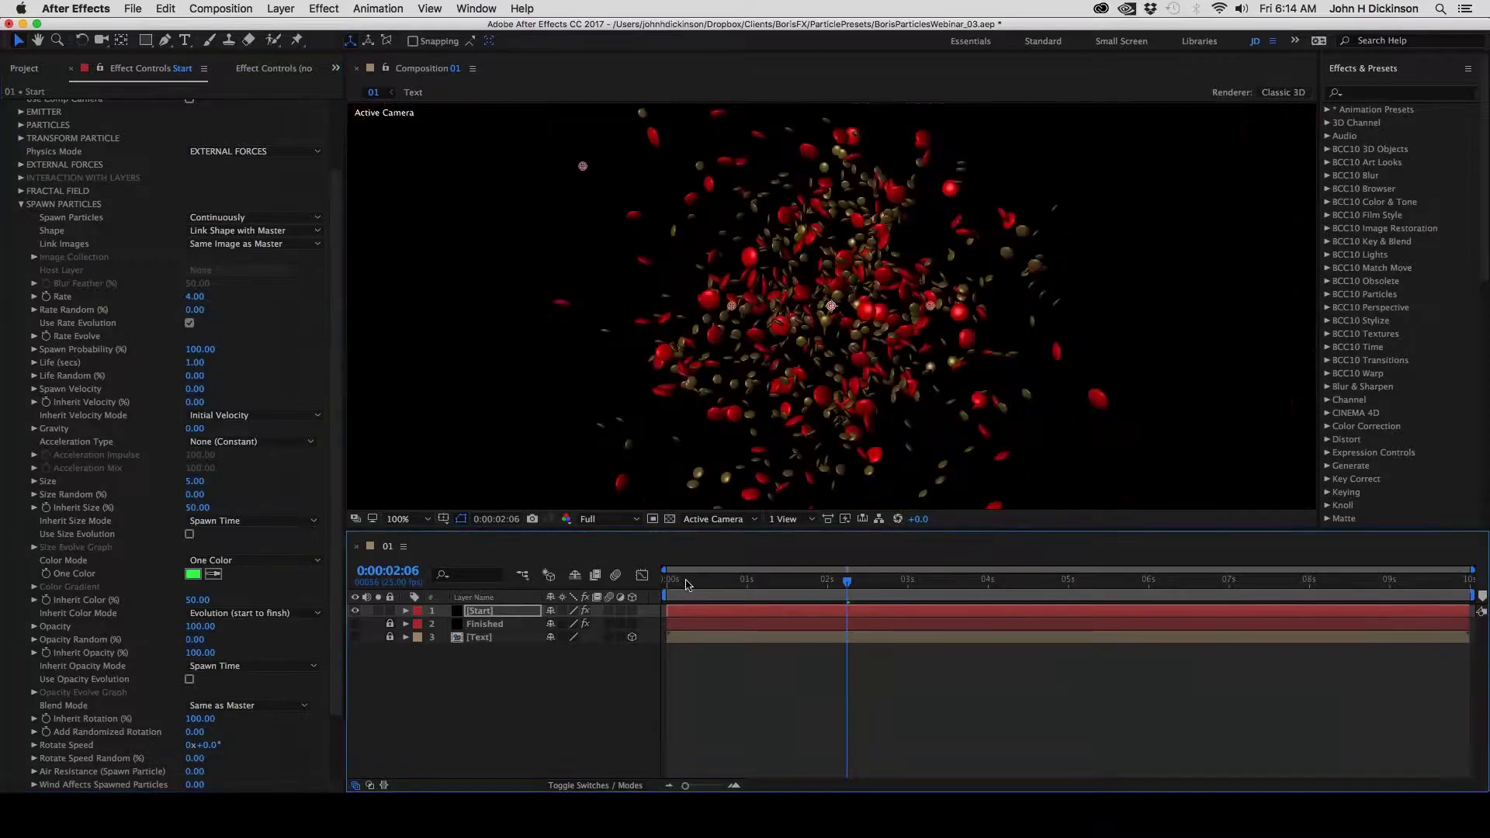
{"action": "left_click_drag", "start_coordinate": [687, 584], "coordinate": [807, 638]}
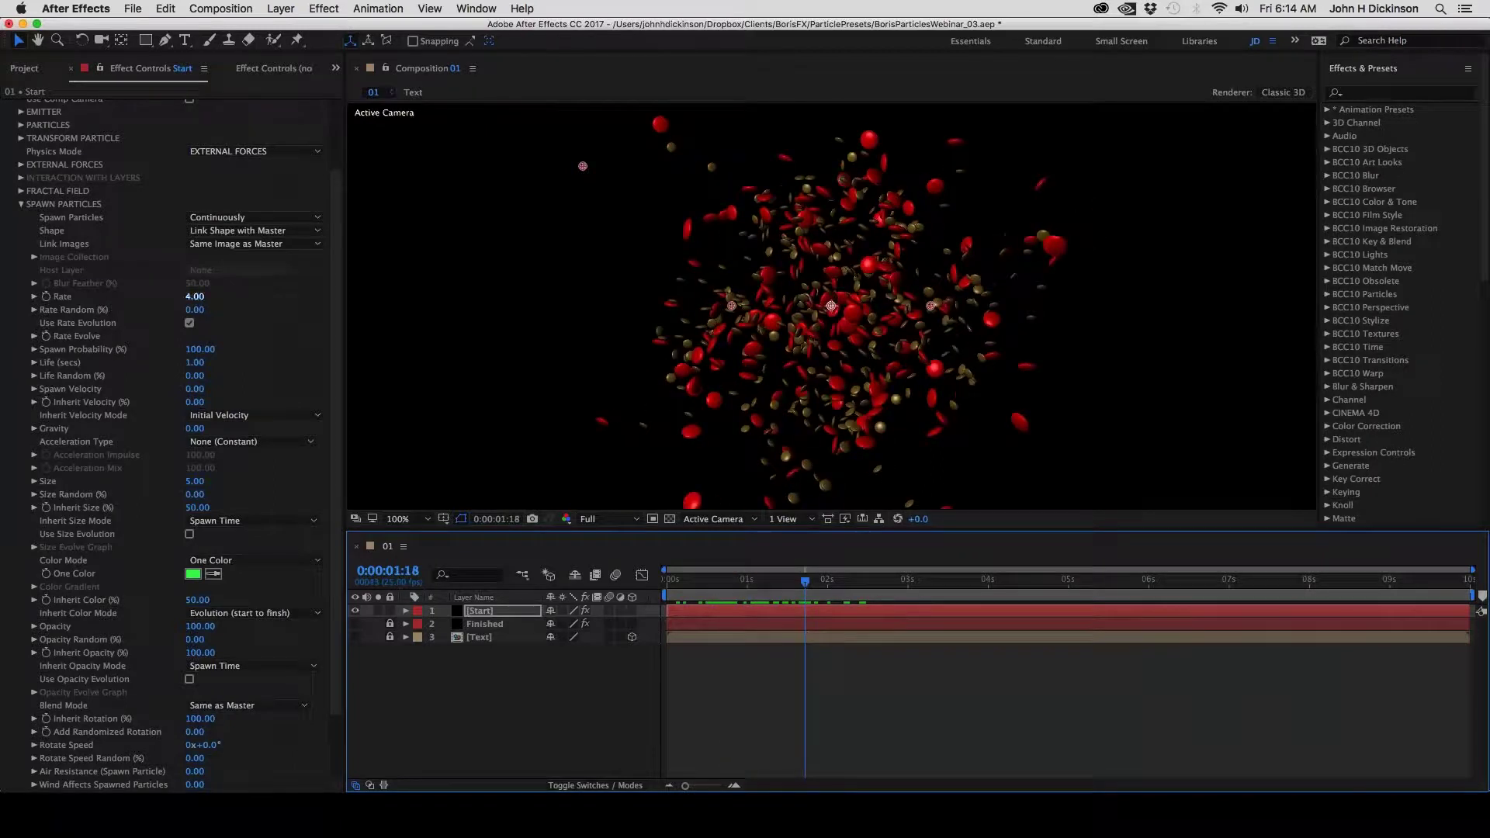
Set the Spawn Particles Rate to 94 and preview the trails along the timeline, ending at 0:00:01:11
{"action": "left_click", "coordinate": [200, 297]}
{"action": "left_click_drag", "start_coordinate": [200, 297], "coordinate": [274, 304]}
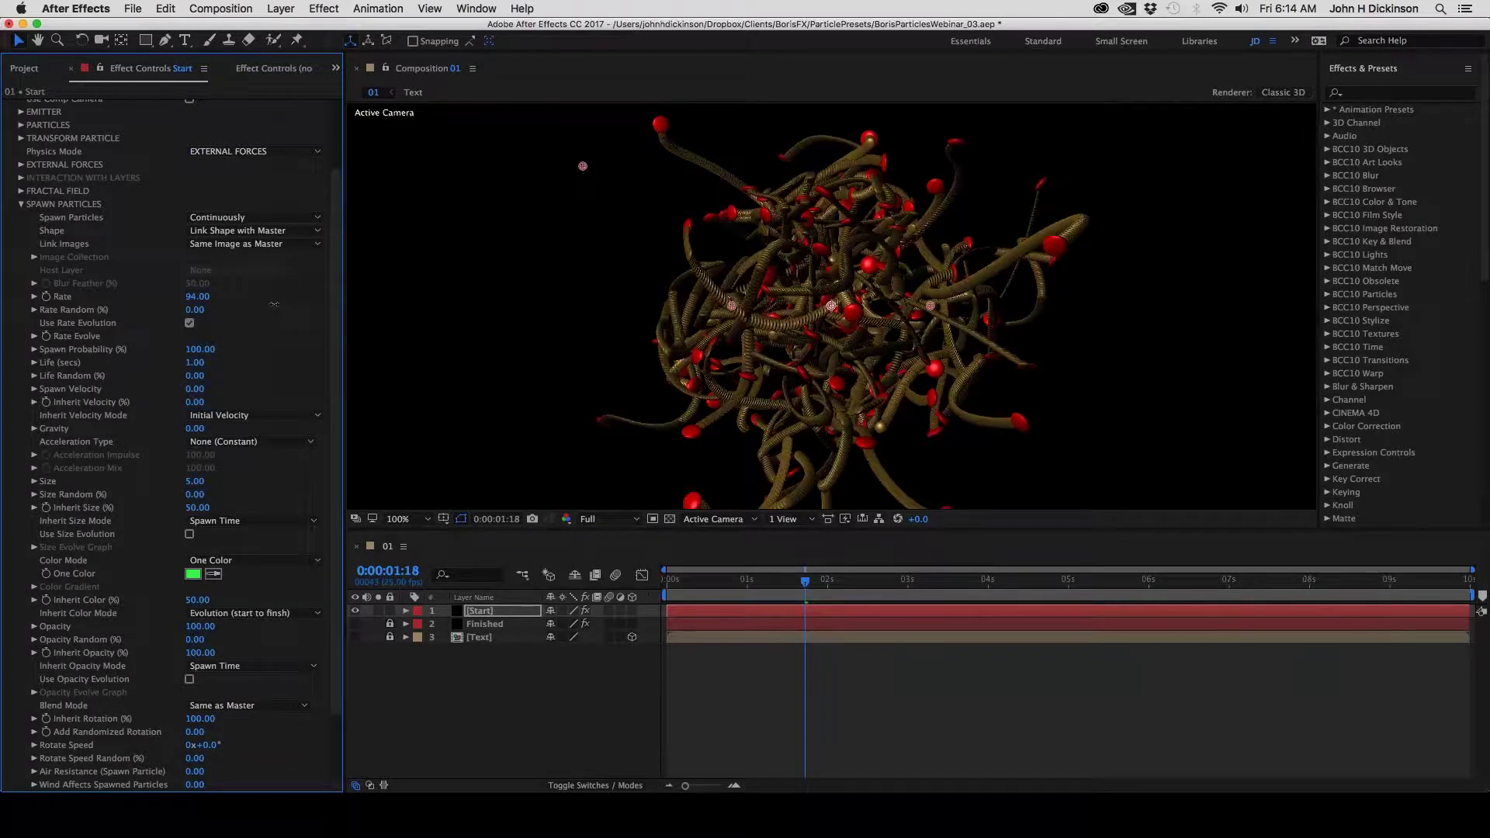
{"action": "left_click_drag", "start_coordinate": [689, 583], "coordinate": [782, 607]}
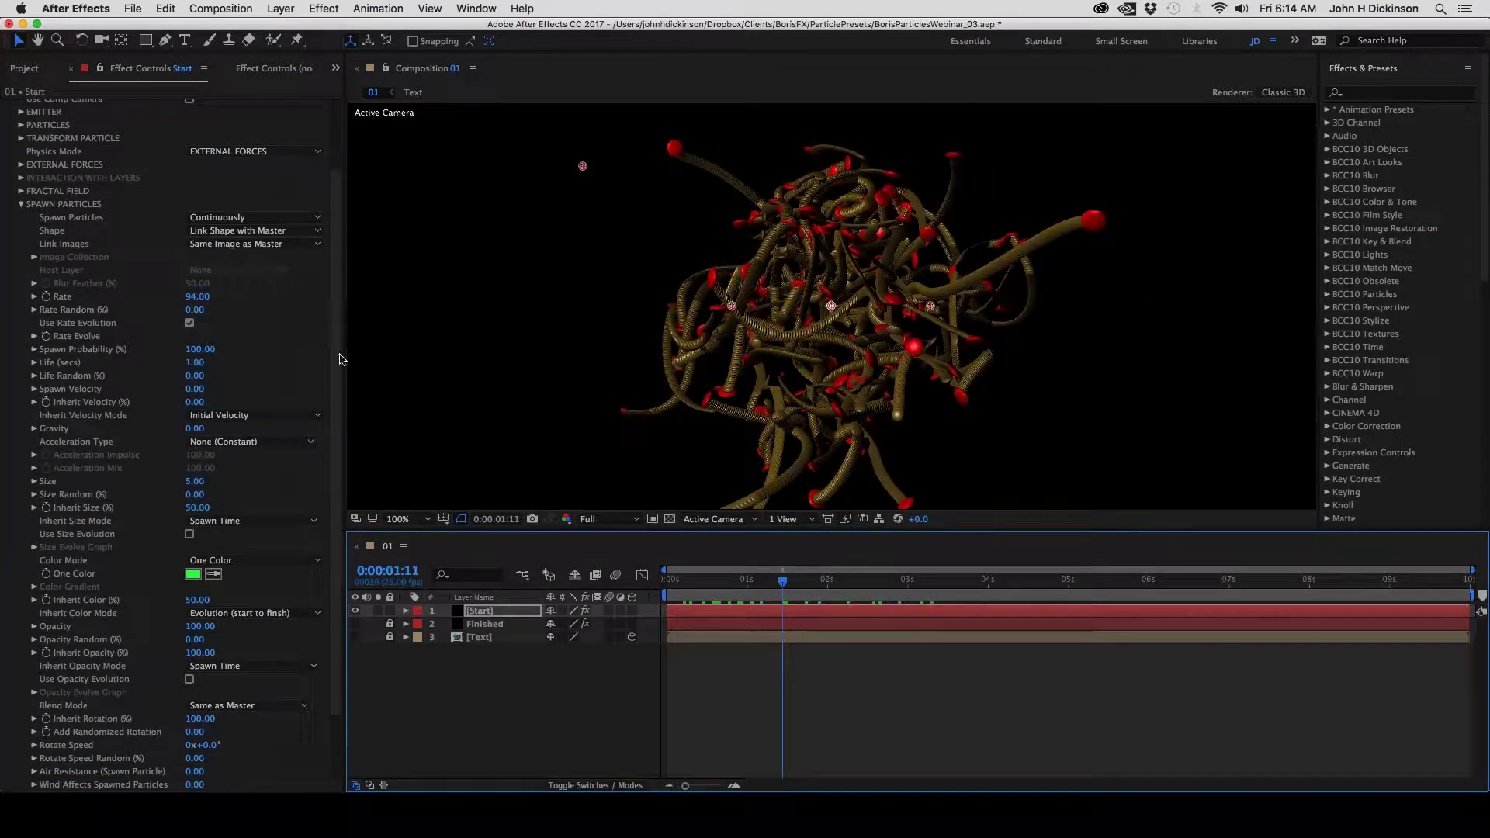
Change the Particle Shape to Image Collection and collapse the Particles and Spawn Particles groups
{"action": "left_click_drag", "start_coordinate": [335, 296], "coordinate": [335, 233]}
{"action": "left_click", "coordinate": [22, 216]}
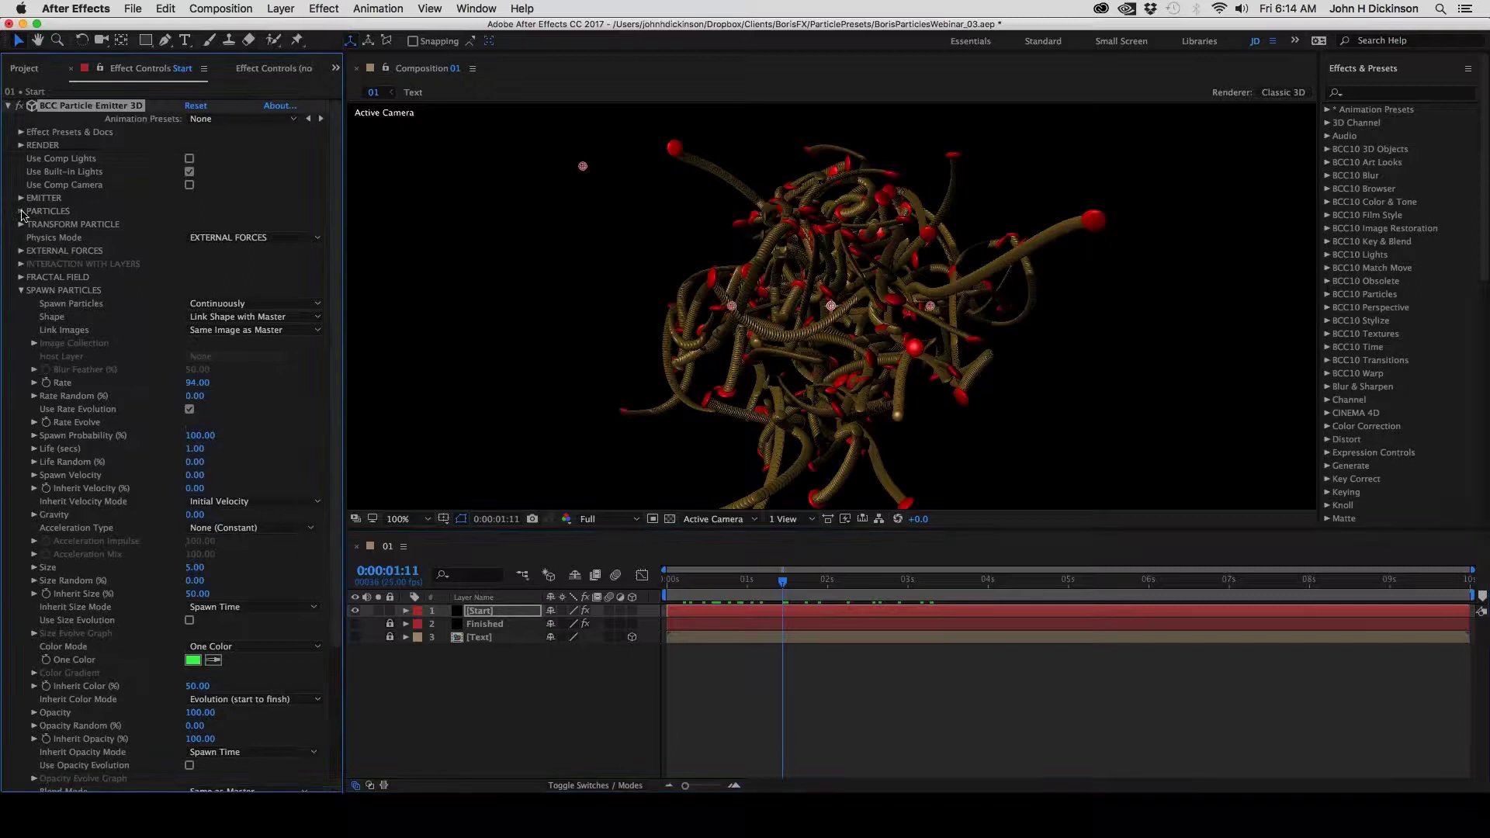
{"action": "left_click", "coordinate": [225, 225]}
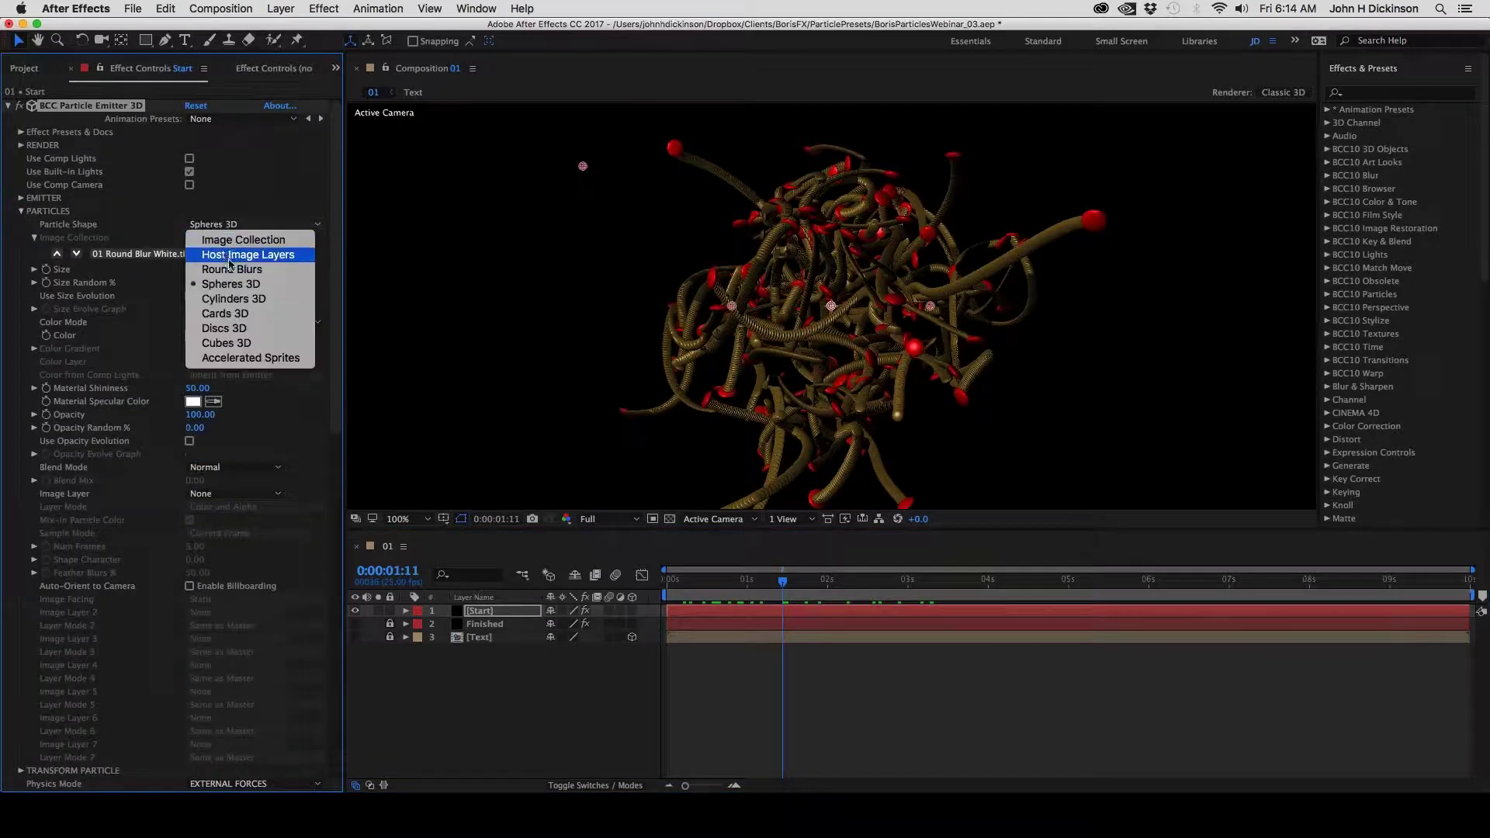
{"action": "left_click", "coordinate": [231, 241]}
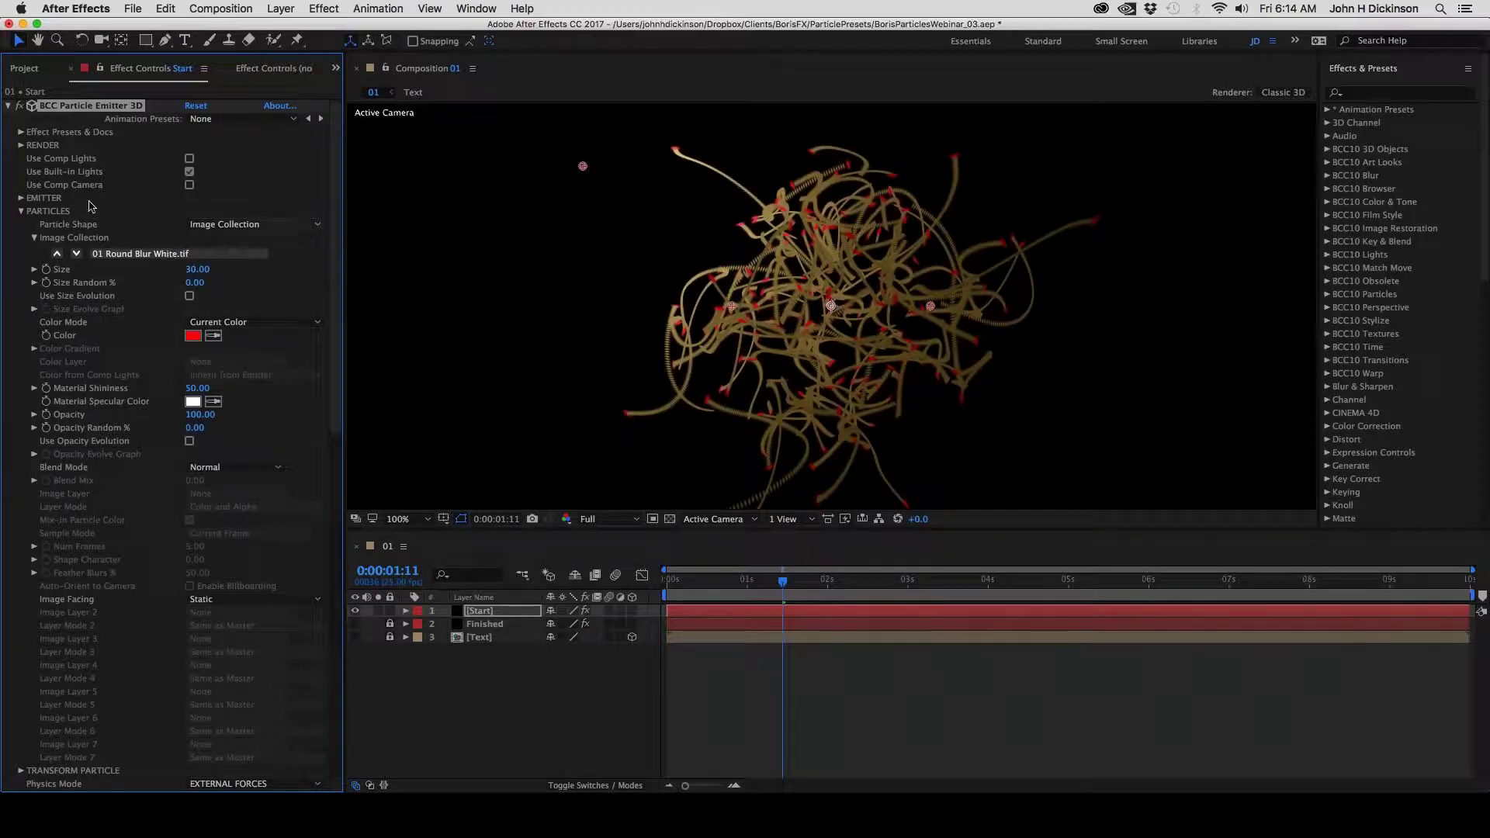
{"action": "left_click", "coordinate": [20, 211]}
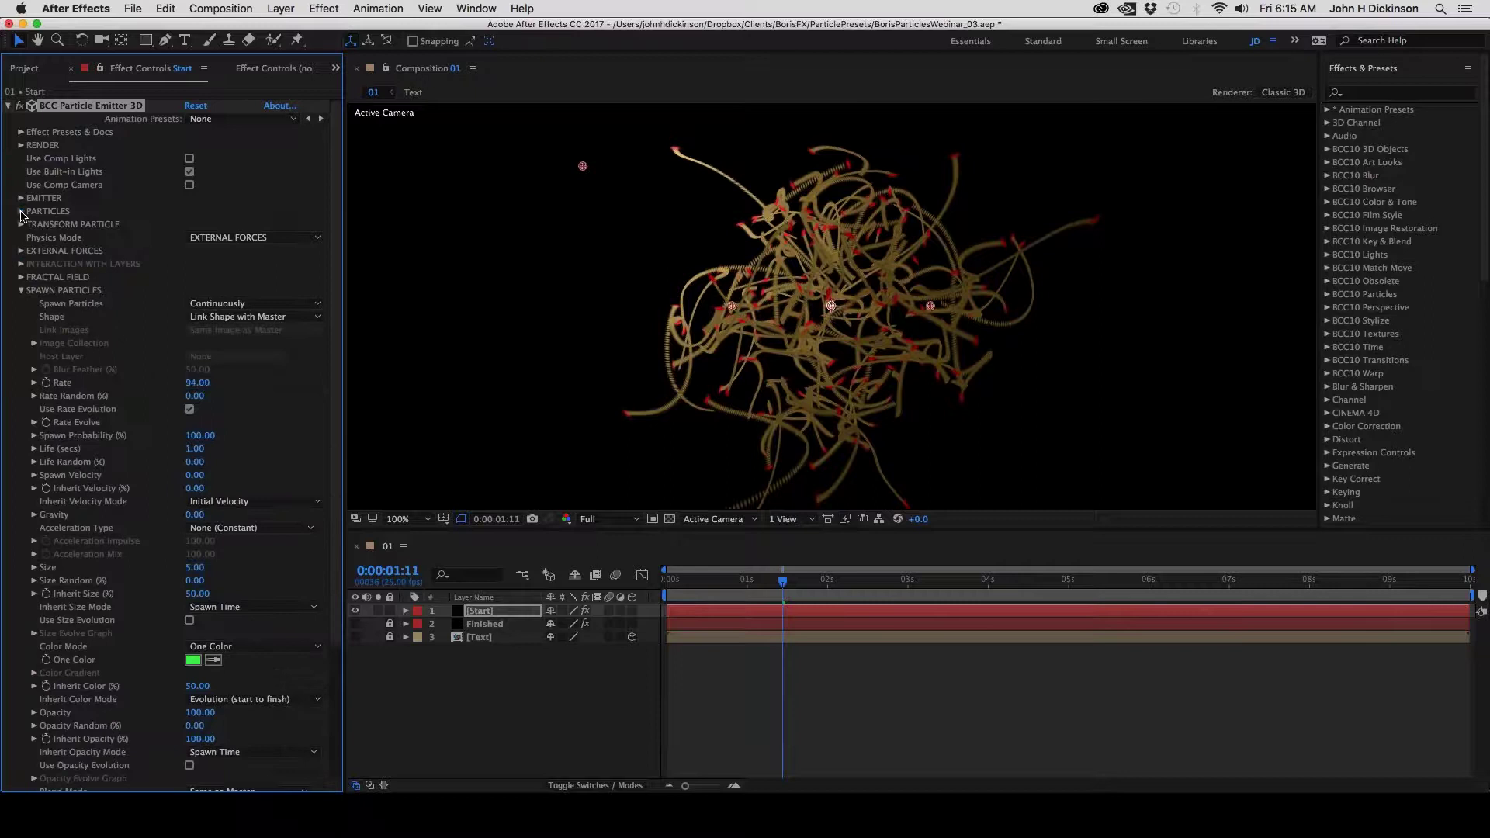
{"action": "left_click", "coordinate": [21, 290]}
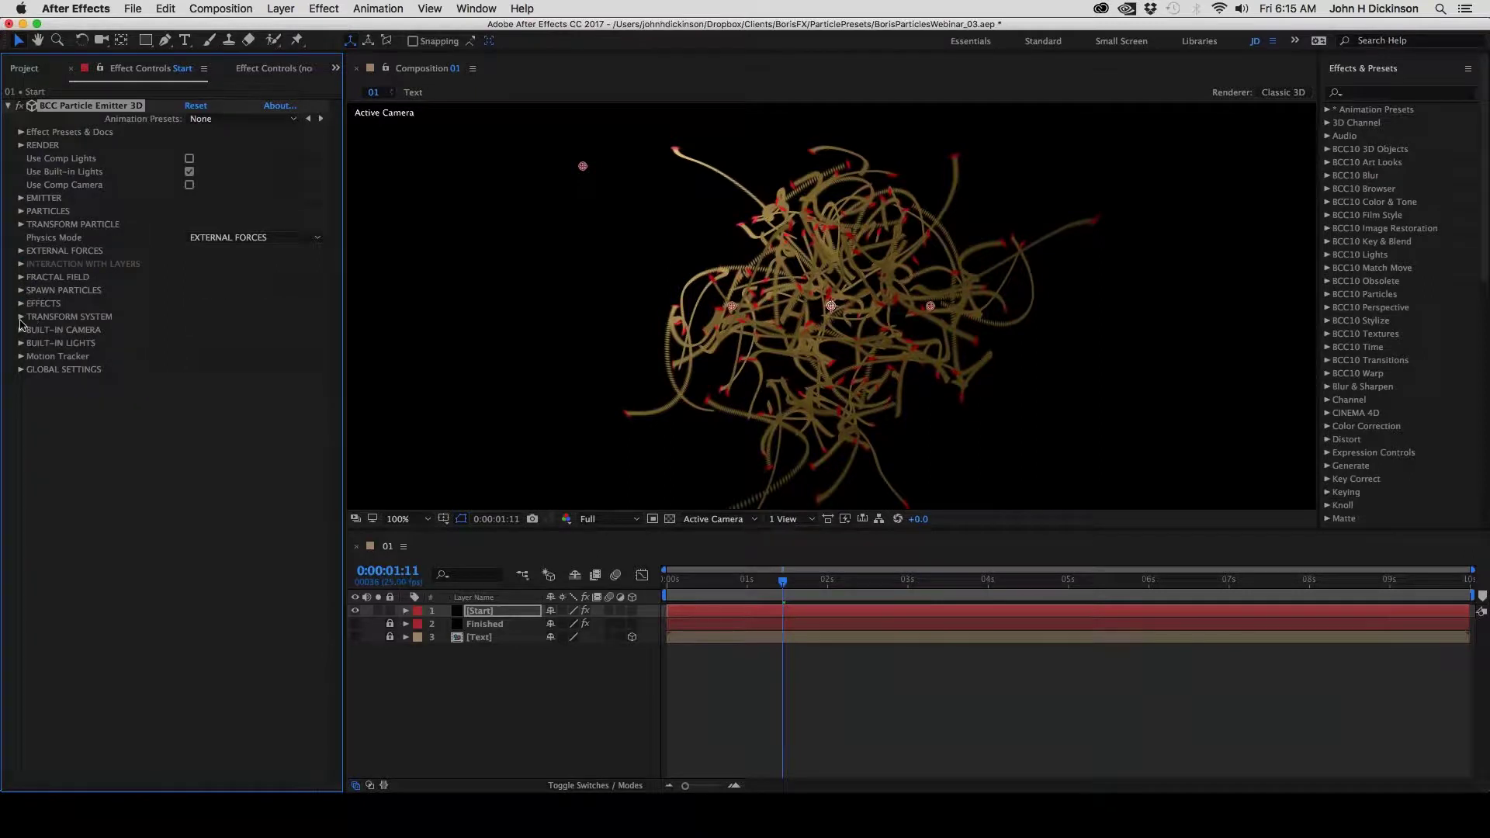
Set Scale Y to 100 in the Transform Particle group, preview at 0:00:02:00 and collapse the group
{"action": "left_click", "coordinate": [21, 316]}
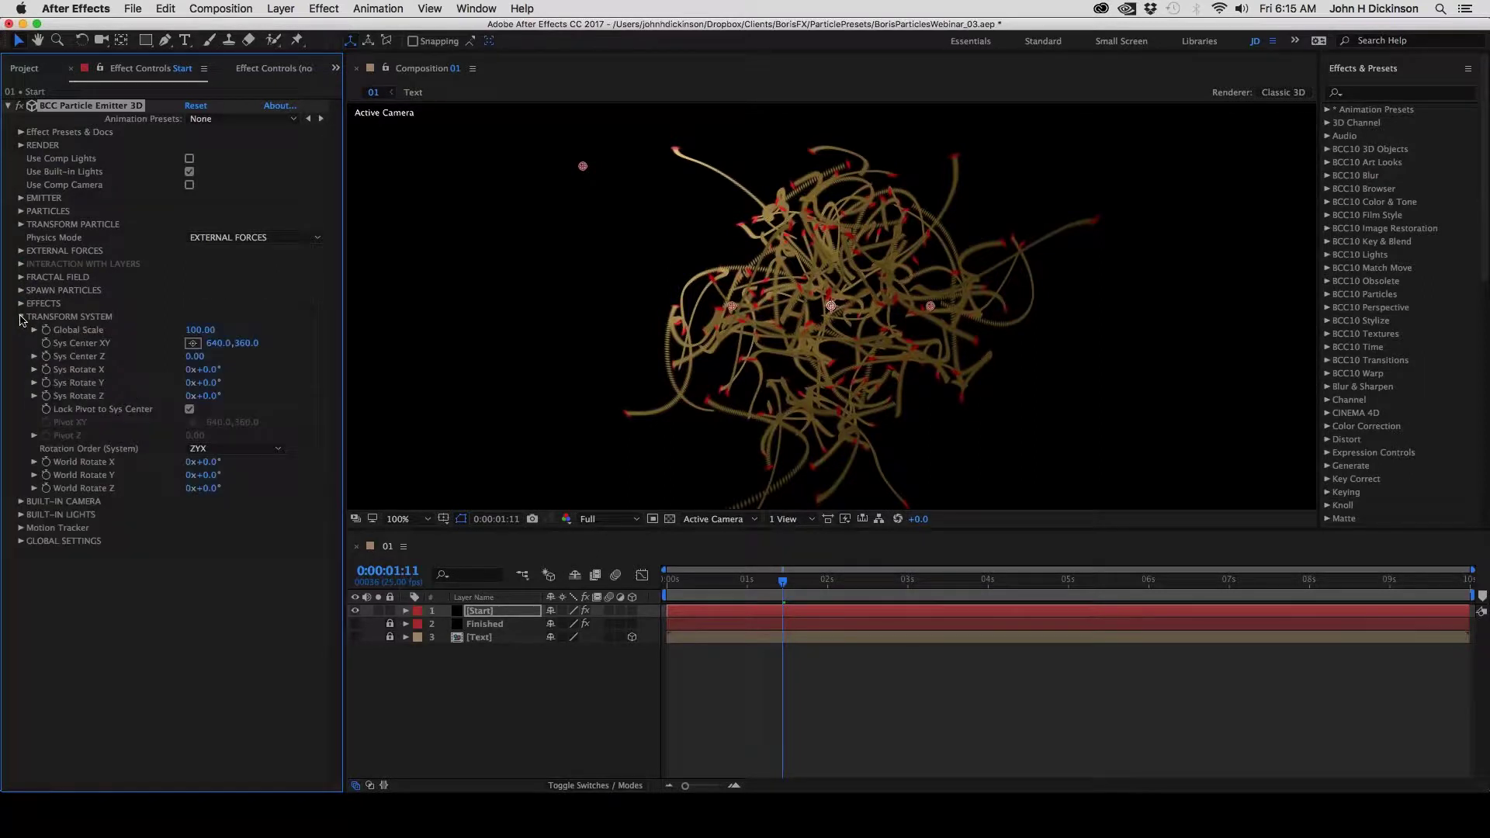
{"action": "left_click", "coordinate": [21, 316]}
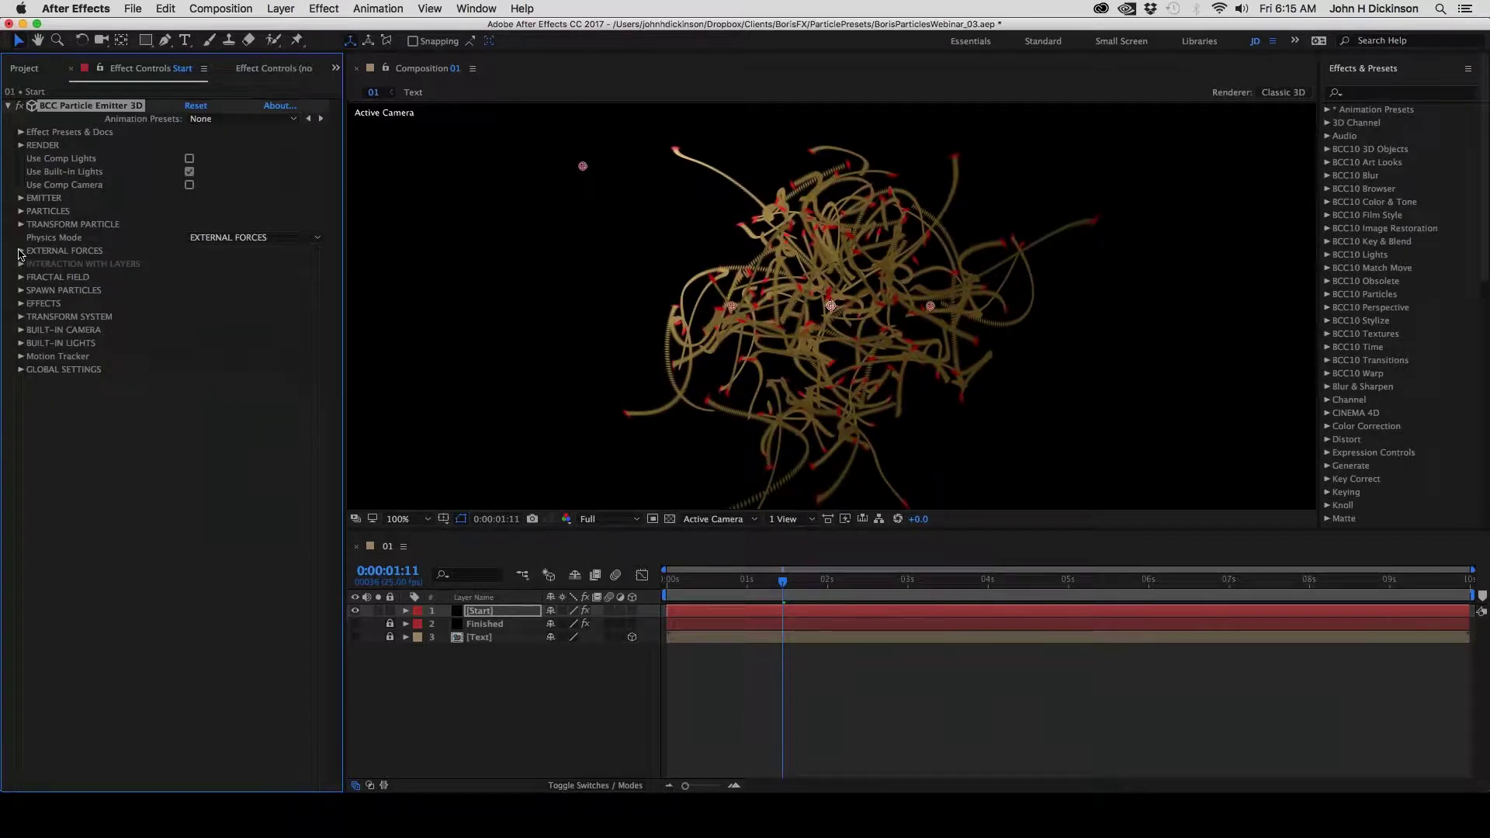
{"action": "left_click", "coordinate": [21, 224]}
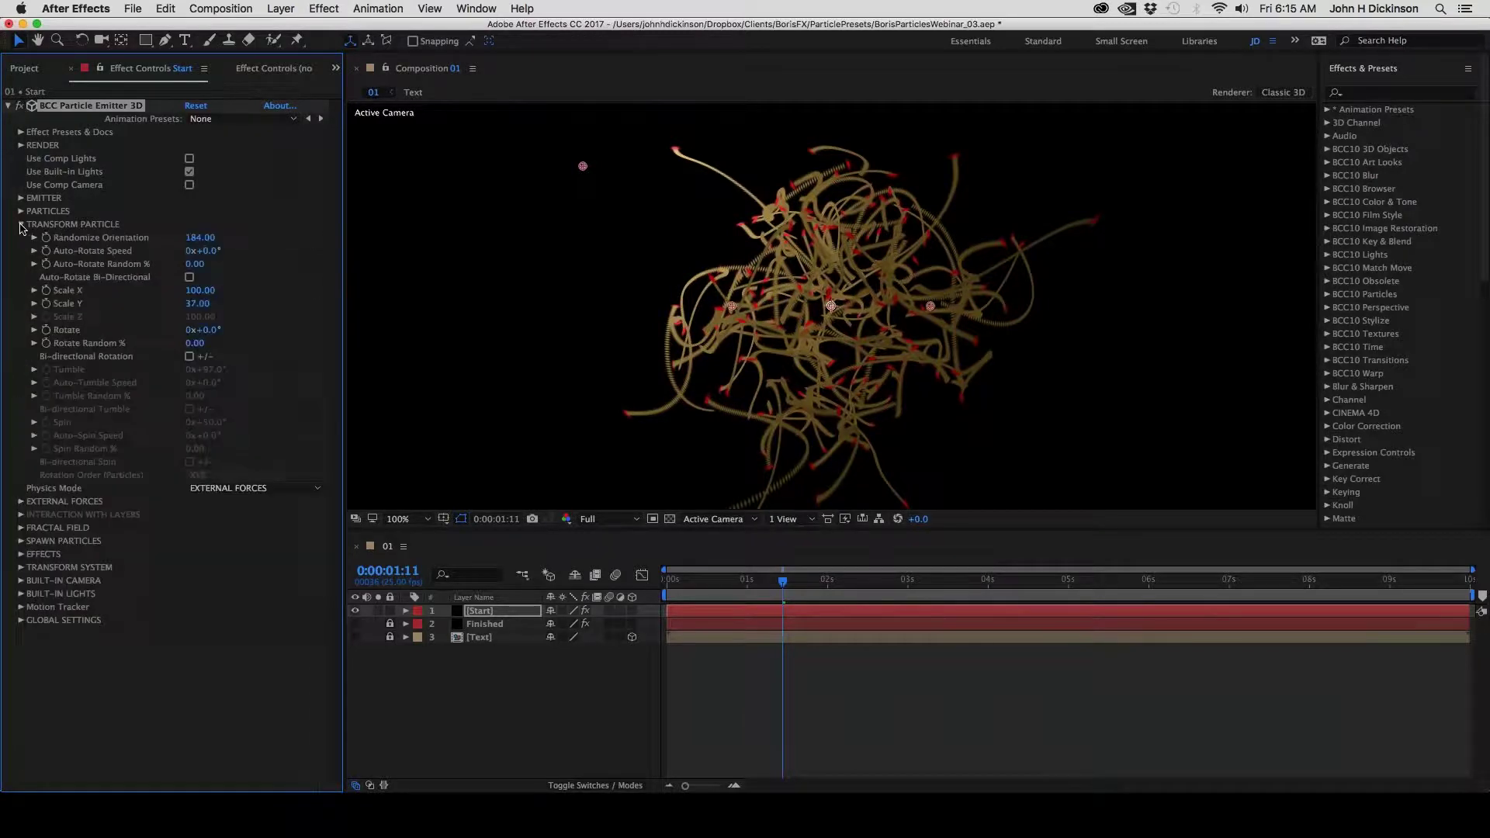
{"action": "left_click", "coordinate": [197, 305]}
{"action": "type", "text": "100"}
{"action": "key", "text": "Return"}
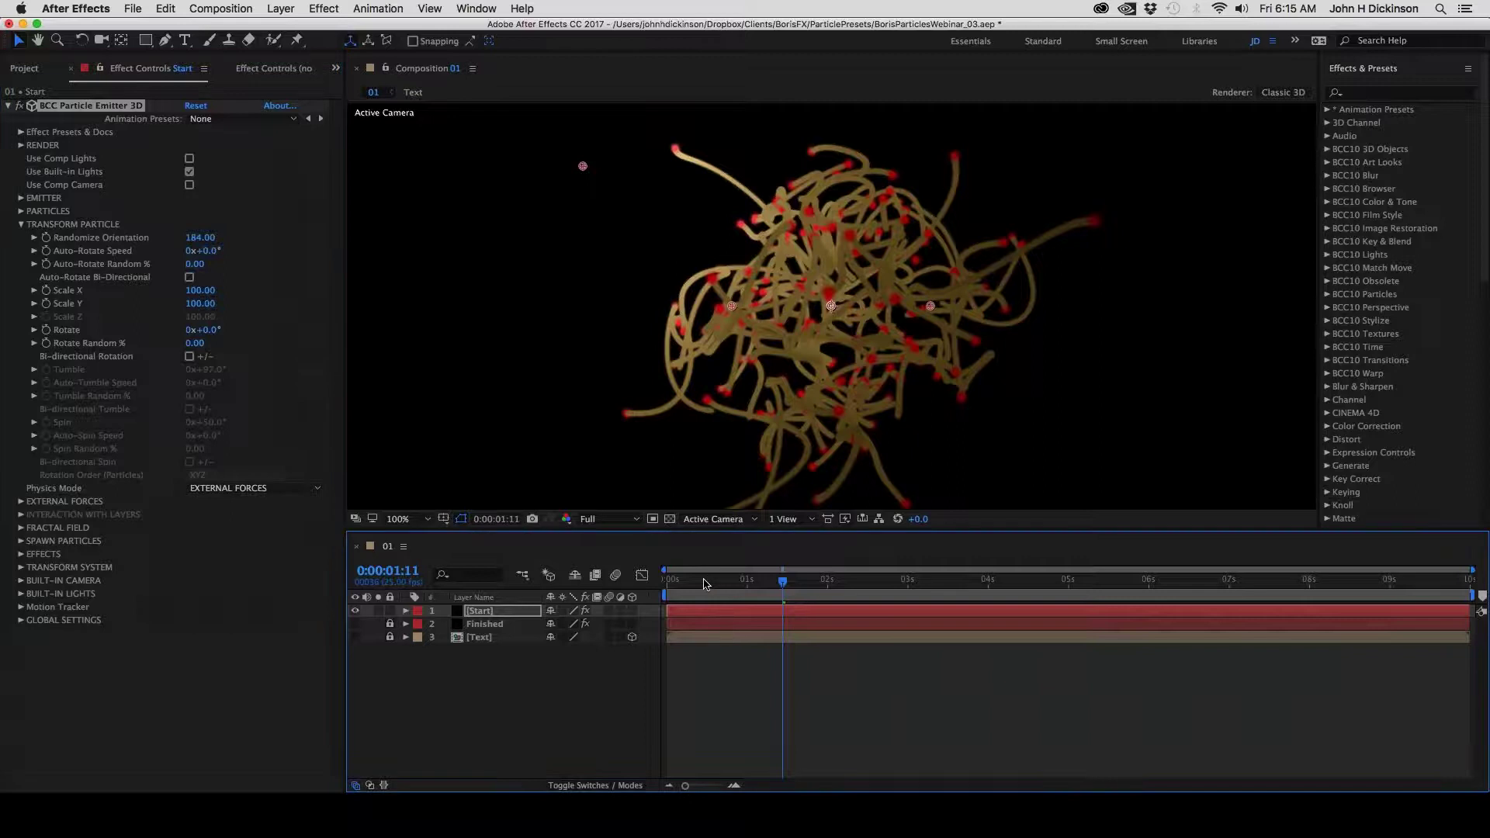
{"action": "left_click_drag", "start_coordinate": [710, 583], "coordinate": [827, 592]}
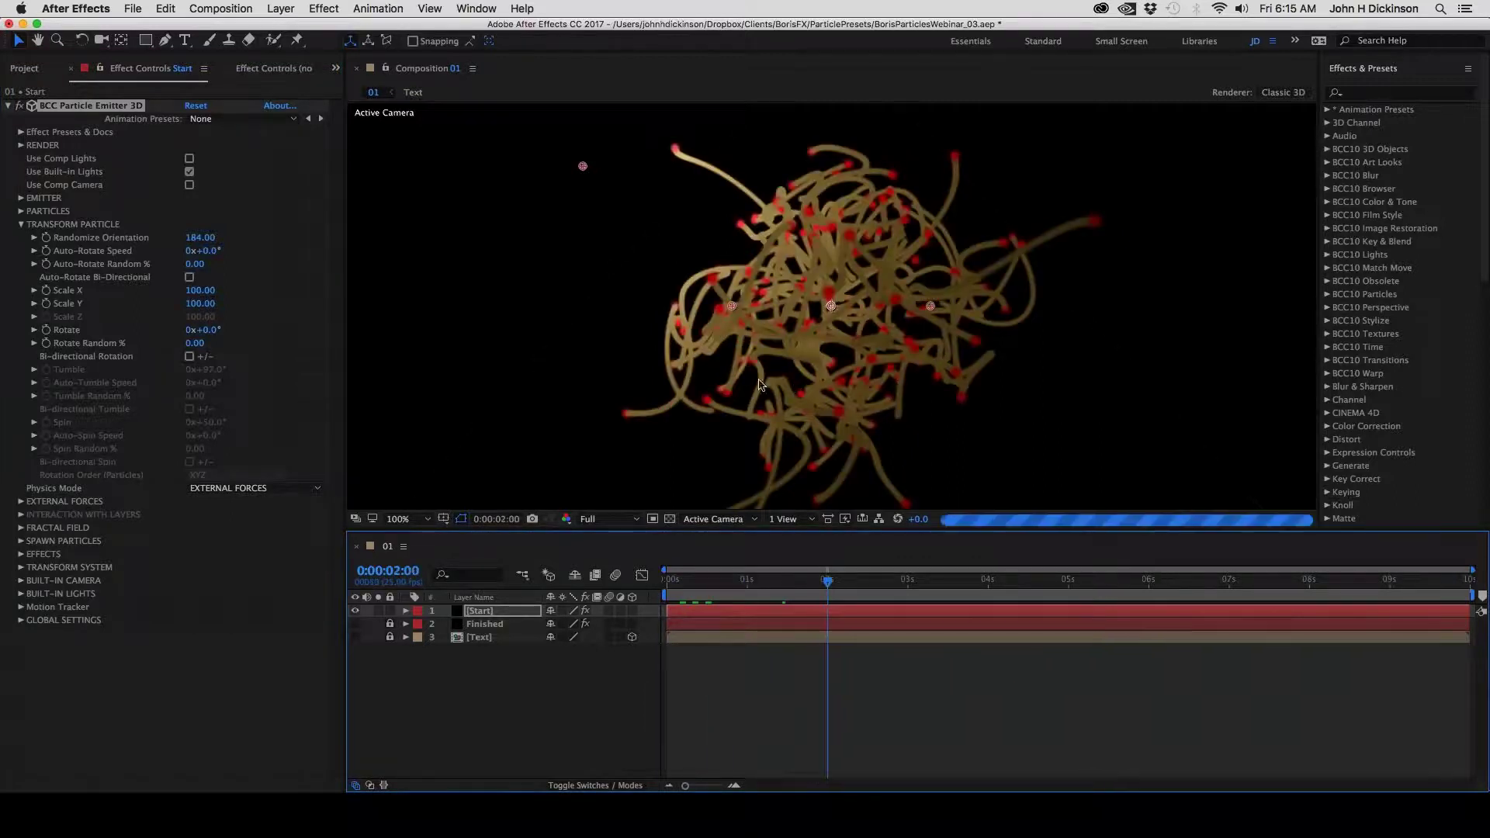
{"action": "left_click", "coordinate": [23, 225]}
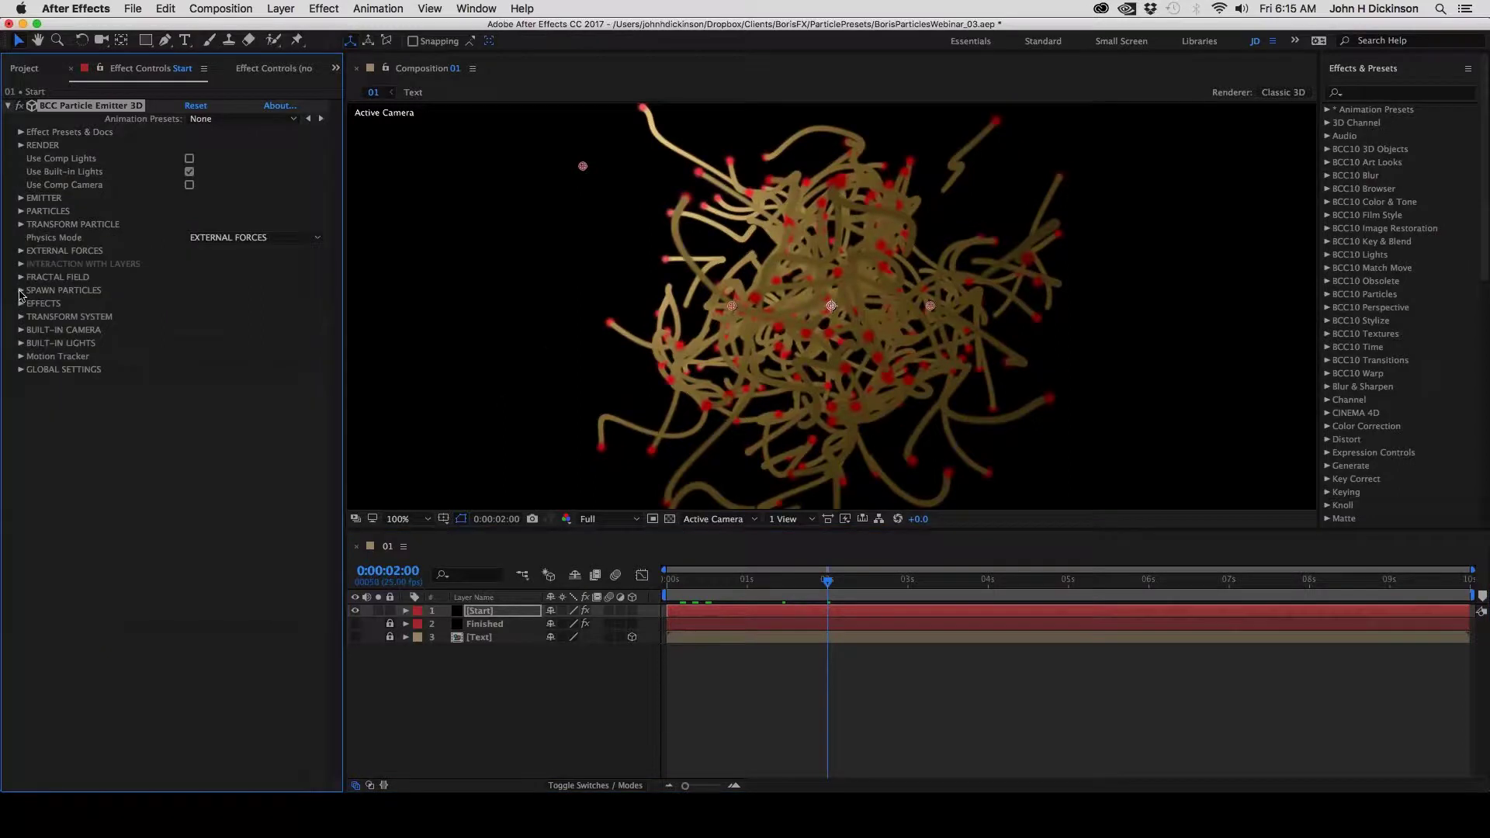
Set the spawned particles' Size to 2 and play the animation from the start
{"action": "left_click", "coordinate": [21, 290]}
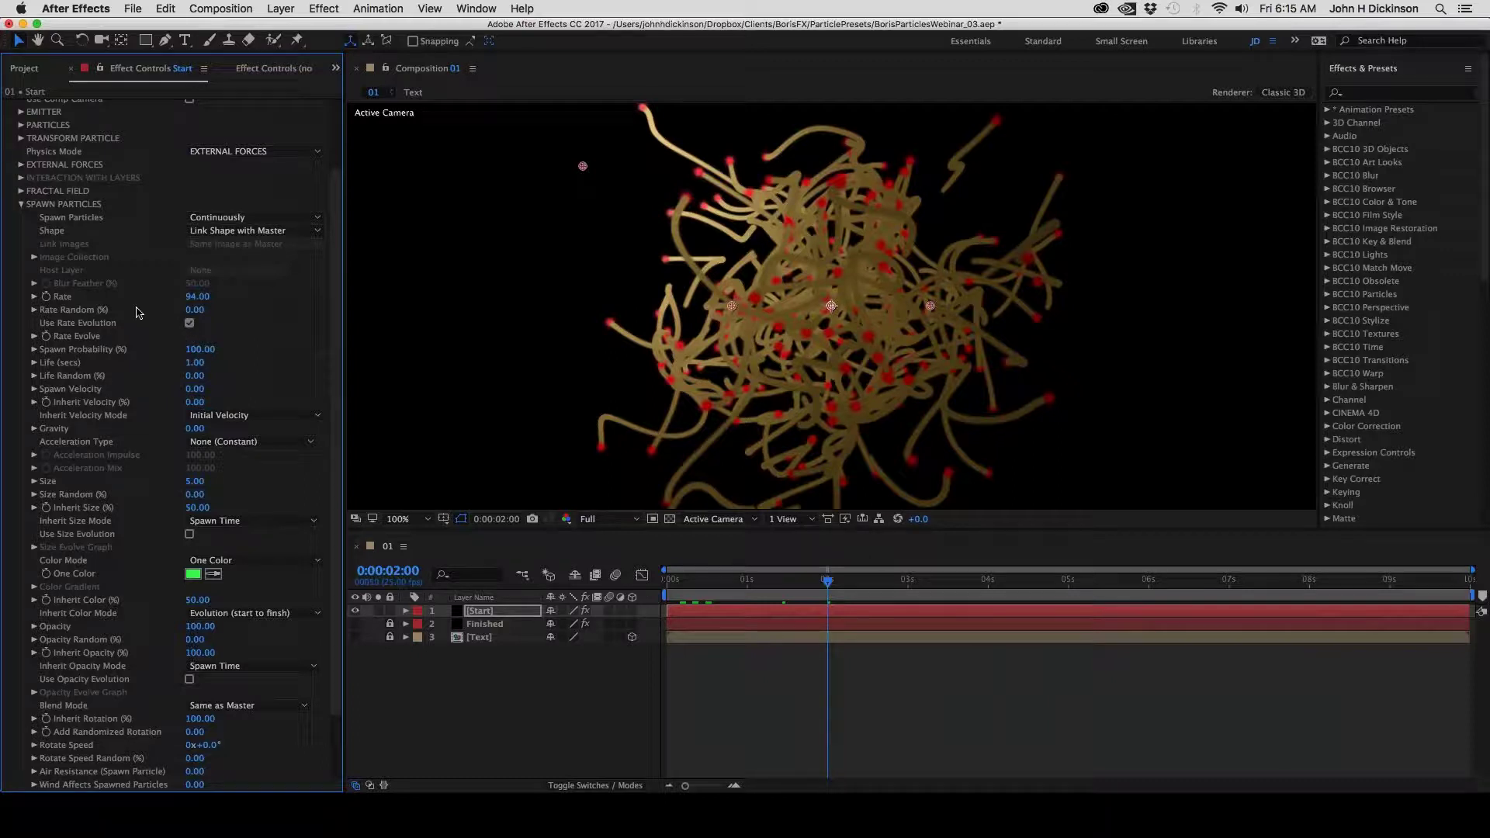
{"action": "left_click_drag", "start_coordinate": [188, 482], "coordinate": [196, 487]}
{"action": "left_click", "coordinate": [194, 481]}
{"action": "type", "text": "2"}
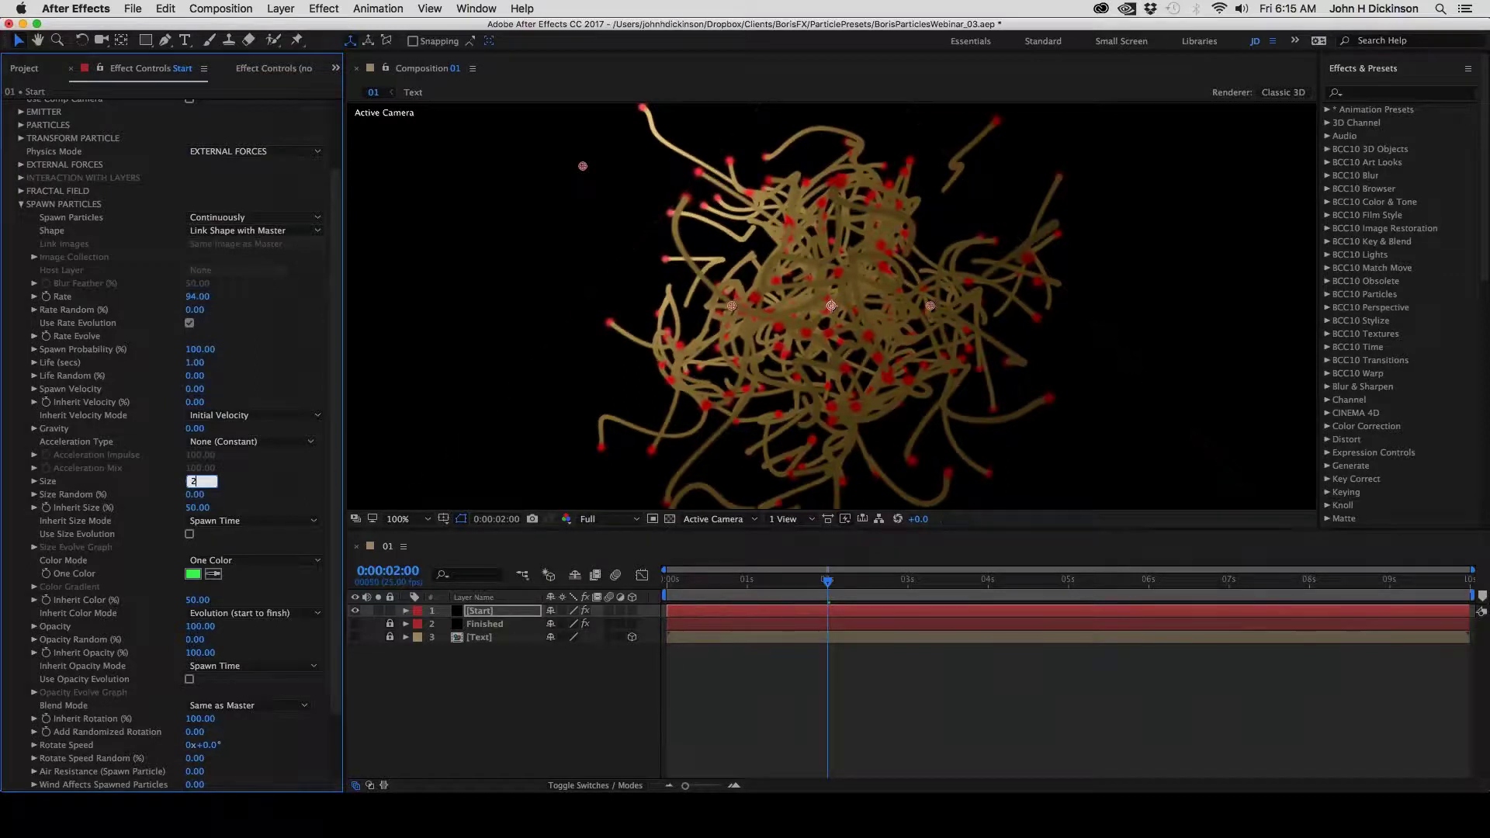
{"action": "key", "text": "Return"}
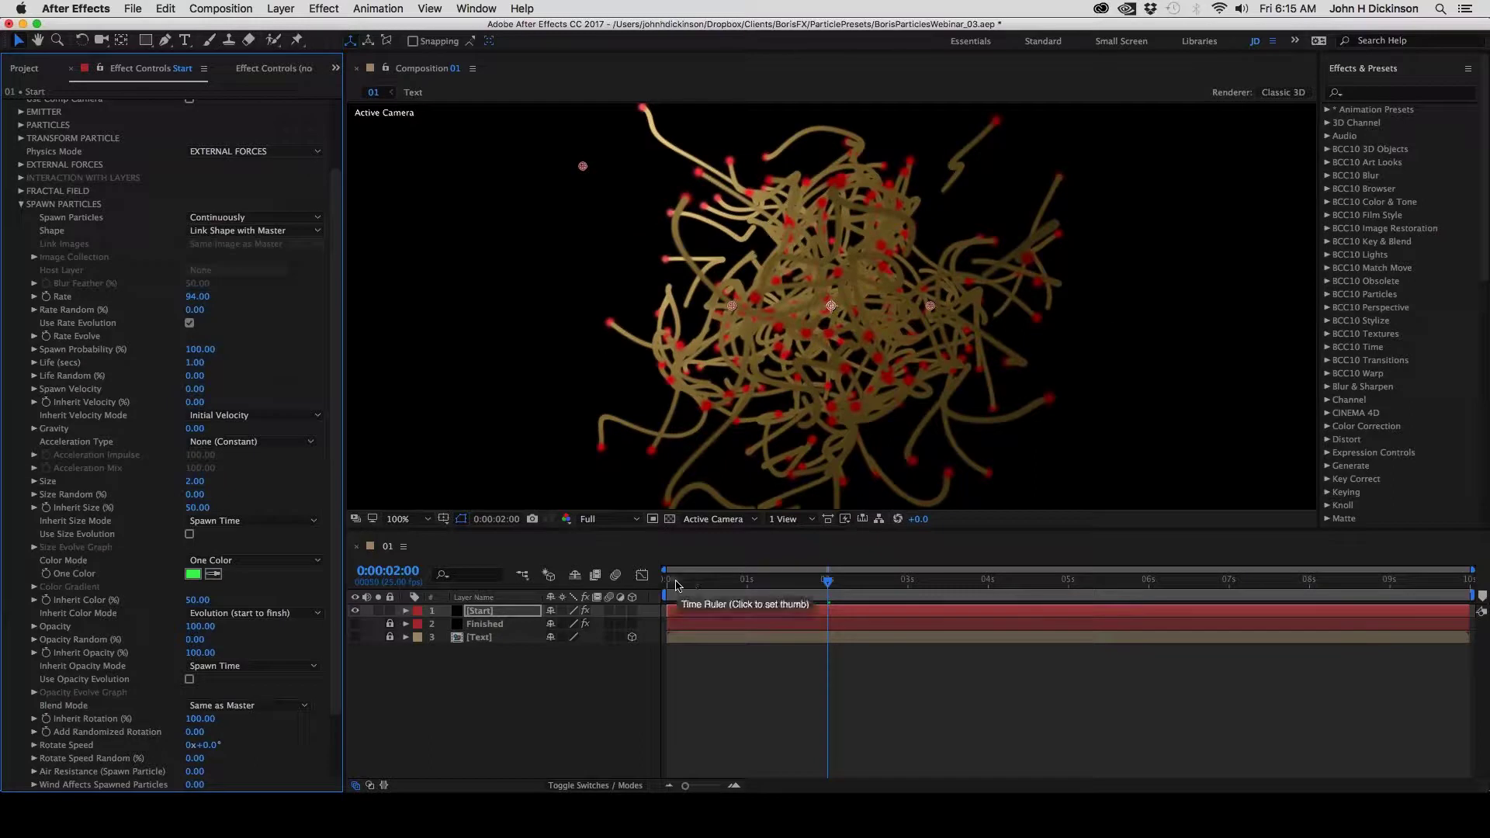
{"action": "key", "text": "Home"}
{"action": "key", "text": "space"}
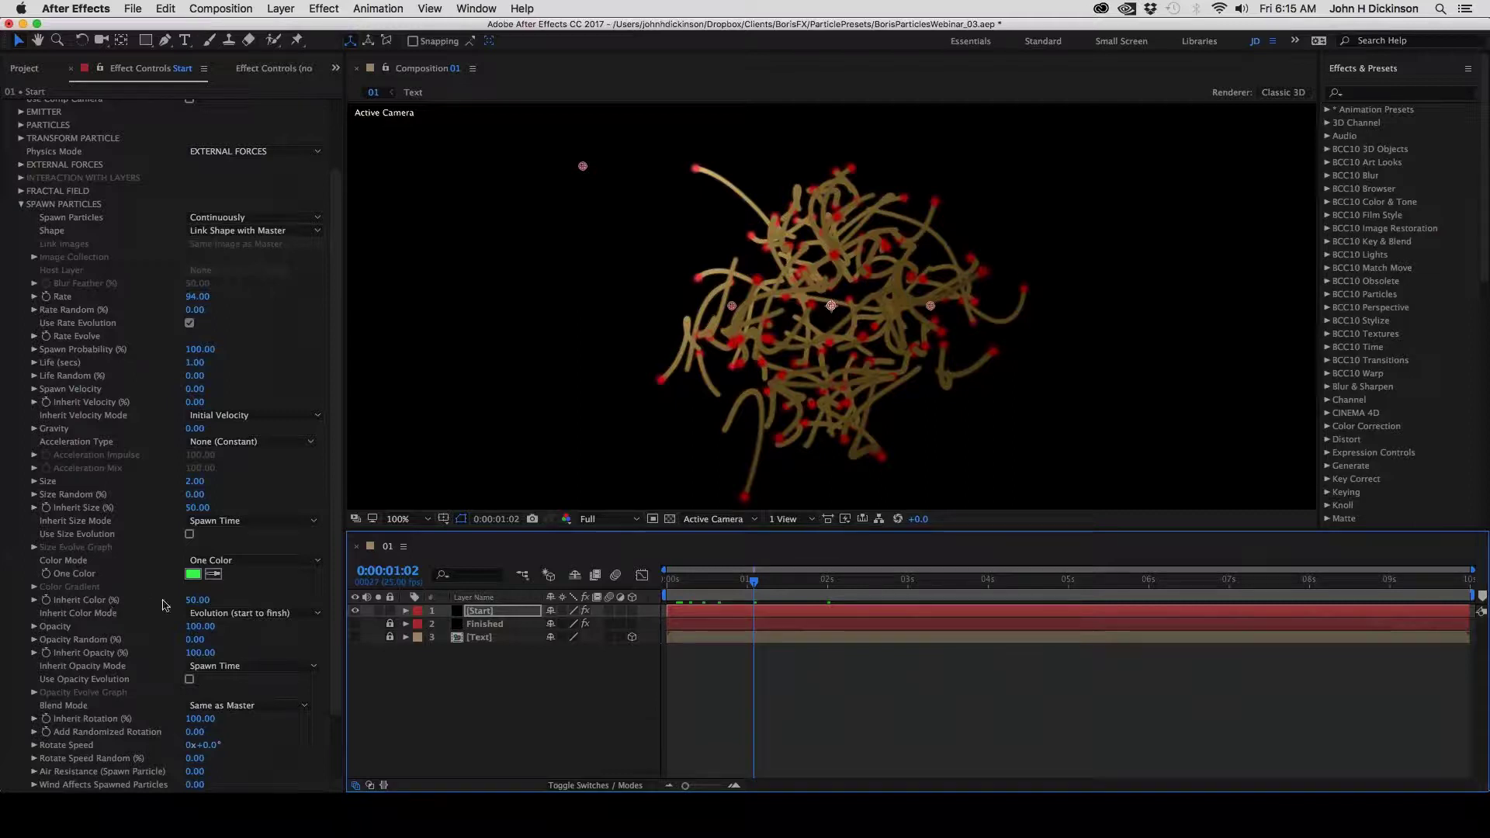
Set the spawned particles' Inherit Color to 100% and collapse the Spawn Particles group
{"action": "left_click", "coordinate": [194, 601]}
{"action": "type", "text": "1"}
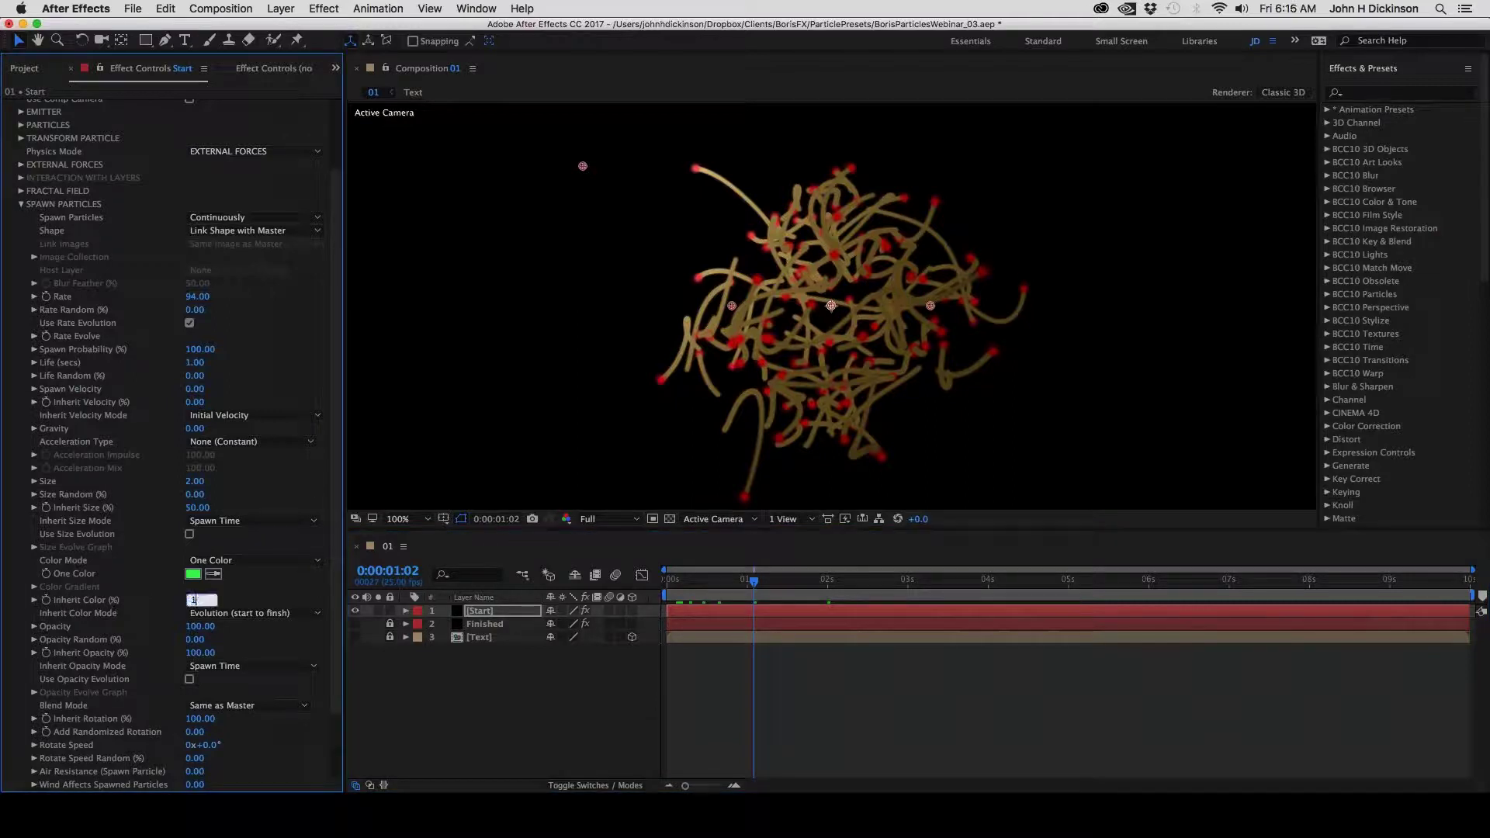
{"action": "type", "text": "00"}
{"action": "key", "text": "Return"}
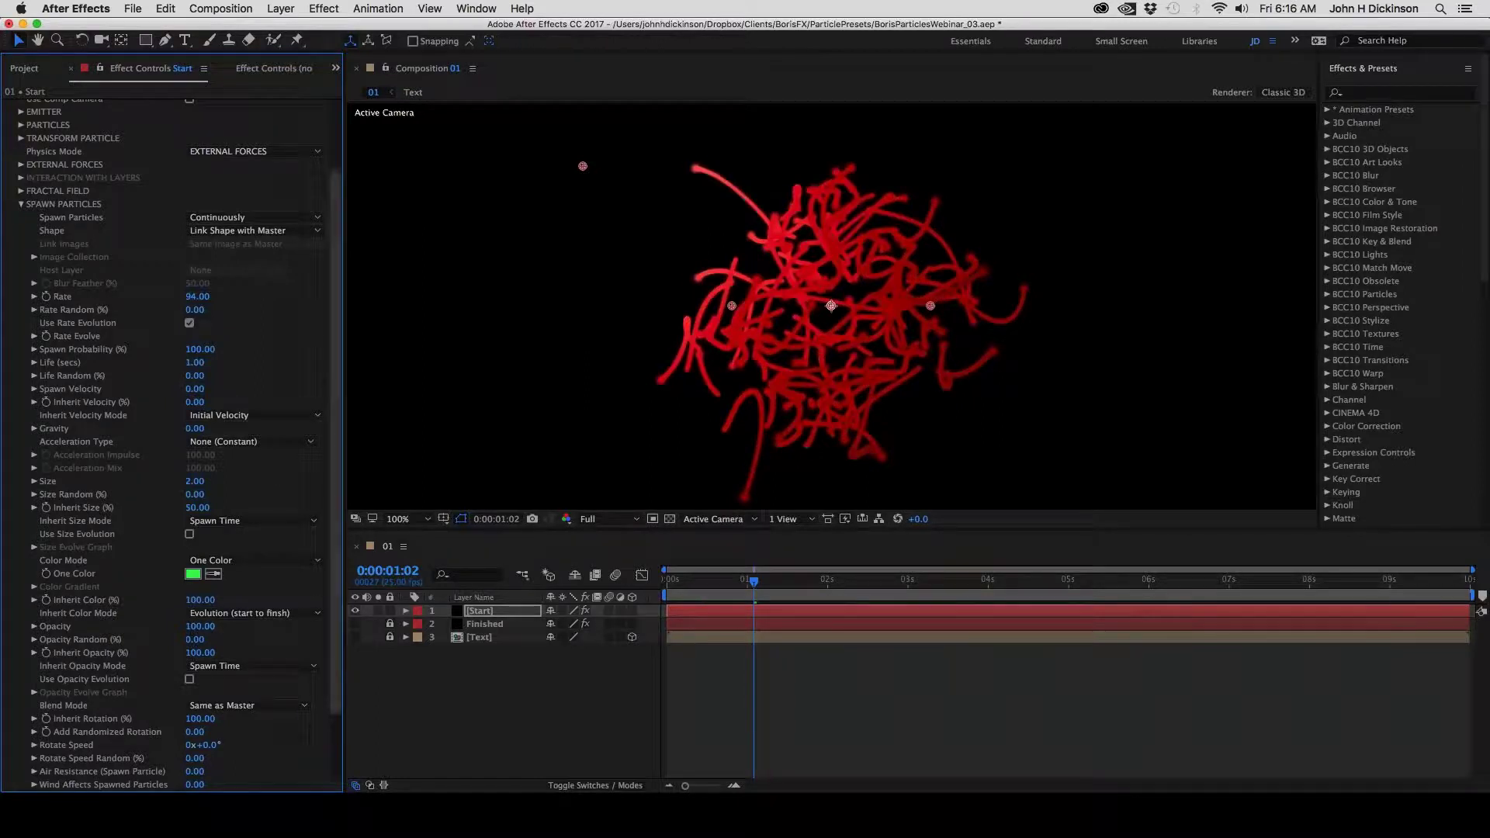
{"action": "scroll", "coordinate": [339, 464], "scroll_direction": "down", "scroll_amount": 1}
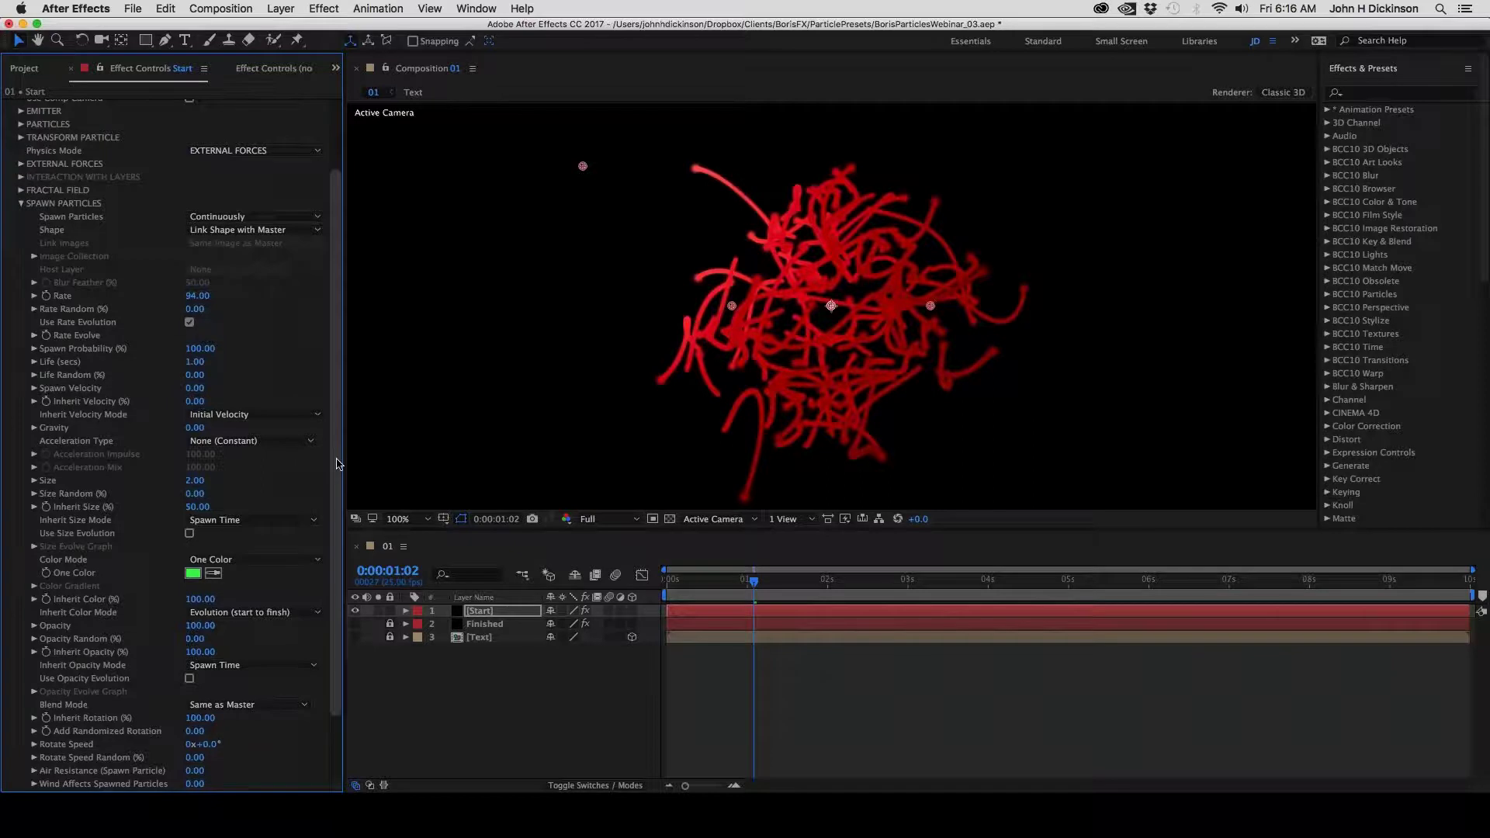
{"action": "scroll", "coordinate": [338, 496], "scroll_direction": "down", "scroll_amount": 2}
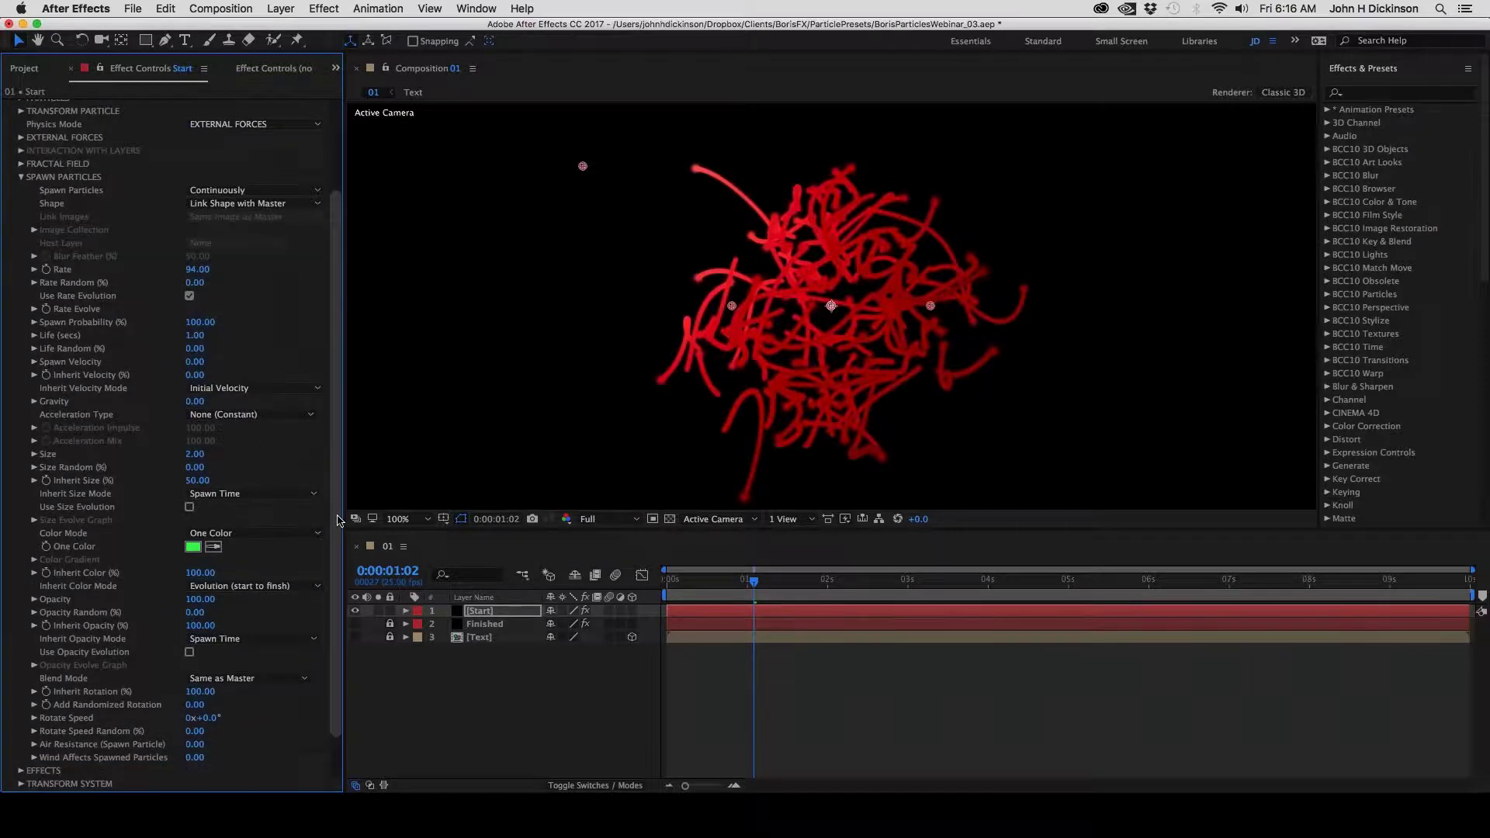
{"action": "scroll", "coordinate": [338, 521], "scroll_direction": "down", "scroll_amount": 3}
{"action": "scroll", "coordinate": [26, 294], "scroll_direction": "up", "scroll_amount": 10}
{"action": "left_click", "coordinate": [22, 291]}
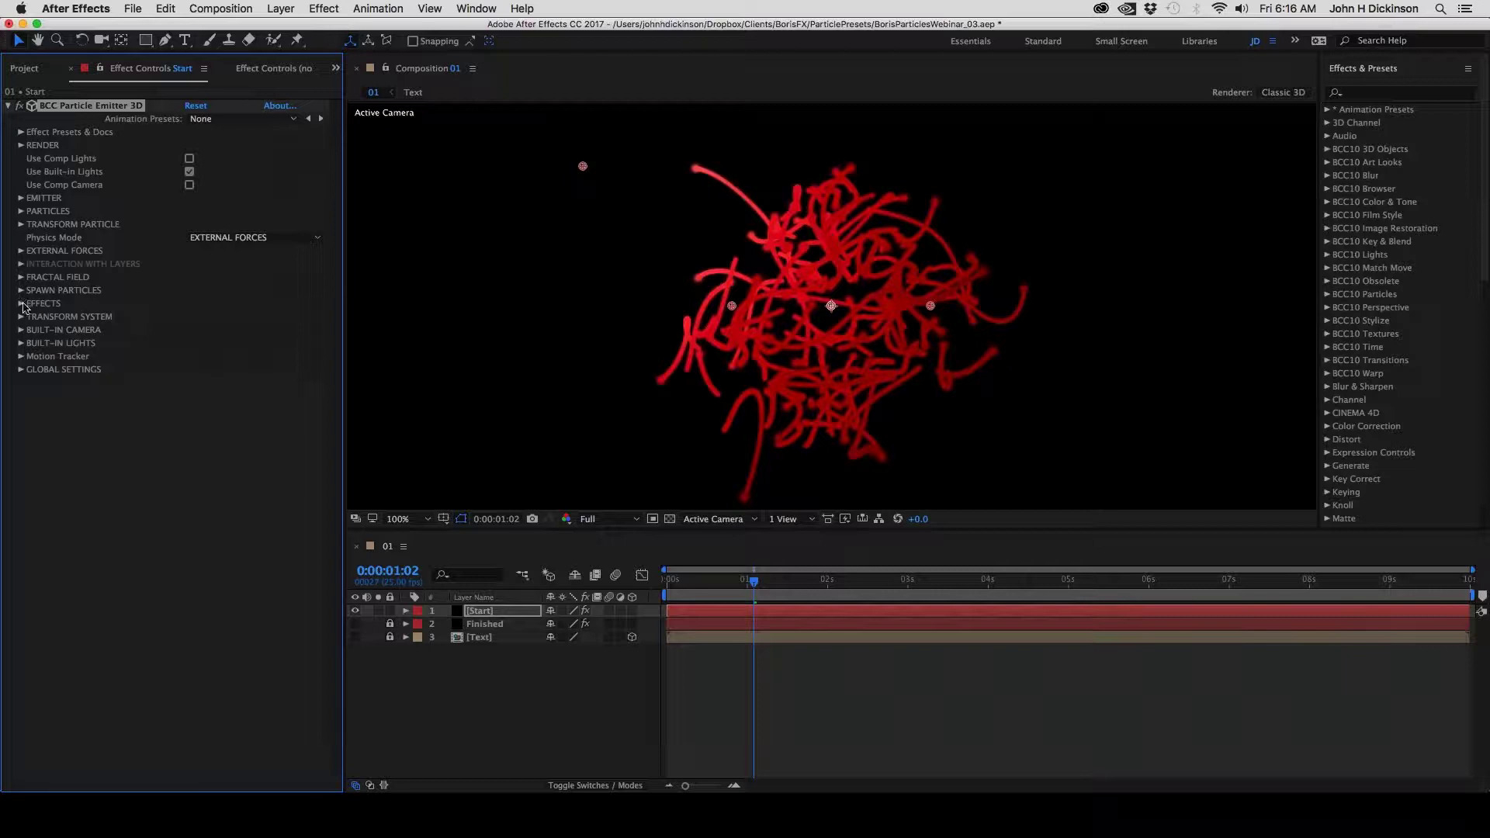
Try Mirror Mode Left in the Effects group, preview it along the timeline up to 0:00:02:00, and return Mirror Mode to Unused
{"action": "left_click", "coordinate": [21, 304]}
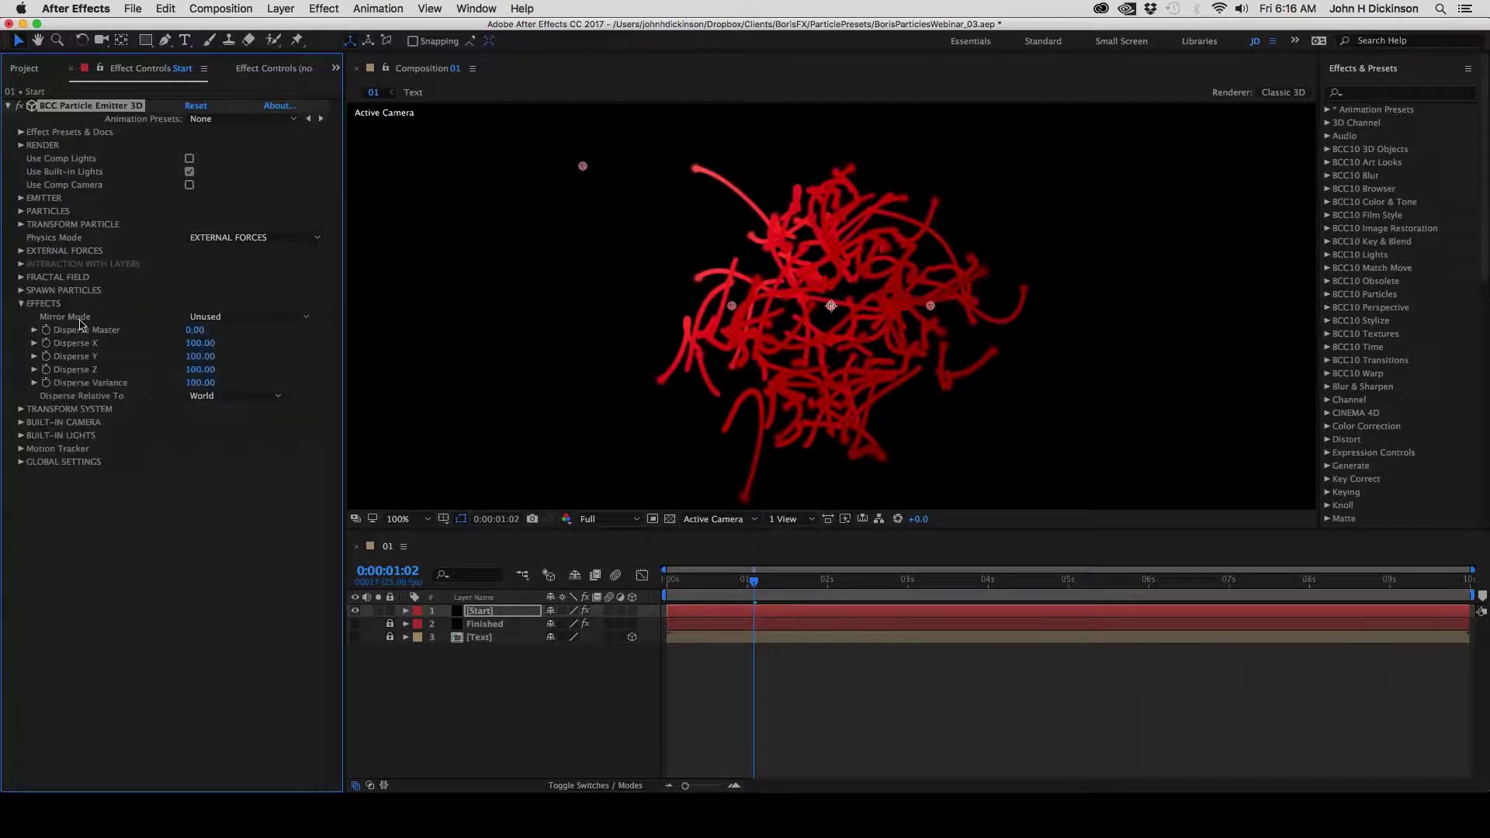
{"action": "left_click", "coordinate": [232, 316]}
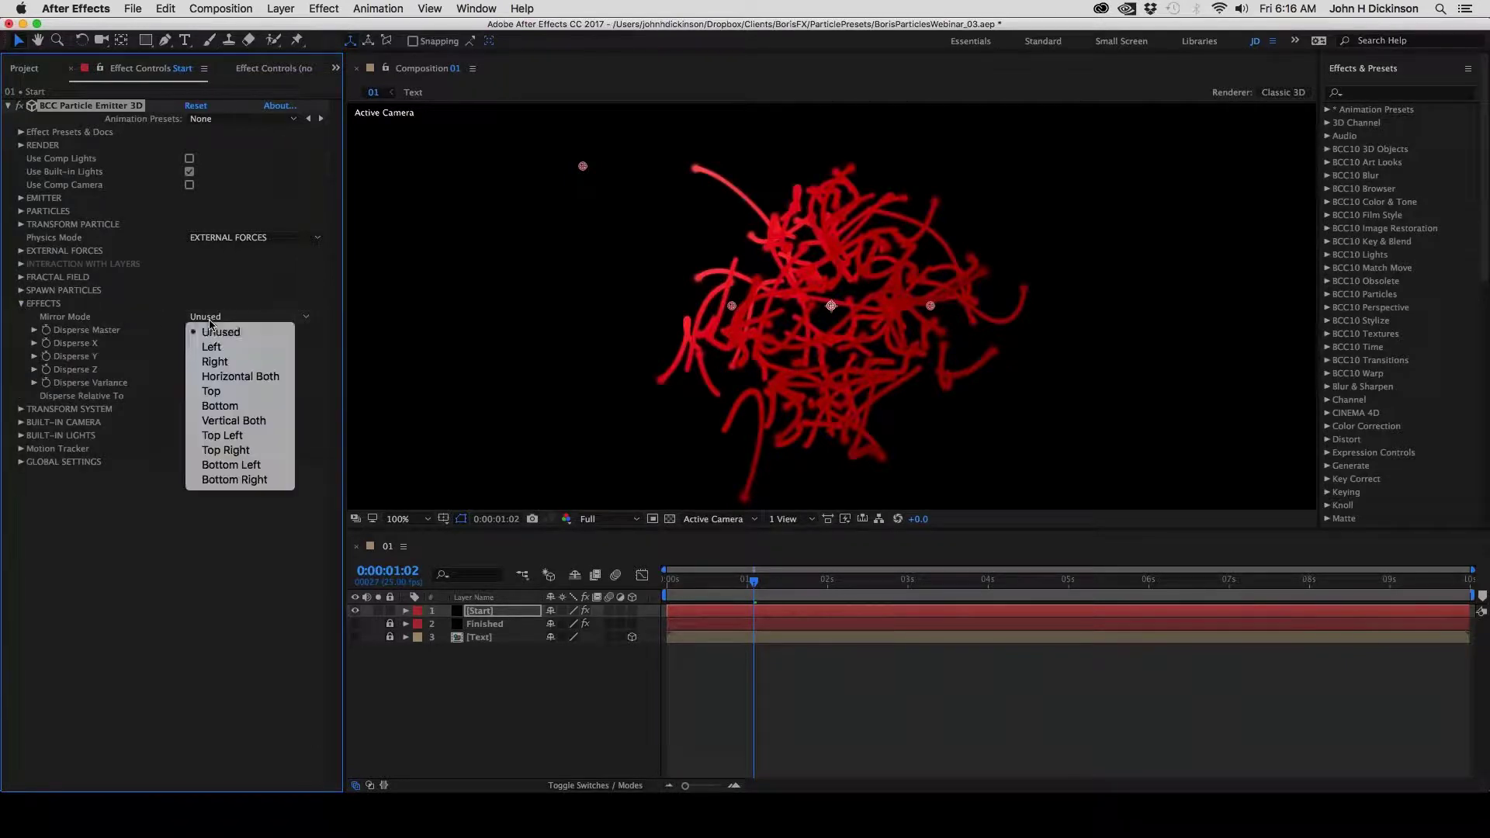
{"action": "left_click", "coordinate": [235, 350]}
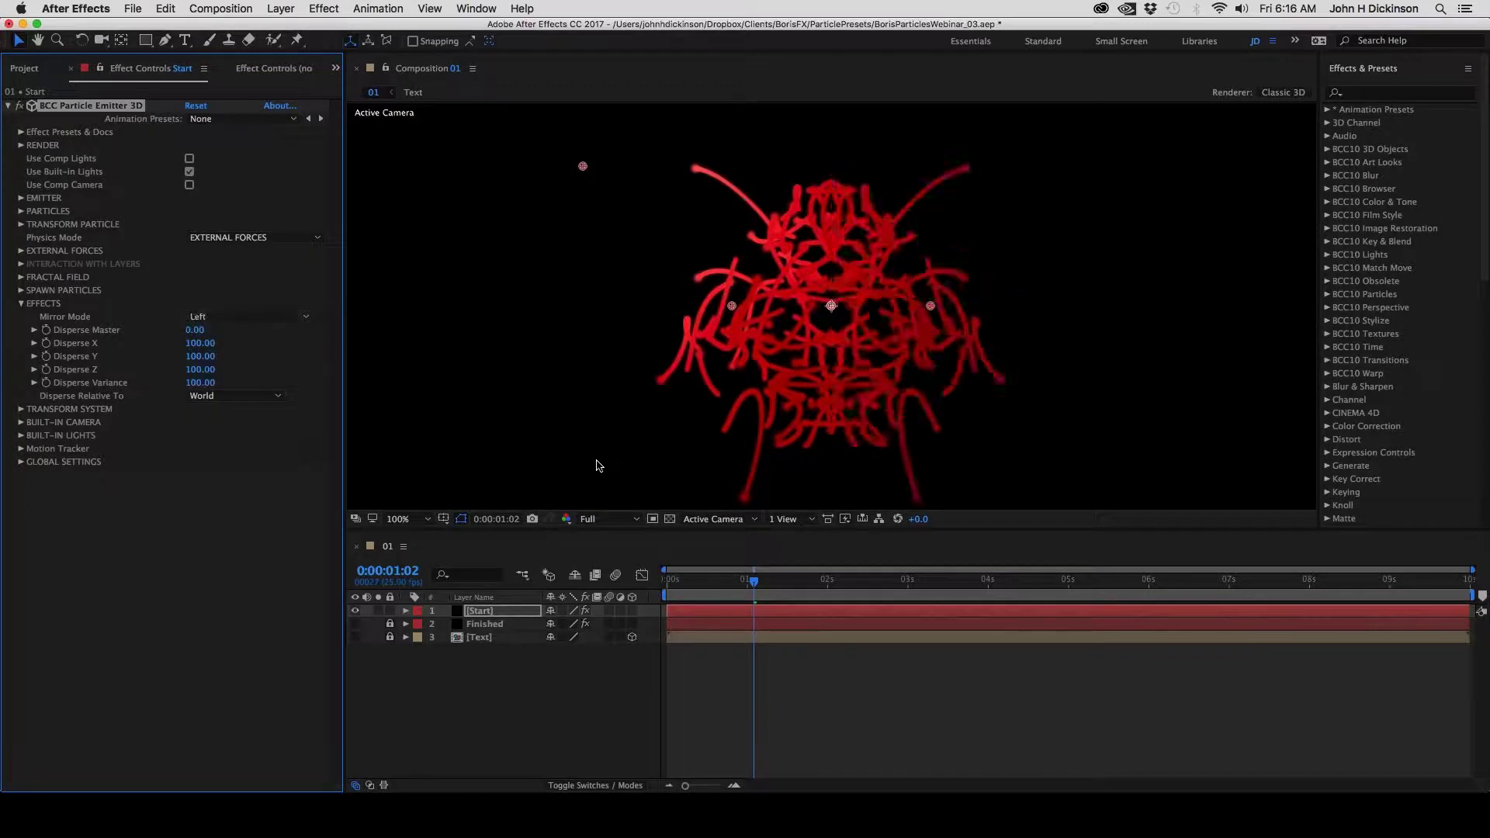
{"action": "left_click_drag", "start_coordinate": [818, 580], "coordinate": [704, 583]}
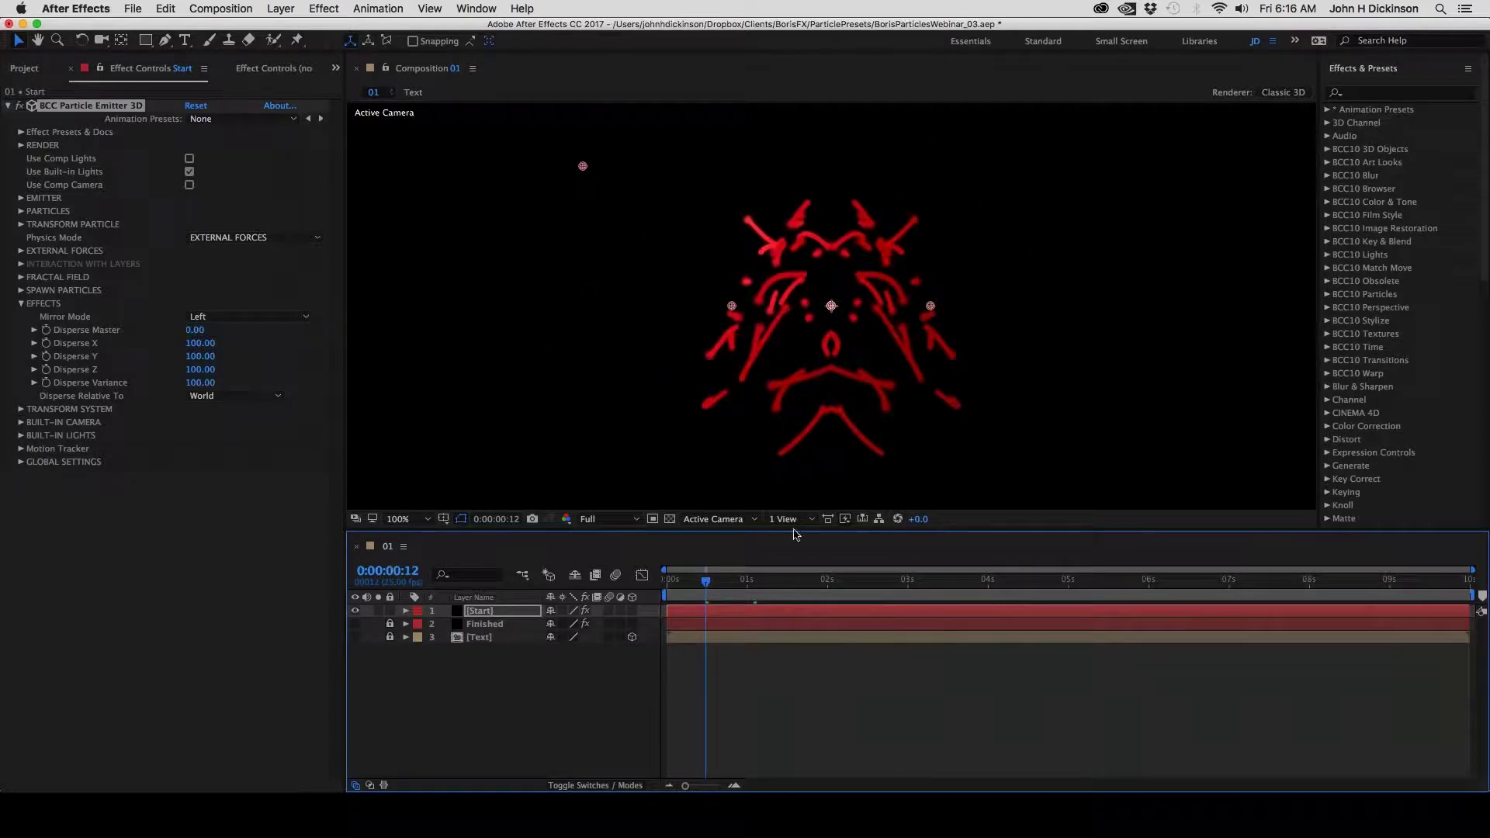
{"action": "left_click", "coordinate": [880, 581]}
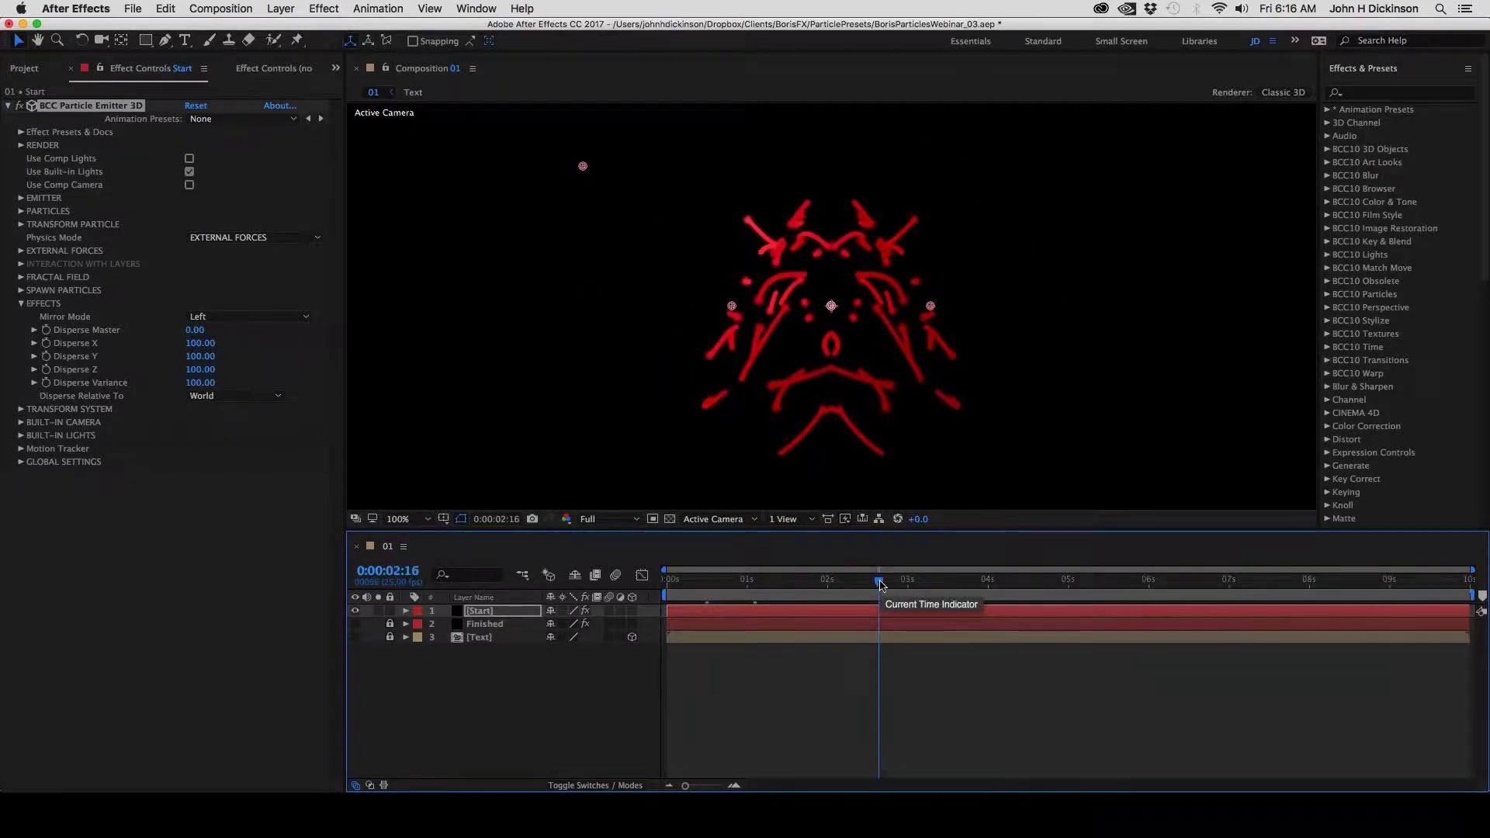
{"action": "left_click_drag", "start_coordinate": [880, 582], "coordinate": [828, 582]}
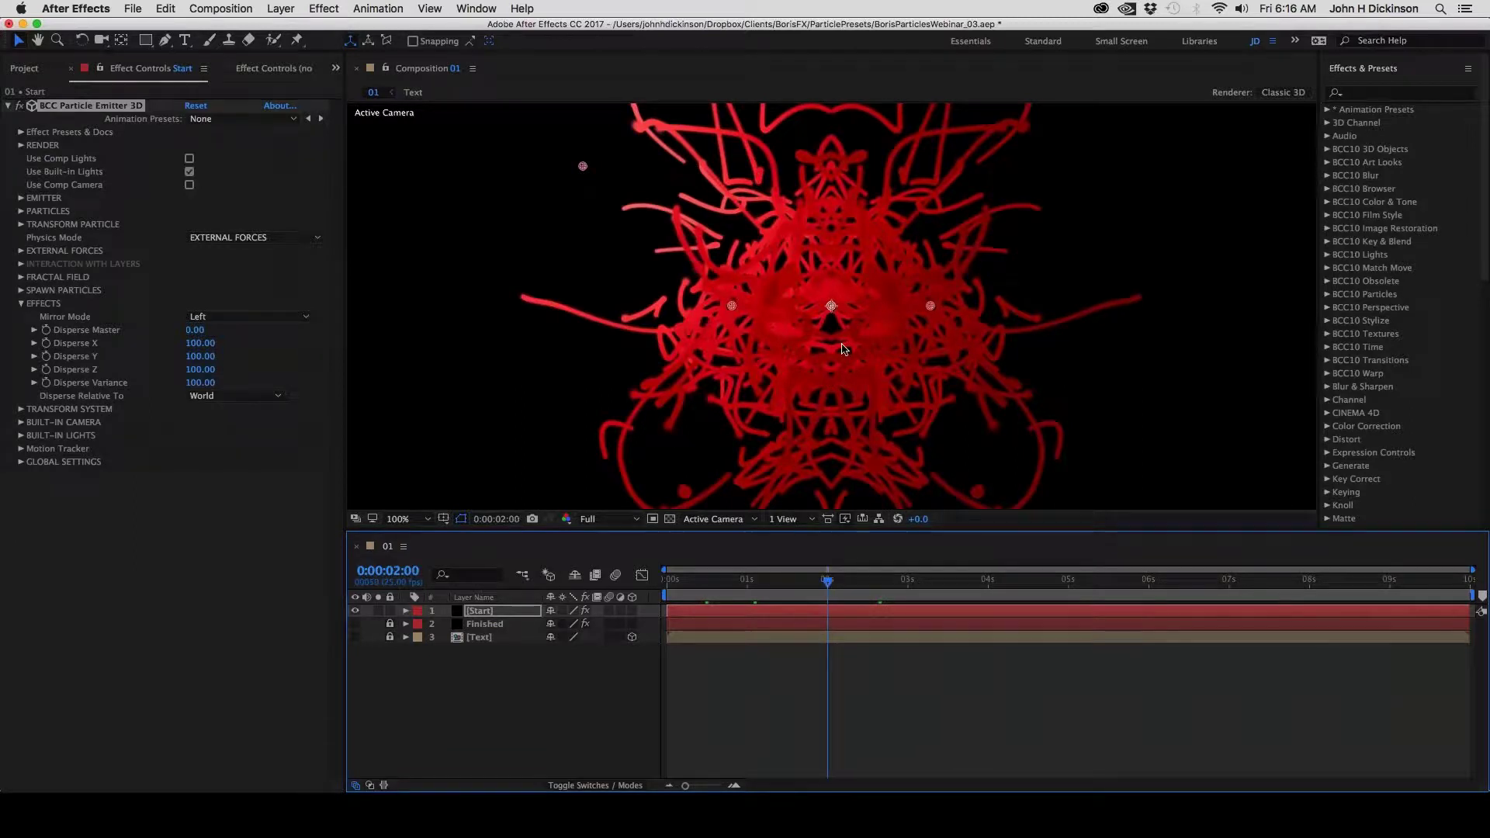
{"action": "key", "text": "comma"}
{"action": "key", "text": "comma"}
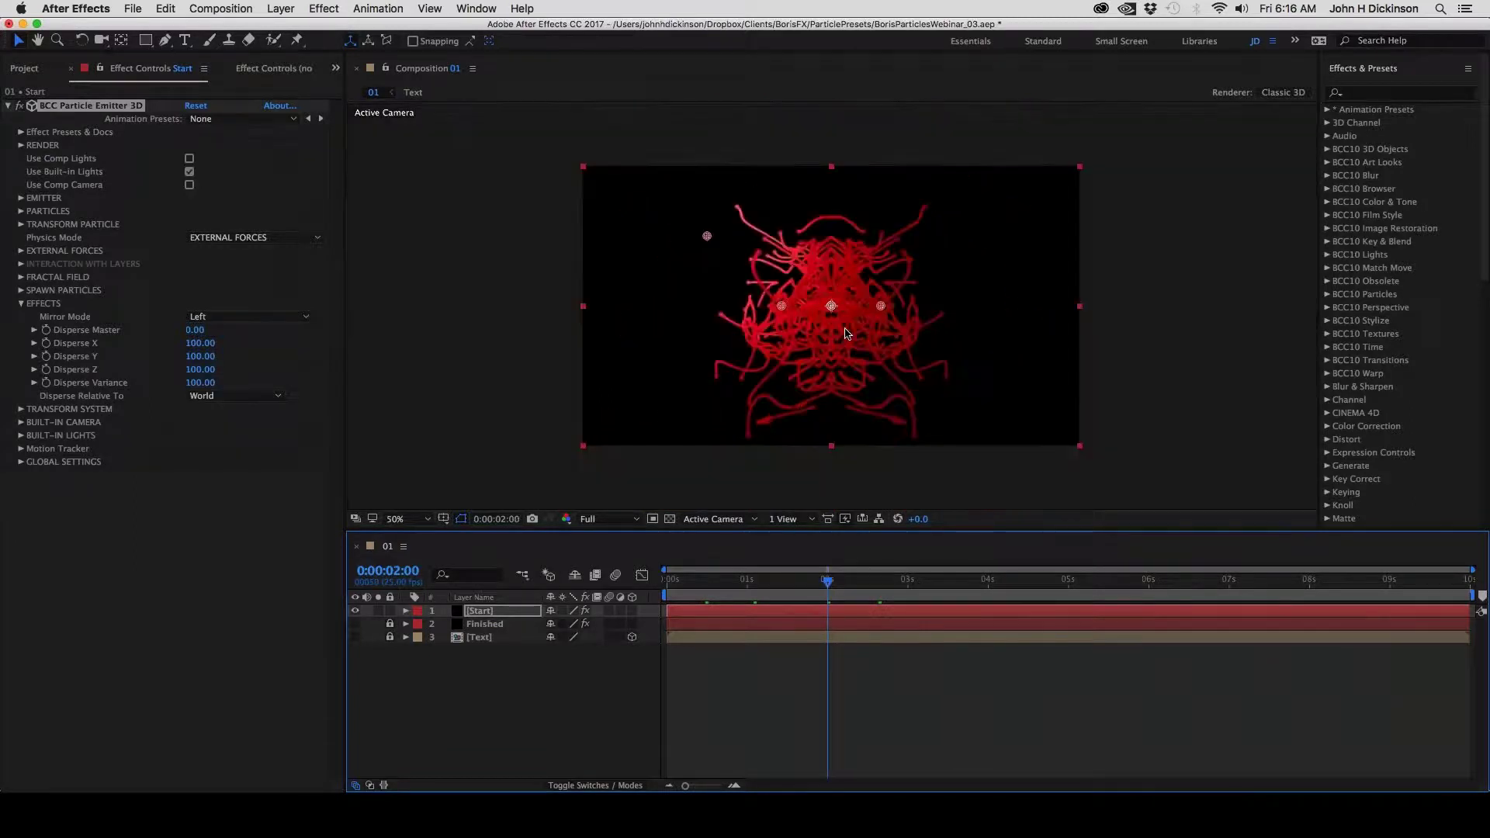
{"action": "key", "text": "period"}
{"action": "key", "text": "period"}
{"action": "left_click", "coordinate": [222, 318]}
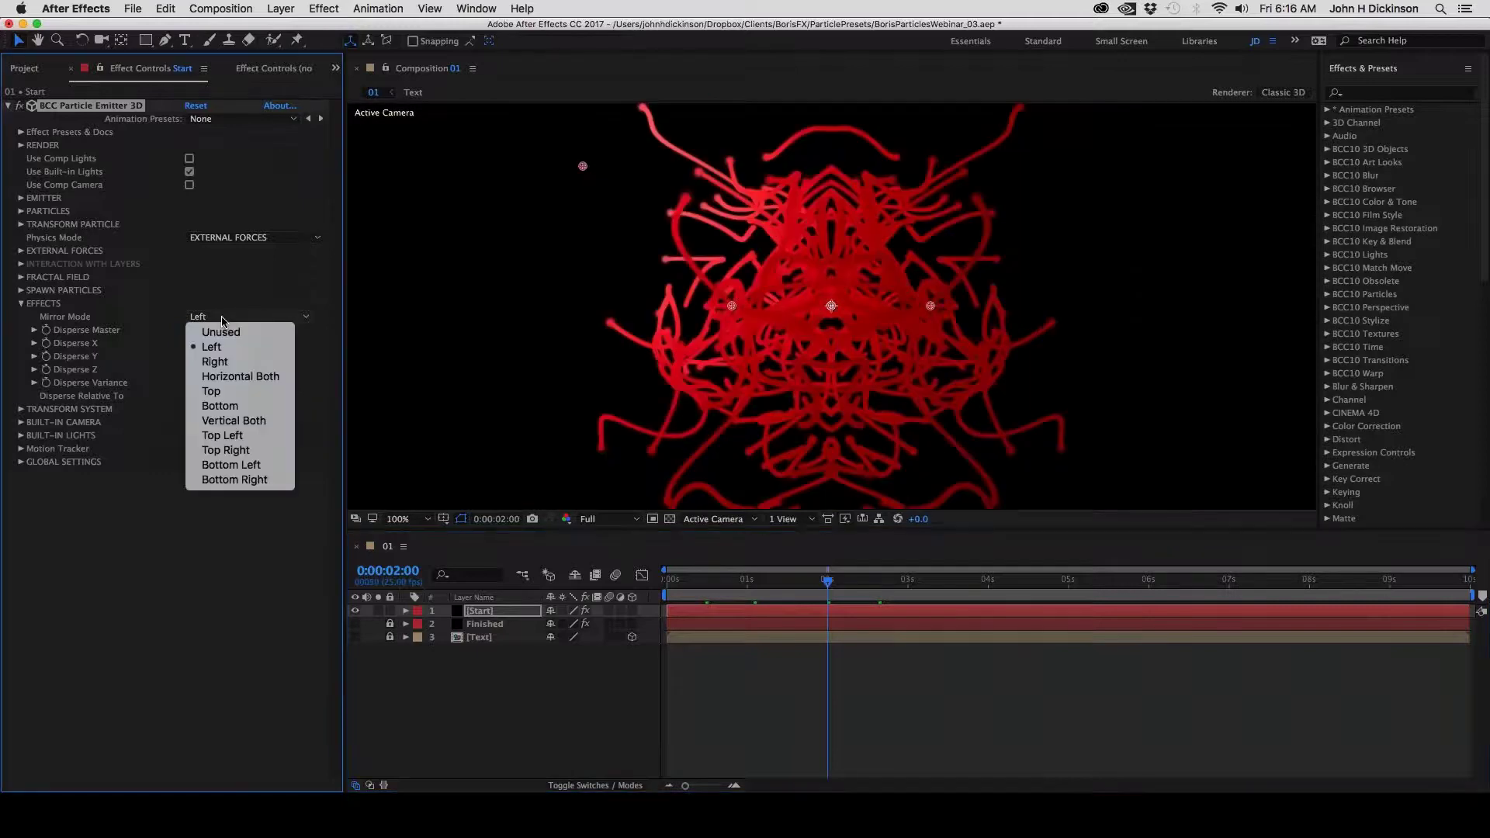
{"action": "left_click", "coordinate": [221, 331]}
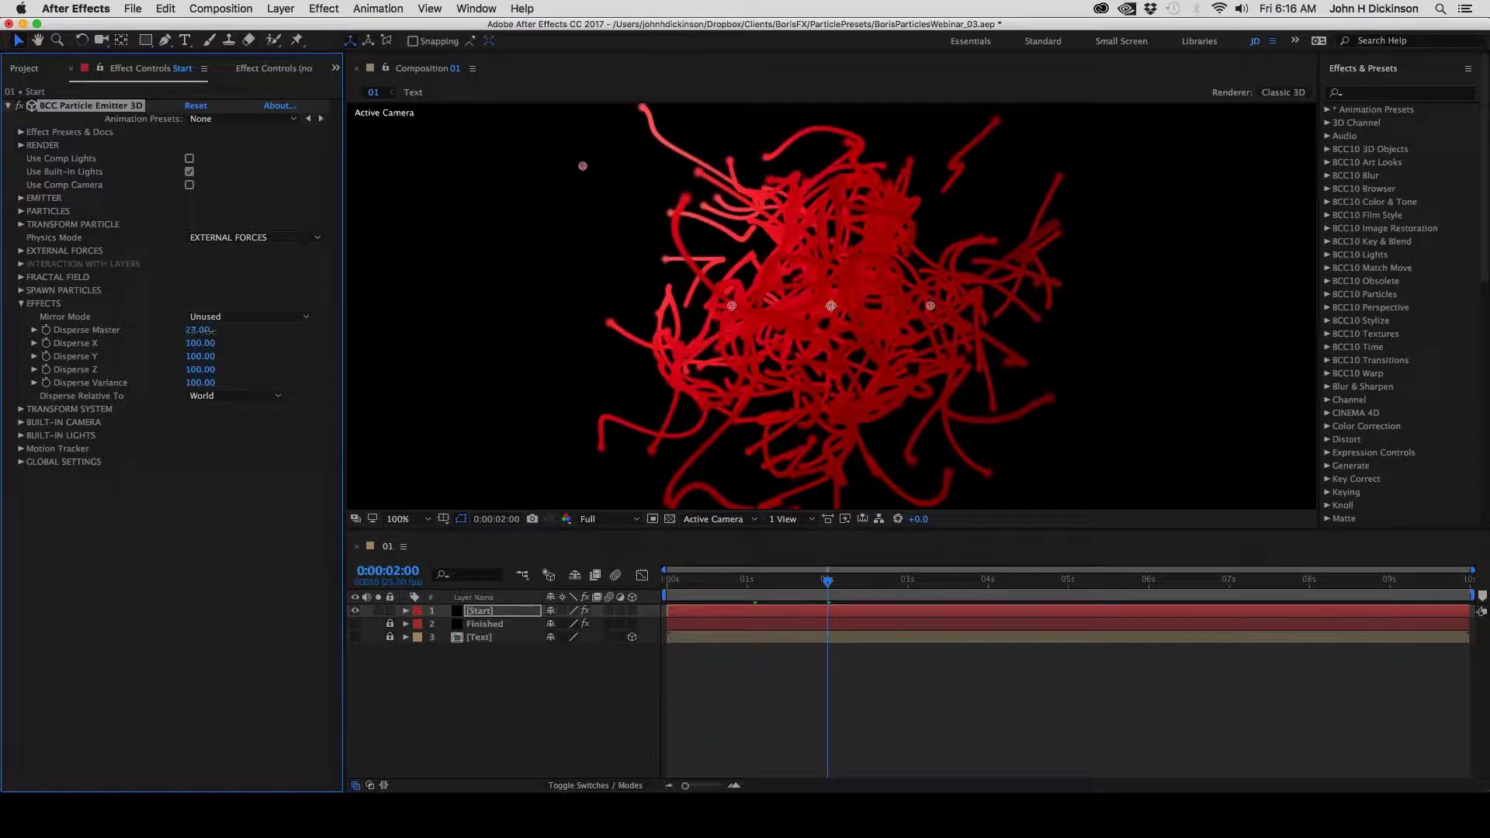
Try Disperse Master at 41, return it to 0 and collapse the Effects group
{"action": "left_click_drag", "start_coordinate": [209, 330], "coordinate": [203, 330]}
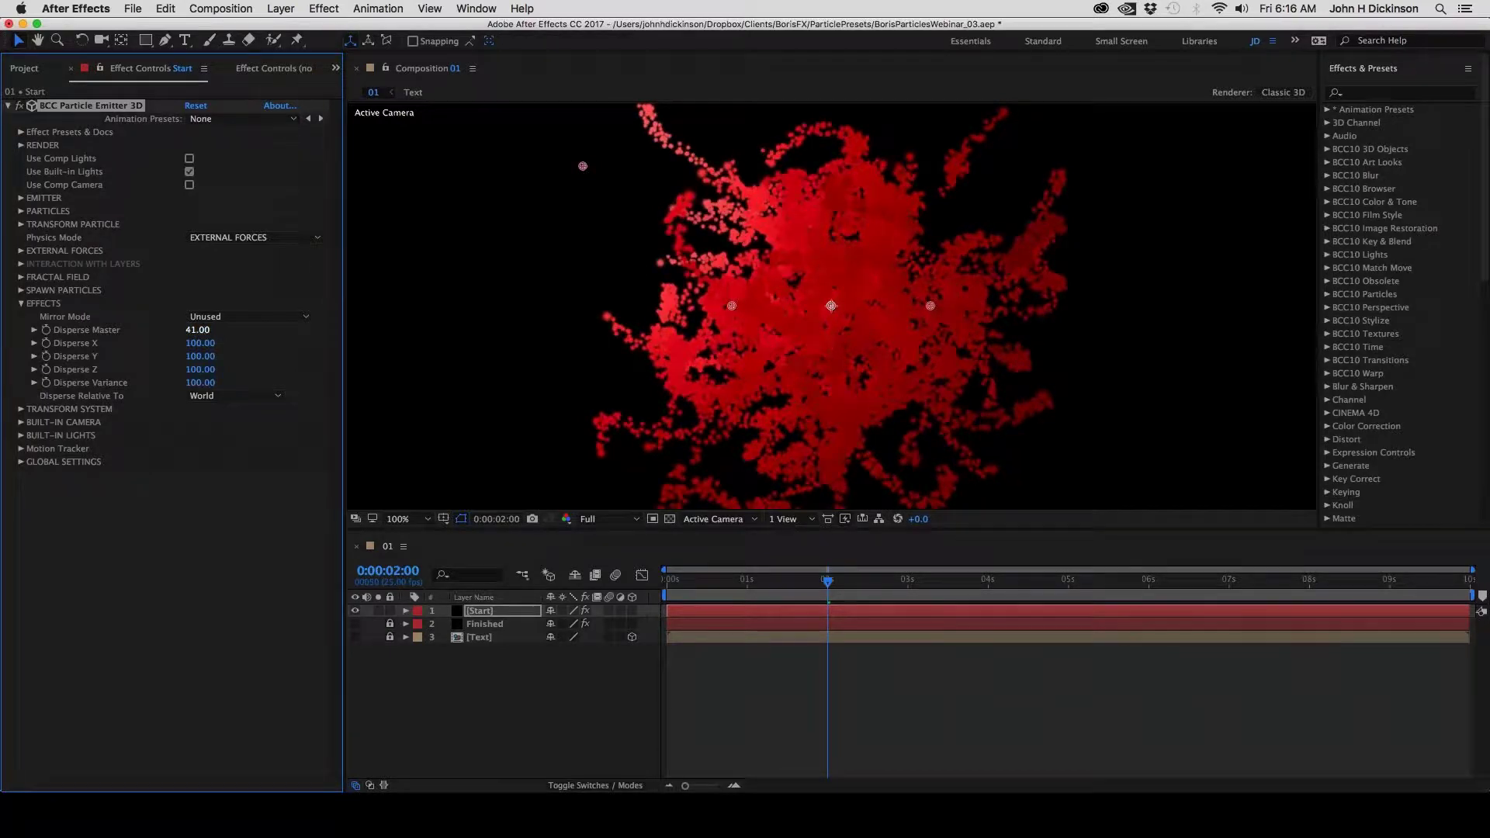
{"action": "left_click_drag", "start_coordinate": [198, 331], "coordinate": [186, 331]}
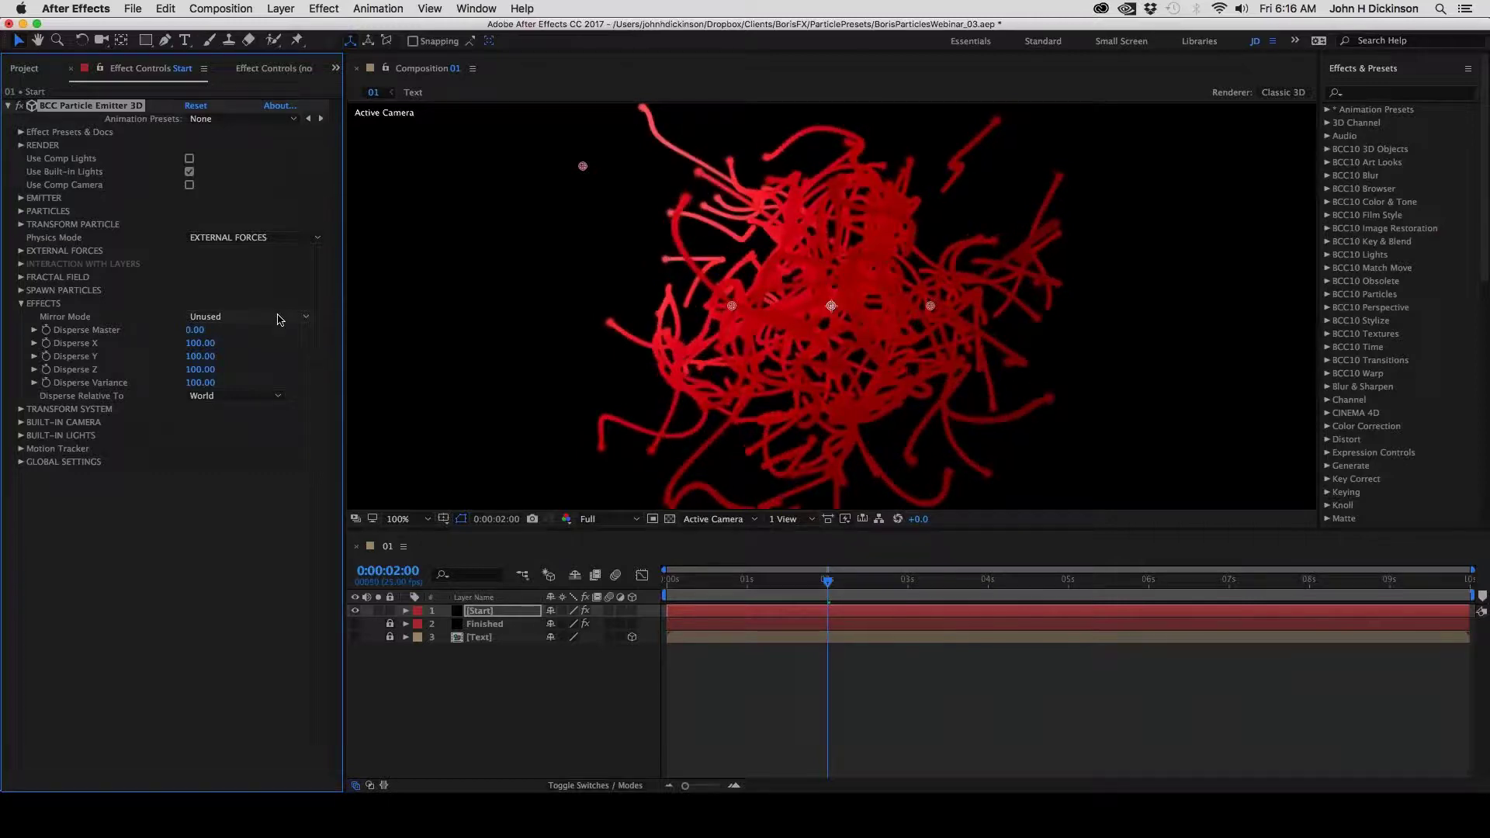
{"action": "left_click", "coordinate": [21, 304]}
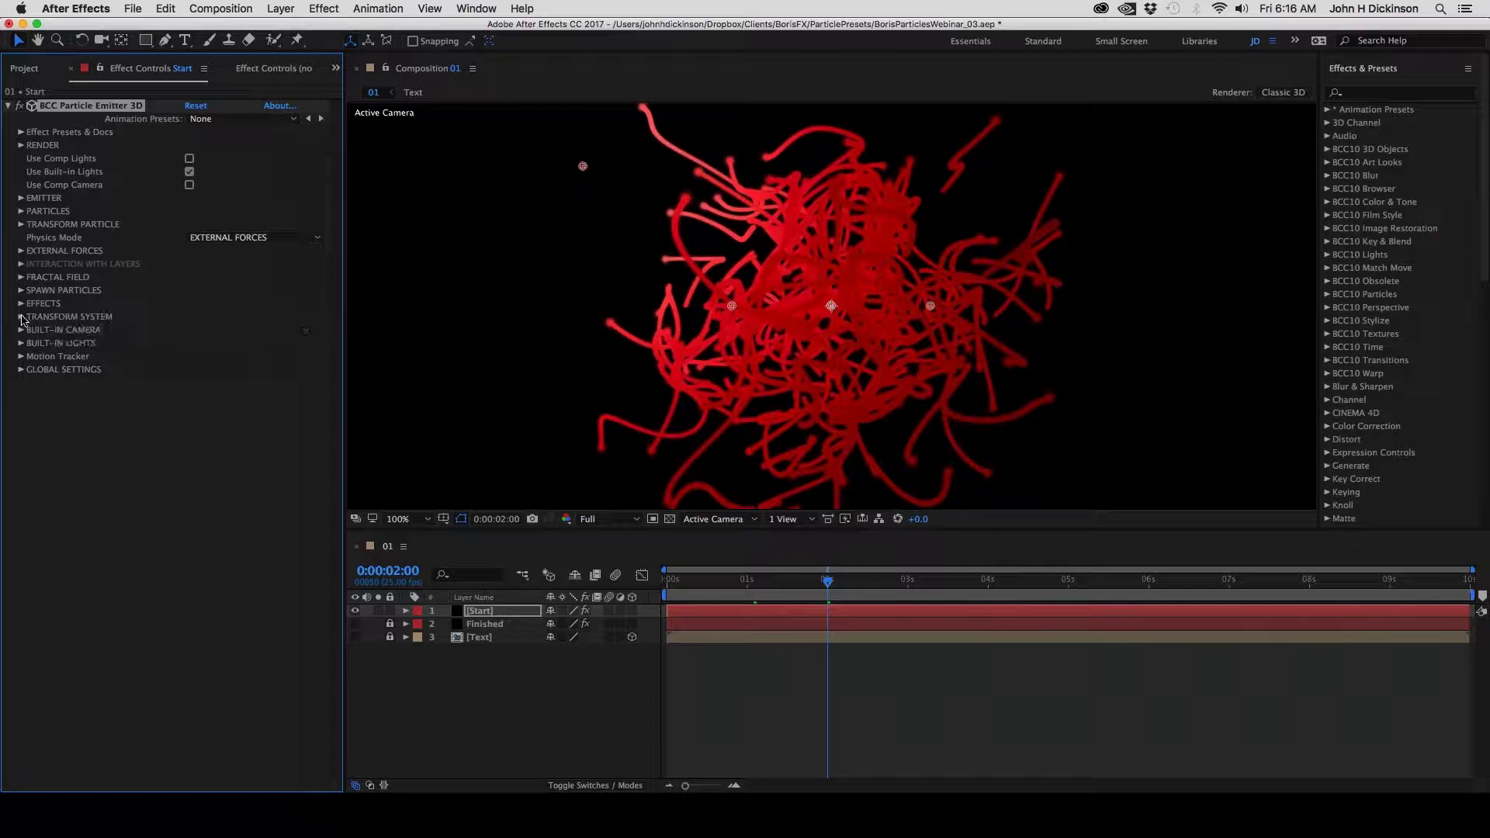
Set the Global Scale to 61 in the Transform System group
{"action": "left_click", "coordinate": [21, 317]}
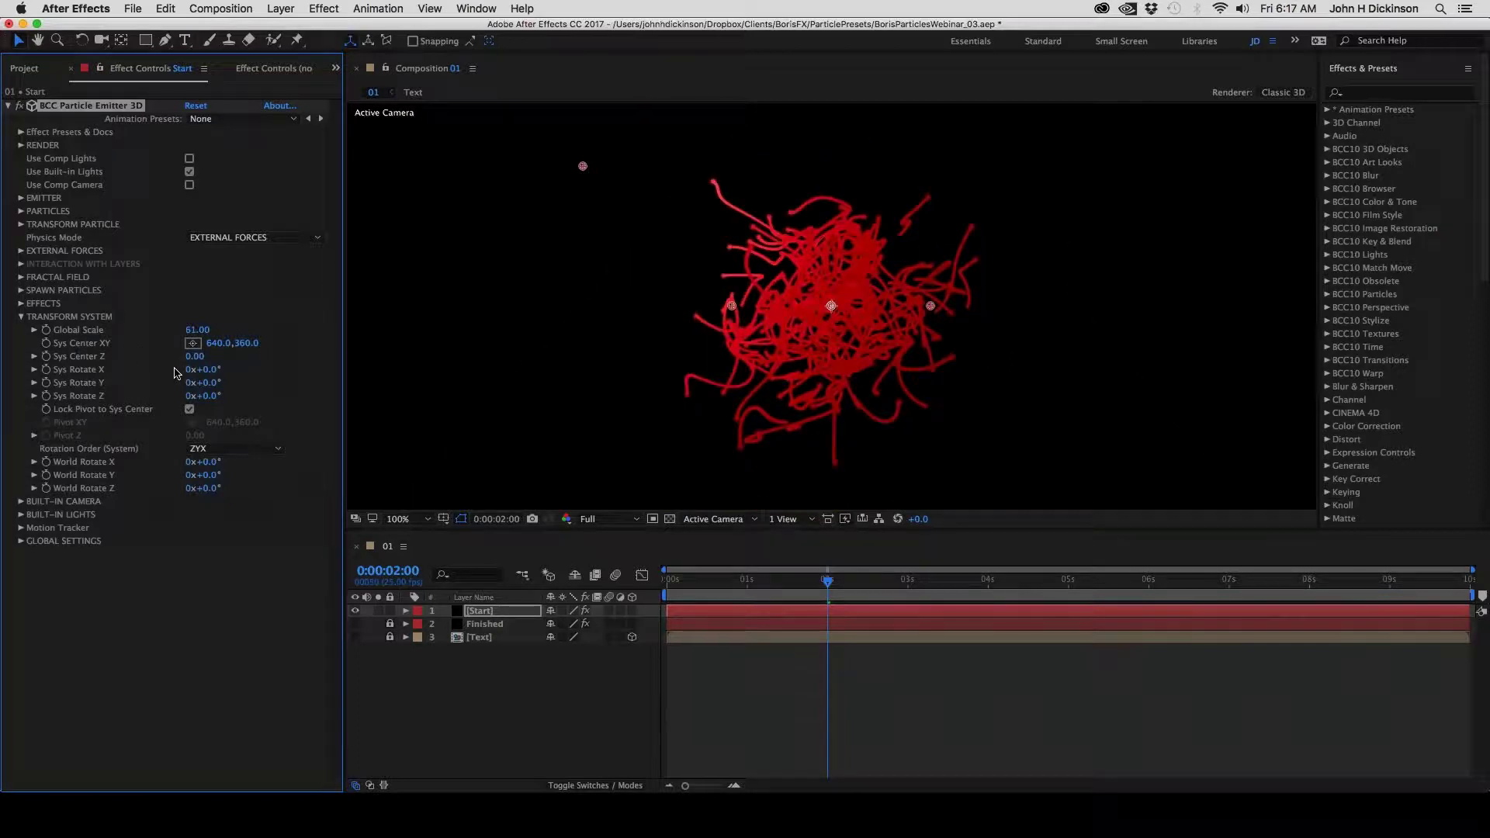
Undo the last Global Scale change and collapse the Transform System group
{"action": "key", "text": "super+z"}
{"action": "left_click", "coordinate": [21, 317]}
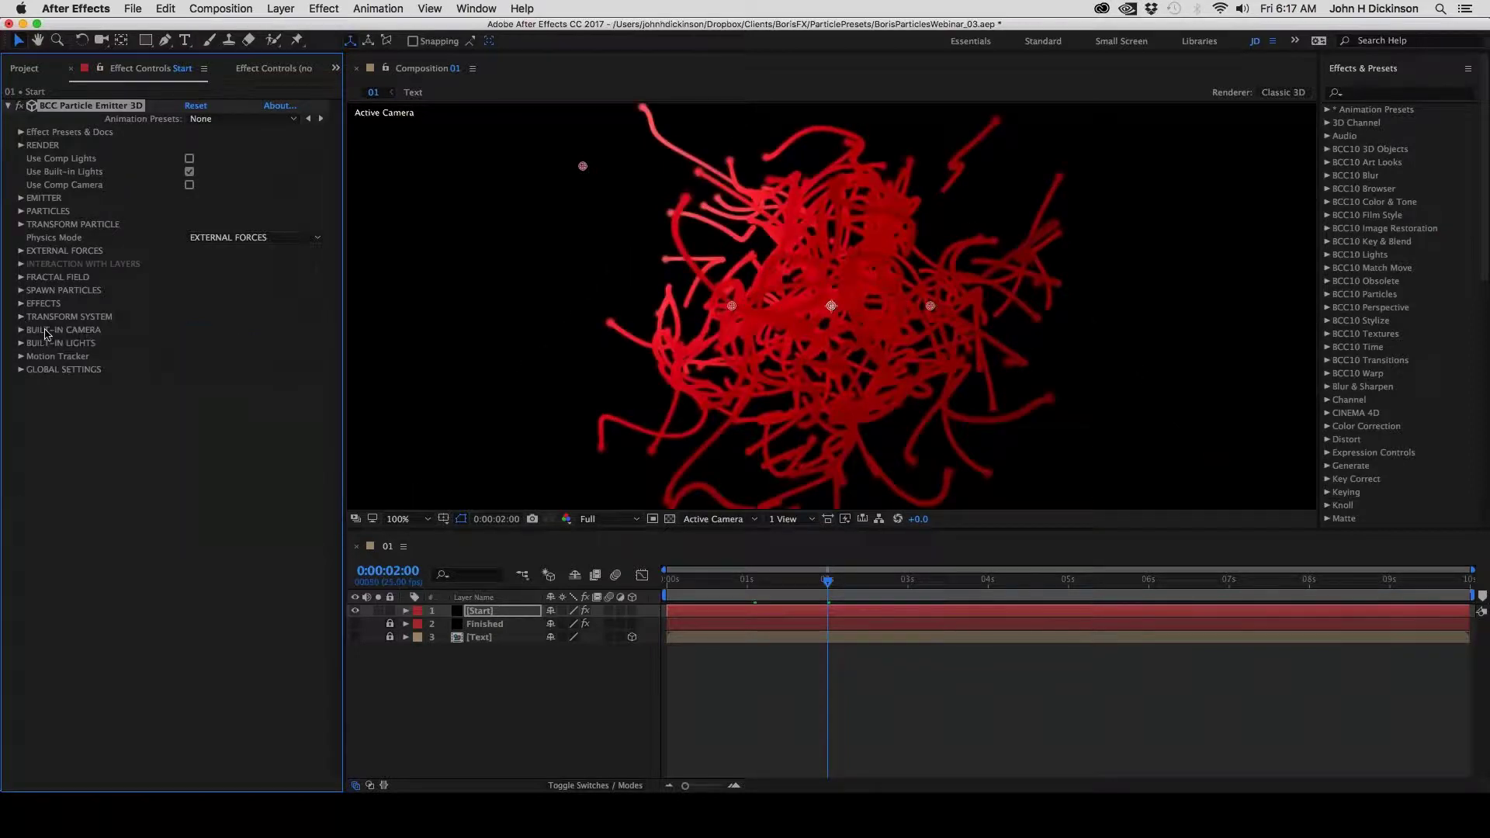
Examine the settings in the Built-In Camera and Built-In Lights groups, collapsing each group after viewing it
{"action": "left_click", "coordinate": [21, 330]}
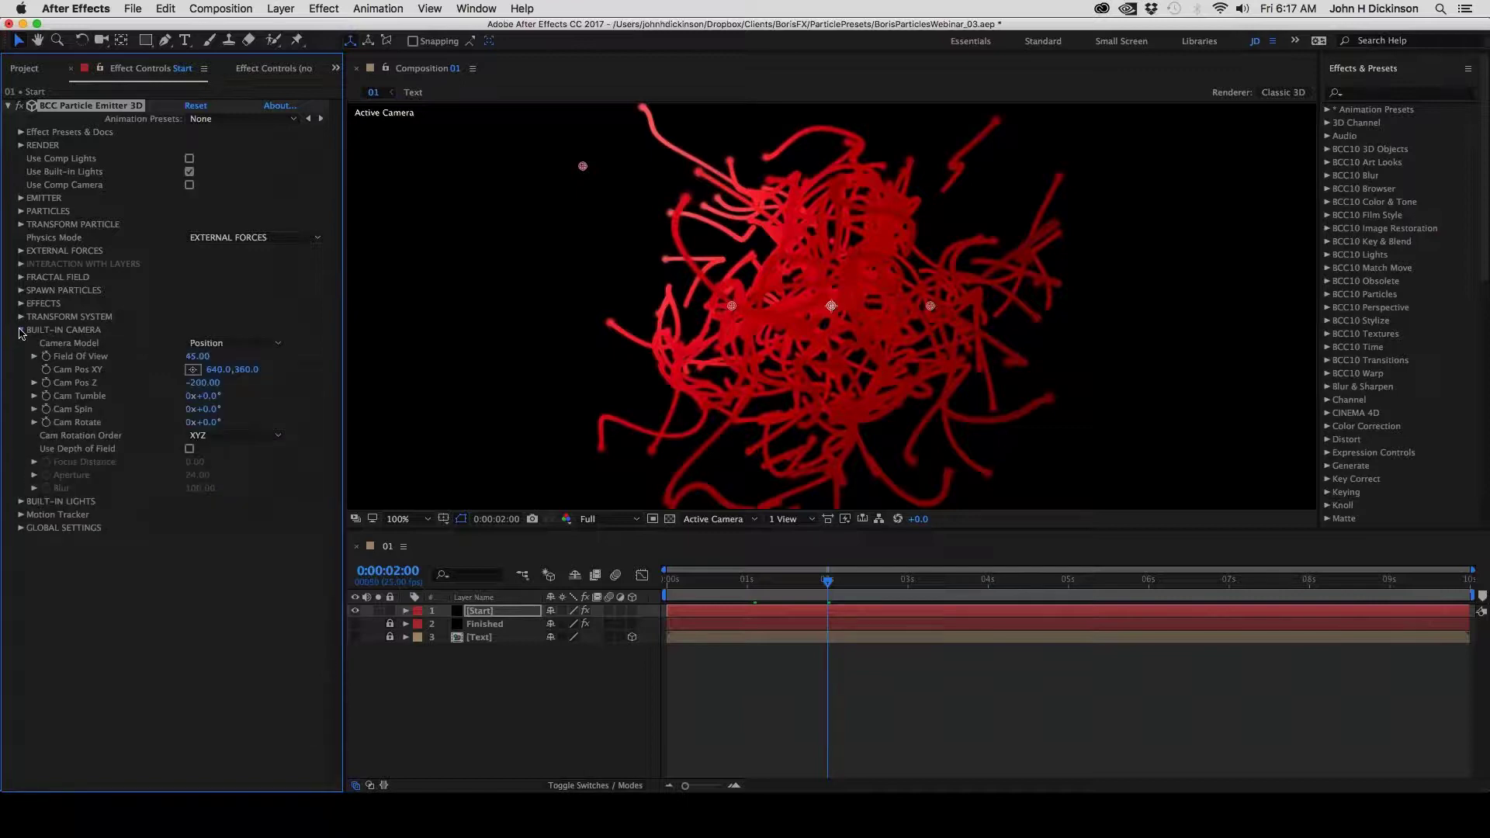
{"action": "left_click", "coordinate": [21, 331]}
{"action": "left_click", "coordinate": [21, 330]}
{"action": "left_click", "coordinate": [22, 329]}
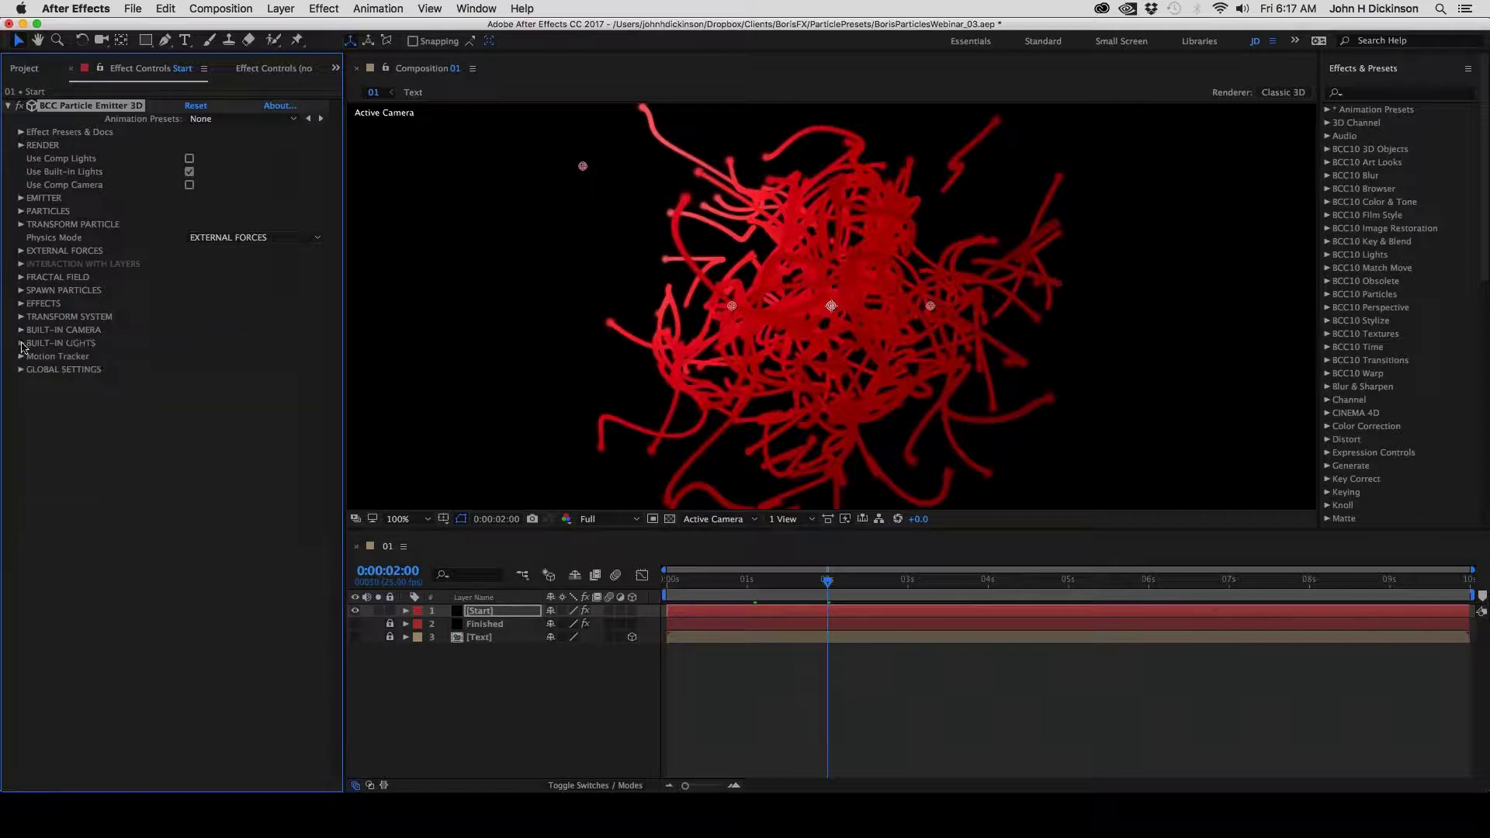
{"action": "left_click", "coordinate": [22, 343]}
{"action": "scroll", "coordinate": [22, 347], "scroll_direction": "down", "scroll_amount": 2}
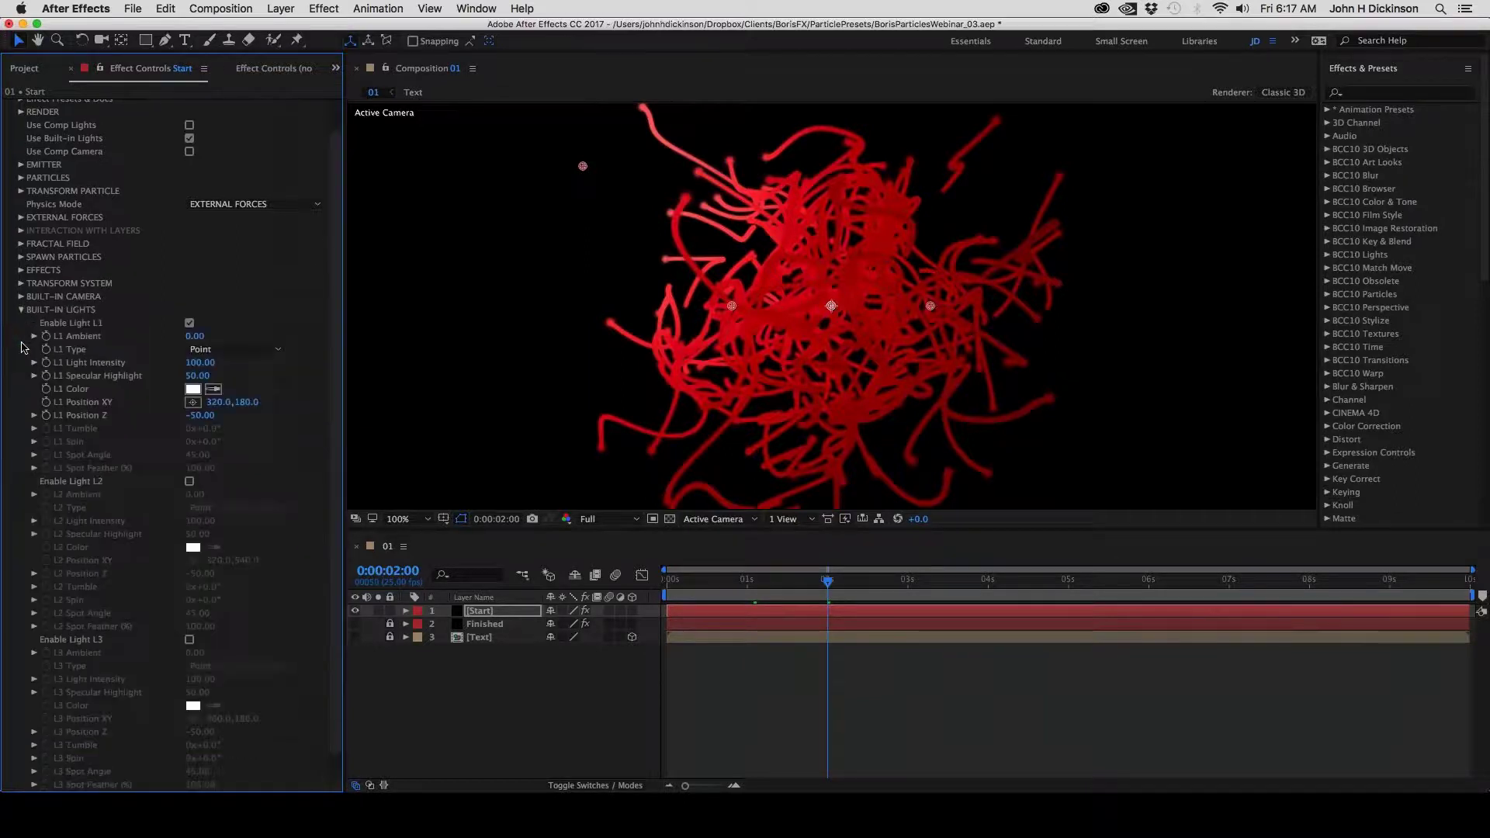
{"action": "left_click", "coordinate": [21, 309]}
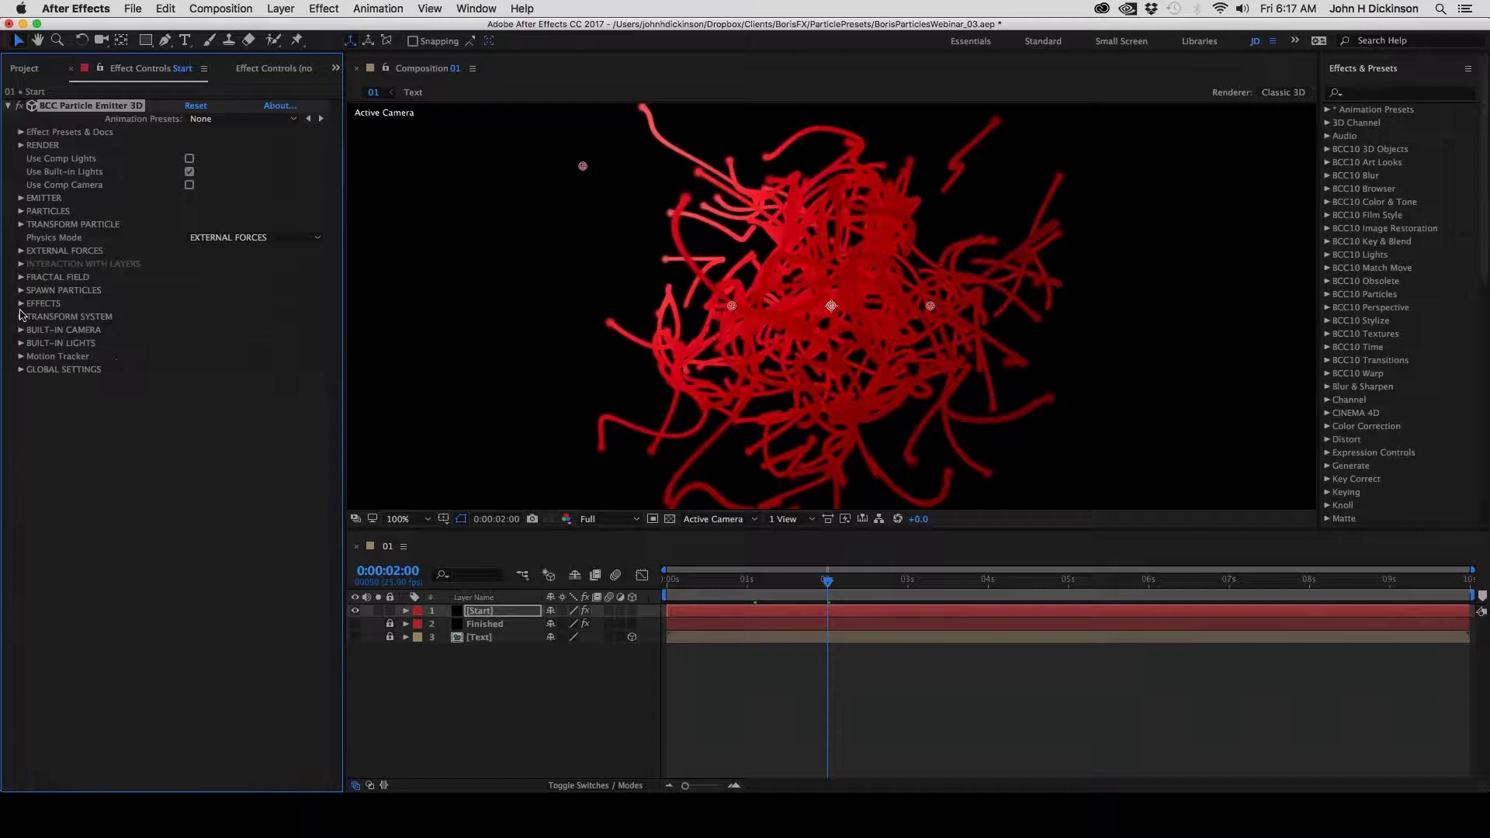
Examine the Motion Tracker and Global Settings groups, including Random Seed, and collapse both
{"action": "left_click", "coordinate": [22, 357]}
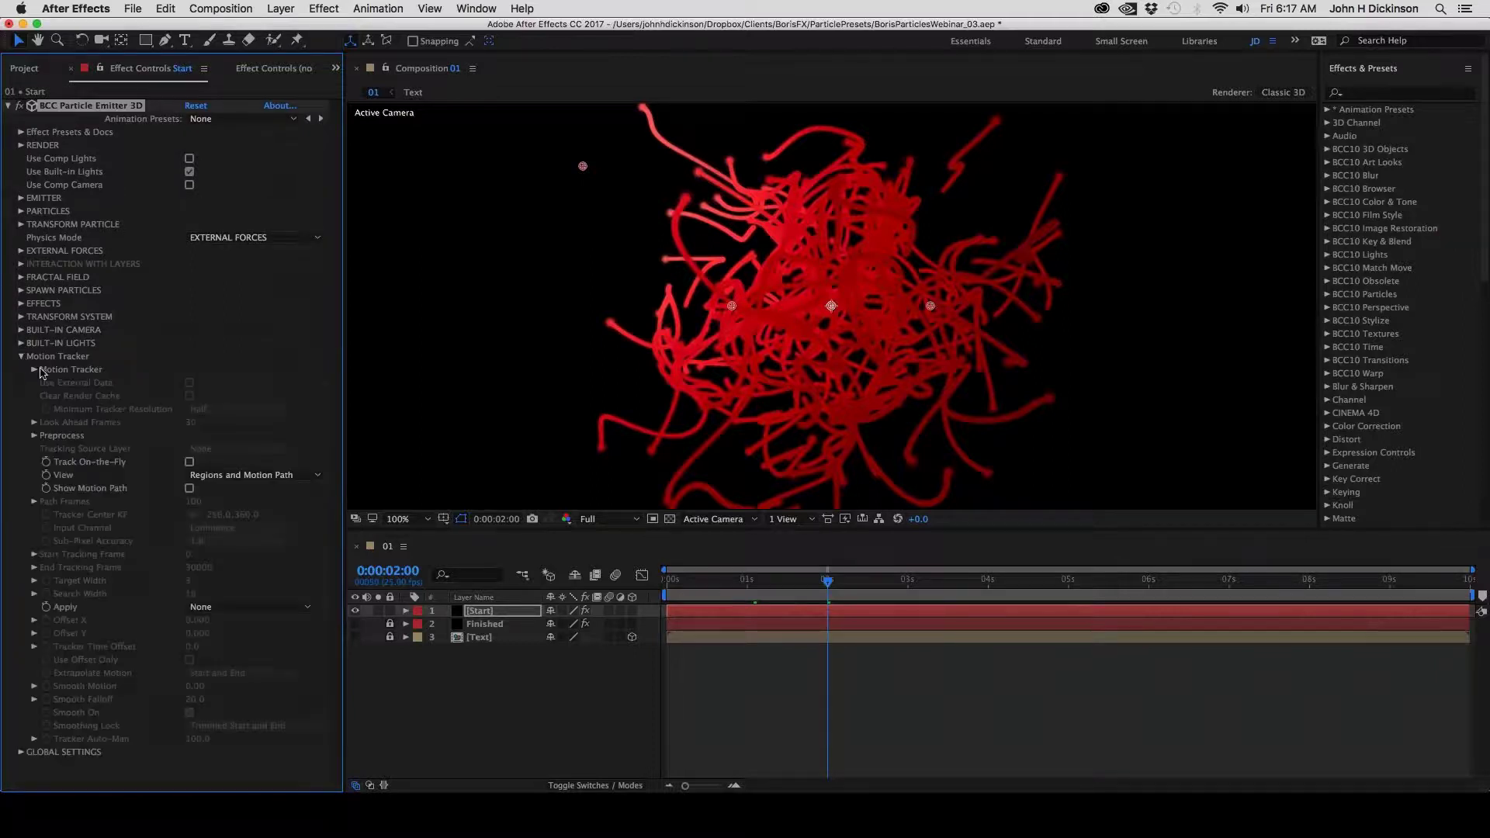
{"action": "left_click", "coordinate": [21, 357]}
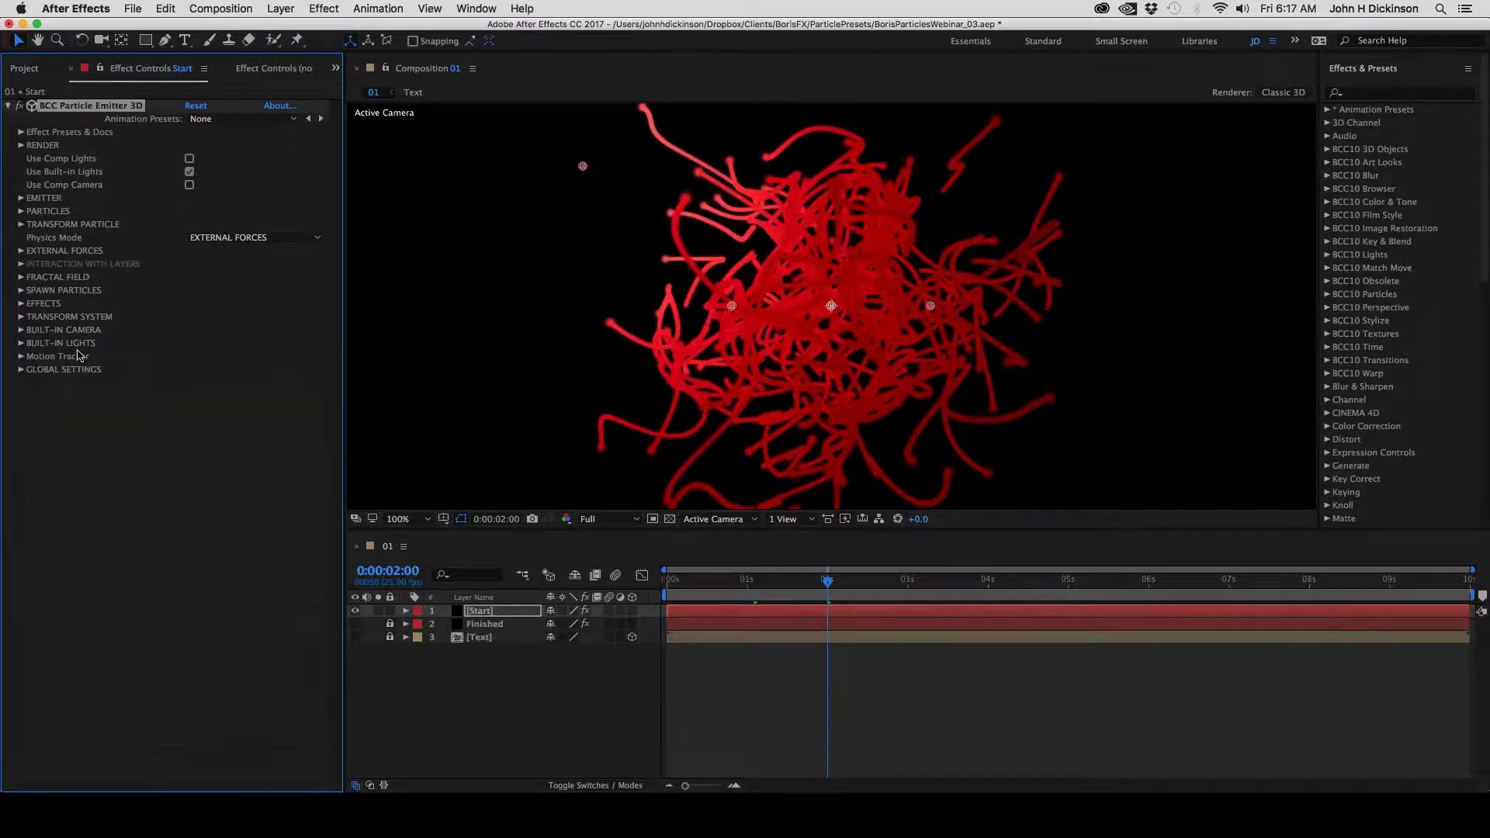
{"action": "left_click", "coordinate": [21, 370]}
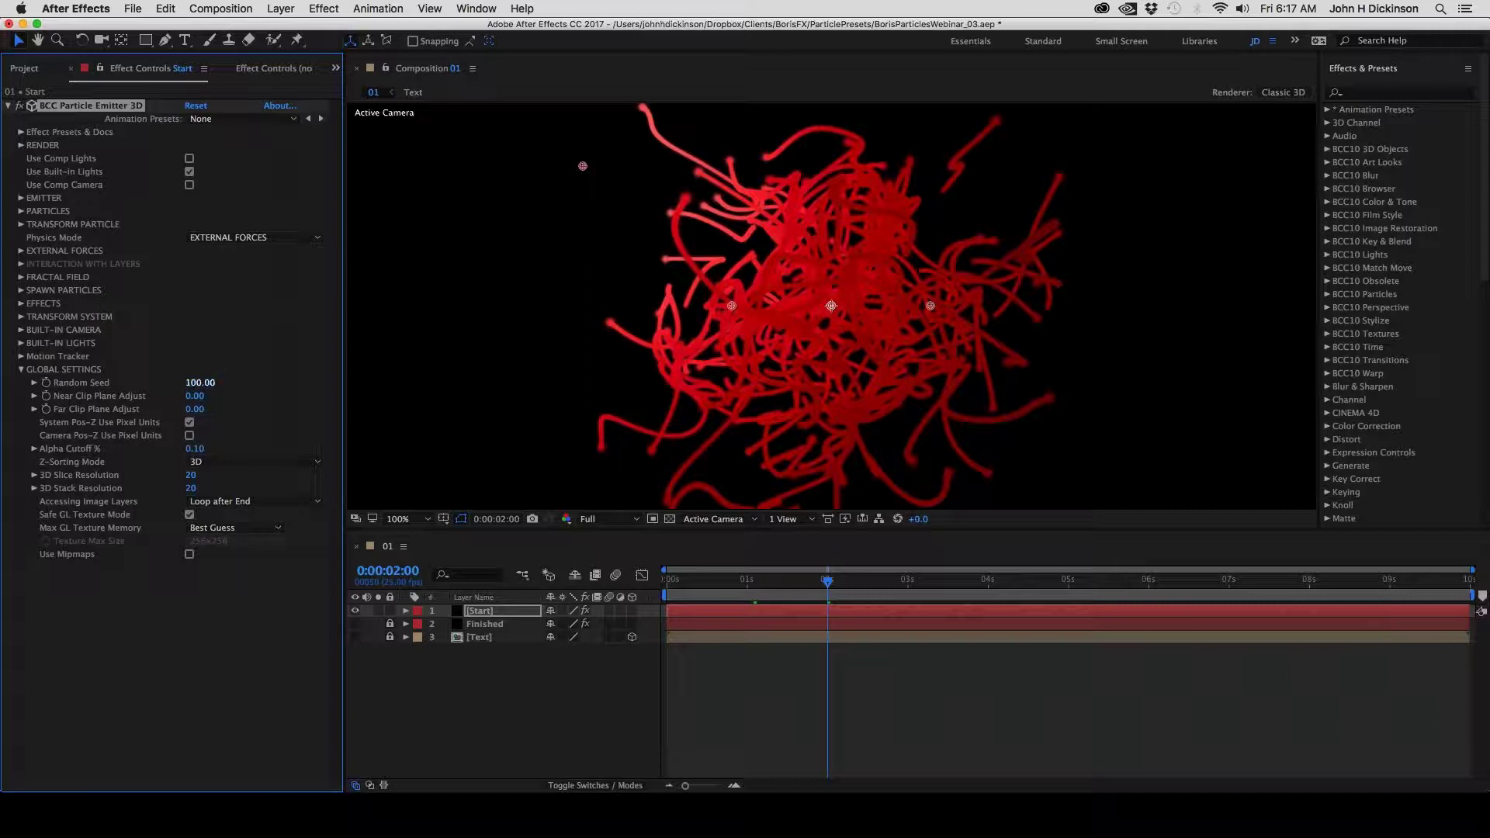
{"action": "left_click", "coordinate": [20, 370]}
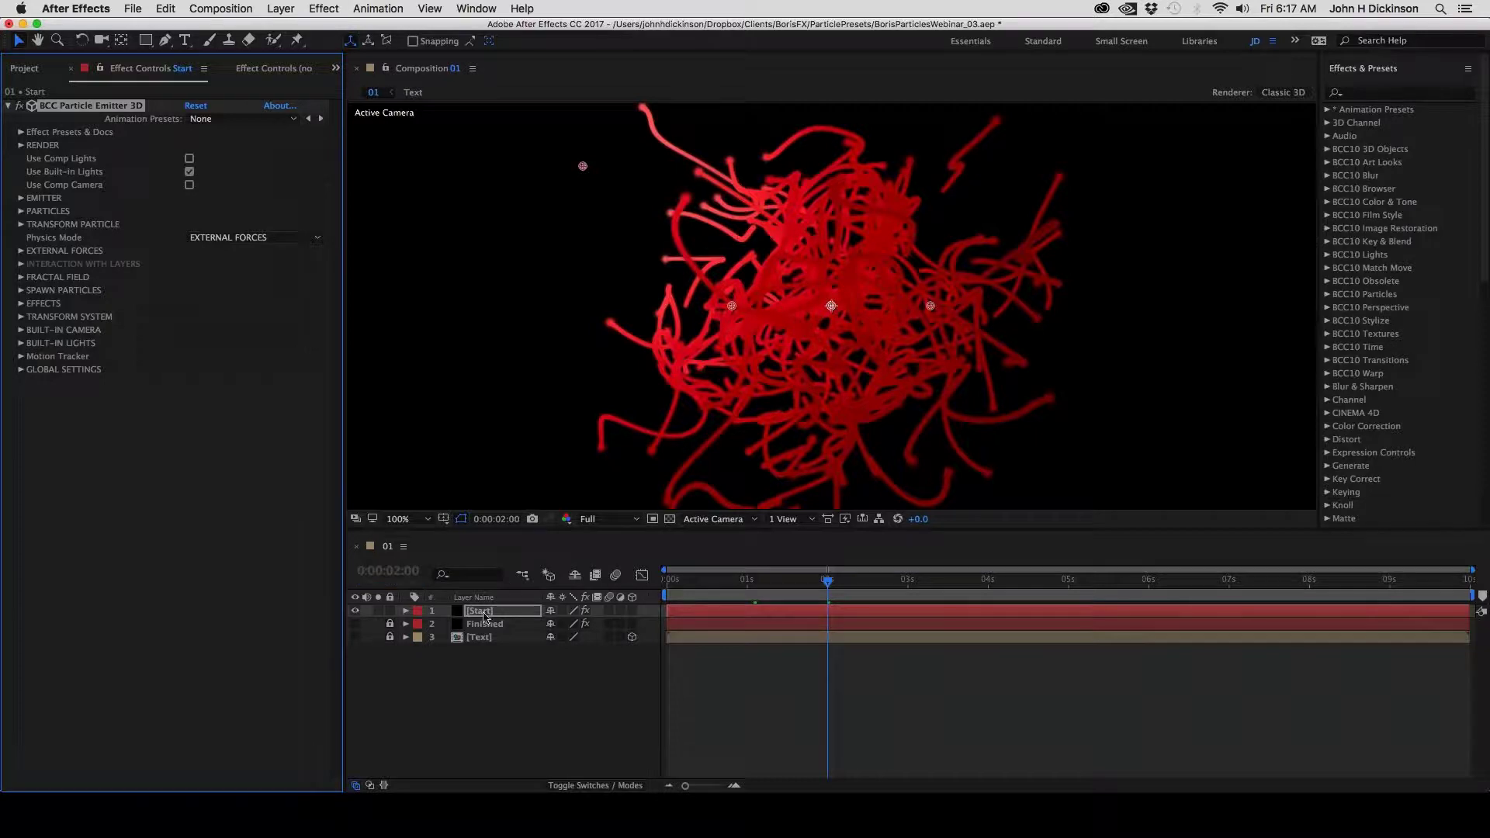
Delete the particle effect from the Start layer and apply a fresh BCC Particle Emitter 3D to it
{"action": "key", "text": "Delete"}
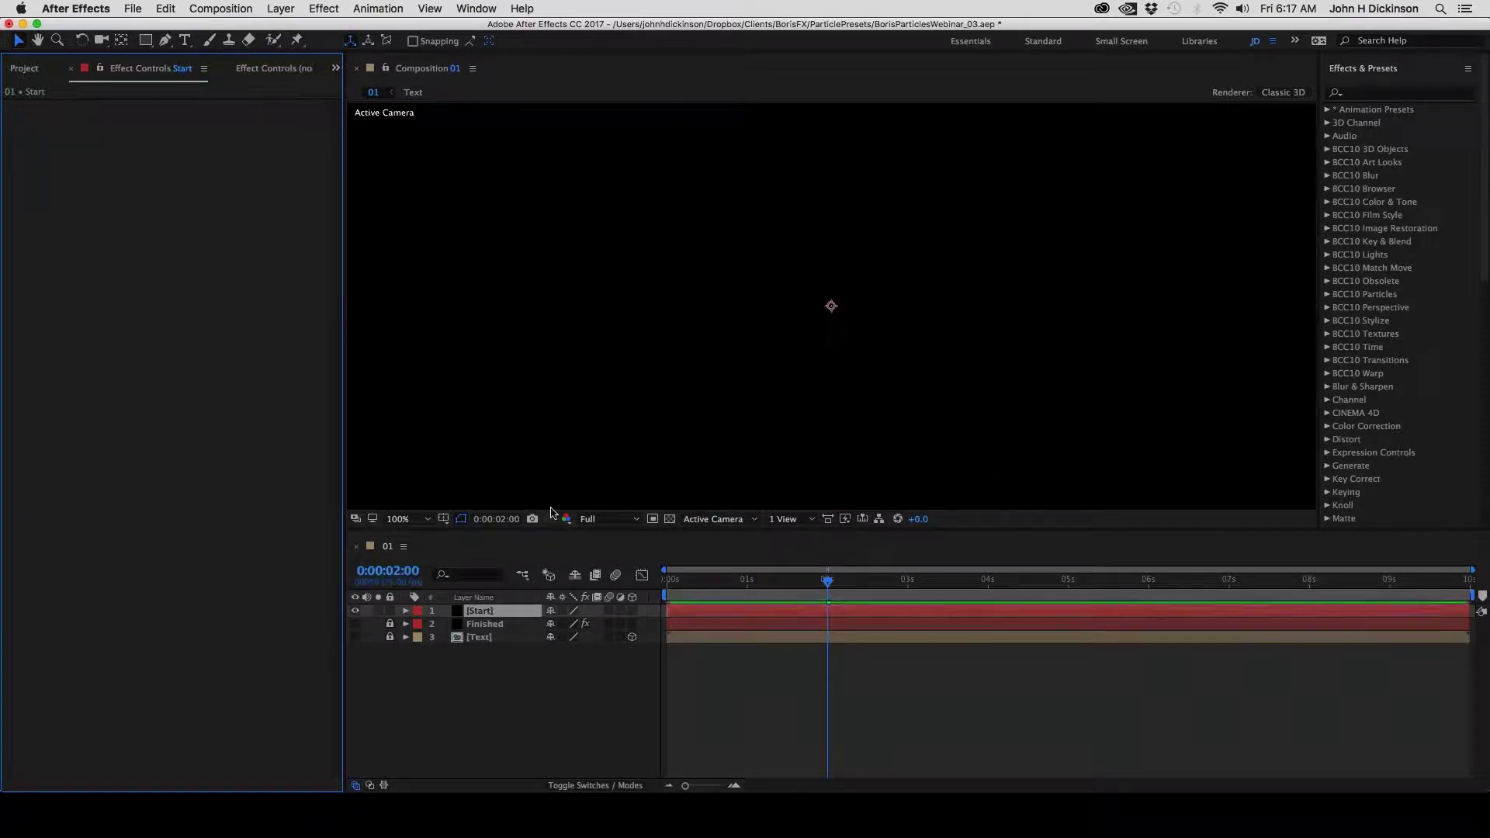
{"action": "left_click", "coordinate": [321, 9]}
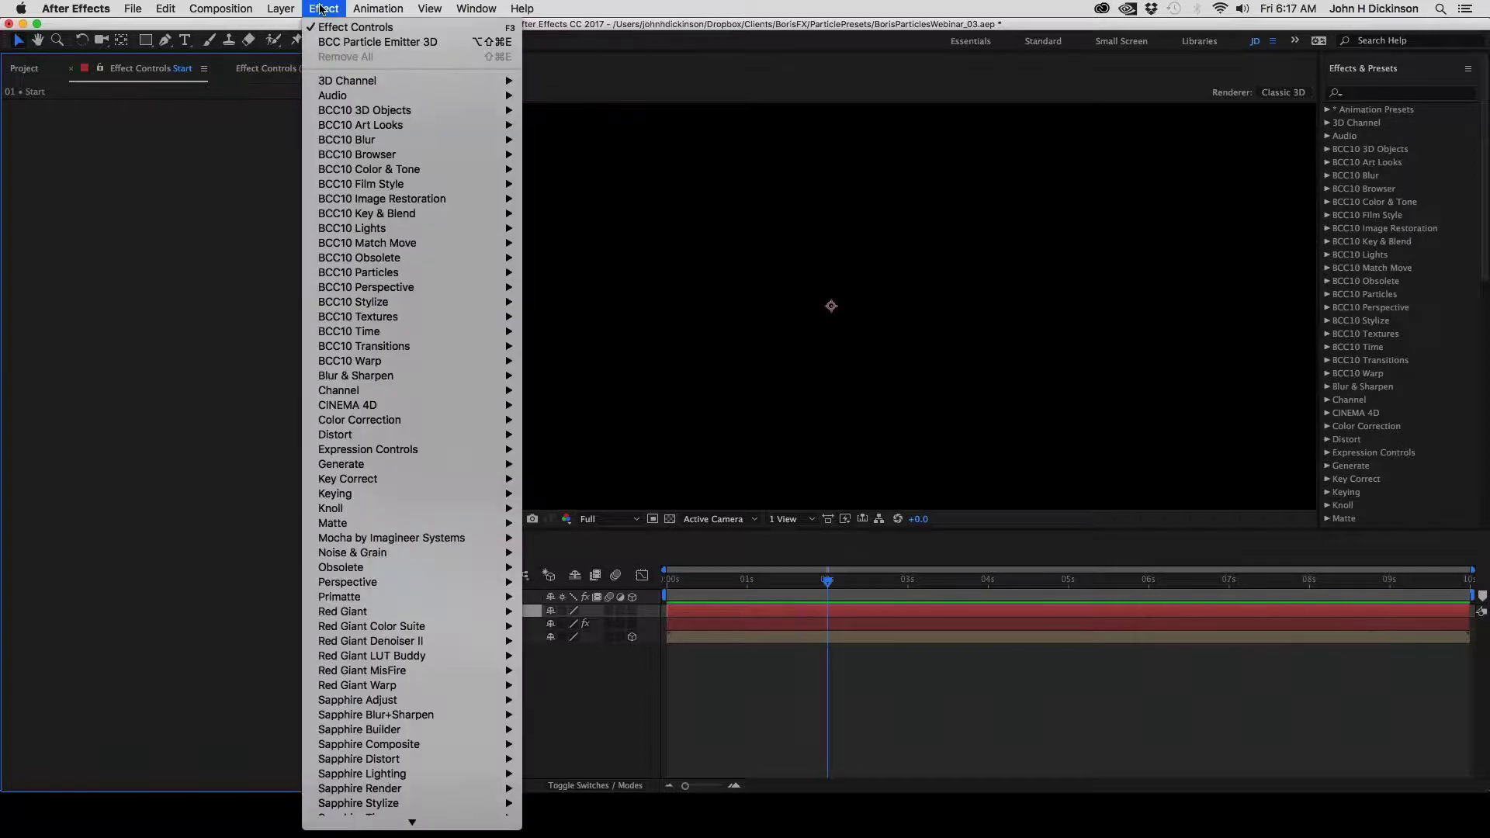
{"action": "left_click", "coordinate": [337, 43]}
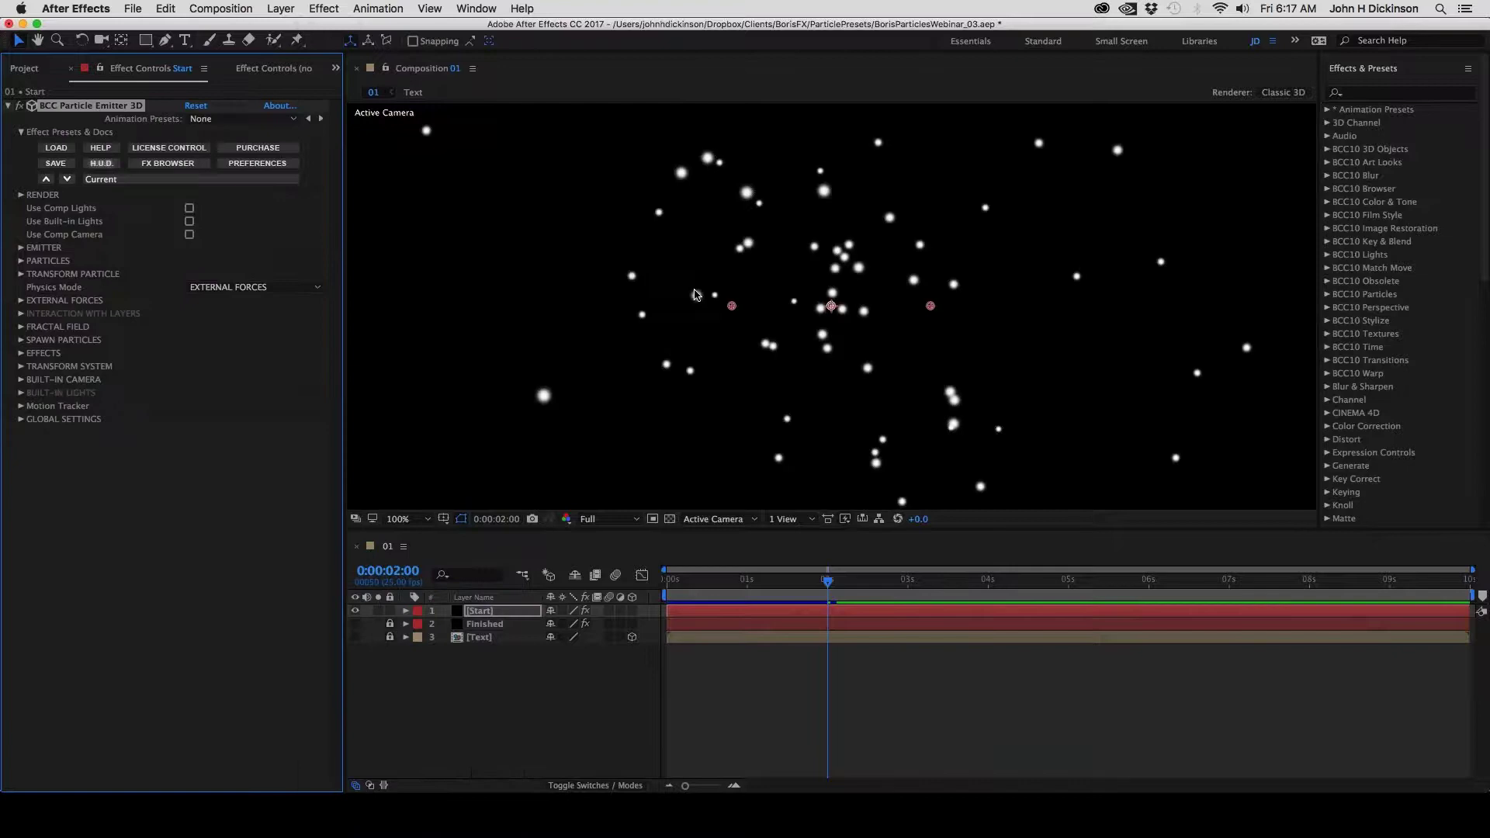
Set the Emitter Shape to Layer Map in the Emitter group
{"action": "left_click", "coordinate": [20, 249]}
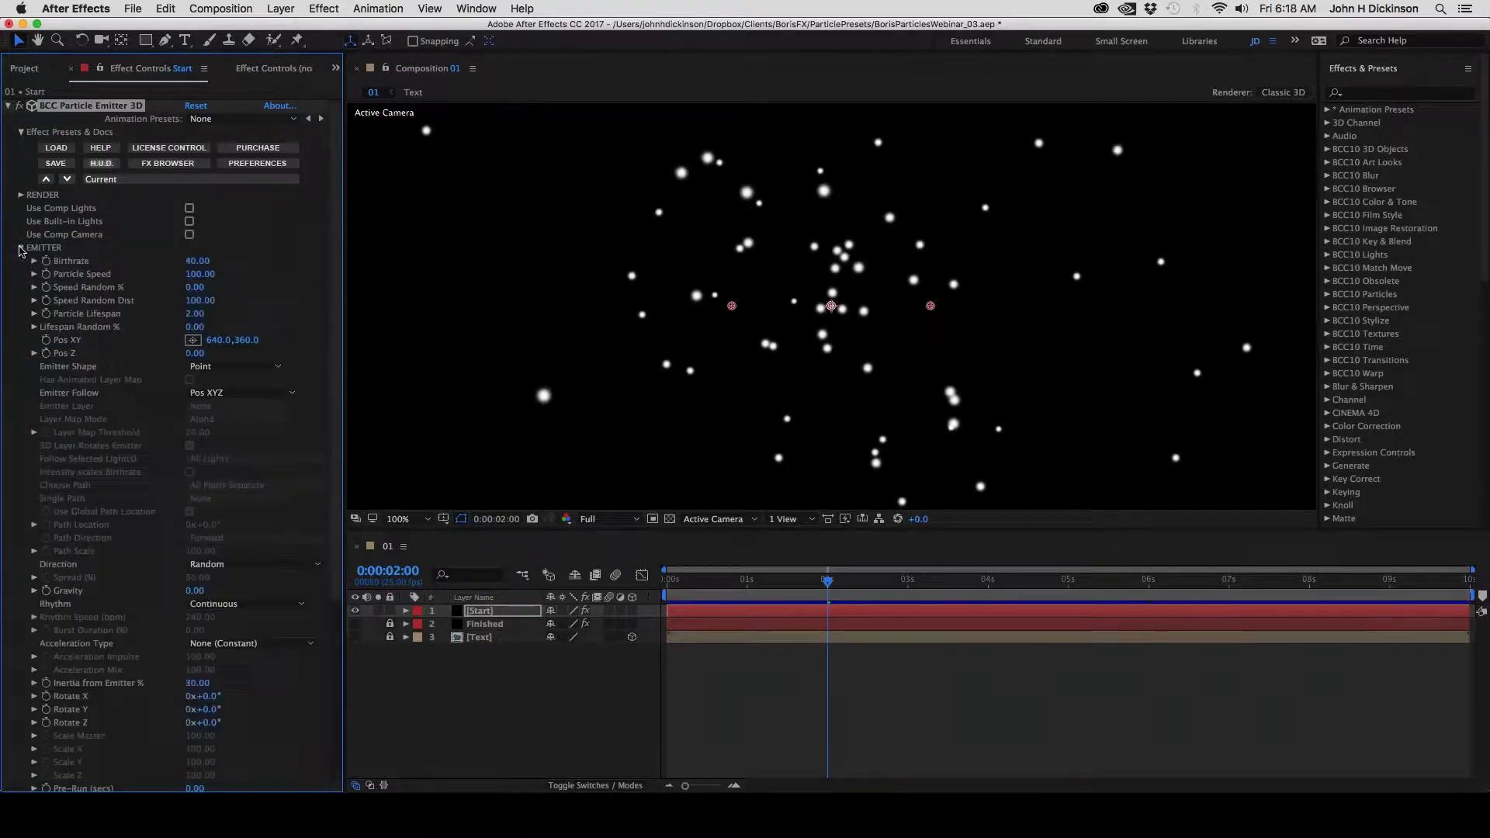
{"action": "scroll", "coordinate": [24, 252], "scroll_direction": "down", "scroll_amount": 3}
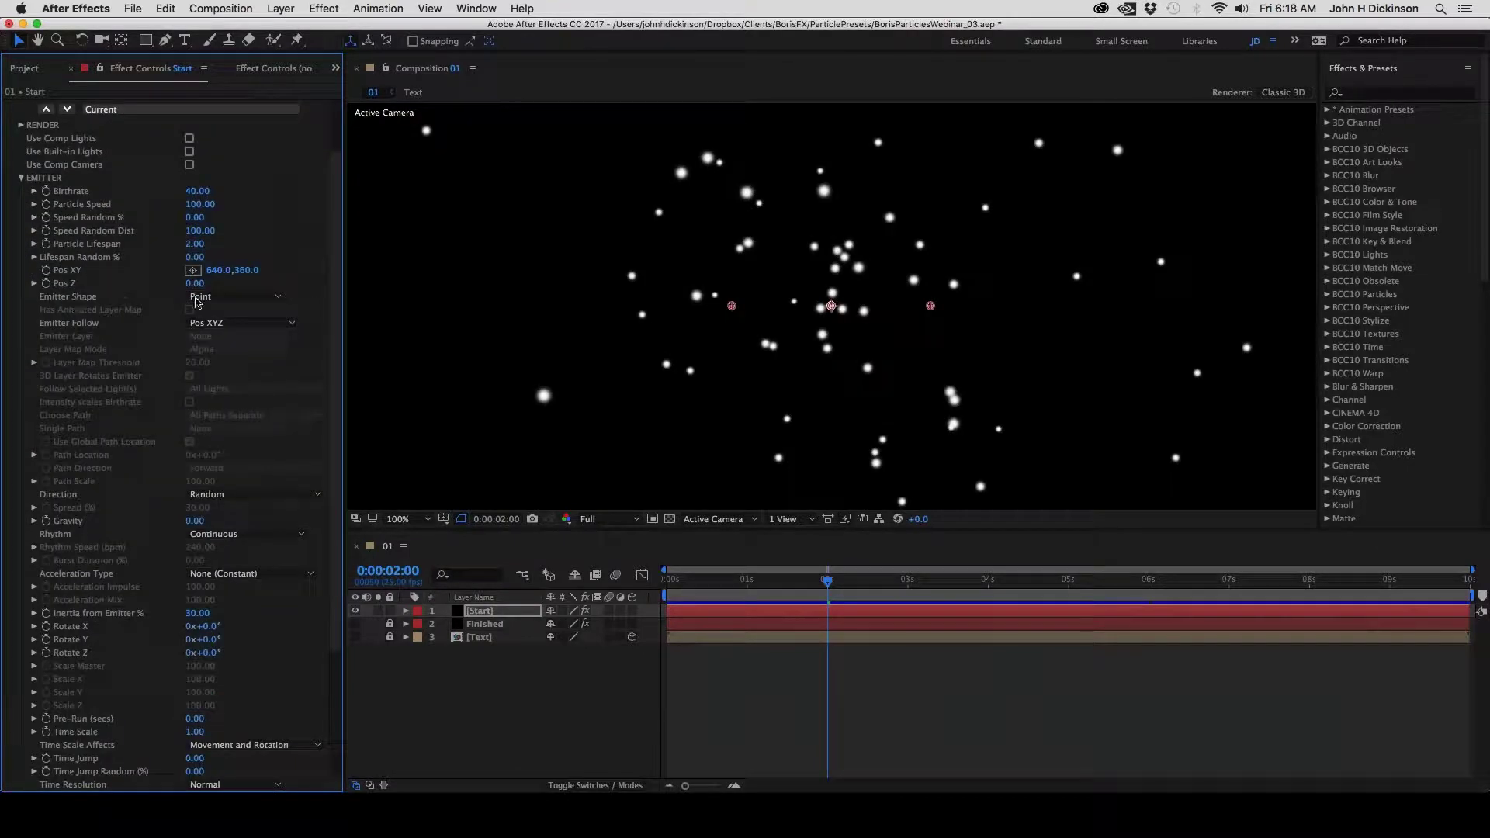
{"action": "left_click", "coordinate": [222, 300]}
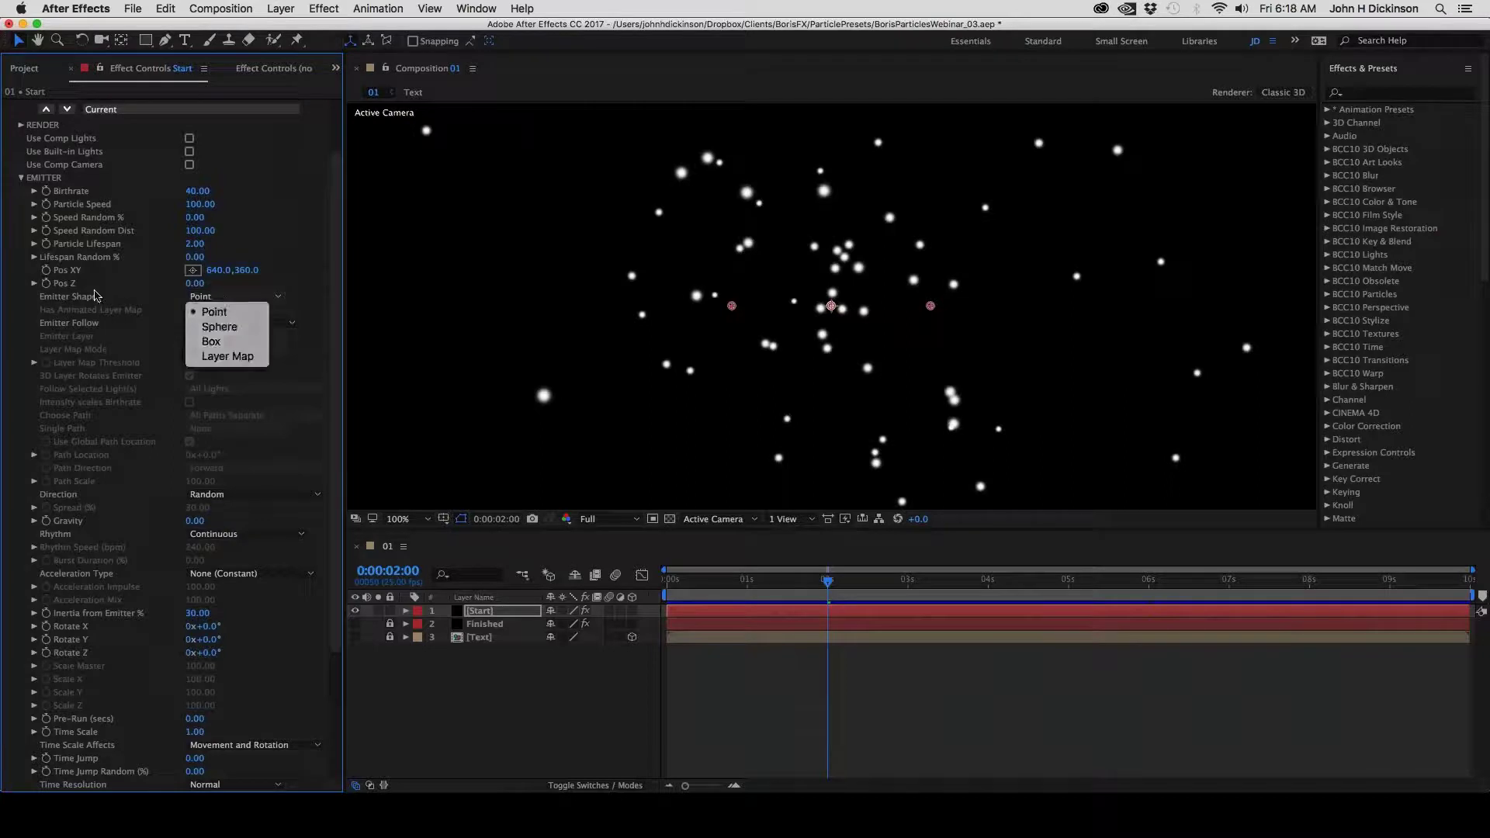
{"action": "left_click", "coordinate": [229, 298]}
{"action": "left_click", "coordinate": [233, 357]}
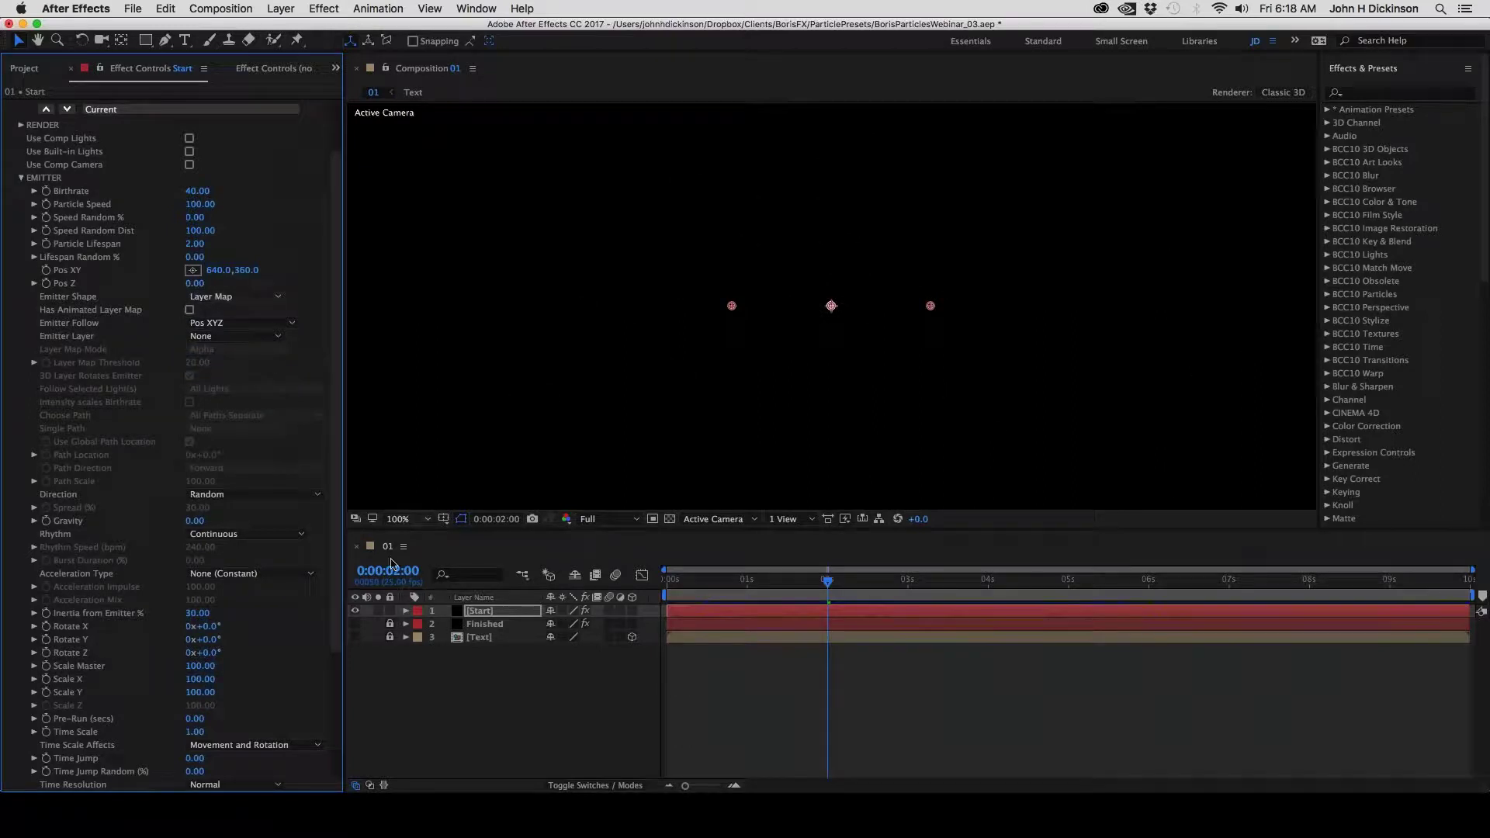
Make the Text layer visible and choose it as the Emitter Layer, previewing the particles at 0:00:00:12
{"action": "left_click", "coordinate": [355, 637]}
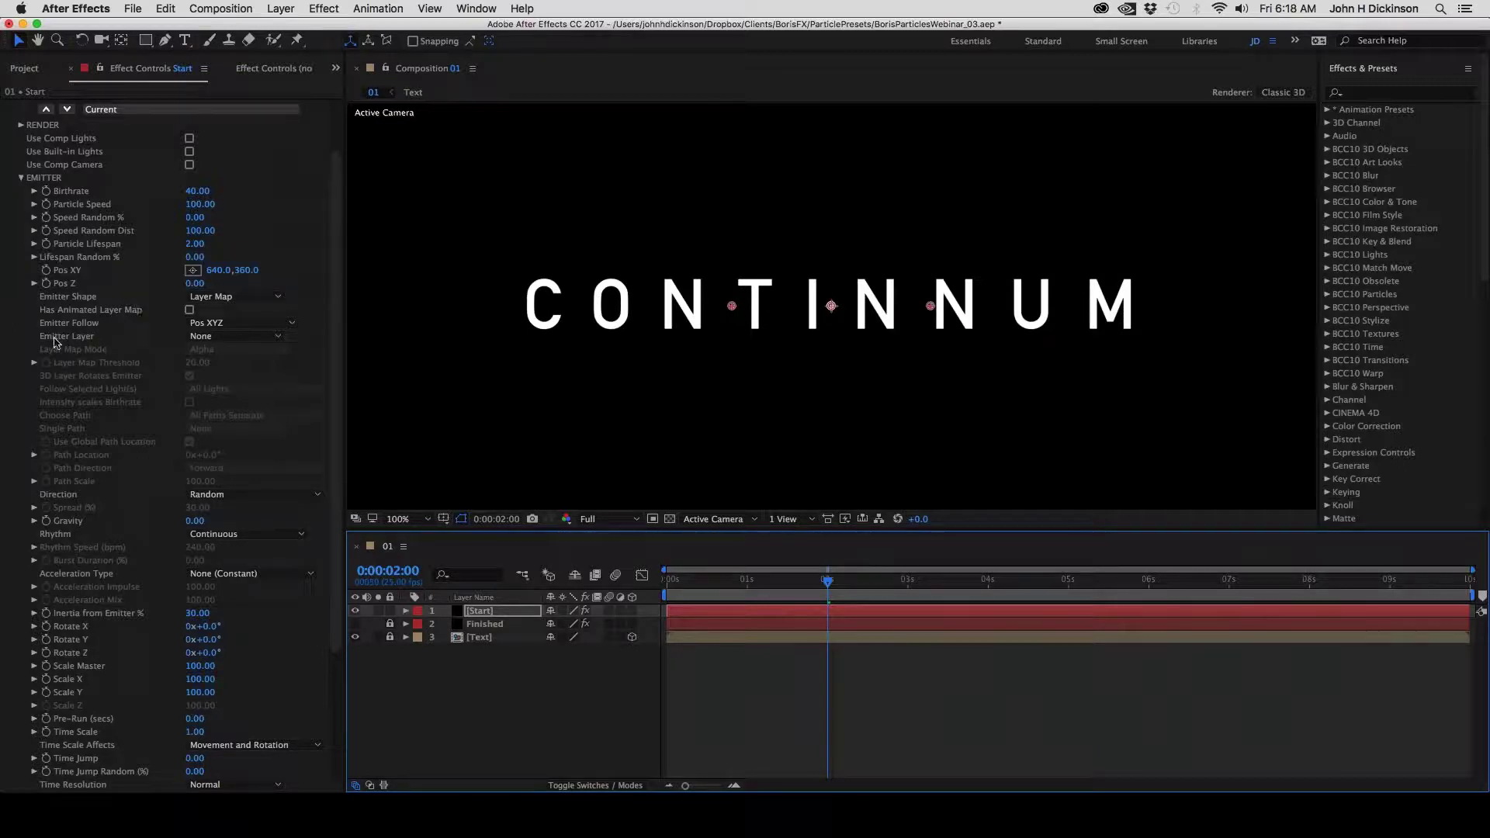
{"action": "left_click", "coordinate": [211, 339]}
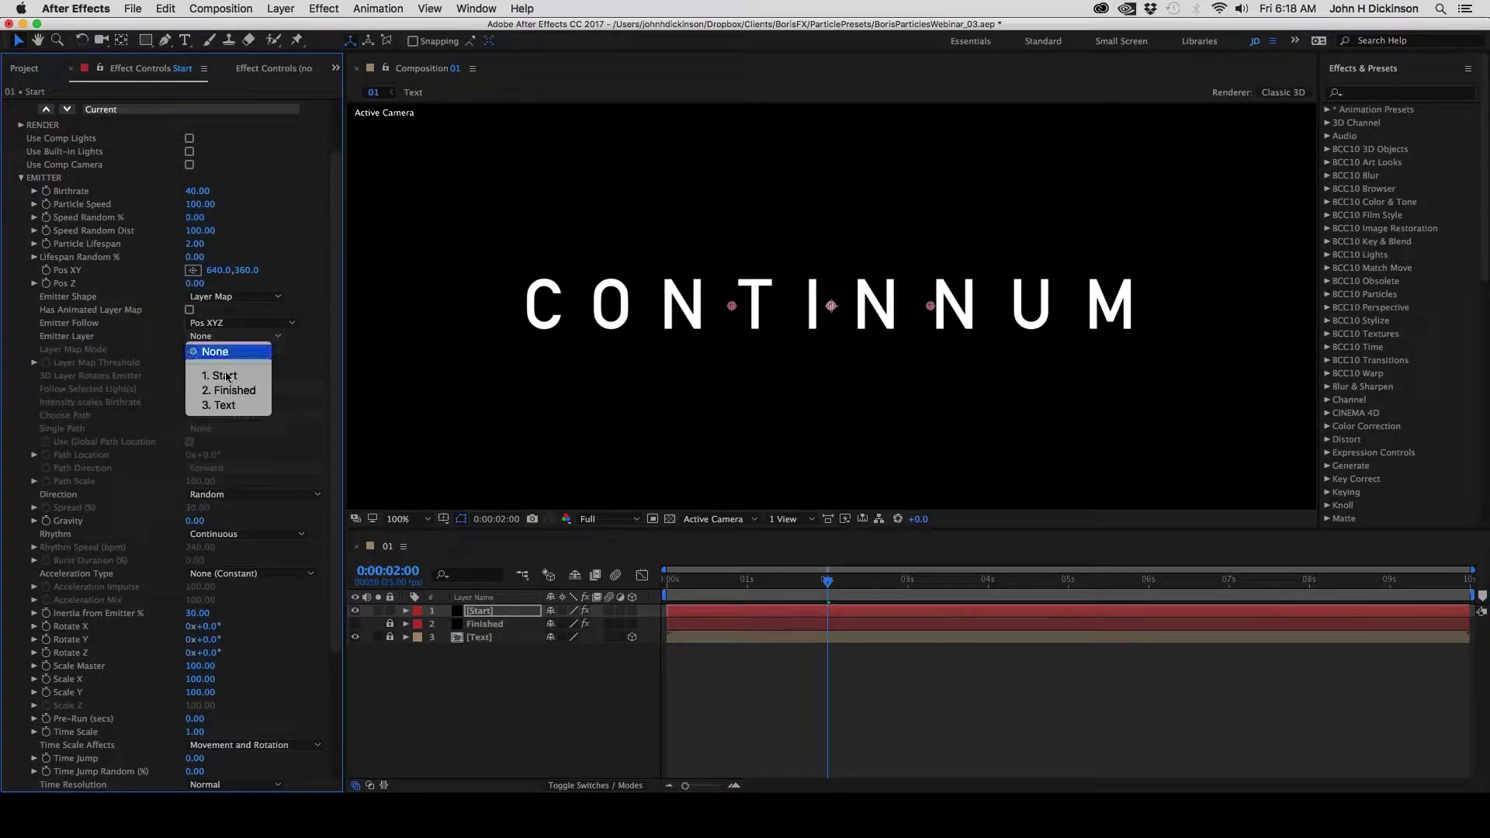
{"action": "left_click", "coordinate": [225, 405]}
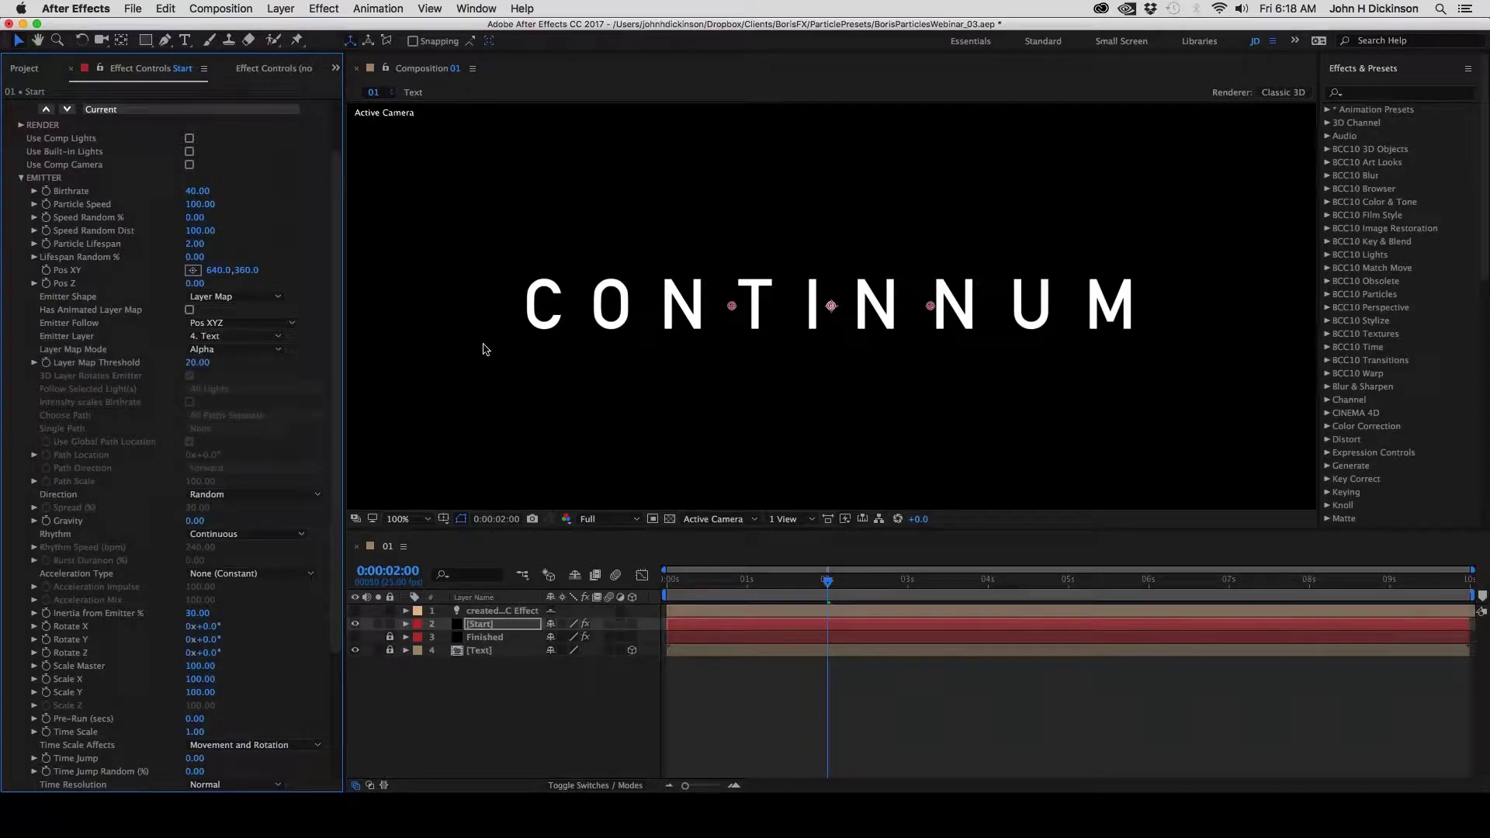
{"action": "left_click_drag", "start_coordinate": [688, 582], "coordinate": [706, 627]}
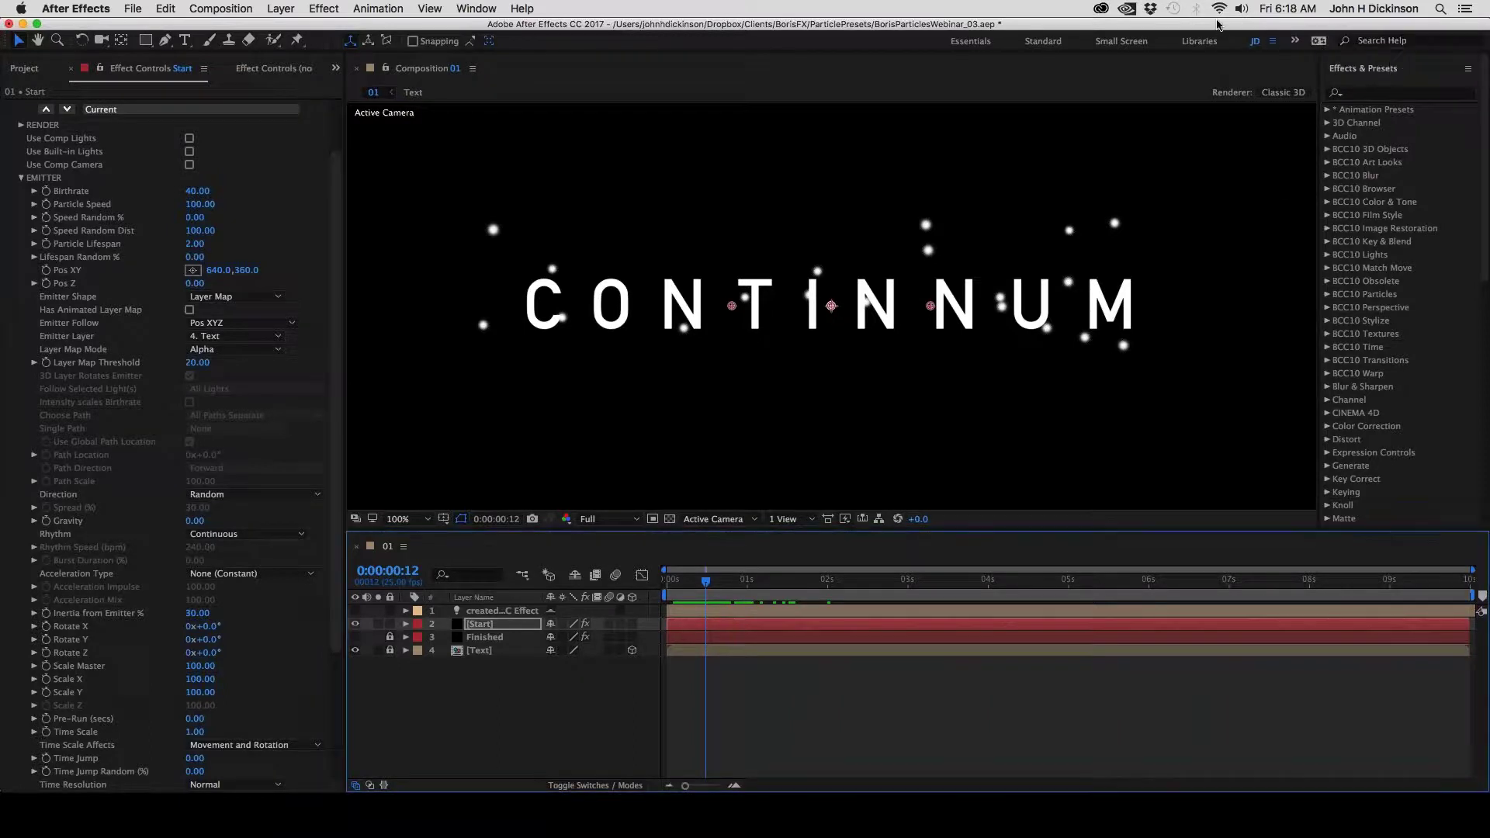
Add a two-node camera named Camera 1 with the 50mm preset to the composition
{"action": "left_click", "coordinate": [773, 686]}
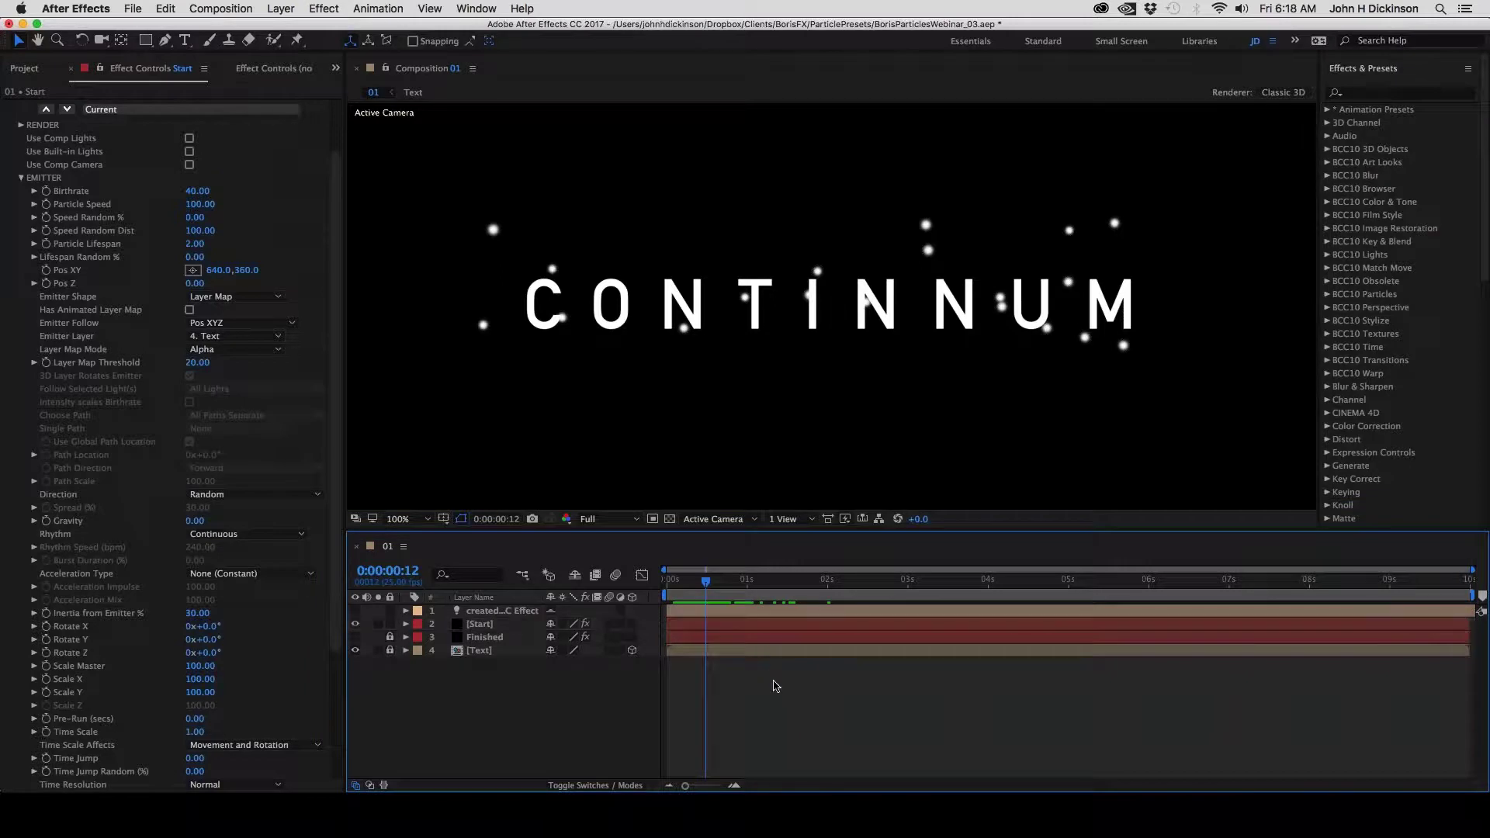
{"action": "key", "text": "alt+shift+super+c"}
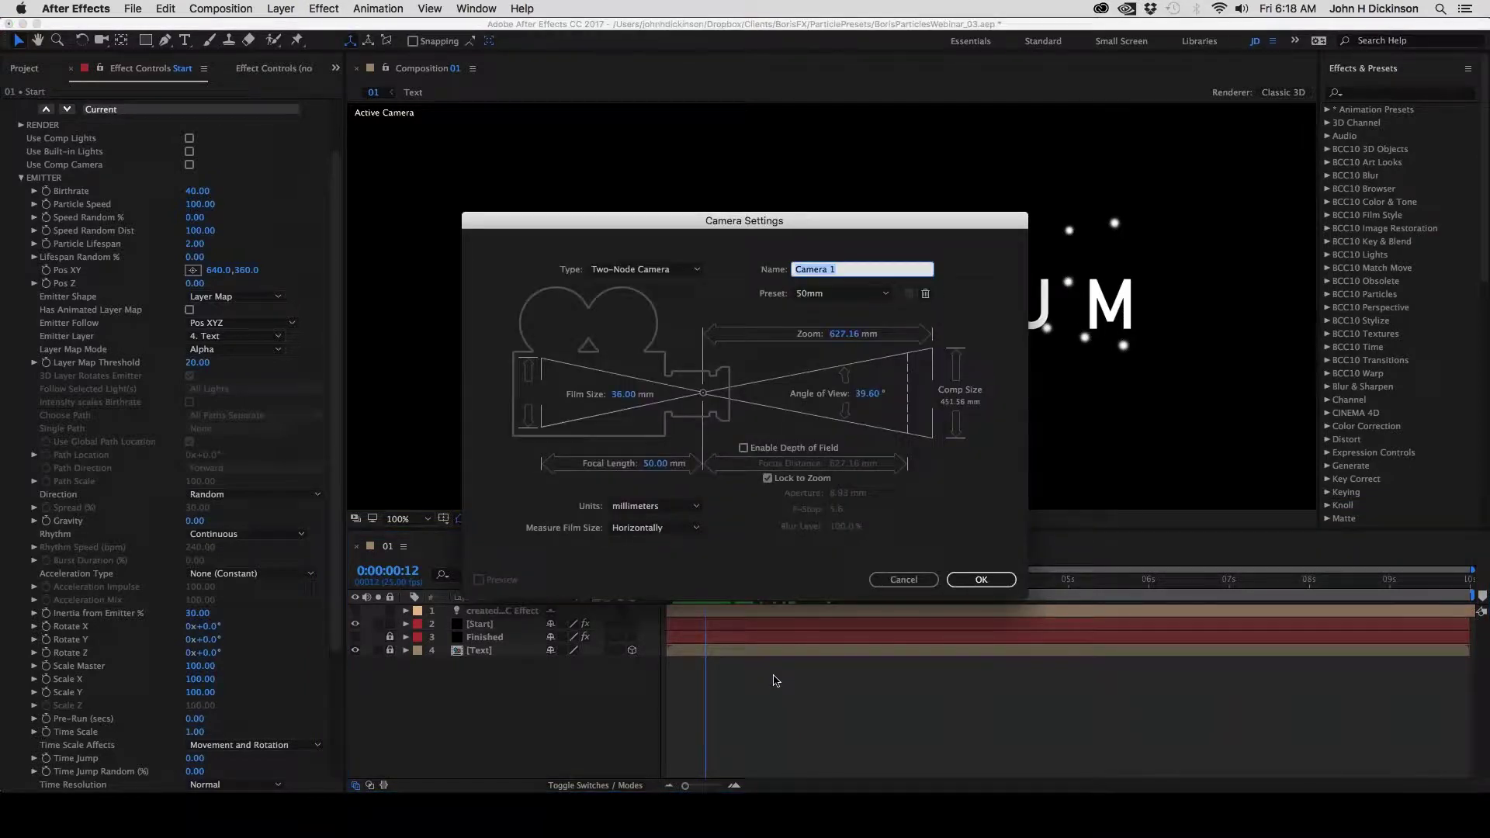
{"action": "left_click_drag", "start_coordinate": [901, 227], "coordinate": [901, 202]}
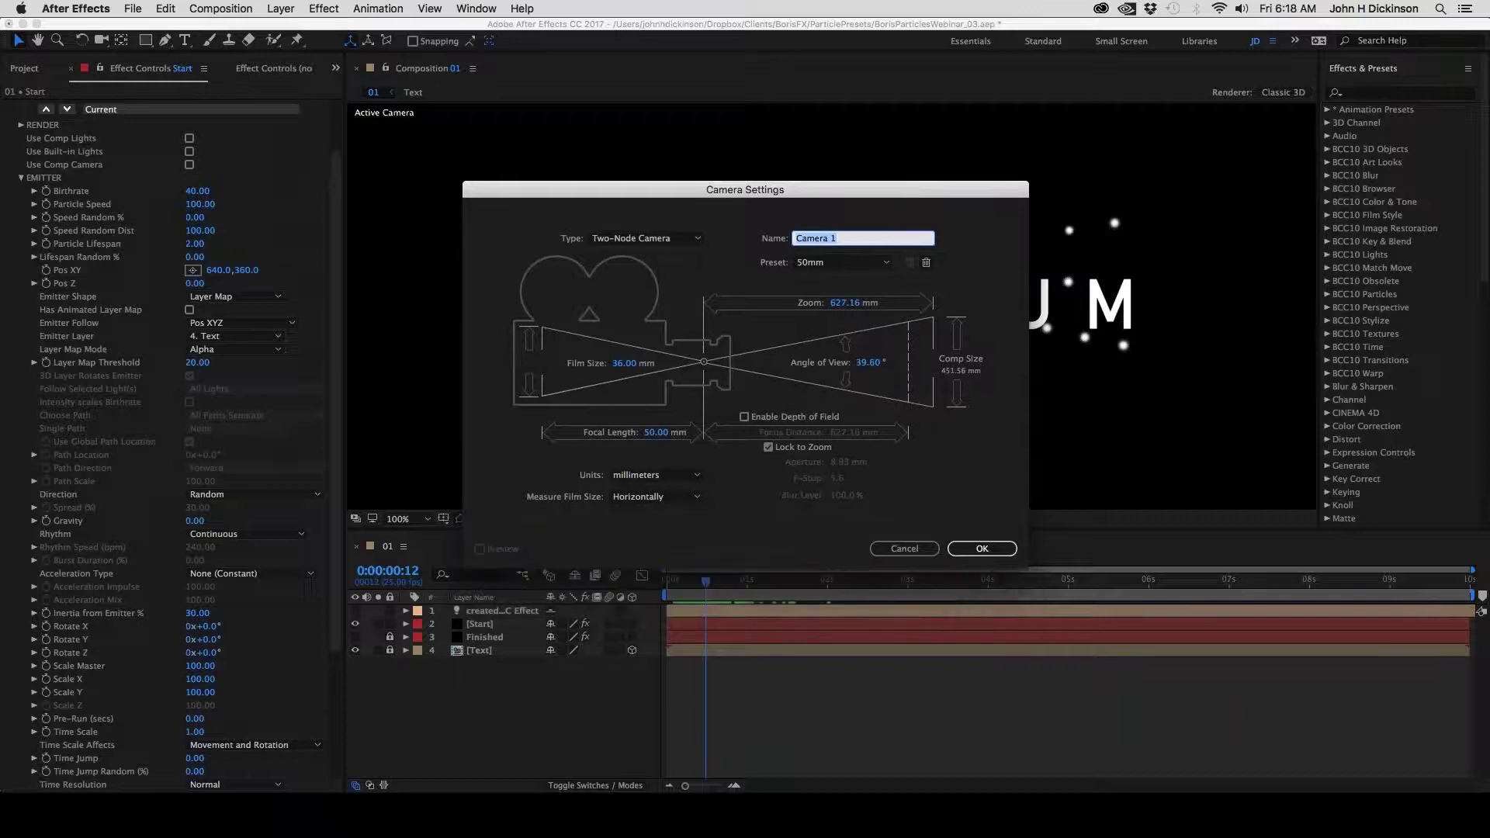
{"action": "left_click", "coordinate": [981, 549]}
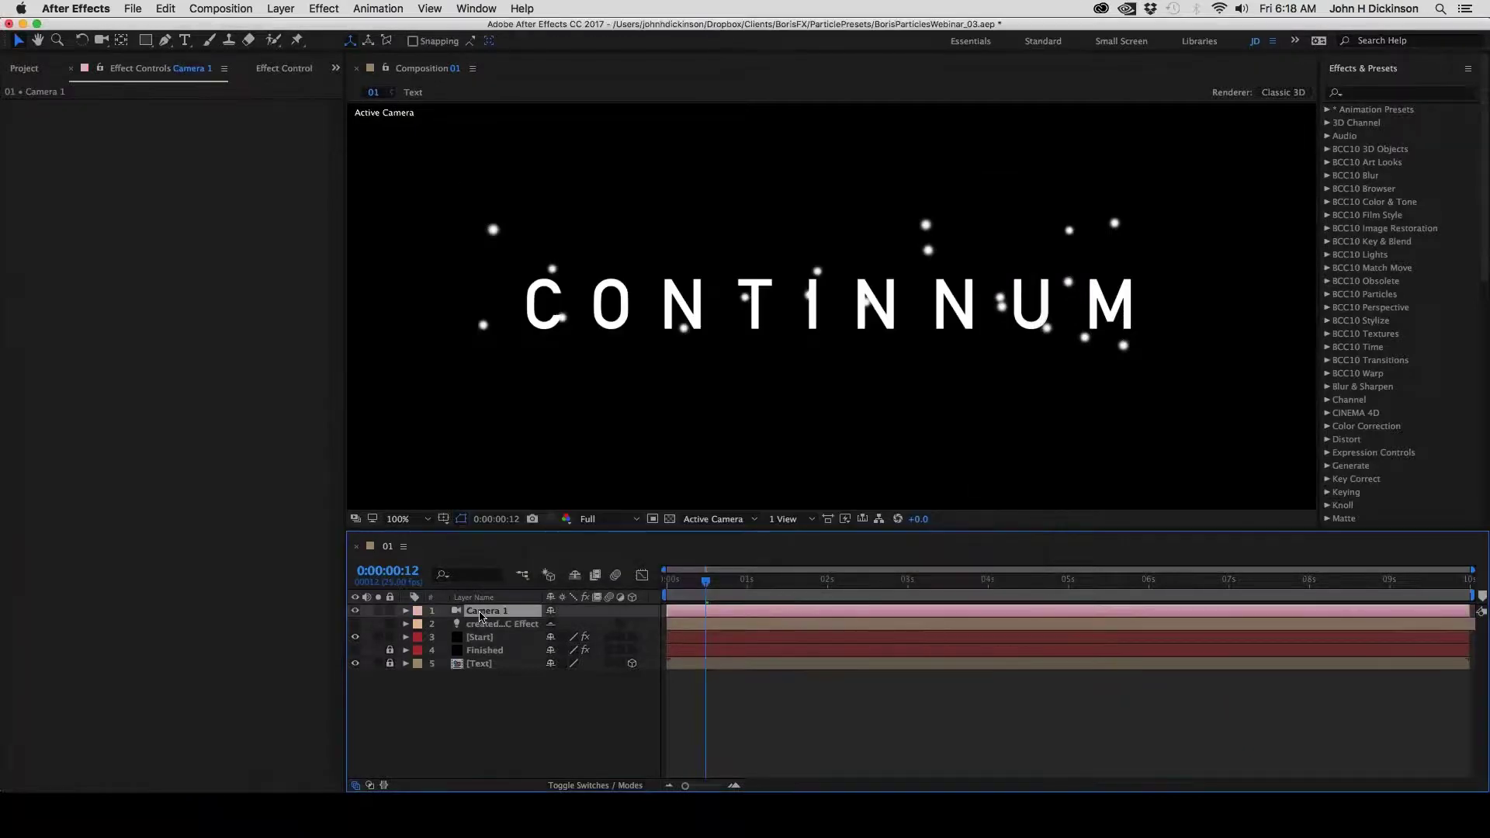
Create an orbit null for the Camera 1 layer
{"action": "right_click", "coordinate": [481, 617]}
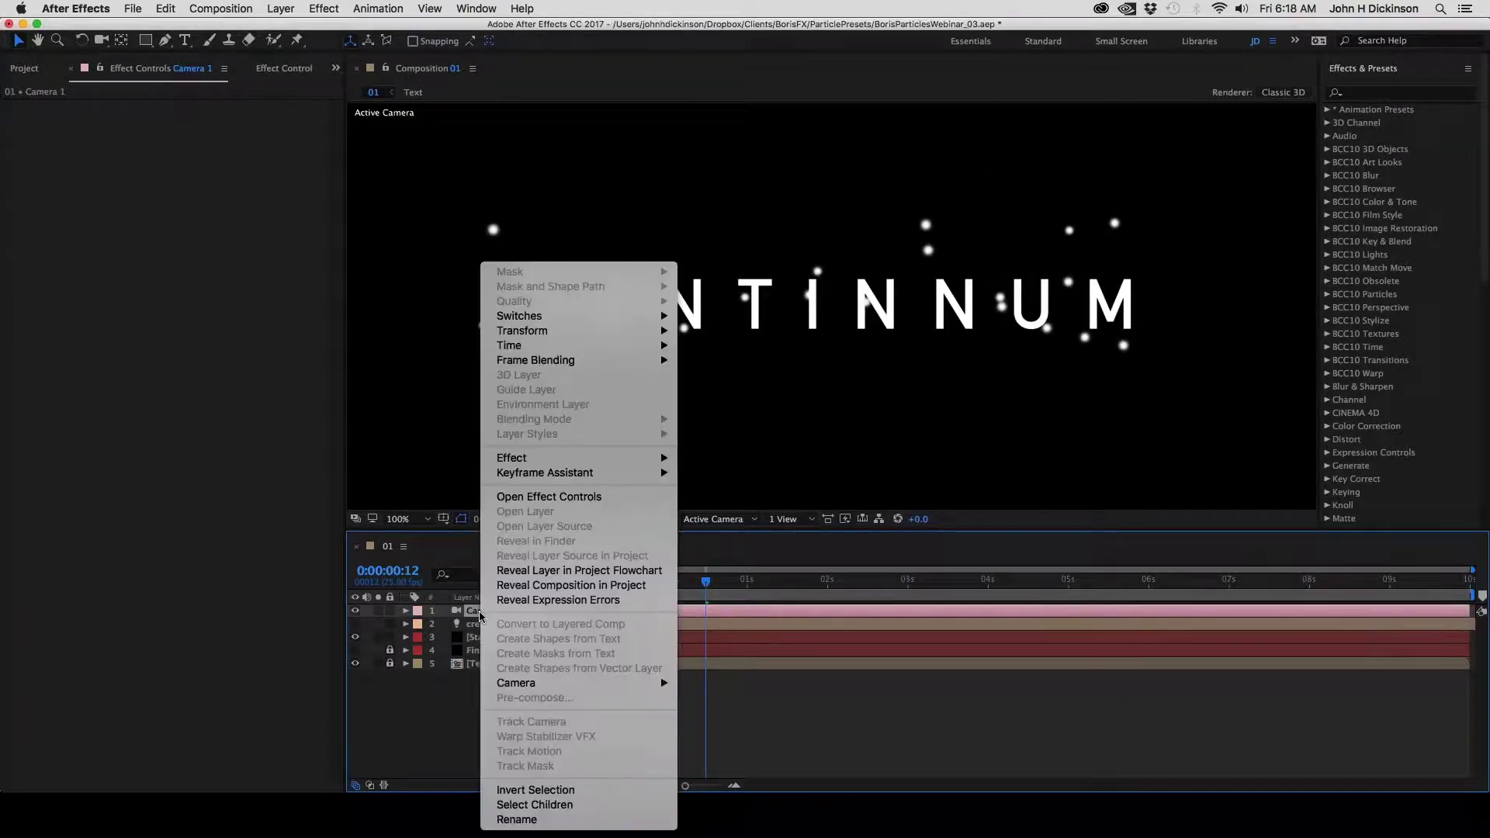
{"action": "mouse_move", "coordinate": [542, 686]}
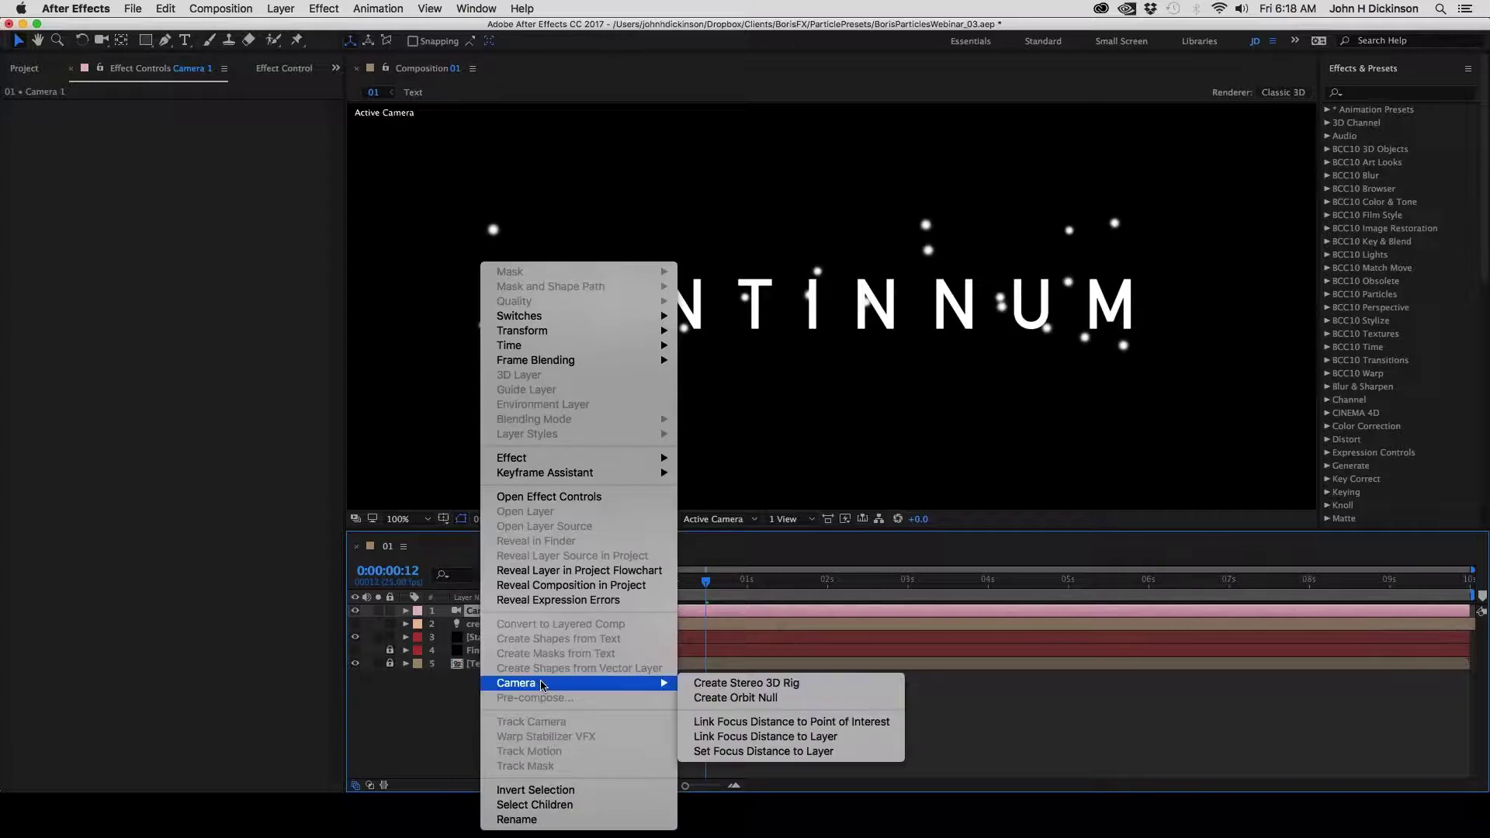
{"action": "left_click", "coordinate": [785, 698]}
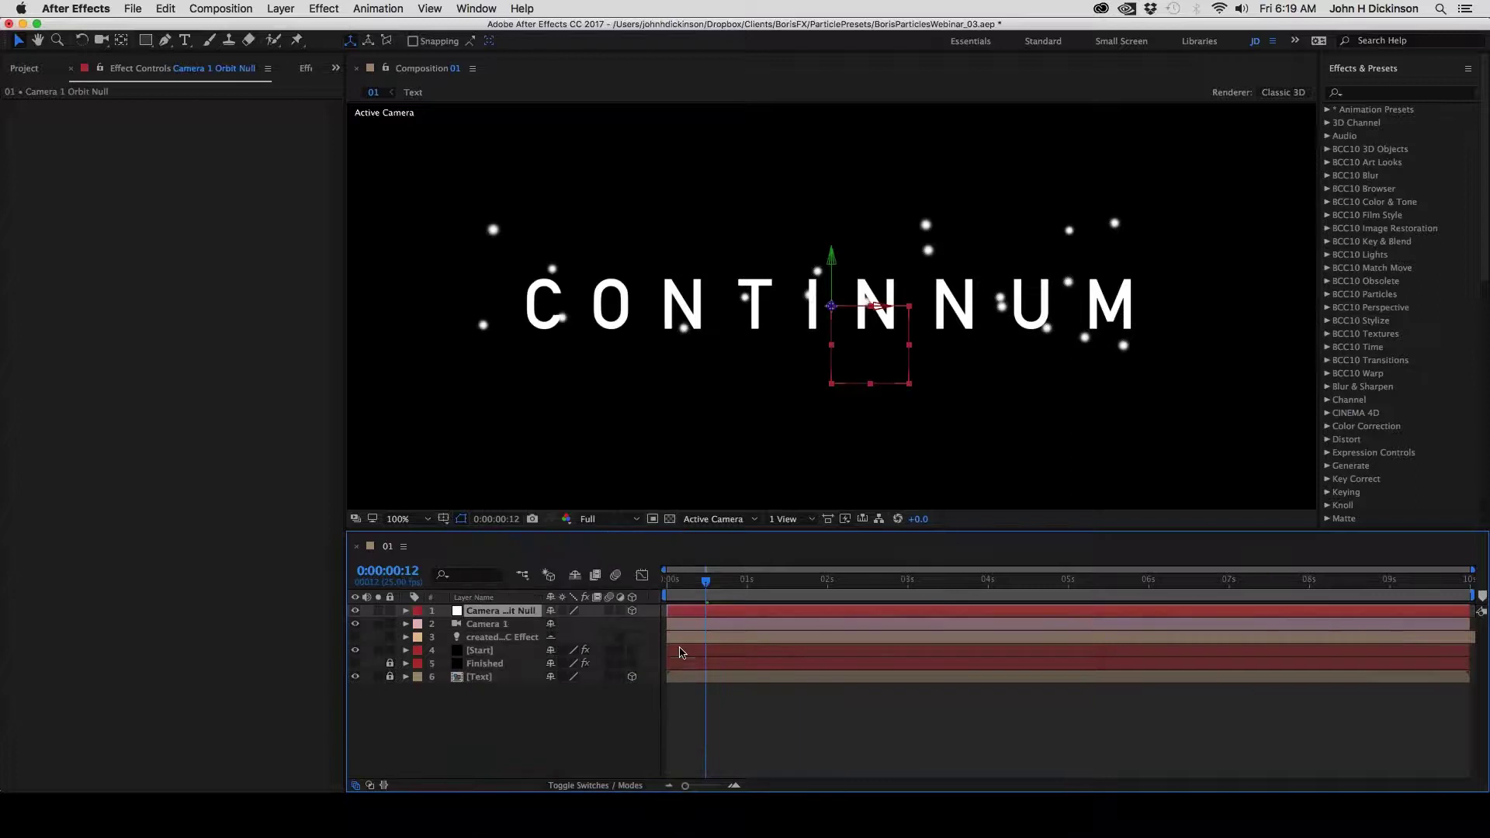
Reveal the orbit null's rotation properties and try a Y Rotation of about 17°
{"action": "key", "text": "r"}
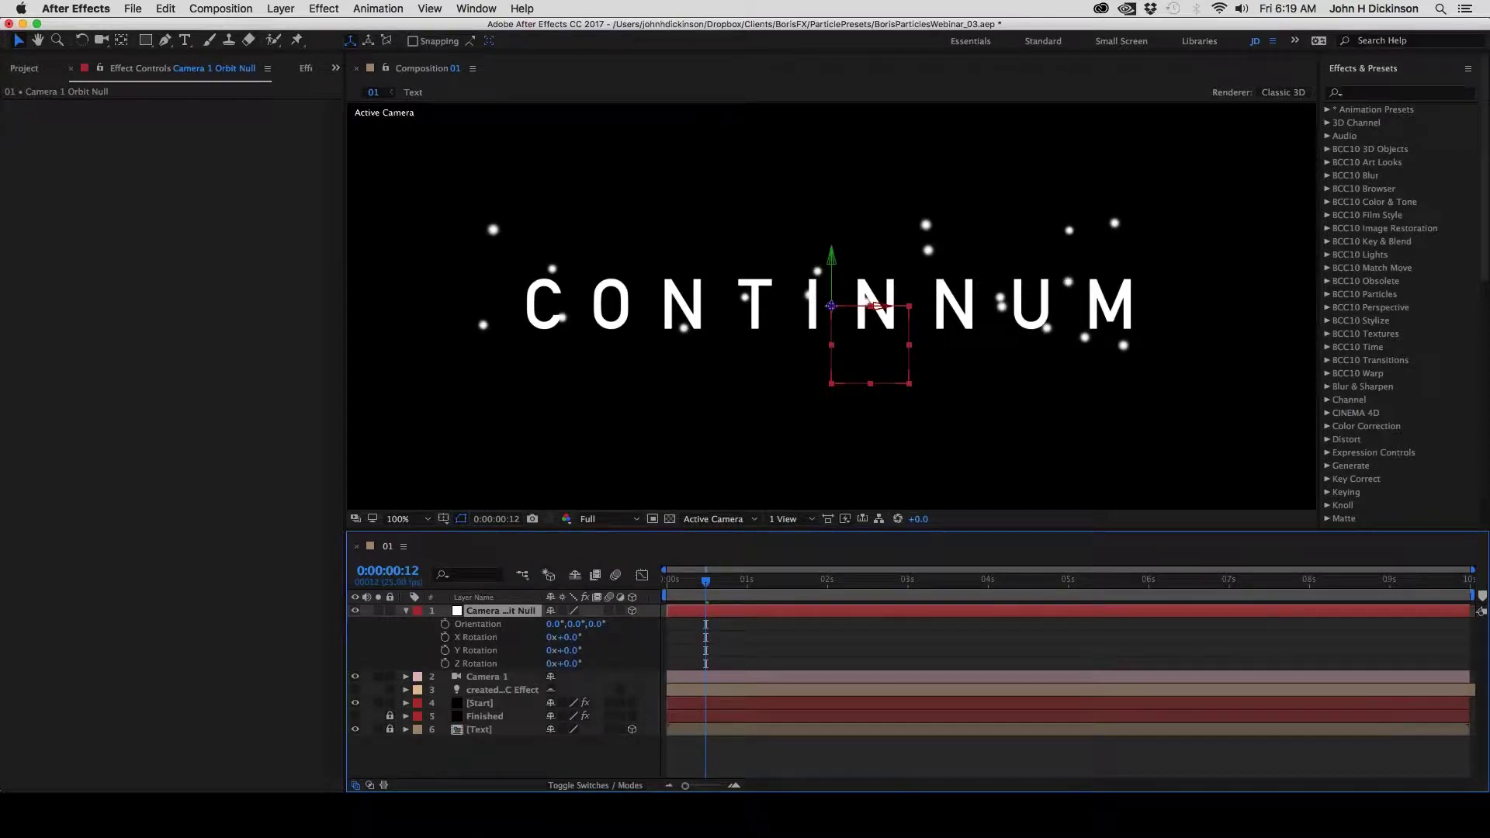
{"action": "mouse_move", "coordinate": [578, 650]}
{"action": "left_mouse_down"}
{"action": "mouse_move", "coordinate": [624, 652]}
{"action": "mouse_move", "coordinate": [574, 664]}
{"action": "left_mouse_up"}
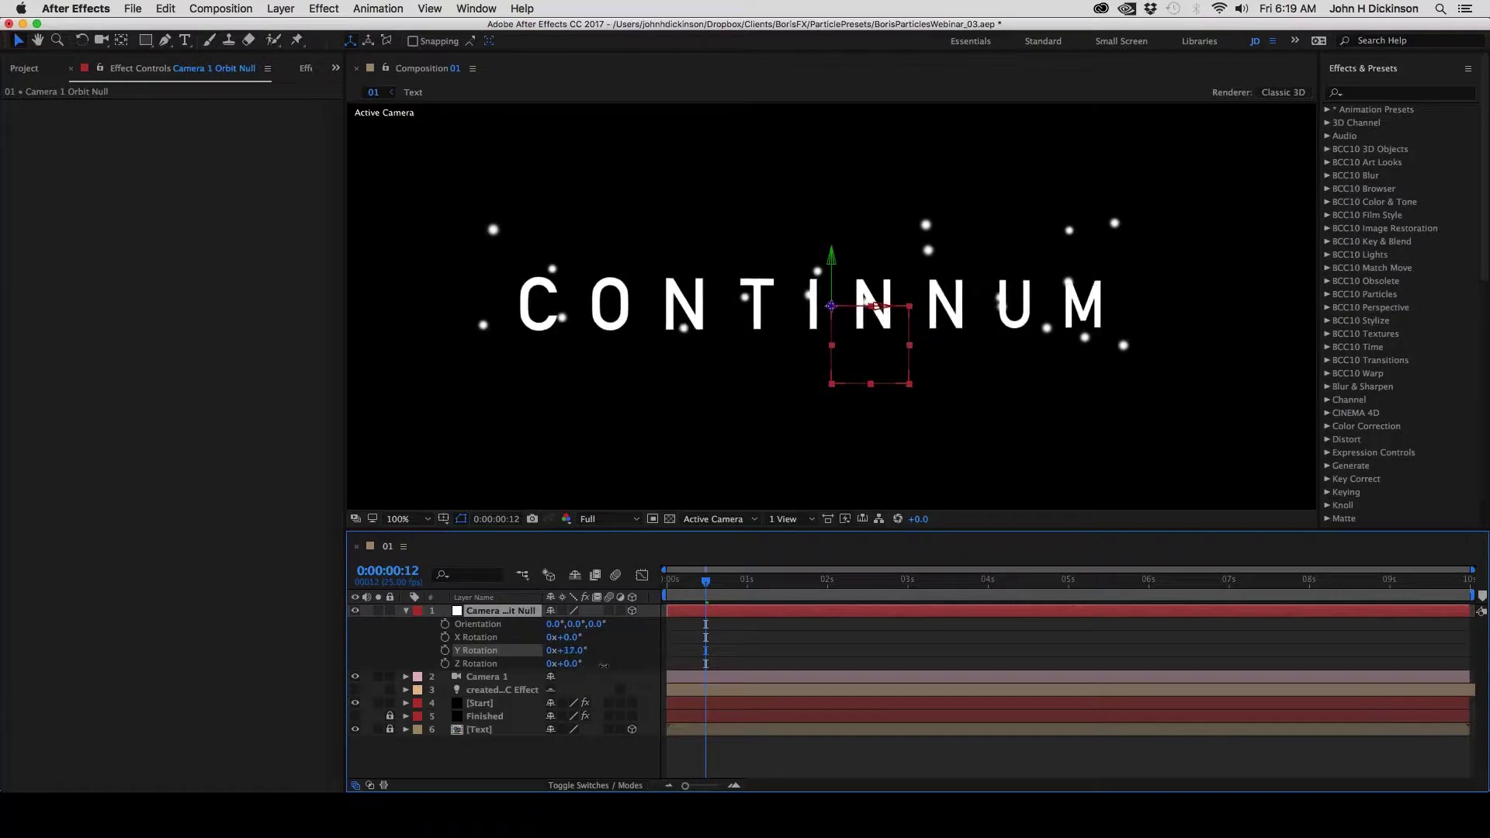
Enable Use Comp Camera in the Start layer's particle effect
{"action": "left_click", "coordinate": [487, 706]}
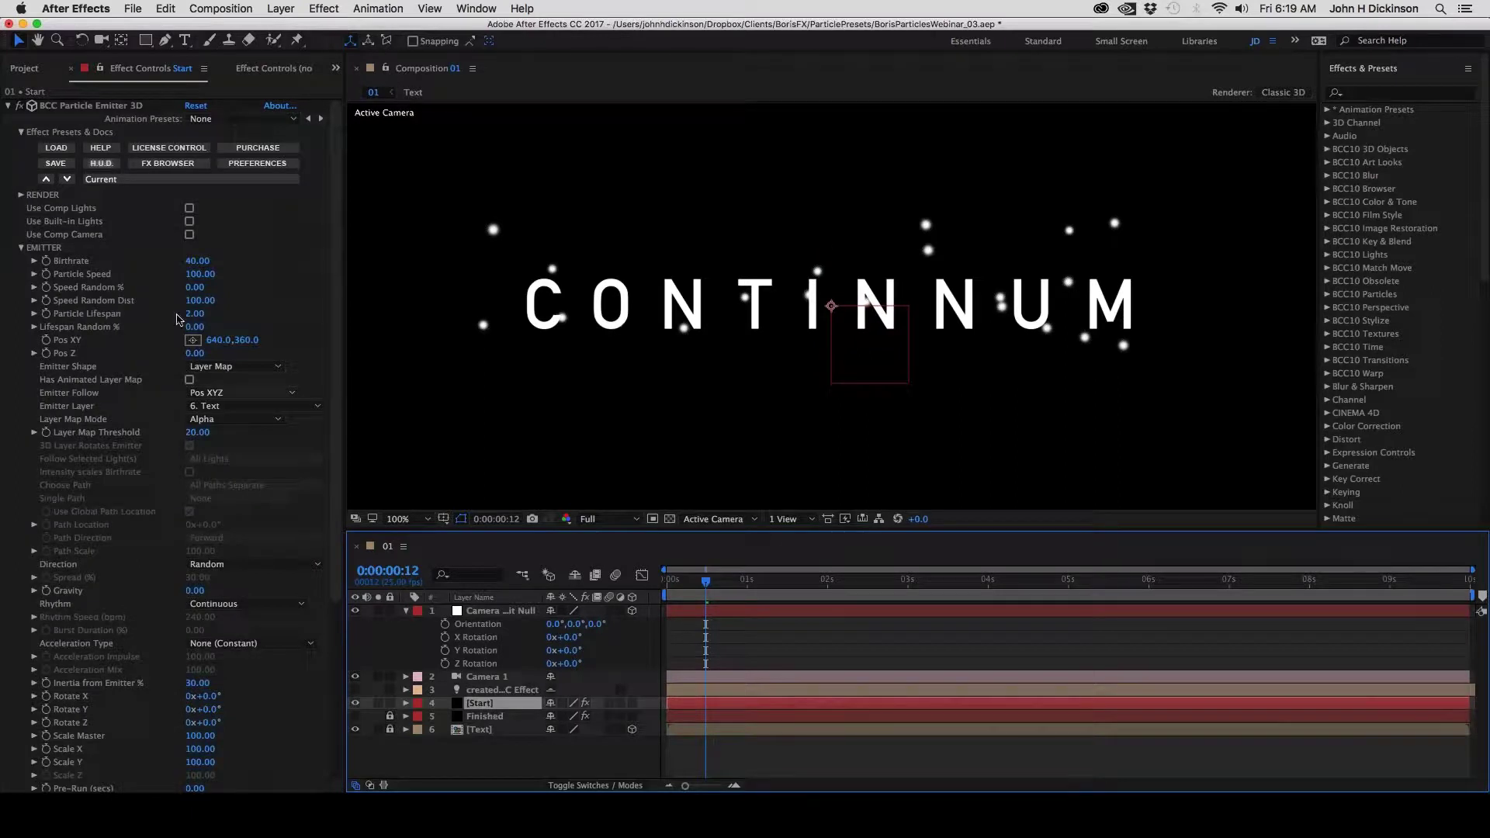
{"action": "left_click", "coordinate": [190, 235]}
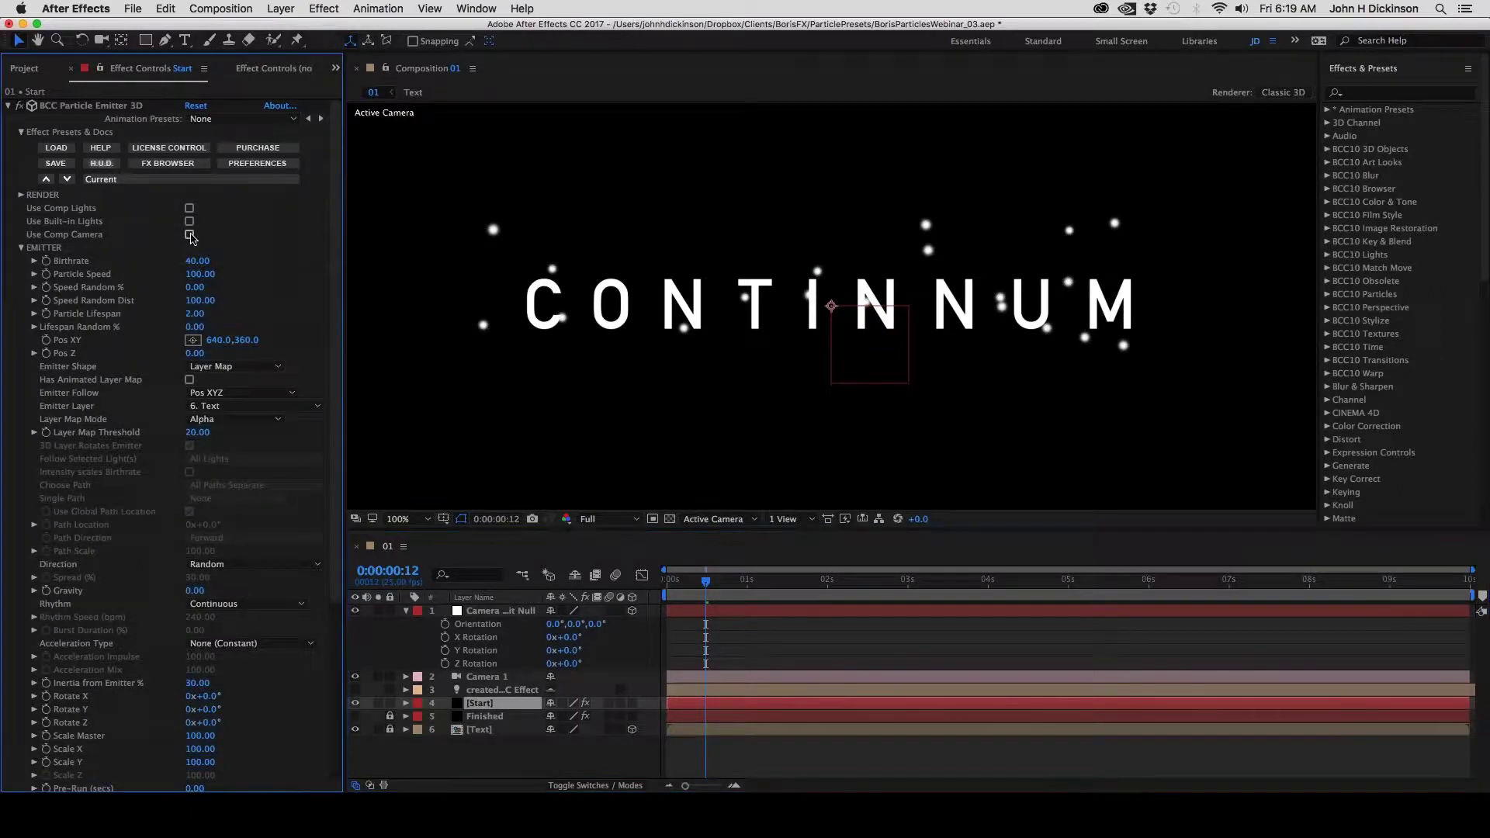
{"action": "left_click", "coordinate": [191, 235]}
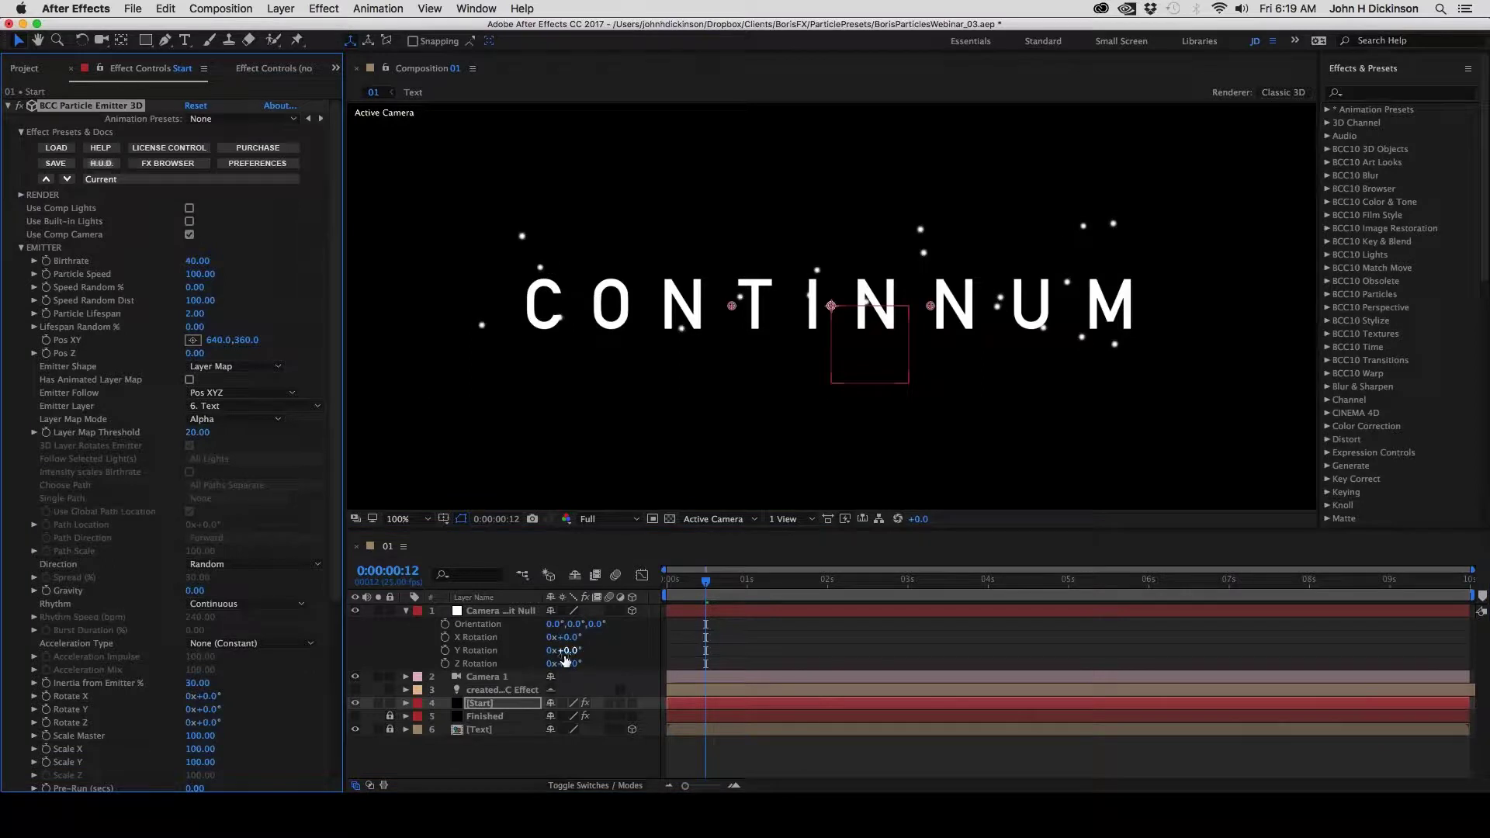
Try a Y Rotation of 14° on the orbit null, undo it and collapse the null's properties
{"action": "mouse_move", "coordinate": [569, 655]}
{"action": "left_mouse_down"}
{"action": "mouse_move", "coordinate": [624, 651]}
{"action": "mouse_move", "coordinate": [558, 656]}
{"action": "mouse_move", "coordinate": [587, 663]}
{"action": "left_mouse_up"}
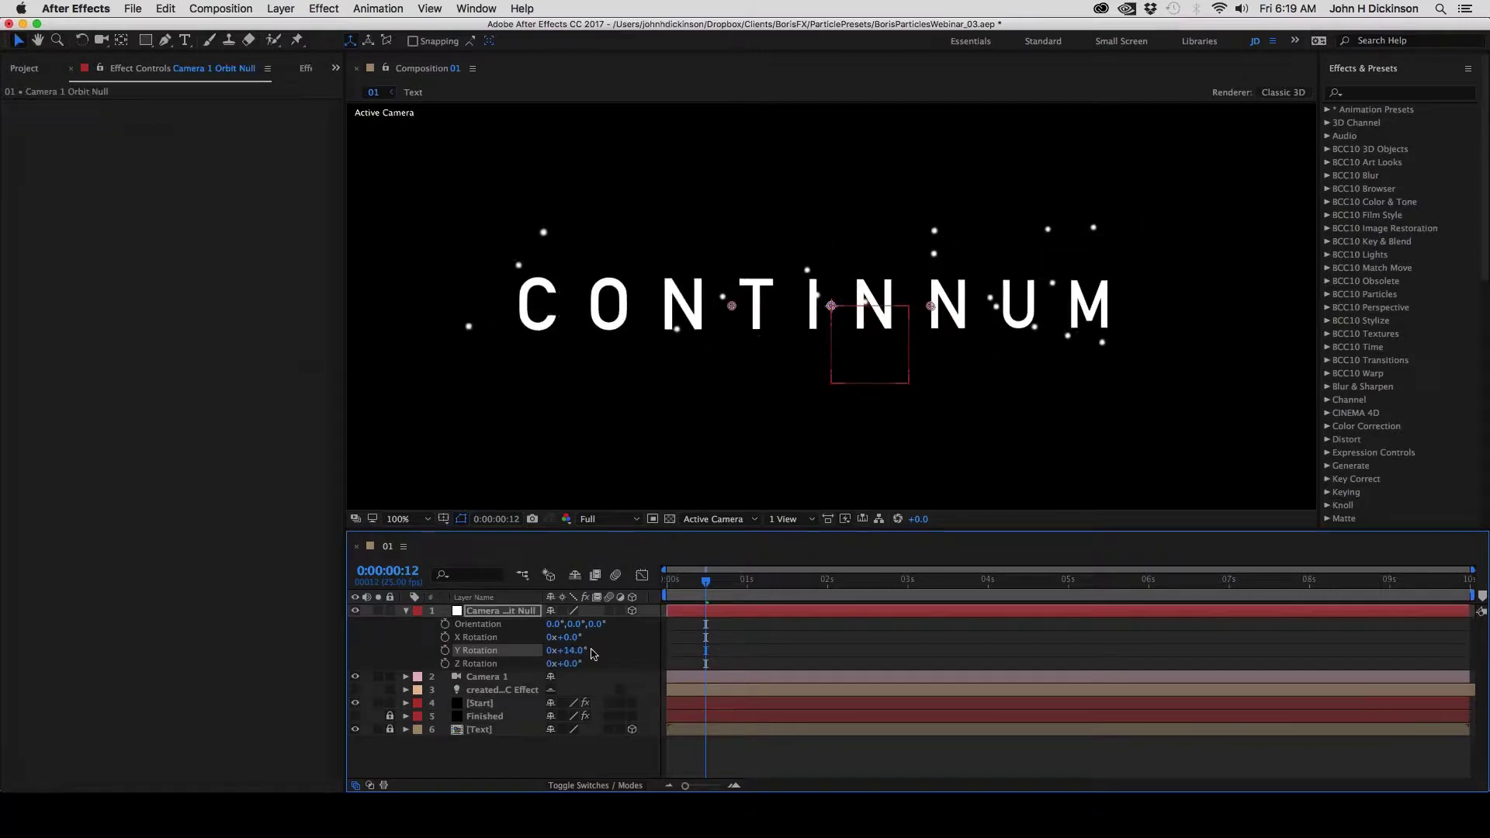
{"action": "key", "text": "super+z"}
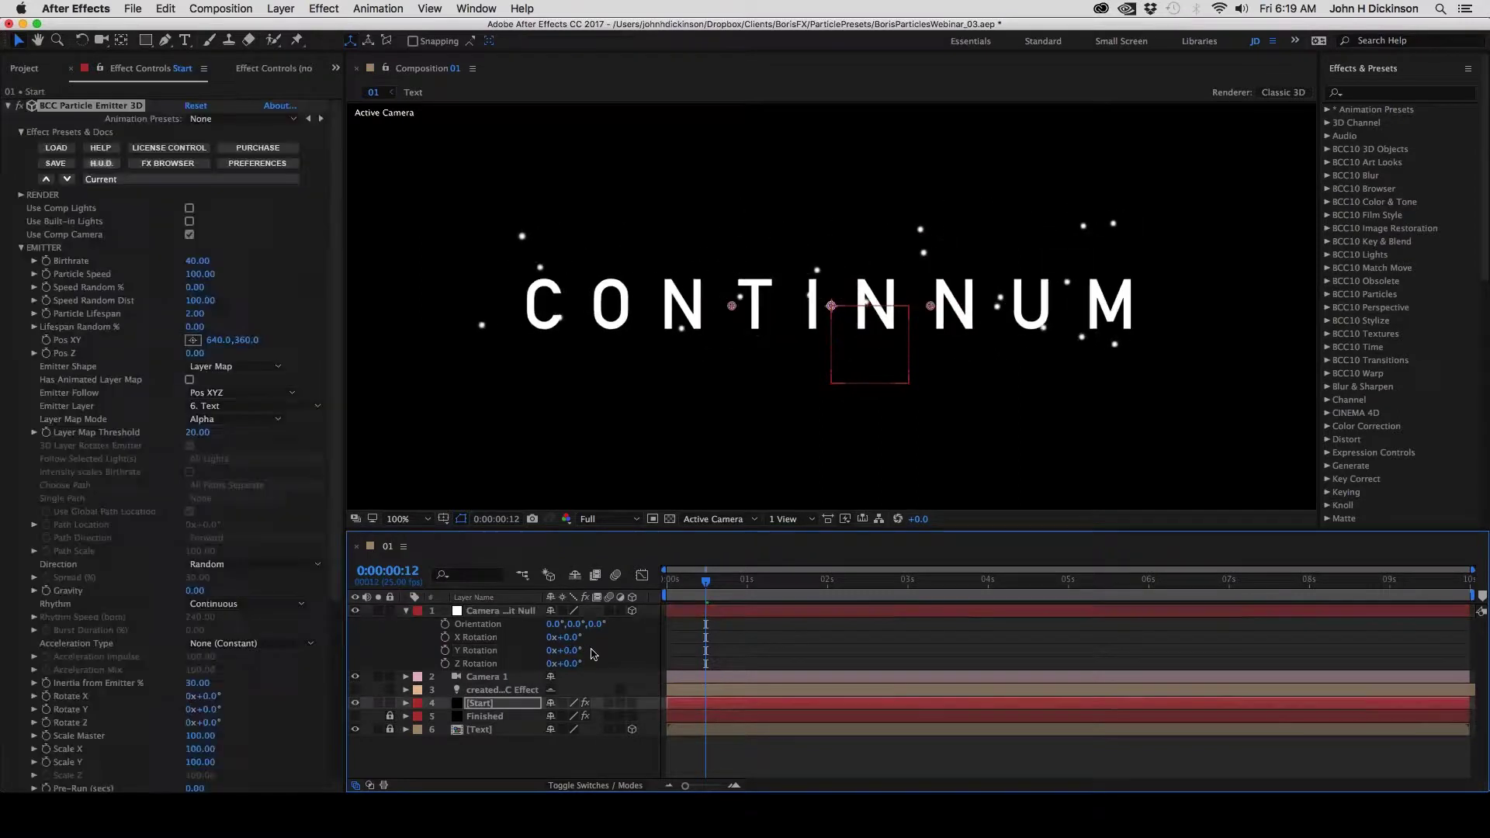
{"action": "left_click", "coordinate": [406, 610]}
Change the label color of the Camera 1 Orbit Null and Camera 1 layers to Aqua
{"action": "left_click_drag", "start_coordinate": [660, 698], "coordinate": [707, 698]}
{"action": "left_click", "coordinate": [485, 612]}
{"action": "left_click", "coordinate": [482, 624], "text": "shift"}
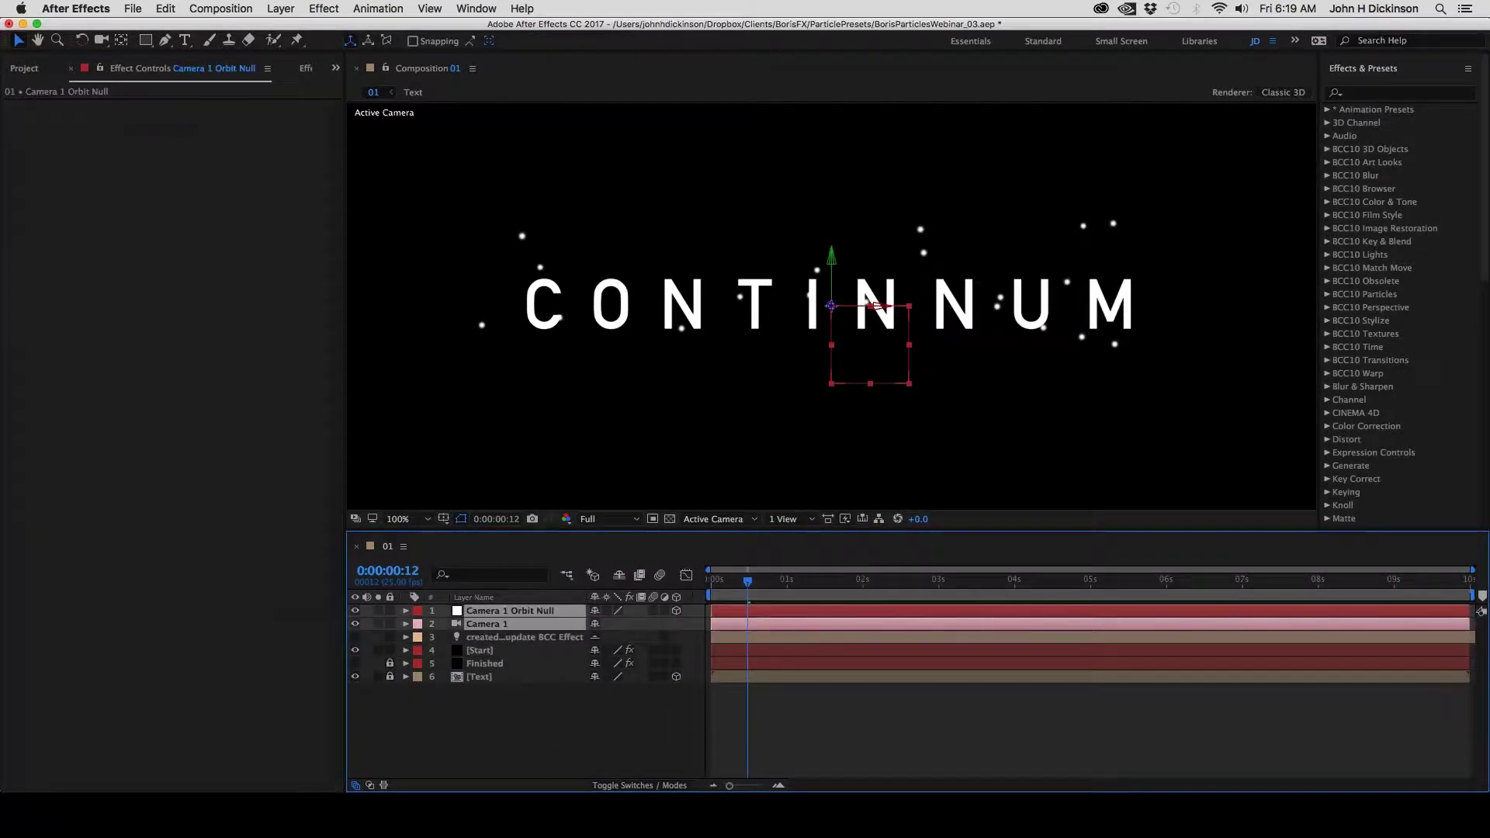
{"action": "left_click", "coordinate": [418, 611]}
{"action": "left_click", "coordinate": [444, 628]}
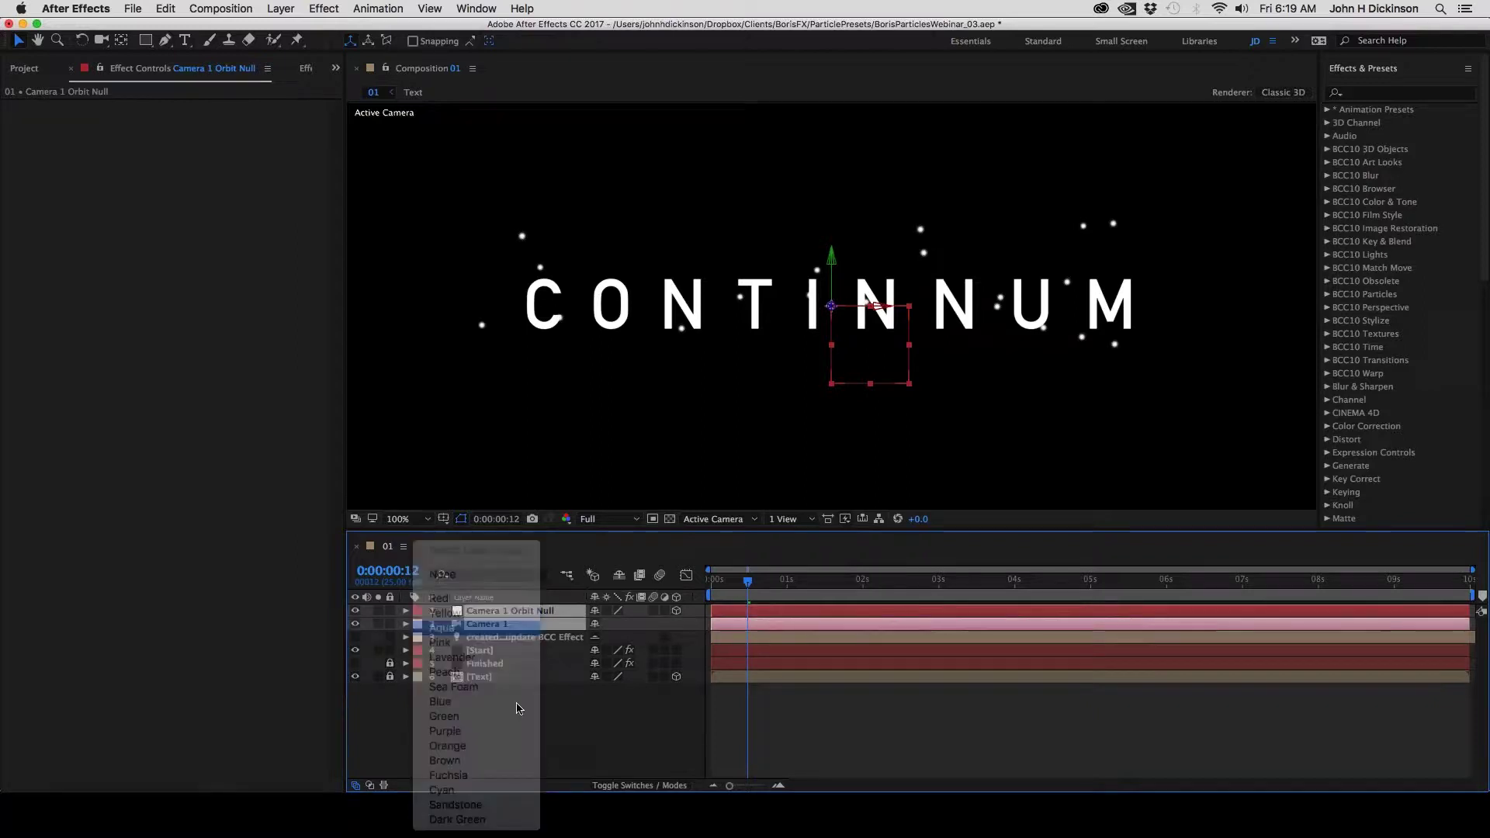
Set the Start layer's particle Birthrate to 100 and its Particle Speed to 20
{"action": "left_click", "coordinate": [482, 638]}
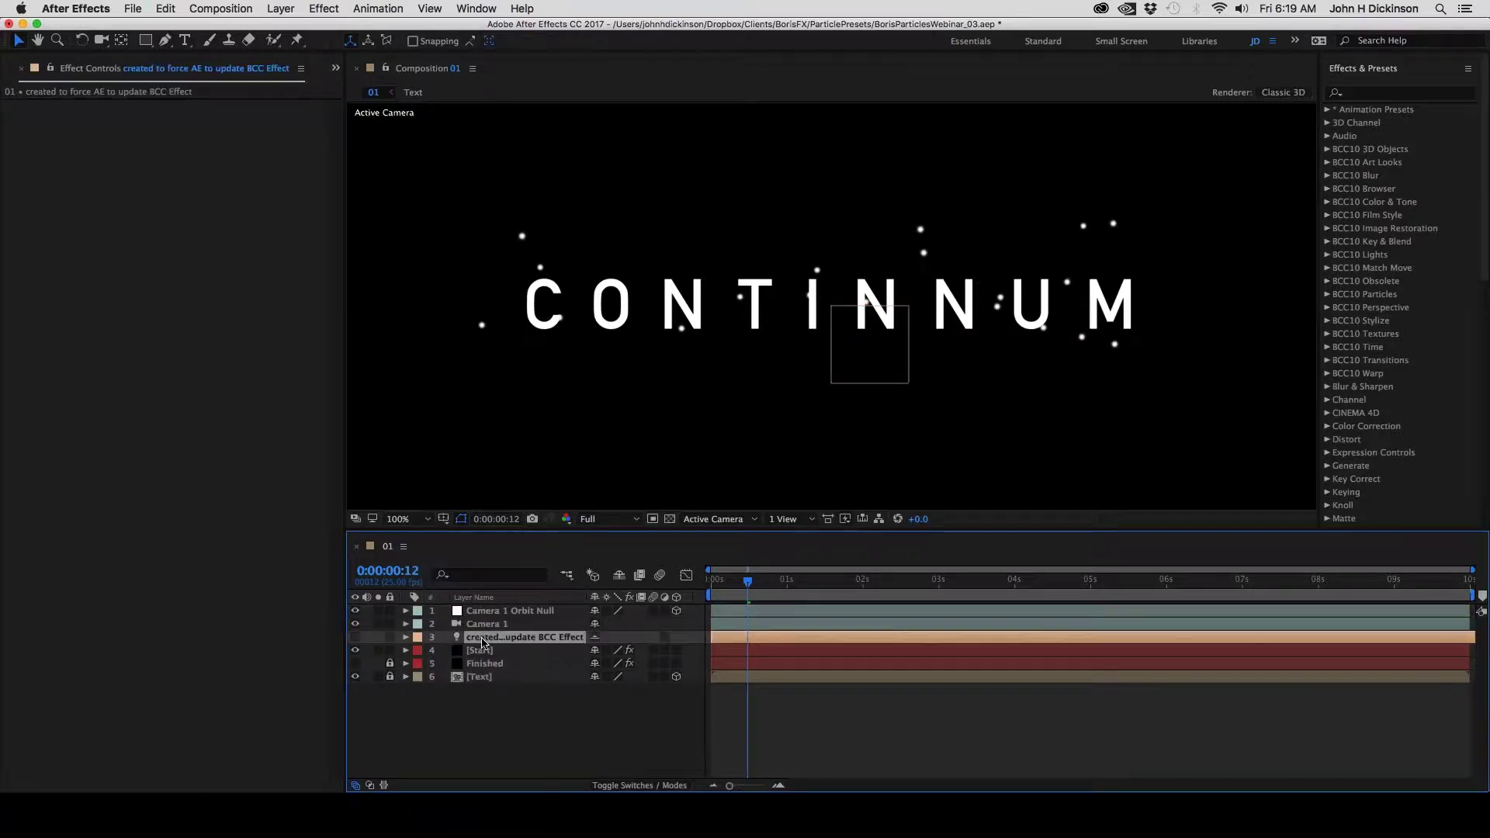
{"action": "left_click", "coordinate": [479, 651]}
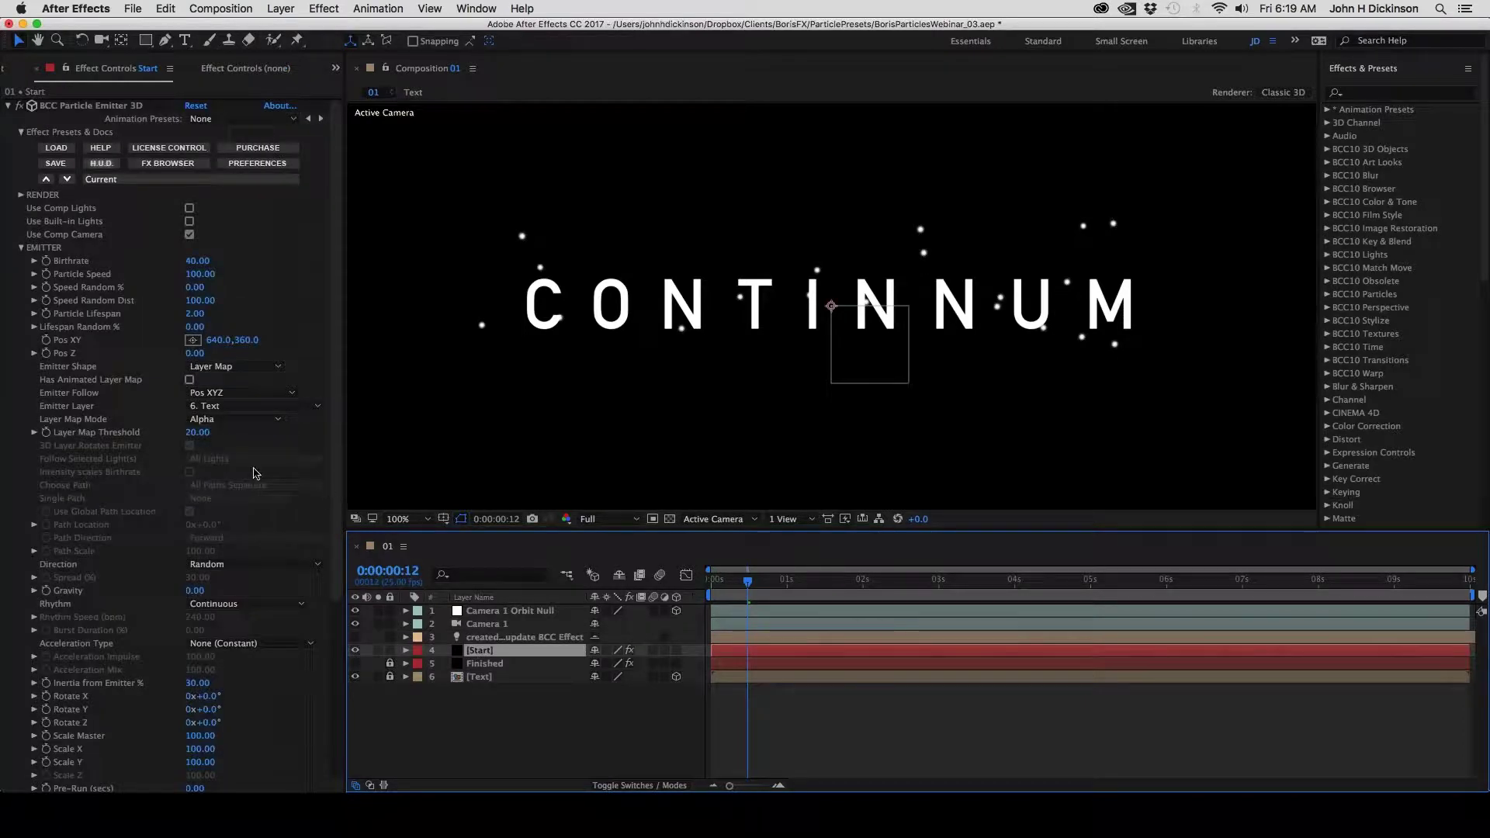
{"action": "left_click", "coordinate": [196, 263]}
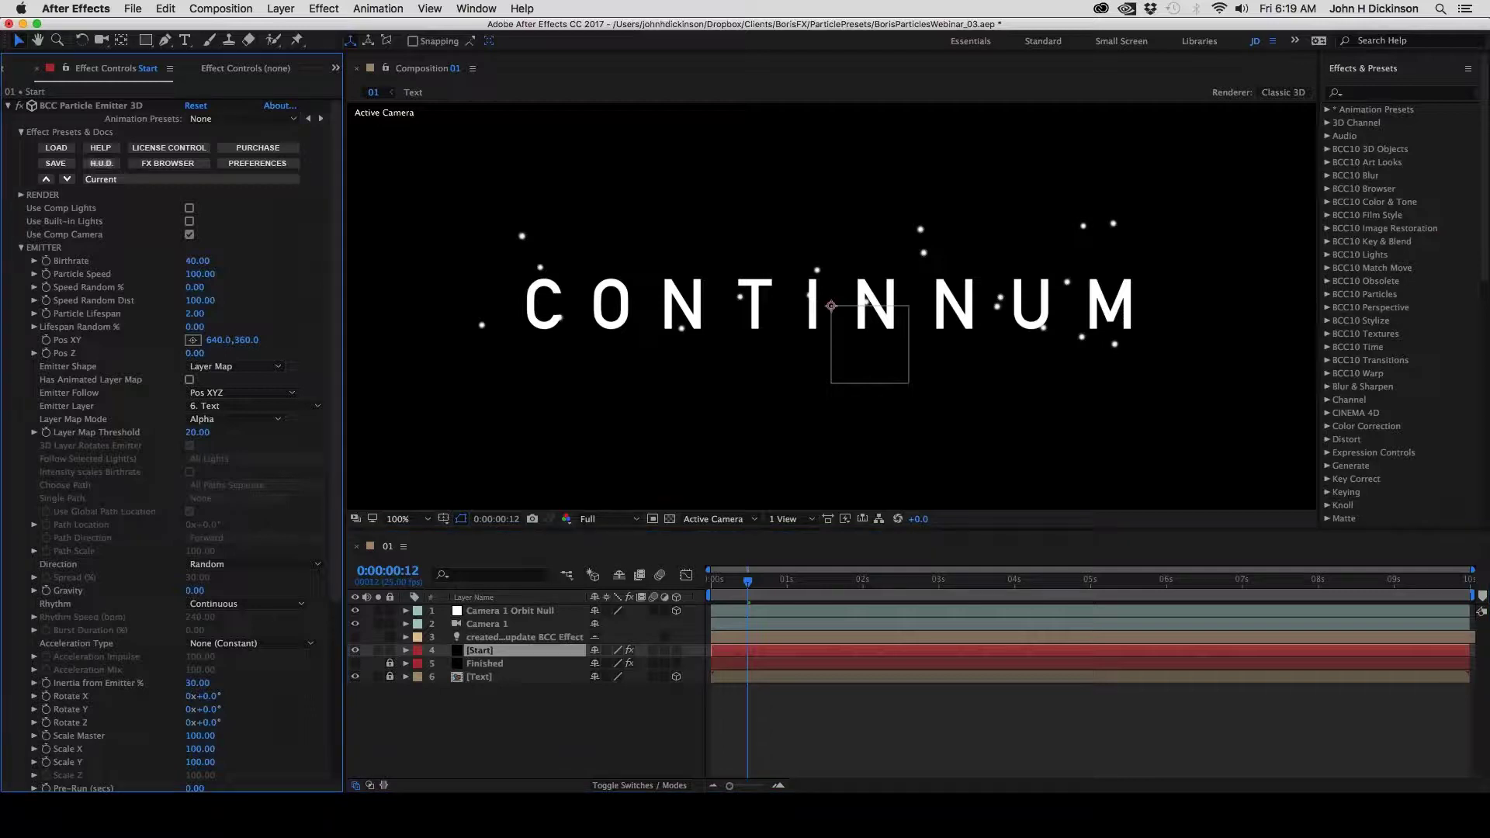
{"action": "type", "text": "100"}
{"action": "key", "text": "Return"}
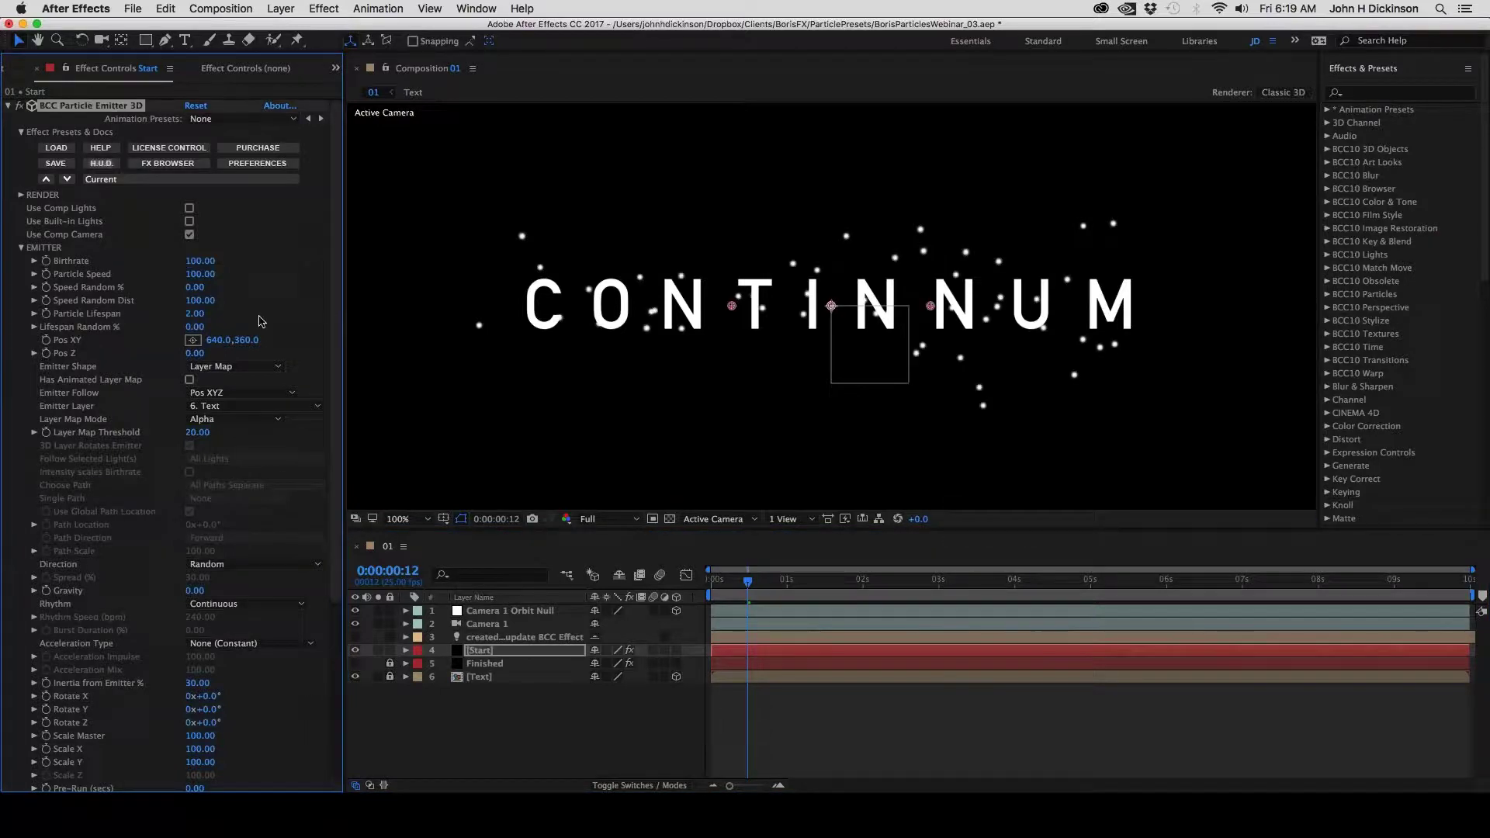
{"action": "left_click", "coordinate": [203, 275]}
{"action": "type", "text": "20"}
{"action": "key", "text": "Return"}
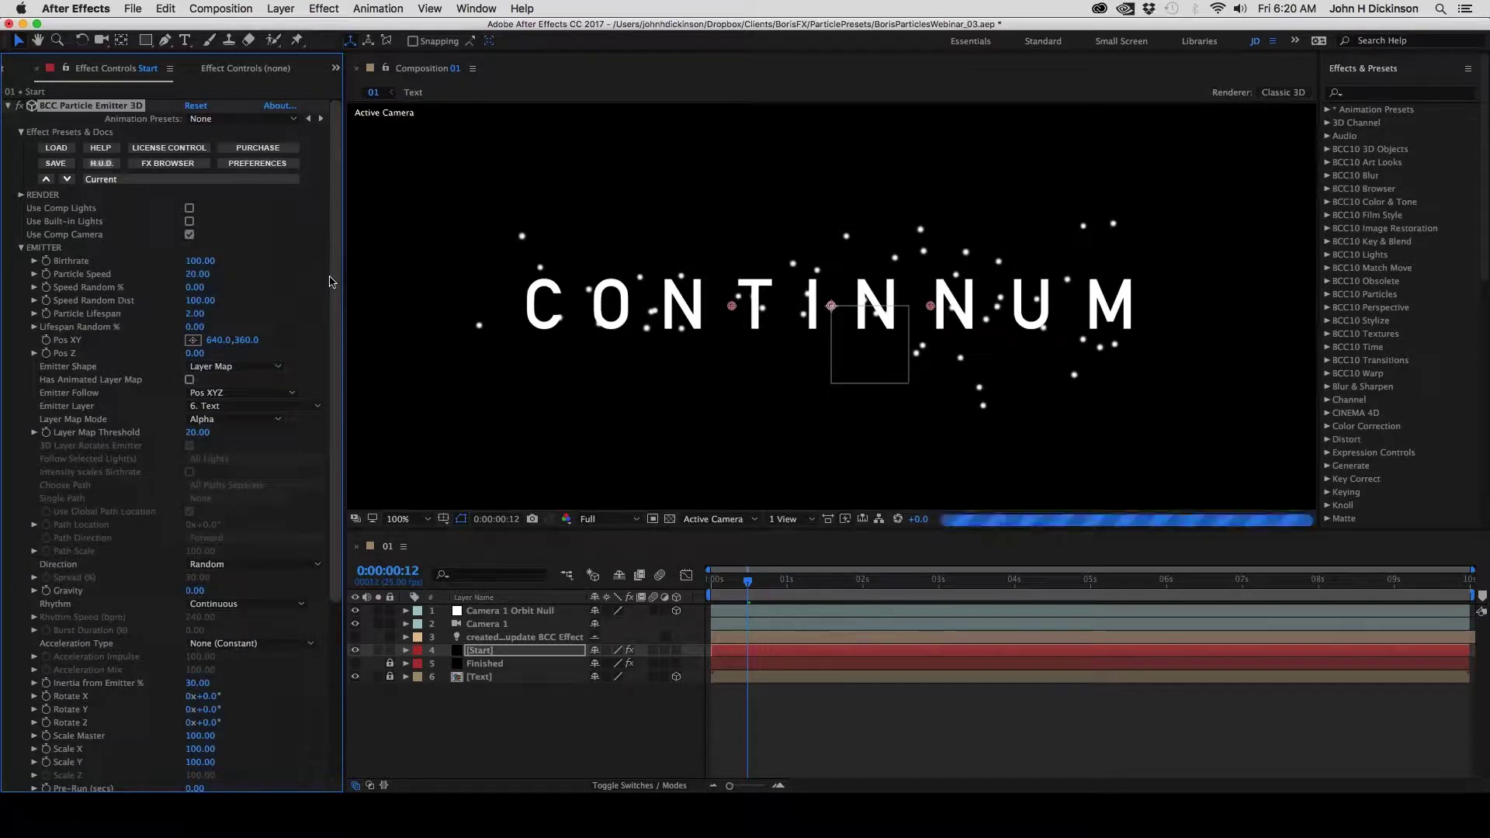
Delete the "created to force AE to update BCC Effect" layer and reselect the Start layer
{"action": "left_click", "coordinate": [391, 663]}
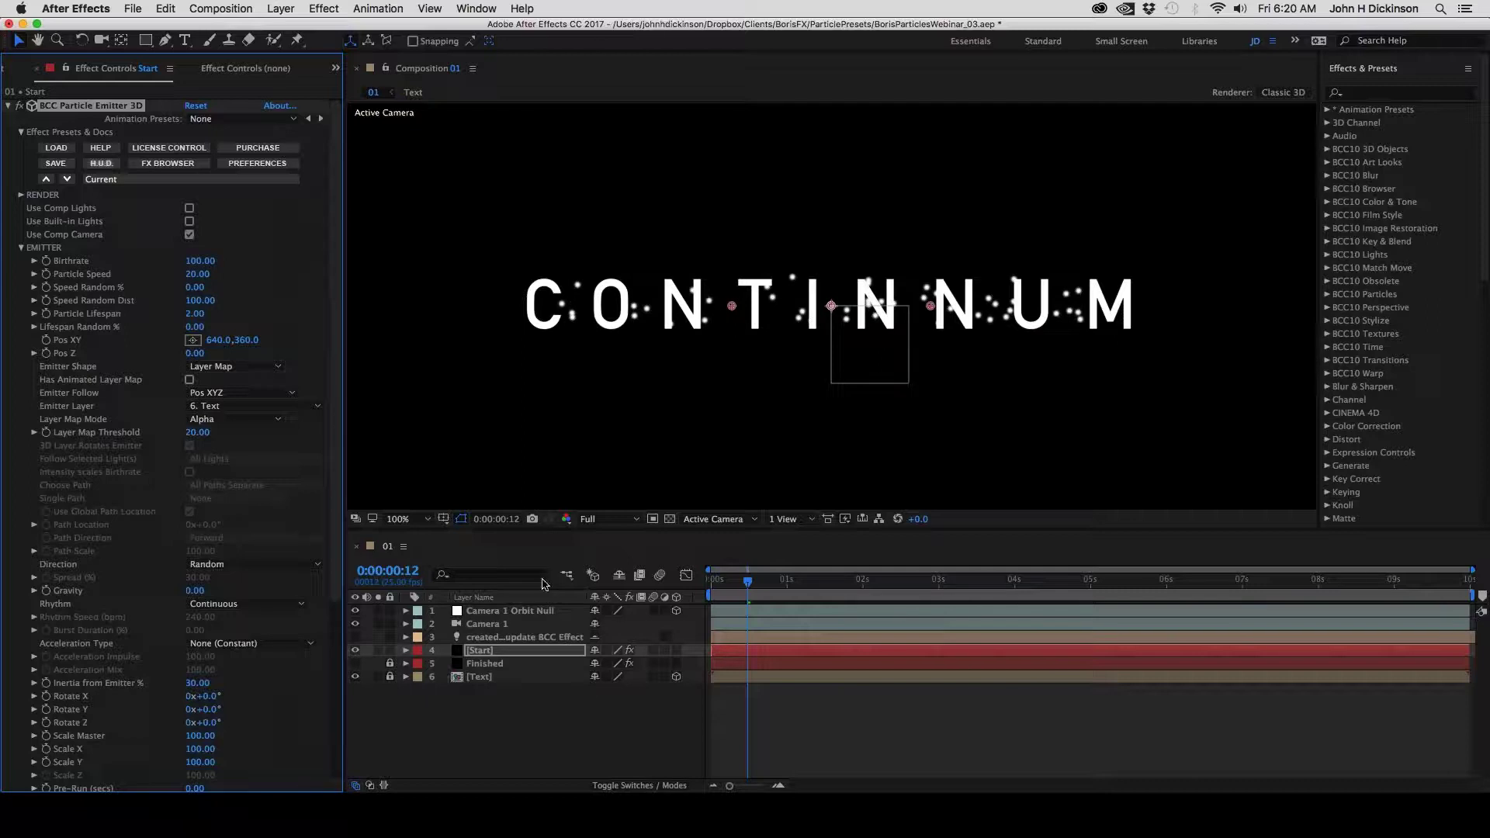
{"action": "mouse_move", "coordinate": [588, 605]}
{"action": "left_mouse_down"}
{"action": "mouse_move", "coordinate": [644, 605]}
{"action": "mouse_move", "coordinate": [564, 610]}
{"action": "left_mouse_up"}
{"action": "left_click", "coordinate": [518, 637]}
{"action": "key", "text": "Delete"}
{"action": "left_click", "coordinate": [479, 637]}
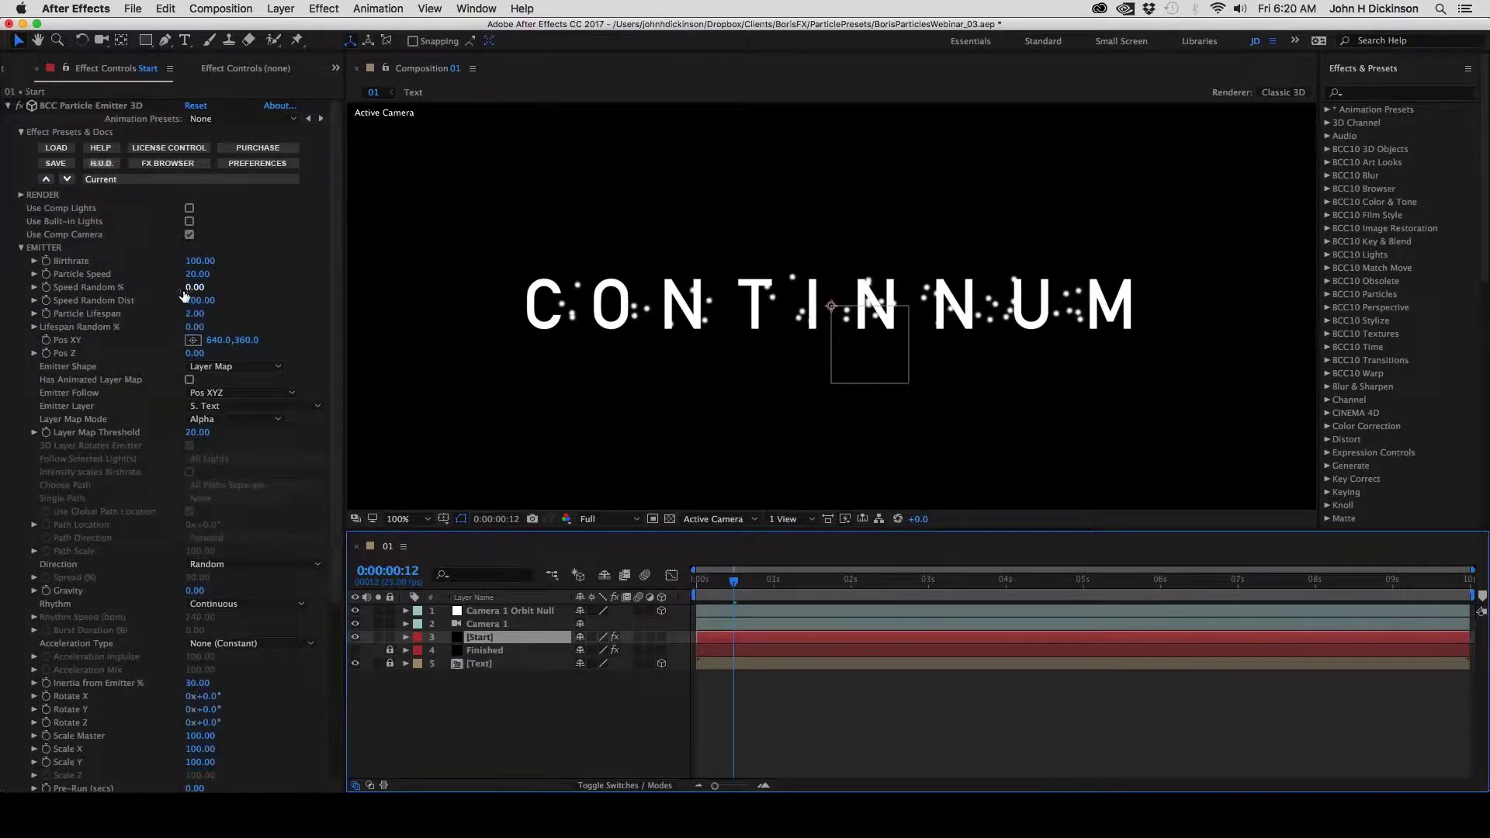
Collapse the Emitter settings, reveal the Particles settings and set the particle Size to 25
{"action": "left_click", "coordinate": [20, 249]}
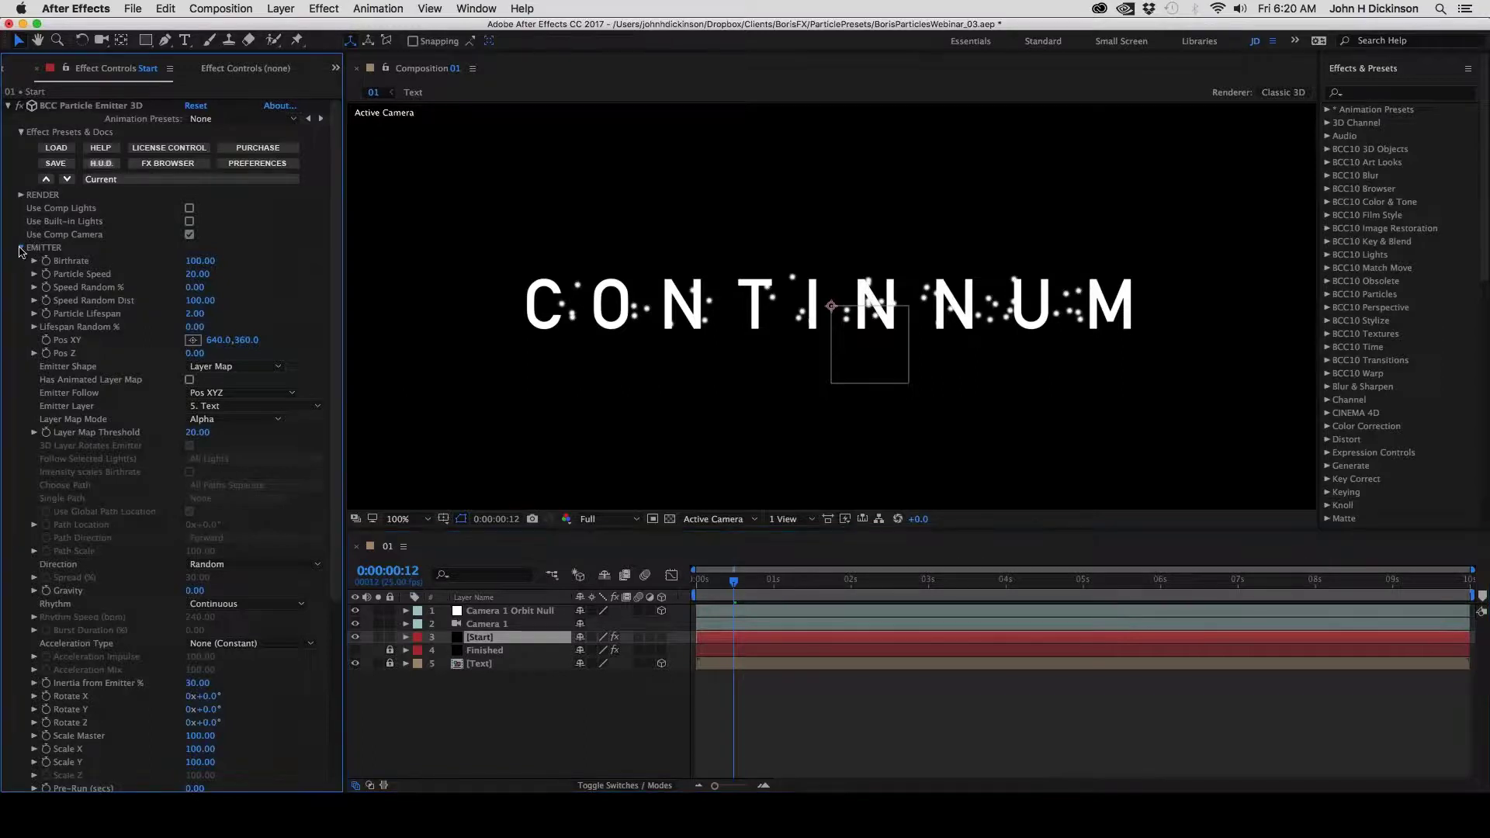
{"action": "left_click", "coordinate": [20, 248]}
{"action": "left_click", "coordinate": [21, 261]}
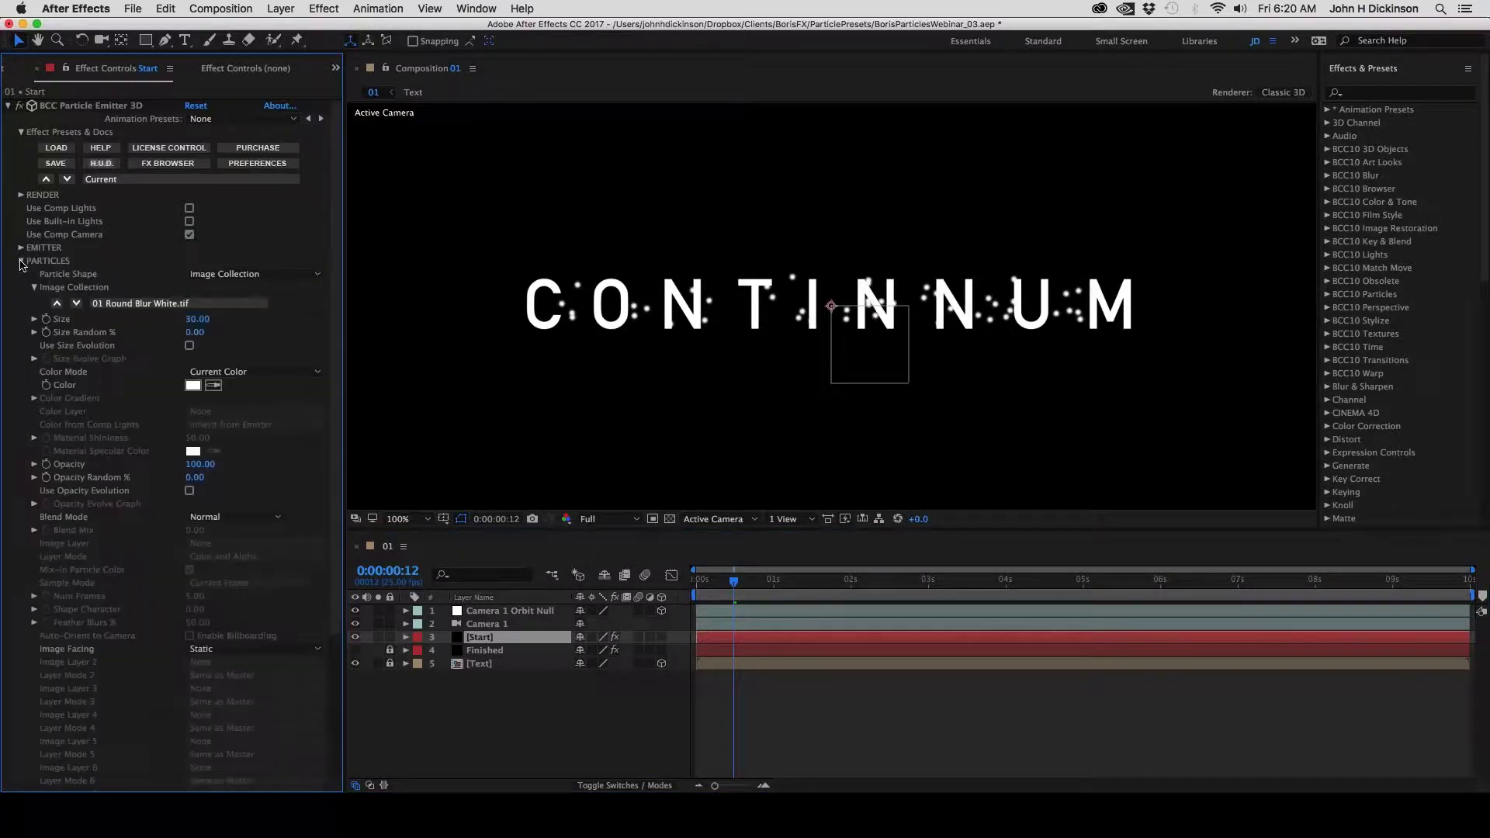
{"action": "scroll", "coordinate": [21, 264], "scroll_direction": "down", "scroll_amount": 1}
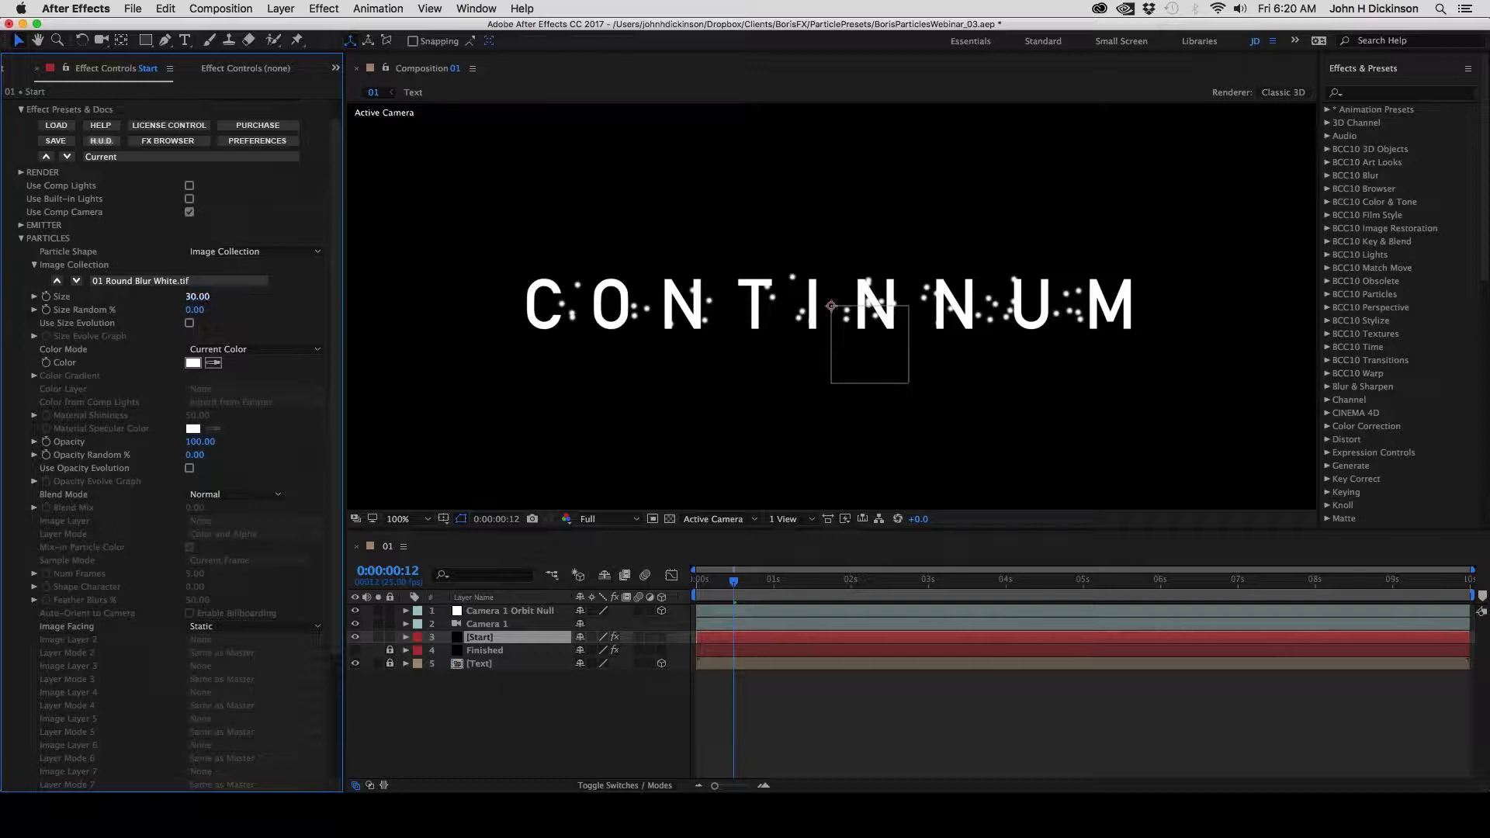
{"action": "left_click", "coordinate": [197, 297]}
{"action": "key", "text": "Return"}
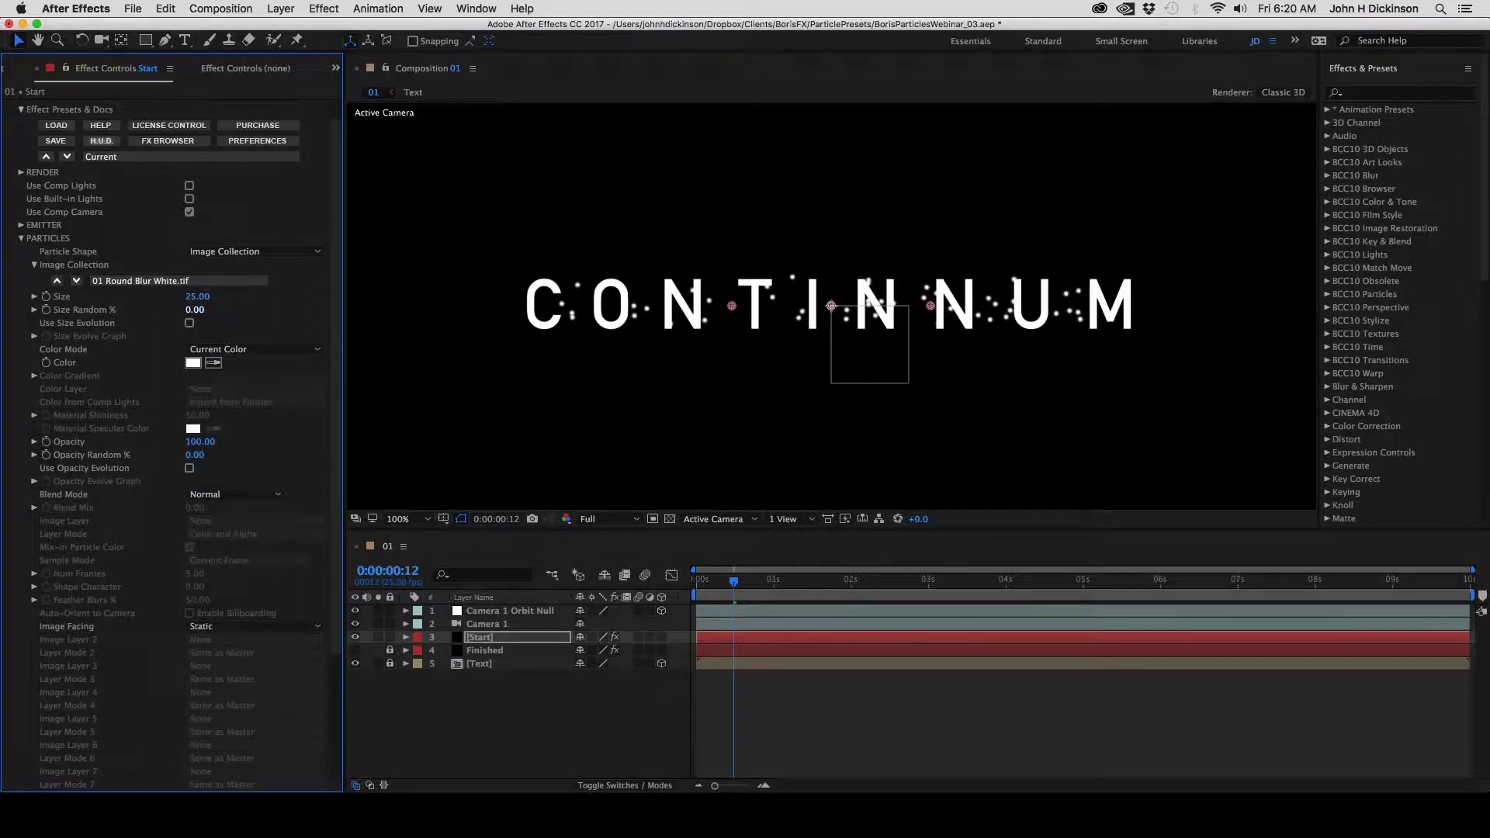
Enable Use Size Evolution with a linear rising ramp as the Size Evolve Graph, and scrub to 0:00:00:23 to preview it
{"action": "left_click", "coordinate": [189, 324]}
{"action": "left_click", "coordinate": [34, 338]}
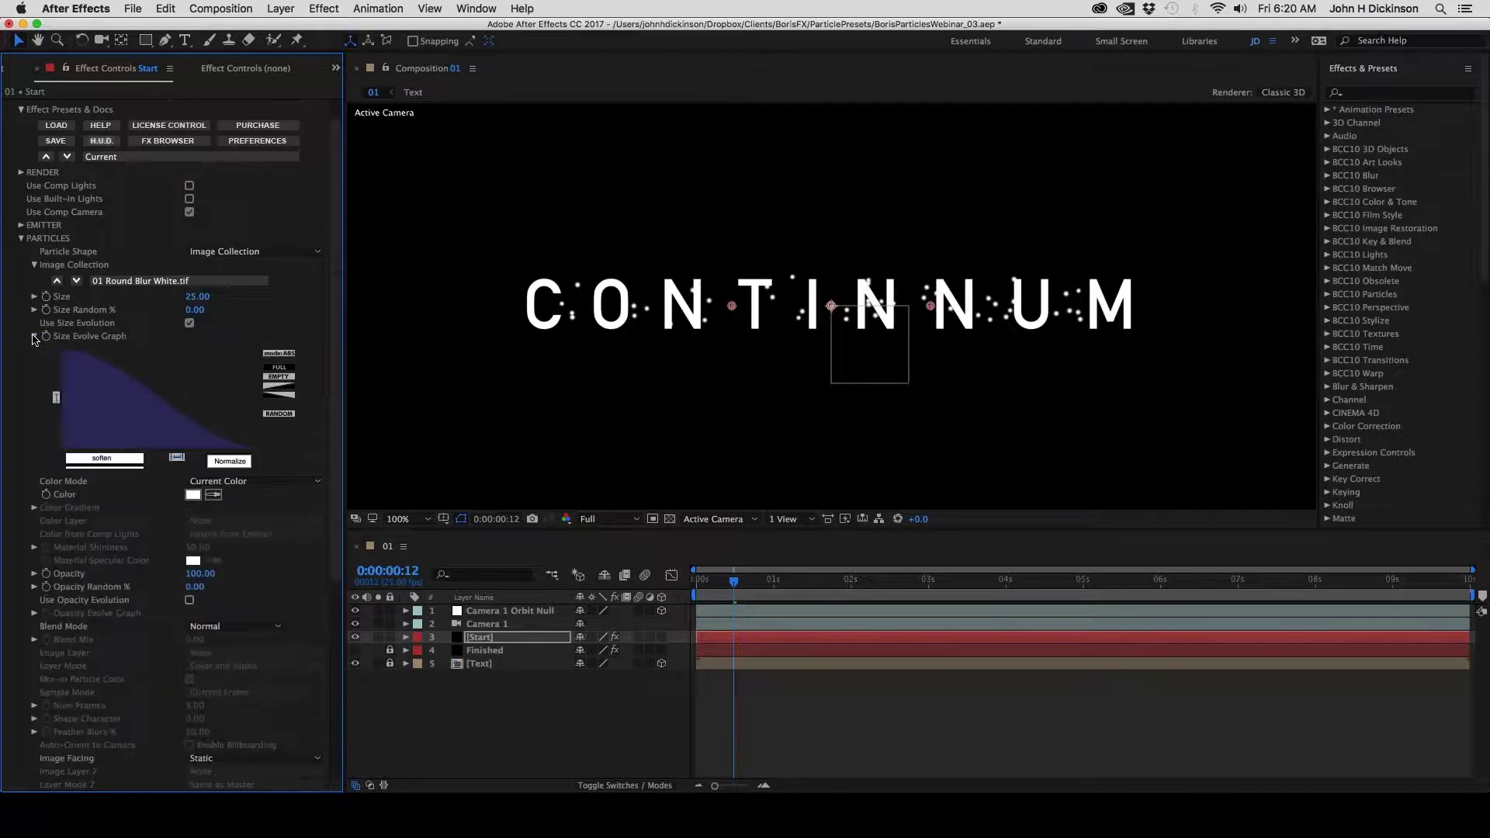
{"action": "left_click", "coordinate": [34, 337]}
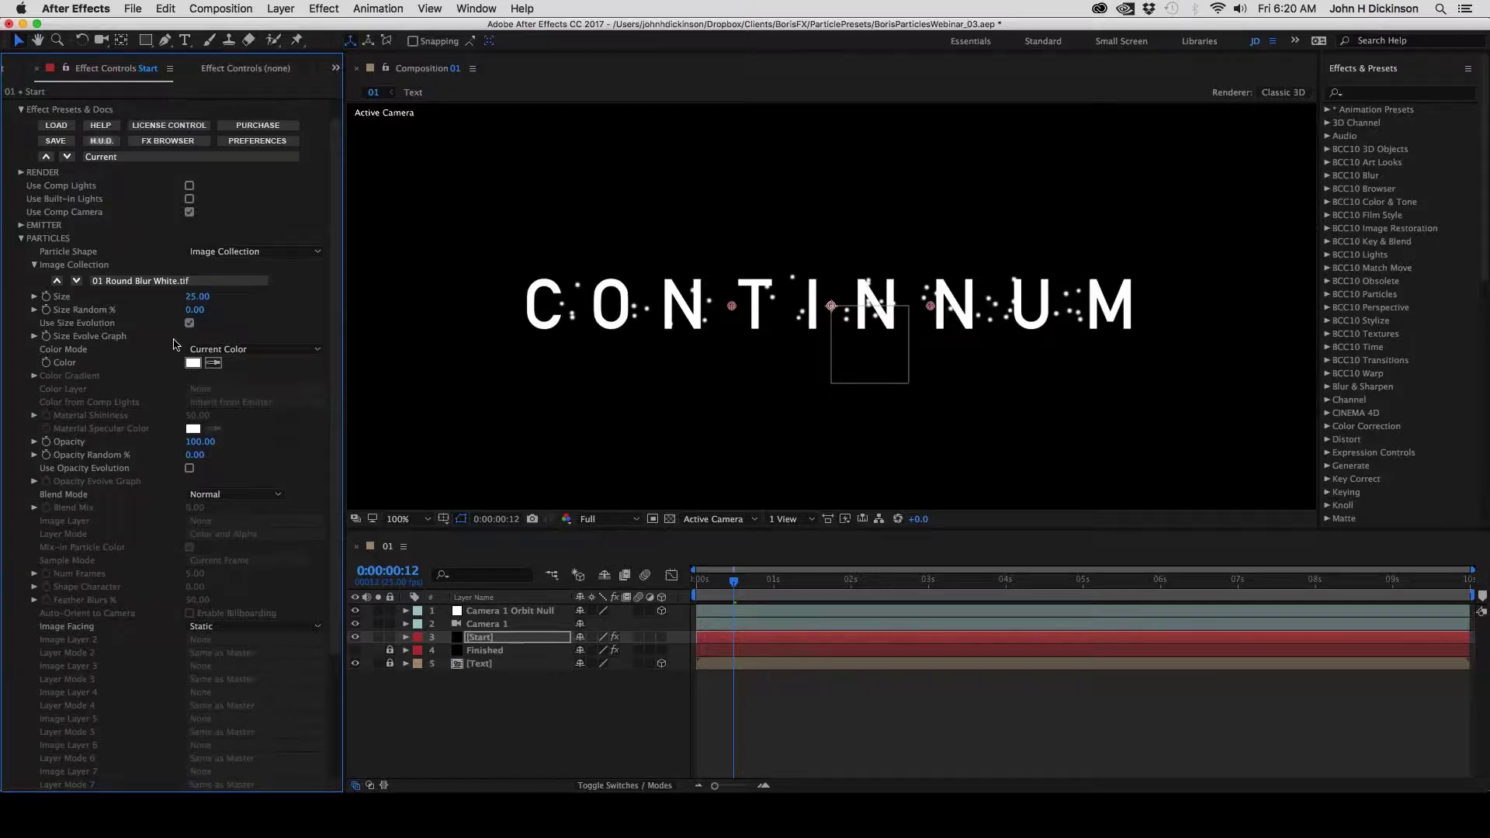
{"action": "left_click", "coordinate": [34, 337]}
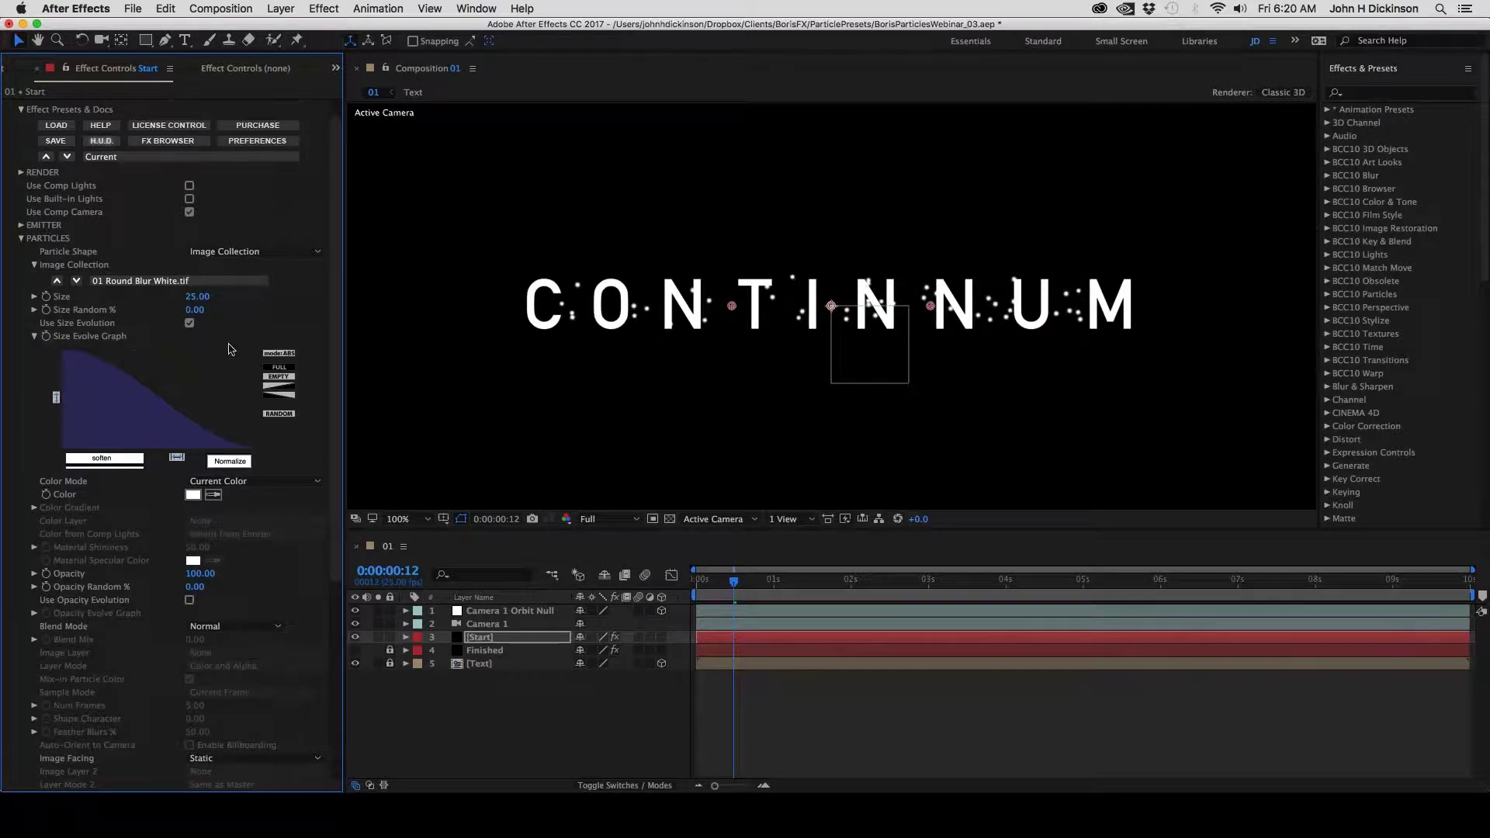
{"action": "left_click", "coordinate": [281, 390]}
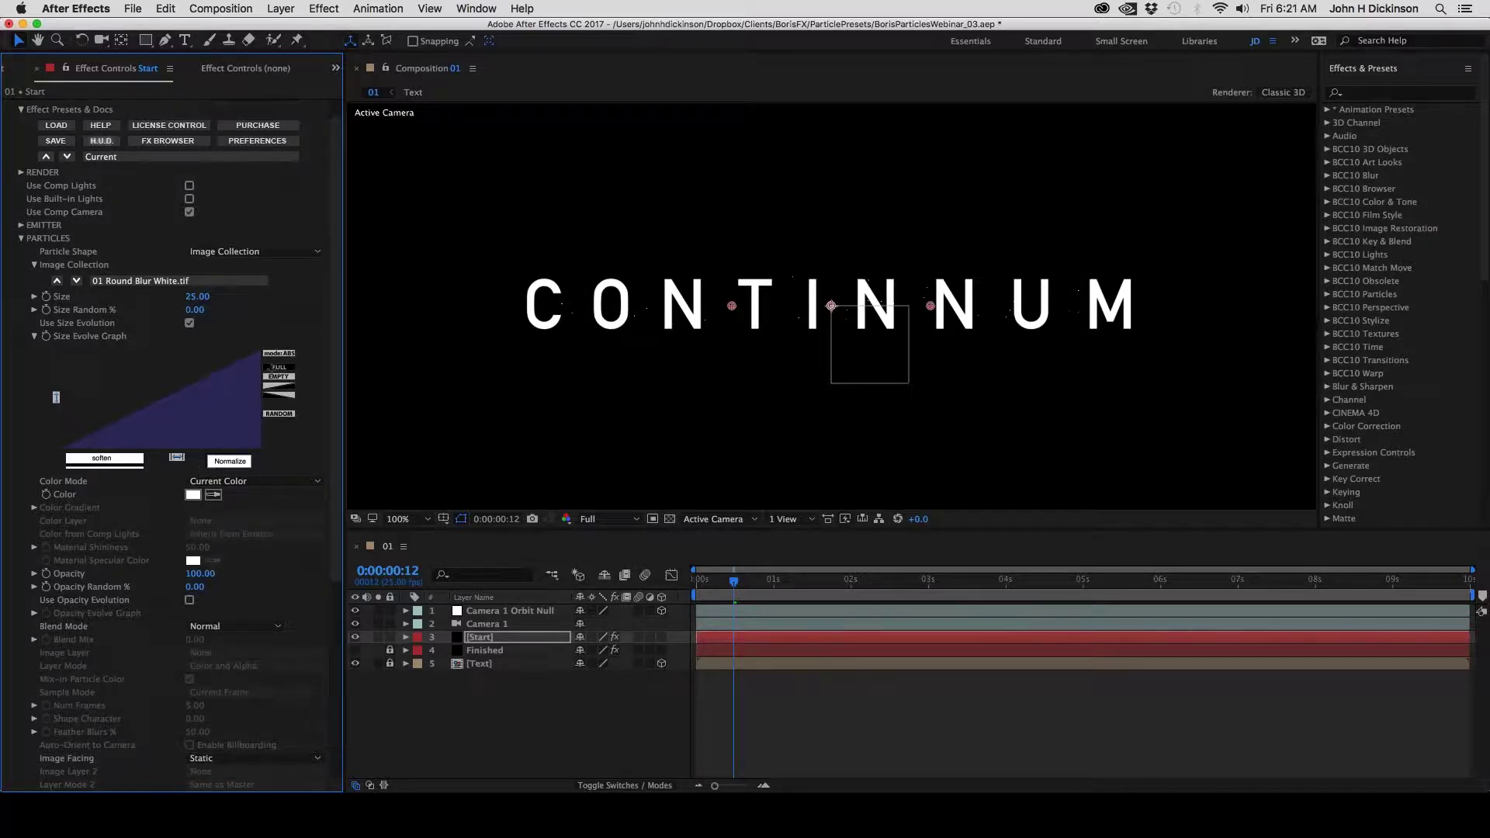
{"action": "left_click", "coordinate": [719, 584]}
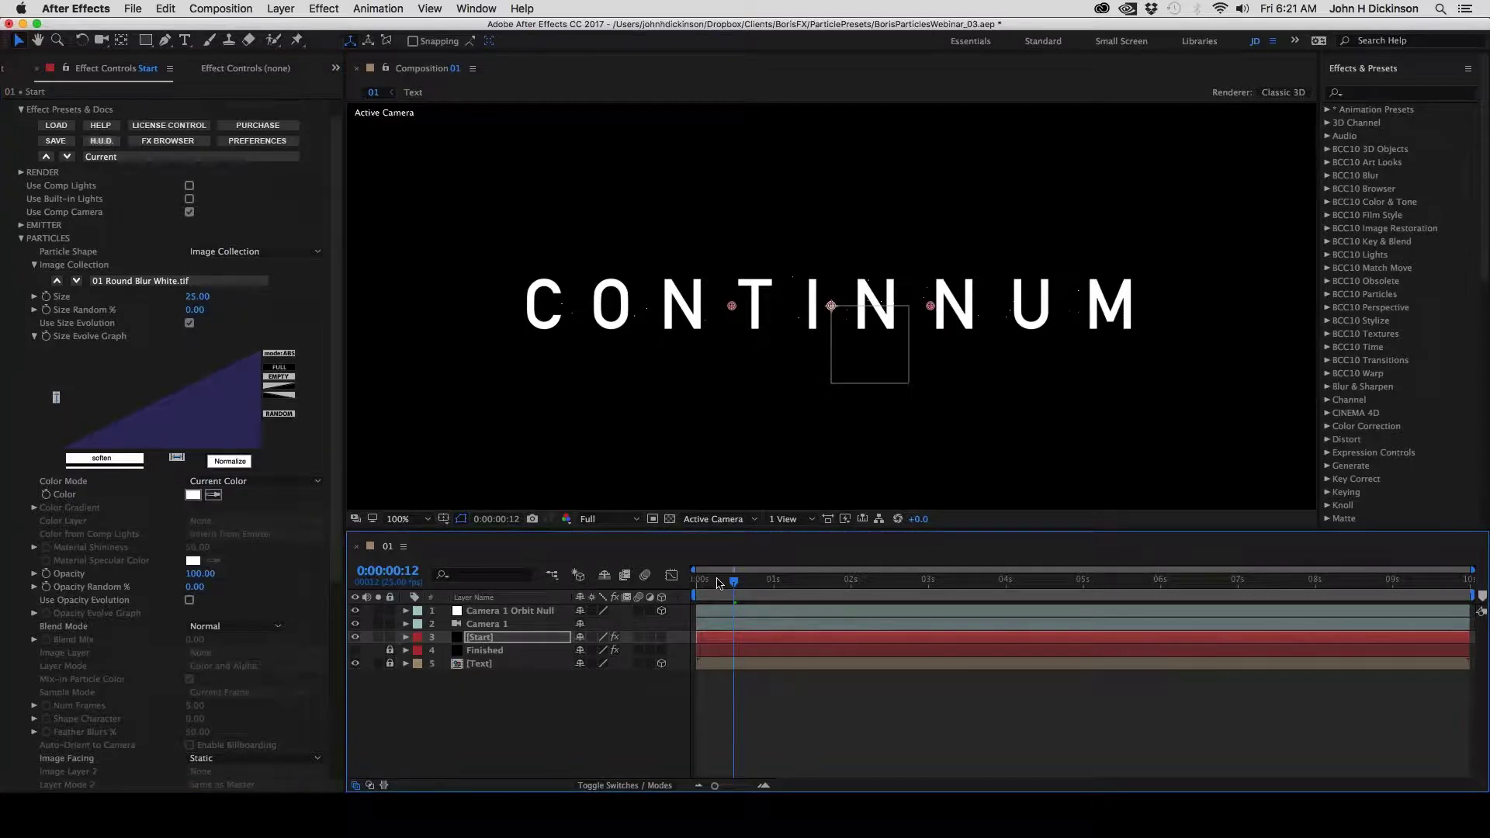
{"action": "left_click_drag", "start_coordinate": [719, 583], "coordinate": [768, 638]}
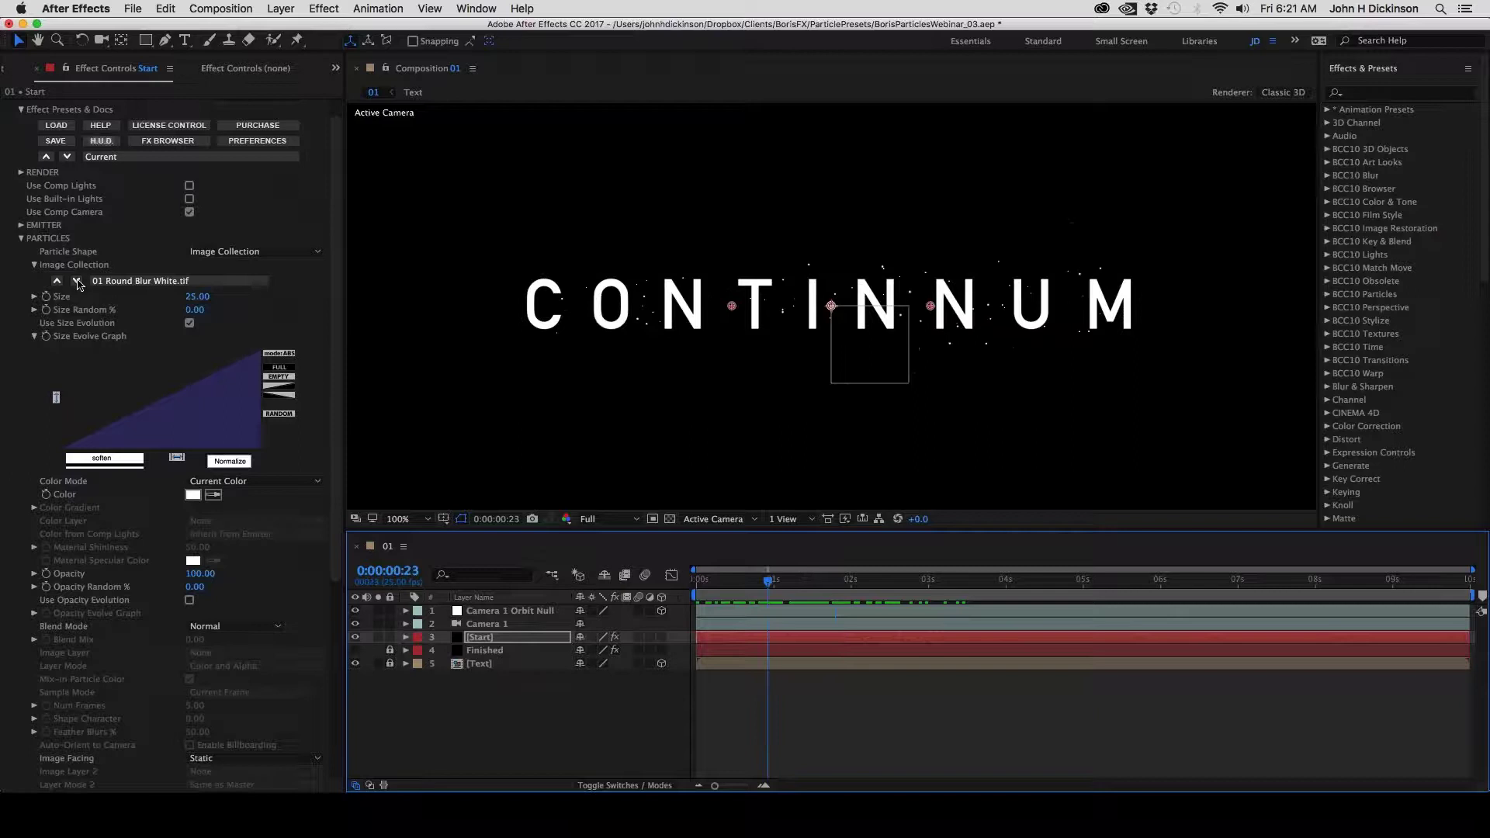
Set the particles' Color Mode to Gradient Random and preview the animation up to 0:00:02:22
{"action": "left_click", "coordinate": [34, 266]}
{"action": "left_click", "coordinate": [34, 317]}
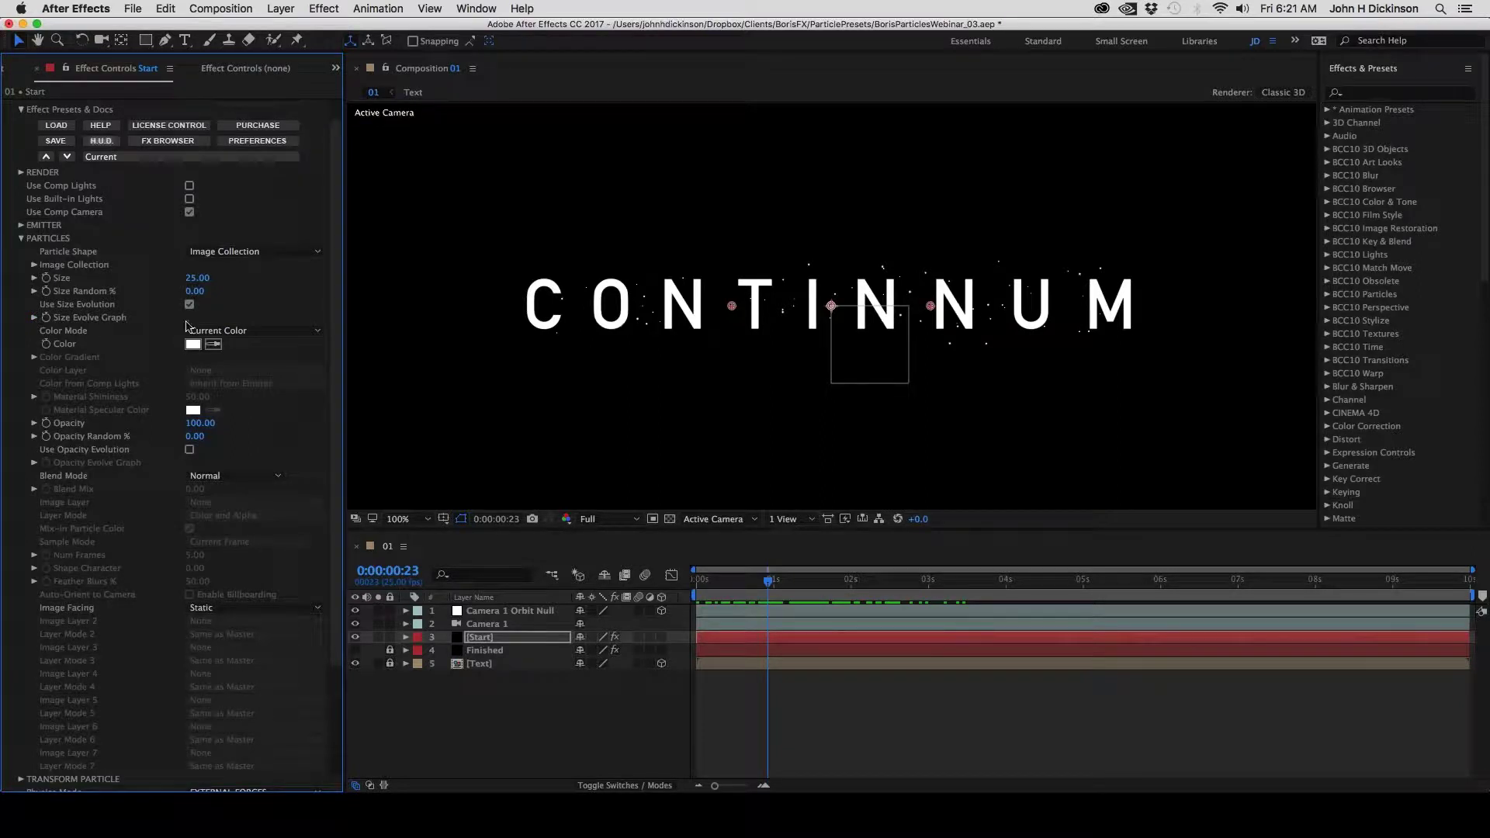
{"action": "left_click", "coordinate": [236, 332]}
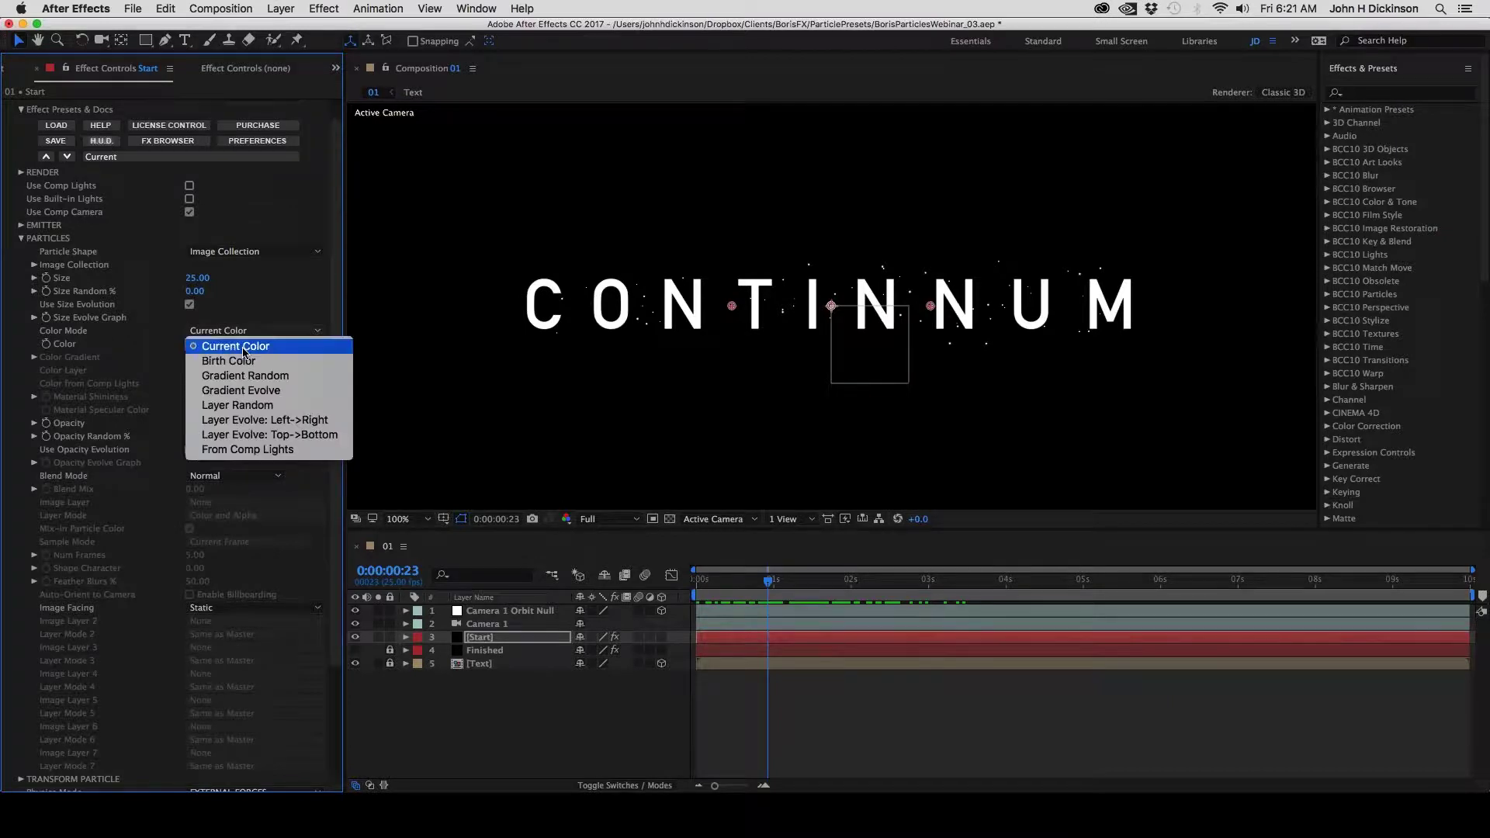
{"action": "left_click", "coordinate": [245, 375]}
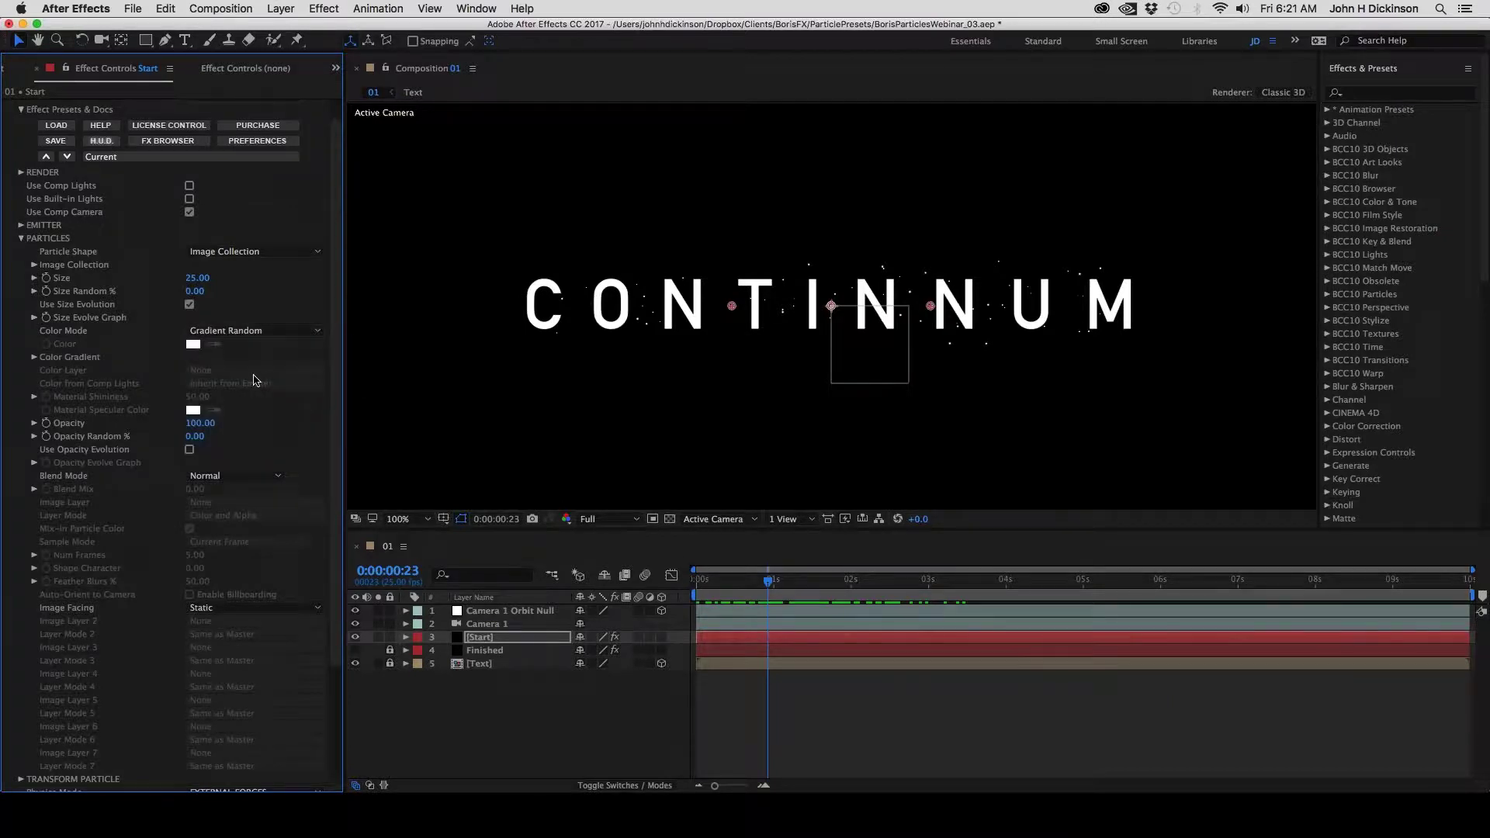
{"action": "left_click", "coordinate": [773, 584]}
{"action": "key", "text": "space"}
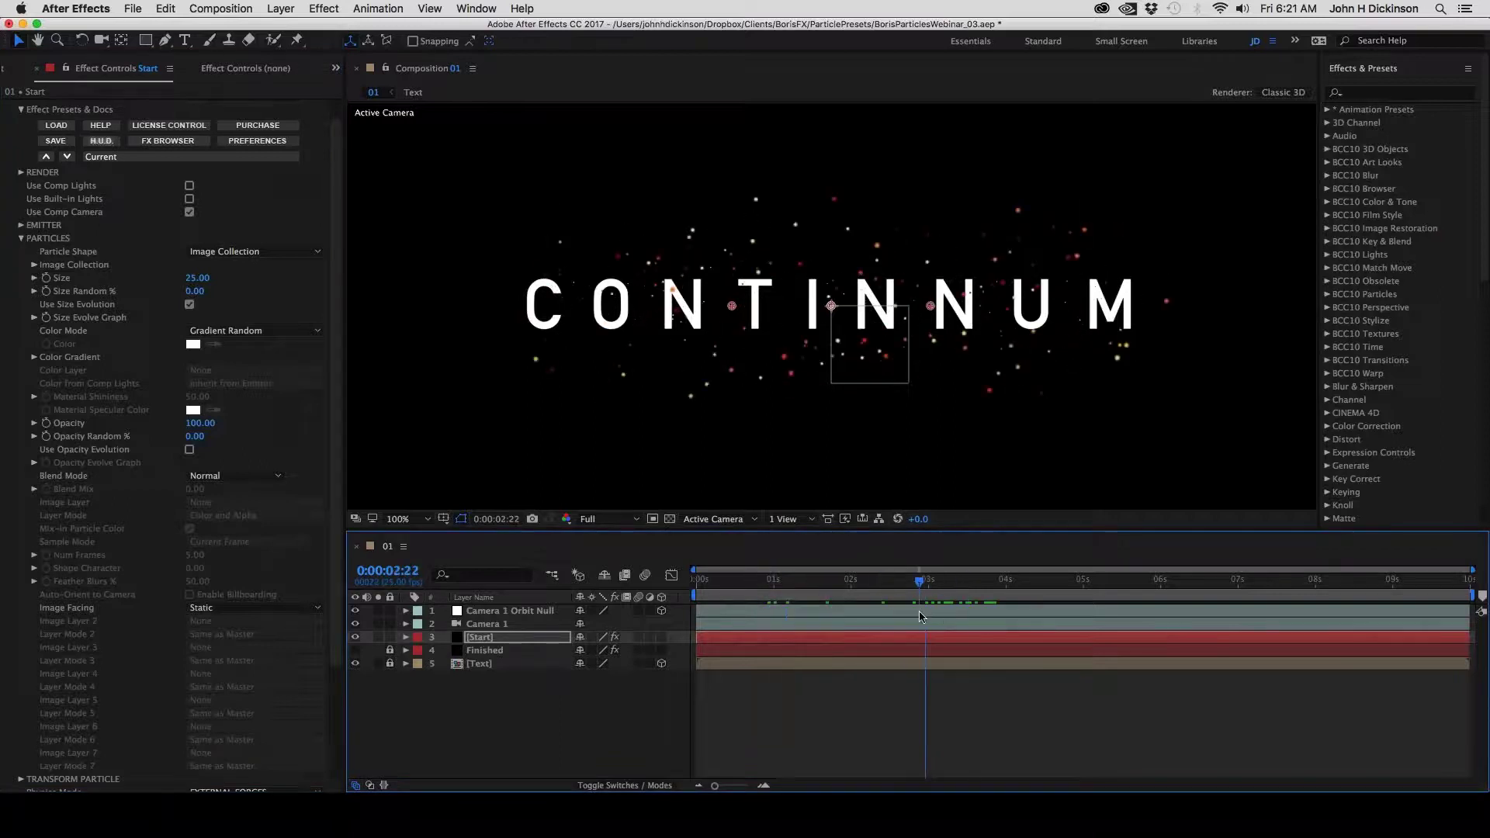
Examine the Color Gradient settings and the list of gradient presets without applying one, and collapse them again
{"action": "left_click", "coordinate": [34, 359]}
{"action": "left_click", "coordinate": [34, 360]}
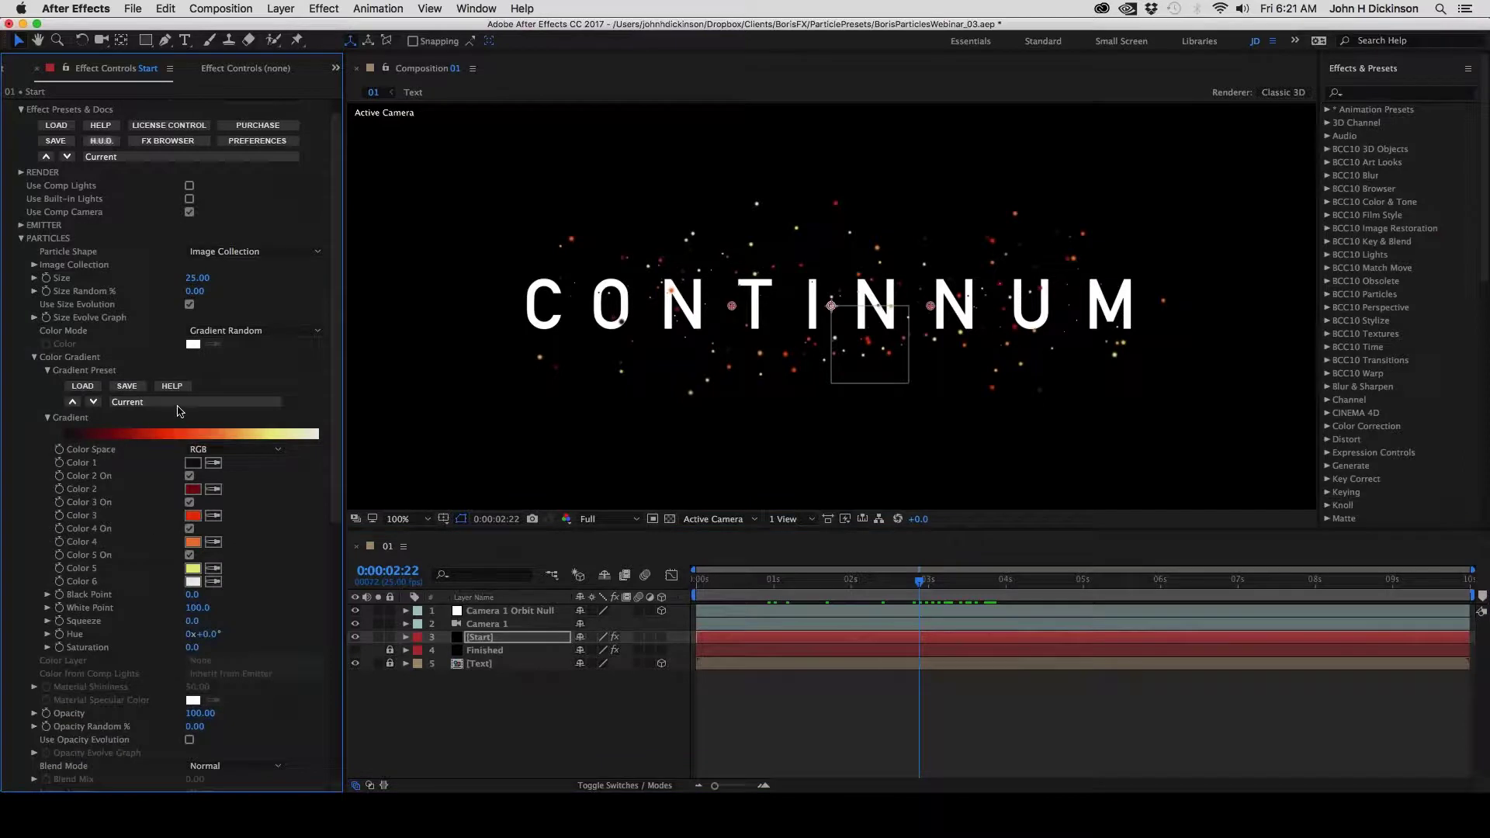
{"action": "left_click", "coordinate": [48, 418]}
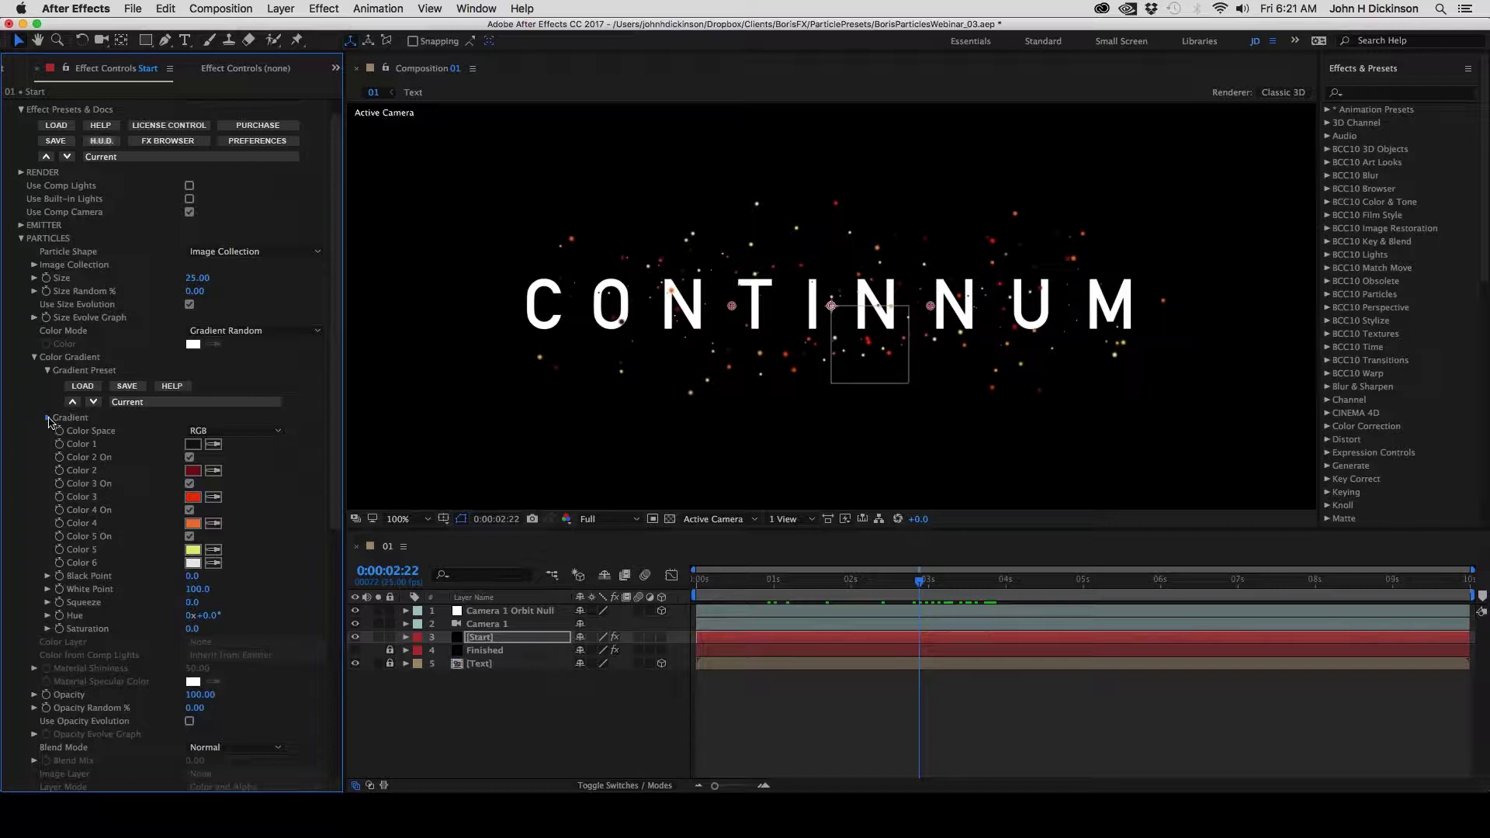
{"action": "left_click", "coordinate": [47, 418]}
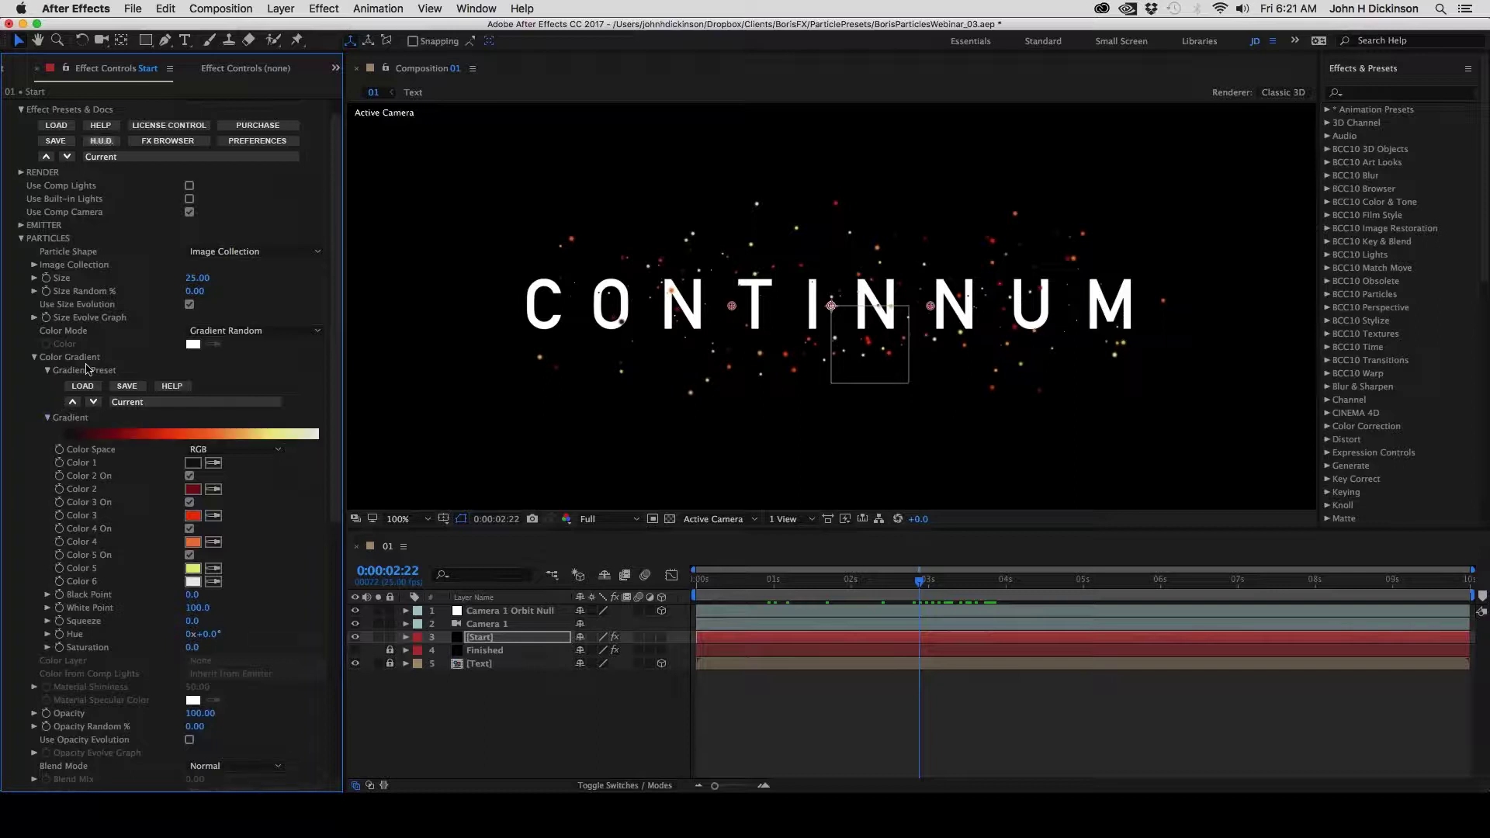
{"action": "left_click", "coordinate": [134, 403]}
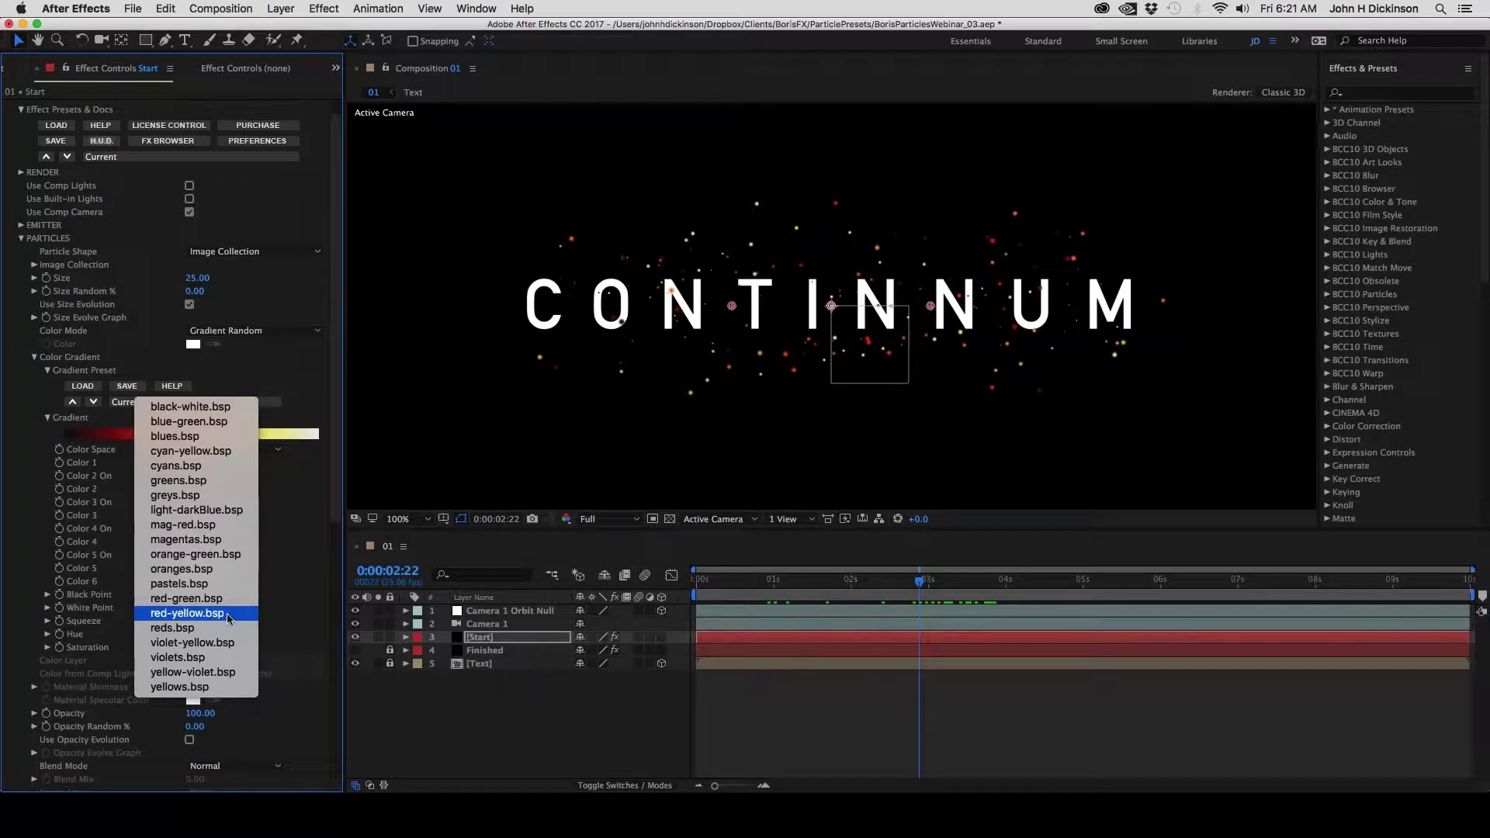
{"action": "left_click", "coordinate": [236, 347]}
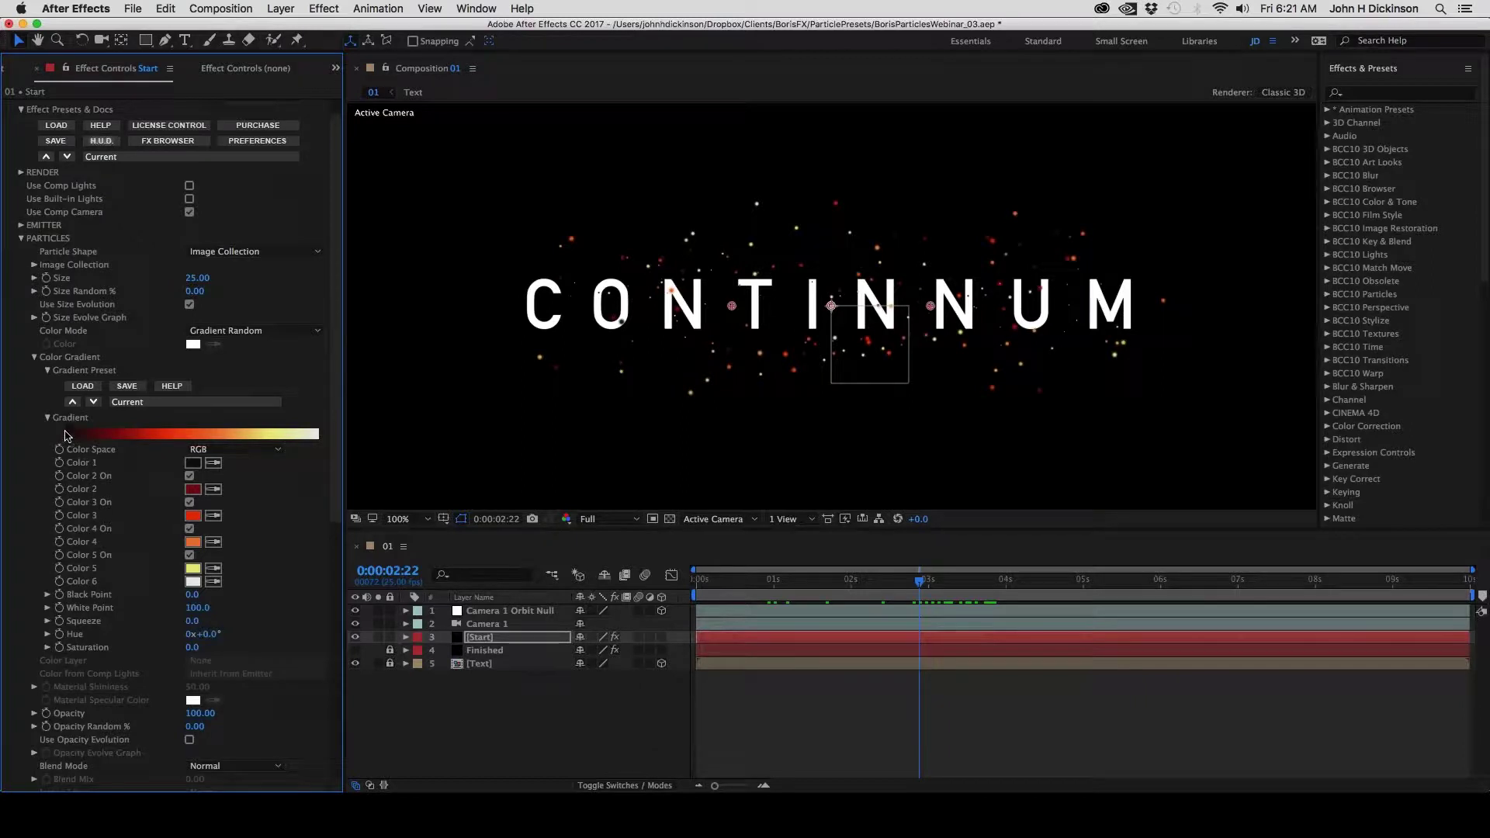
{"action": "left_click", "coordinate": [145, 405]}
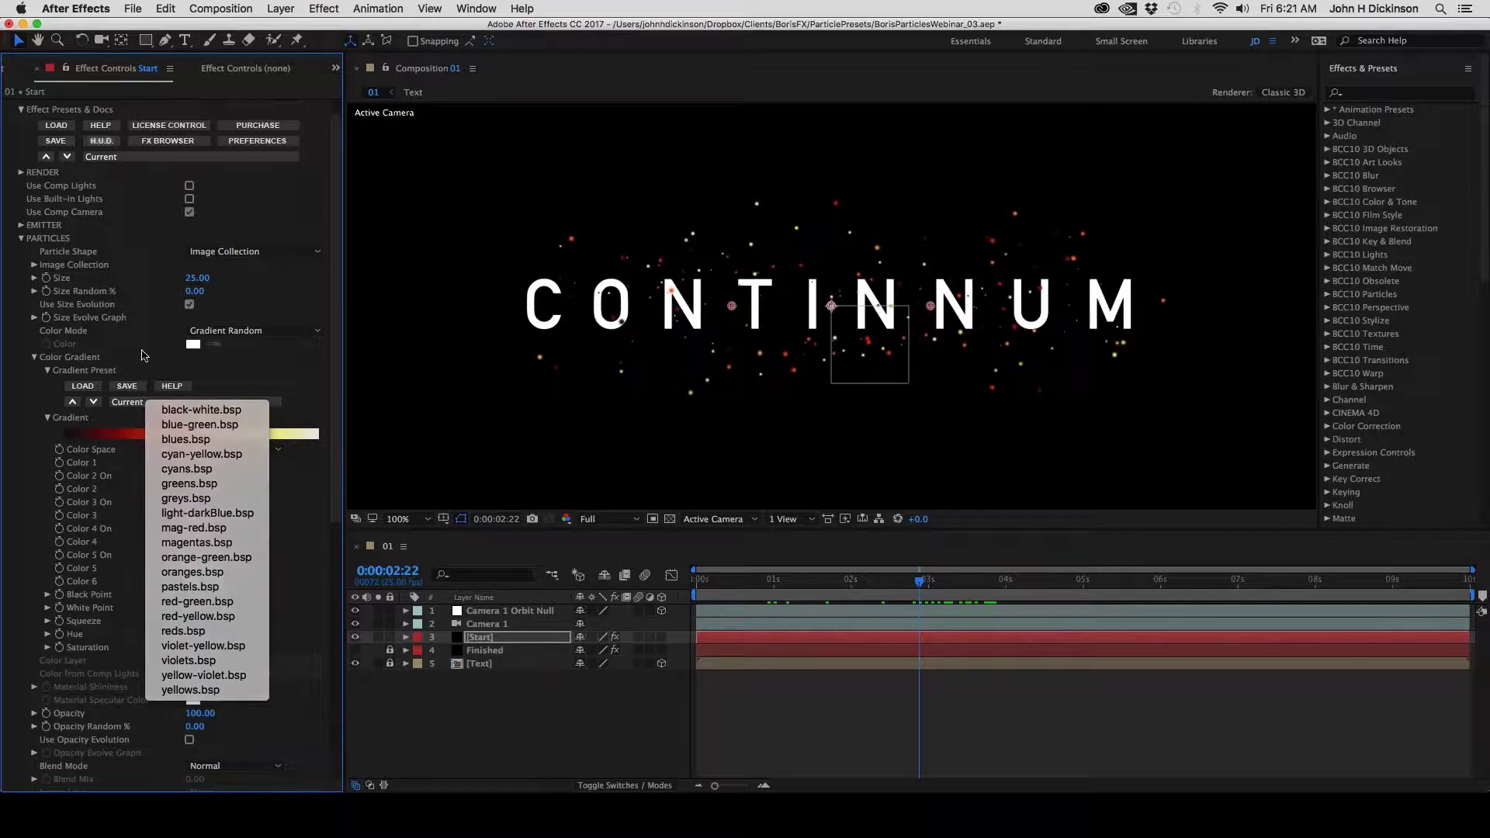
{"action": "left_click", "coordinate": [47, 372]}
{"action": "left_click", "coordinate": [47, 370]}
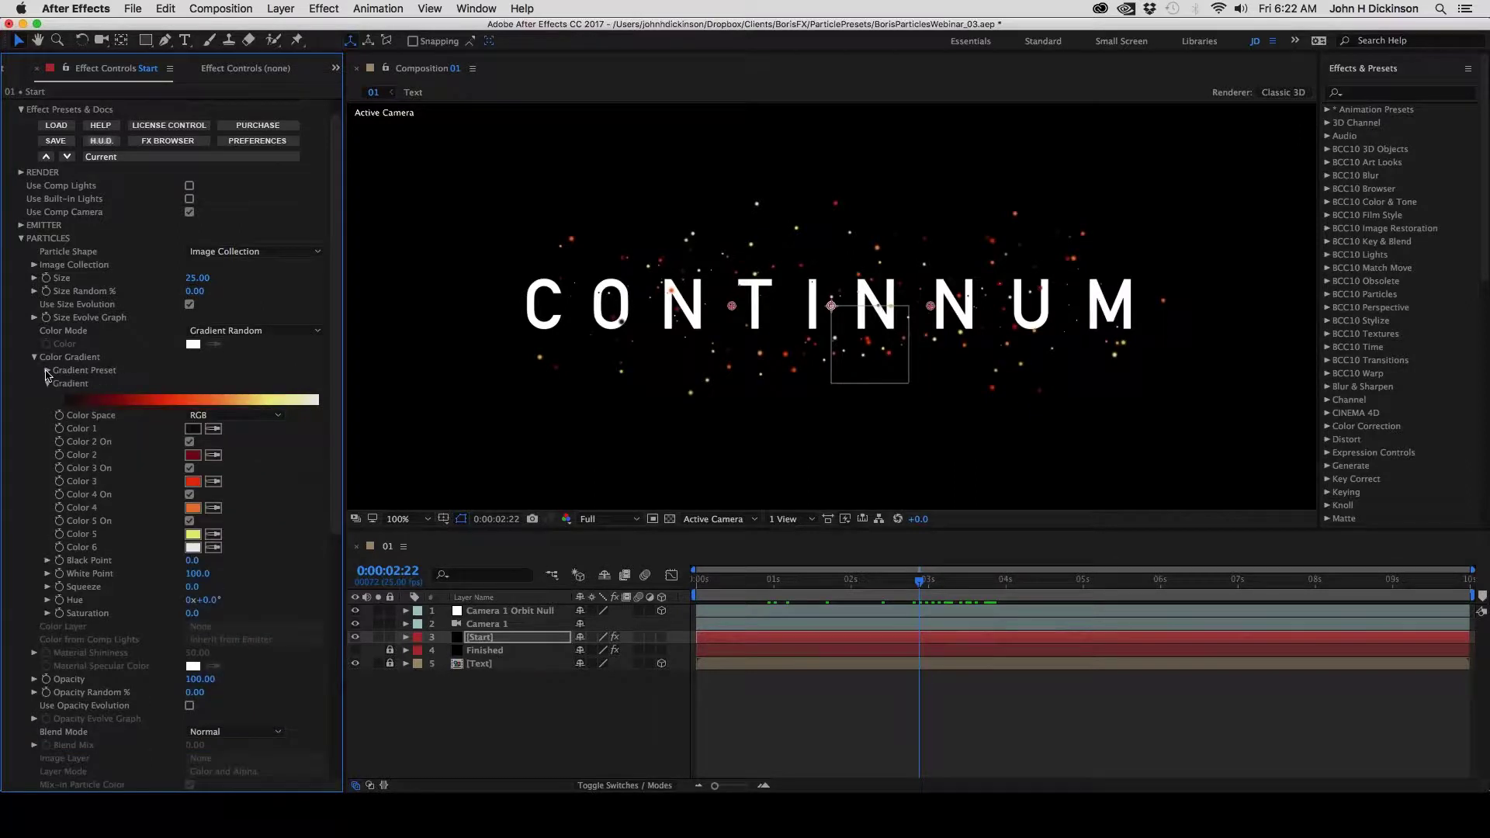
{"action": "left_click", "coordinate": [34, 358]}
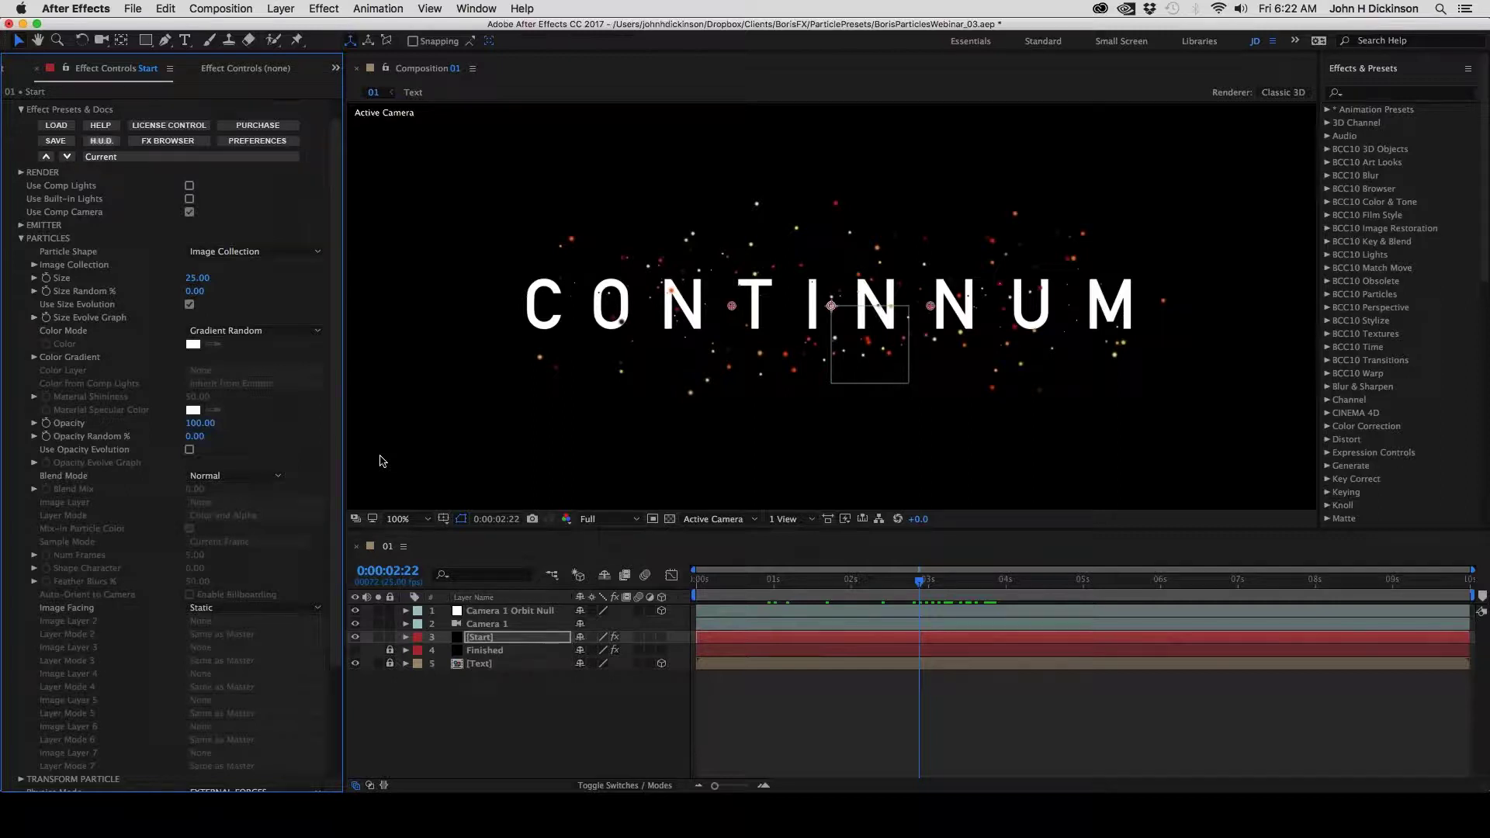
Scrub to 0:00:02:08 to check the colored particles and enable Use Opacity Evolution
{"action": "left_click_drag", "start_coordinate": [826, 584], "coordinate": [876, 596]}
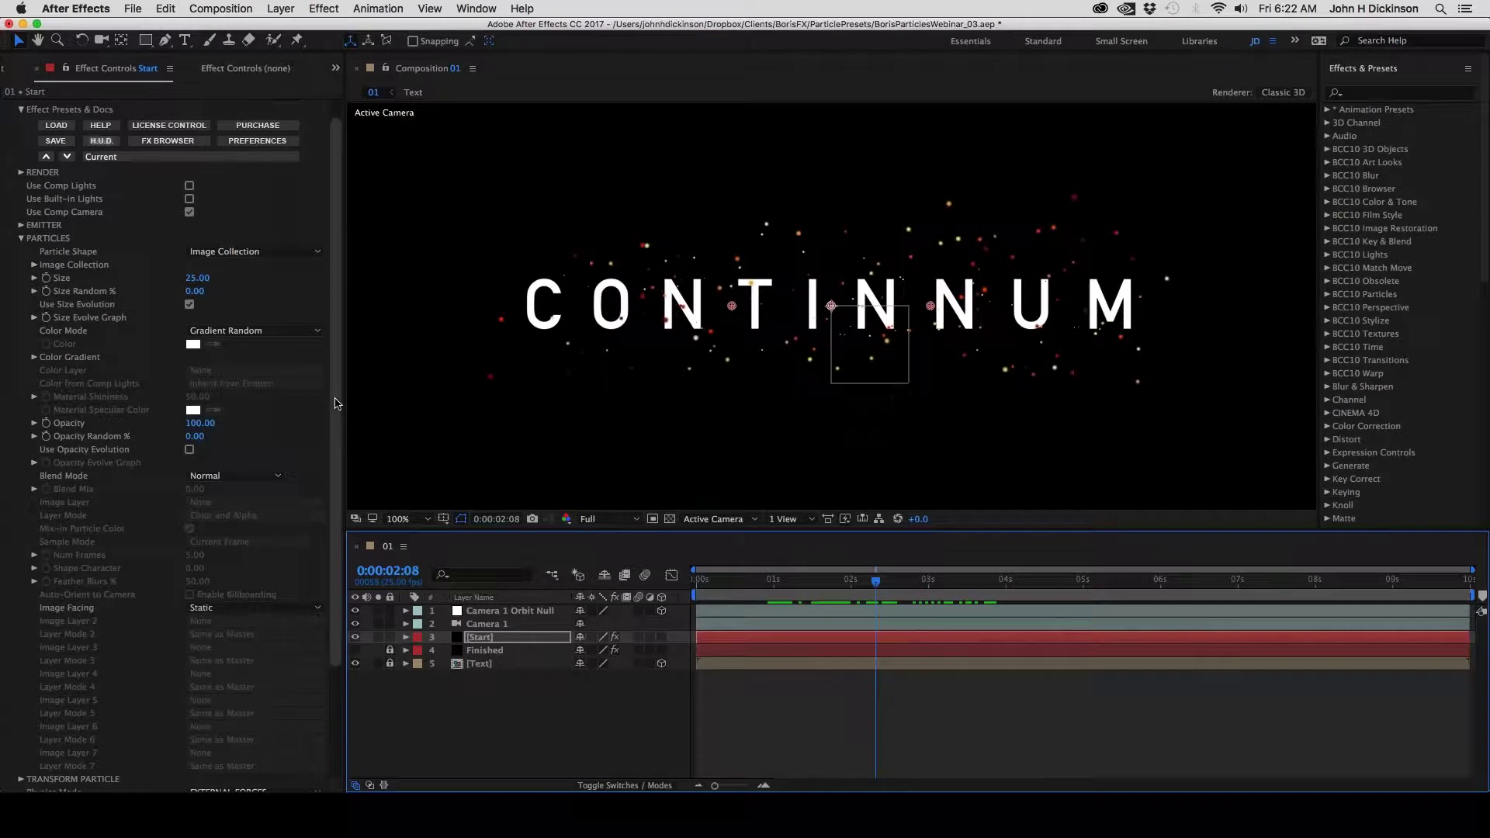
{"action": "scroll", "coordinate": [335, 410], "scroll_direction": "down", "scroll_amount": 1}
{"action": "scroll", "coordinate": [336, 411], "scroll_direction": "down", "scroll_amount": 1}
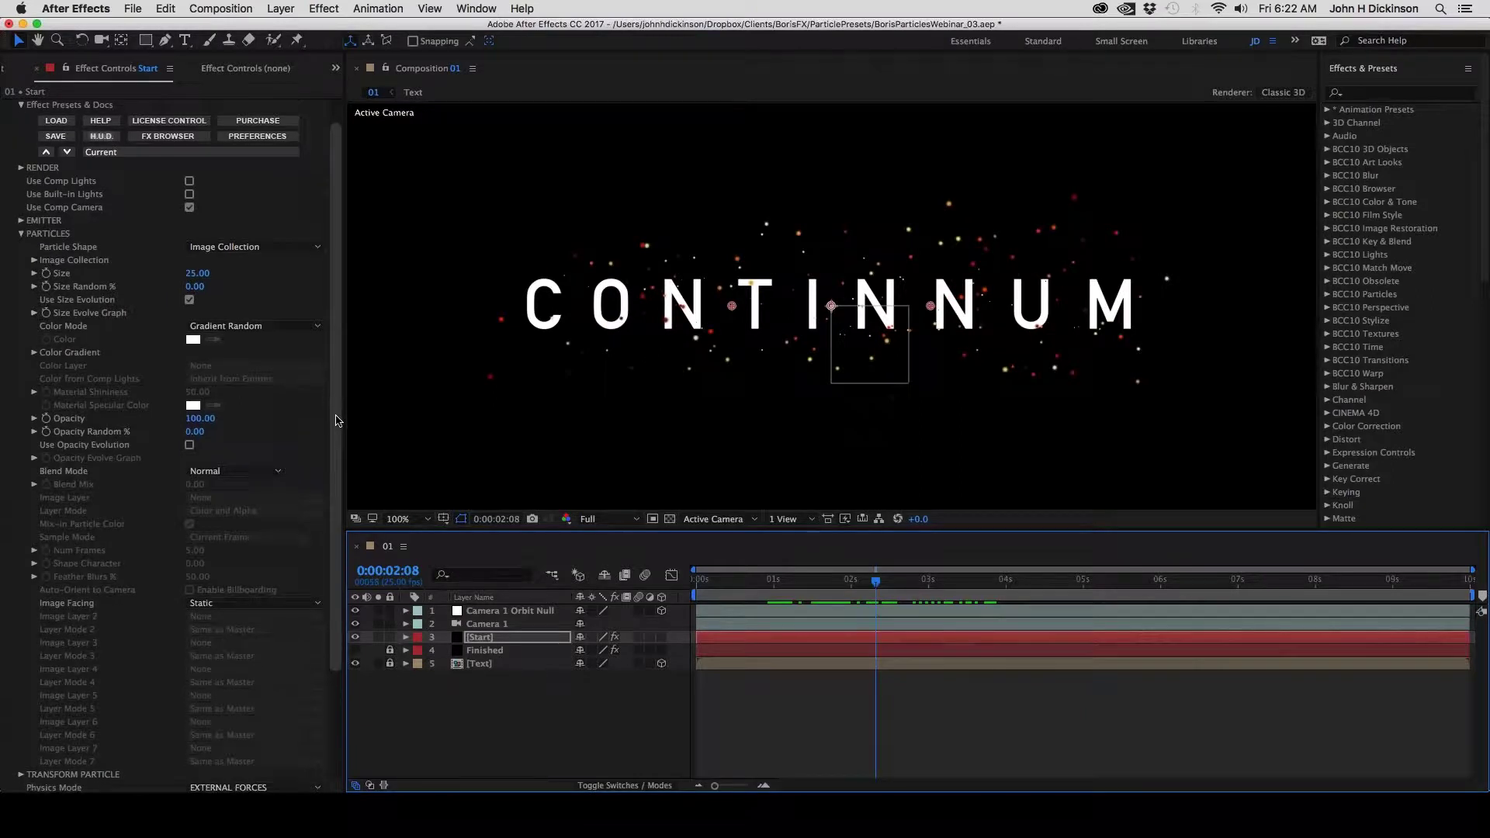
{"action": "scroll", "coordinate": [335, 422], "scroll_direction": "down", "scroll_amount": 2}
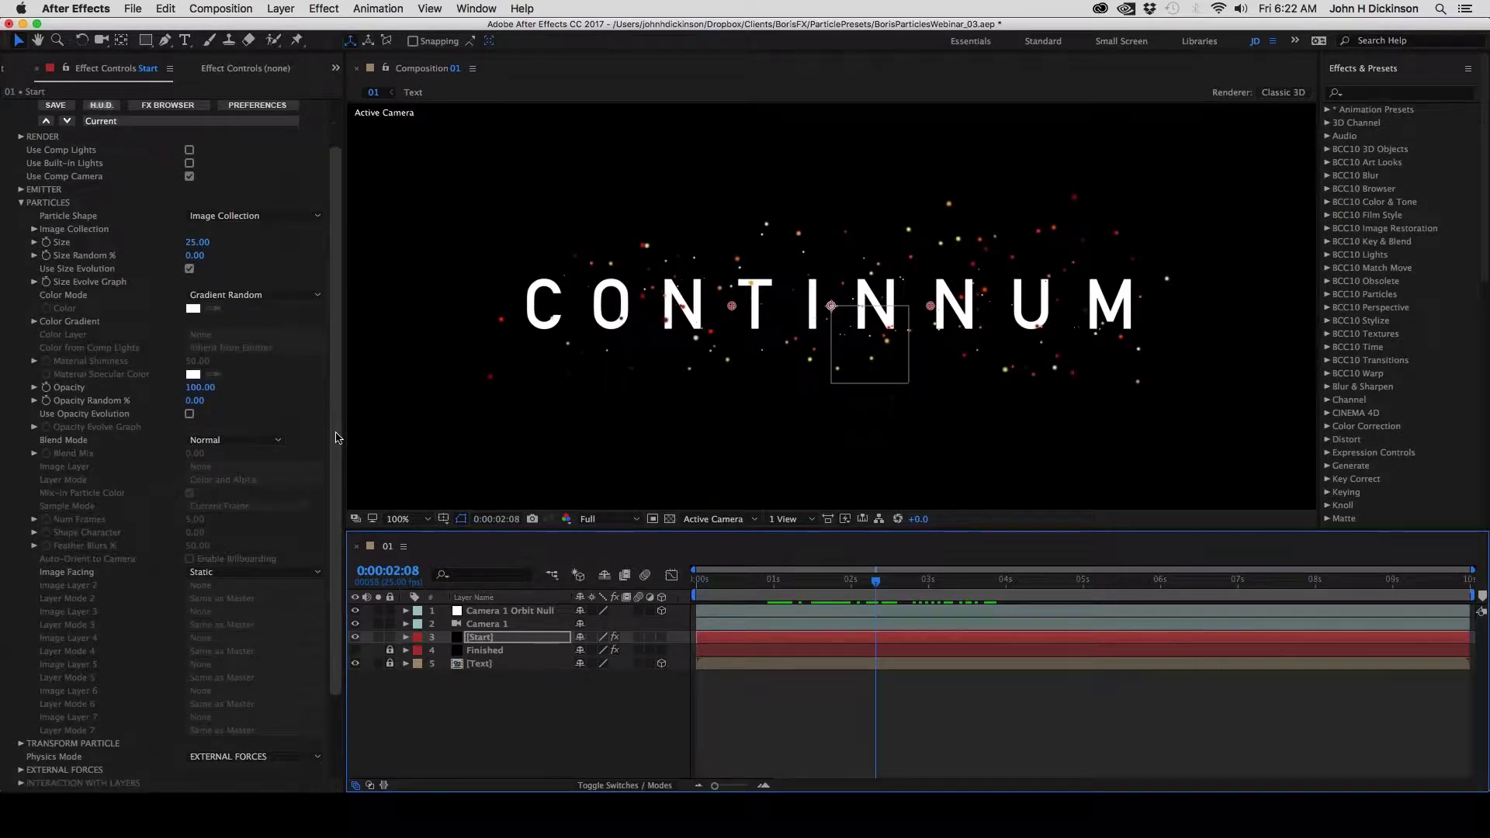
{"action": "scroll", "coordinate": [335, 437], "scroll_direction": "down", "scroll_amount": 1}
{"action": "left_click", "coordinate": [189, 402]}
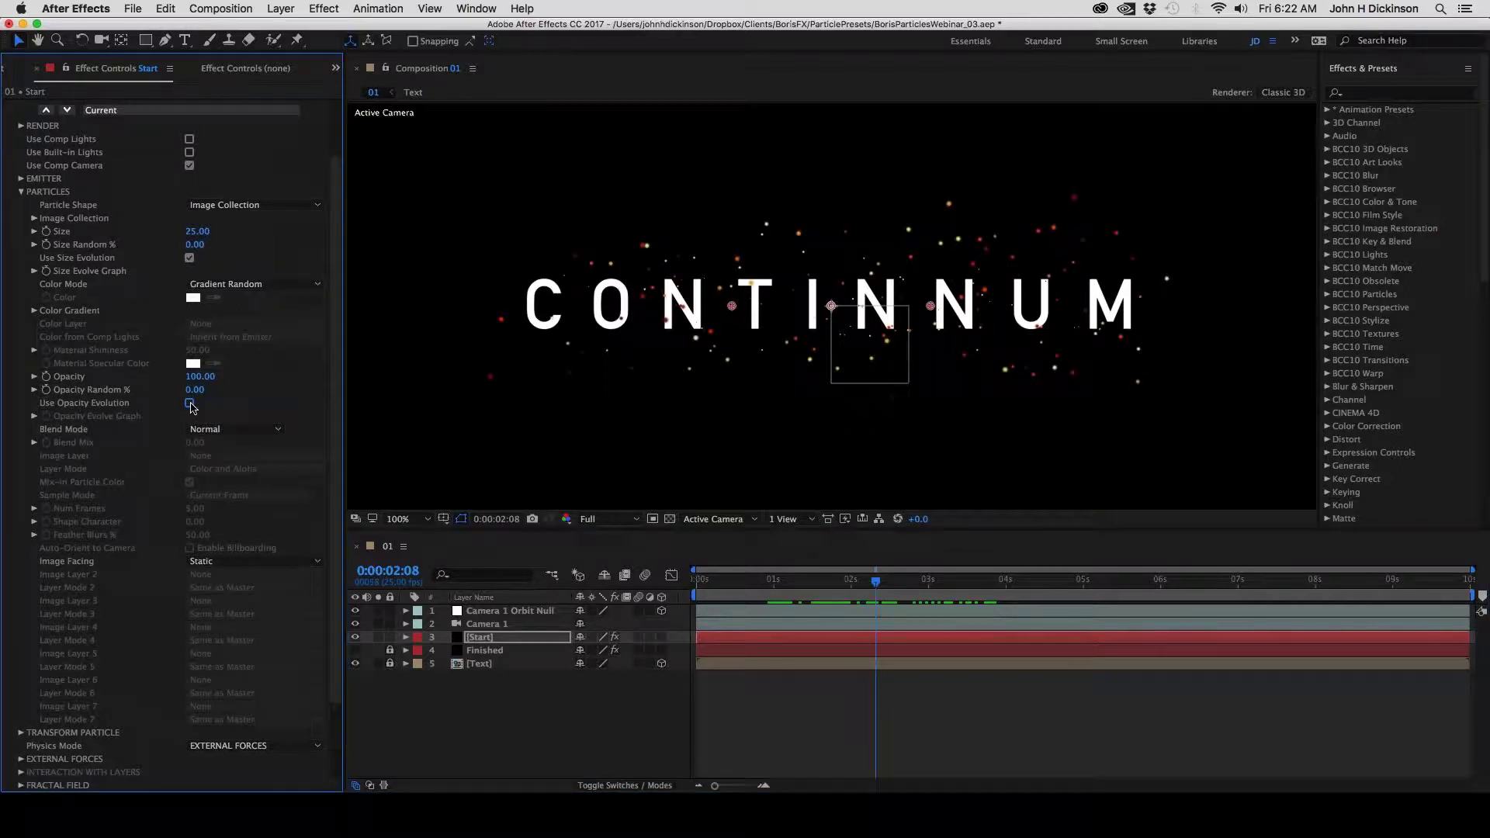
Set the particles' Opacity Evolve Graph to a linear rising ramp, preview it up to 0:00:02:23, and collapse the Particles settings
{"action": "left_click", "coordinate": [35, 416]}
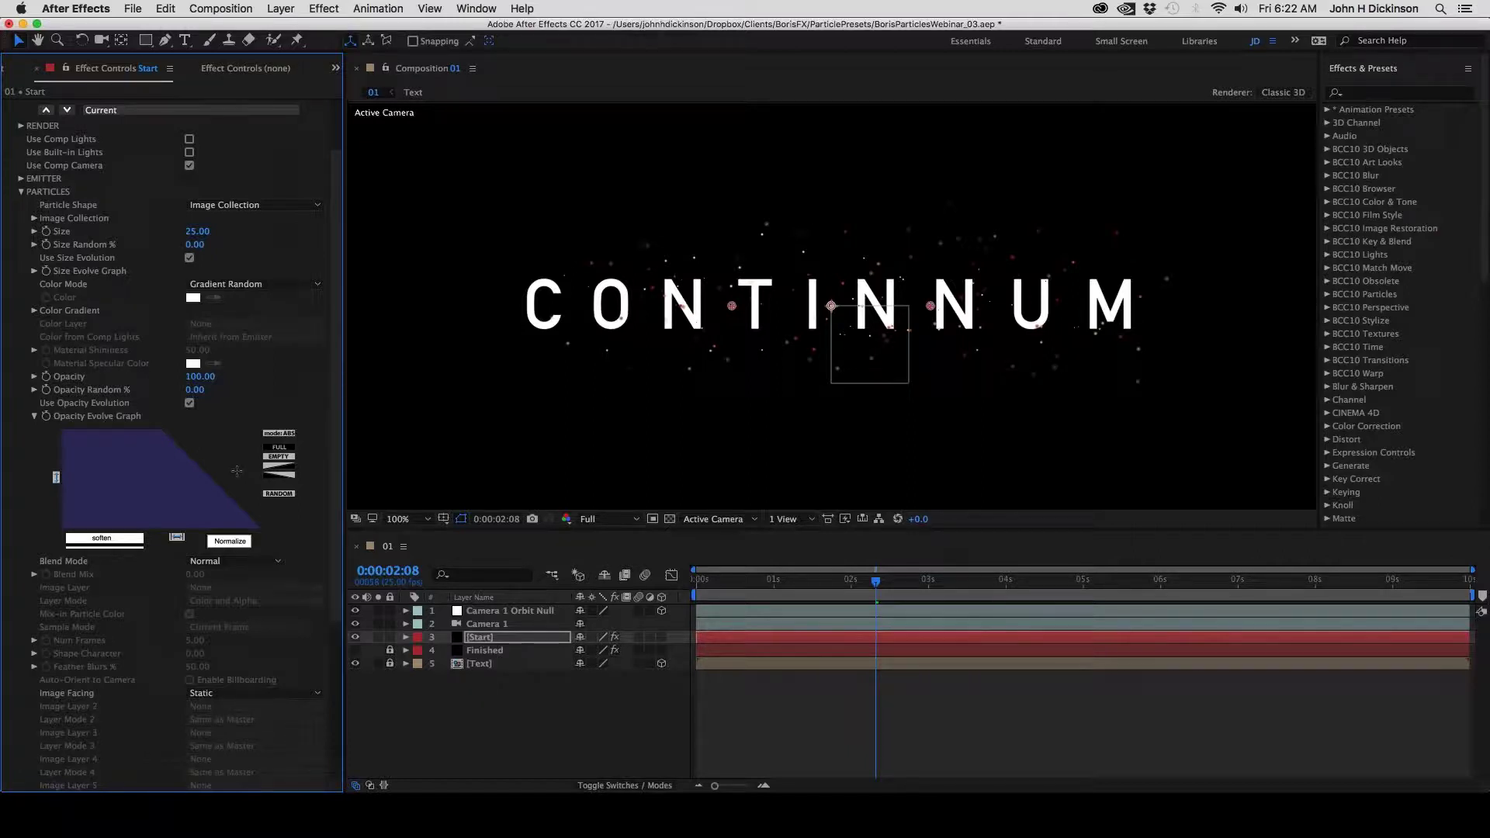
{"action": "left_click", "coordinate": [276, 466]}
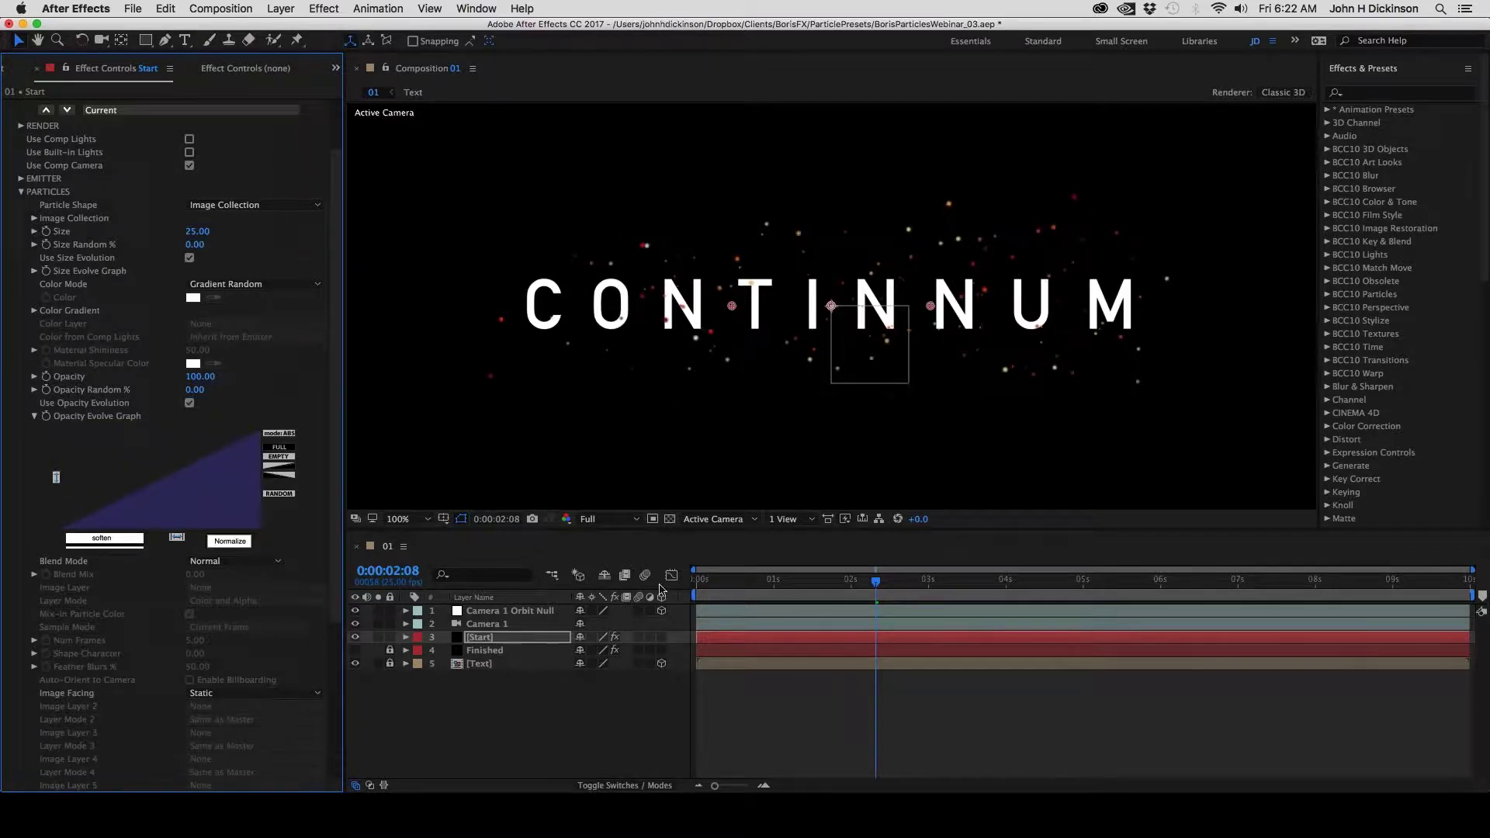
{"action": "left_click_drag", "start_coordinate": [704, 587], "coordinate": [922, 643]}
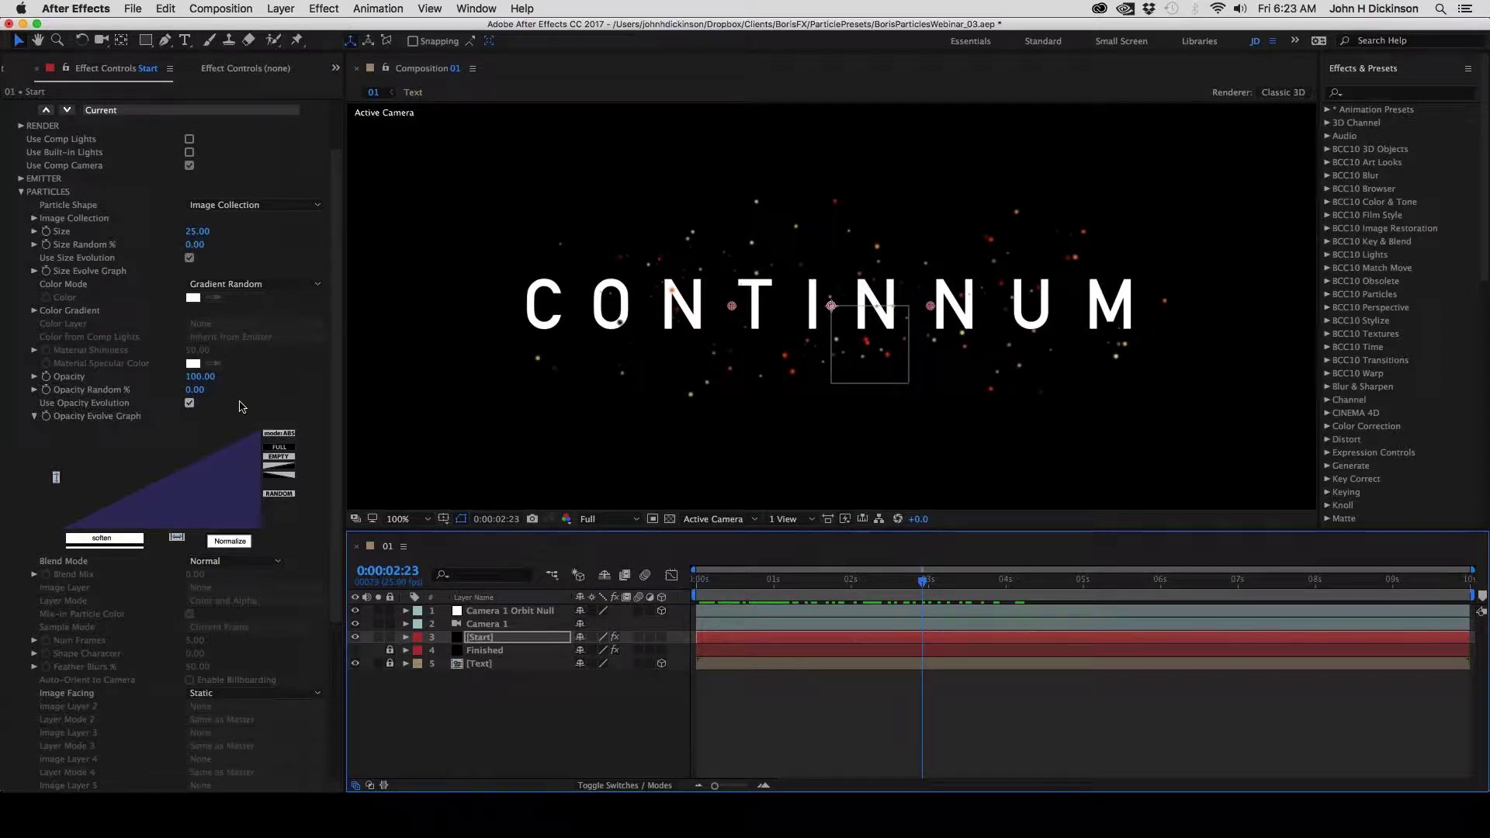
{"action": "left_click", "coordinate": [23, 196]}
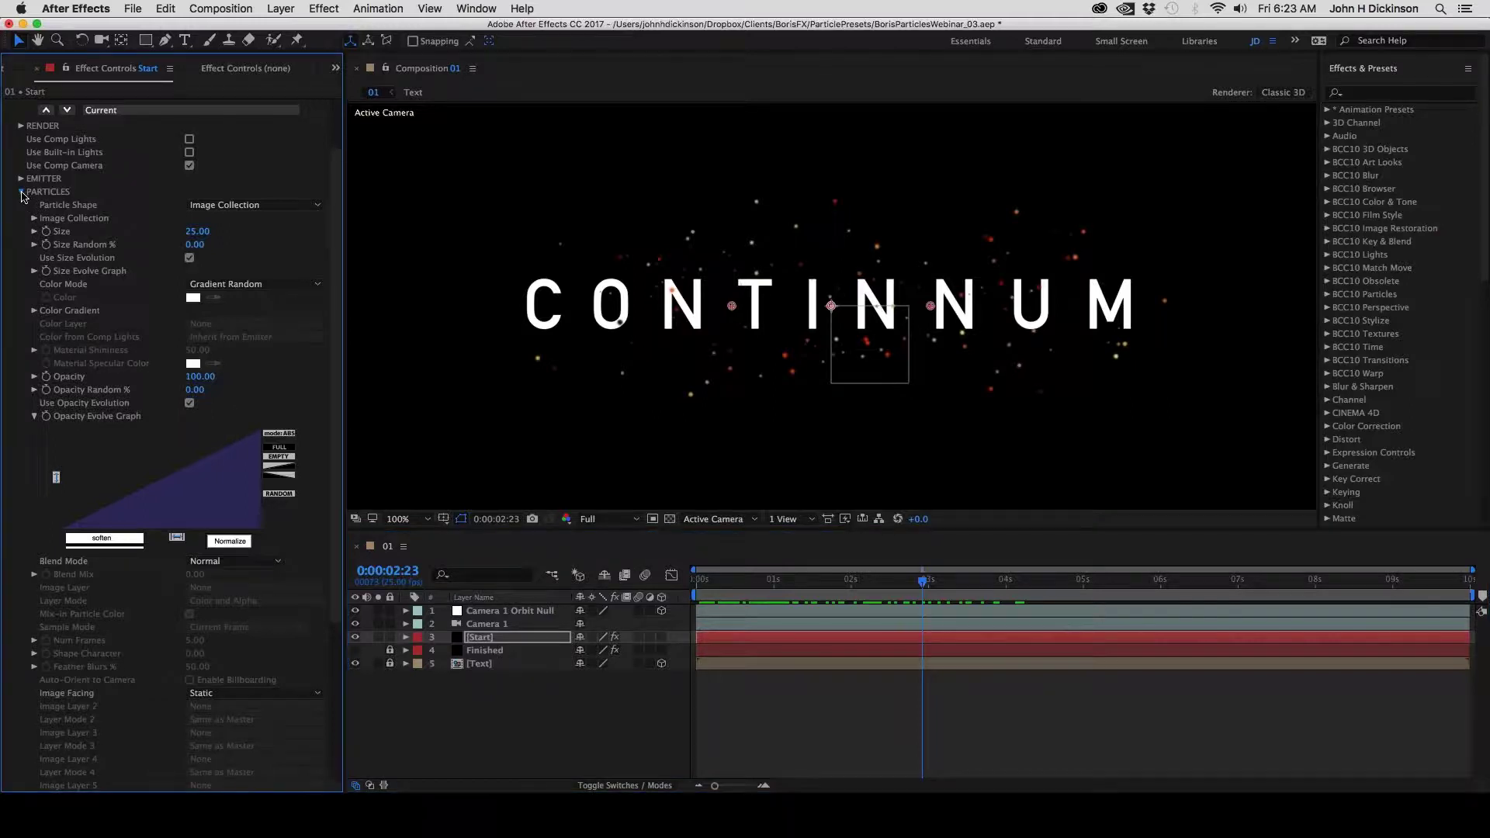
{"action": "left_click", "coordinate": [21, 192]}
Scrub to 0:00:03:04 and set Spawn Particles to Continuously
{"action": "left_click", "coordinate": [759, 587]}
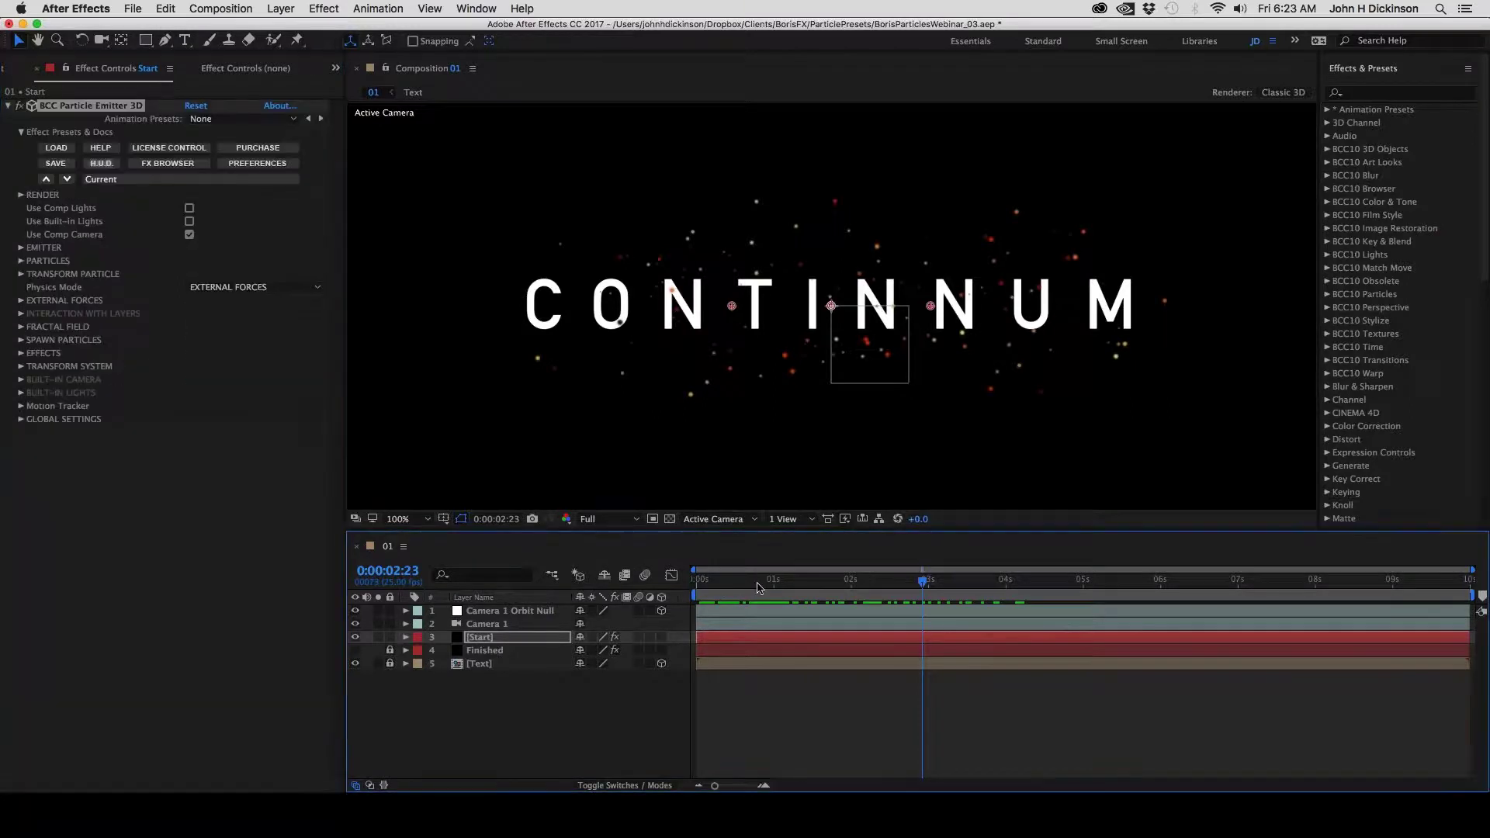
{"action": "left_click_drag", "start_coordinate": [759, 588], "coordinate": [943, 607]}
{"action": "left_click", "coordinate": [21, 344]}
{"action": "left_click", "coordinate": [21, 342]}
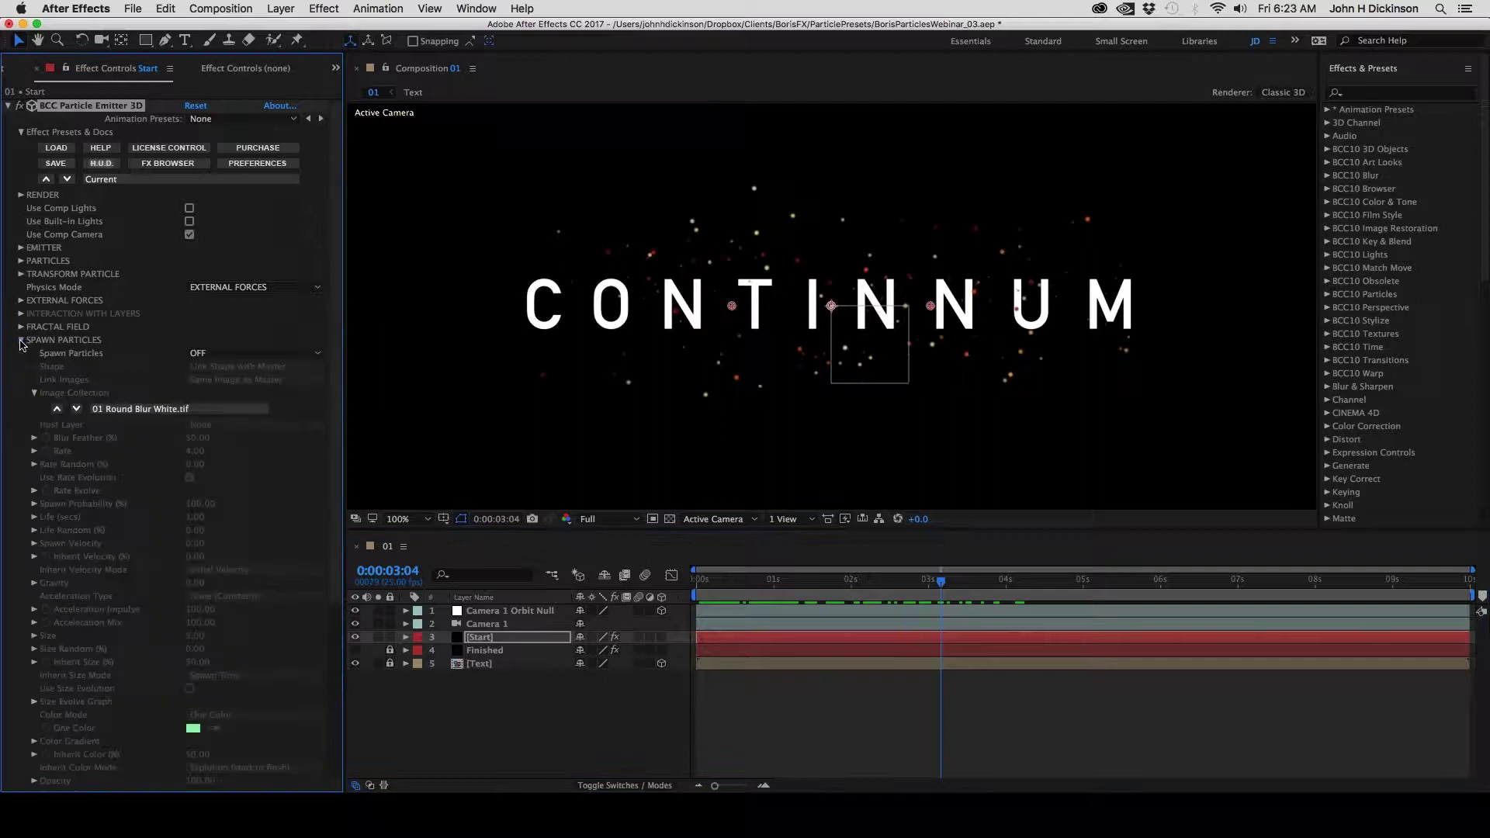
{"action": "scroll", "coordinate": [21, 343], "scroll_direction": "down", "scroll_amount": 5}
{"action": "left_click", "coordinate": [227, 201]}
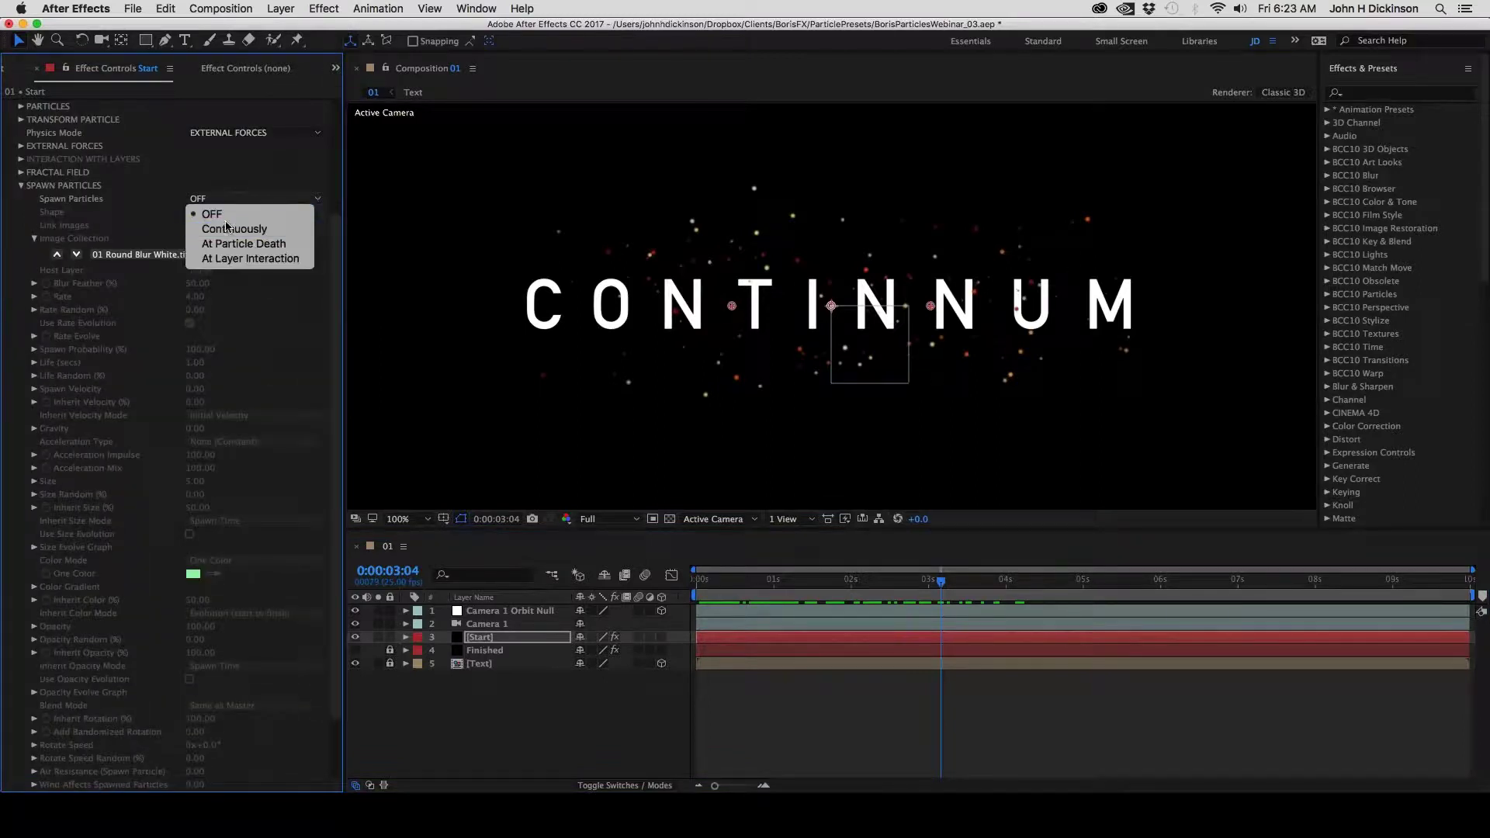
{"action": "left_click", "coordinate": [227, 225]}
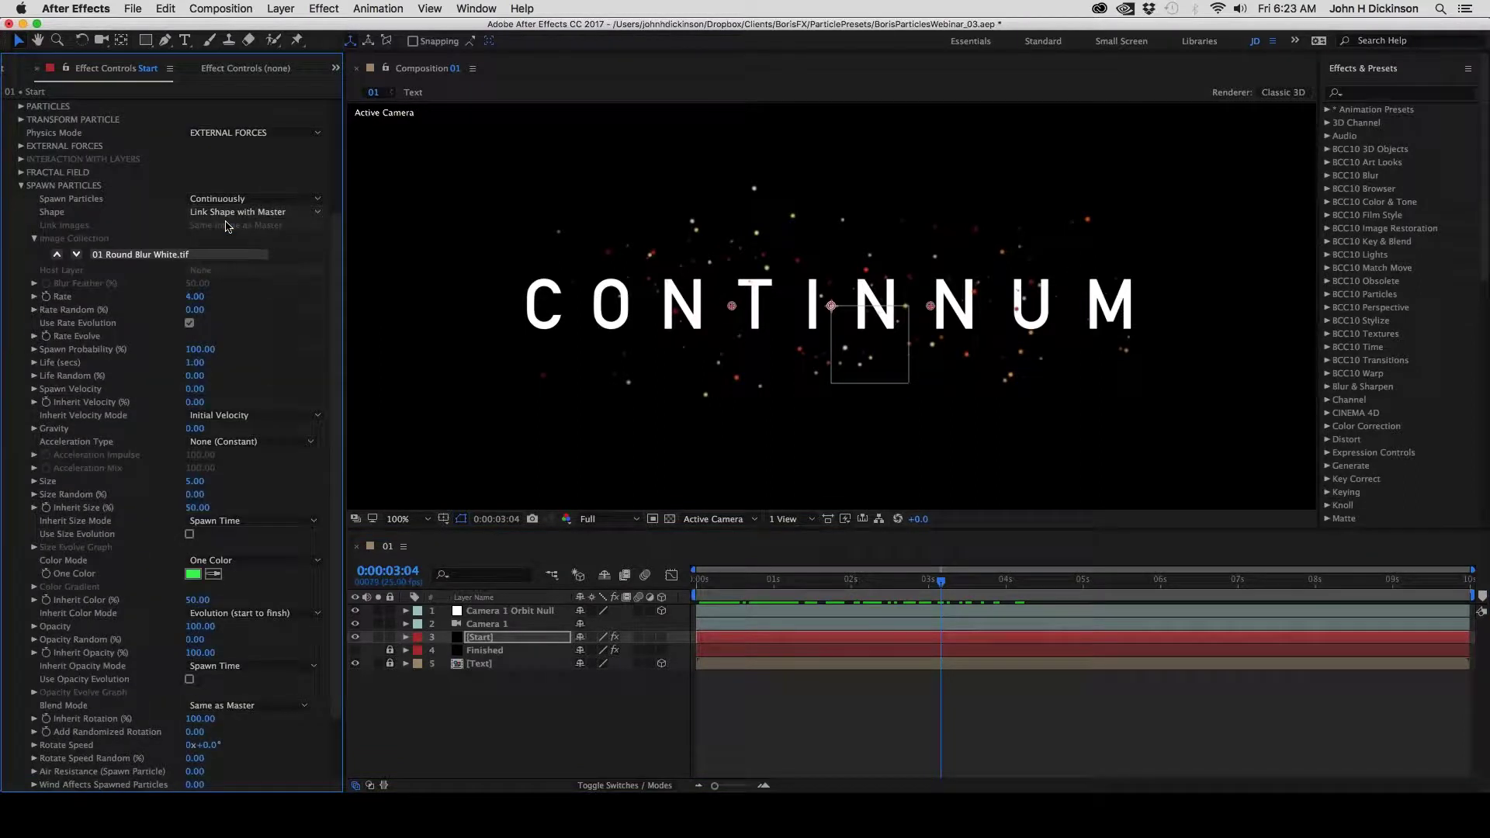
Set the spawned particles' Rate to 100 and preview the trails up to 0:00:02:01
{"action": "left_click", "coordinate": [195, 296]}
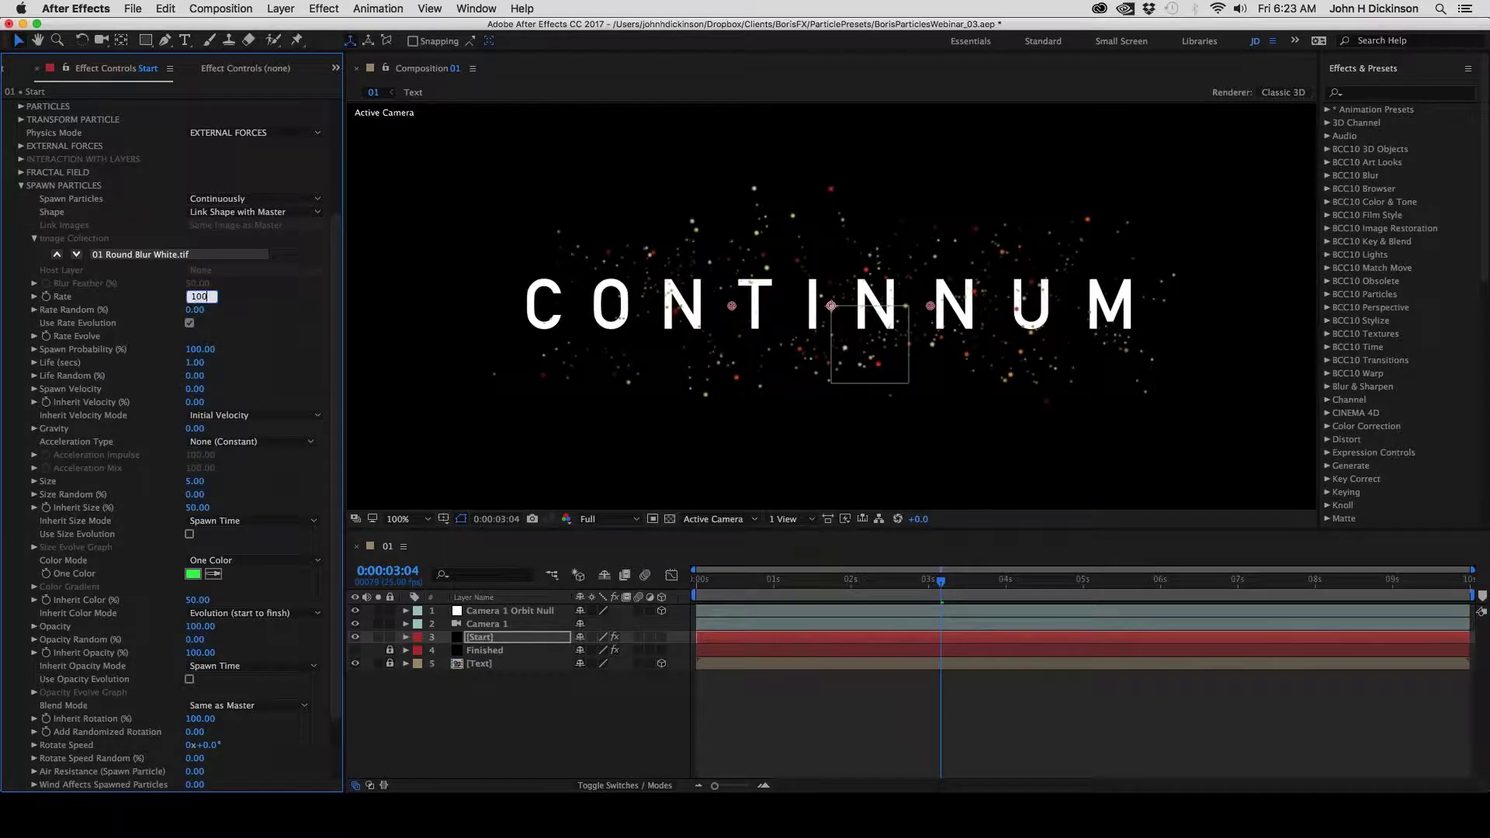
{"action": "key", "text": "Return"}
{"action": "left_click", "coordinate": [714, 582]}
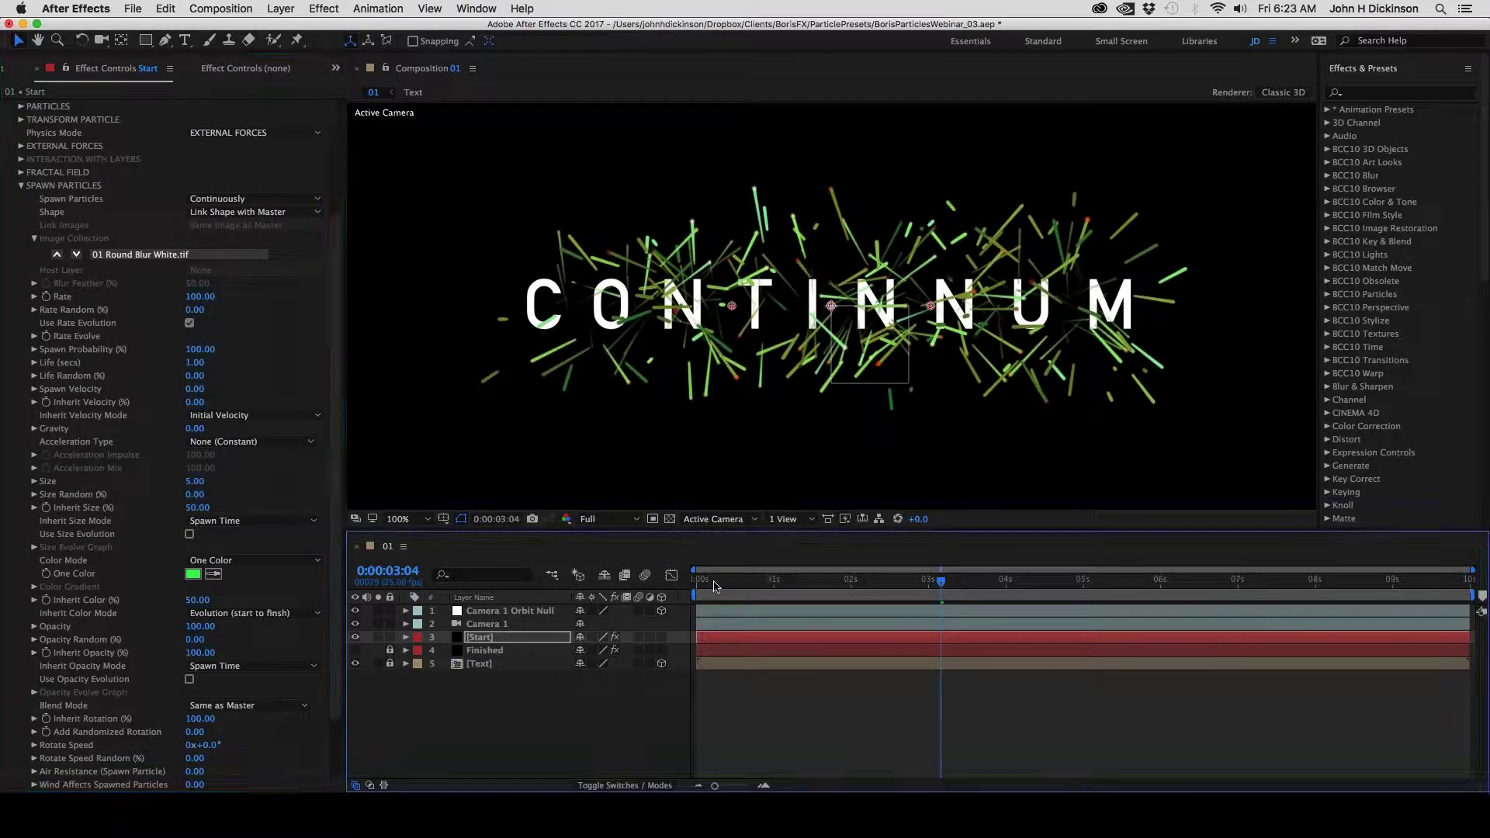
{"action": "key", "text": "space"}
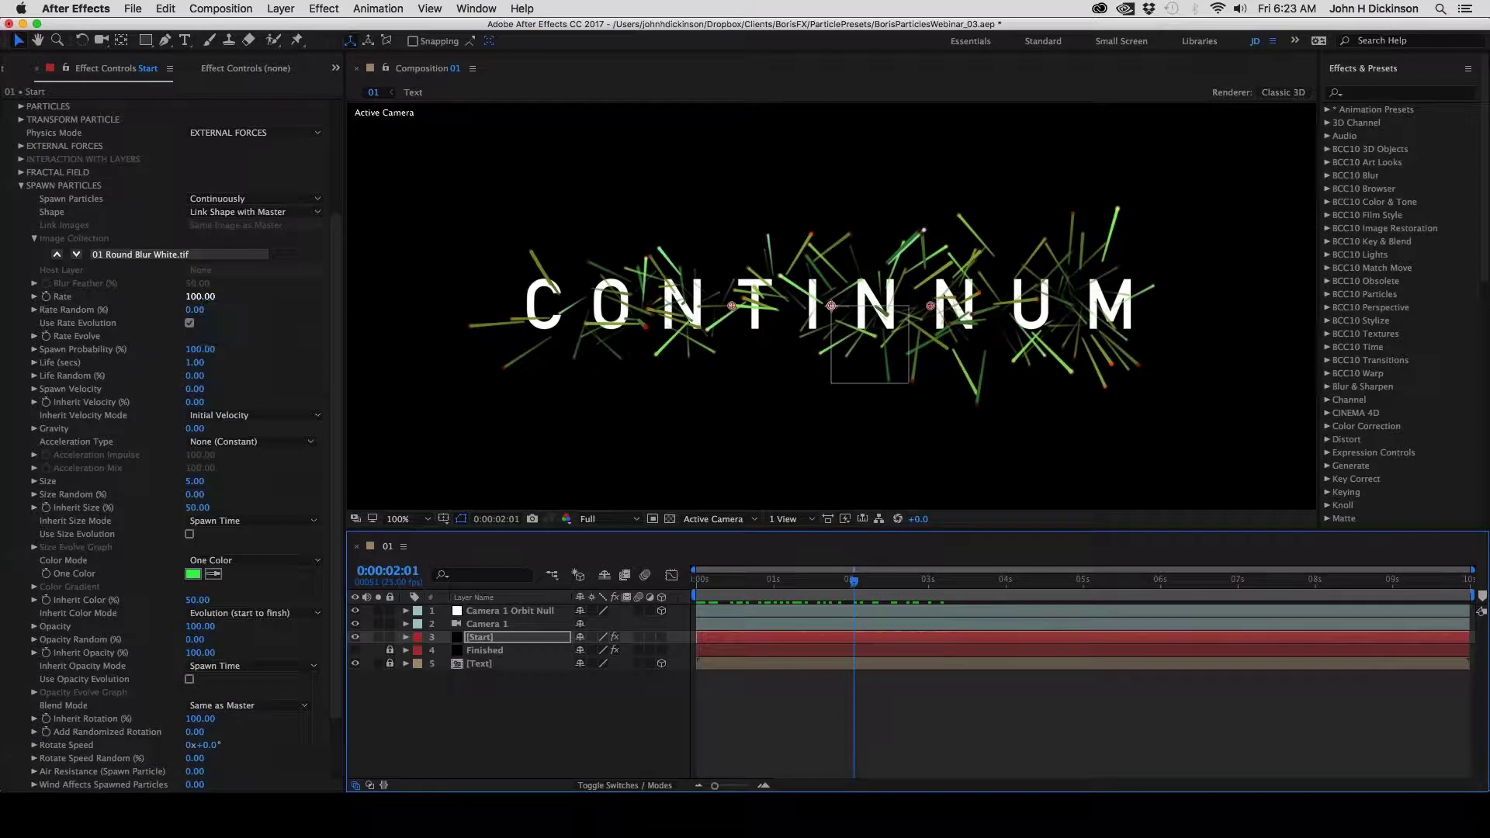
Set the spawned particles' Life to 5 seconds and preview the animation up to 0:00:02:24
{"action": "left_click", "coordinate": [195, 362]}
{"action": "type", "text": "5"}
{"action": "key", "text": "Return"}
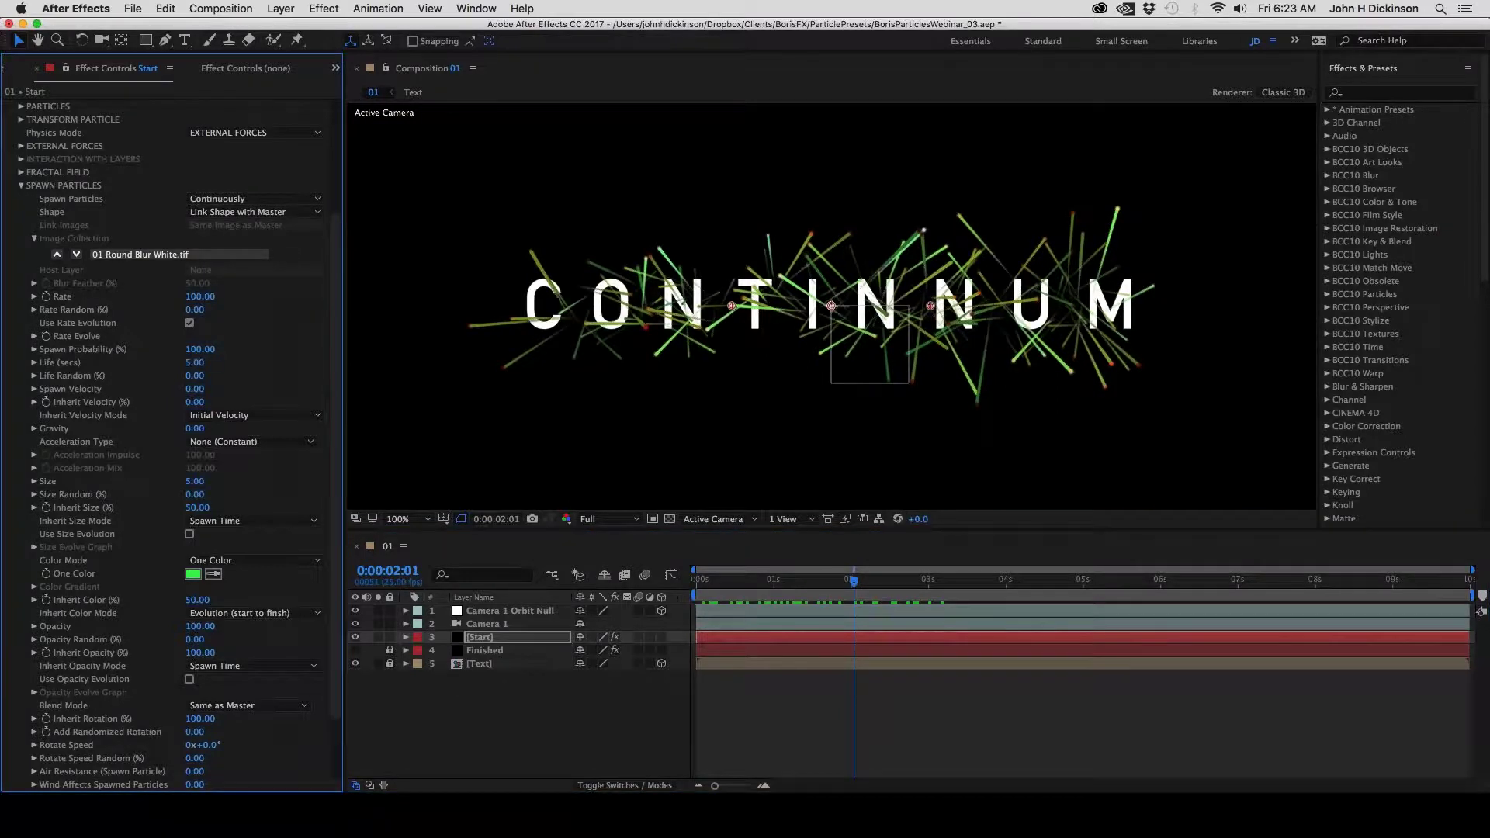
{"action": "left_click", "coordinate": [710, 581]}
{"action": "key", "text": "space"}
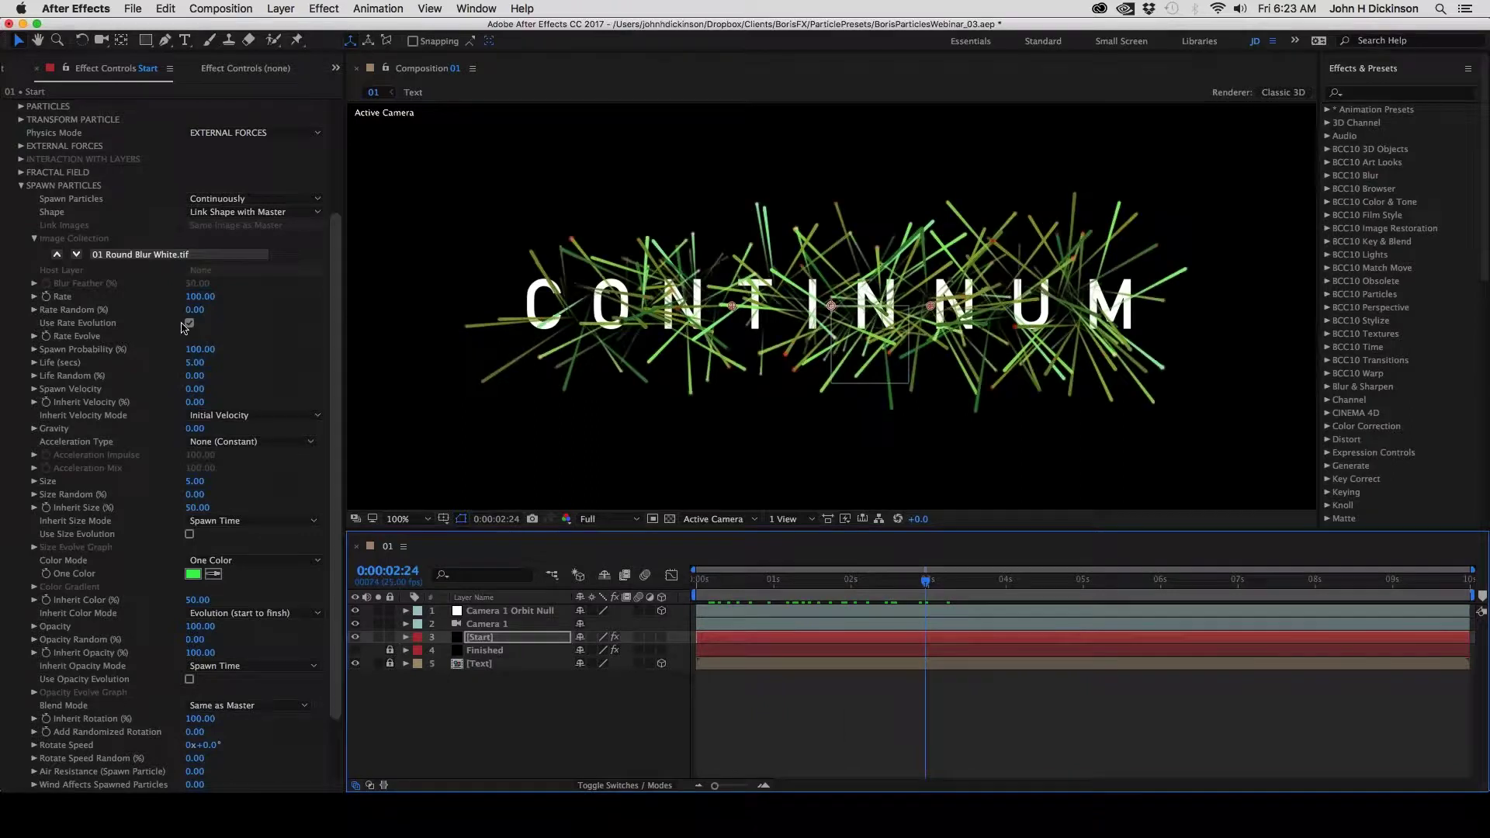
Set the spawned particles' Gravity to 2 and preview the trails up to 0:00:03:14
{"action": "left_click", "coordinate": [196, 429]}
{"action": "type", "text": "2"}
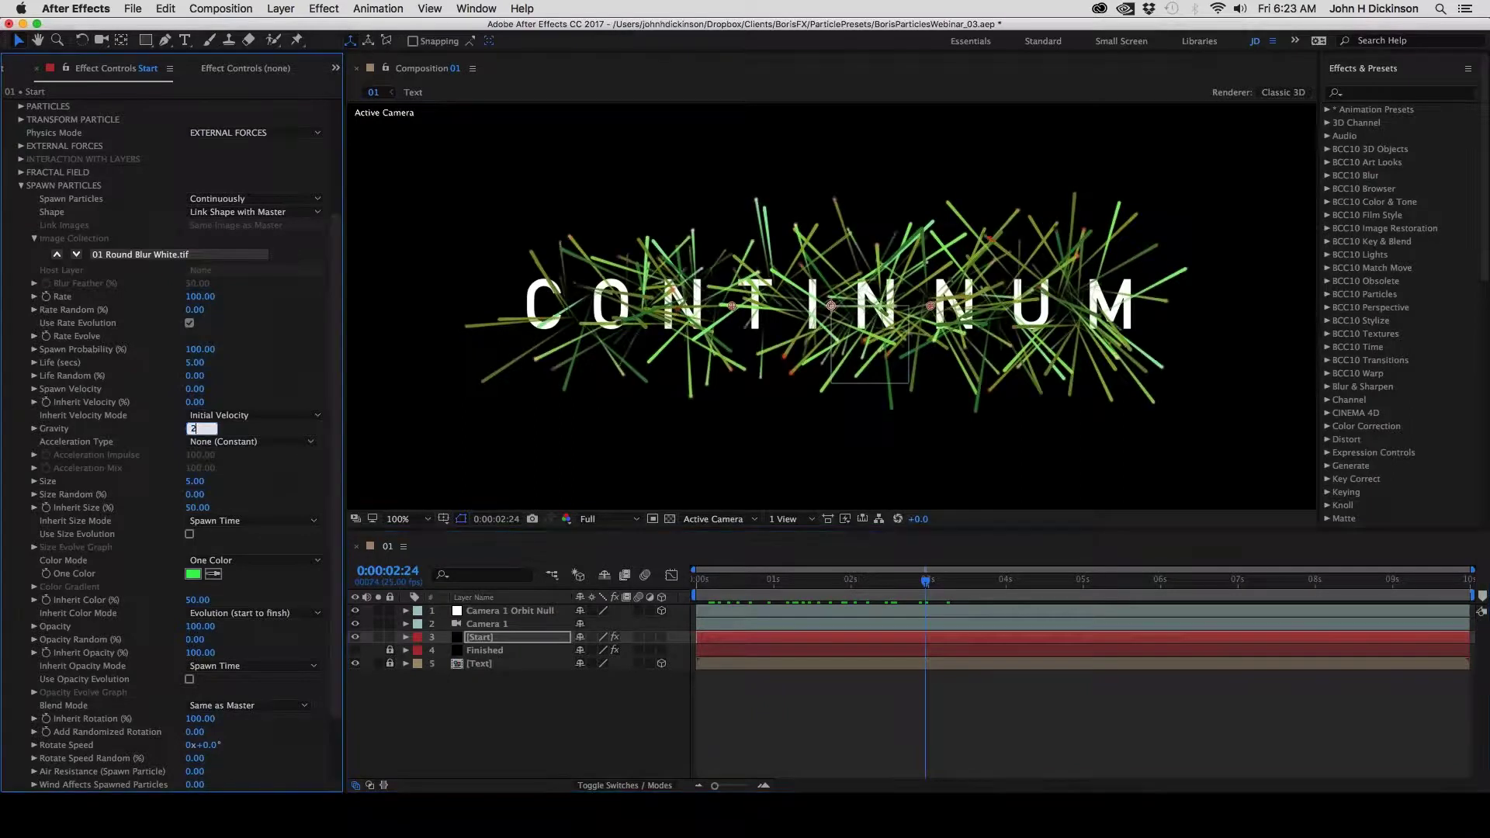
{"action": "key", "text": "Return"}
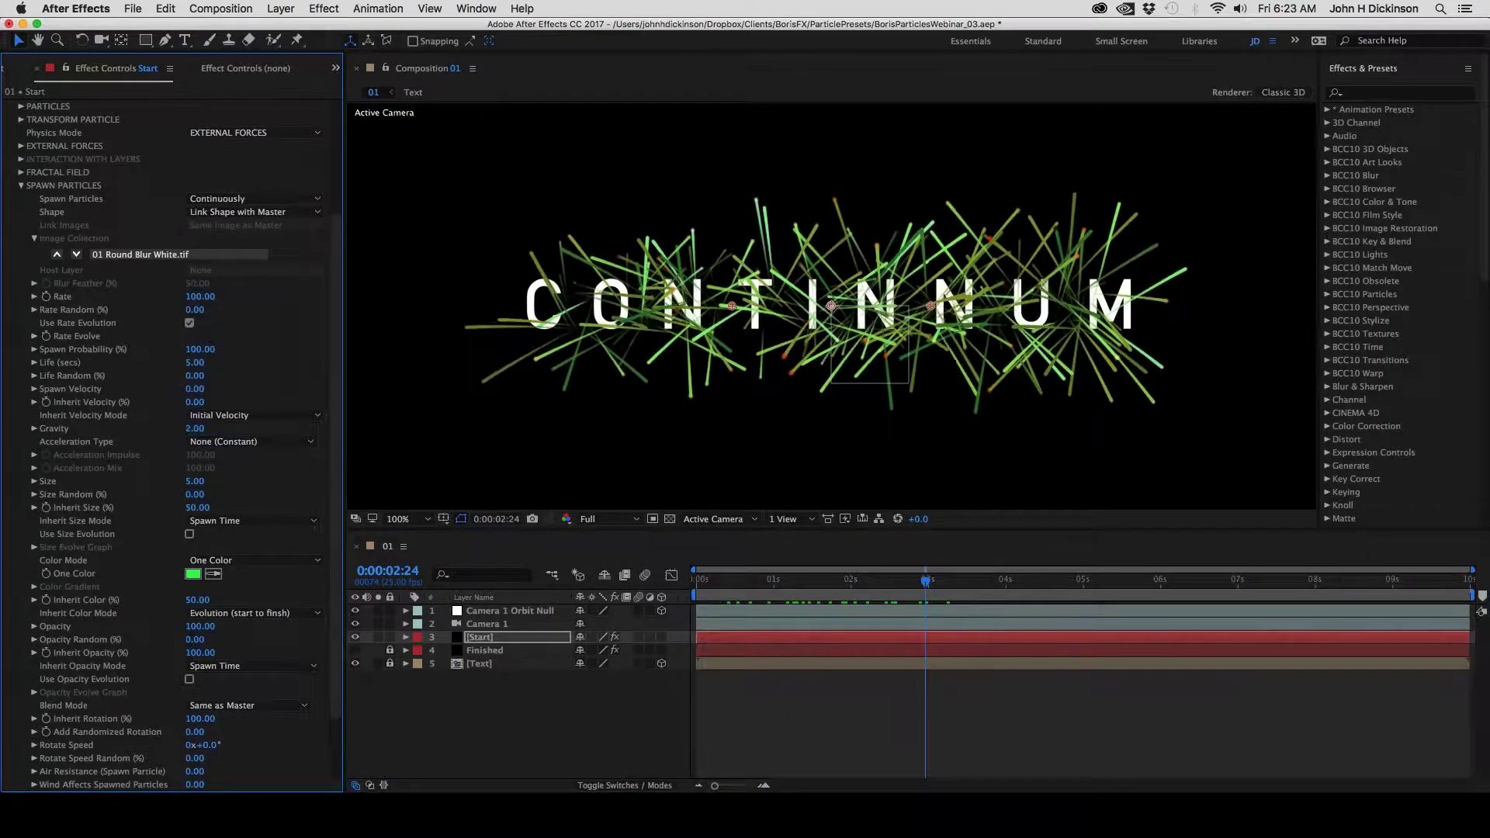
{"action": "left_click_drag", "start_coordinate": [707, 584], "coordinate": [755, 623]}
{"action": "key", "text": "space"}
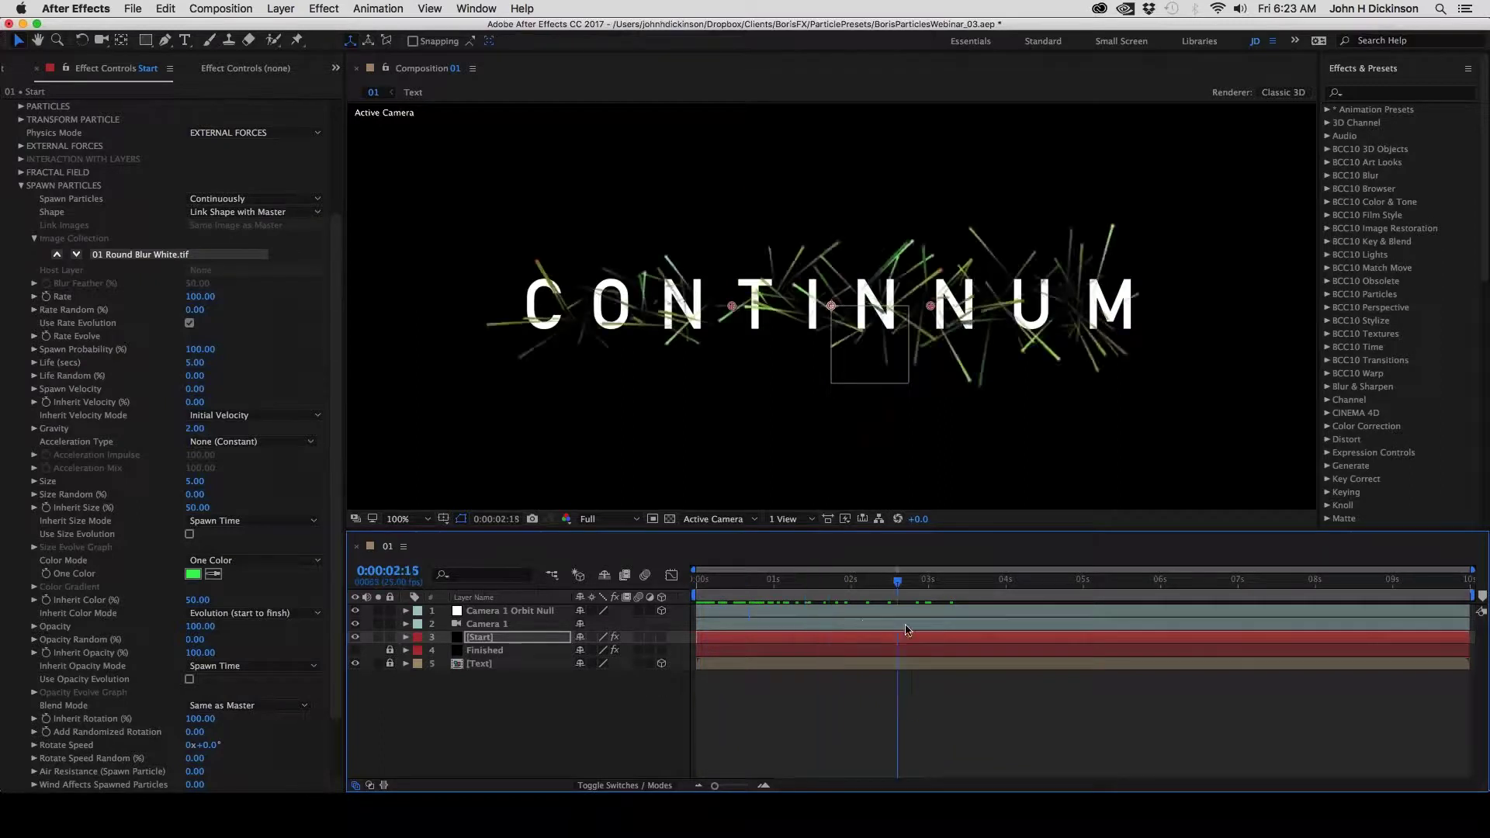
{"action": "left_click_drag", "start_coordinate": [697, 579], "coordinate": [972, 627]}
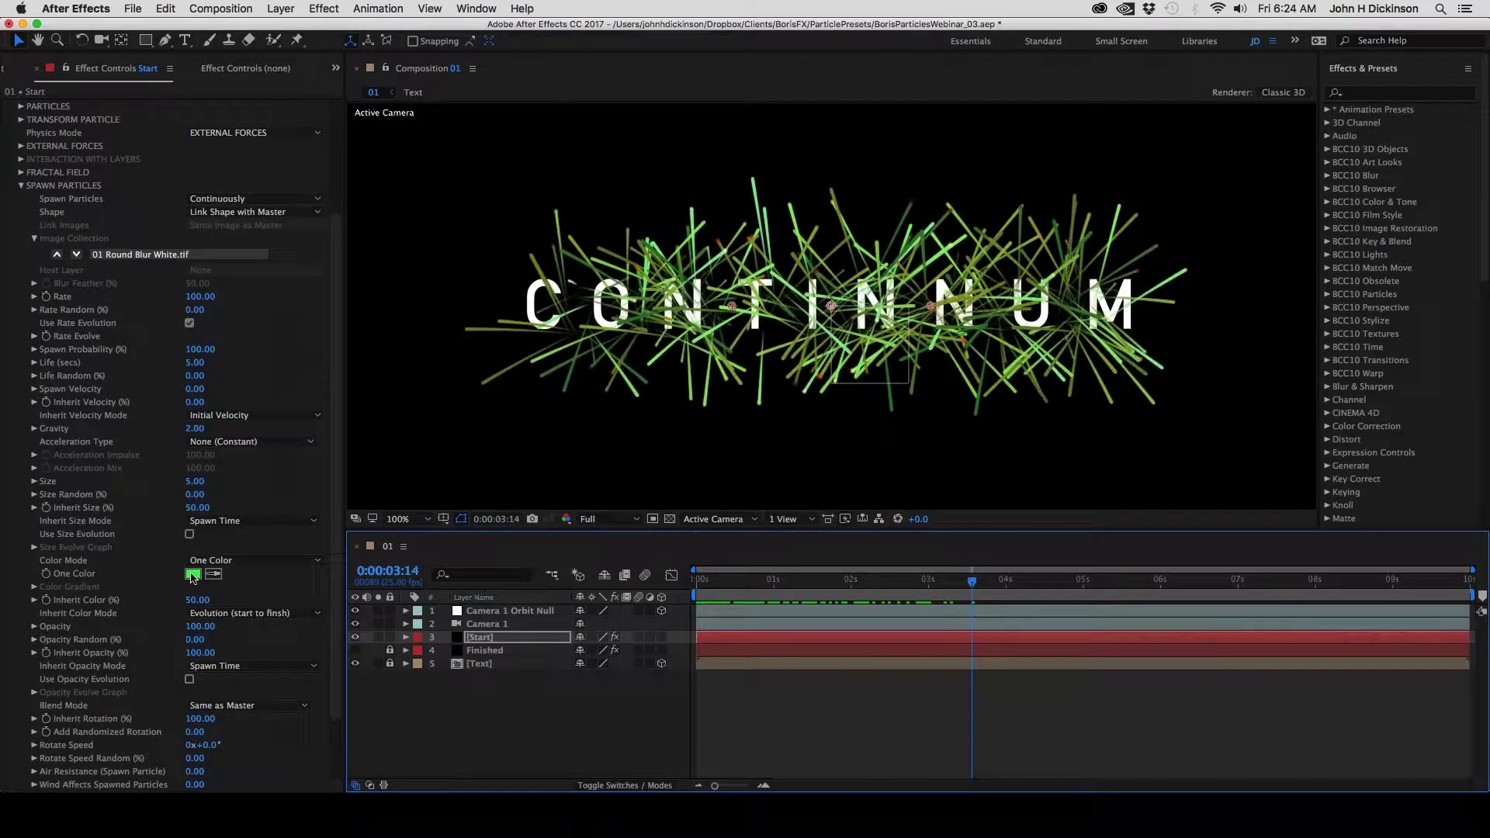
Scrub to 0:00:02:04, set the spawned particles' Inherit Size to 10%, and preview the thinner trails up to 0:00:02:19
{"action": "mouse_move", "coordinate": [763, 588]}
{"action": "left_mouse_down"}
{"action": "mouse_move", "coordinate": [721, 590]}
{"action": "mouse_move", "coordinate": [976, 600]}
{"action": "mouse_move", "coordinate": [714, 593]}
{"action": "mouse_move", "coordinate": [1000, 599]}
{"action": "mouse_move", "coordinate": [852, 603]}
{"action": "left_mouse_up"}
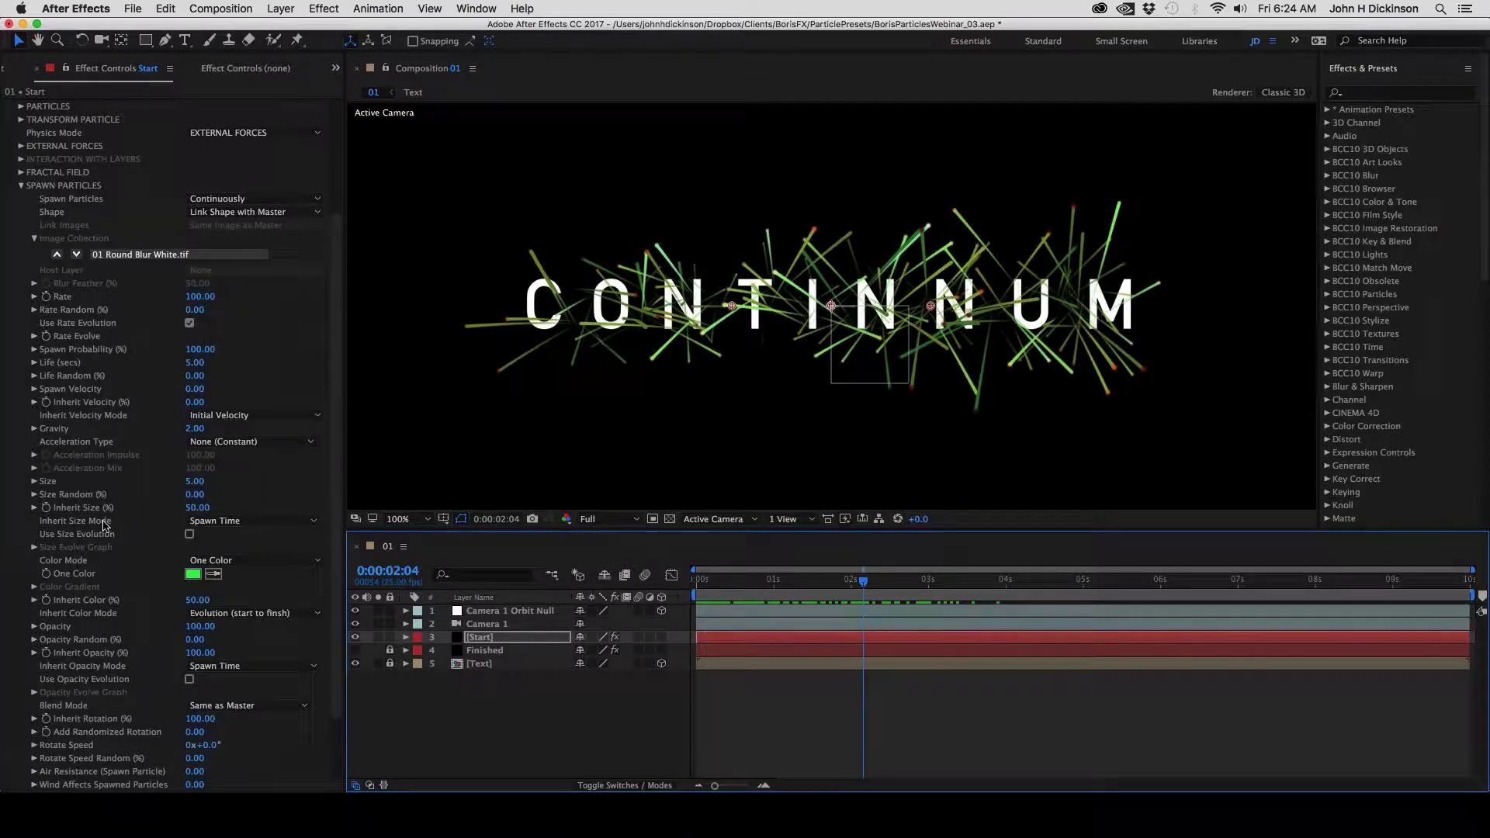
{"action": "left_click_drag", "start_coordinate": [197, 508], "coordinate": [197, 507]}
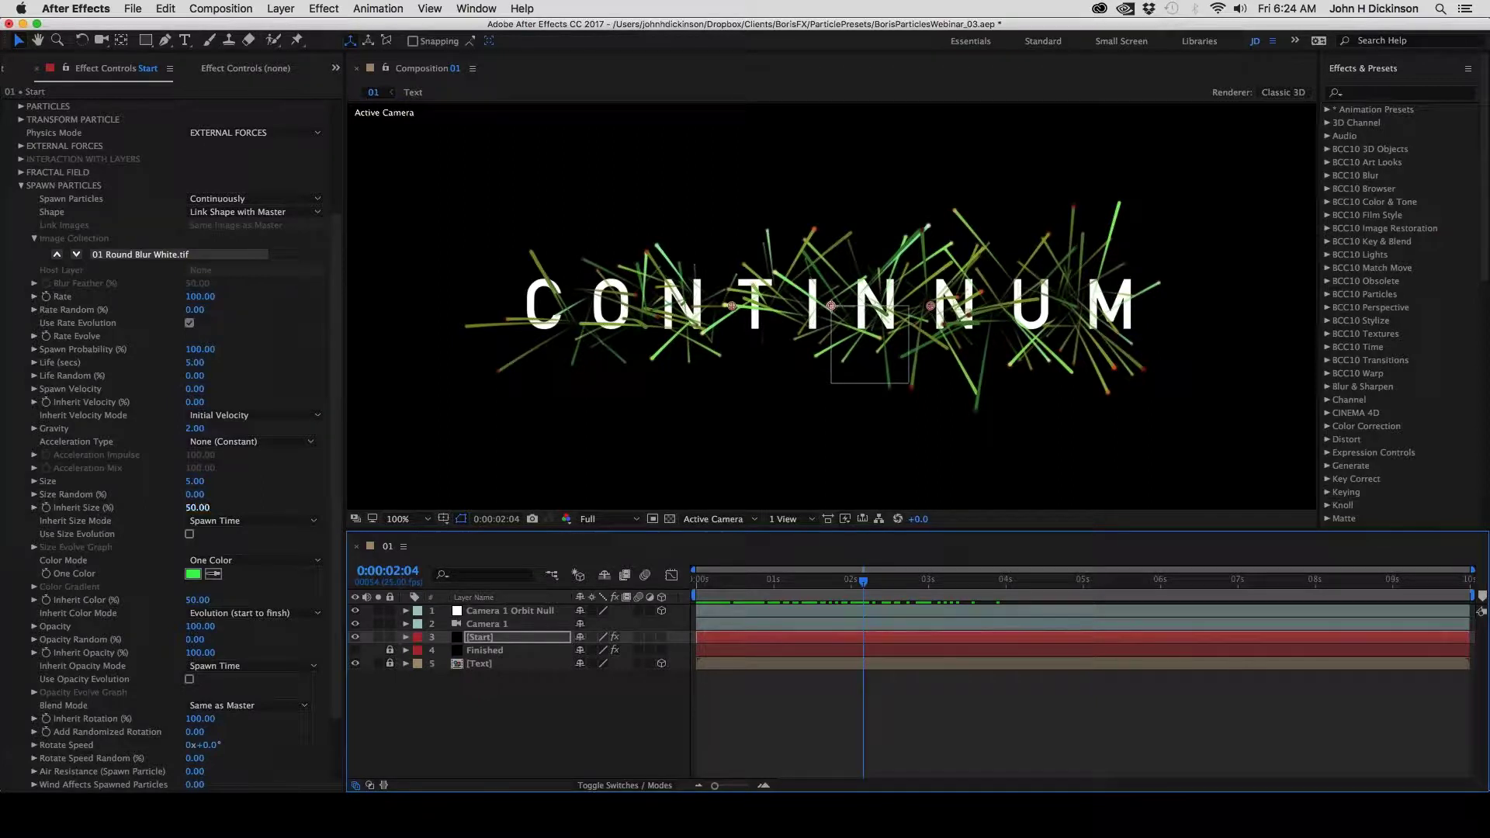
{"action": "left_click", "coordinate": [195, 508]}
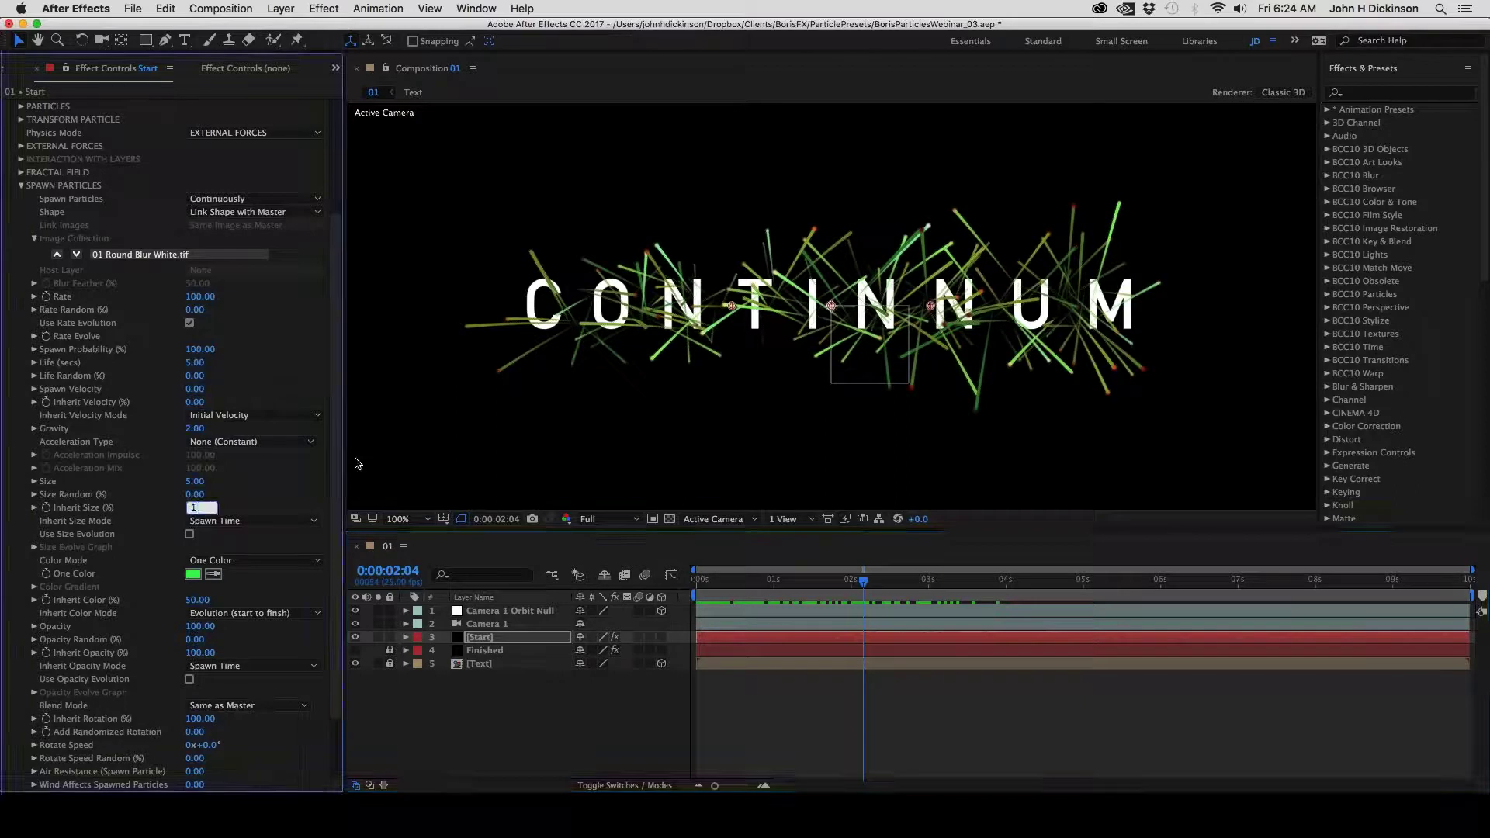
{"action": "key", "text": "Return"}
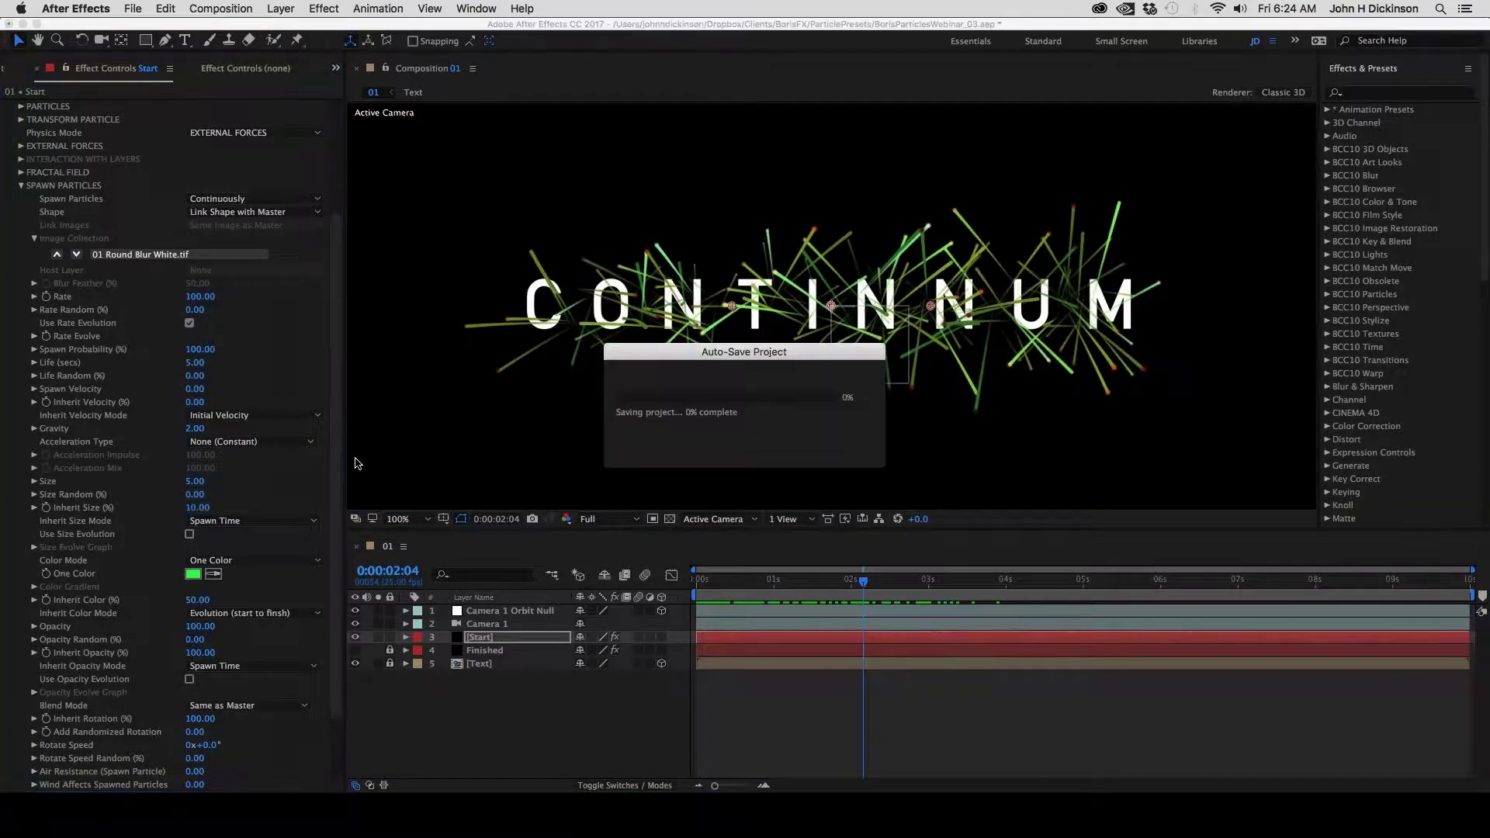
{"action": "left_click", "coordinate": [848, 597]}
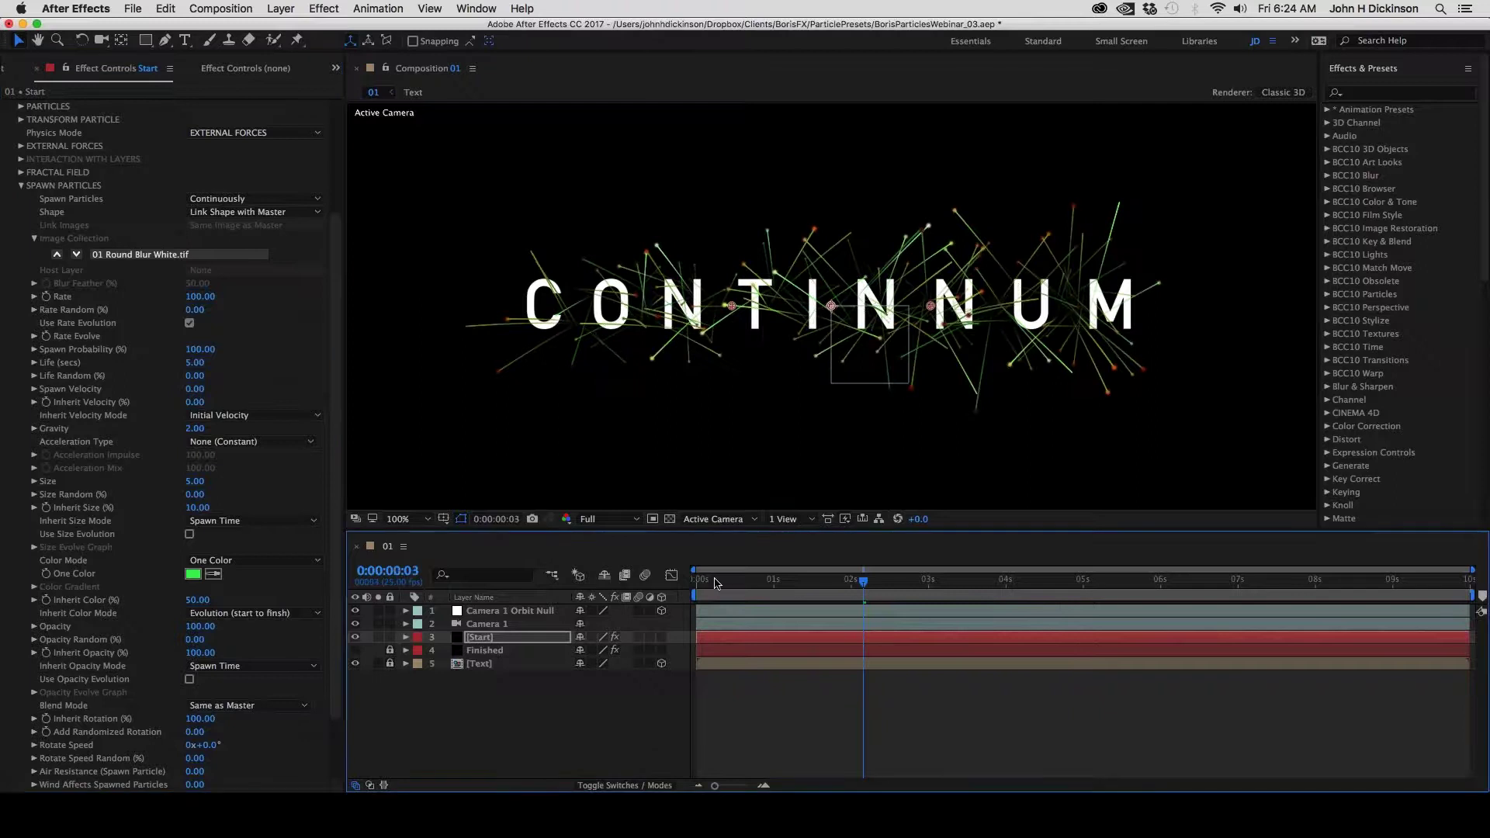
{"action": "key", "text": "space"}
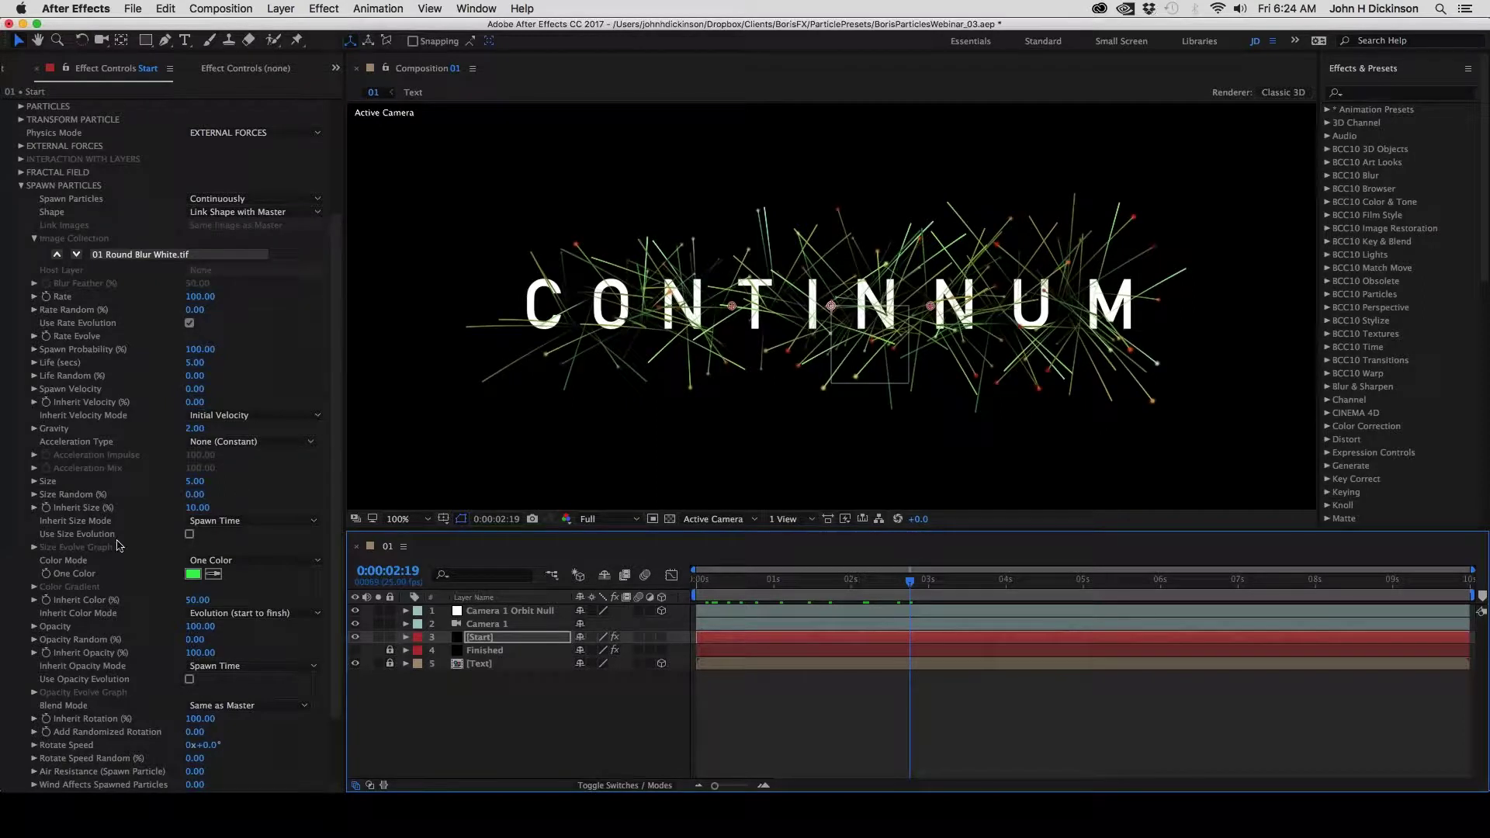
Set the spawned particles' Inherit Color to 100% and scrub to 0:00:03:10 to check the trails' colors
{"action": "left_click", "coordinate": [195, 601]}
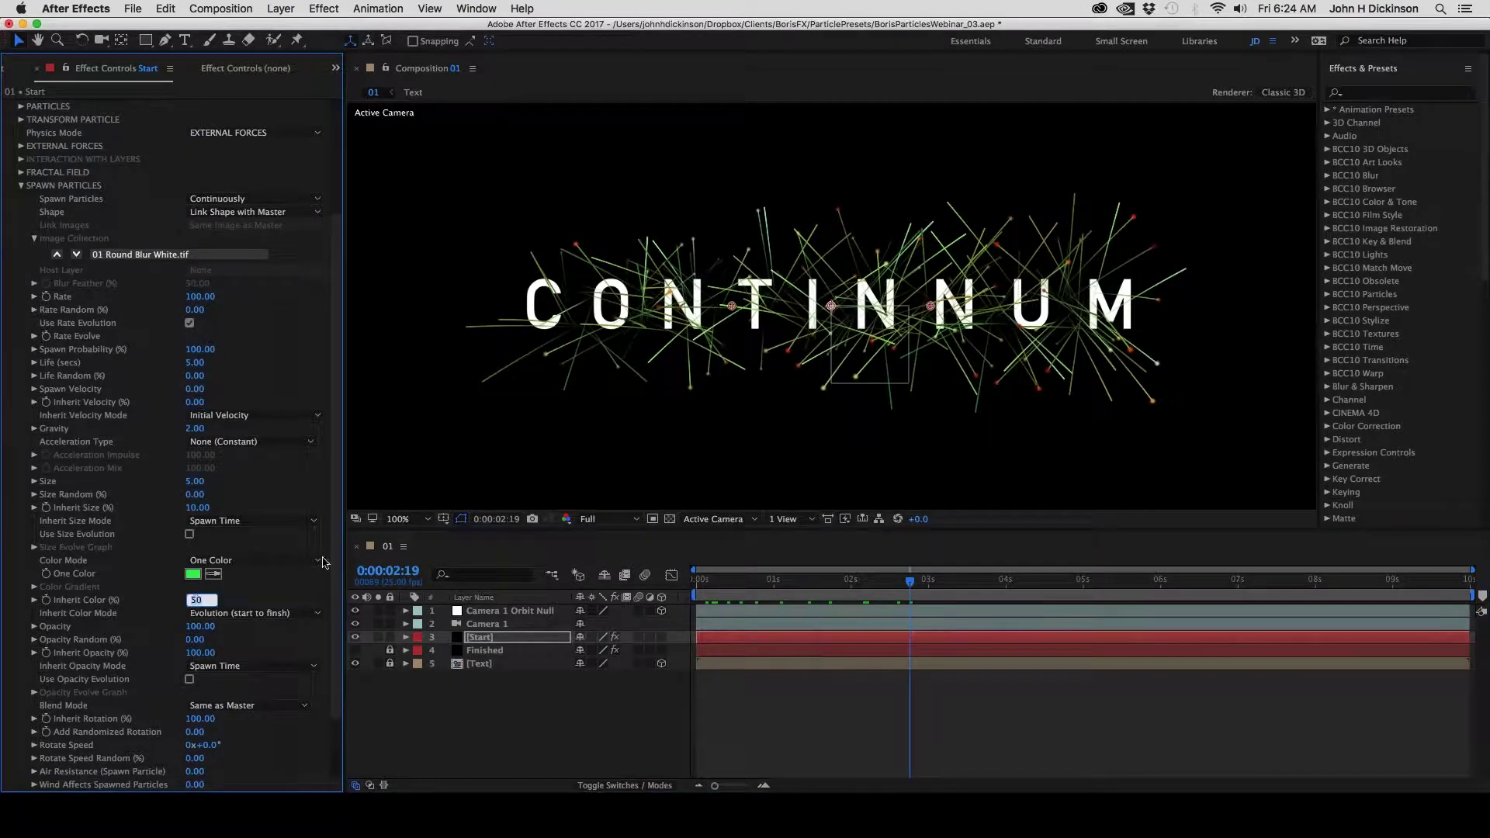
{"action": "type", "text": "100"}
{"action": "key", "text": "Return"}
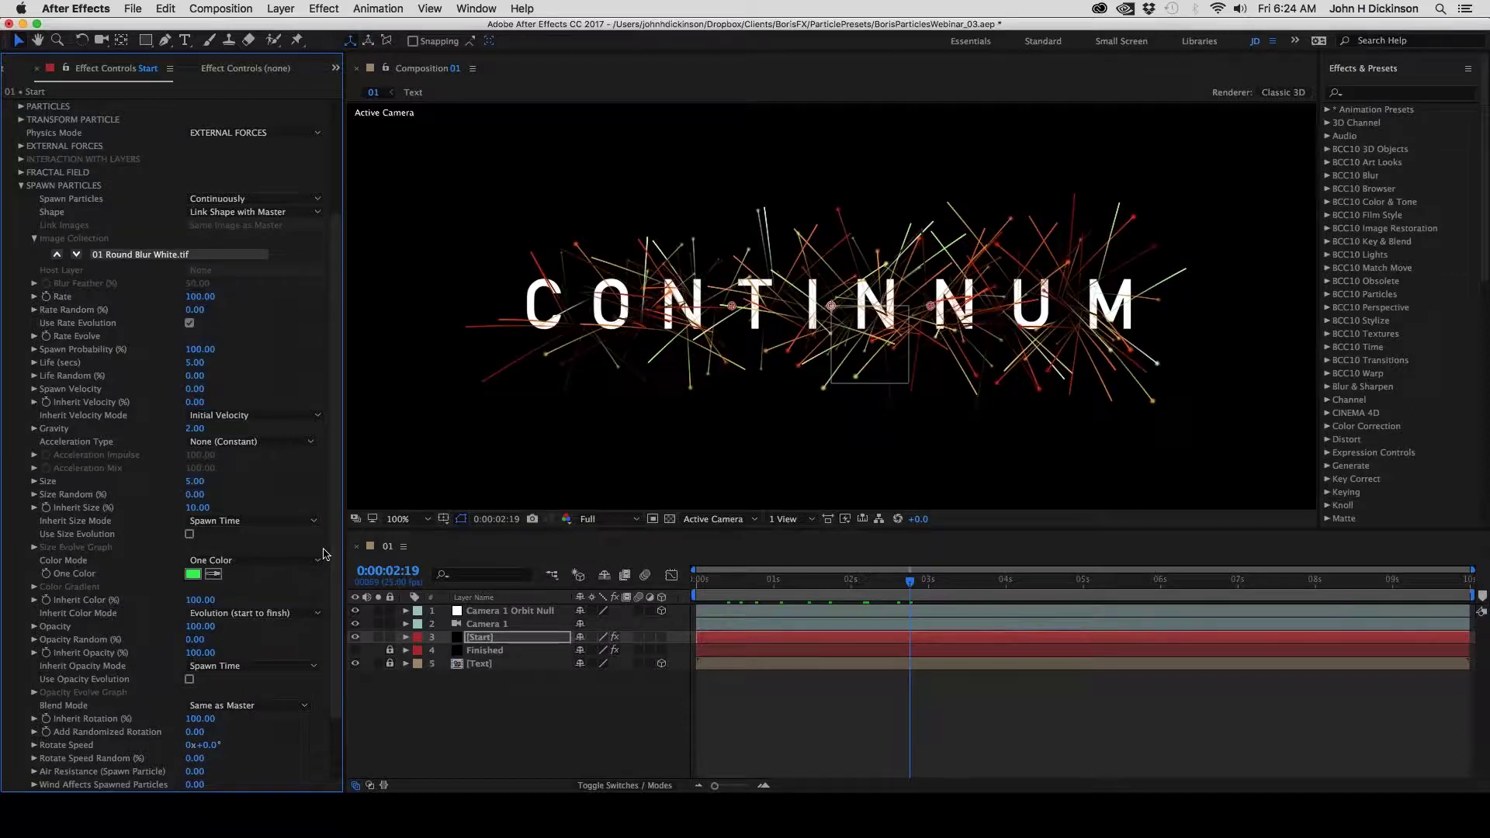
{"action": "left_click_drag", "start_coordinate": [705, 587], "coordinate": [959, 612]}
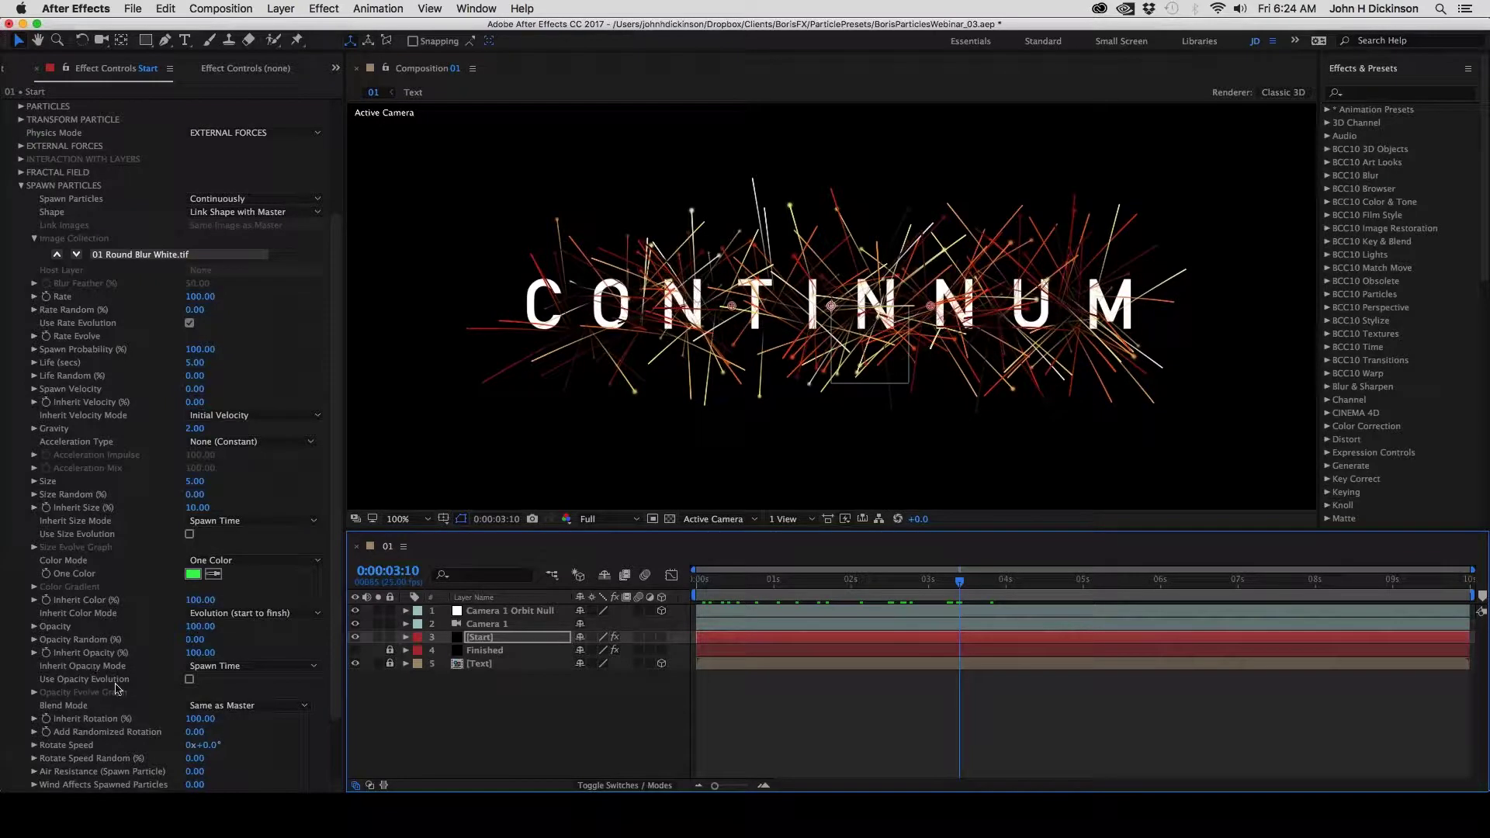
Enable Use Opacity Evolution for the spawned particles with a linear falling ramp as the Opacity Evolve Graph
{"action": "left_click", "coordinate": [189, 679]}
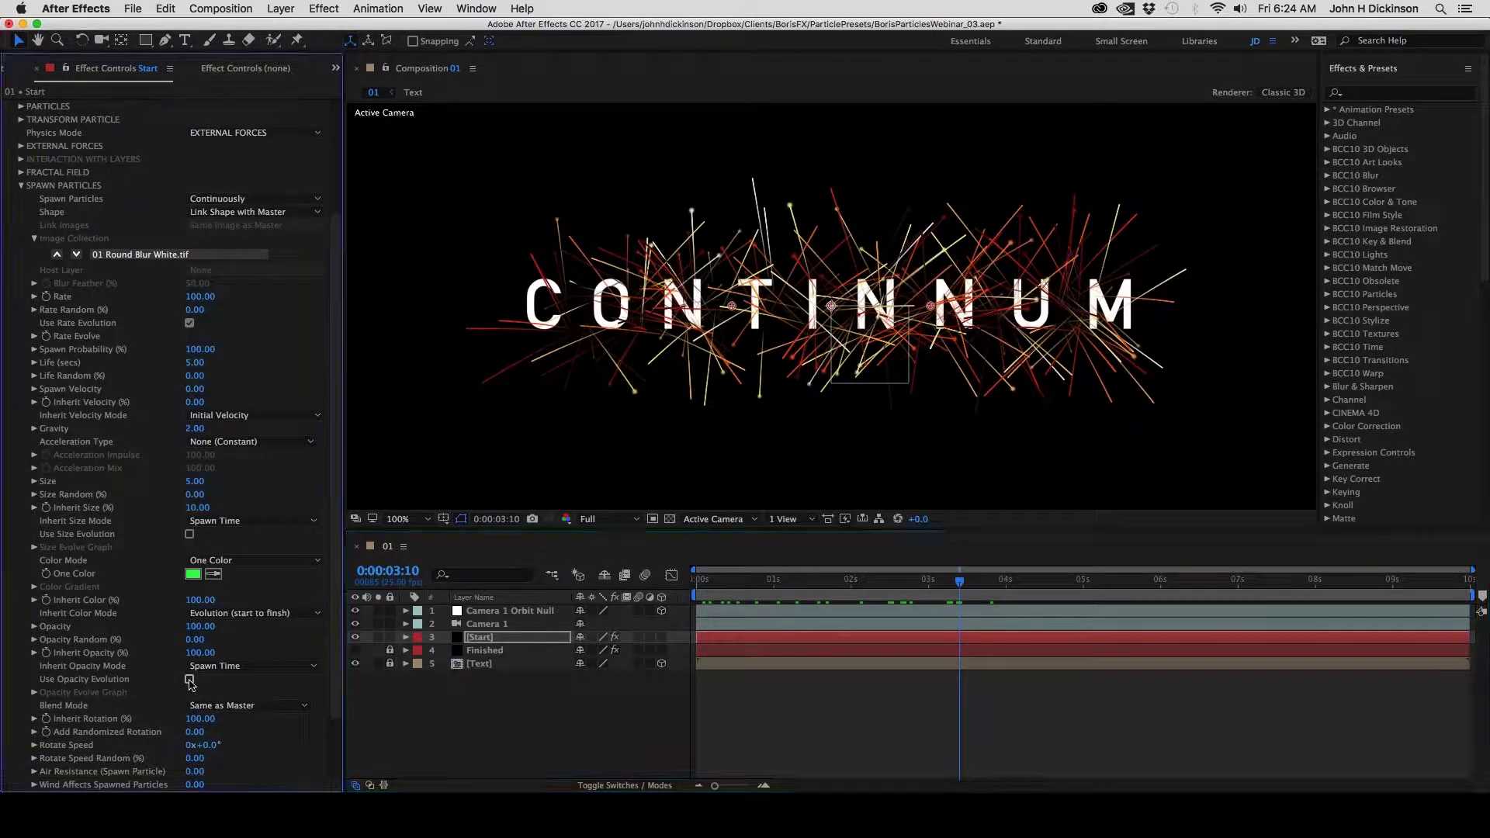
{"action": "scroll", "coordinate": [335, 492], "scroll_direction": "down", "scroll_amount": 1}
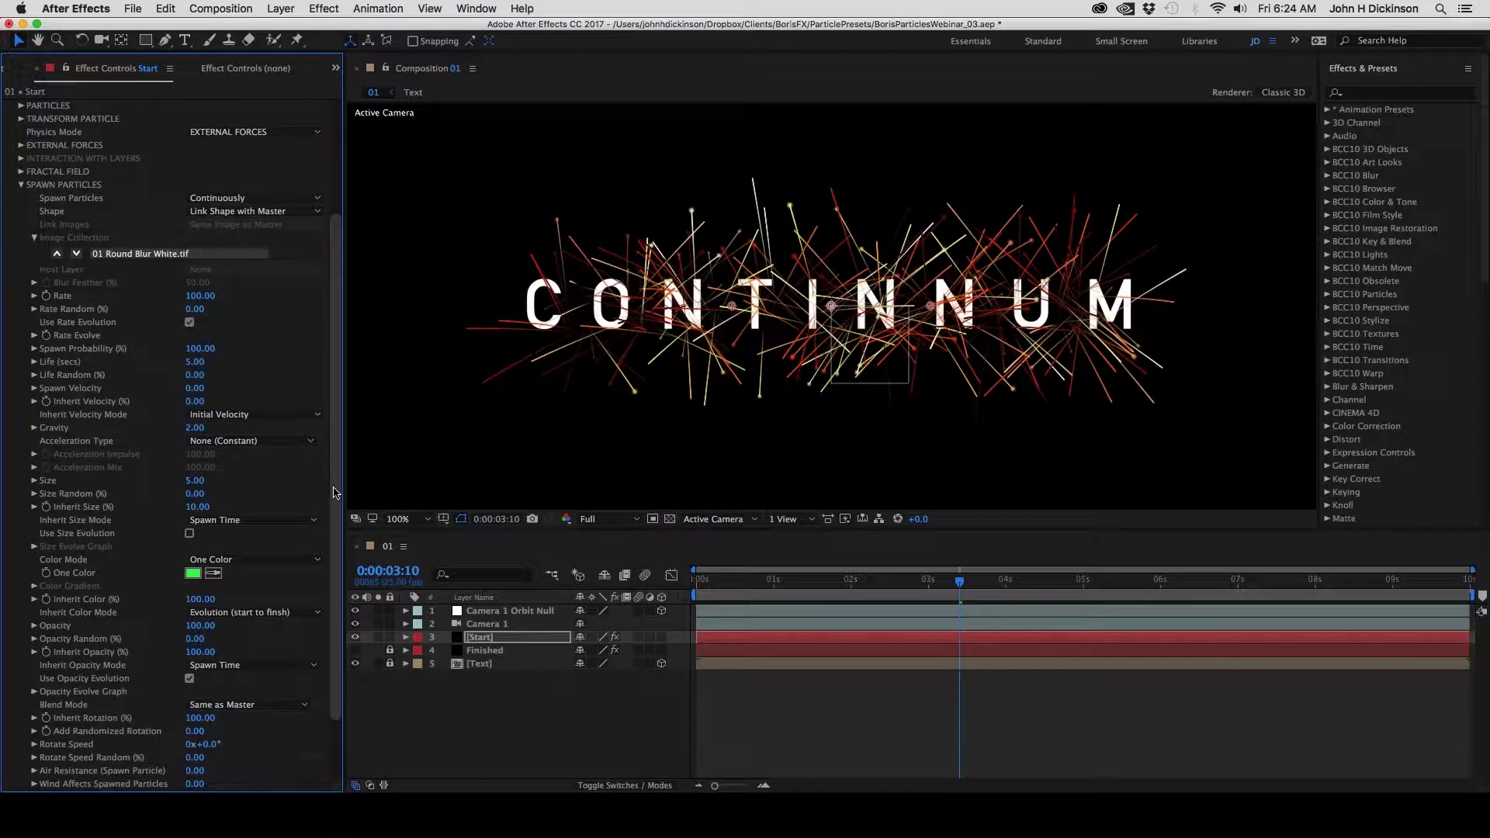
{"action": "left_click_drag", "start_coordinate": [335, 493], "coordinate": [336, 562]}
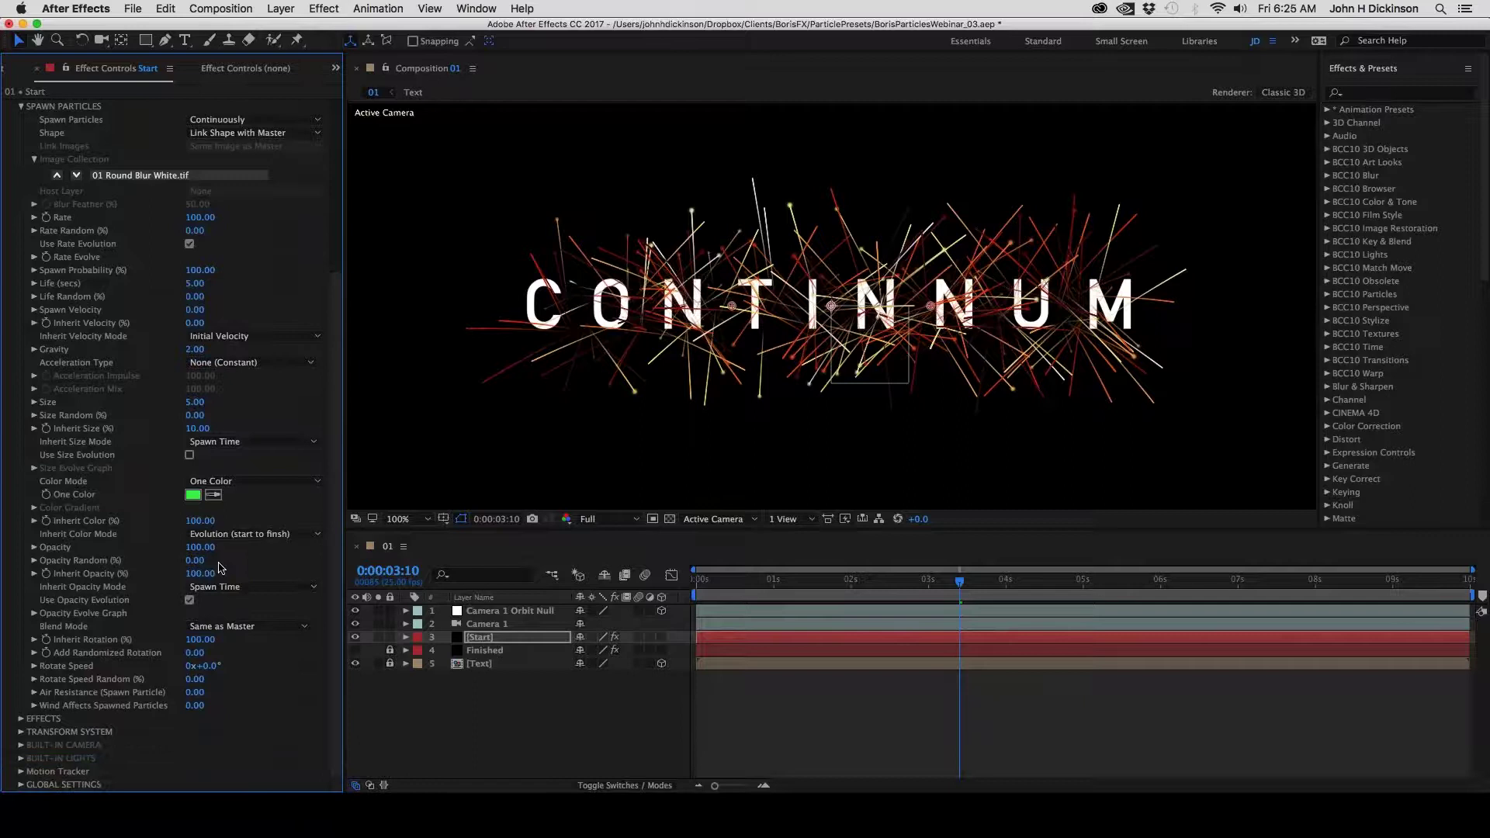
{"action": "left_click", "coordinate": [35, 613]}
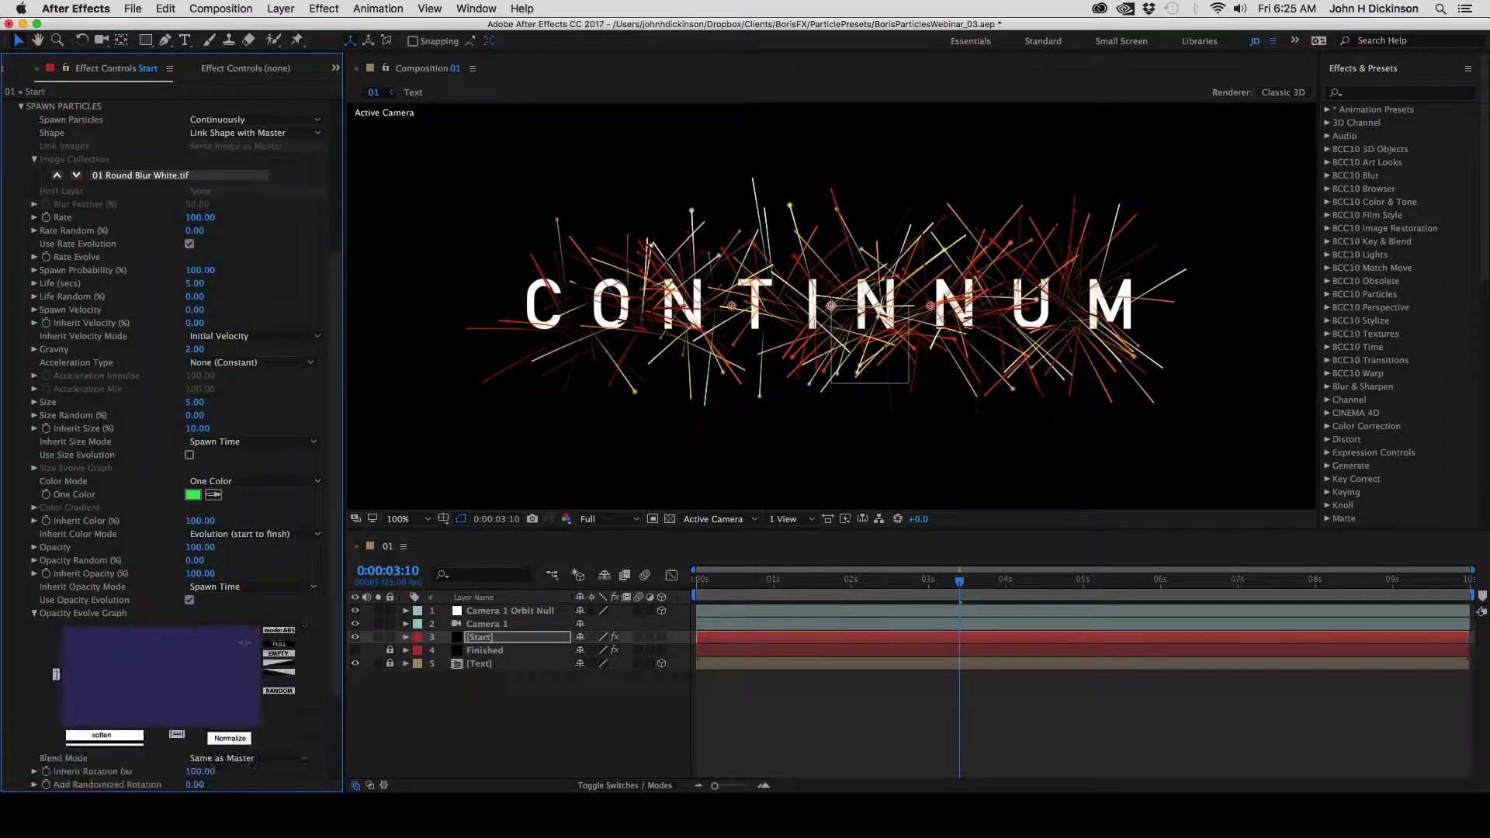
{"action": "left_click", "coordinate": [281, 677]}
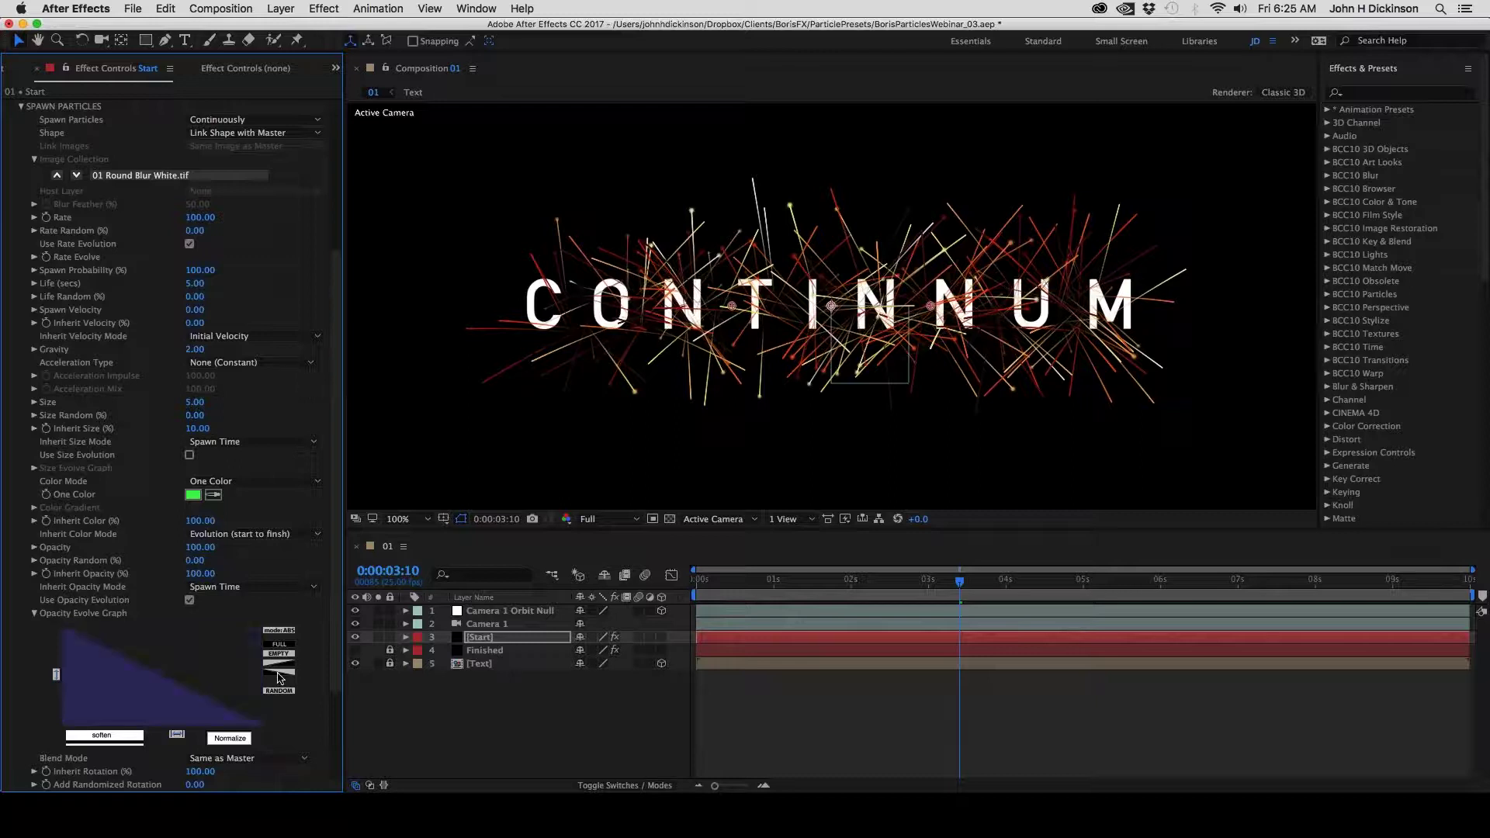
Compare the trails at 200% magnification with Use Opacity Evolution off and on, leaving it enabled, and return to 100%
{"action": "key", "text": "period"}
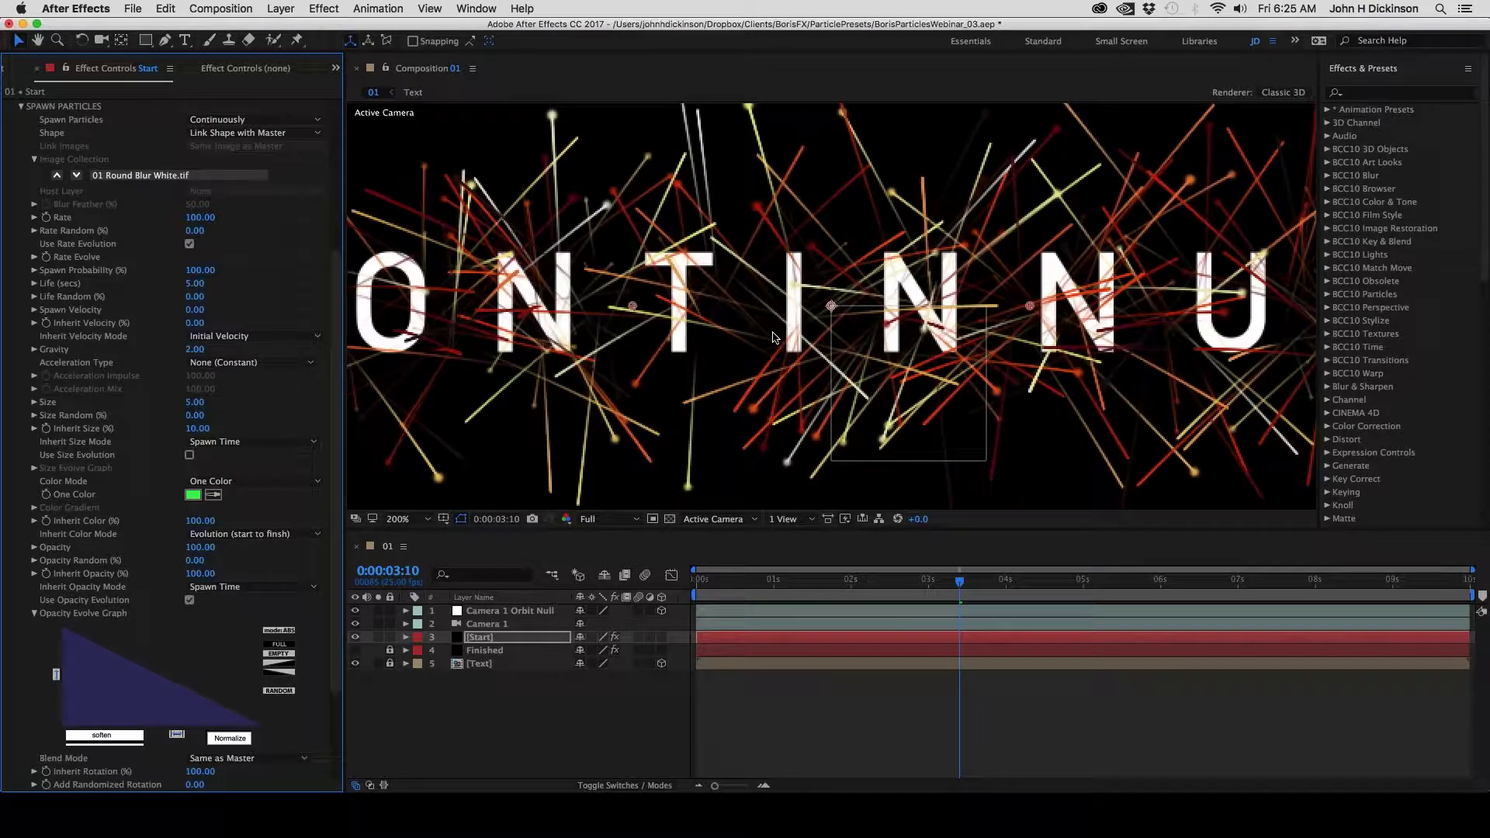
{"action": "left_click", "coordinate": [189, 600]}
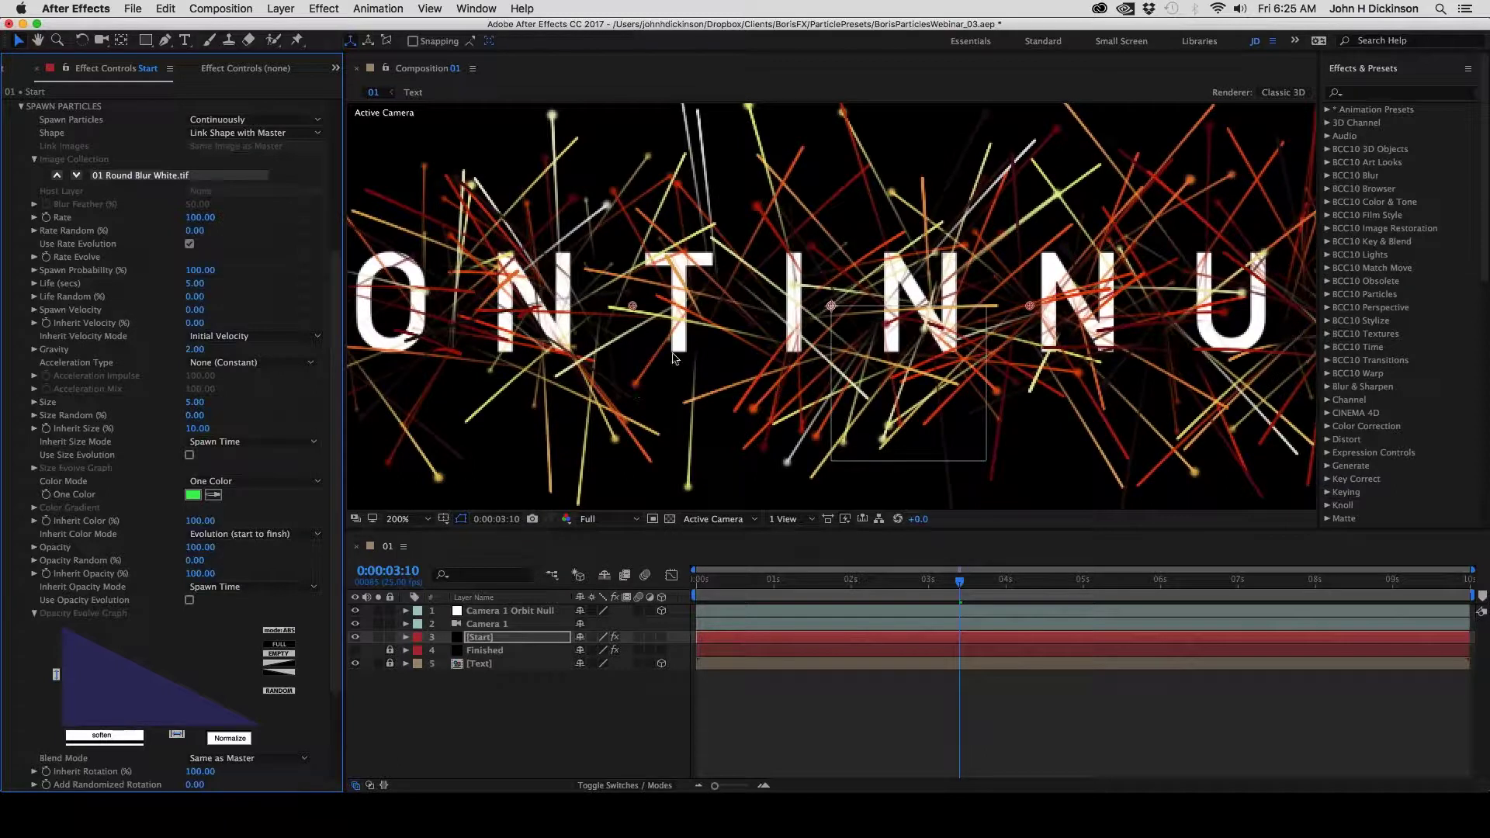
{"action": "left_click", "coordinate": [189, 600]}
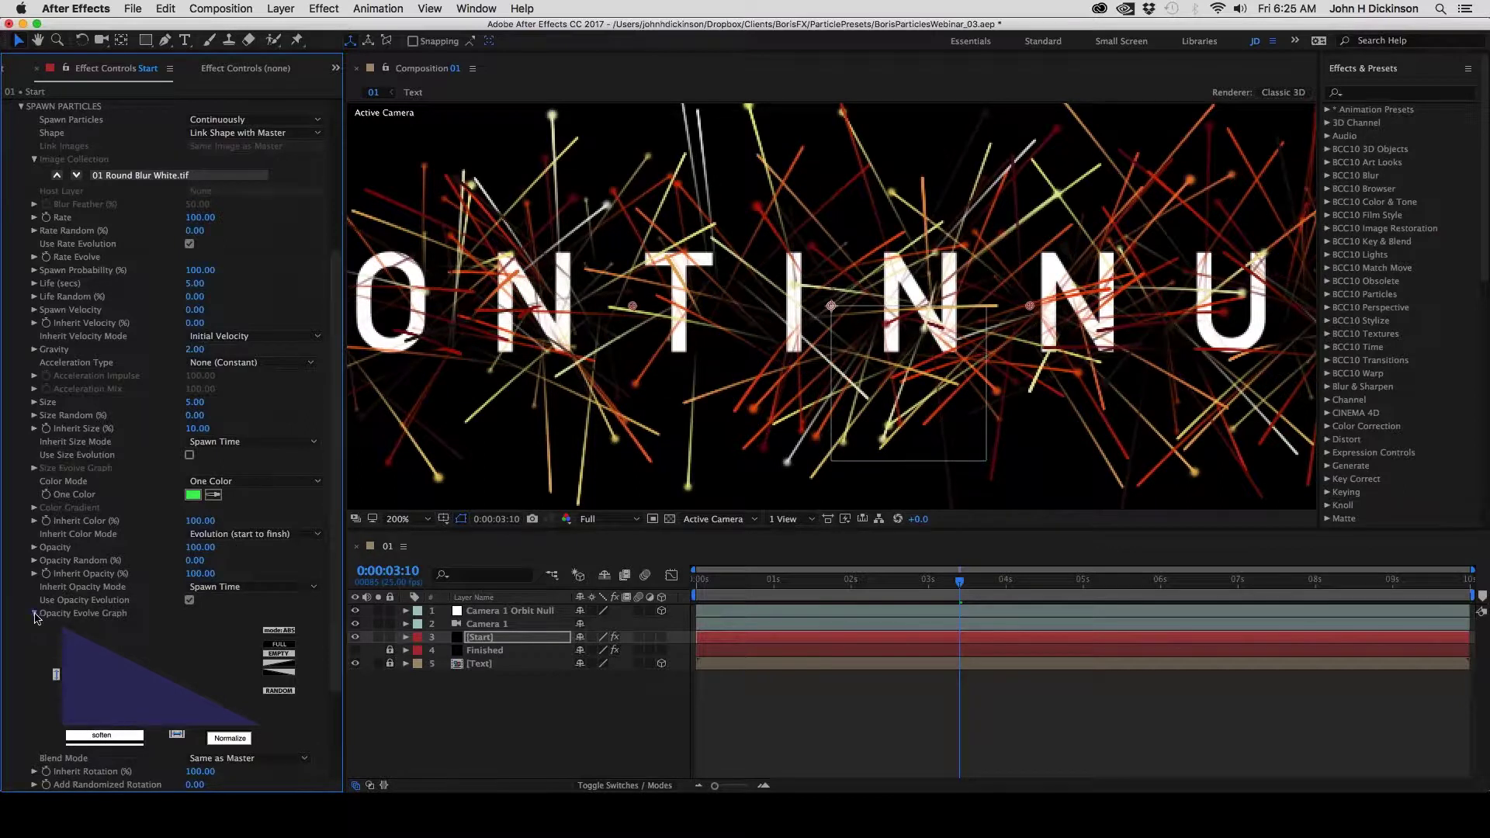
{"action": "left_click", "coordinate": [34, 617]}
{"action": "key", "text": "comma"}
{"action": "key", "text": "comma"}
{"action": "left_click", "coordinate": [714, 588]}
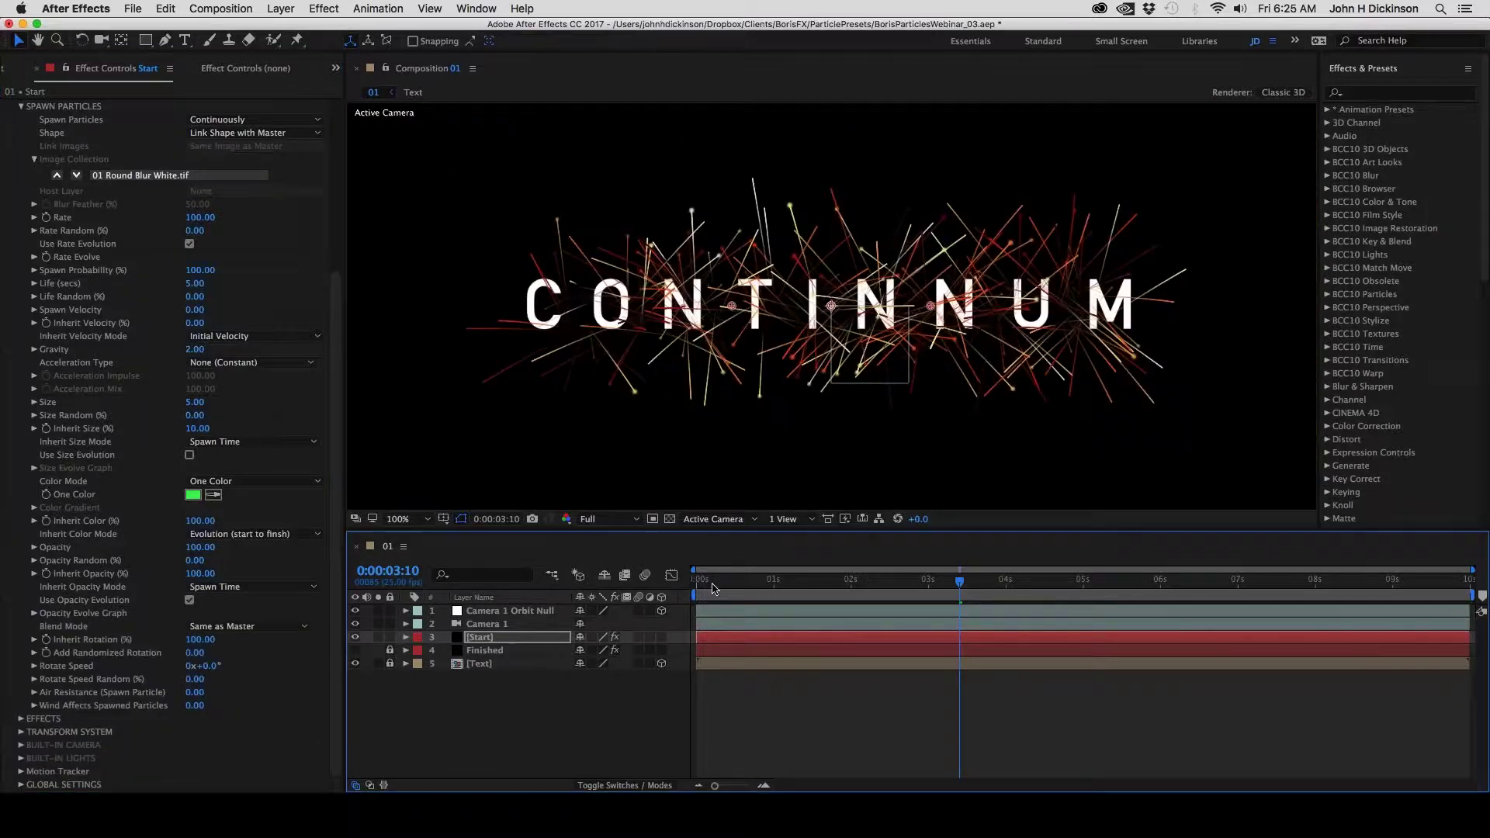
Preview the fading trails from the start up to 0:00:02:23 and open the emitter's External Forces settings
{"action": "left_click_drag", "start_coordinate": [713, 588], "coordinate": [696, 588]}
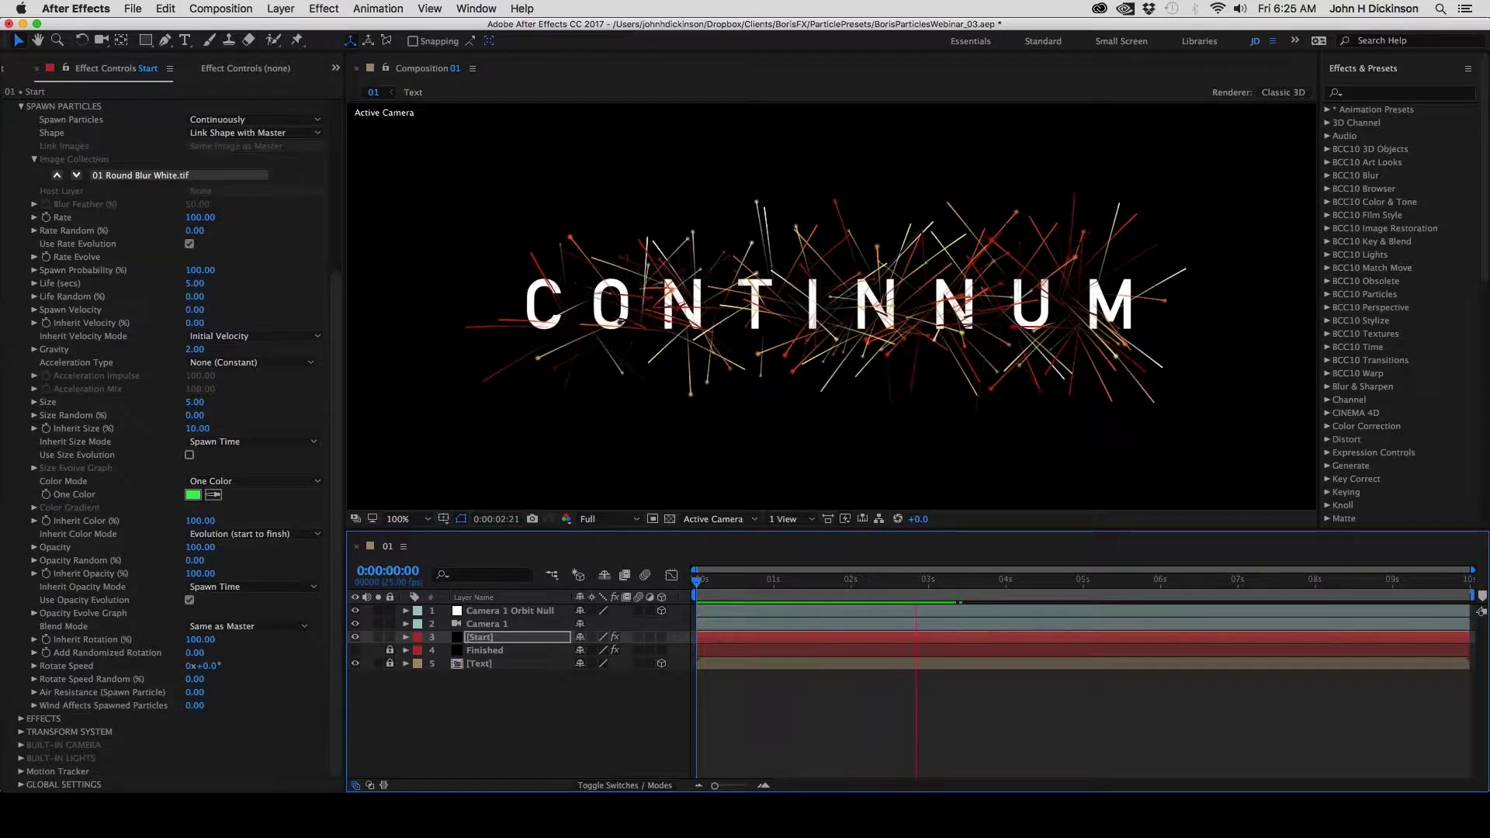
{"action": "key", "text": "space"}
{"action": "scroll", "coordinate": [339, 282], "scroll_direction": "up", "scroll_amount": 1}
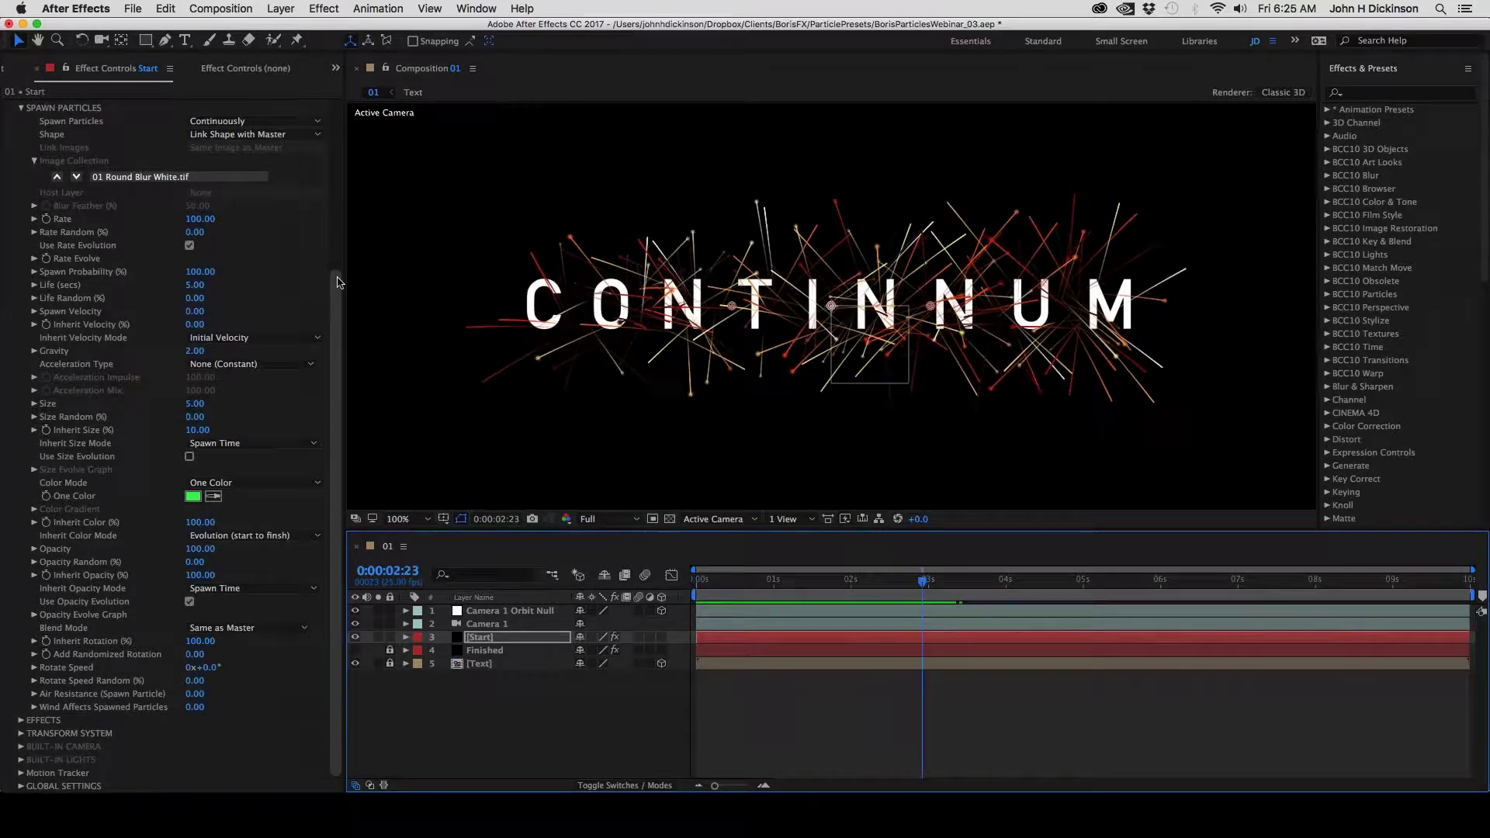
{"action": "scroll", "coordinate": [339, 281], "scroll_direction": "up", "scroll_amount": 2}
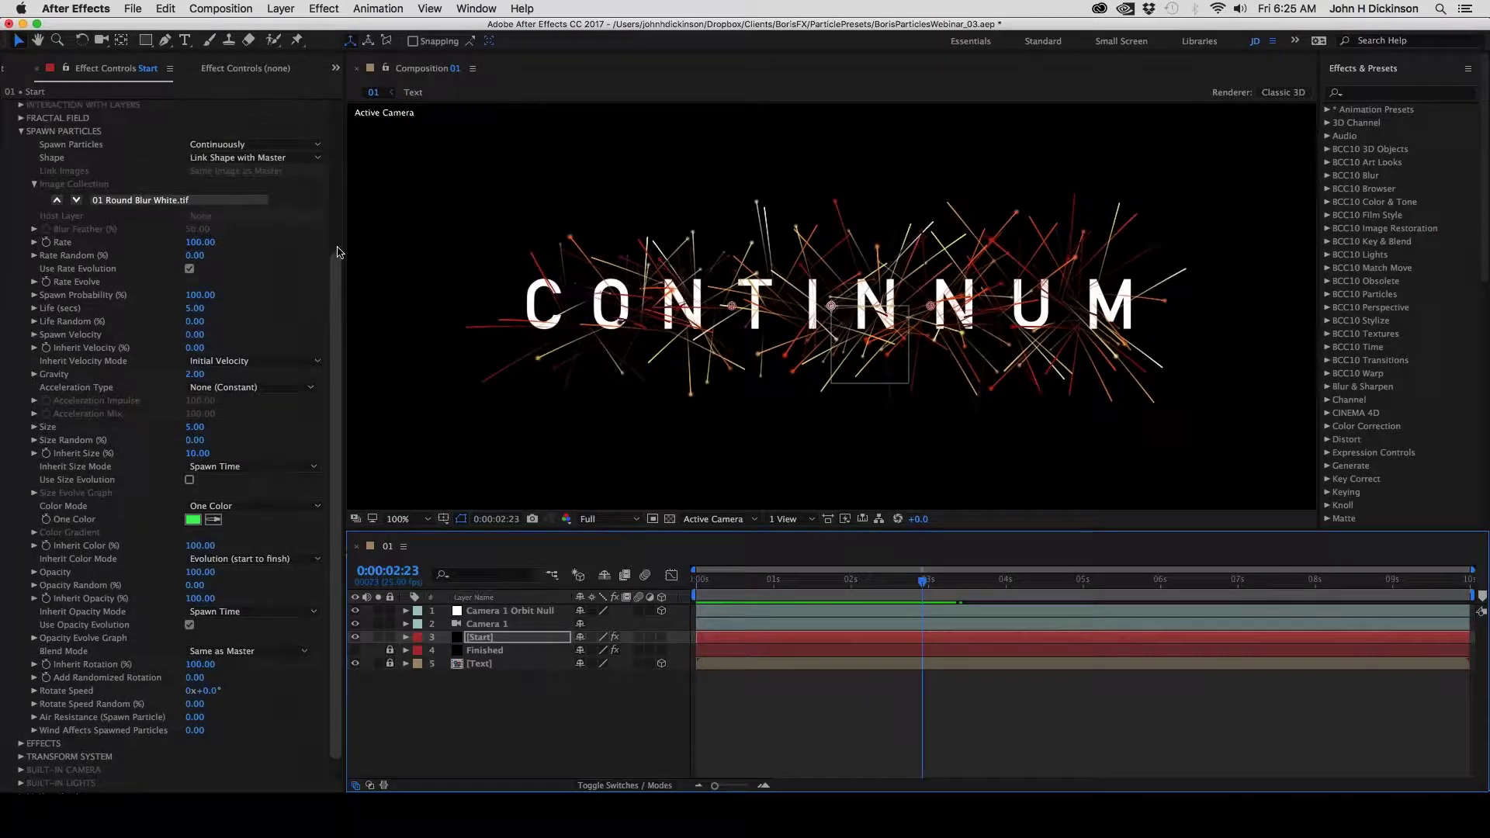
{"action": "scroll", "coordinate": [339, 252], "scroll_direction": "up", "scroll_amount": 5}
{"action": "left_click", "coordinate": [21, 208]}
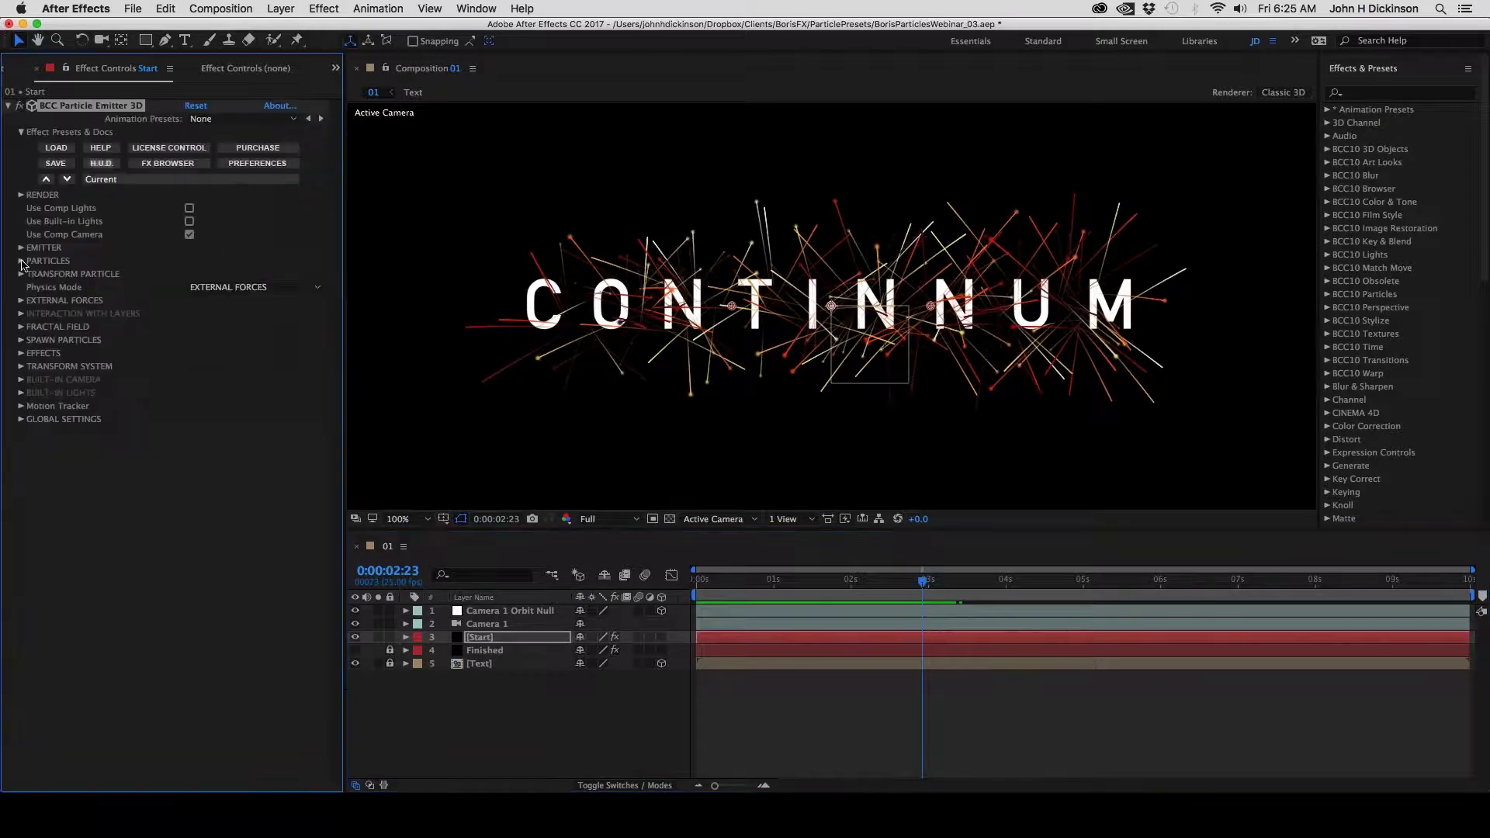
{"action": "left_click", "coordinate": [22, 301]}
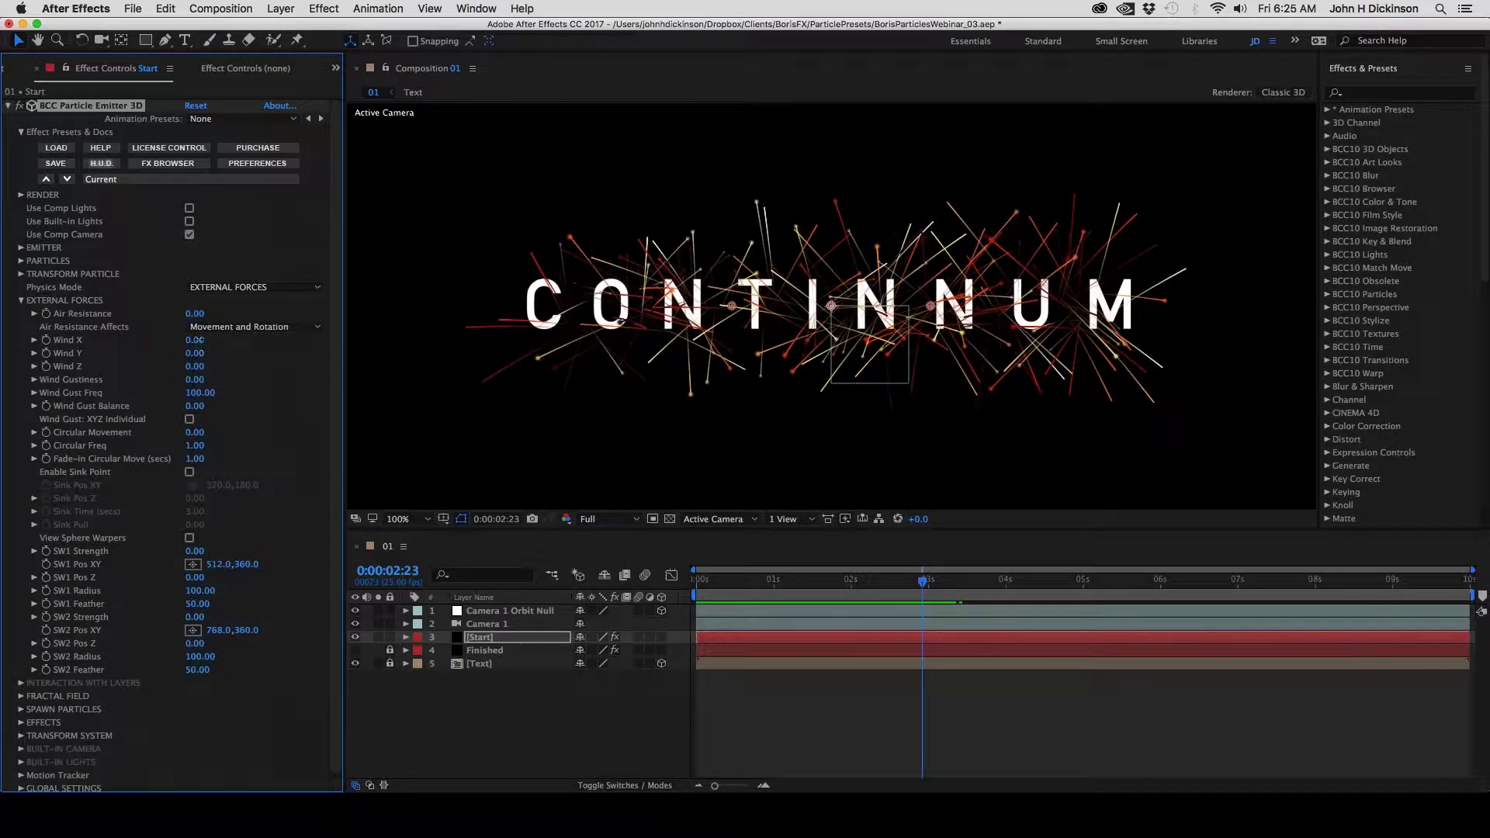
Try a Wind X of 176 and a changed Wind Z on the particles, restoring both to 0
{"action": "left_click_drag", "start_coordinate": [256, 345], "coordinate": [336, 345]}
{"action": "left_click", "coordinate": [738, 587]}
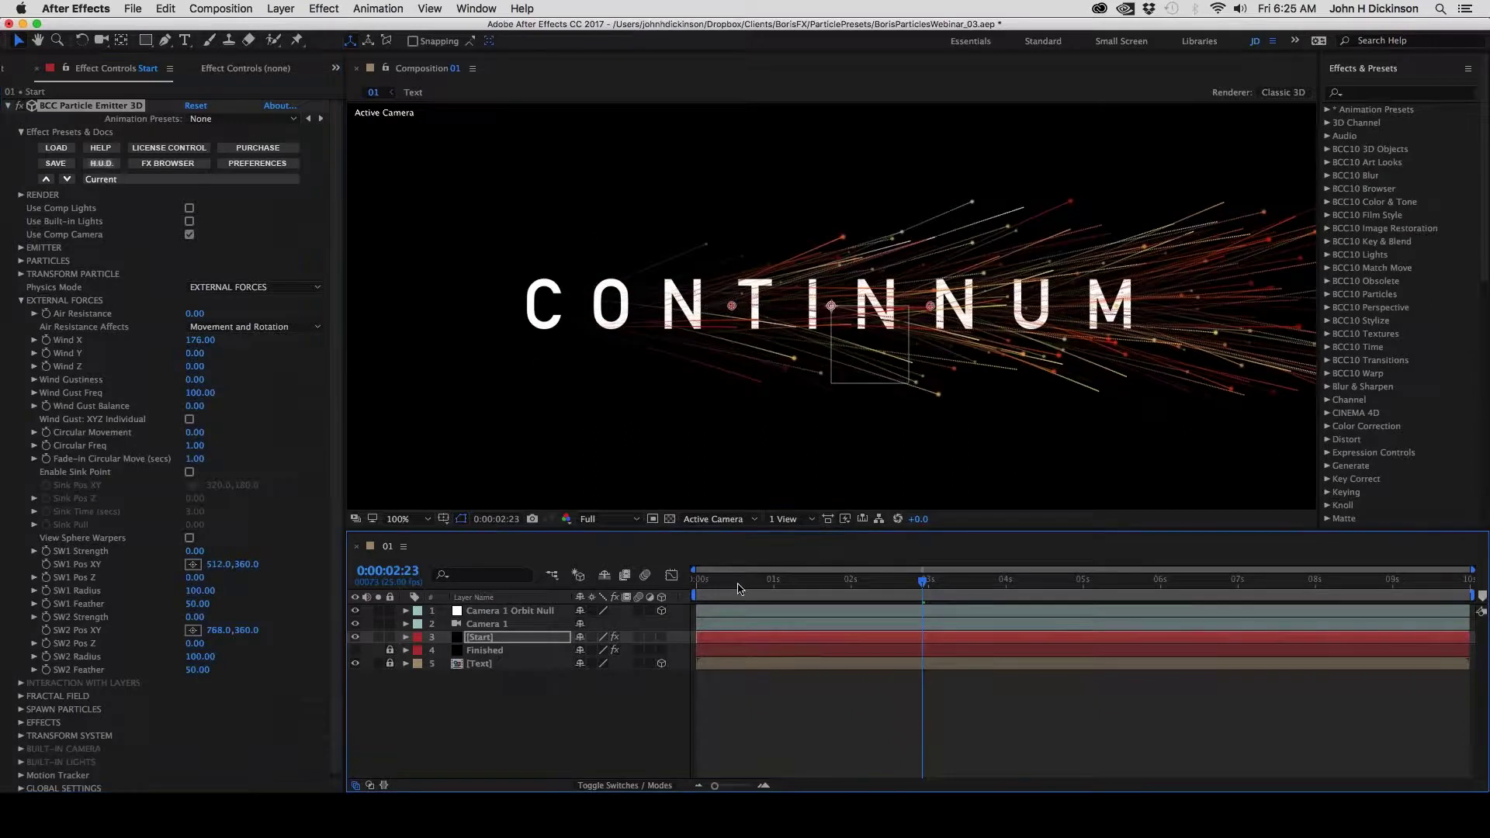
{"action": "key", "text": "space"}
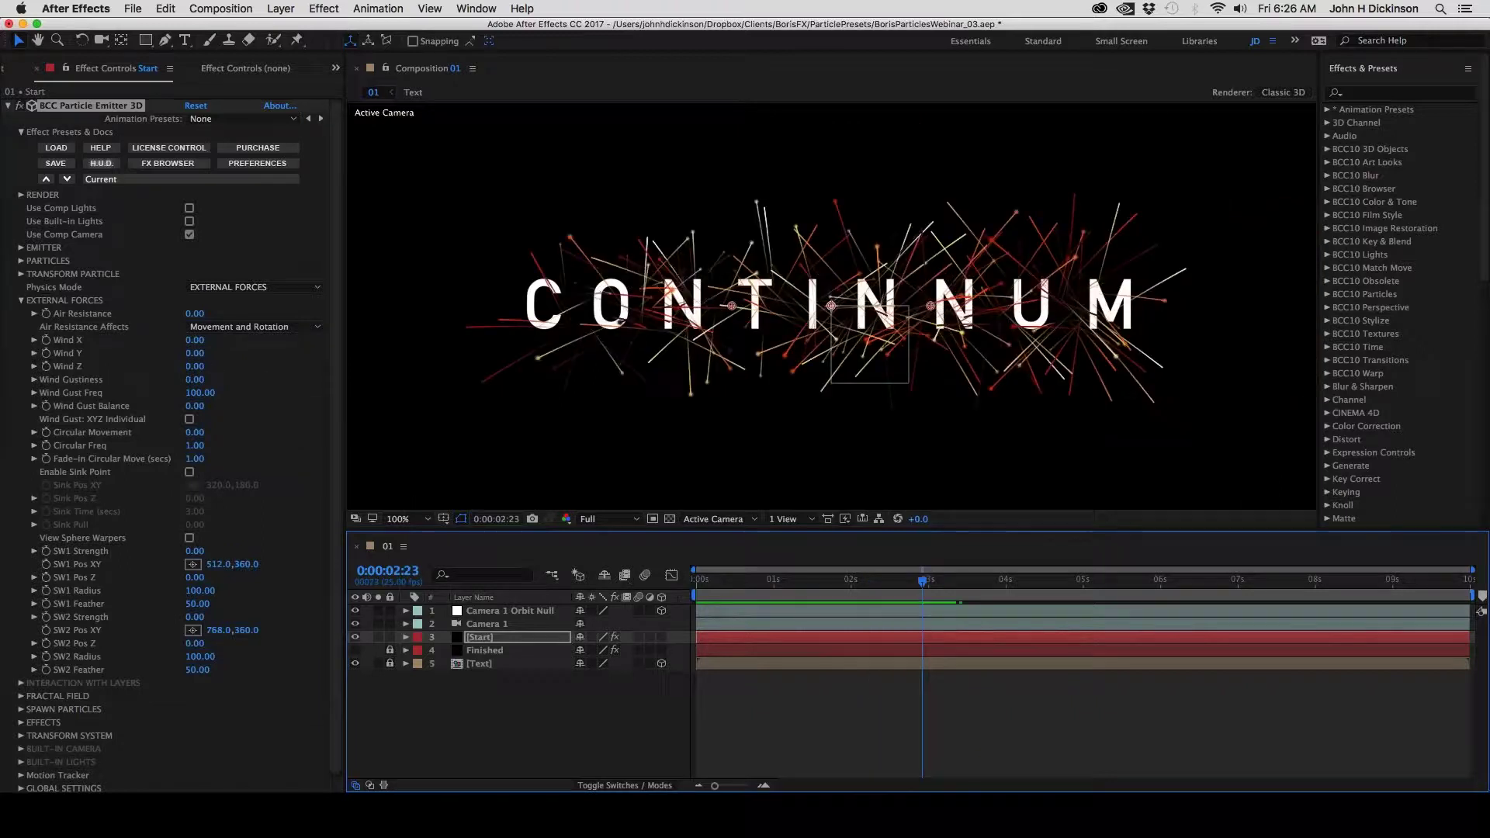
{"action": "left_click", "coordinate": [211, 369]}
{"action": "mouse_move", "coordinate": [210, 369]}
{"action": "left_mouse_down"}
{"action": "mouse_move", "coordinate": [262, 373]}
{"action": "mouse_move", "coordinate": [119, 376]}
{"action": "left_mouse_up"}
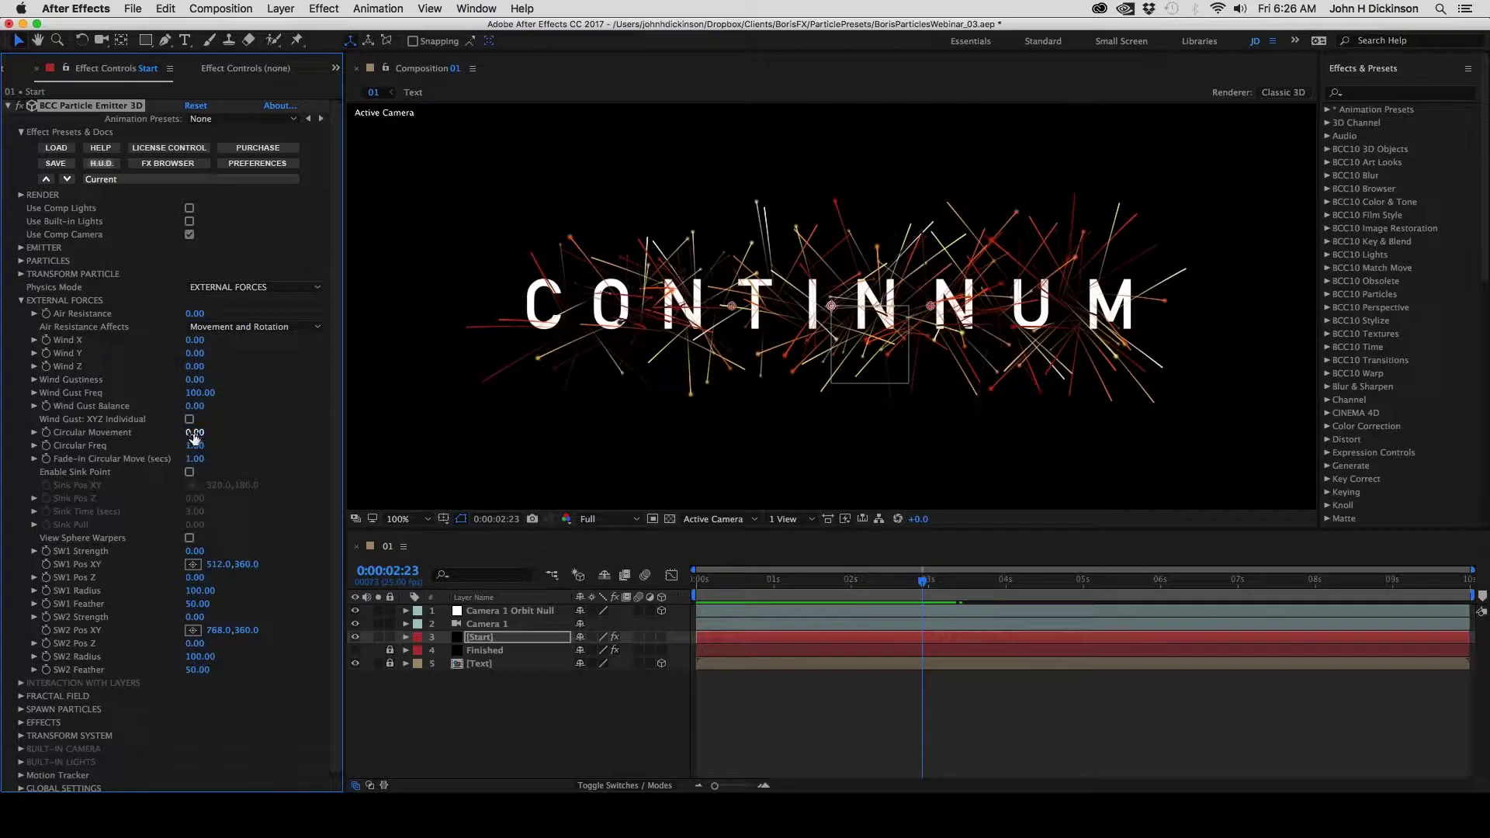
Try a Circular Movement of -4, preview the curving trails from the start, and return the value to 0
{"action": "left_click_drag", "start_coordinate": [198, 432], "coordinate": [193, 437]}
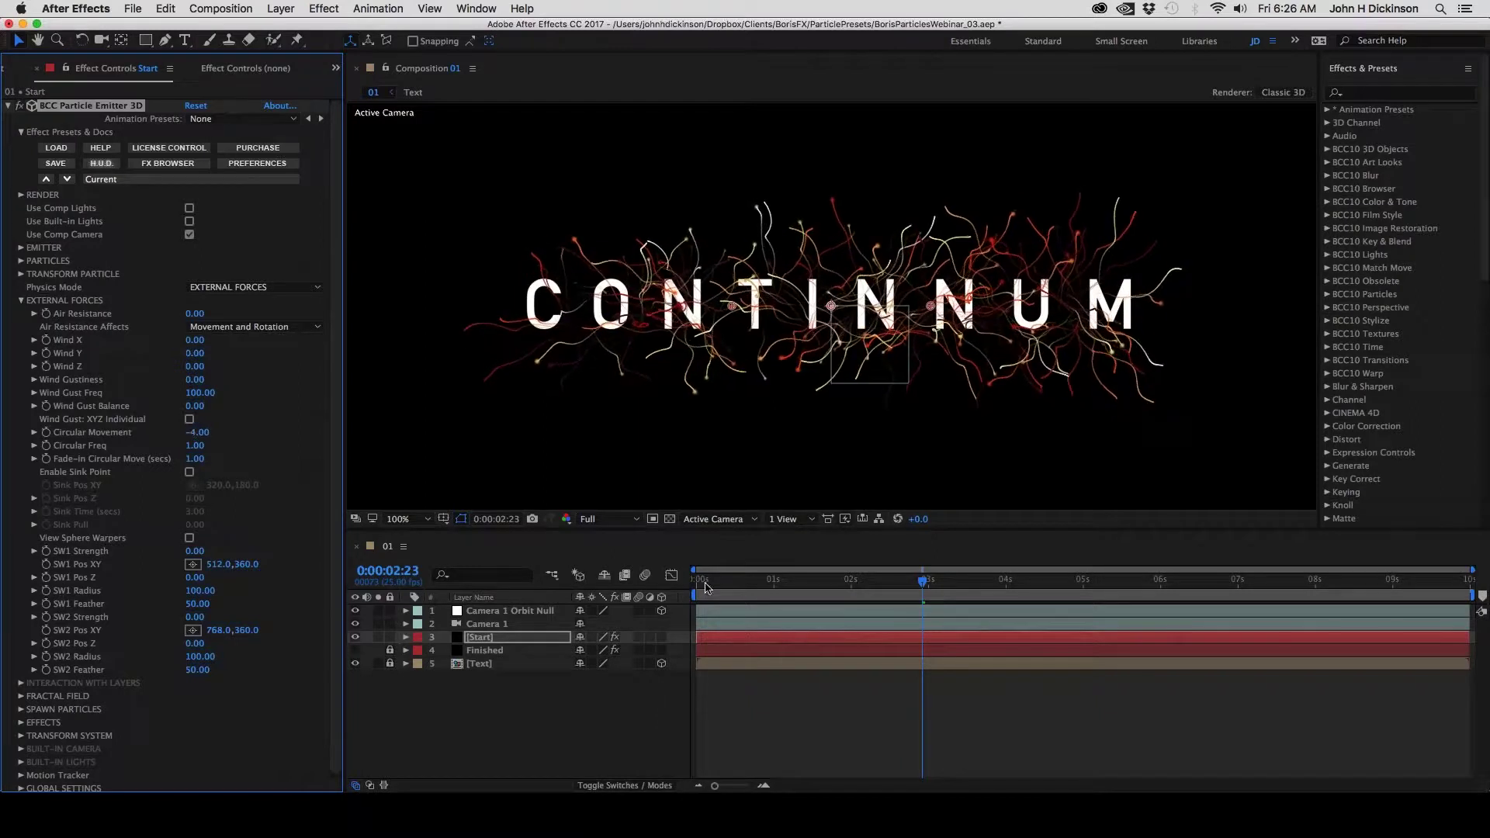
{"action": "left_click", "coordinate": [706, 582]}
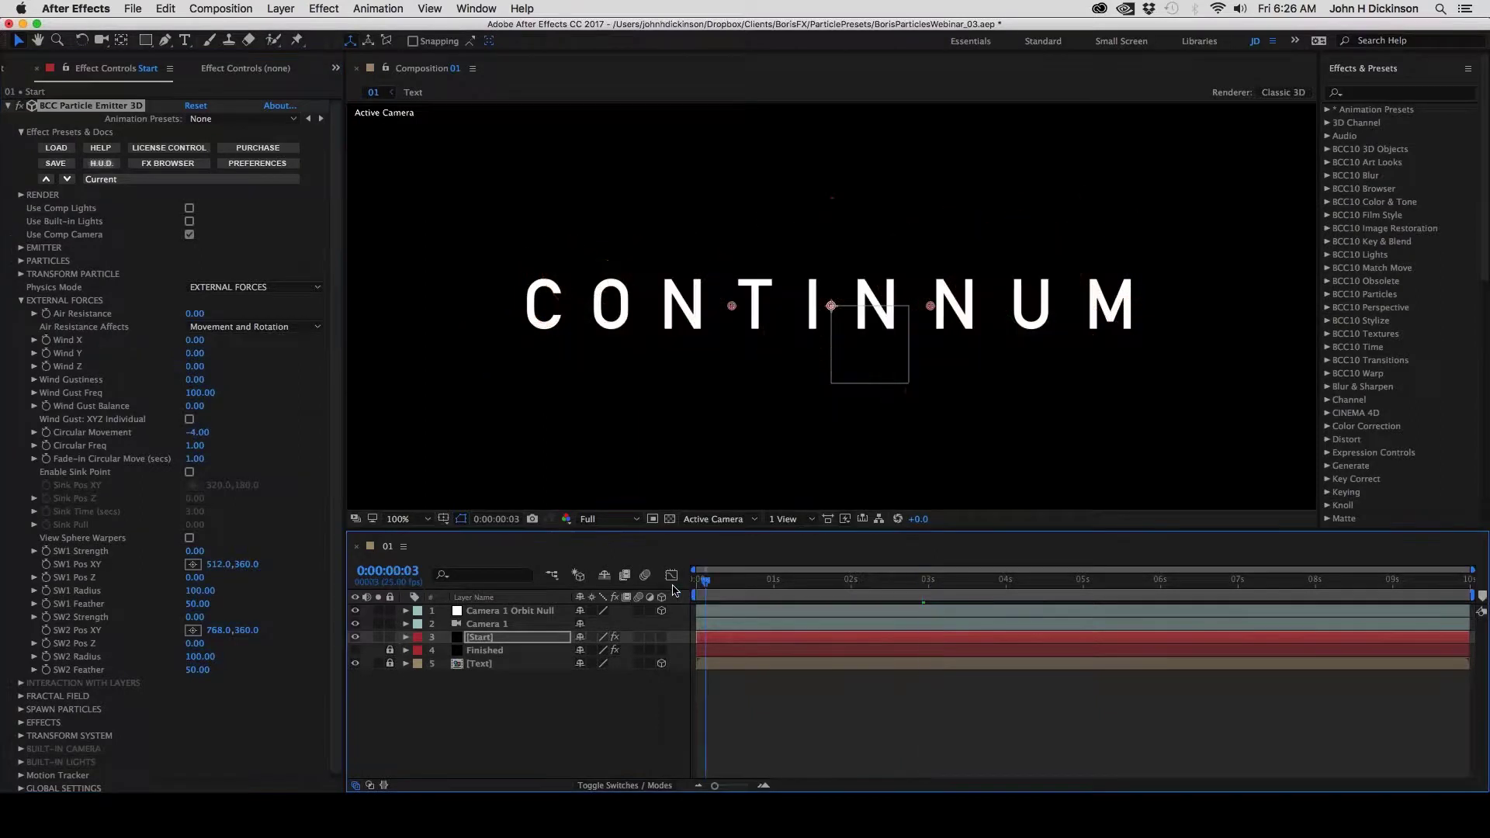
{"action": "key", "text": "space"}
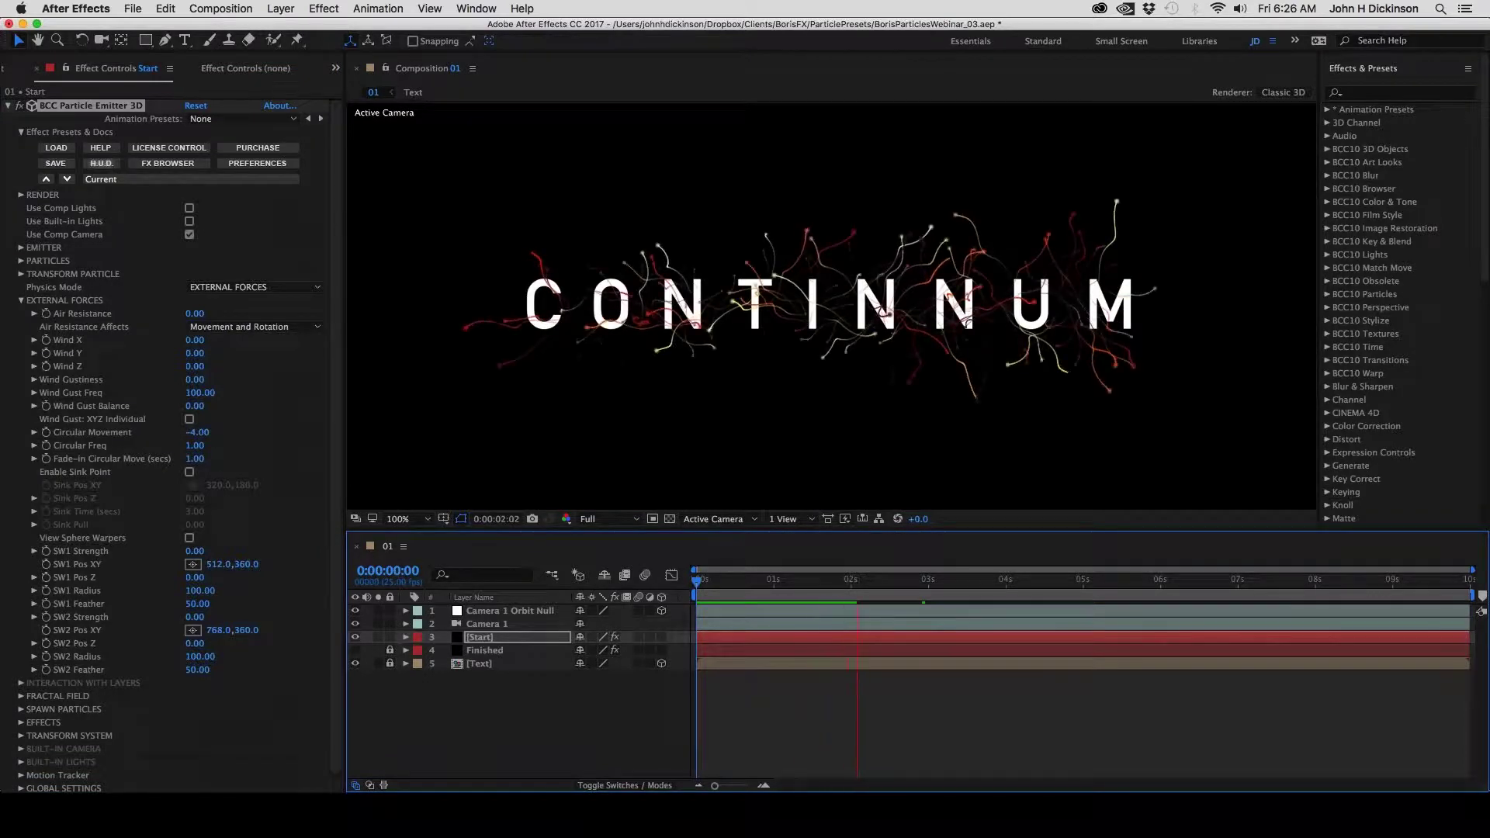
{"action": "key", "text": "space"}
{"action": "key", "text": "space"}
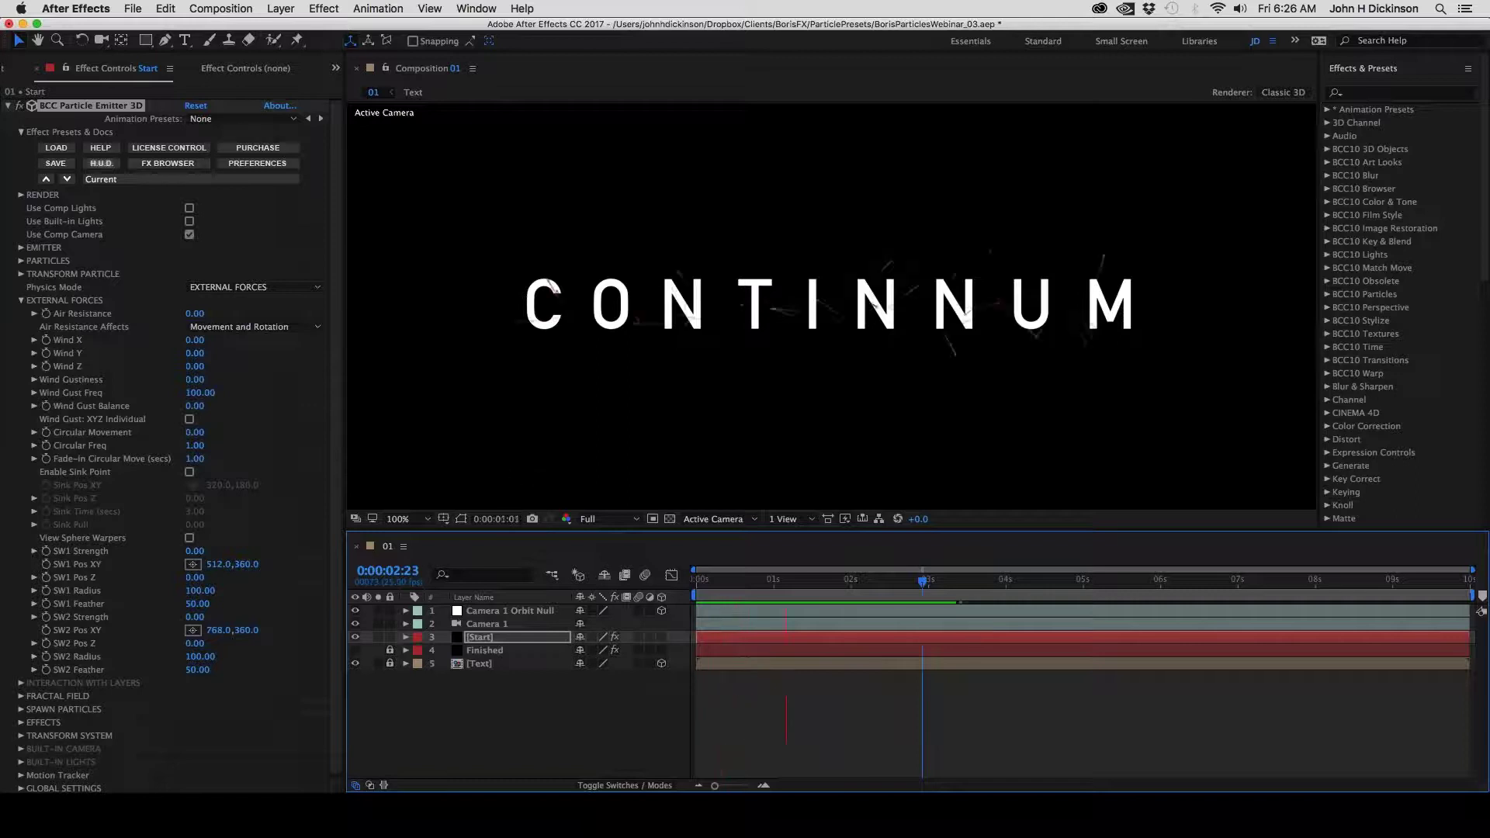
{"action": "key", "text": "space"}
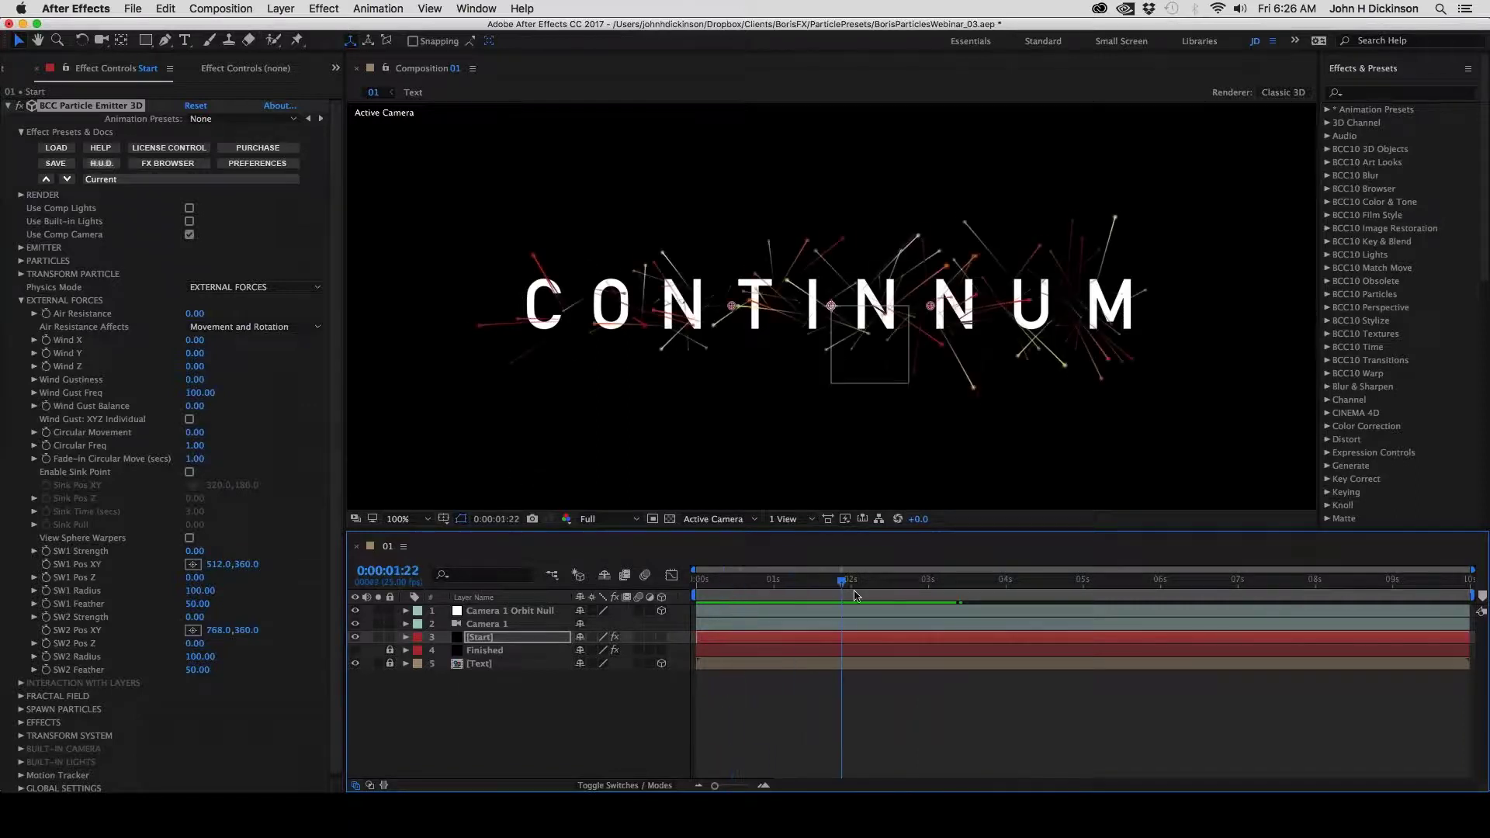
At 0:00:02:03, set Circular Movement to 7 and Circular Freq to 3.85, and scrub to 0:00:03:03 to check the coiled trails
{"action": "left_click_drag", "start_coordinate": [856, 595], "coordinate": [859, 595]}
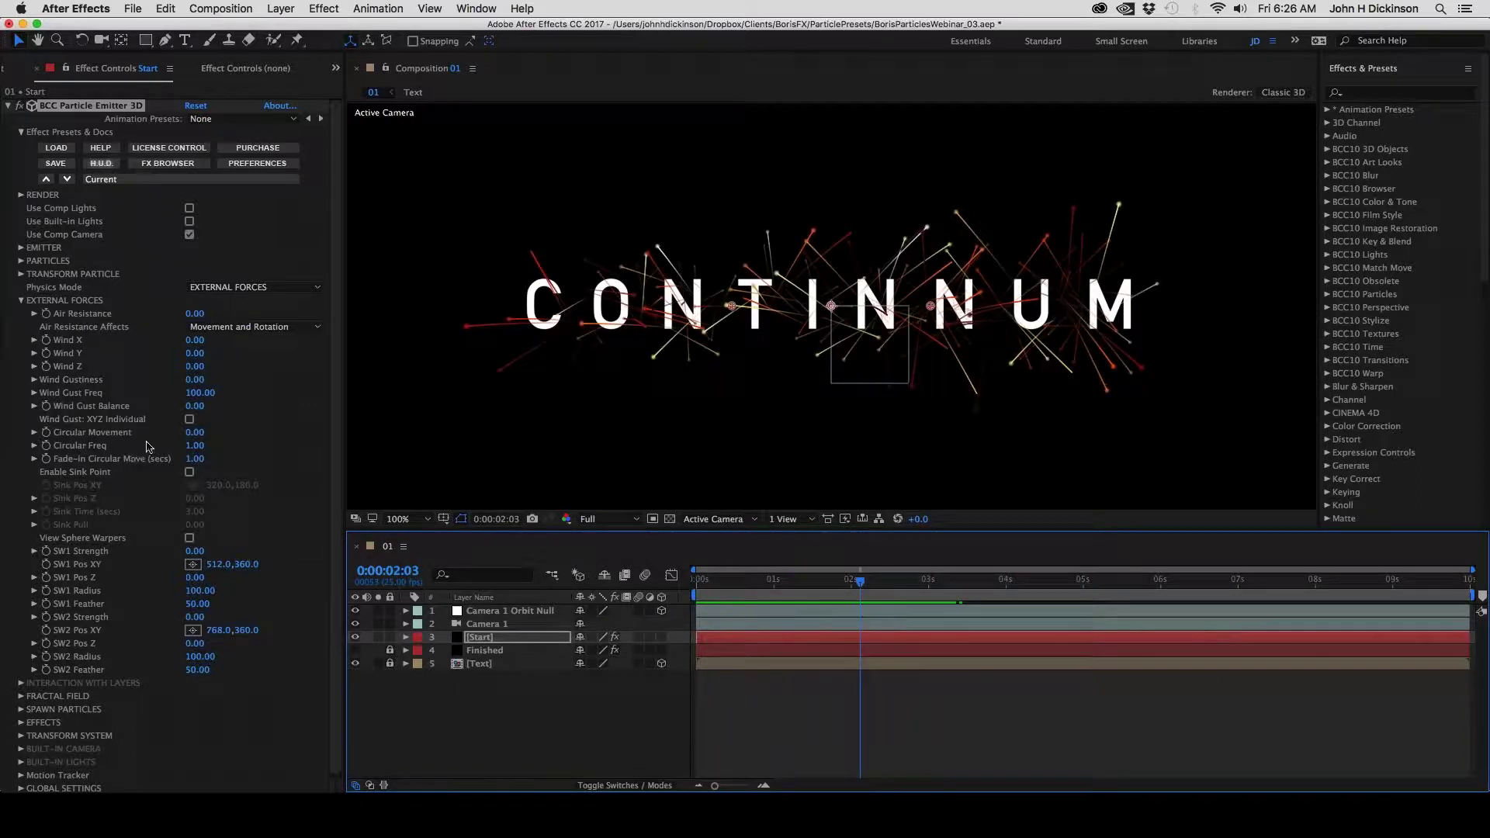
{"action": "left_click", "coordinate": [195, 436]}
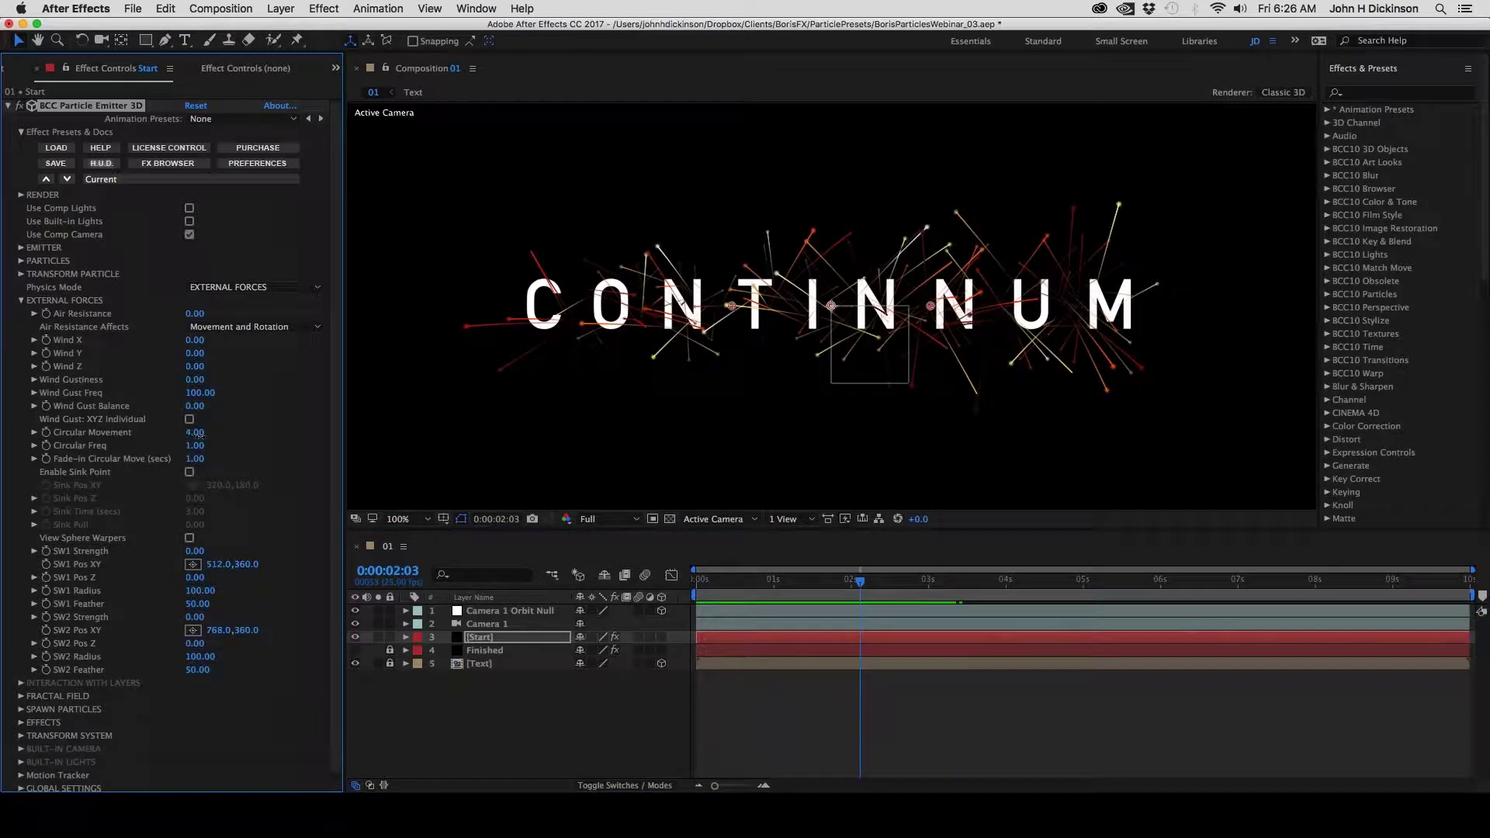
{"action": "left_click_drag", "start_coordinate": [199, 435], "coordinate": [470, 494]}
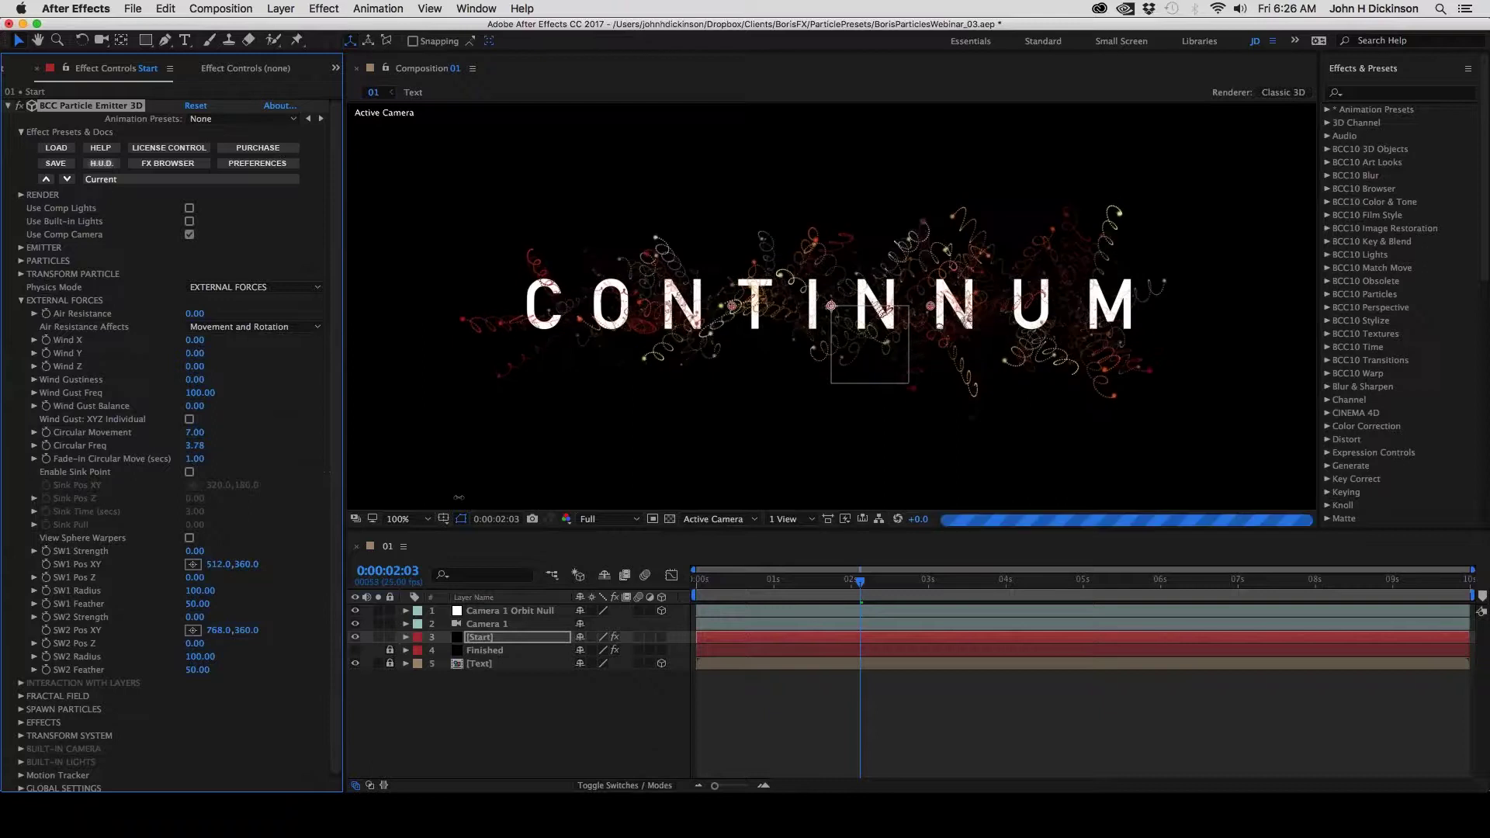
{"action": "left_click_drag", "start_coordinate": [734, 578], "coordinate": [937, 598]}
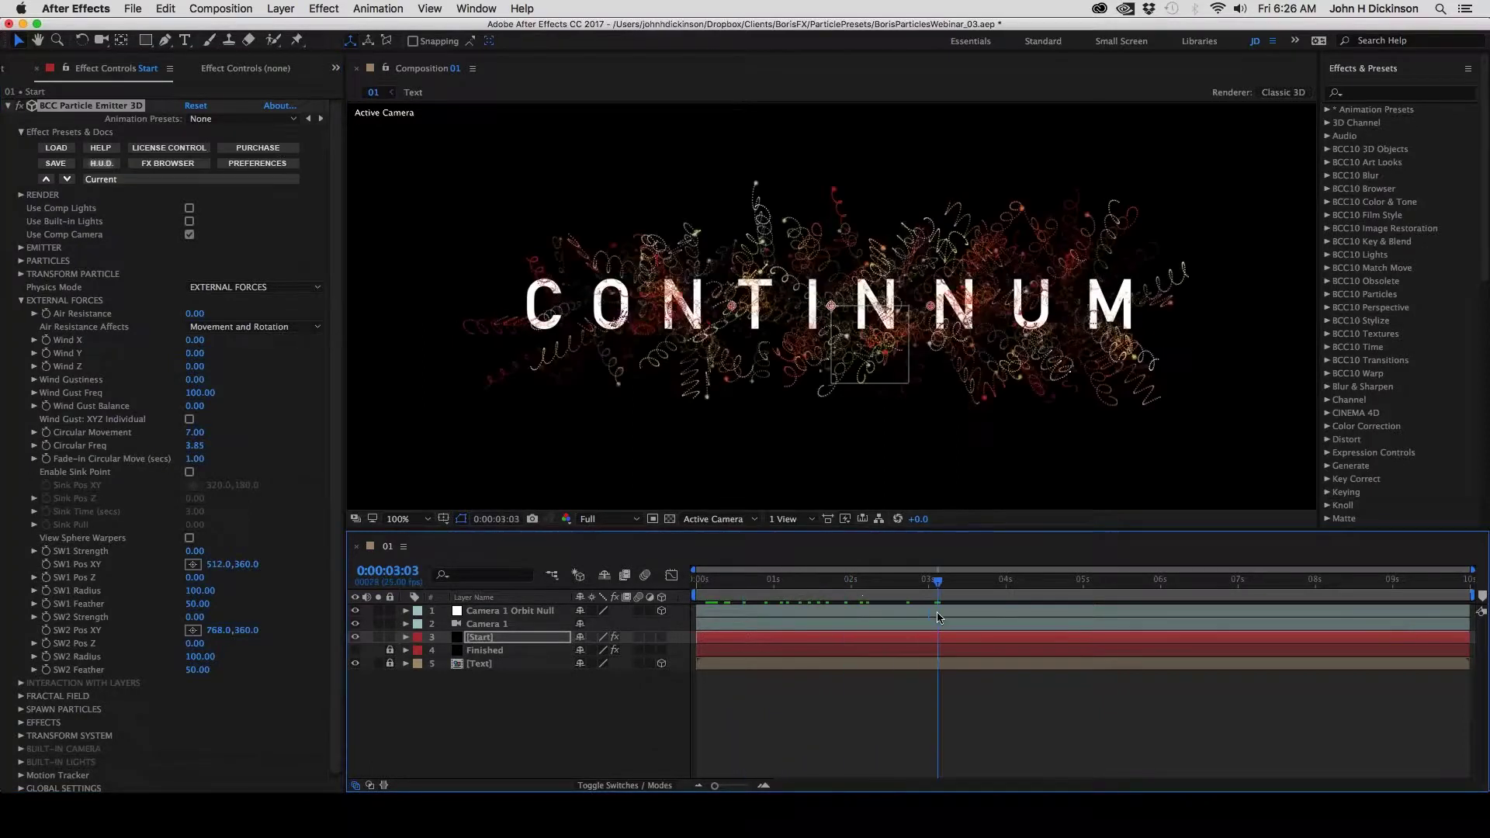
Inspect the coiled trails at 200% magnification, return to 100%, and undo the Circular Freq change
{"action": "scroll", "coordinate": [934, 335], "scroll_direction": "up", "scroll_amount": 2}
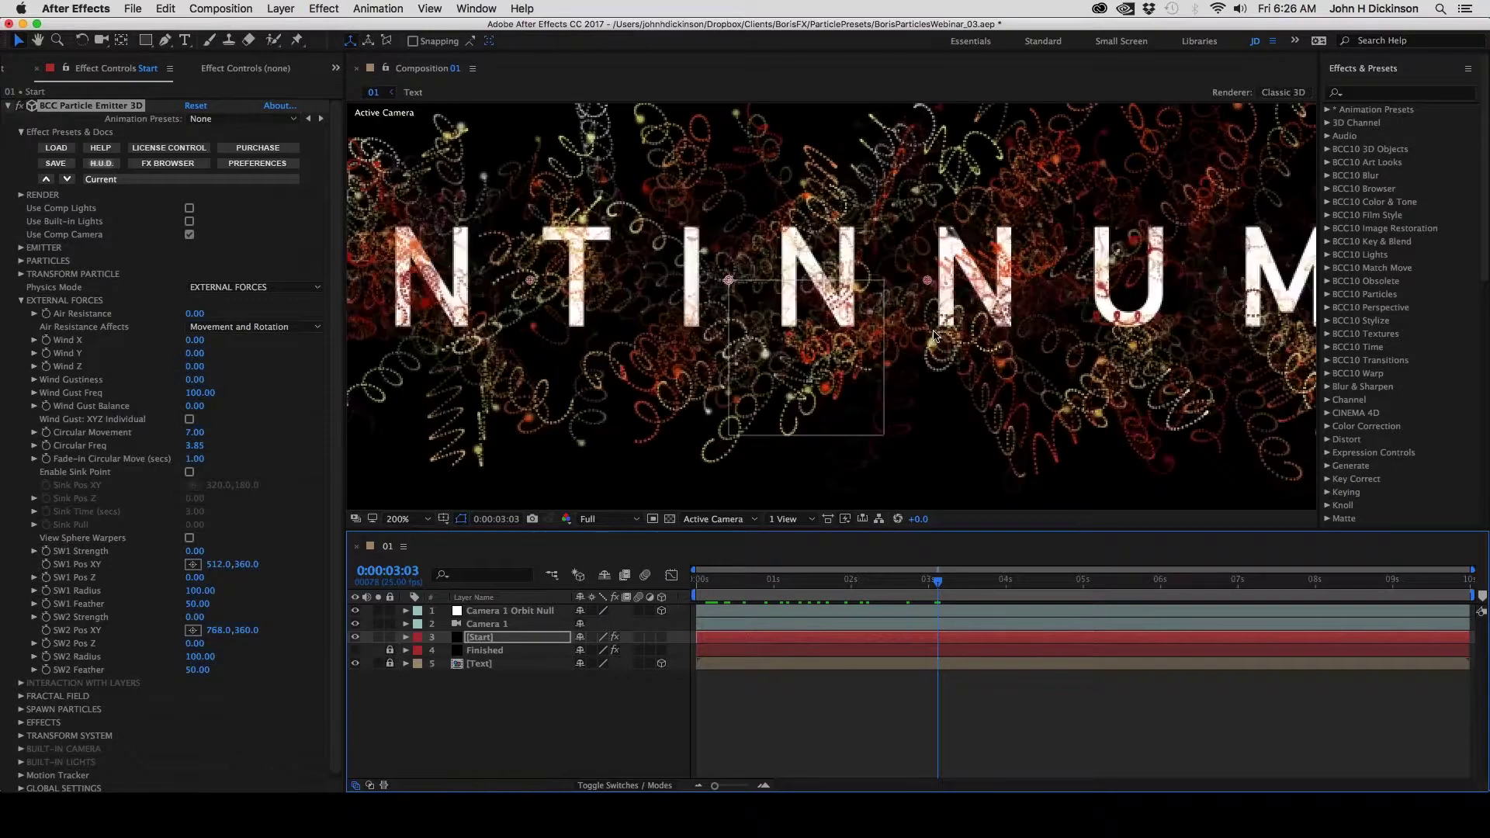
{"action": "scroll", "coordinate": [934, 335], "scroll_direction": "down", "scroll_amount": 2}
{"action": "key", "text": "ctrl+z"}
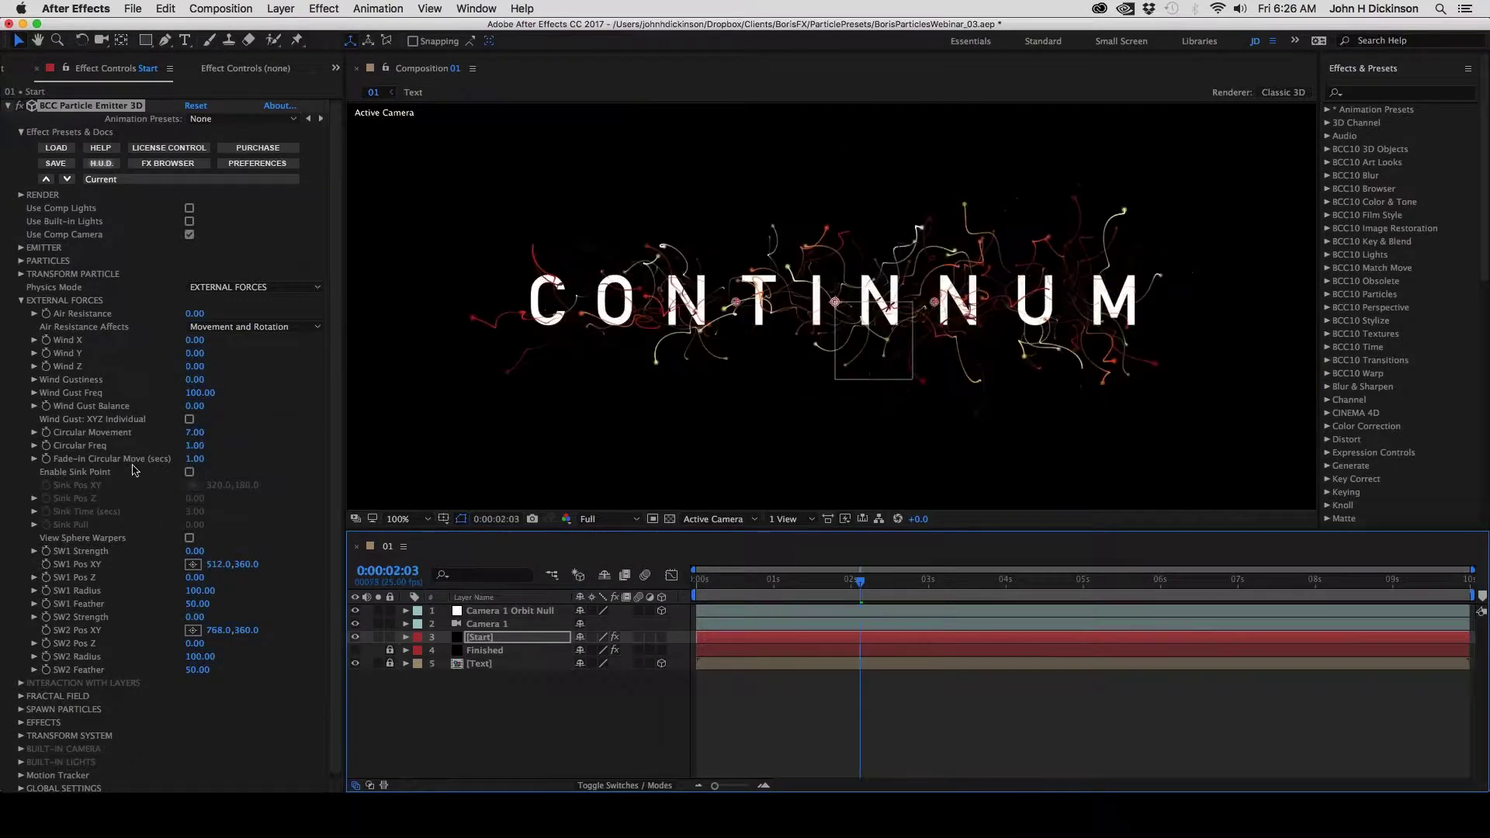
Try a Fade-in Circular Move of 2.41 seconds, preview the trails from the start, and undo the circular movement settings
{"action": "left_click", "coordinate": [190, 471]}
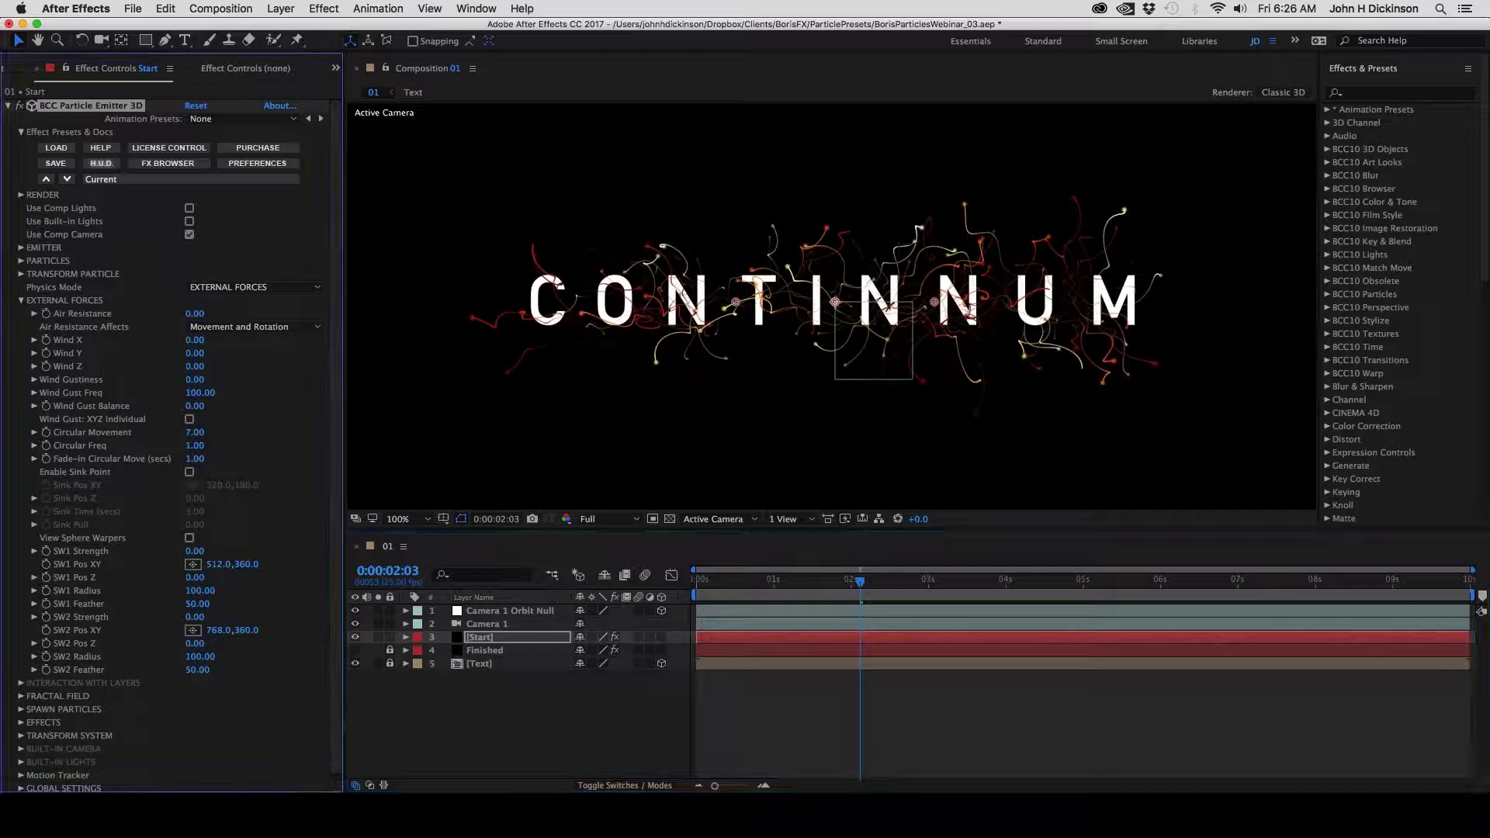
{"action": "left_click_drag", "start_coordinate": [229, 463], "coordinate": [319, 471]}
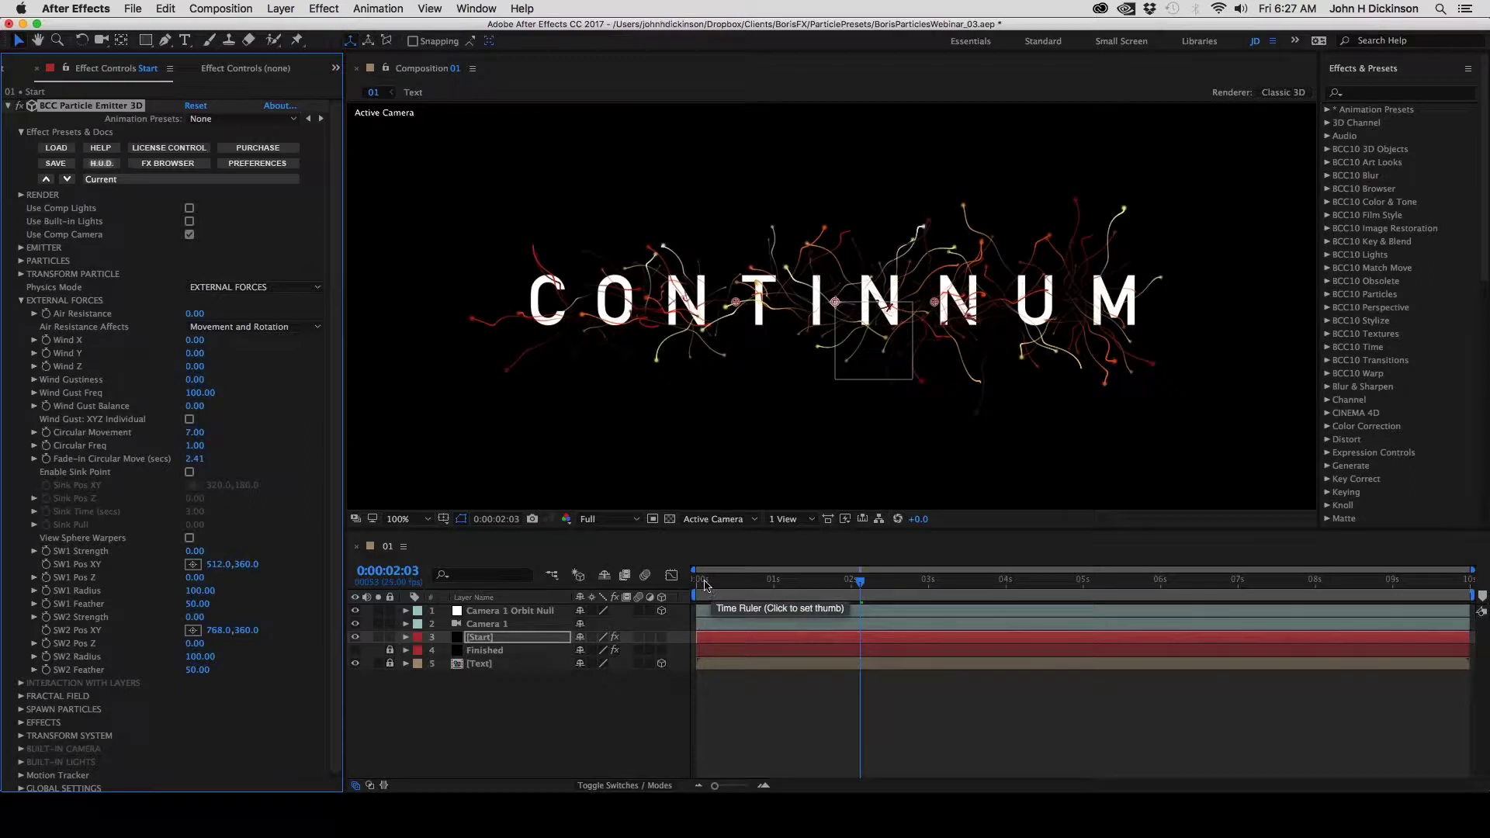
{"action": "left_click", "coordinate": [708, 584]}
{"action": "left_click_drag", "start_coordinate": [714, 587], "coordinate": [794, 597]}
{"action": "key", "text": "space"}
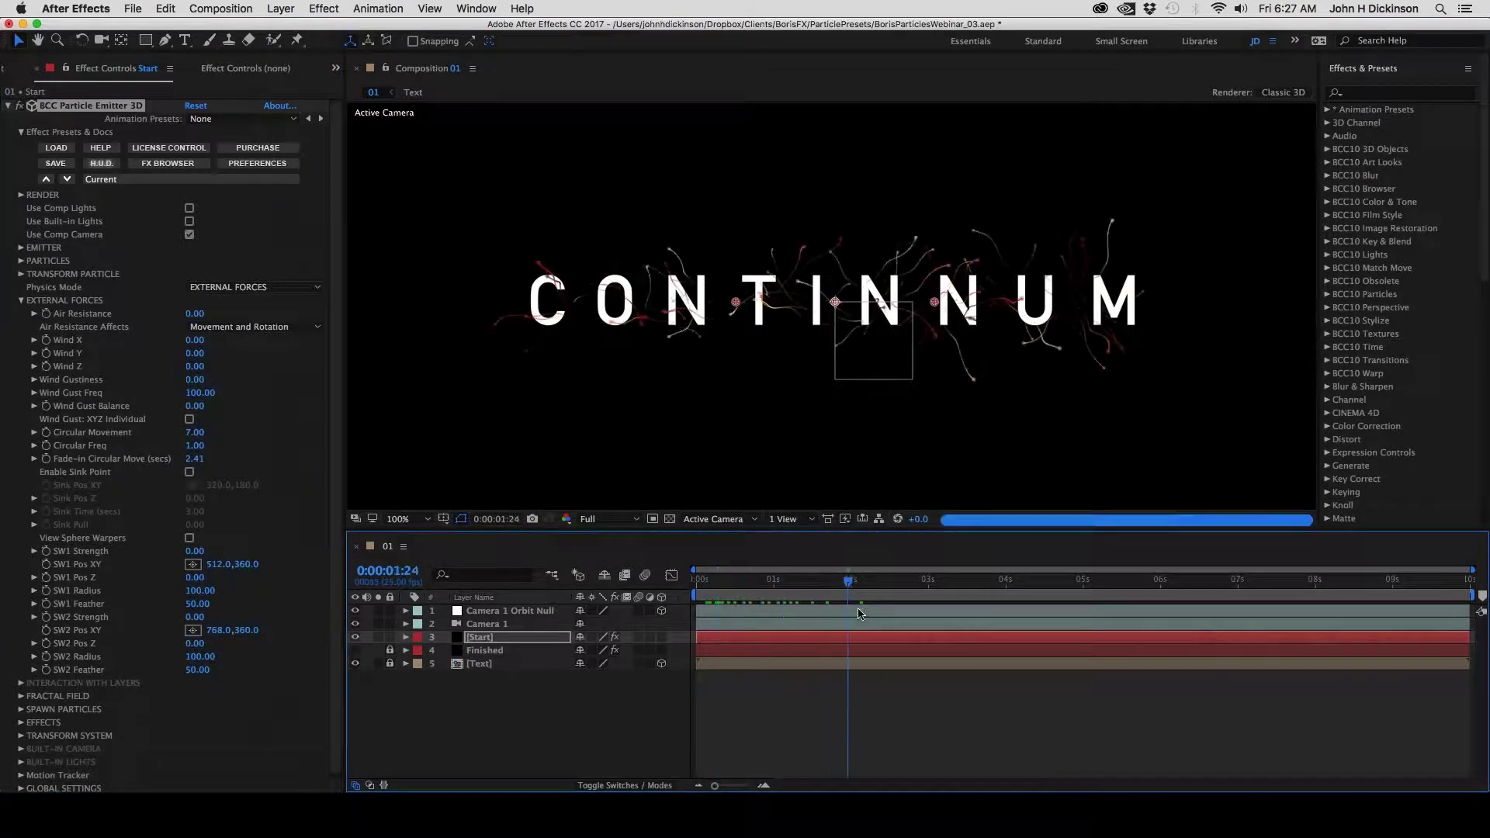
{"action": "key", "text": "space"}
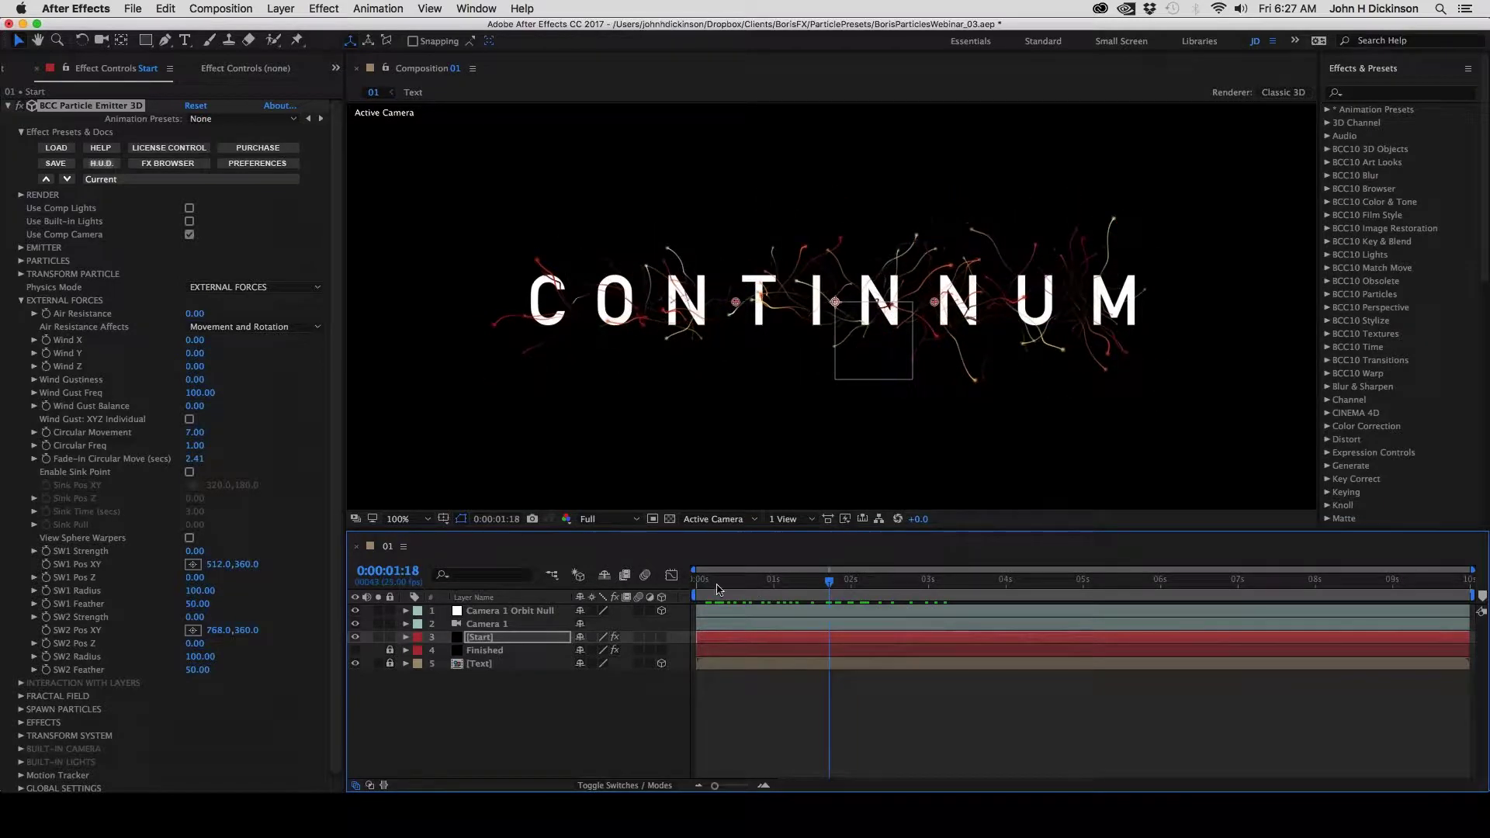
{"action": "left_click_drag", "start_coordinate": [718, 590], "coordinate": [858, 593]}
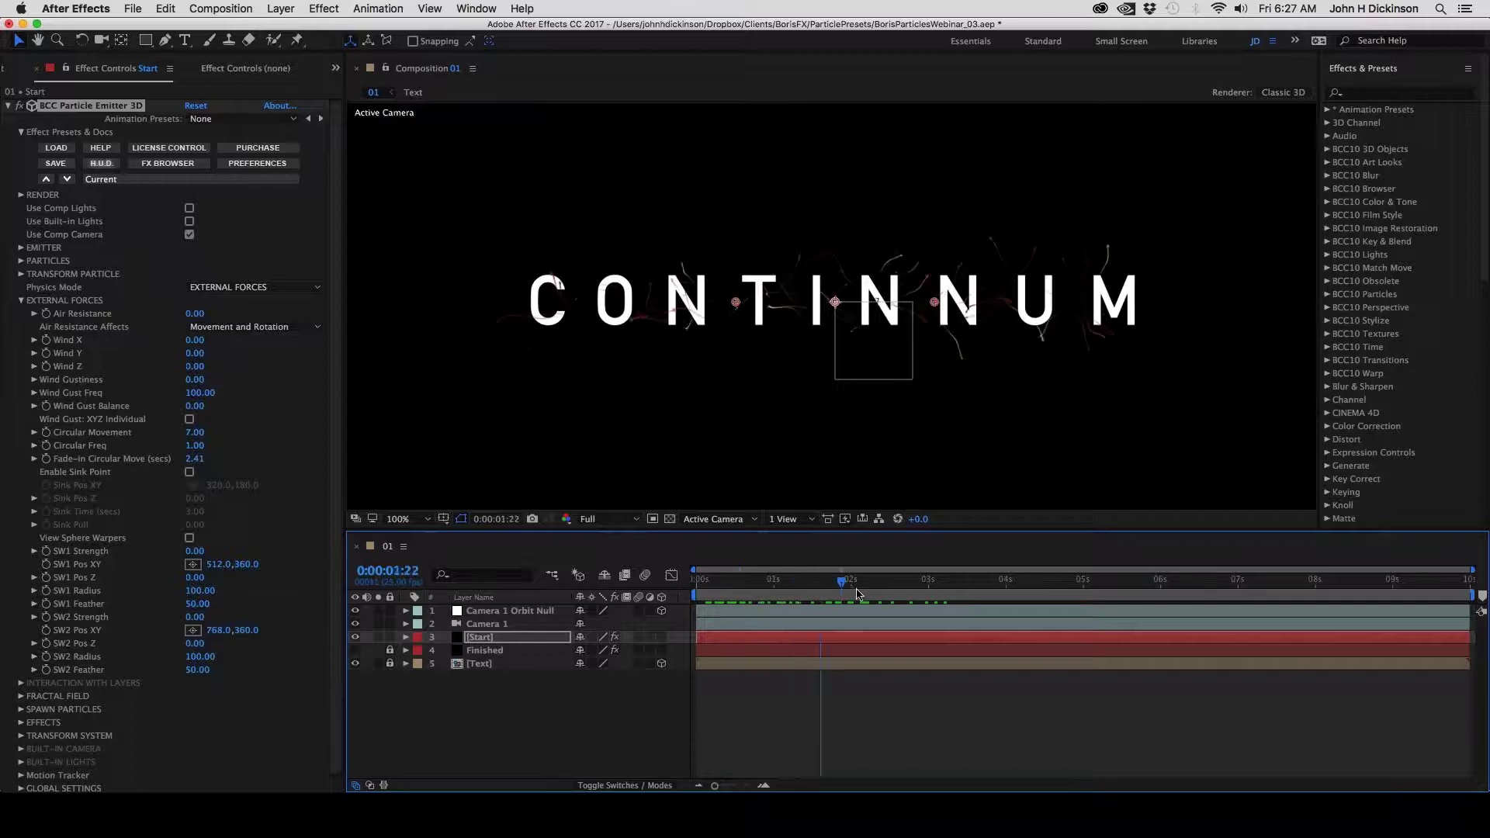
{"action": "key", "text": "space"}
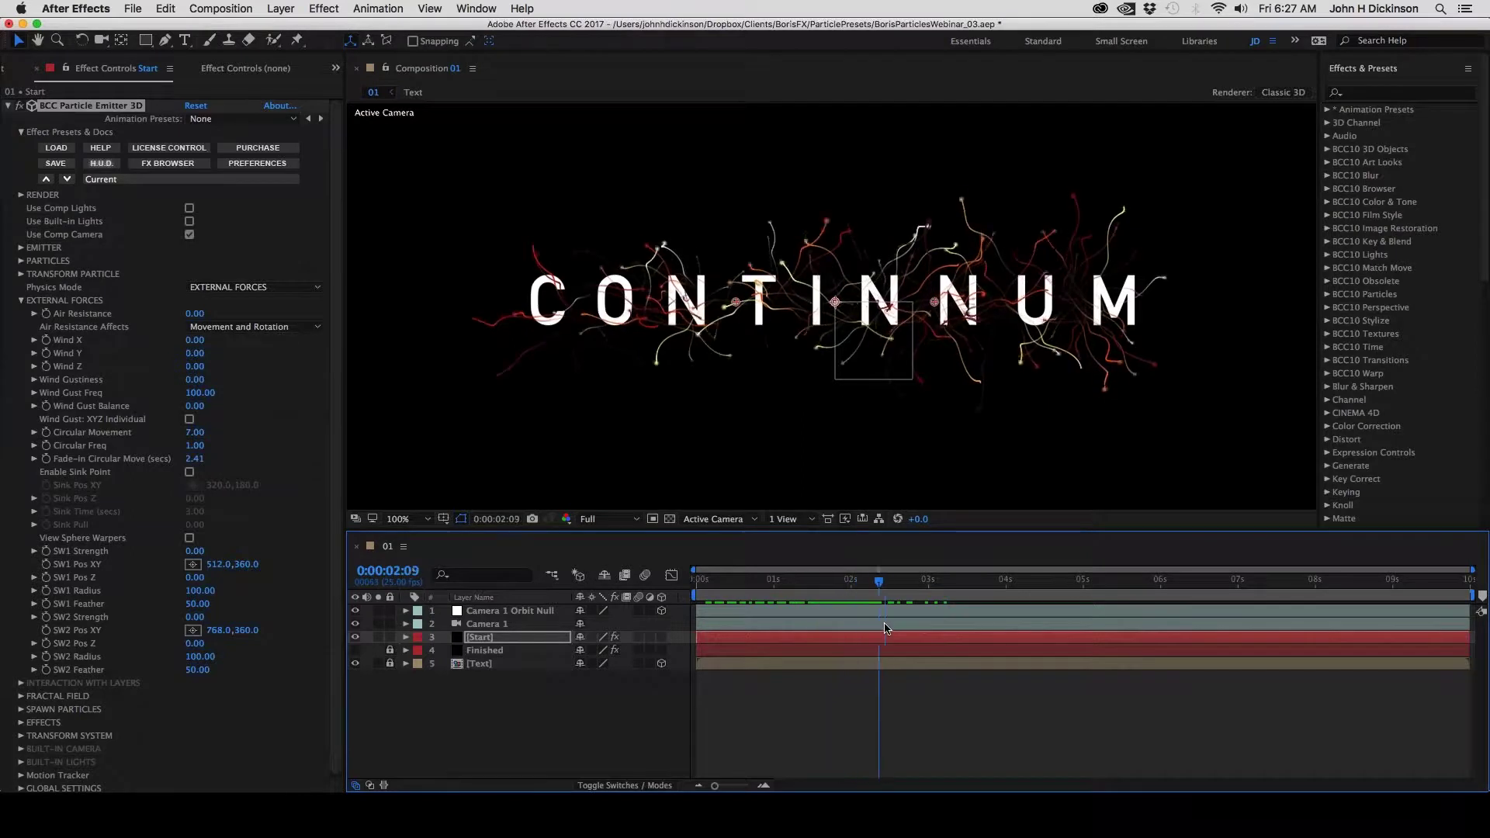
{"action": "left_click_drag", "start_coordinate": [884, 627], "coordinate": [843, 639]}
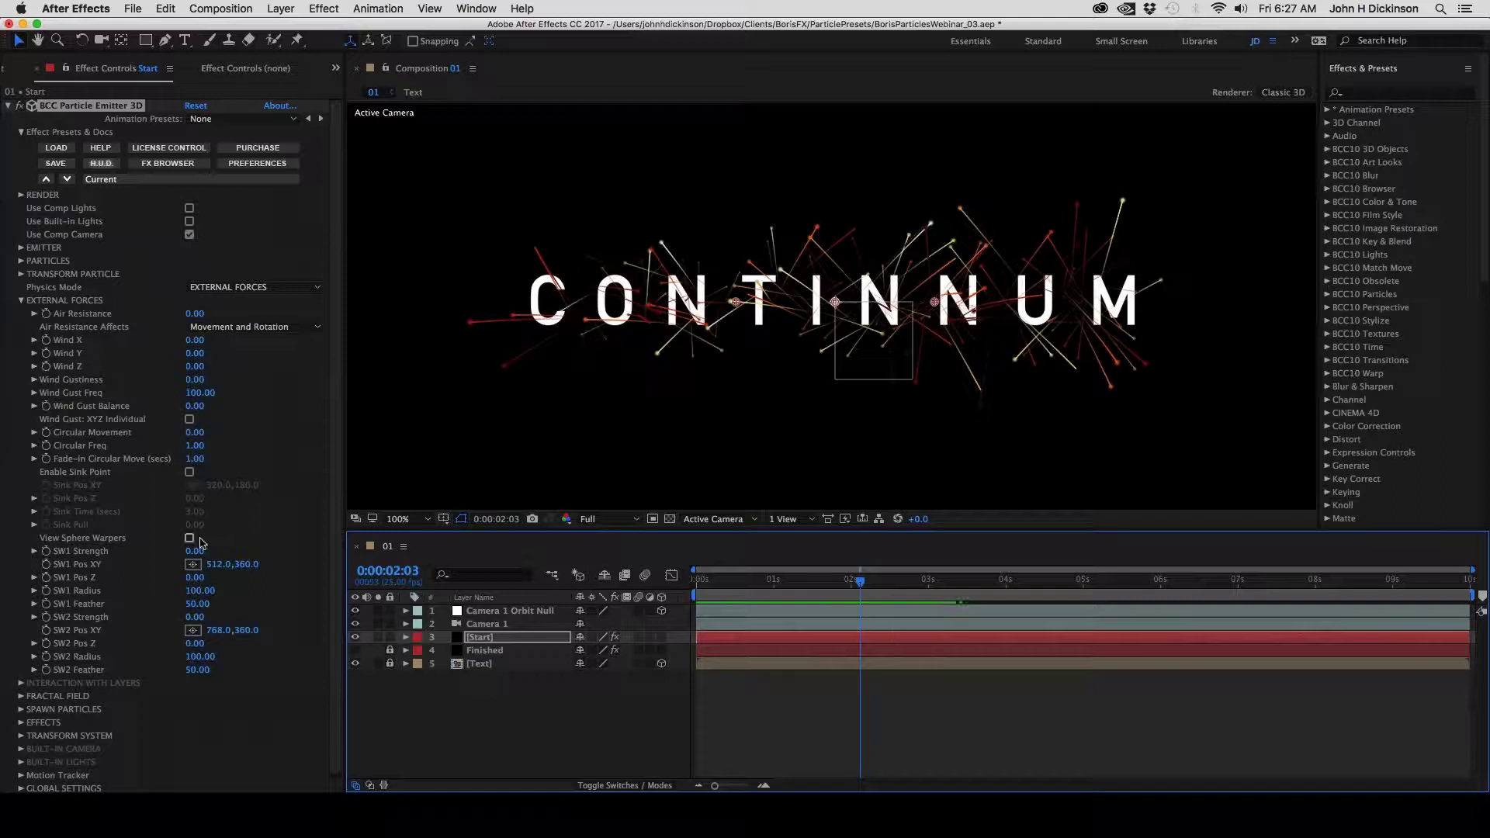
Enable the Sink Point, move it below the text to about 335, 548, and scrub to 0:00:01:13 to view the pull
{"action": "left_click", "coordinate": [190, 471]}
{"action": "left_click", "coordinate": [189, 472]}
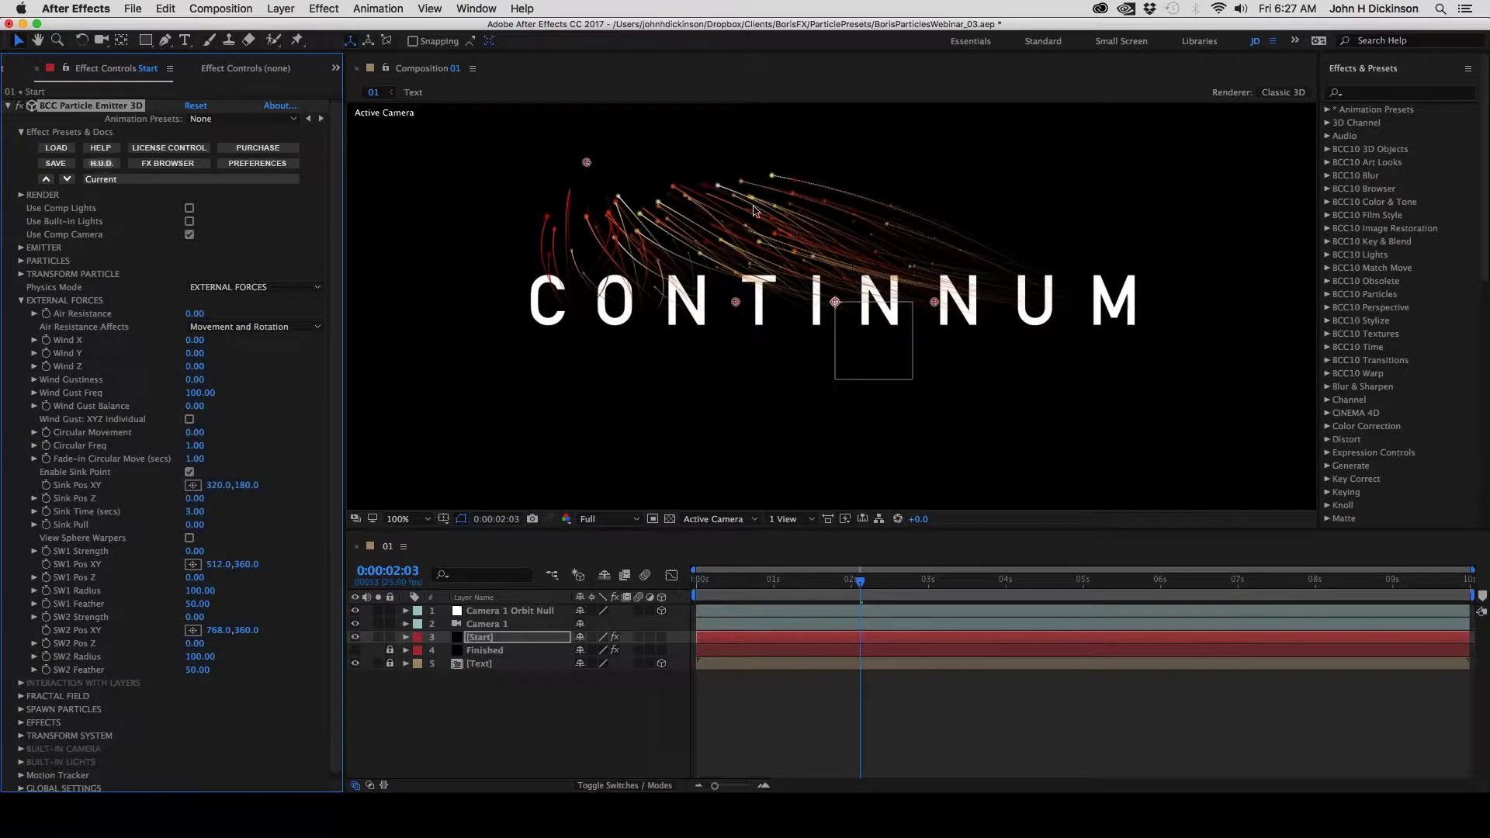
{"action": "left_click", "coordinate": [587, 163]}
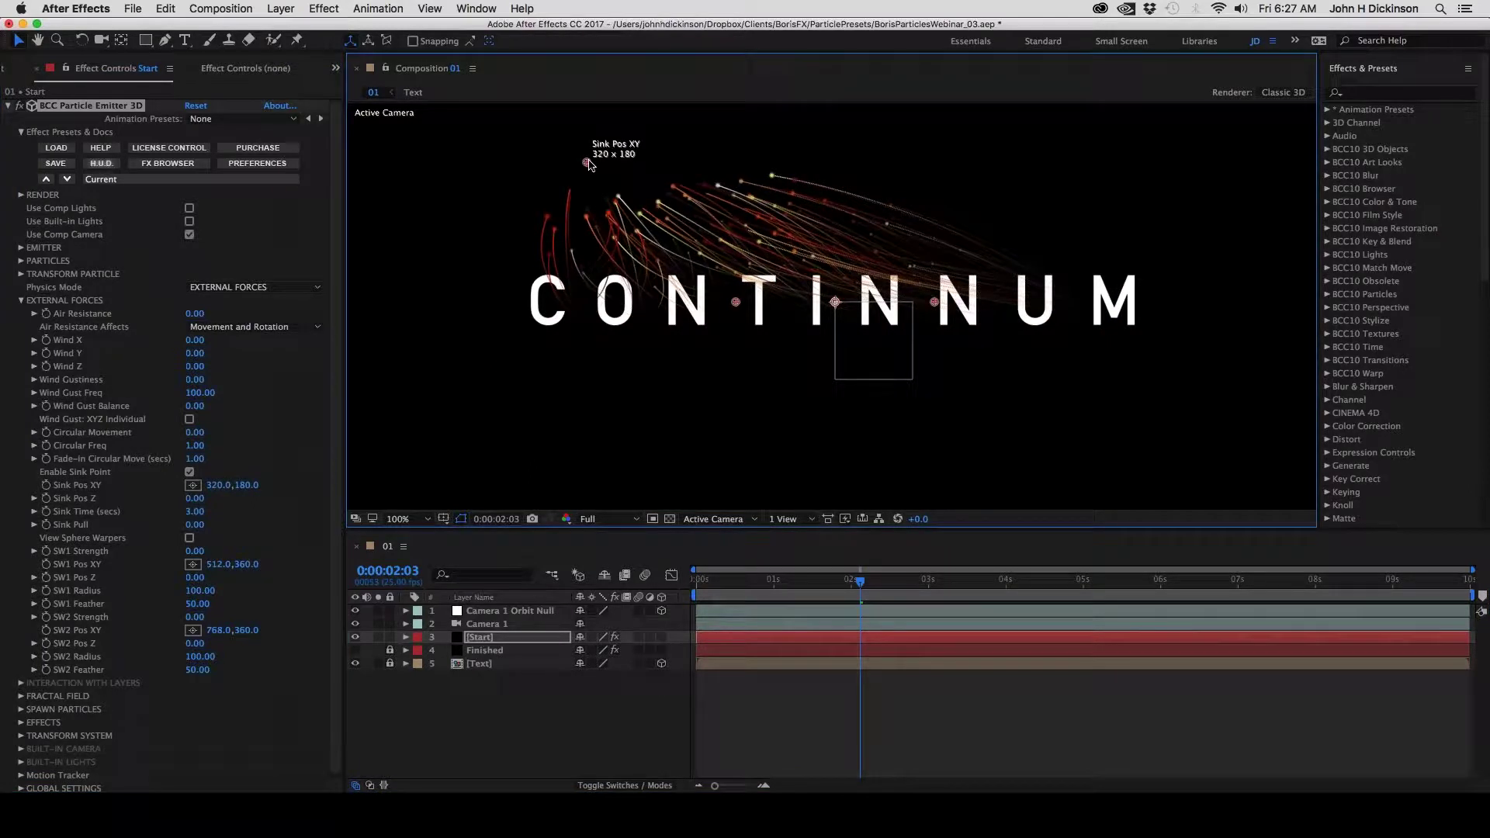
{"action": "left_click_drag", "start_coordinate": [588, 163], "coordinate": [869, 458]}
{"action": "left_click_drag", "start_coordinate": [677, 469], "coordinate": [600, 432]}
{"action": "left_click_drag", "start_coordinate": [702, 580], "coordinate": [814, 641]}
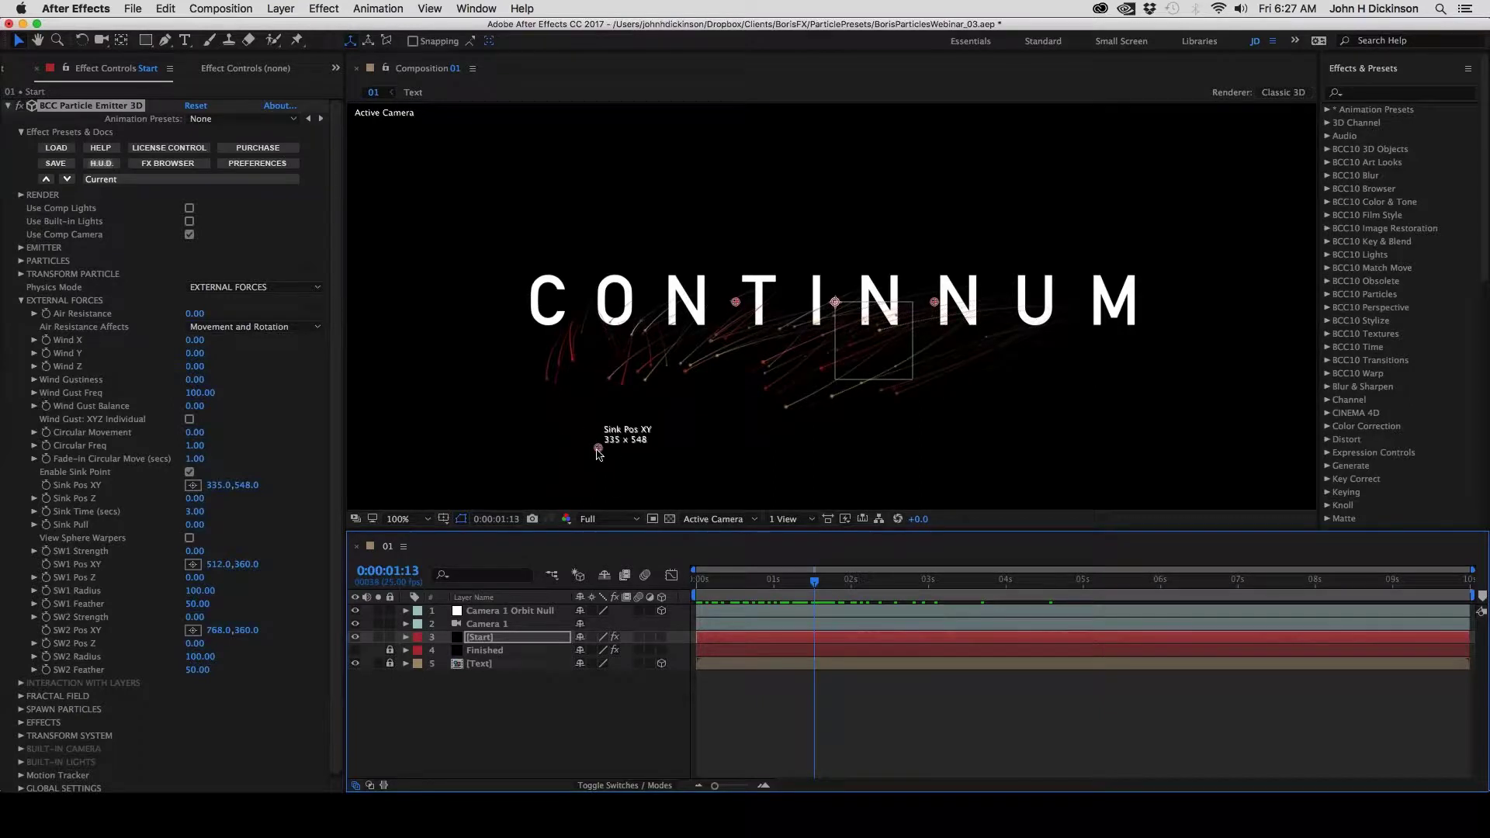
Reposition the sink point around the text to compare how it attracts the particles, and disable Enable Sink Point
{"action": "left_click_drag", "start_coordinate": [597, 447], "coordinate": [650, 455]}
{"action": "left_click_drag", "start_coordinate": [772, 473], "coordinate": [588, 386]}
{"action": "left_click_drag", "start_coordinate": [782, 344], "coordinate": [782, 228]}
{"action": "left_click", "coordinate": [189, 472]}
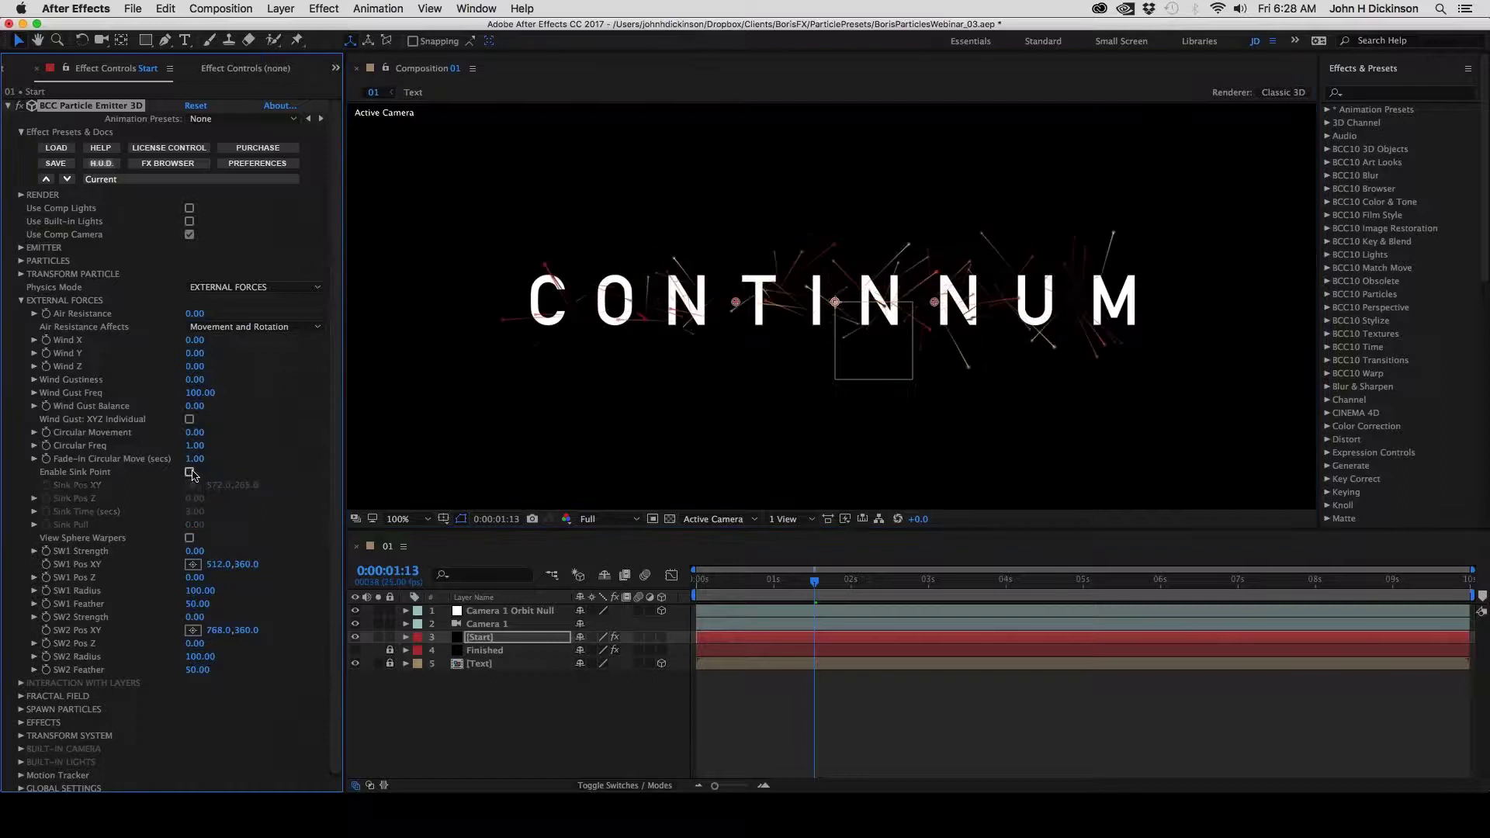
At 0:00:02:10, enable View Sphere Warpers and set SW1 Strength to 100
{"action": "left_click_drag", "start_coordinate": [718, 581], "coordinate": [882, 590]}
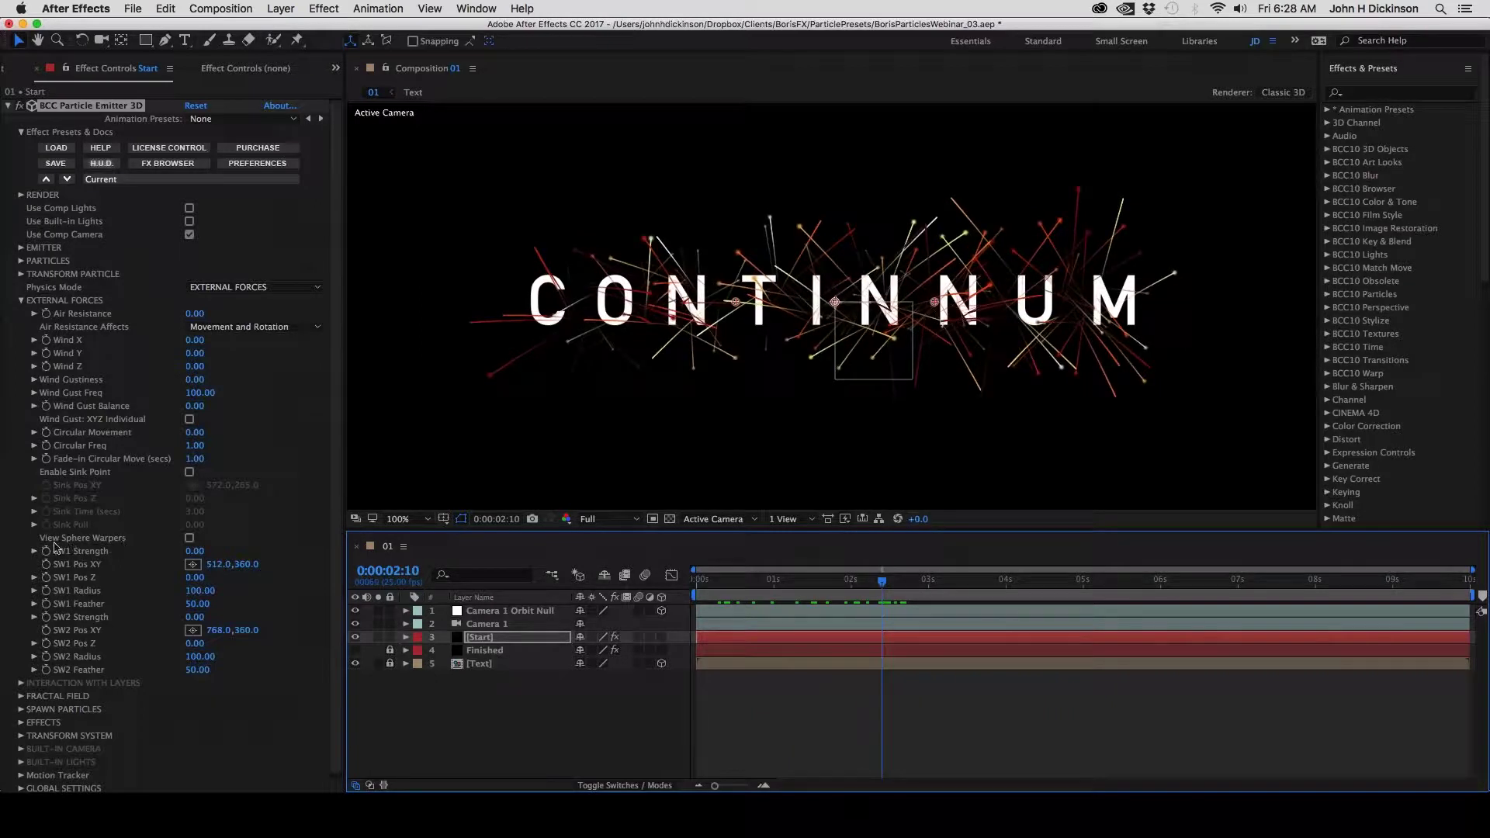
{"action": "left_click", "coordinate": [189, 538]}
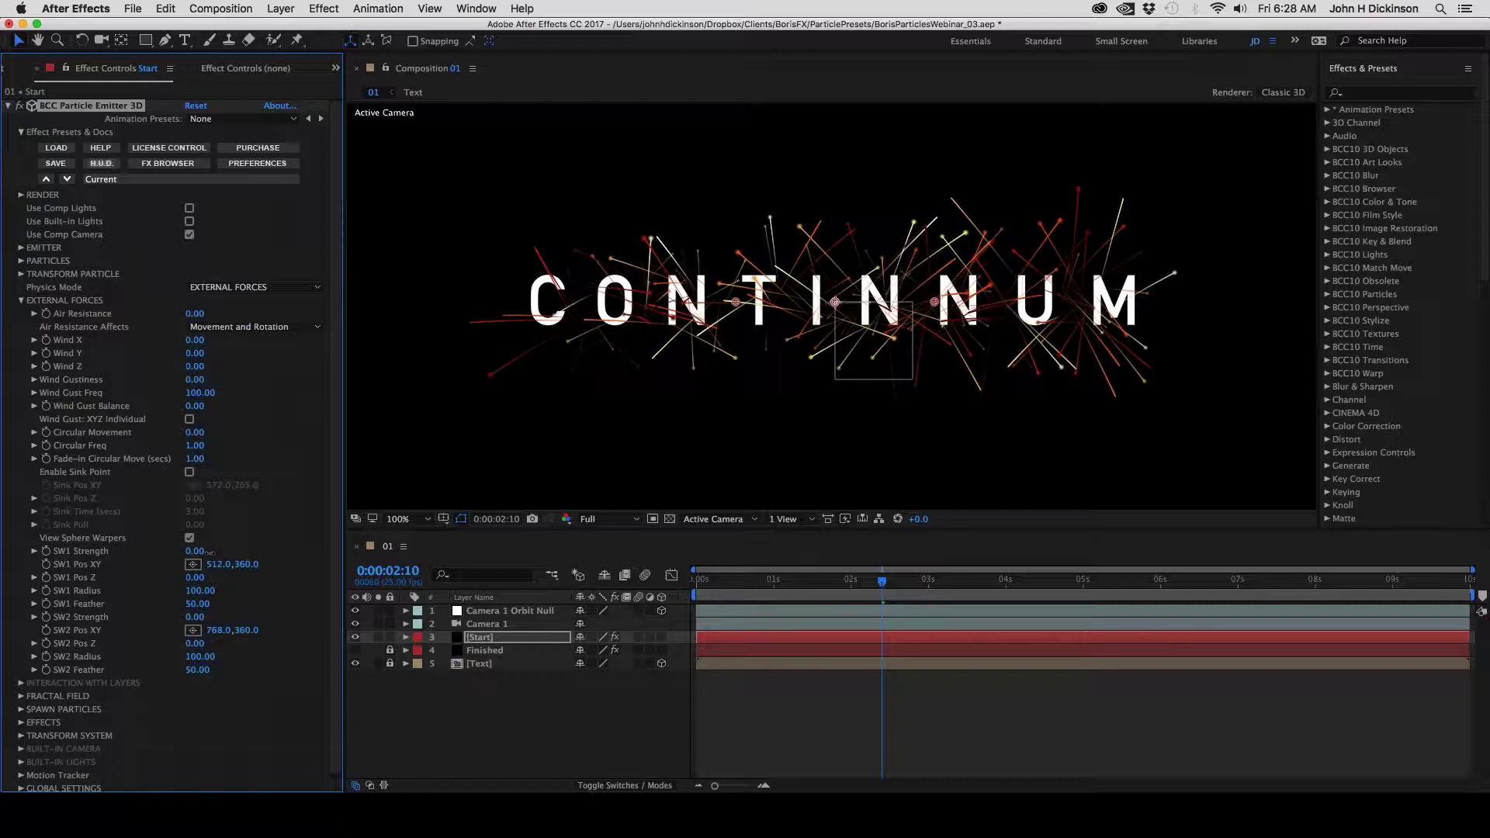
{"action": "left_click_drag", "start_coordinate": [224, 551], "coordinate": [344, 560]}
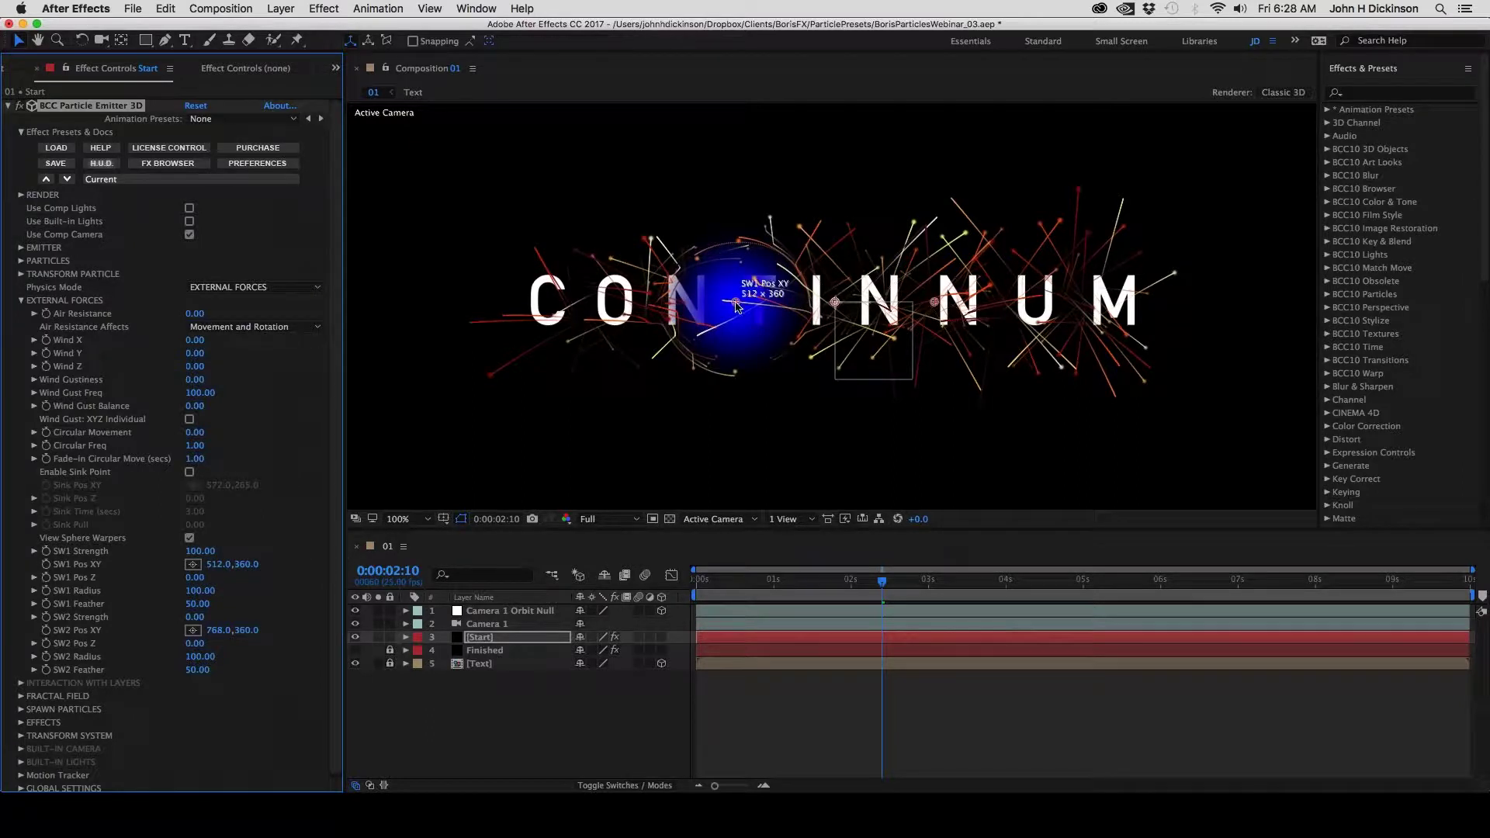
Move the first sphere warper to the text's center at 642, 361 and set SW1 Radius to 288
{"action": "left_click_drag", "start_coordinate": [746, 304], "coordinate": [837, 307]}
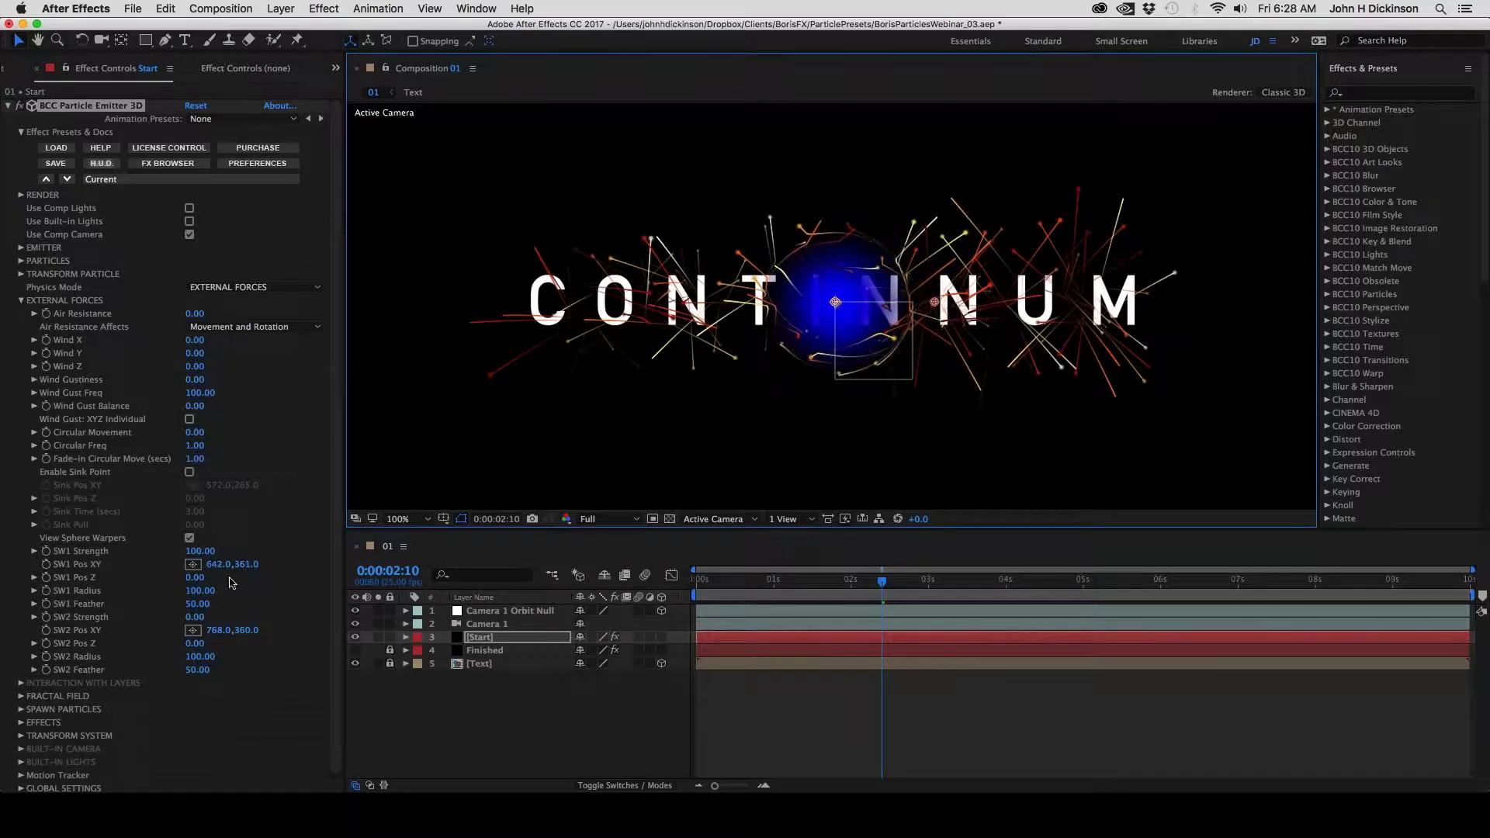
{"action": "left_click", "coordinate": [203, 598]}
{"action": "left_click_drag", "start_coordinate": [220, 592], "coordinate": [352, 597]}
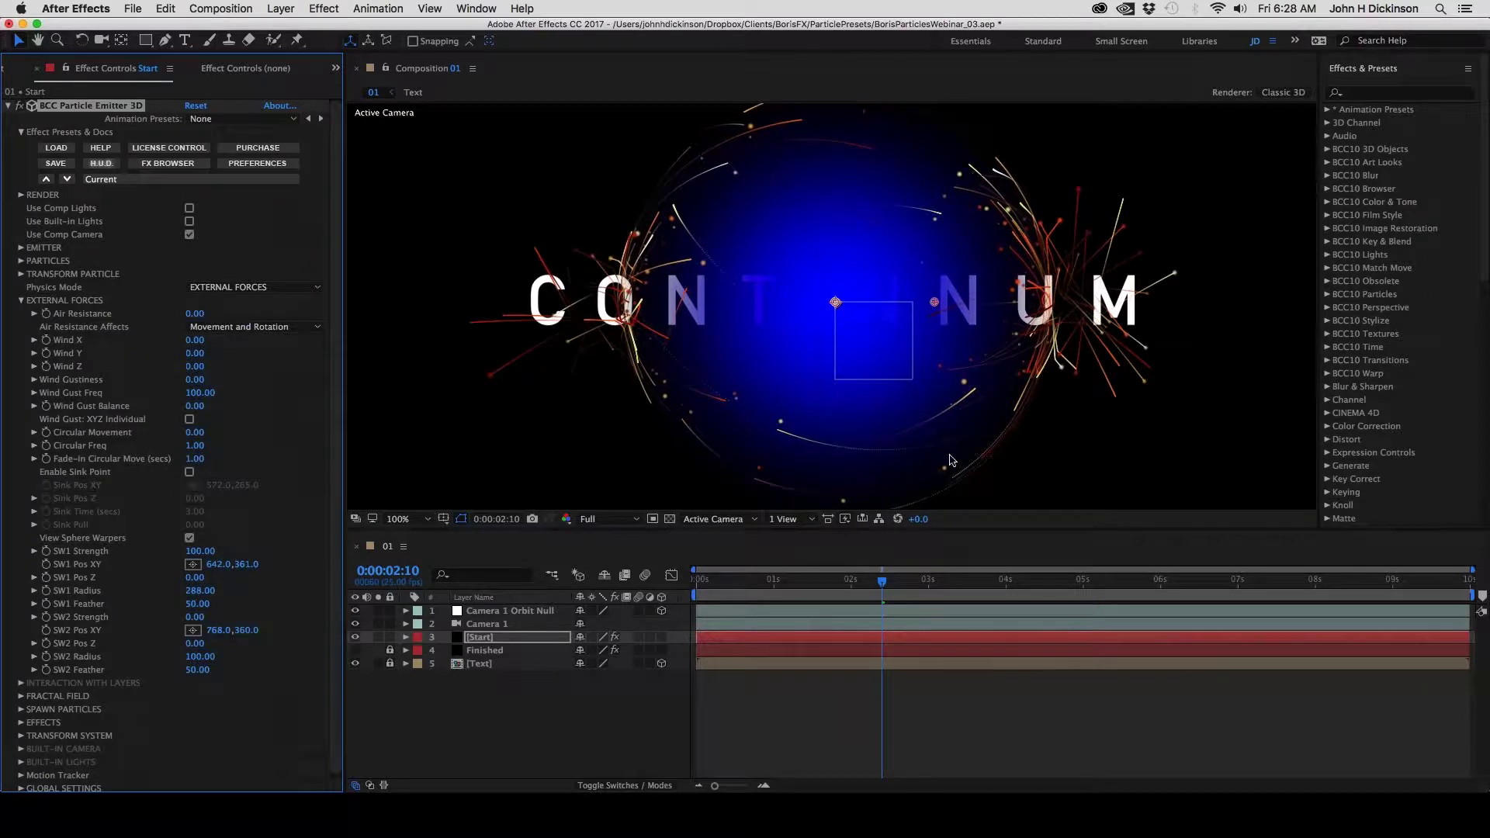
Turn off View Sphere Warpers and play the animation from the start, stopping at 0:00:03:02
{"action": "left_click", "coordinate": [716, 582]}
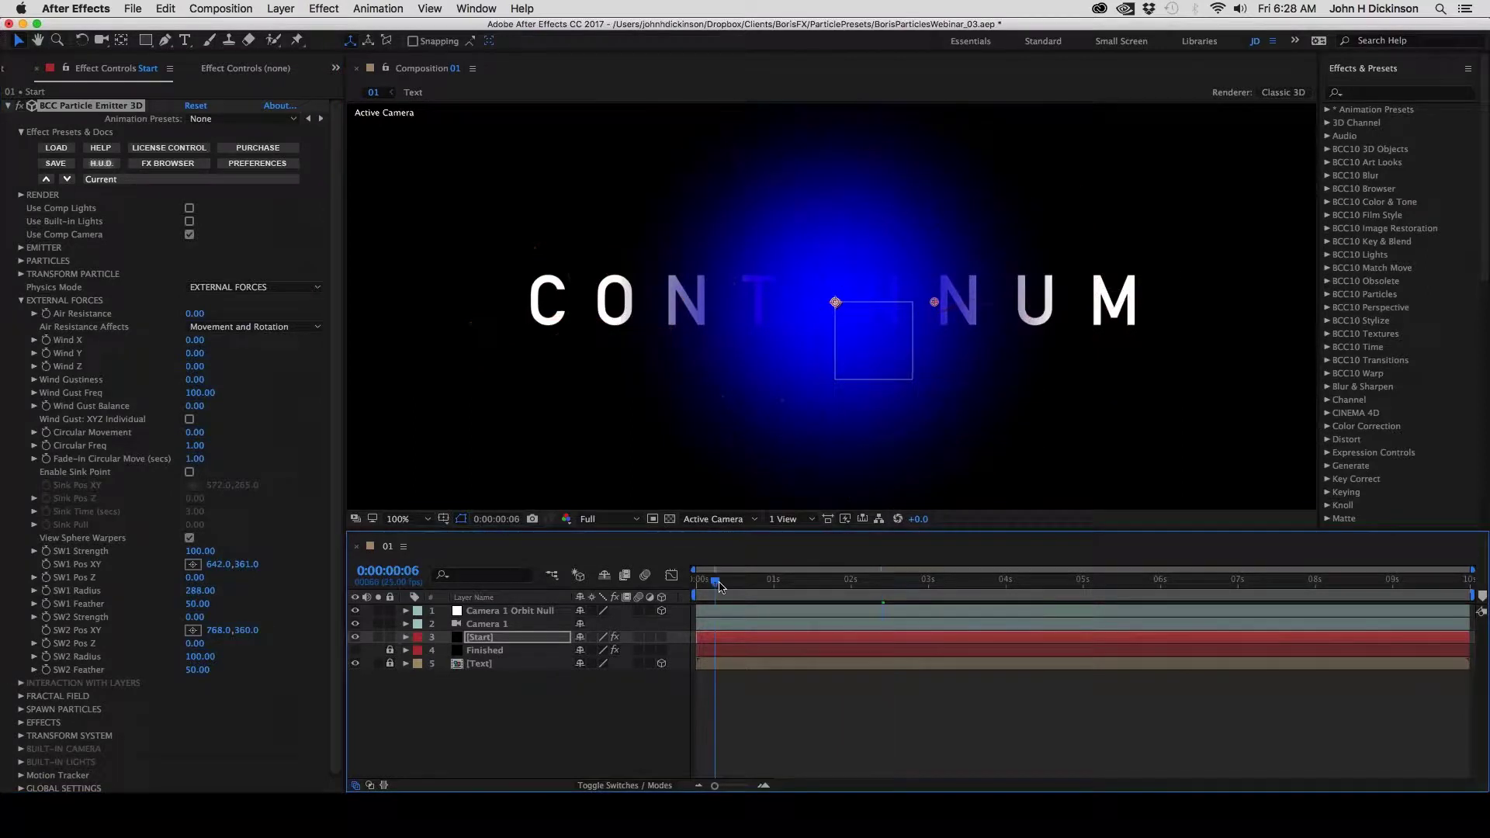
{"action": "left_click_drag", "start_coordinate": [719, 587], "coordinate": [920, 590]}
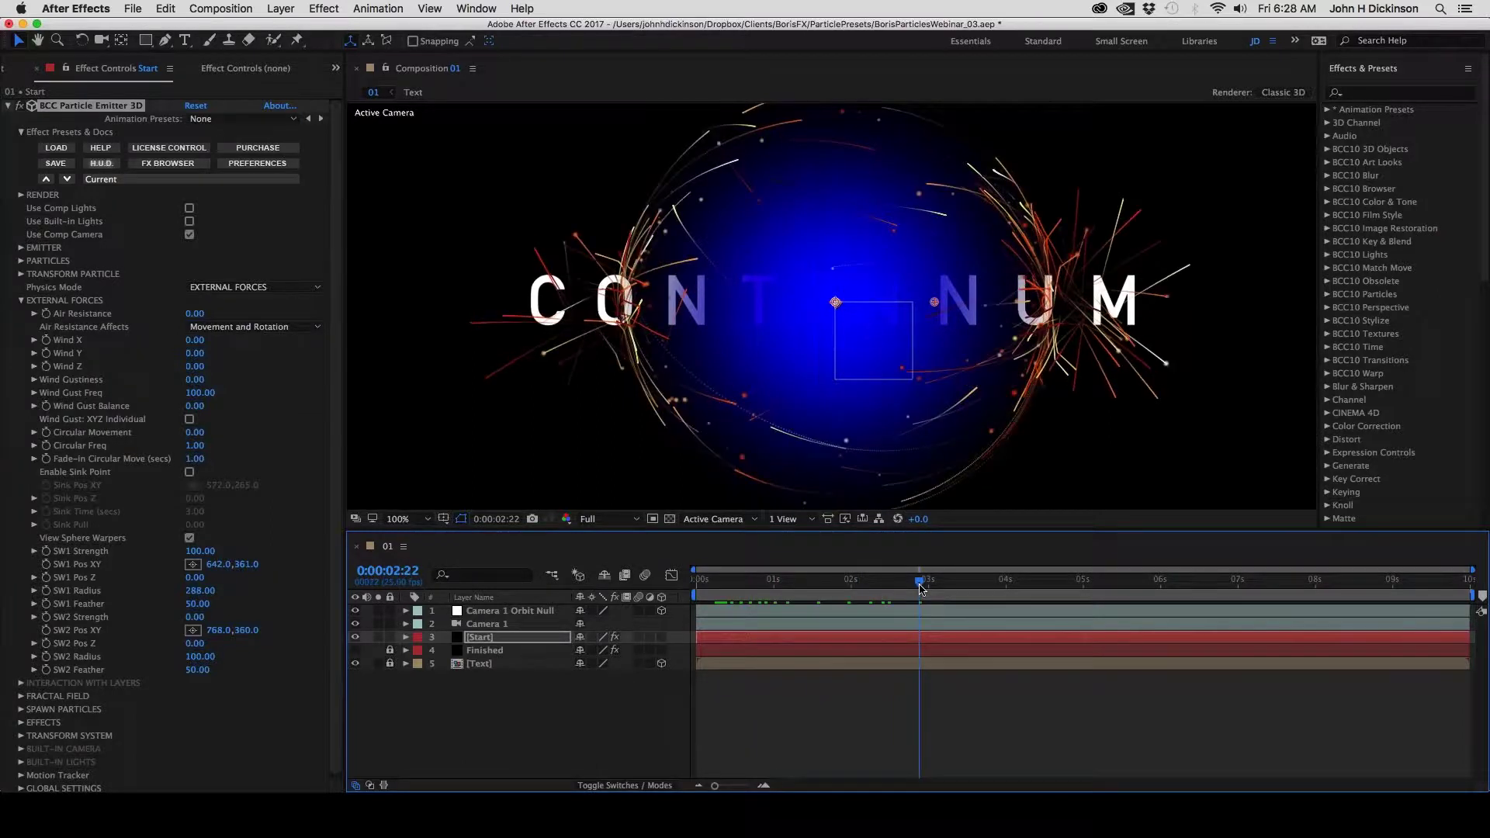
{"action": "left_click", "coordinate": [189, 538]}
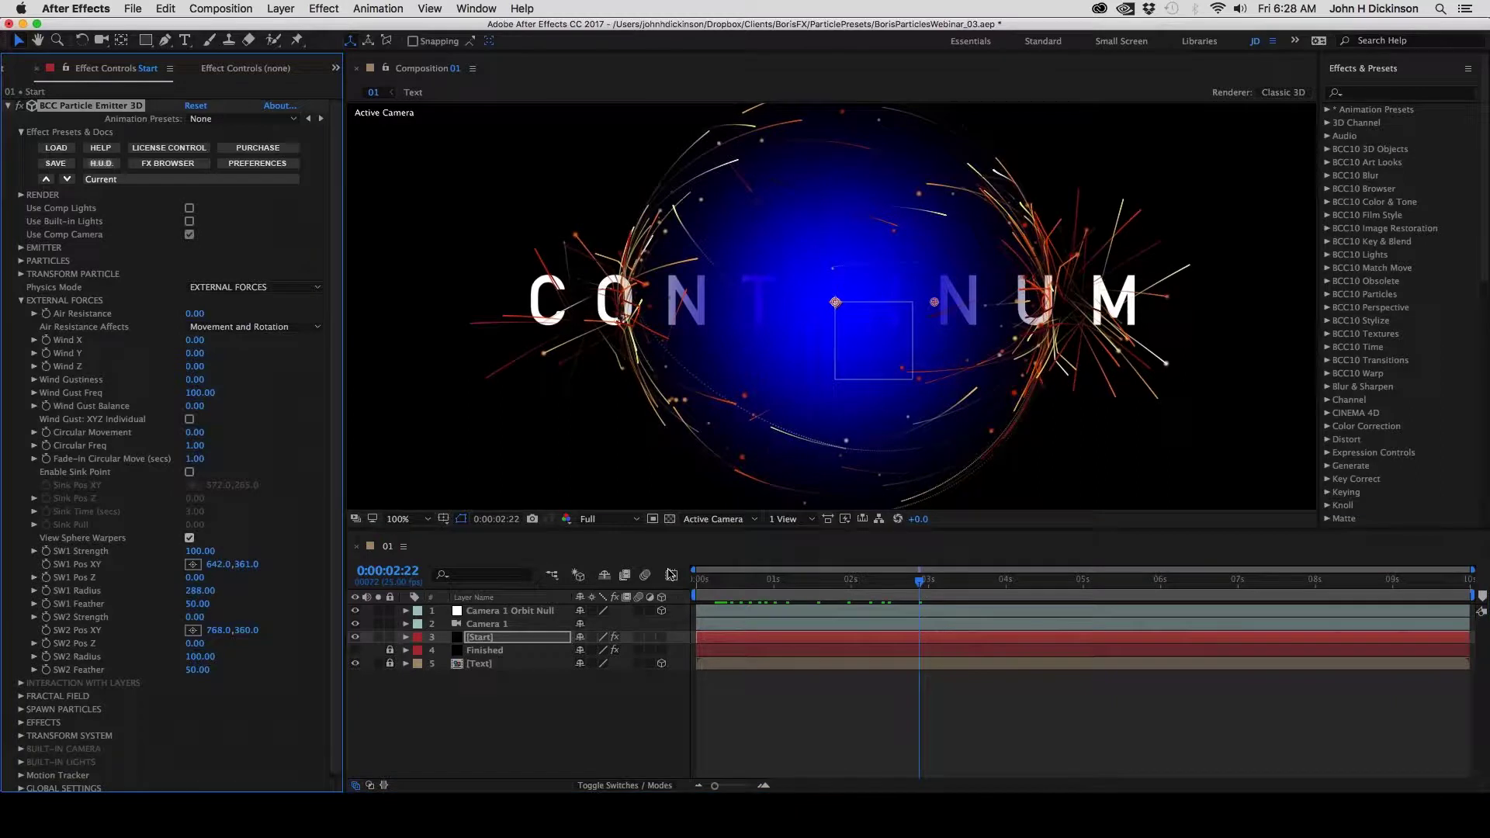
{"action": "key", "text": "ctrl+z"}
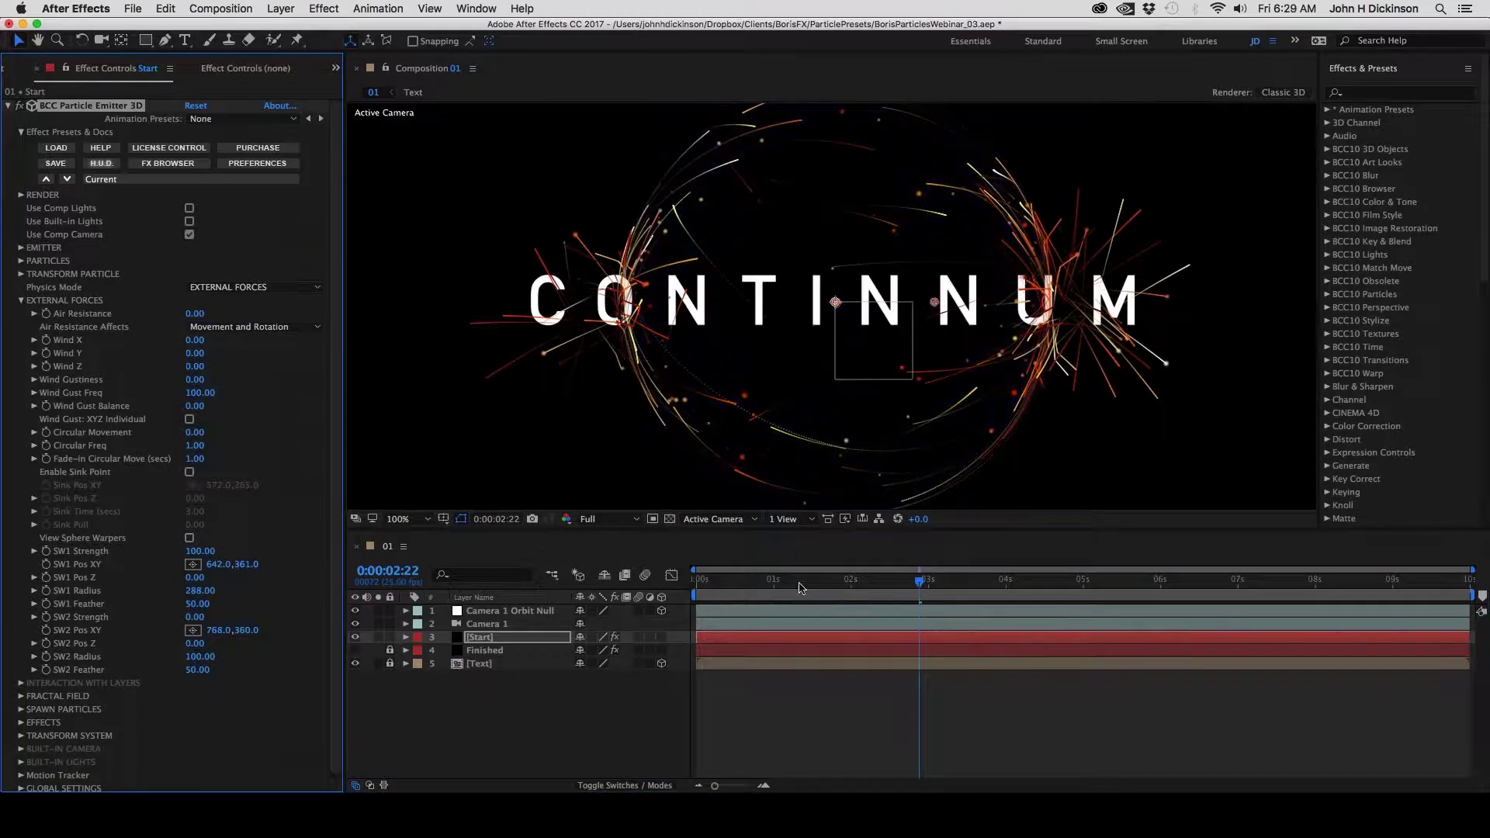
{"action": "left_click_drag", "start_coordinate": [793, 580], "coordinate": [695, 584]}
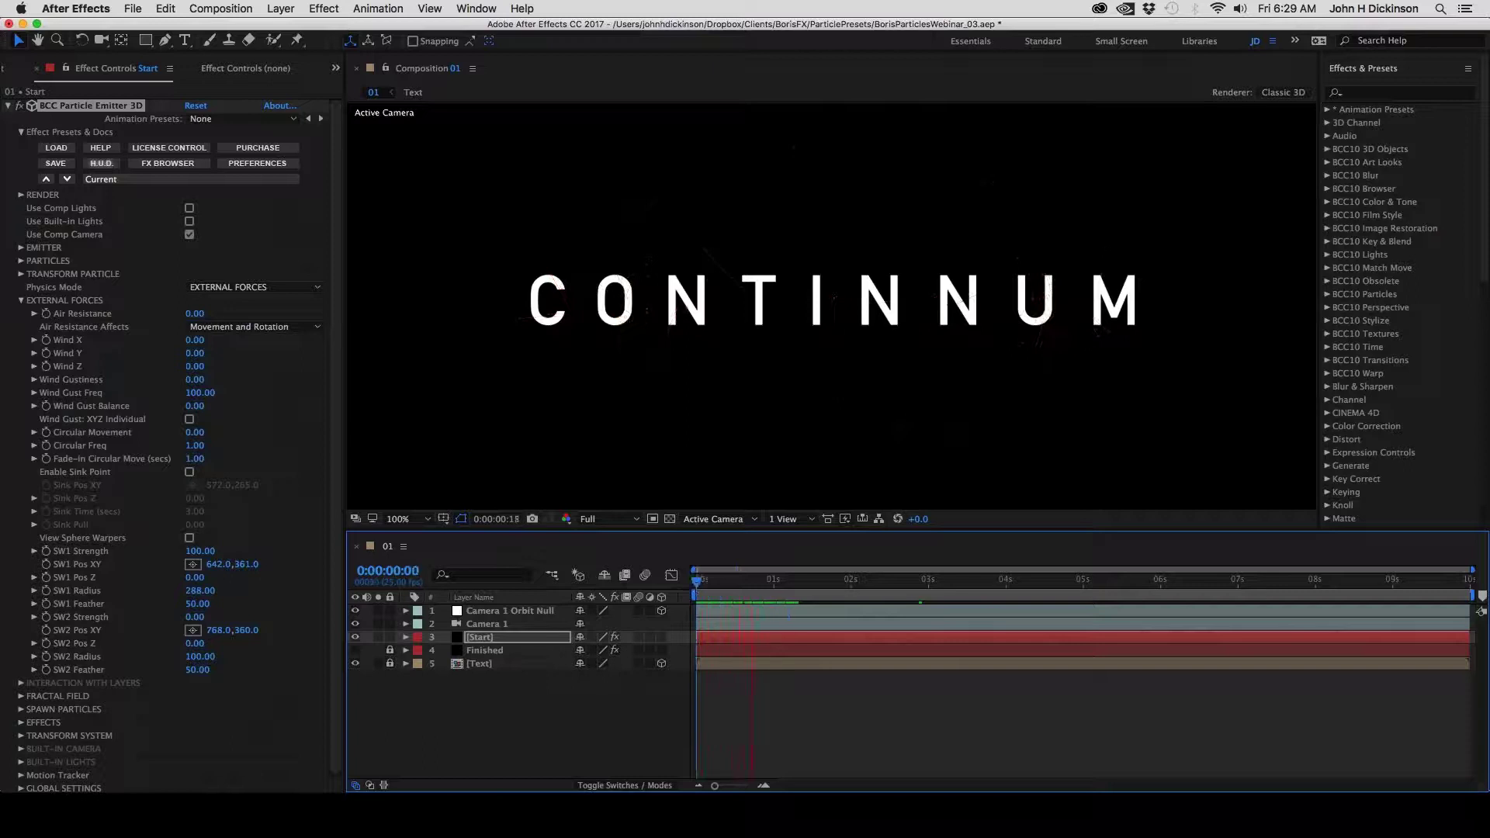
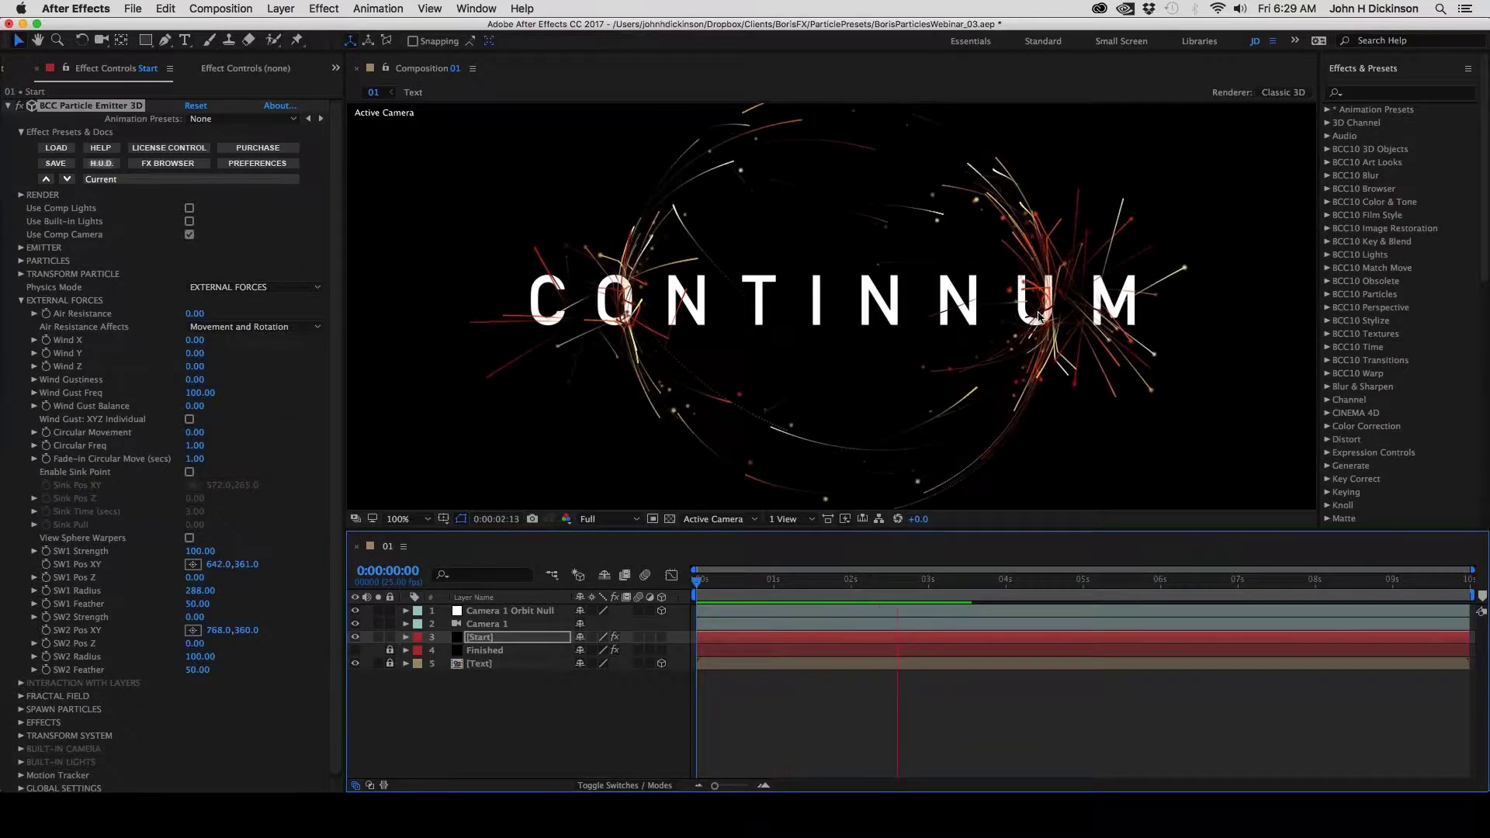
{"action": "key", "text": "space"}
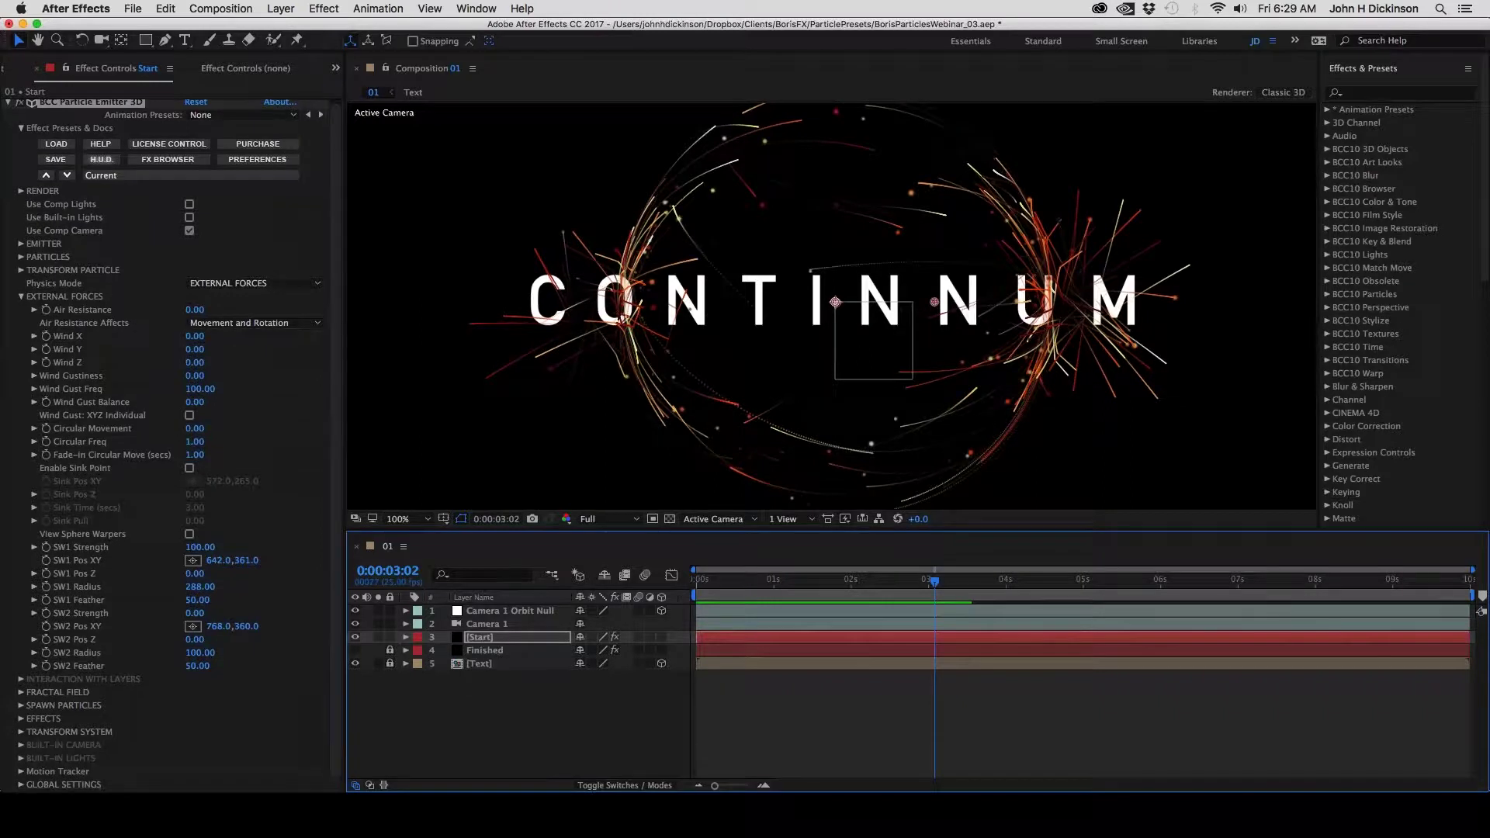
In the Fractal Field settings, set Opacity Noise to 57 and scrub to 0:00:05:05 to check the trails
{"action": "left_click", "coordinate": [21, 299]}
{"action": "left_click", "coordinate": [21, 326]}
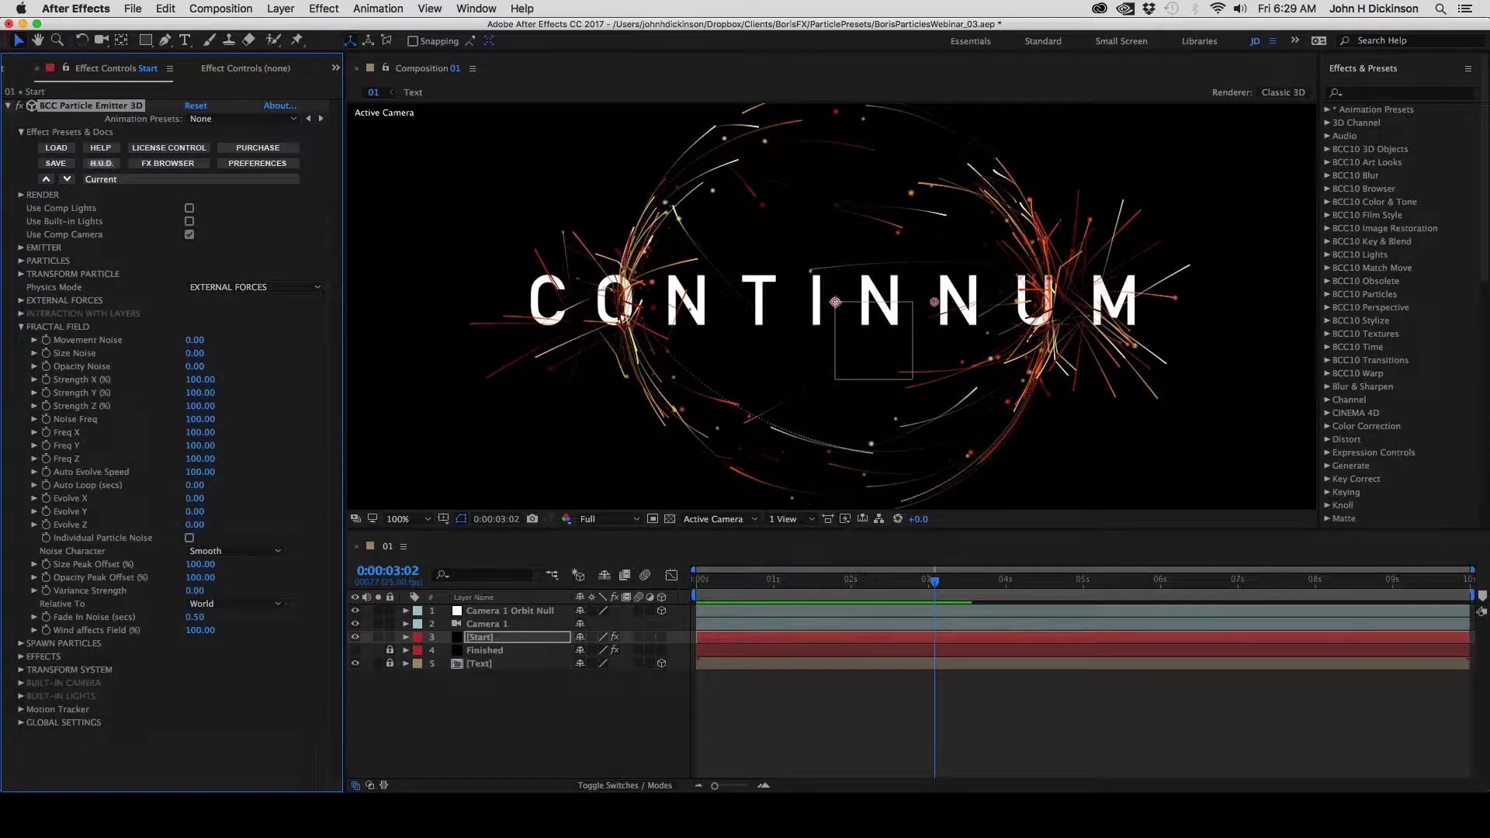
{"action": "left_click_drag", "start_coordinate": [219, 367], "coordinate": [181, 367]}
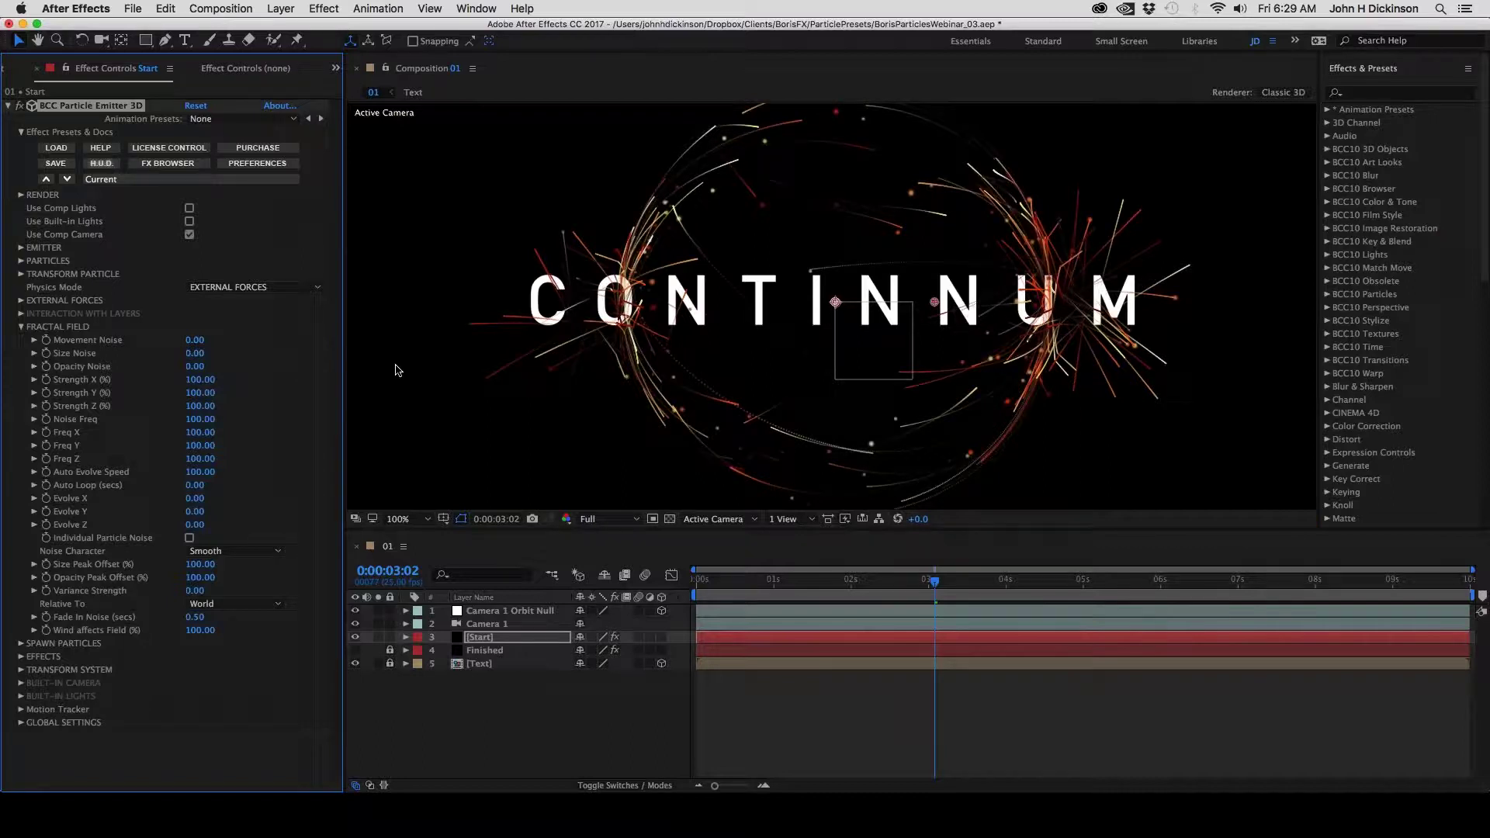
{"action": "scroll", "coordinate": [1065, 281], "scroll_direction": "up", "scroll_amount": 2}
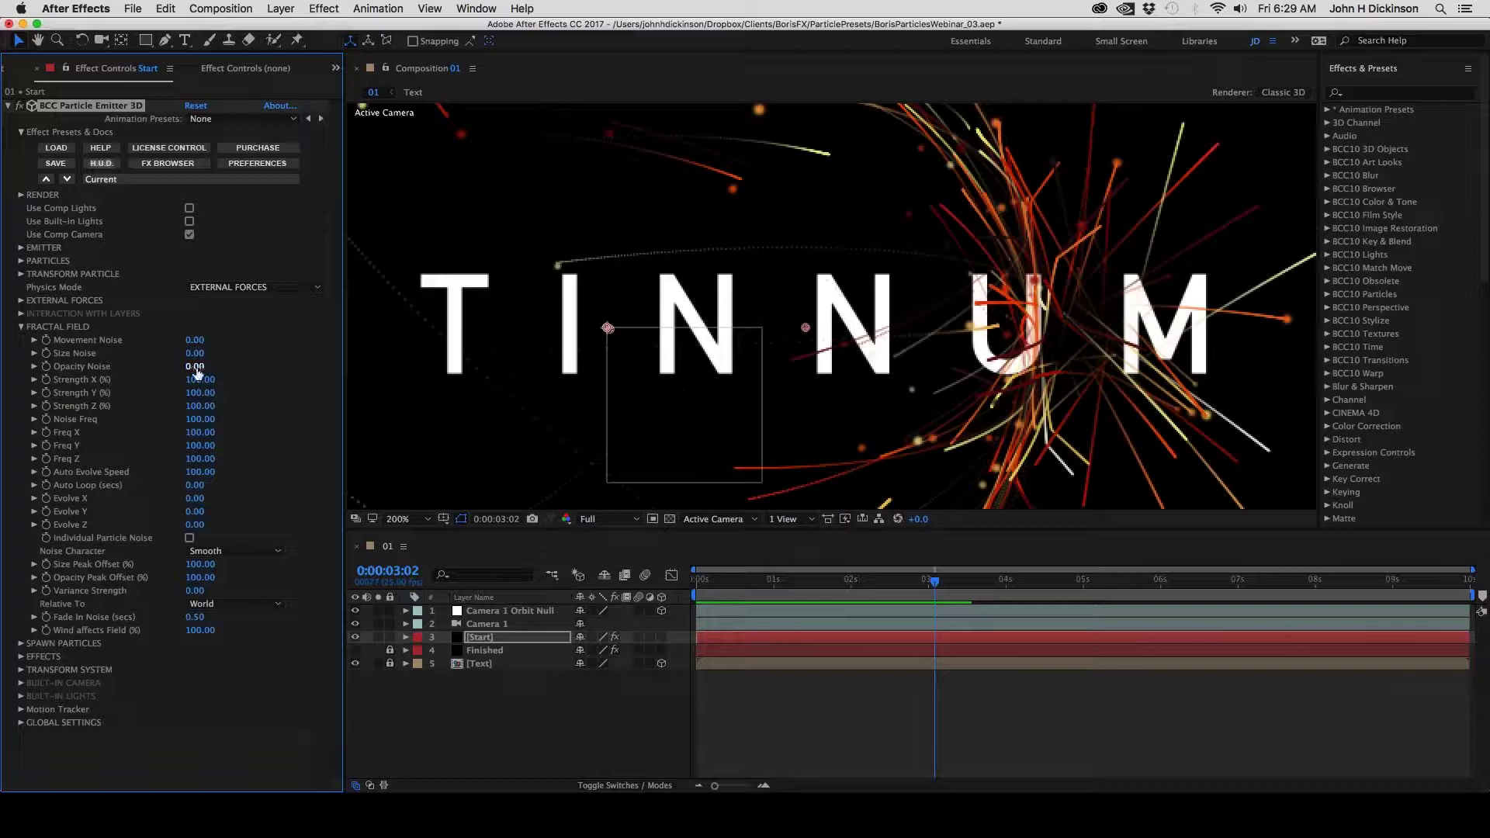
{"action": "left_click_drag", "start_coordinate": [197, 373], "coordinate": [253, 377]}
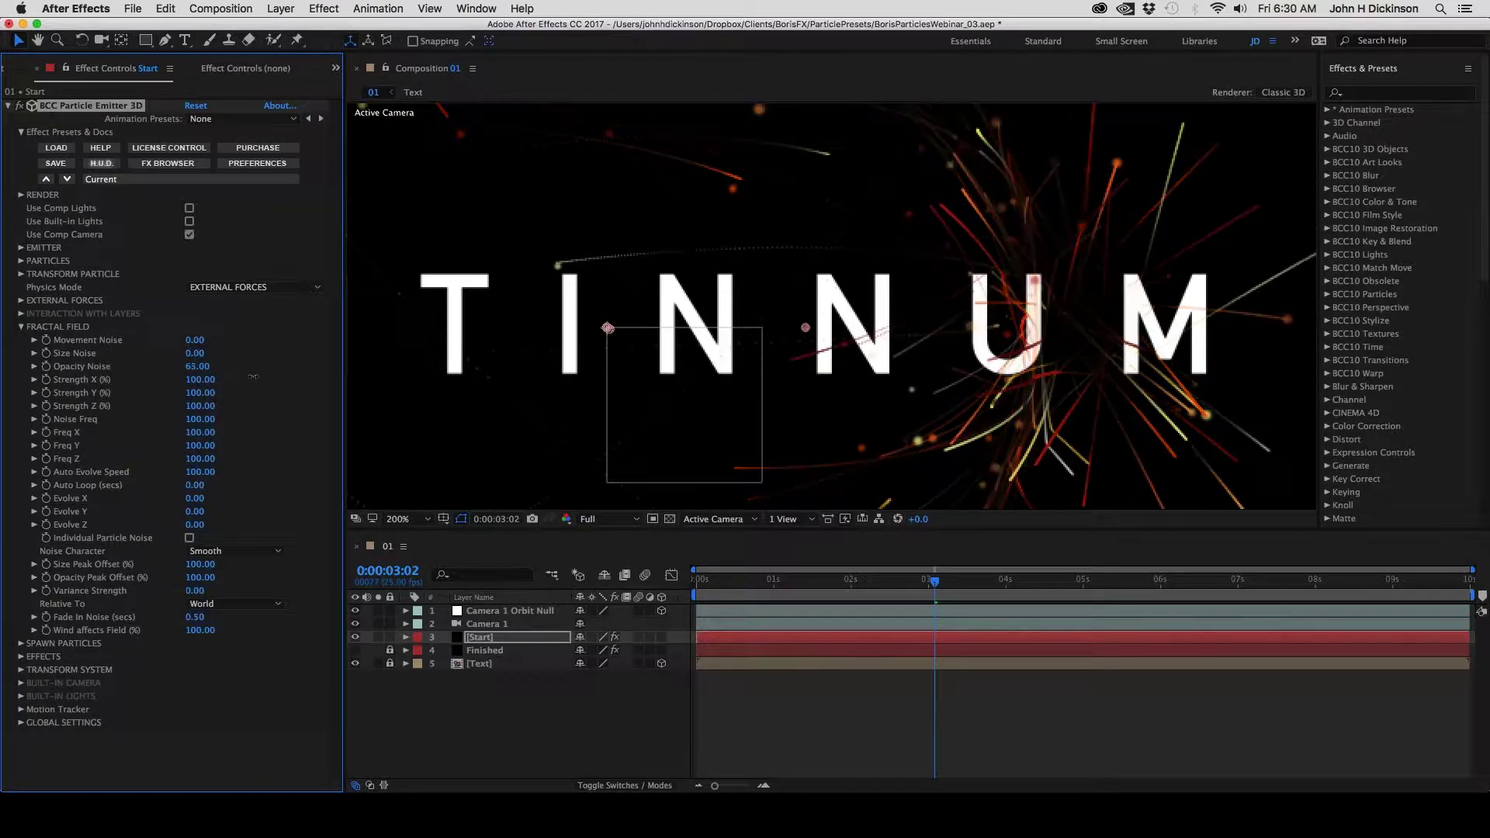
{"action": "scroll", "coordinate": [900, 370], "scroll_direction": "down", "scroll_amount": 1}
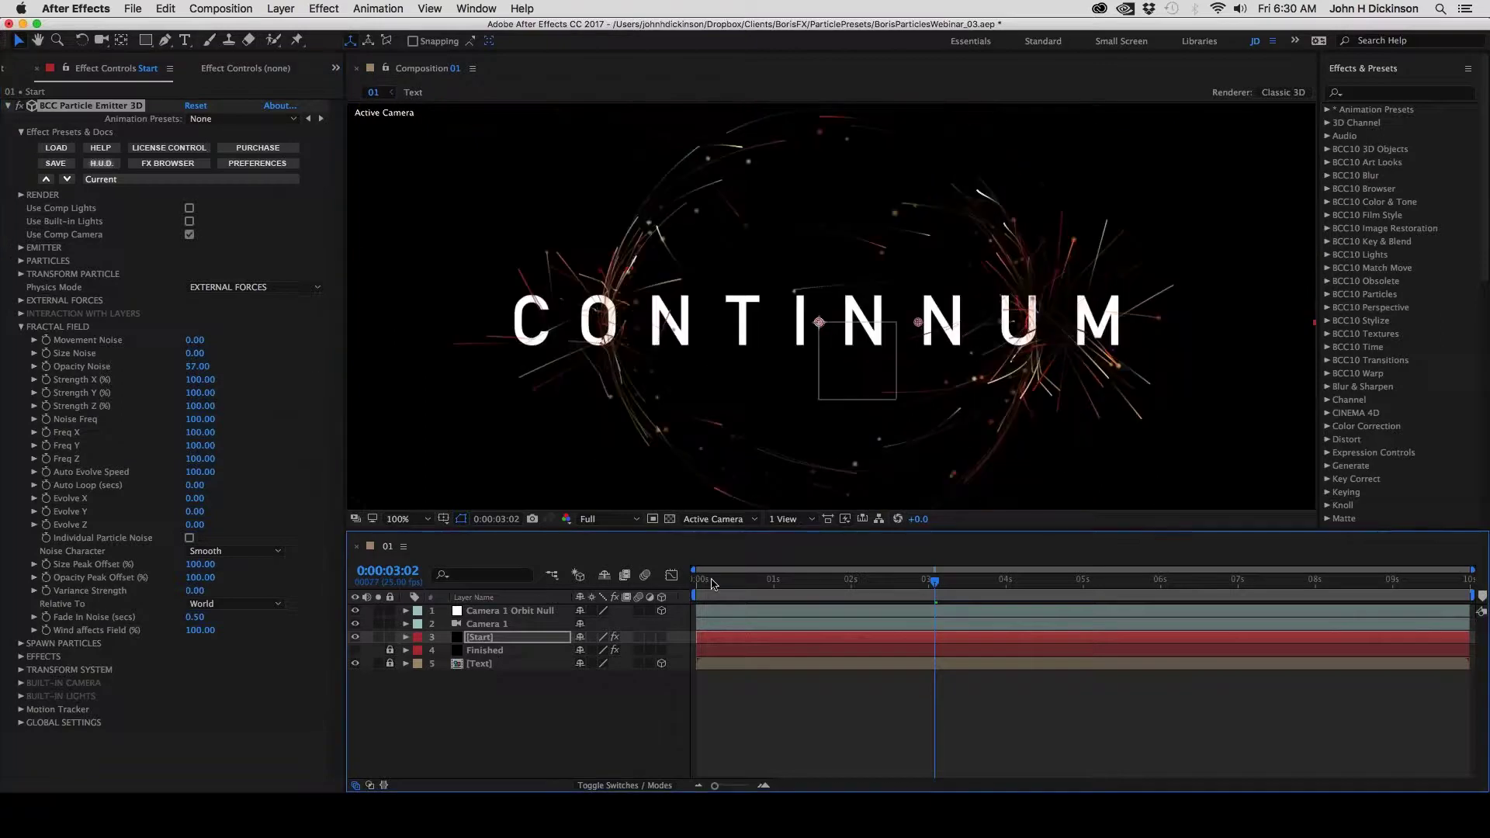
{"action": "left_click_drag", "start_coordinate": [713, 583], "coordinate": [1098, 602]}
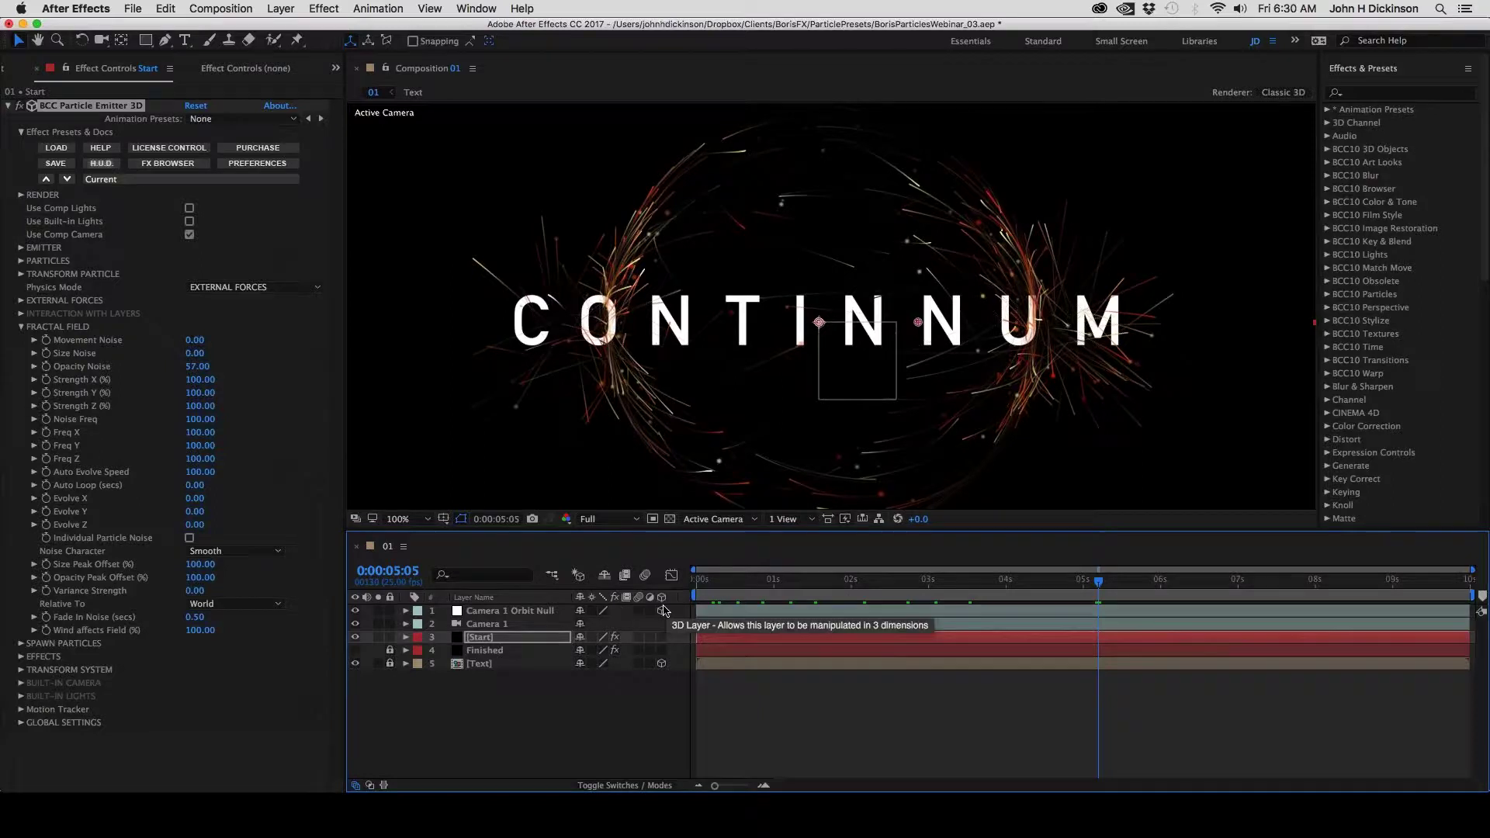
Apply the BCC Edge Grunge effect to the Start layer and scrub to 0:00:05:24
{"action": "left_click", "coordinate": [487, 638]}
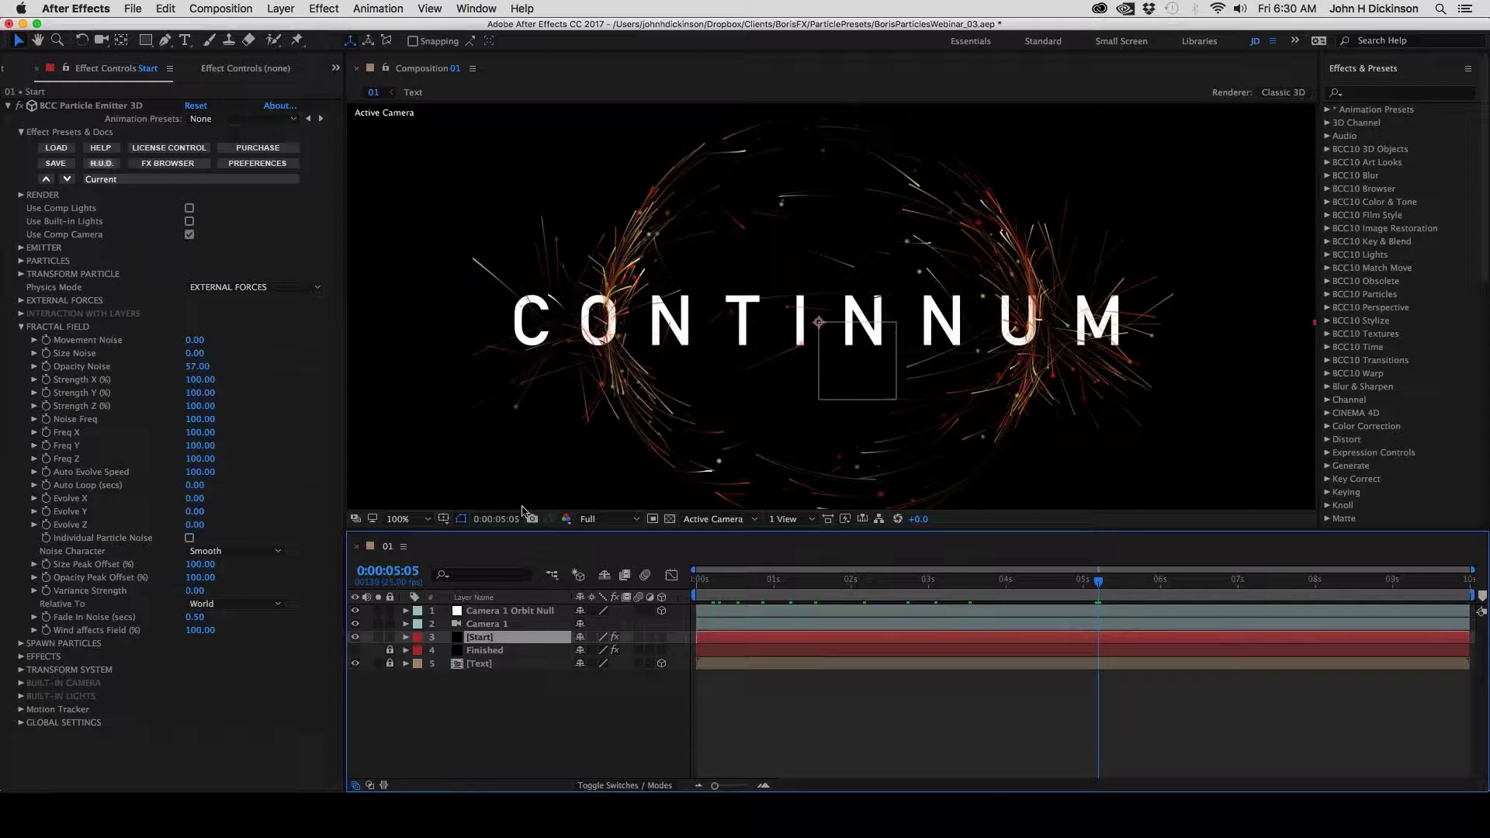
{"action": "left_click", "coordinate": [323, 8]}
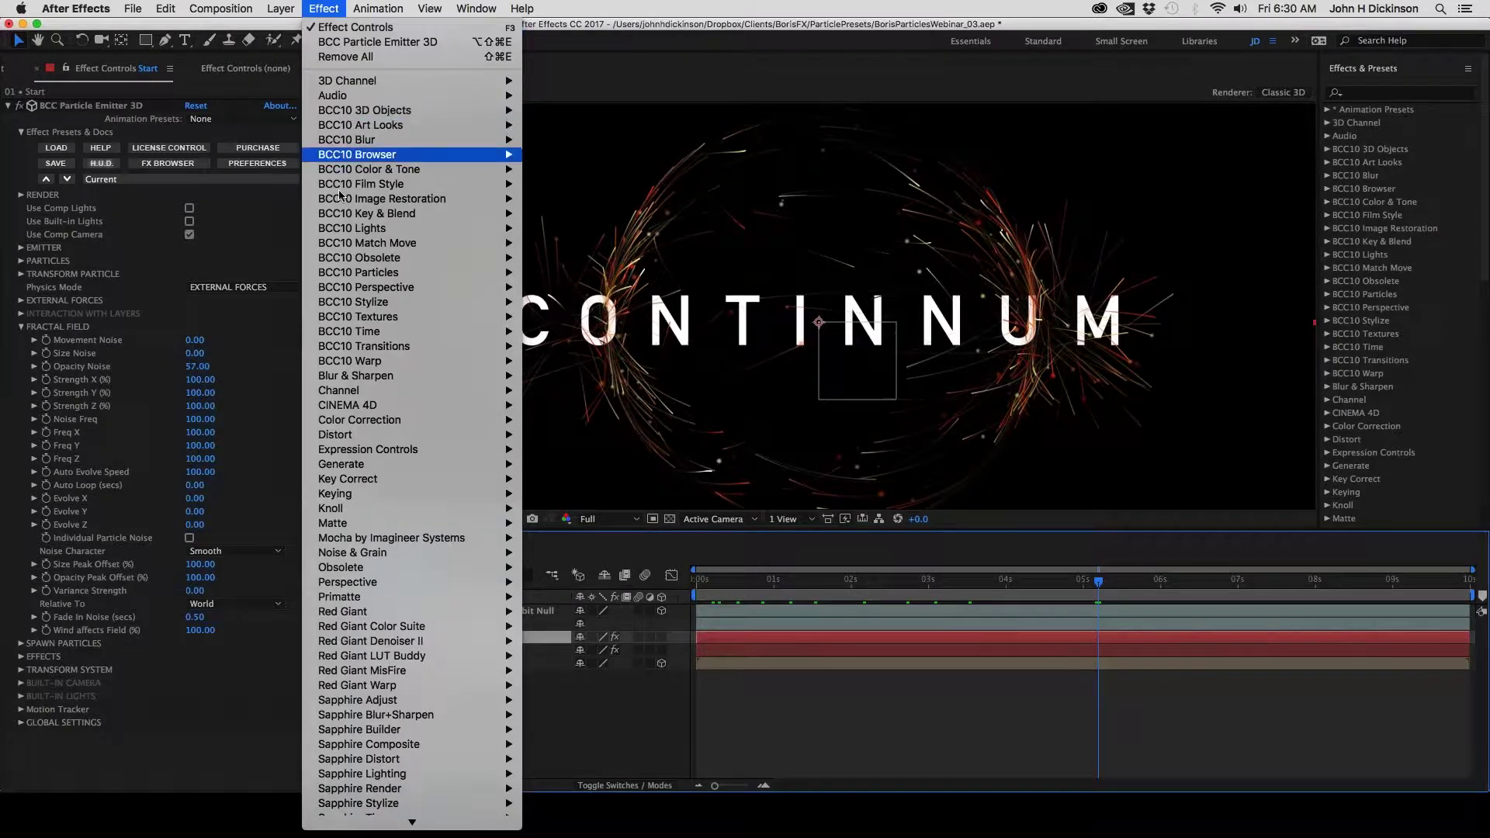
{"action": "mouse_move", "coordinate": [379, 303]}
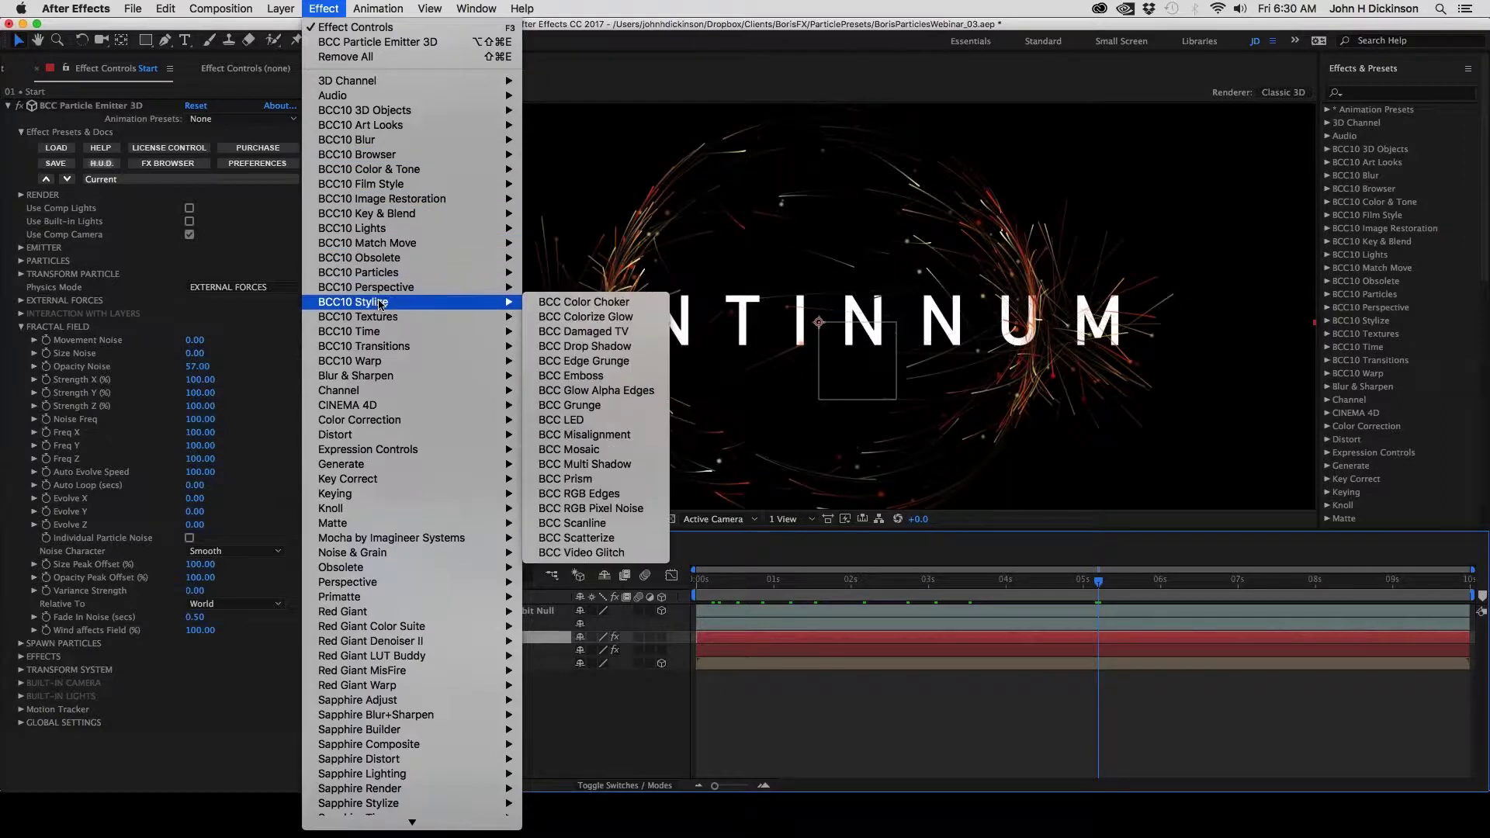
{"action": "left_click", "coordinate": [605, 362]}
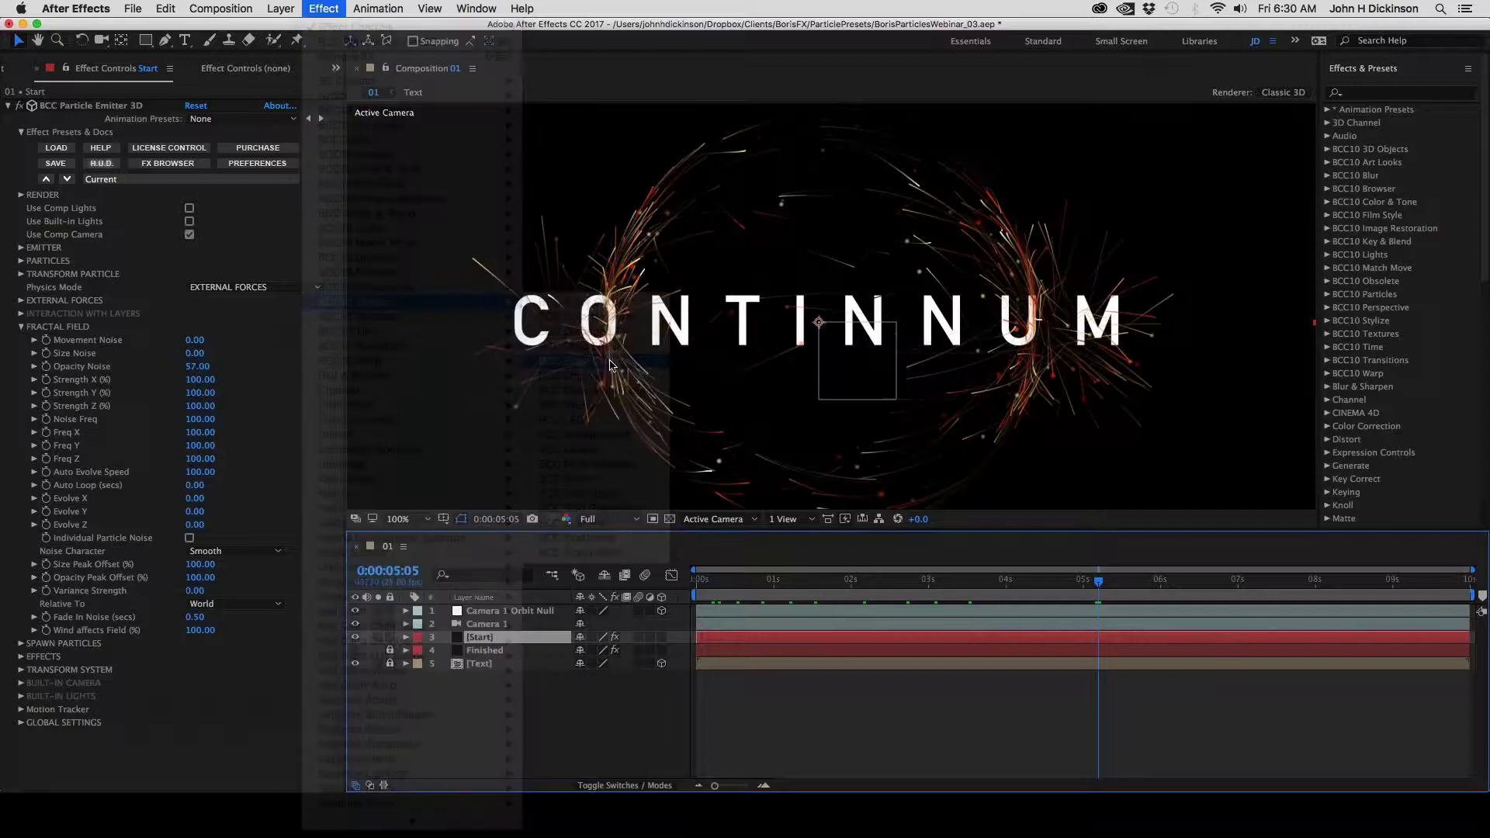
{"action": "left_click_drag", "start_coordinate": [1097, 580], "coordinate": [1156, 588]}
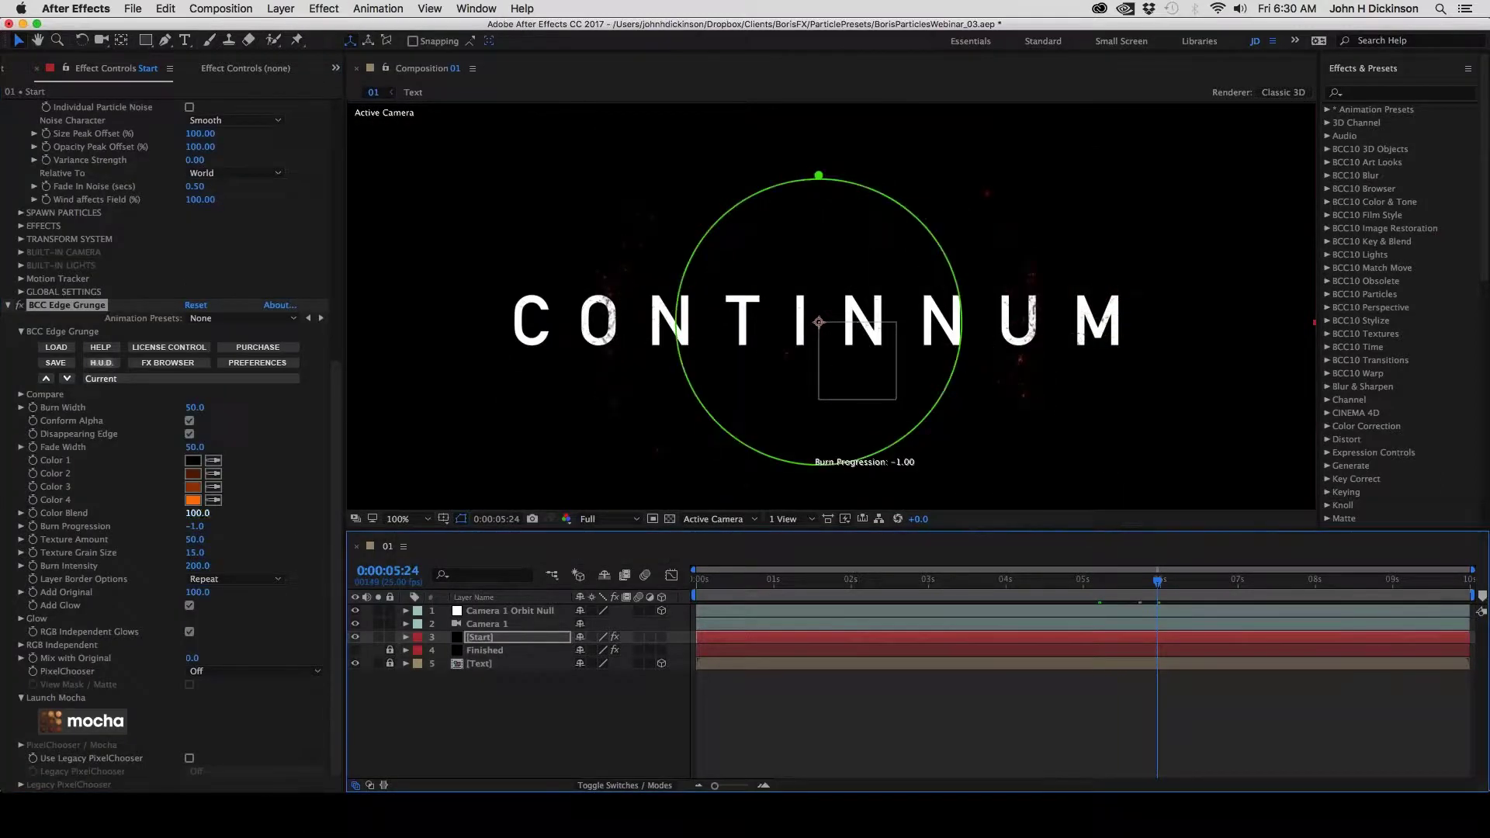
Set Edge Grunge's Burn Width to 1 and Burn Progression to -47, and scrub through the sparks to 0:00:04:18
{"action": "left_click", "coordinate": [194, 408]}
{"action": "left_click_drag", "start_coordinate": [194, 407], "coordinate": [143, 411]}
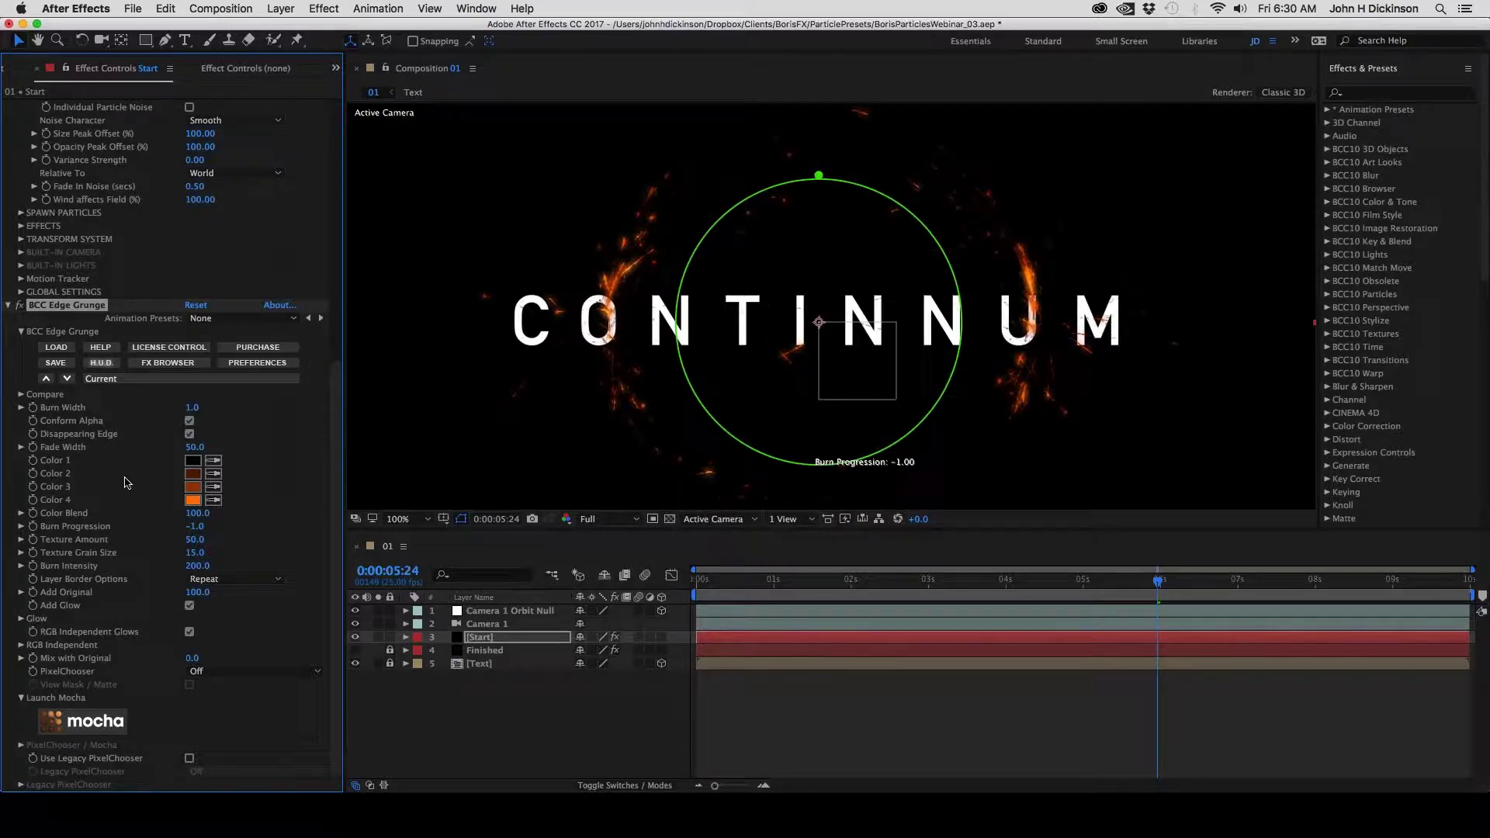
{"action": "mouse_move", "coordinate": [190, 522]}
{"action": "left_mouse_down"}
{"action": "mouse_move", "coordinate": [212, 528]}
{"action": "mouse_move", "coordinate": [171, 537]}
{"action": "left_mouse_up"}
{"action": "scroll", "coordinate": [1022, 305], "scroll_direction": "up", "scroll_amount": 1}
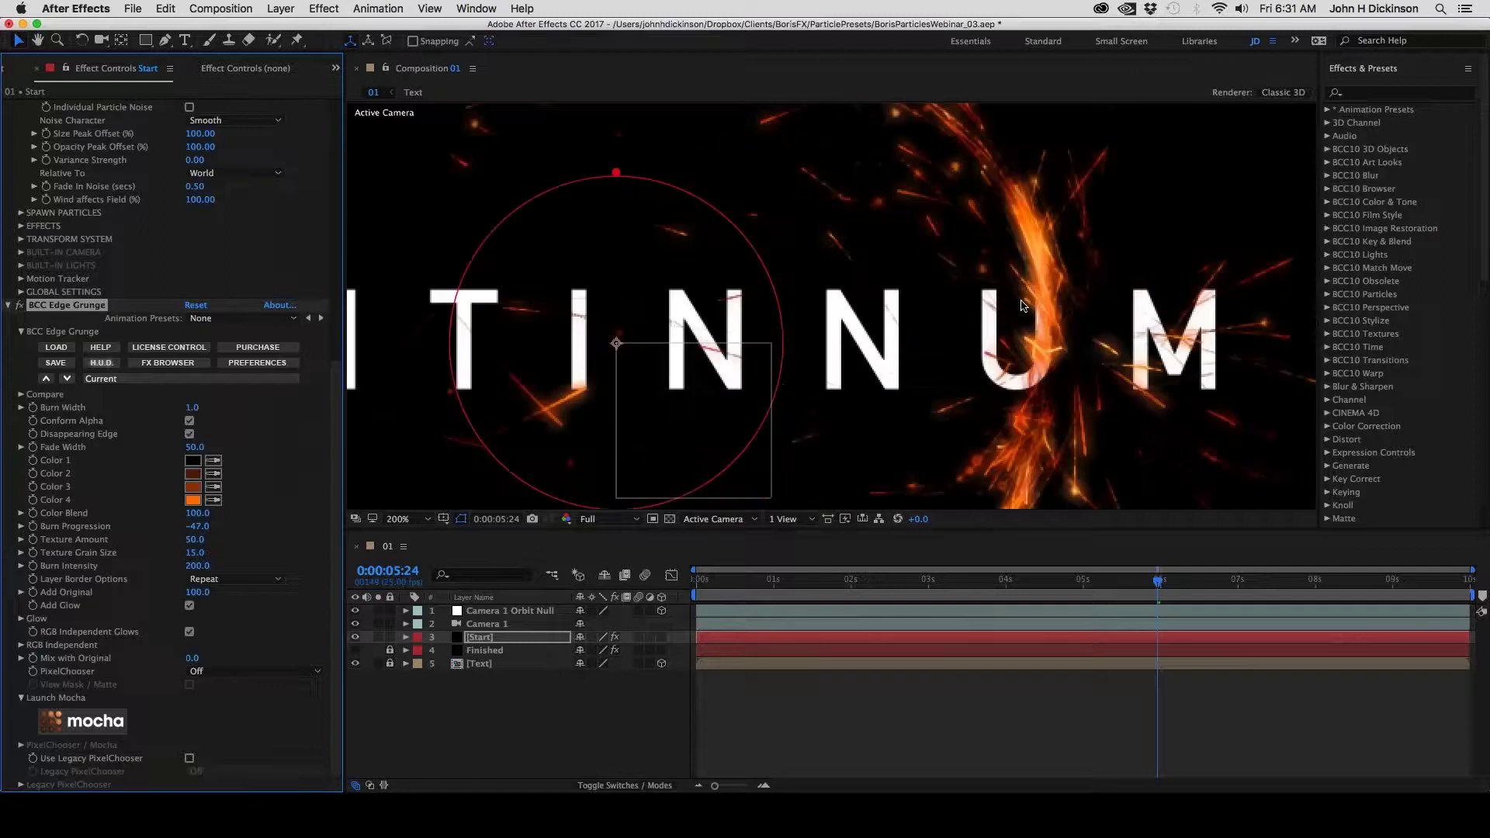
{"action": "scroll", "coordinate": [1022, 305], "scroll_direction": "down", "scroll_amount": 1}
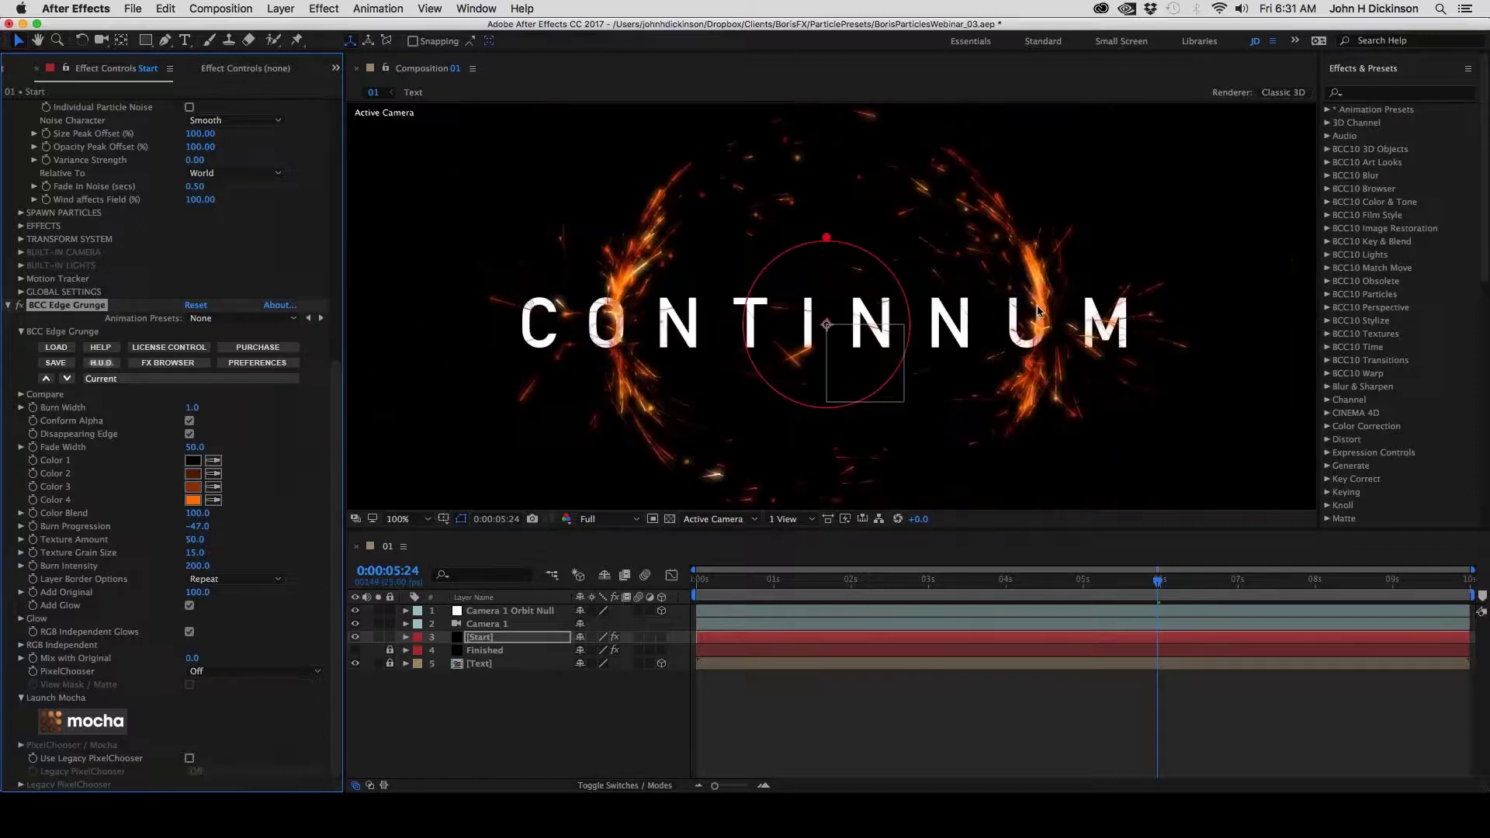
{"action": "scroll", "coordinate": [609, 298], "scroll_direction": "up", "scroll_amount": 1}
{"action": "scroll", "coordinate": [609, 298], "scroll_direction": "down", "scroll_amount": 1}
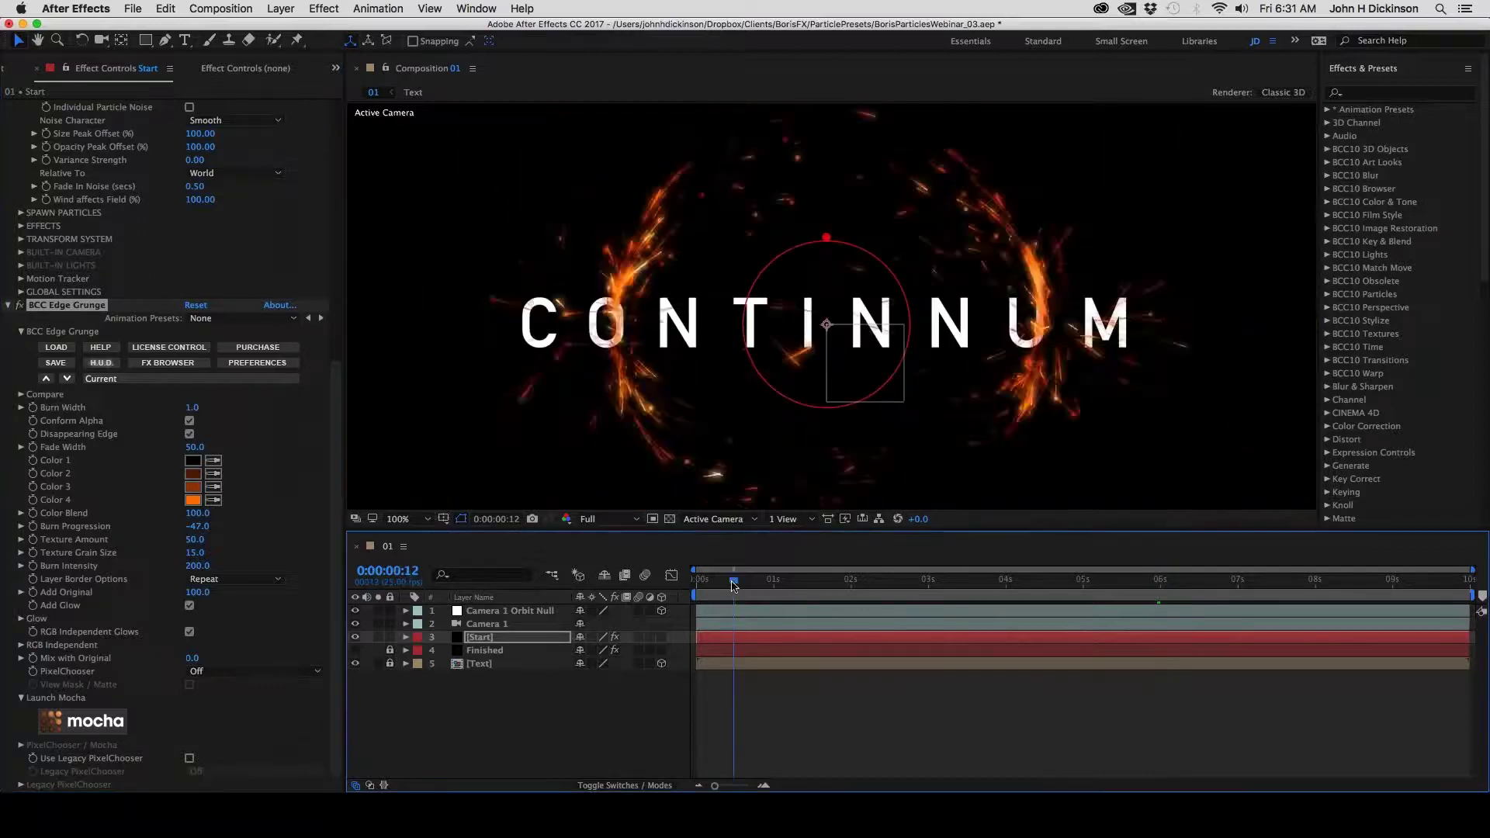
{"action": "left_click_drag", "start_coordinate": [722, 578], "coordinate": [1061, 613]}
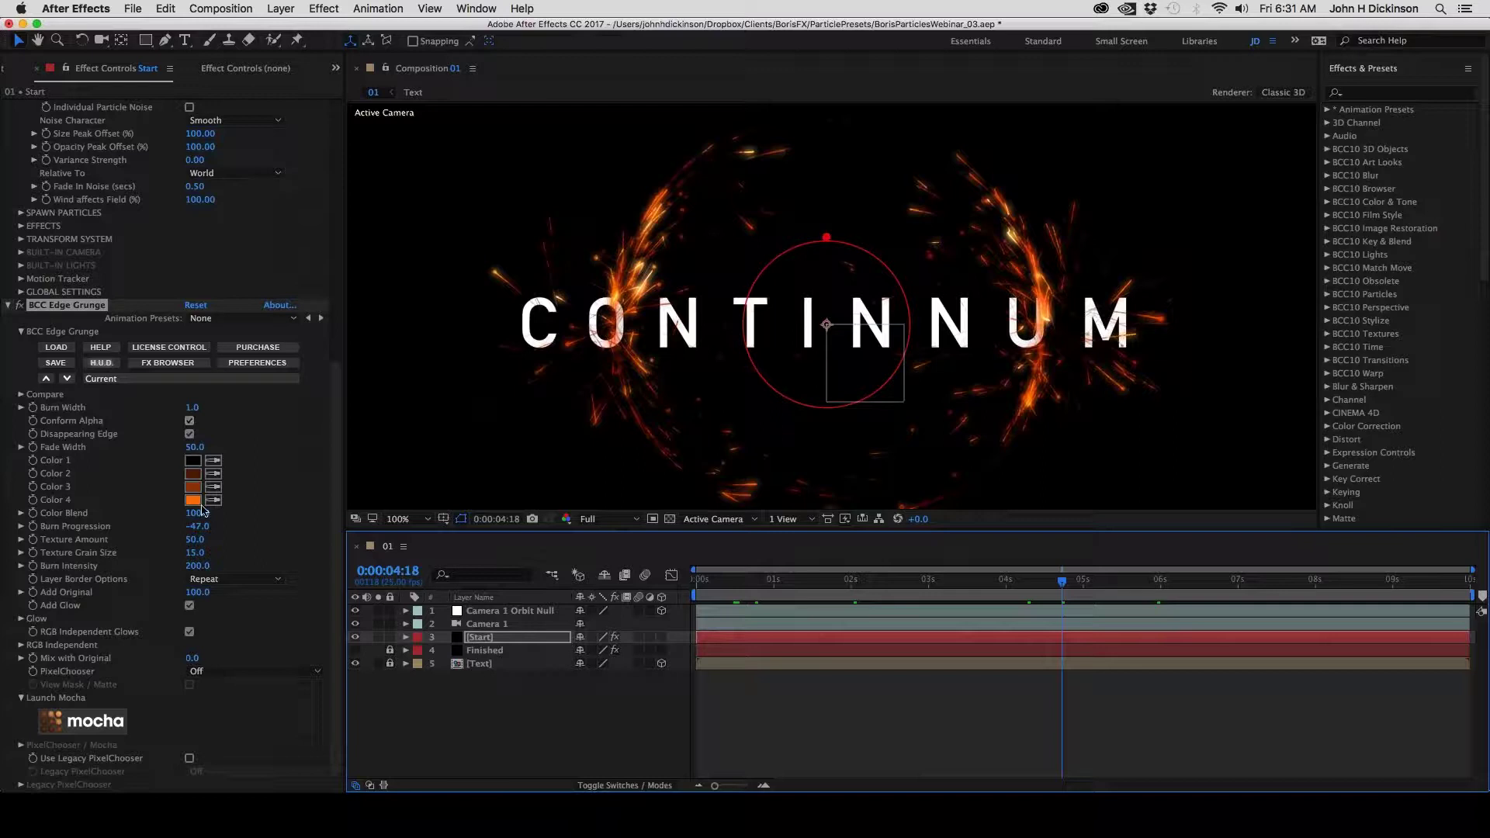
Lower Edge Grunge's Add Original to 81 and scrub from the start to 0:00:02:13
{"action": "left_click", "coordinate": [181, 593]}
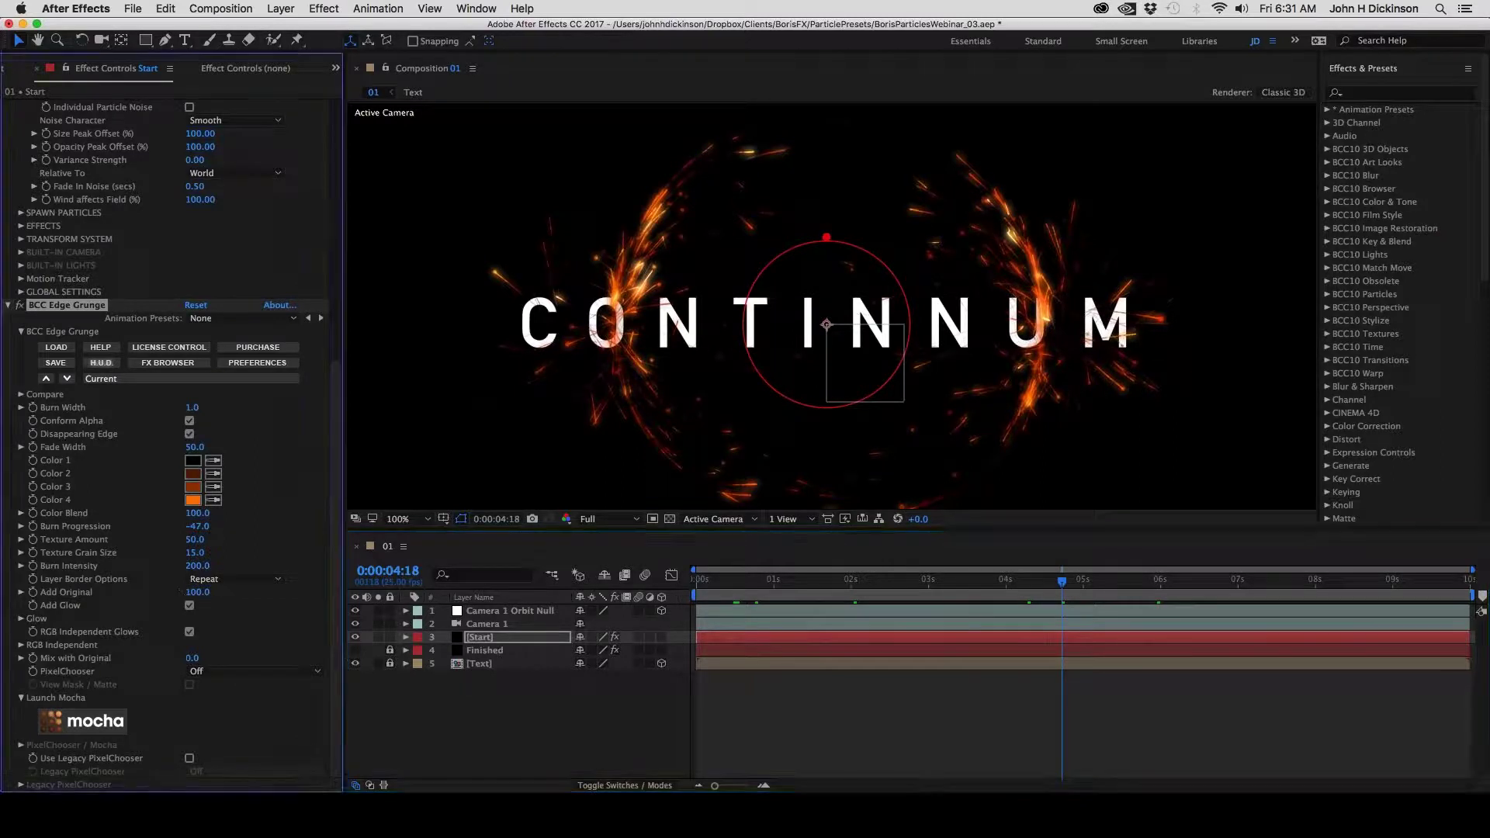
{"action": "mouse_move", "coordinate": [196, 592]}
{"action": "left_mouse_down"}
{"action": "mouse_move", "coordinate": [157, 597]}
{"action": "mouse_move", "coordinate": [180, 594]}
{"action": "left_mouse_up"}
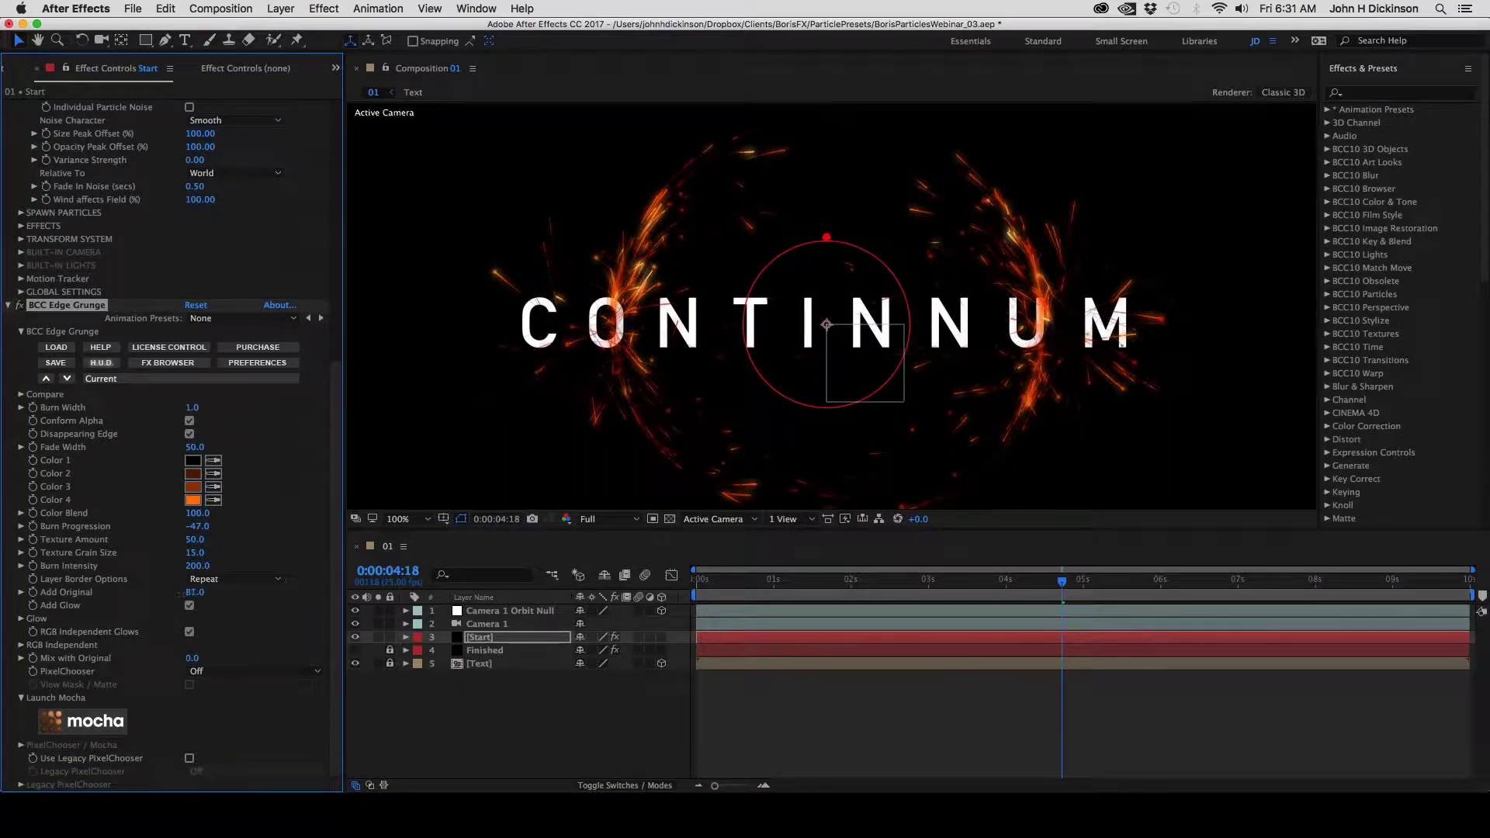
{"action": "left_click", "coordinate": [702, 586]}
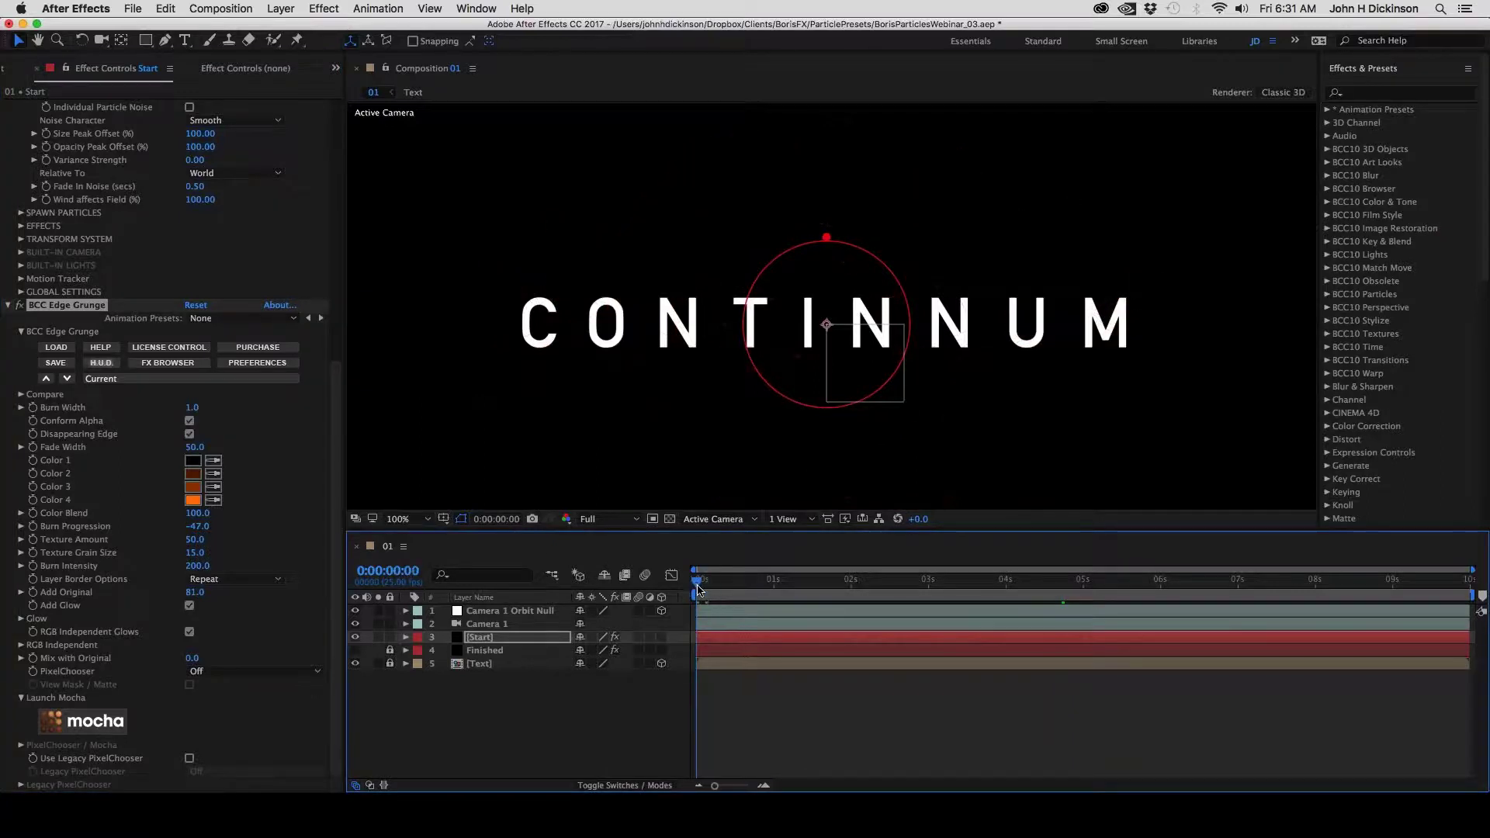
{"action": "left_click_drag", "start_coordinate": [698, 588], "coordinate": [890, 603]}
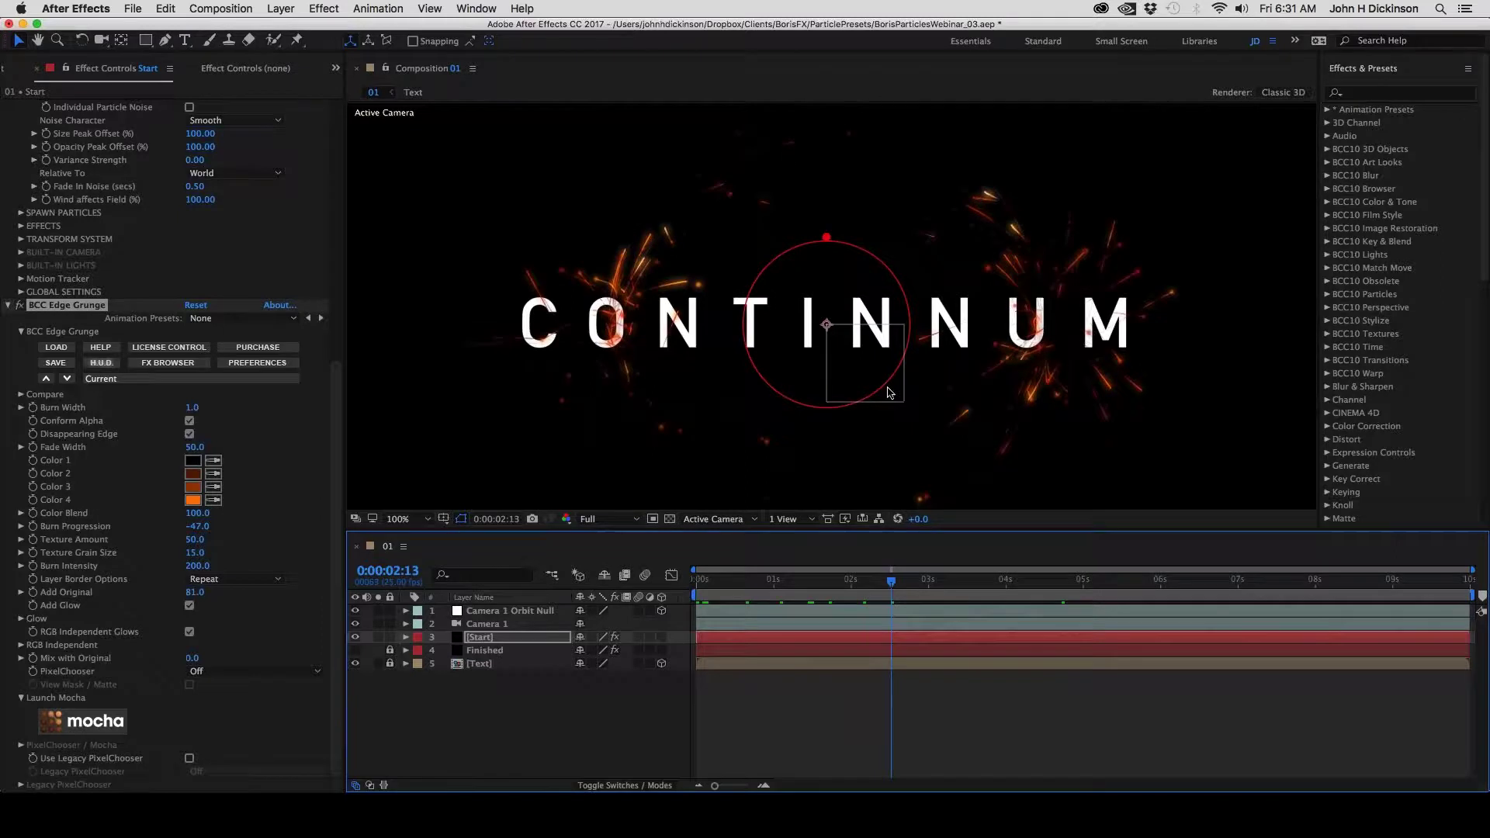
Add an adjustment layer above all layers and apply the BCC Fast Film Glow effect to it
{"action": "left_click", "coordinate": [737, 698]}
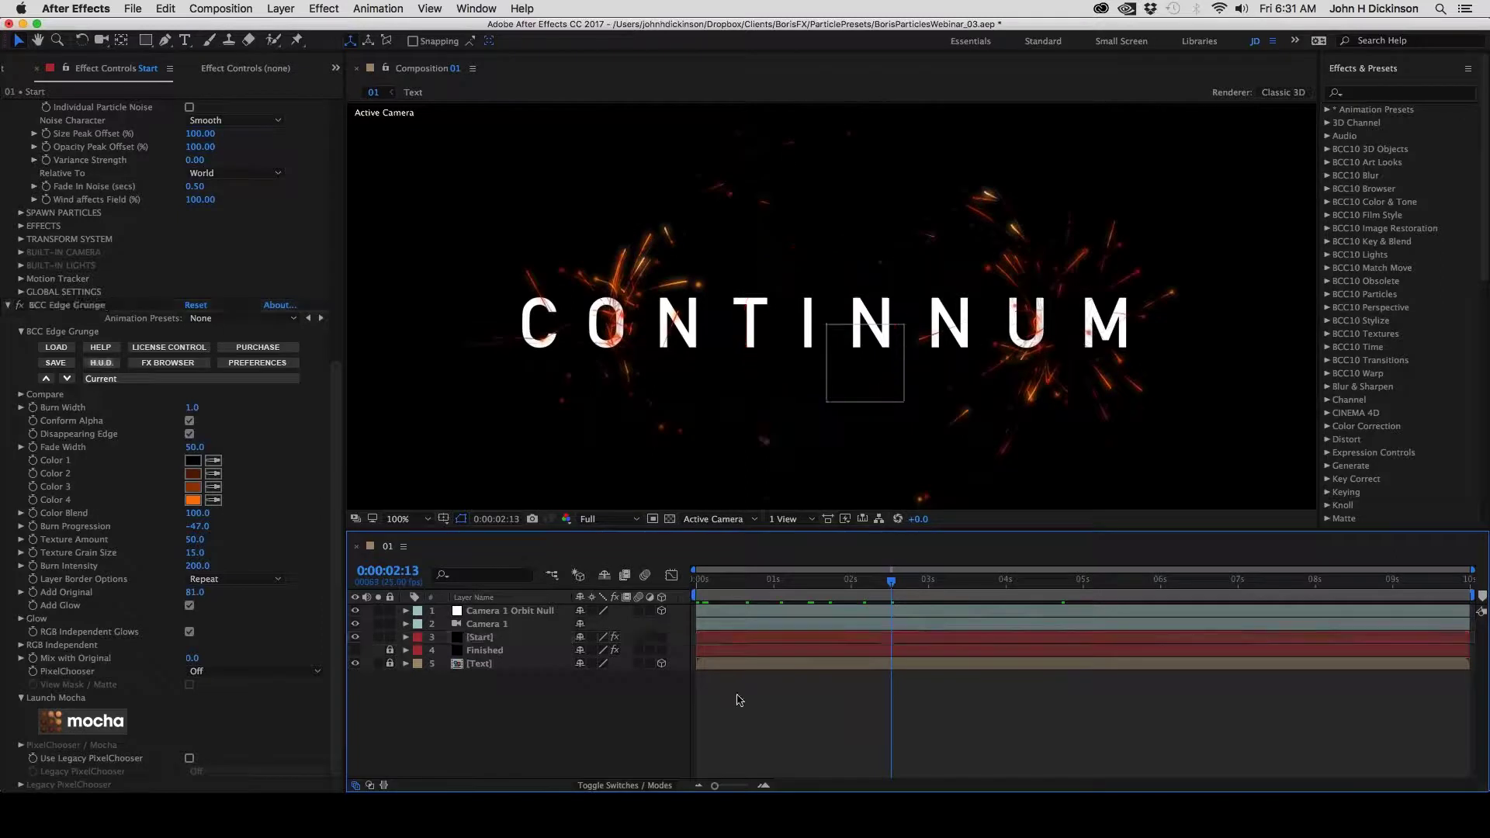
{"action": "key", "text": "super+alt+y"}
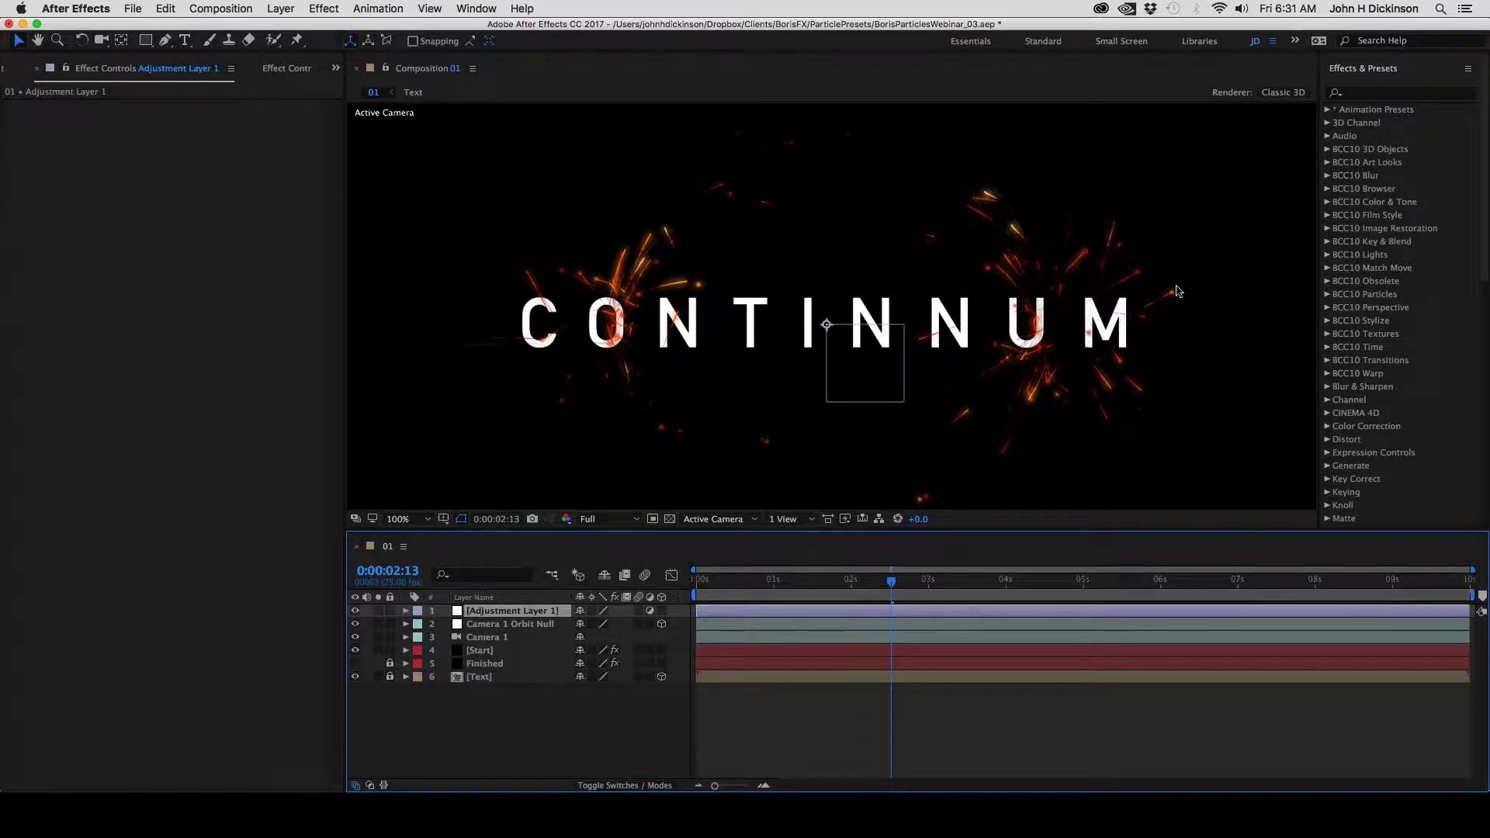
{"action": "left_click", "coordinate": [1371, 94]}
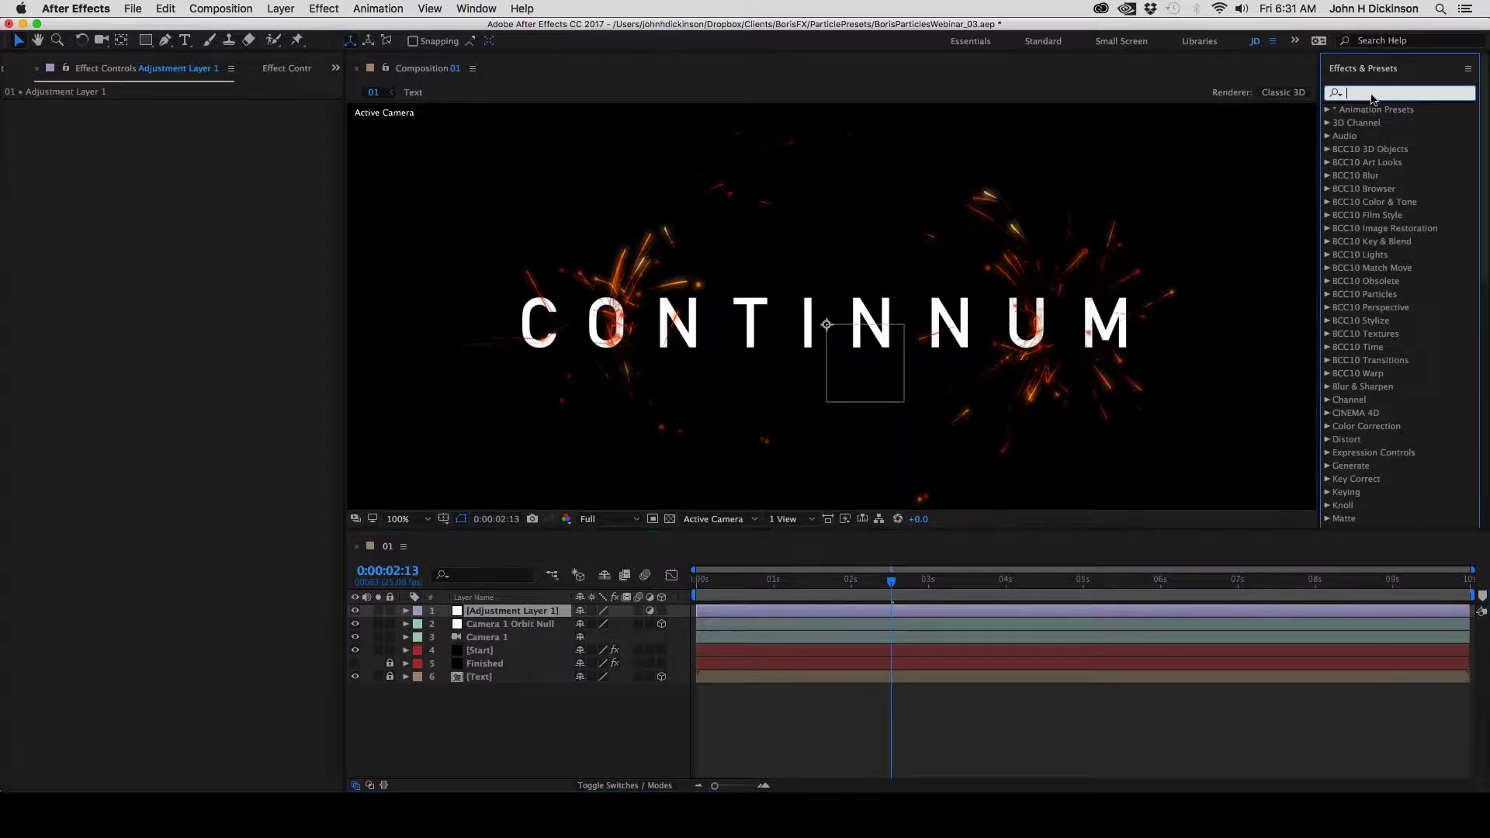
{"action": "type", "text": "f"}
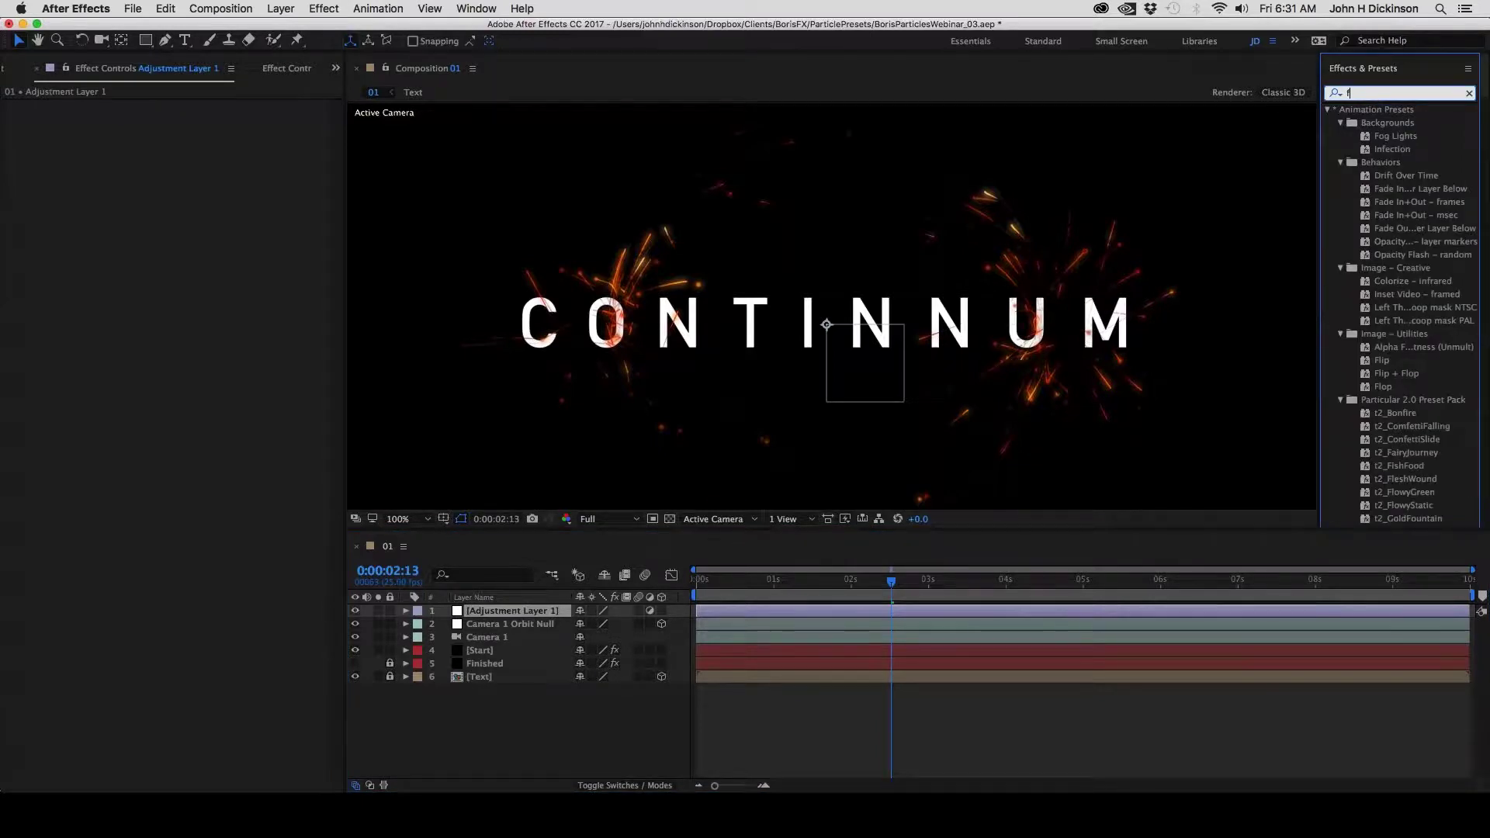
{"action": "type", "text": "ast"}
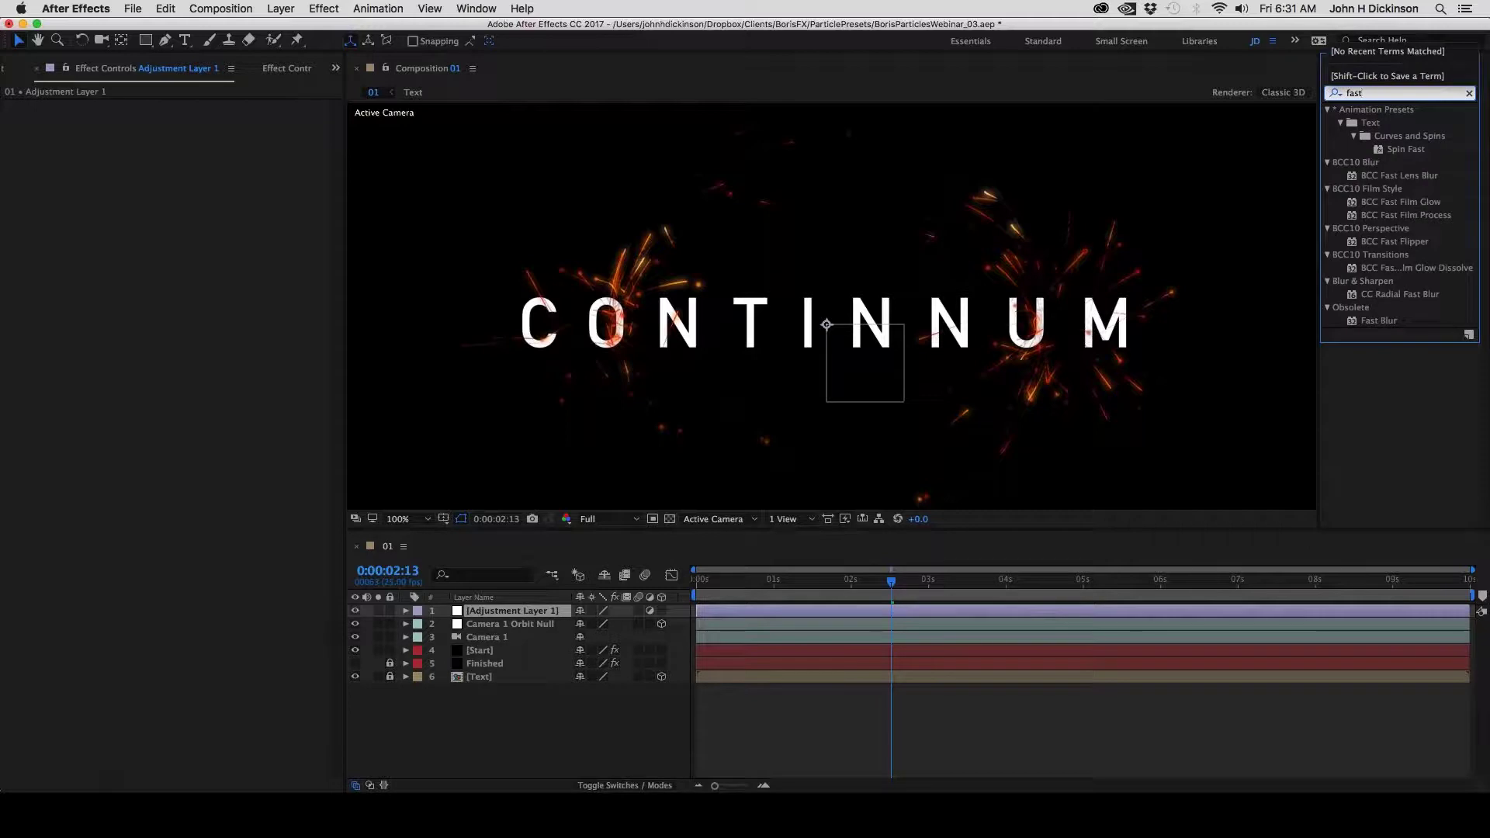
{"action": "double_click", "coordinate": [1352, 203]}
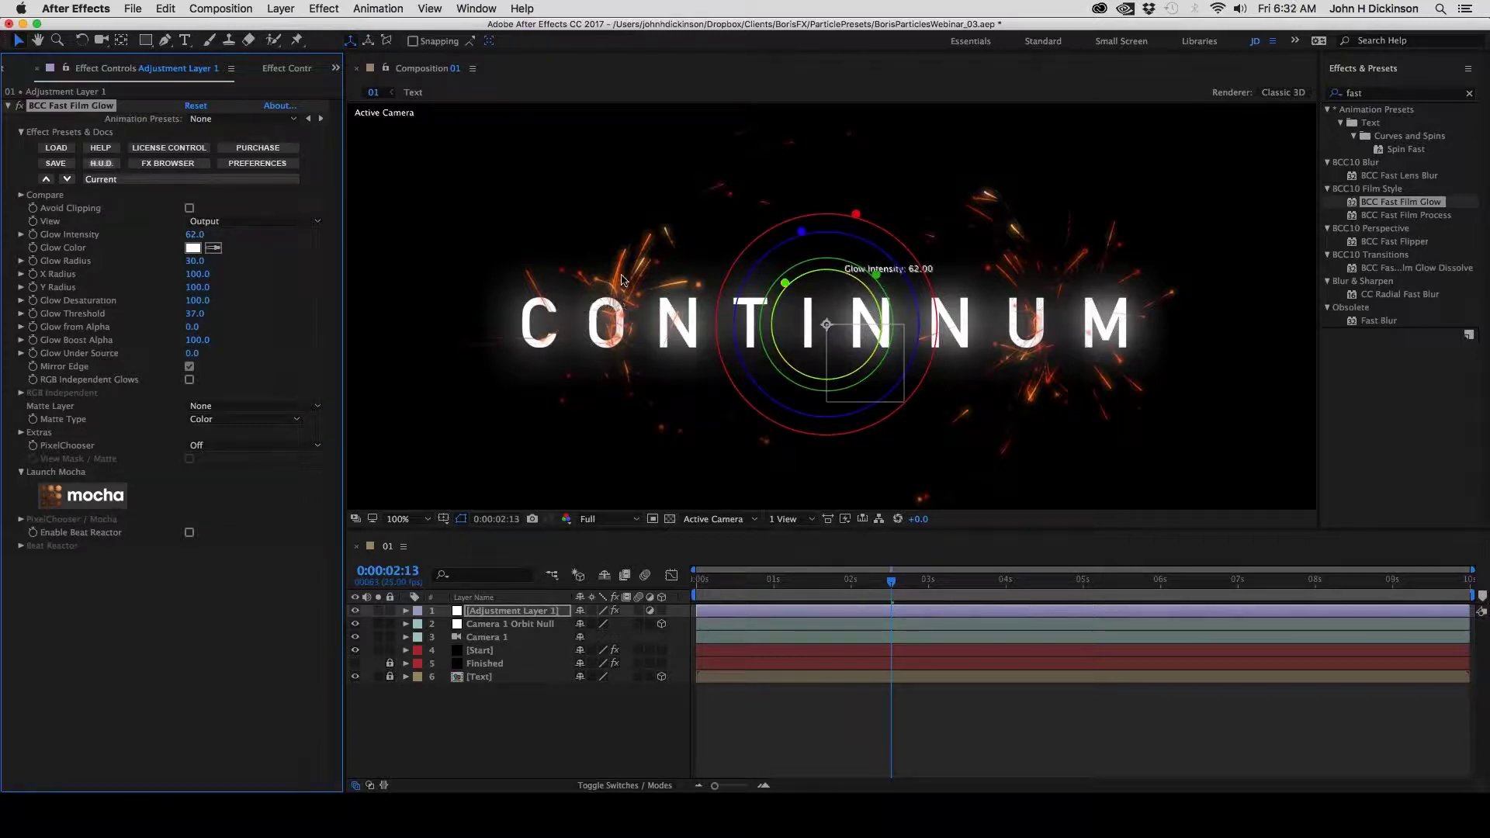
Sample Fast Film Glow's Glow Color from the orange sparks near the letter O, and refine it to a more saturated orange
{"action": "left_click", "coordinate": [213, 247]}
{"action": "left_click", "coordinate": [626, 263]}
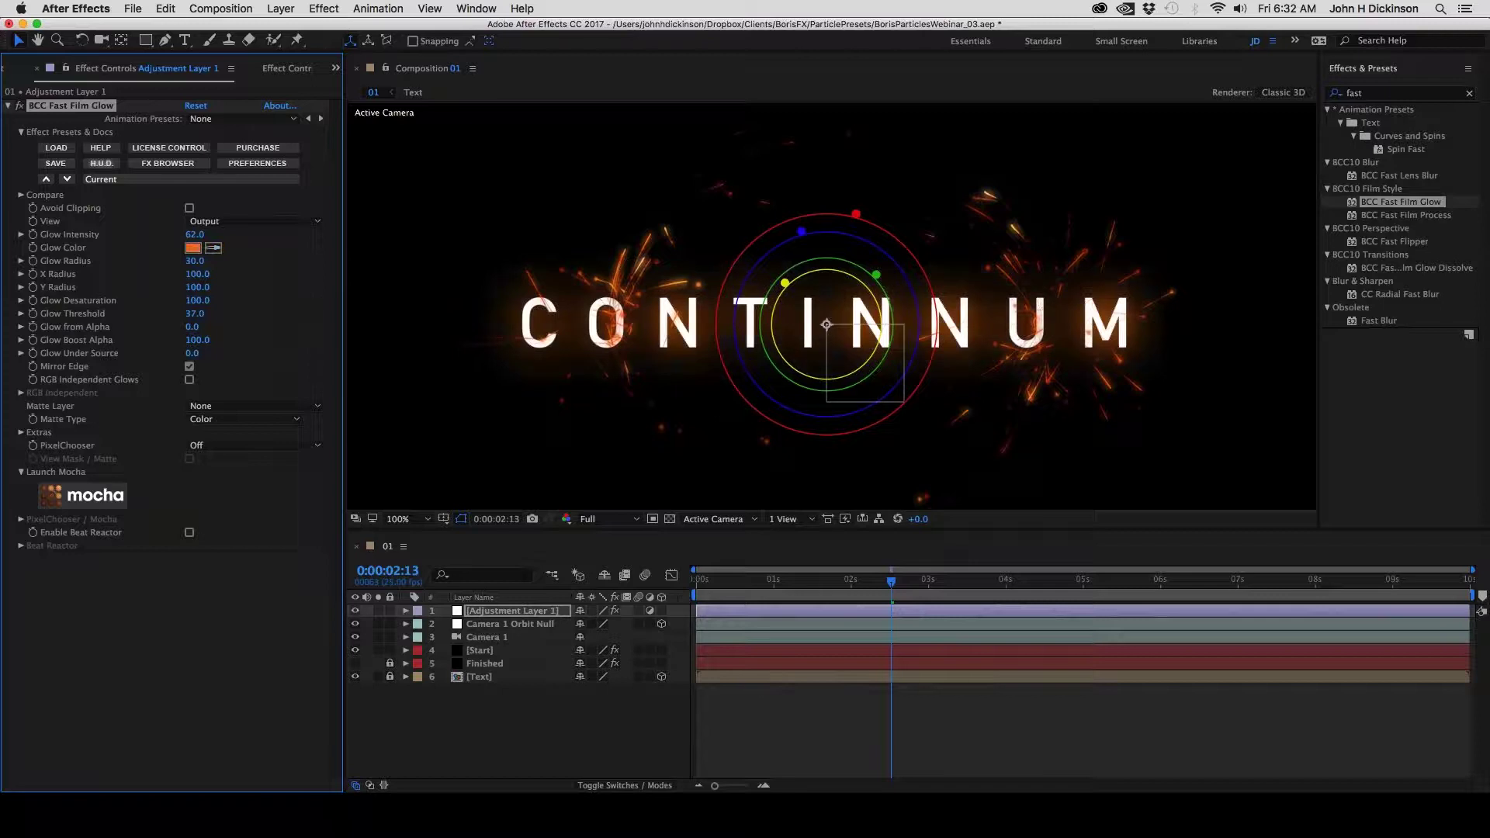
{"action": "left_click", "coordinate": [192, 248]}
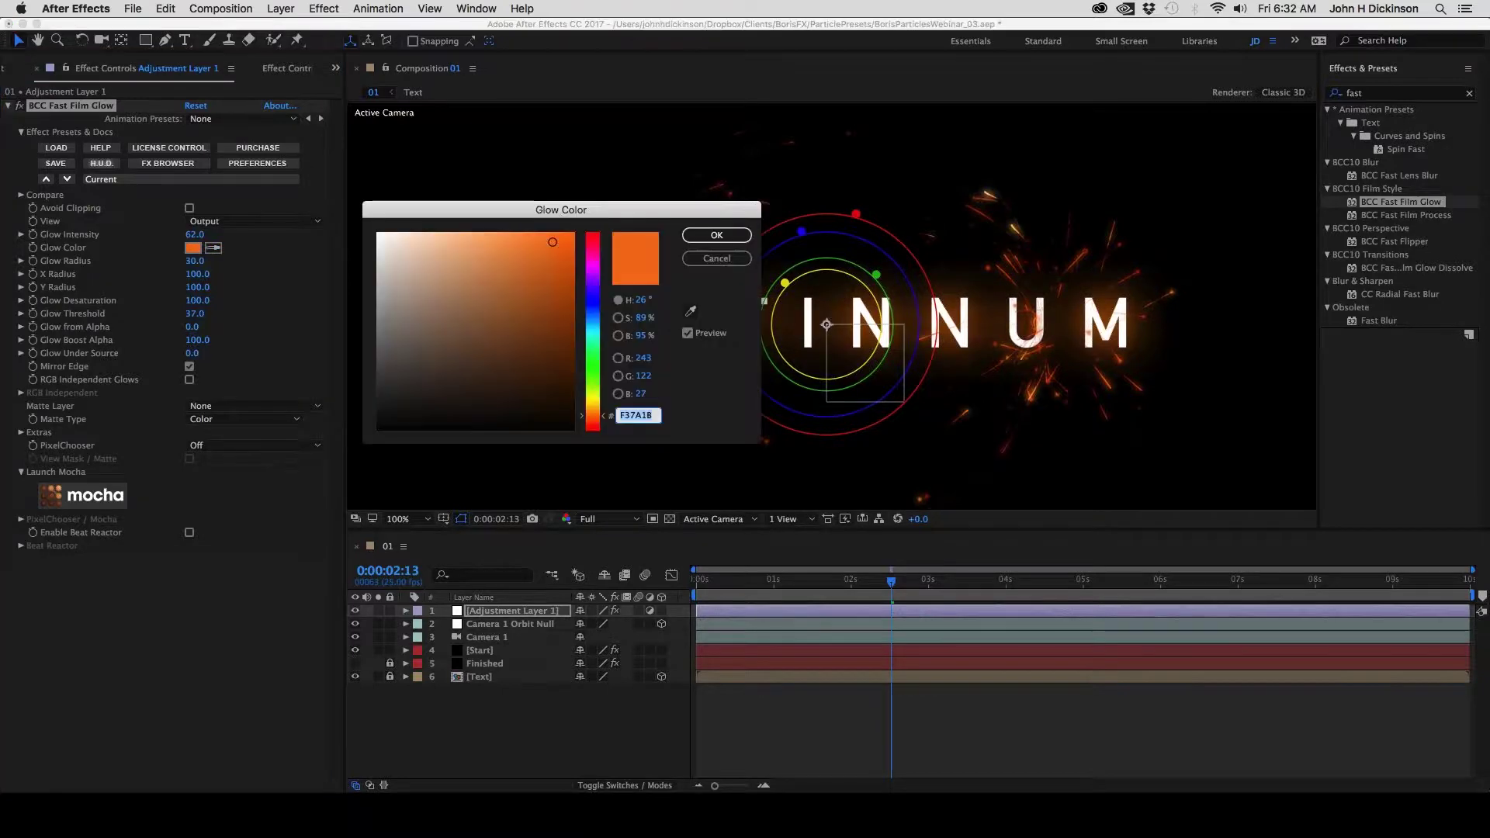
{"action": "left_click_drag", "start_coordinate": [539, 250], "coordinate": [577, 237]}
{"action": "left_click", "coordinate": [717, 235]}
Set Fast Film Glow's Glow Radius to 7 and Glow Intensity to 91, and scrub the timeline to 0:00:05:11
{"action": "mouse_move", "coordinate": [195, 261]}
{"action": "left_mouse_down"}
{"action": "mouse_move", "coordinate": [176, 279]}
{"action": "mouse_move", "coordinate": [196, 236]}
{"action": "left_mouse_up"}
{"action": "left_click_drag", "start_coordinate": [752, 582], "coordinate": [1116, 610]}
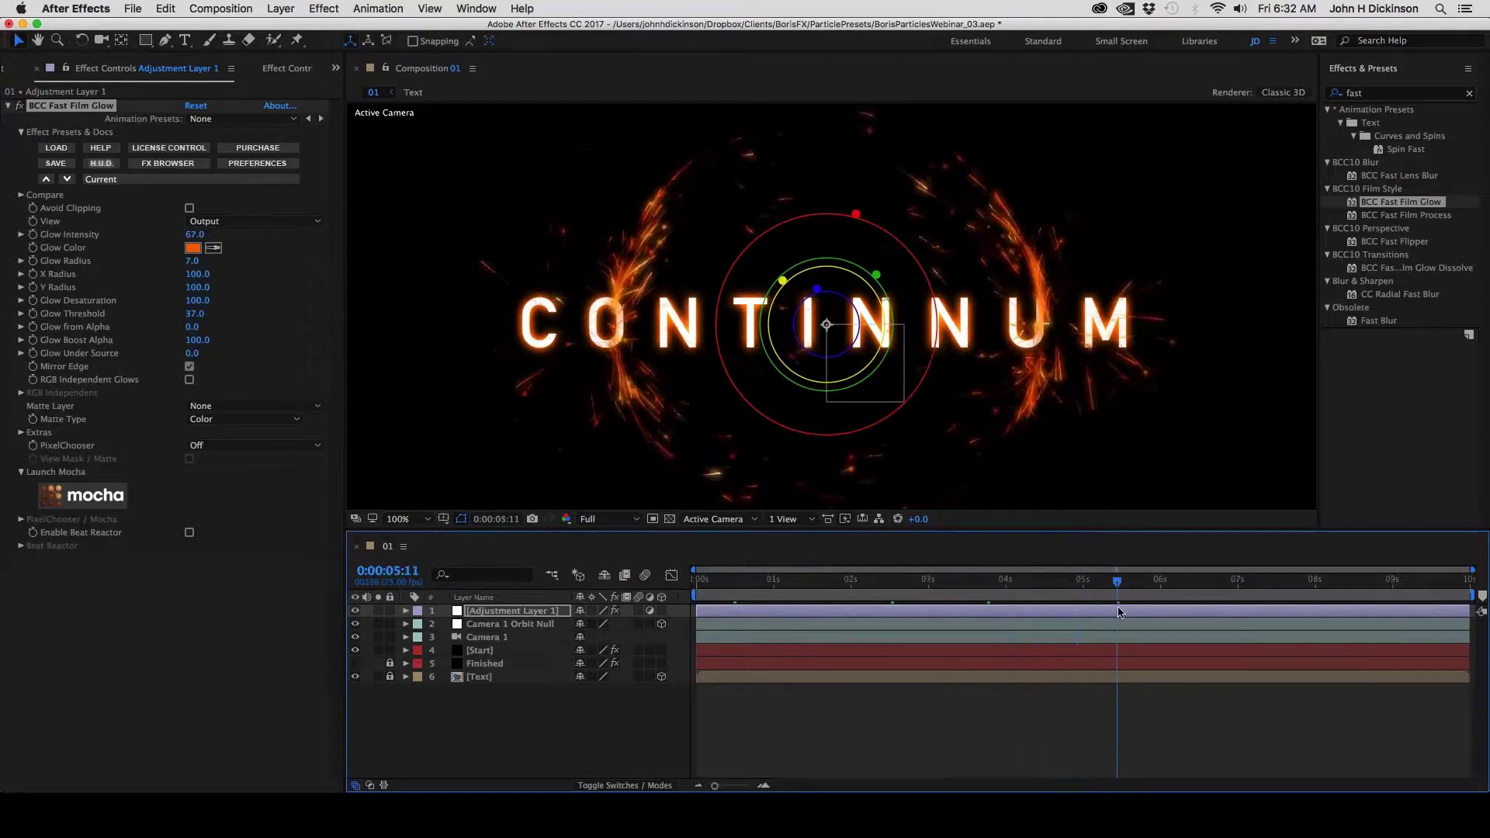
{"action": "left_click_drag", "start_coordinate": [195, 235], "coordinate": [217, 239]}
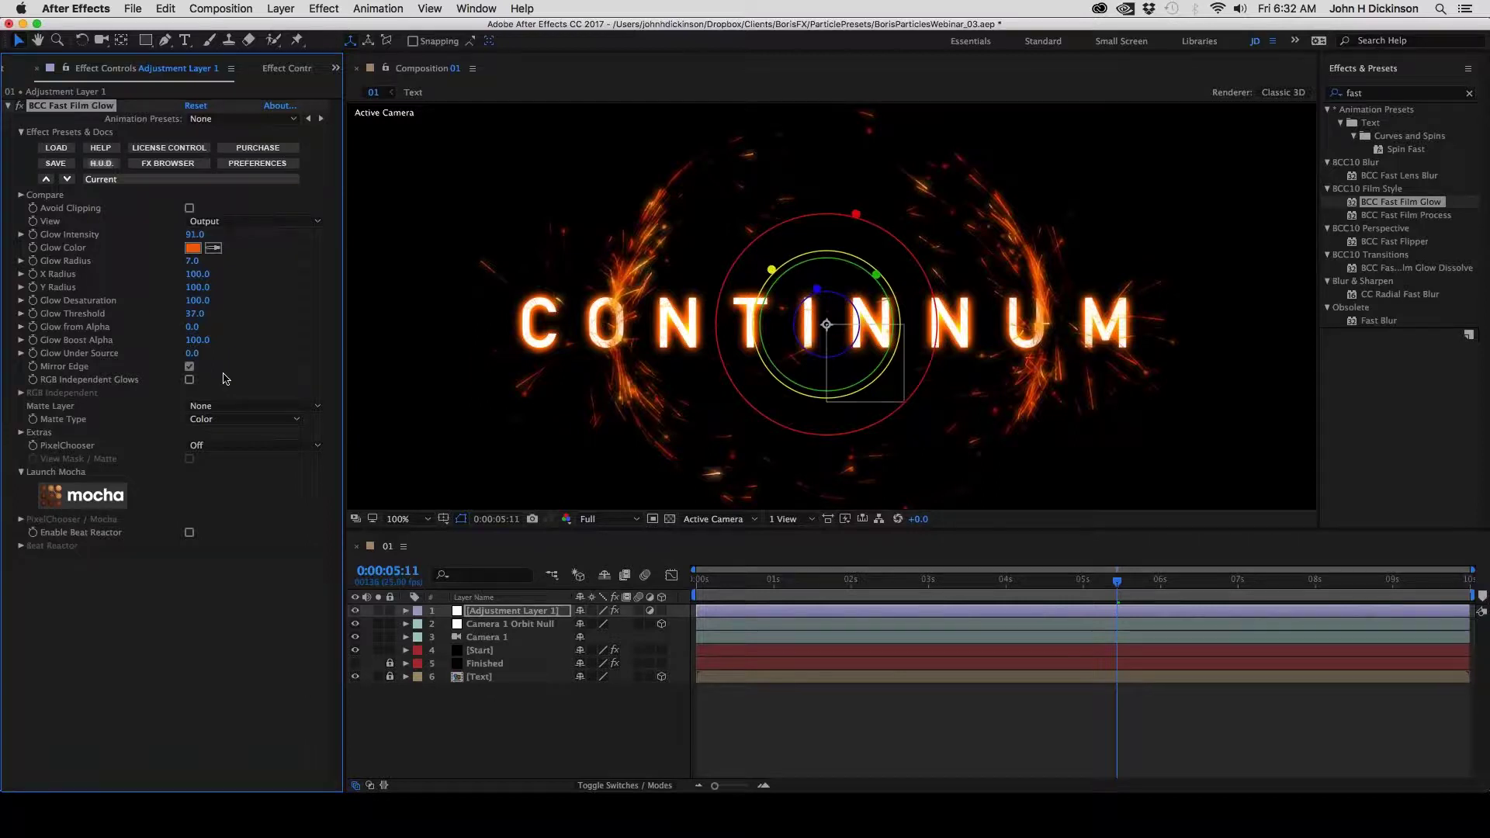
Open the Particles and Emitter settings of BCC Particle Emitter 3D on the Start layer
{"action": "left_click", "coordinate": [489, 650]}
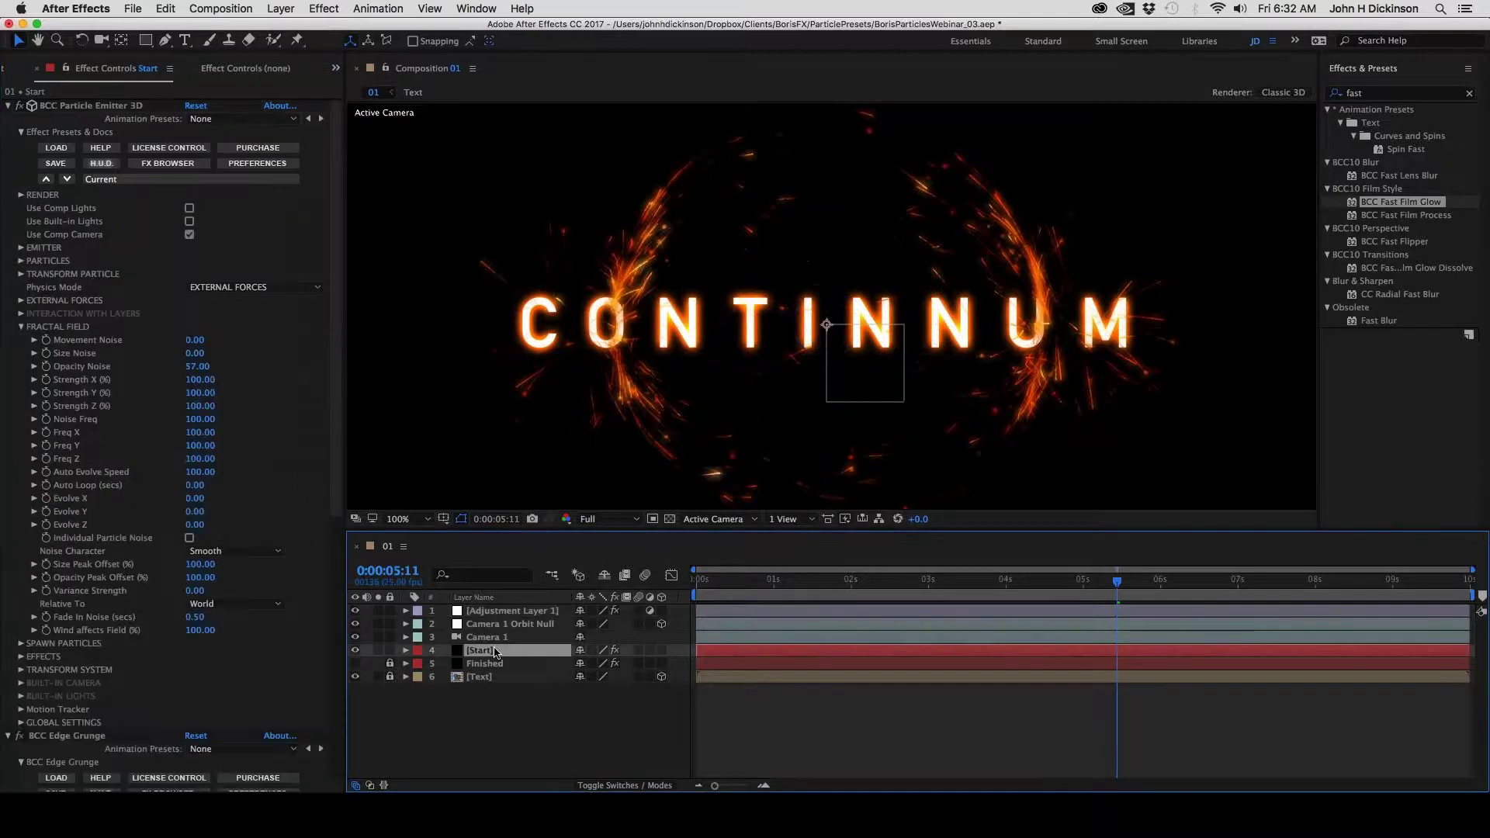
{"action": "left_click", "coordinate": [22, 262]}
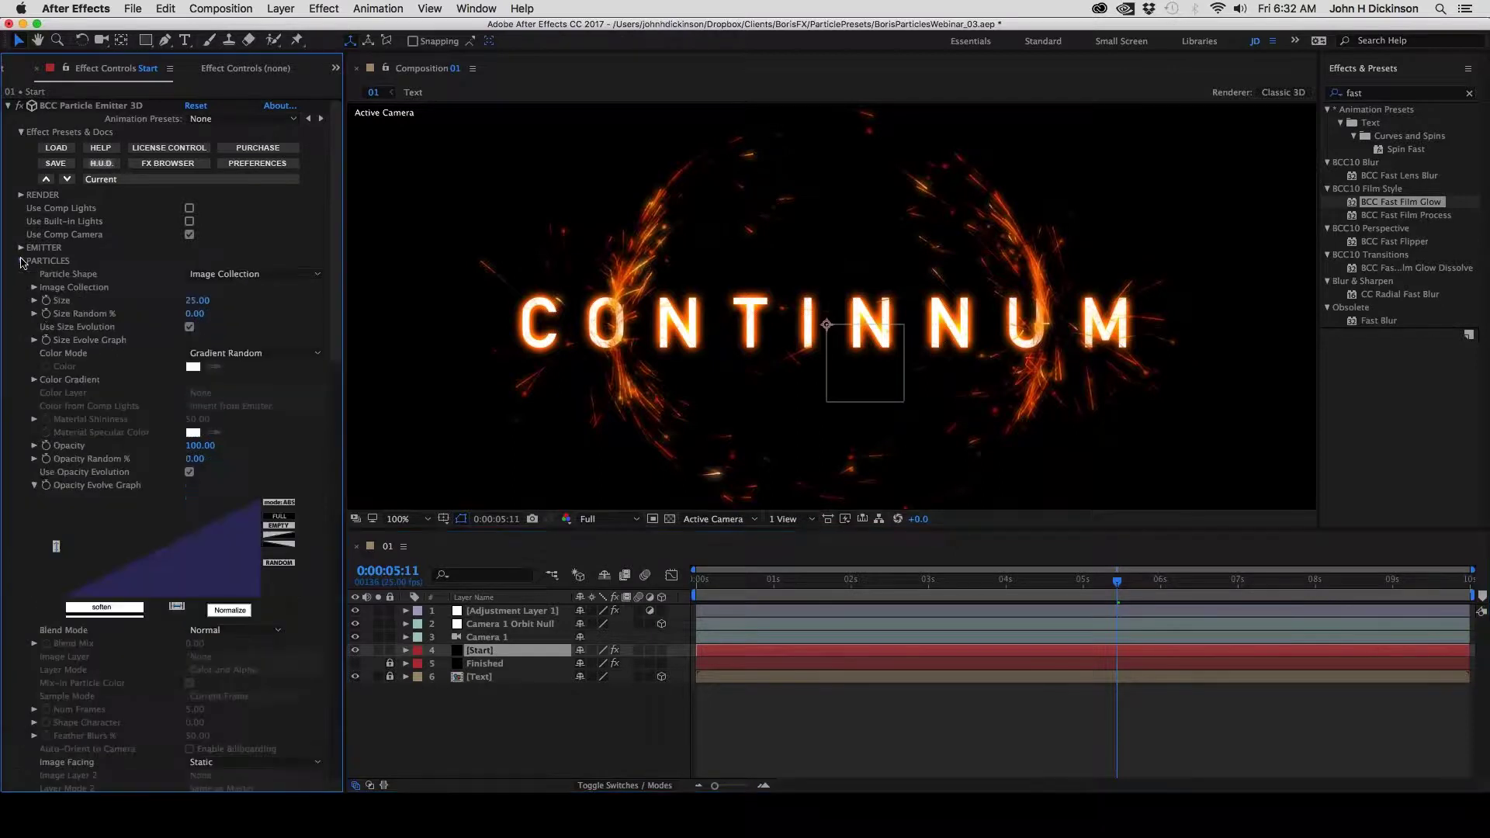
{"action": "scroll", "coordinate": [21, 262], "scroll_direction": "down", "scroll_amount": 3}
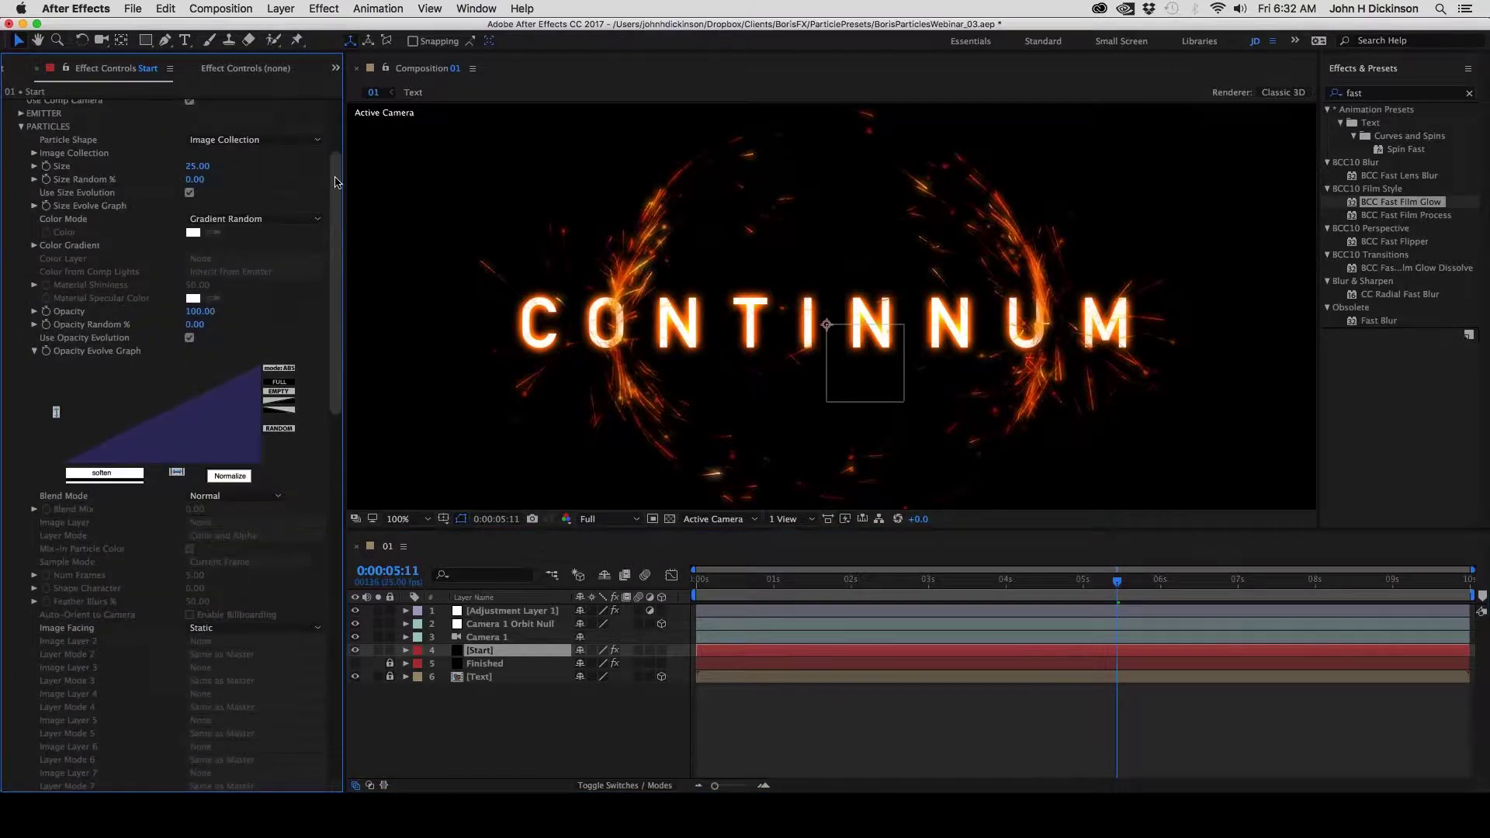
{"action": "left_click_drag", "start_coordinate": [335, 182], "coordinate": [336, 138]}
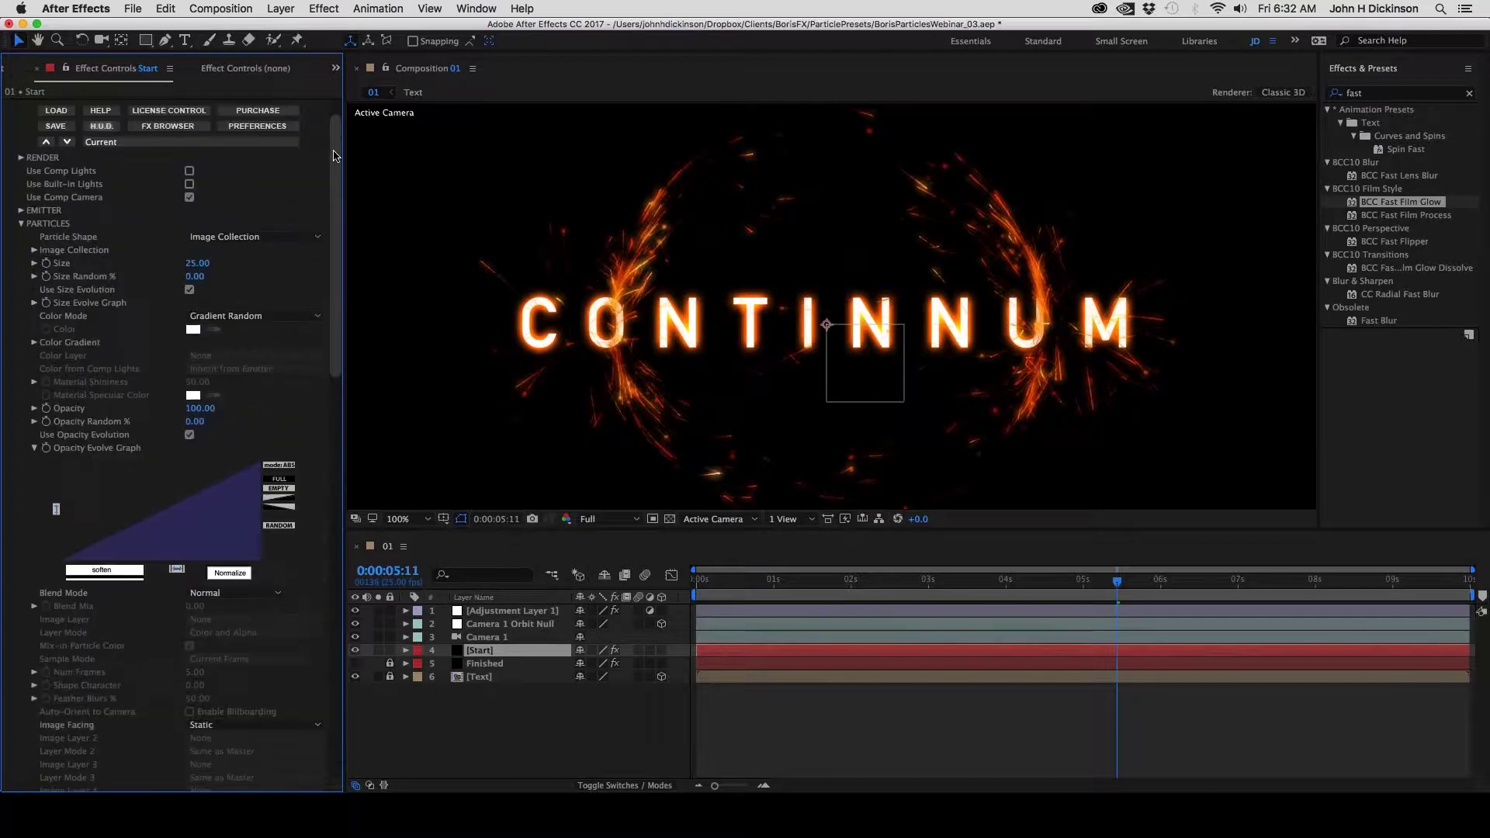
{"action": "left_click", "coordinate": [21, 247]}
{"action": "scroll", "coordinate": [74, 269], "scroll_direction": "down", "scroll_amount": 2}
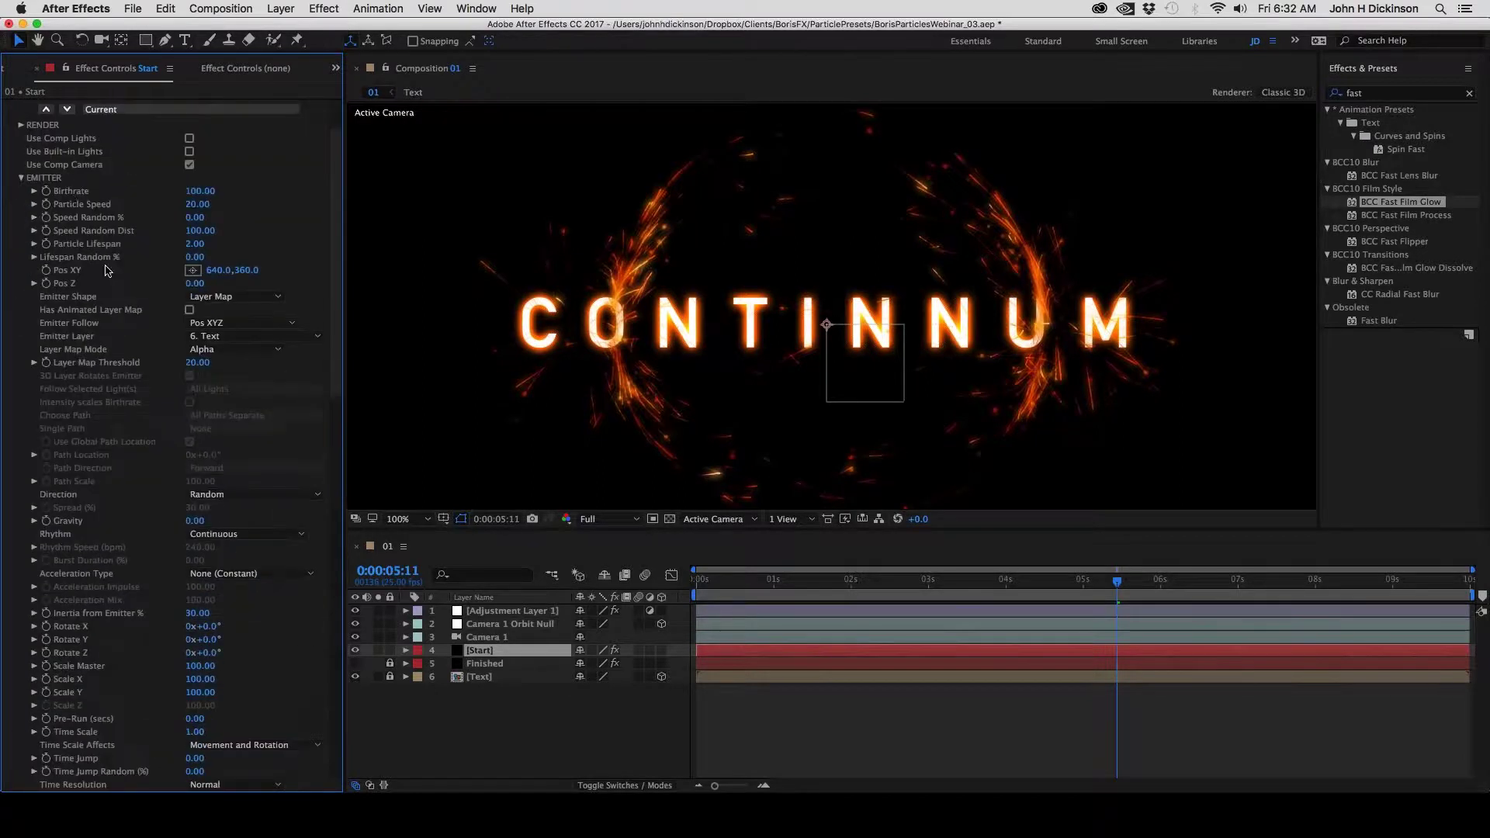
Raise the Start layer's particle Birthrate to 164 and move the layer below the Text layer
{"action": "left_click_drag", "start_coordinate": [200, 191], "coordinate": [215, 191]}
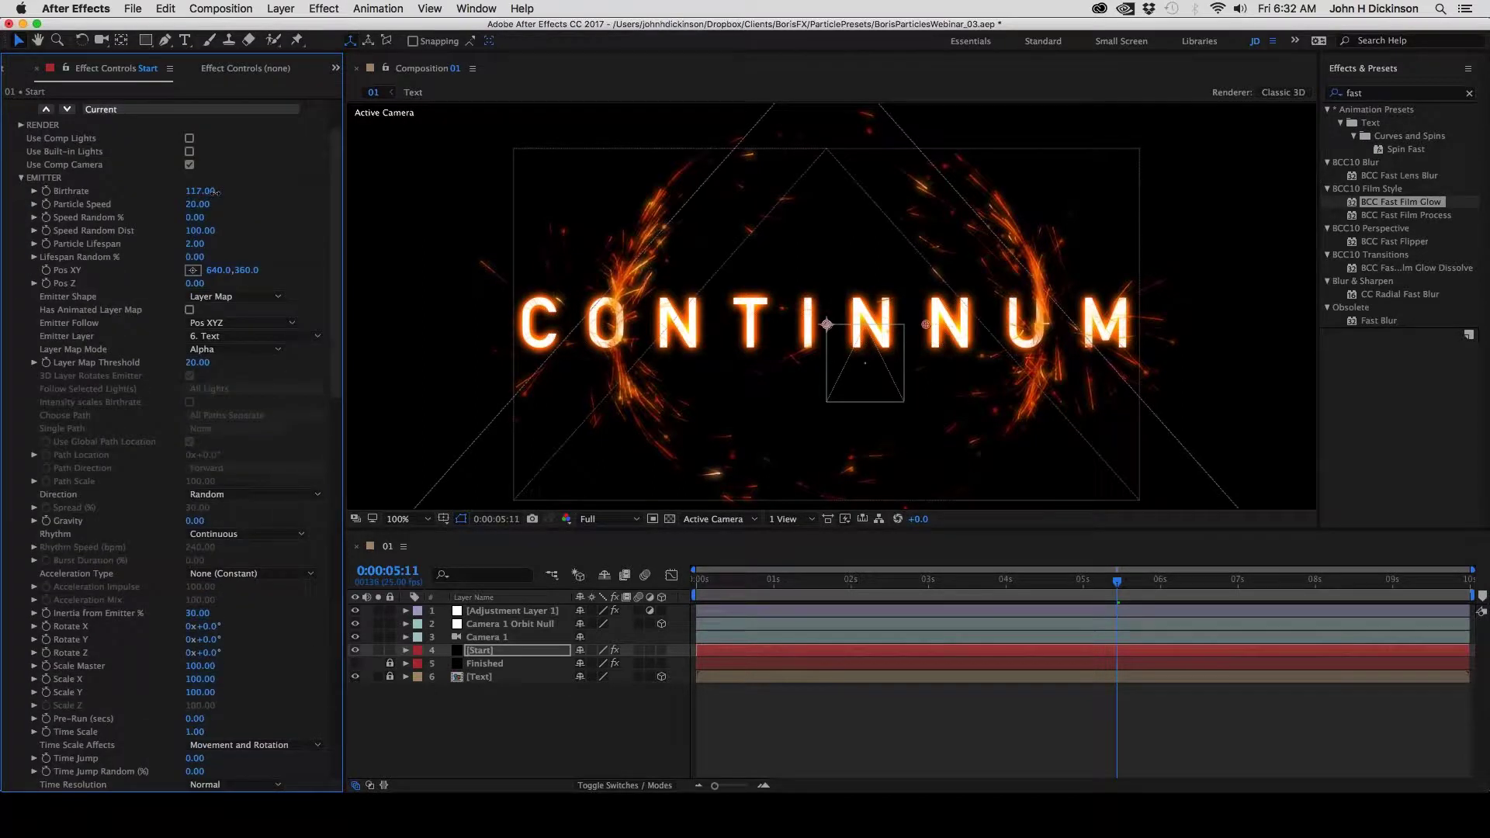
{"action": "left_click_drag", "start_coordinate": [217, 192], "coordinate": [250, 192]}
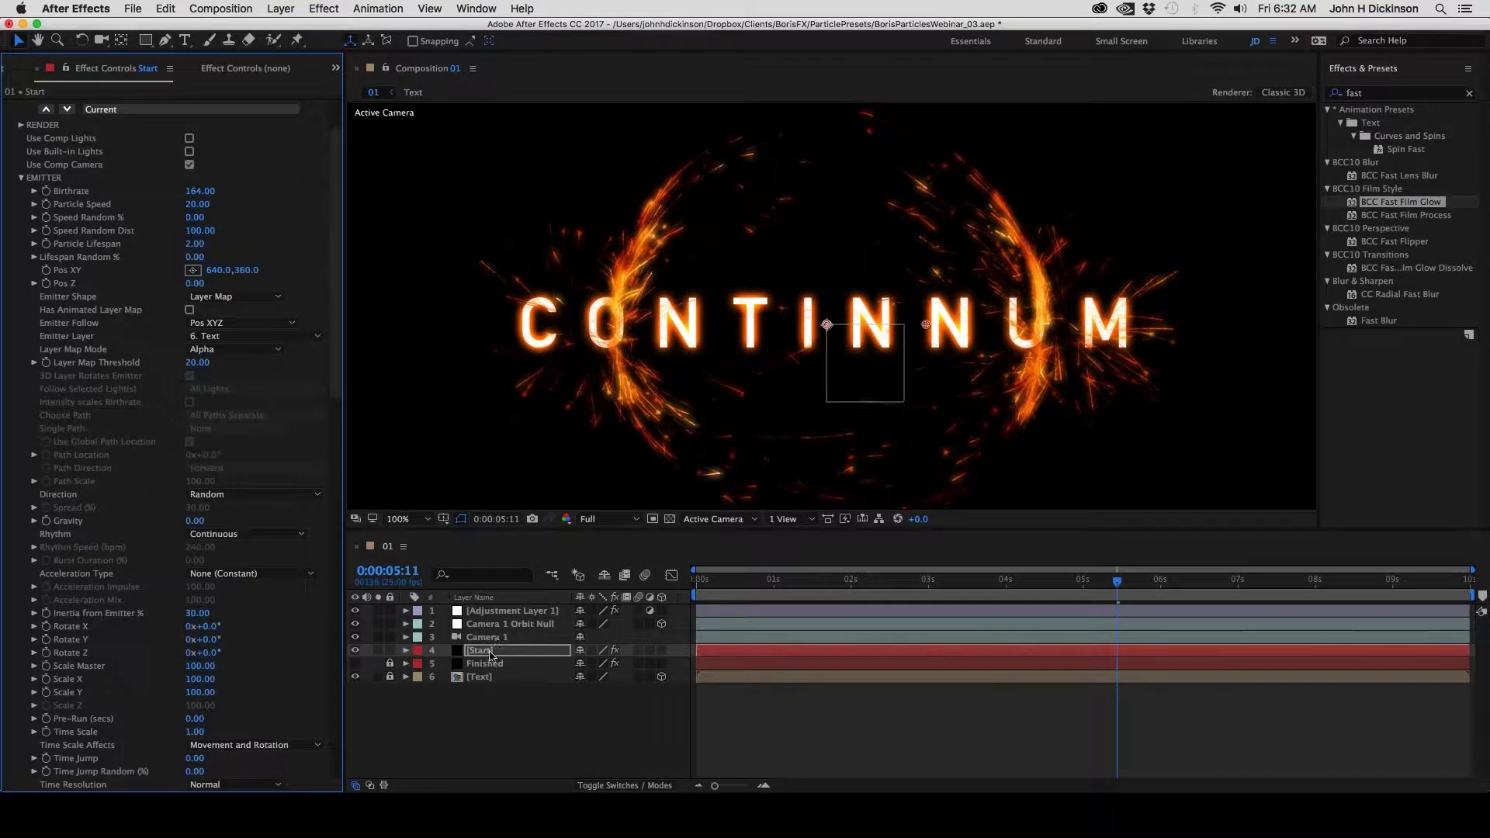
{"action": "left_click", "coordinate": [489, 654]}
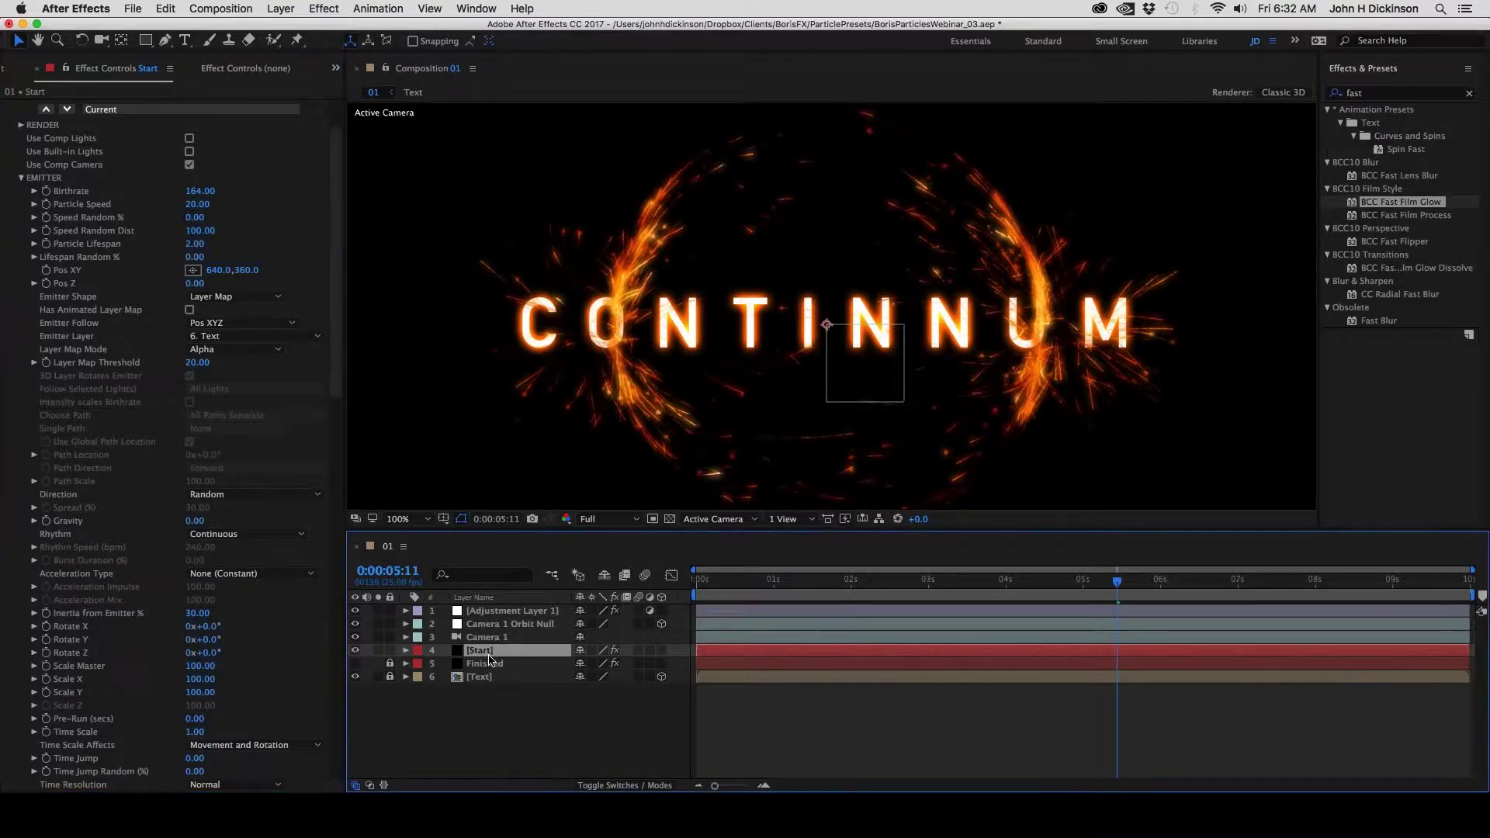
{"action": "left_click_drag", "start_coordinate": [489, 650], "coordinate": [488, 678]}
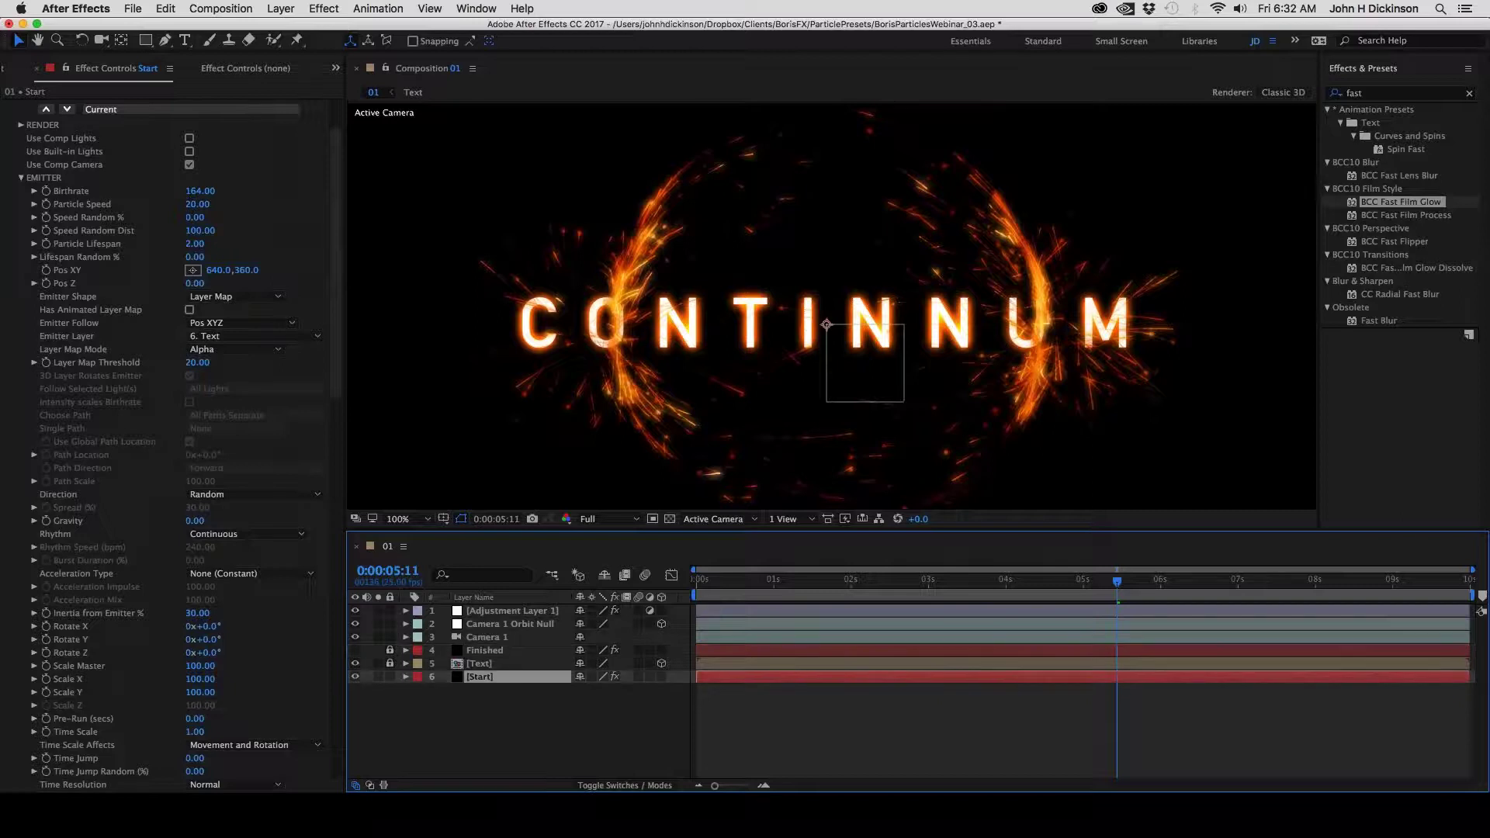
Preview the particle animation with the Start layer behind the text, stop playback, and deselect the layer
{"action": "scroll", "coordinate": [860, 322], "scroll_direction": "down", "scroll_amount": 2}
{"action": "scroll", "coordinate": [860, 322], "scroll_direction": "up", "scroll_amount": 2}
{"action": "left_click_drag", "start_coordinate": [717, 582], "coordinate": [978, 606]}
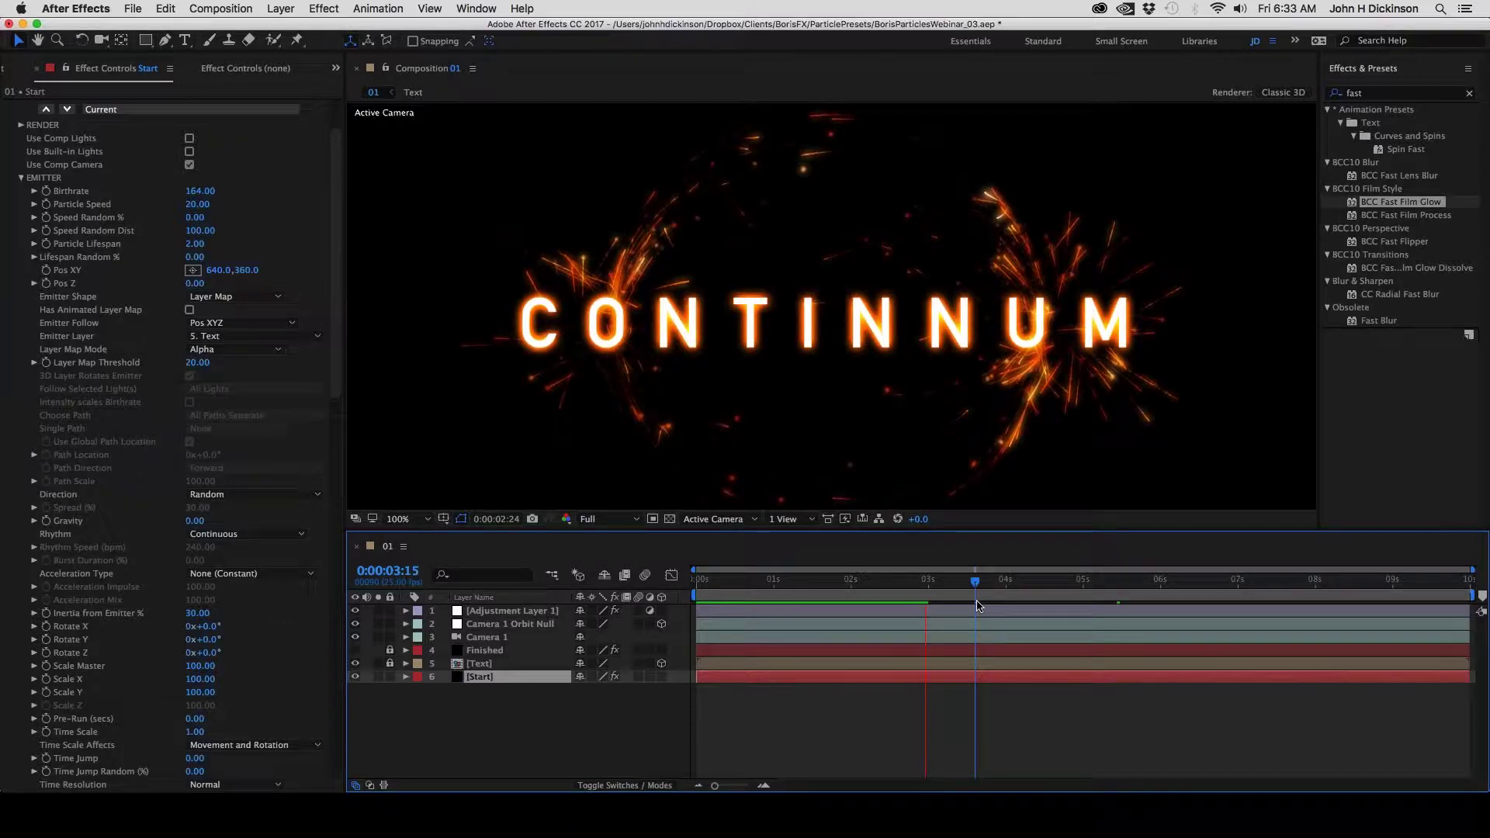
{"action": "key", "text": "space"}
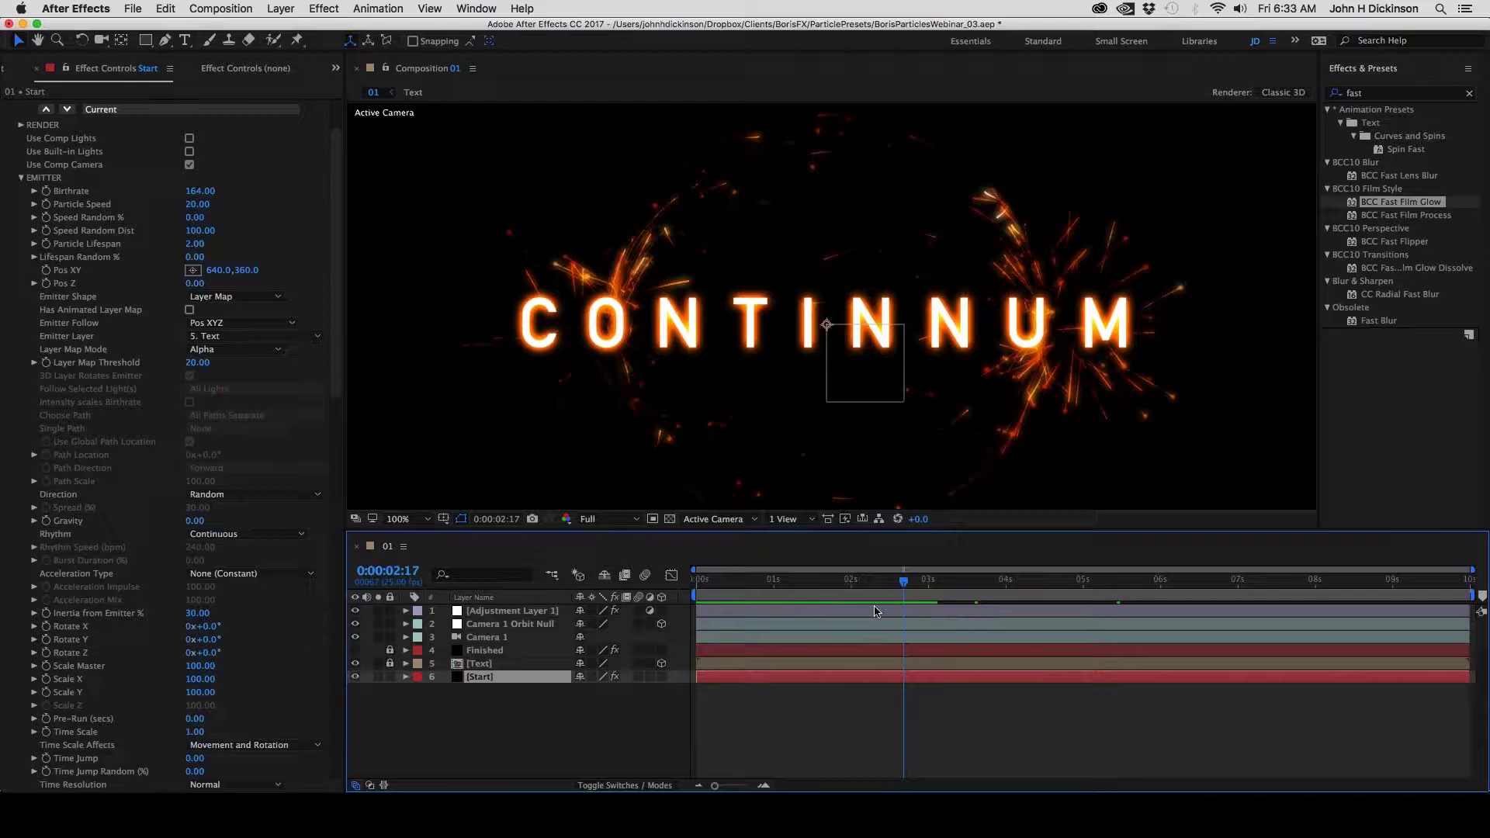
{"action": "left_click", "coordinate": [512, 728]}
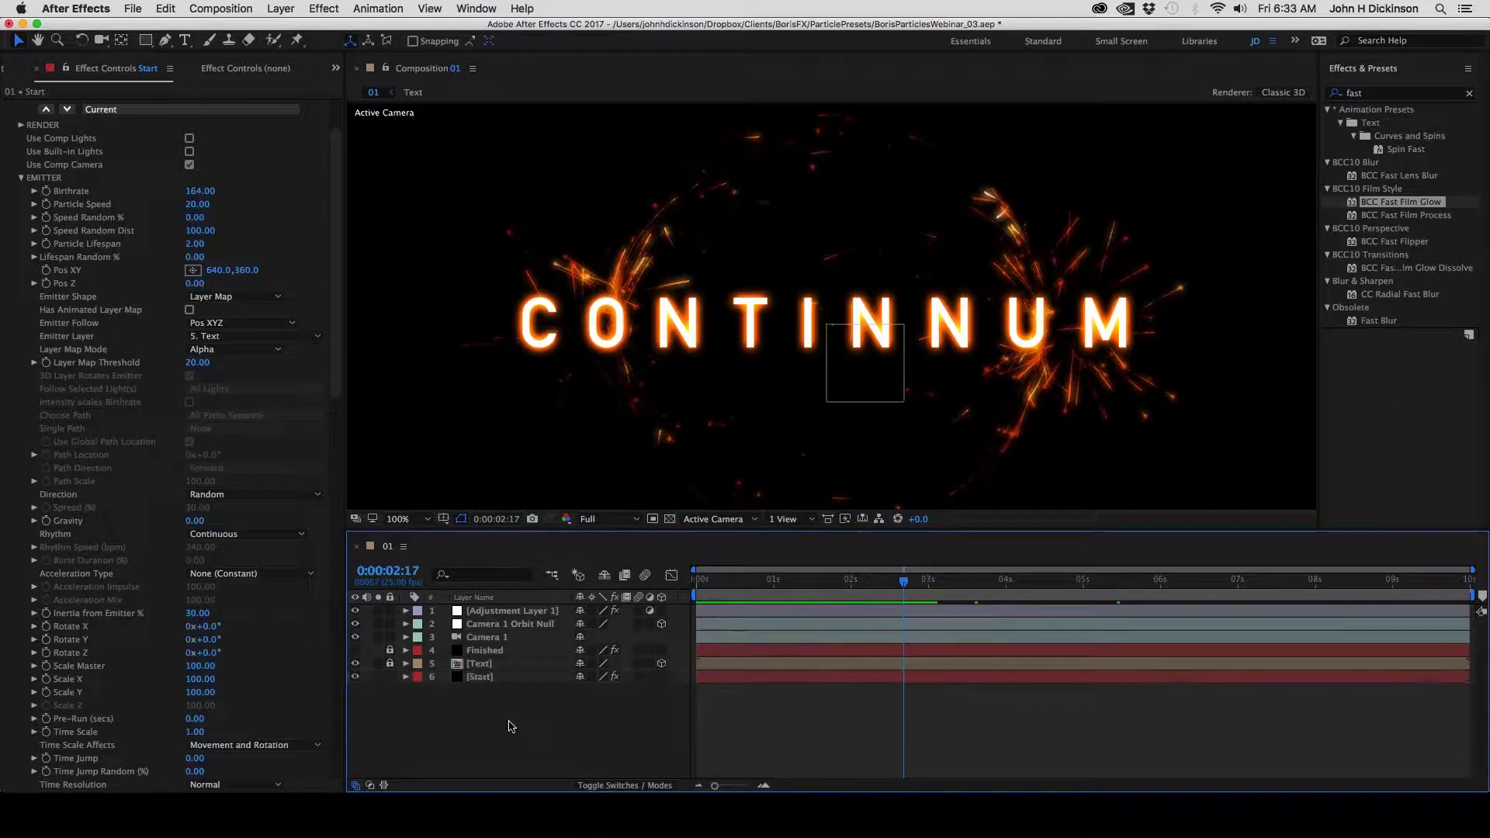
Show the Finished layer, hide the Start layer, and compare the result with Adjustment Layer 1 switched off and back on
{"action": "left_click", "coordinate": [355, 651]}
{"action": "left_click", "coordinate": [355, 677]}
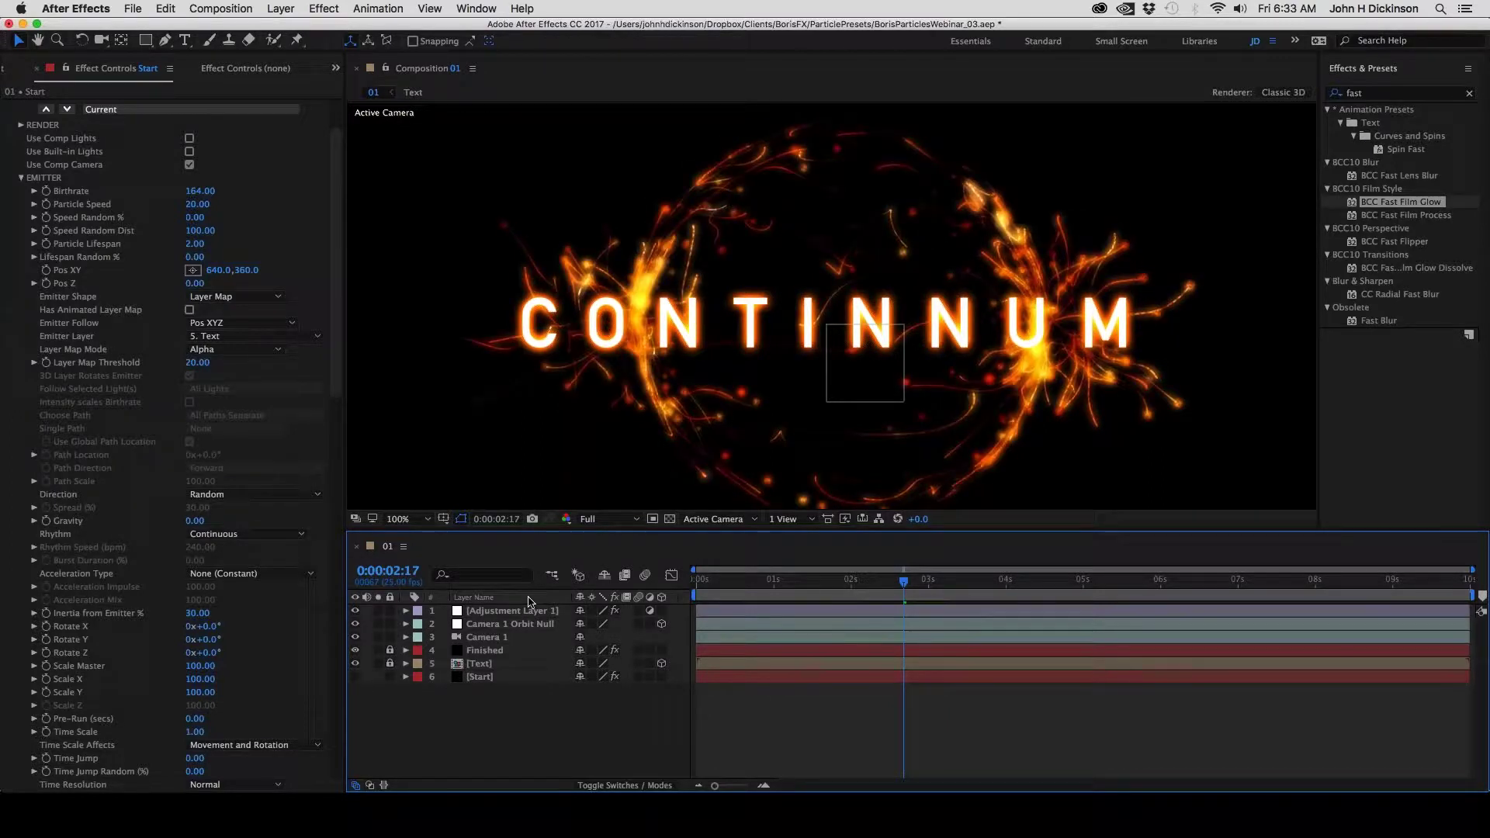
{"action": "left_click", "coordinate": [357, 612]}
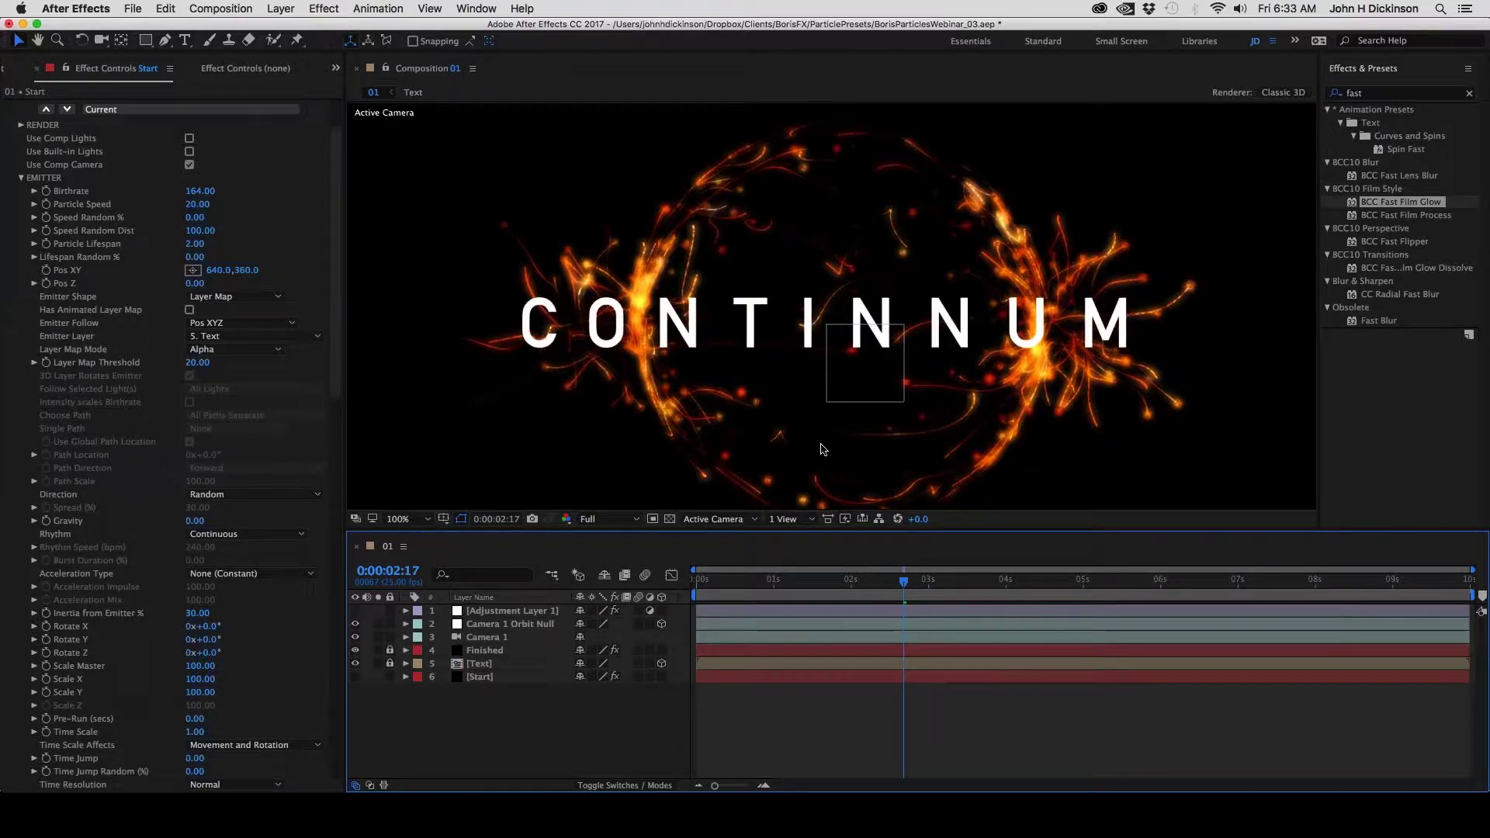
{"action": "left_click", "coordinate": [356, 612]}
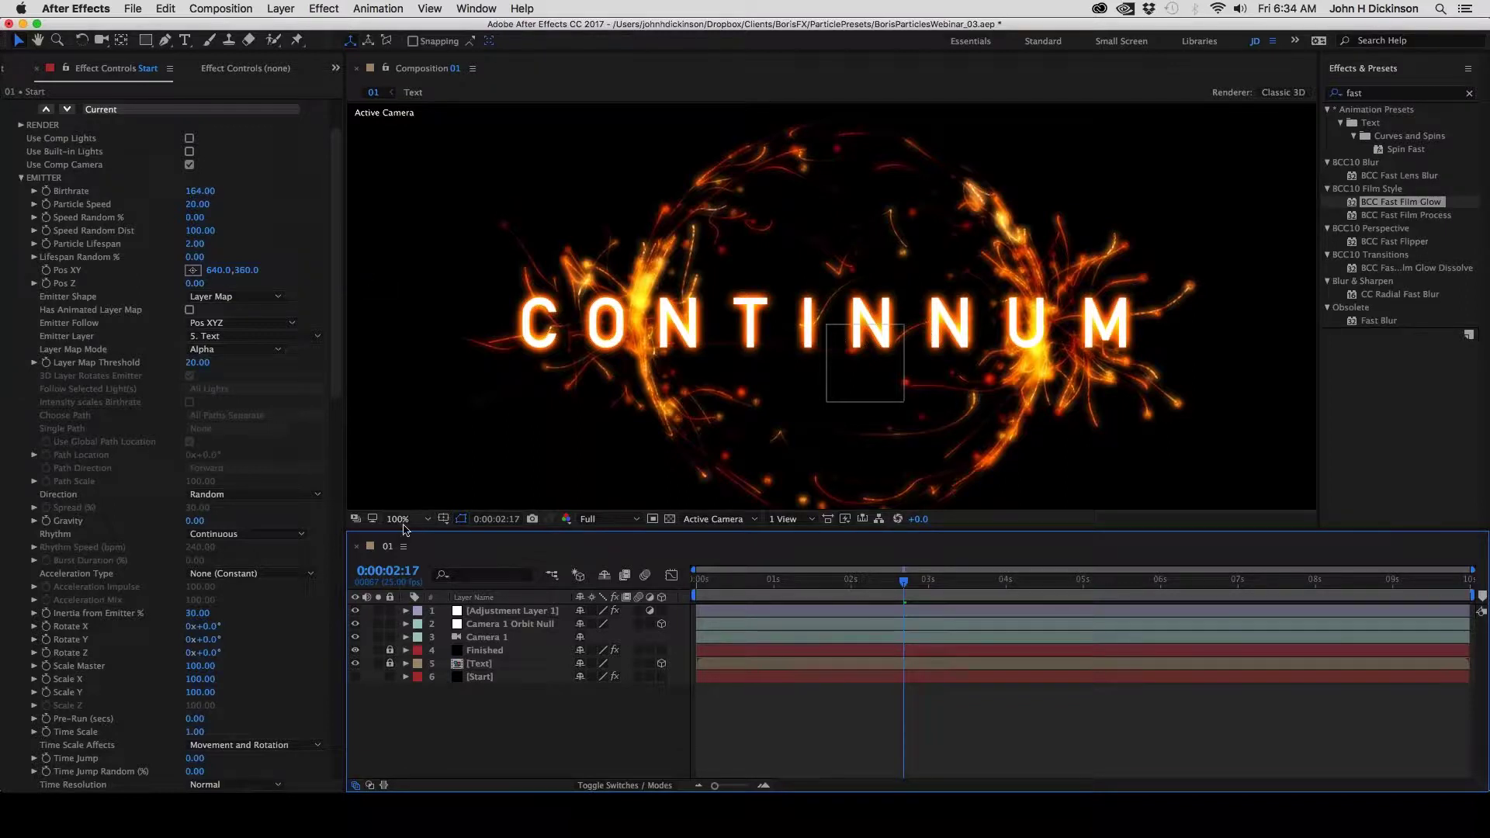
Open the PEPreset01 composition from the 01ParticleEmitter3D project folder
{"action": "scroll", "coordinate": [339, 139], "scroll_direction": "up", "scroll_amount": 1}
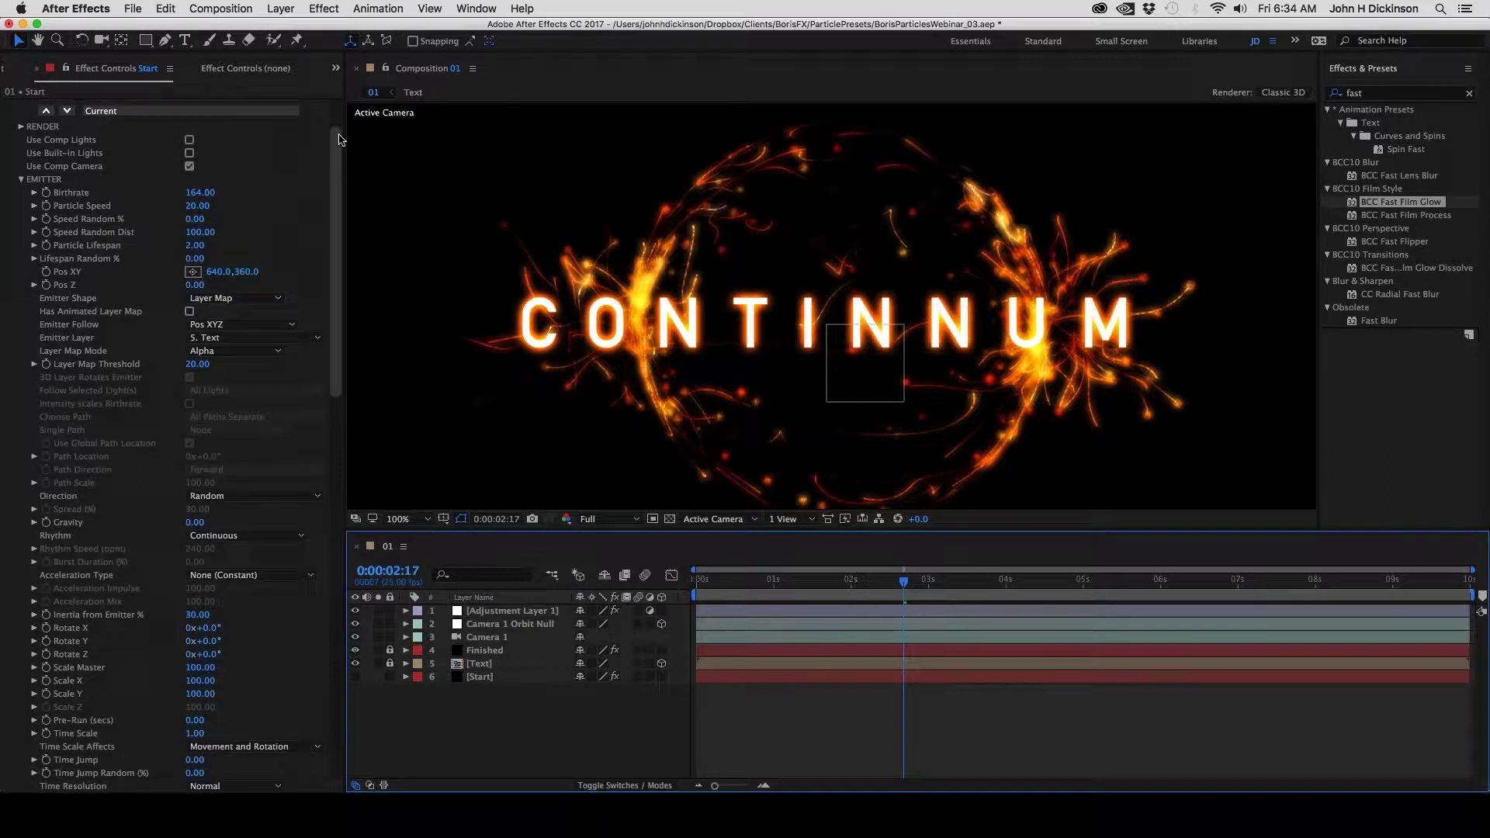
{"action": "scroll", "coordinate": [339, 139], "scroll_direction": "up", "scroll_amount": 3}
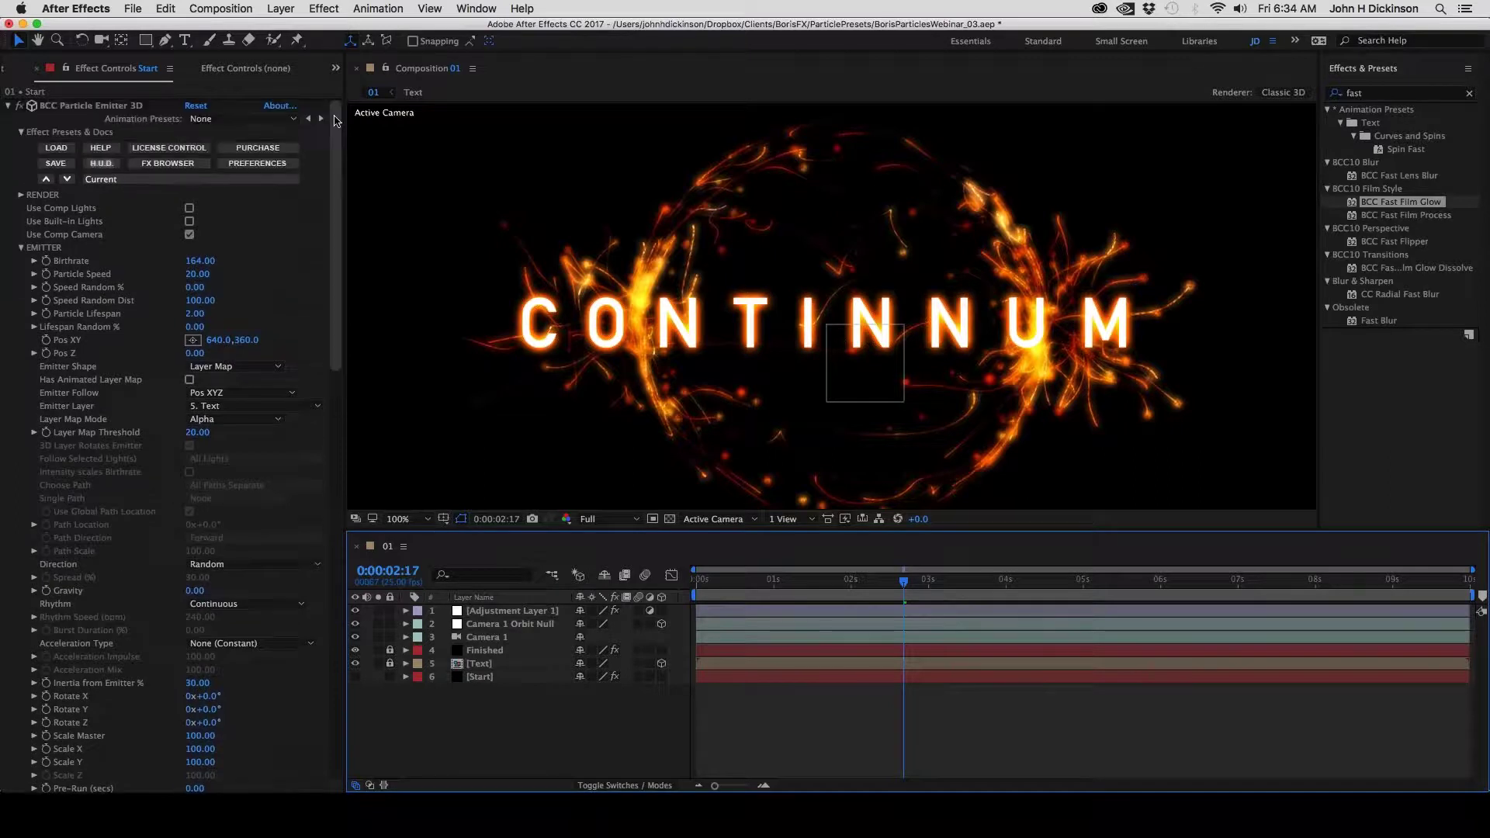
{"action": "left_click", "coordinate": [13, 69]}
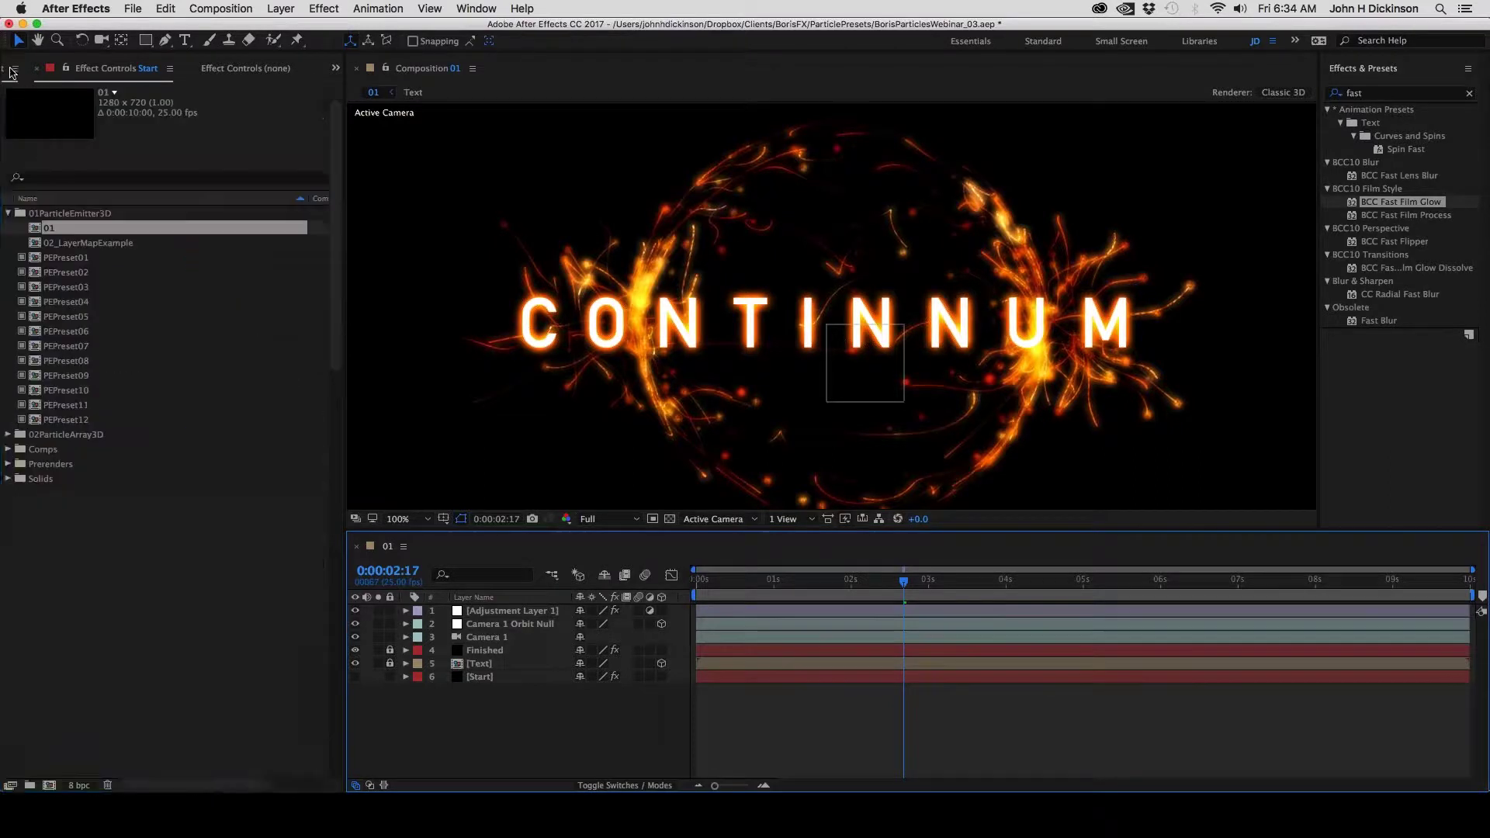
{"action": "left_click", "coordinate": [35, 259]}
{"action": "double_click", "coordinate": [35, 259]}
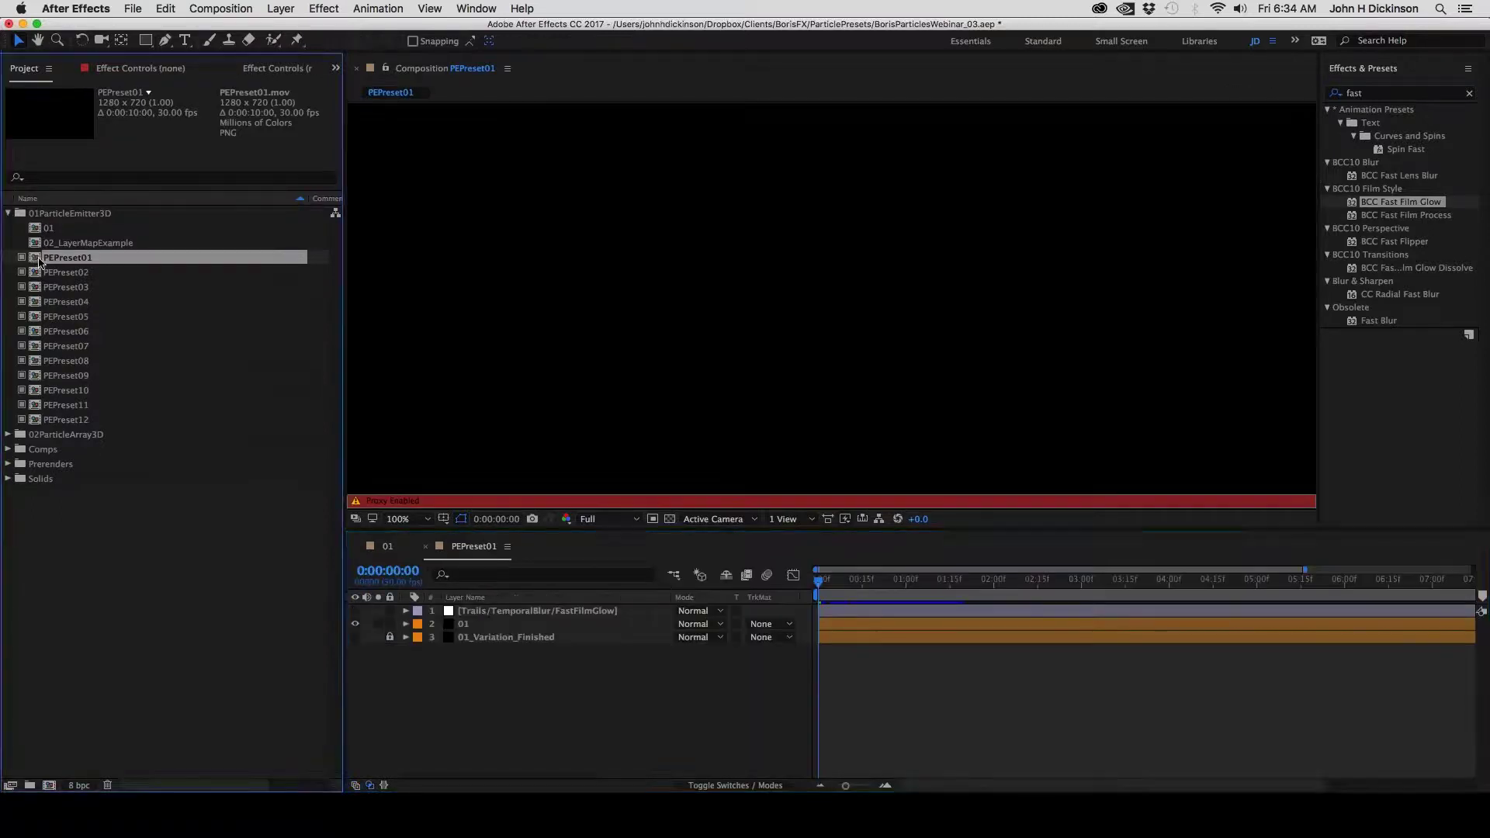
Play back the PEPreset01 animation and scrub through its first two seconds
{"action": "key", "text": "space"}
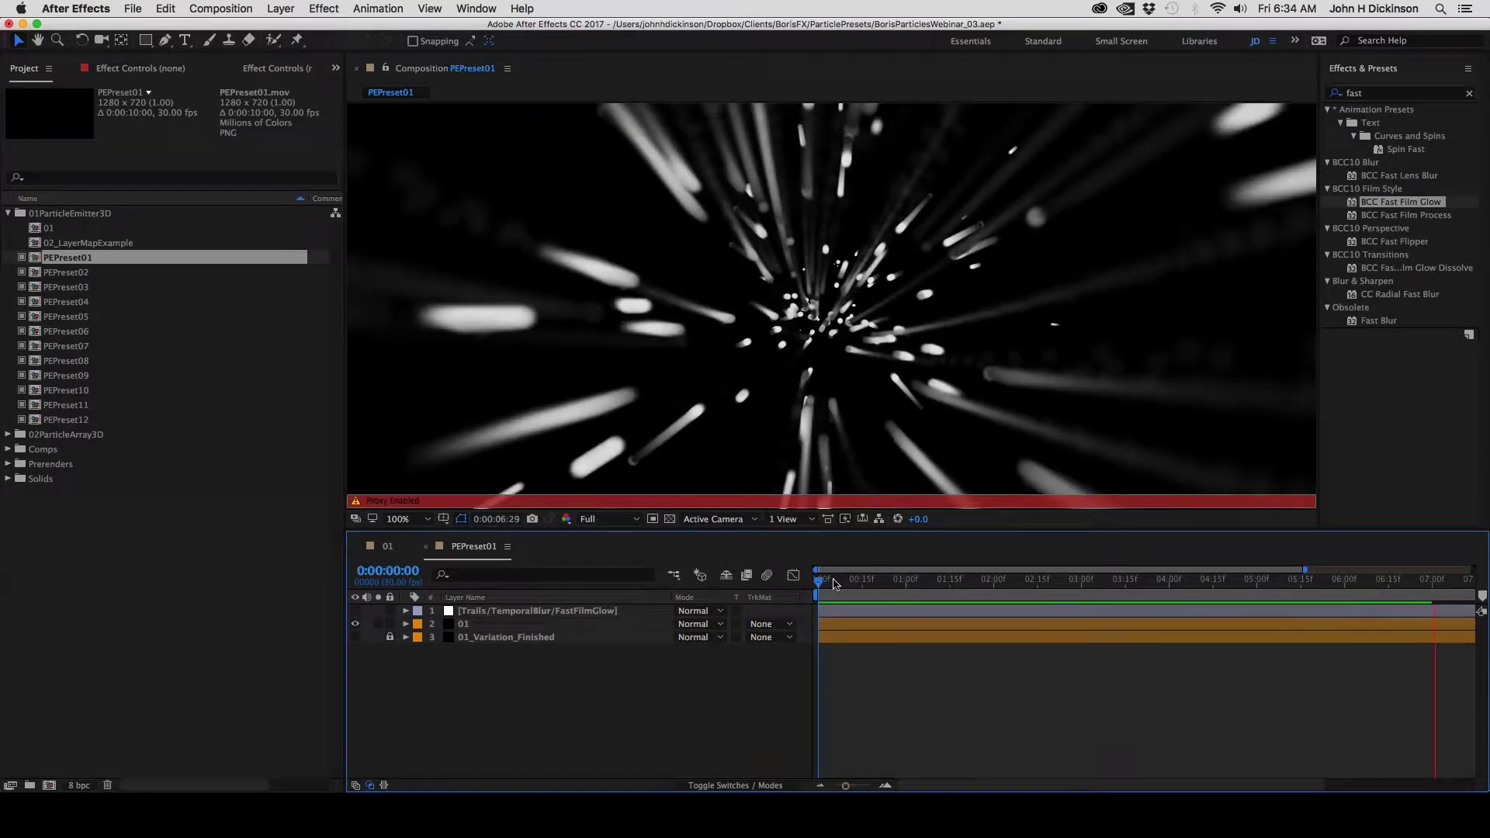
{"action": "left_click_drag", "start_coordinate": [834, 584], "coordinate": [899, 585]}
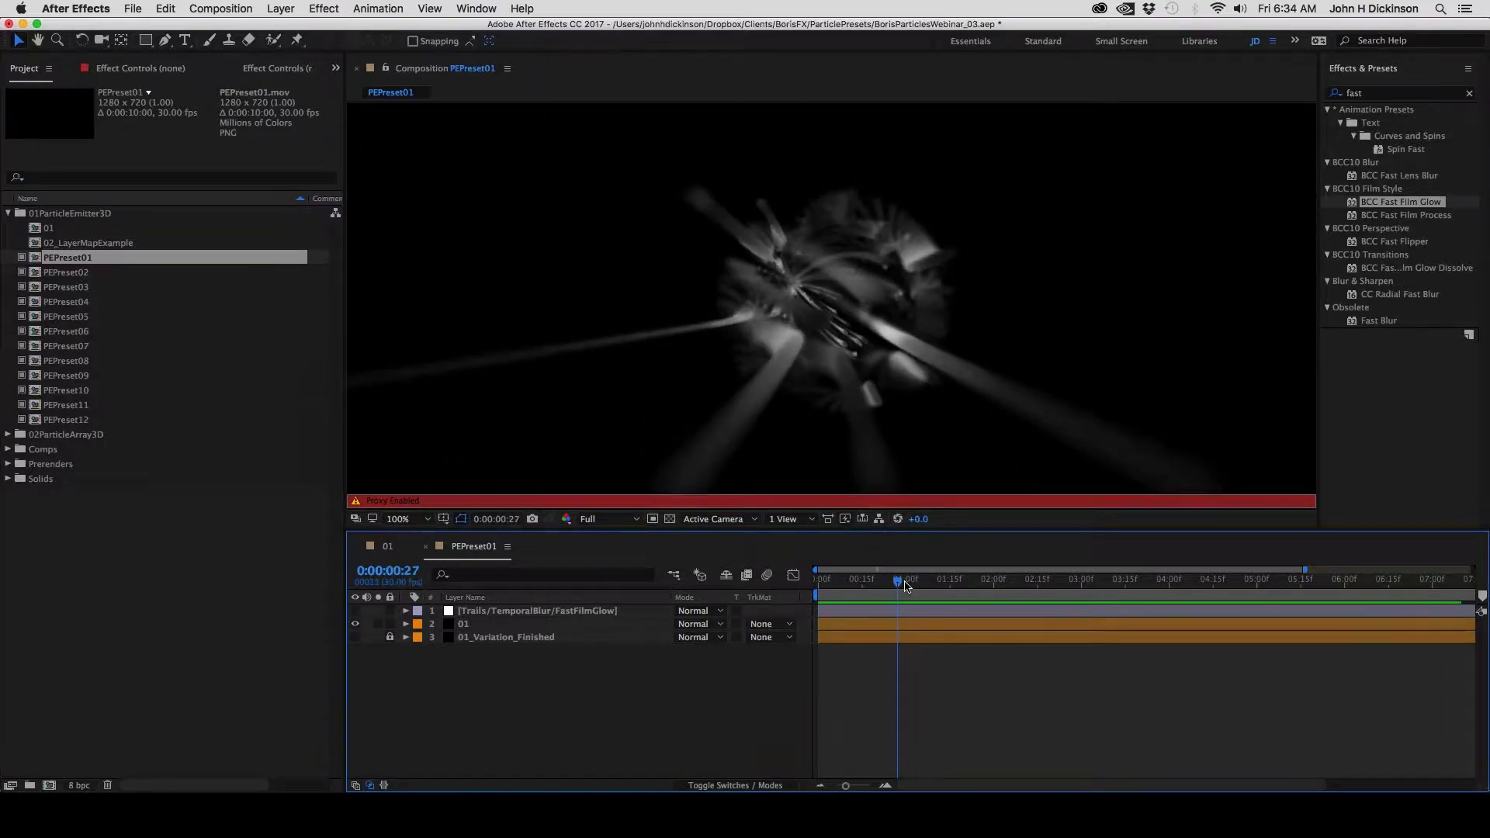
{"action": "left_click_drag", "start_coordinate": [904, 586], "coordinate": [946, 605]}
{"action": "key", "text": "space"}
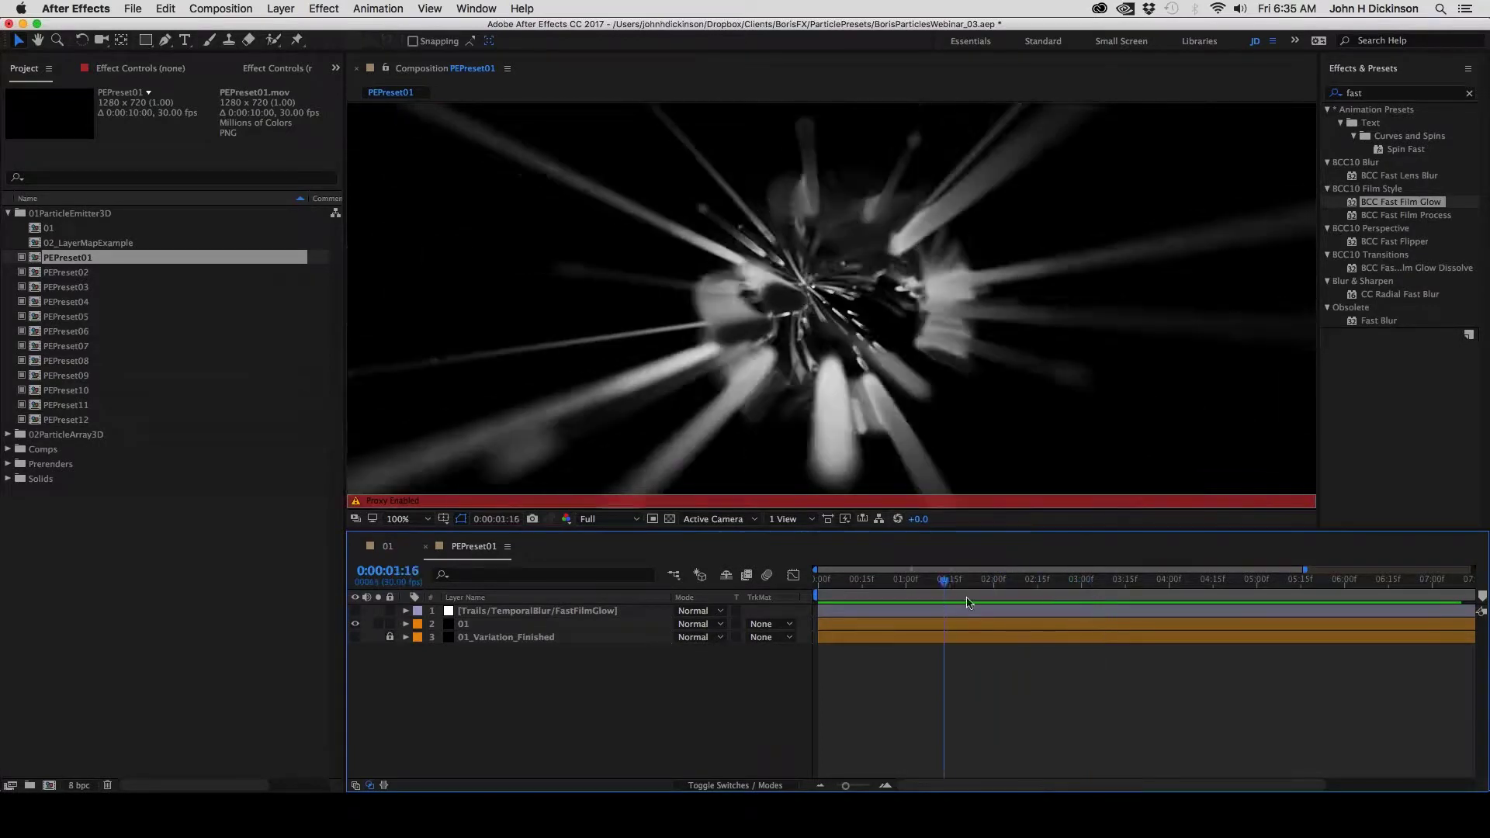
{"action": "key", "text": "space"}
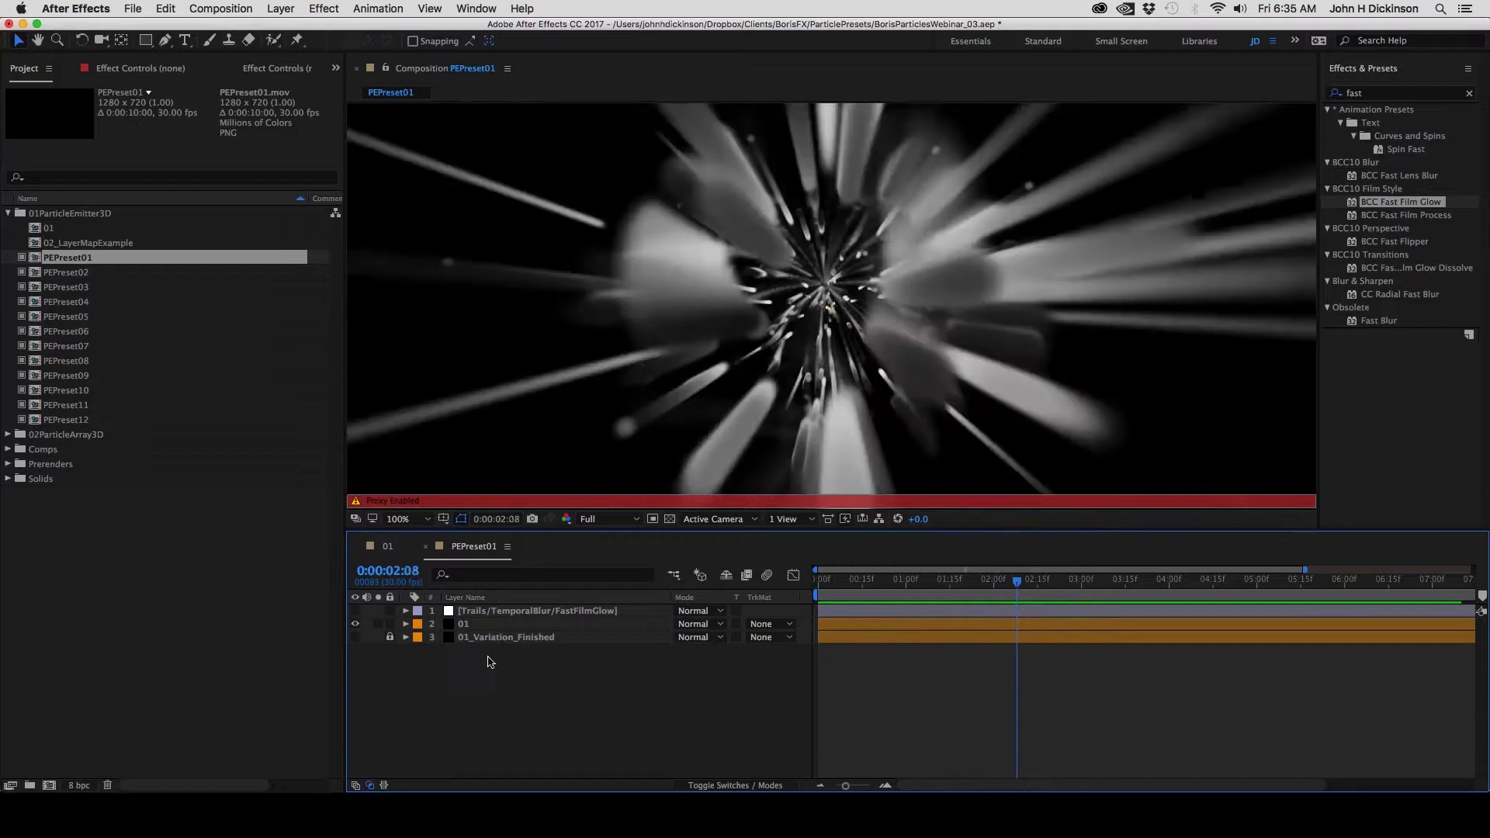
Reveal all modified properties of layer 01 in the PEPreset01 timeline
{"action": "left_click", "coordinate": [482, 624]}
{"action": "key", "text": "u"}
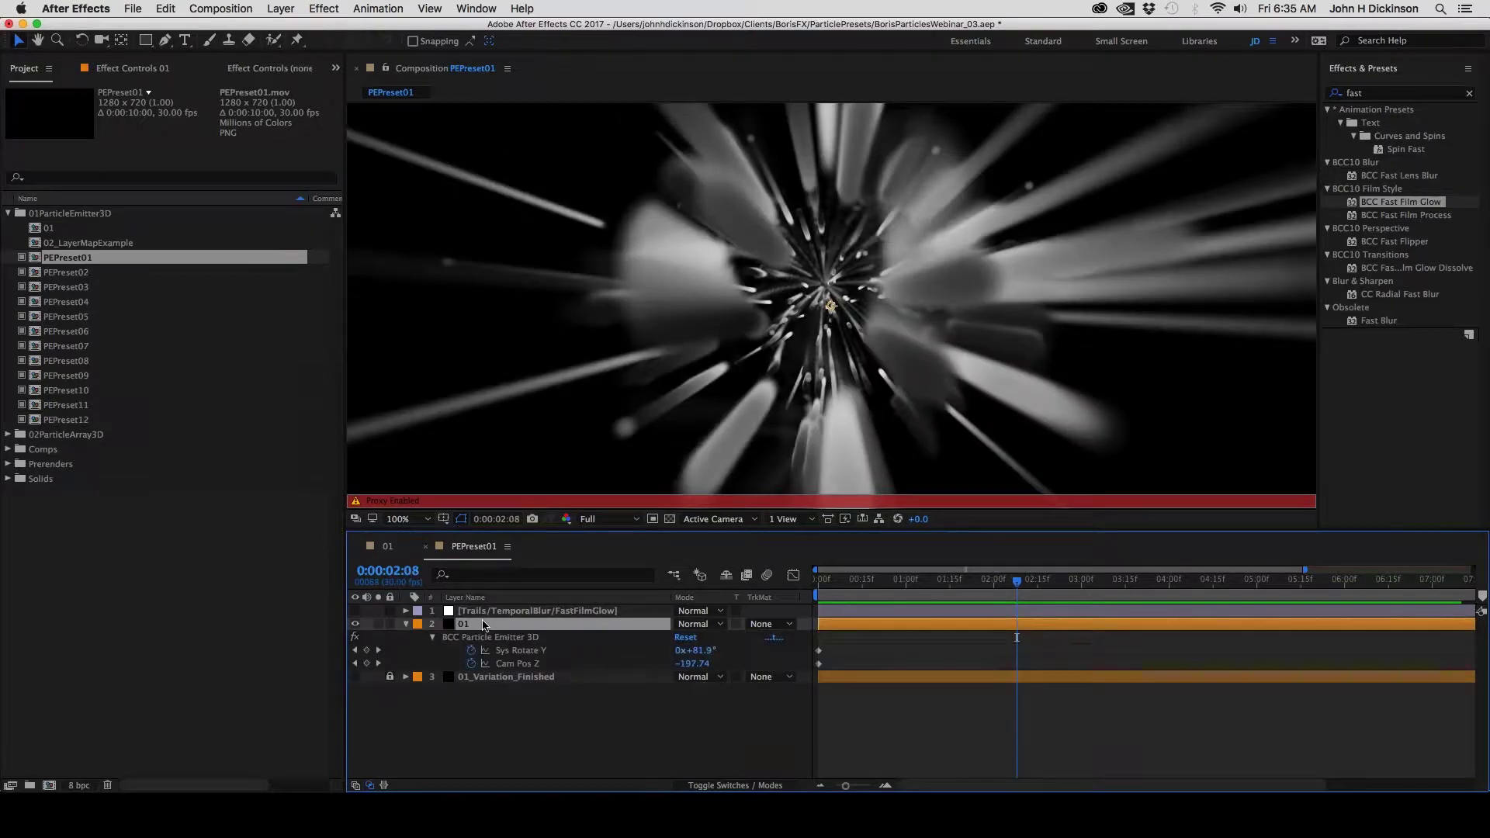
{"action": "key", "text": "u"}
{"action": "key", "text": "u"}
{"action": "key", "text": "space"}
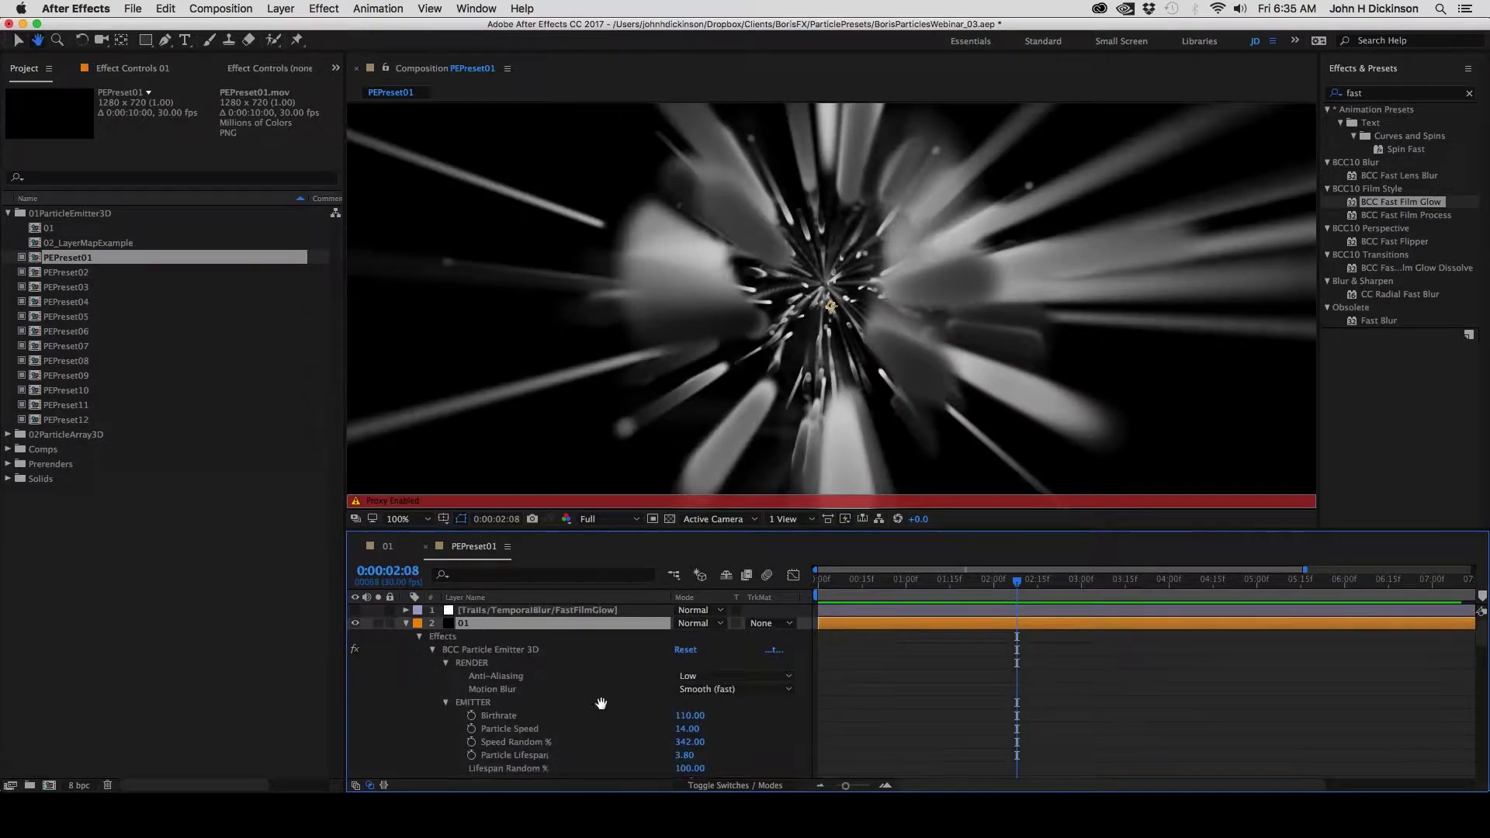
Examine layer 01's modified BCC Particle Emitter 3D settings, including the keyframed Sys Rotate Y and Cam Pos Z at different times
{"action": "scroll", "coordinate": [601, 703], "scroll_direction": "down", "scroll_amount": 2}
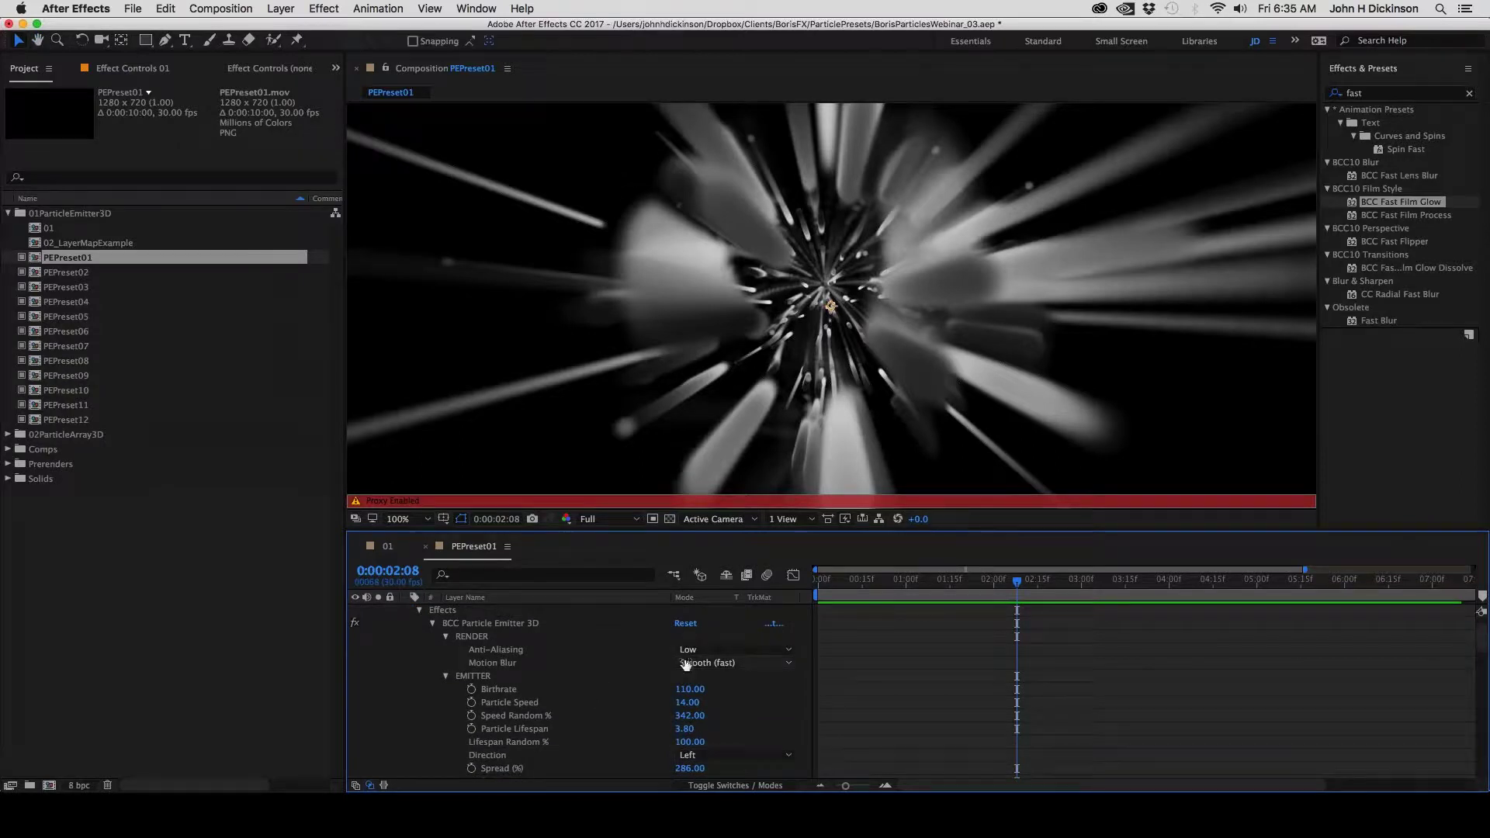
{"action": "key", "text": "space"}
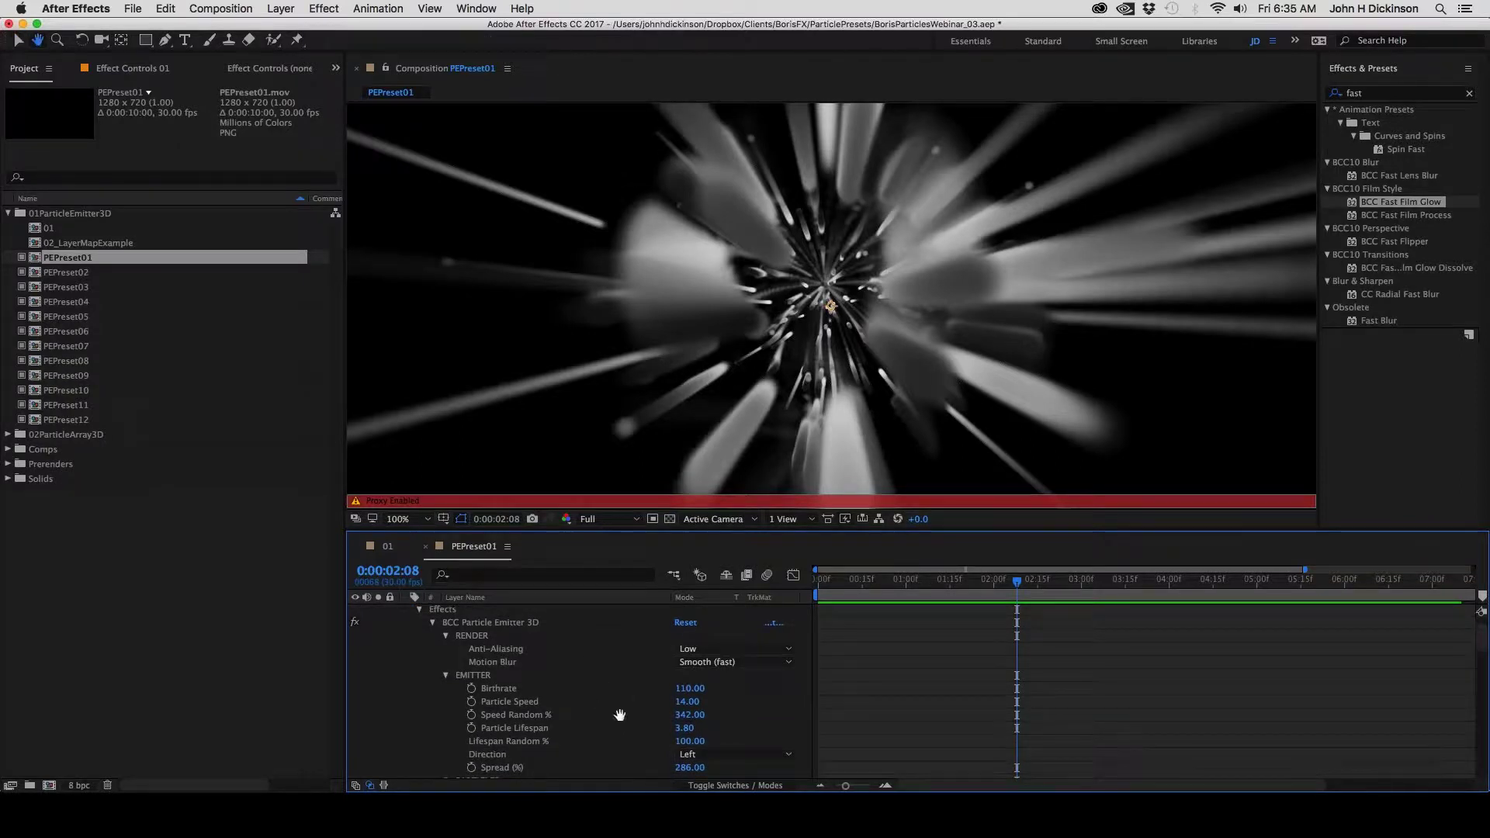
{"action": "scroll", "coordinate": [618, 711], "scroll_direction": "down", "scroll_amount": 6}
{"action": "scroll", "coordinate": [619, 613], "scroll_direction": "down", "scroll_amount": 5}
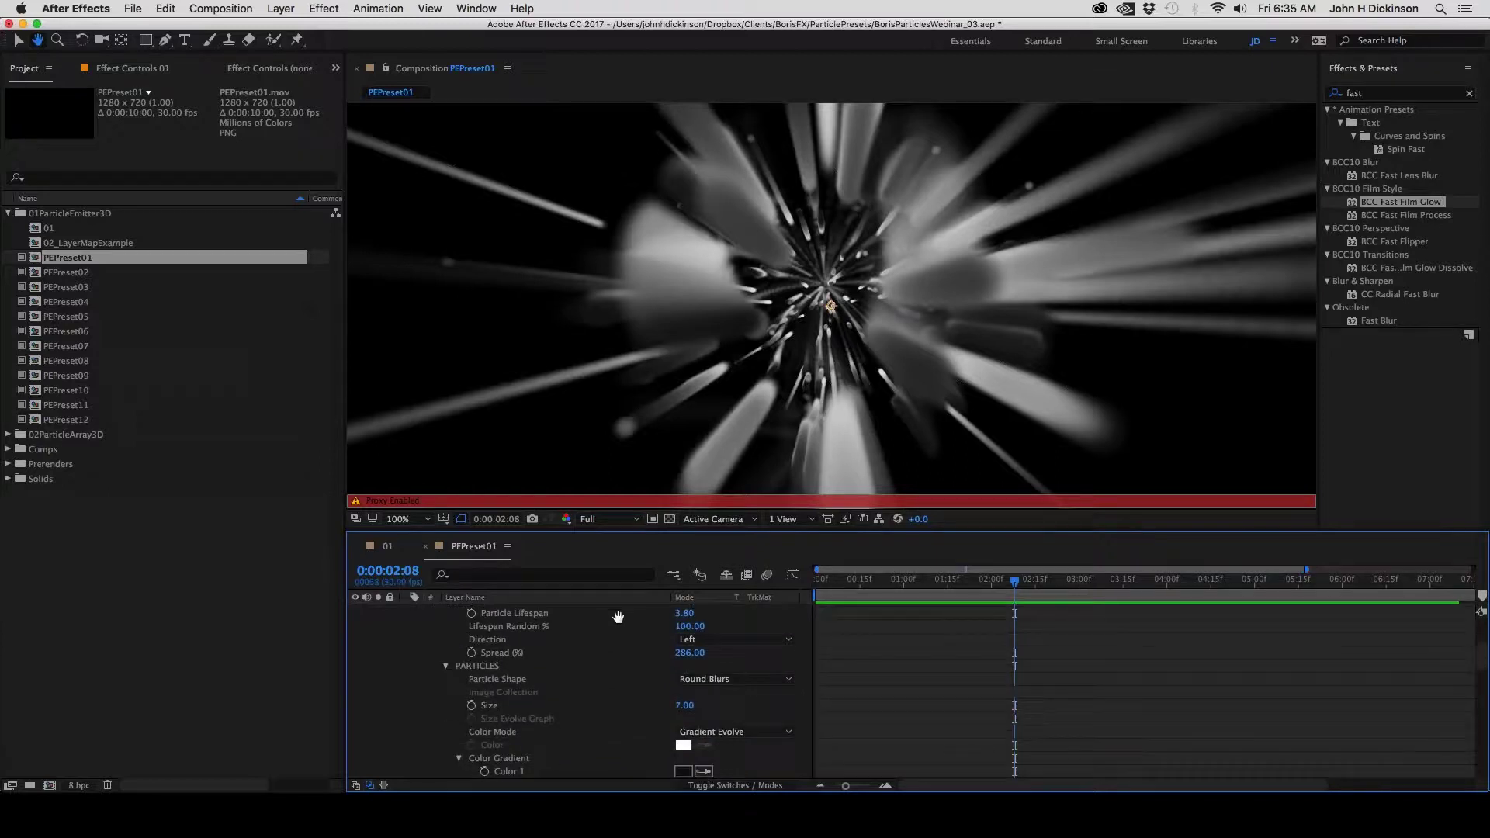
{"action": "scroll", "coordinate": [582, 690], "scroll_direction": "down", "scroll_amount": 10}
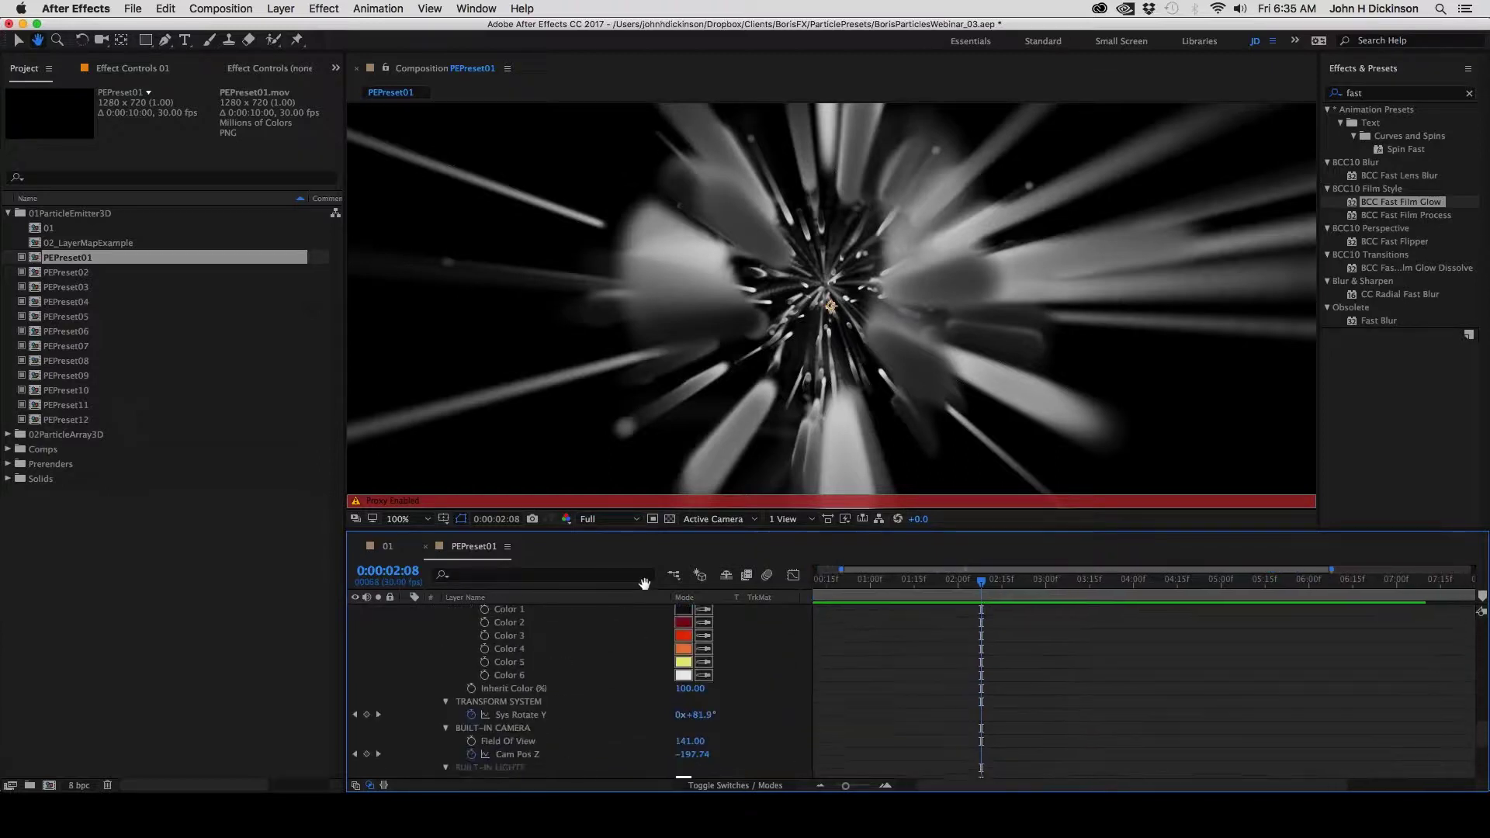
{"action": "scroll", "coordinate": [609, 662], "scroll_direction": "down", "scroll_amount": 3}
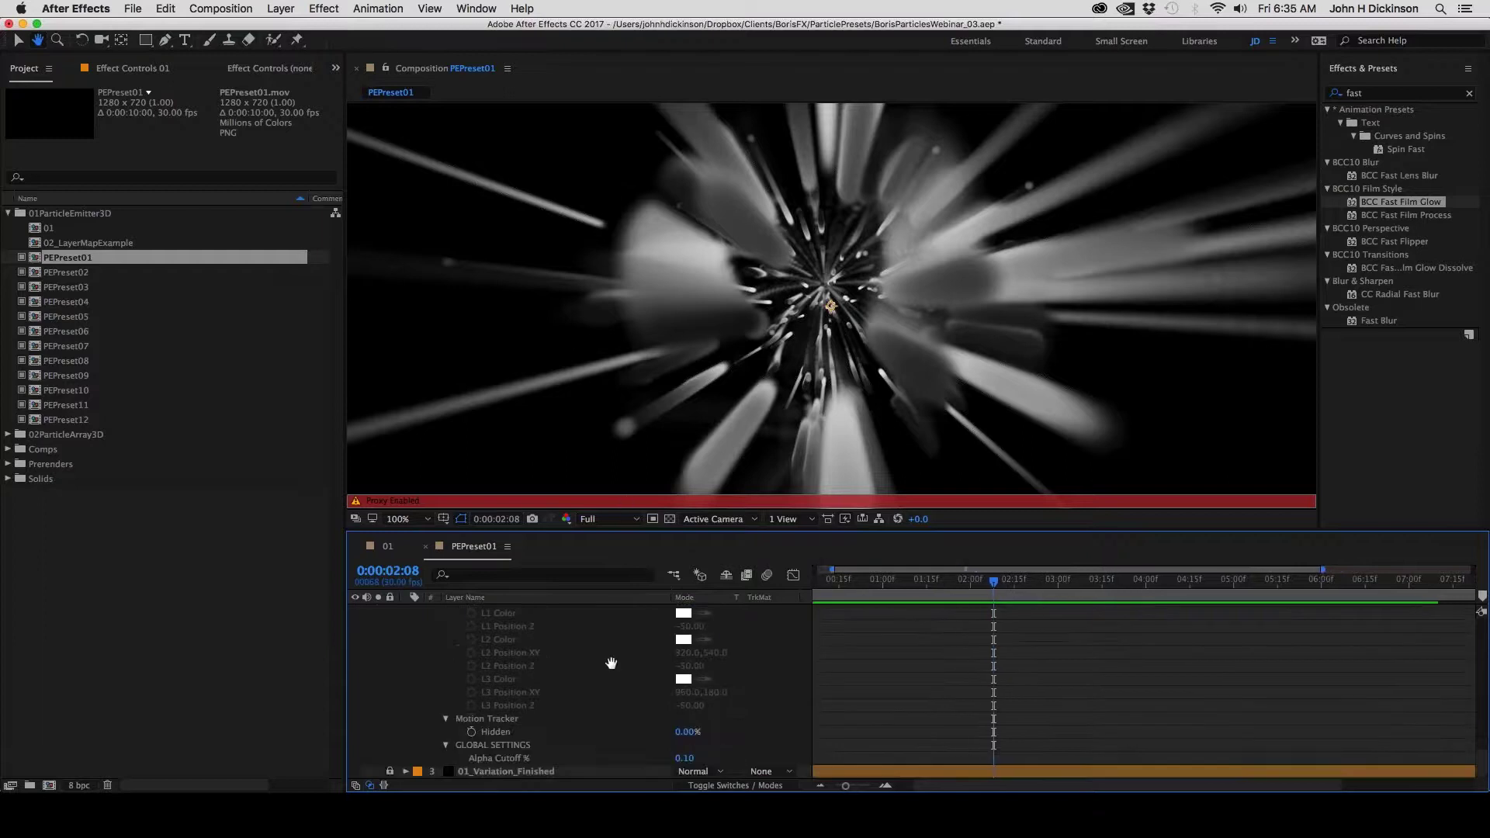
{"action": "scroll", "coordinate": [608, 661], "scroll_direction": "up", "scroll_amount": 7}
{"action": "key", "text": "v"}
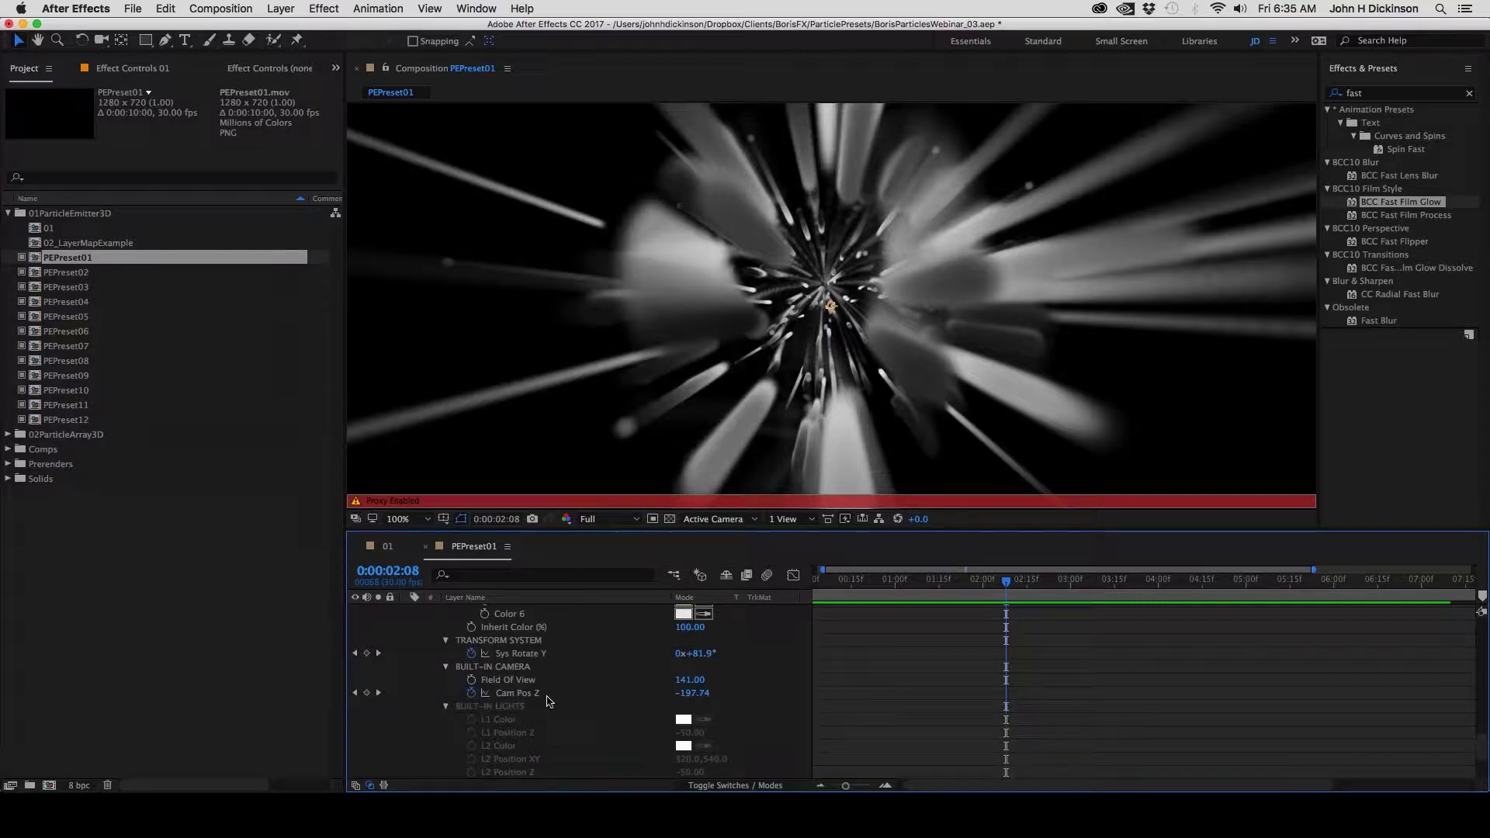
{"action": "left_click", "coordinate": [1003, 587]}
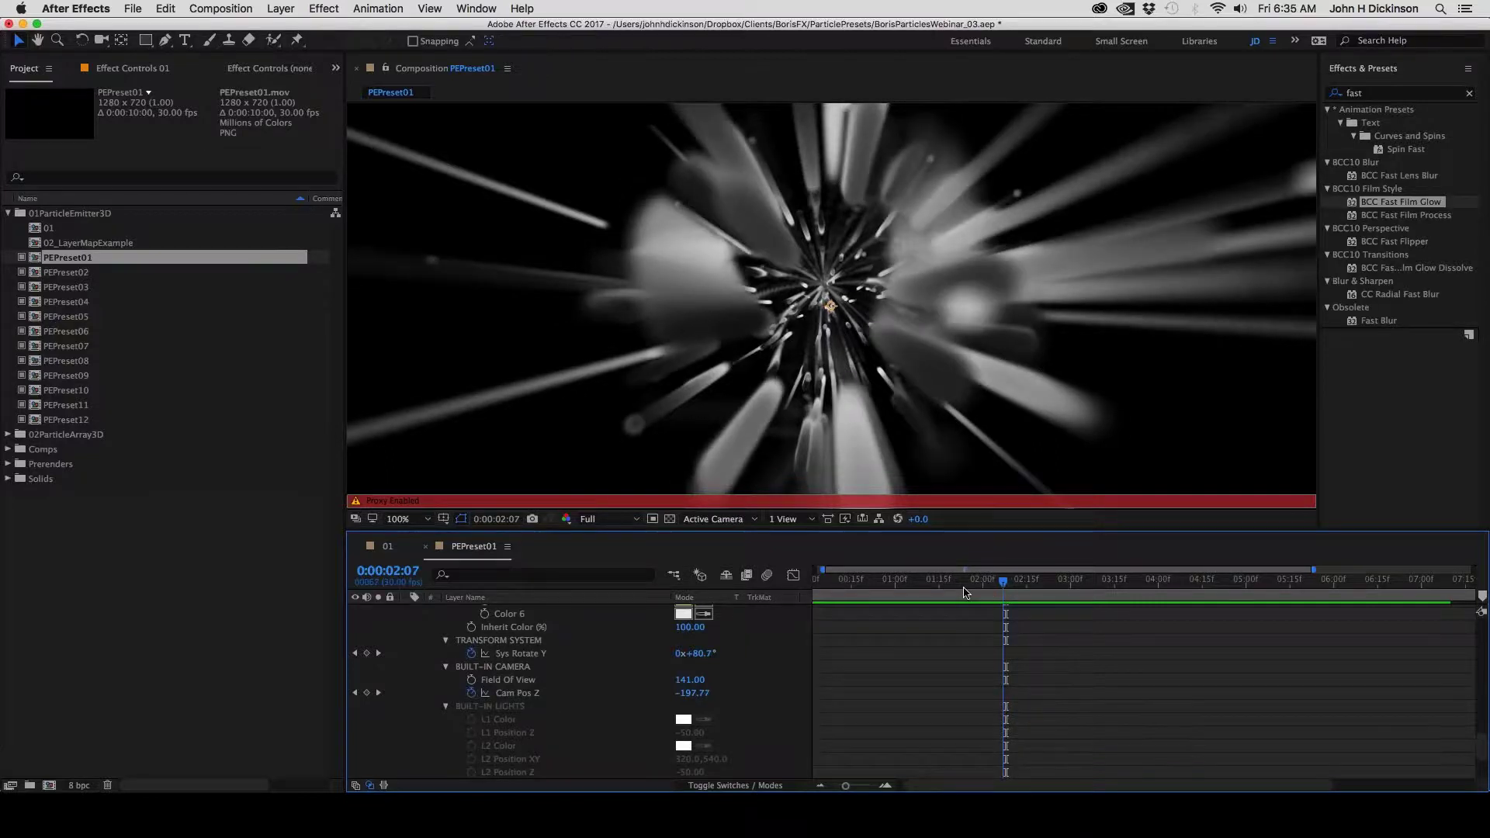
{"action": "left_click_drag", "start_coordinate": [965, 592], "coordinate": [889, 596]}
{"action": "scroll", "coordinate": [589, 675], "scroll_direction": "down", "scroll_amount": 3}
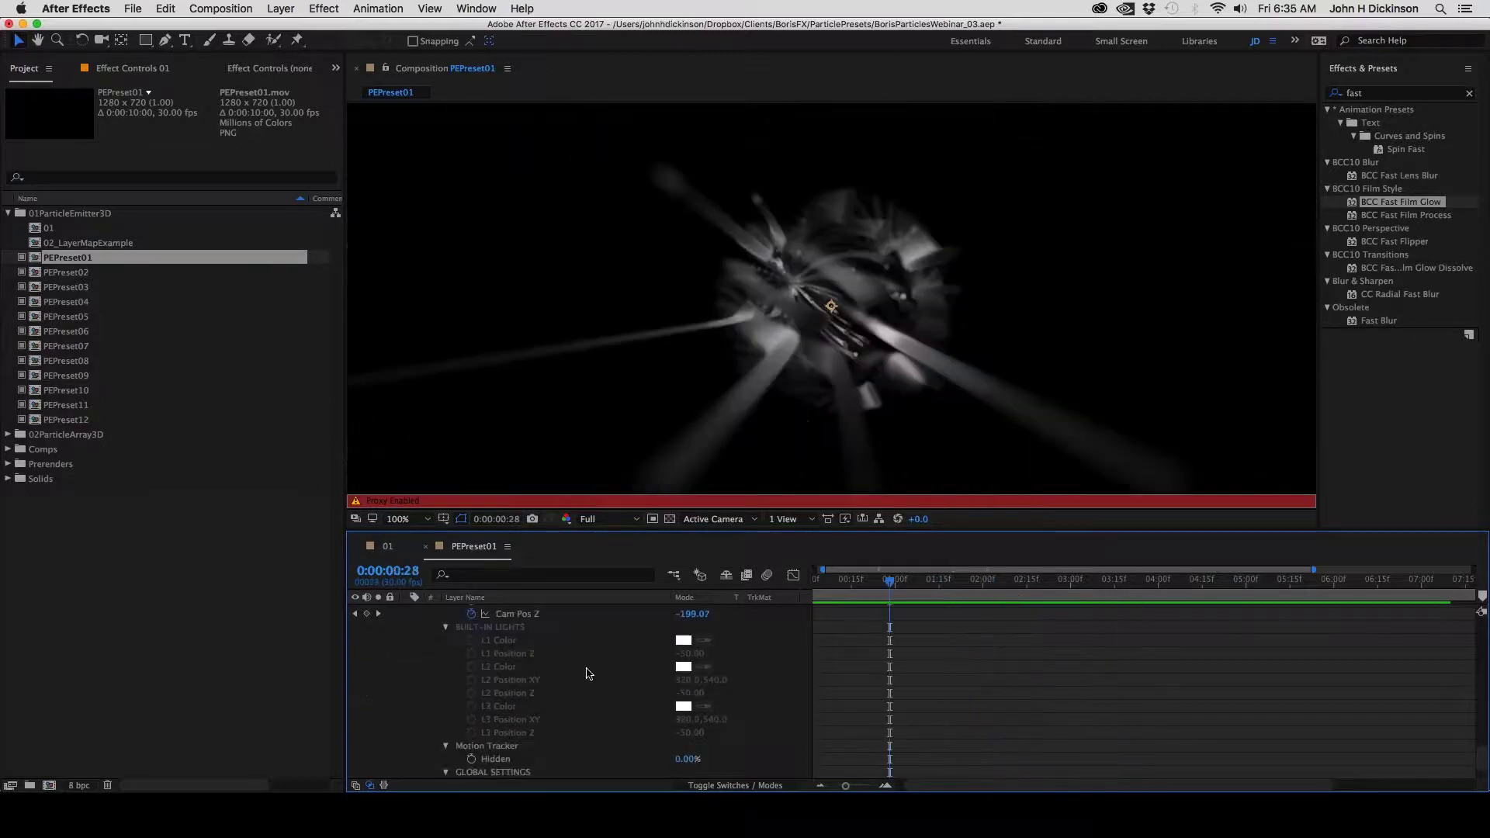
Turn off the proxy for the PEPreset01 composition and return the current time to the first frame
{"action": "left_click", "coordinate": [34, 261]}
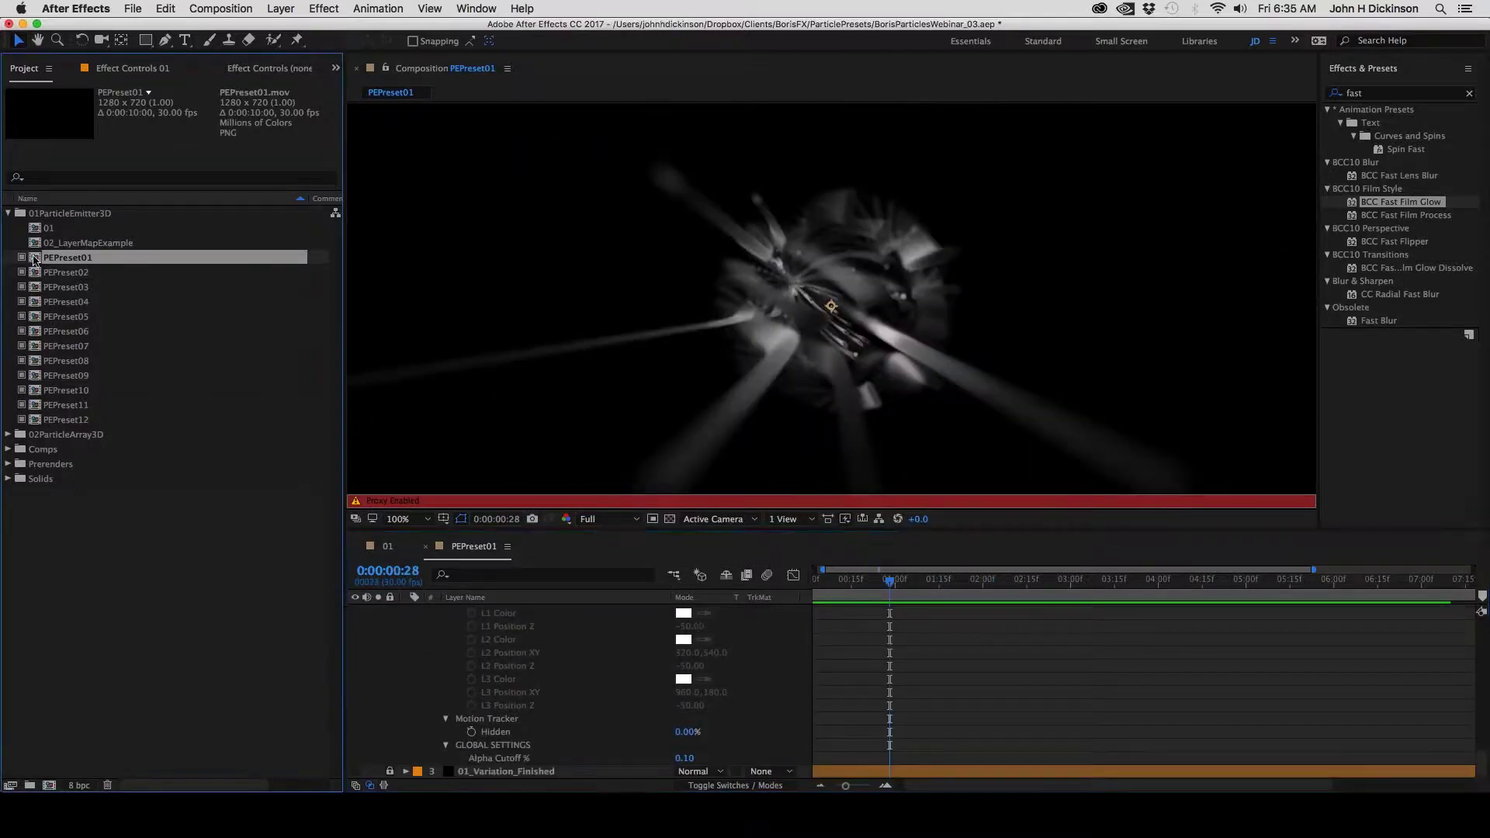
{"action": "left_click", "coordinate": [21, 257]}
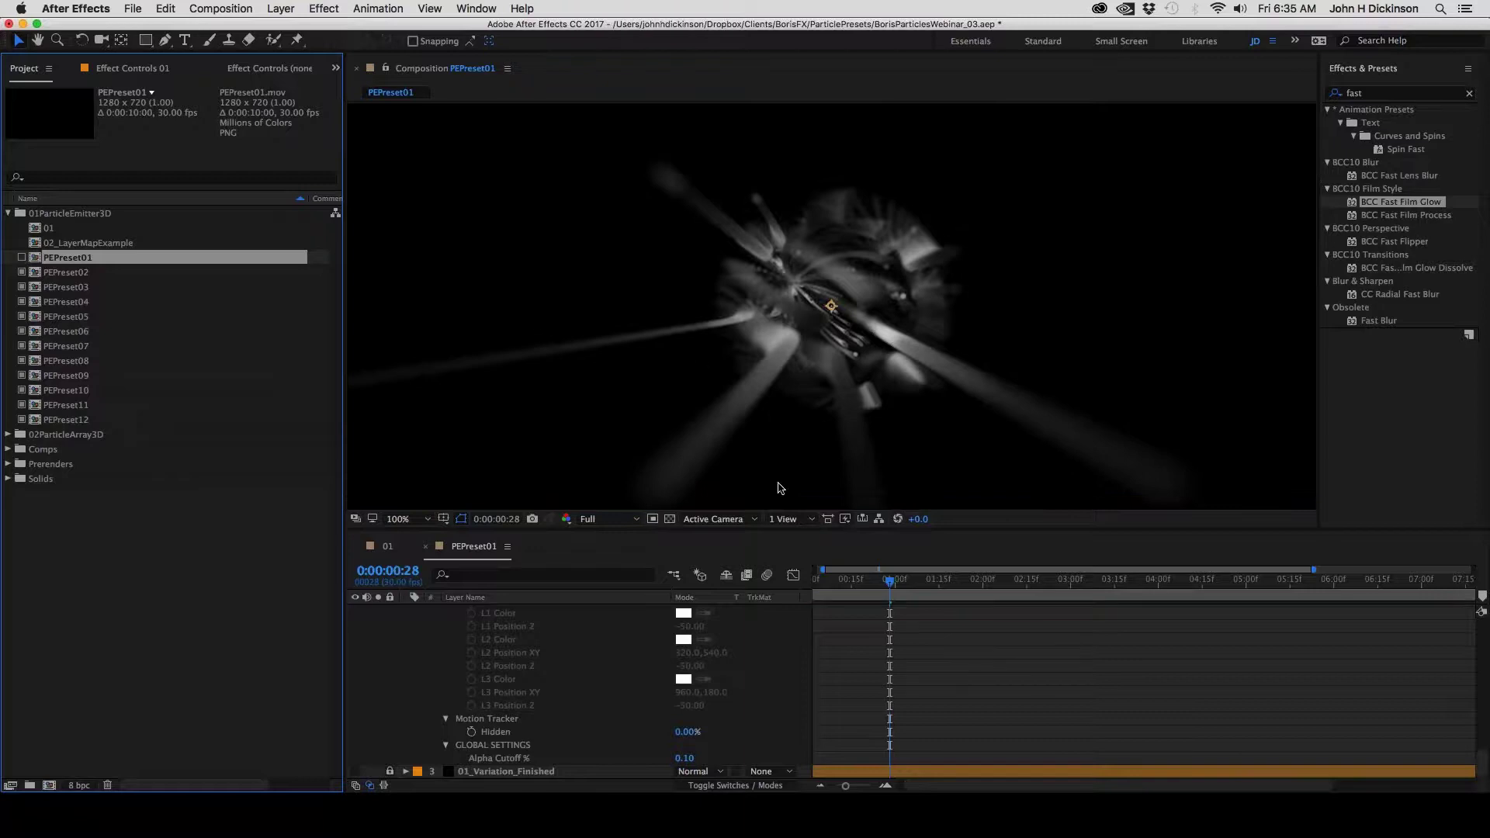
{"action": "left_click_drag", "start_coordinate": [889, 580], "coordinate": [796, 582]}
{"action": "scroll", "coordinate": [1482, 621], "scroll_direction": "up", "scroll_amount": 10}
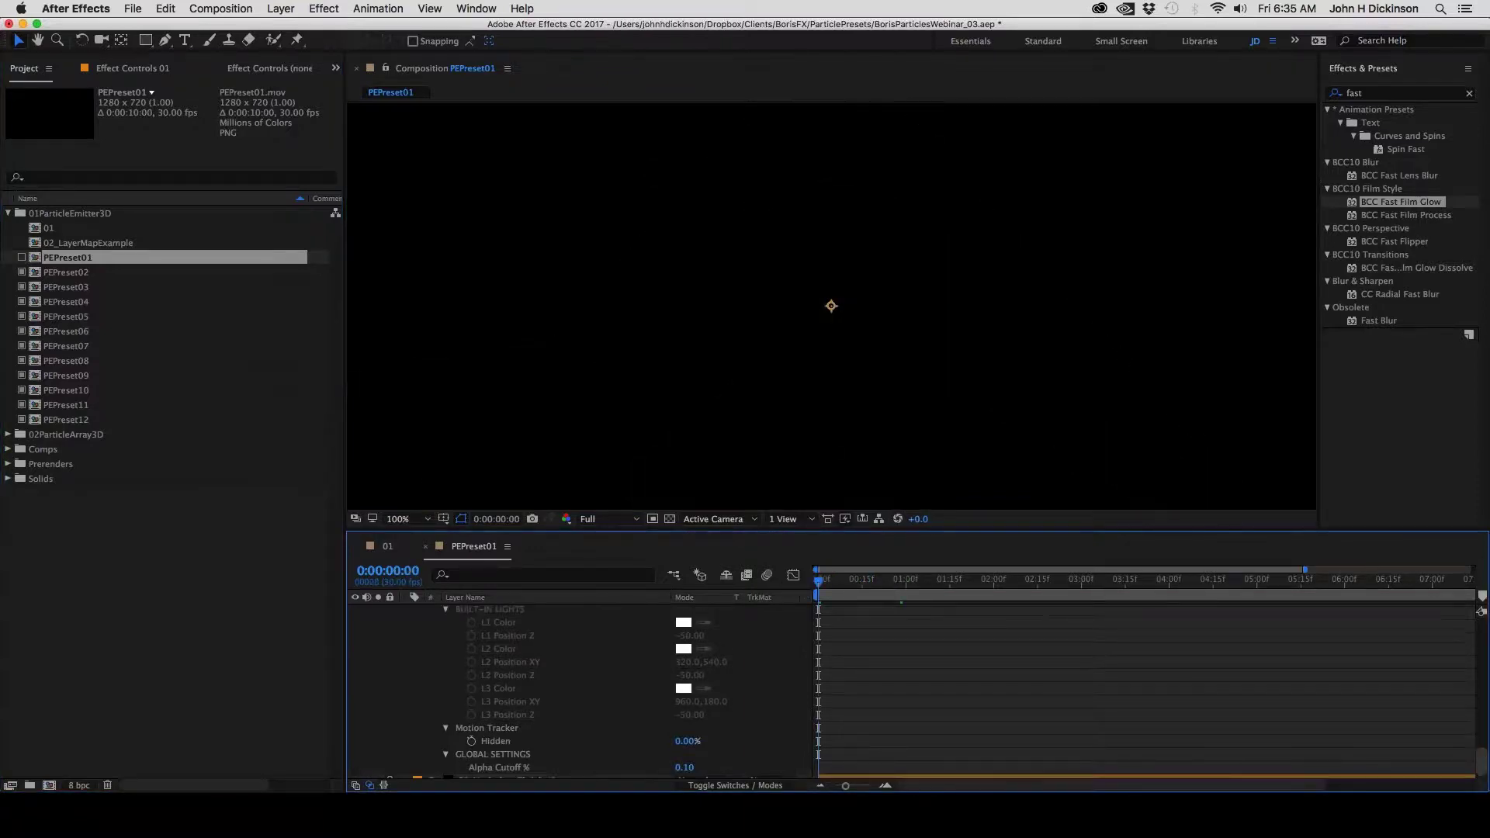
{"action": "scroll", "coordinate": [1482, 621], "scroll_direction": "up", "scroll_amount": 3}
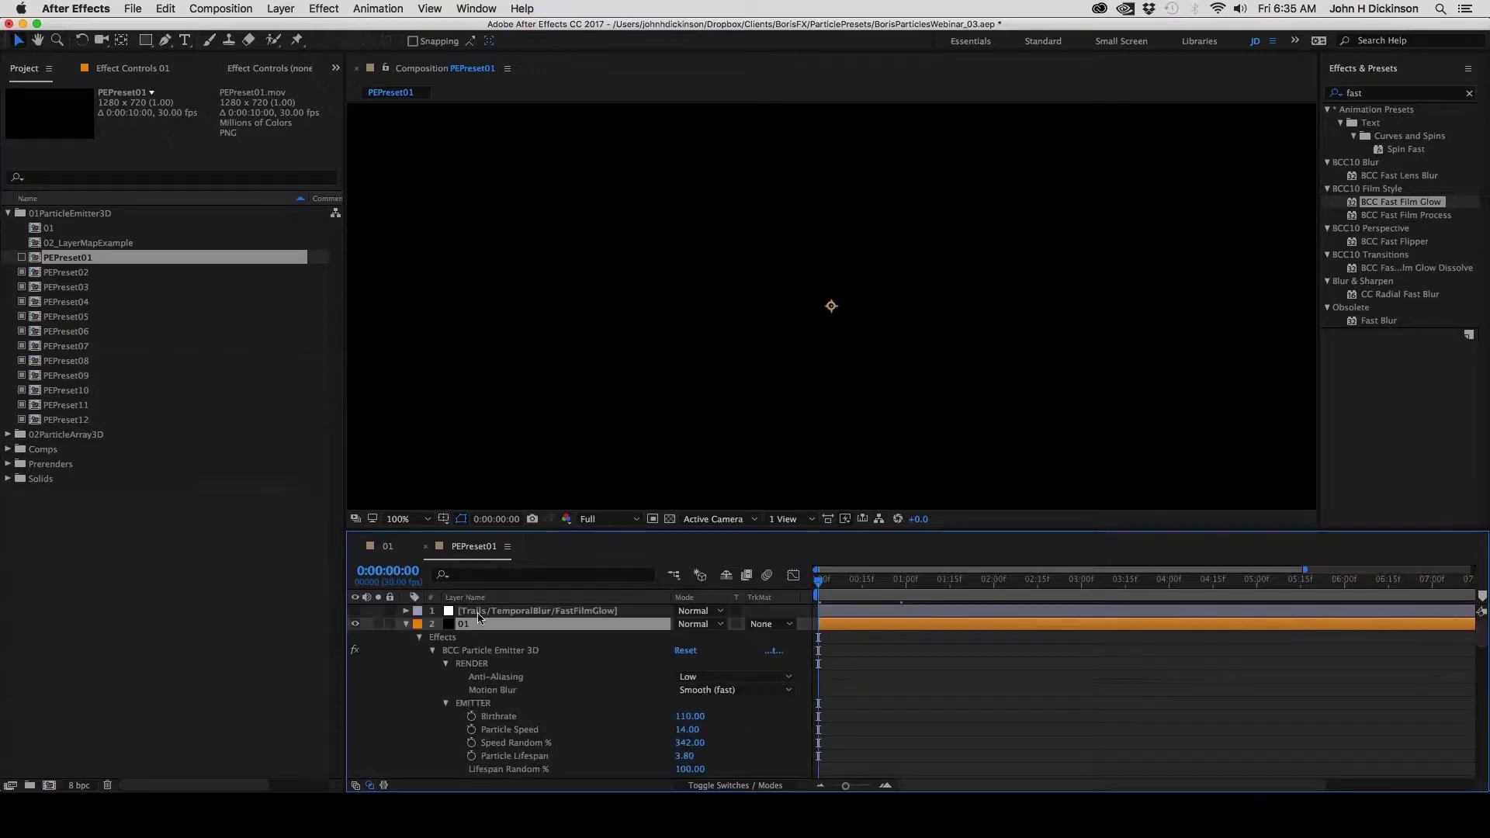
{"action": "left_click", "coordinate": [938, 580]}
{"action": "left_click_drag", "start_coordinate": [938, 582], "coordinate": [652, 617]}
Show layer 01's effect controls, scrub to 0:00:01:16, and start a preview of the animation without the proxy
{"action": "left_click", "coordinate": [127, 70]}
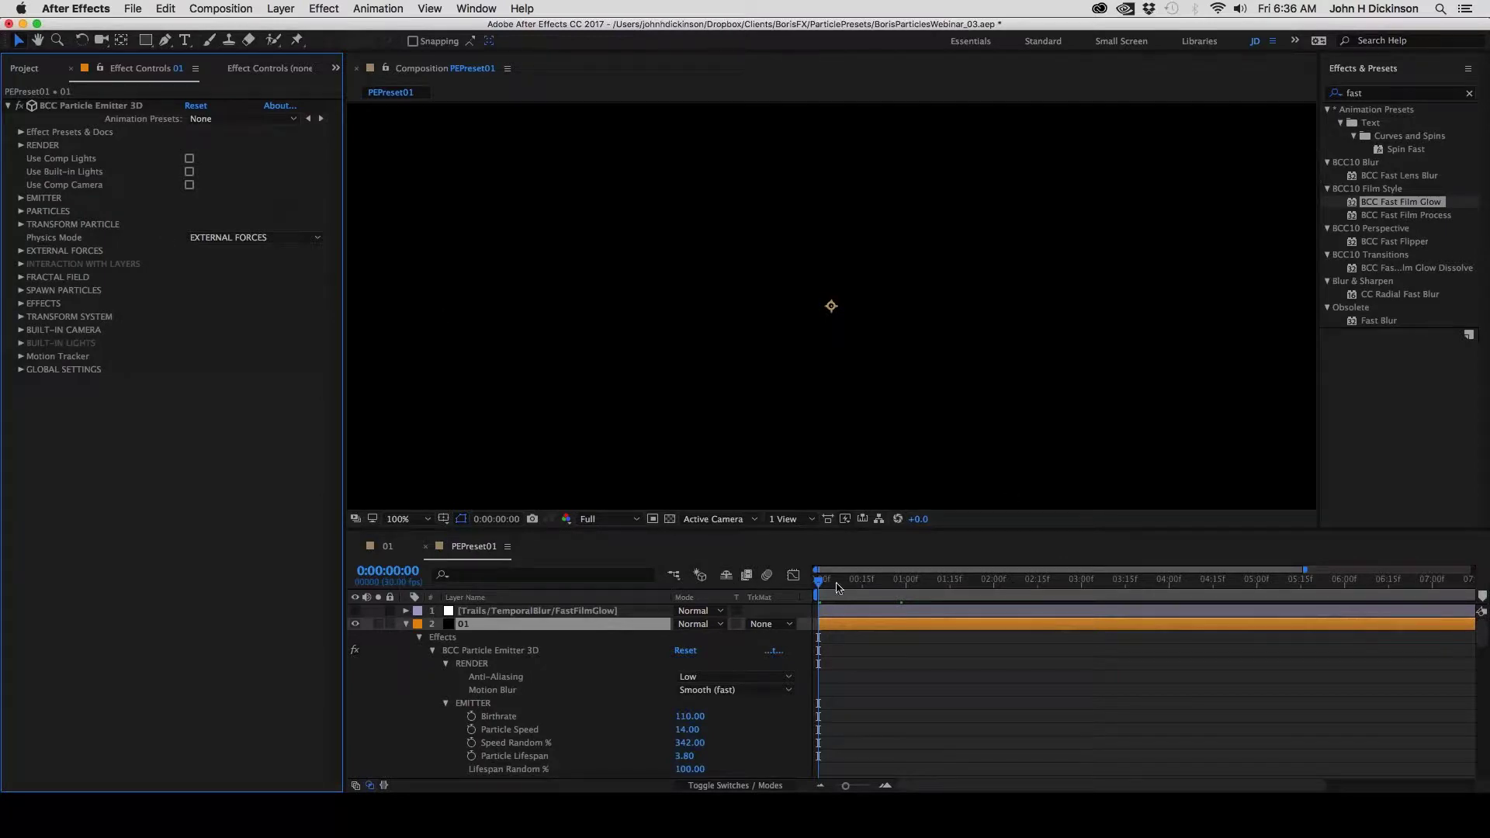
{"action": "left_click", "coordinate": [844, 584]}
{"action": "left_click_drag", "start_coordinate": [844, 583], "coordinate": [956, 589]}
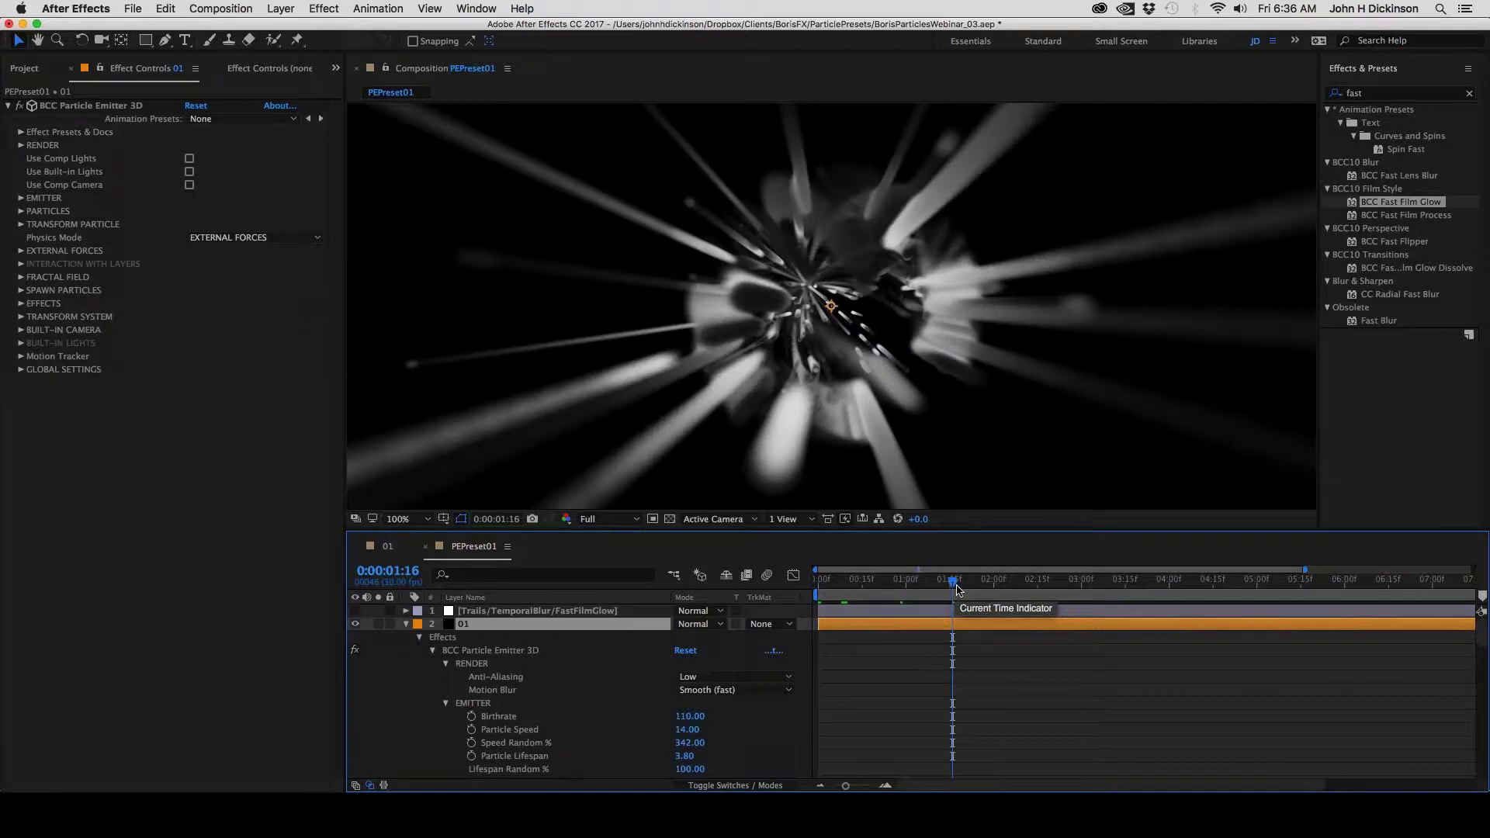
{"action": "key", "text": "space"}
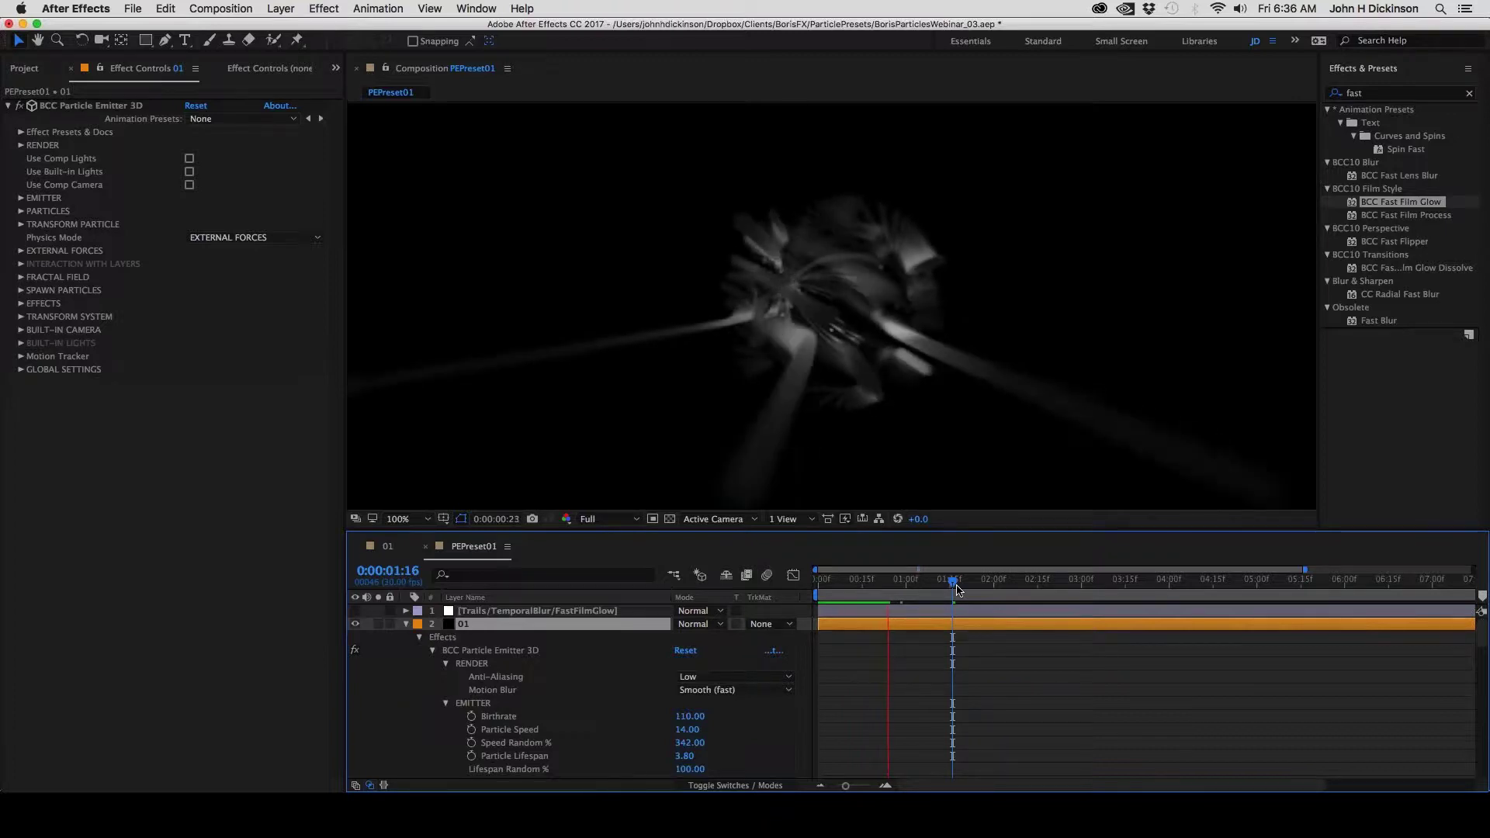
Move the current time to 0:00:00:25 and set the emitter's render Motion Blur to Off
{"action": "left_click_drag", "start_coordinate": [953, 590], "coordinate": [892, 587]}
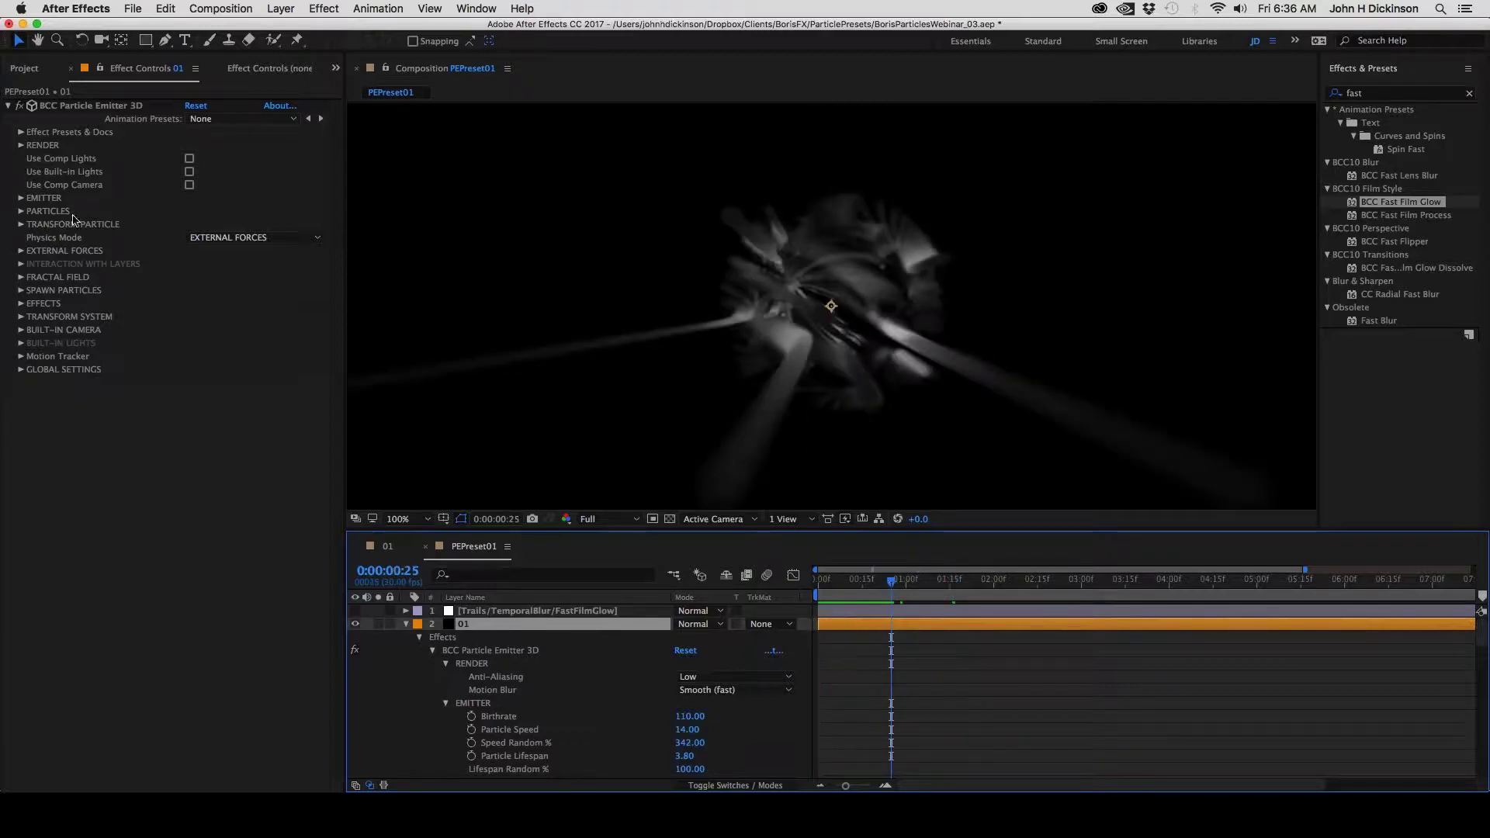
{"action": "left_click", "coordinate": [21, 147]}
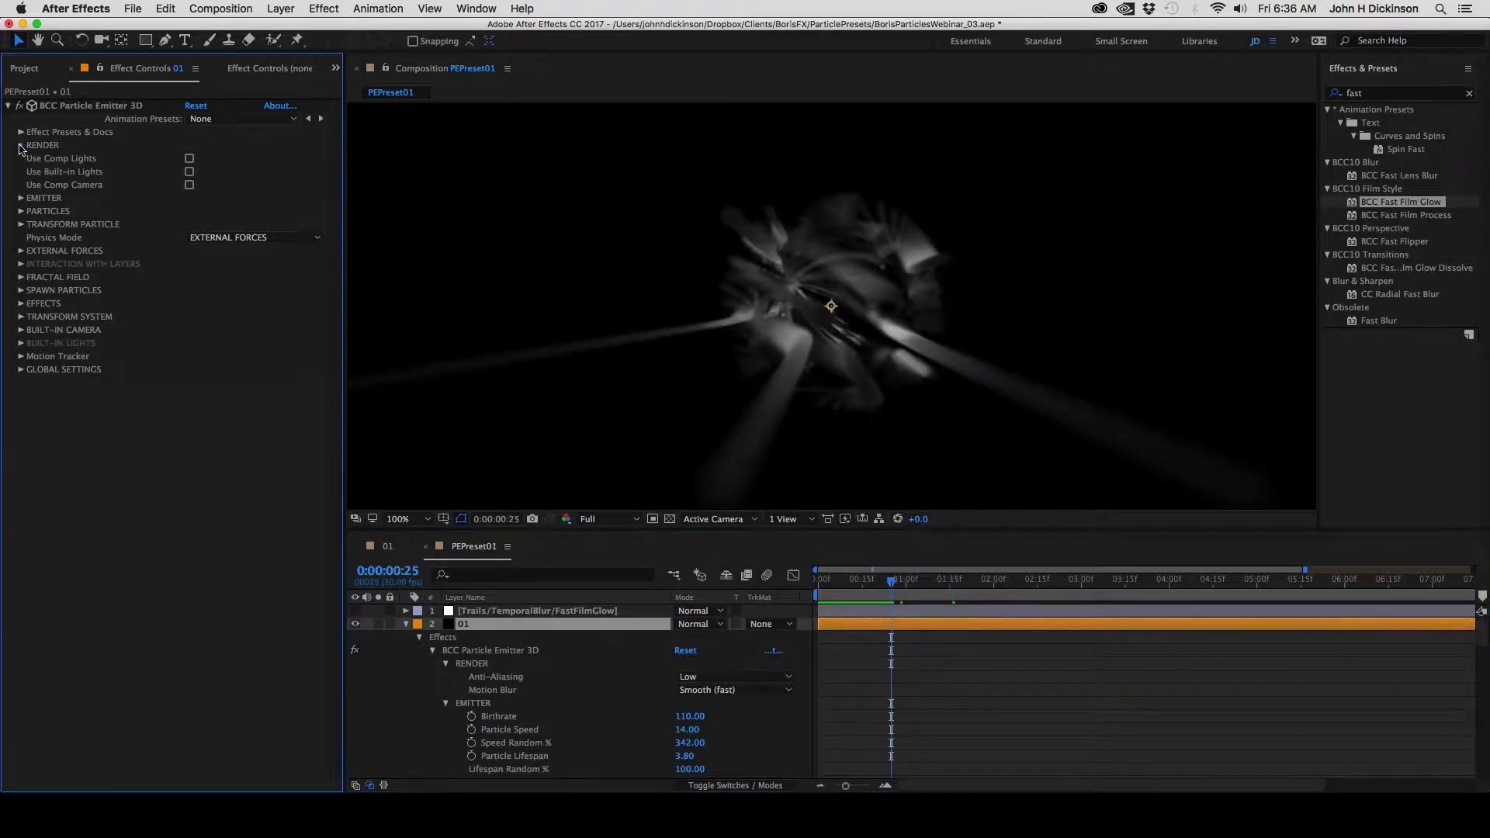
{"action": "left_click", "coordinate": [21, 146]}
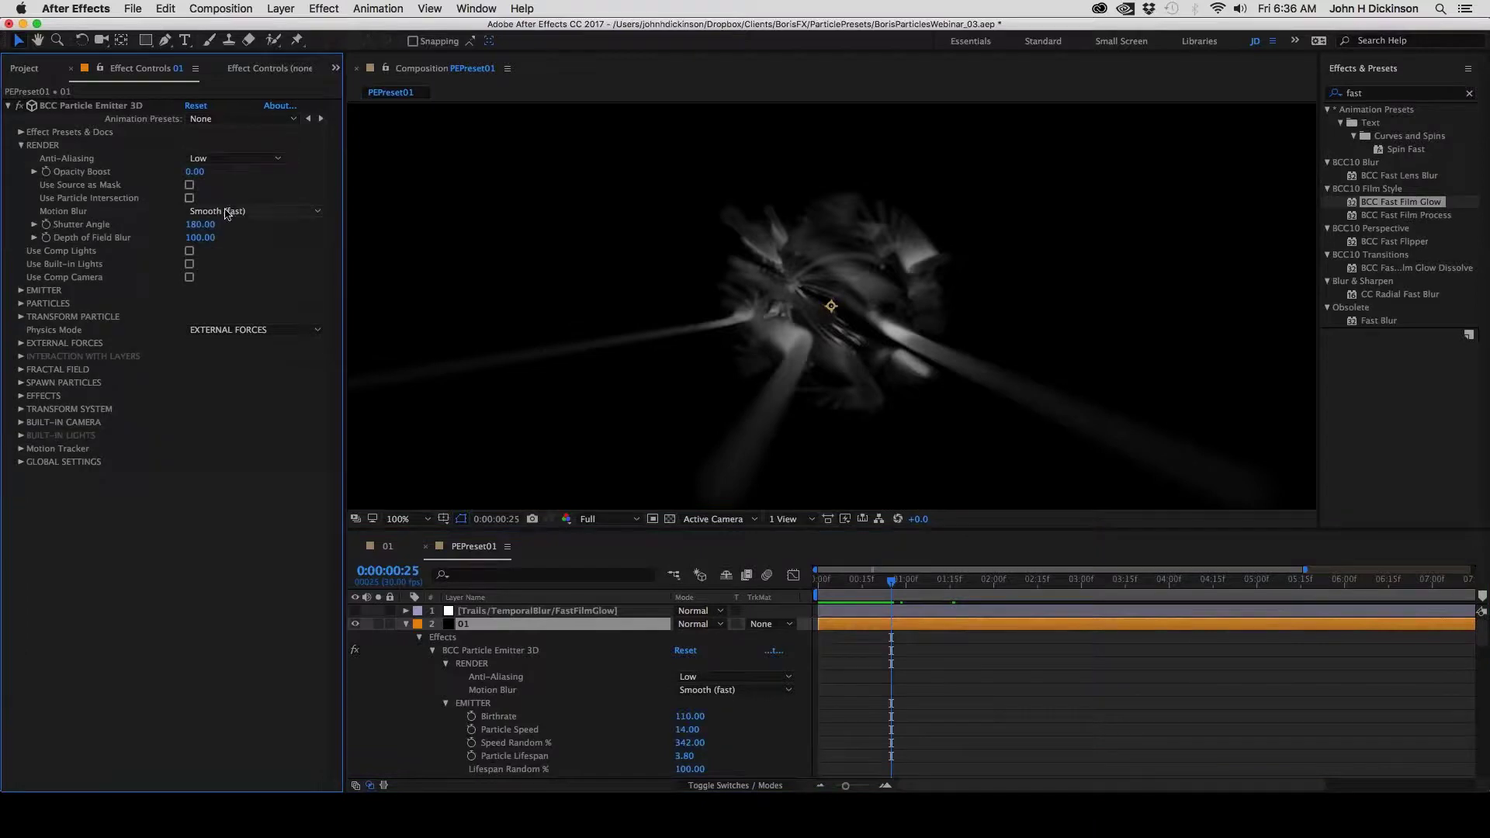
{"action": "left_click", "coordinate": [225, 211]}
{"action": "left_click", "coordinate": [224, 227]}
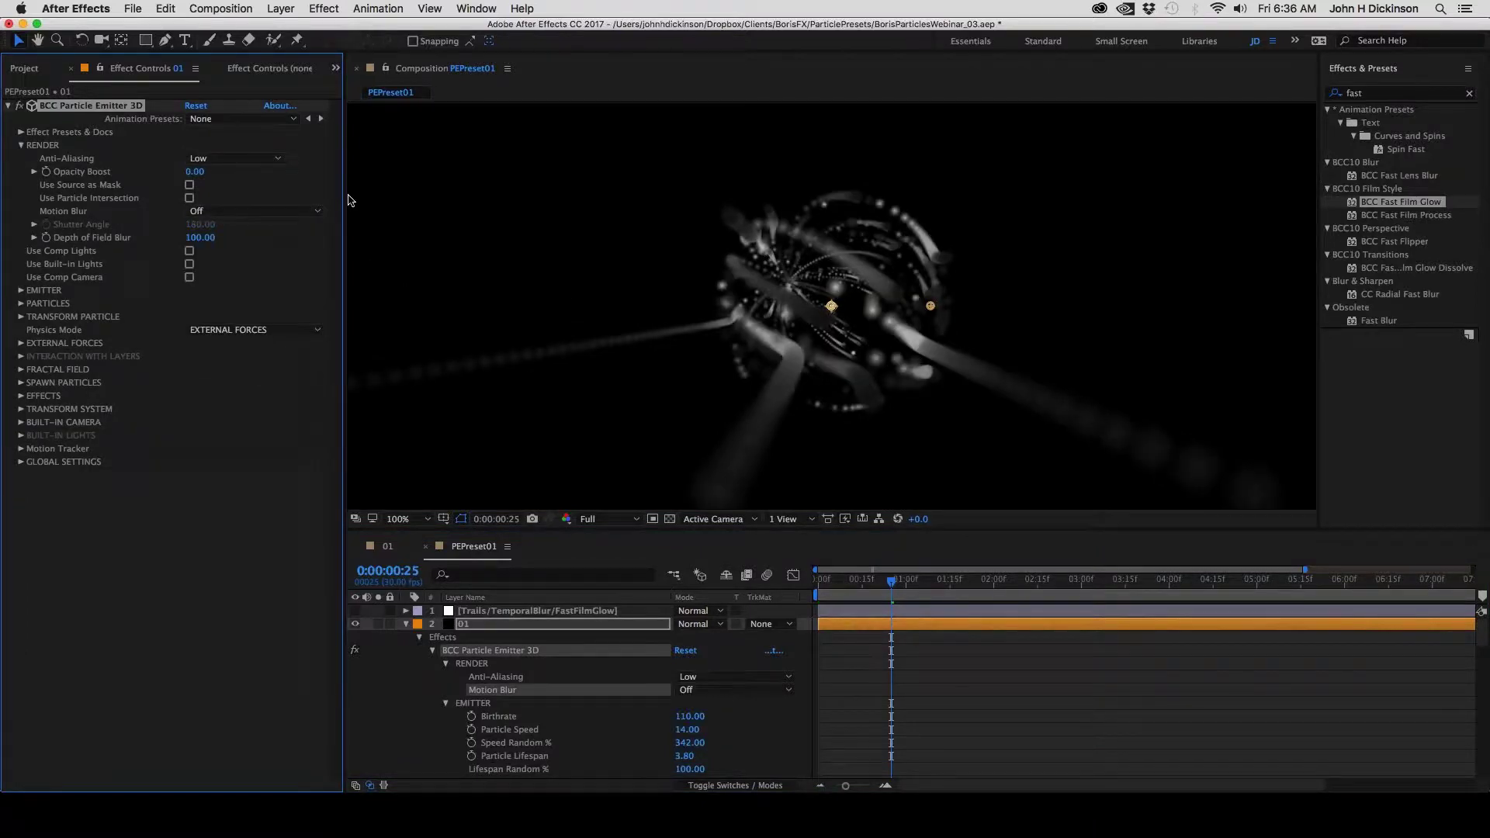
Undo the Motion Blur change to compare the particle look, and restore the Off setting
{"action": "key", "text": "super+z"}
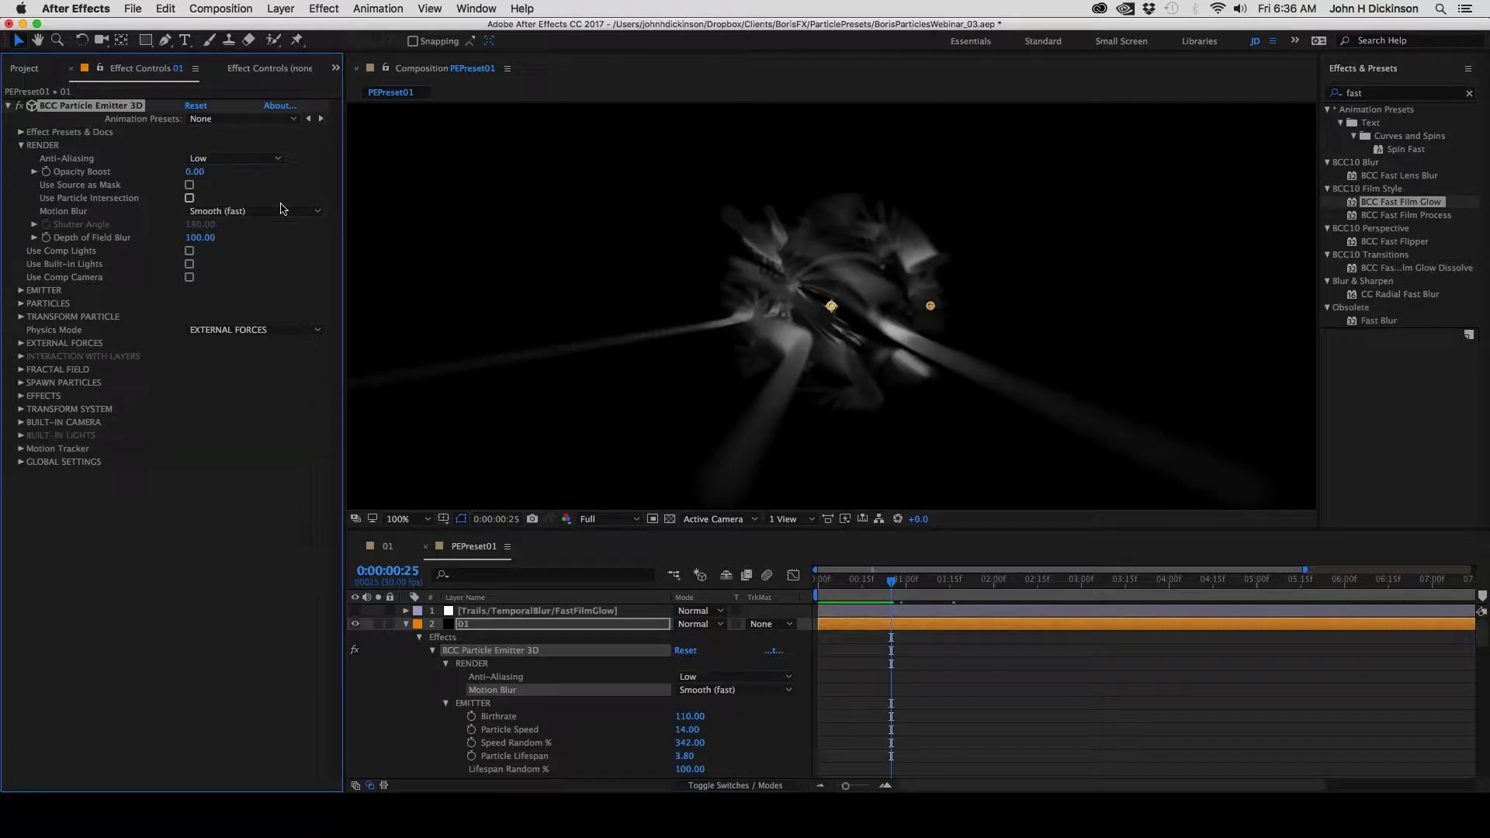
{"action": "left_click", "coordinate": [283, 210]}
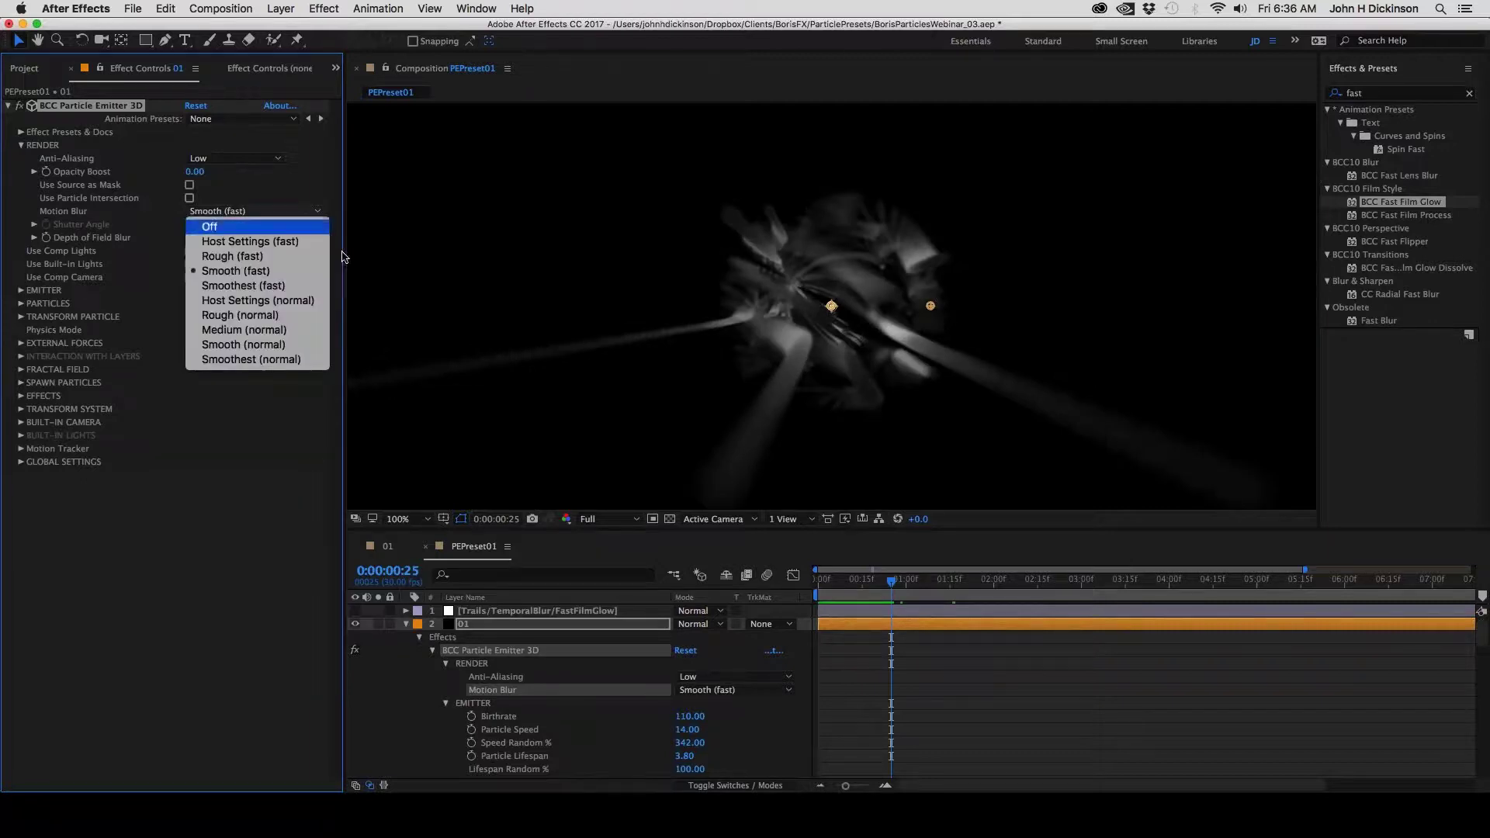
{"action": "left_click", "coordinate": [266, 225]}
{"action": "key", "text": "super+shift+z"}
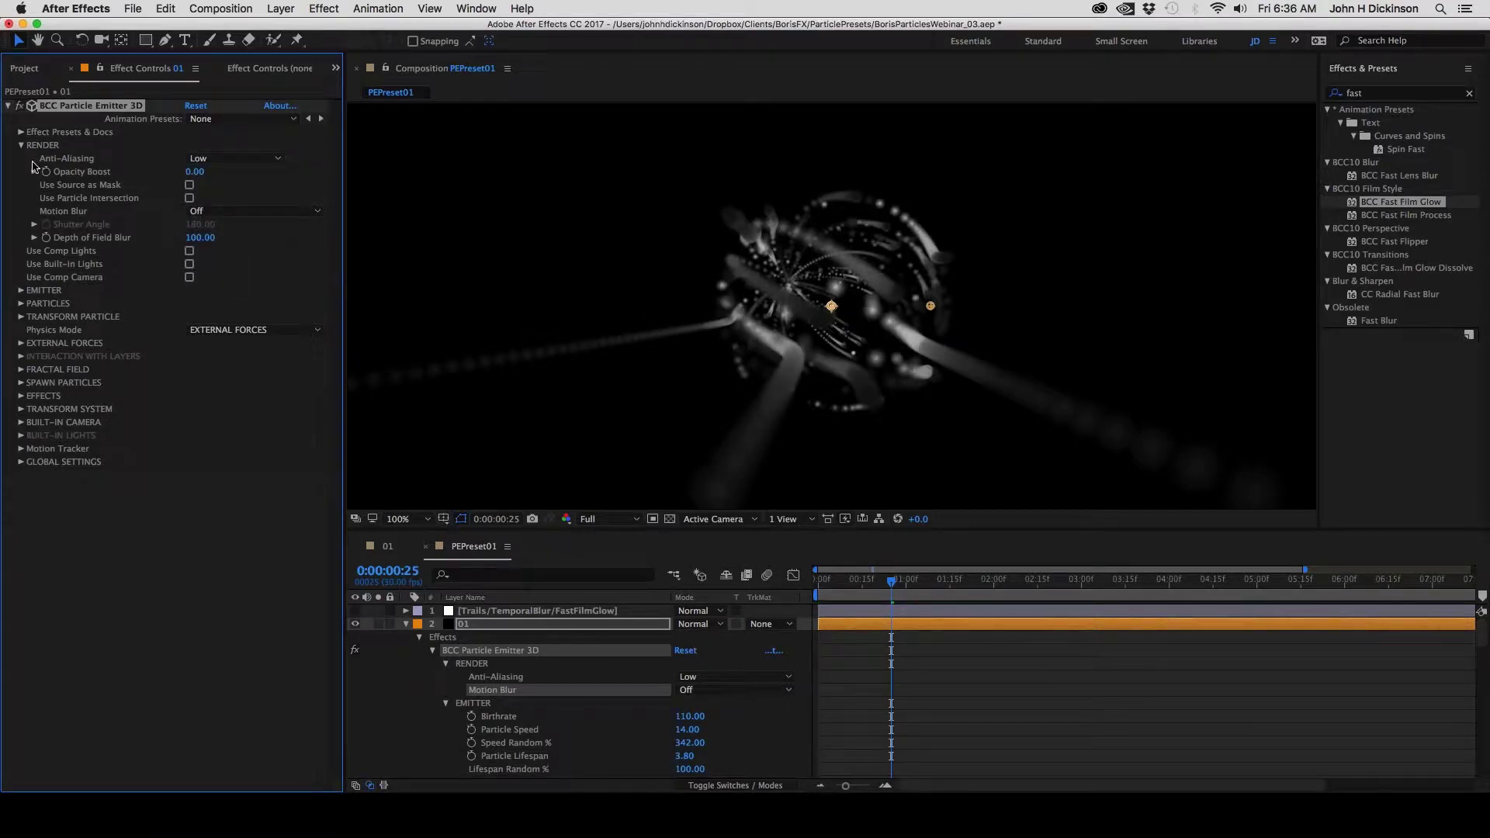
Set the Particle Shape to Cards 3D, scrub the animation to 0:00:00:25, and enable Use Built-in Lights
{"action": "left_click", "coordinate": [21, 145]}
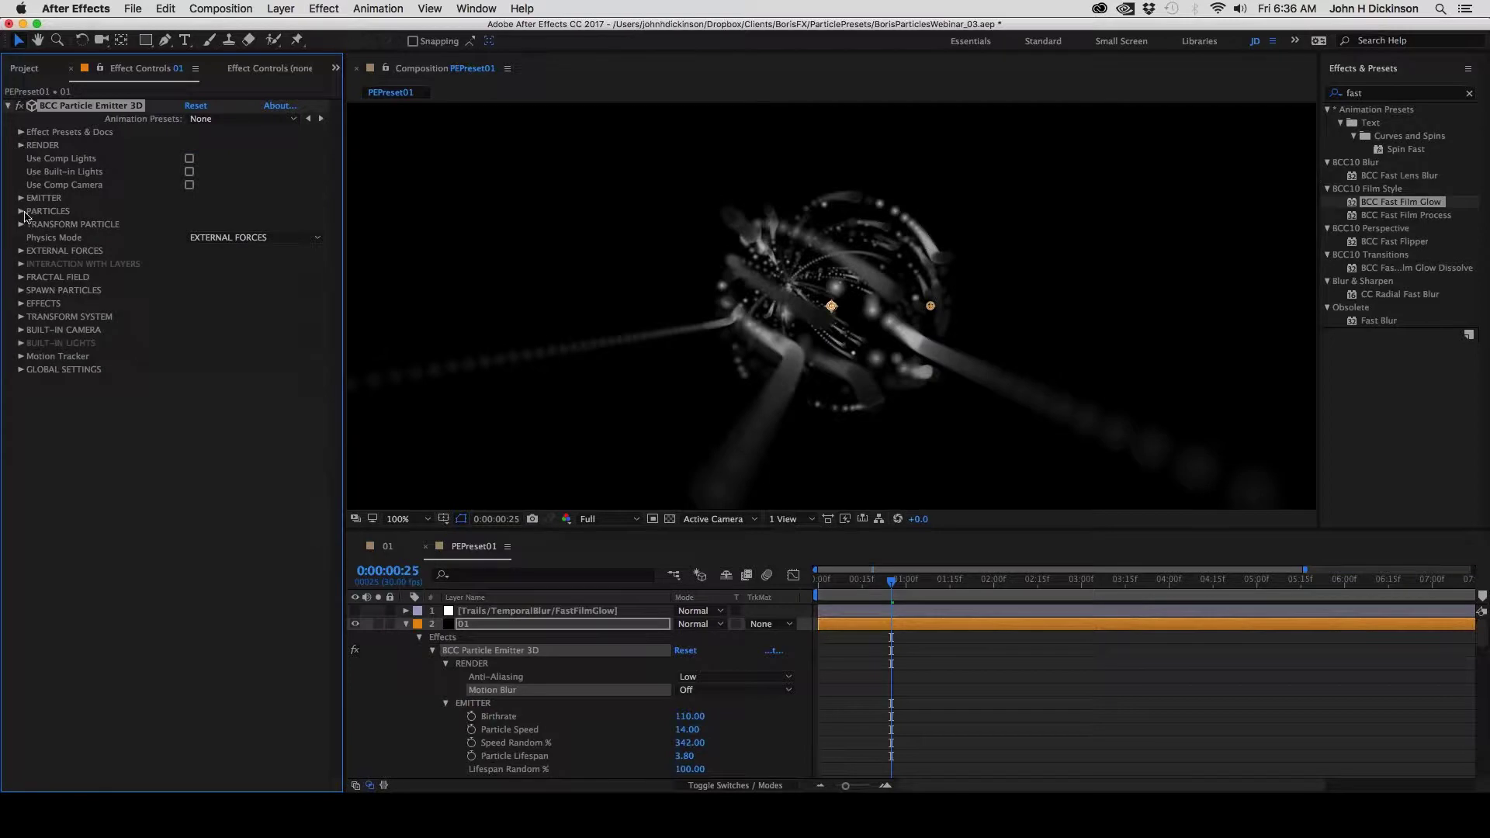
{"action": "left_click", "coordinate": [21, 211]}
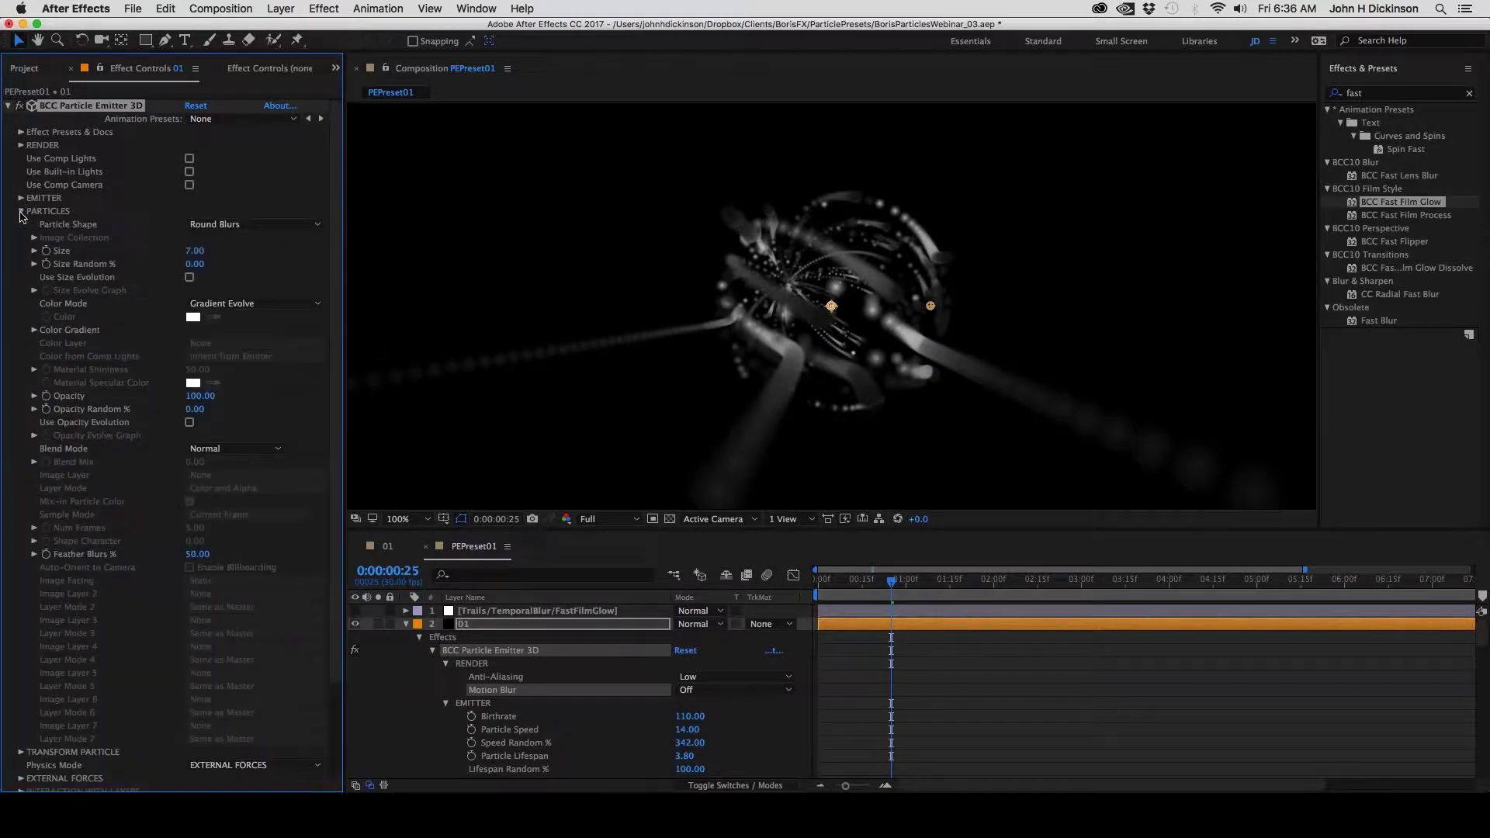
{"action": "left_click", "coordinate": [233, 224]}
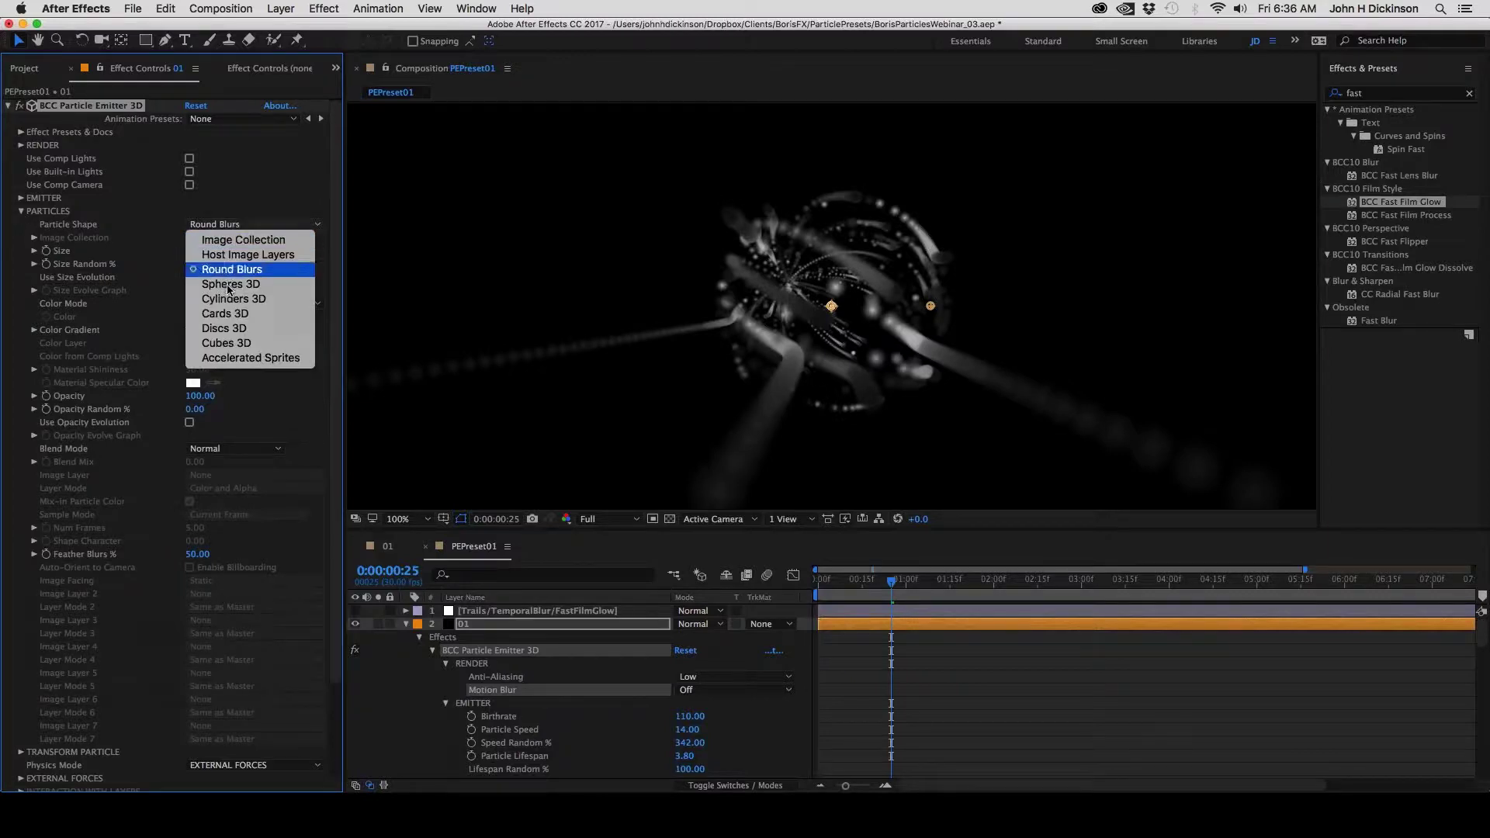
{"action": "left_click", "coordinate": [242, 315]}
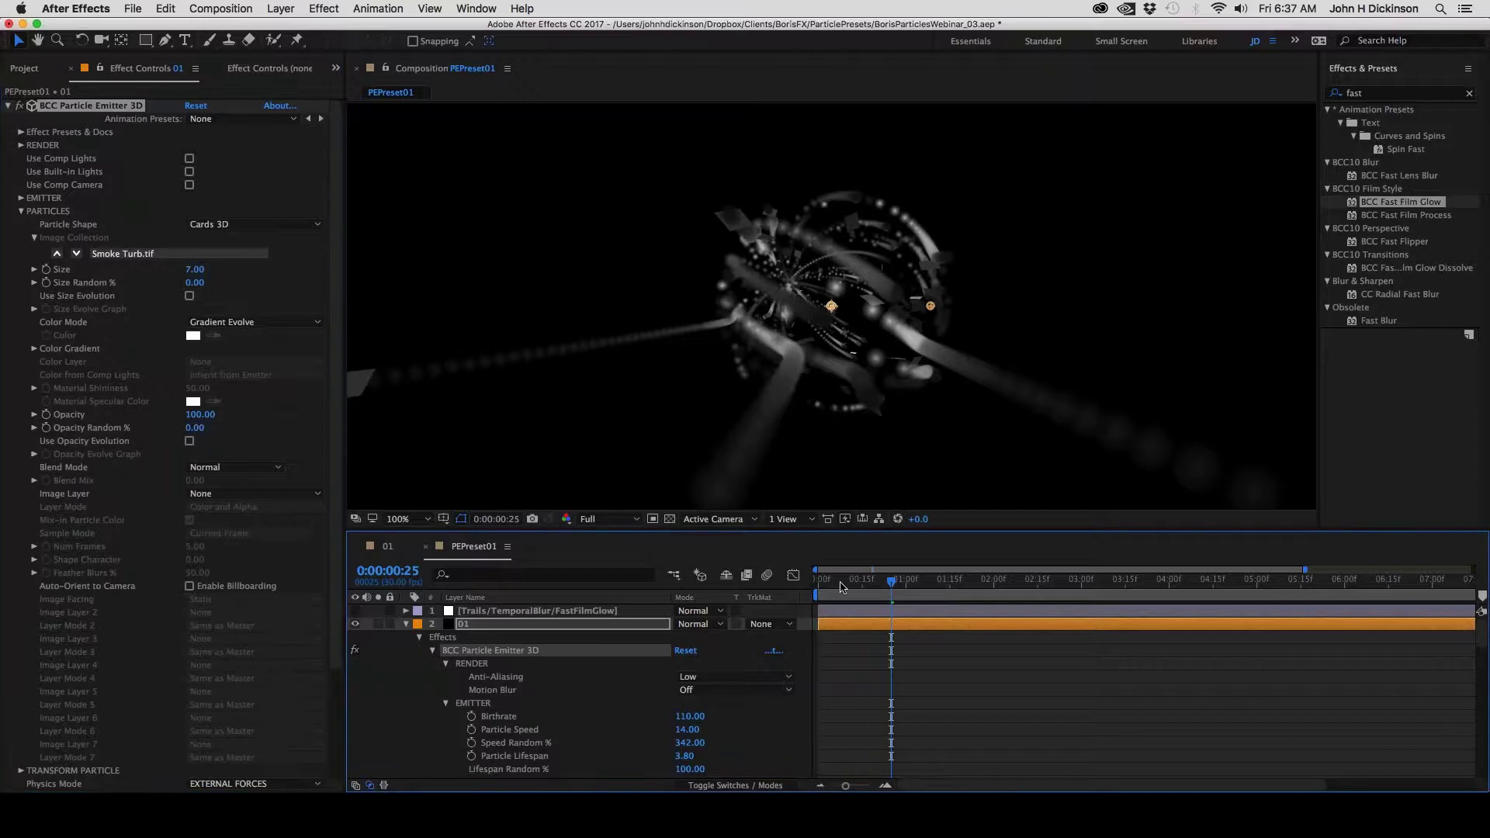
{"action": "left_click_drag", "start_coordinate": [841, 587], "coordinate": [891, 584]}
{"action": "left_click", "coordinate": [189, 172]}
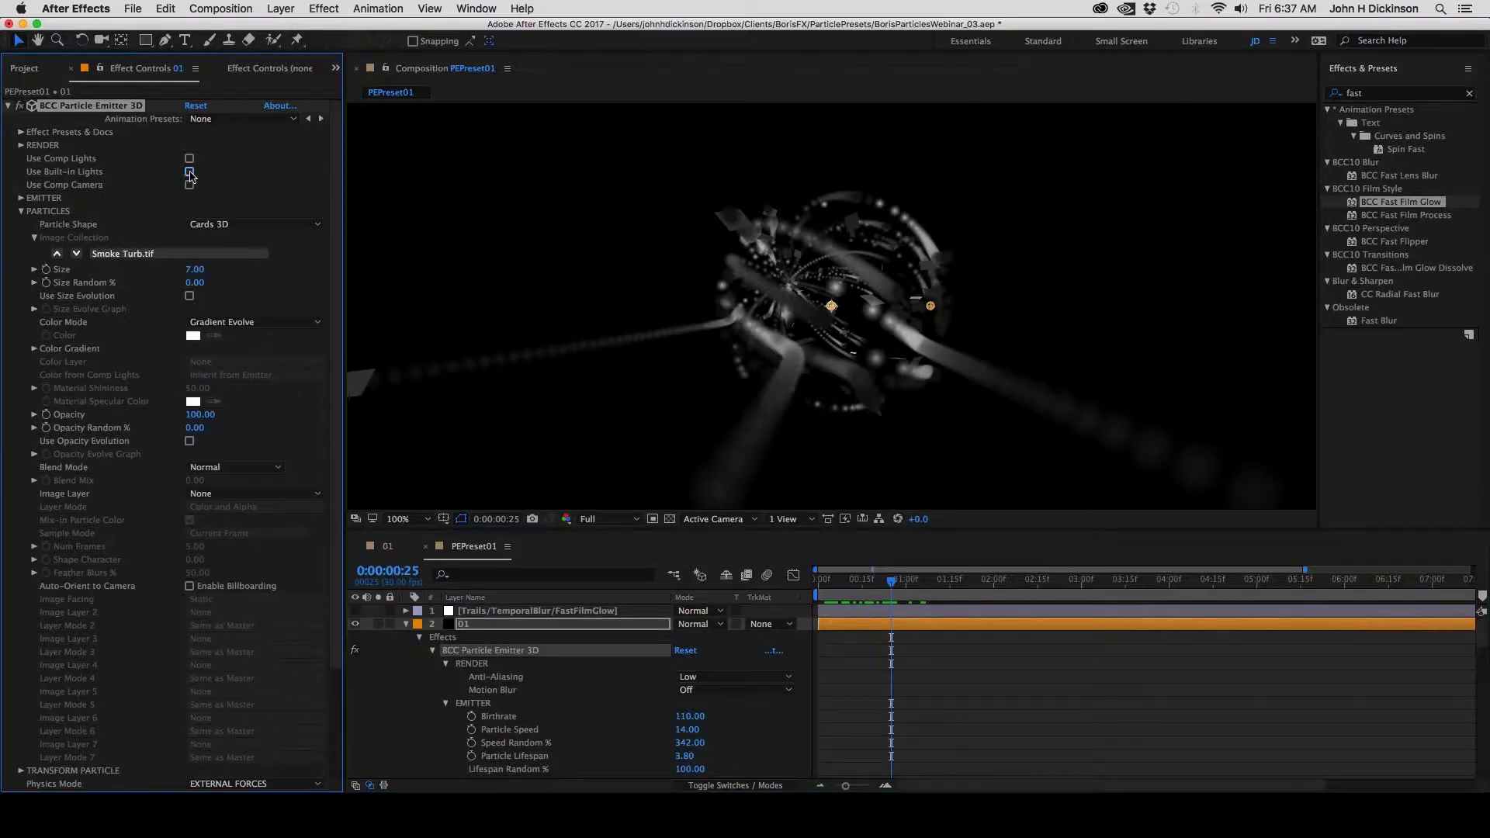
{"action": "left_click", "coordinate": [190, 173]}
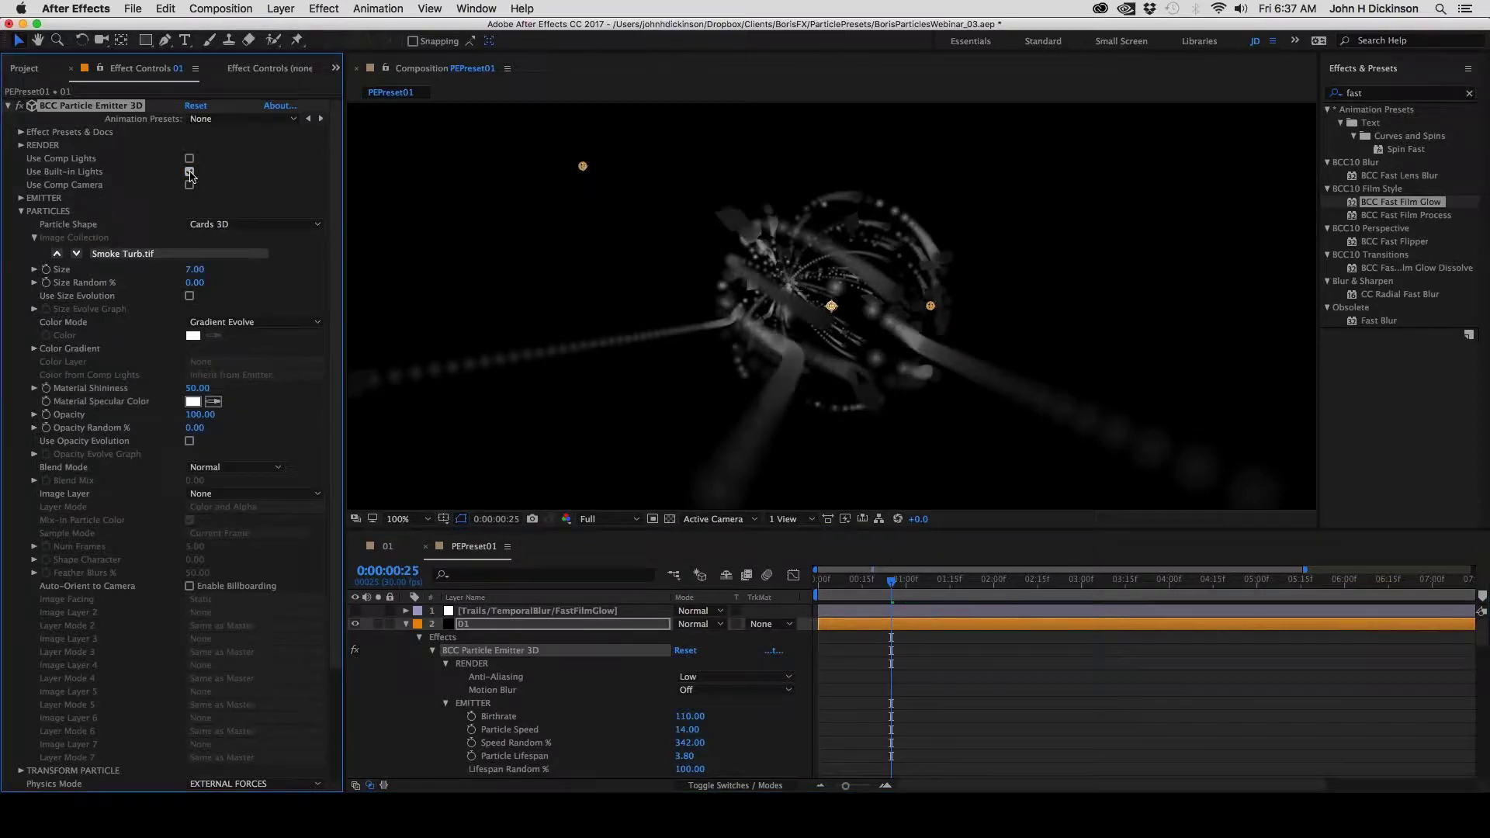
Set the spawn particles' Shape to Link Shape with Master and scrub the animation to 0:00:01:11
{"action": "left_click", "coordinate": [21, 212]}
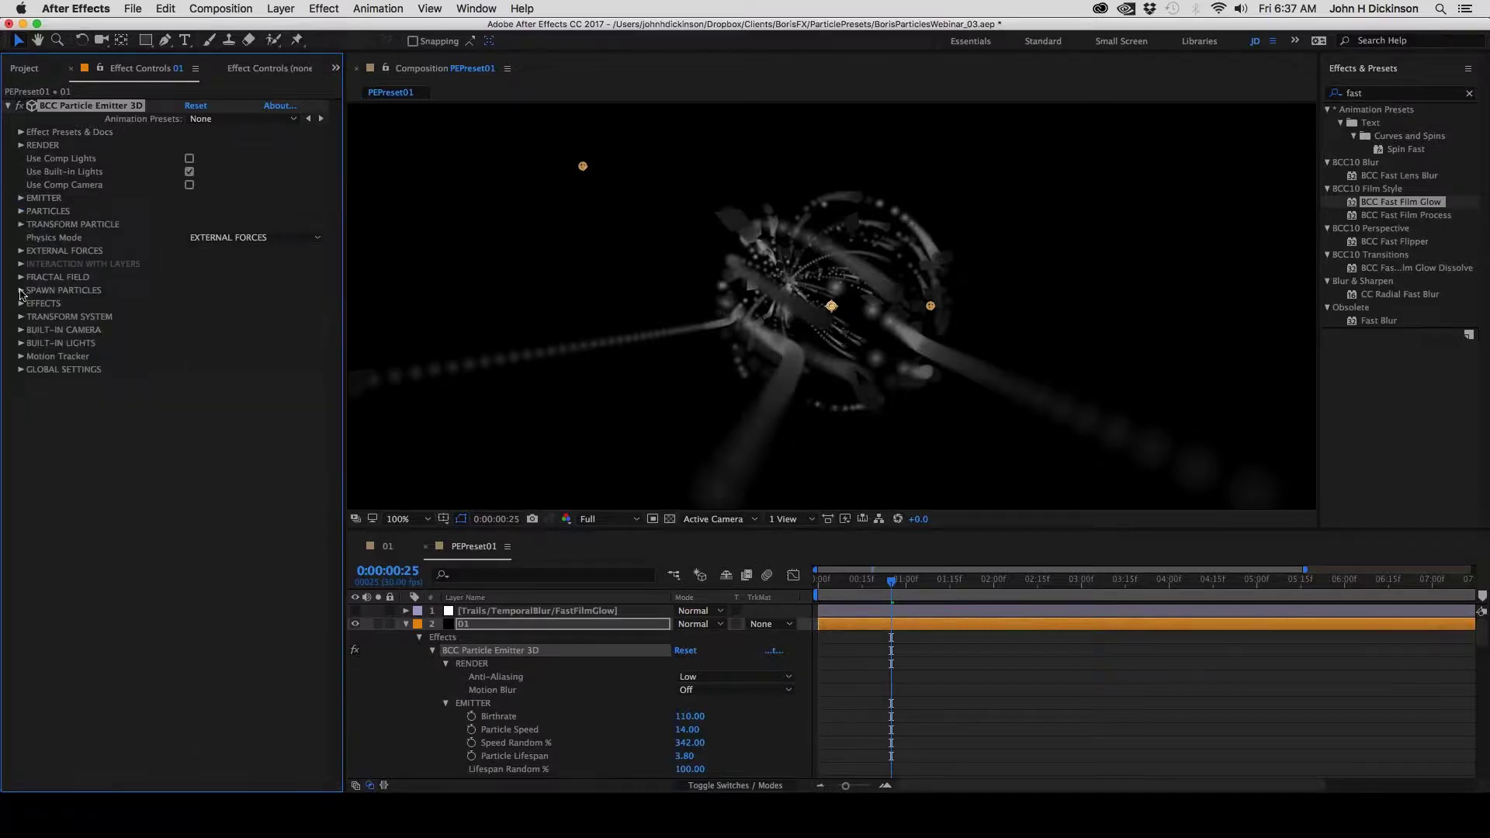
{"action": "left_click", "coordinate": [20, 290]}
{"action": "scroll", "coordinate": [31, 272], "scroll_direction": "down", "scroll_amount": 3}
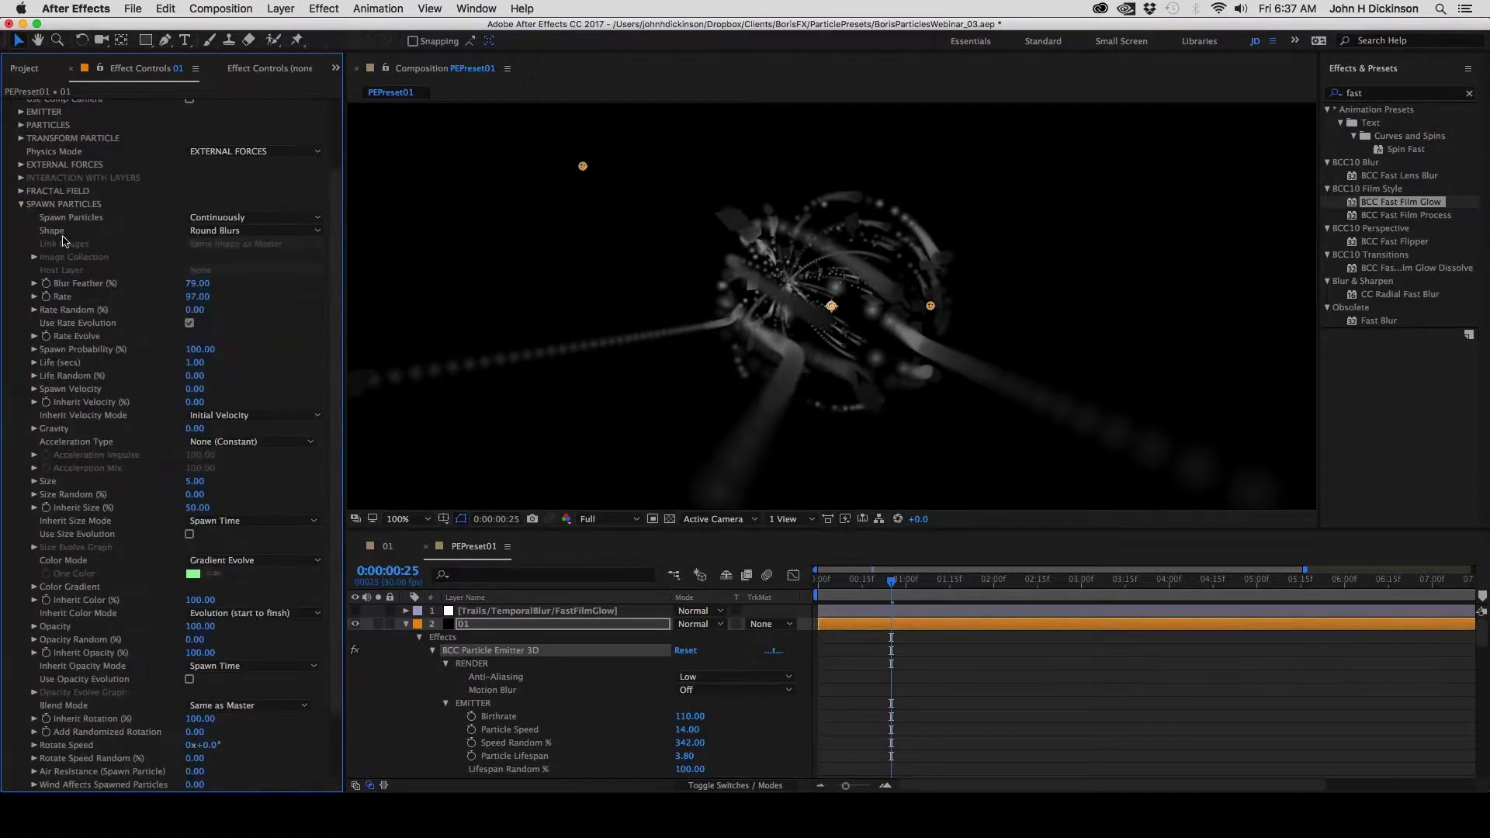
{"action": "left_click", "coordinate": [210, 233]}
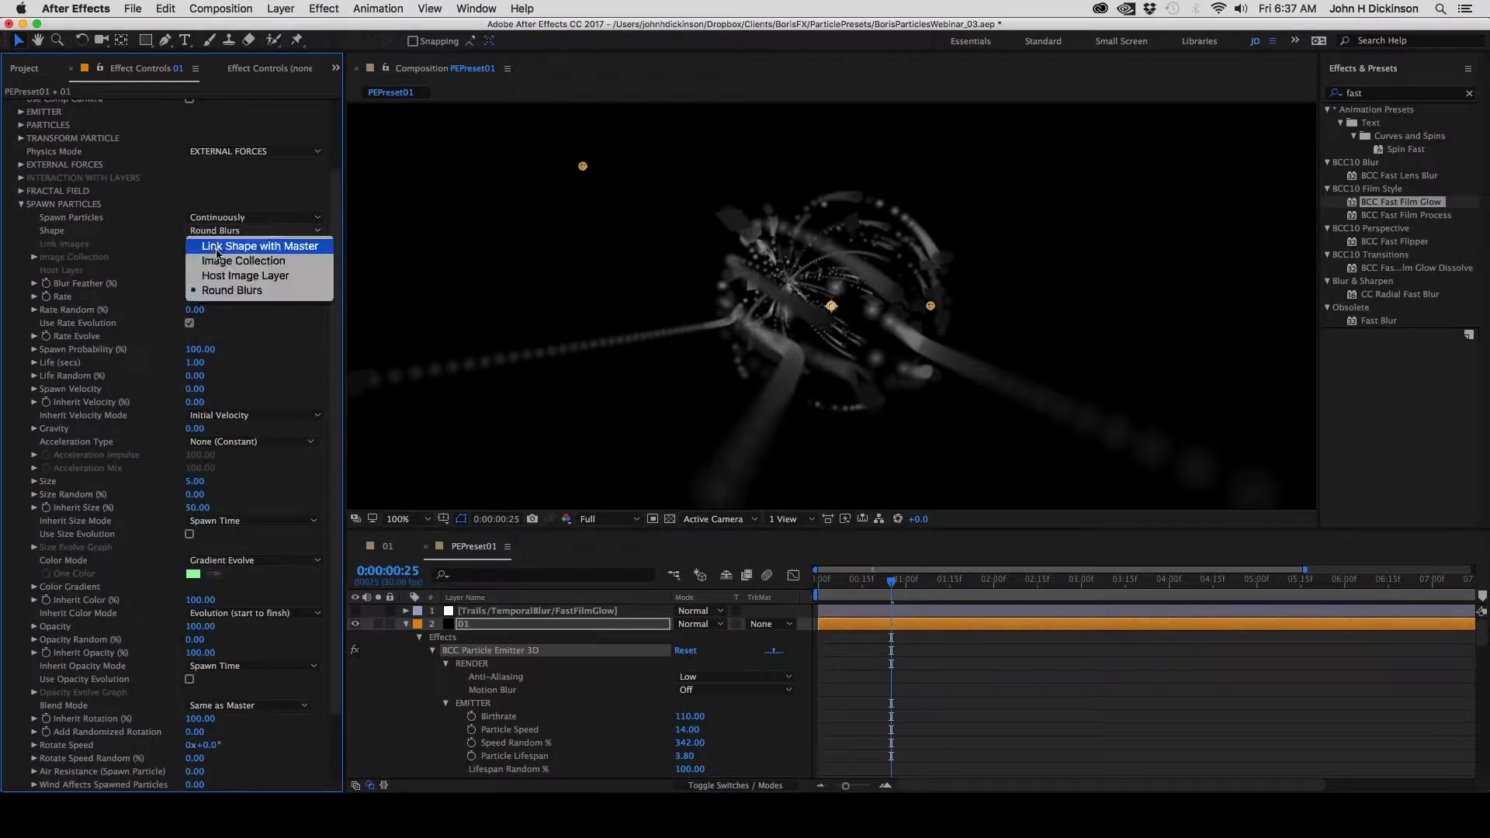
{"action": "left_click", "coordinate": [278, 246]}
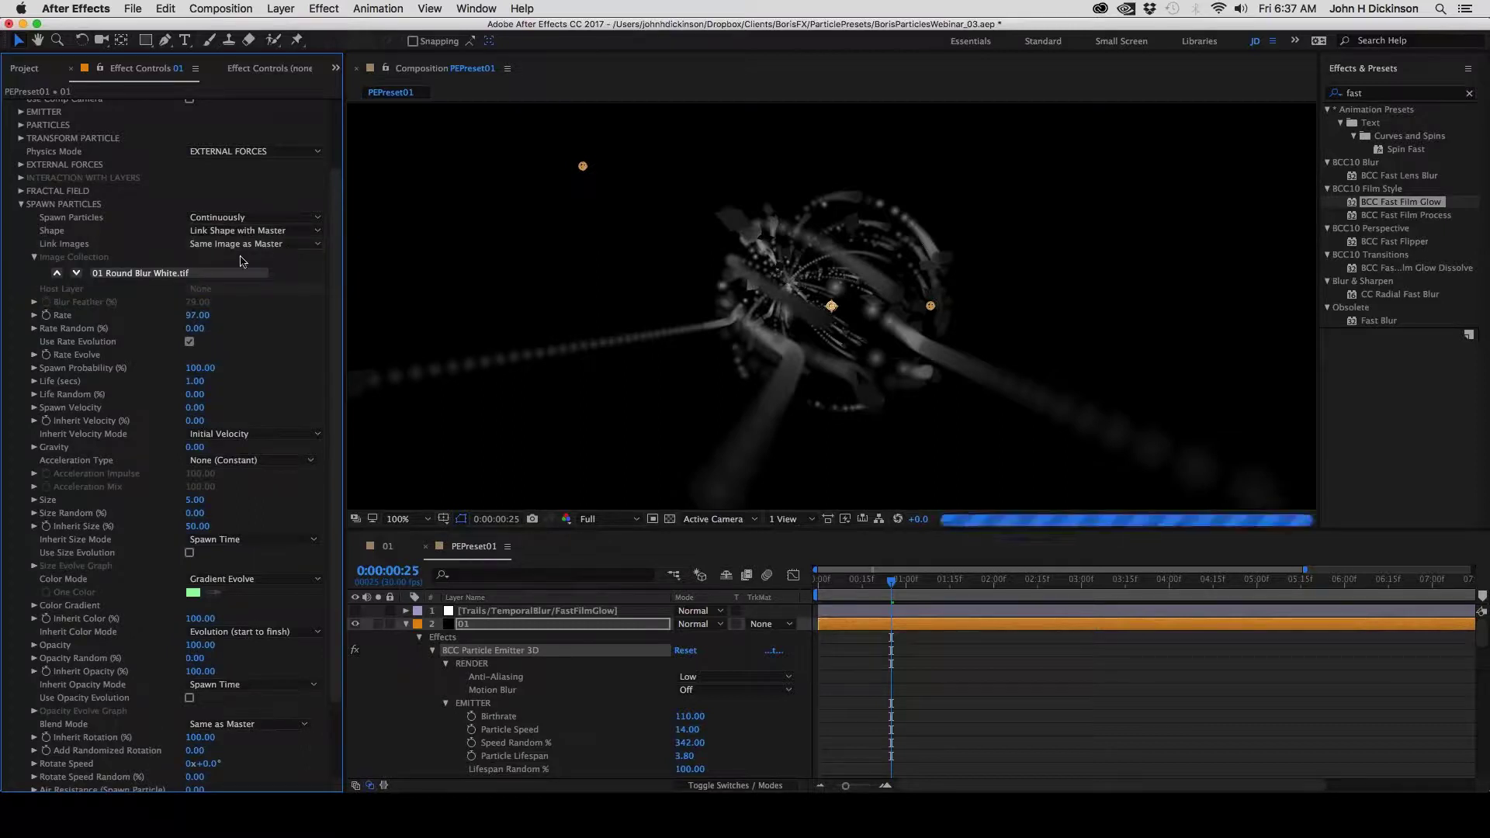
{"action": "left_click", "coordinate": [831, 581]}
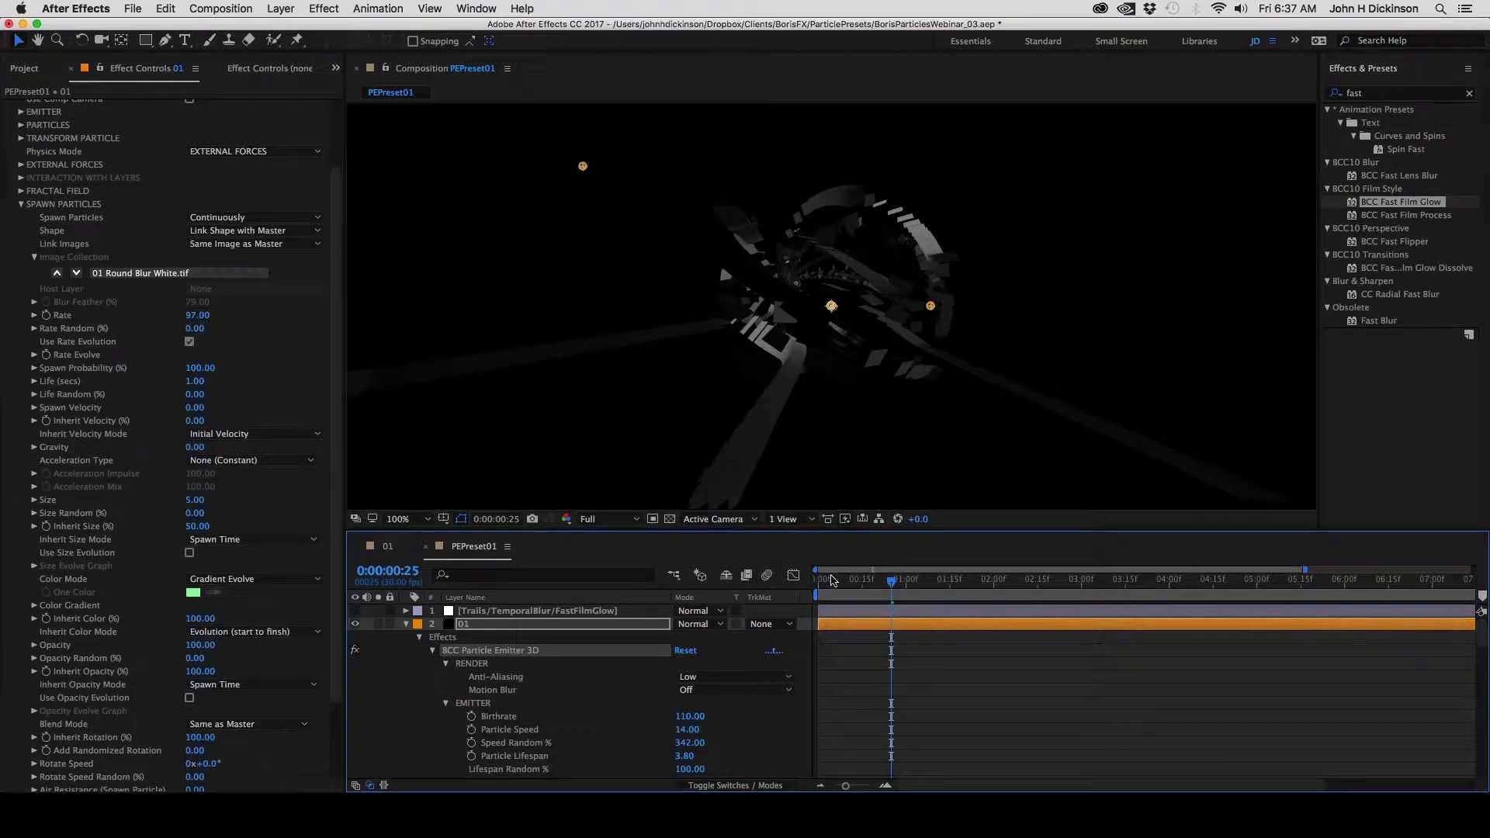
{"action": "left_click_drag", "start_coordinate": [831, 581], "coordinate": [937, 580]}
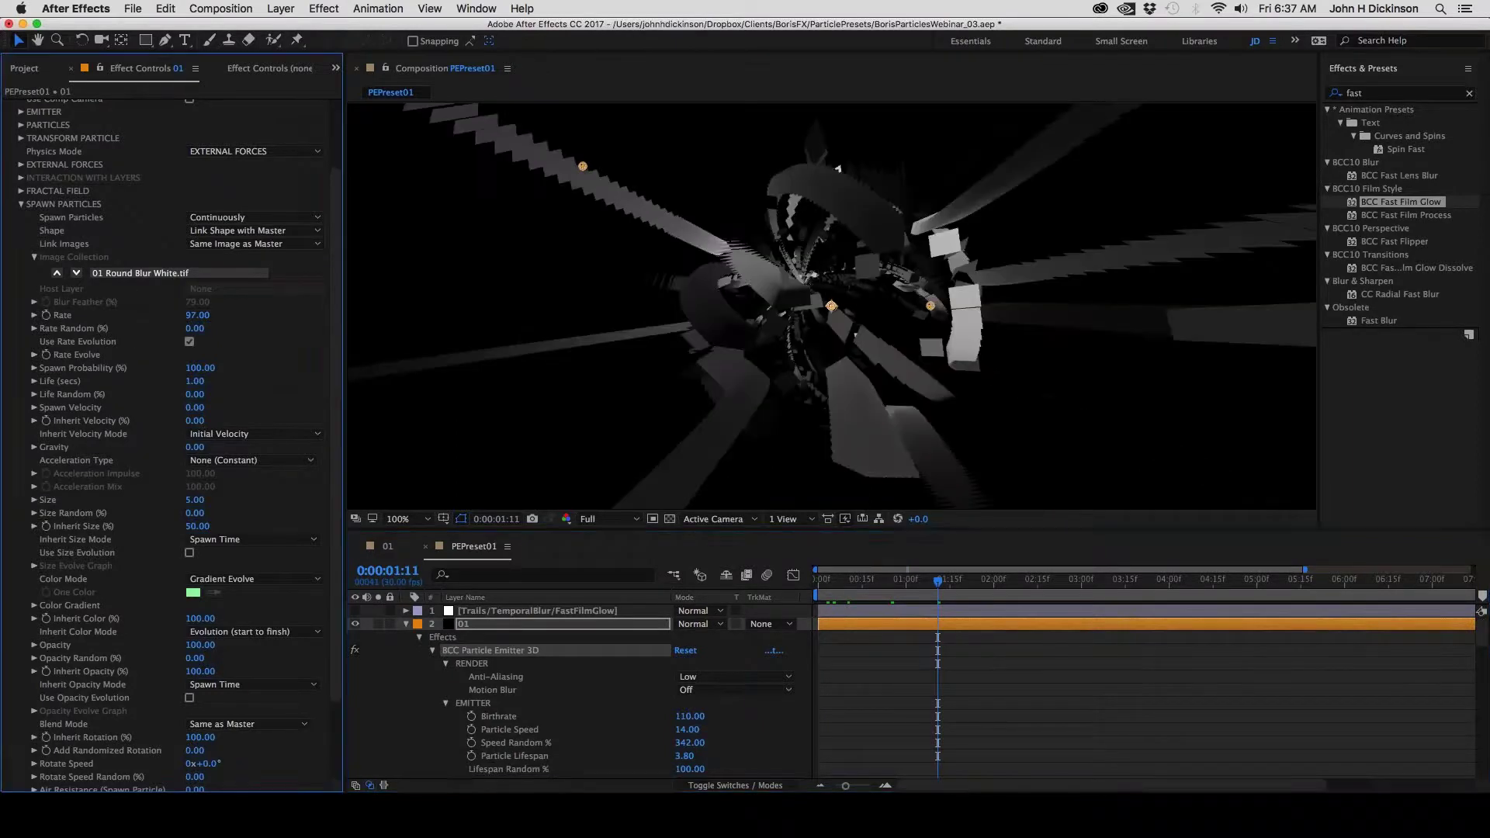
Set the spawn particles' Rate to 5 and scrub the animation to 0:00:02:12
{"action": "left_click", "coordinate": [197, 315]}
{"action": "type", "text": "5"}
{"action": "key", "text": "Return"}
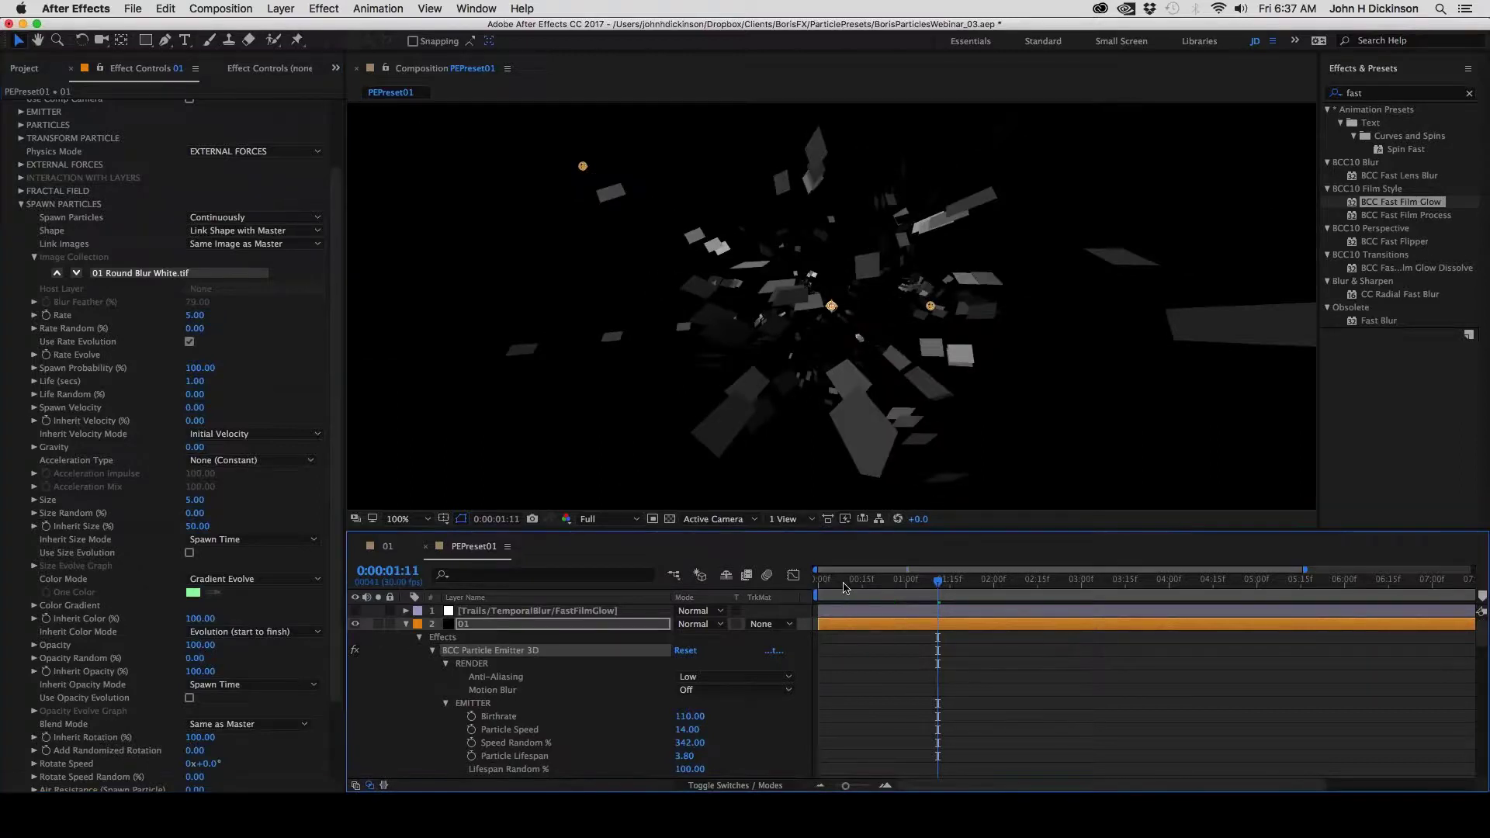
{"action": "left_click_drag", "start_coordinate": [846, 587], "coordinate": [1029, 605]}
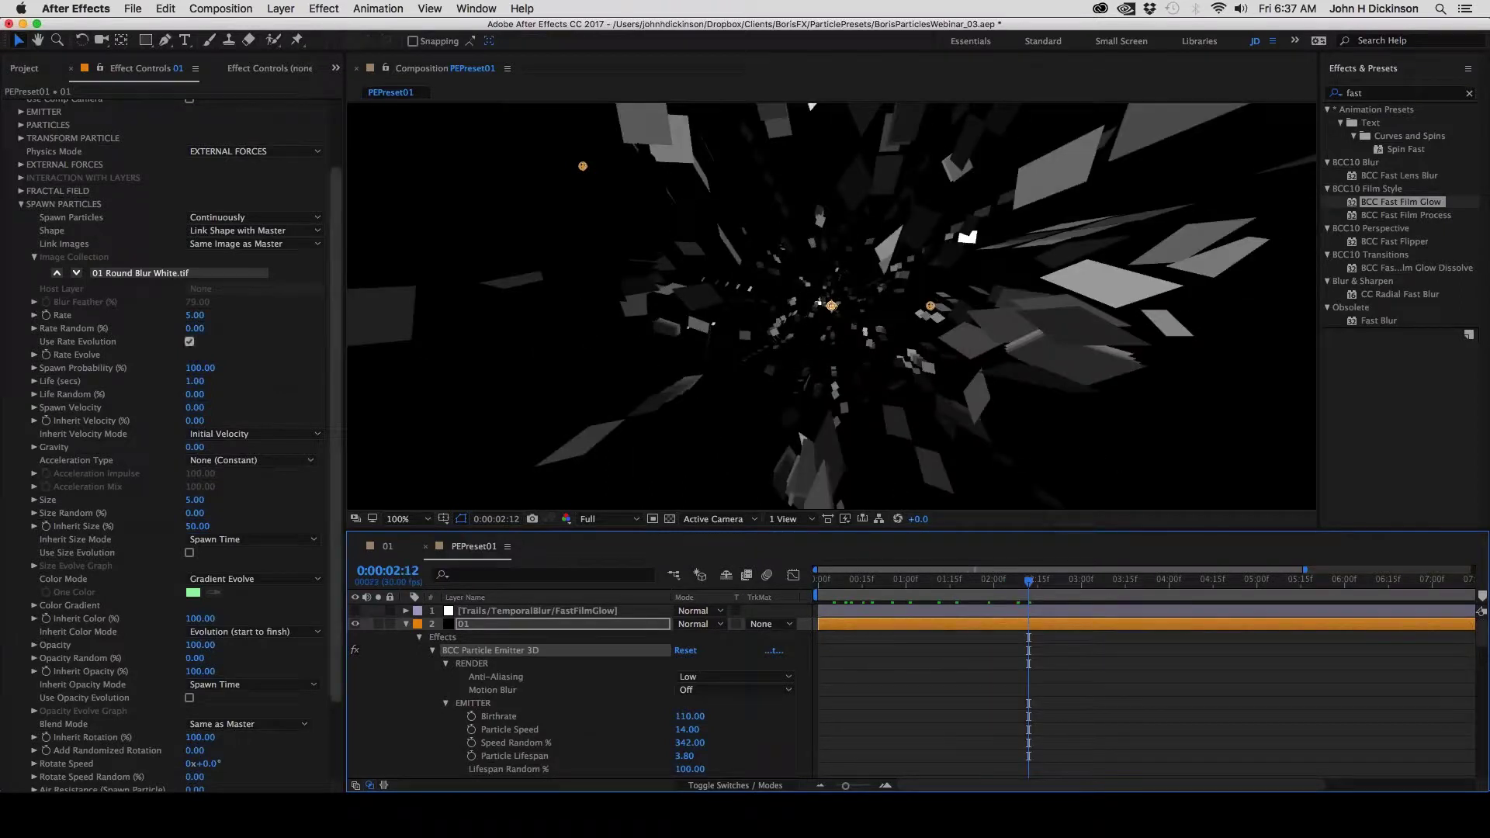
Set the spawn particles' Life to 5 seconds and scrub the animation to 0:00:02:19
{"action": "left_click", "coordinate": [194, 380]}
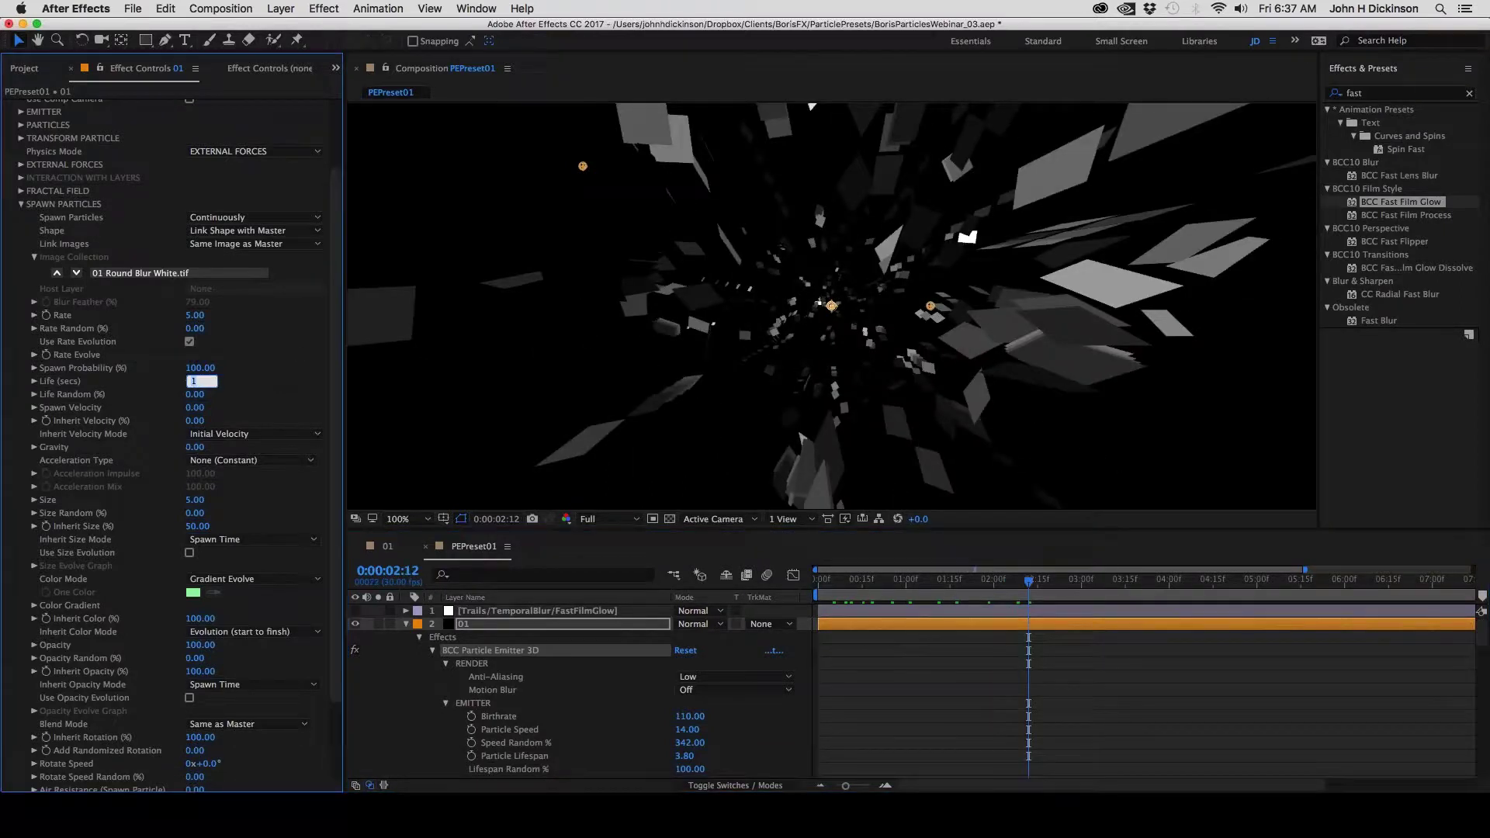
{"action": "type", "text": "5"}
{"action": "key", "text": "Return"}
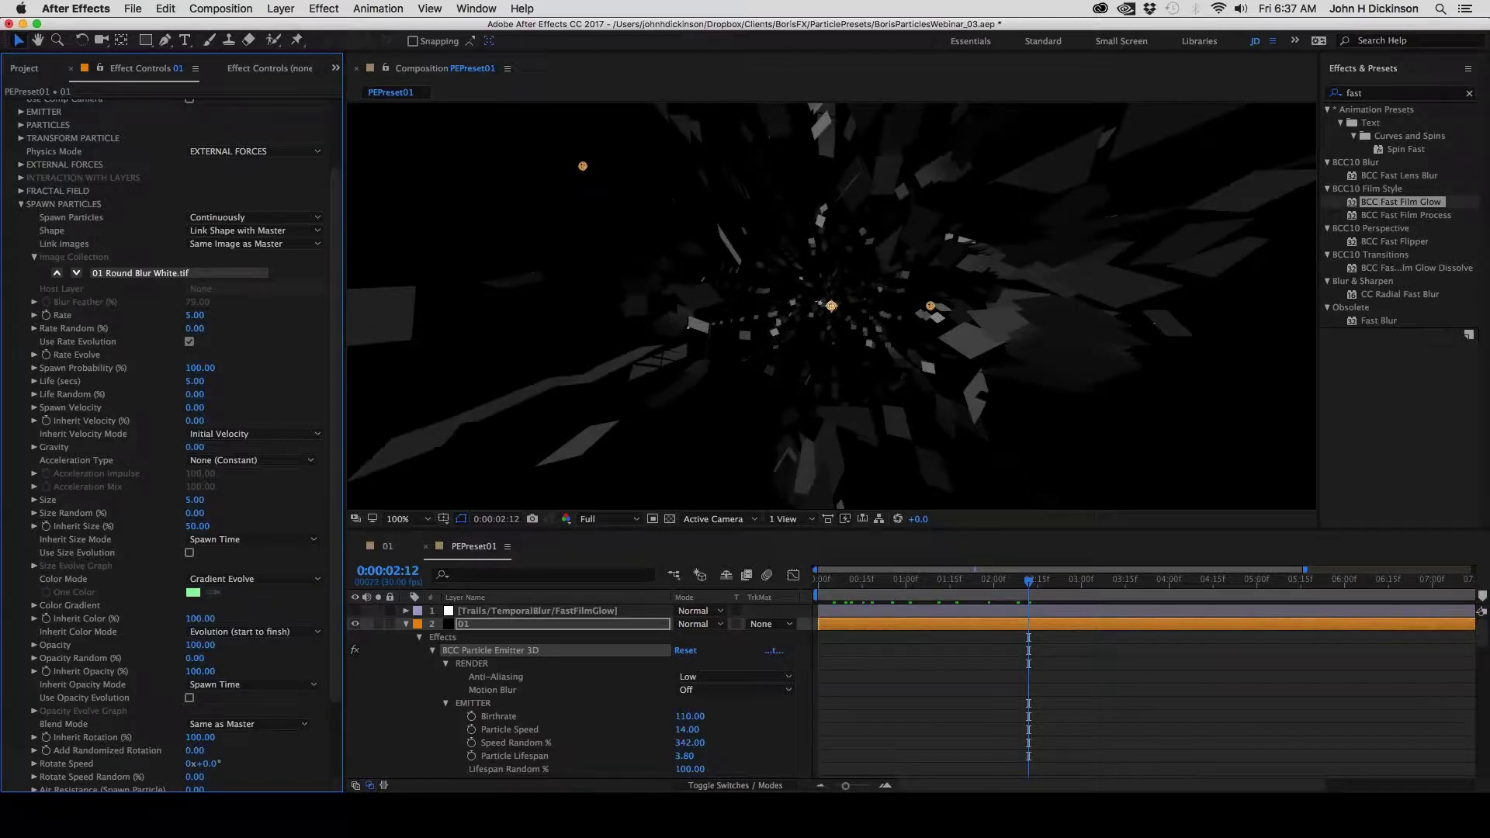
{"action": "key", "text": "space"}
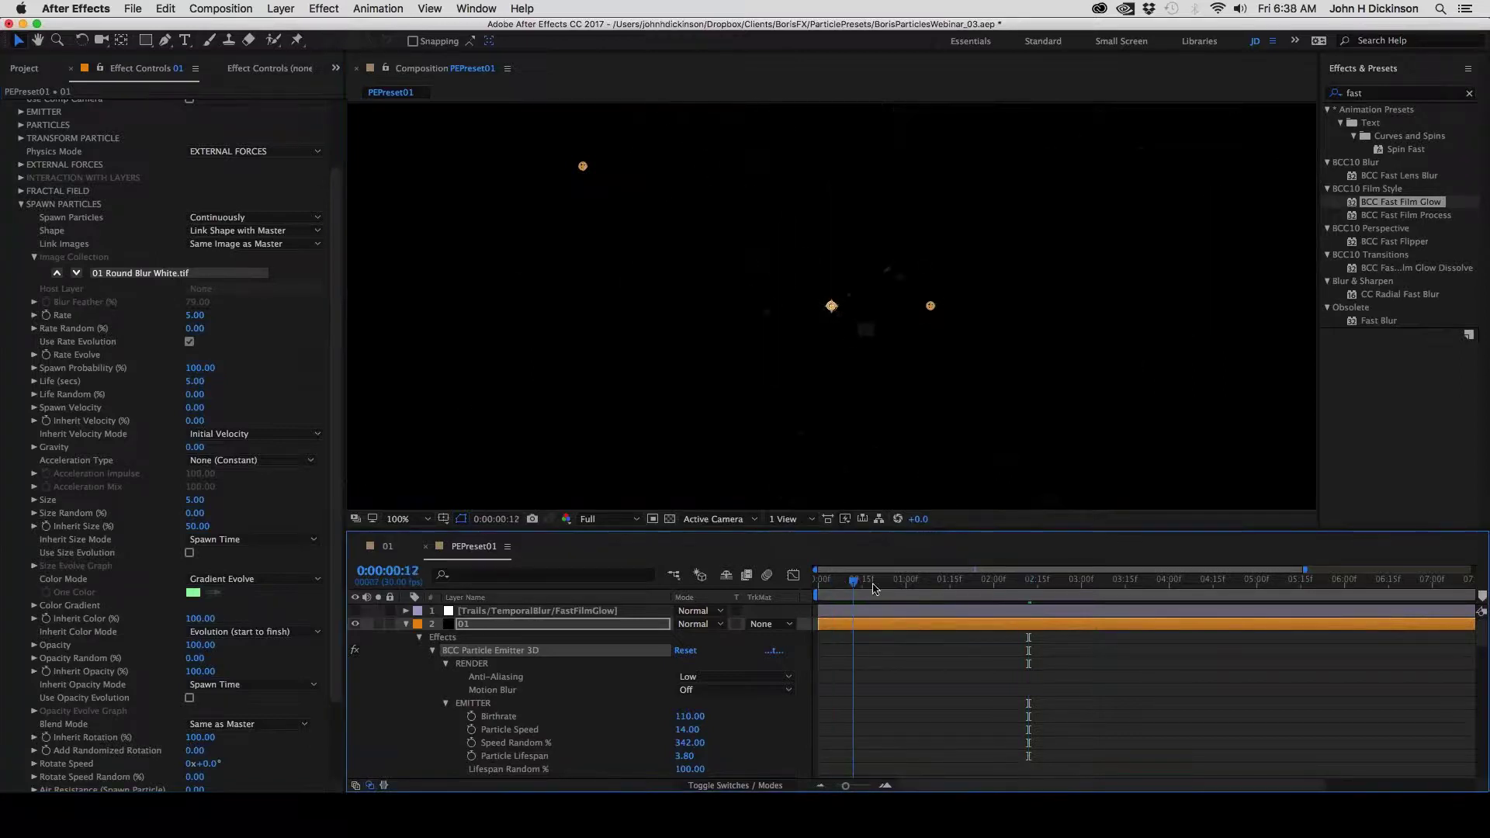
{"action": "left_click_drag", "start_coordinate": [974, 599], "coordinate": [1050, 612]}
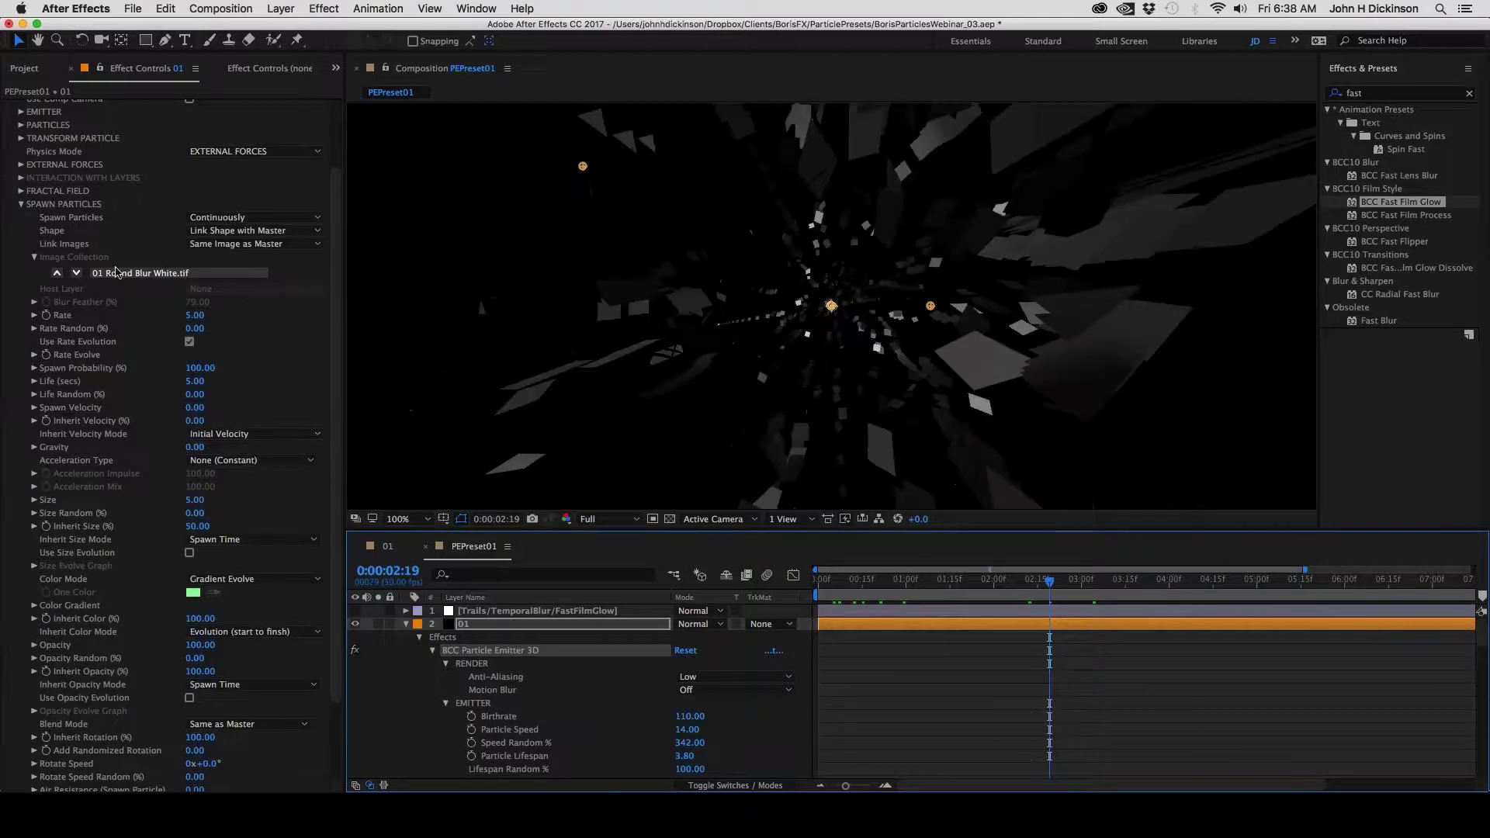
Set Circular Movement to 10 in the external forces and scrub the animation to 0:00:01:22
{"action": "left_click", "coordinate": [21, 203]}
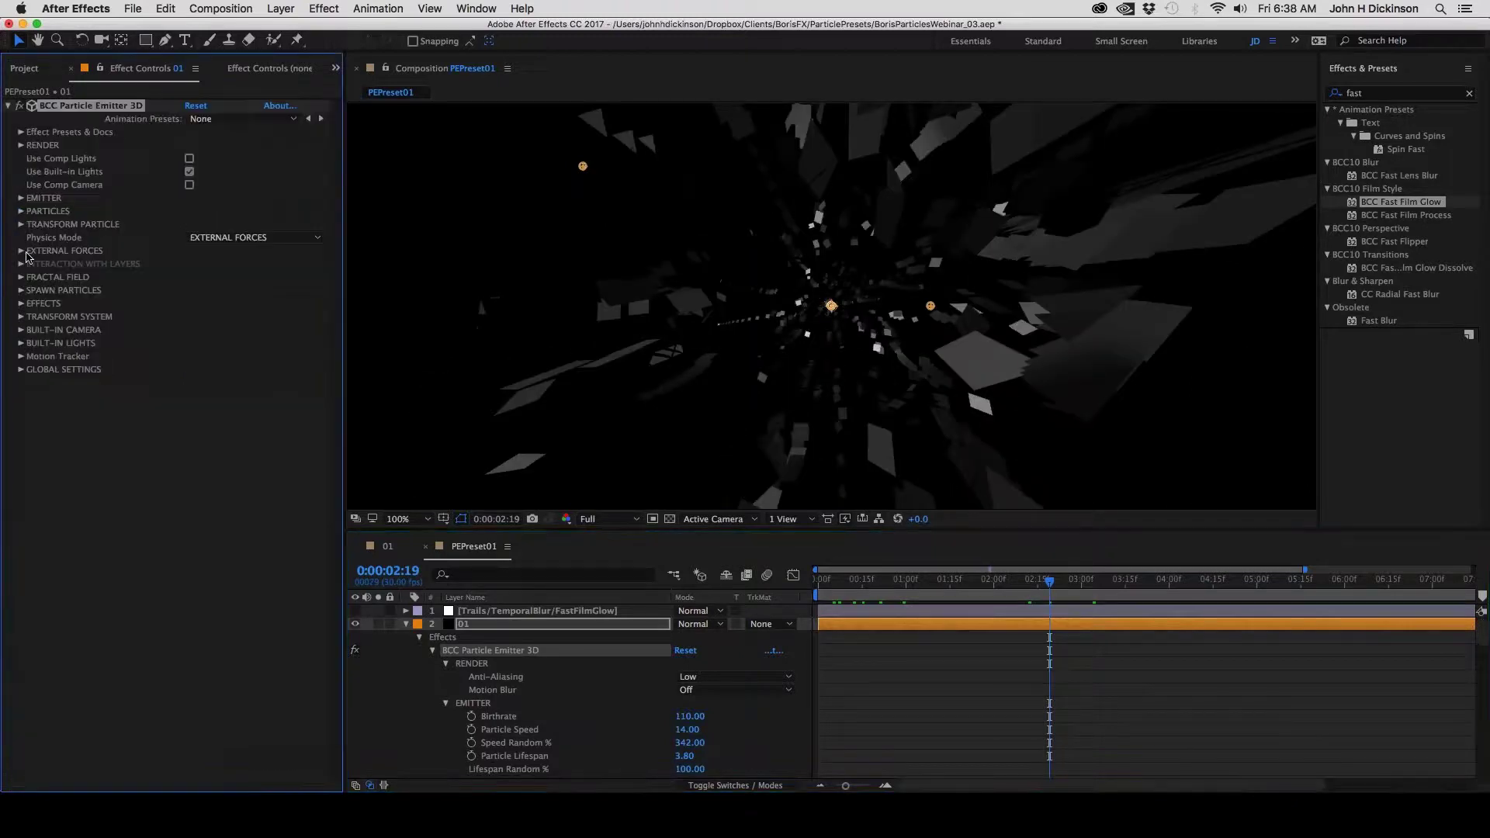
{"action": "left_click", "coordinate": [21, 251]}
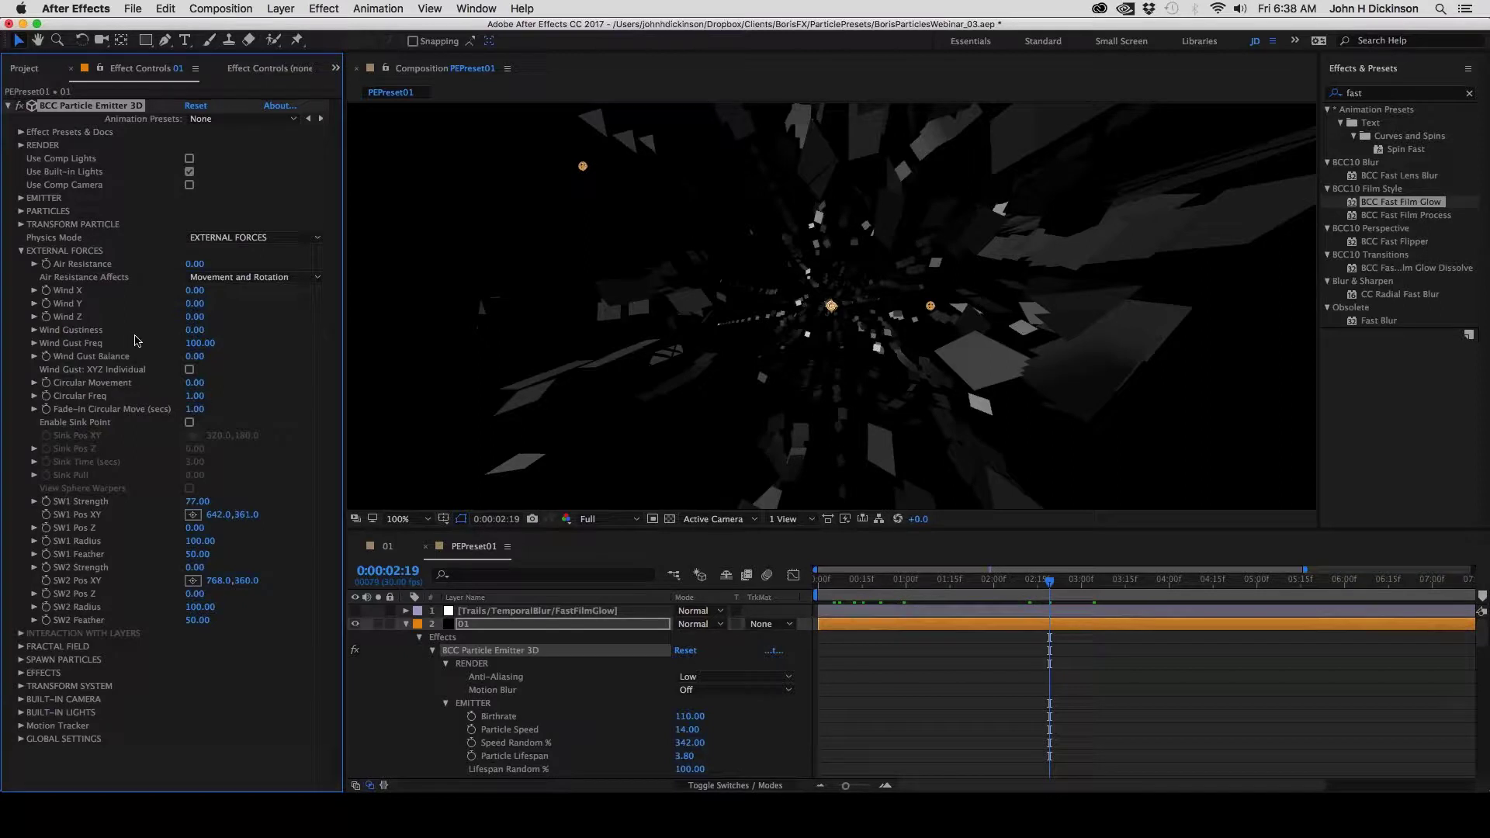
{"action": "left_click", "coordinate": [194, 382]}
{"action": "key", "text": "Return"}
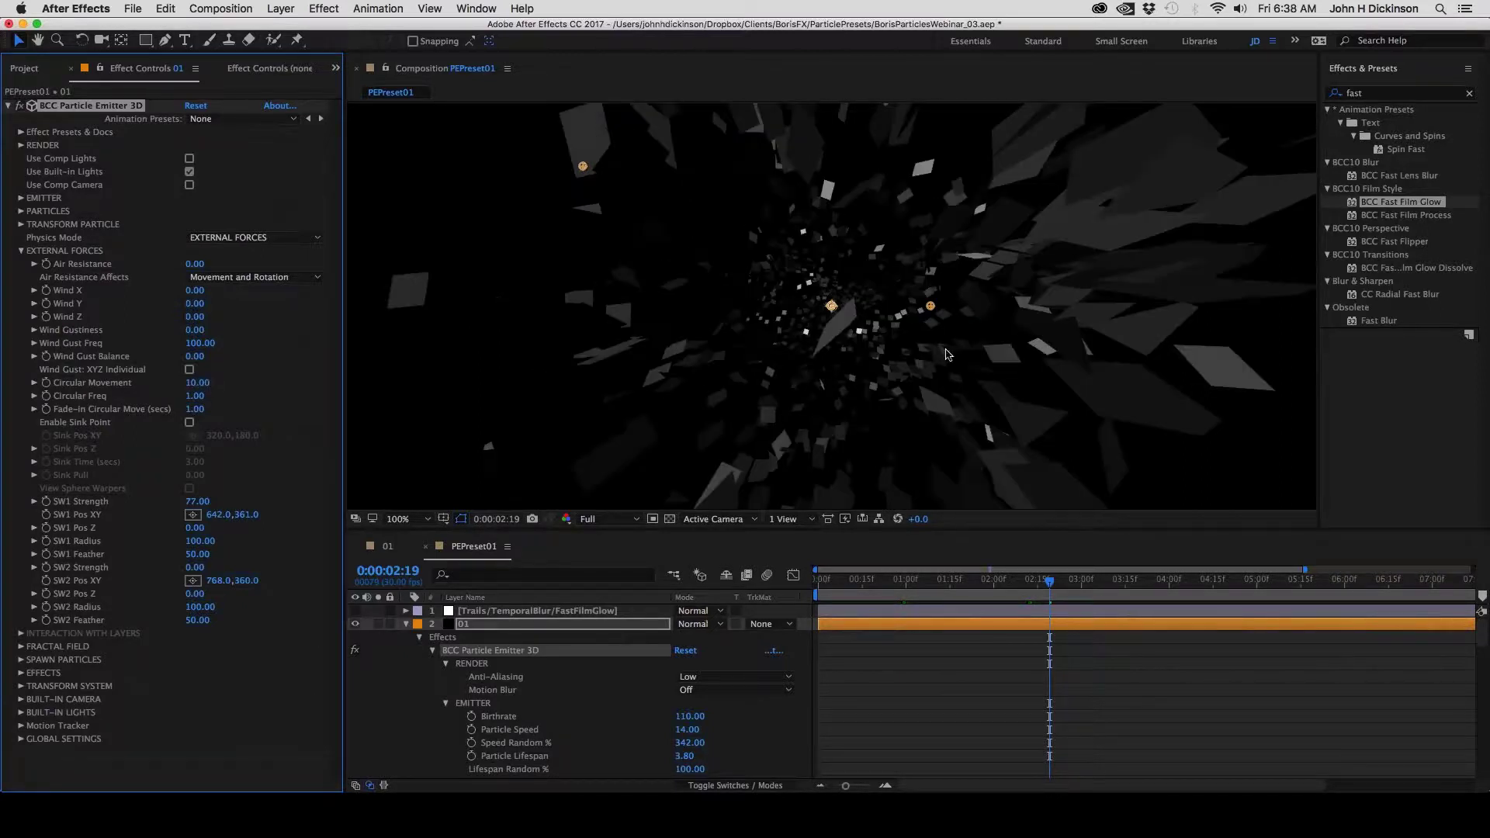
{"action": "left_click", "coordinate": [874, 559]}
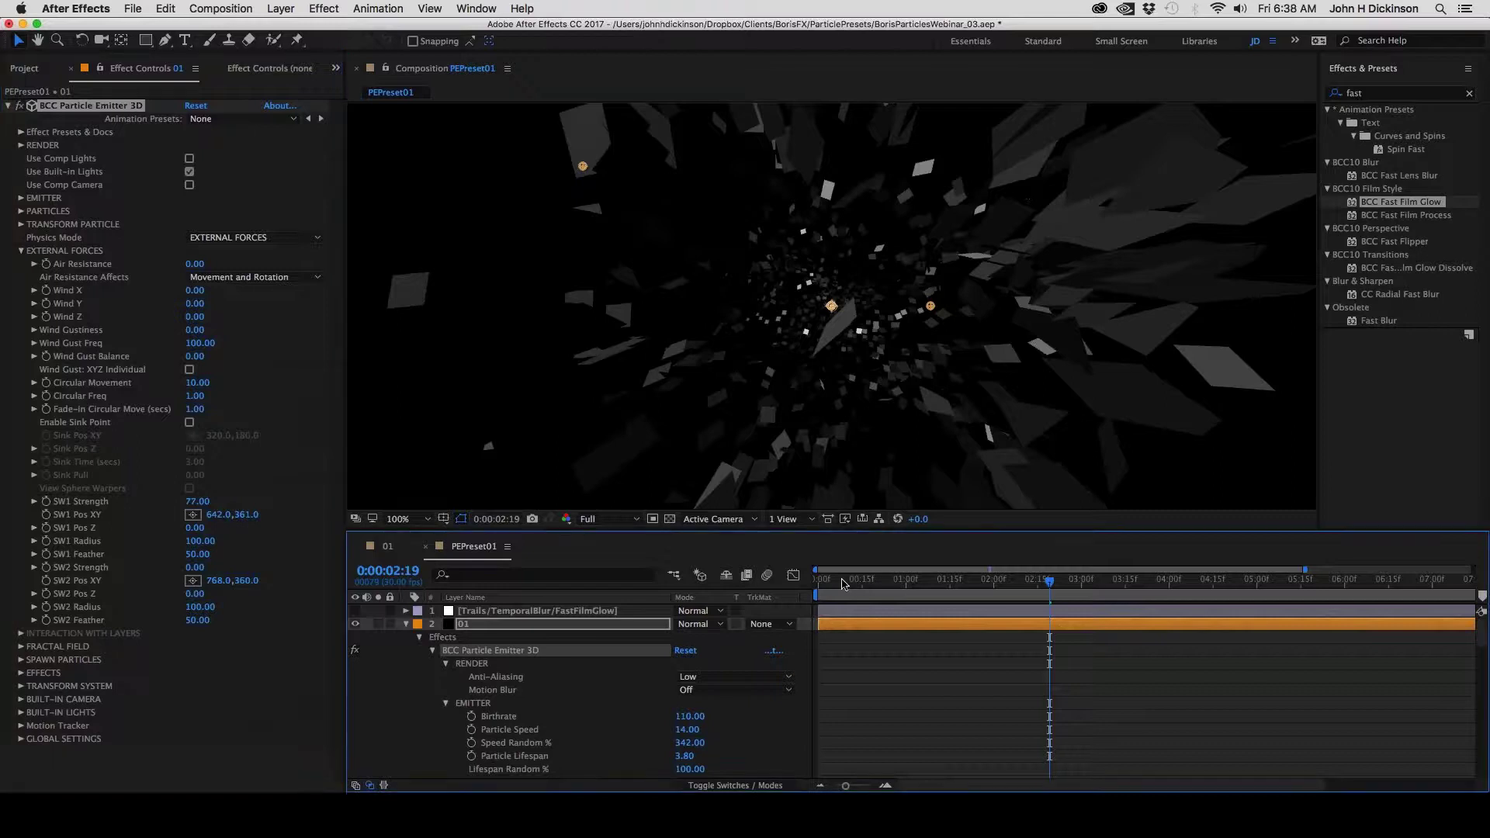
{"action": "left_click_drag", "start_coordinate": [843, 584], "coordinate": [982, 600]}
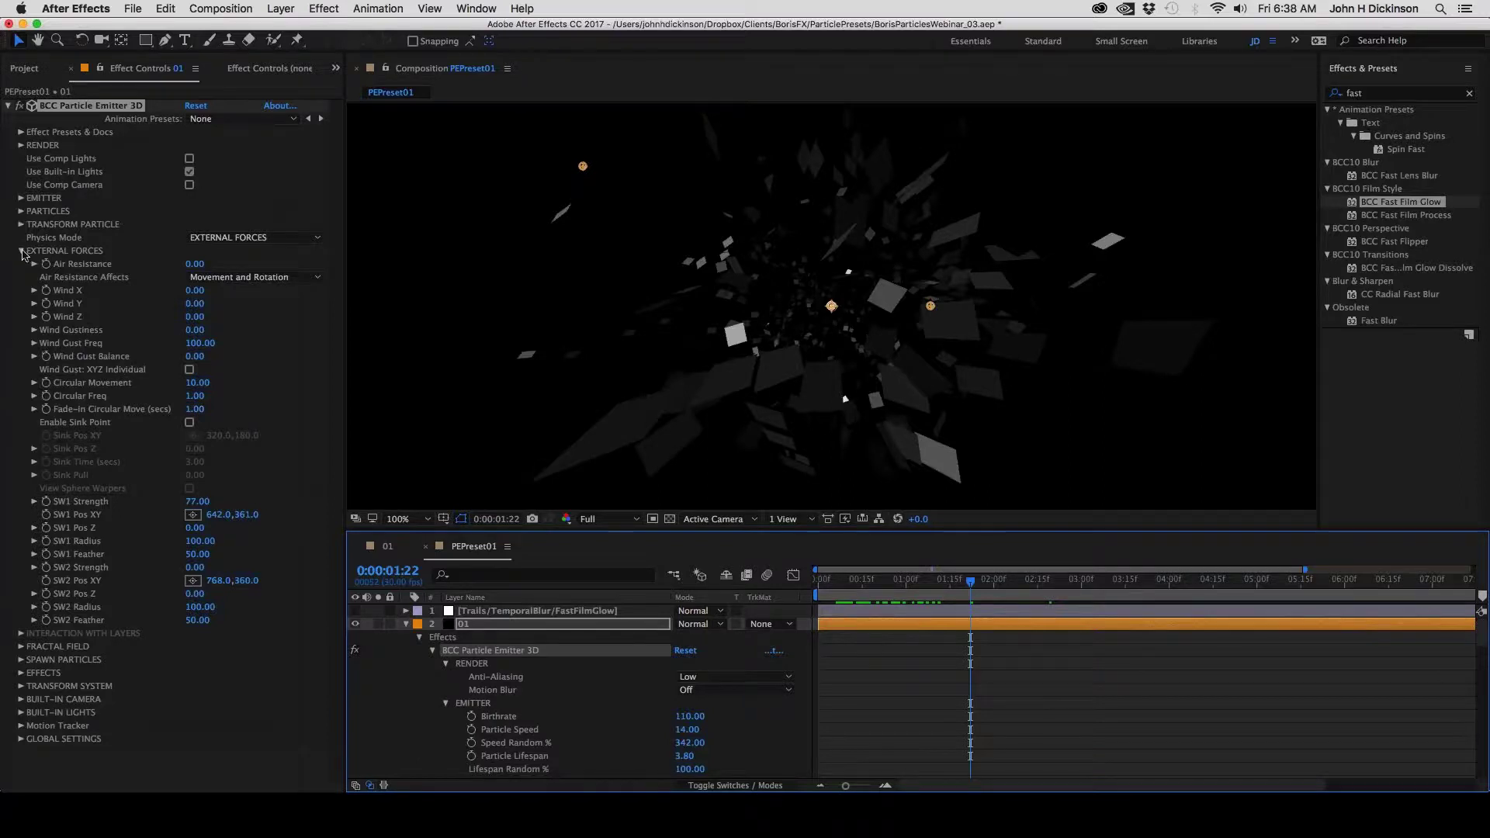
Show the built-in light settings and toggle Light L1 off and on to compare its effect, leaving it enabled
{"action": "left_click", "coordinate": [23, 254]}
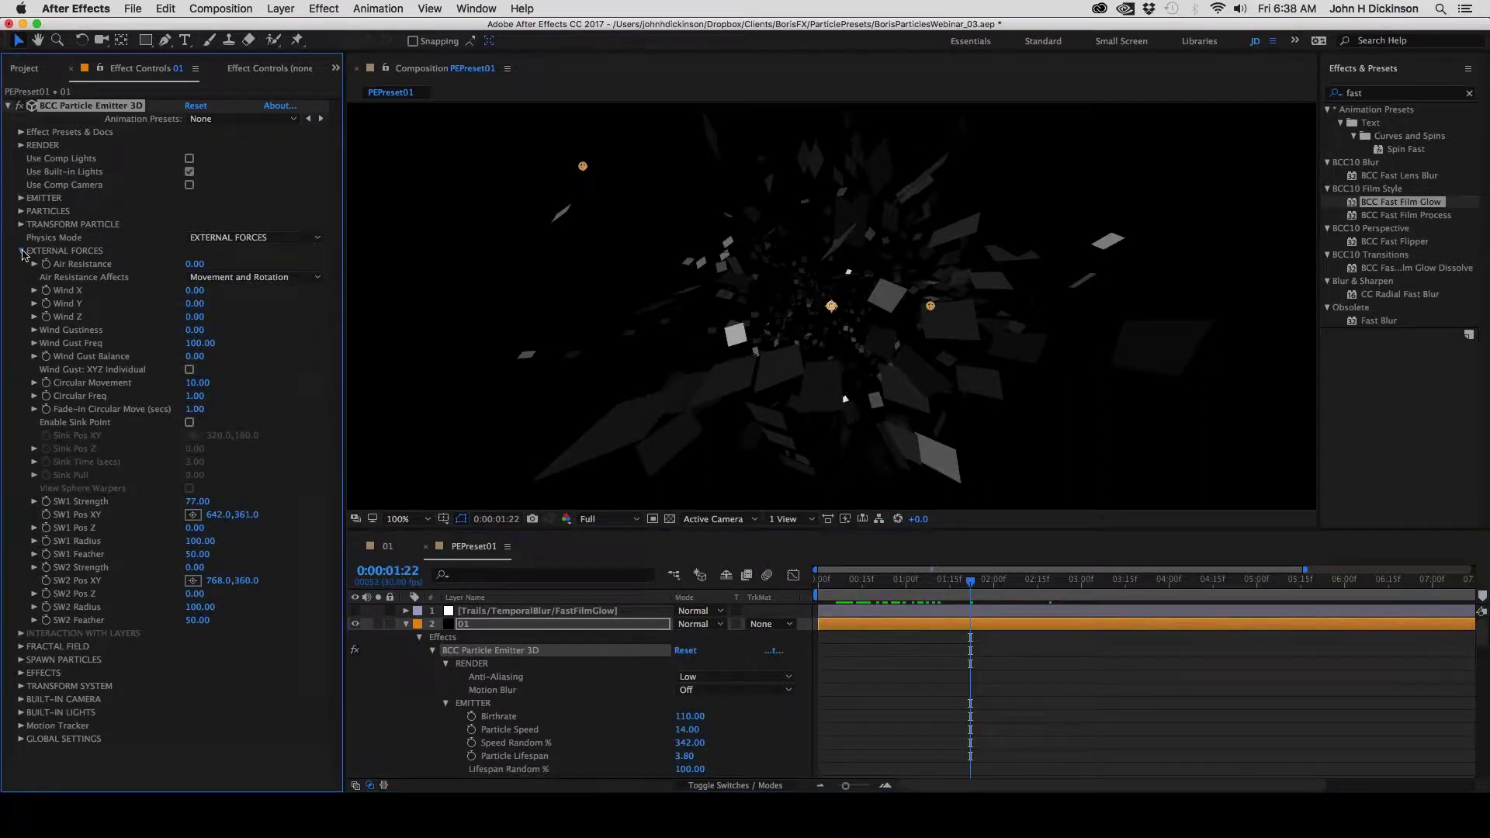
{"action": "left_click", "coordinate": [22, 251]}
{"action": "left_click", "coordinate": [22, 342]}
{"action": "scroll", "coordinate": [31, 354], "scroll_direction": "down", "scroll_amount": 1}
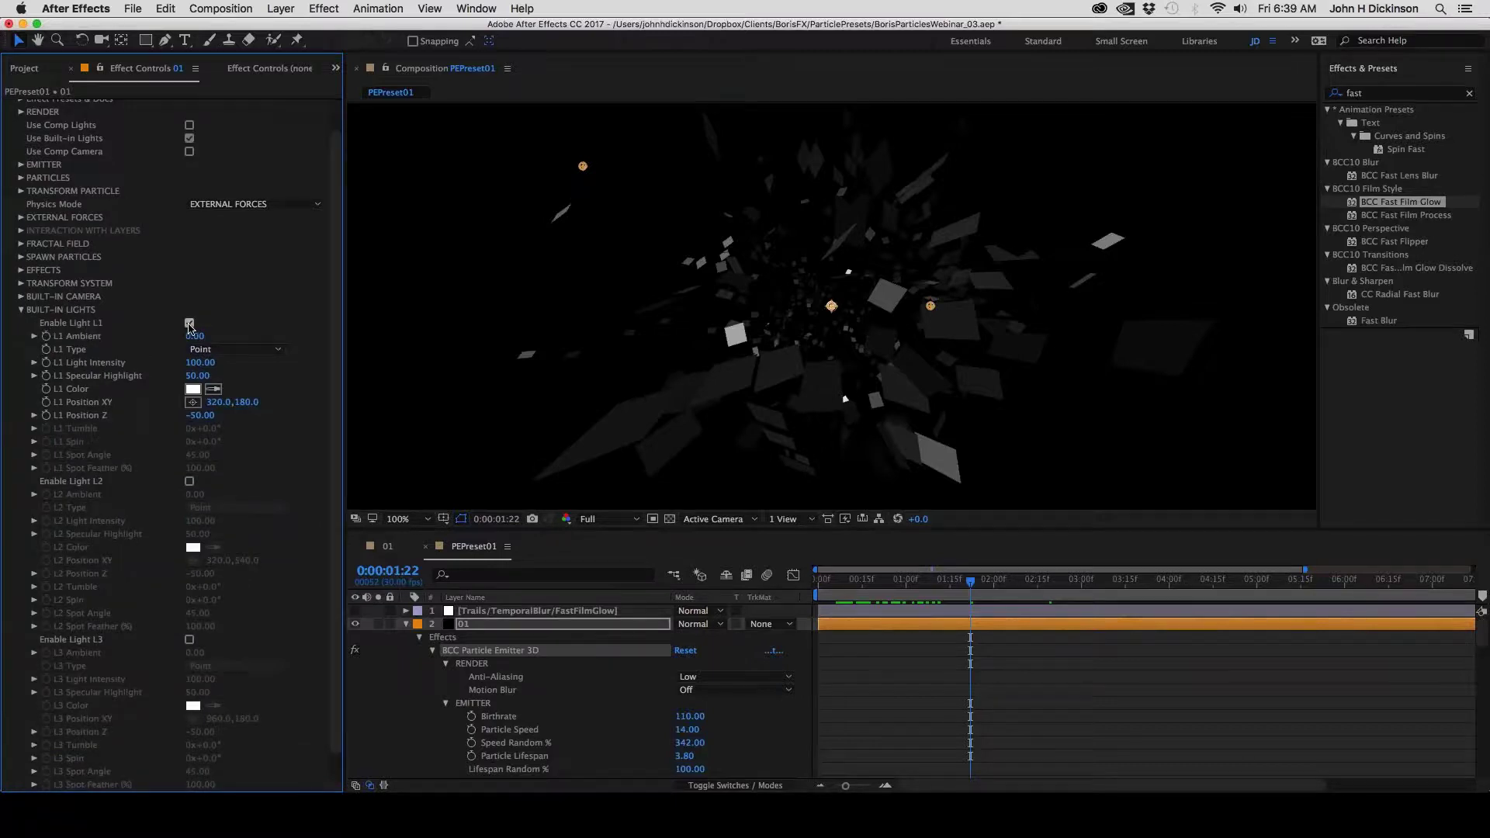
{"action": "left_click", "coordinate": [189, 323]}
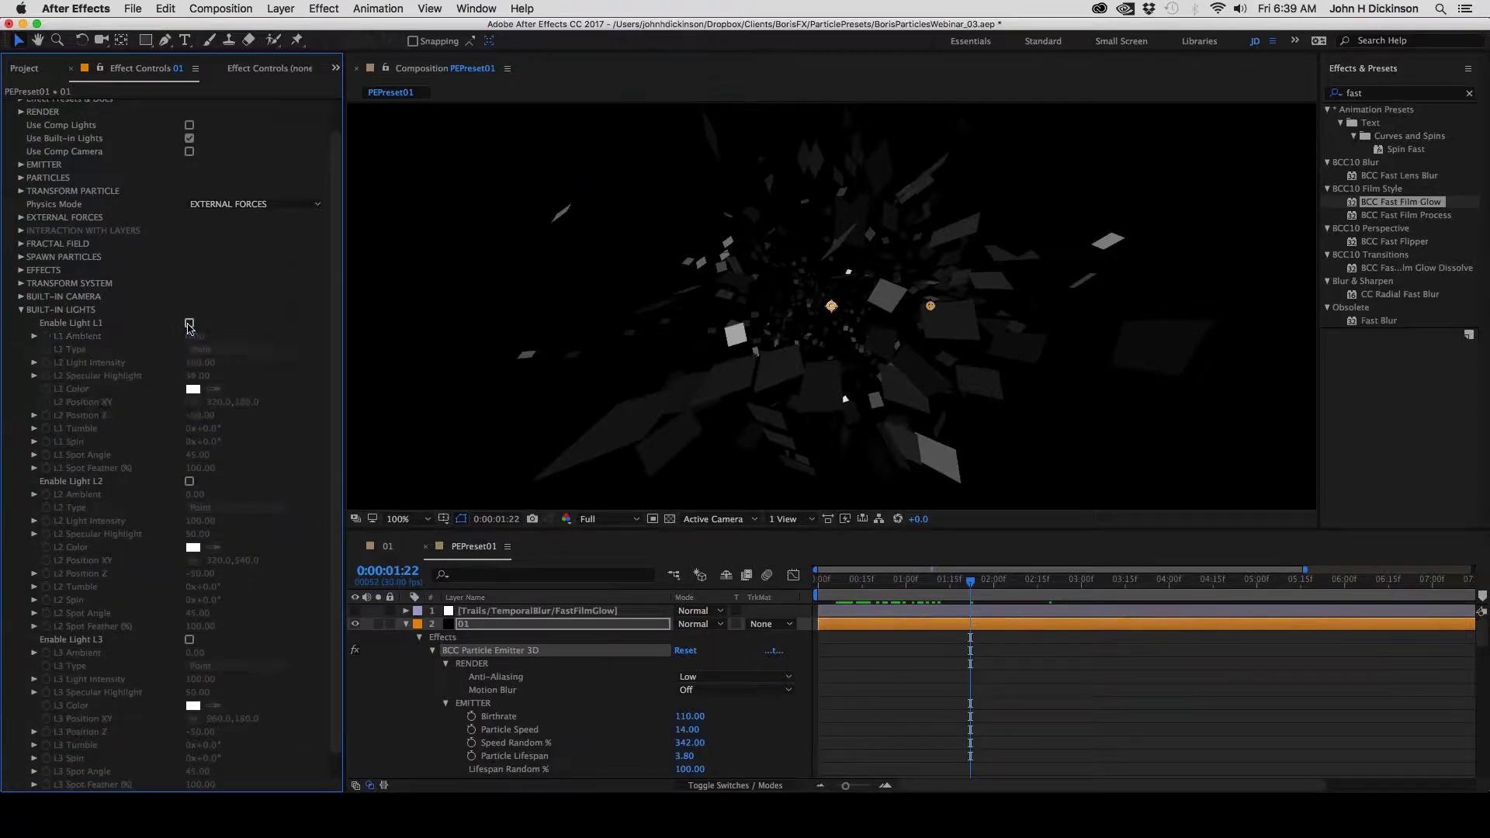
{"action": "left_click", "coordinate": [190, 323]}
{"action": "left_click", "coordinate": [189, 323]}
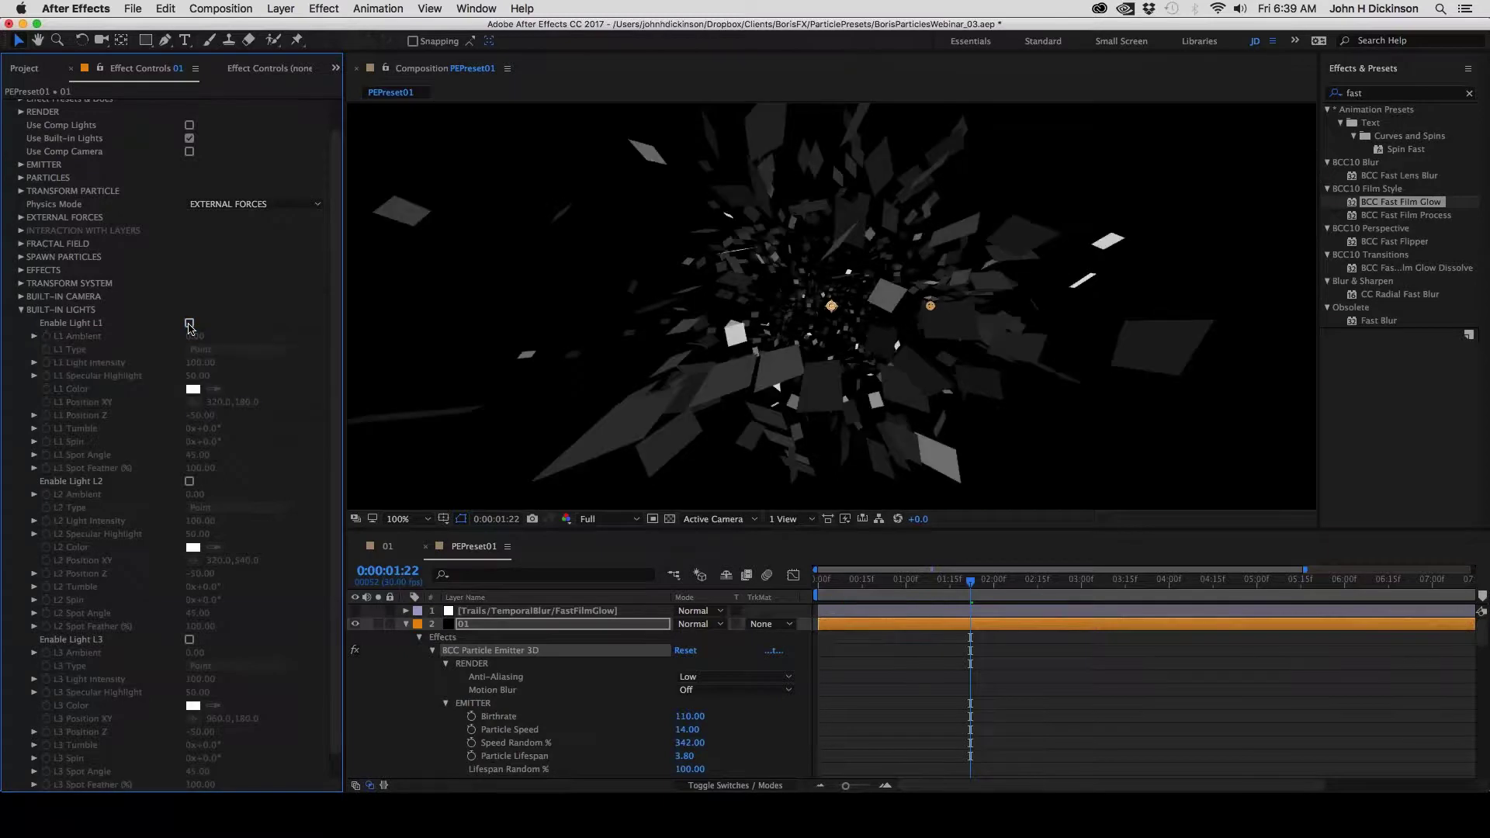
{"action": "left_click", "coordinate": [189, 324]}
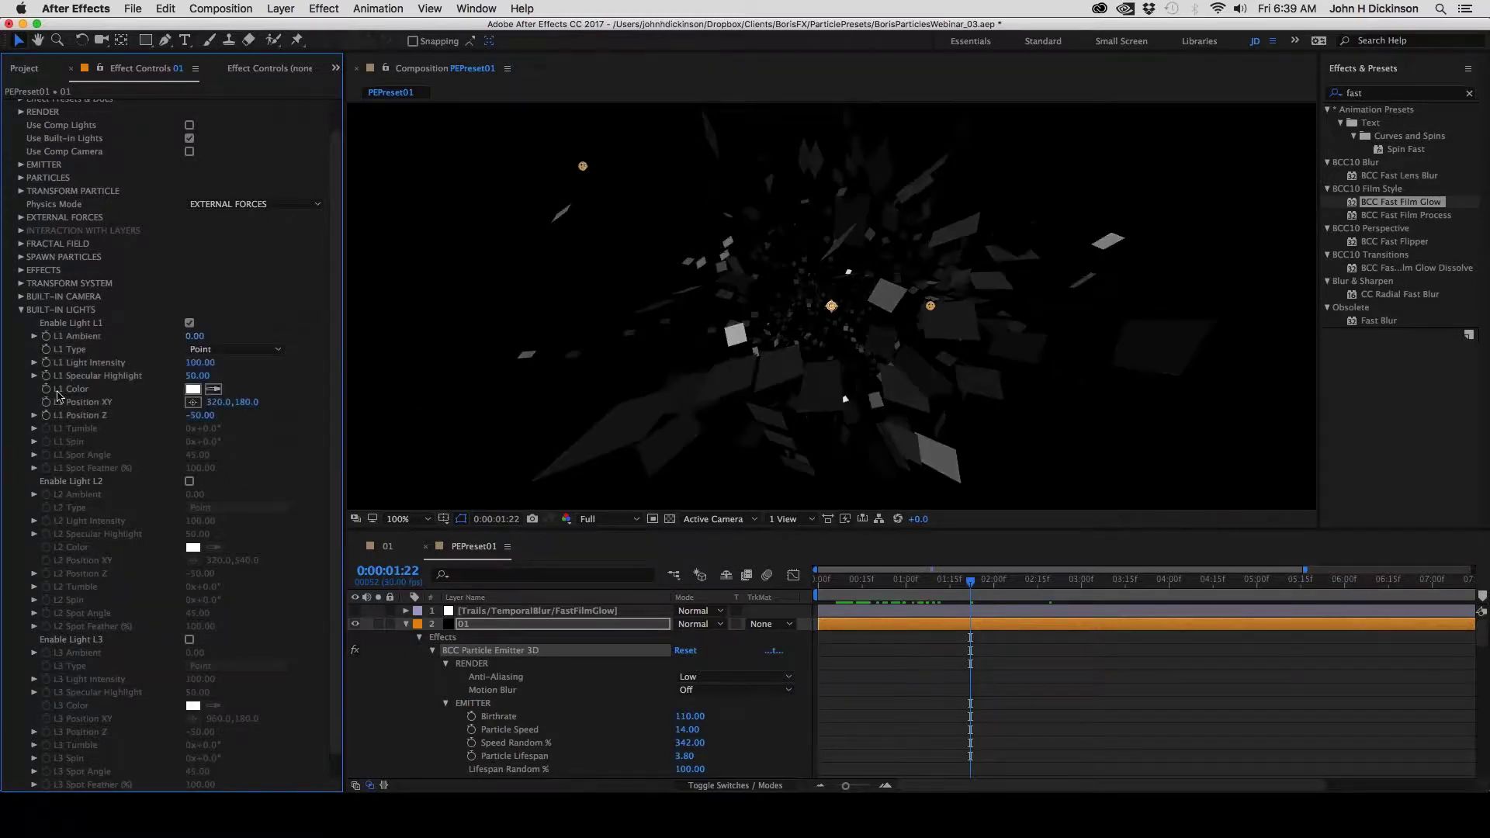
Set the colour of built-in light L1 to a golden orange
{"action": "left_click", "coordinate": [192, 390]}
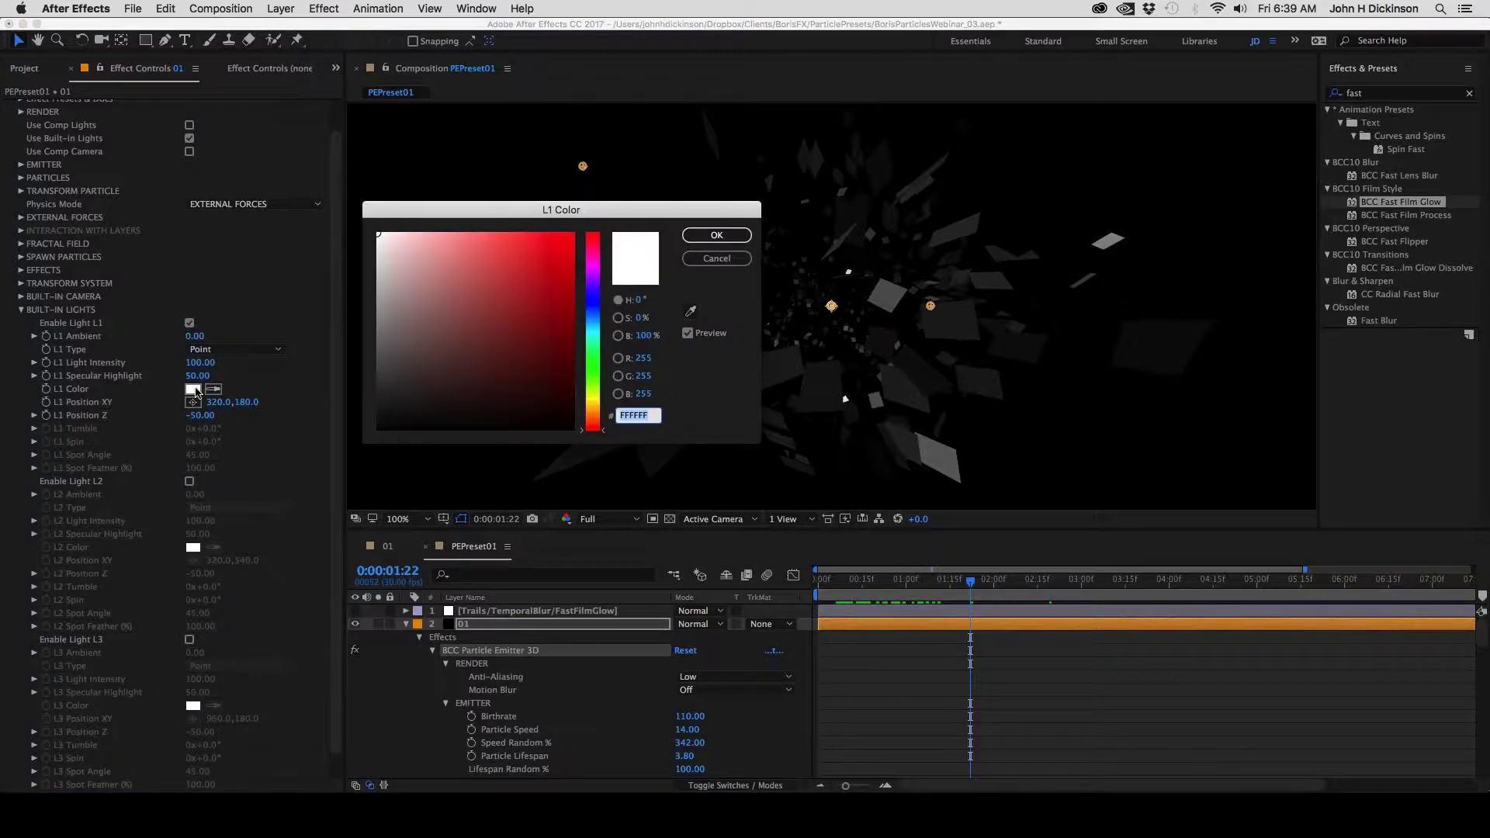
{"action": "left_click_drag", "start_coordinate": [594, 427], "coordinate": [595, 411]}
{"action": "left_click_drag", "start_coordinate": [527, 247], "coordinate": [551, 245]}
{"action": "left_click", "coordinate": [716, 235]}
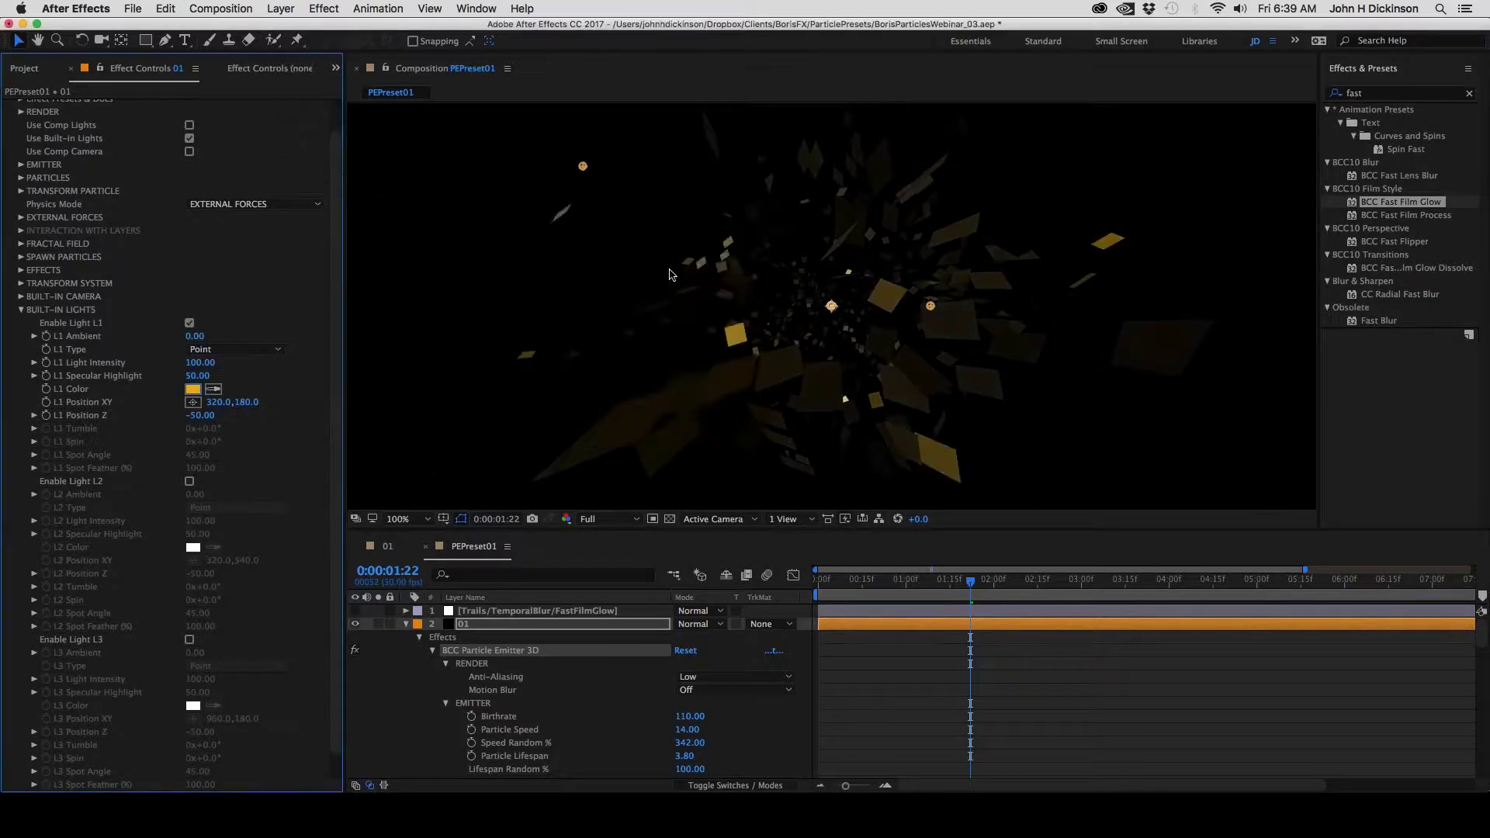
Reposition light L1 farther up and outward in the composition, to about 289, 150
{"action": "left_click", "coordinate": [583, 168]}
{"action": "mouse_move", "coordinate": [583, 168]}
{"action": "left_mouse_down"}
{"action": "mouse_move", "coordinate": [551, 152]}
{"action": "mouse_move", "coordinate": [584, 165]}
{"action": "left_mouse_up"}
{"action": "left_click", "coordinate": [80, 410]}
{"action": "left_click", "coordinate": [194, 402]}
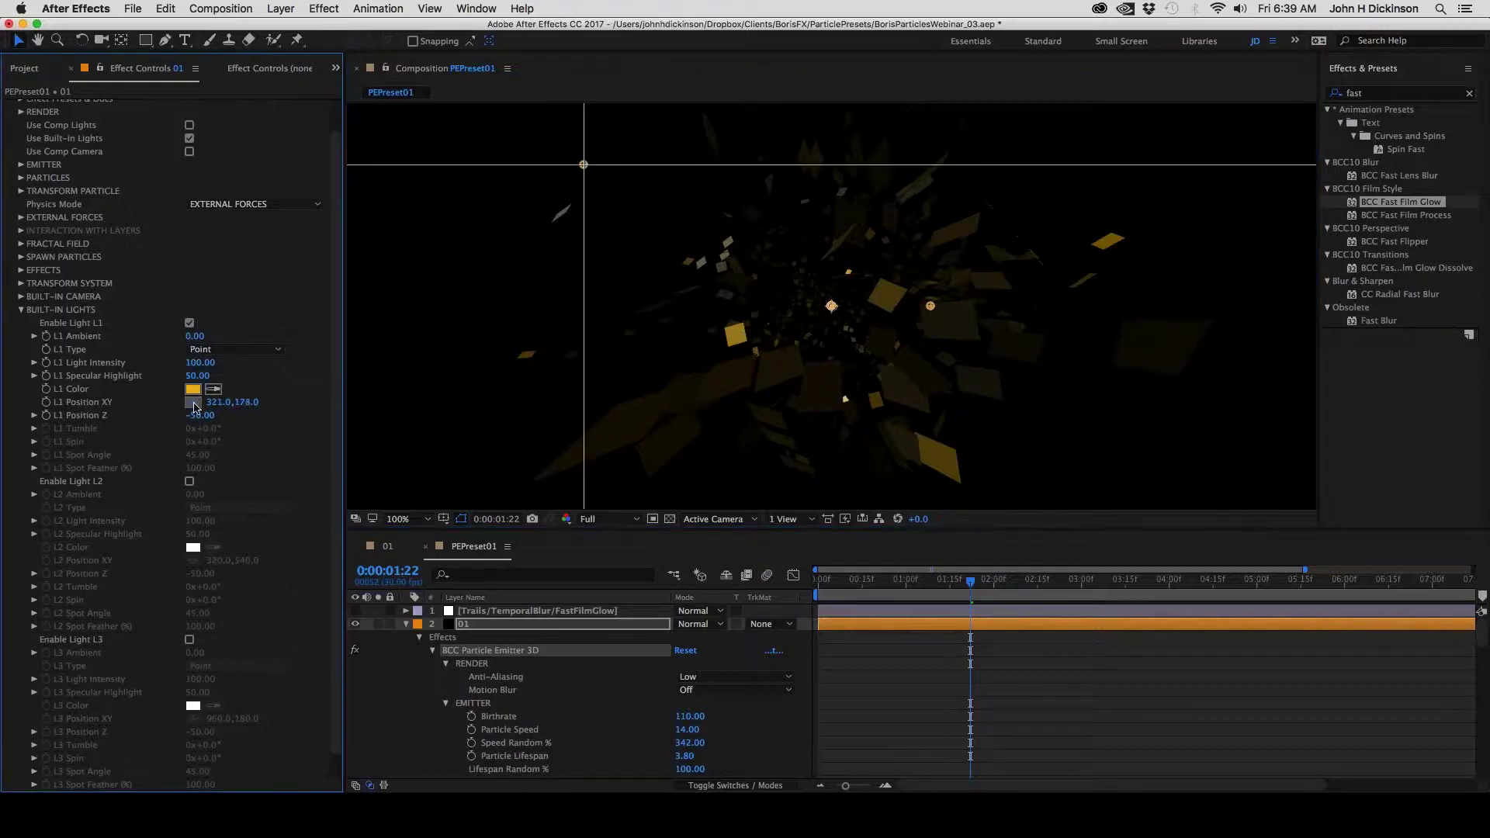
{"action": "left_click", "coordinate": [554, 166]}
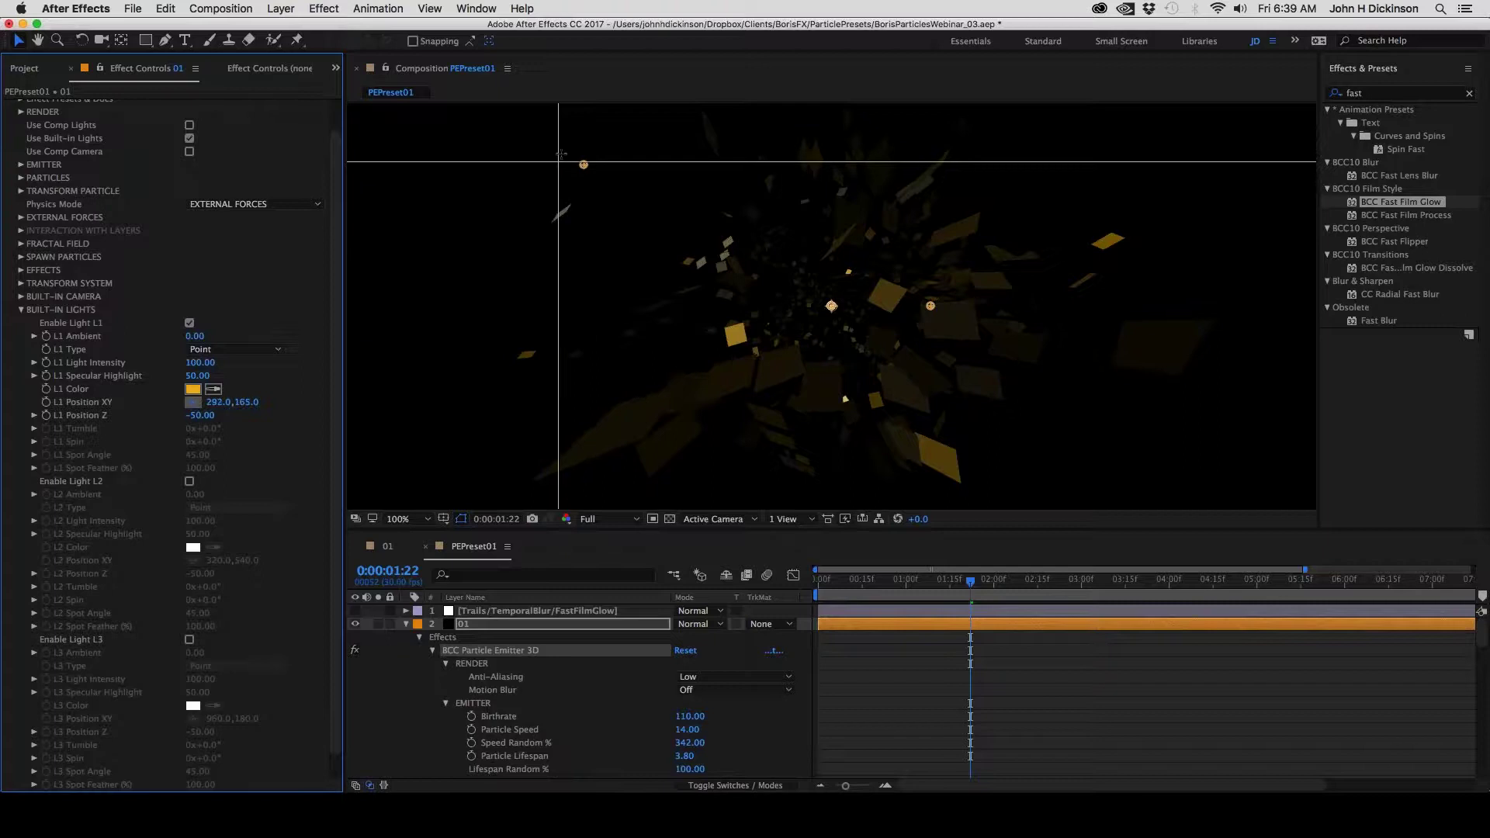
{"action": "left_click", "coordinate": [562, 152]}
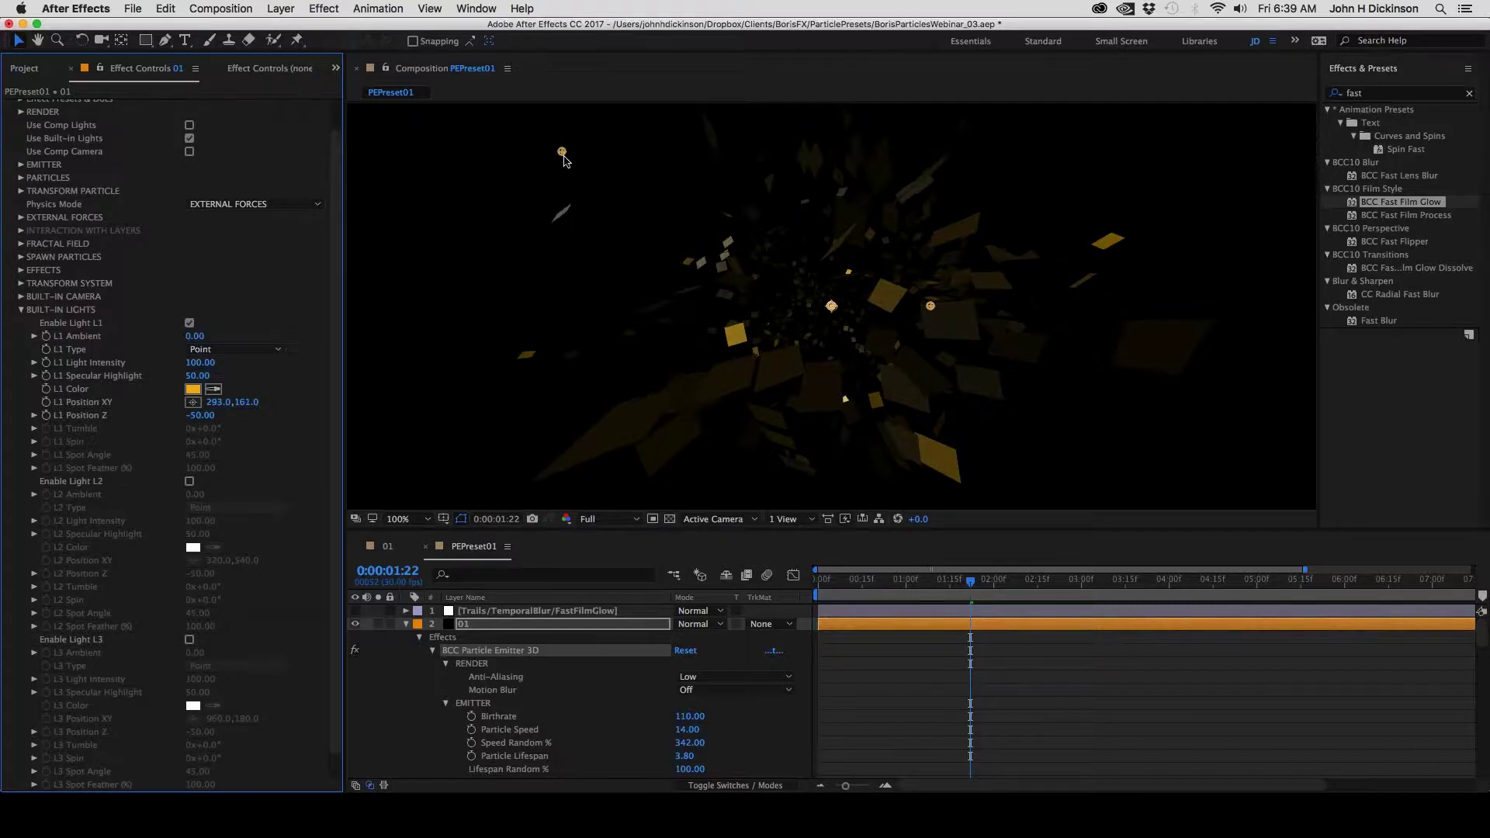
{"action": "mouse_move", "coordinate": [563, 157]}
{"action": "left_mouse_down"}
{"action": "mouse_move", "coordinate": [543, 152]}
{"action": "mouse_move", "coordinate": [576, 155]}
{"action": "mouse_move", "coordinate": [561, 146]}
{"action": "left_mouse_up"}
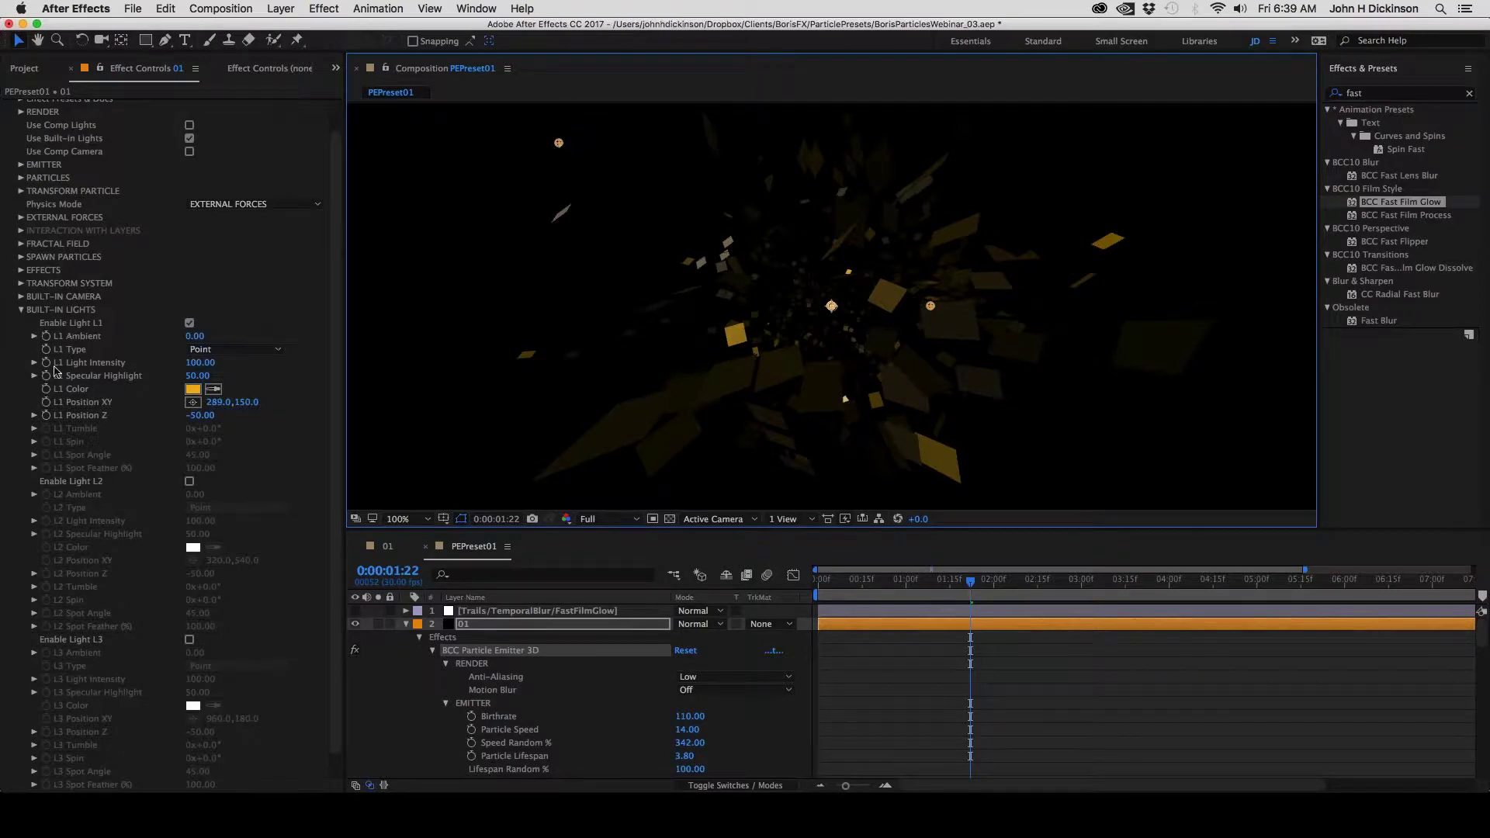
Enable built-in light L2 and set its colour to a bright blue
{"action": "scroll", "coordinate": [339, 367], "scroll_direction": "down", "scroll_amount": 1}
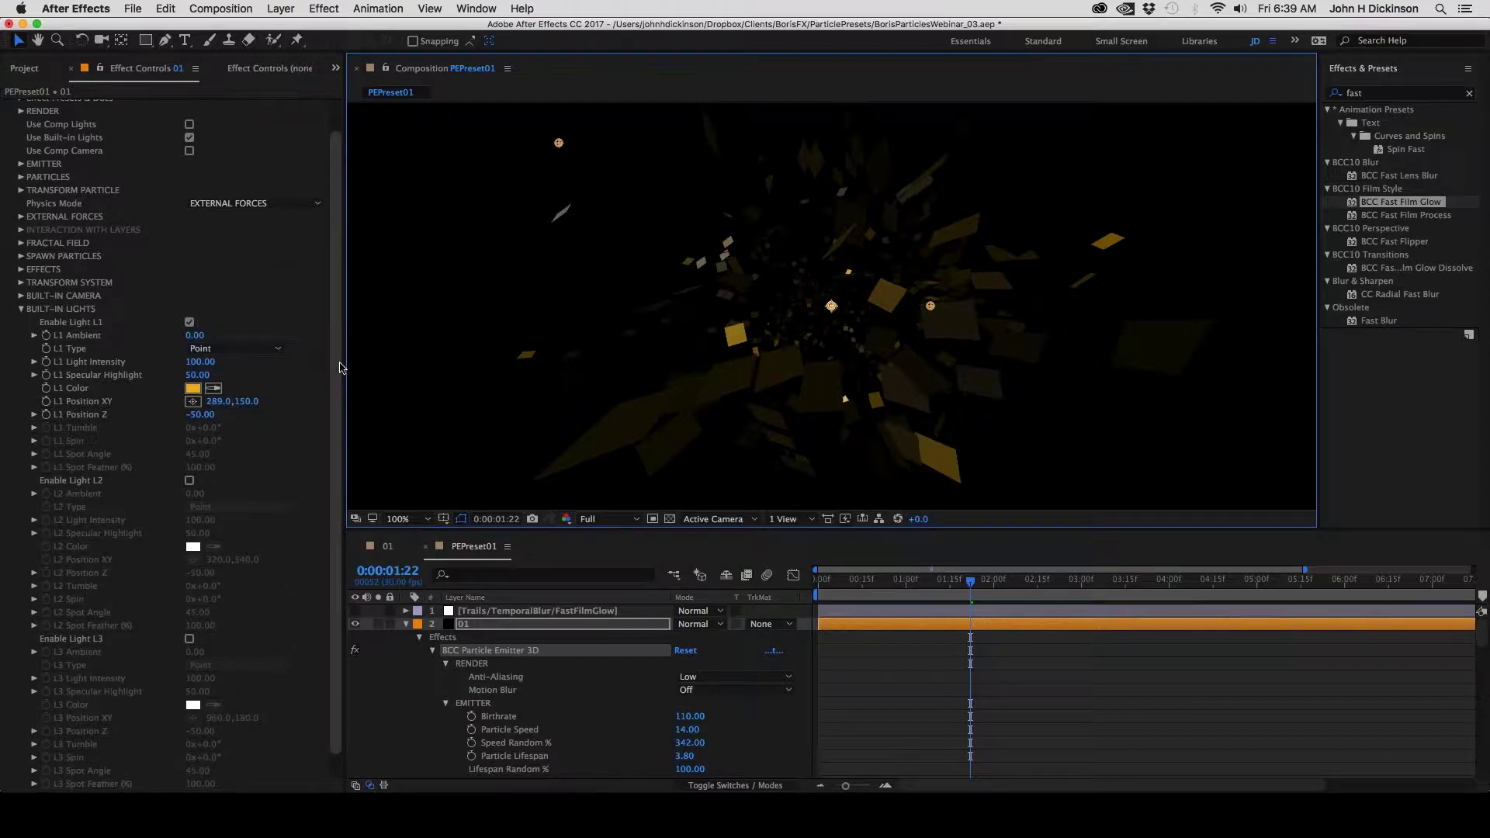
{"action": "scroll", "coordinate": [340, 367], "scroll_direction": "down", "scroll_amount": 2}
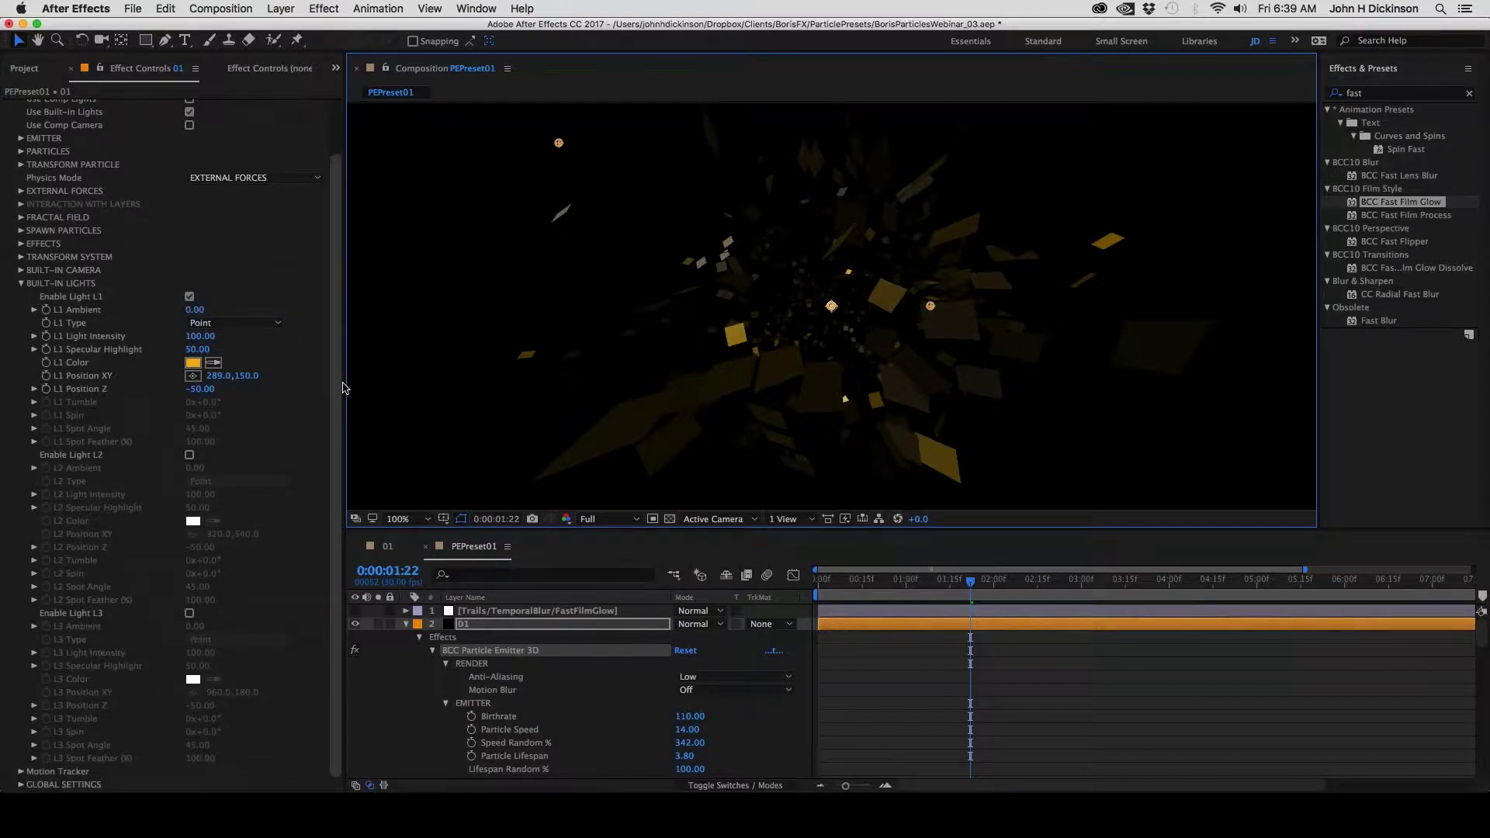
{"action": "left_click", "coordinate": [190, 455]}
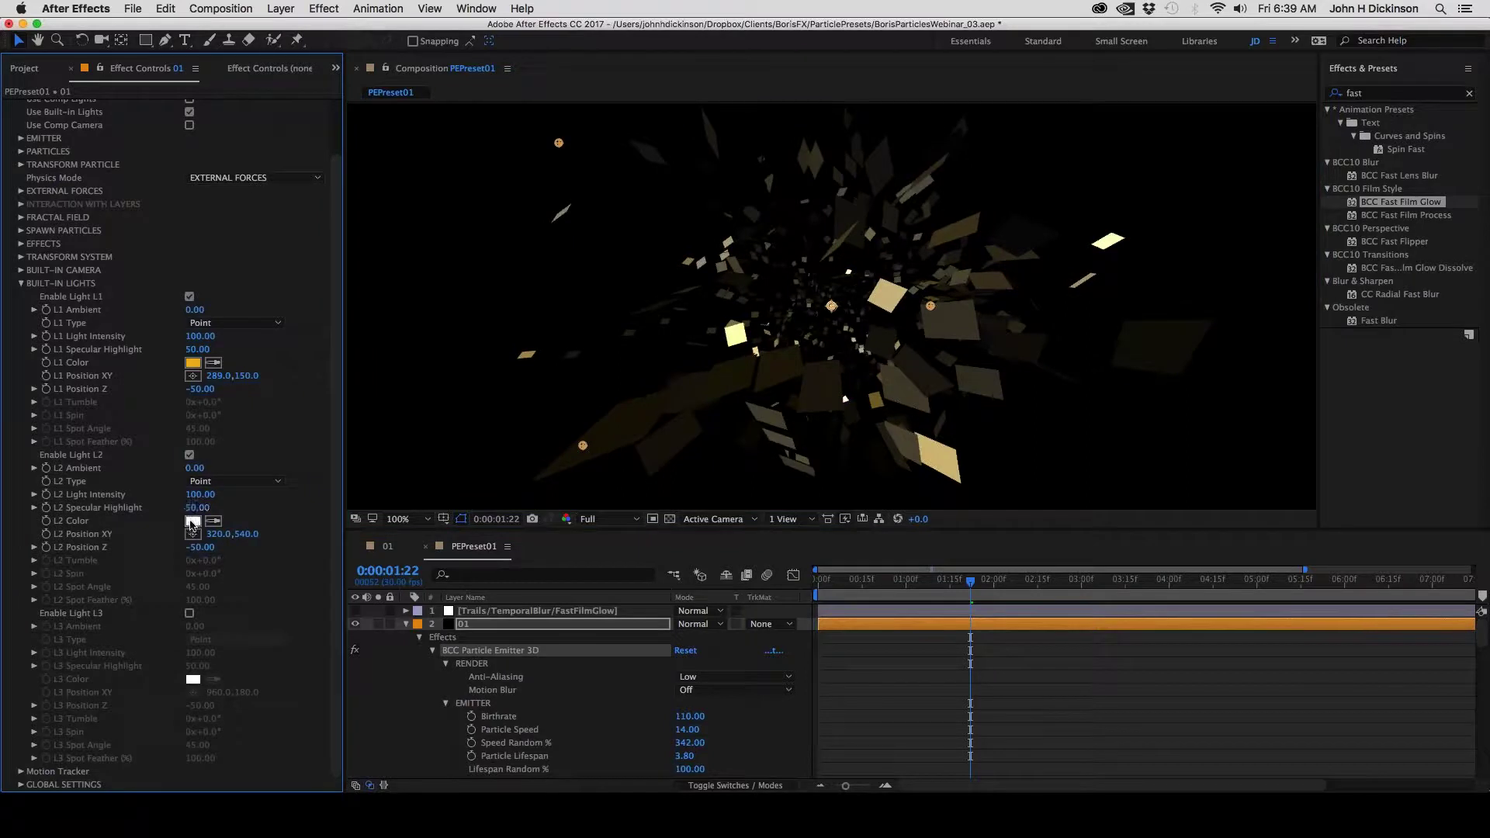
{"action": "left_click", "coordinate": [192, 521]}
{"action": "left_click", "coordinate": [592, 320]}
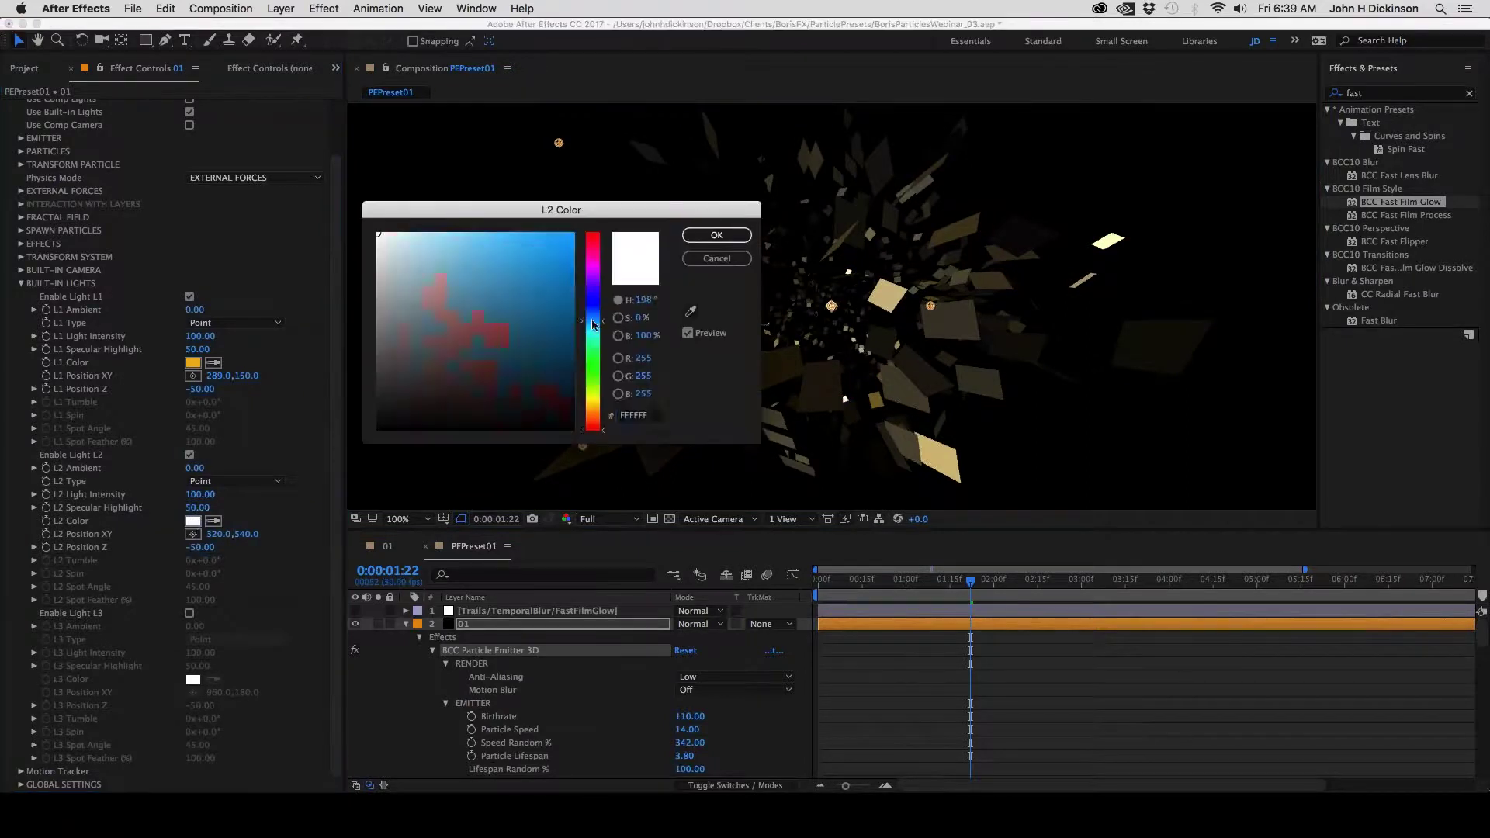
{"action": "left_click_drag", "start_coordinate": [547, 275], "coordinate": [564, 247]}
{"action": "left_click", "coordinate": [717, 235]}
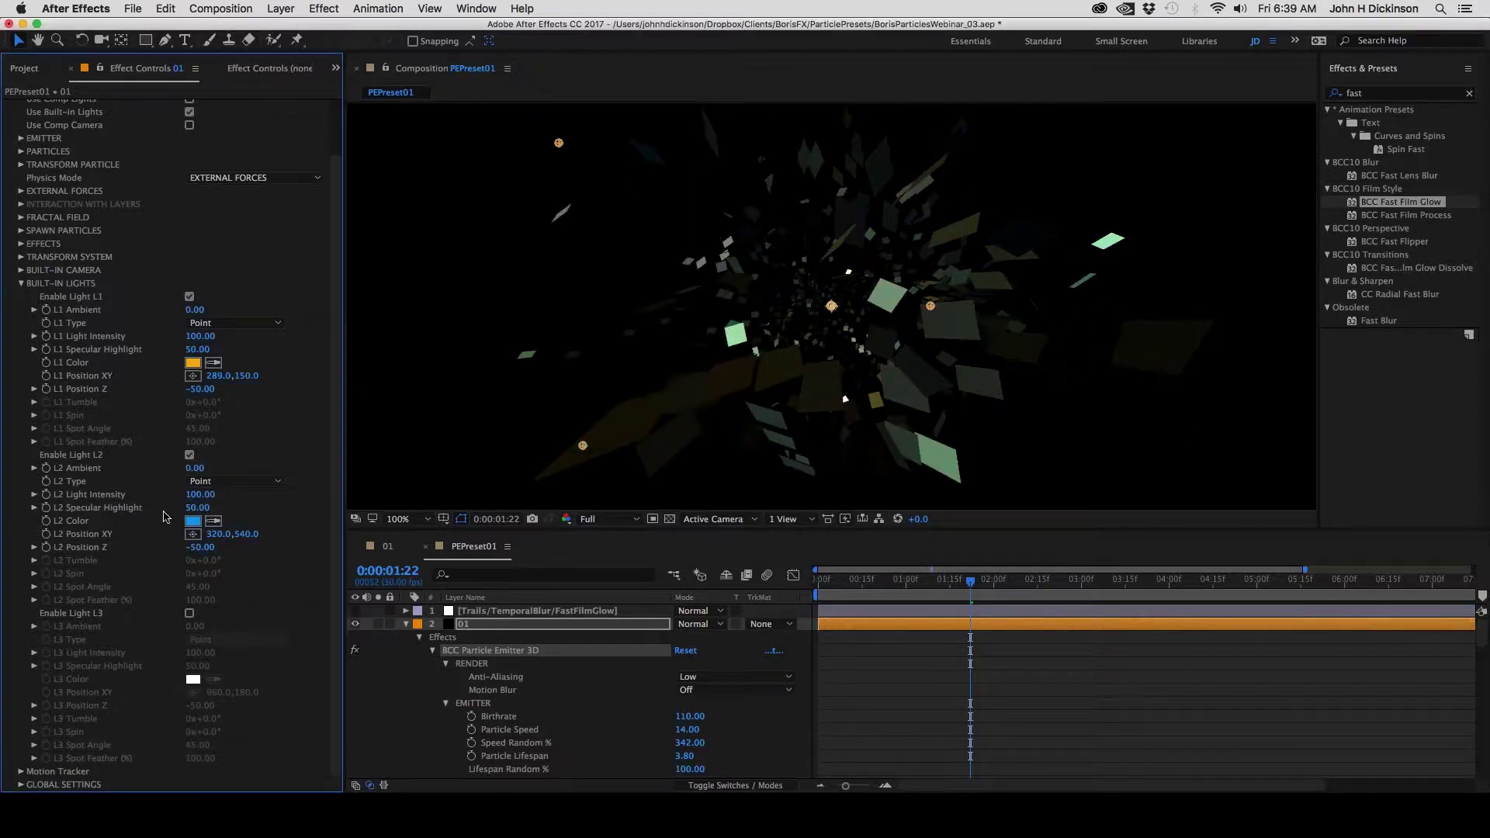
Move light L2 to the opposite side of the particles from L1, at about 986, 519
{"action": "left_click", "coordinate": [195, 541]}
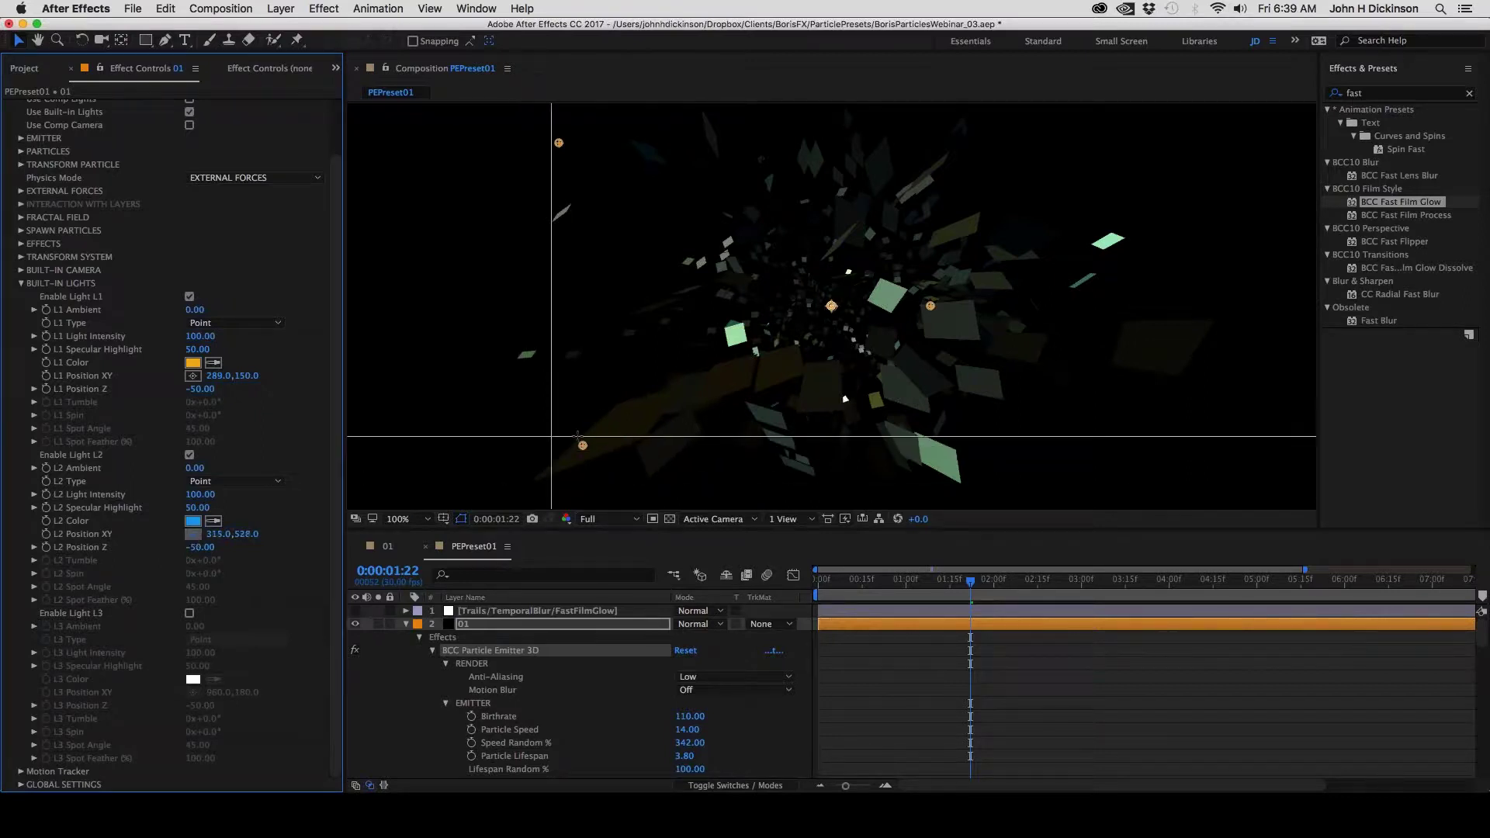
{"action": "left_click", "coordinate": [1054, 427]}
{"action": "left_click_drag", "start_coordinate": [1057, 432], "coordinate": [1099, 429]}
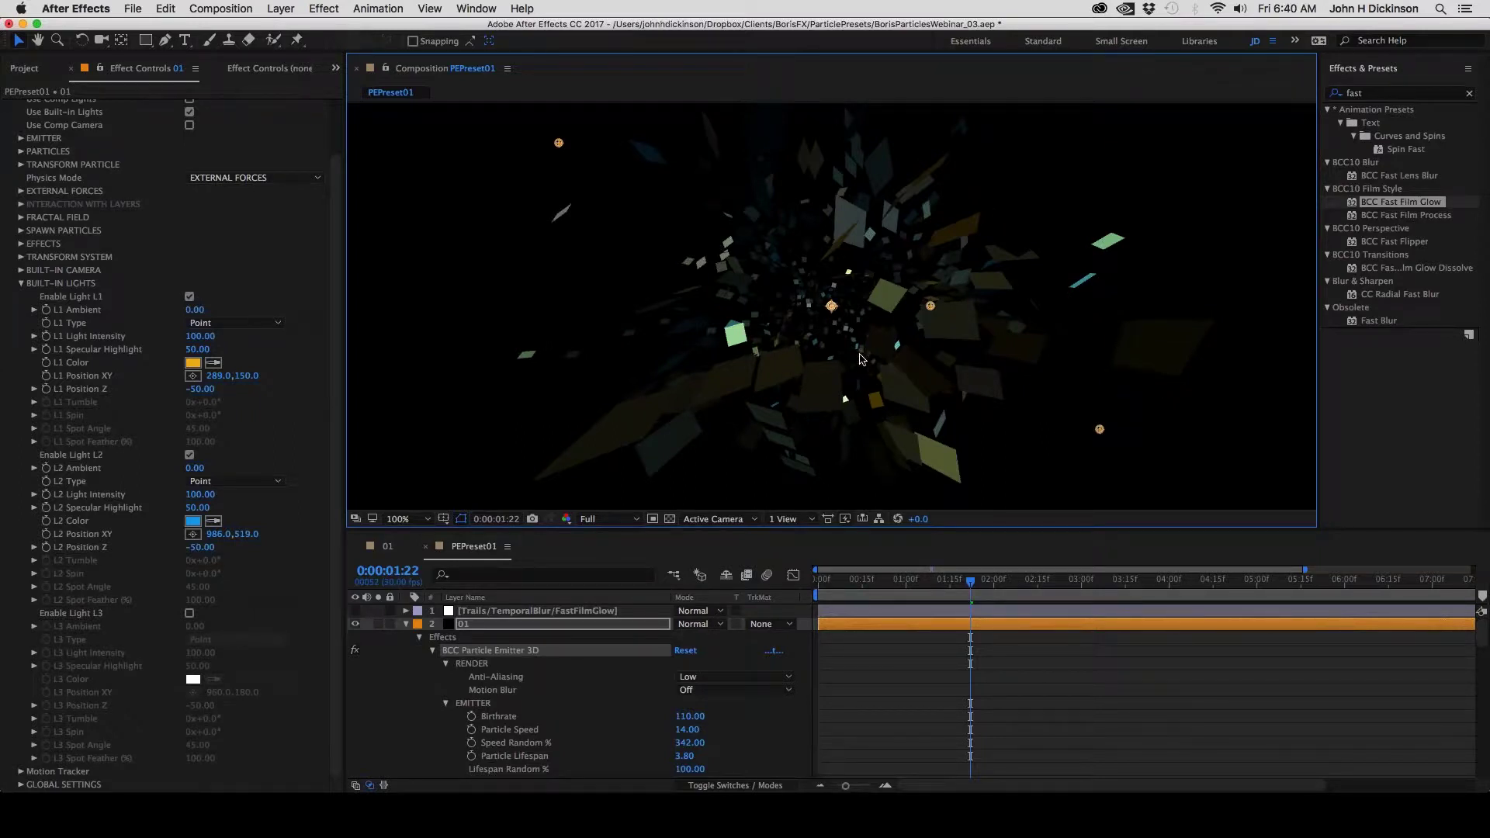
Scrub the animation to 0:00:02:09, go back to an earlier frame and preview the particles lit by both coloured lights
{"action": "left_click", "coordinate": [842, 587]}
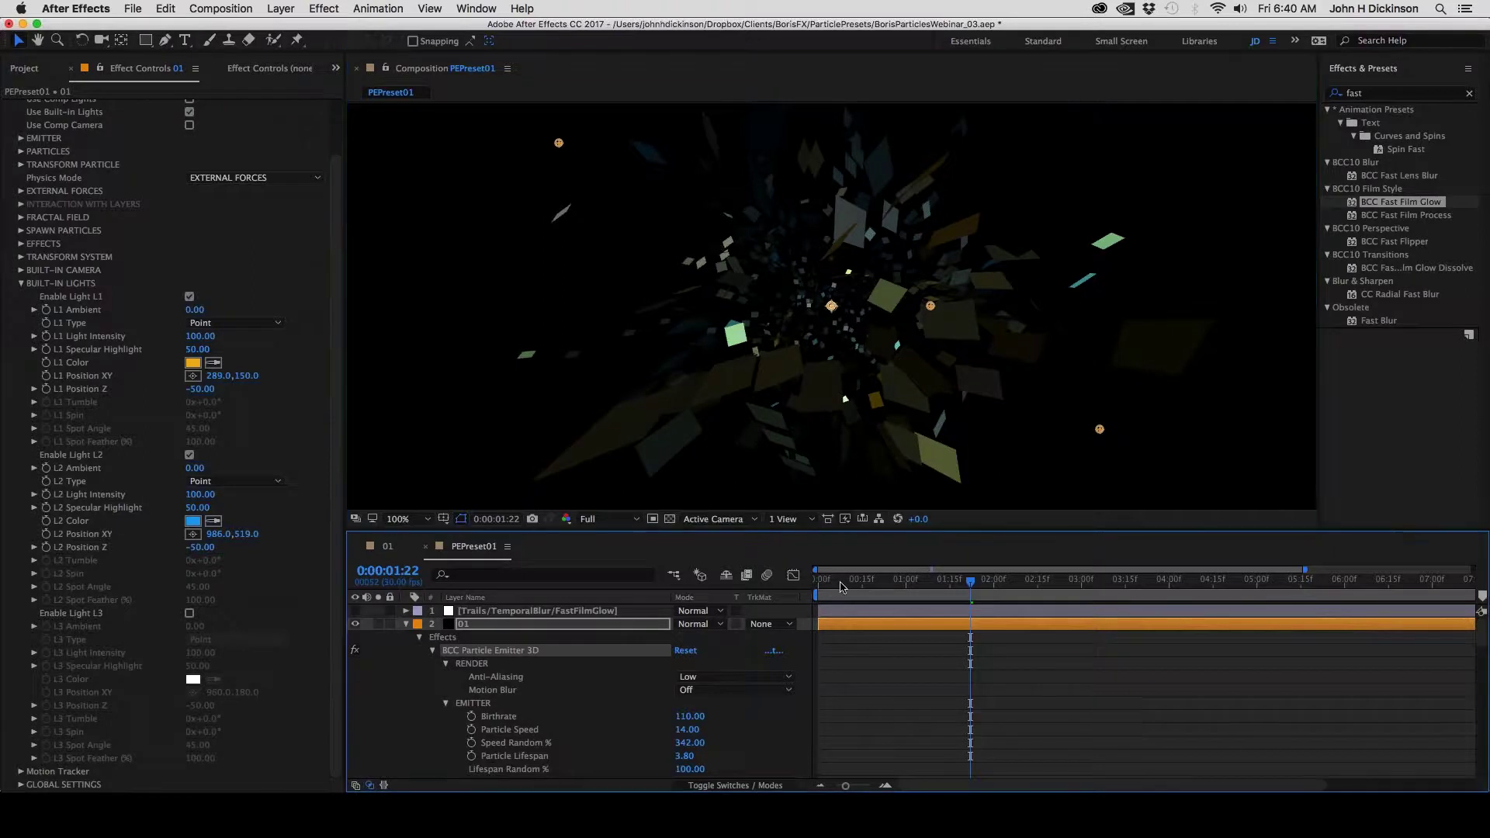
{"action": "left_click_drag", "start_coordinate": [841, 588], "coordinate": [1022, 594]}
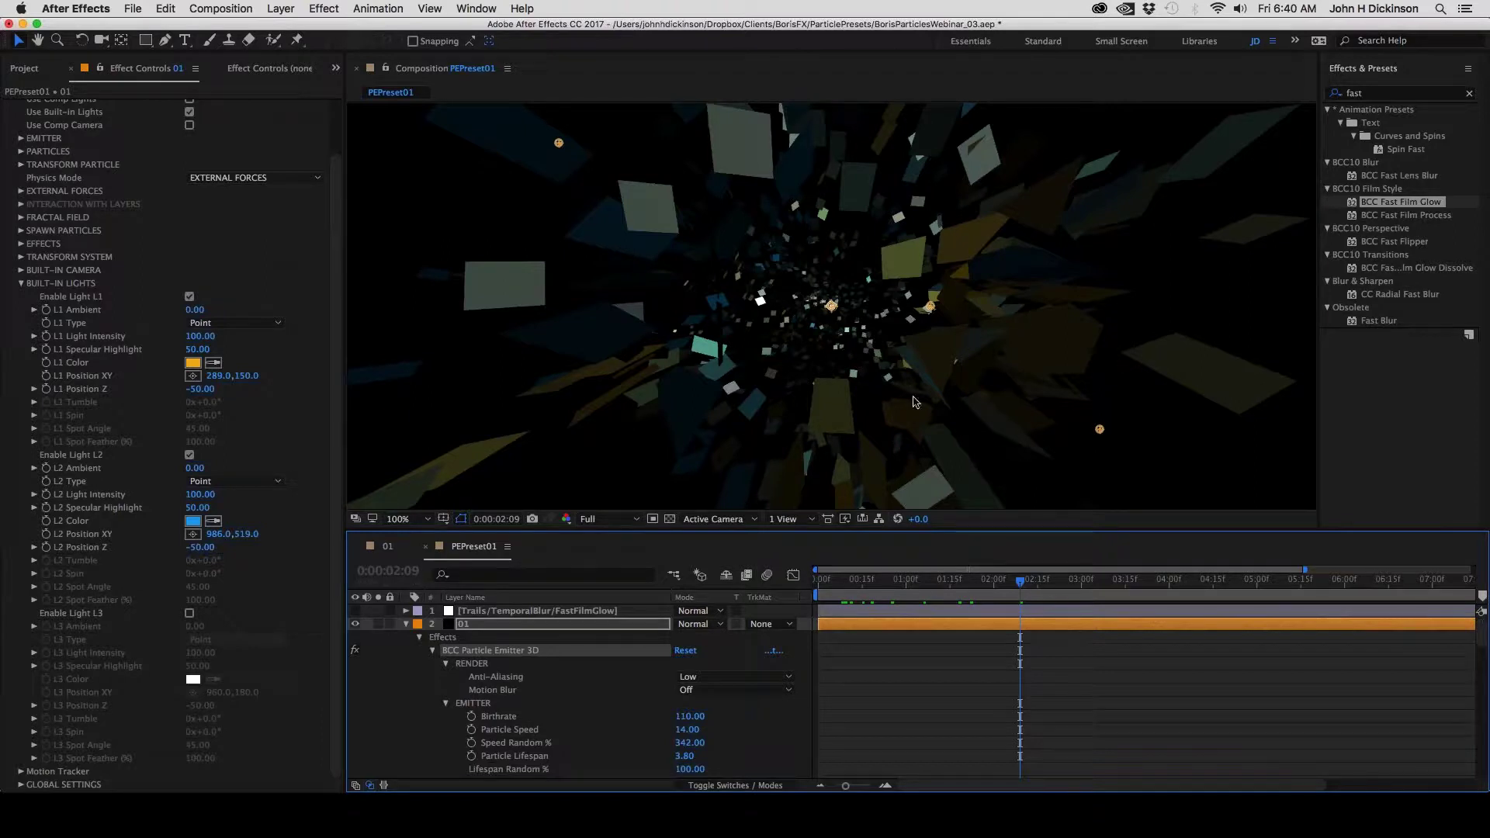
{"action": "left_click", "coordinate": [1019, 586]}
{"action": "left_click_drag", "start_coordinate": [1018, 585], "coordinate": [924, 585]}
{"action": "key", "text": "space"}
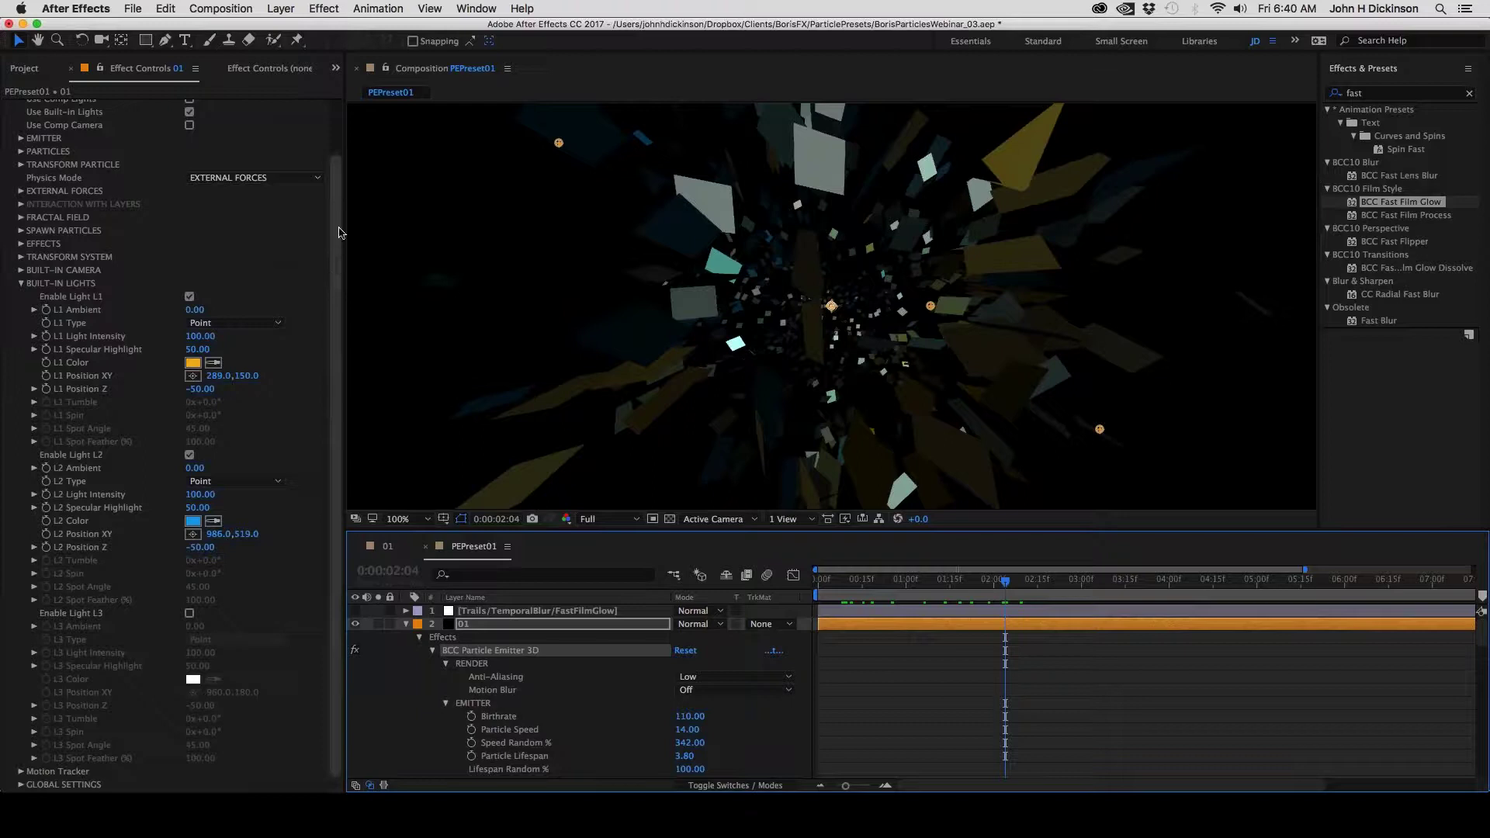
Collapse the built-in lights and try different emitter Pos Z values to see how they shift the particles, restoring 0
{"action": "scroll", "coordinate": [179, 294], "scroll_direction": "up", "scroll_amount": 2}
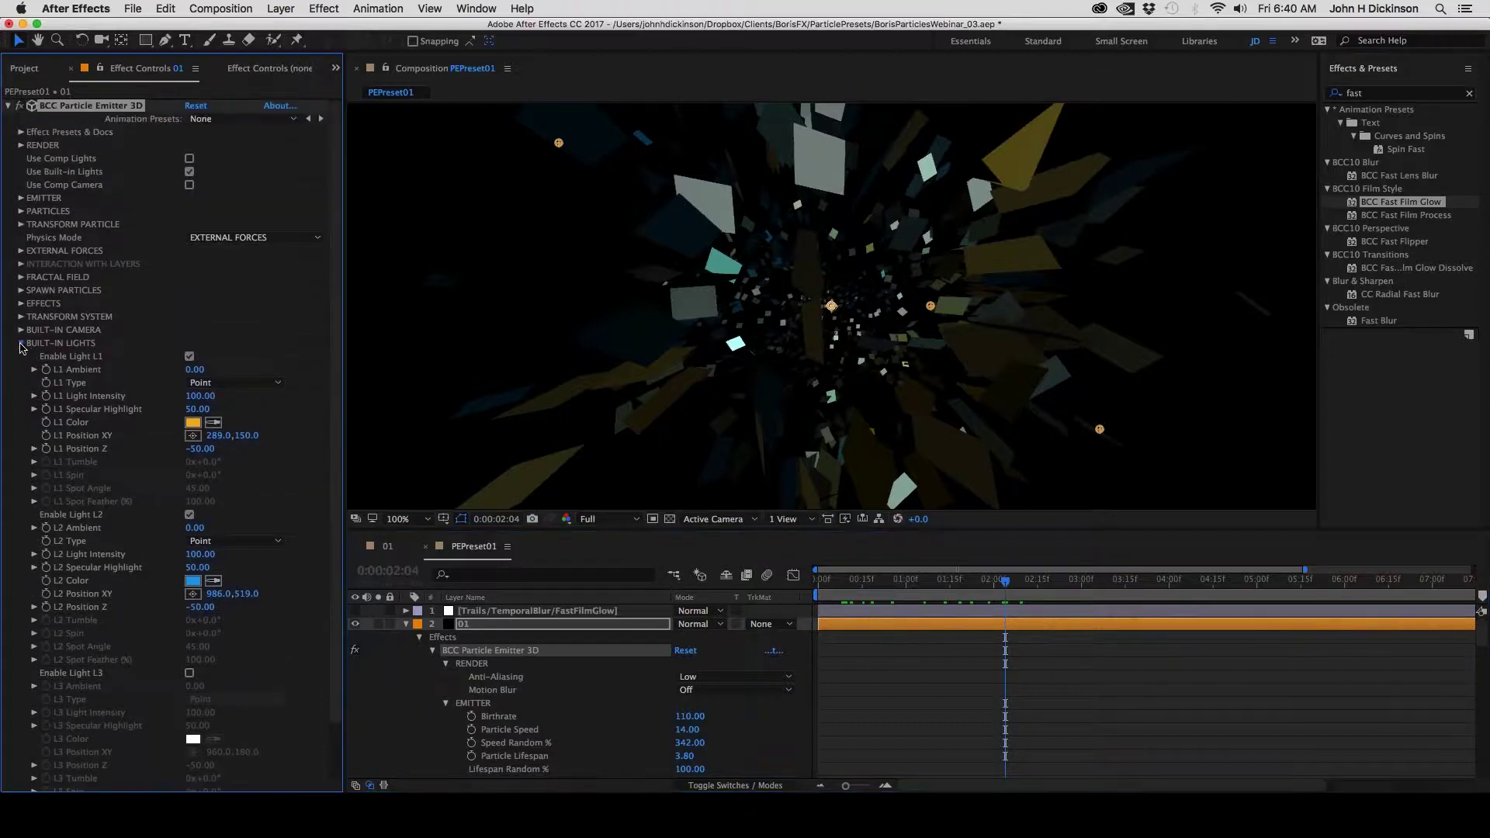
{"action": "left_click", "coordinate": [21, 344]}
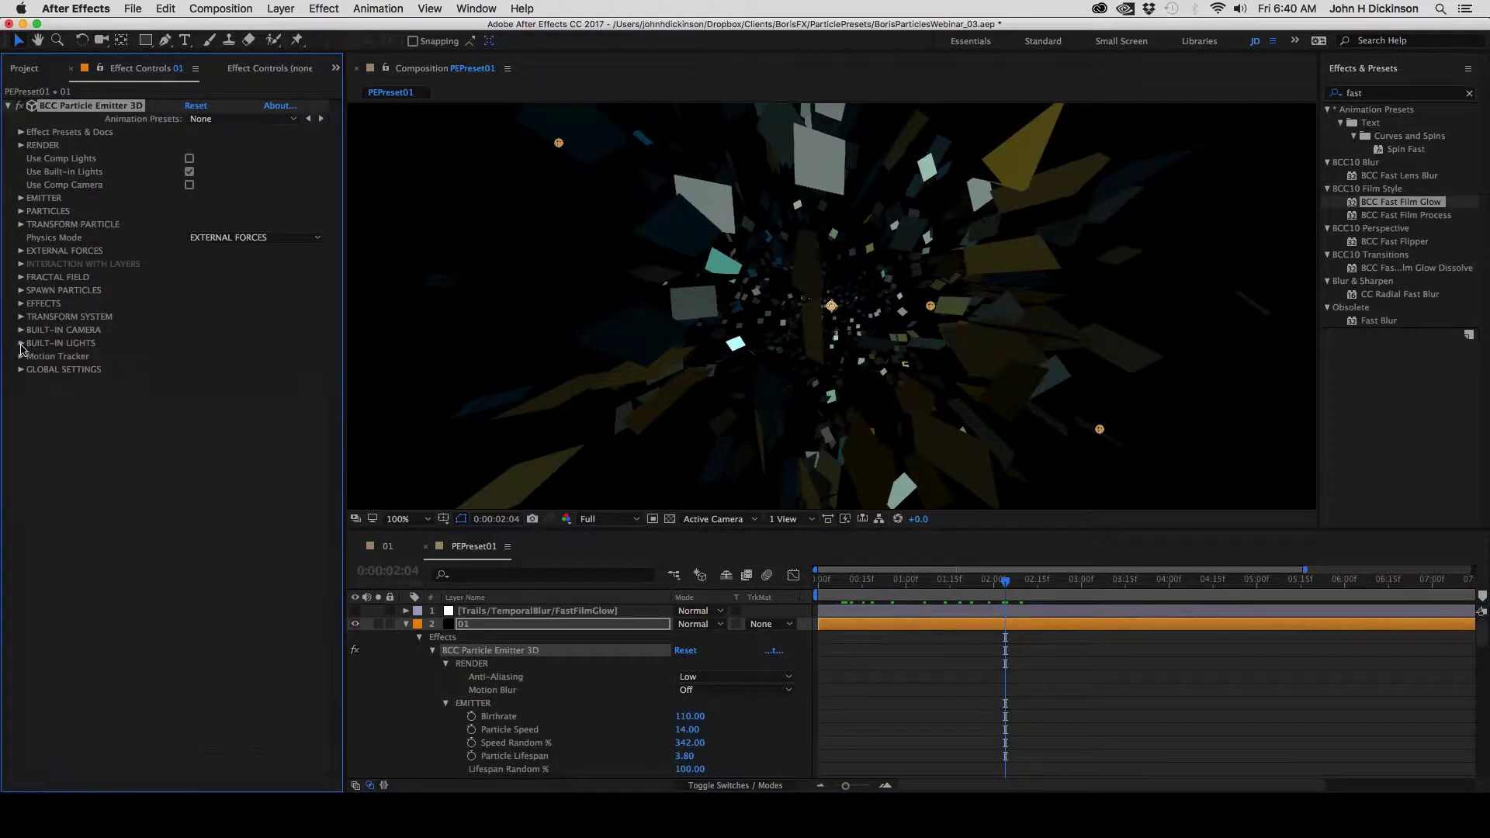
{"action": "left_click", "coordinate": [21, 199]}
{"action": "scroll", "coordinate": [21, 202], "scroll_direction": "down", "scroll_amount": 1}
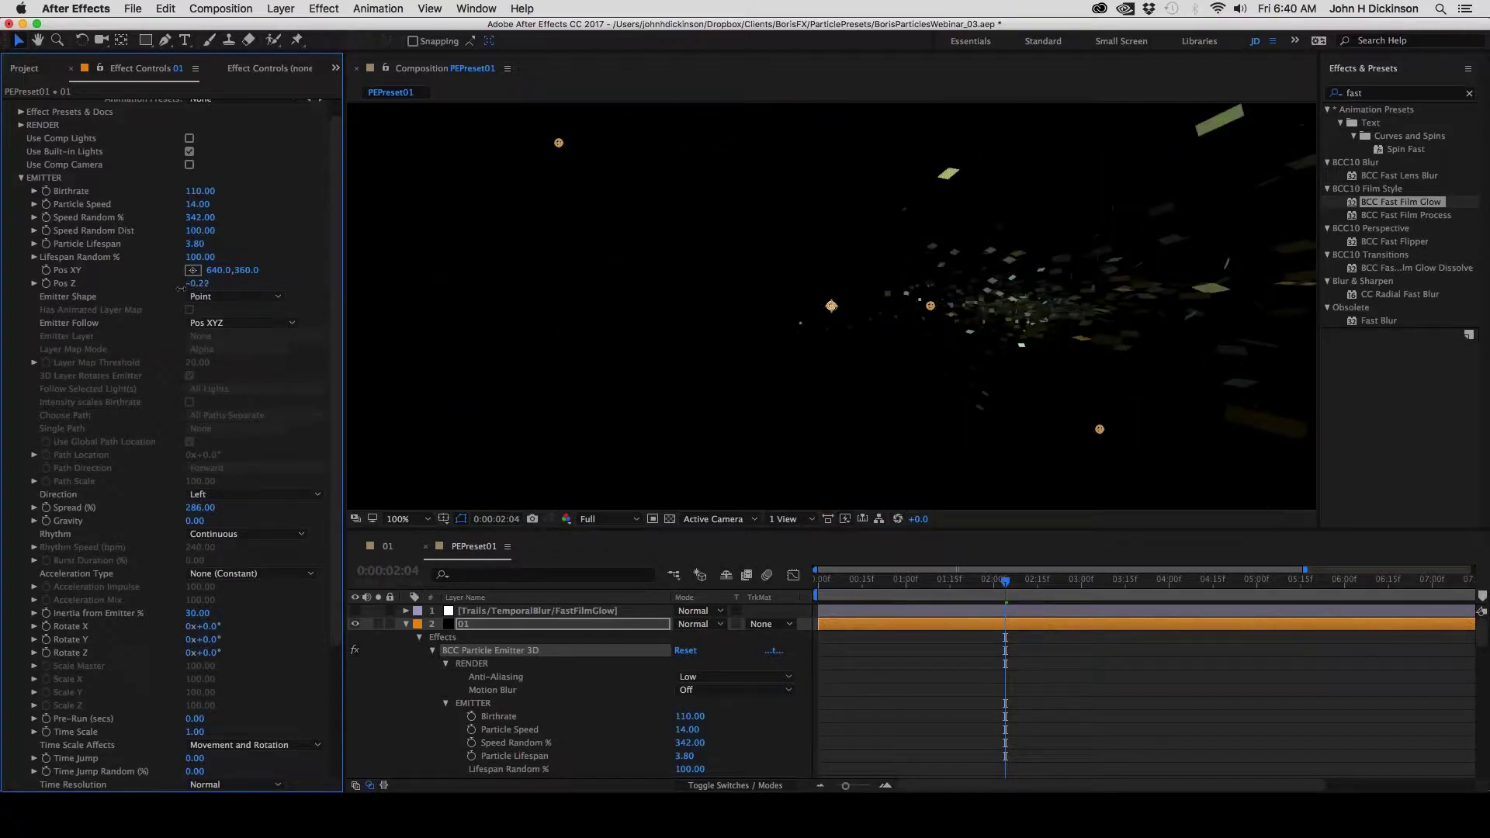
{"action": "left_click_drag", "start_coordinate": [184, 288], "coordinate": [190, 286]}
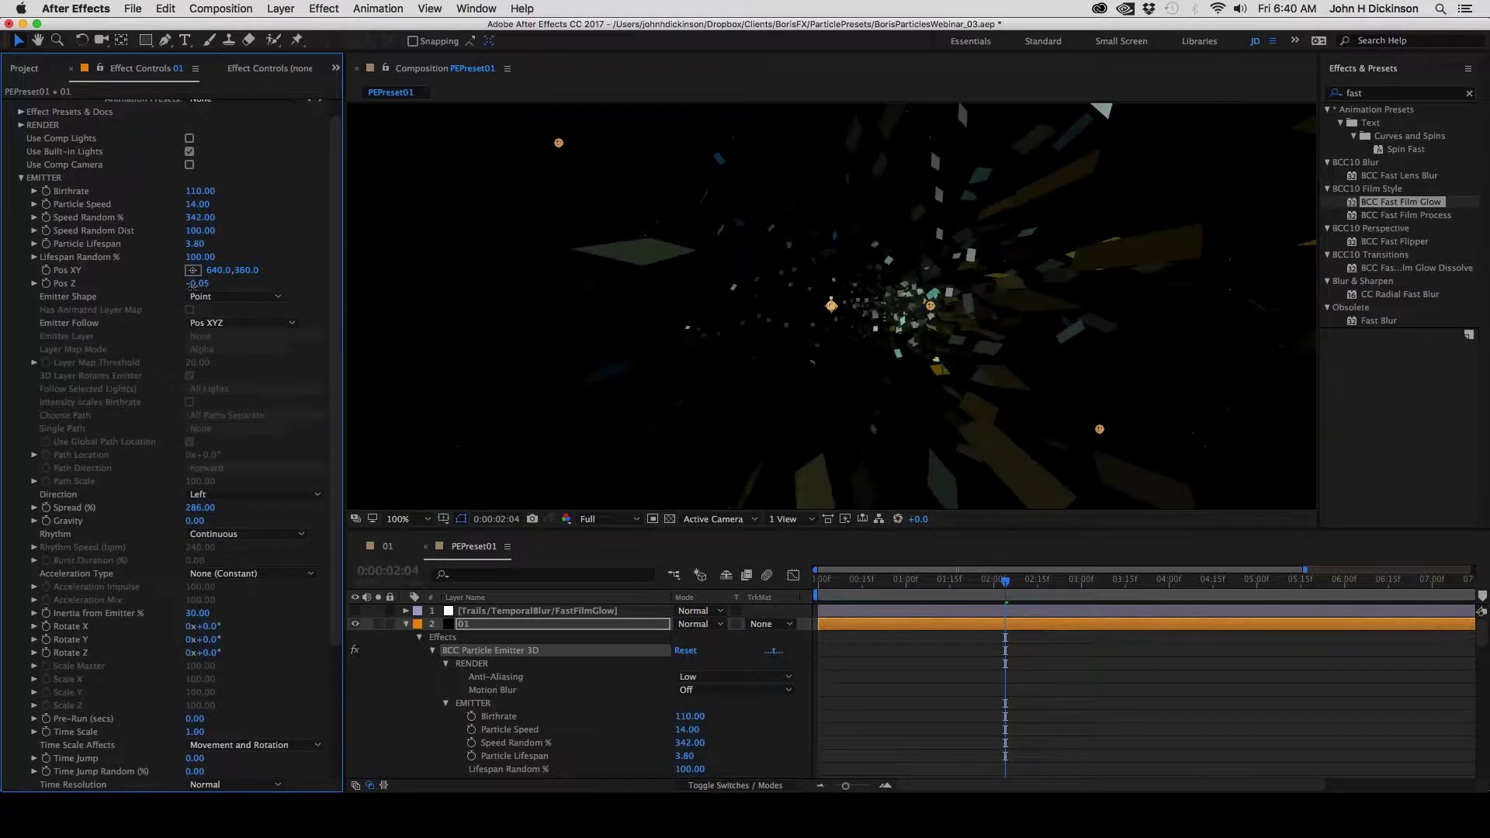
{"action": "left_click_drag", "start_coordinate": [198, 284], "coordinate": [114, 285]}
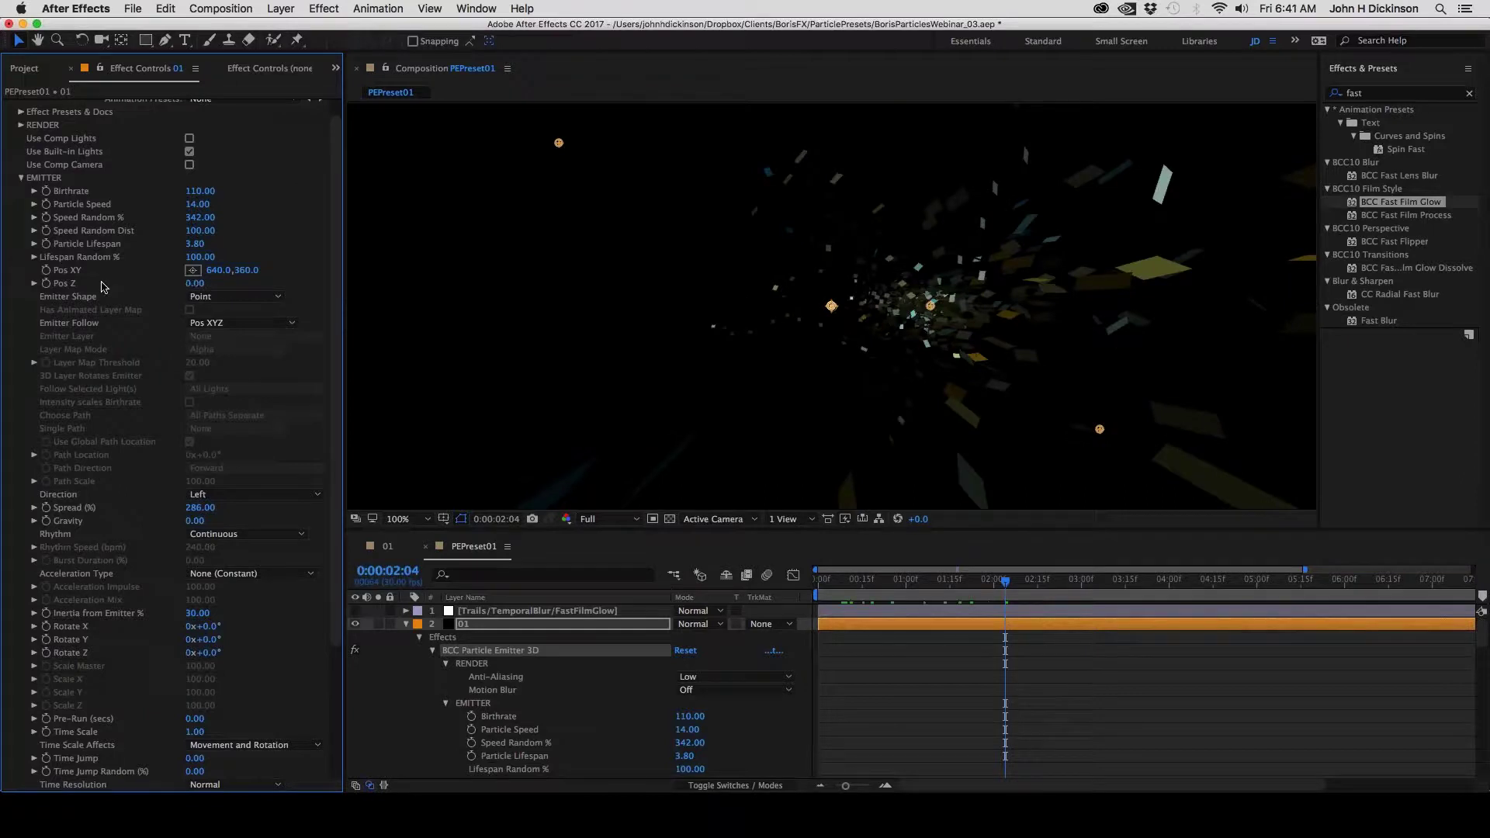
{"action": "left_click", "coordinate": [21, 177]}
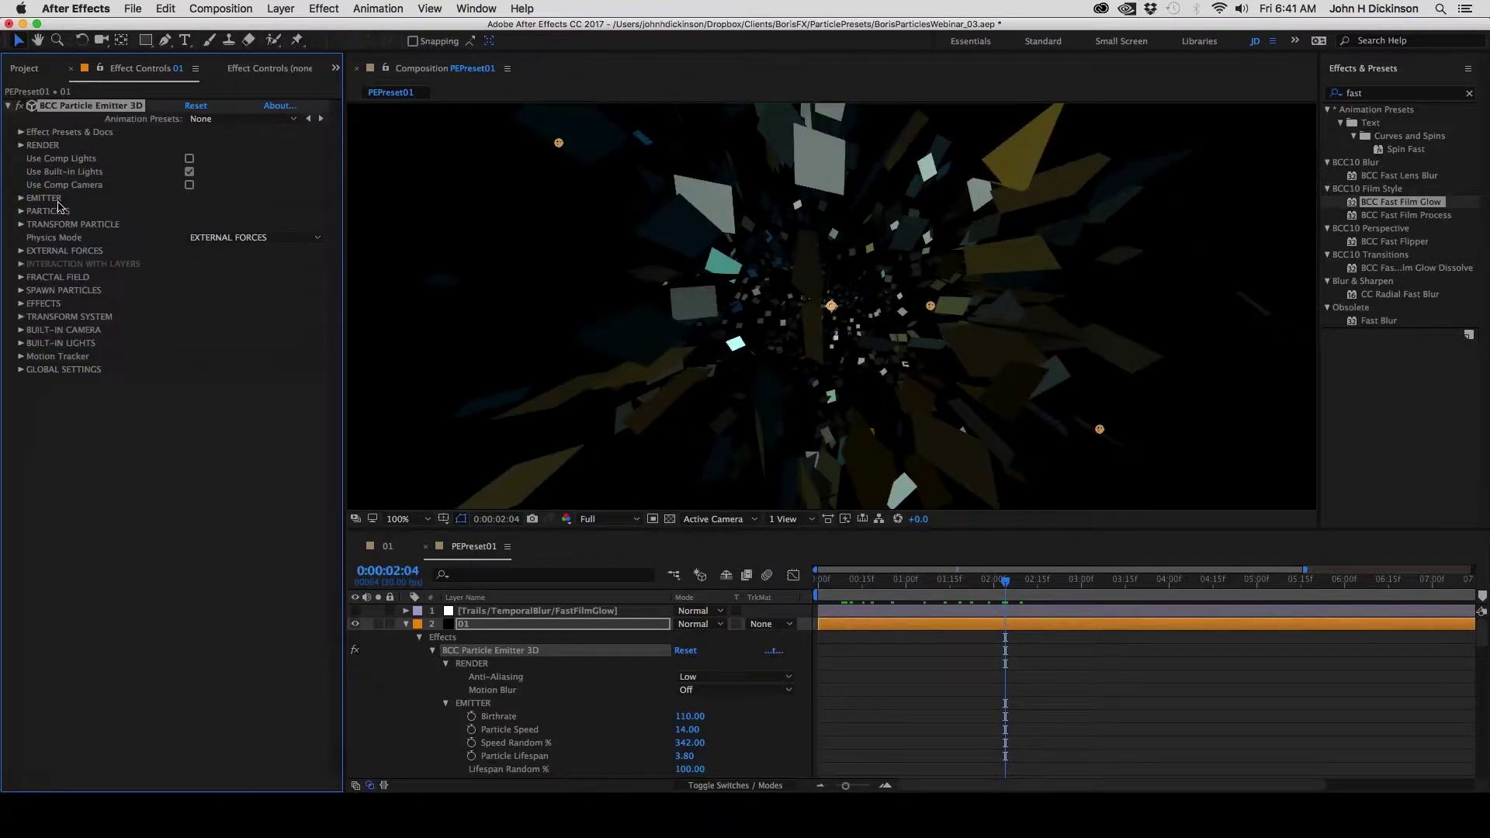
Set Sys Center Z to 10 in the Transform System settings
{"action": "left_click", "coordinate": [21, 318]}
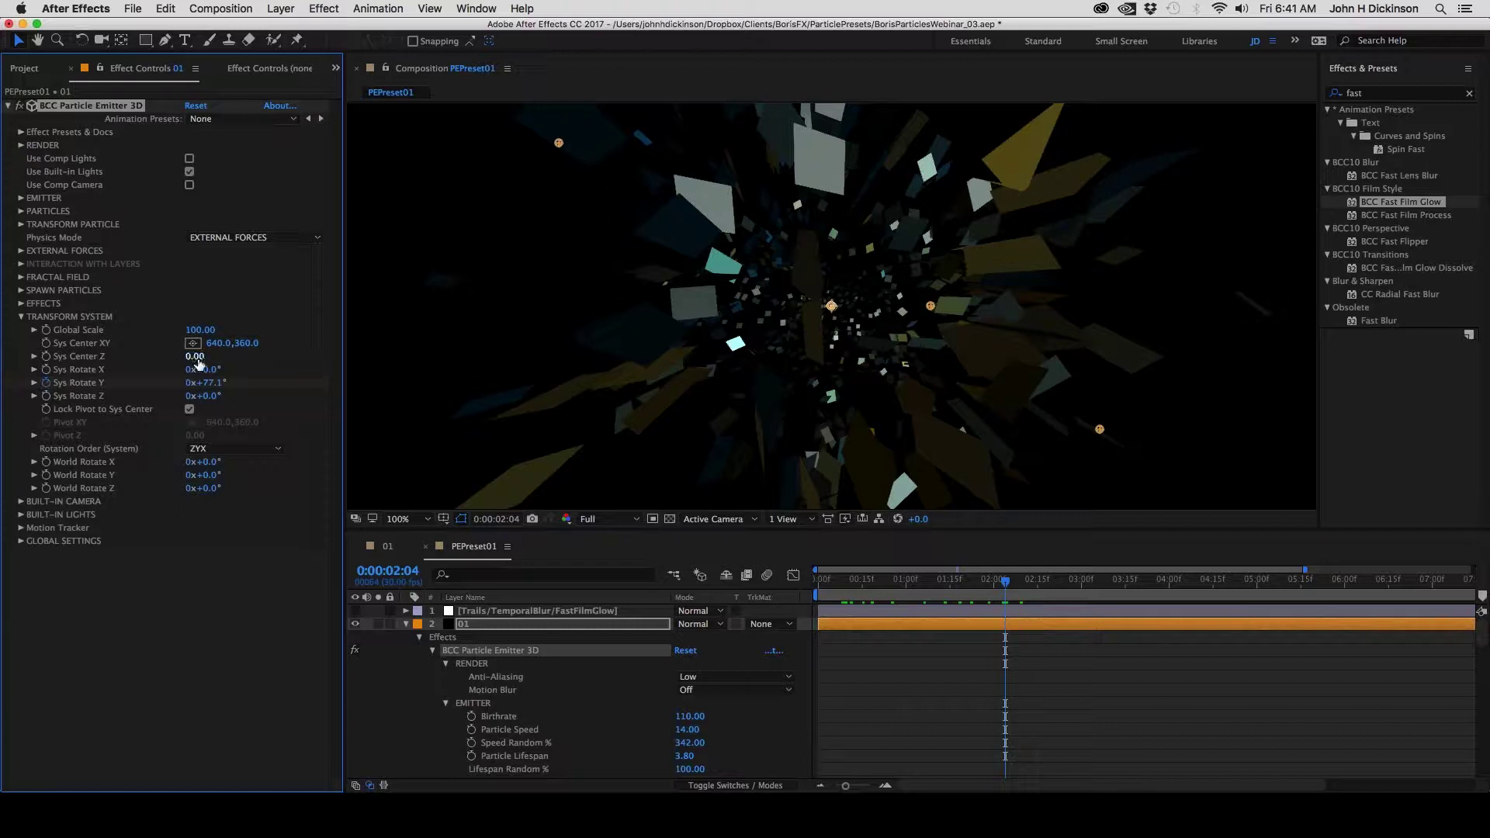
{"action": "left_click_drag", "start_coordinate": [198, 363], "coordinate": [188, 358]}
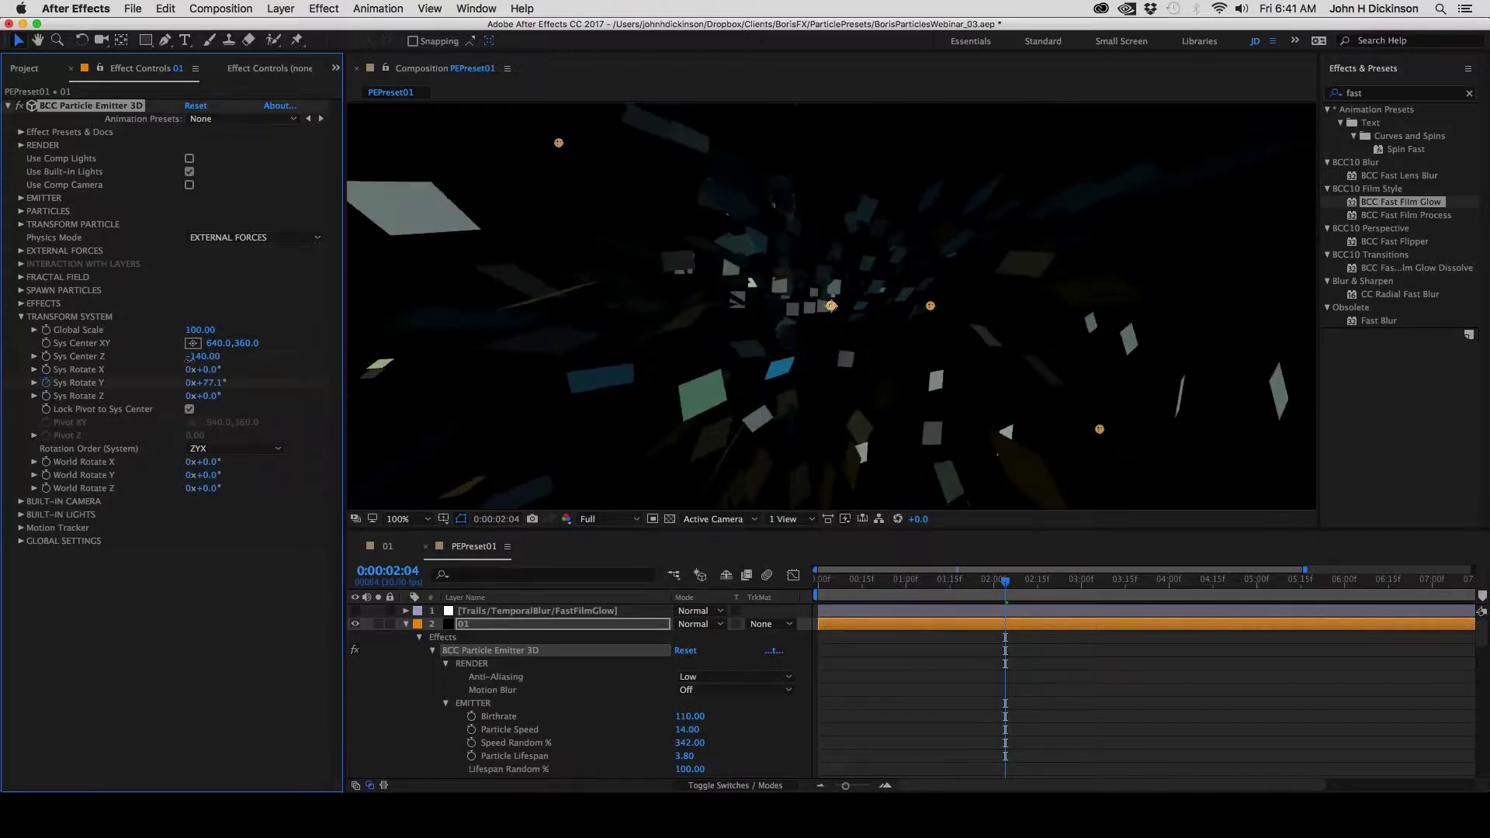
{"action": "left_click_drag", "start_coordinate": [188, 358], "coordinate": [197, 358]}
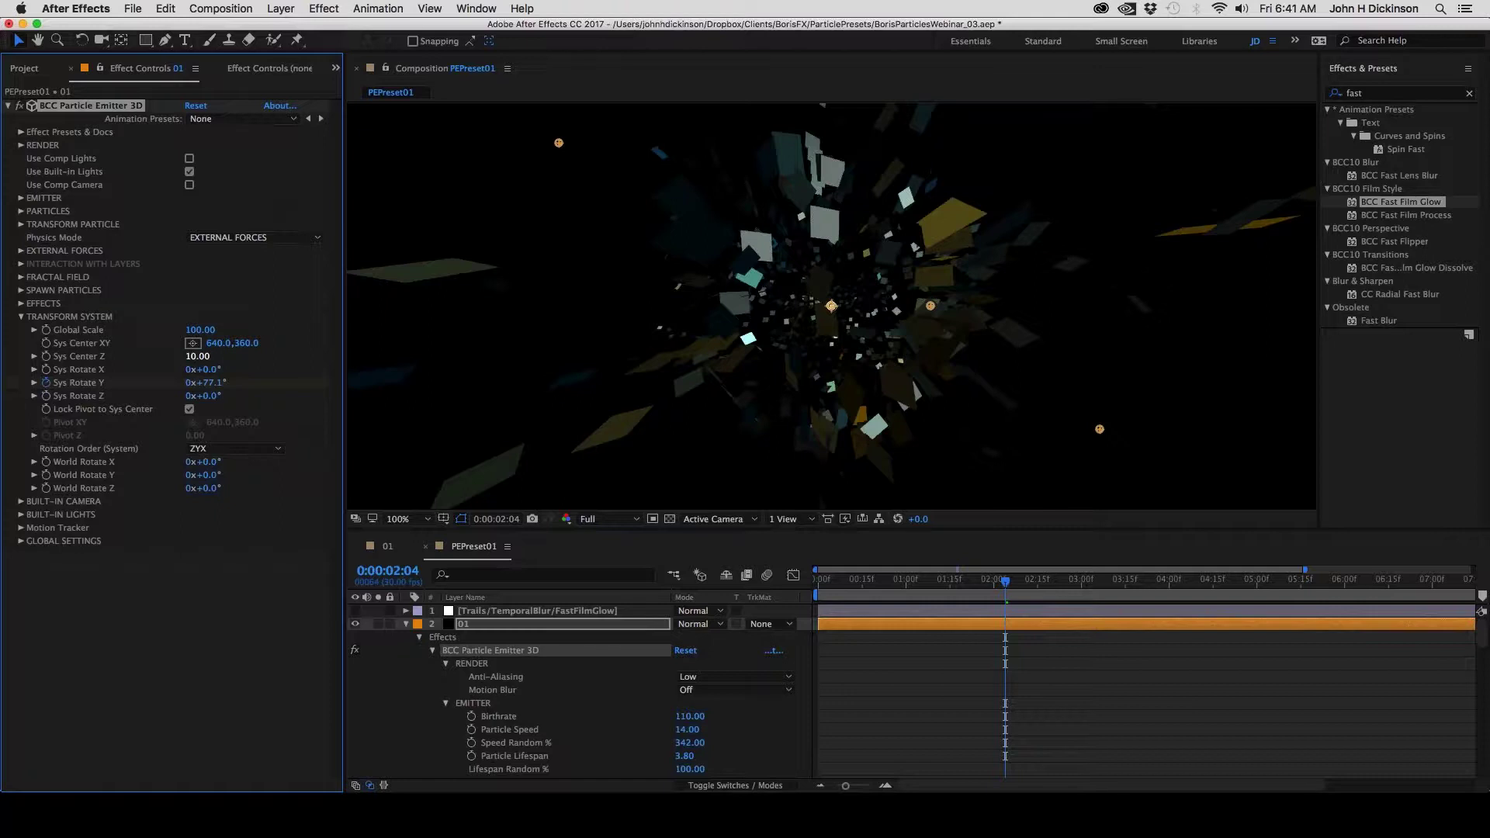
Preview the animation from 0:00:00:07 and again from 0:00:00:14, and scrub to 0:00:02:23 to review the particle motion
{"action": "left_click", "coordinate": [840, 586]}
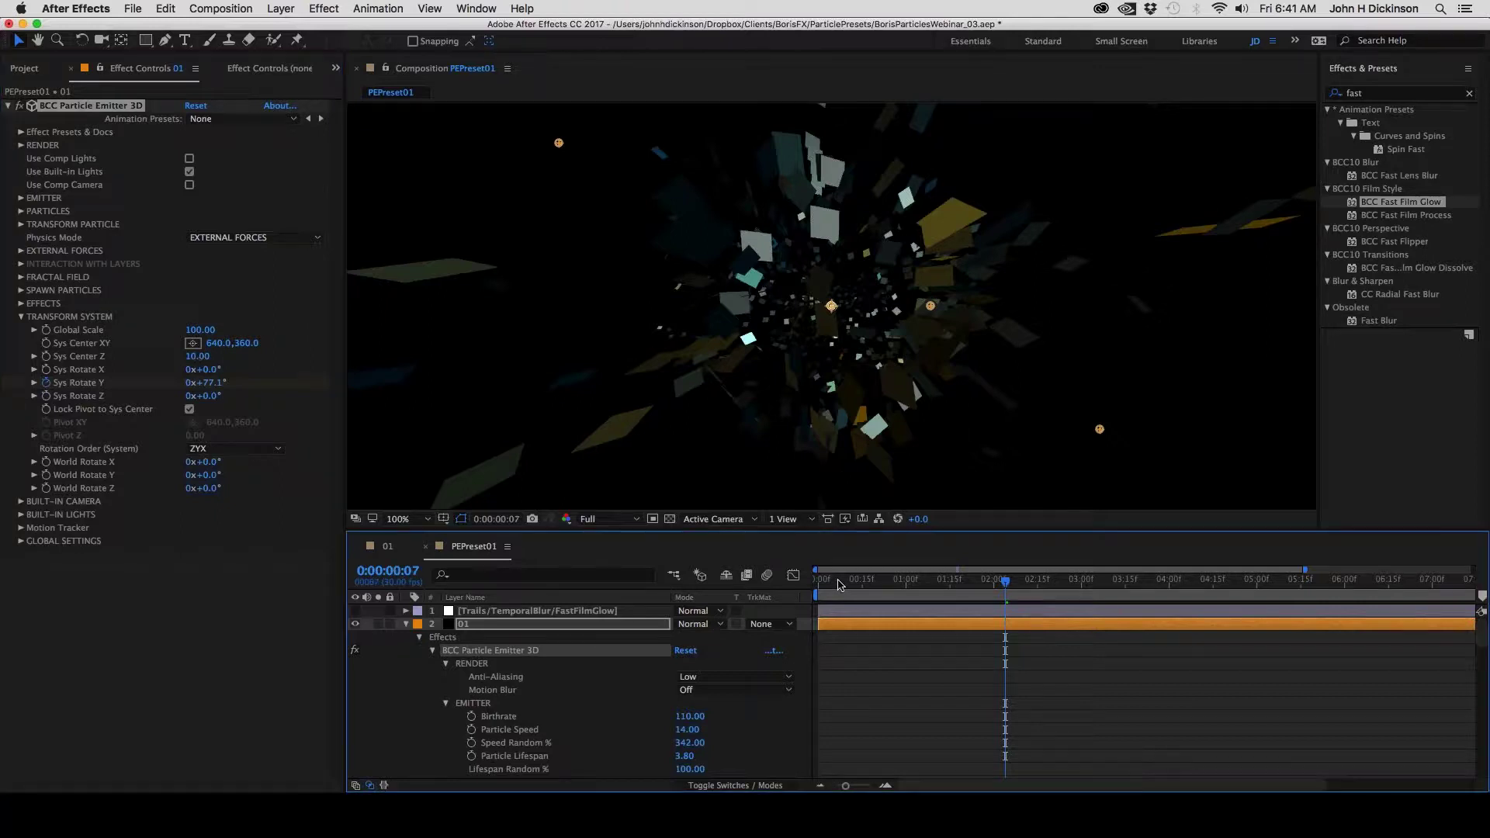
{"action": "key", "text": "space"}
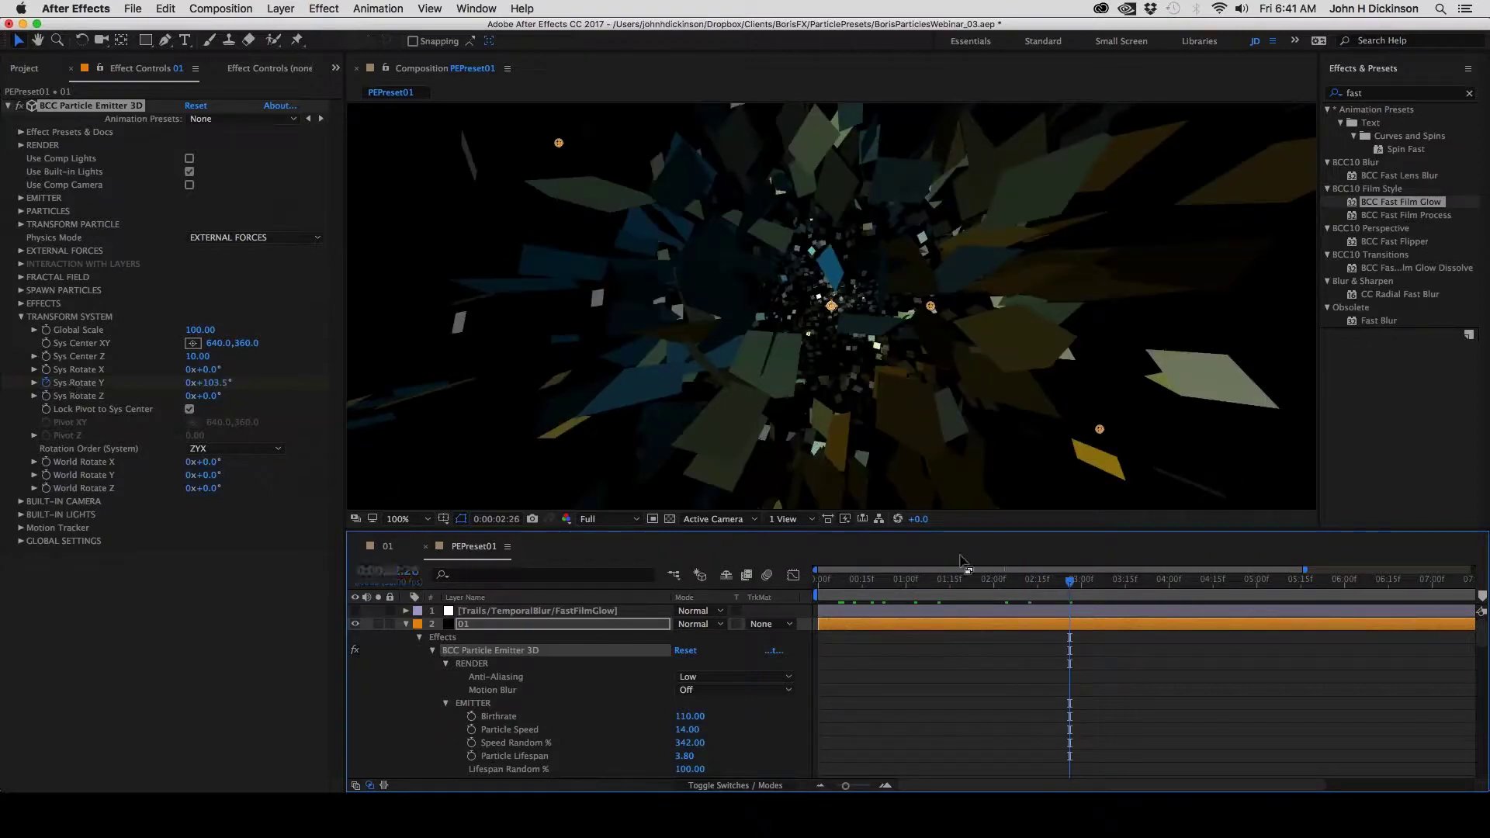
{"action": "left_click_drag", "start_coordinate": [1070, 586], "coordinate": [860, 604]}
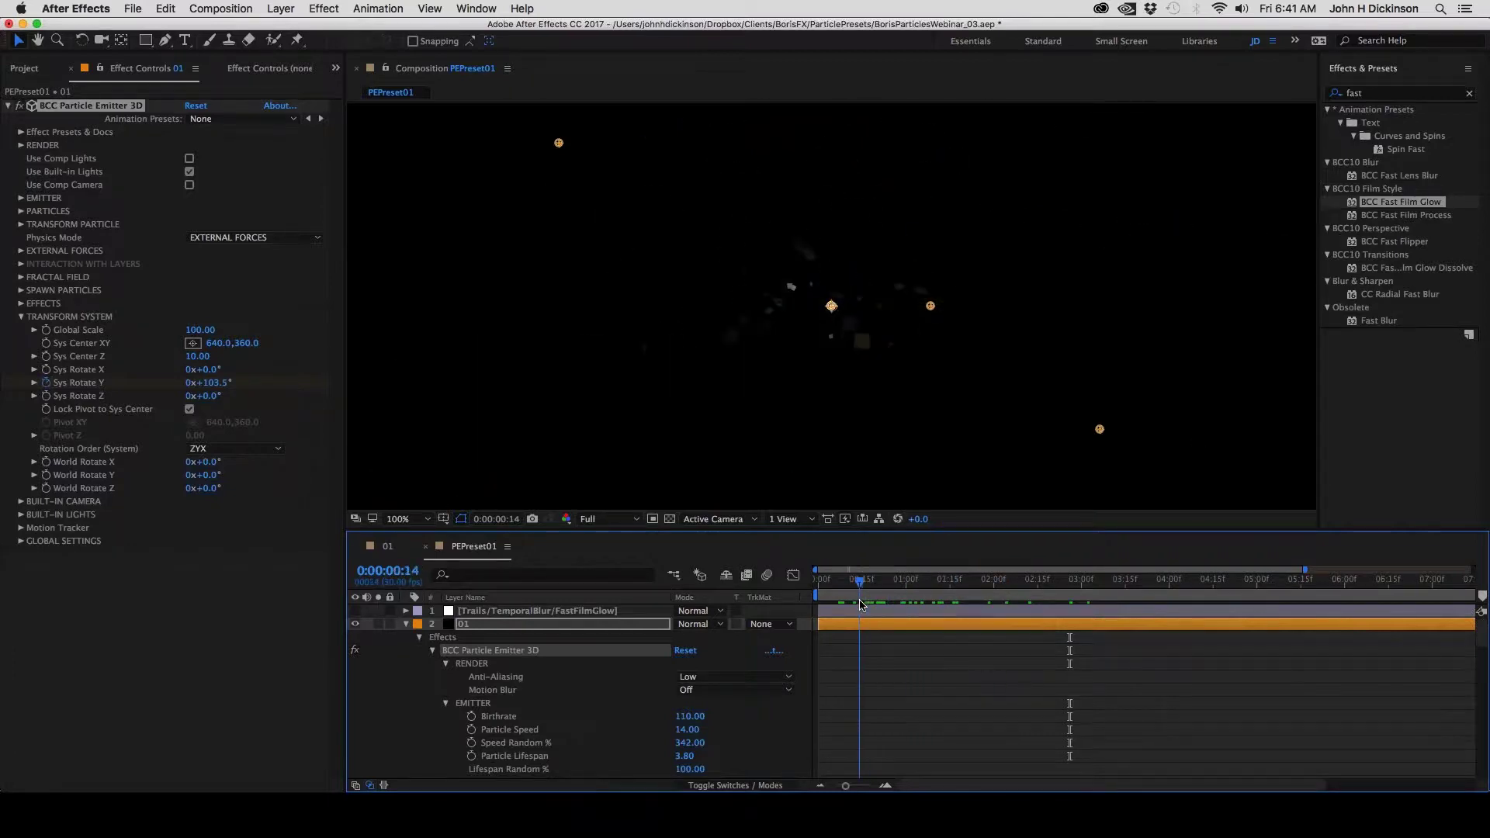
{"action": "key", "text": "space"}
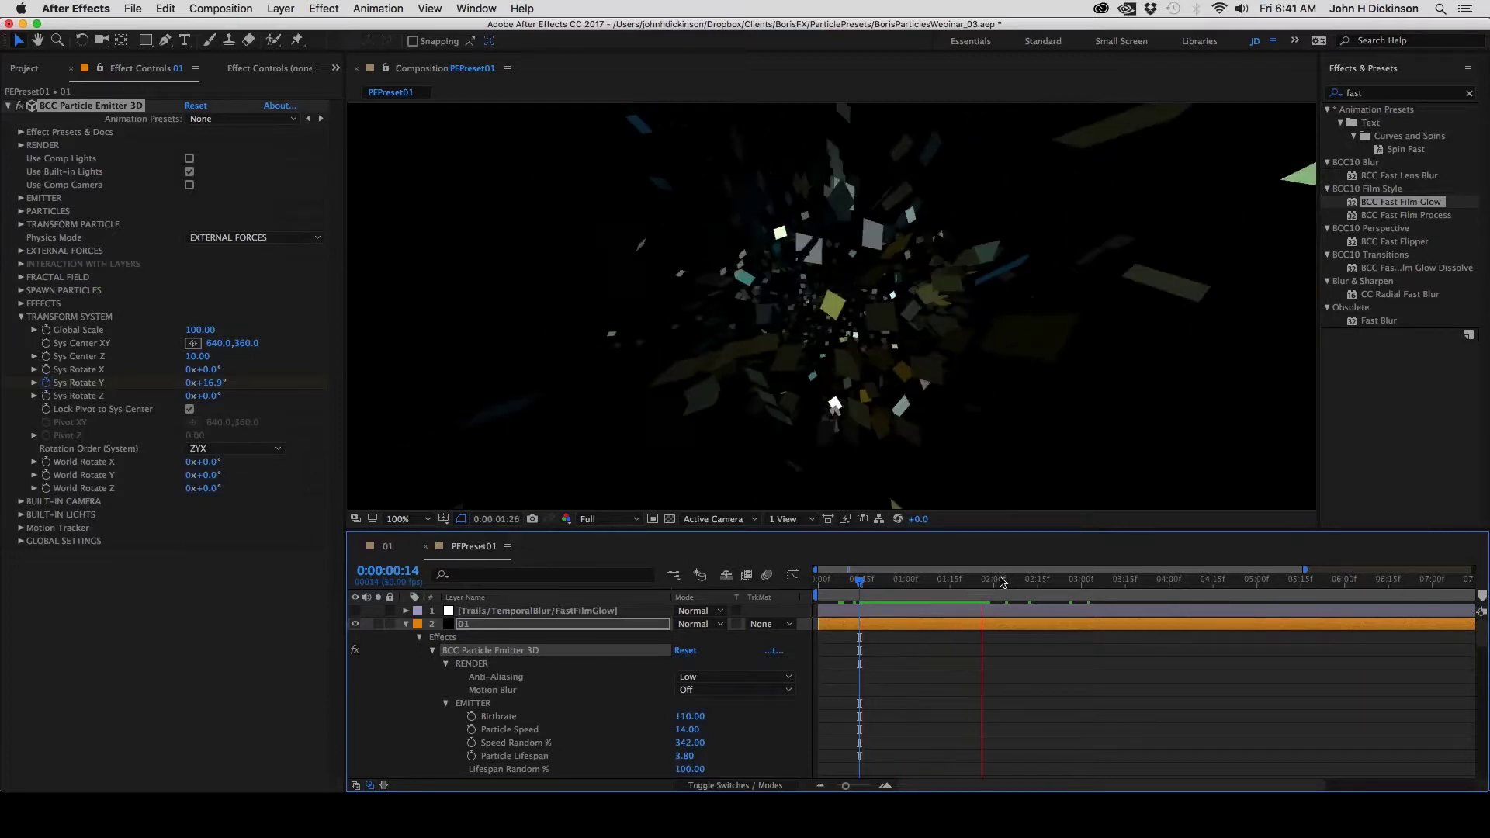
{"action": "key", "text": "space"}
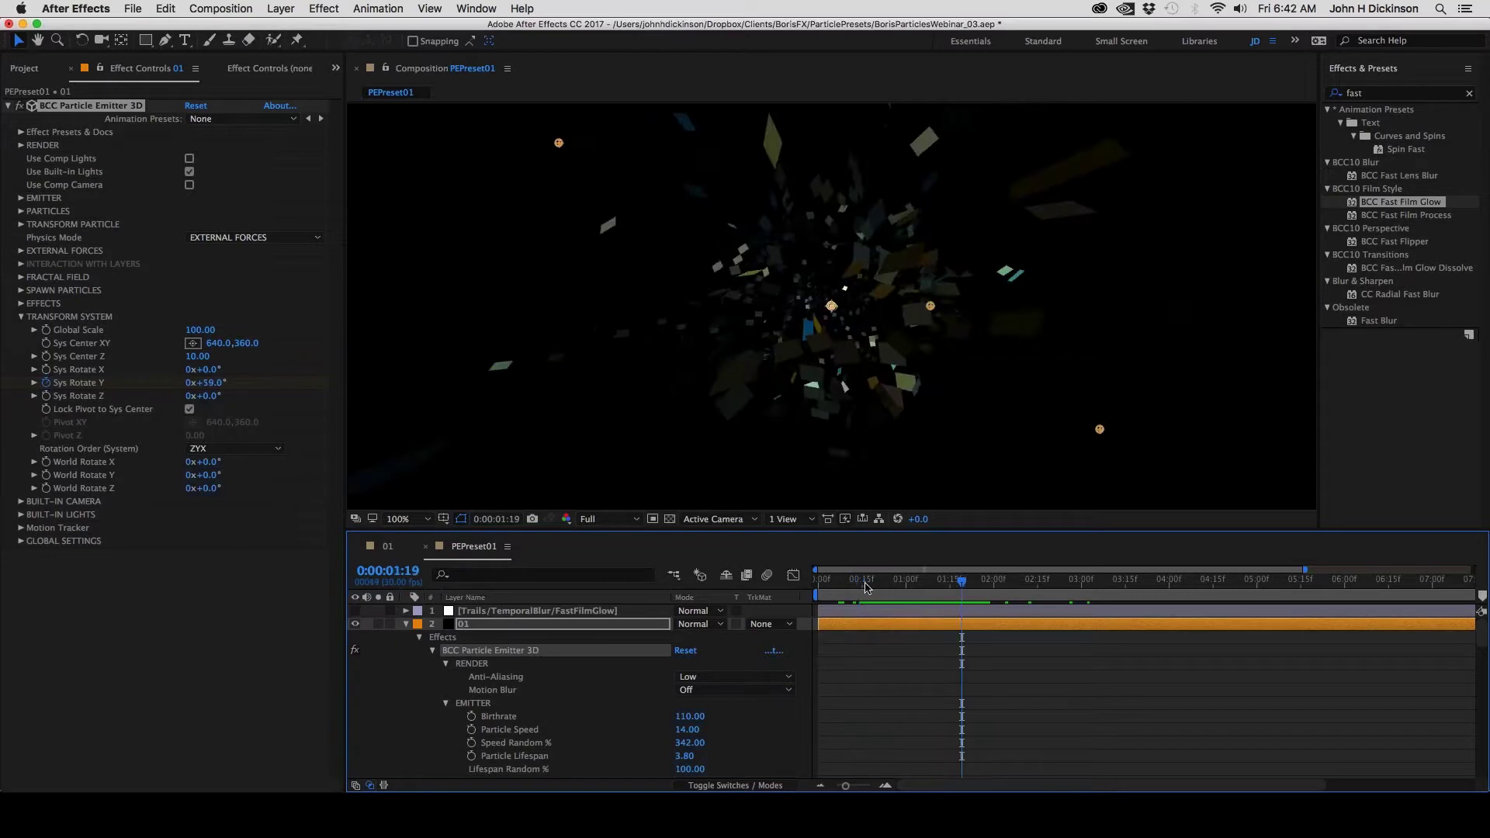
{"action": "left_click_drag", "start_coordinate": [866, 584], "coordinate": [1059, 612]}
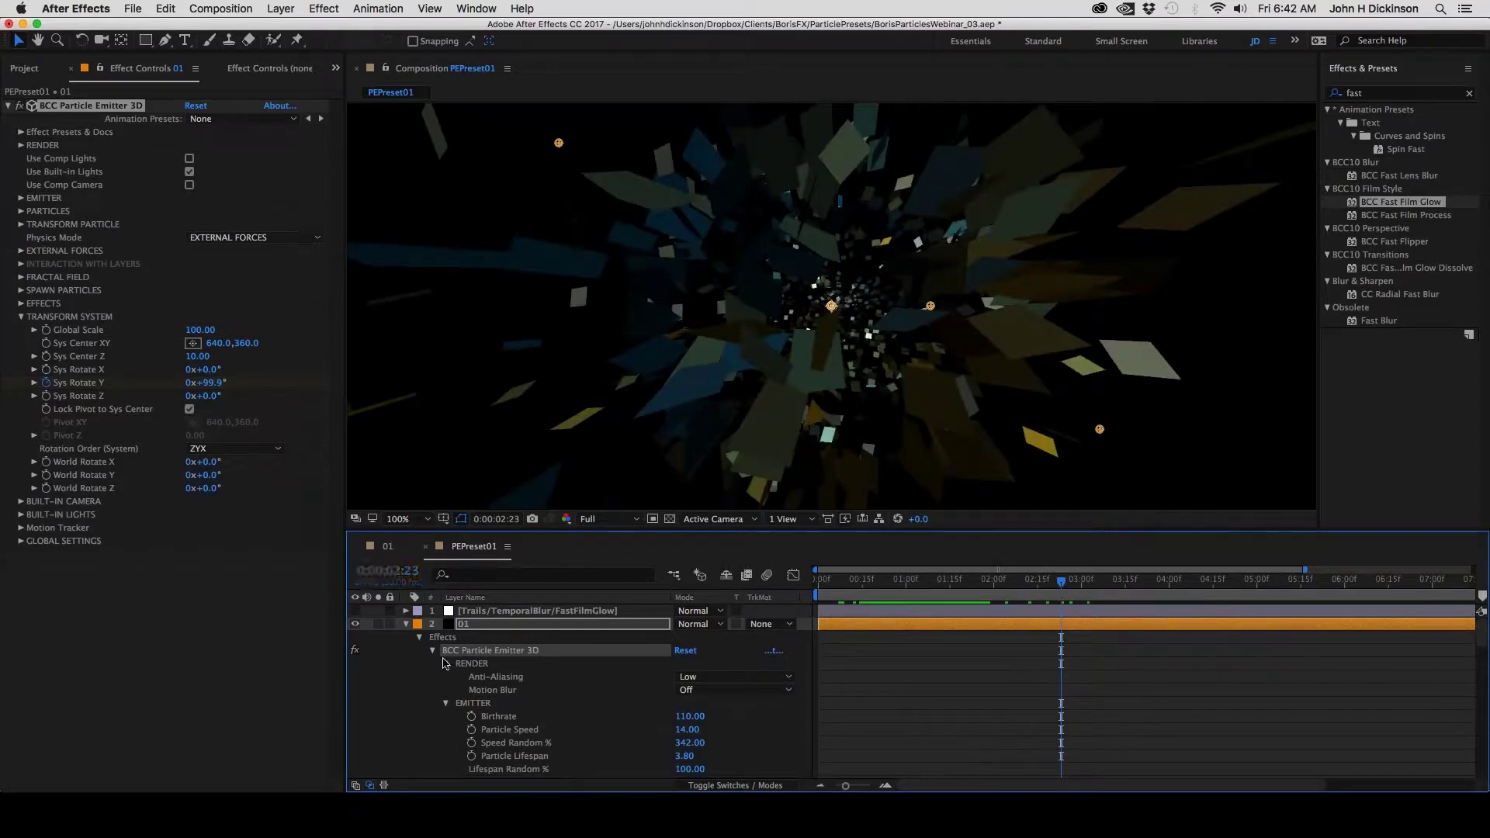
Collapse layer 01's properties in the timeline, and make the Trails/TemporalBlur/FastFilmGlow layer visible and select it to show its effects
{"action": "left_click", "coordinate": [445, 664]}
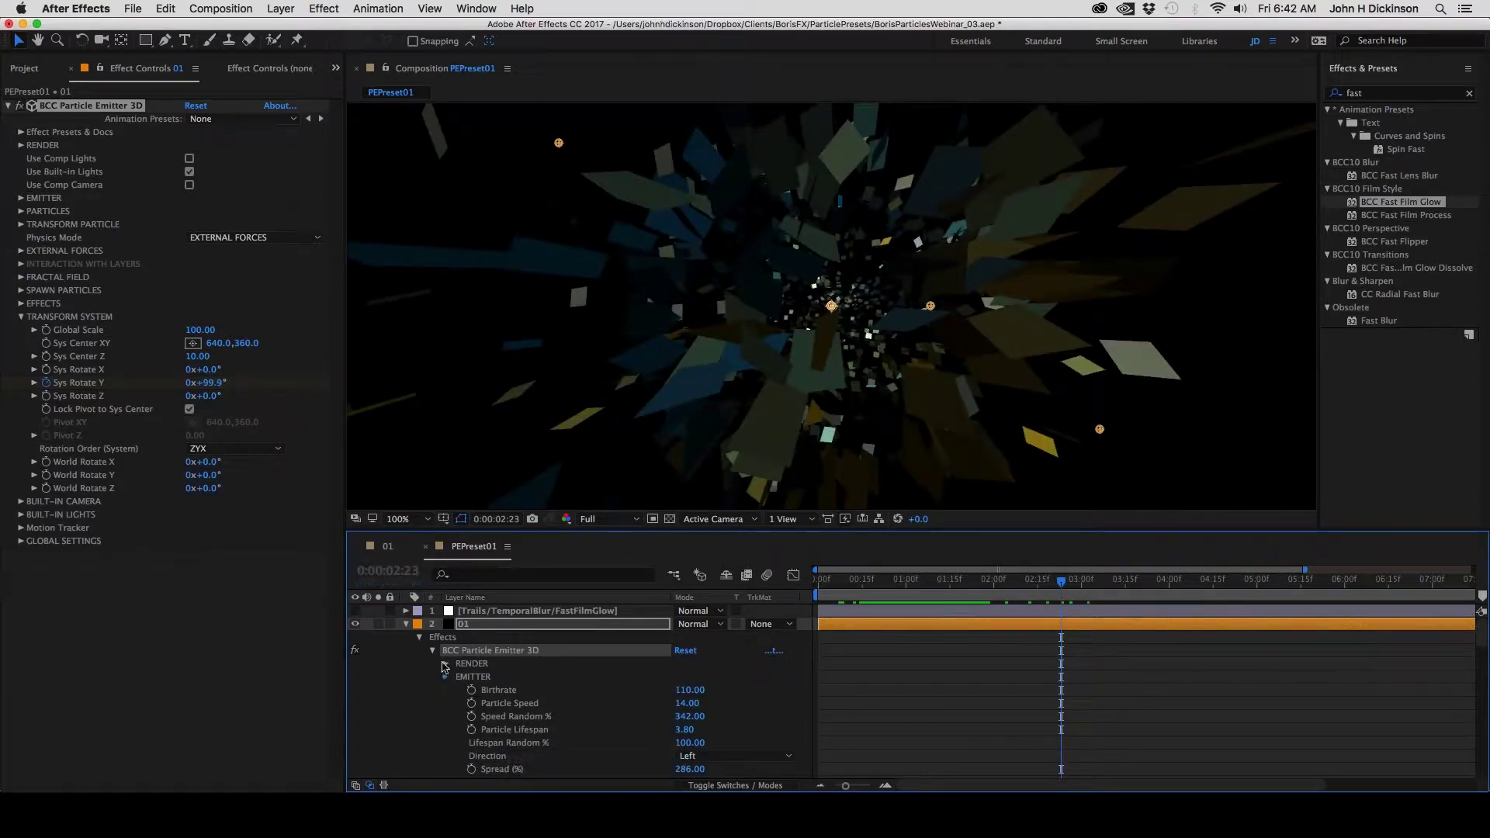
{"action": "left_click", "coordinate": [446, 677]}
{"action": "key", "text": "e"}
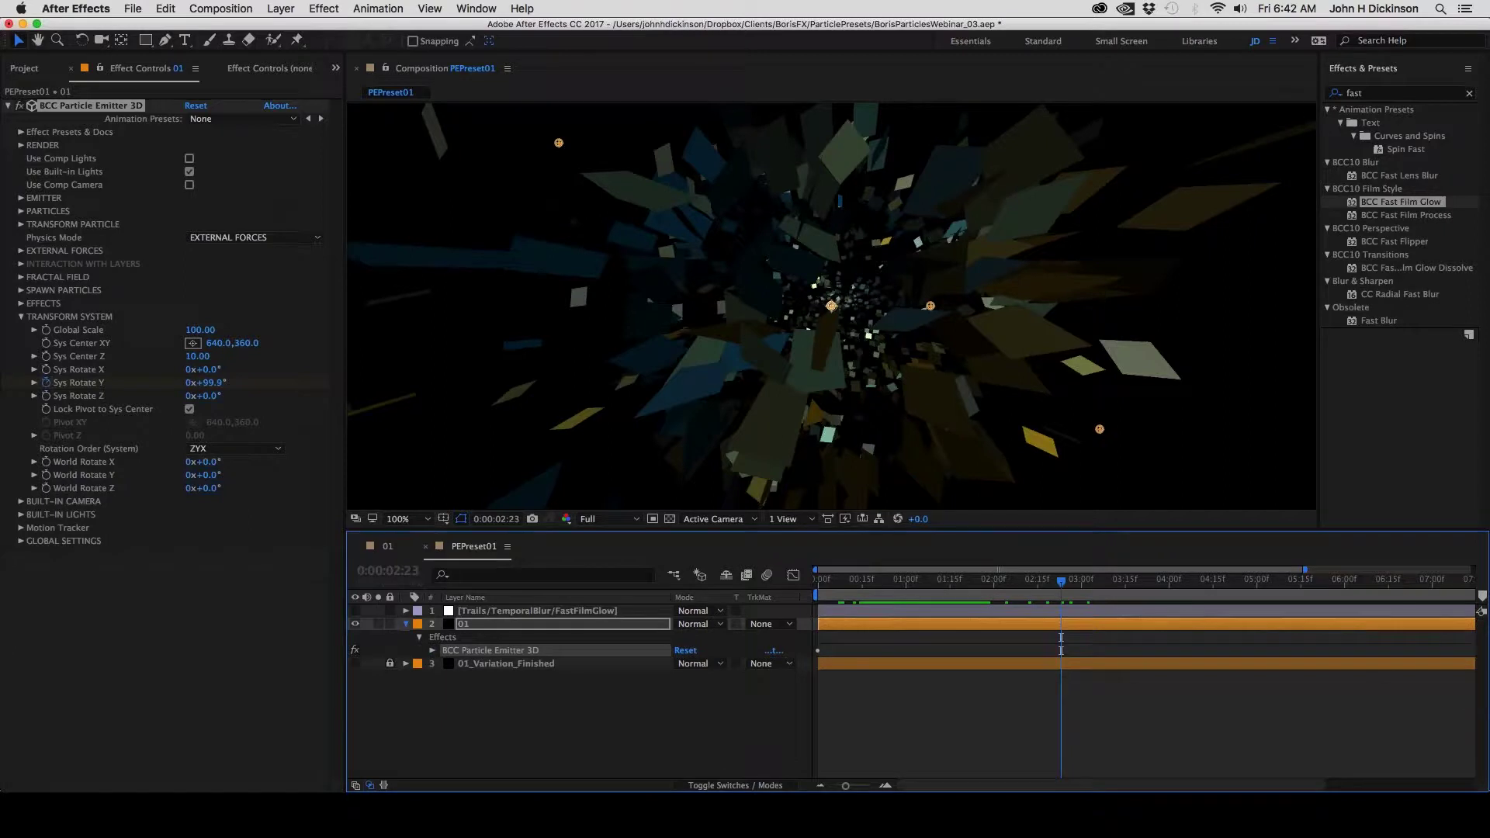
{"action": "left_click", "coordinate": [407, 627]}
{"action": "left_click", "coordinate": [457, 669]}
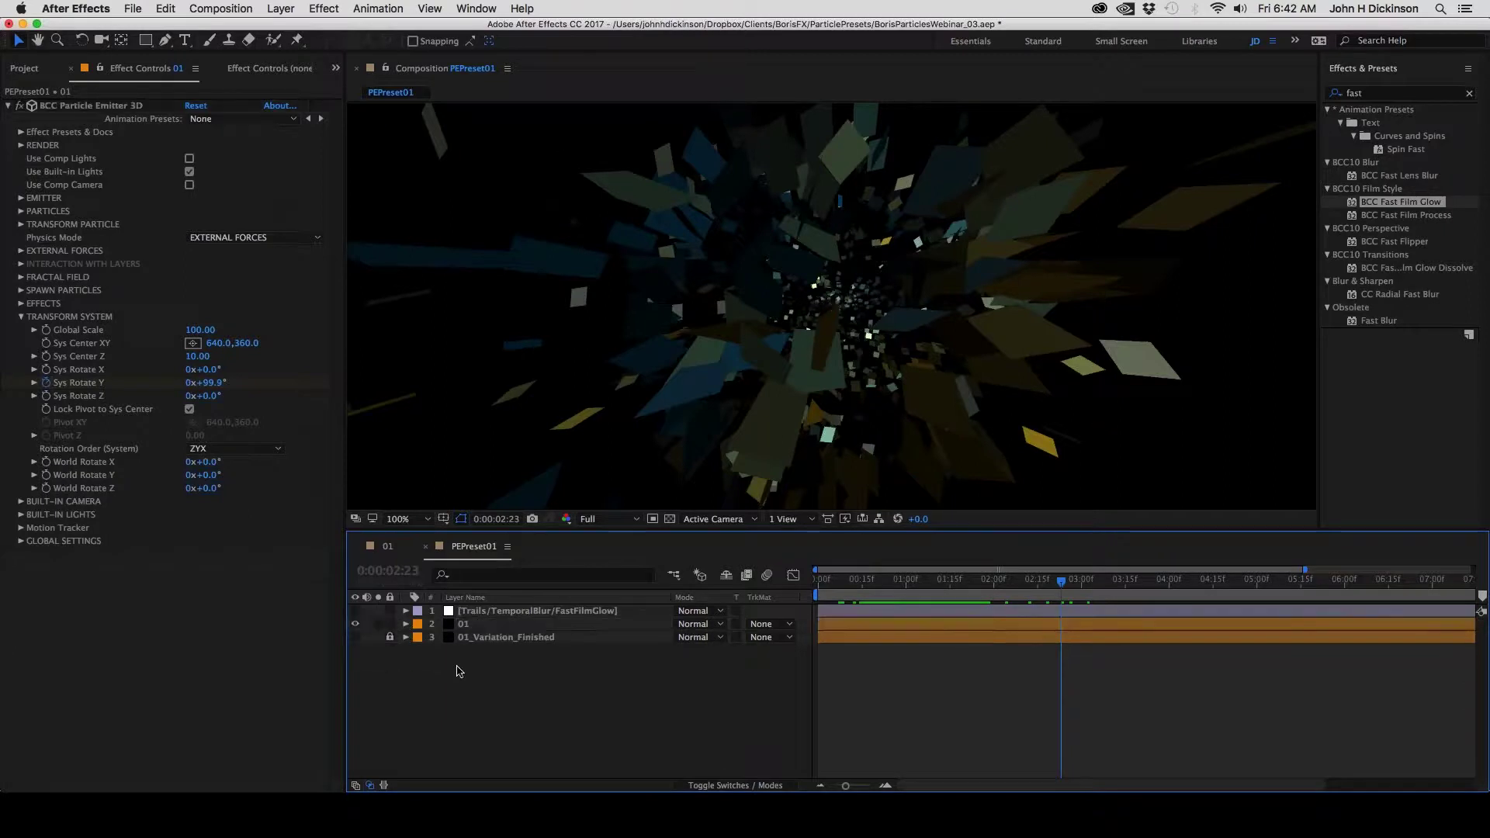
{"action": "left_click", "coordinate": [354, 611]}
{"action": "left_click", "coordinate": [463, 612]}
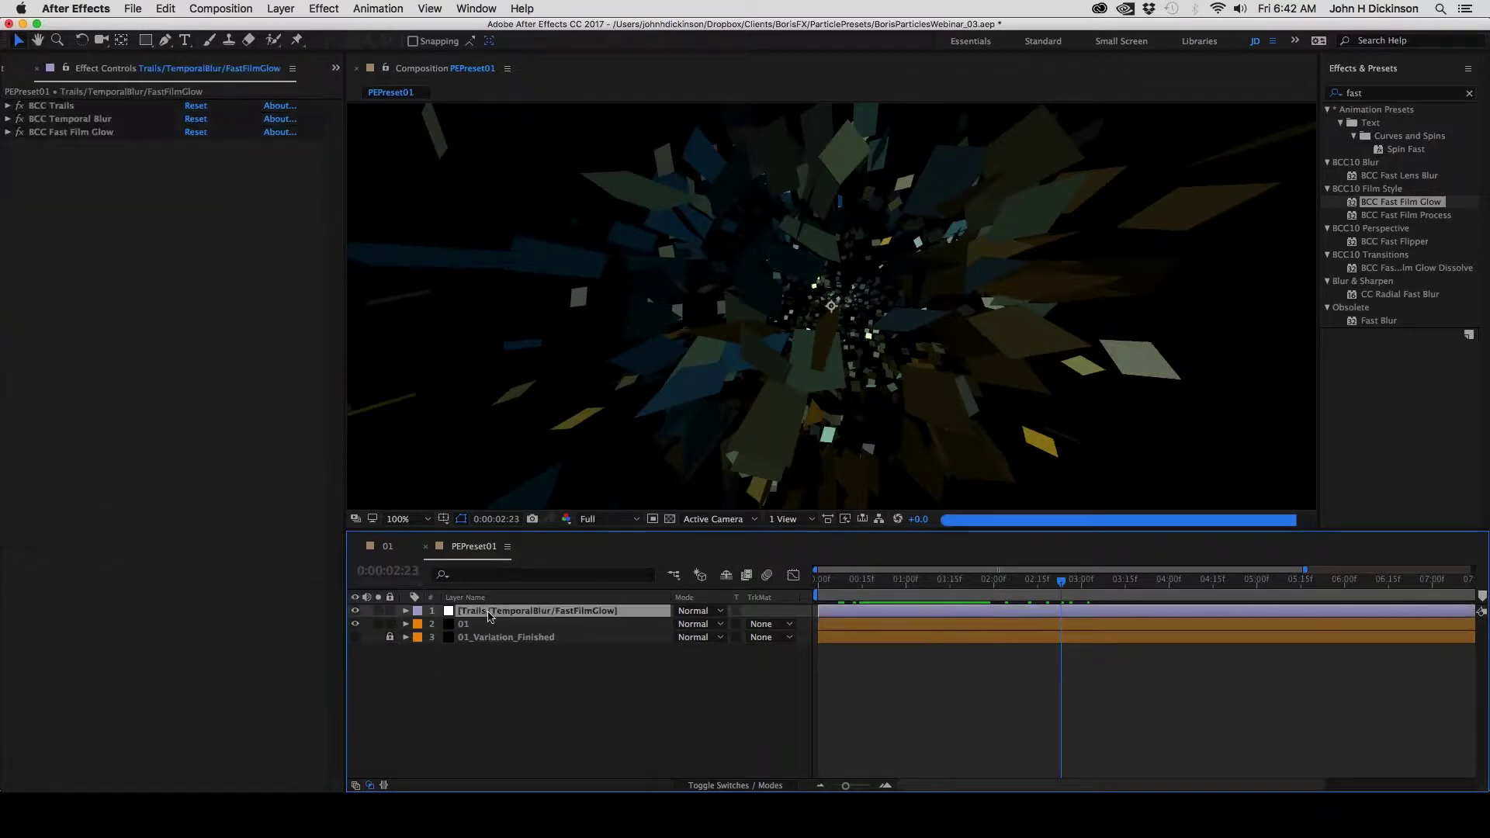
Switch off all three effects on the layer, re-enable only BCC Trails, and check the composition with trails alone
{"action": "left_click", "coordinate": [22, 110]}
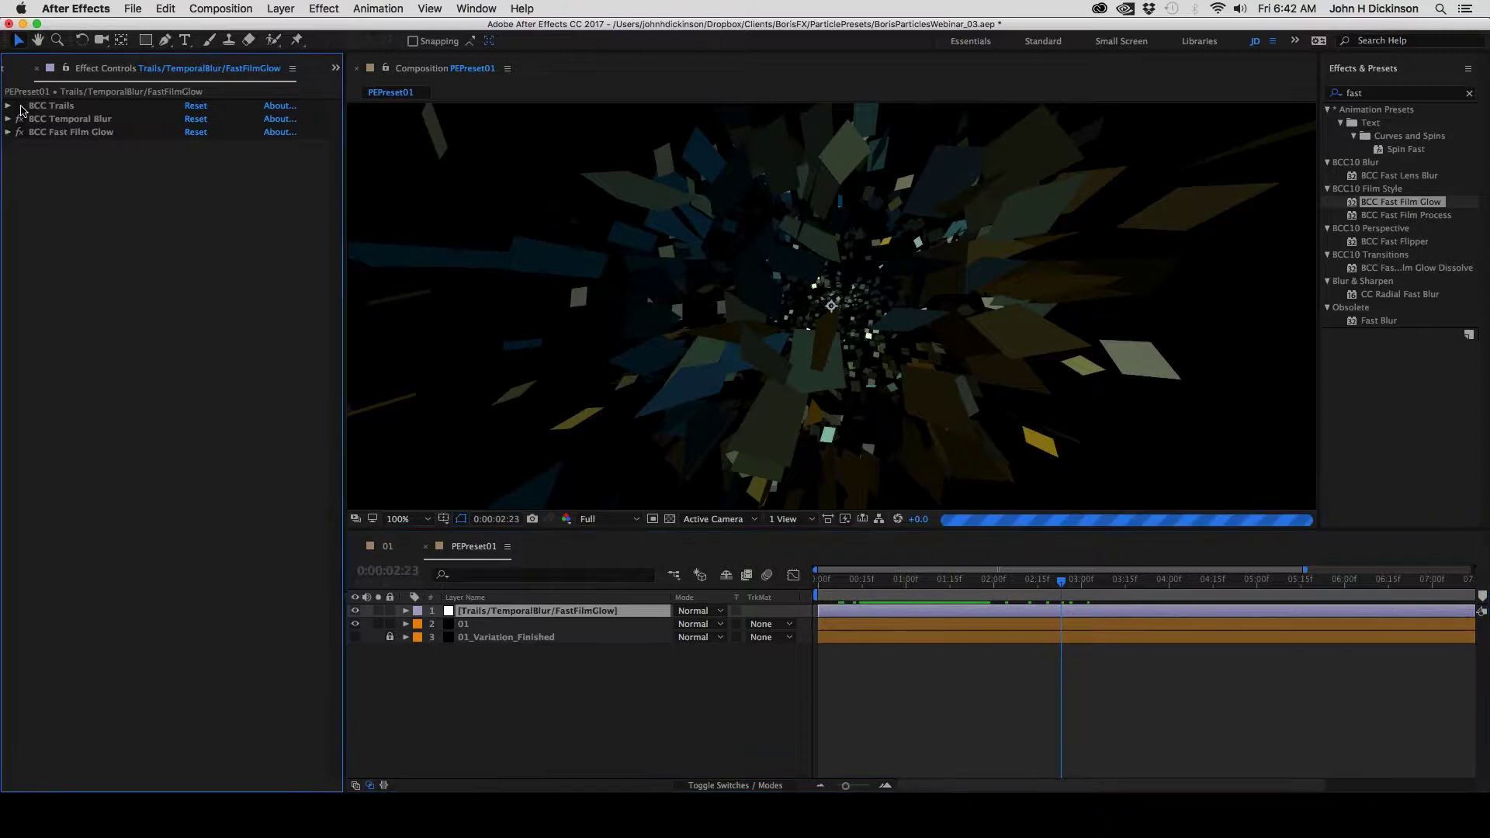
{"action": "left_click_drag", "start_coordinate": [21, 107], "coordinate": [16, 154]}
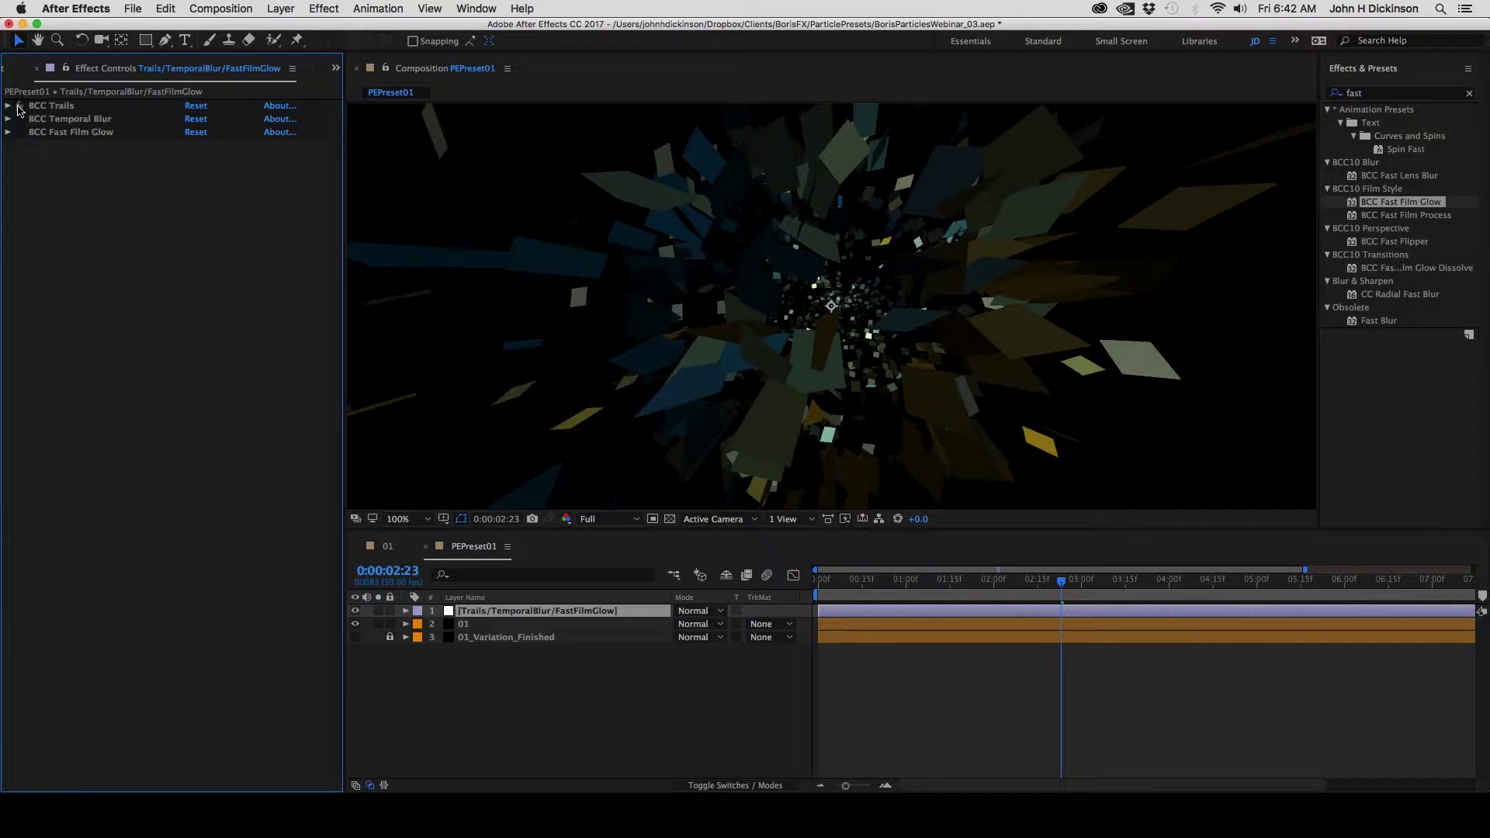
{"action": "left_click", "coordinate": [18, 107]}
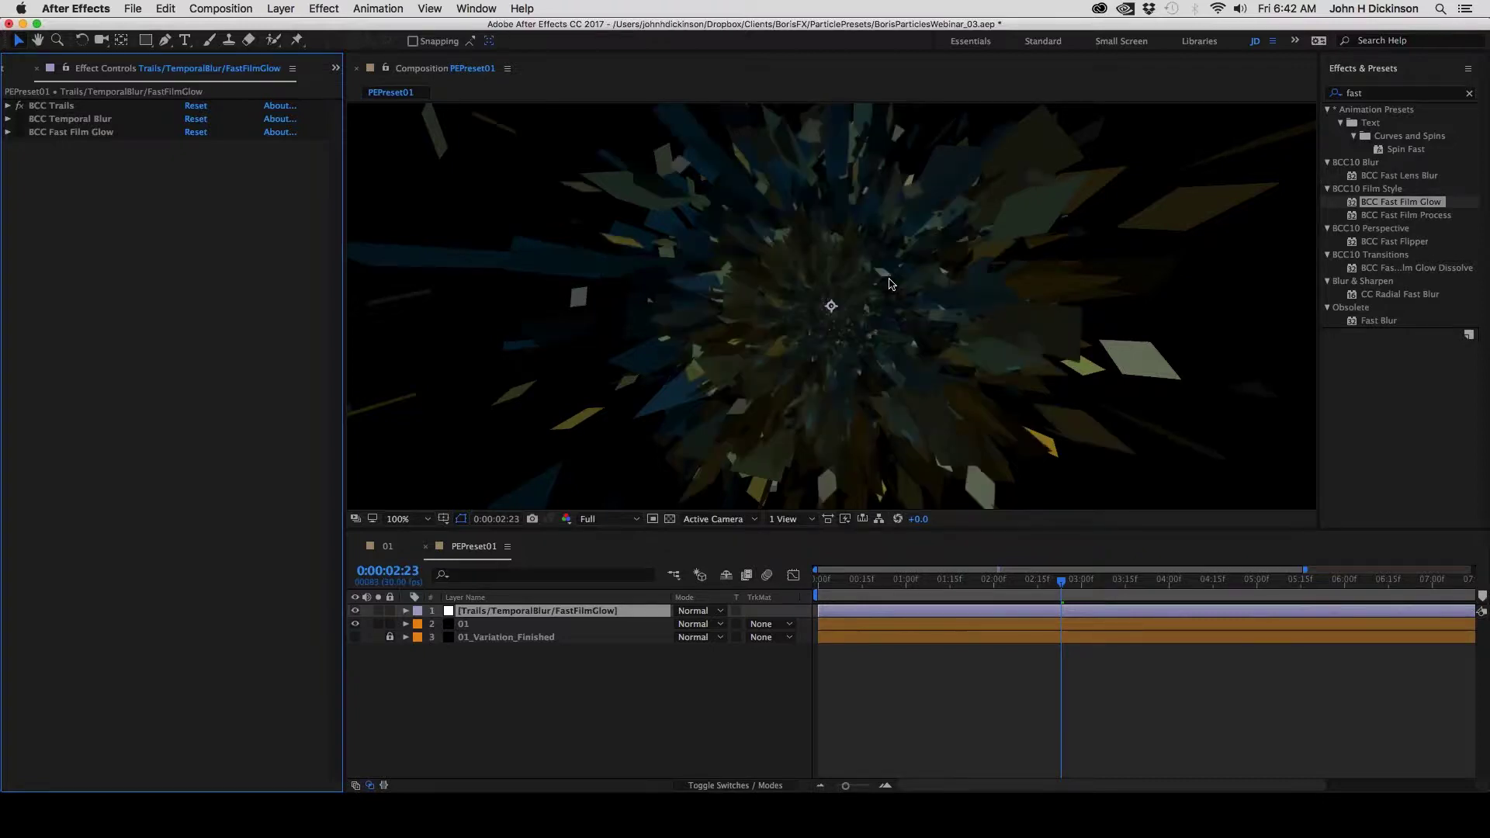
{"action": "scroll", "coordinate": [856, 278], "scroll_direction": "down", "scroll_amount": 2}
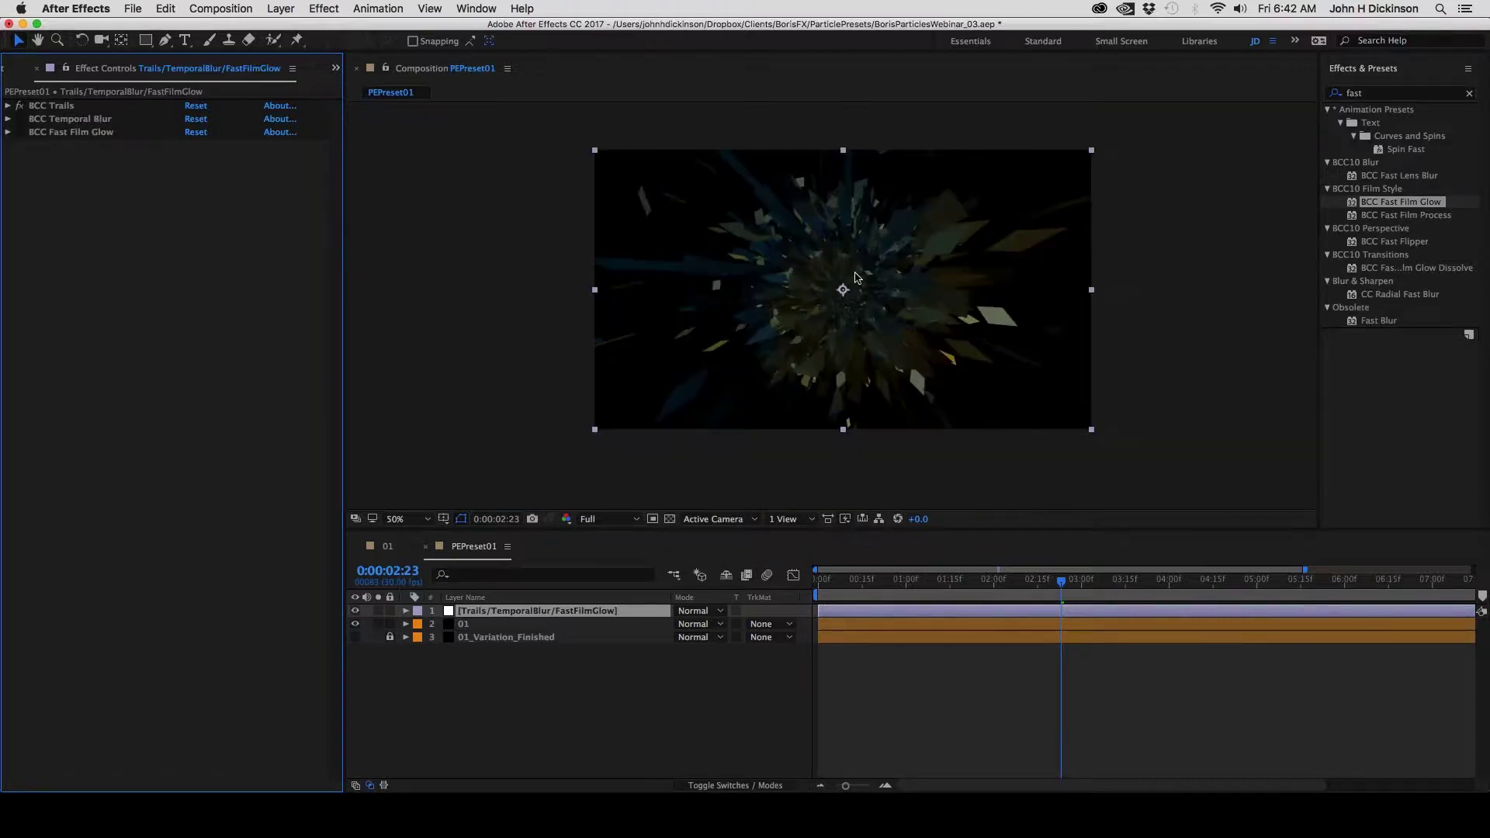
{"action": "scroll", "coordinate": [856, 278], "scroll_direction": "up", "scroll_amount": 2}
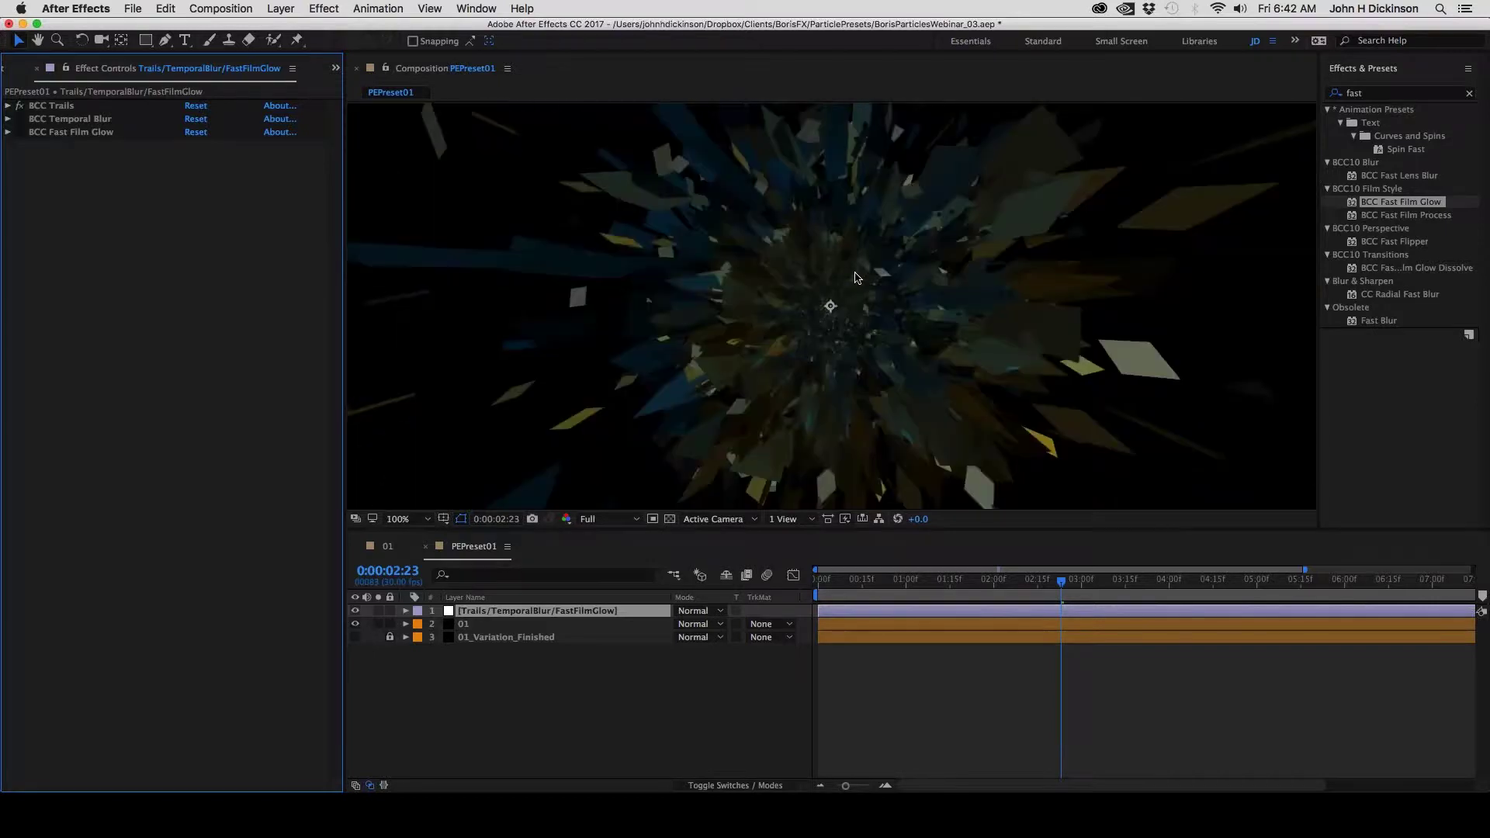
Expand the BCC Trails settings, reveal the layer's modified properties in the timeline, and try a Rotate Feedback of 44°, restoring 41°
{"action": "left_click", "coordinate": [8, 107]}
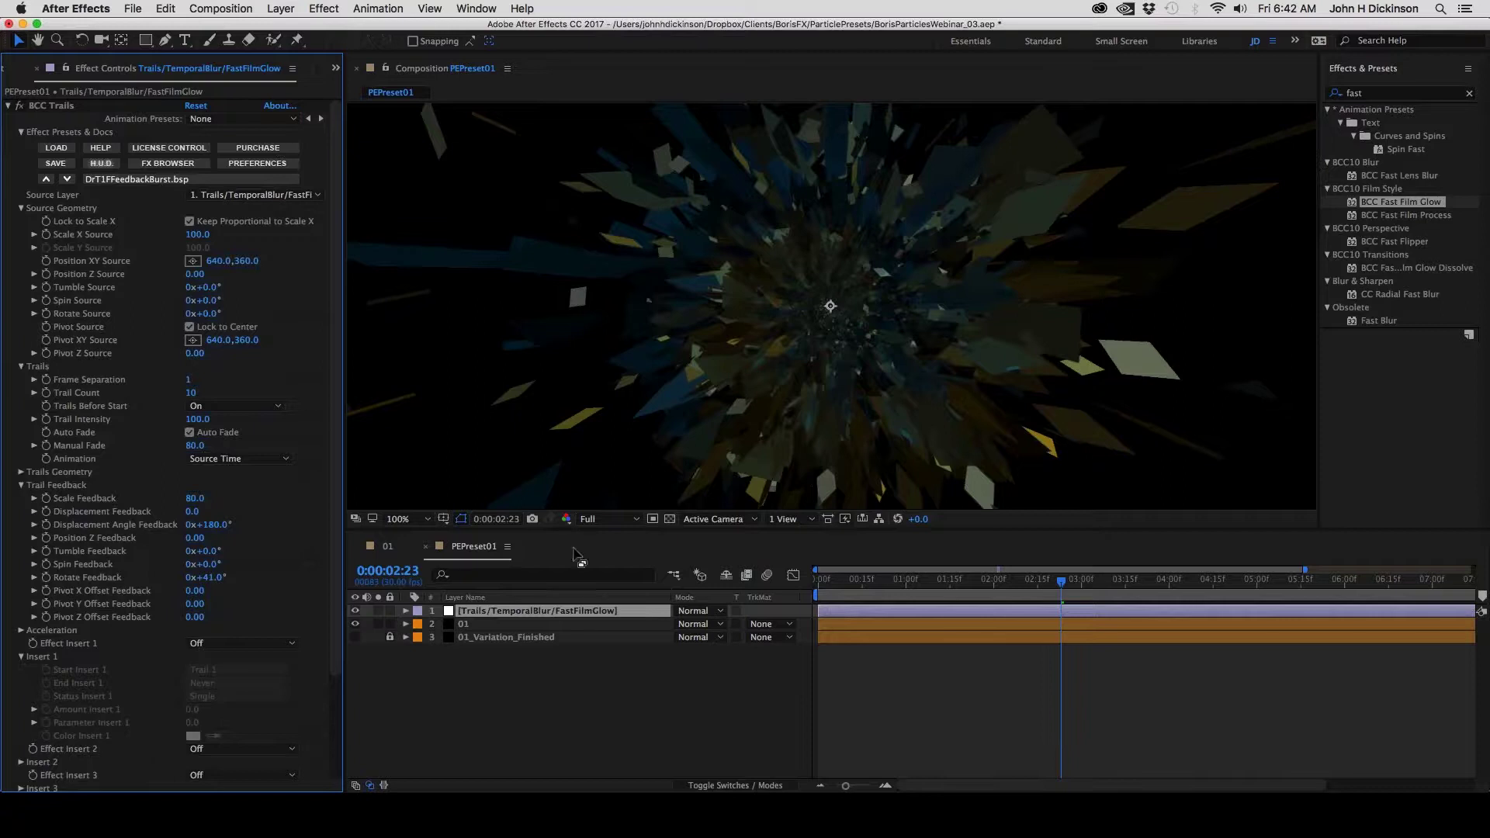
{"action": "left_click", "coordinate": [553, 614]}
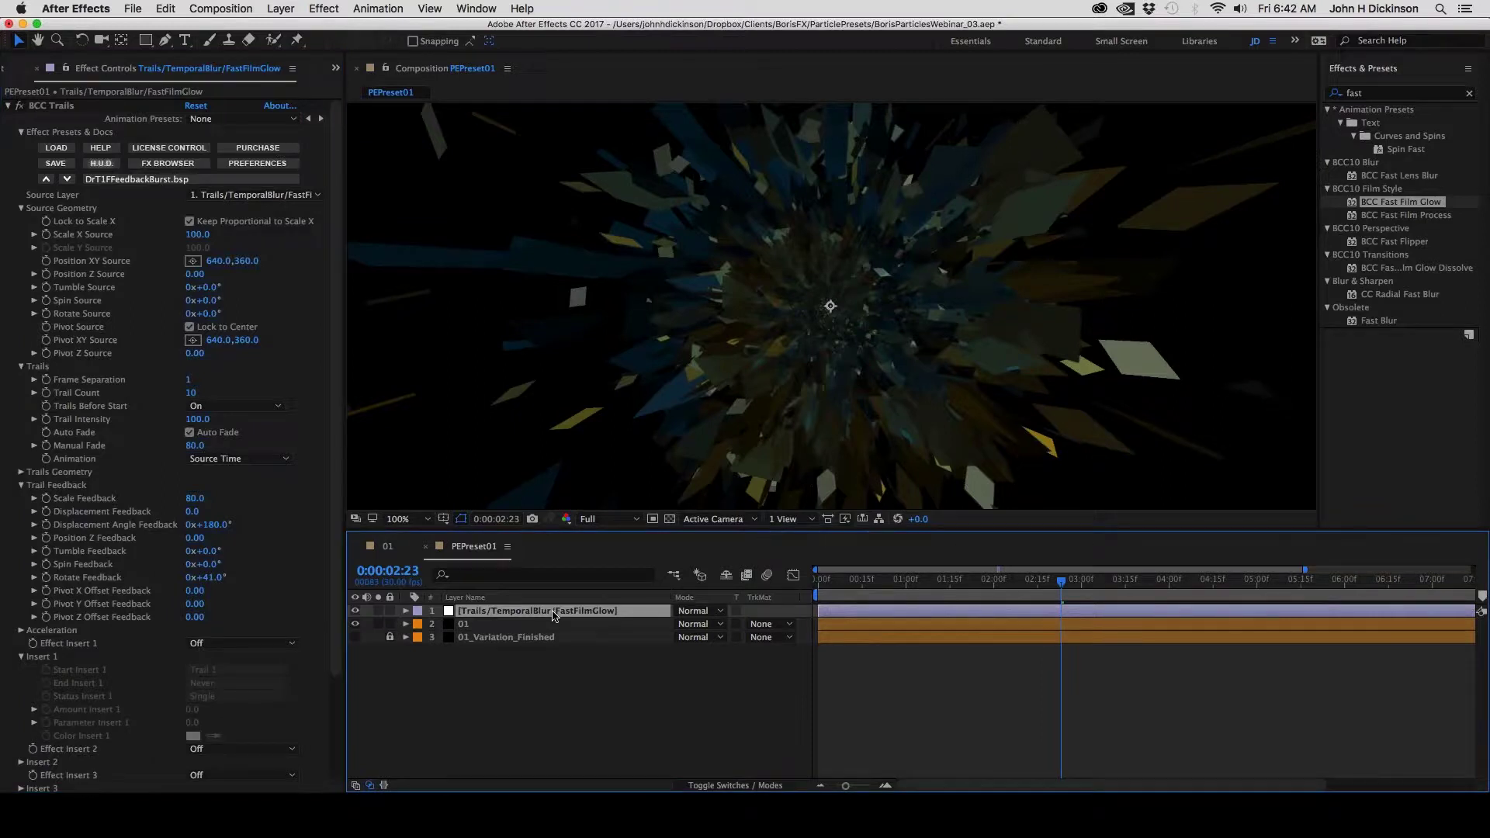
{"action": "key", "text": "u"}
{"action": "key", "text": "u"}
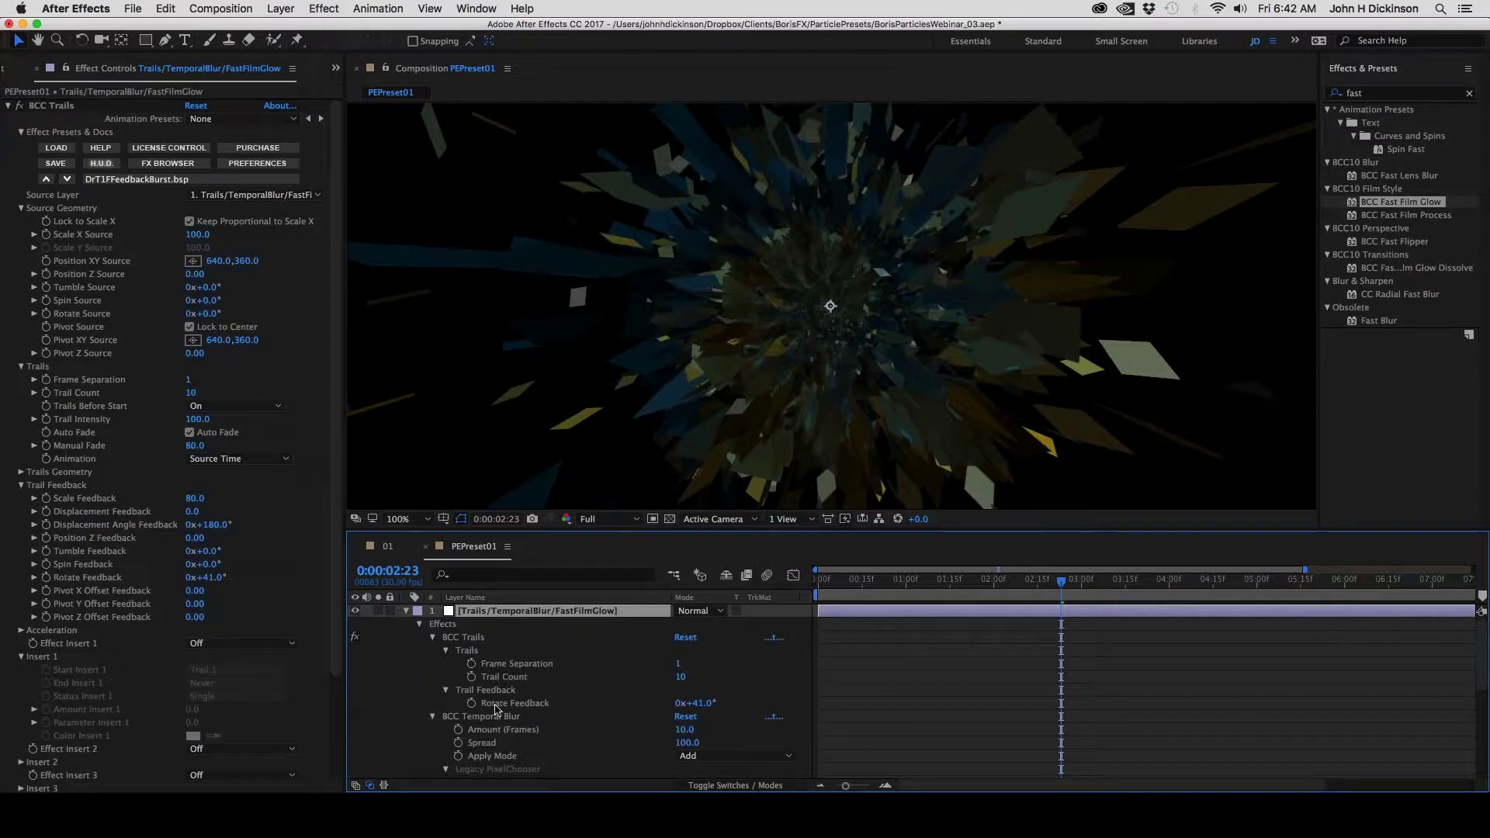
{"action": "left_click_drag", "start_coordinate": [696, 703], "coordinate": [707, 711]}
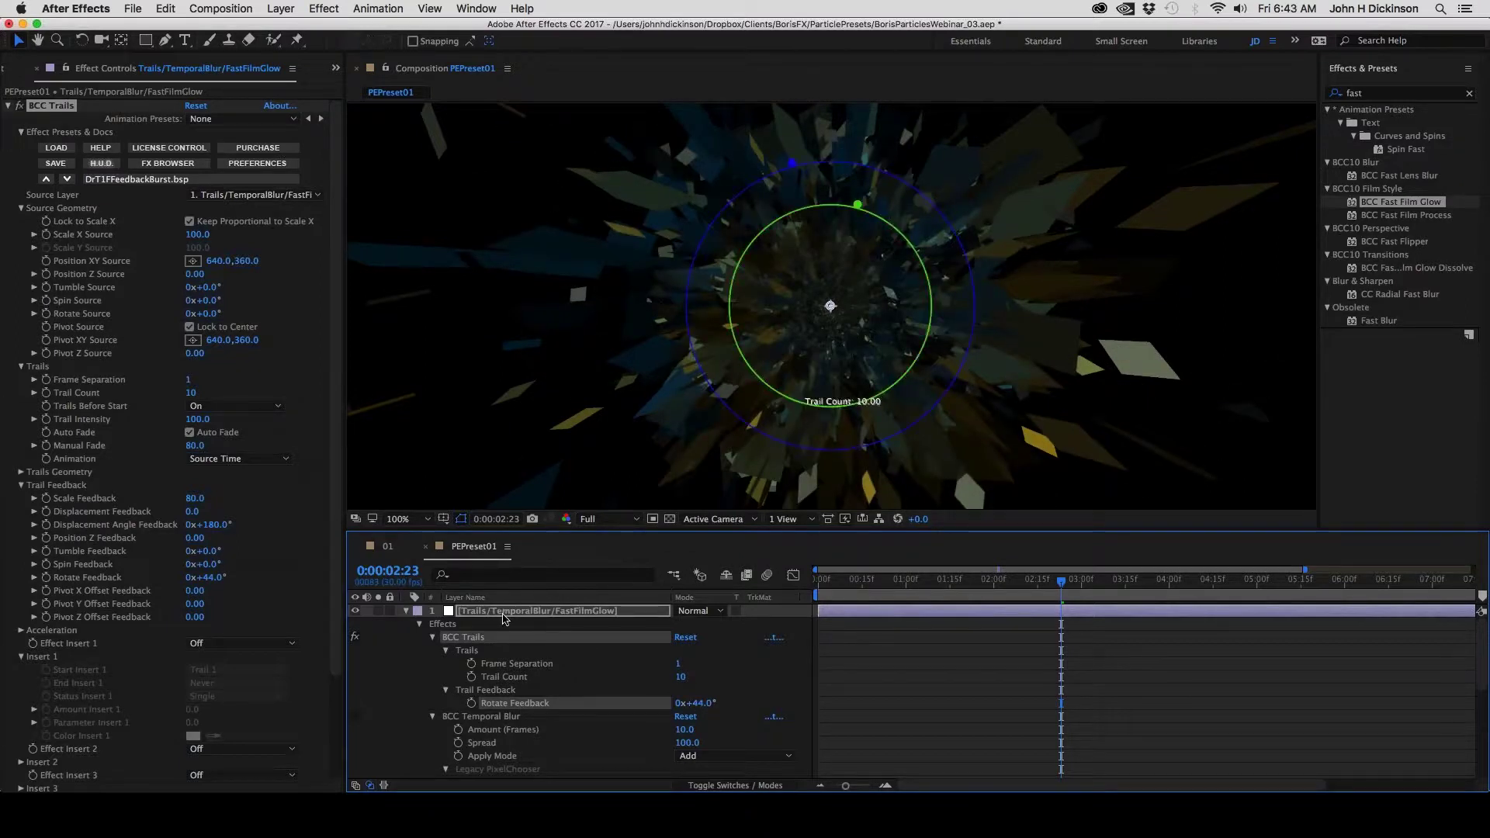
{"action": "left_click", "coordinate": [584, 610]}
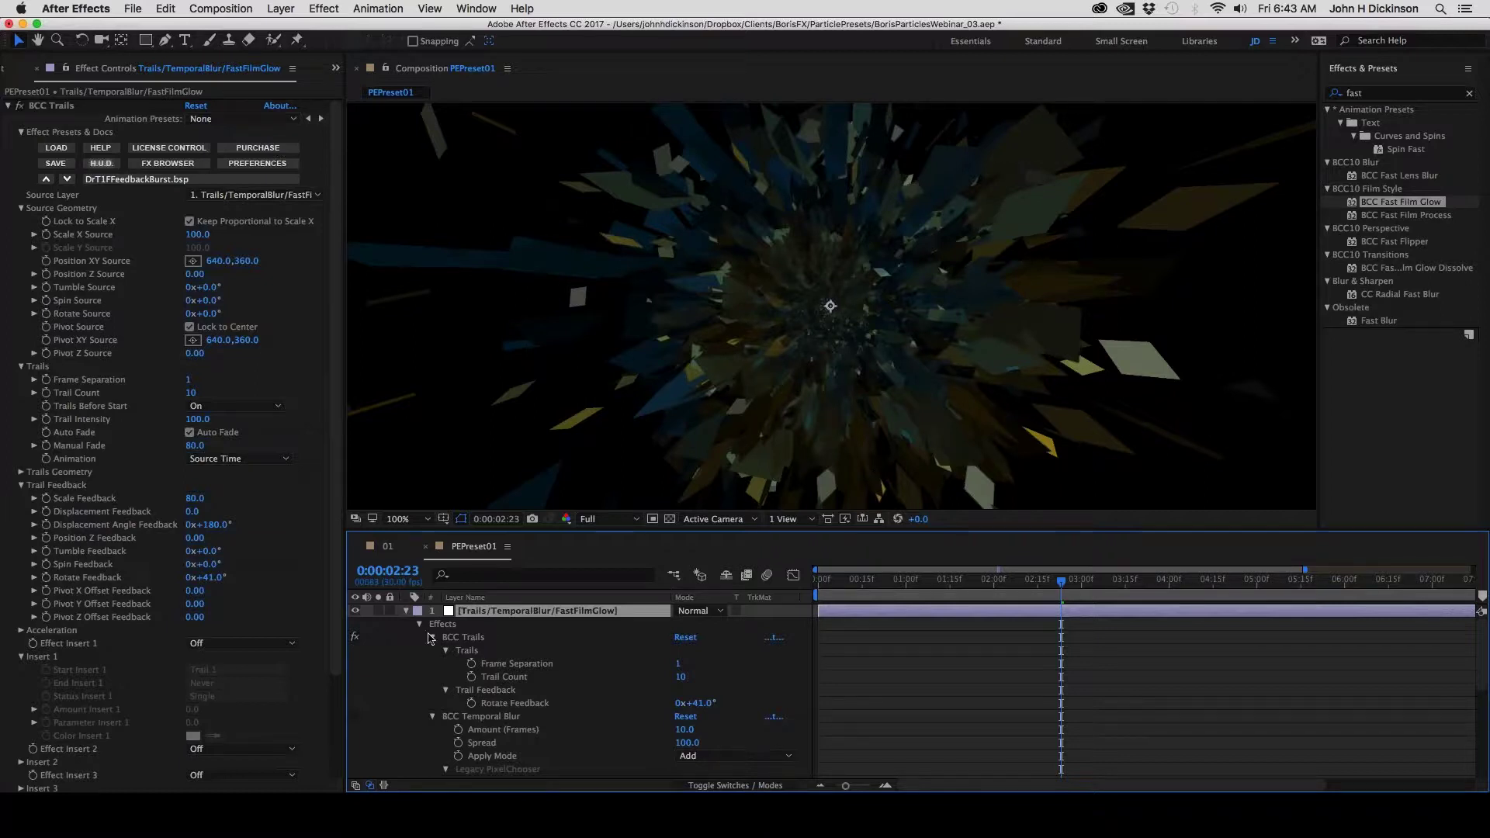
Enable BCC Temporal Blur and collapse the timeline properties of BCC Trails and BCC Temporal Blur
{"action": "left_click", "coordinate": [432, 639]}
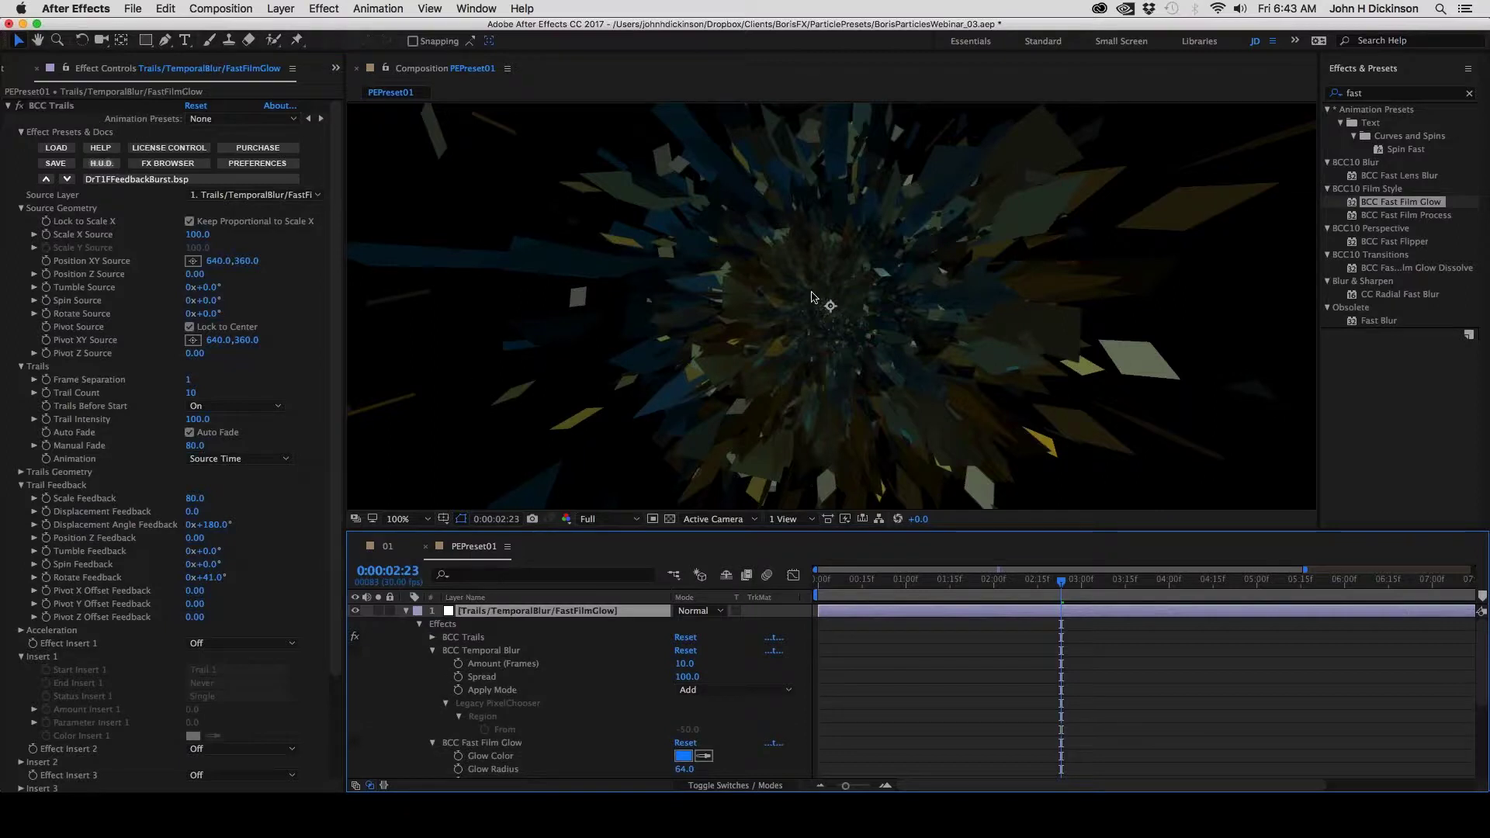
{"action": "scroll", "coordinate": [814, 297], "scroll_direction": "up", "scroll_amount": 1}
{"action": "scroll", "coordinate": [916, 289], "scroll_direction": "down", "scroll_amount": 1}
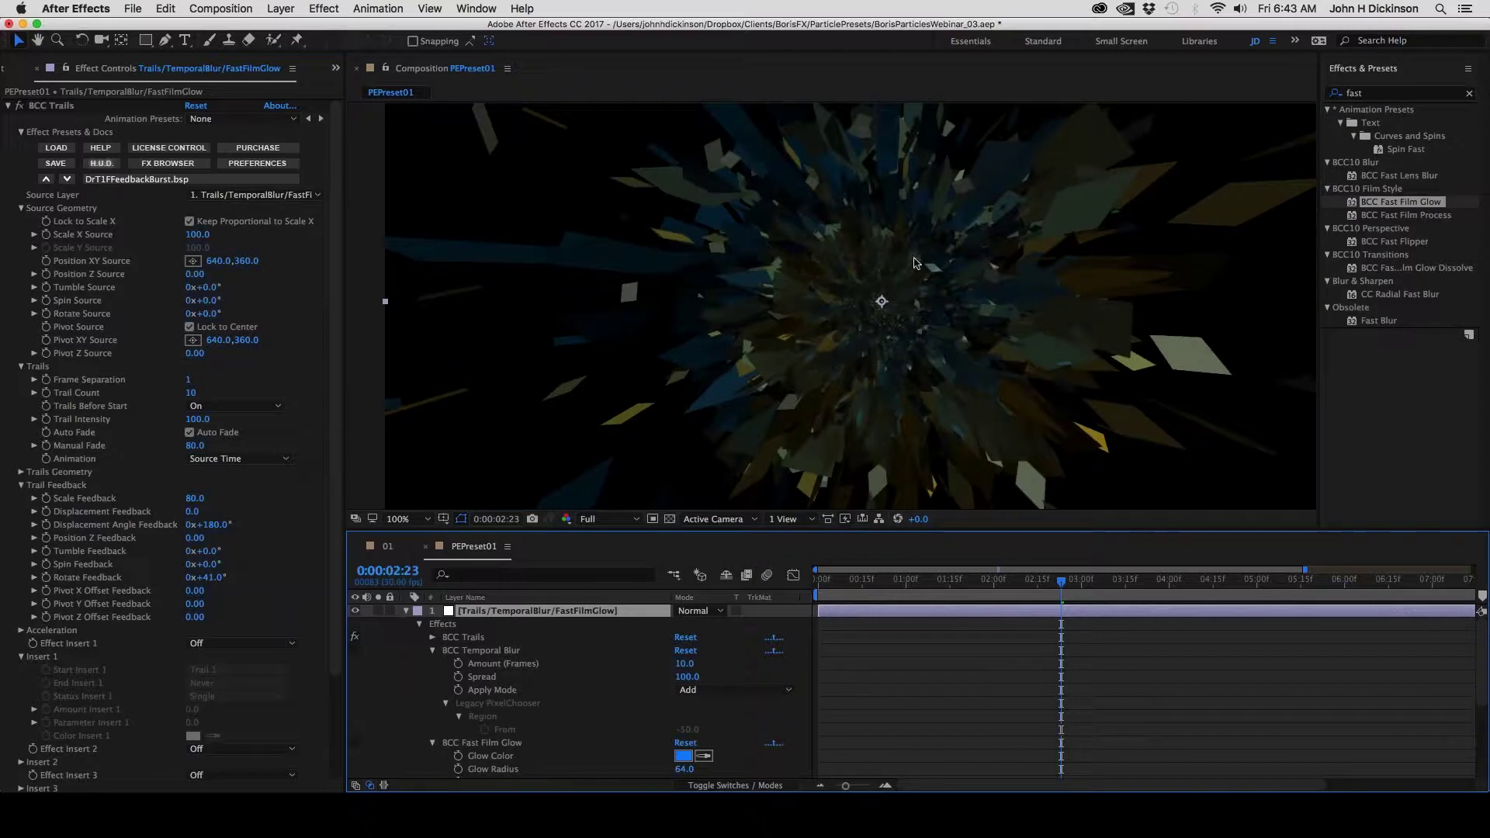
{"action": "left_click", "coordinate": [433, 650]}
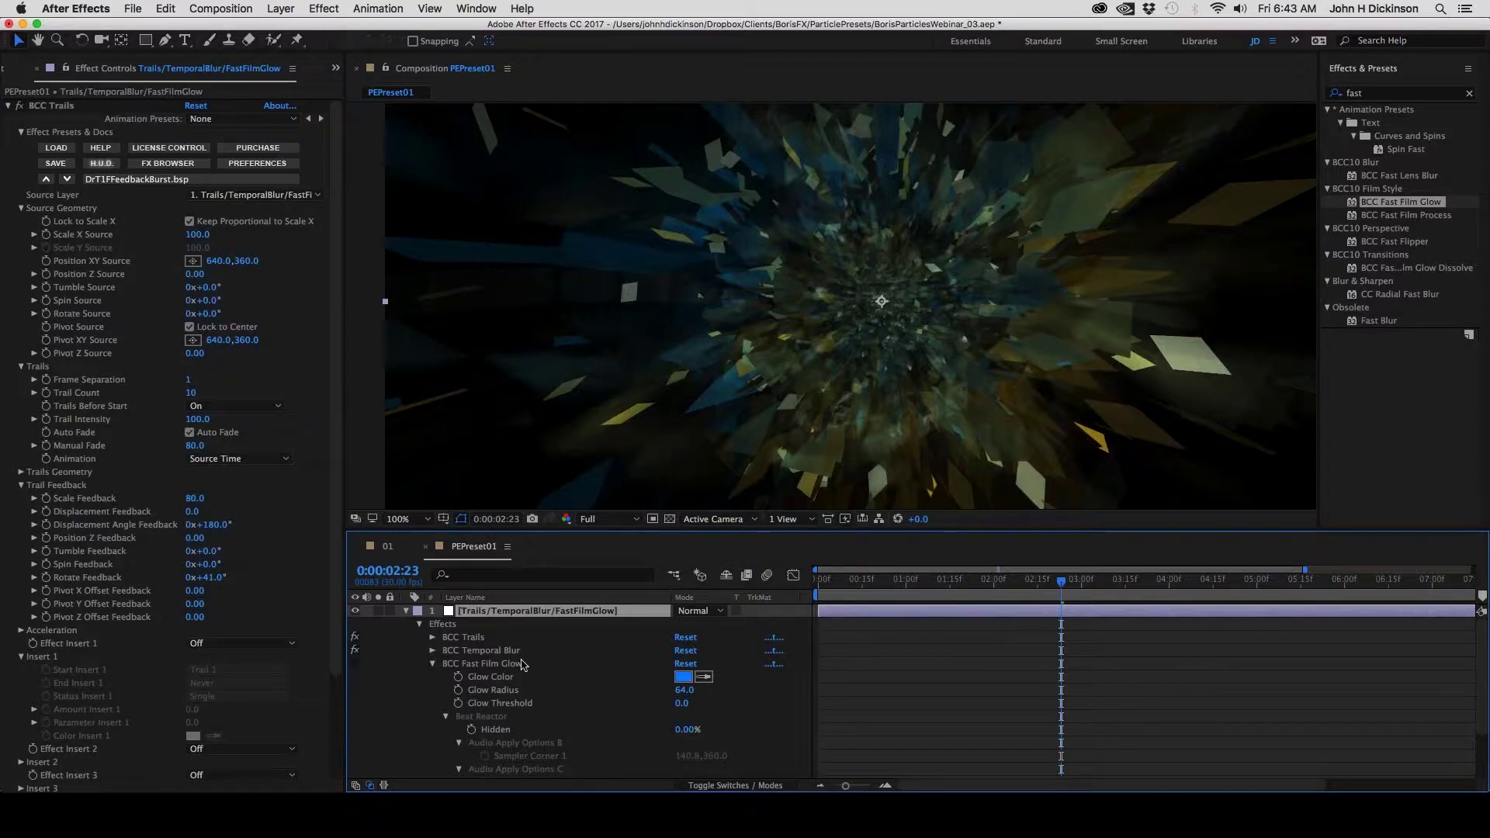
Show the BCC Temporal Blur settings in place of BCC Trails and examine the blurred particles up close and at full frame
{"action": "left_click", "coordinate": [9, 107]}
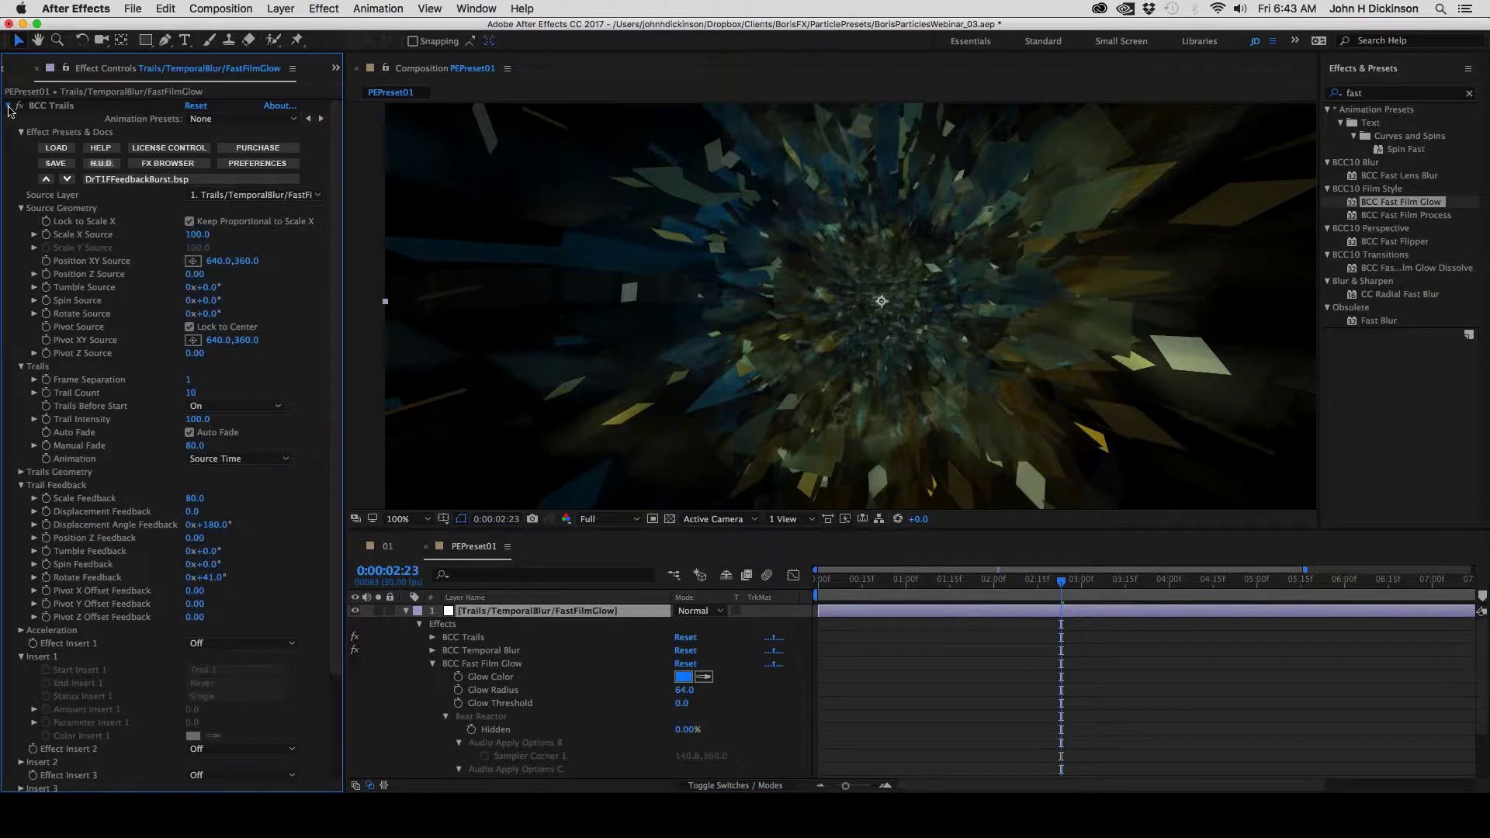
{"action": "left_click", "coordinate": [9, 106]}
{"action": "left_click", "coordinate": [9, 119]}
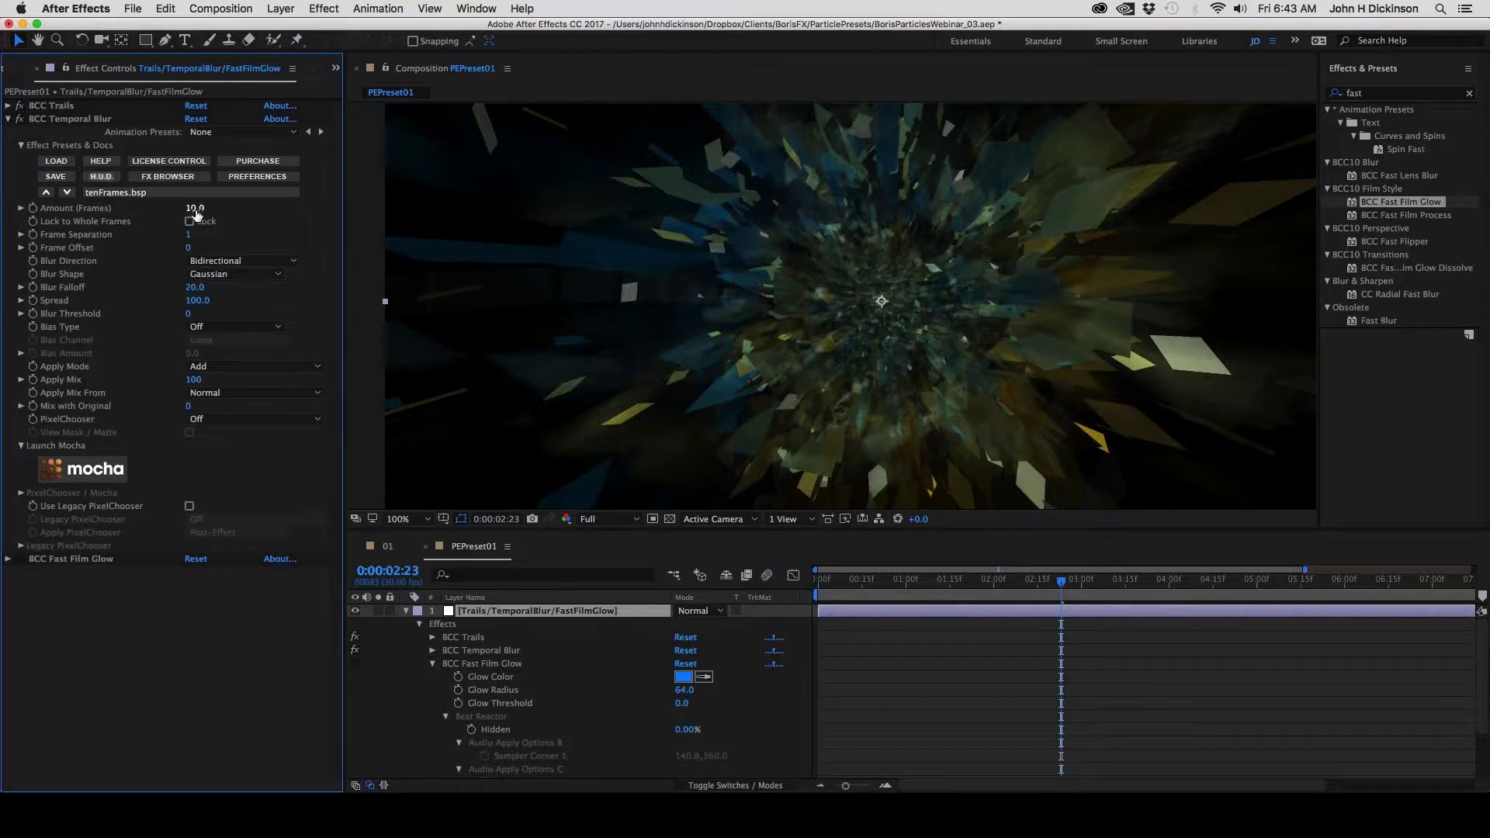
{"action": "scroll", "coordinate": [1225, 393], "scroll_direction": "down", "scroll_amount": 2}
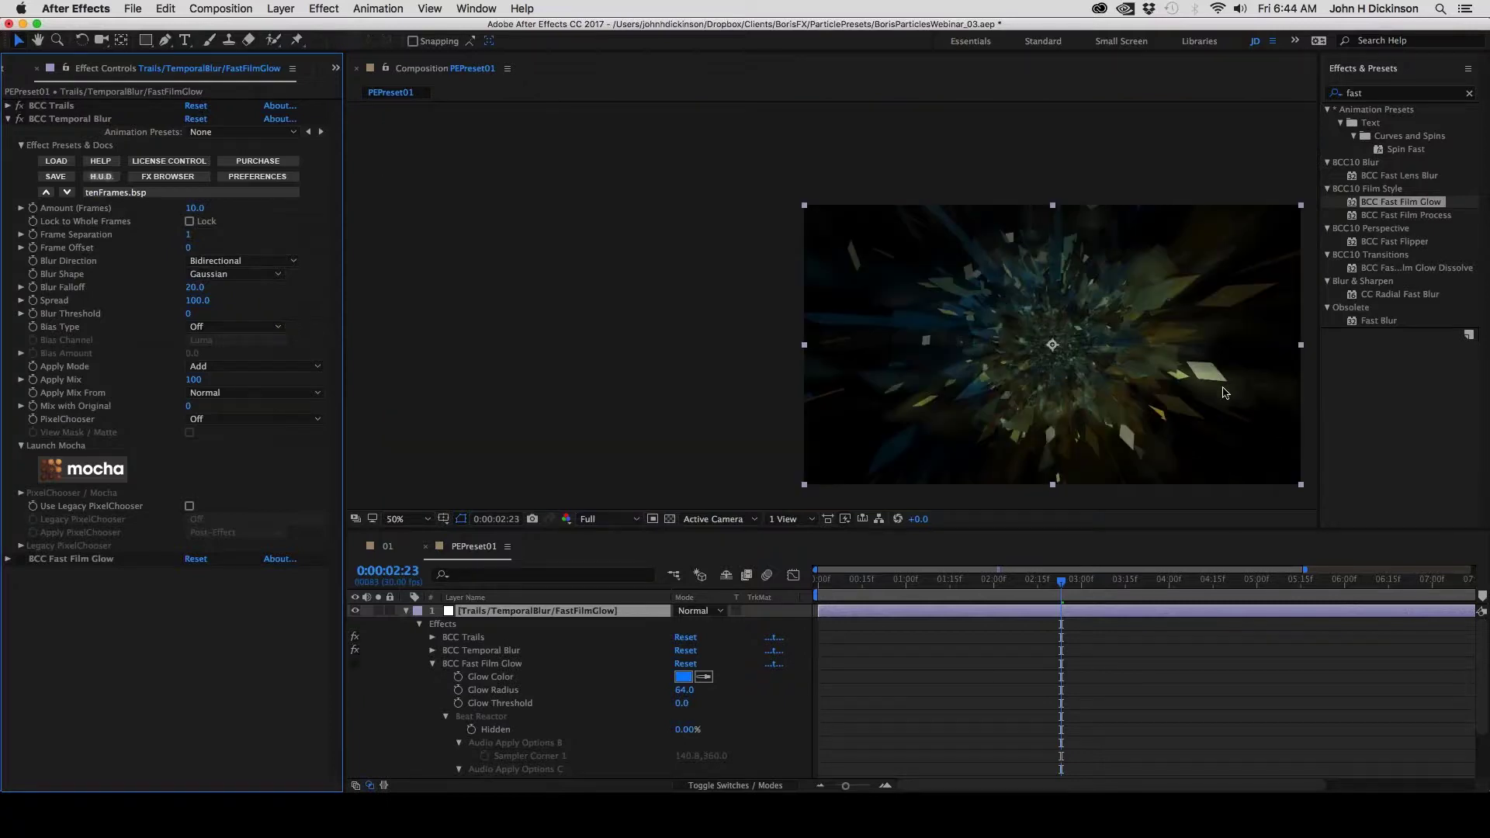
{"action": "scroll", "coordinate": [1225, 393], "scroll_direction": "up", "scroll_amount": 4}
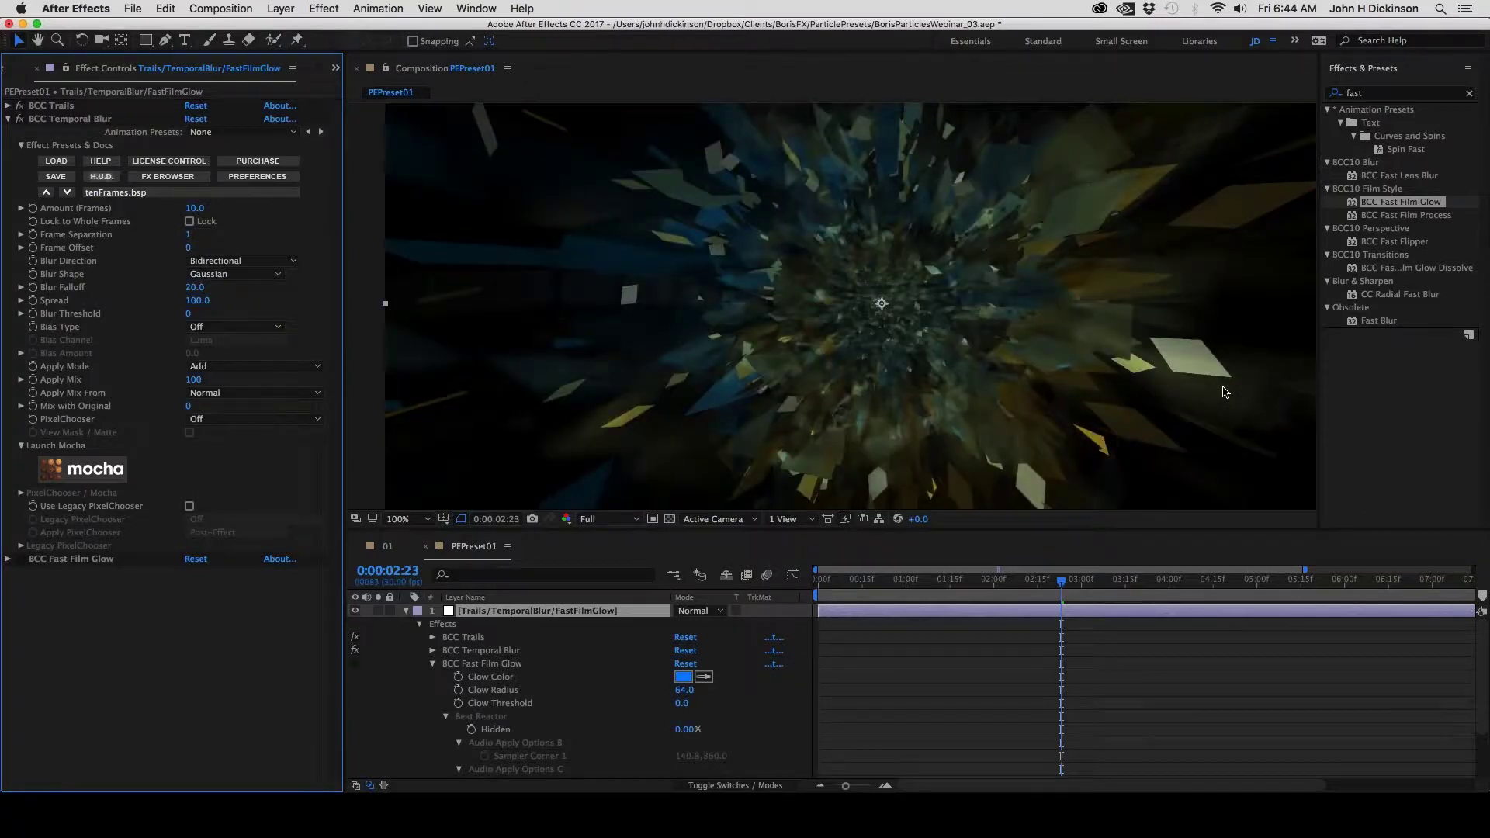
{"action": "scroll", "coordinate": [1120, 376], "scroll_direction": "down", "scroll_amount": 2}
{"action": "scroll", "coordinate": [1120, 377], "scroll_direction": "up", "scroll_amount": 2}
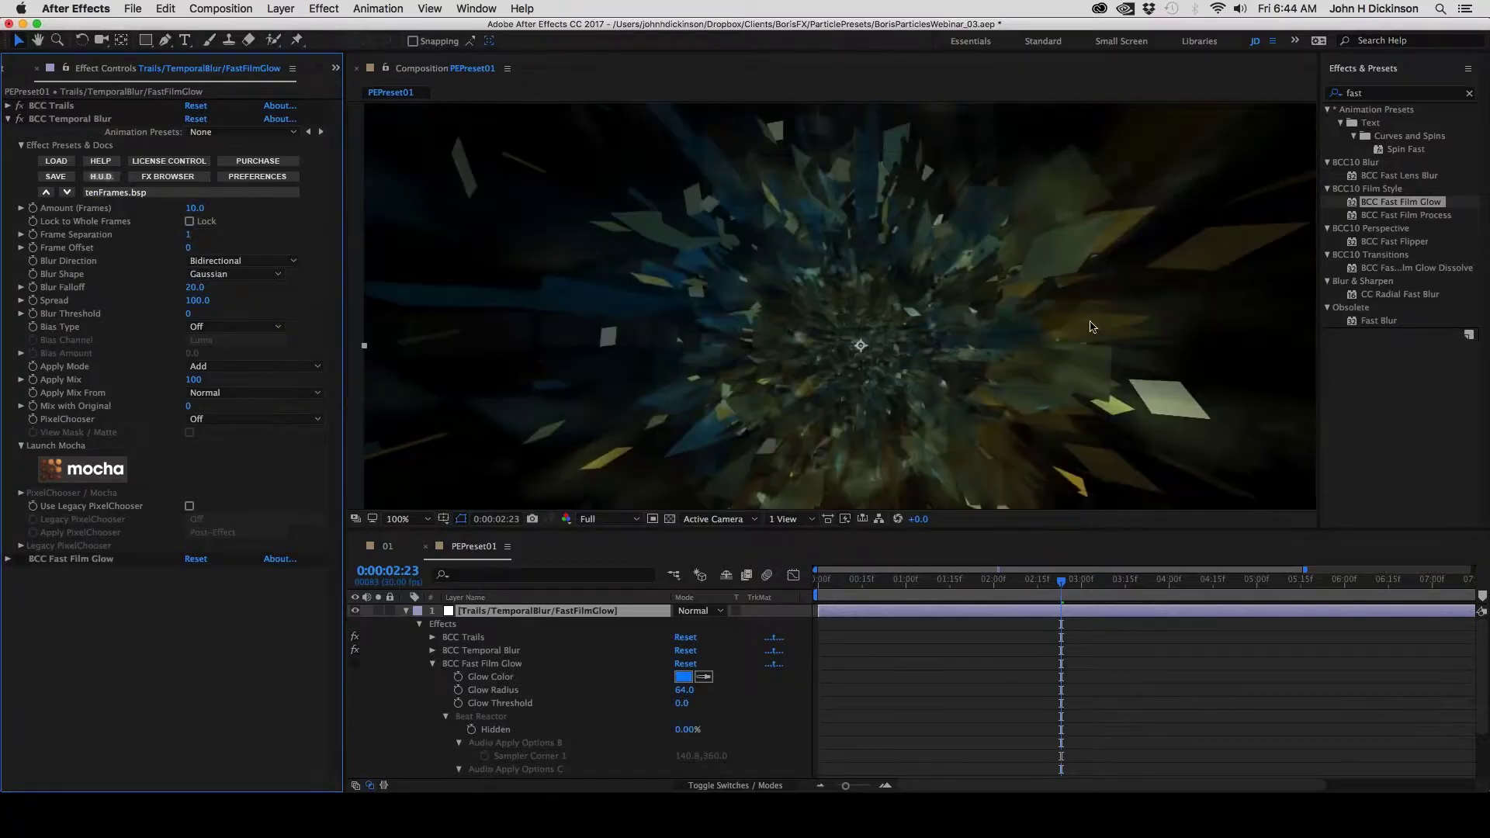
{"action": "scroll", "coordinate": [1090, 326], "scroll_direction": "down", "scroll_amount": 2}
{"action": "scroll", "coordinate": [1038, 310], "scroll_direction": "up", "scroll_amount": 2}
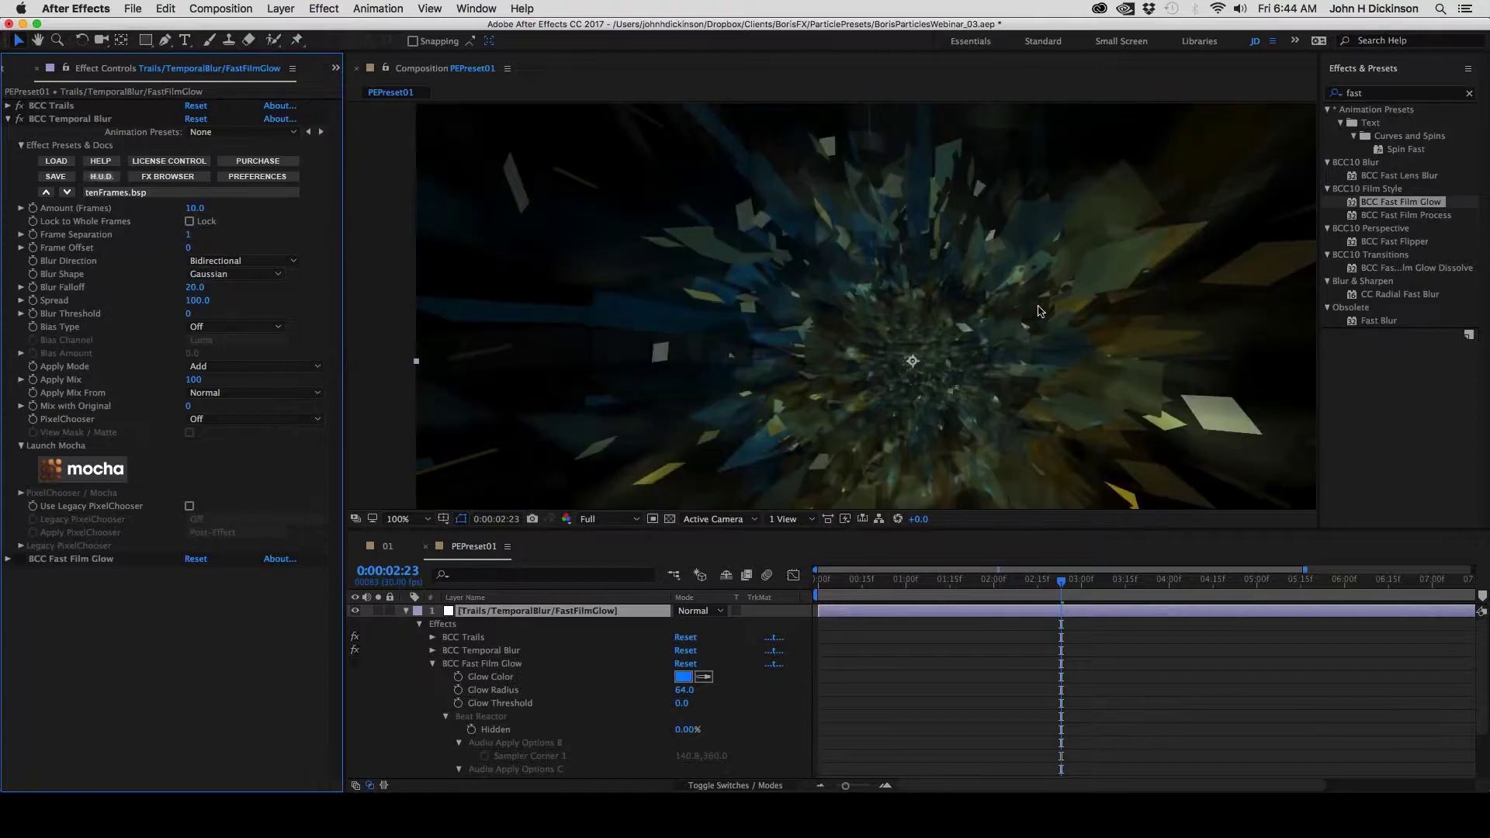
{"action": "scroll", "coordinate": [1039, 310], "scroll_direction": "down", "scroll_amount": 2}
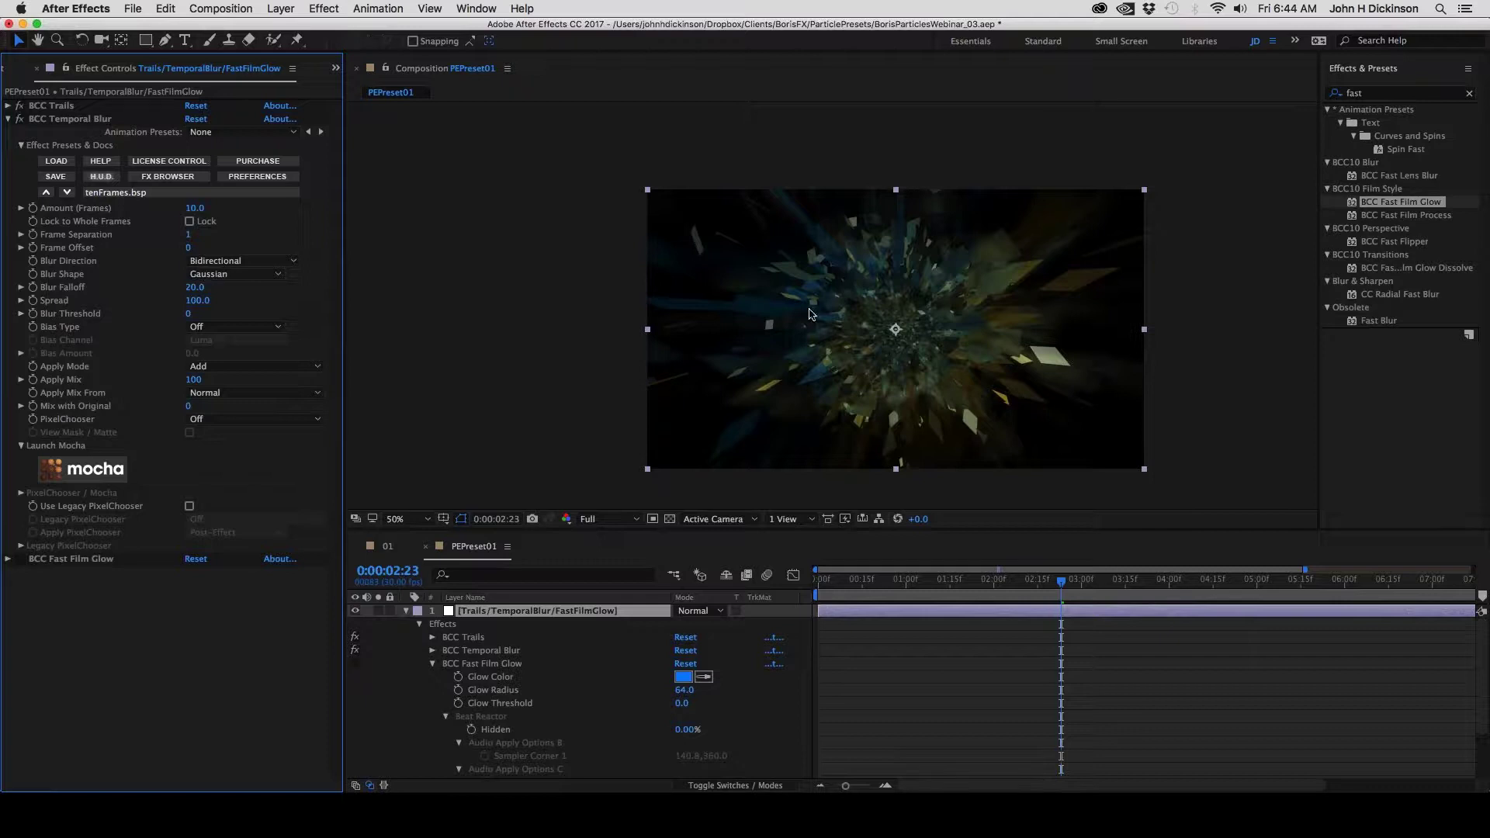
{"action": "left_click", "coordinate": [8, 119]}
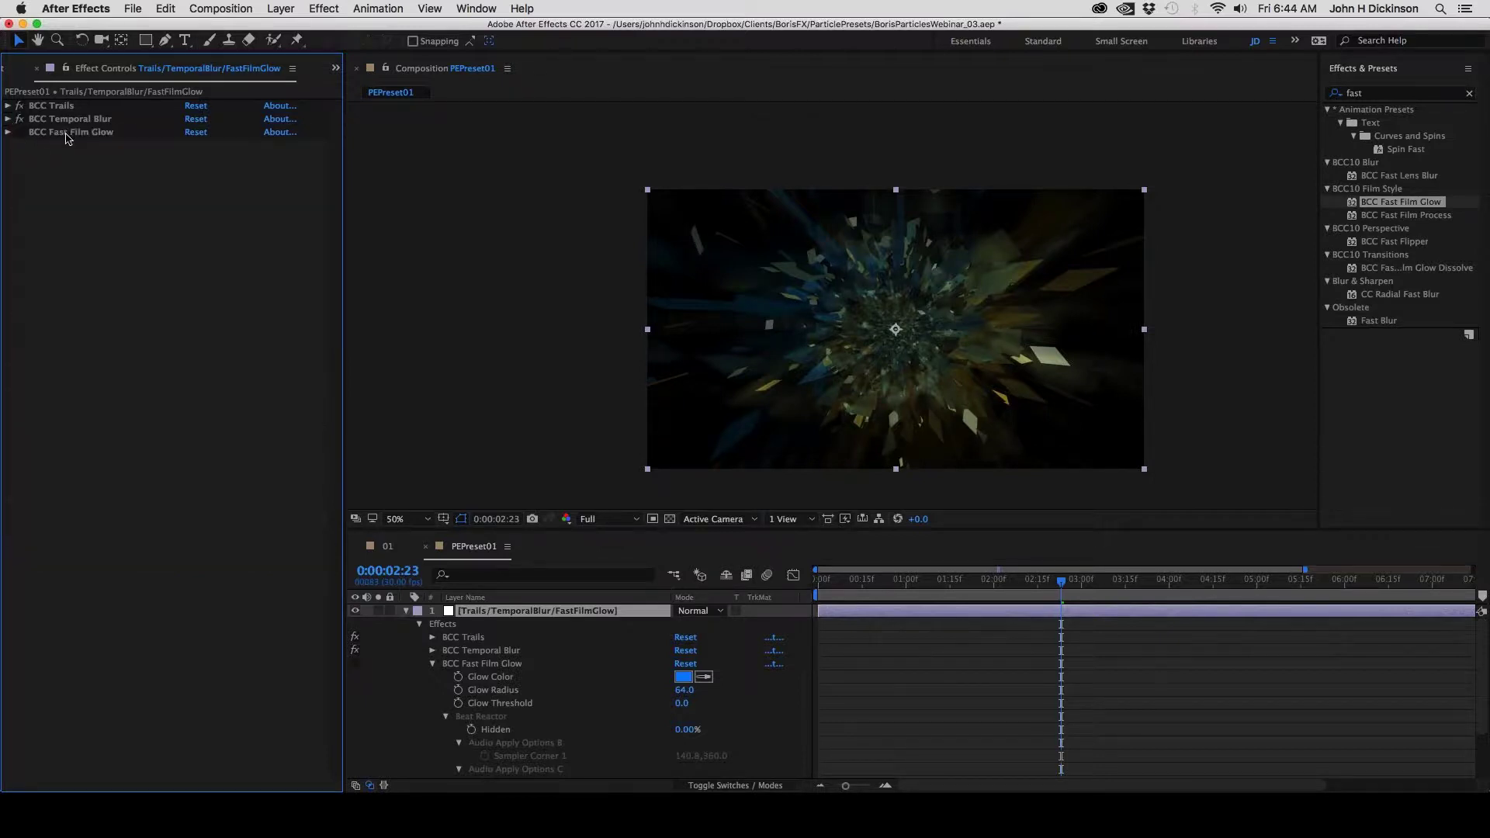
Enable BCC Fast Film Glow and check the frames at 0:00:03:05 and 0:00:01:06
{"action": "left_click", "coordinate": [66, 133]}
{"action": "left_click", "coordinate": [20, 131]}
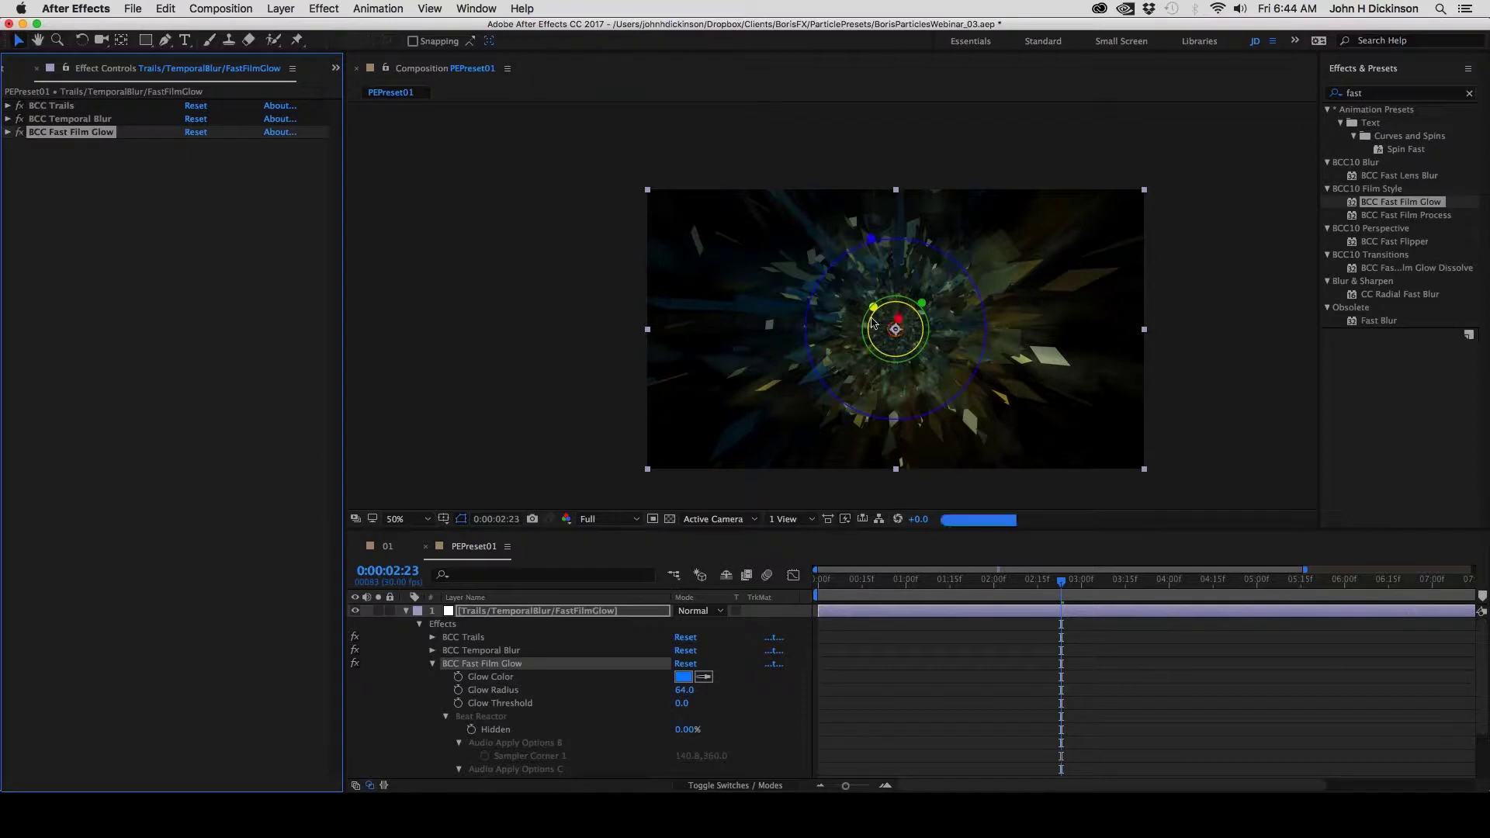
{"action": "left_click", "coordinate": [1094, 582]}
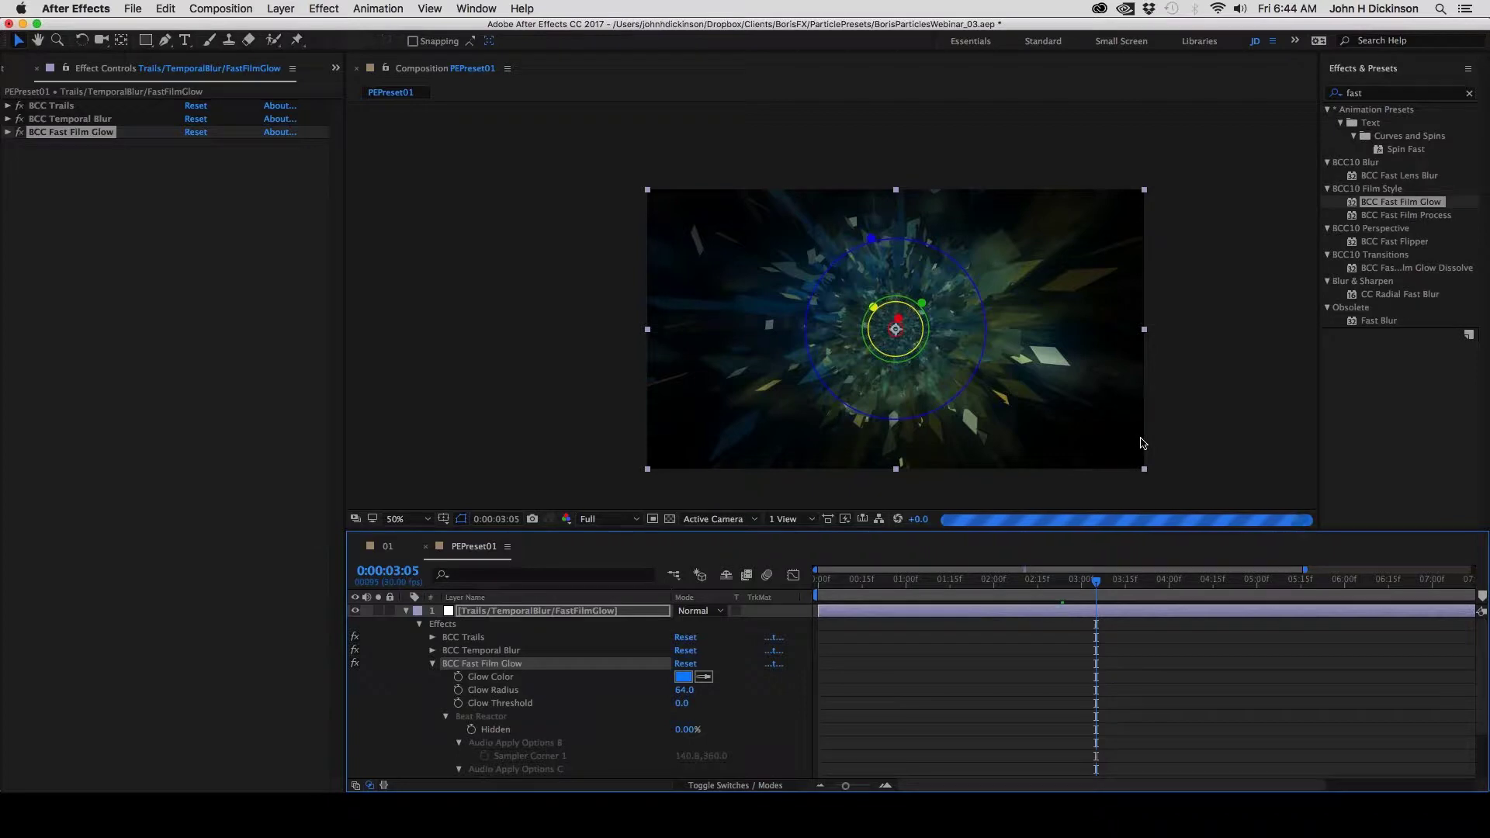
{"action": "left_click", "coordinate": [923, 582]}
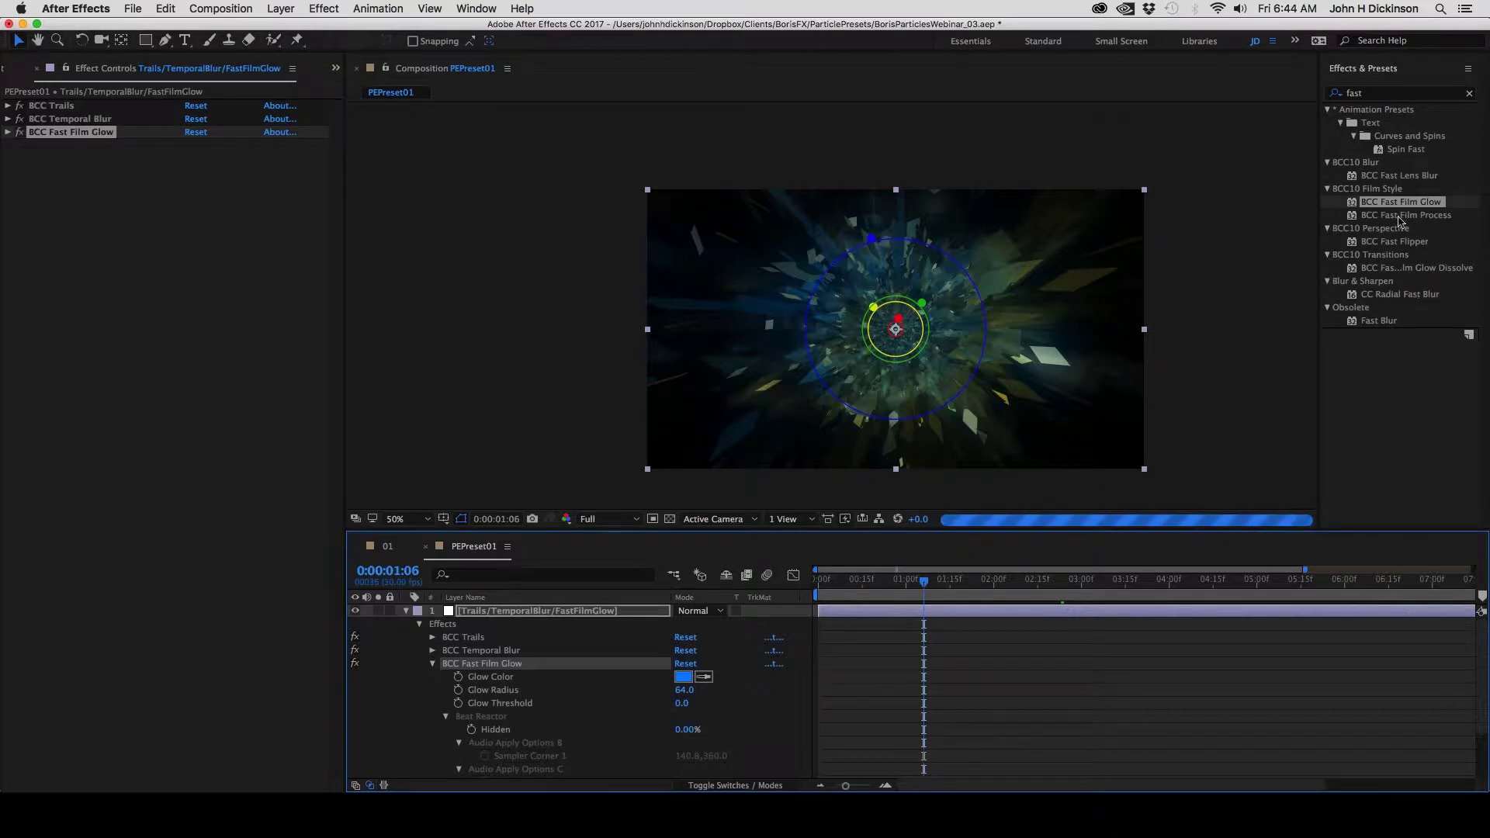
Search the effects for "curves", return to 0:00:02:23, and apply the Color Correction Curves effect to the layer
{"action": "left_click", "coordinate": [1372, 94]}
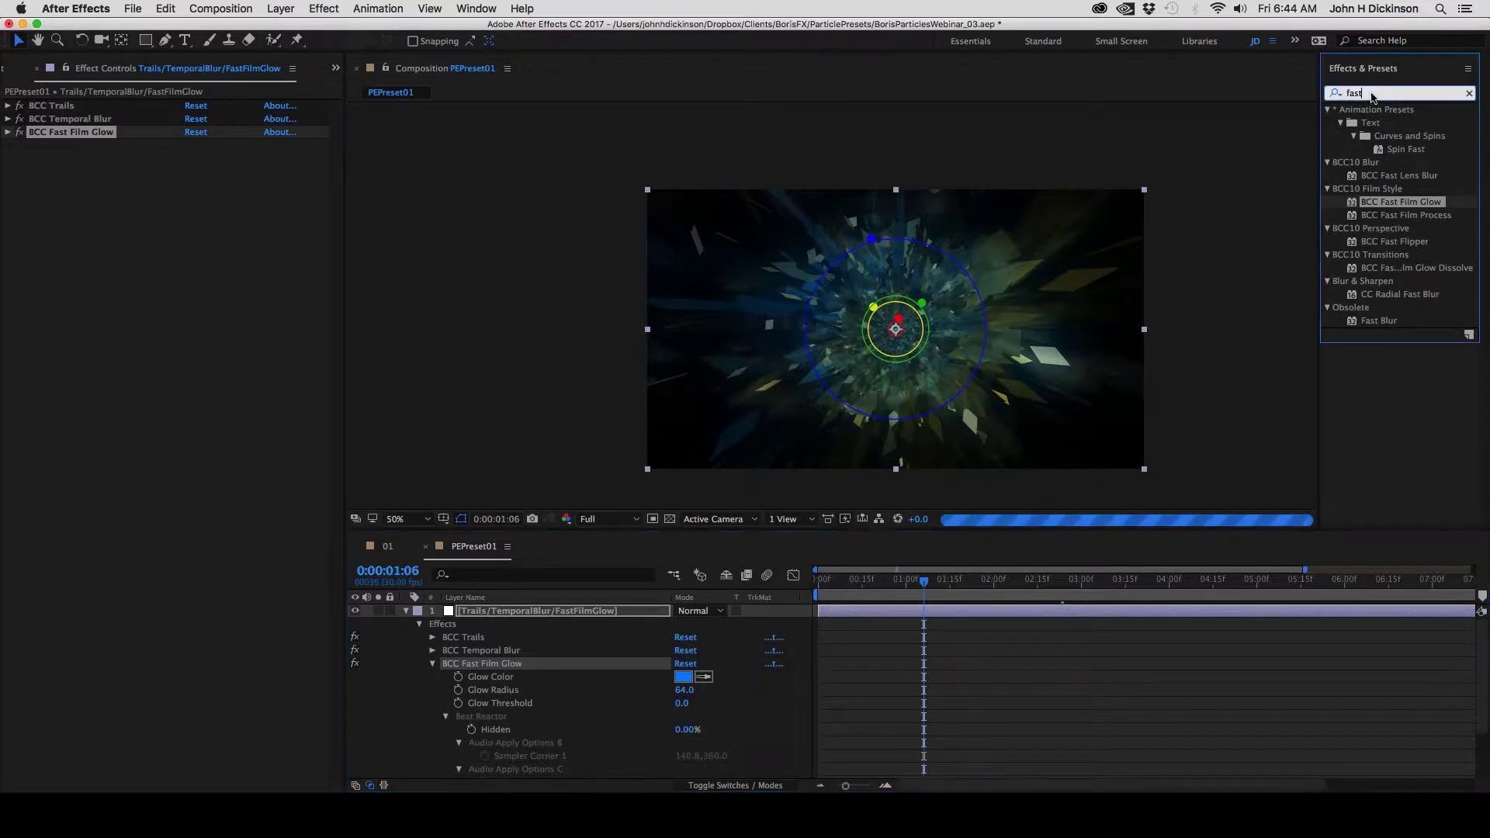
{"action": "key", "text": "super+a"}
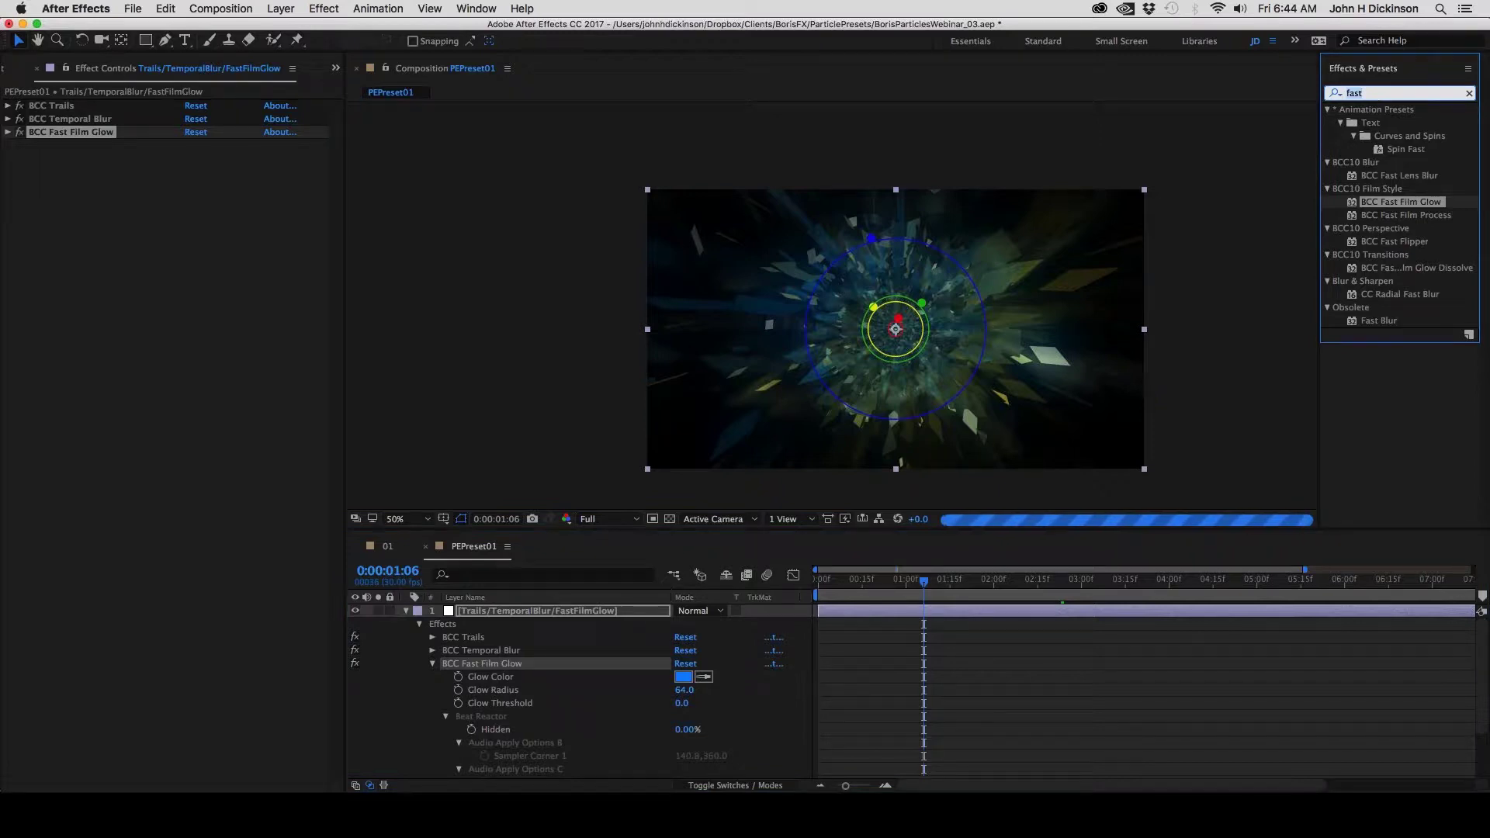
{"action": "type", "text": "curves"}
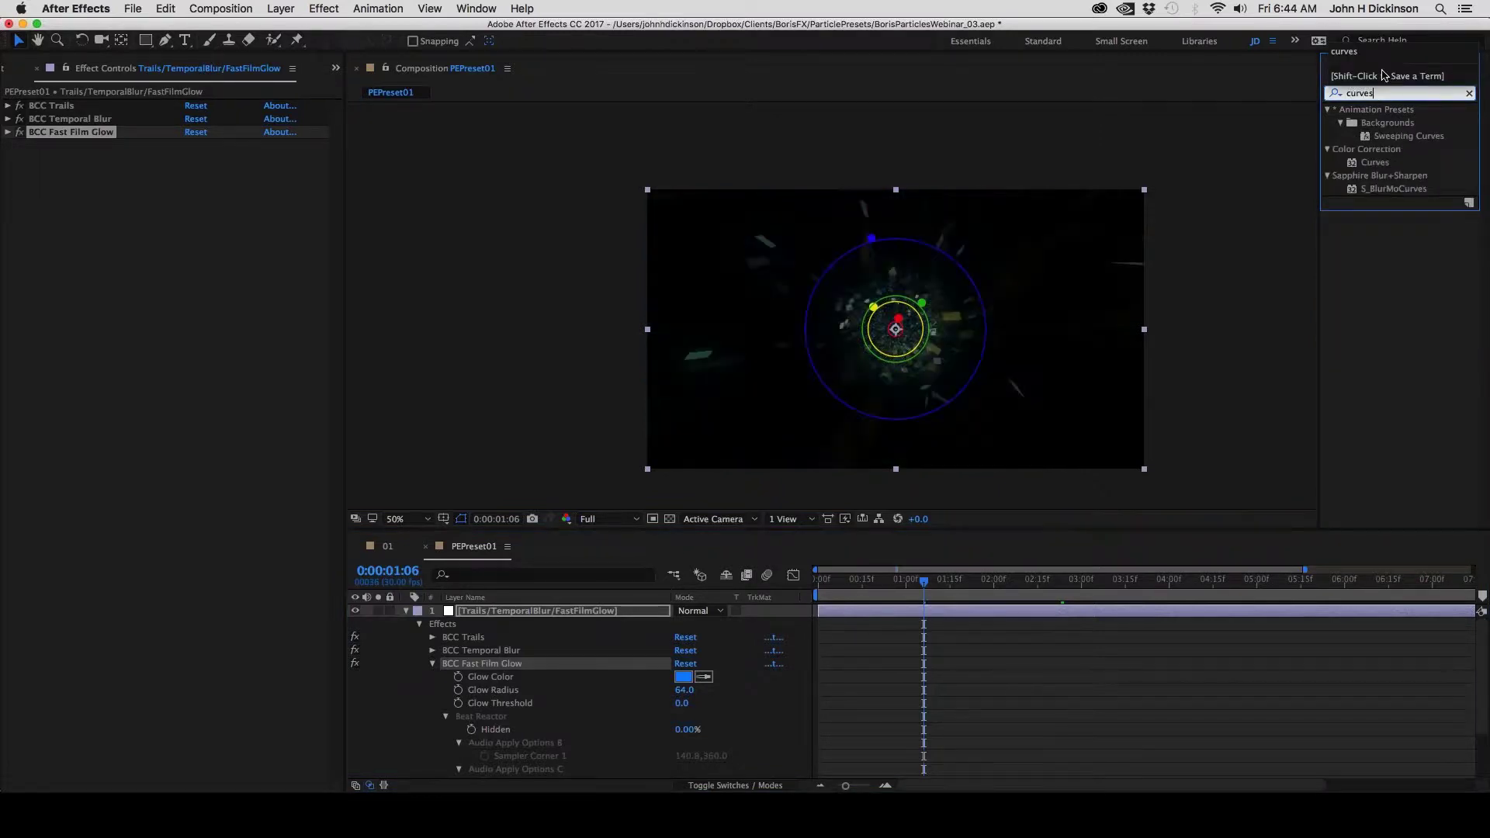
{"action": "left_click", "coordinate": [1061, 579]}
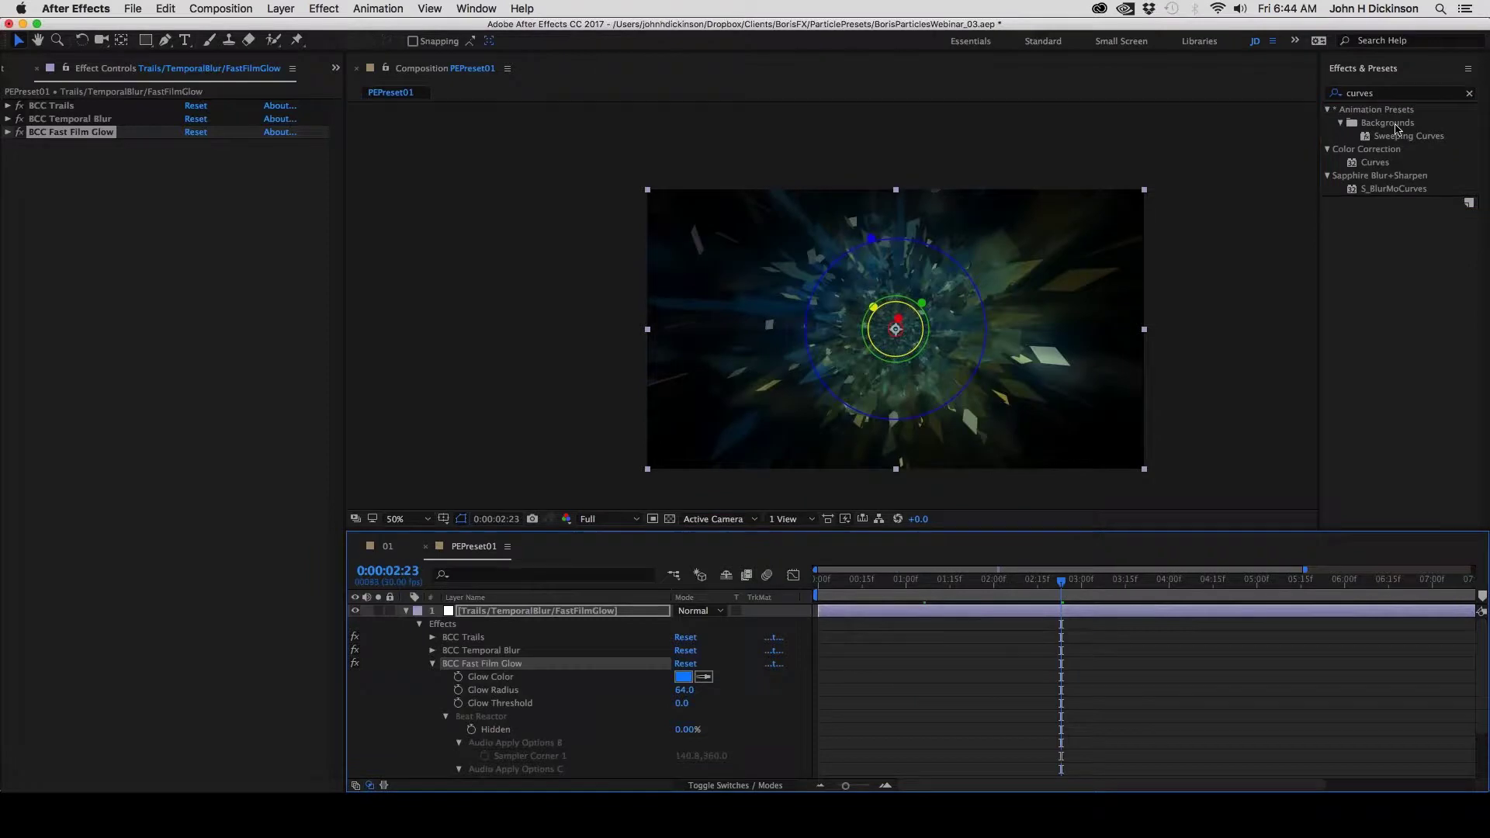
{"action": "left_click", "coordinate": [1353, 165]}
{"action": "double_click", "coordinate": [1353, 165]}
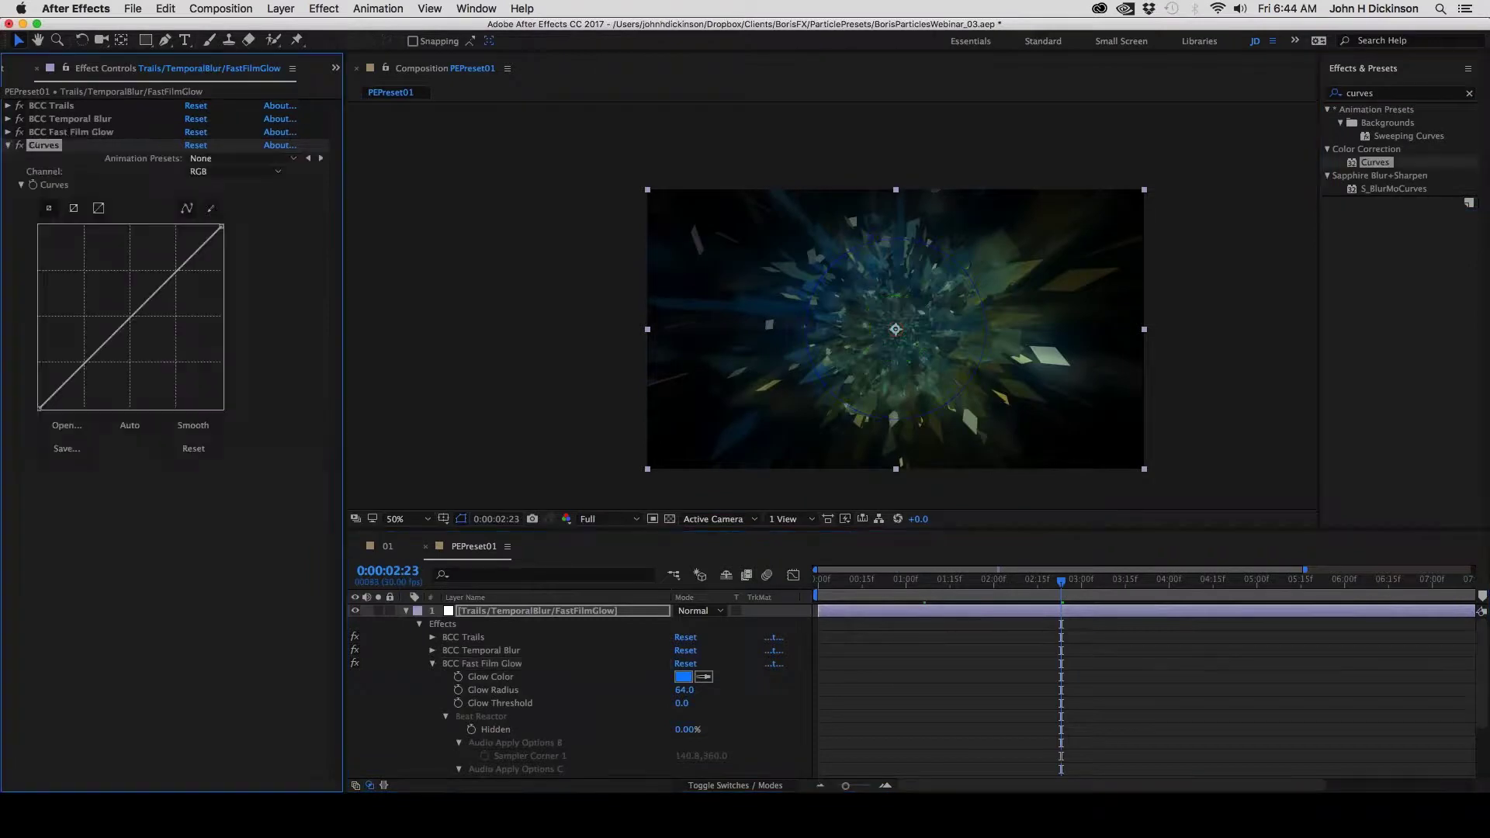
Shape the RGB curve into a contrast-boosting S, lowering the shadows and raising the midtones and highlights
{"action": "left_click", "coordinate": [132, 317]}
{"action": "left_click_drag", "start_coordinate": [98, 359], "coordinate": [90, 366]}
{"action": "left_click_drag", "start_coordinate": [175, 267], "coordinate": [173, 256]}
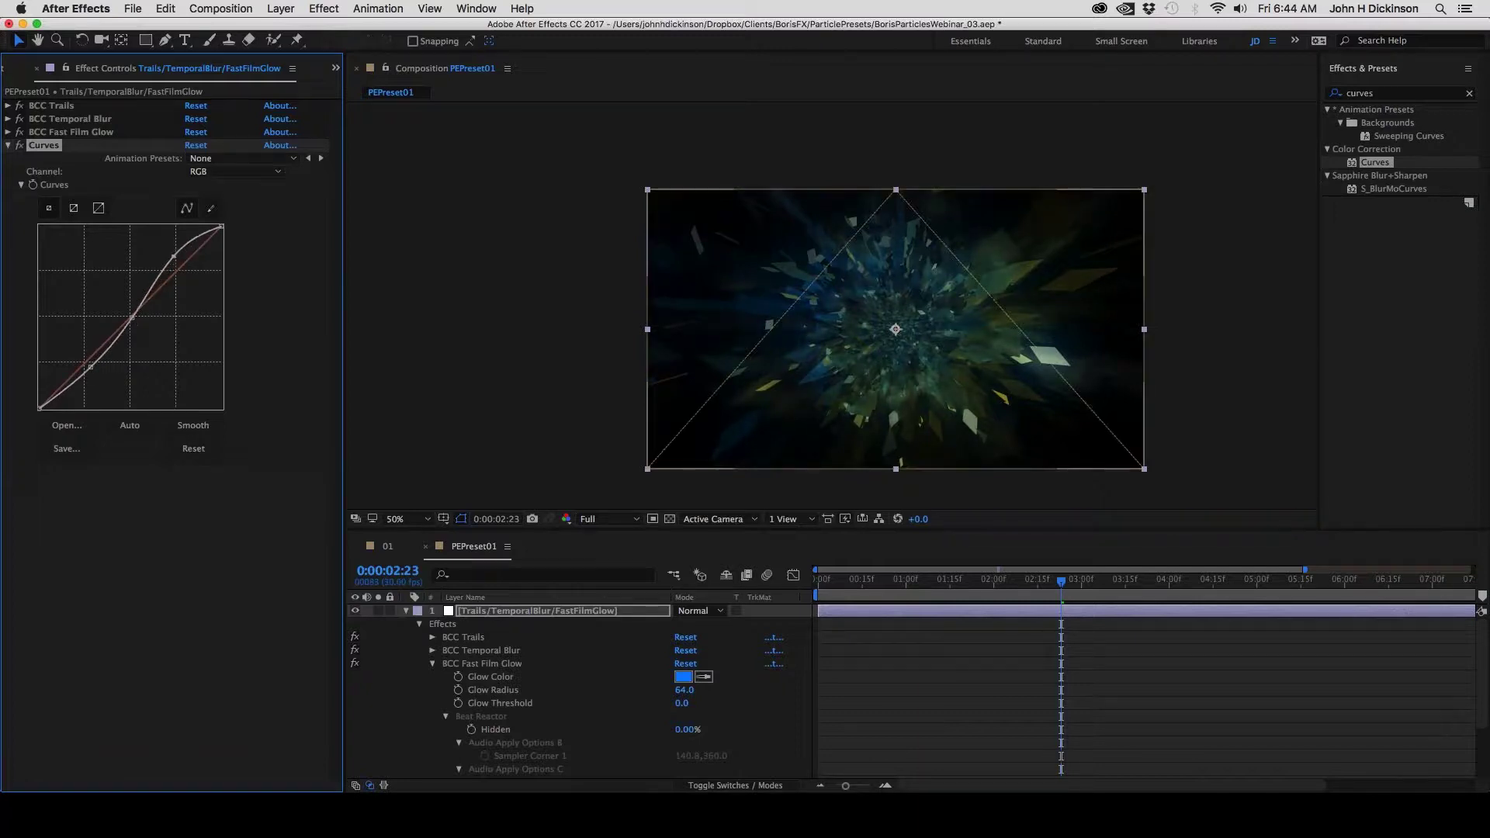
{"action": "left_click_drag", "start_coordinate": [132, 317], "coordinate": [125, 309]}
{"action": "left_click_drag", "start_coordinate": [172, 256], "coordinate": [174, 242]}
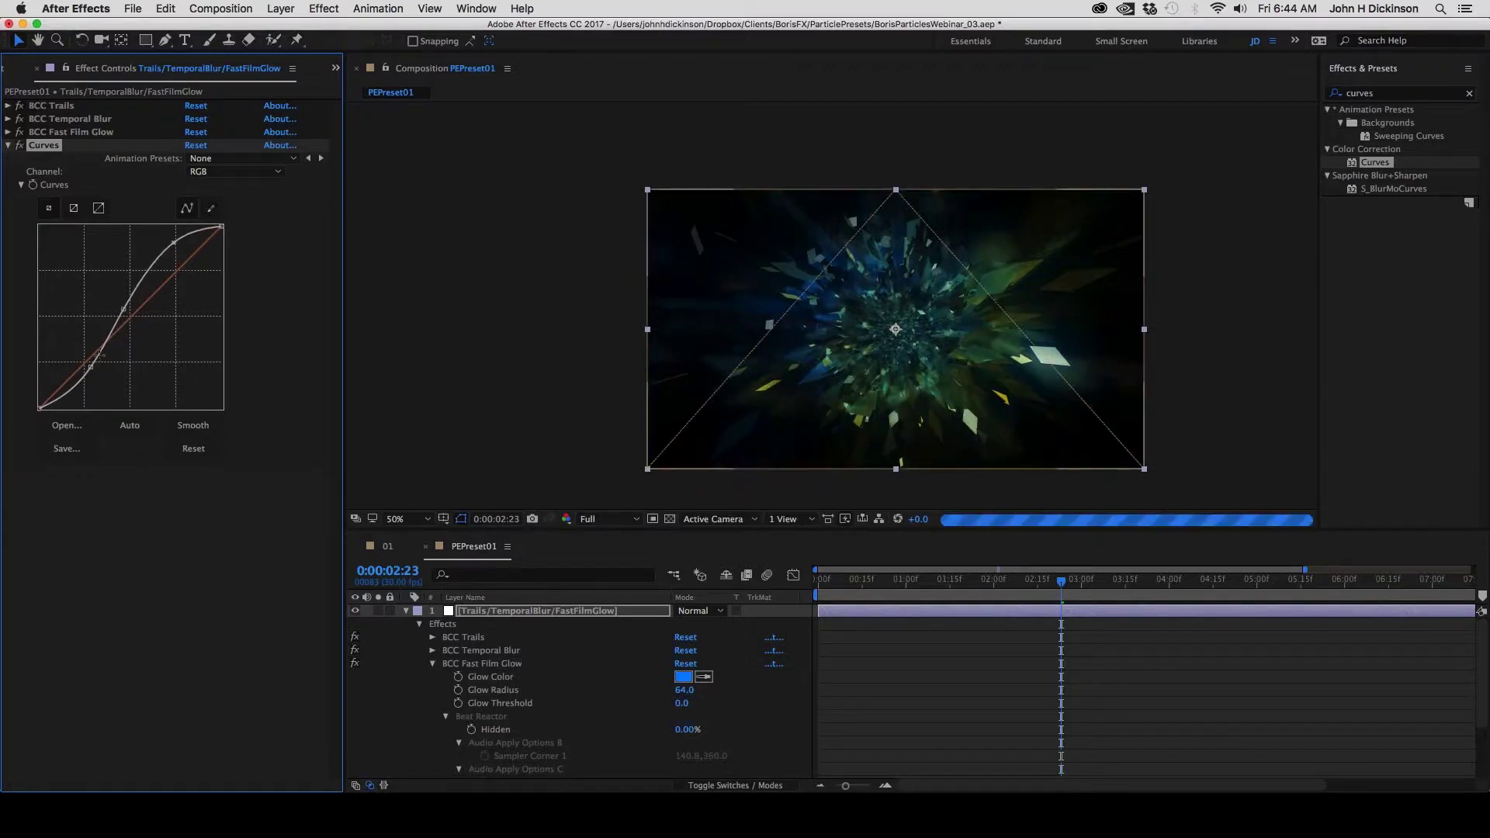
{"action": "left_click_drag", "start_coordinate": [90, 372], "coordinate": [86, 373]}
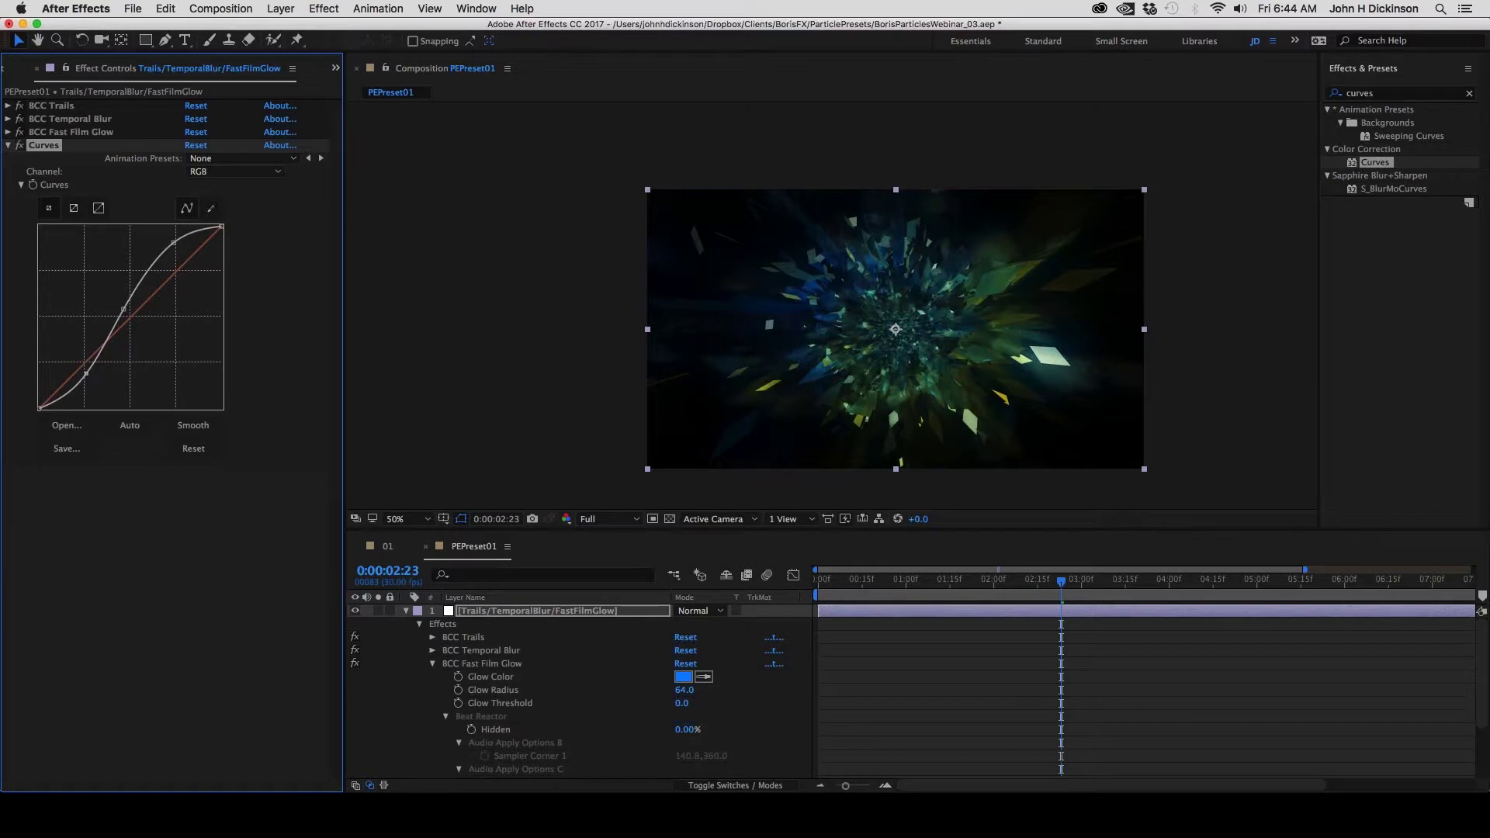
Search the effects for "hue" and apply BCC Hue-Sat-Lightness to the Trails/TemporalBlur/FastFilmGlow layer
{"action": "left_click", "coordinate": [1387, 94]}
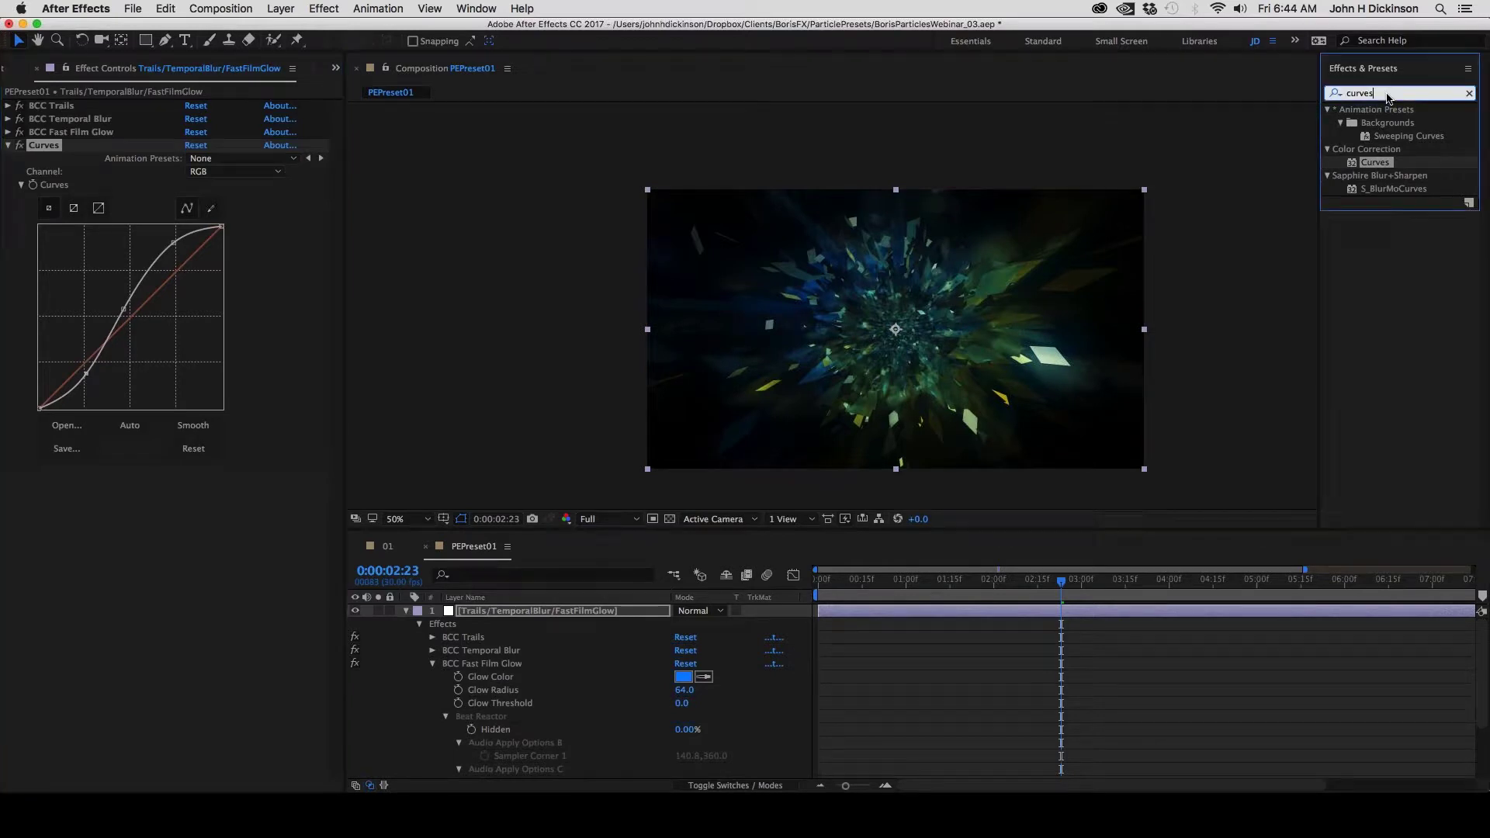
{"action": "double_click", "coordinate": [1388, 94]}
{"action": "type", "text": "hue"}
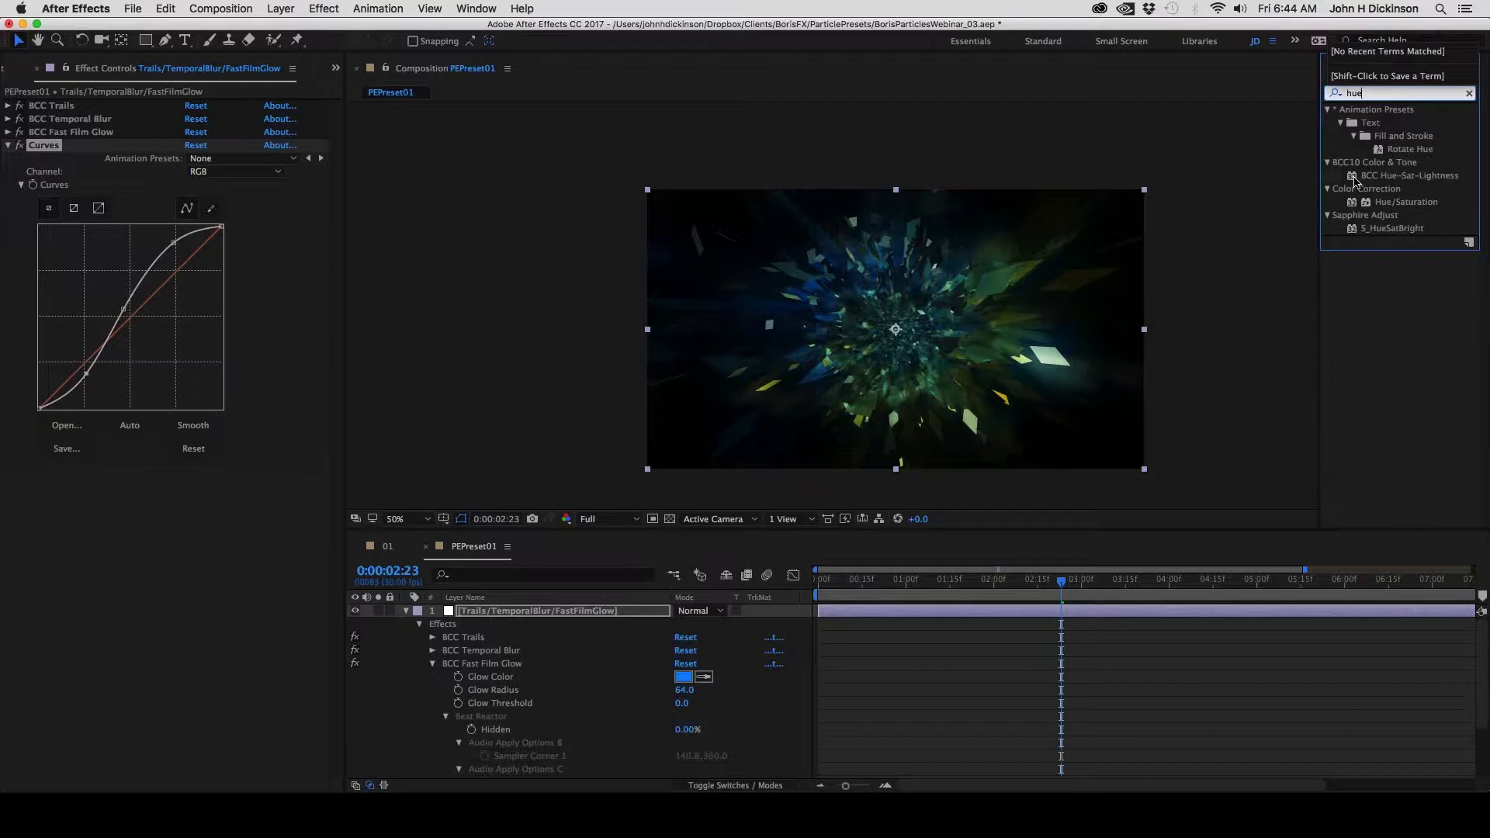
{"action": "double_click", "coordinate": [1389, 176]}
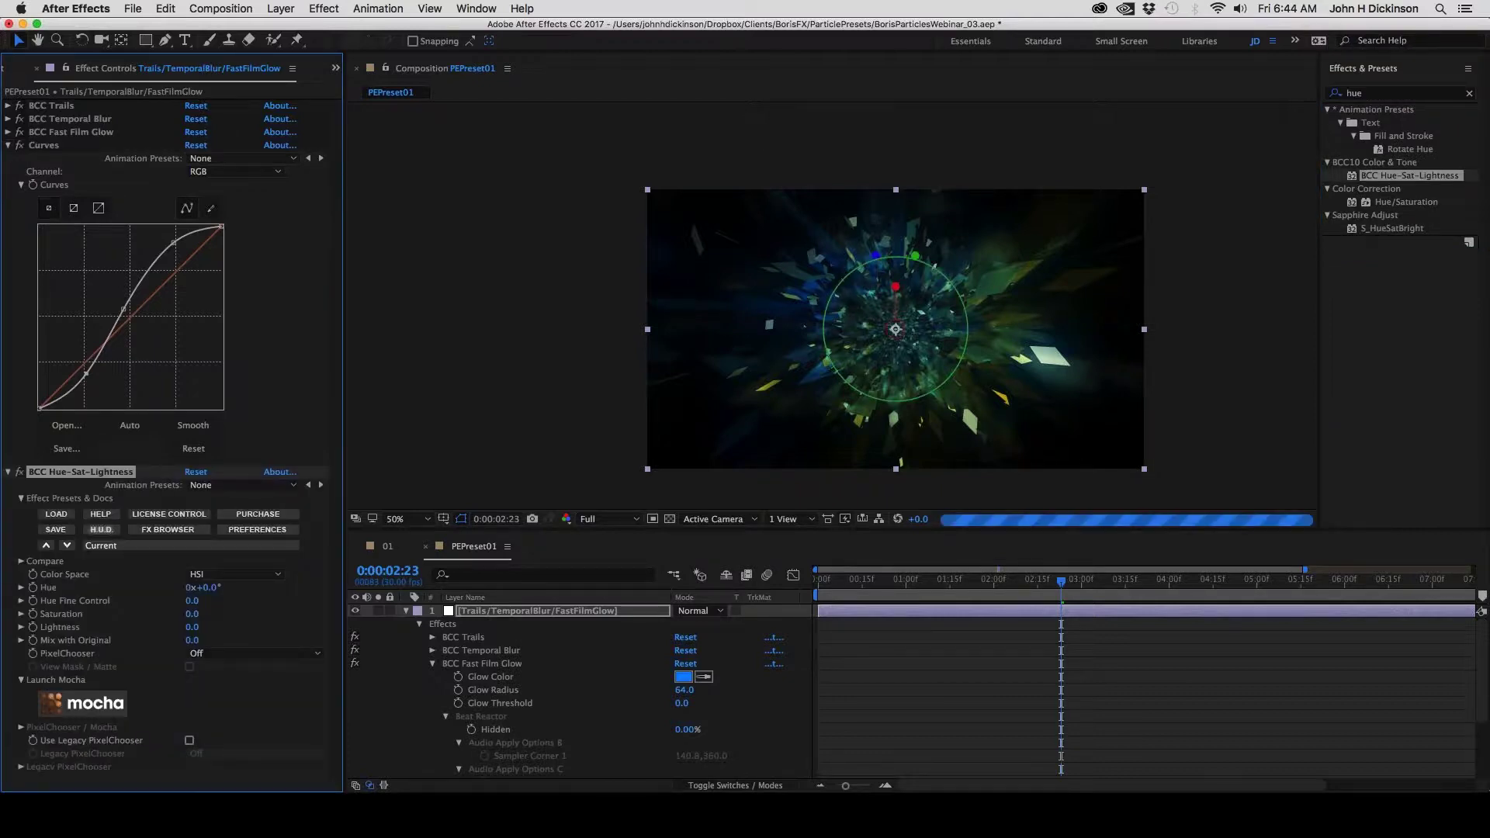
Set the BCC Hue-Sat-Lightness Saturation to 18.0 and check the frame at 0:00:03:11
{"action": "left_click_drag", "start_coordinate": [191, 613], "coordinate": [207, 614]}
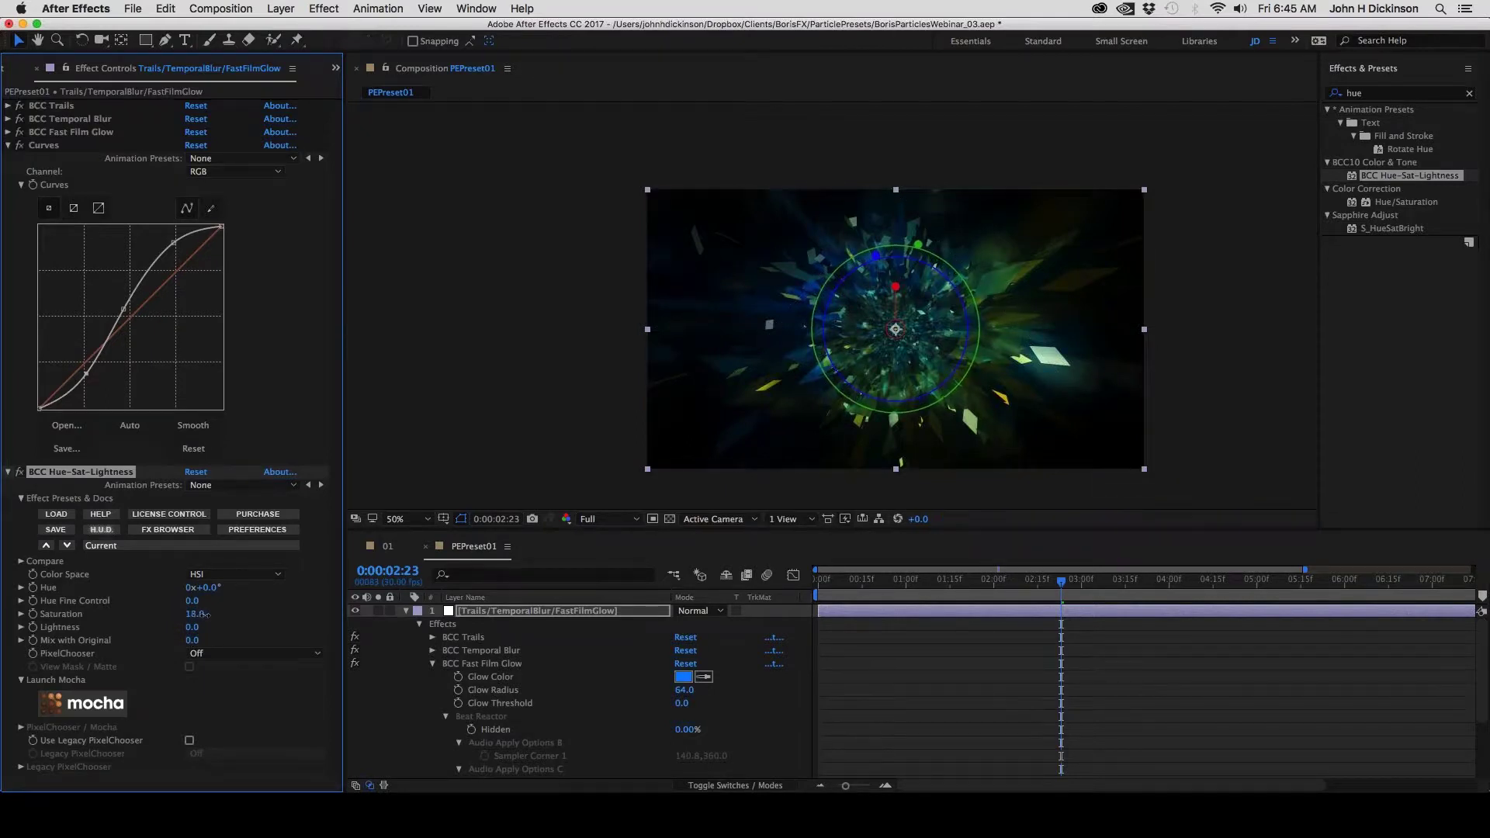
{"action": "scroll", "coordinate": [891, 332], "scroll_direction": "up", "scroll_amount": 2}
{"action": "scroll", "coordinate": [988, 349], "scroll_direction": "down", "scroll_amount": 2}
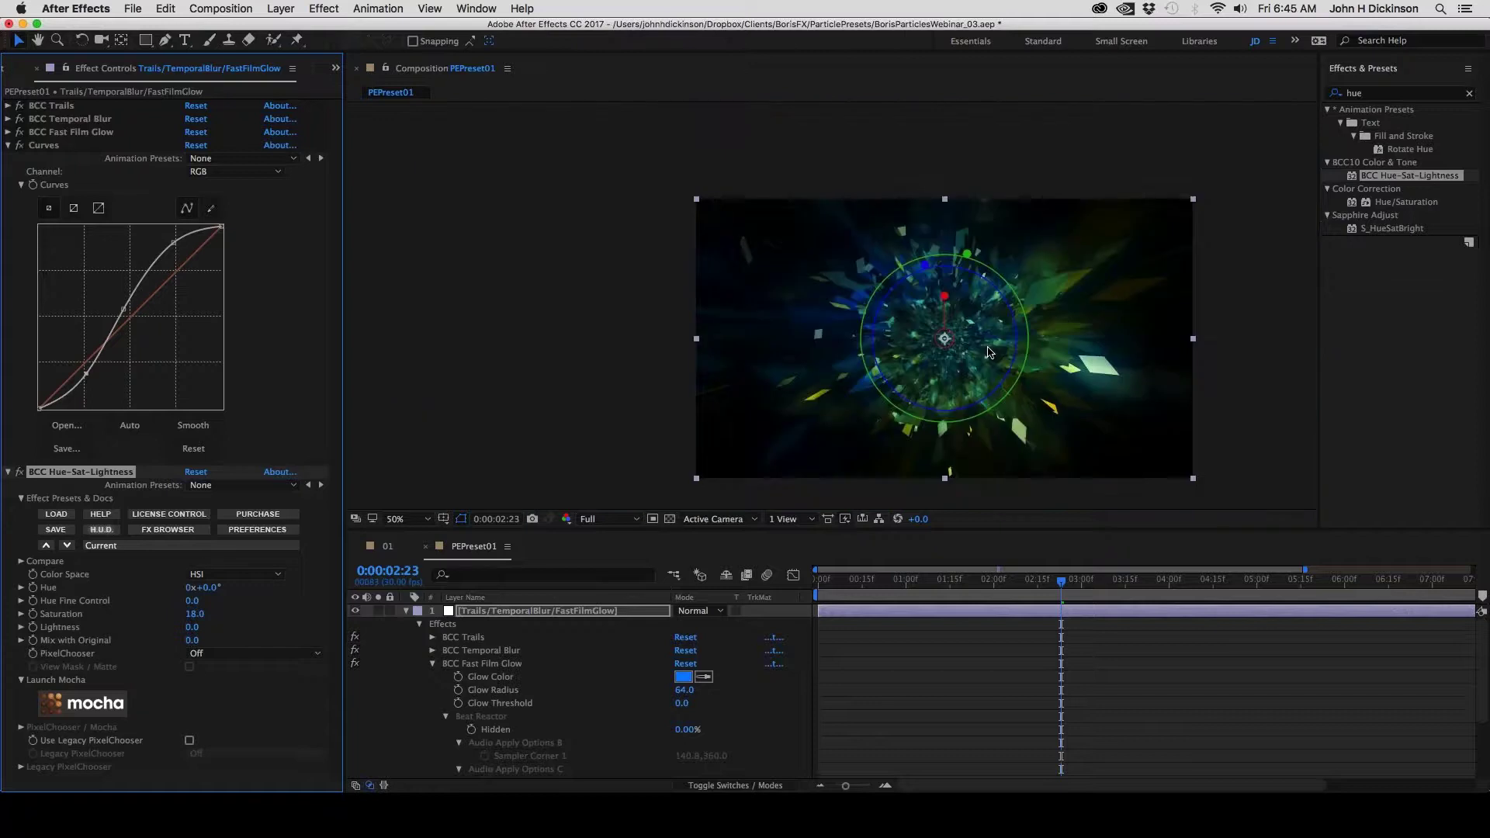
{"action": "left_click", "coordinate": [1114, 584]}
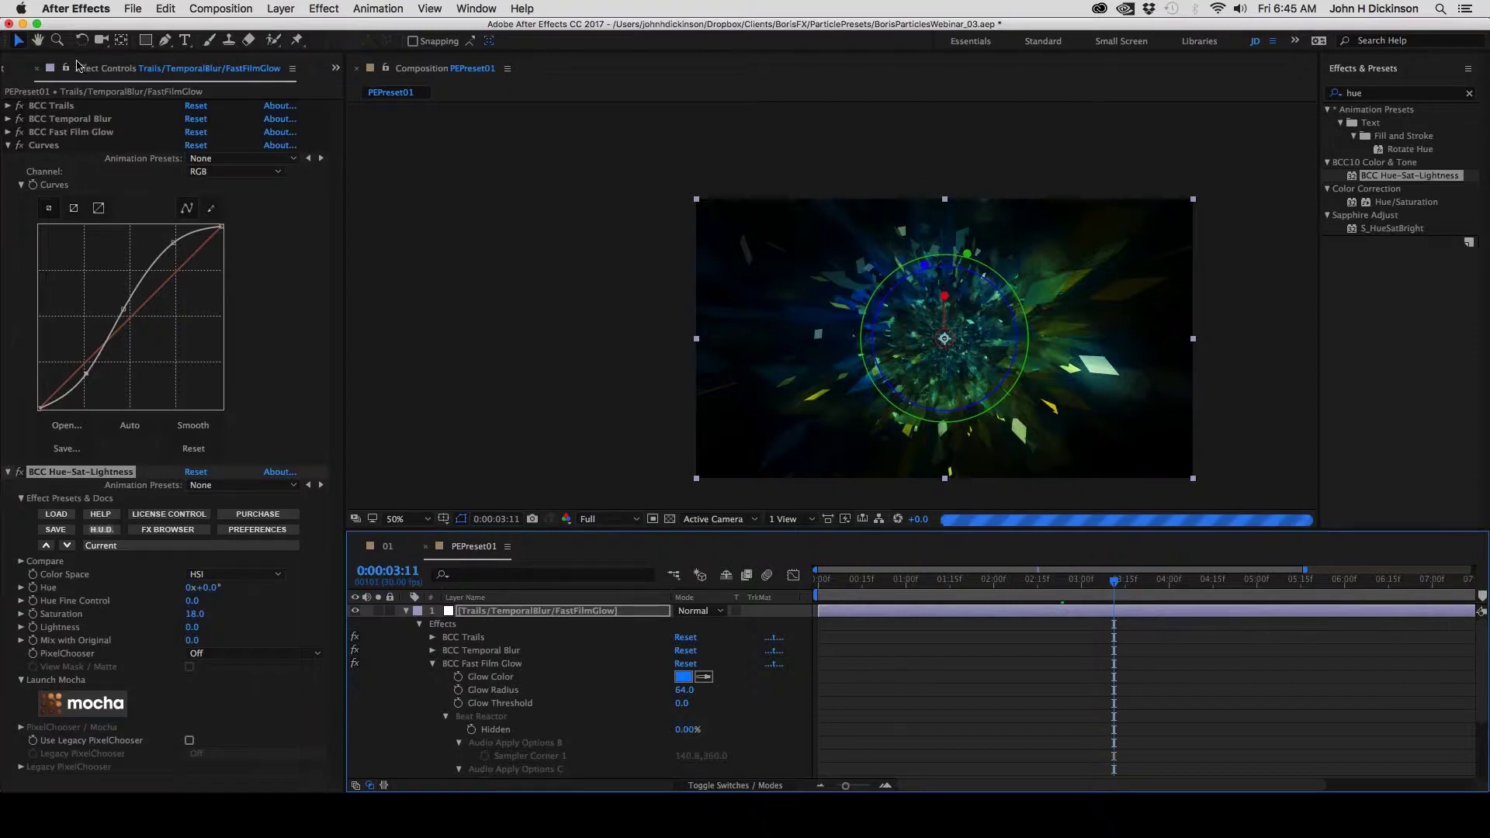
Collapse the top layer's properties, then enable PEPreset01's proxy and scrub through the original preset for comparison
{"action": "left_click", "coordinate": [7, 69]}
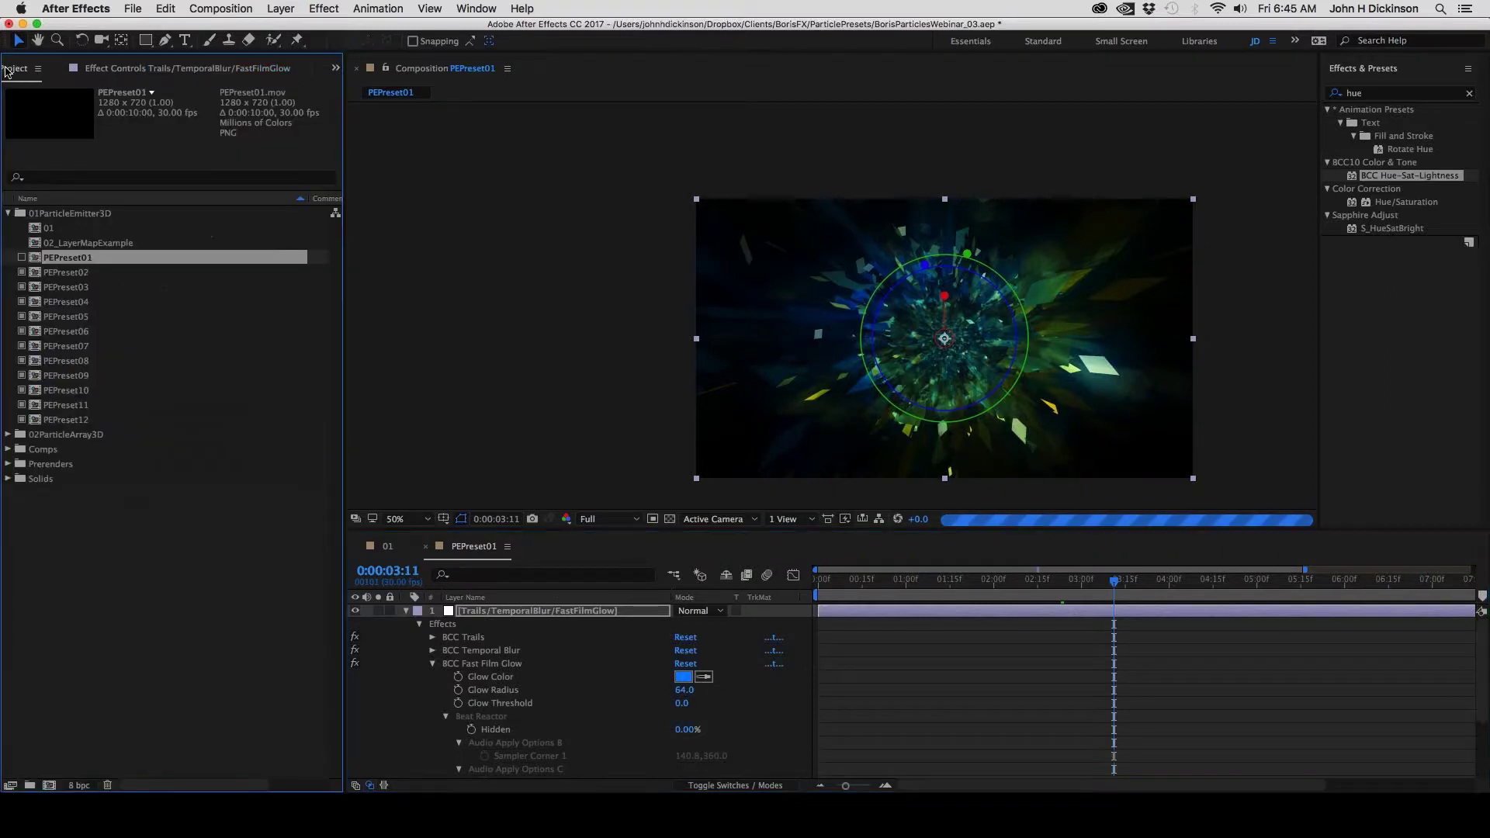
{"action": "key", "text": "u"}
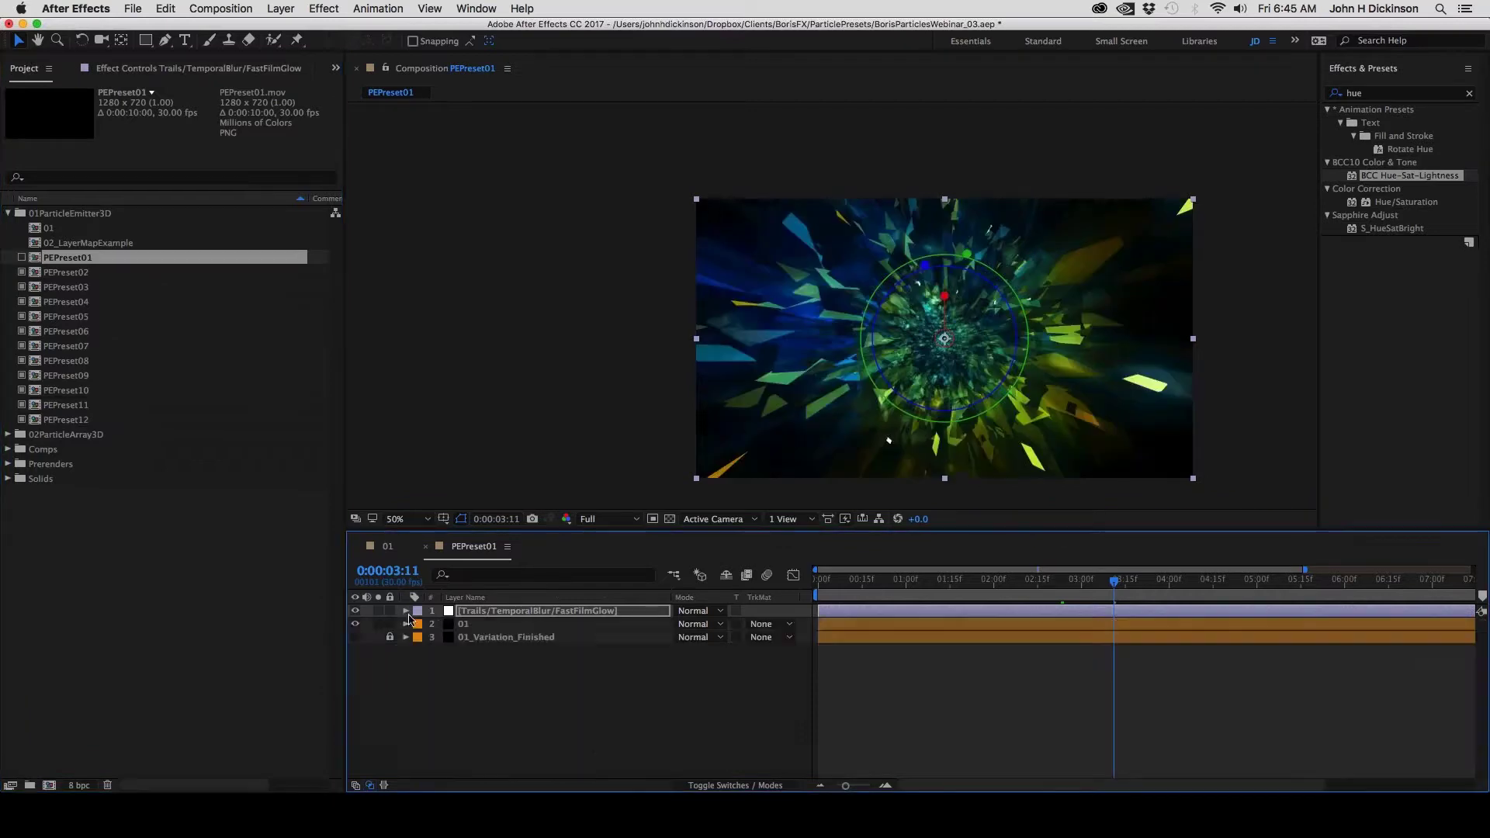
{"action": "left_click", "coordinate": [22, 257]}
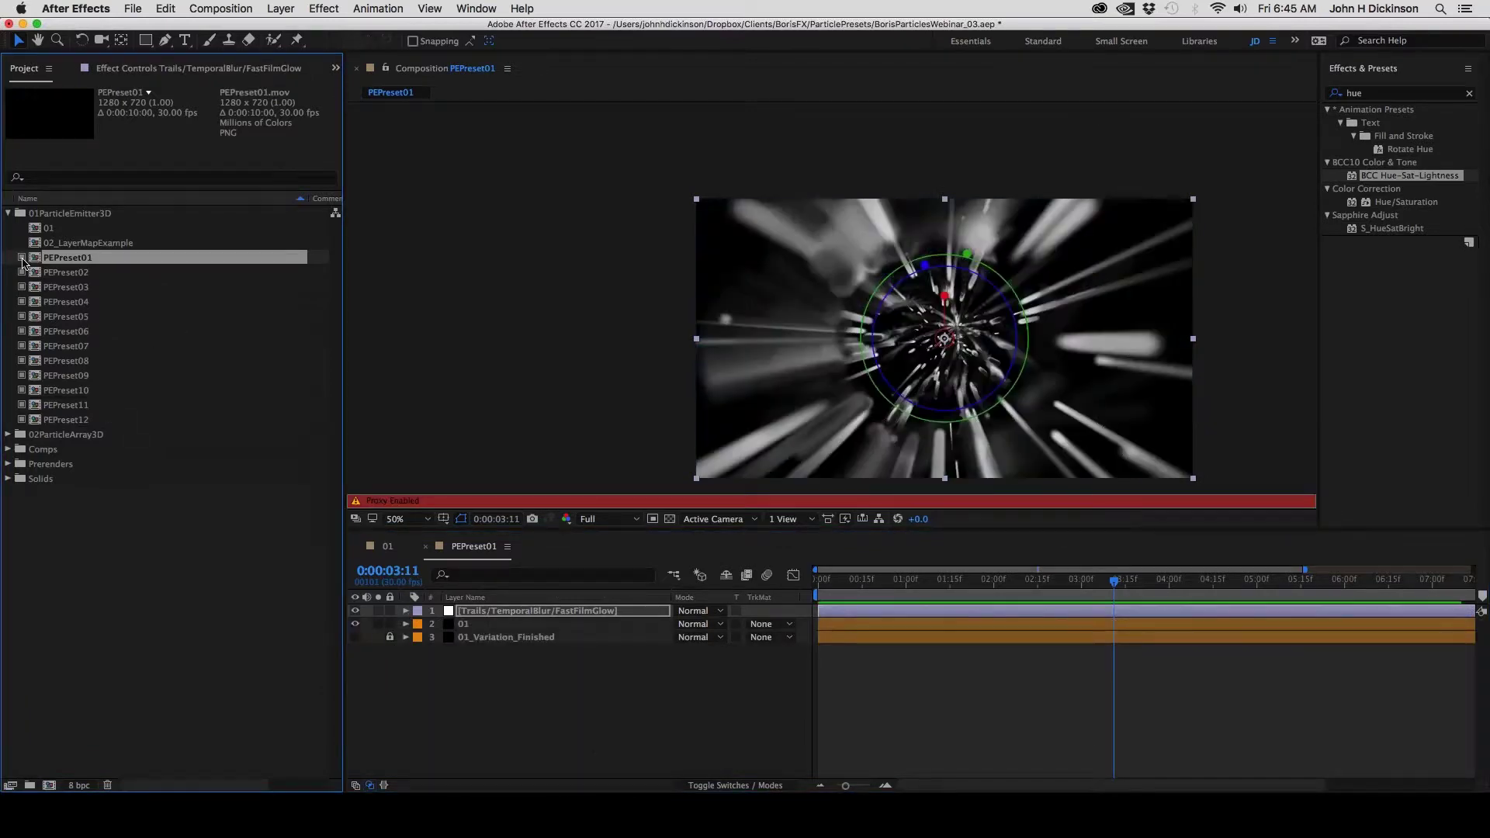
{"action": "left_click_drag", "start_coordinate": [818, 579], "coordinate": [1026, 582]}
{"action": "left_click", "coordinate": [829, 579]}
Disable PEPreset01's proxy and check the variation's frames at 0:00:01:23, 0:00:02:08 and 0:00:02:24
{"action": "left_click", "coordinate": [22, 258]}
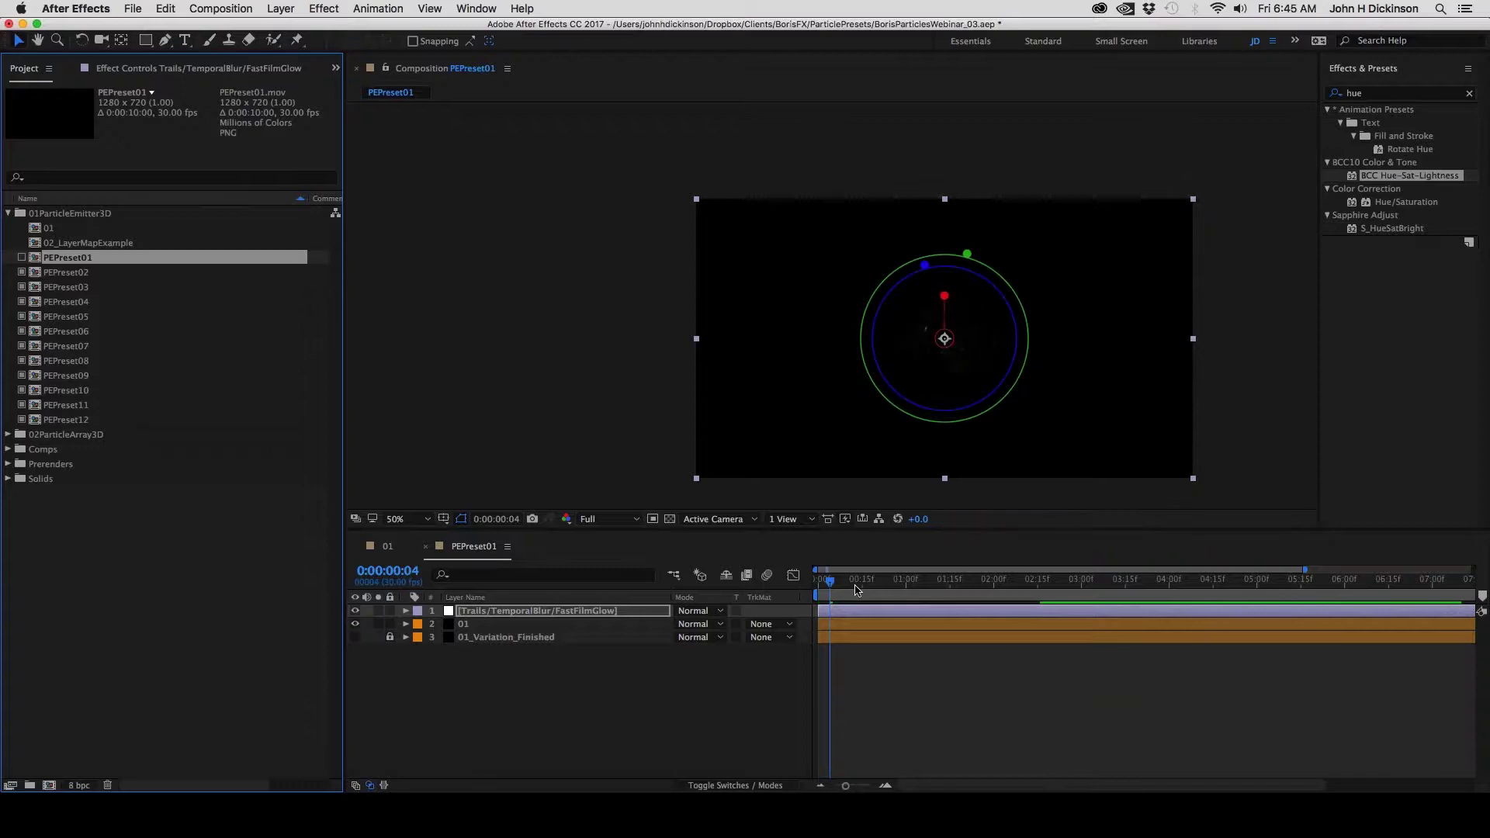
{"action": "left_click_drag", "start_coordinate": [860, 580], "coordinate": [979, 582]}
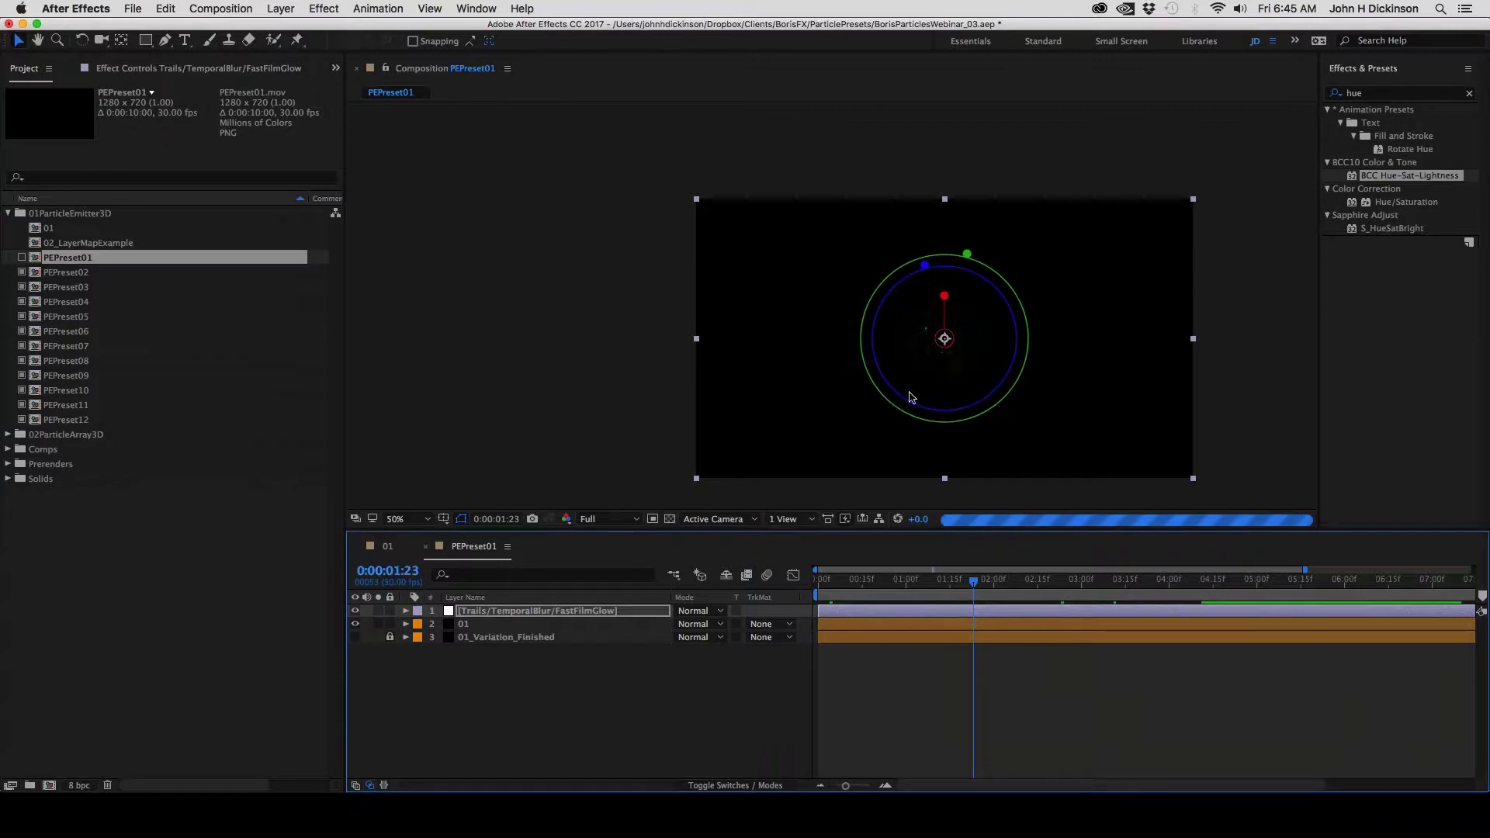
{"action": "mouse_move", "coordinate": [875, 391]}
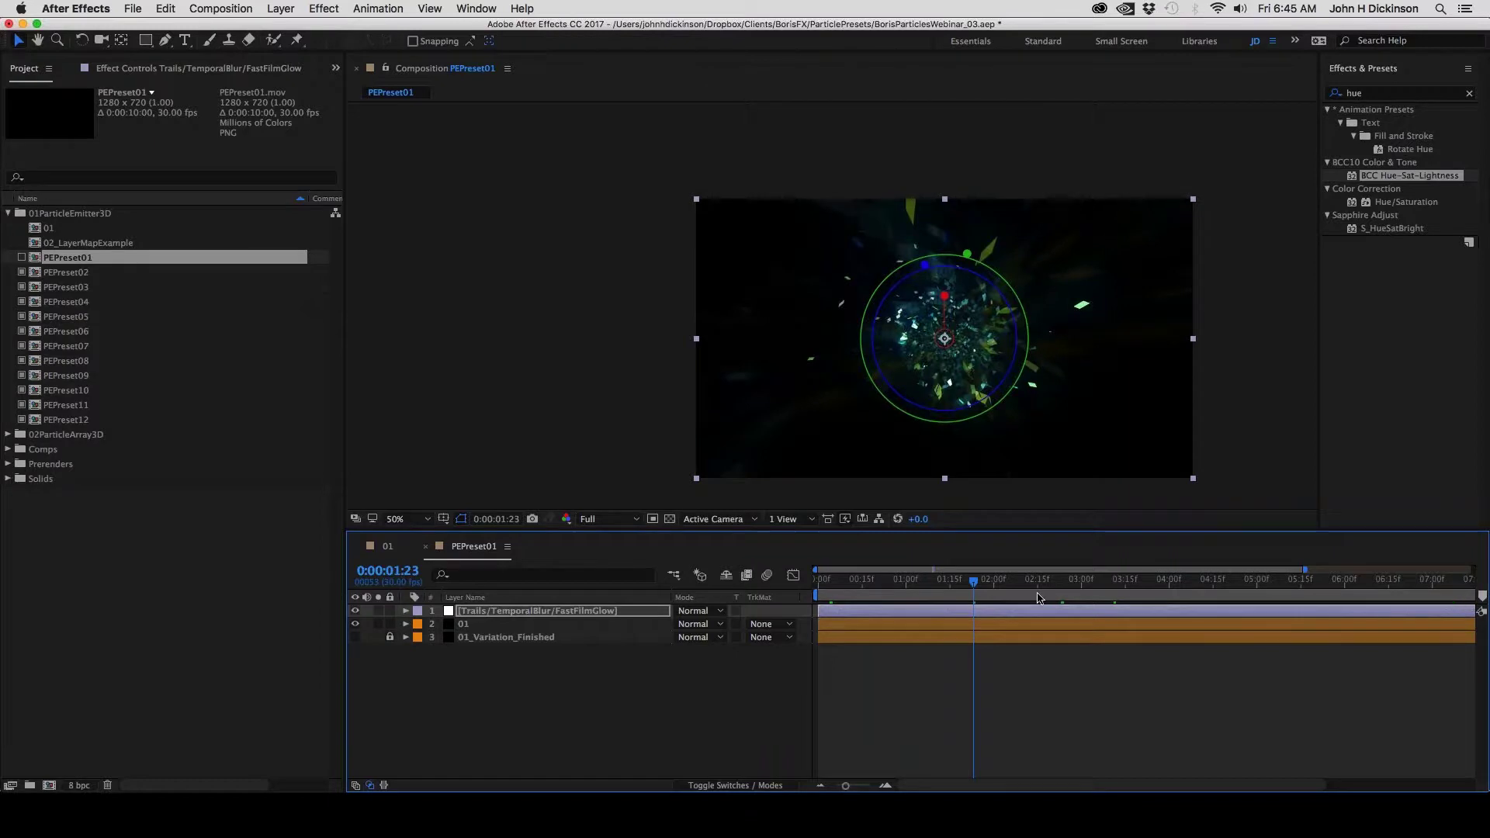
{"action": "left_click", "coordinate": [1017, 581]}
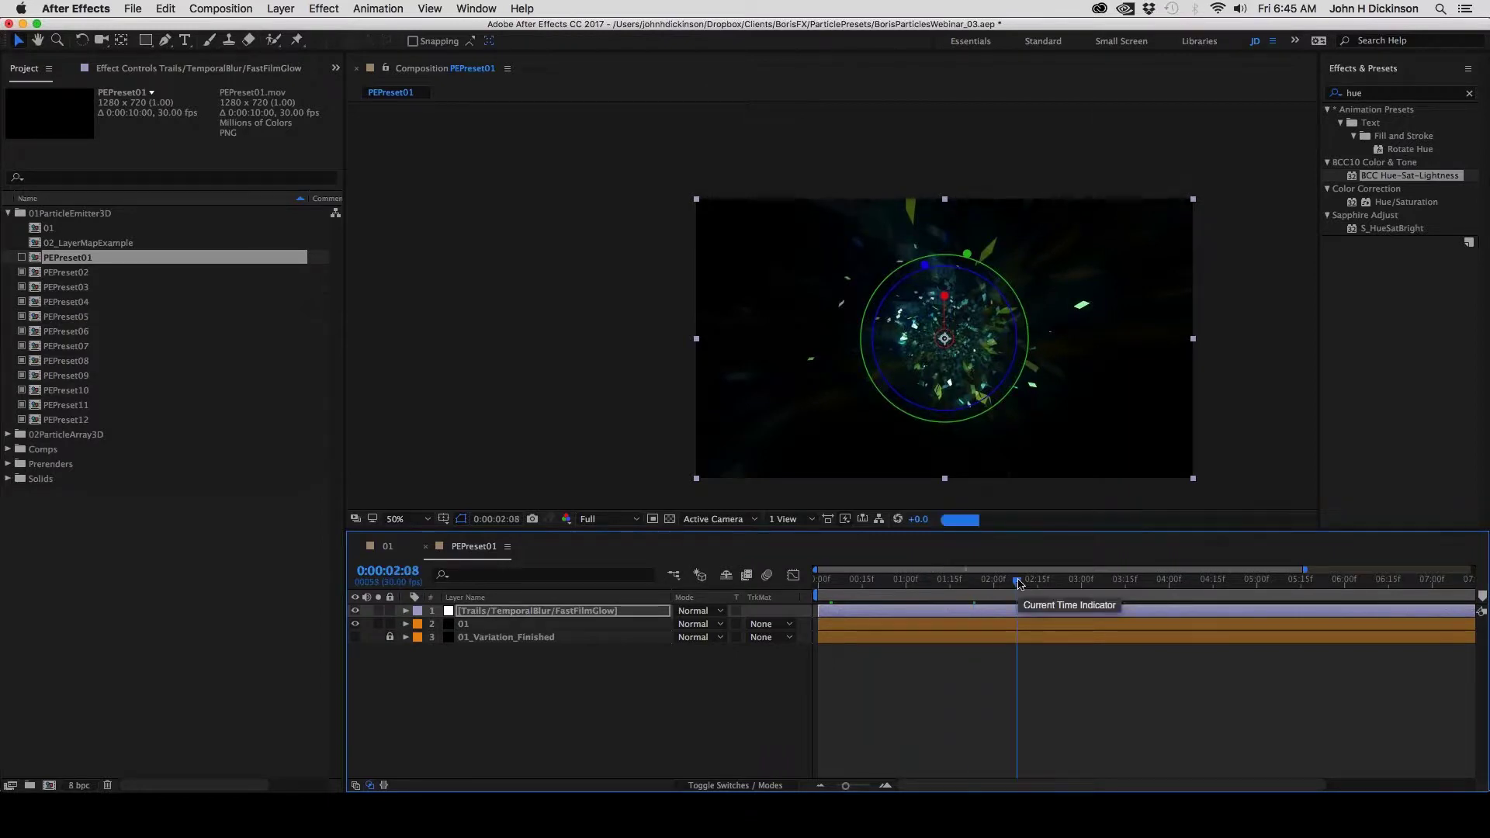
{"action": "left_click", "coordinate": [1063, 587]}
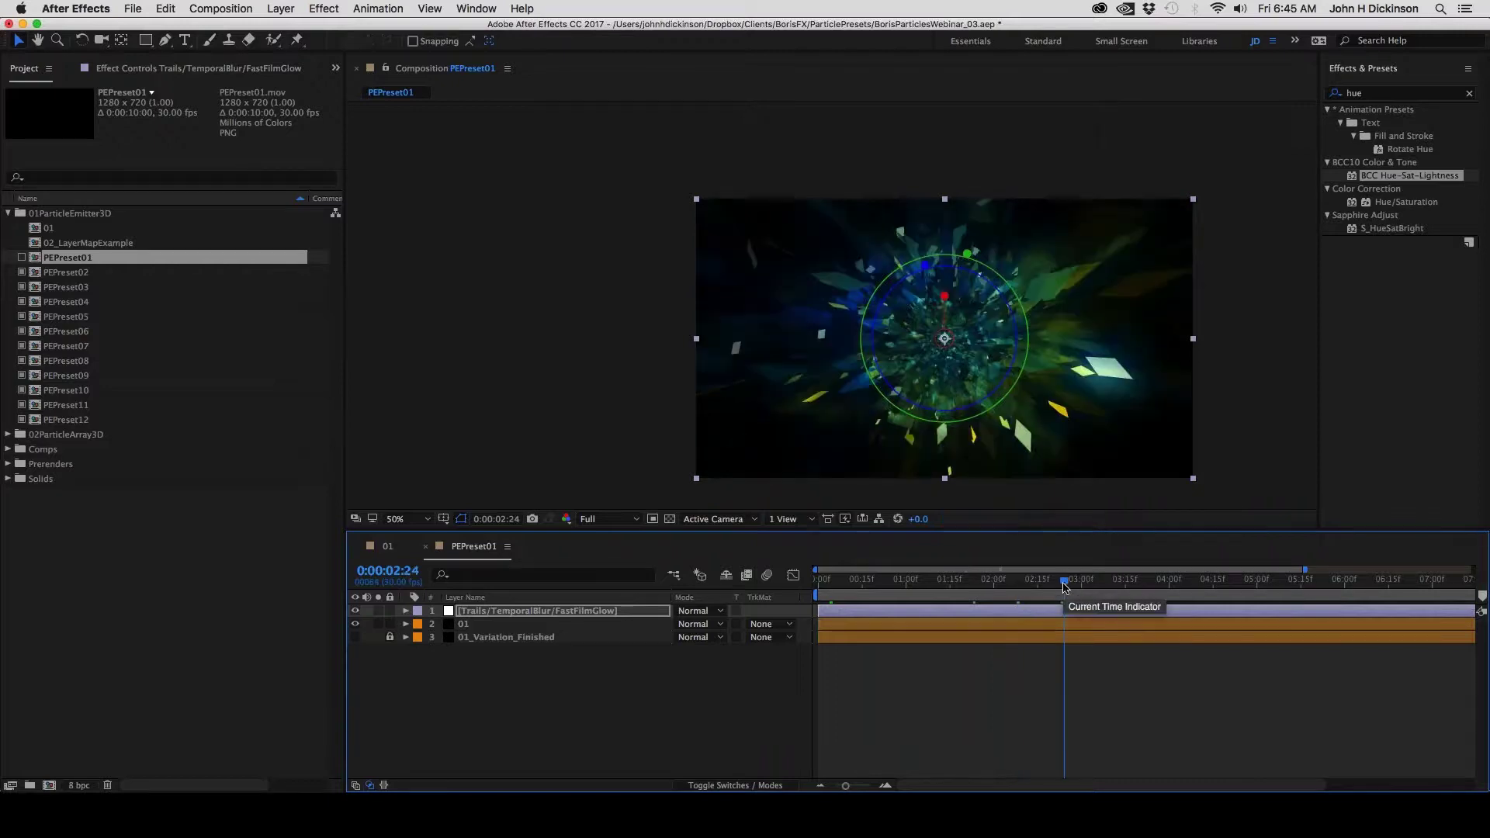
Re-enable PEPreset01's proxy, then open the PEPreset02 composition and preview it, ending at 0:00:00:23
{"action": "left_click", "coordinate": [22, 259]}
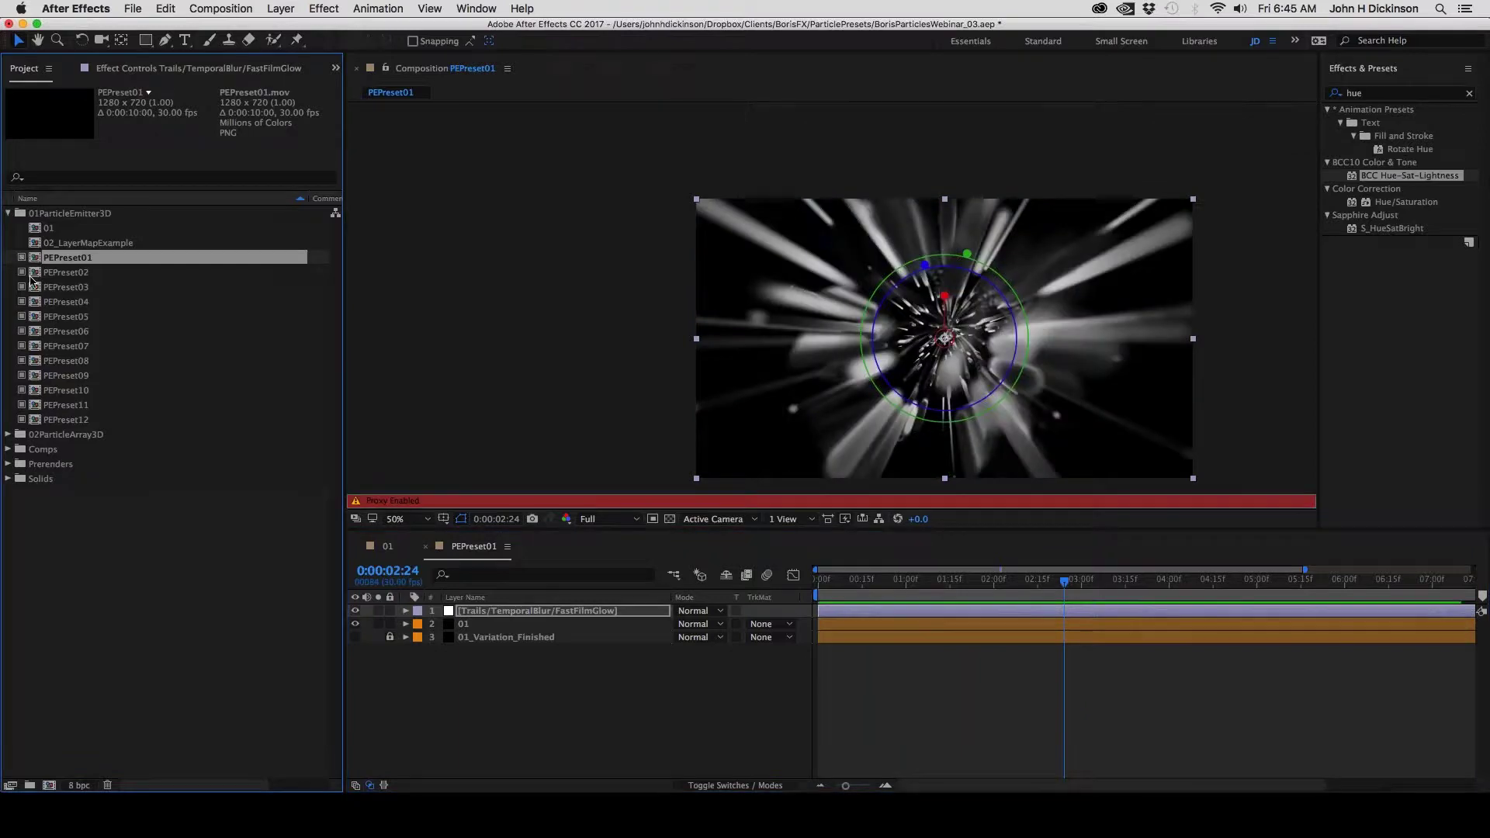
{"action": "double_click", "coordinate": [34, 276]}
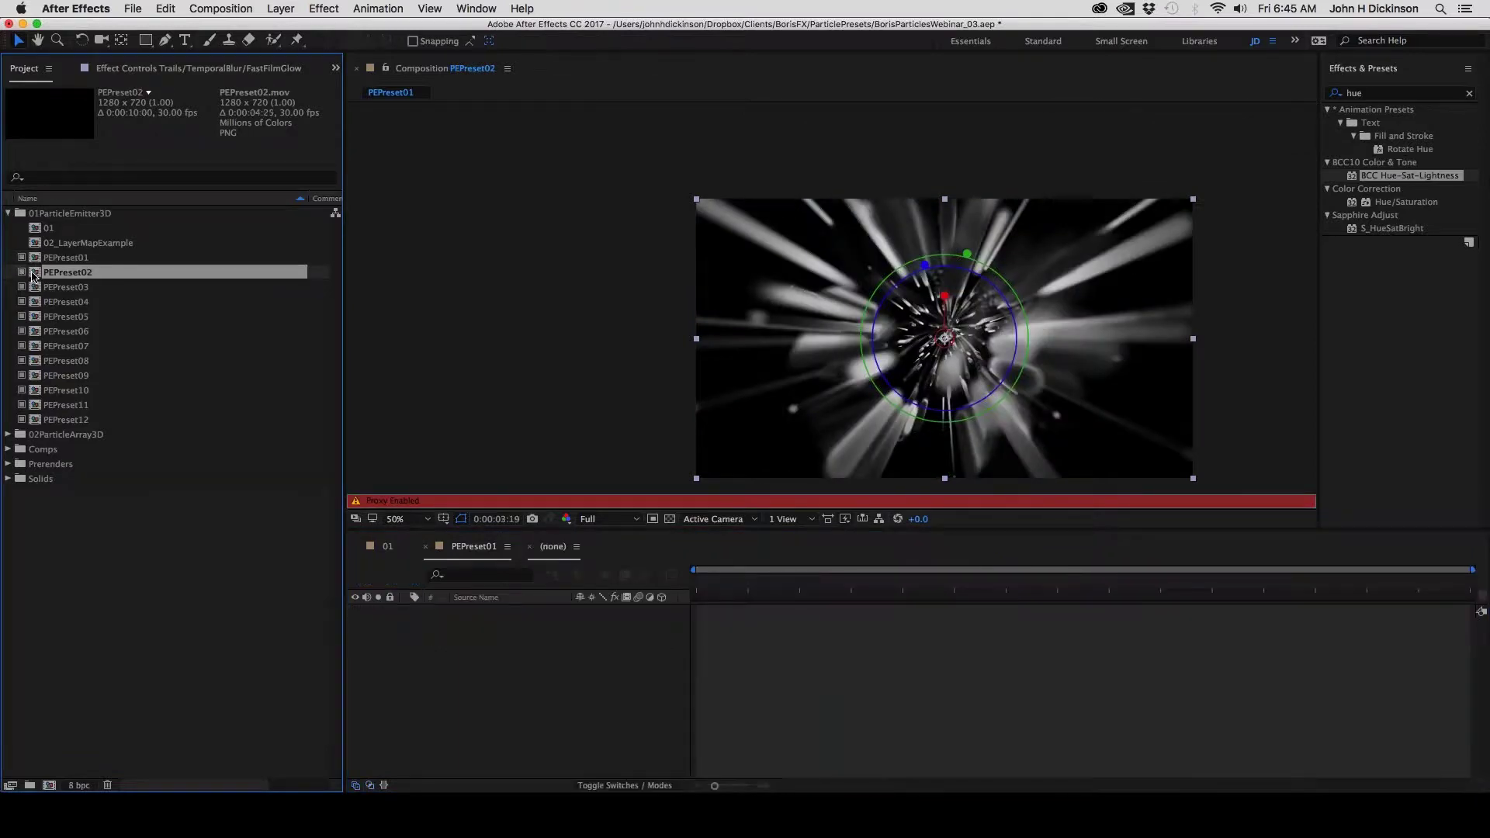
{"action": "key", "text": "space"}
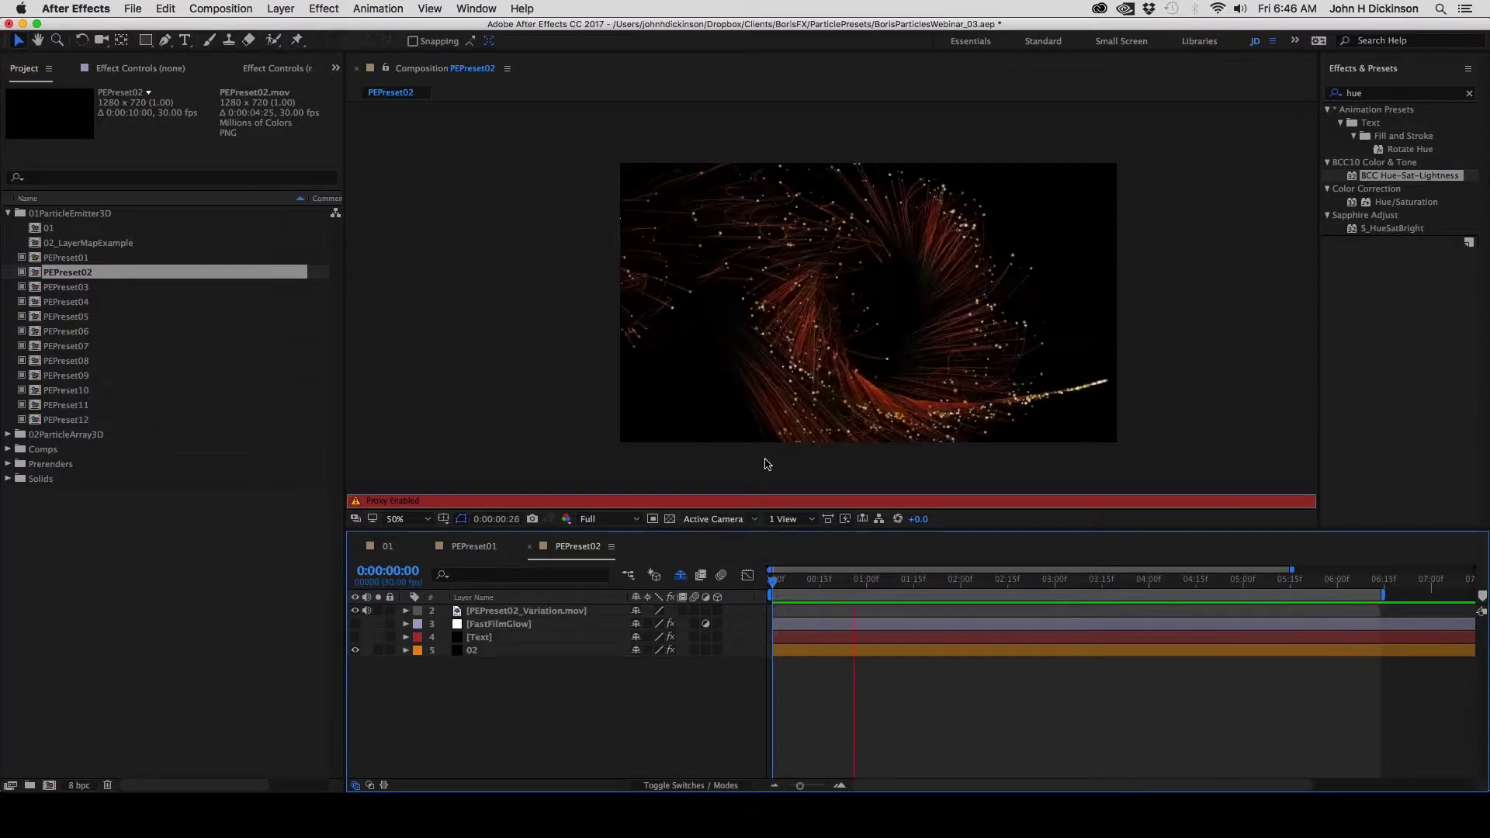
{"action": "key", "text": "space"}
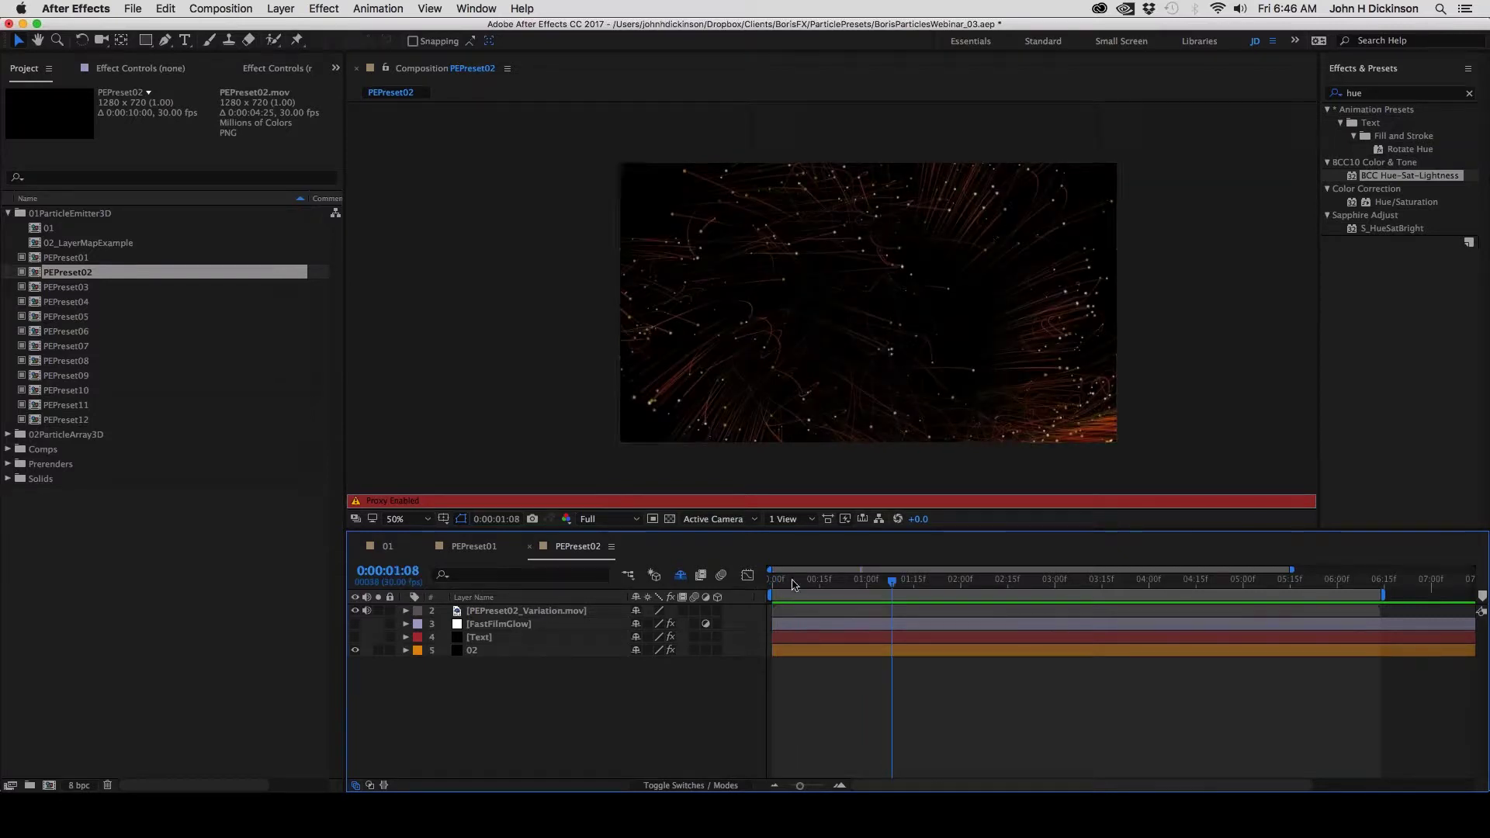
{"action": "left_click_drag", "start_coordinate": [793, 583], "coordinate": [844, 600]}
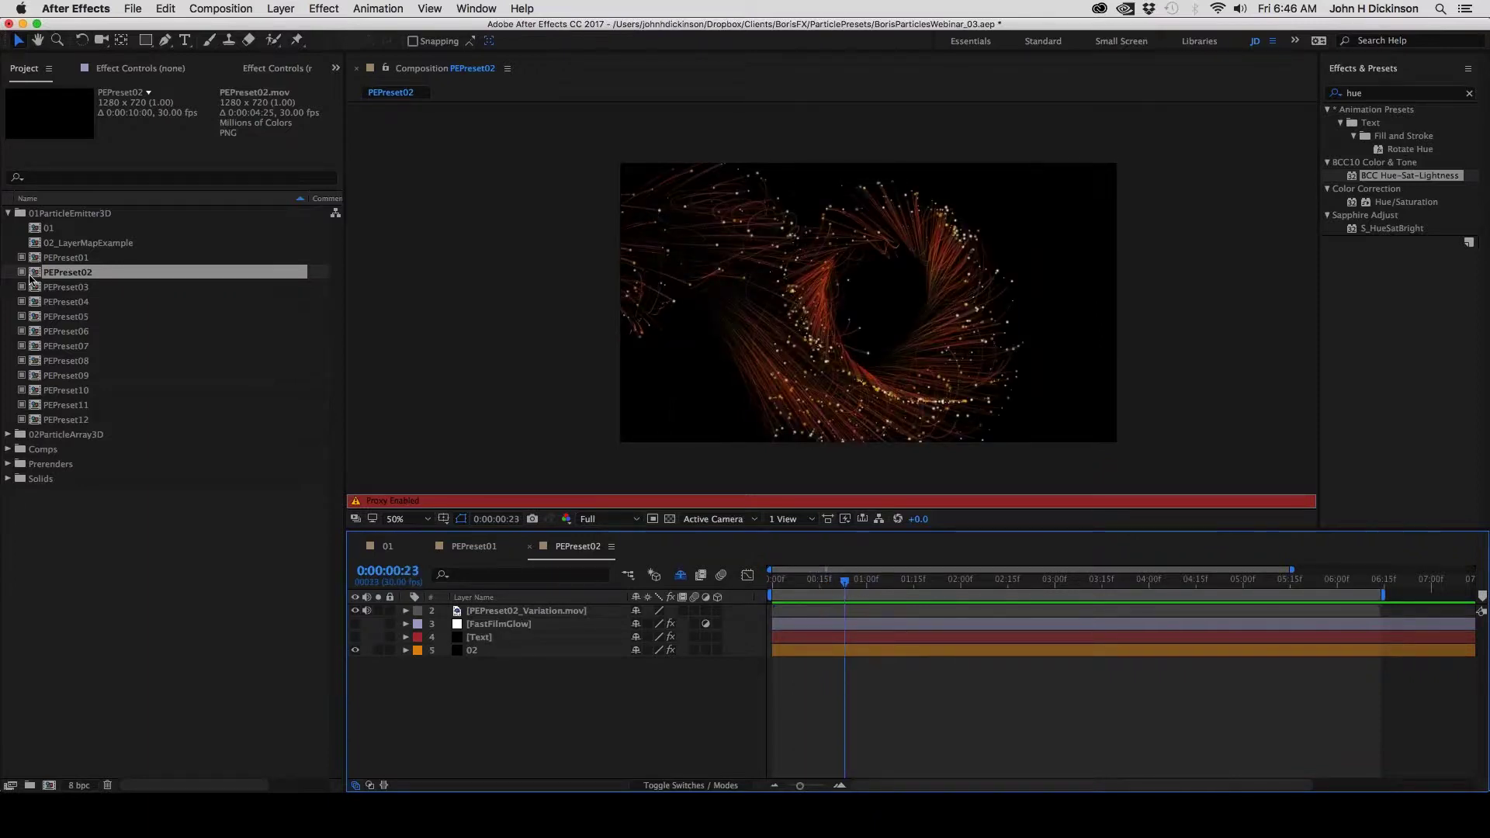
Disable PEPreset02's proxy and play the PEPreset02_Variation.mov layer from the start
{"action": "left_click", "coordinate": [23, 273]}
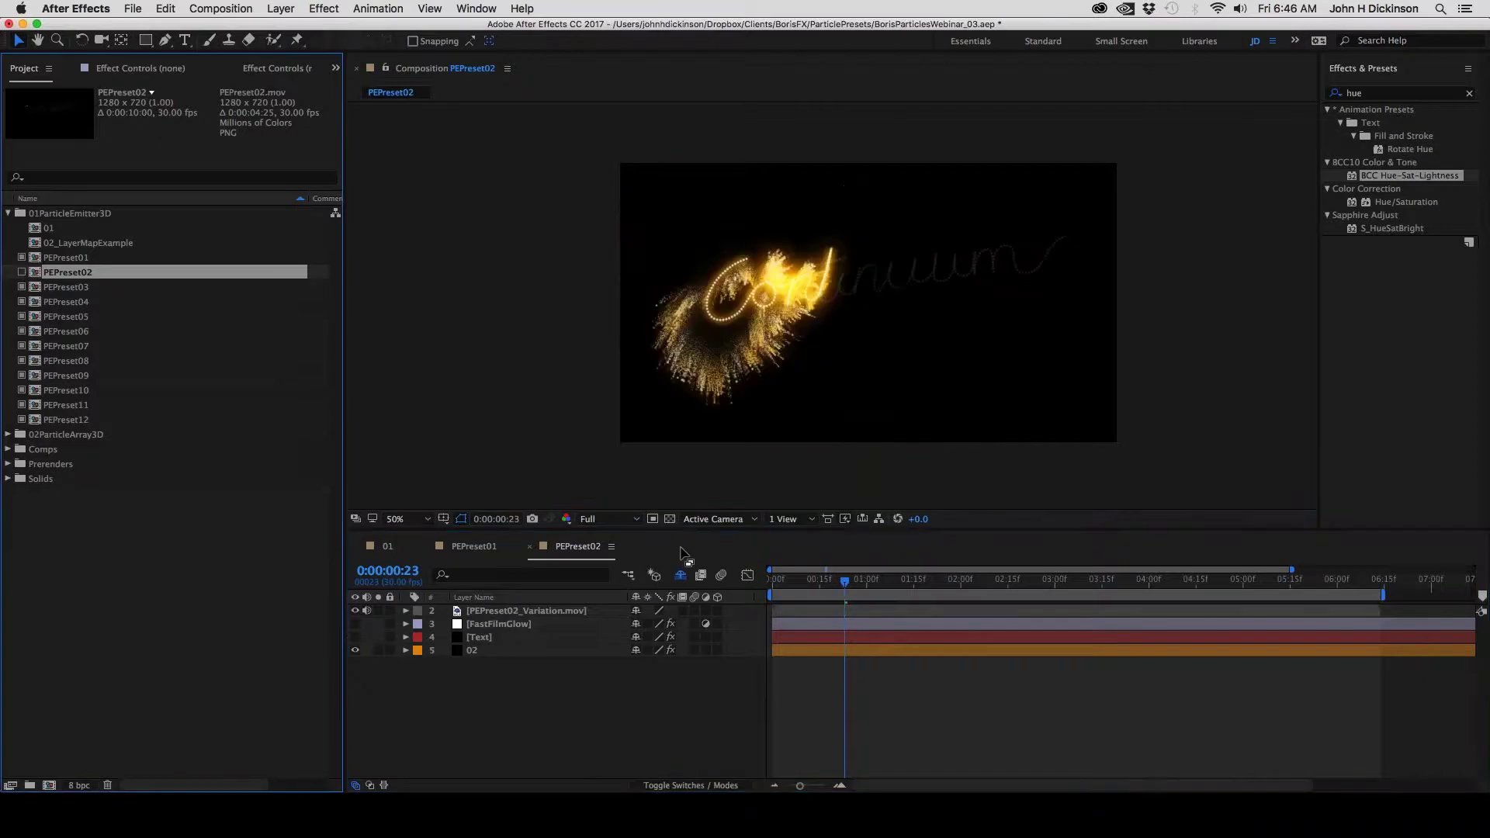
{"action": "left_click", "coordinate": [527, 611]}
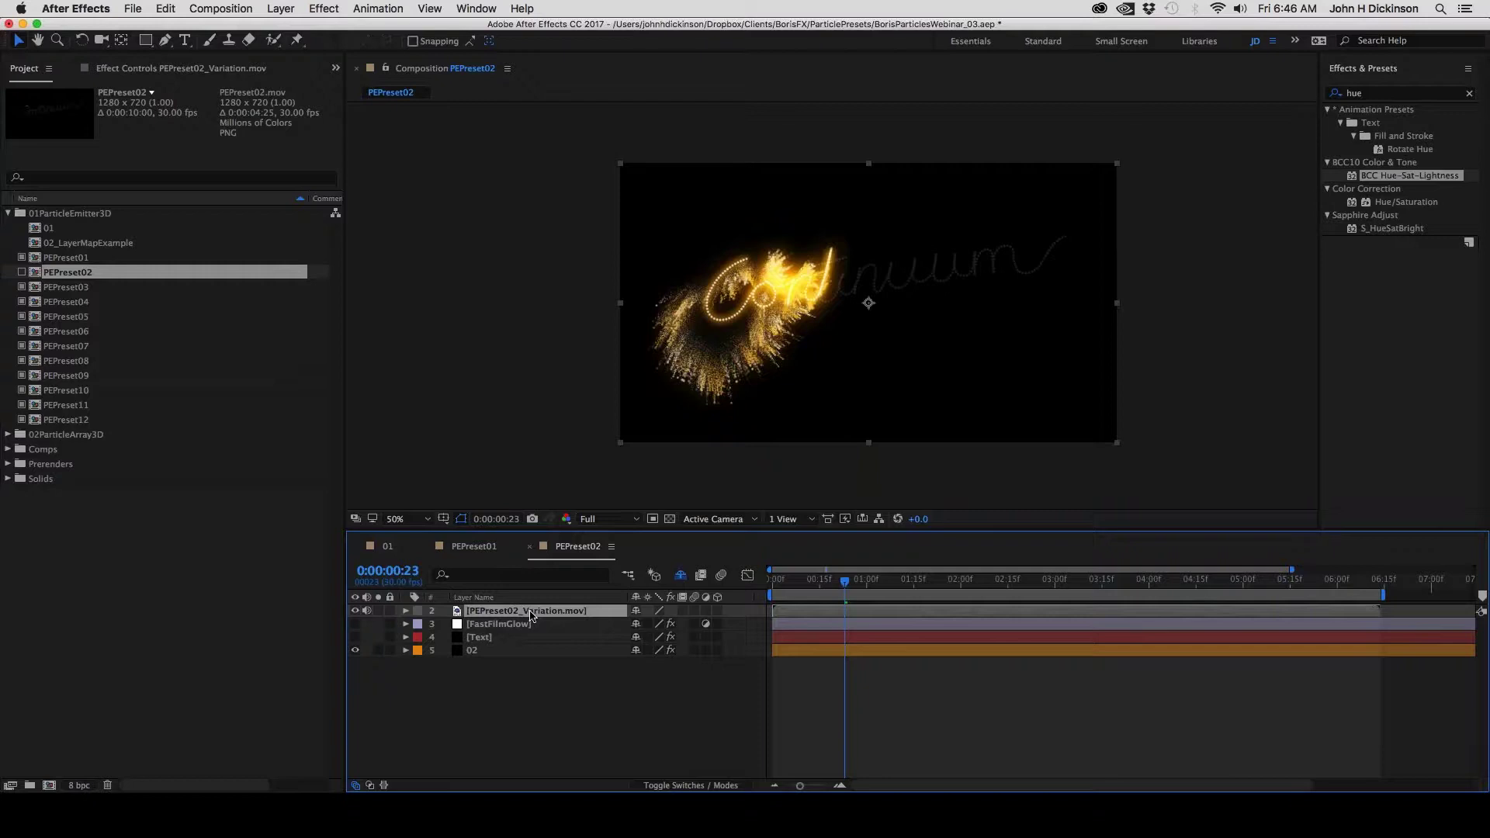
{"action": "left_click_drag", "start_coordinate": [790, 581], "coordinate": [759, 595]}
{"action": "key", "text": "space"}
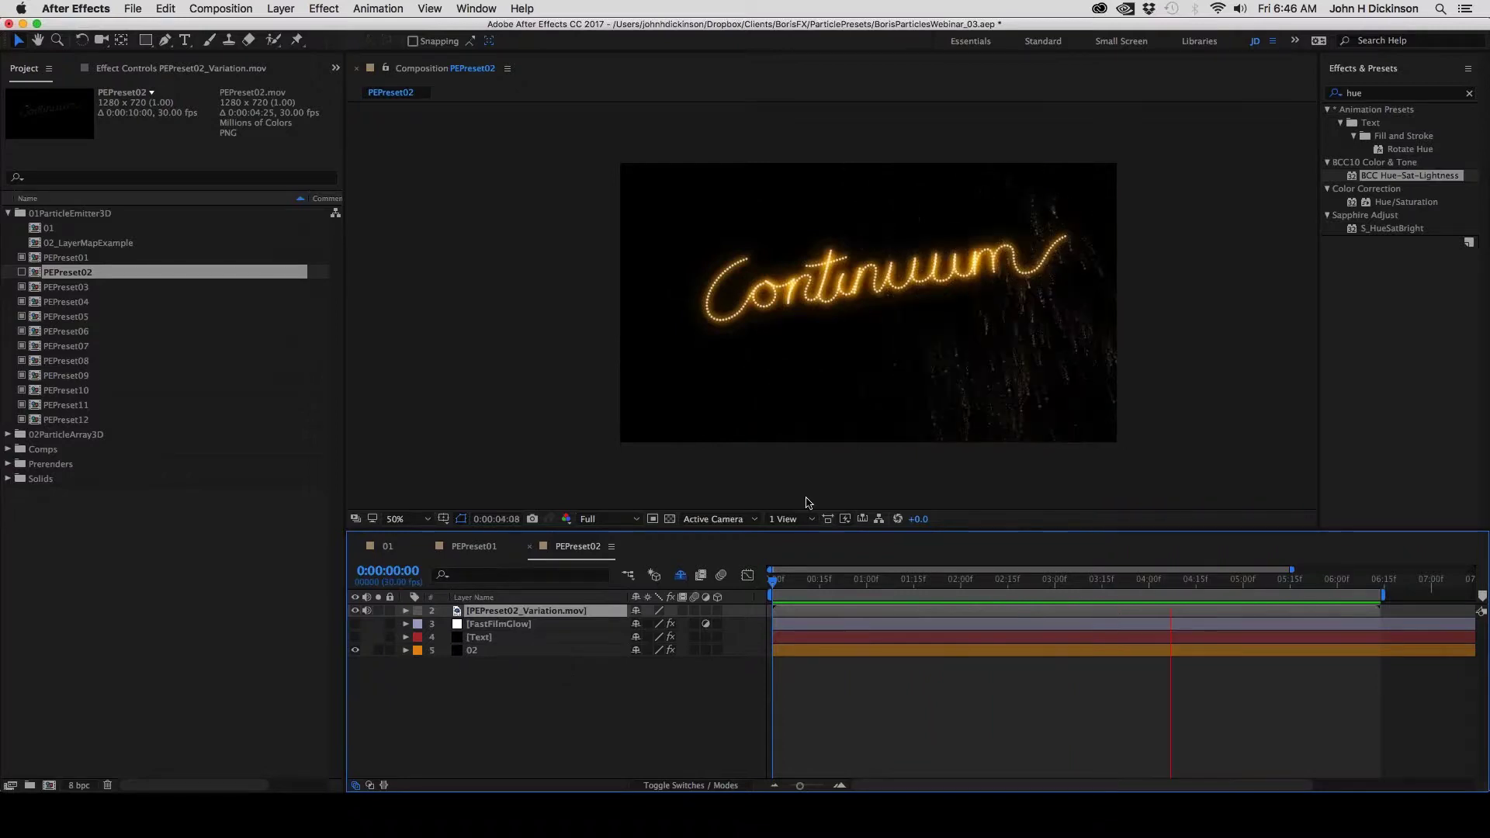
Hide the PEPreset02_Variation.mov layer and examine the Text layer's path and applied effects
{"action": "left_click", "coordinate": [355, 610]}
{"action": "left_click", "coordinate": [479, 637]}
{"action": "left_click", "coordinate": [475, 650]}
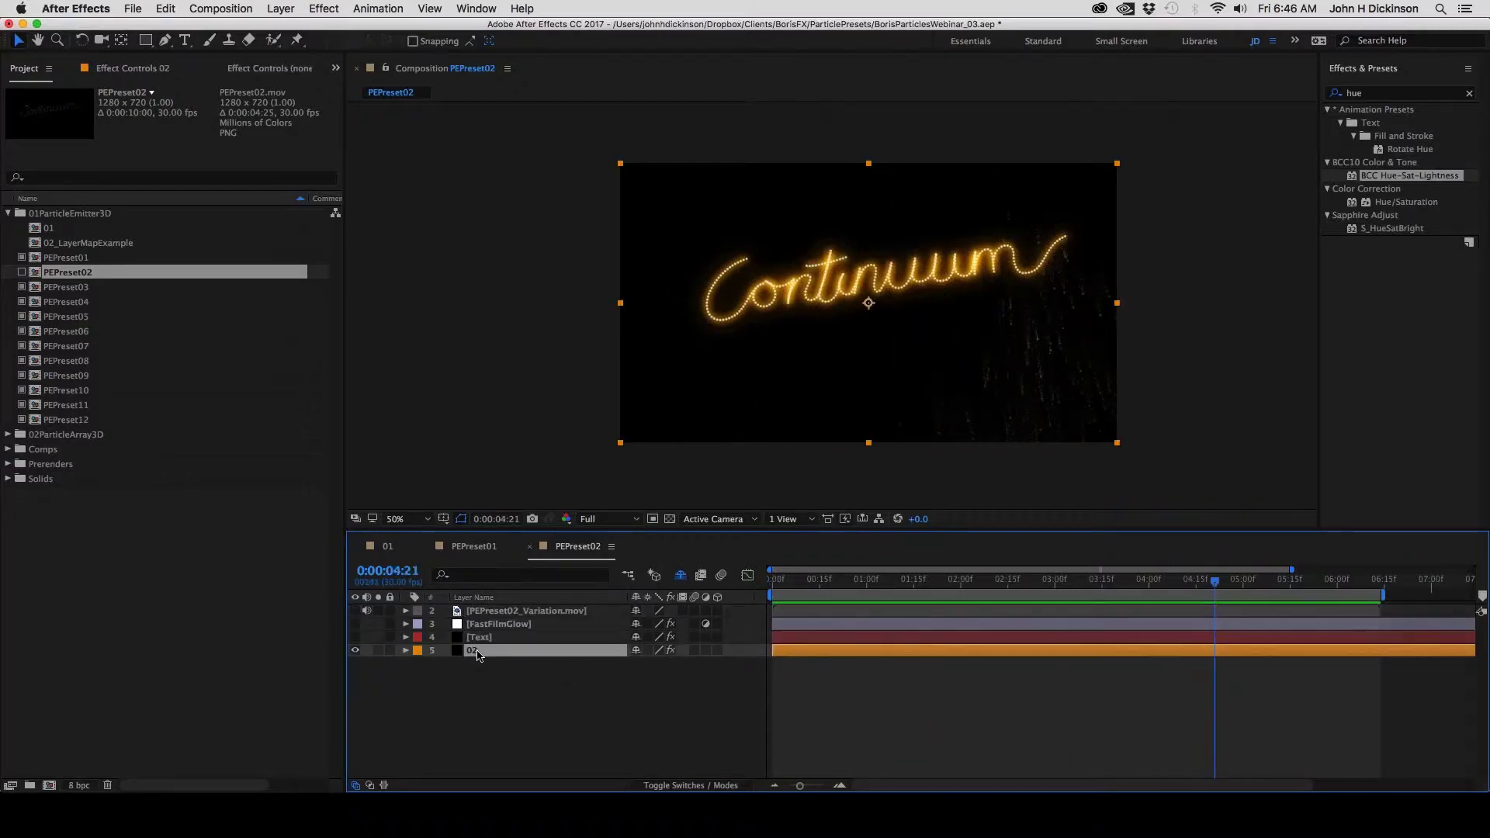
{"action": "left_click", "coordinate": [357, 637]}
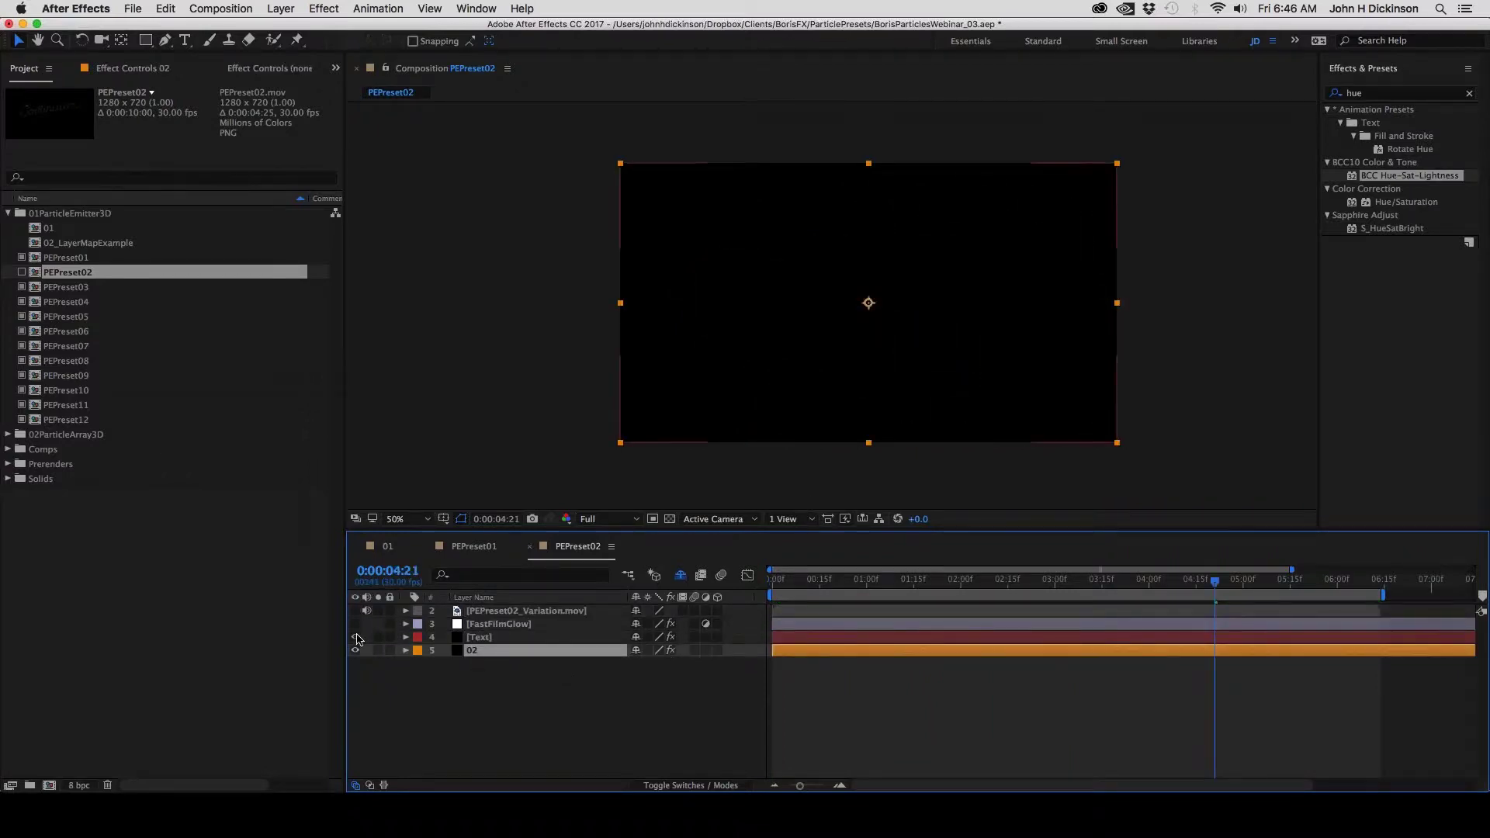
{"action": "left_click", "coordinate": [487, 638]}
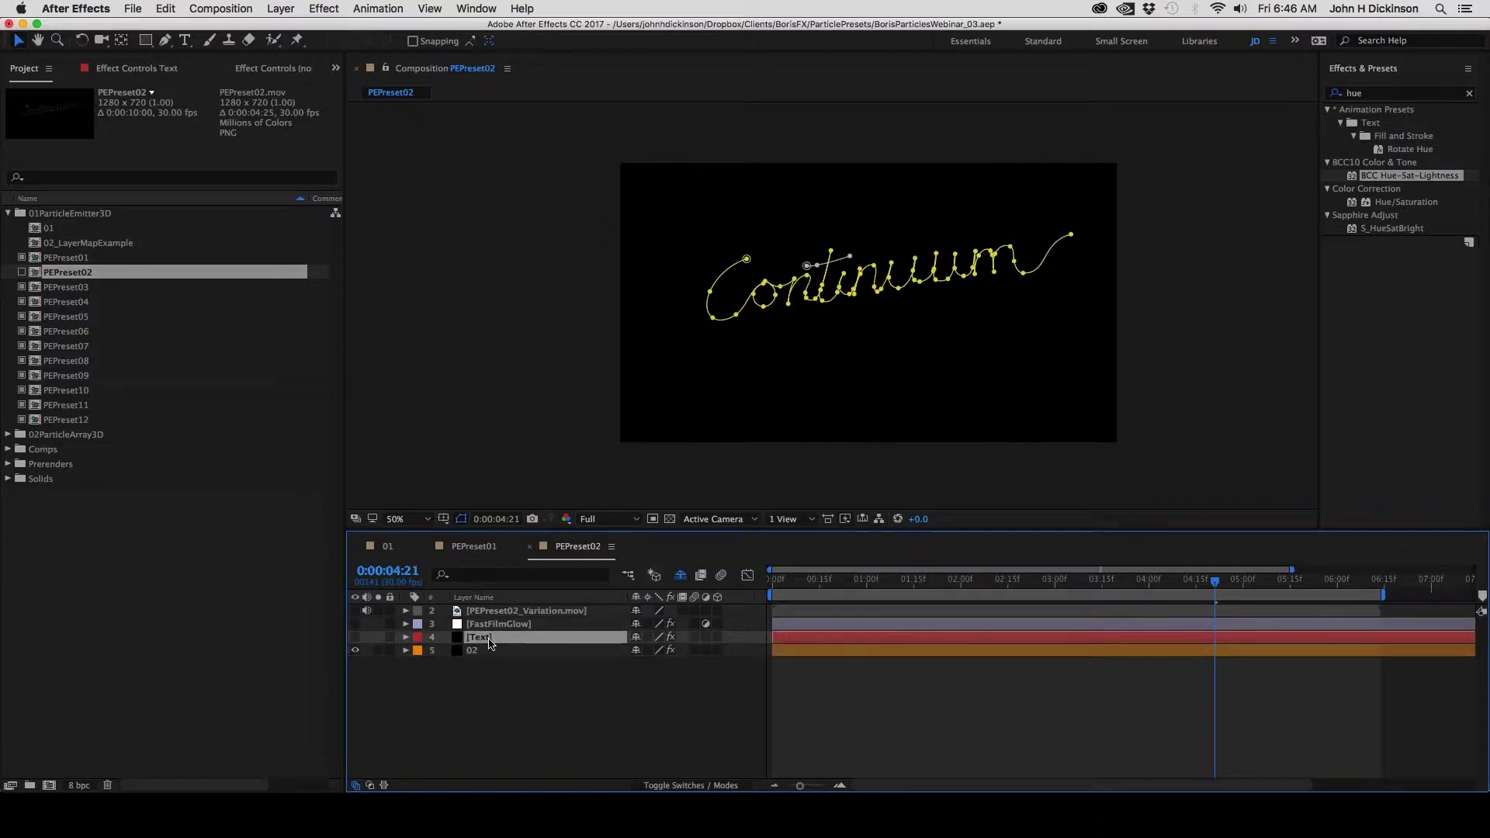
{"action": "key", "text": "e"}
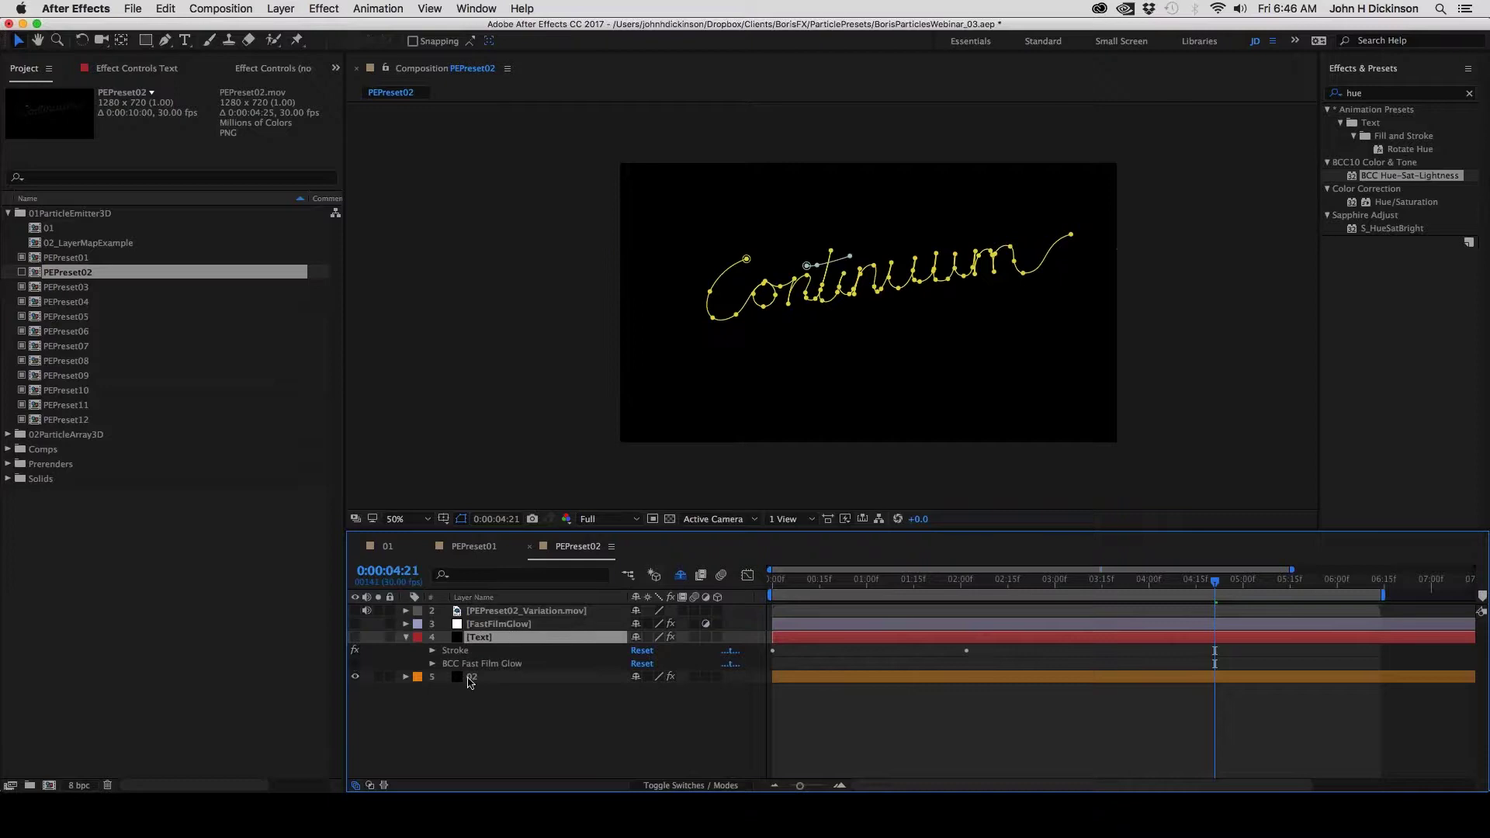
{"action": "left_click", "coordinate": [476, 709]}
{"action": "left_click", "coordinate": [405, 637]}
Show layer 02's BCC Particle Emitter 3D settings and keyframed properties, and scrub from the start to 0:00:00:25
{"action": "left_click", "coordinate": [475, 650]}
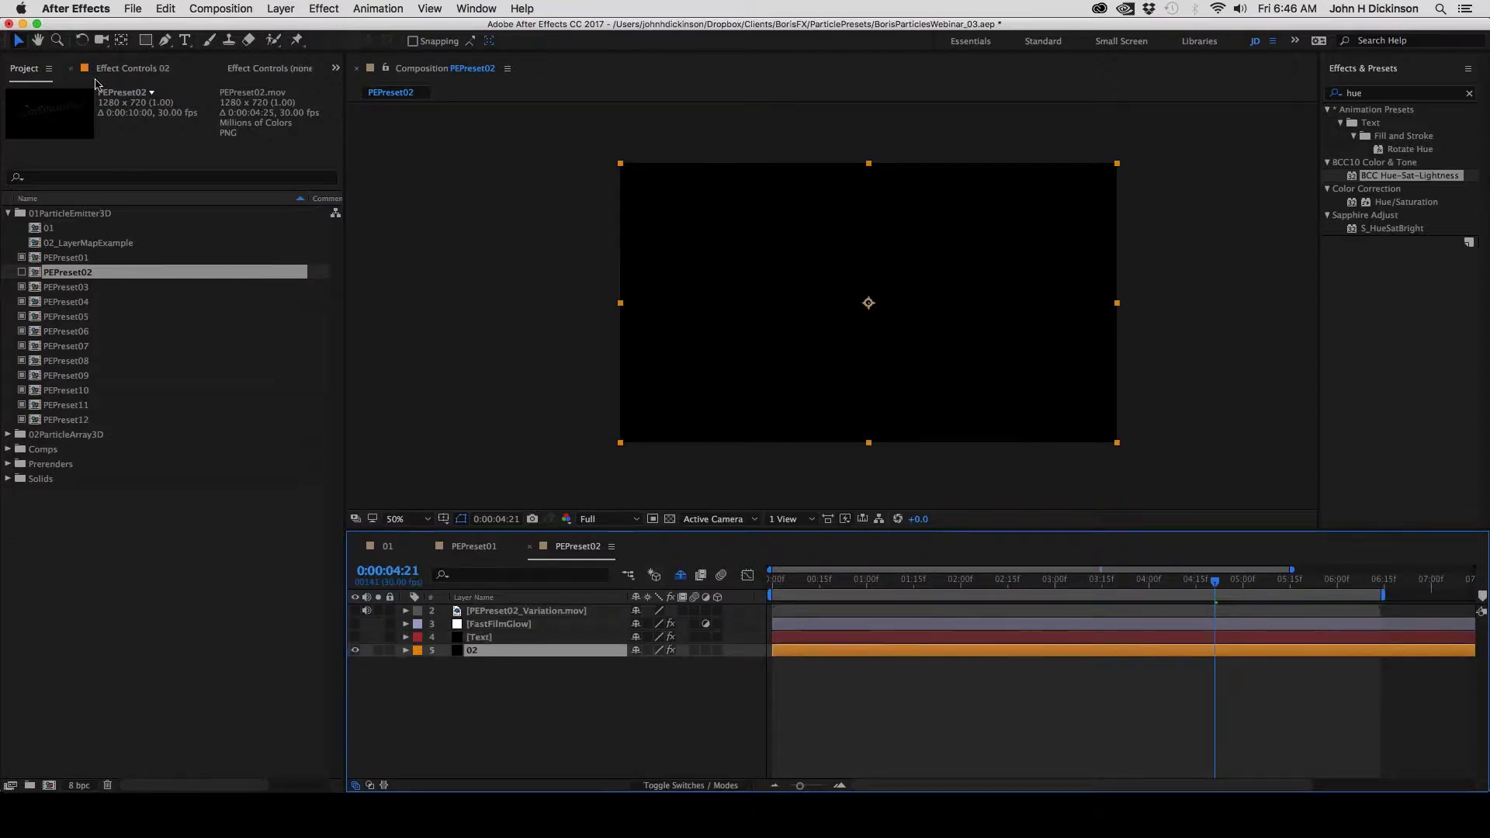
{"action": "left_click", "coordinate": [135, 70]}
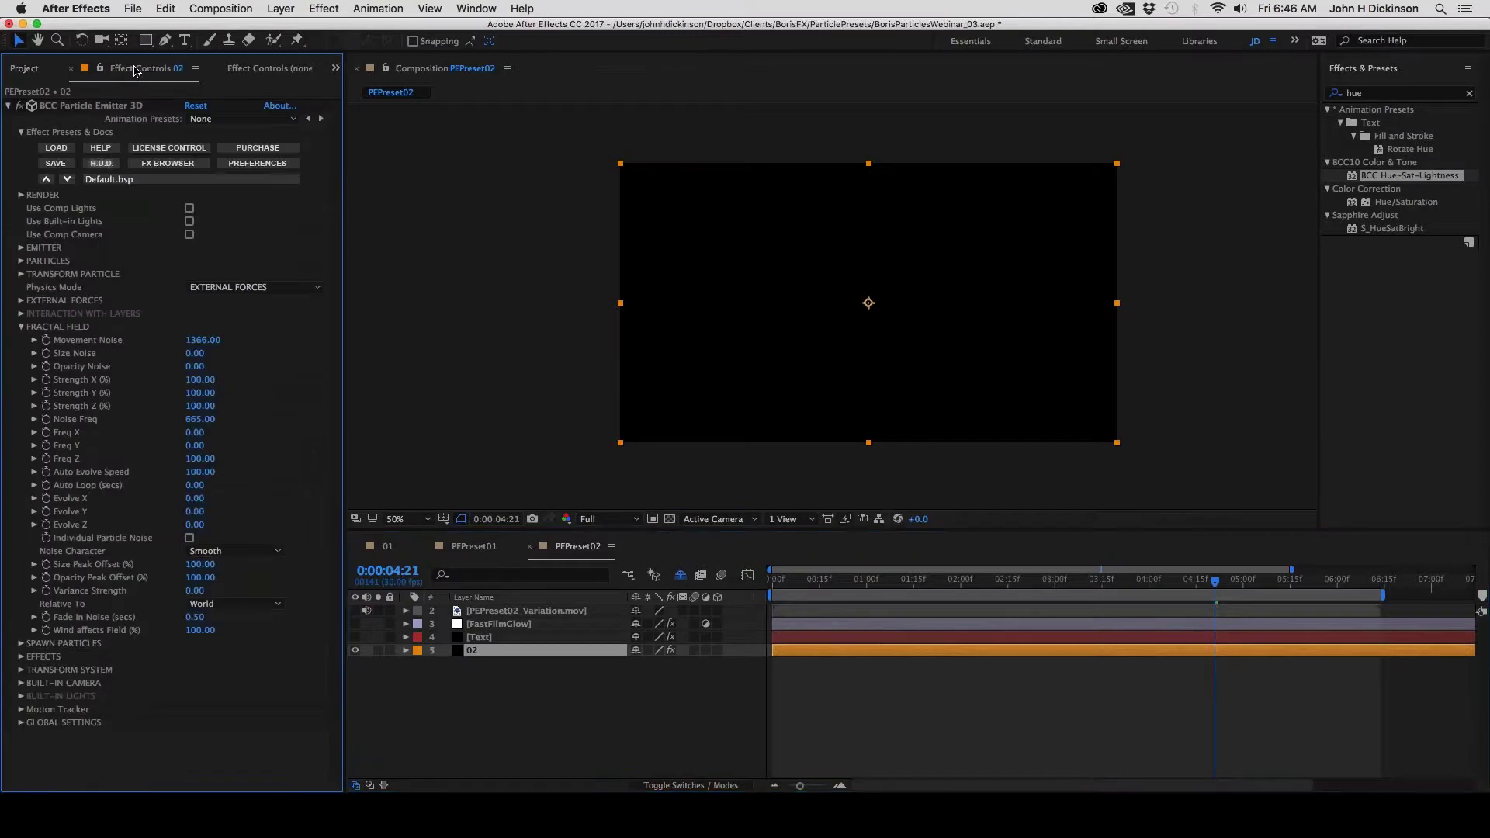
{"action": "key", "text": "u"}
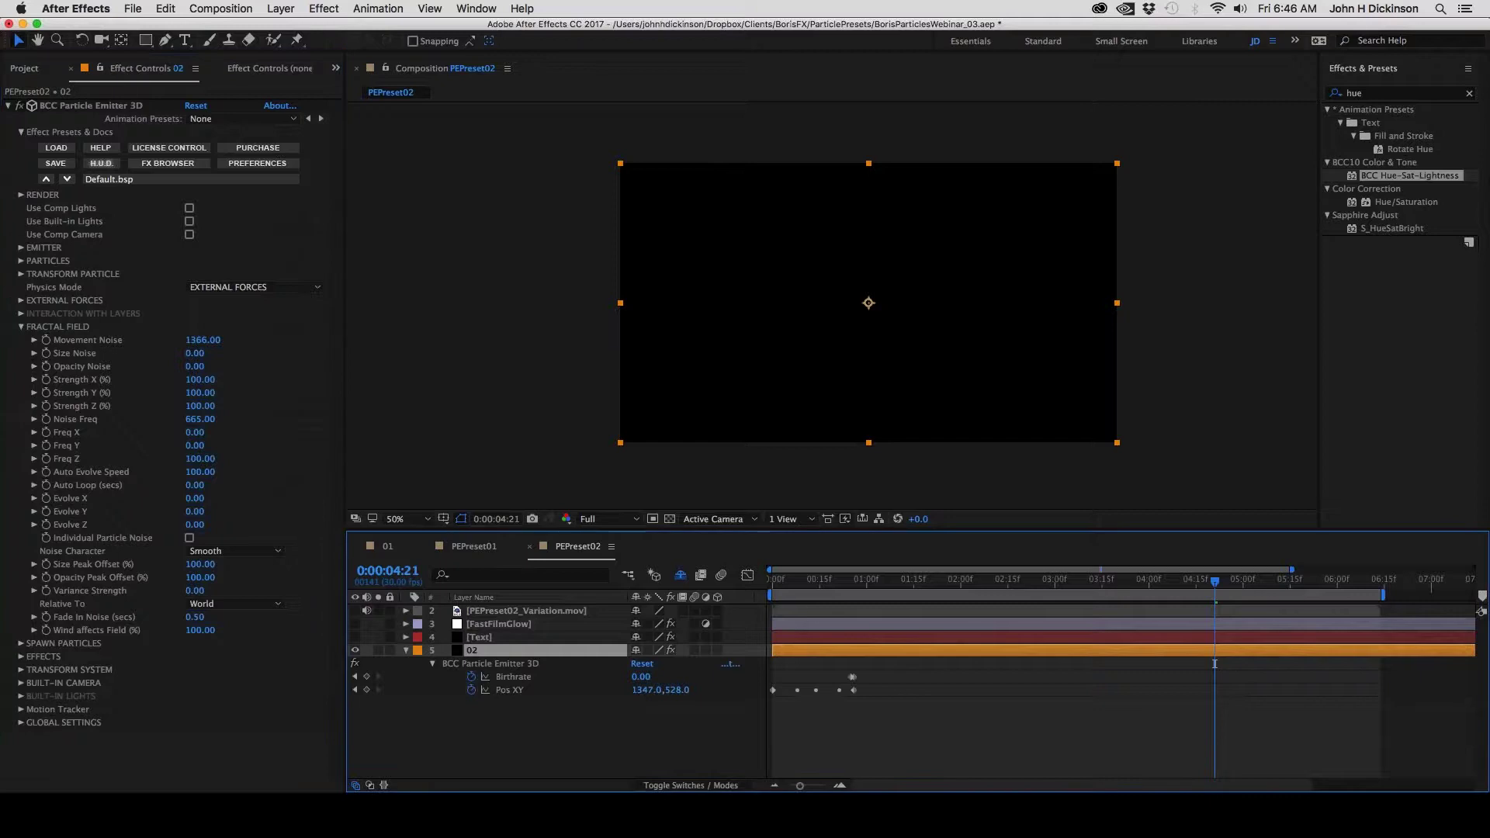
{"action": "left_click", "coordinate": [780, 584]}
{"action": "left_click_drag", "start_coordinate": [782, 589], "coordinate": [851, 595]}
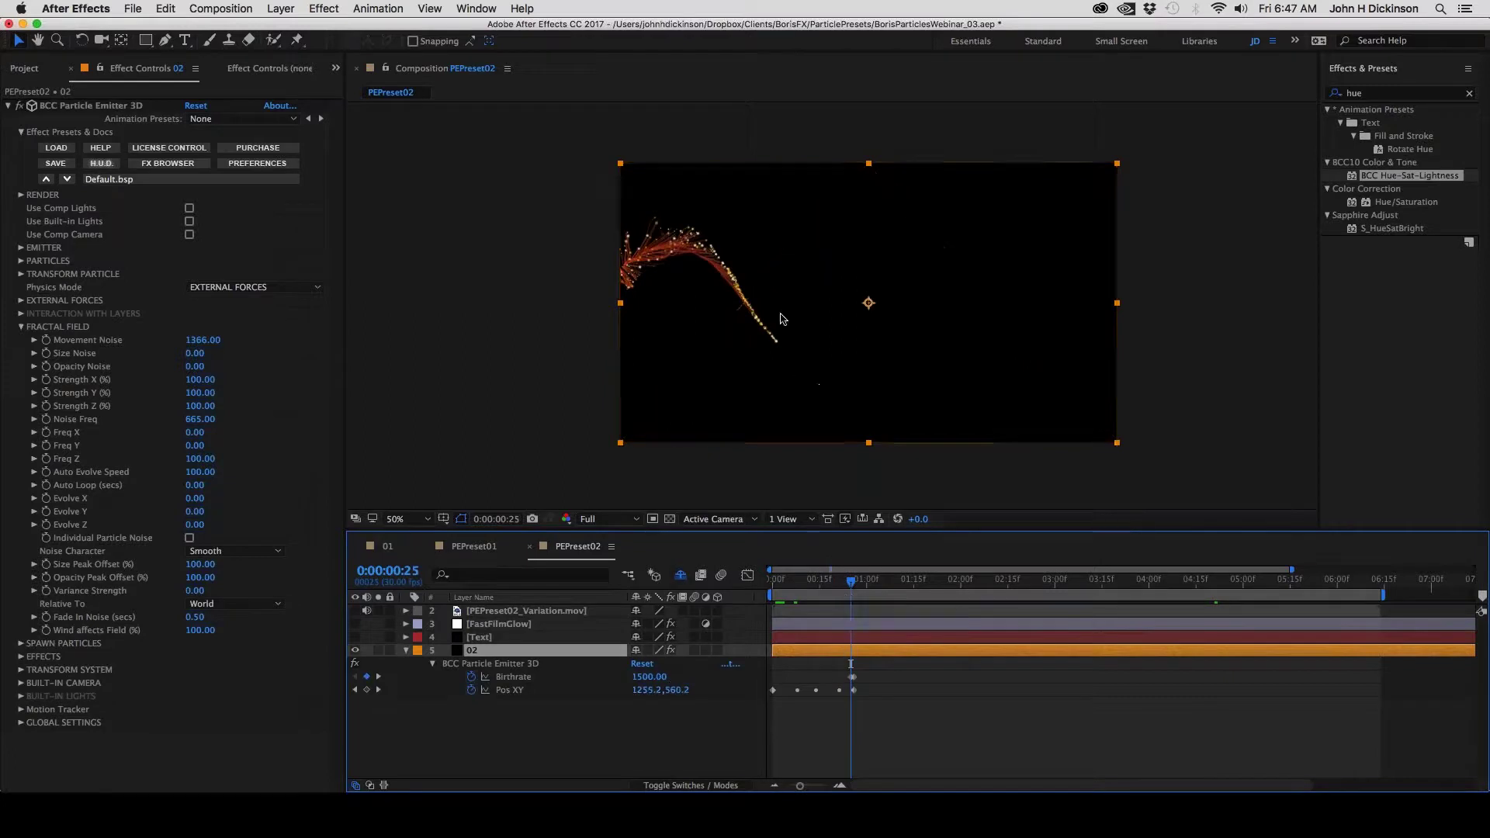
{"action": "left_click", "coordinate": [483, 8]}
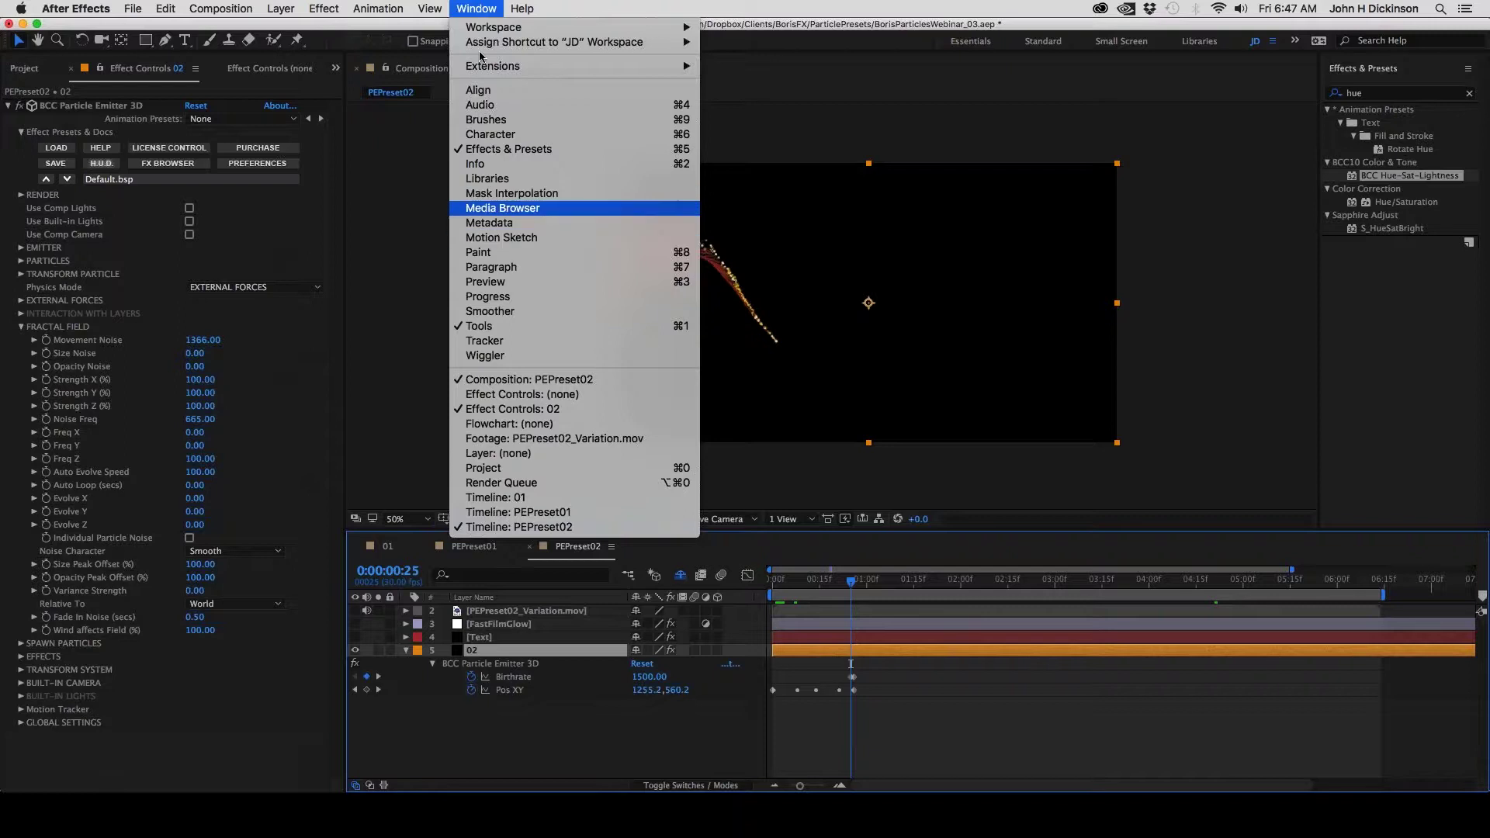
{"action": "left_click", "coordinate": [429, 7]}
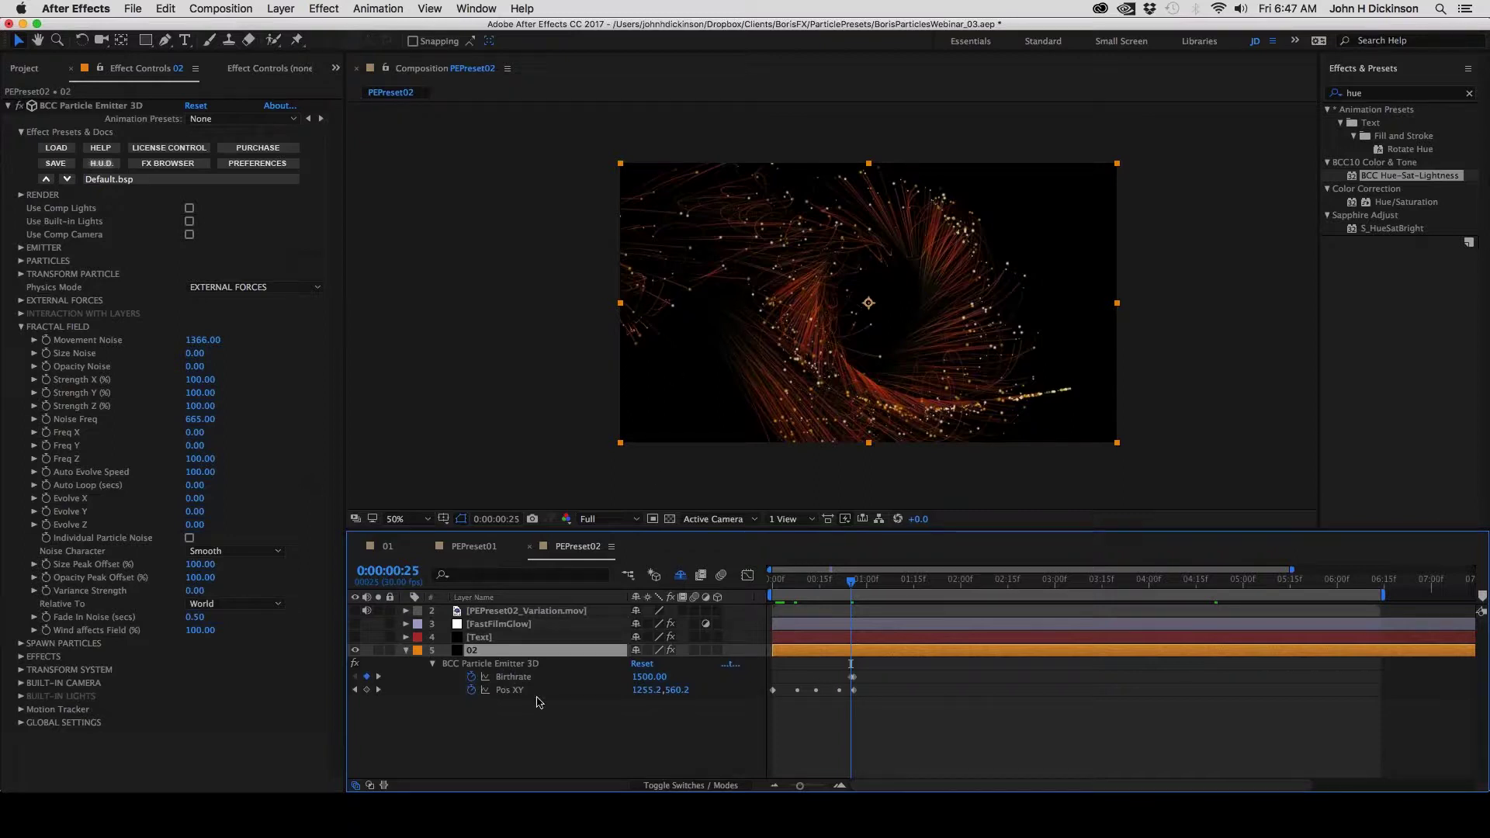
{"action": "left_click", "coordinate": [484, 656]}
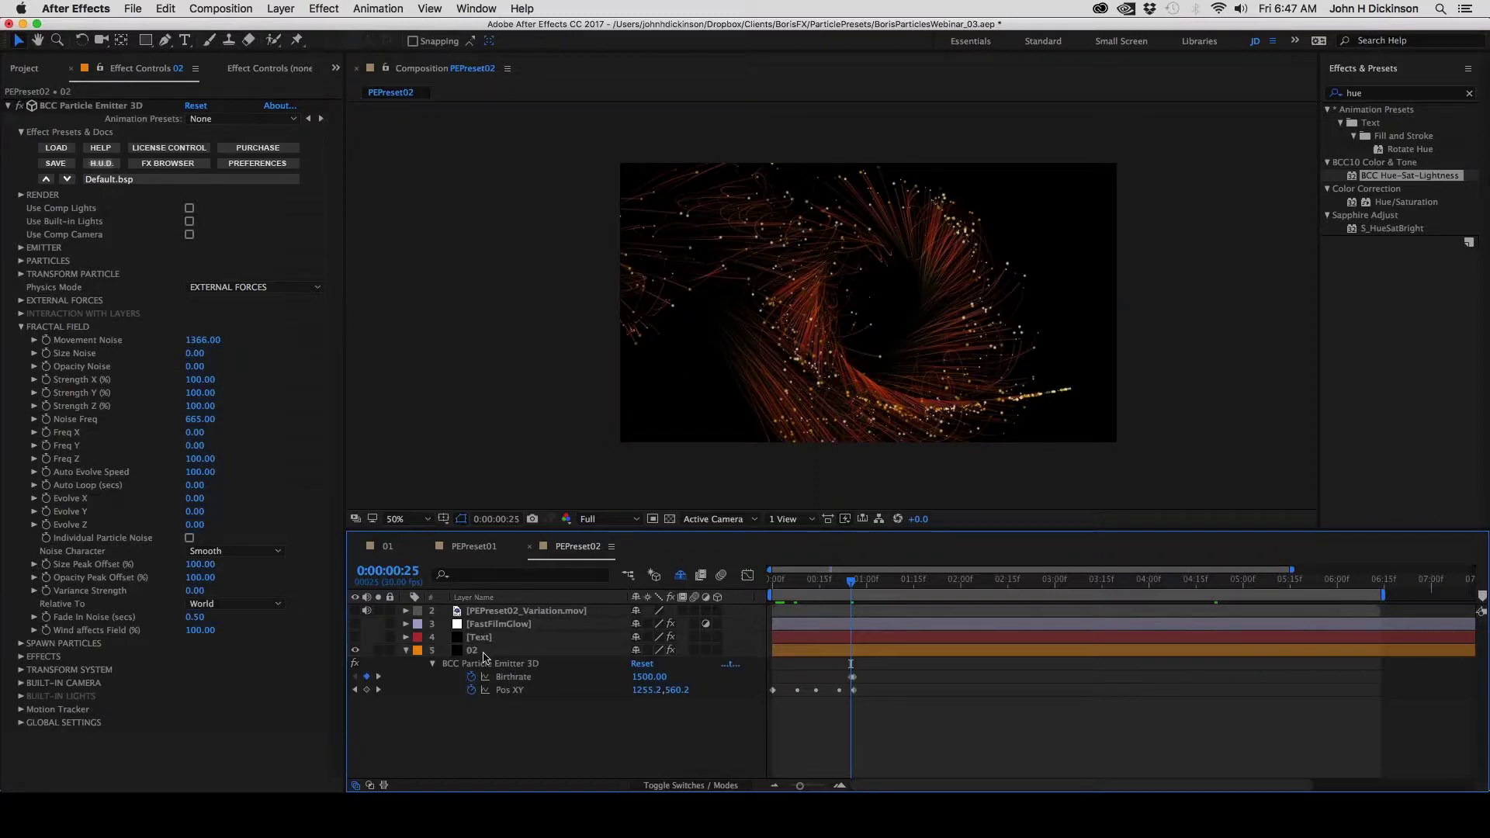
{"action": "left_click", "coordinate": [487, 637]}
Open layer 02 in its own Layer view and turn off rendering to examine the BCC Particle Emitter 3D motion path
{"action": "left_click", "coordinate": [475, 657]}
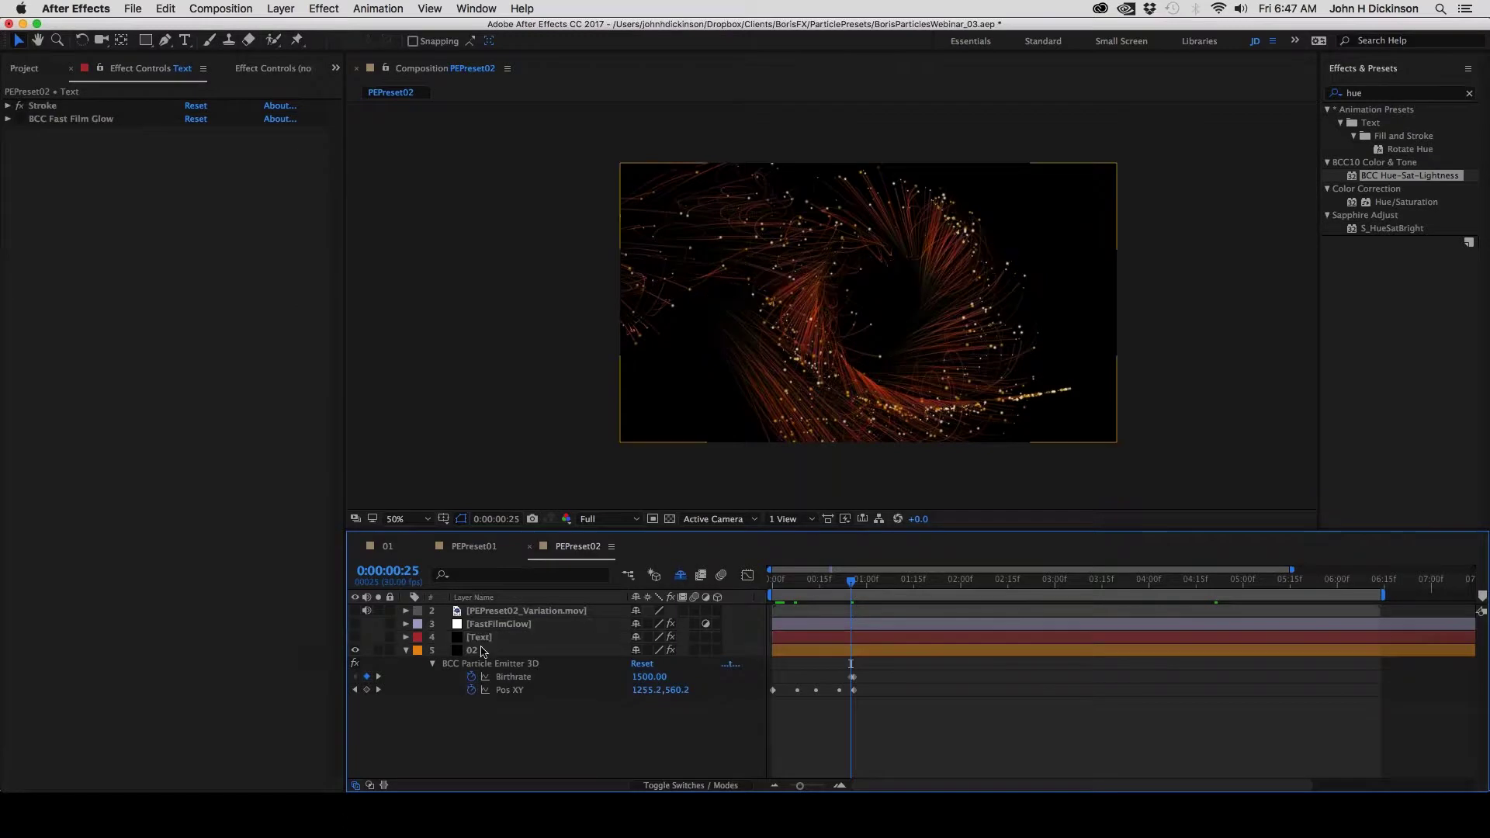
{"action": "double_click", "coordinate": [475, 655]}
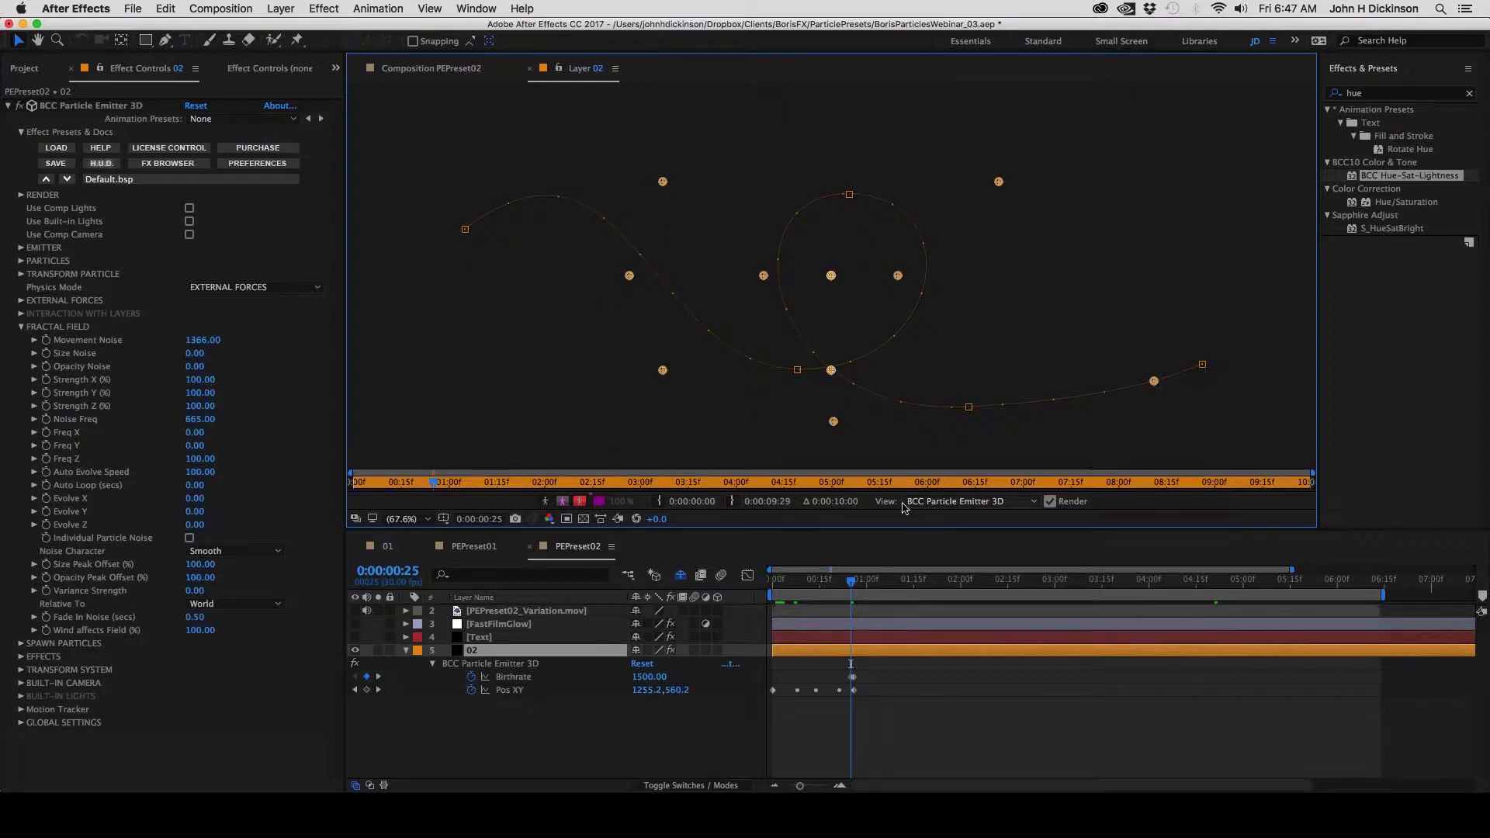
{"action": "left_click", "coordinate": [945, 503]}
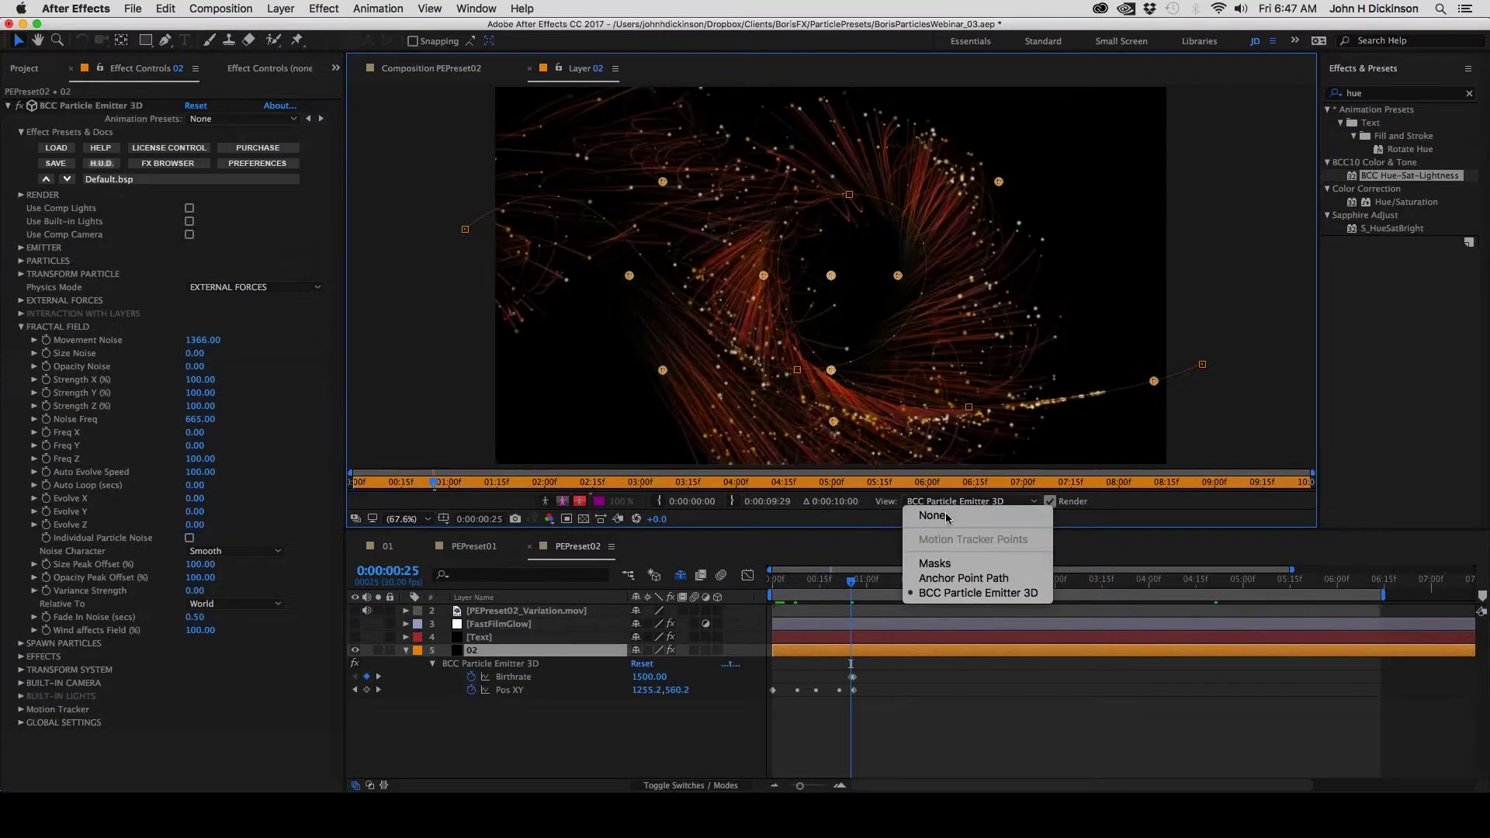
{"action": "left_click", "coordinate": [1094, 493]}
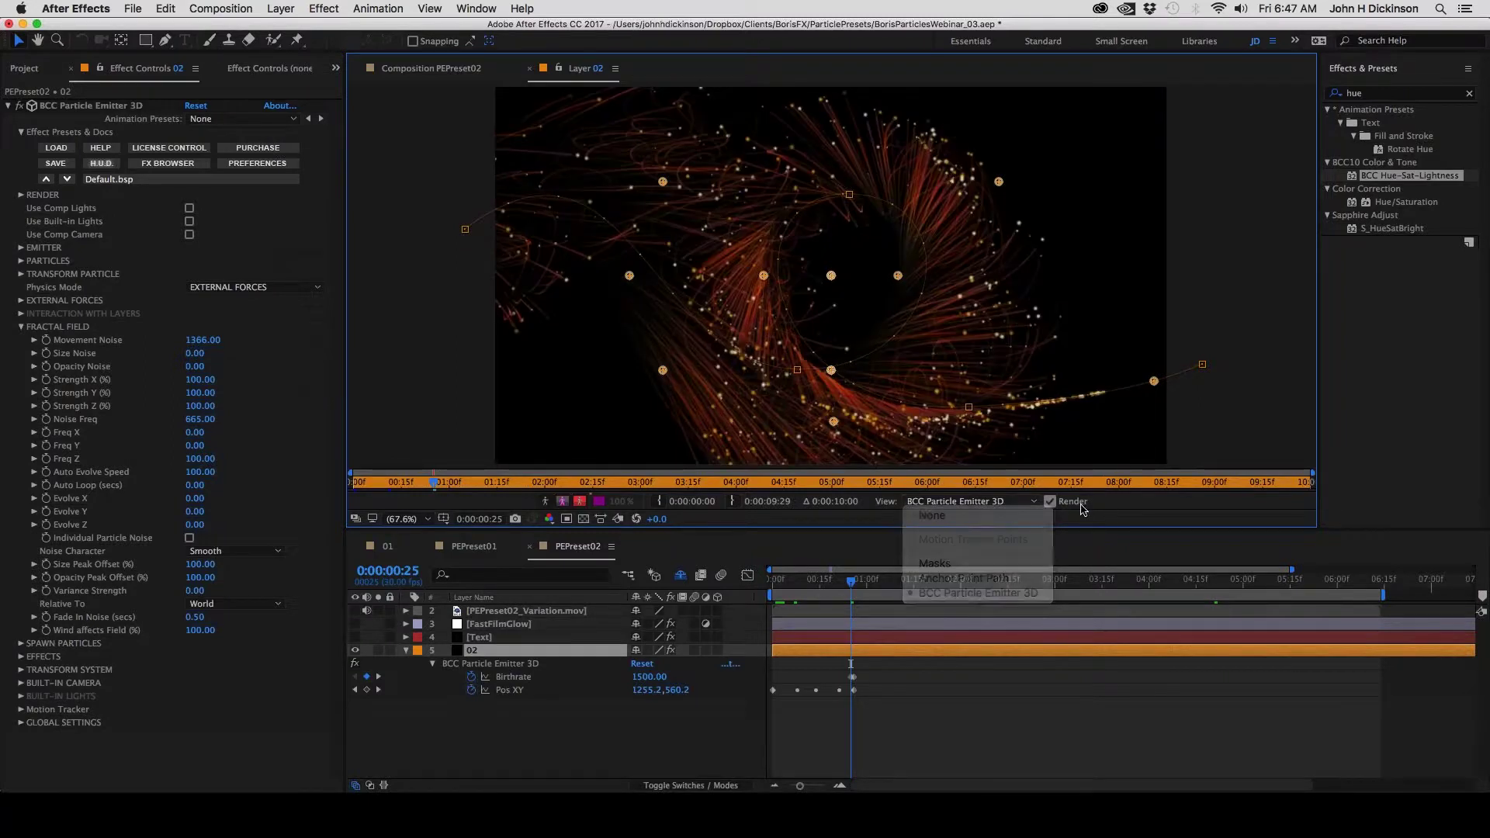
{"action": "left_click", "coordinate": [1049, 502]}
{"action": "left_click", "coordinate": [1032, 502]}
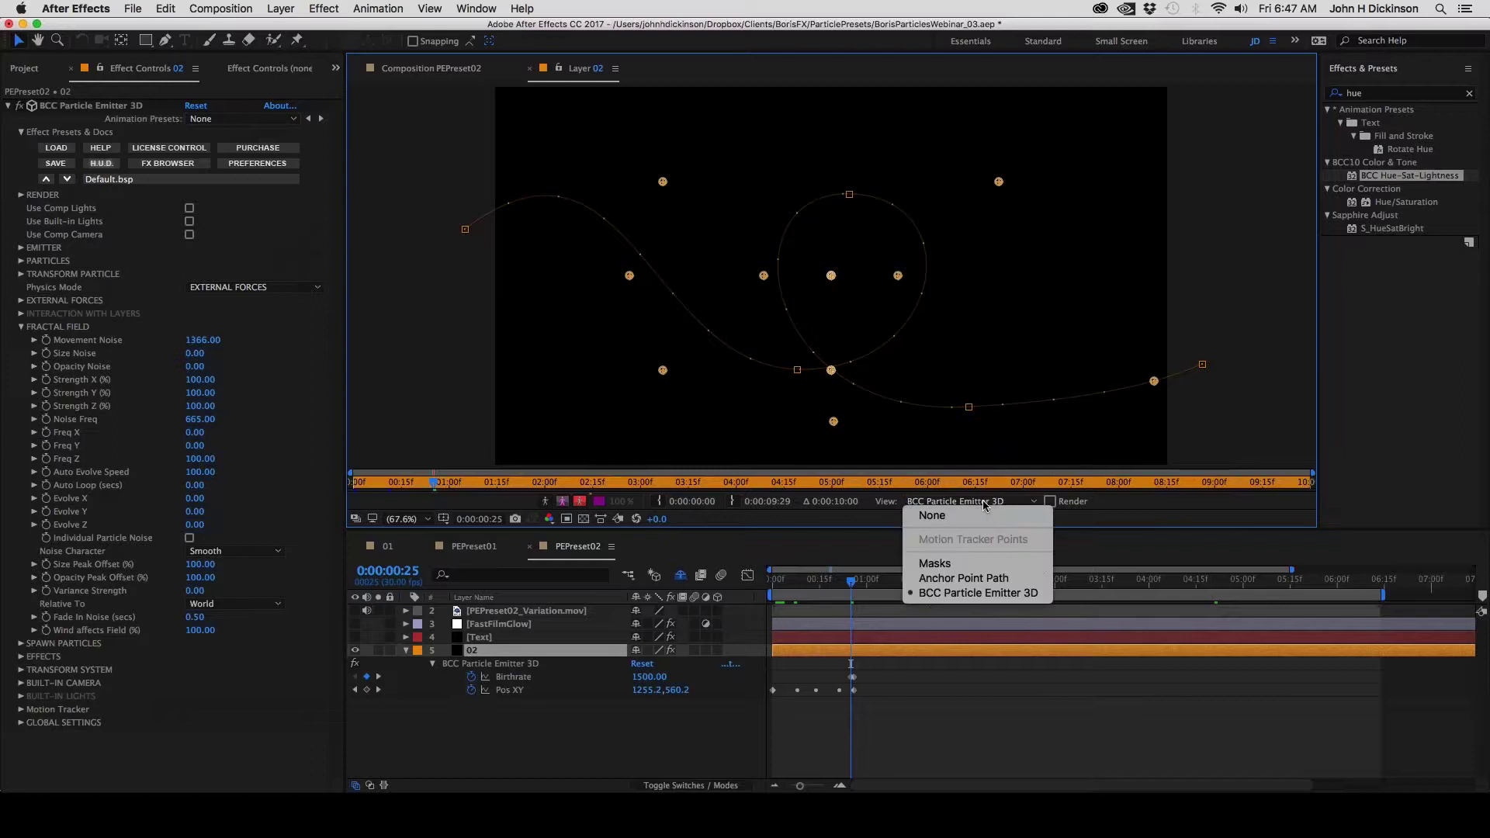
Nudge the emitter path's points at the loop's top, the lower curve and the path's end, and close the Layer view
{"action": "left_click", "coordinate": [849, 195]}
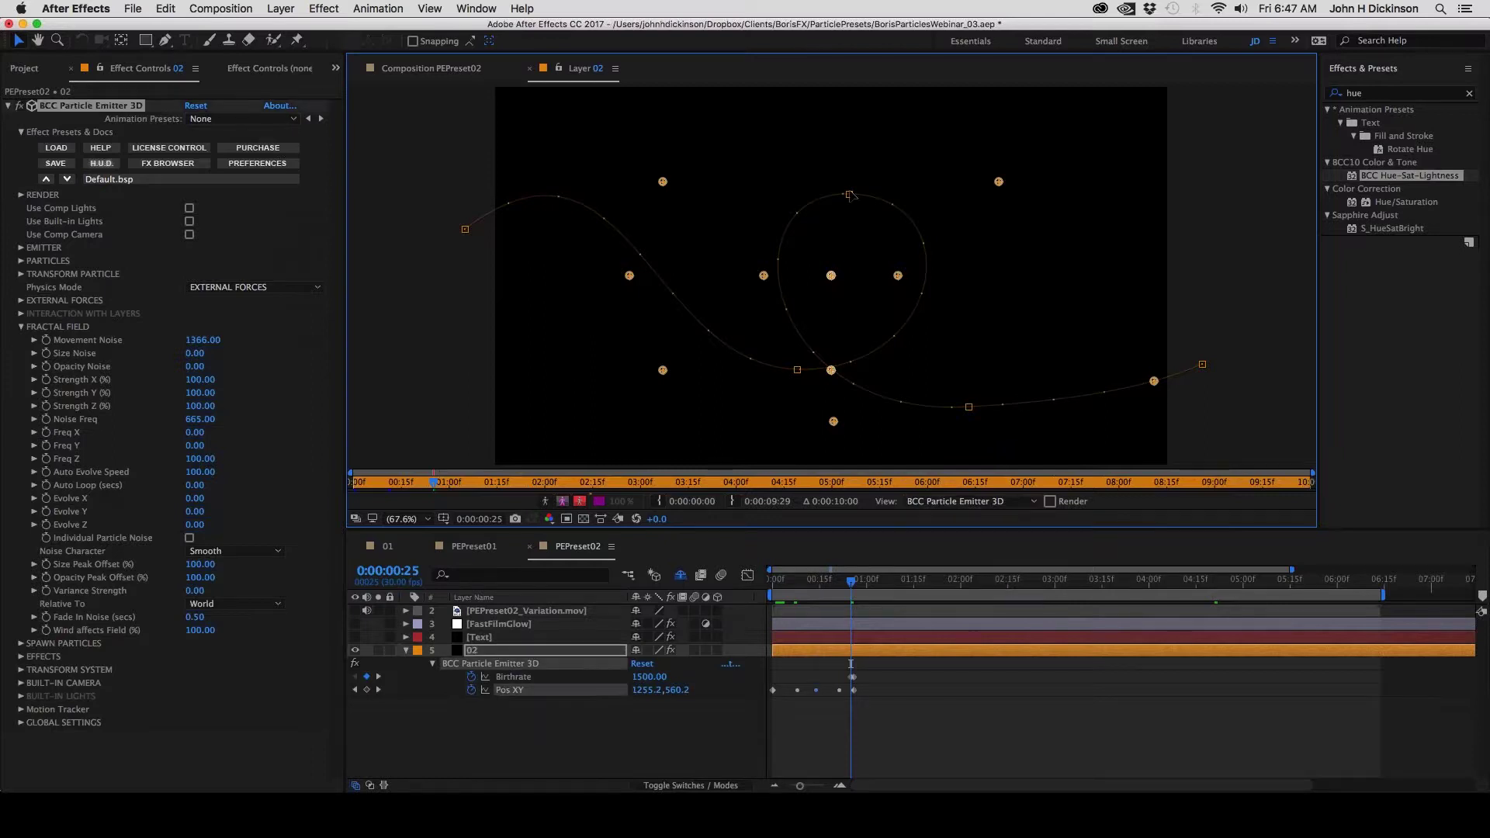
{"action": "left_click_drag", "start_coordinate": [850, 195], "coordinate": [851, 189]}
{"action": "left_click", "coordinate": [1202, 363]}
{"action": "left_click_drag", "start_coordinate": [1202, 361], "coordinate": [1202, 360]}
{"action": "left_click_drag", "start_coordinate": [970, 409], "coordinate": [974, 413]}
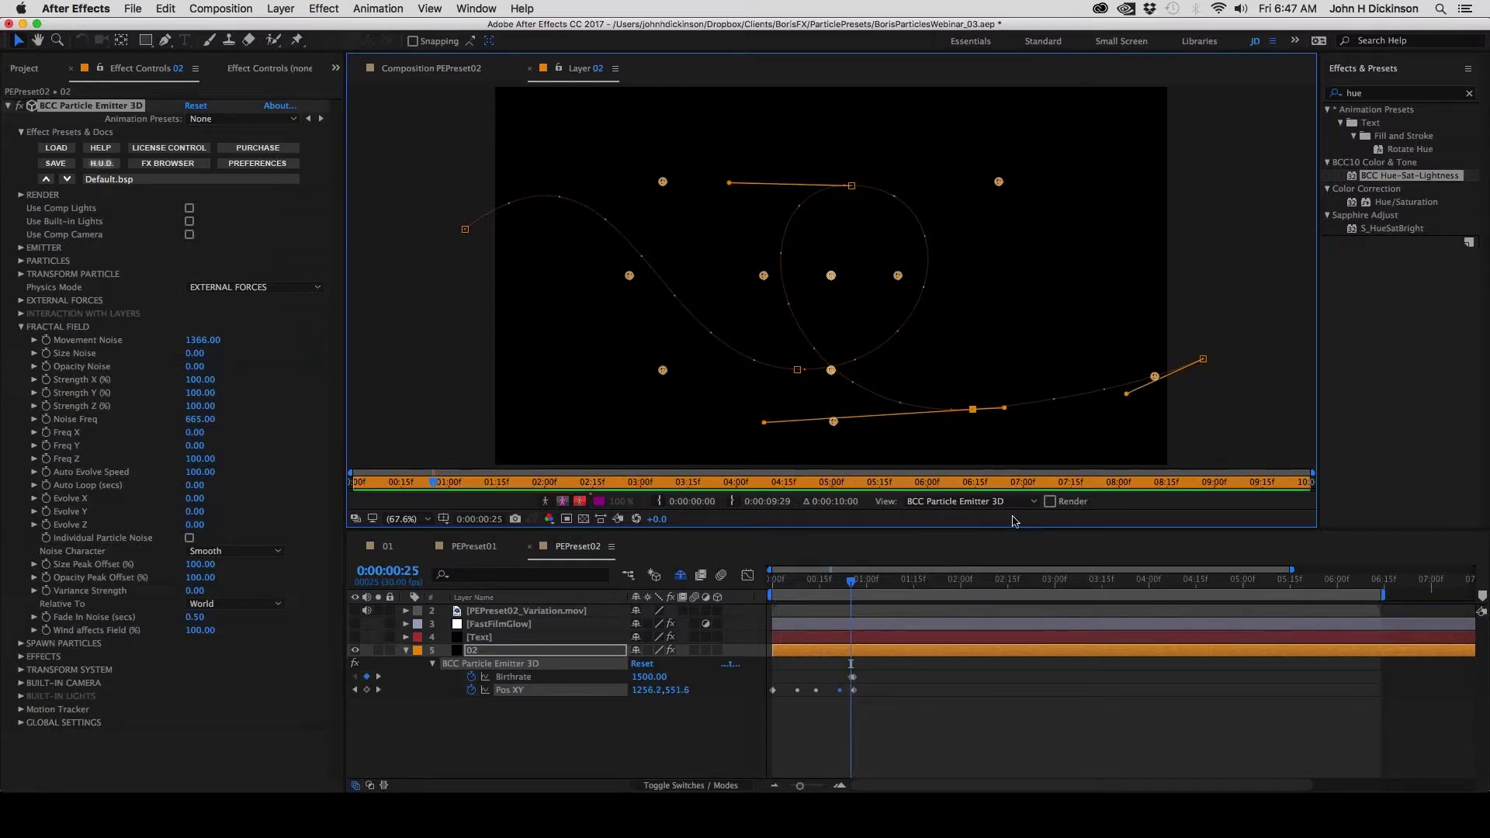
{"action": "left_click", "coordinate": [1005, 501]}
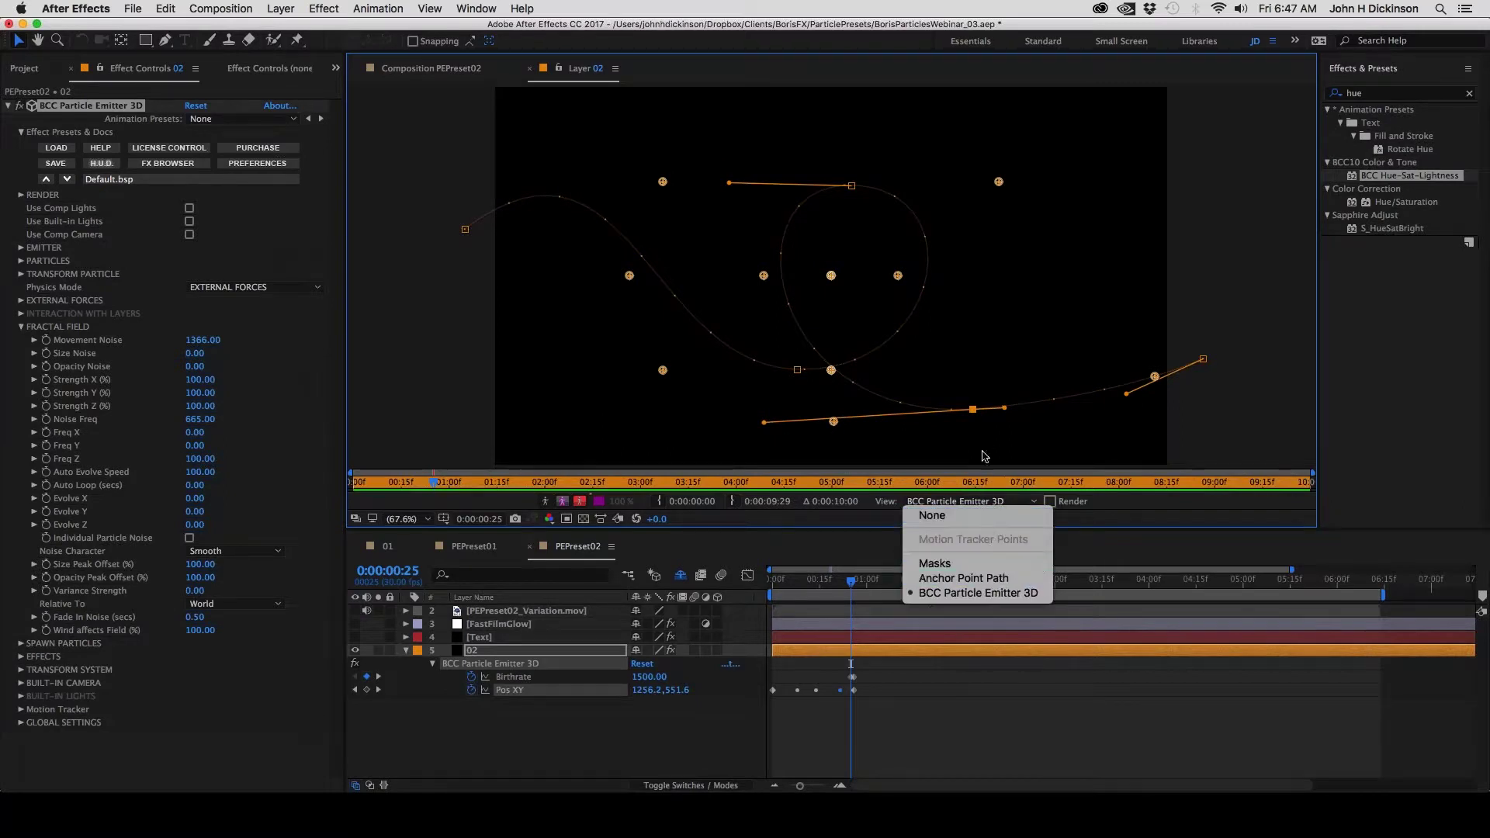
{"action": "left_click", "coordinate": [969, 402]}
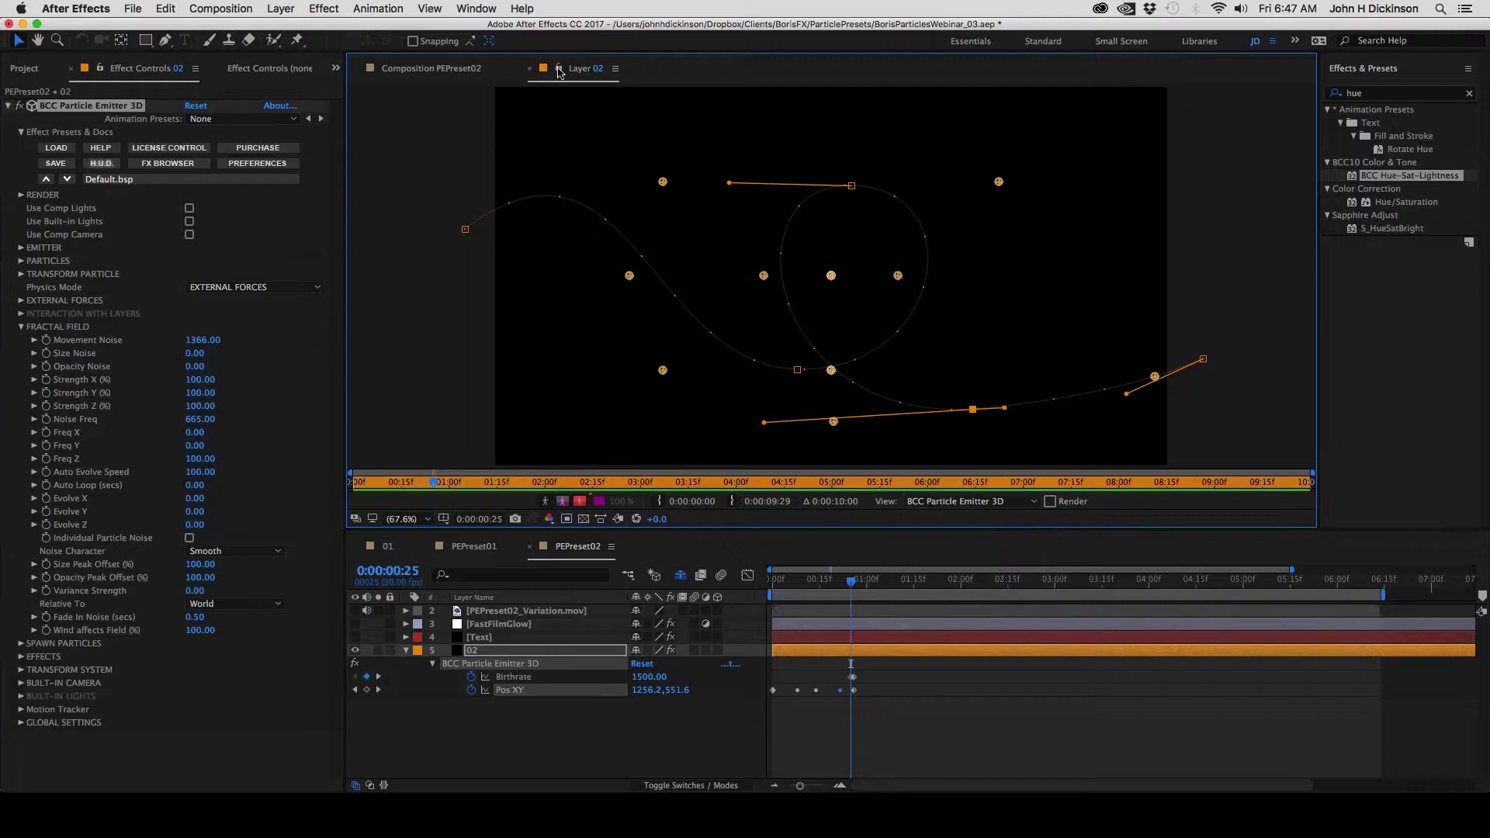
{"action": "left_click", "coordinate": [531, 69]}
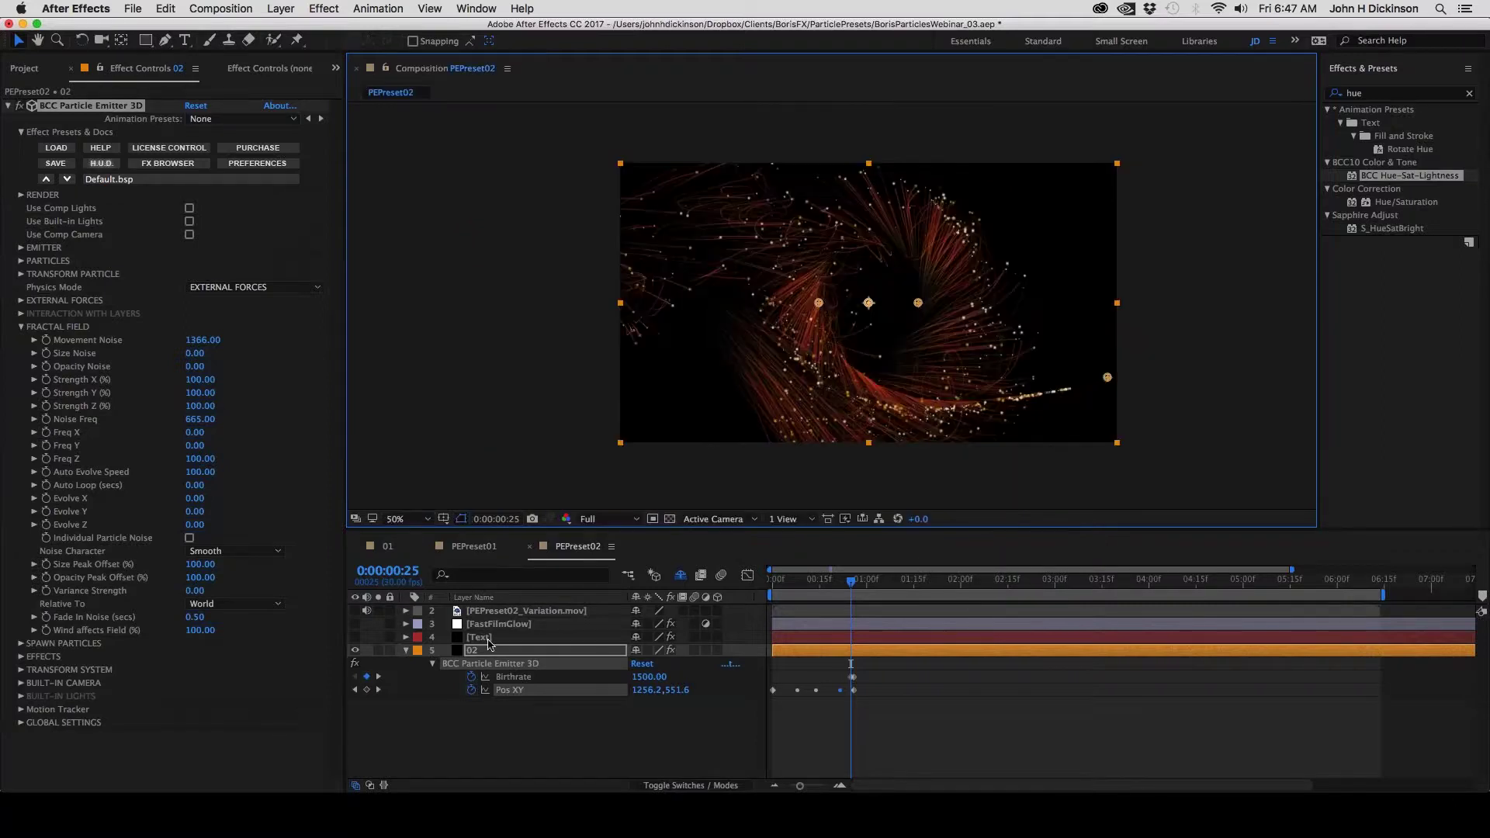
Copy the Mask Path of Mask 1, the "Continuum" handwriting, from the Text layer and collapse the layer's properties
{"action": "key", "text": "super+Up"}
{"action": "key", "text": "slash"}
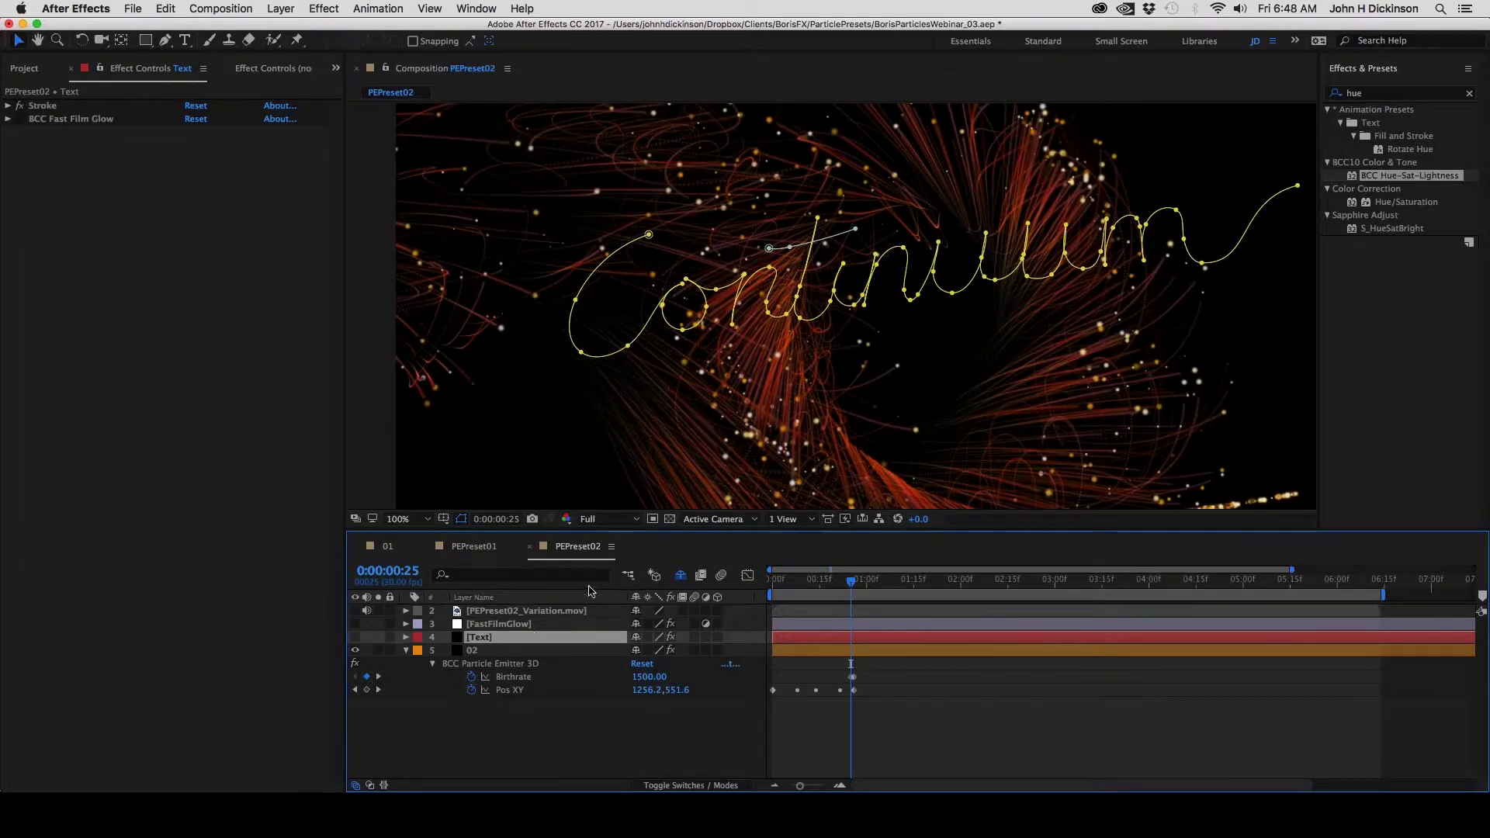
{"action": "left_click", "coordinate": [406, 637]}
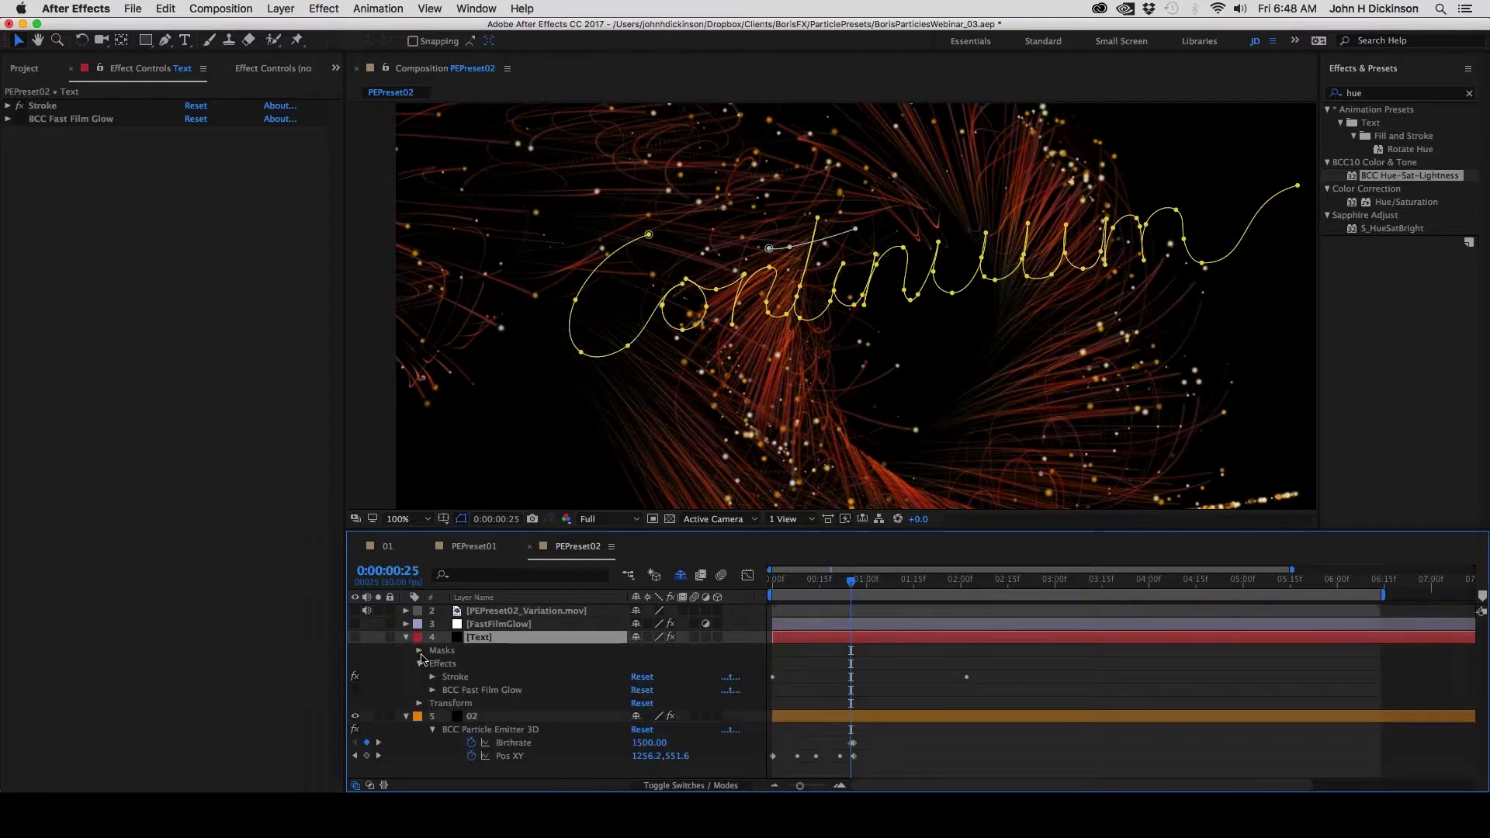
{"action": "left_click", "coordinate": [419, 650]}
{"action": "left_click", "coordinate": [432, 664]}
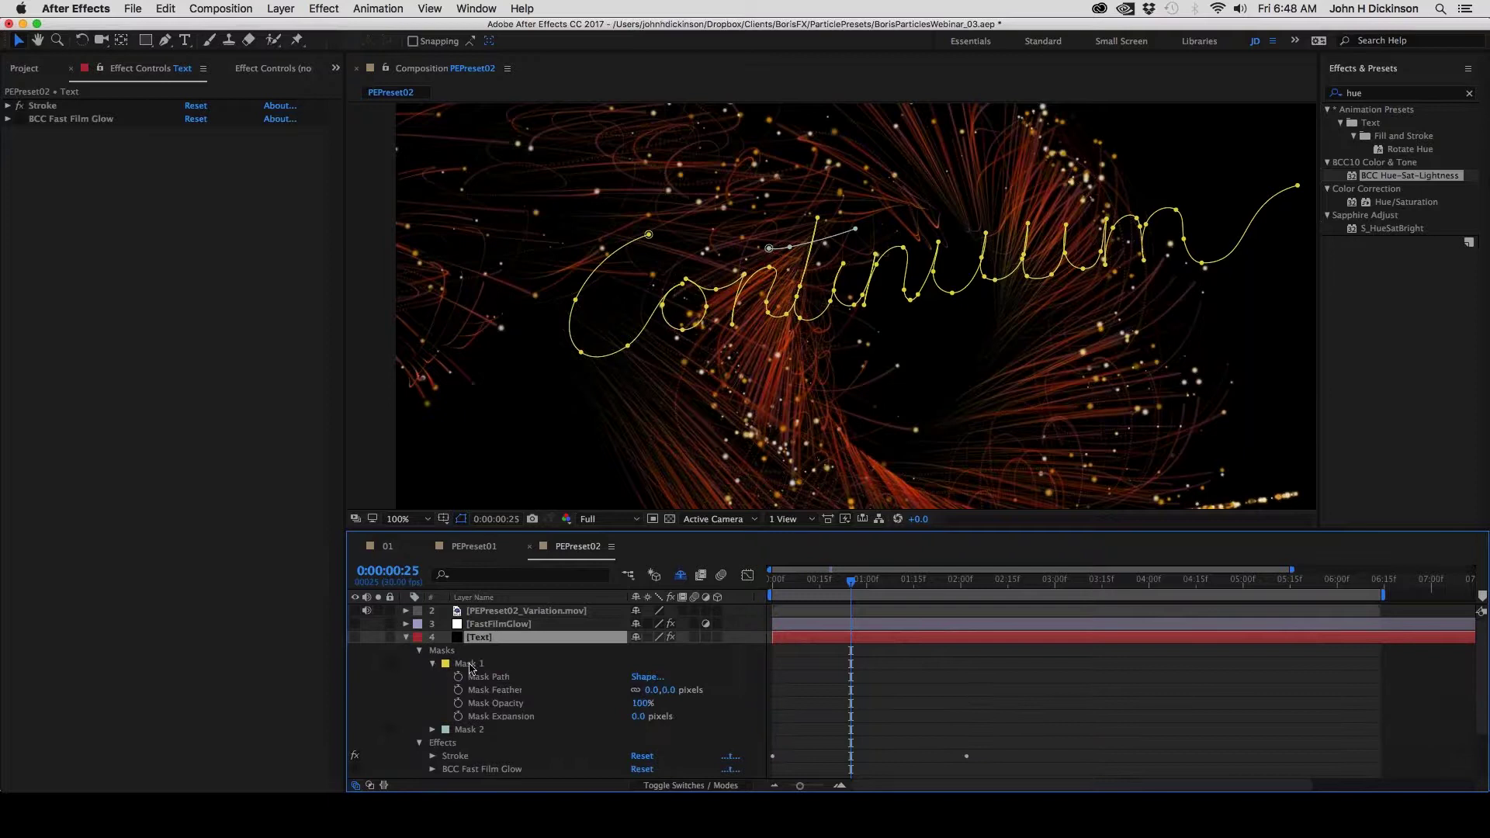
{"action": "left_click", "coordinate": [486, 678]}
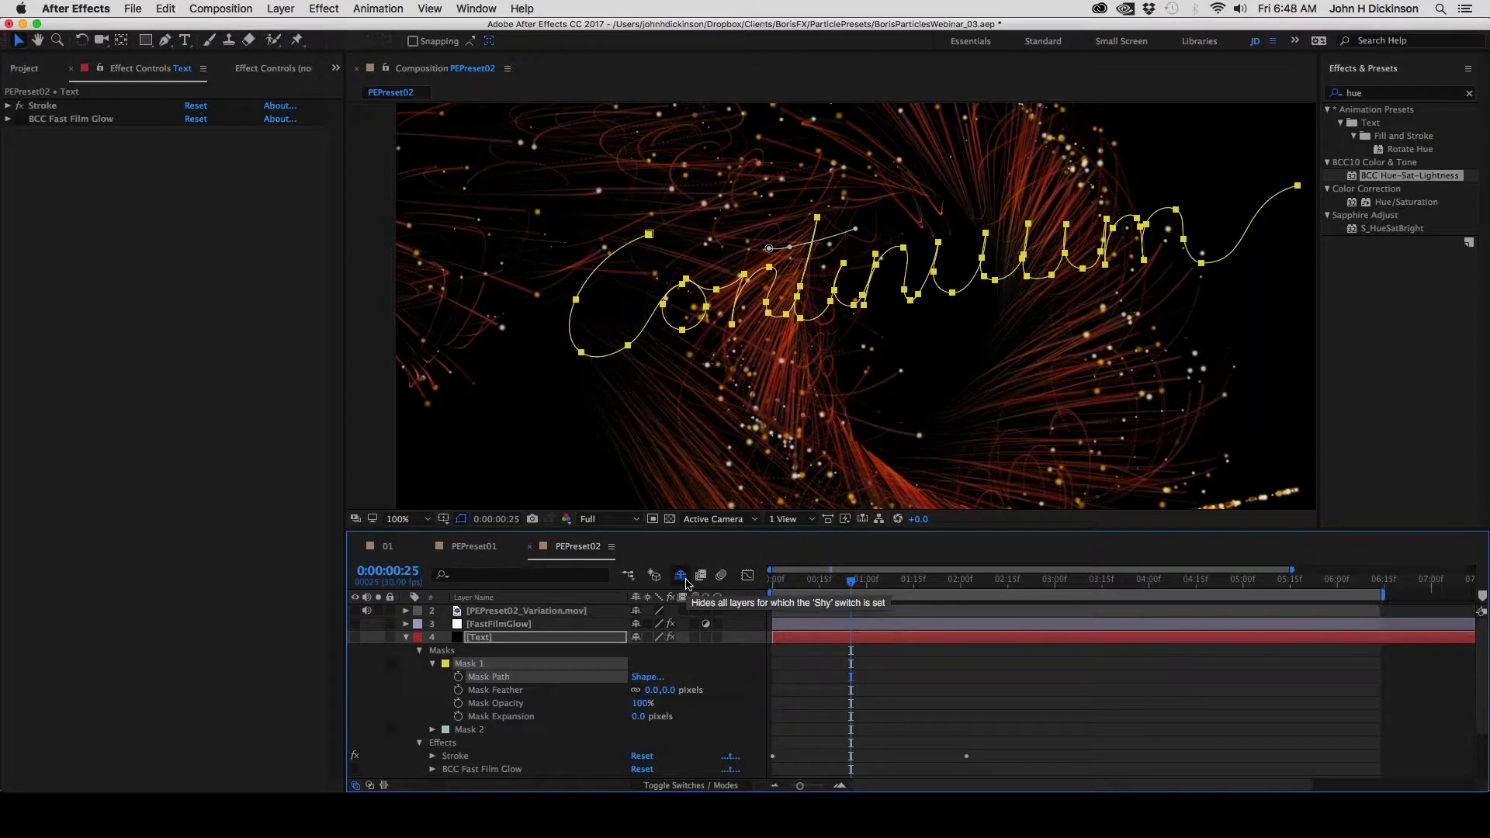
{"action": "left_click", "coordinate": [407, 640]}
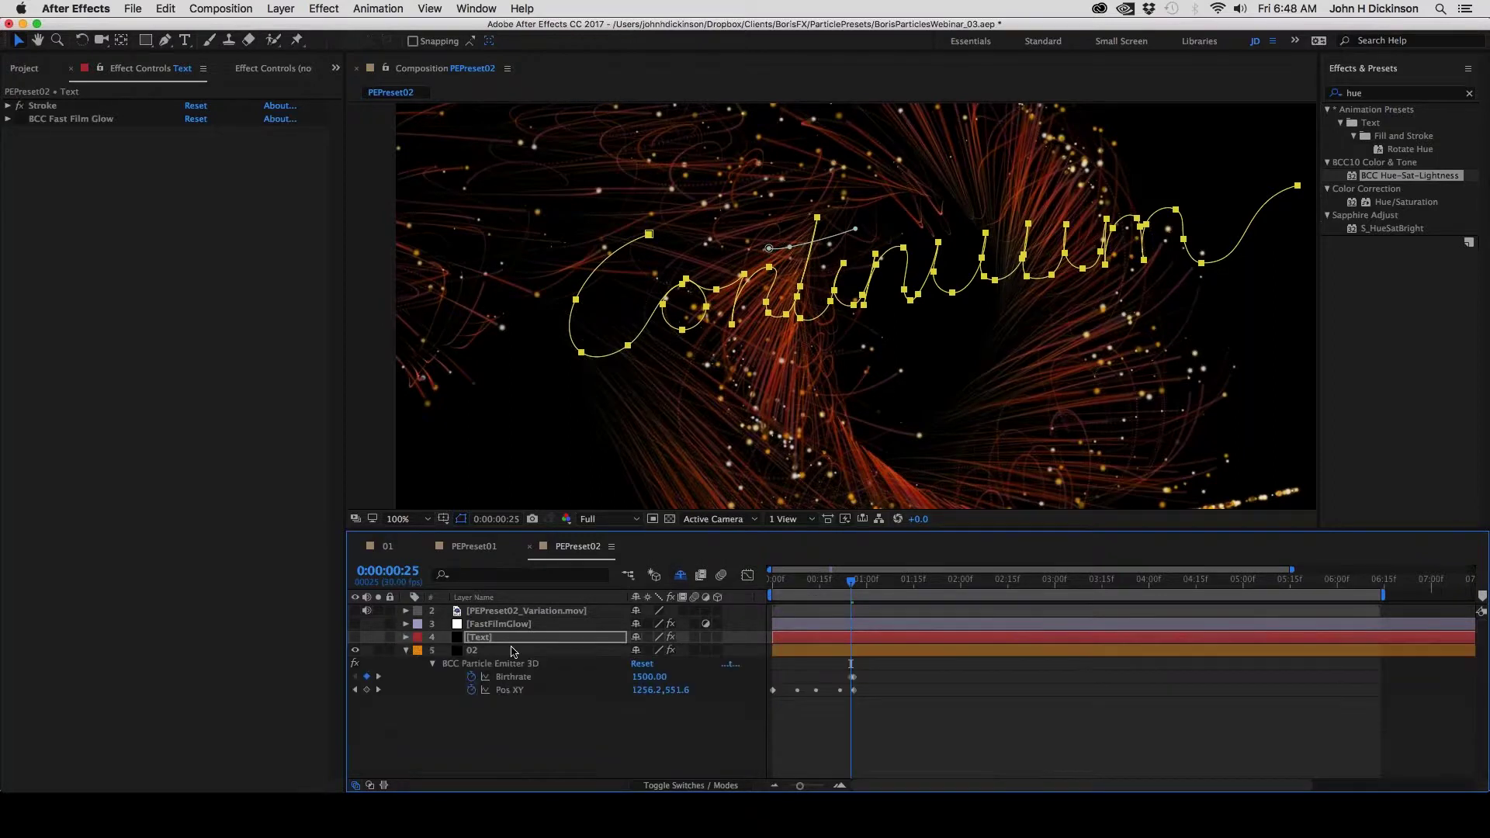
Replace layer 02's Pos XY keyframes with the copied mask path, starting at 0:00:00:00
{"action": "left_click", "coordinate": [478, 654]}
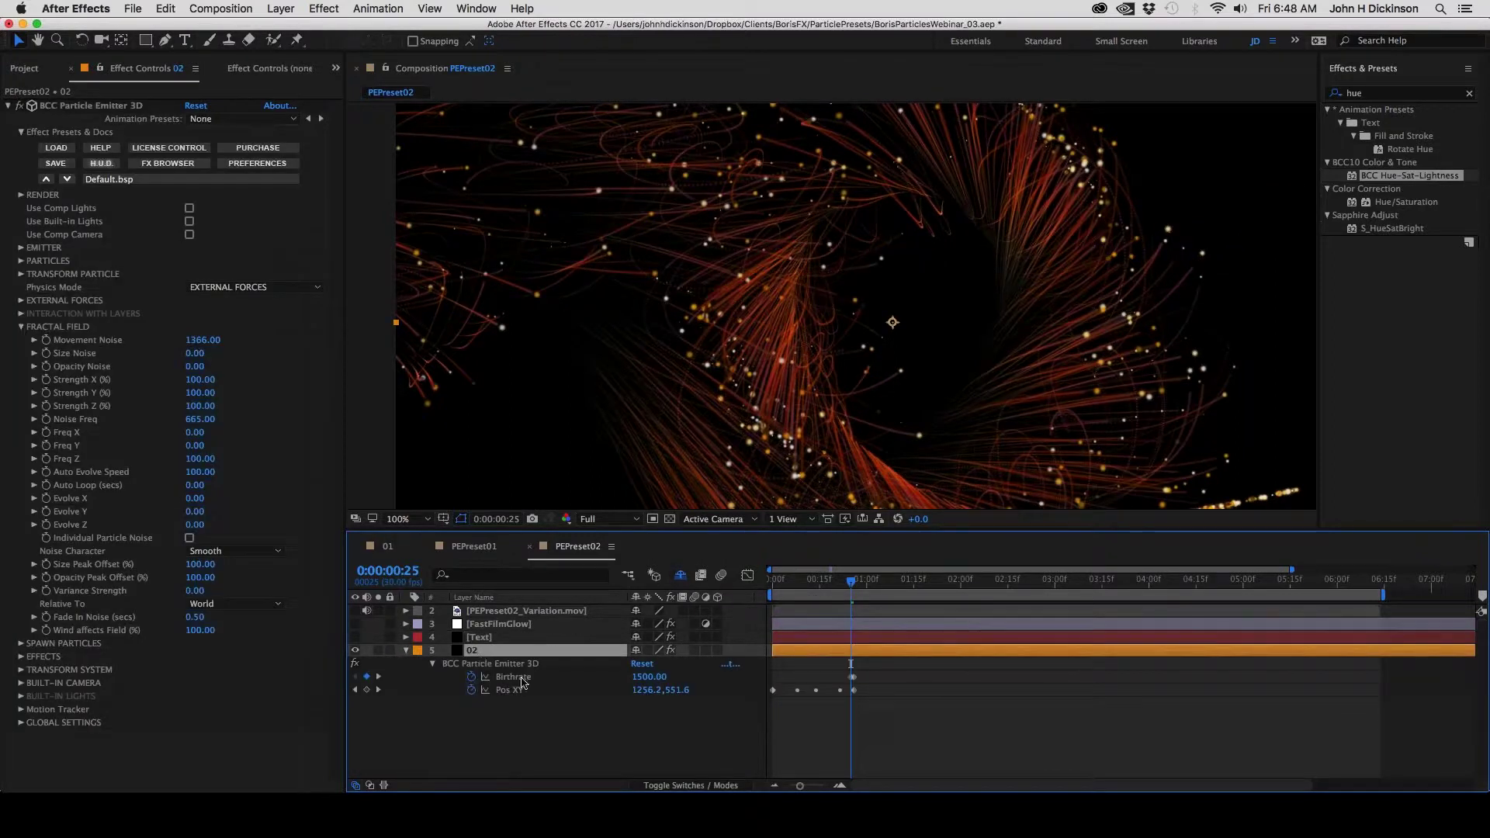
{"action": "left_click", "coordinate": [784, 582]}
{"action": "left_click", "coordinate": [772, 587]}
{"action": "left_click", "coordinate": [471, 690]}
{"action": "left_click", "coordinate": [471, 689]}
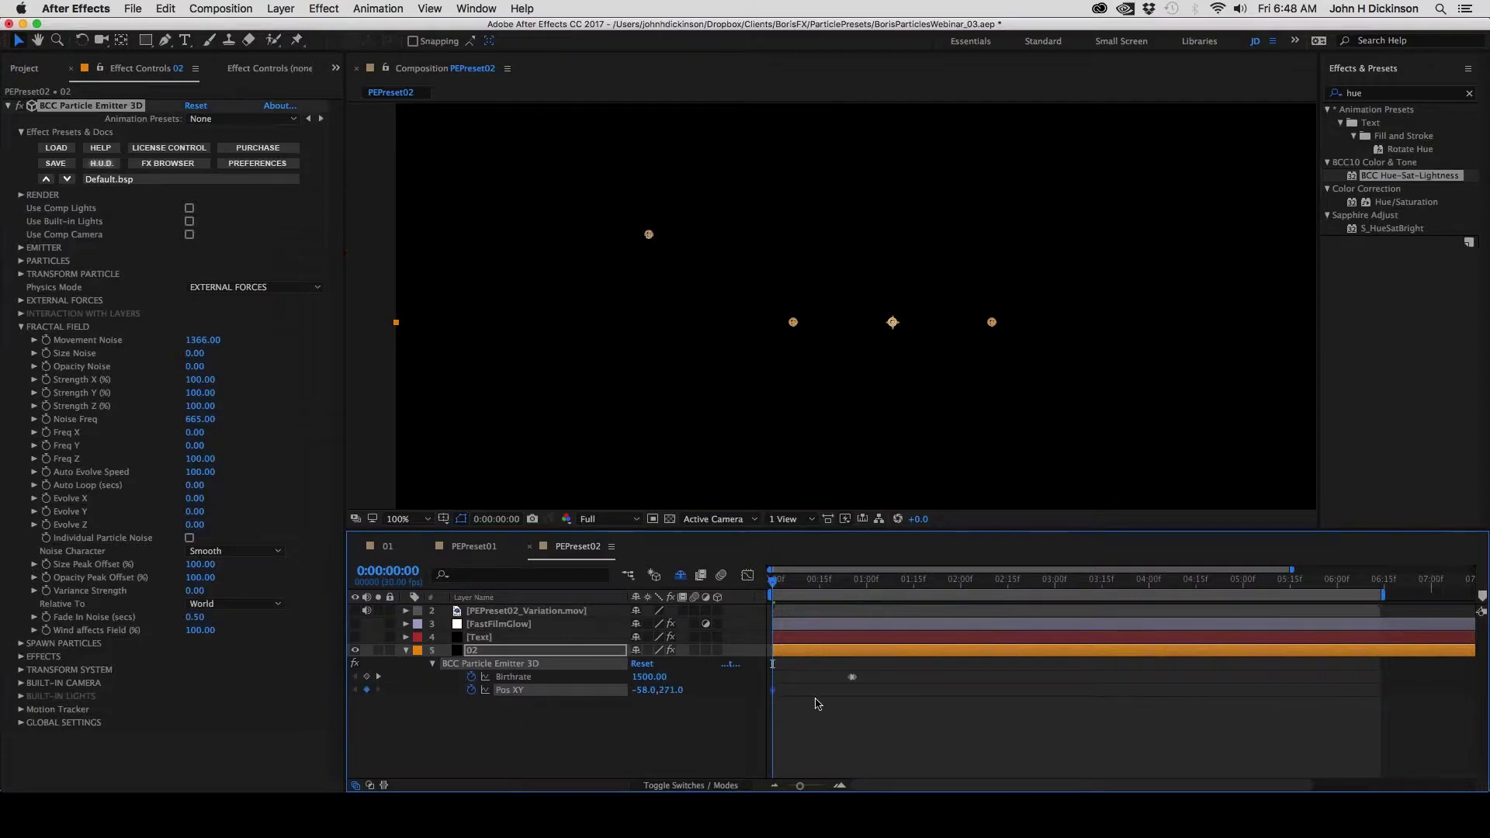
{"action": "key", "text": "super+v"}
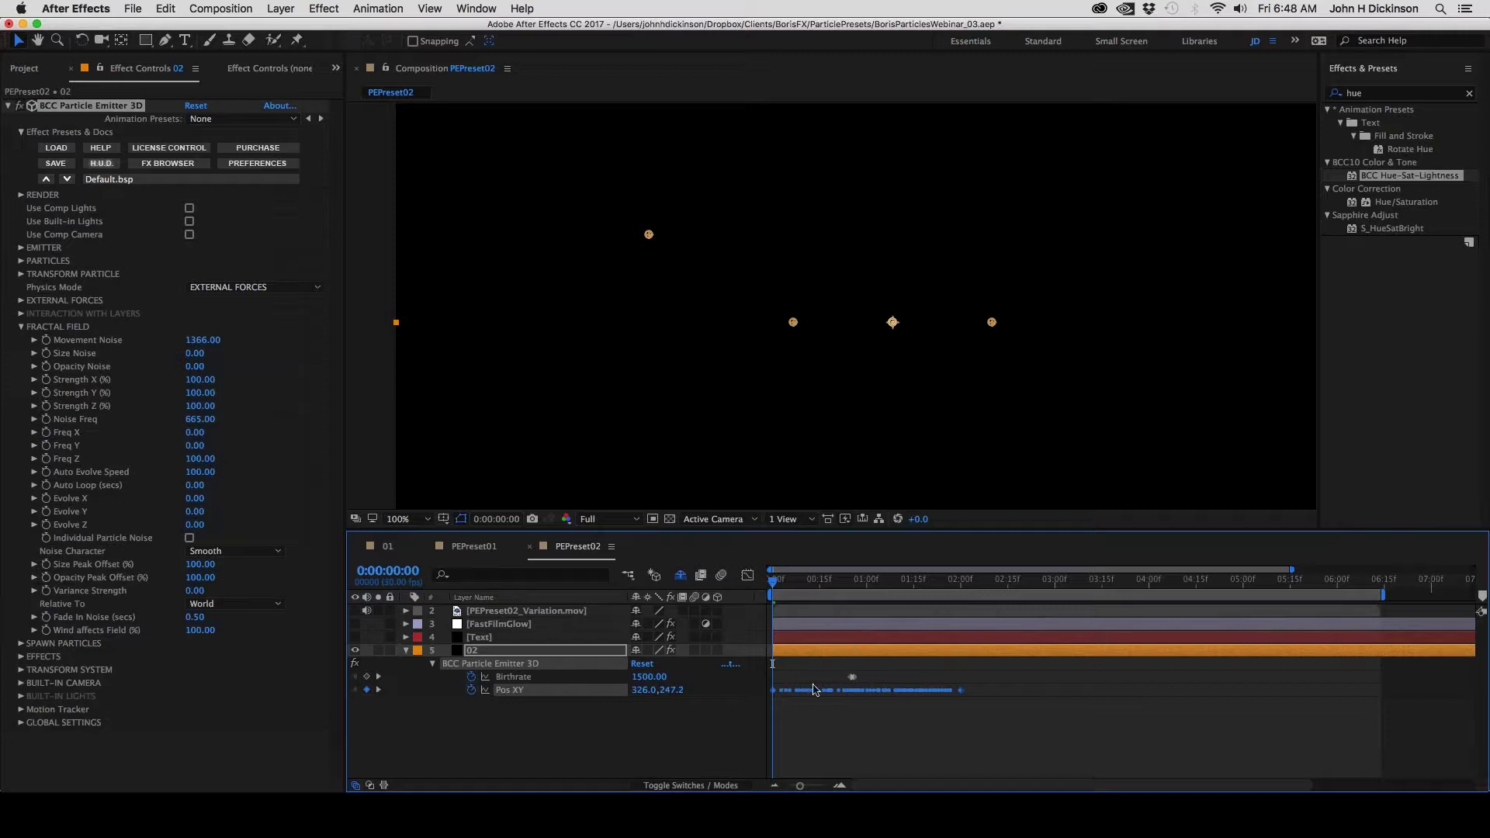
Examine the new Pos XY keyframes, preview layer 02's particles from the start, and stop at 0:00:00:09
{"action": "left_click_drag", "start_coordinate": [799, 785], "coordinate": [813, 786]}
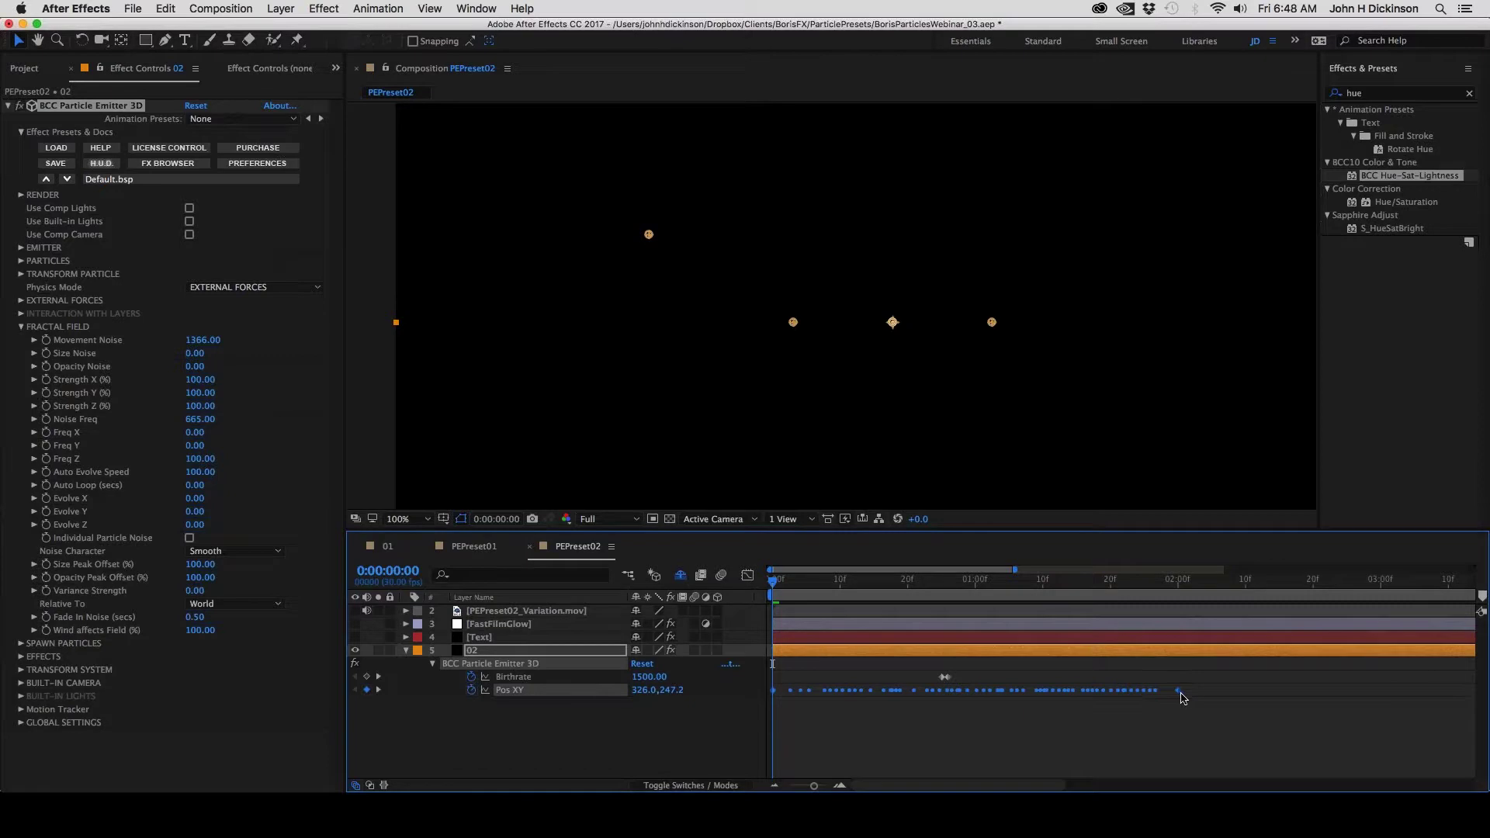
{"action": "left_click", "coordinate": [1122, 586]}
{"action": "left_click_drag", "start_coordinate": [1115, 594], "coordinate": [792, 613]}
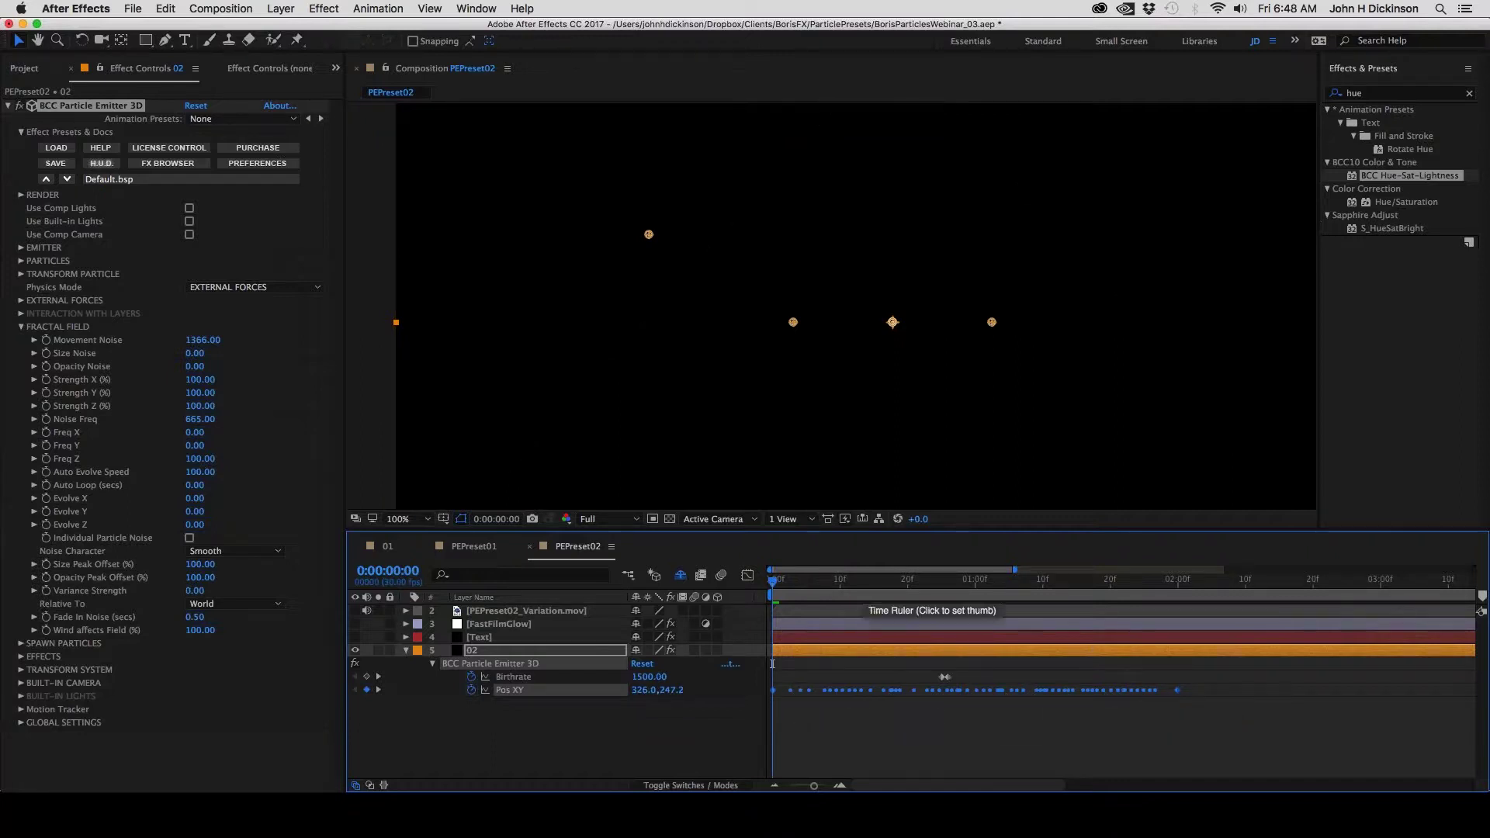
{"action": "left_click_drag", "start_coordinate": [857, 587], "coordinate": [773, 597]}
{"action": "left_click", "coordinate": [543, 651]}
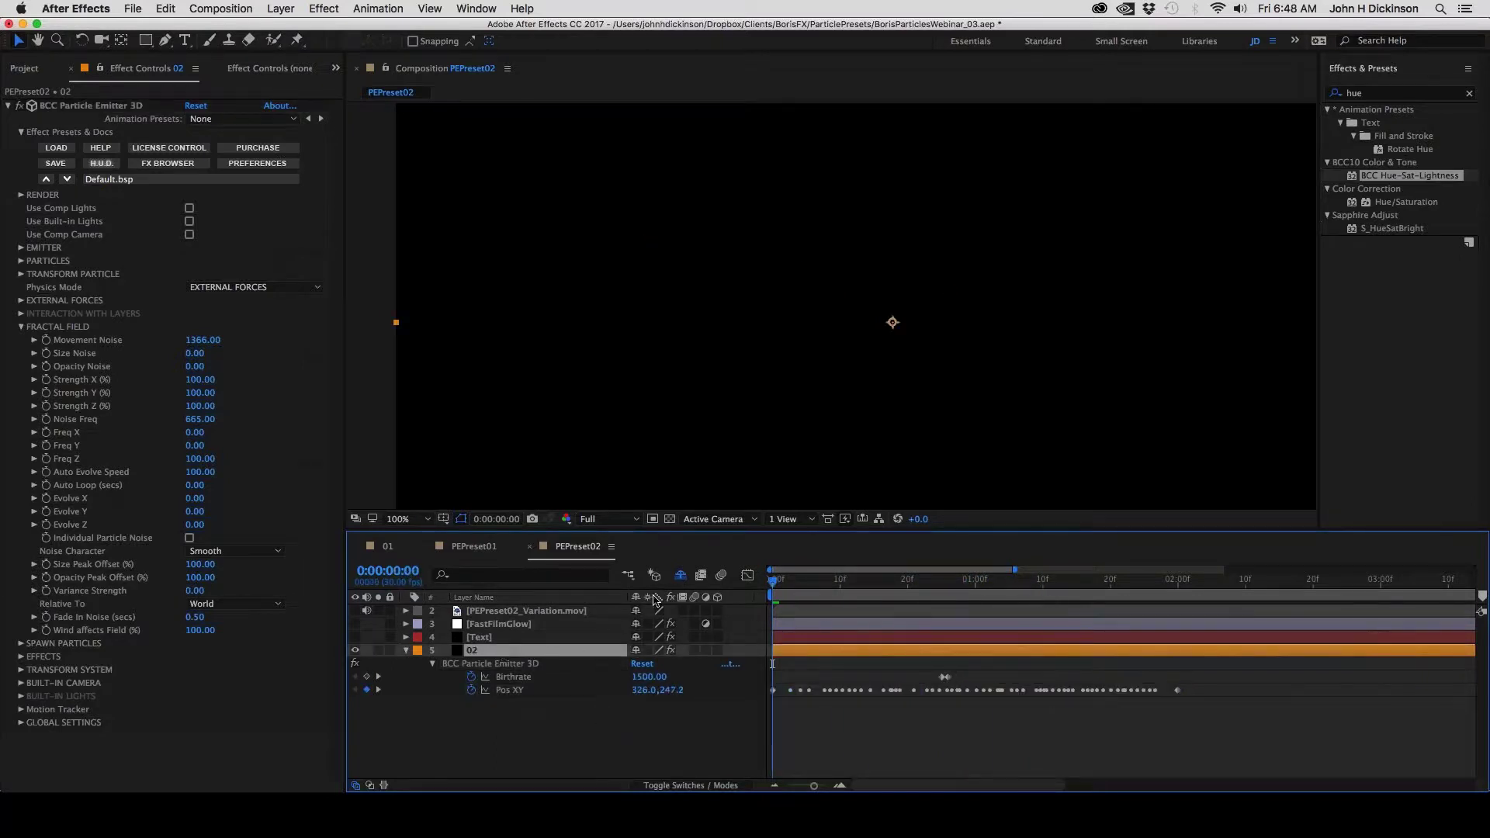
{"action": "key", "text": "space"}
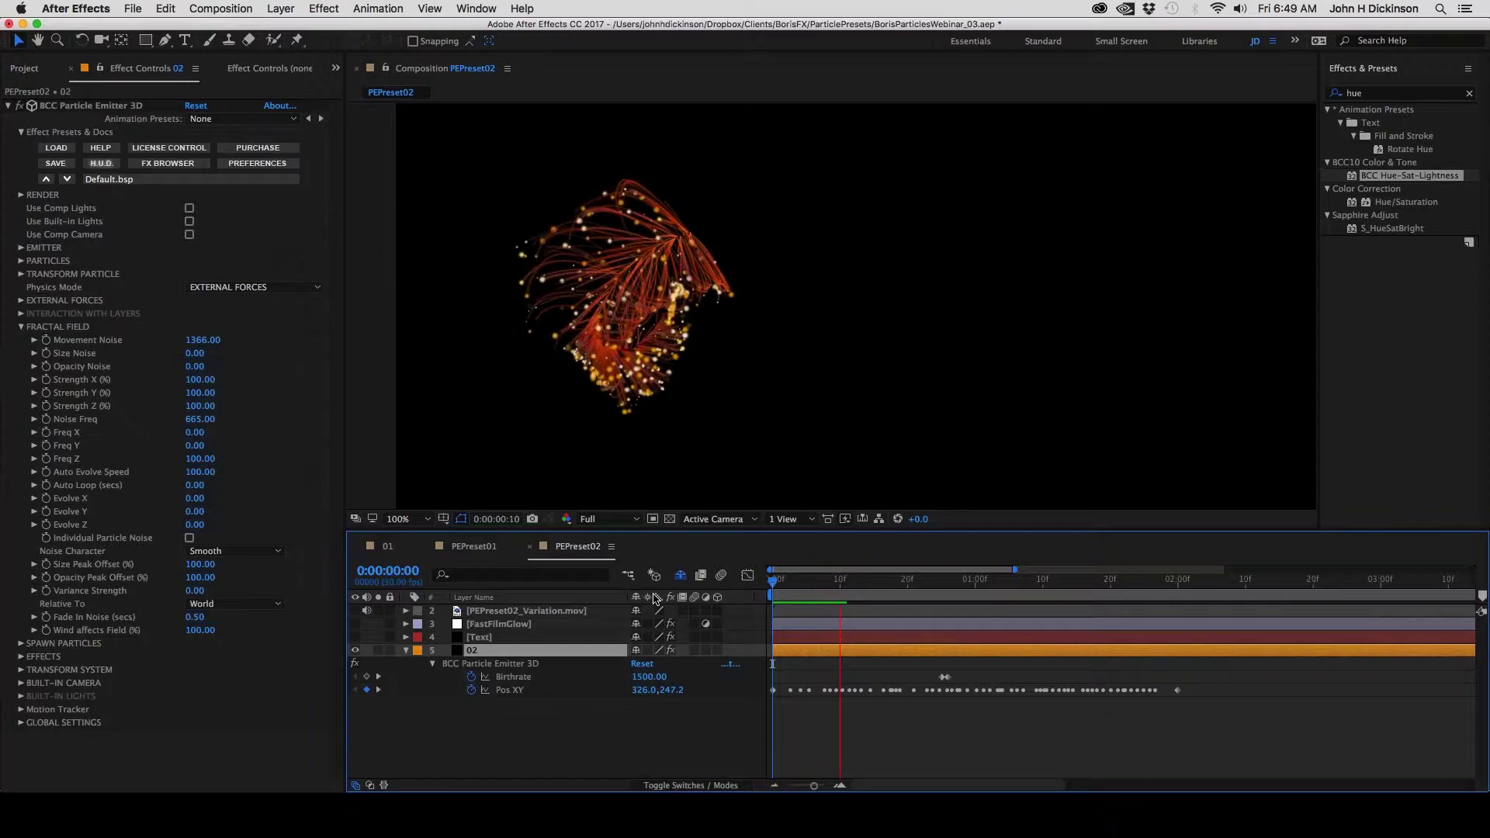
{"action": "left_click", "coordinate": [823, 582]}
{"action": "key", "text": "Page_Down"}
{"action": "key", "text": "Page_Down"}
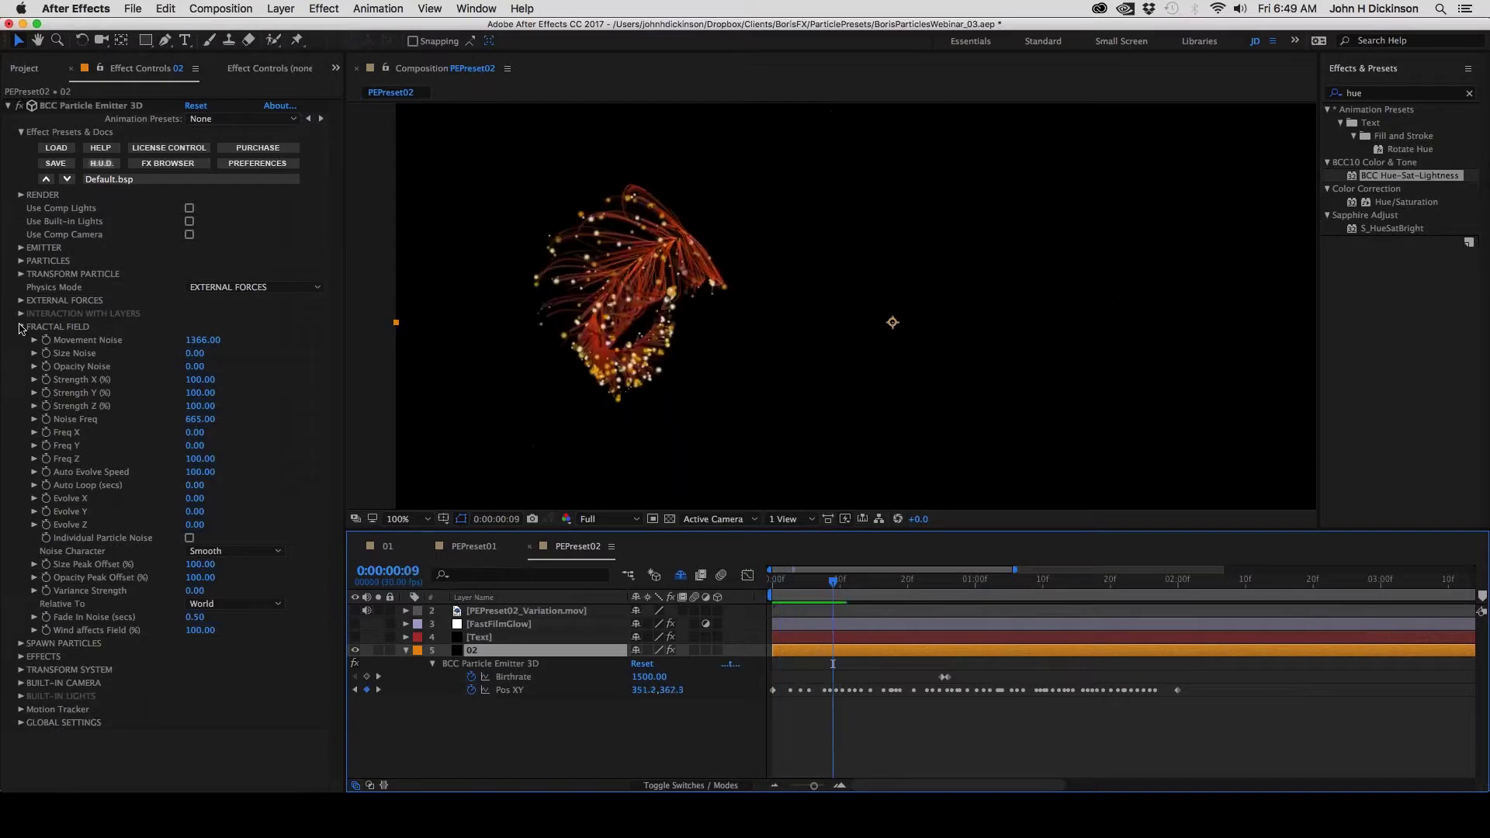
Collapse the Fractal Field settings and set the emitter's render Anti-Aliasing to None
{"action": "left_click", "coordinate": [21, 329]}
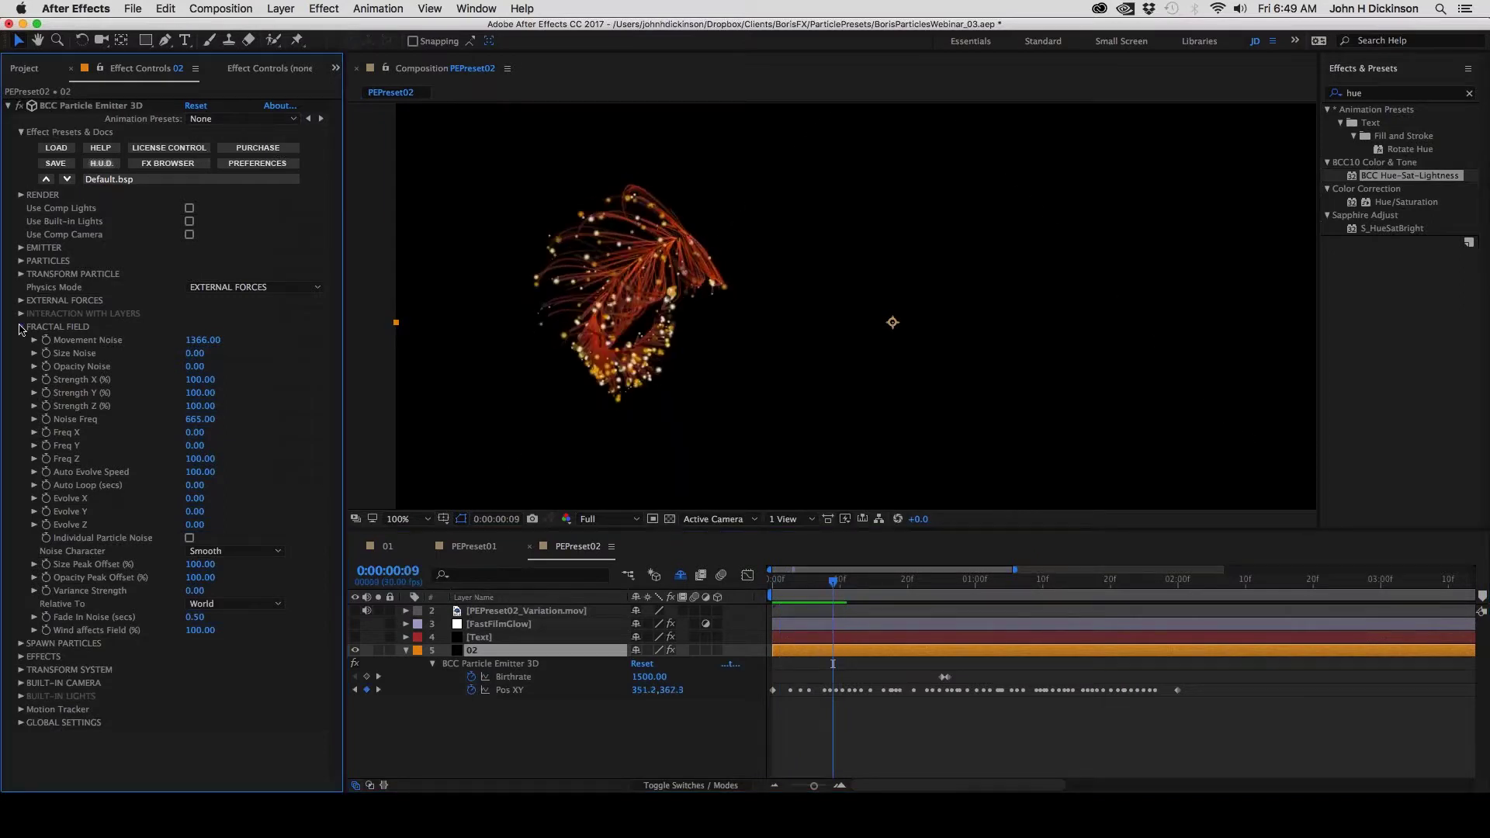
{"action": "left_click", "coordinate": [21, 327]}
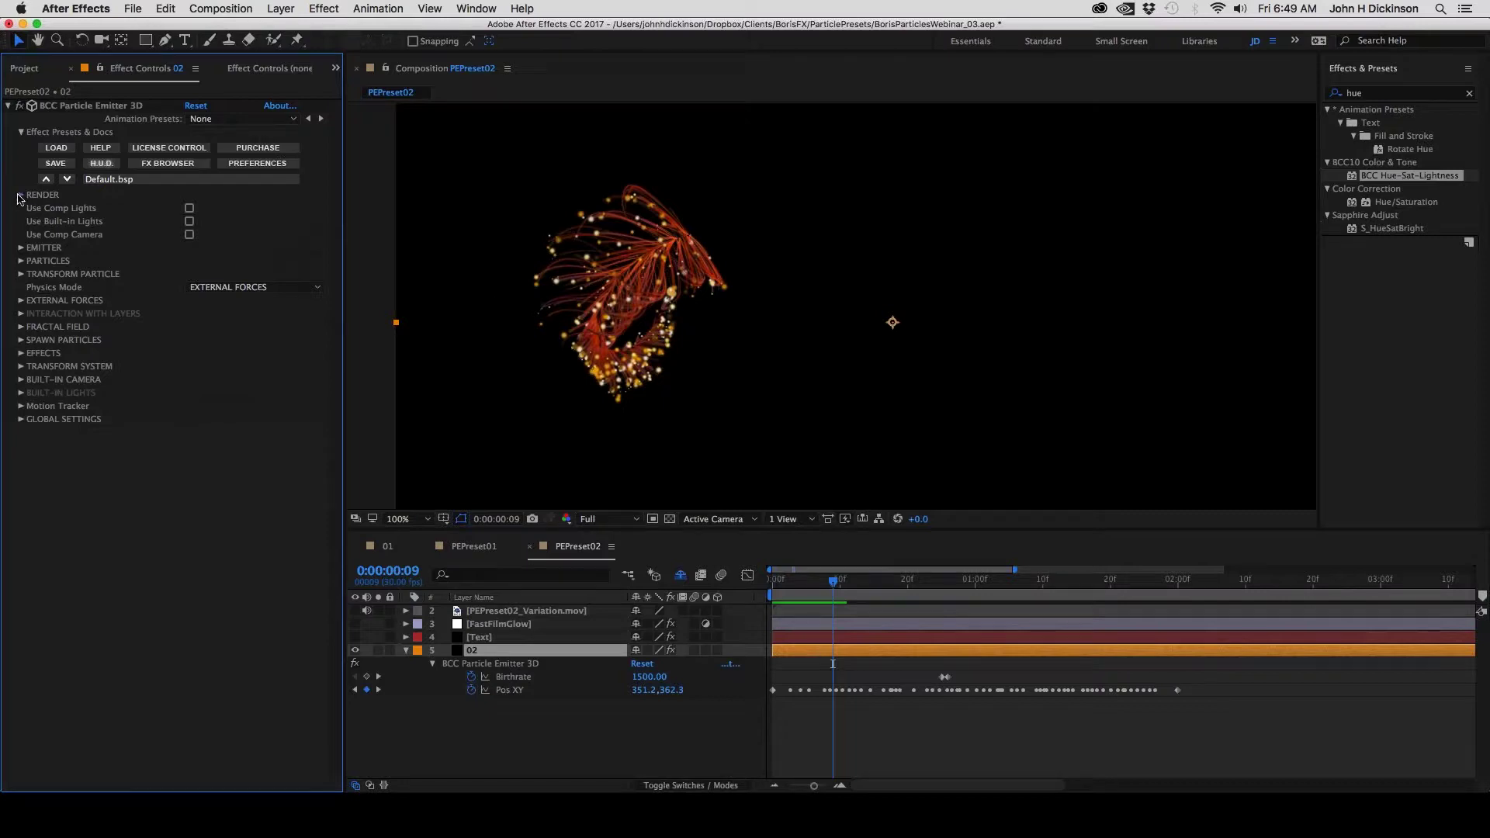
{"action": "left_click", "coordinate": [22, 194]}
{"action": "left_click", "coordinate": [229, 208]}
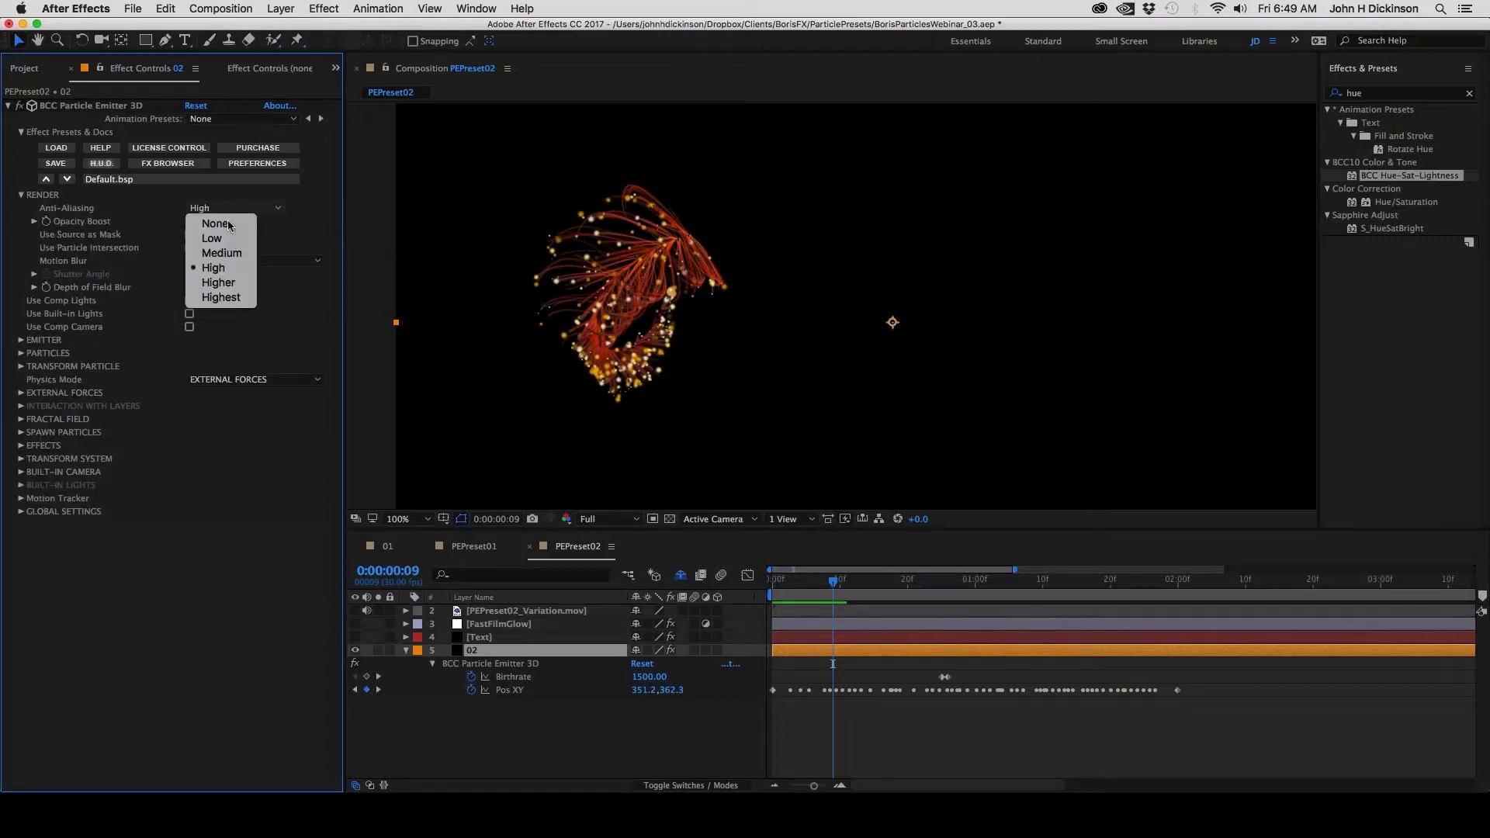
{"action": "left_click", "coordinate": [228, 223]}
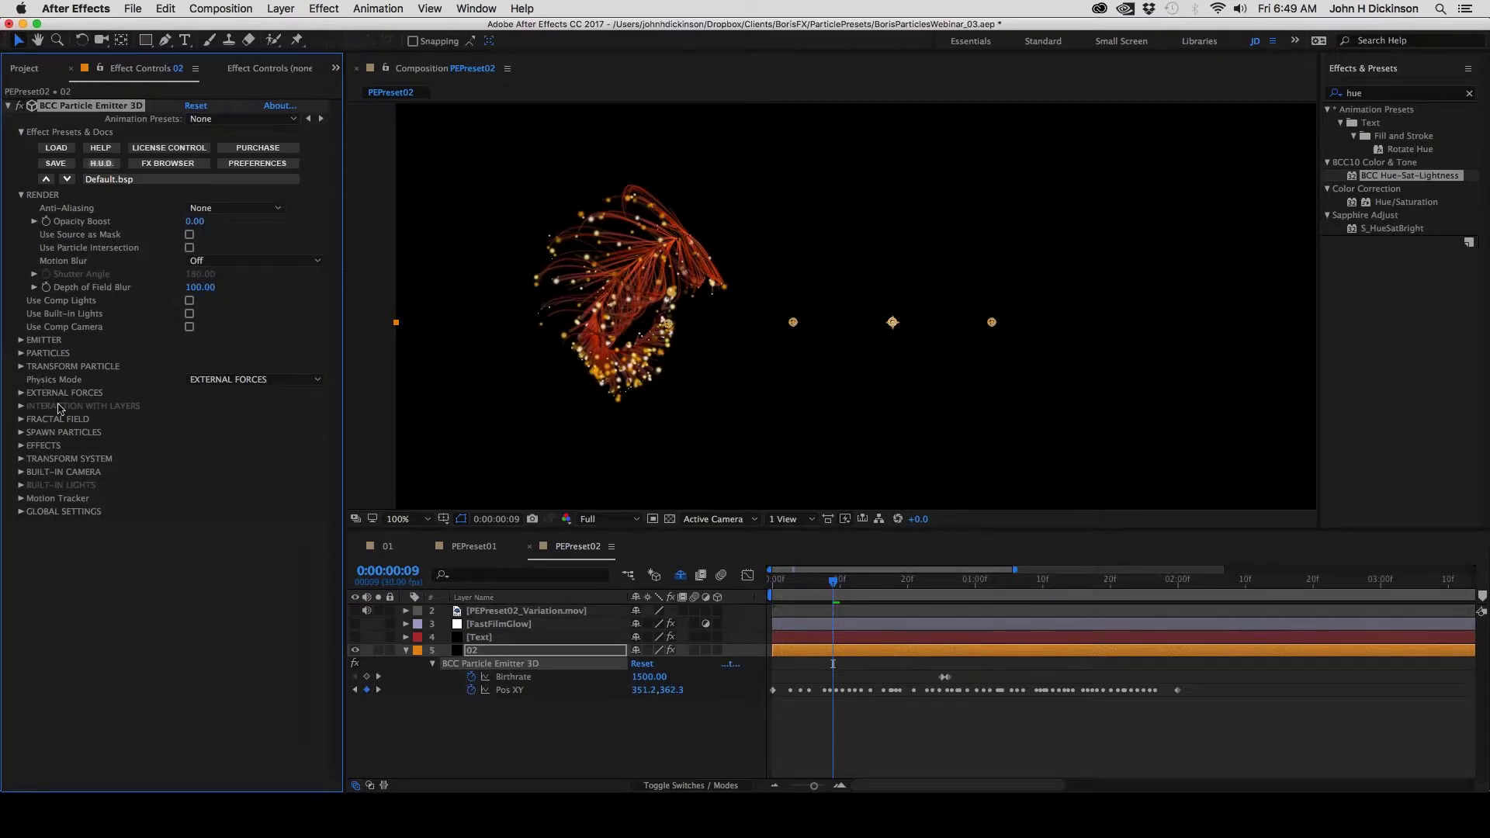
Set the Movement Noise of the emitter's Fractal Field to 0
{"action": "left_click", "coordinate": [21, 420]}
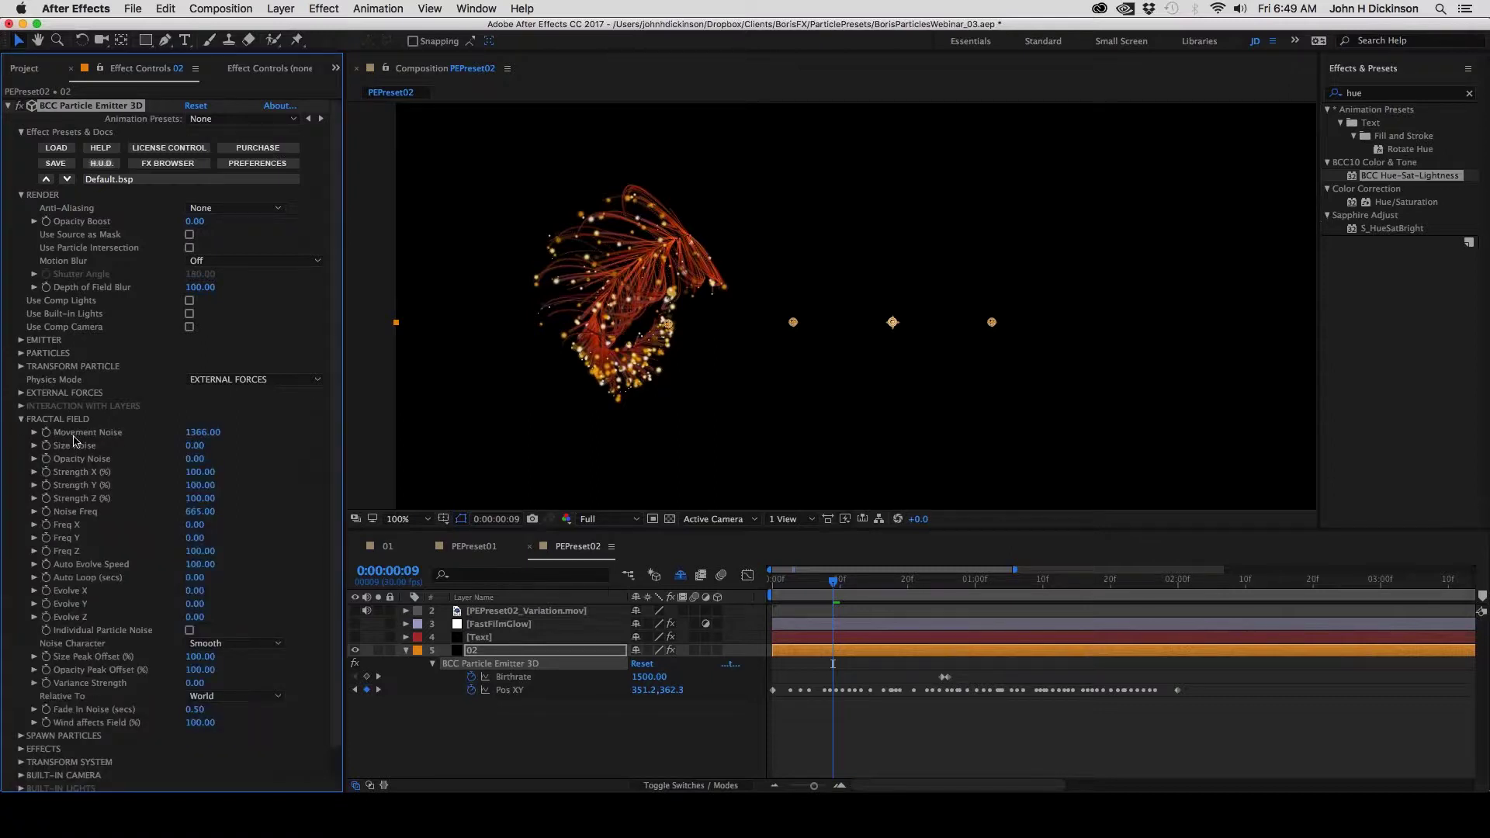
{"action": "left_click_drag", "start_coordinate": [211, 433], "coordinate": [249, 432]}
{"action": "left_click", "coordinate": [200, 432]}
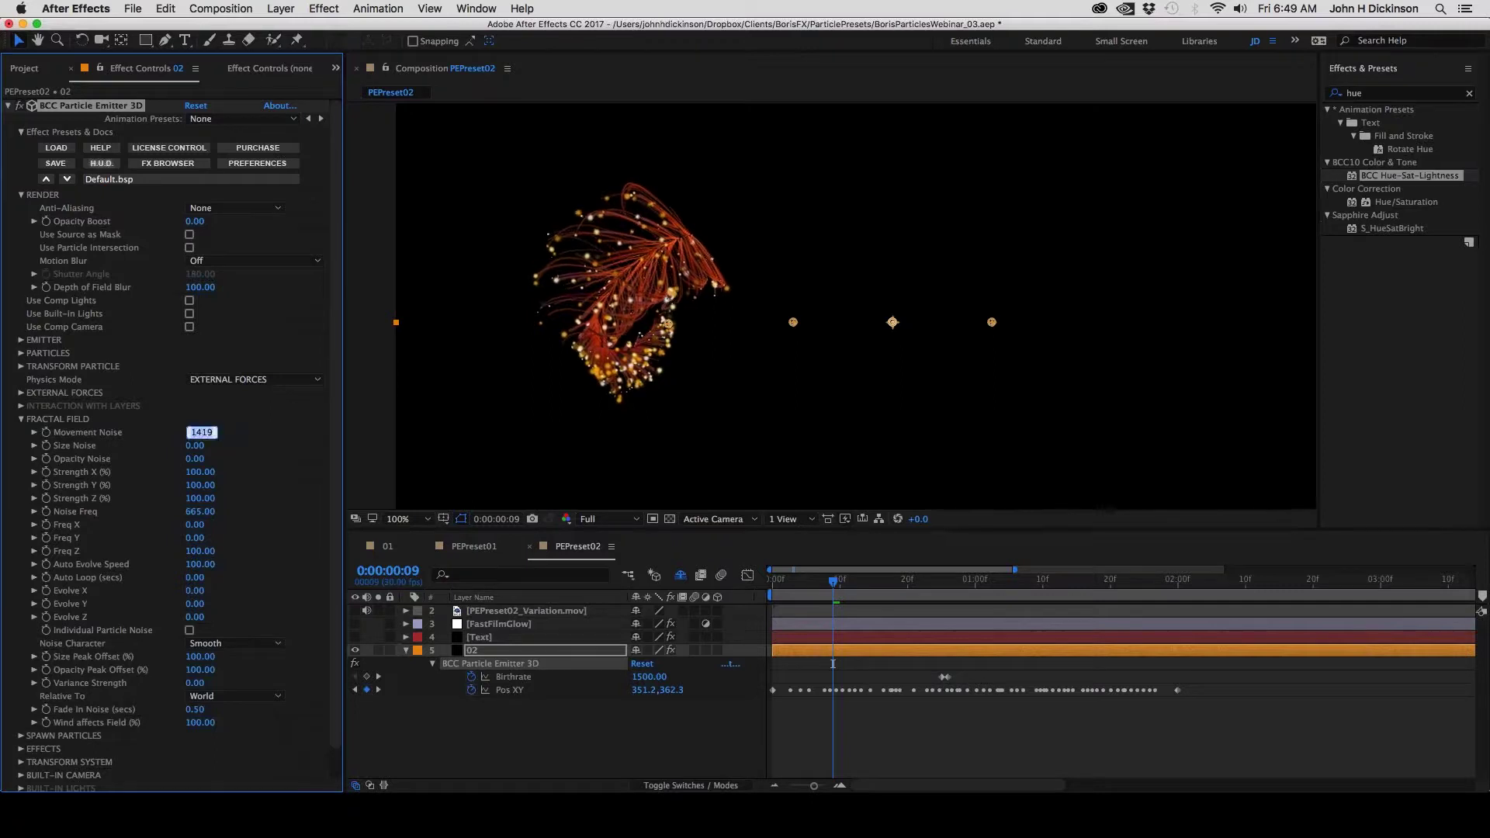
{"action": "type", "text": "0"}
{"action": "key", "text": "Return"}
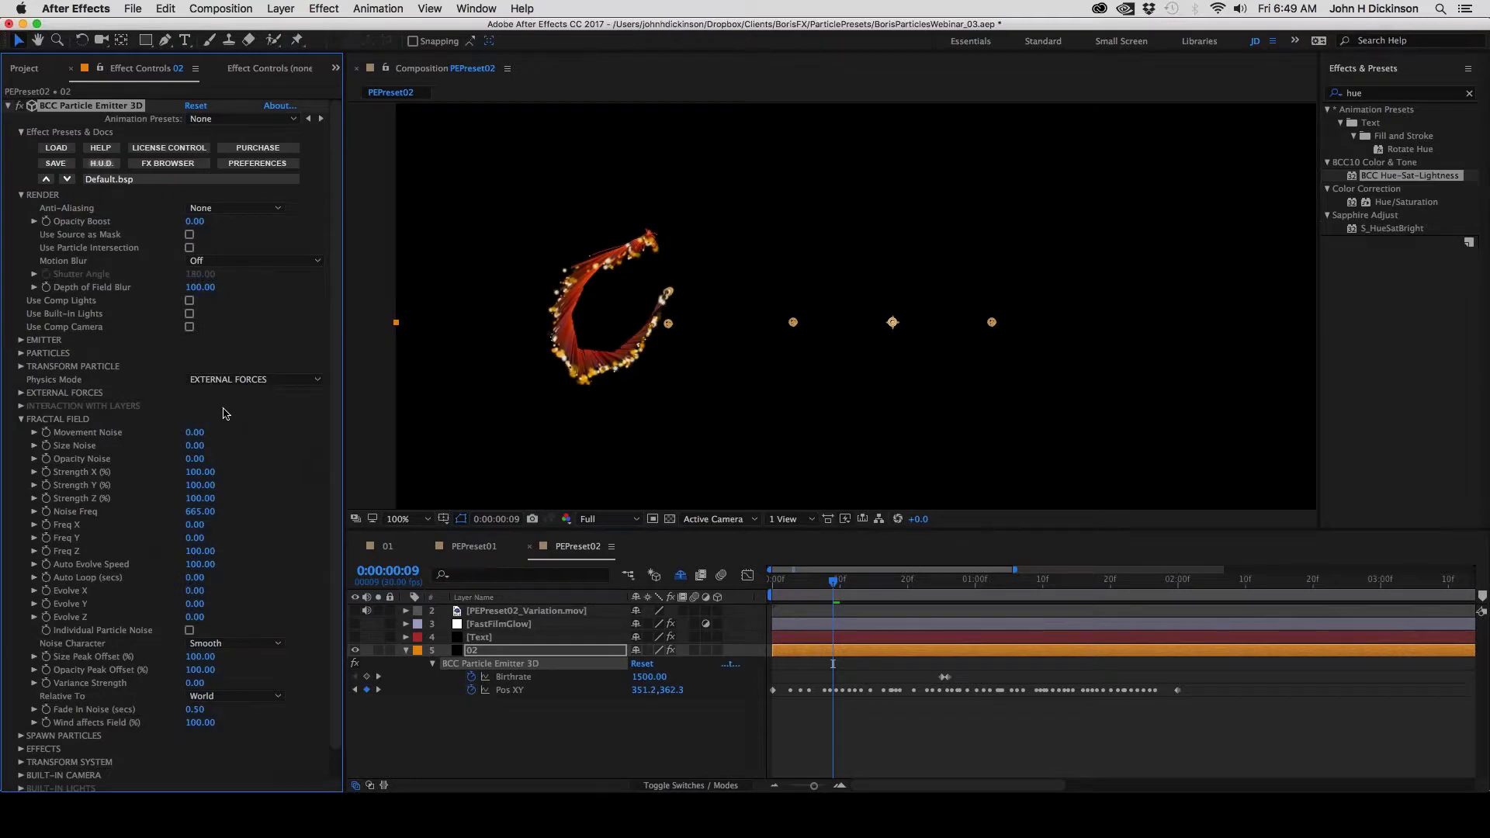
Set the emitter particles' Opacity Random % to 100 and collapse the Particles settings
{"action": "left_click", "coordinate": [21, 354]}
{"action": "scroll", "coordinate": [24, 357], "scroll_direction": "down", "scroll_amount": 5}
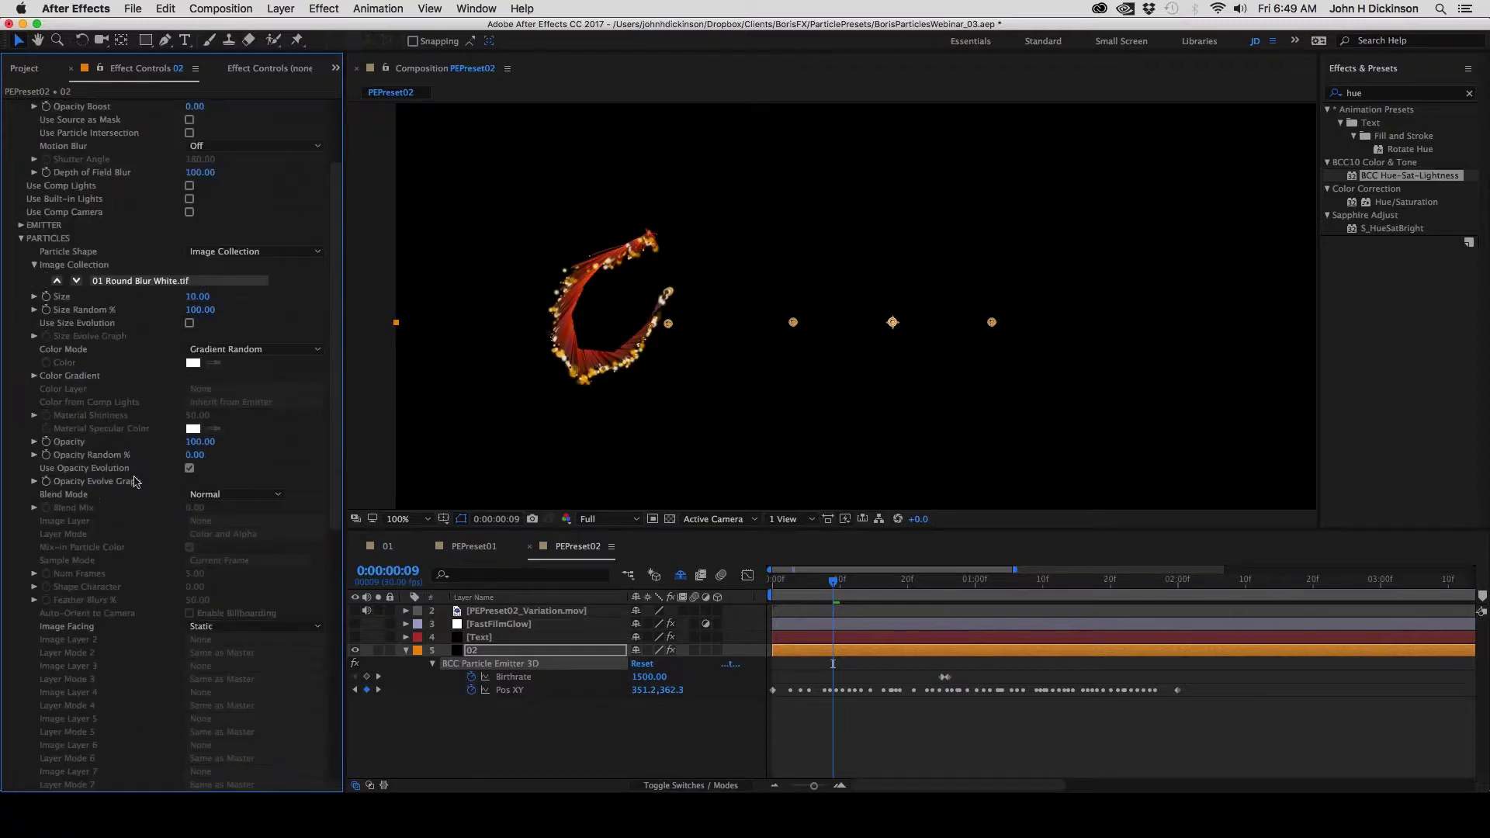
{"action": "left_click", "coordinate": [194, 454]}
{"action": "left_click_drag", "start_coordinate": [302, 468], "coordinate": [354, 470]}
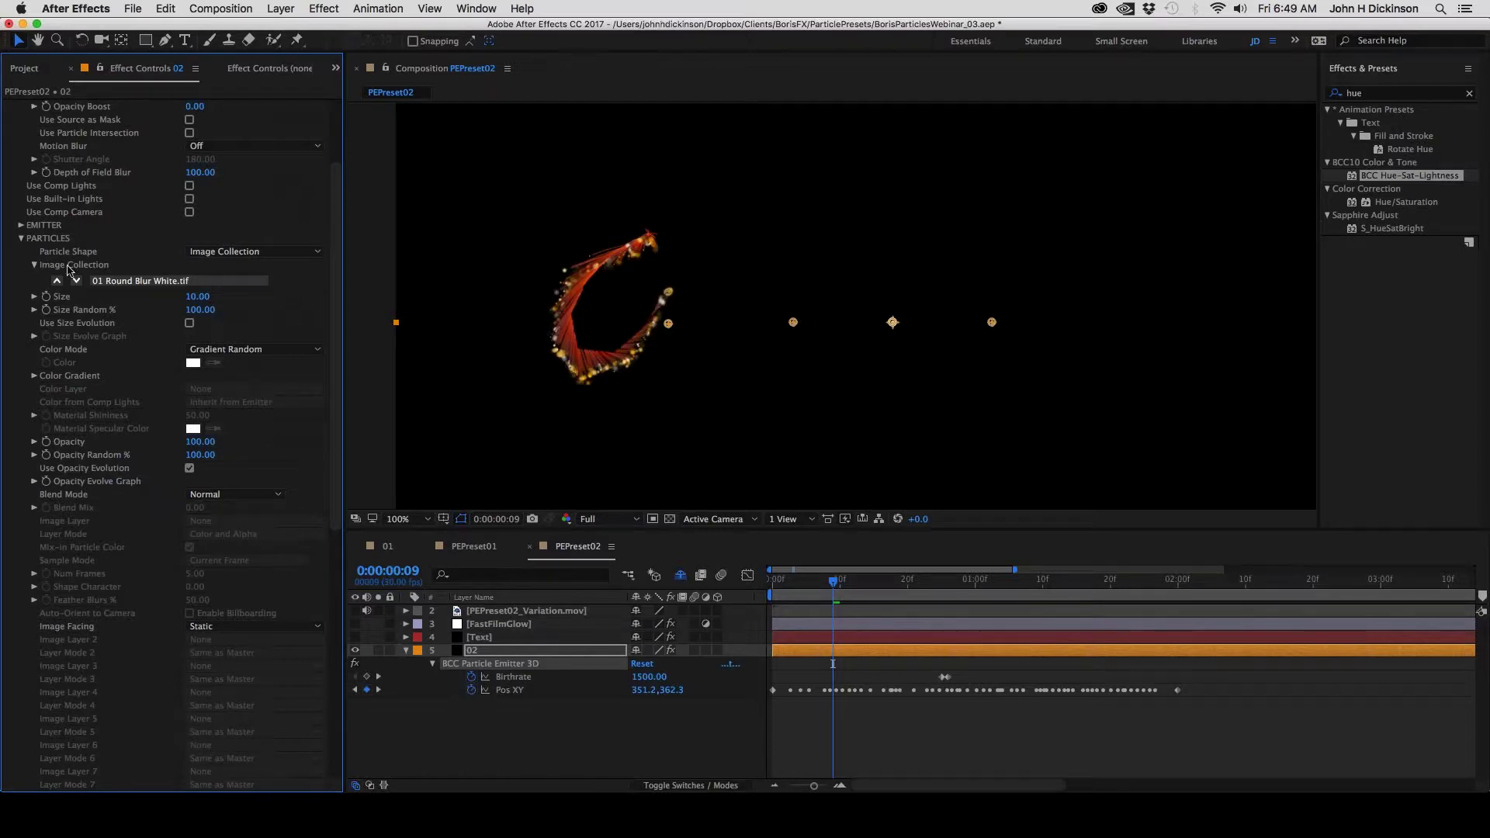
{"action": "left_click", "coordinate": [22, 239]}
{"action": "scroll", "coordinate": [26, 252], "scroll_direction": "up", "scroll_amount": 2}
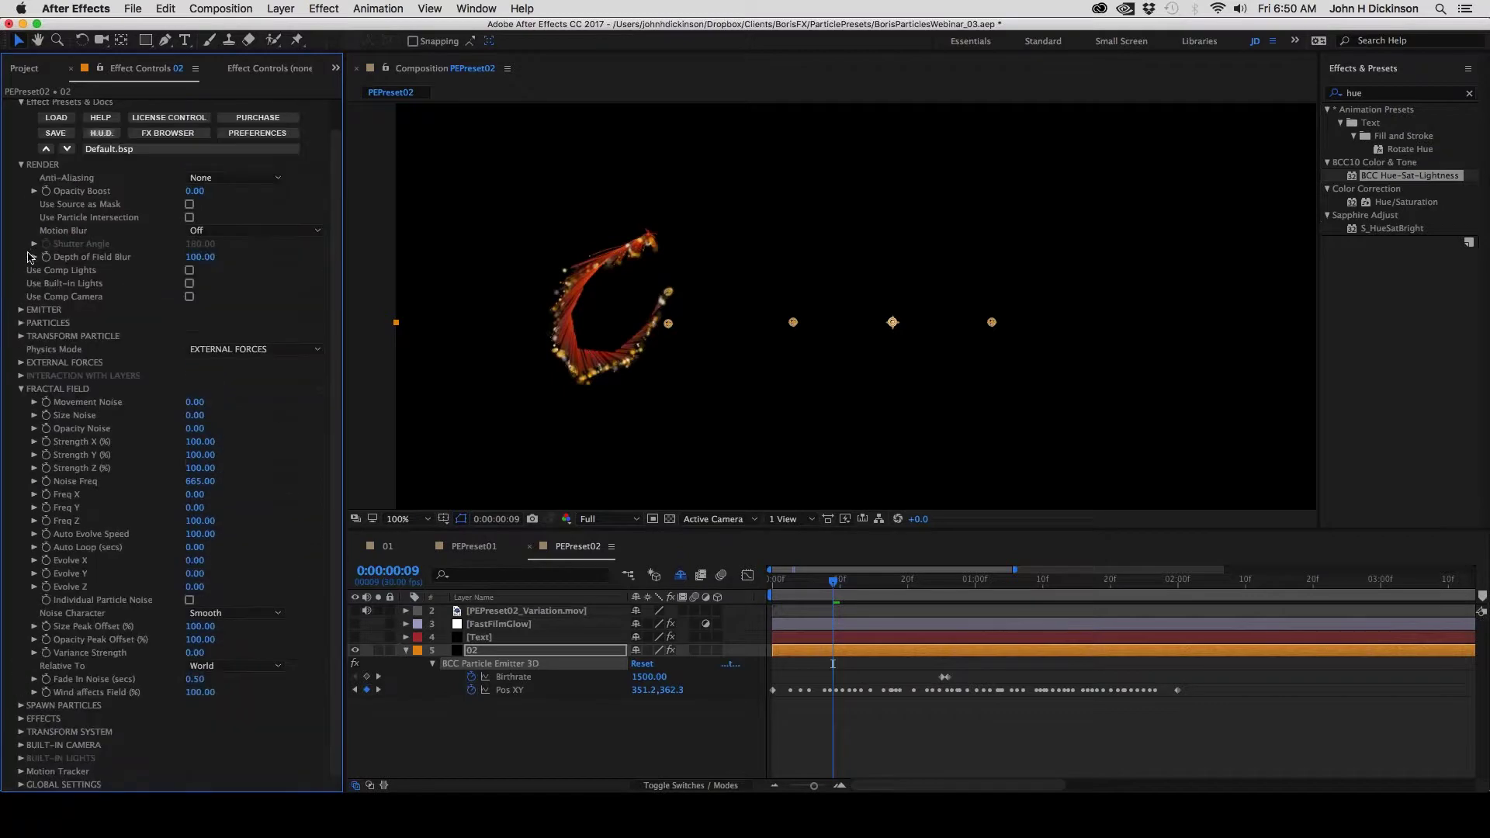
Collapse the Fractal Field settings, set the spawned particles' Inherit Color % to 100 and preview the animation
{"action": "left_click", "coordinate": [21, 389]}
{"action": "left_click", "coordinate": [22, 432]}
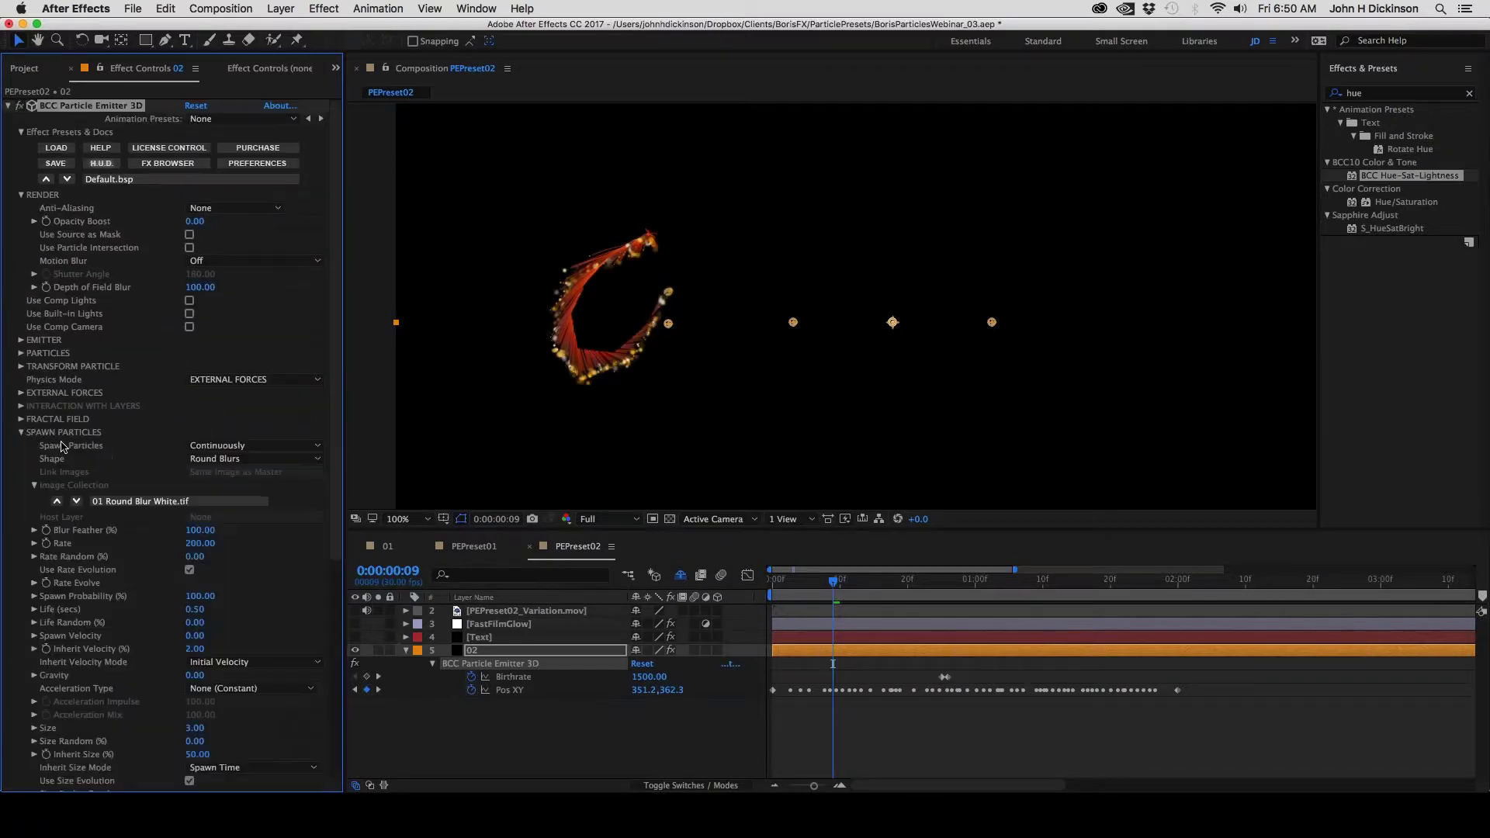
{"action": "scroll", "coordinate": [62, 446], "scroll_direction": "down", "scroll_amount": 5}
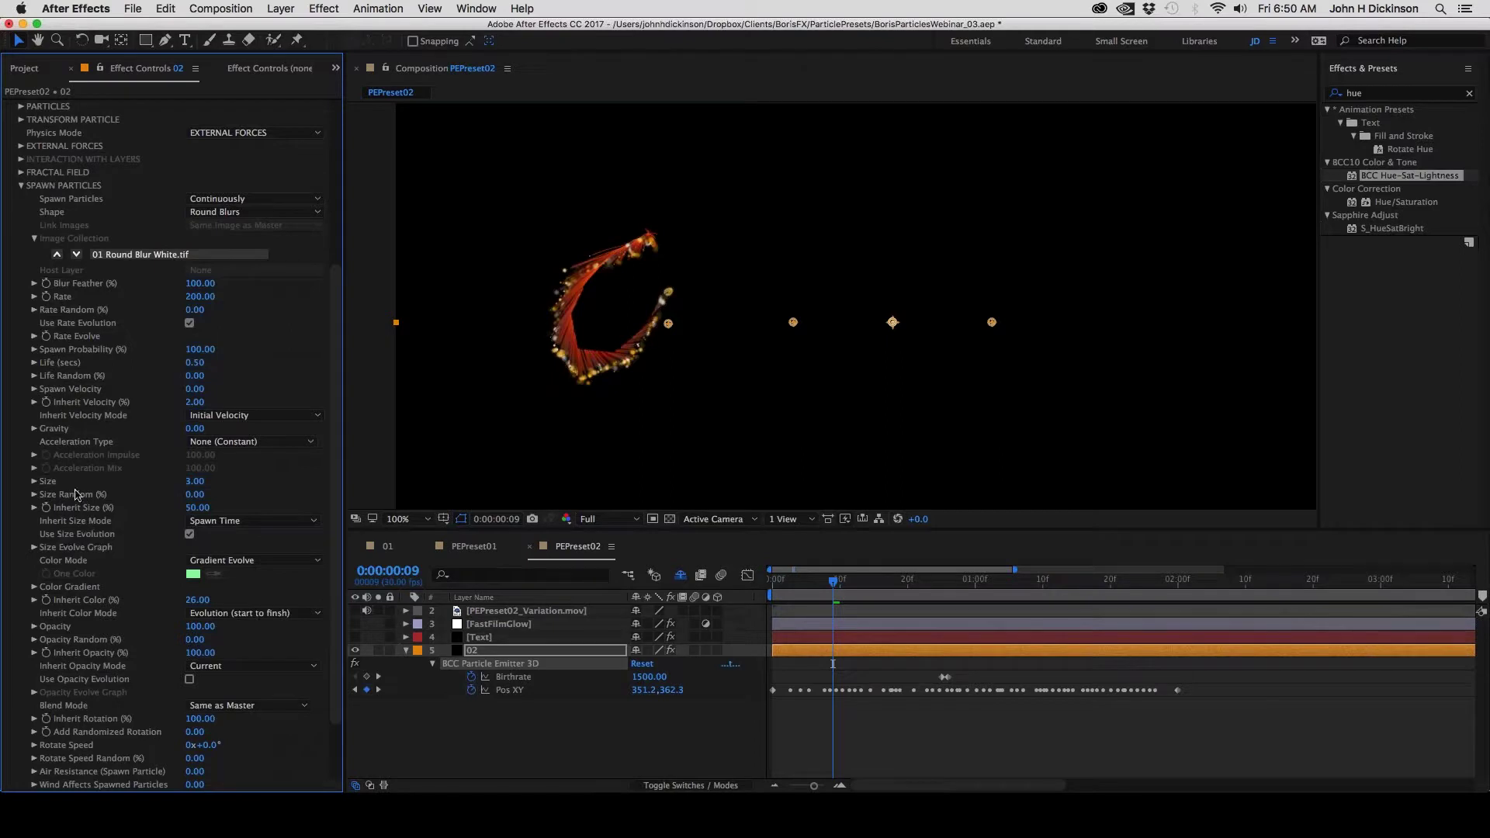
{"action": "left_click", "coordinate": [197, 599]}
{"action": "type", "text": "100"}
{"action": "key", "text": "Return"}
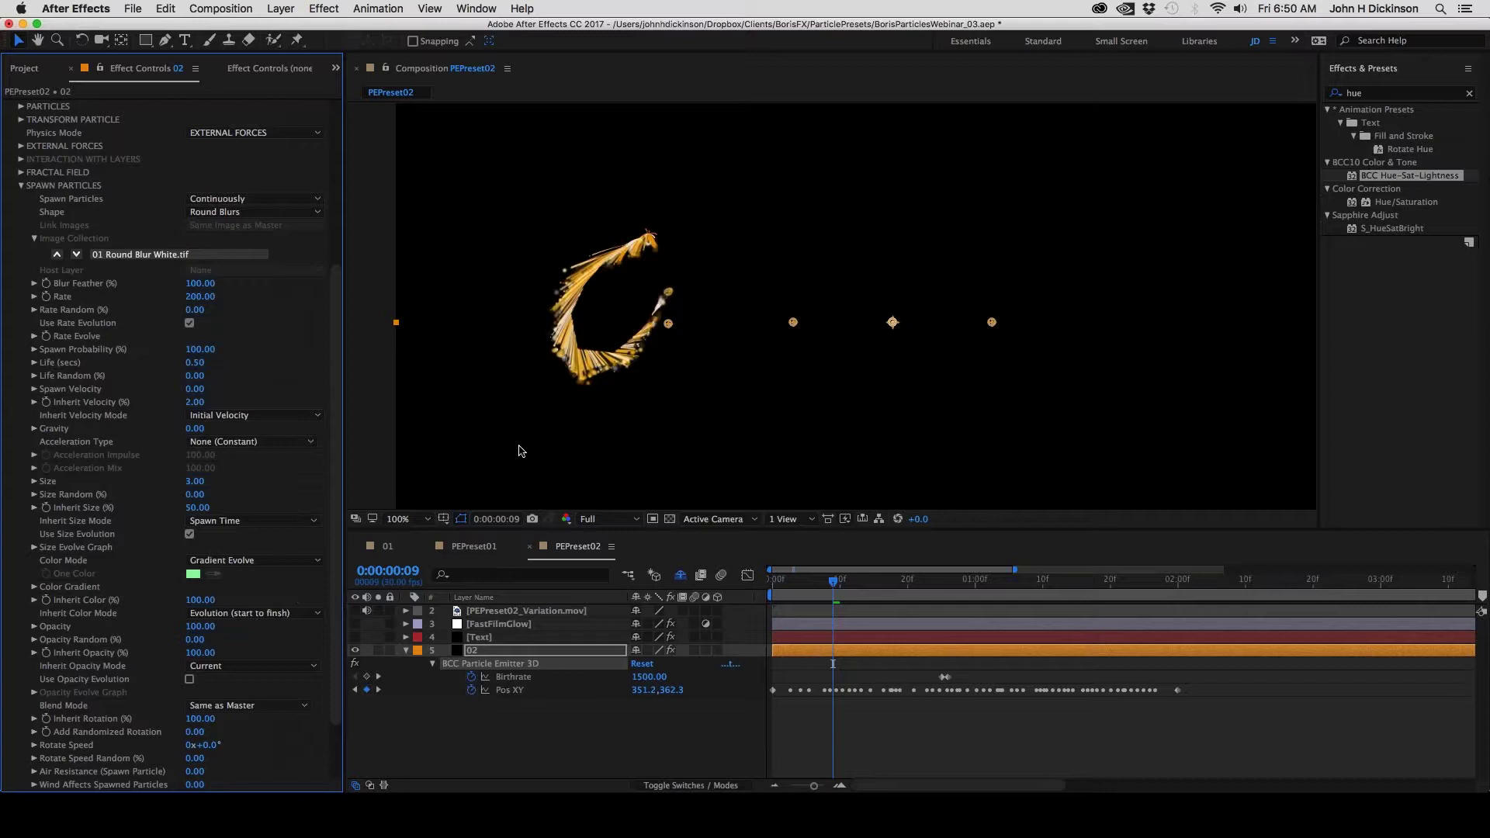
{"action": "left_click", "coordinate": [751, 423]}
{"action": "key", "text": "space"}
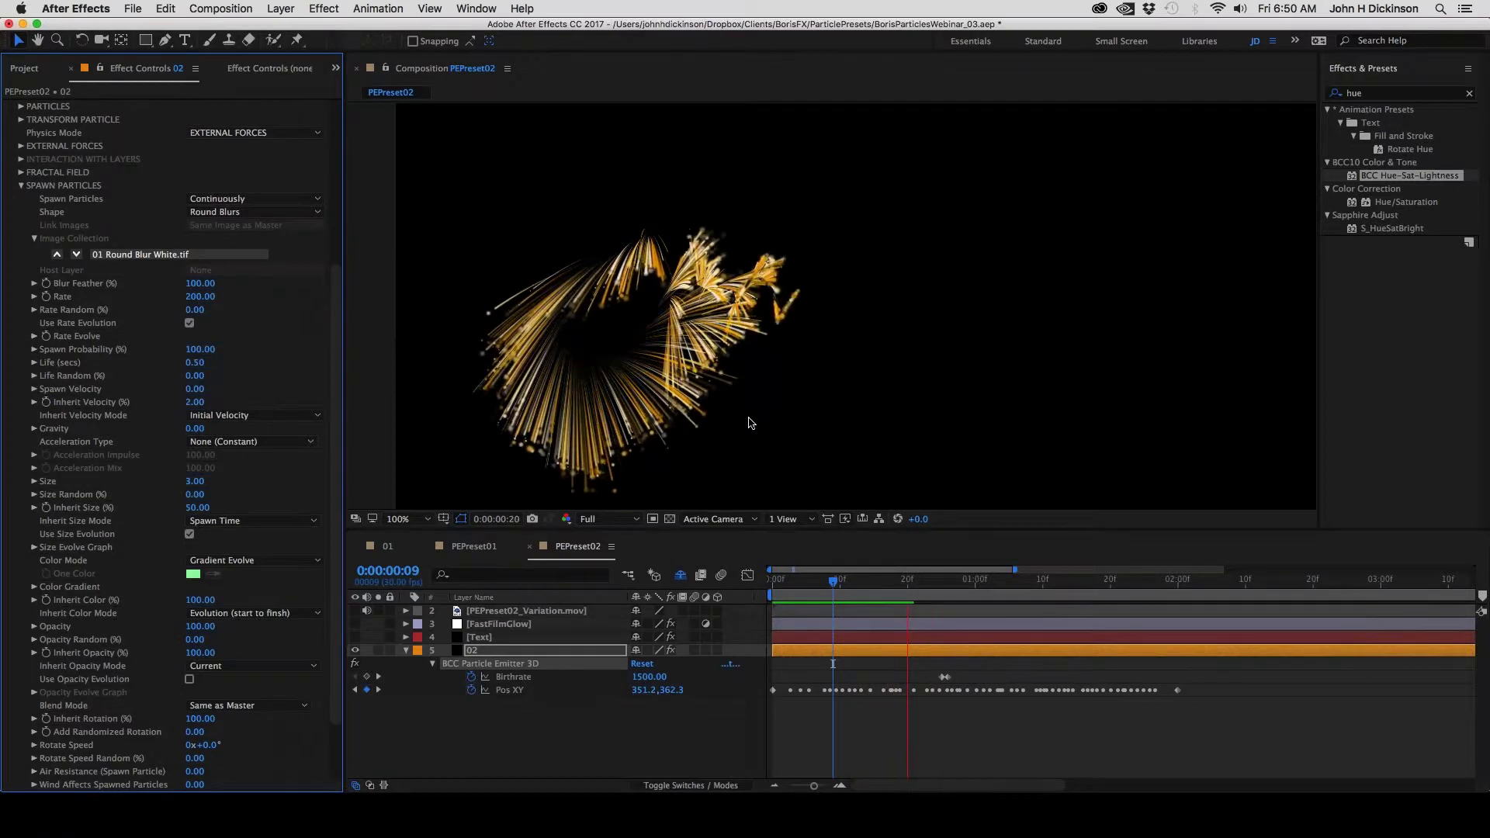
Shift the two Birthrate keyframes of layer 02 to about 0:00:01:00
{"action": "left_click", "coordinate": [515, 678]}
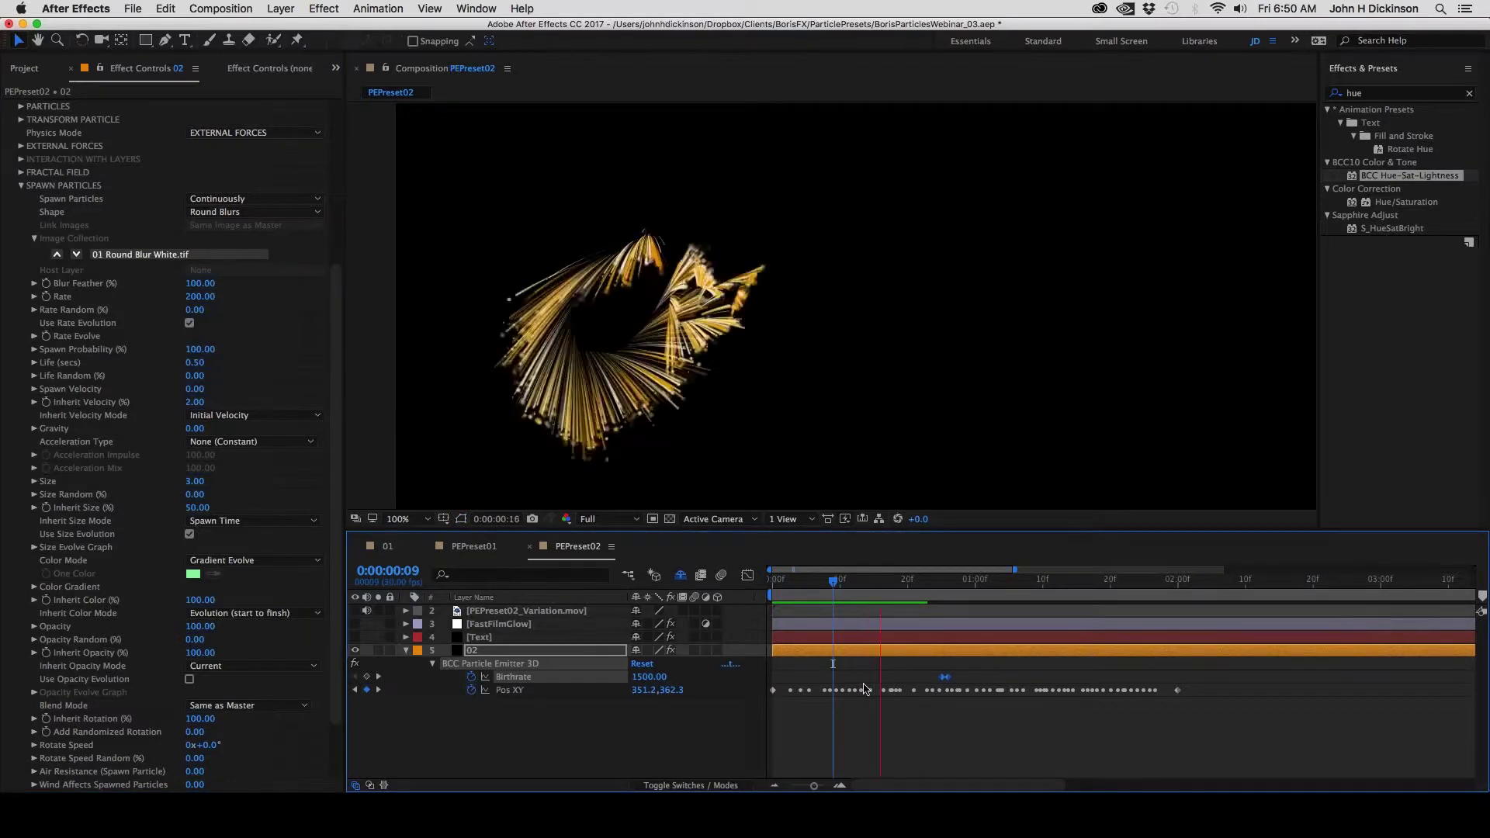
{"action": "left_click", "coordinate": [935, 584]}
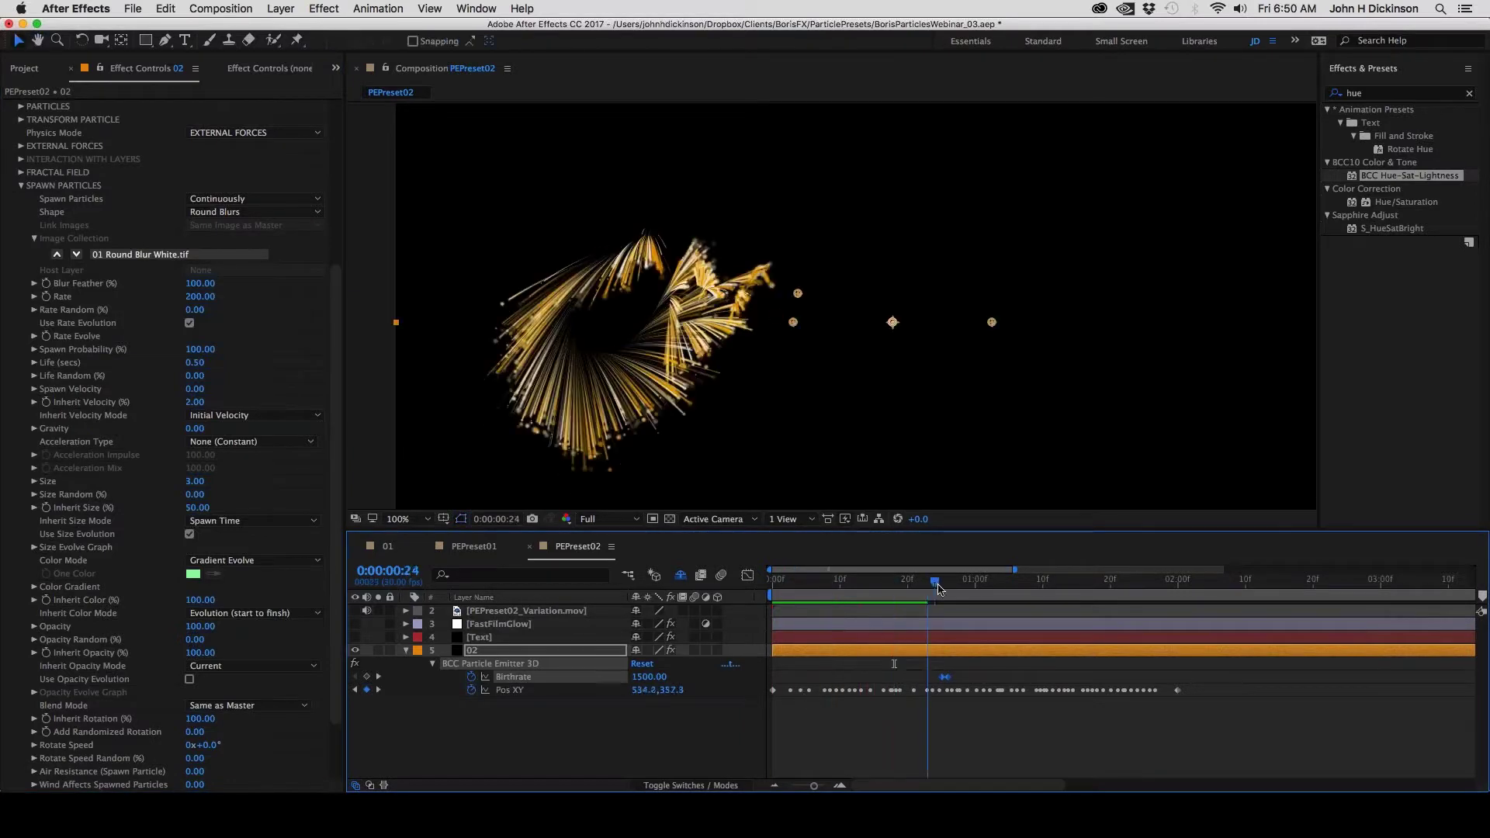
{"action": "left_click", "coordinate": [941, 582]}
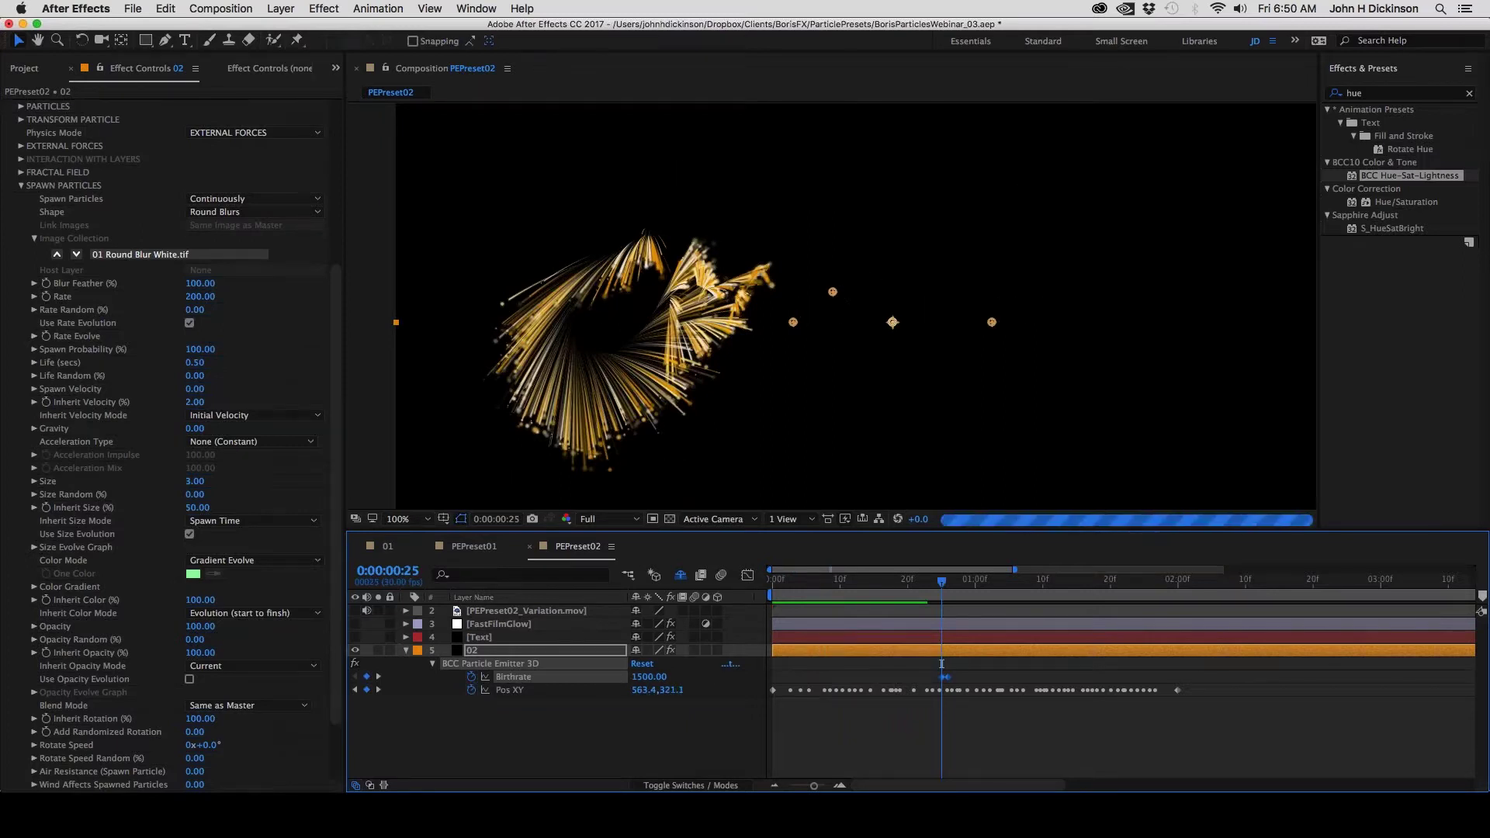
{"action": "left_click", "coordinate": [947, 583]}
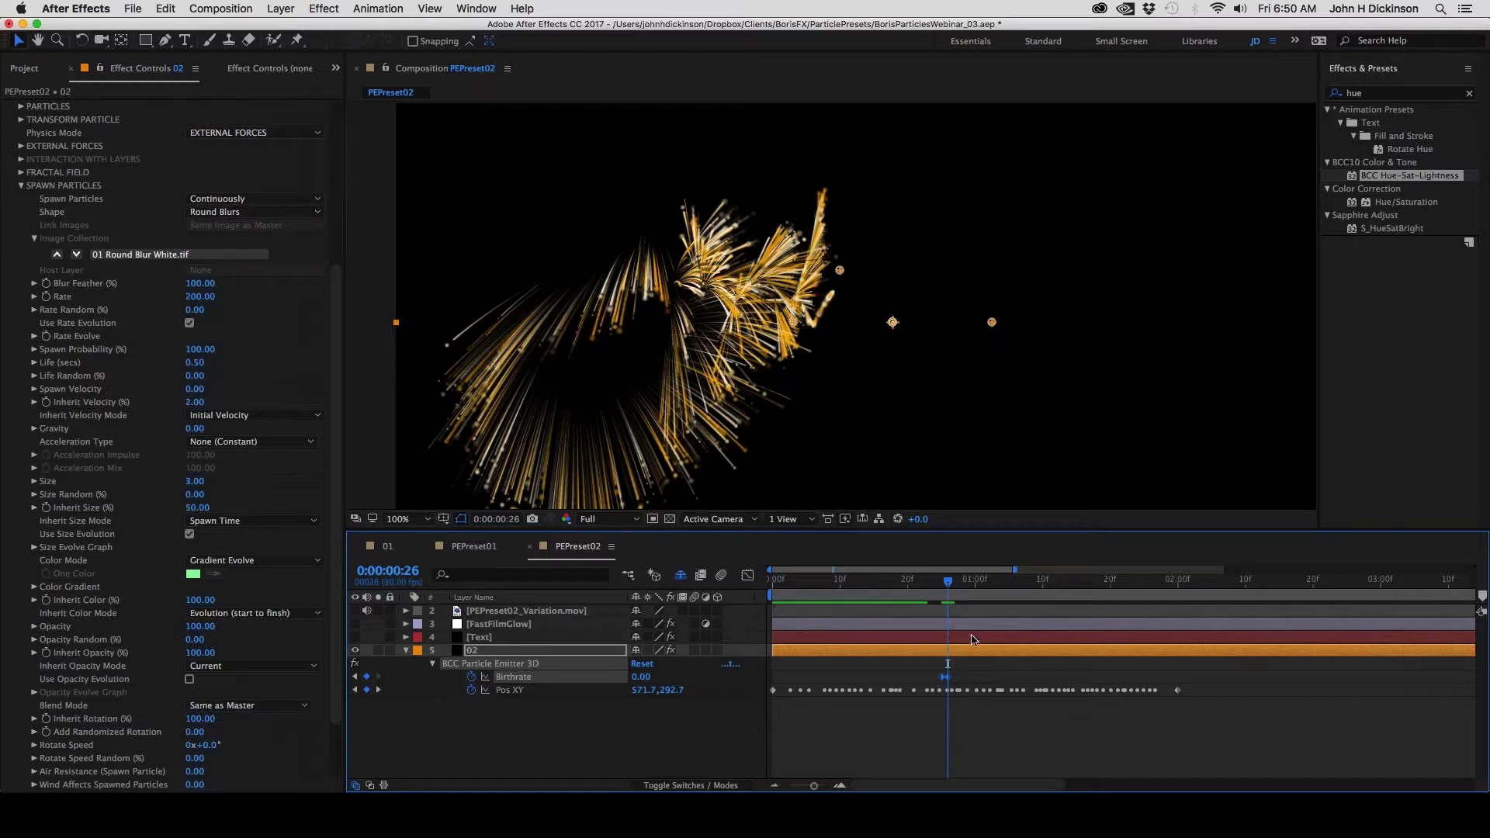
{"action": "left_click_drag", "start_coordinate": [945, 676], "coordinate": [976, 687]}
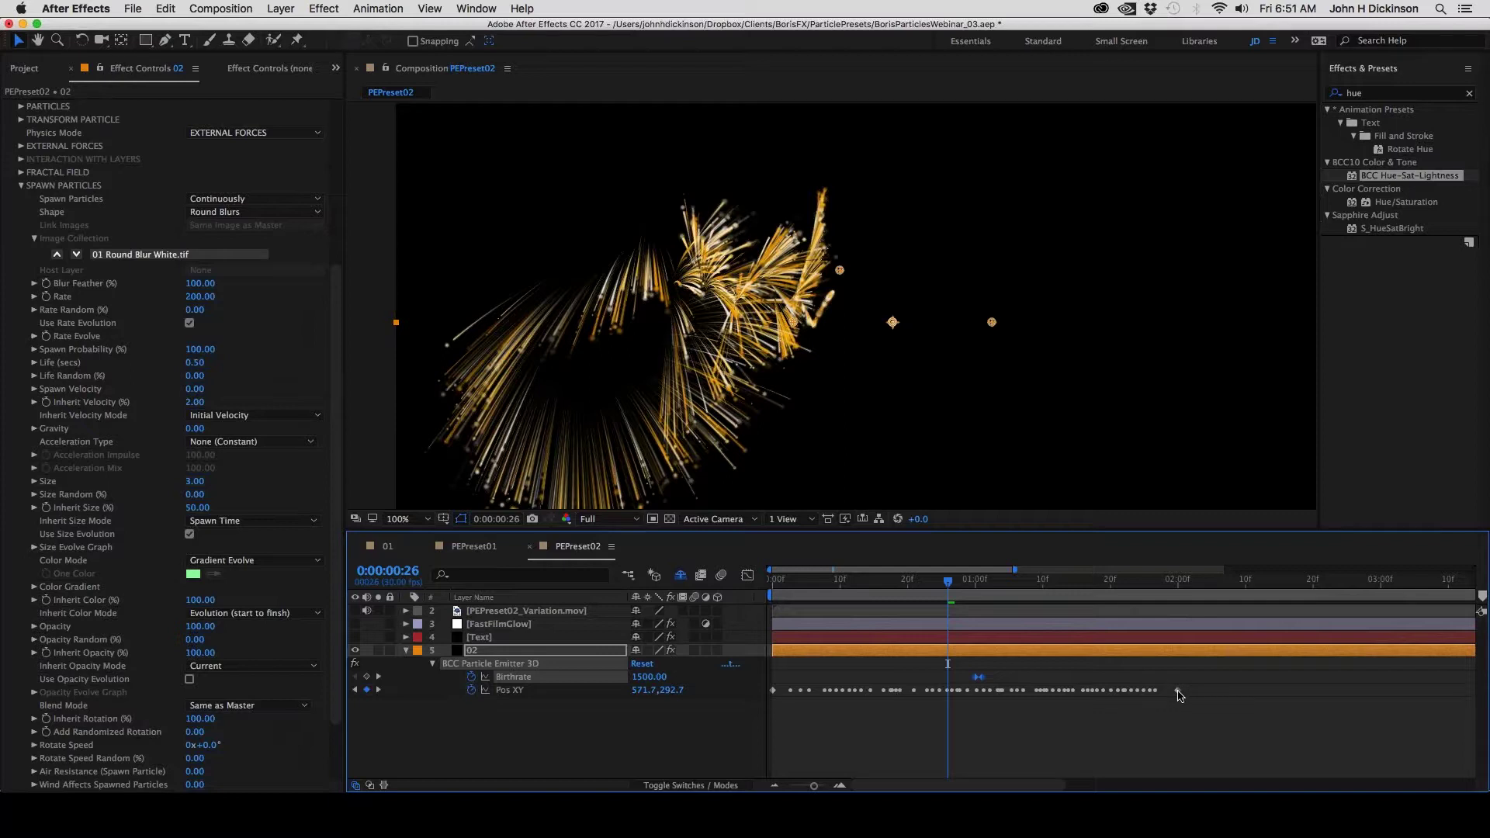
Compress the Pos XY keyframes so the last one falls at about 0:00:01:01, and preview from the start
{"action": "left_click_drag", "start_coordinate": [1177, 690], "coordinate": [970, 692]}
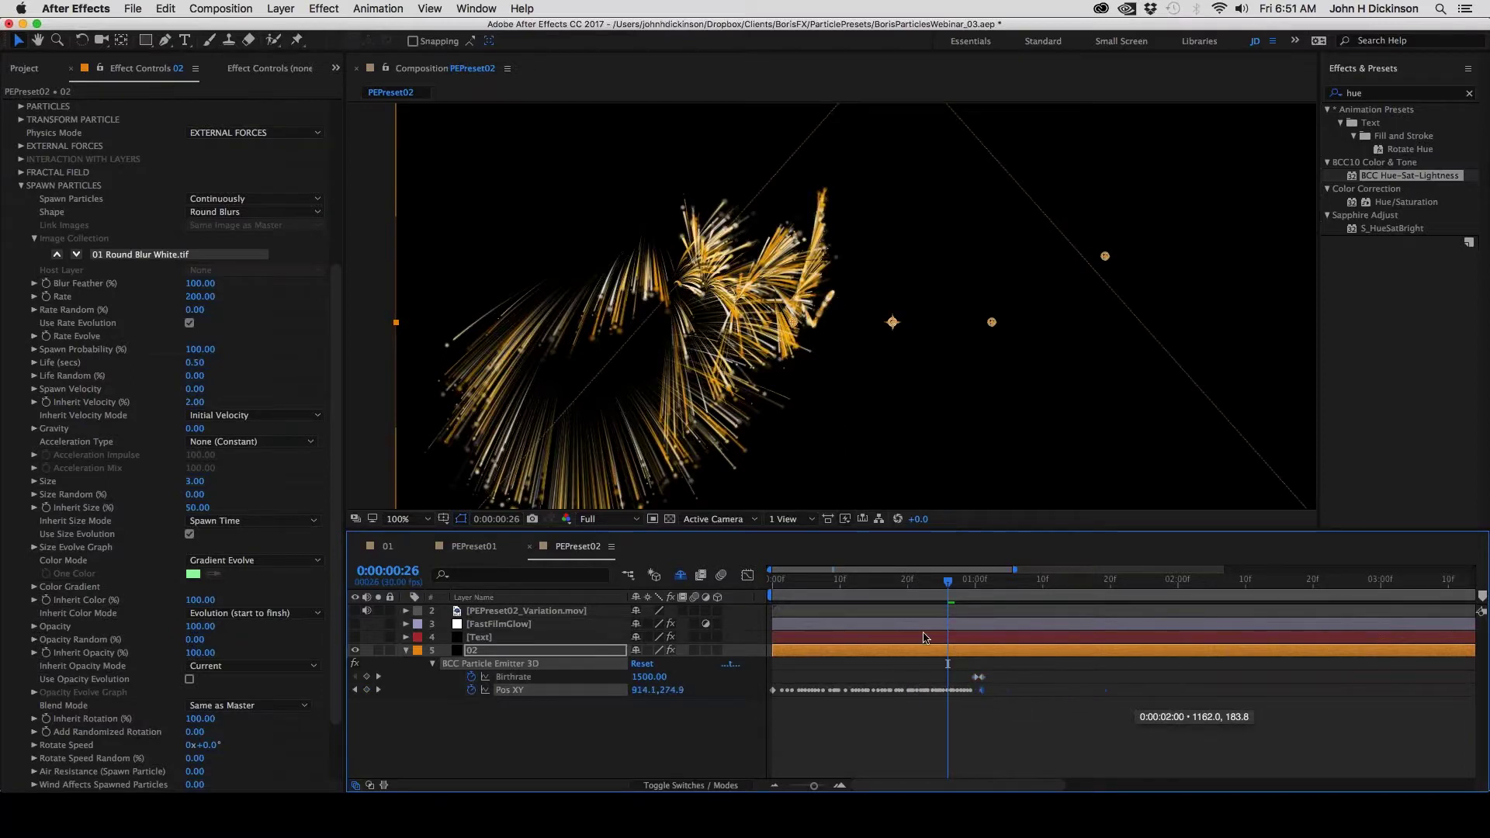
{"action": "left_click_drag", "start_coordinate": [947, 581], "coordinate": [750, 592]}
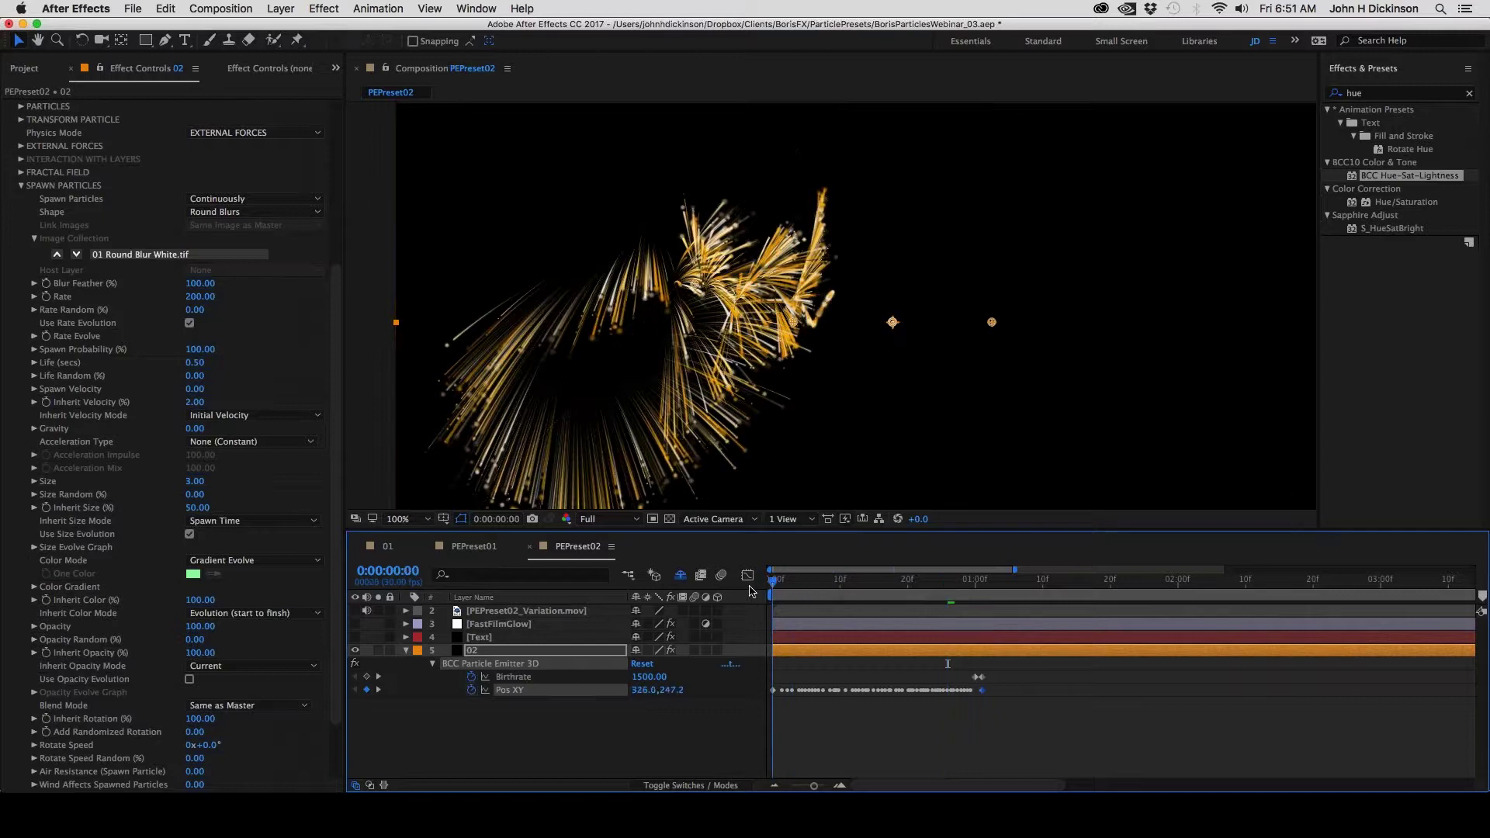
{"action": "key", "text": "space"}
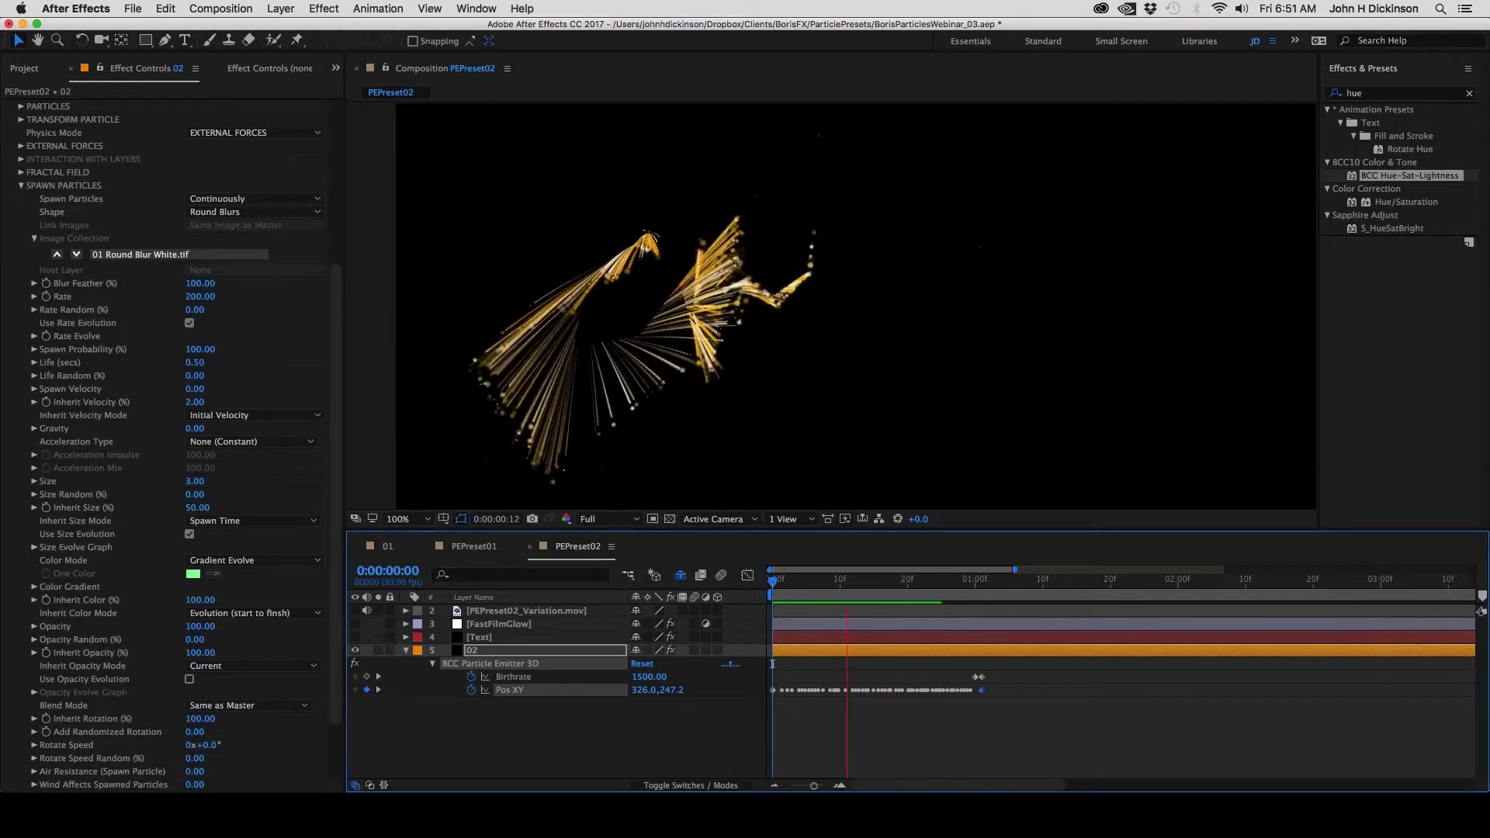
{"action": "key", "text": "space"}
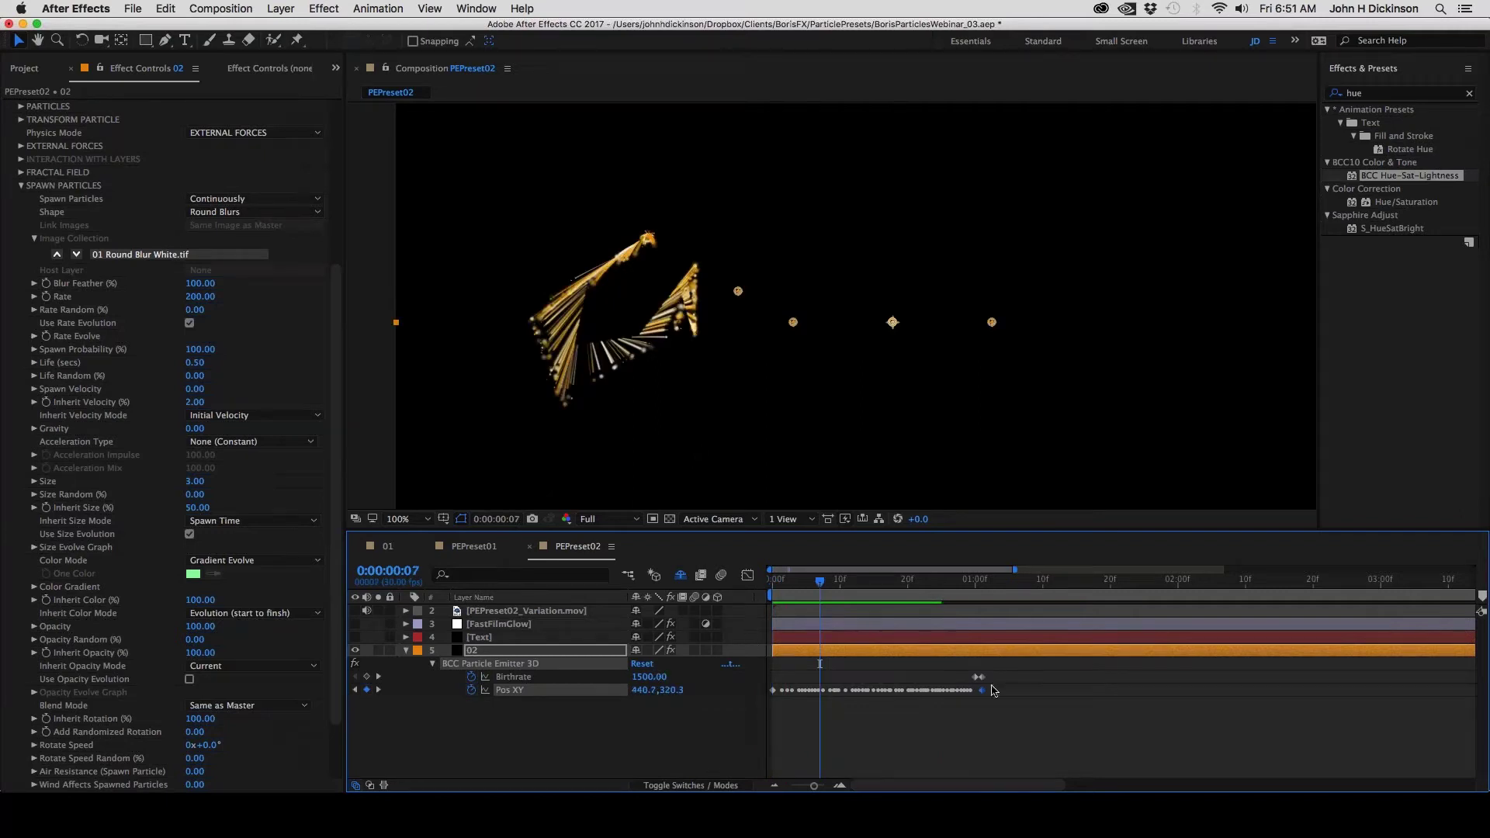
Stretch the Pos XY keyframes to end at about 0:00:01:18, align the Birthrate keyframes with that end, and scrub to 0:00:00:25
{"action": "left_click_drag", "start_coordinate": [981, 689], "coordinate": [1106, 685]}
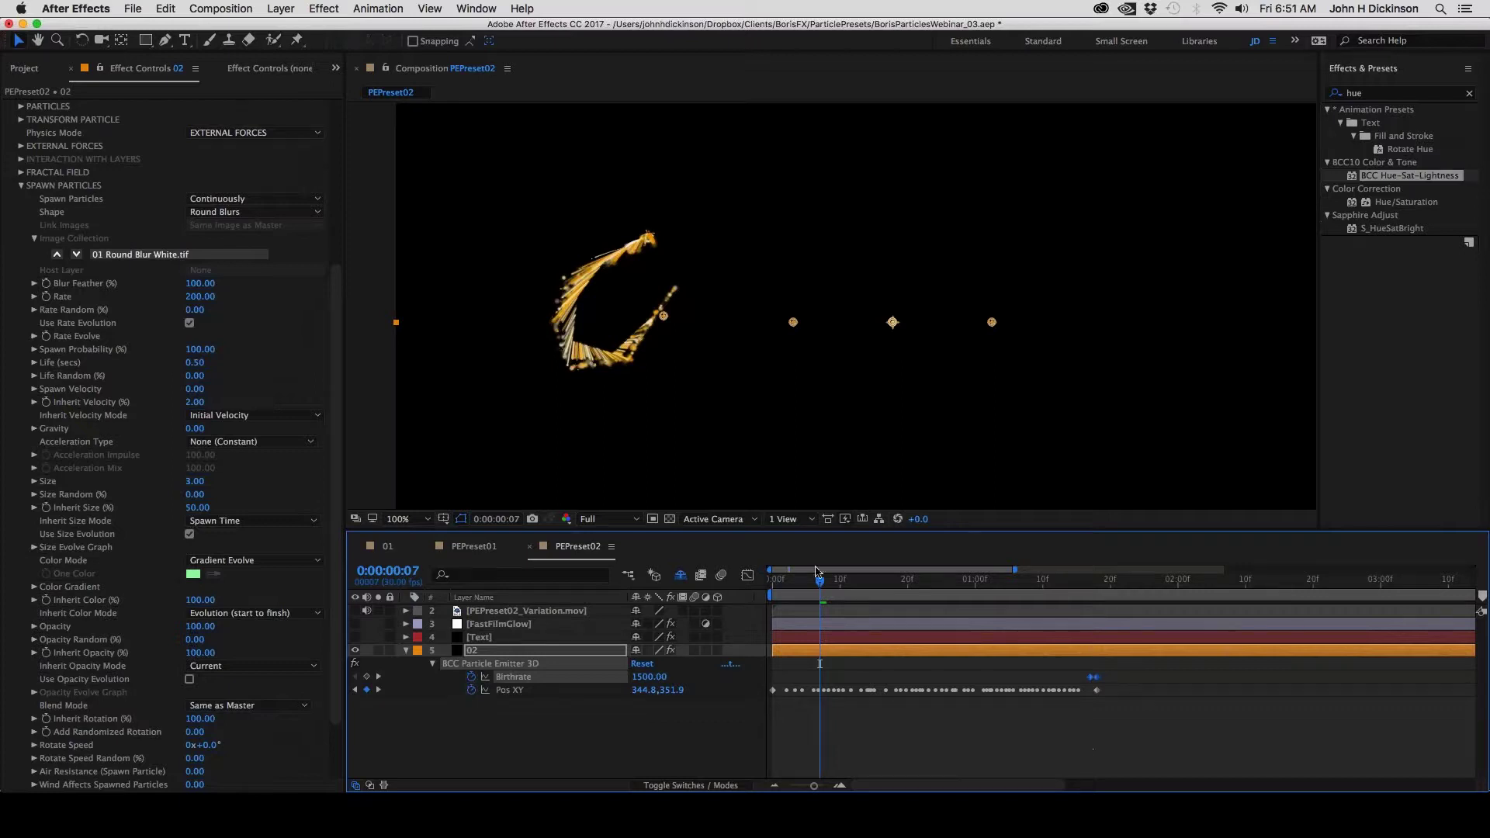
{"action": "key", "text": "Page_Up"}
{"action": "key", "text": "Page_Up"}
{"action": "key", "text": "Page_Up"}
{"action": "left_click_drag", "start_coordinate": [822, 592], "coordinate": [941, 663]}
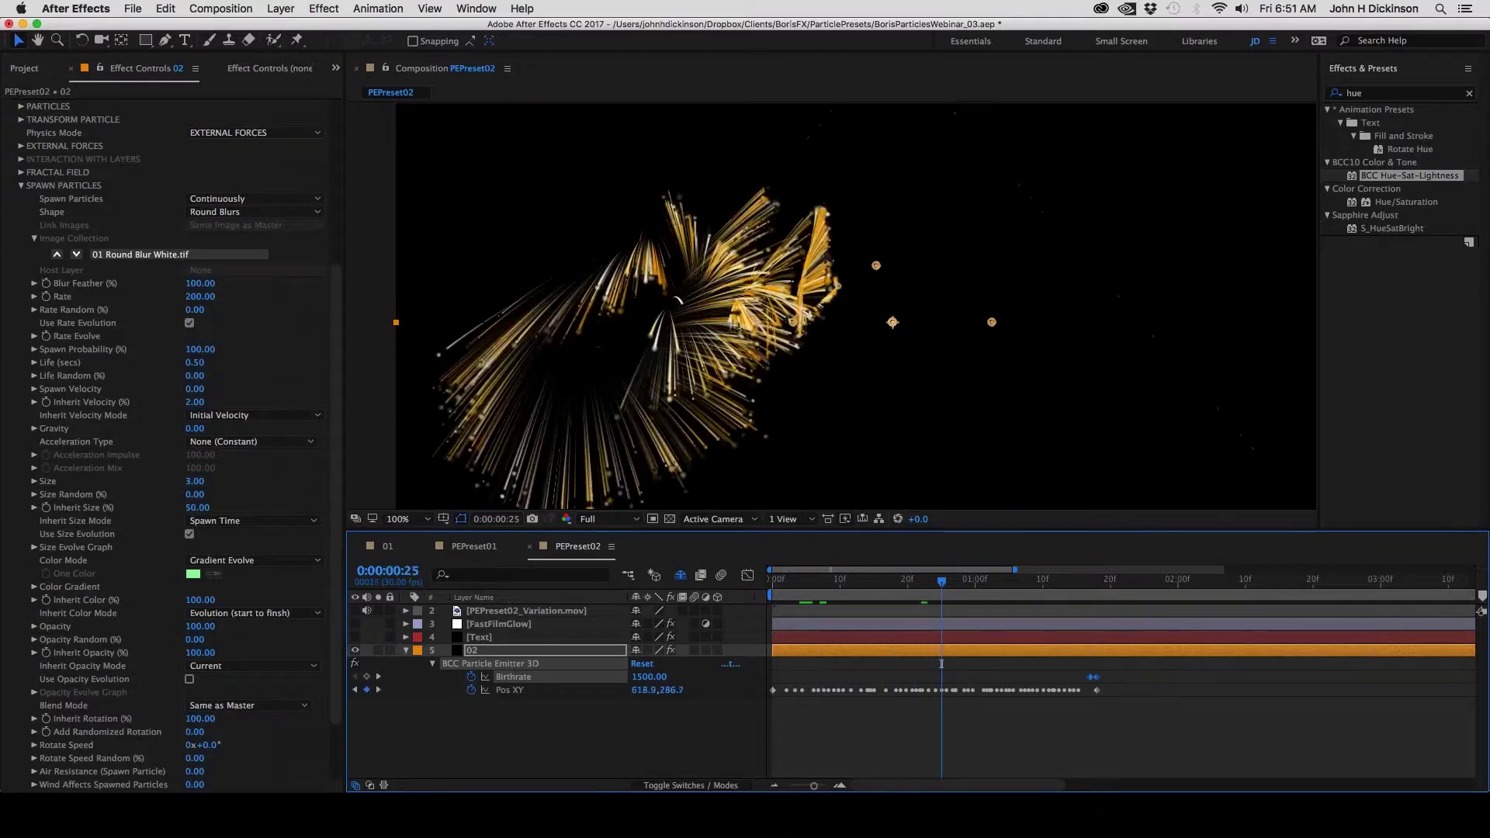
Make the Text layer visible and expand its Stroke effect settings
{"action": "left_click", "coordinate": [487, 637]}
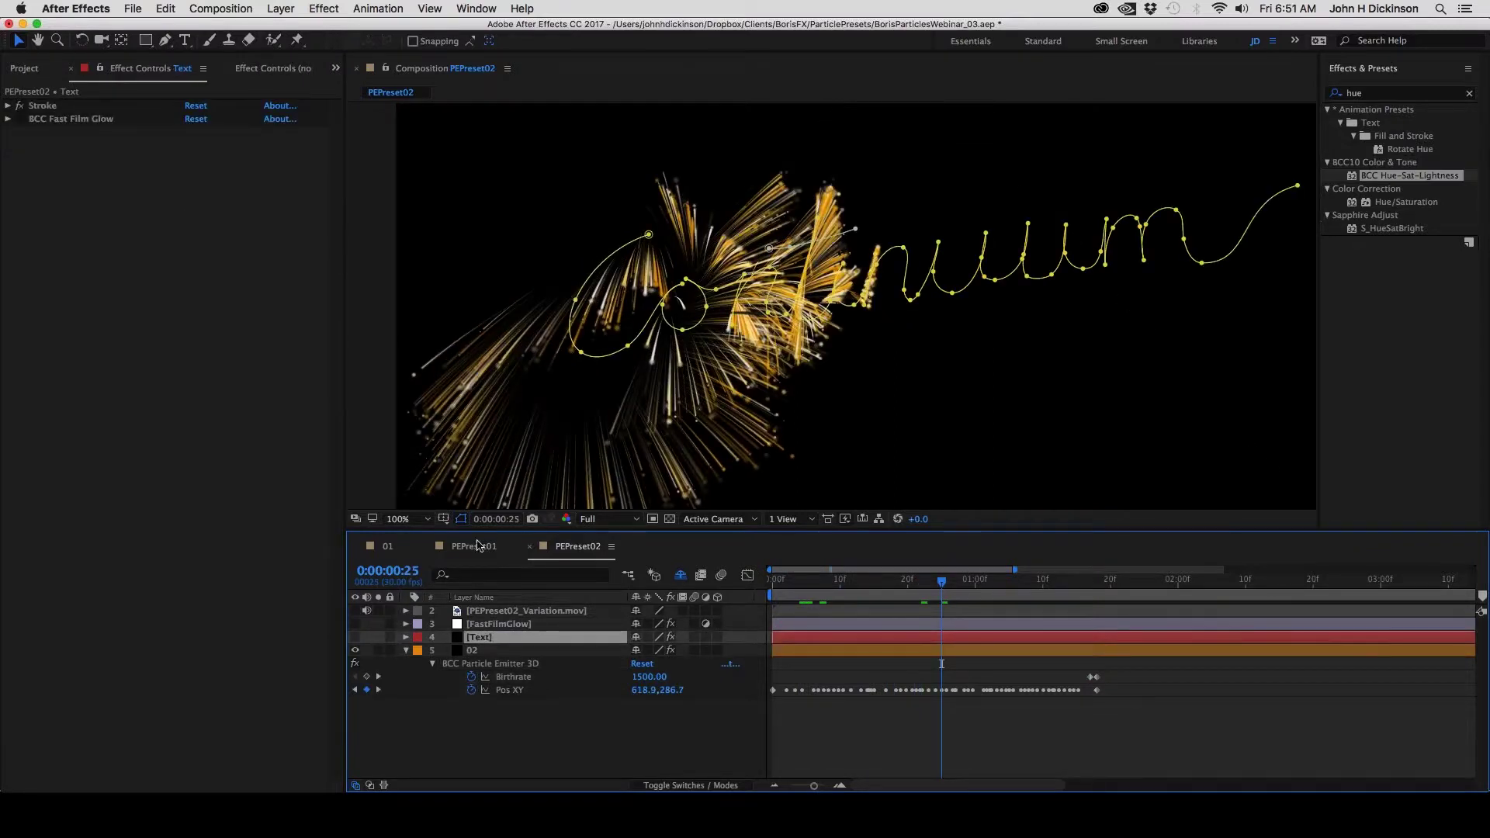
{"action": "left_click", "coordinate": [356, 637]}
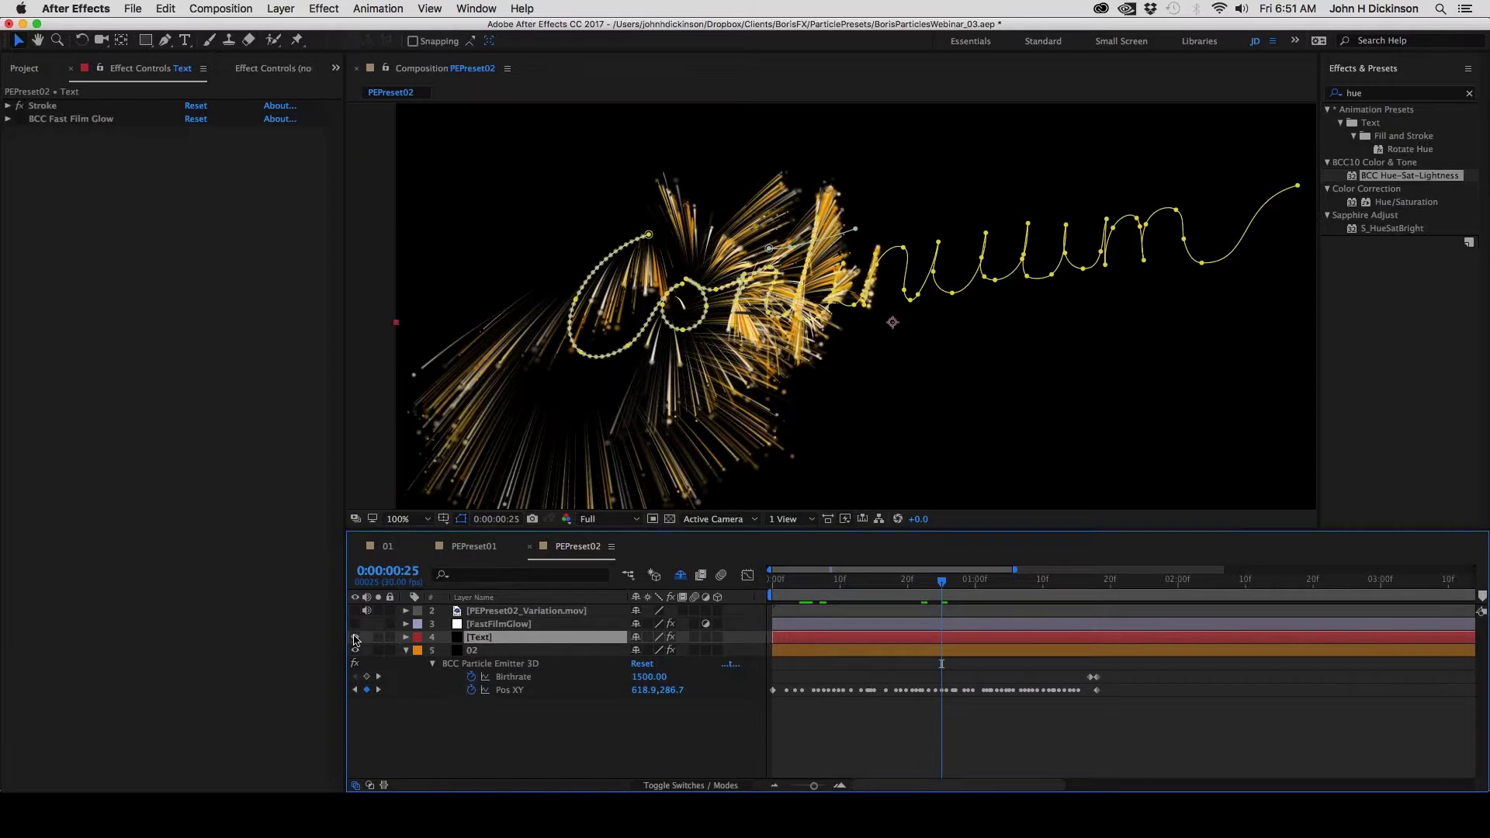
{"action": "left_click", "coordinate": [6, 108]}
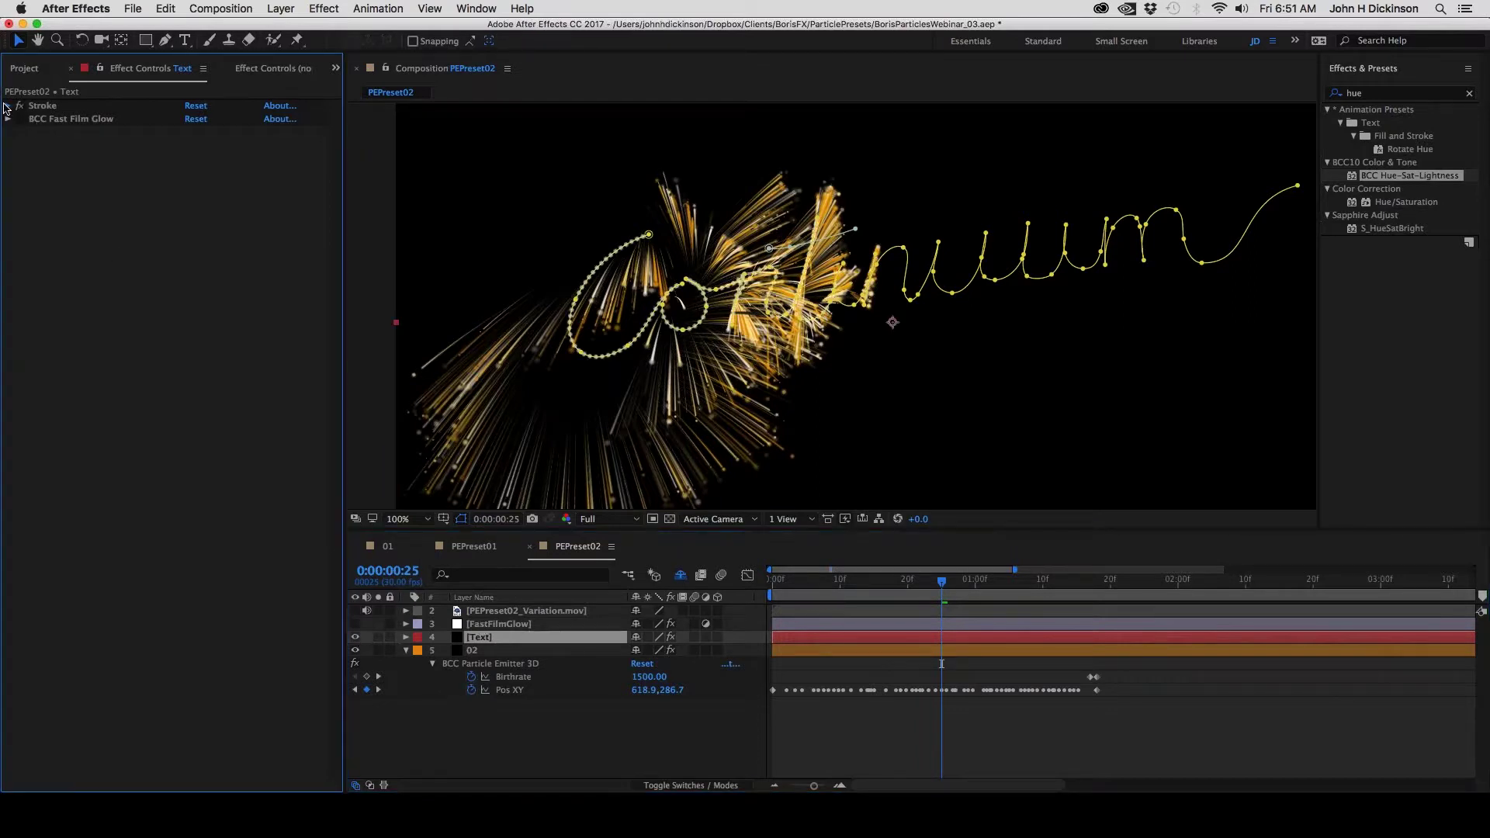
{"action": "left_click", "coordinate": [7, 106]}
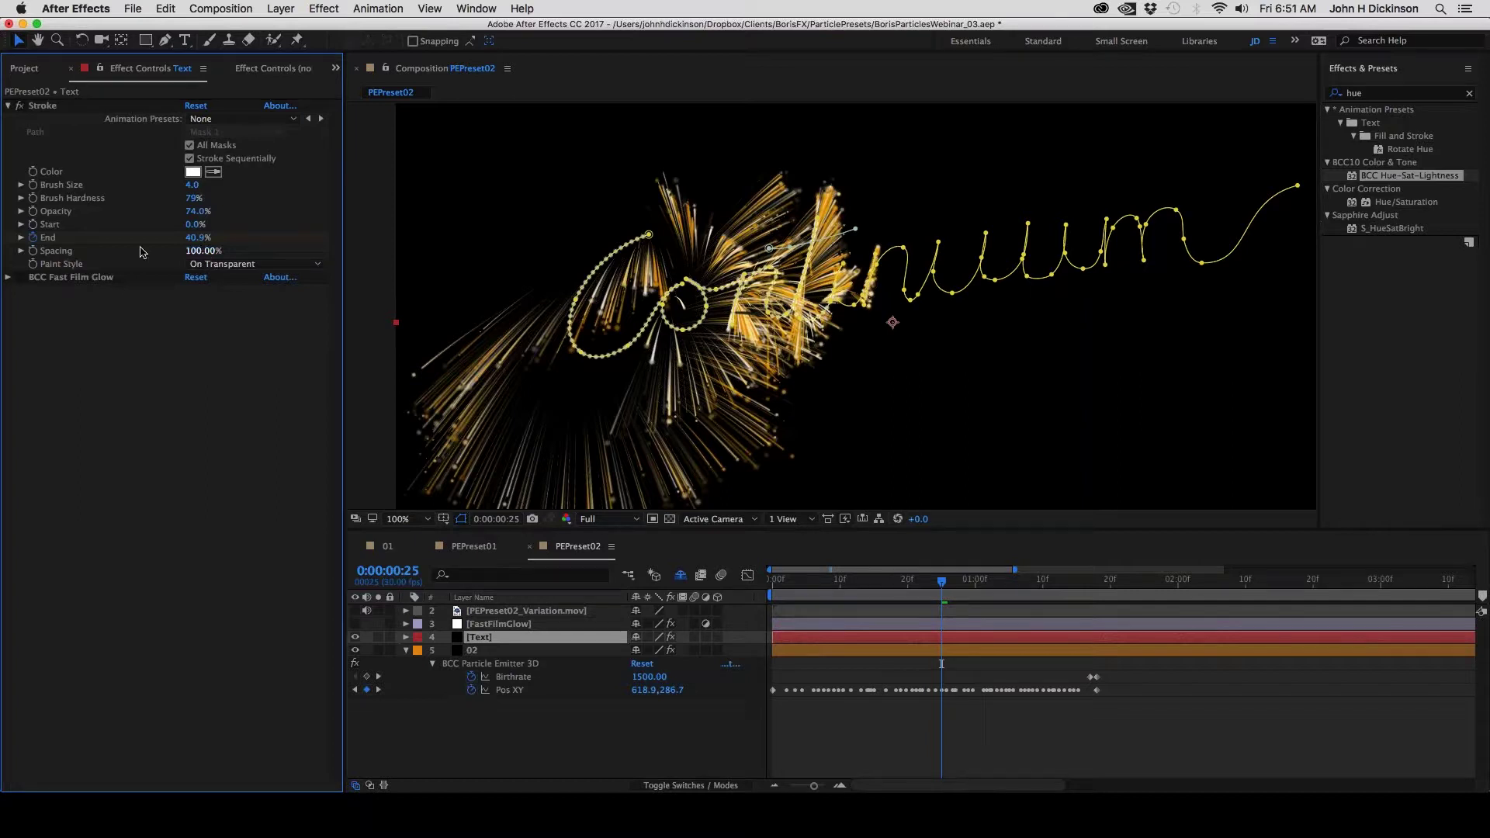
Examine the stroked dots along the text path up close, check the write-on at 0:00:01:04, and collapse layer 02
{"action": "scroll", "coordinate": [613, 252], "scroll_direction": "up", "scroll_amount": 1}
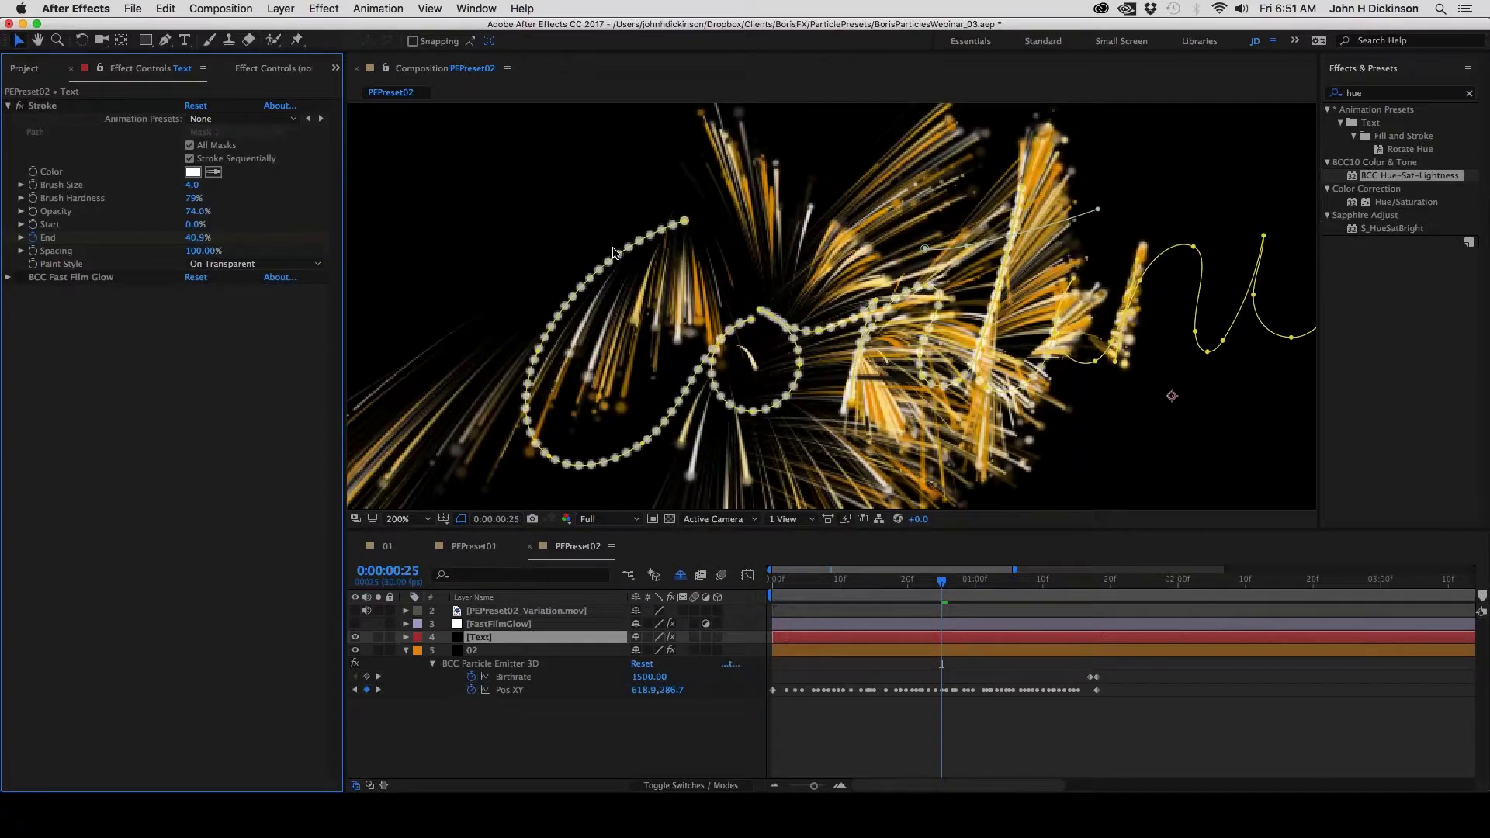
{"action": "scroll", "coordinate": [613, 252], "scroll_direction": "down", "scroll_amount": 1}
{"action": "mouse_move", "coordinate": [941, 582]}
{"action": "left_mouse_down"}
{"action": "mouse_move", "coordinate": [832, 590]}
{"action": "mouse_move", "coordinate": [942, 586]}
{"action": "left_mouse_up"}
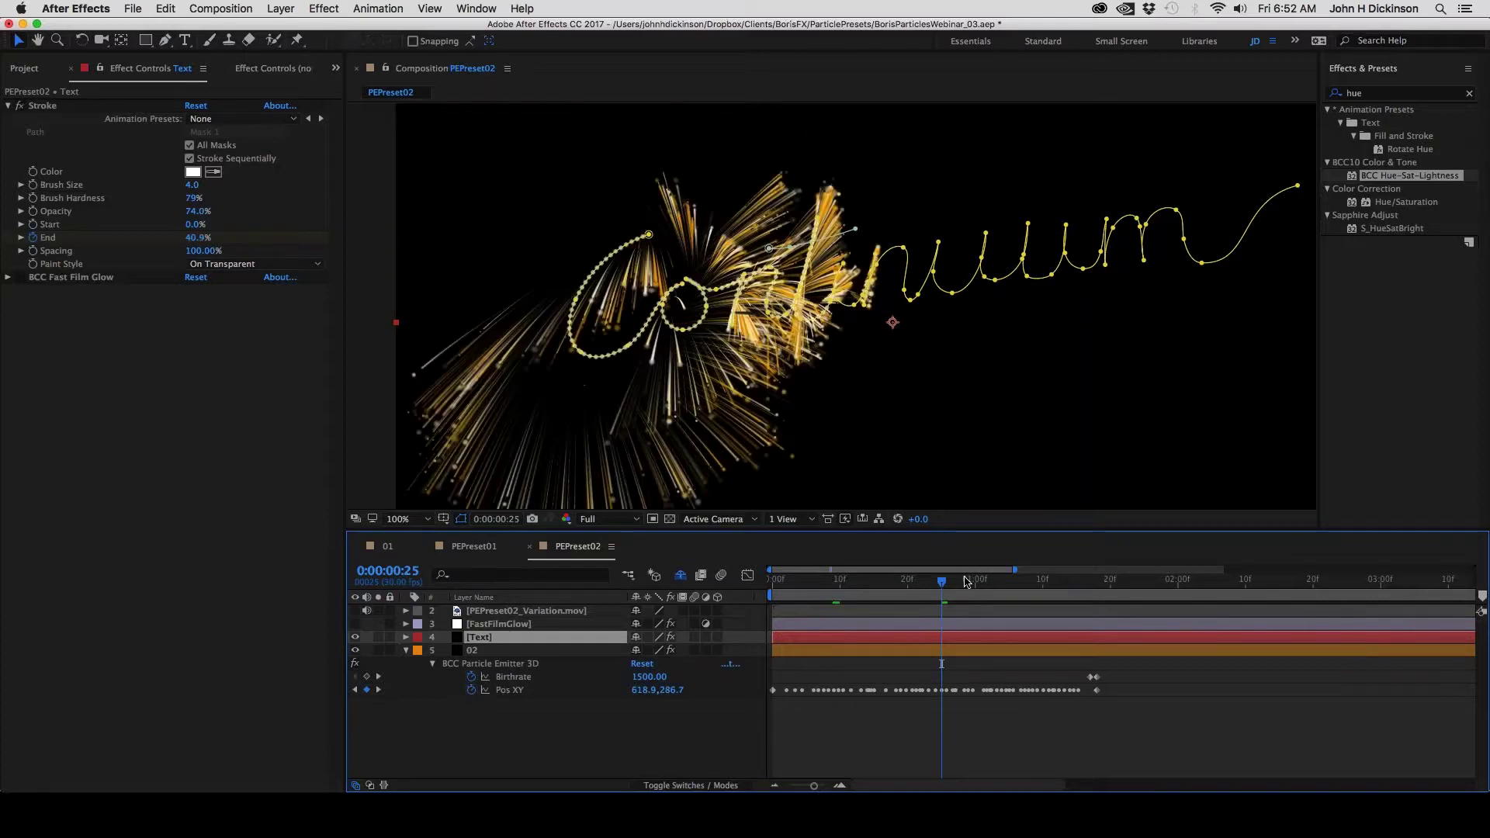
{"action": "left_click", "coordinate": [975, 584]}
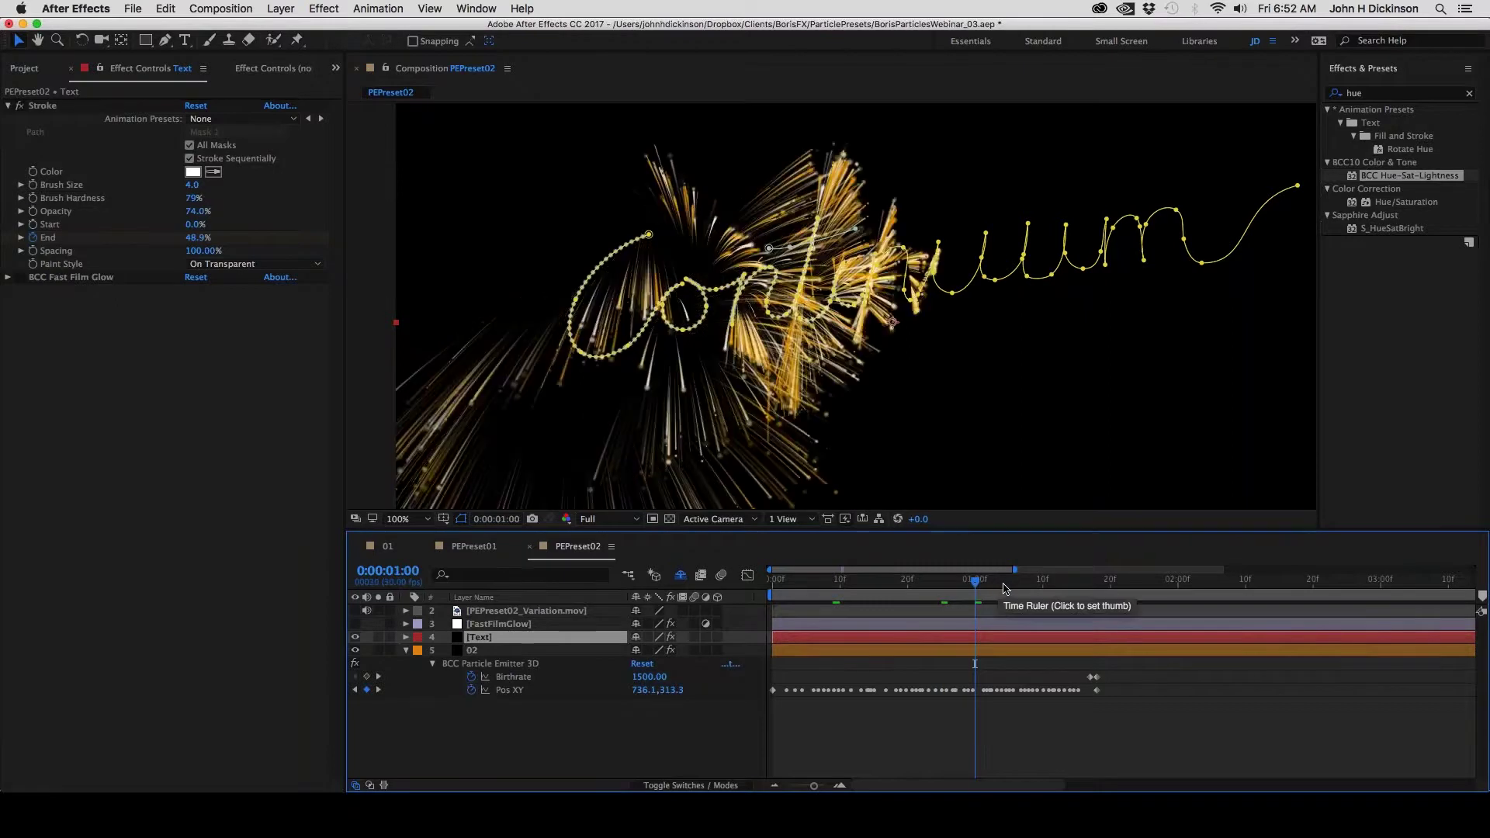
{"action": "left_click", "coordinate": [1002, 583]}
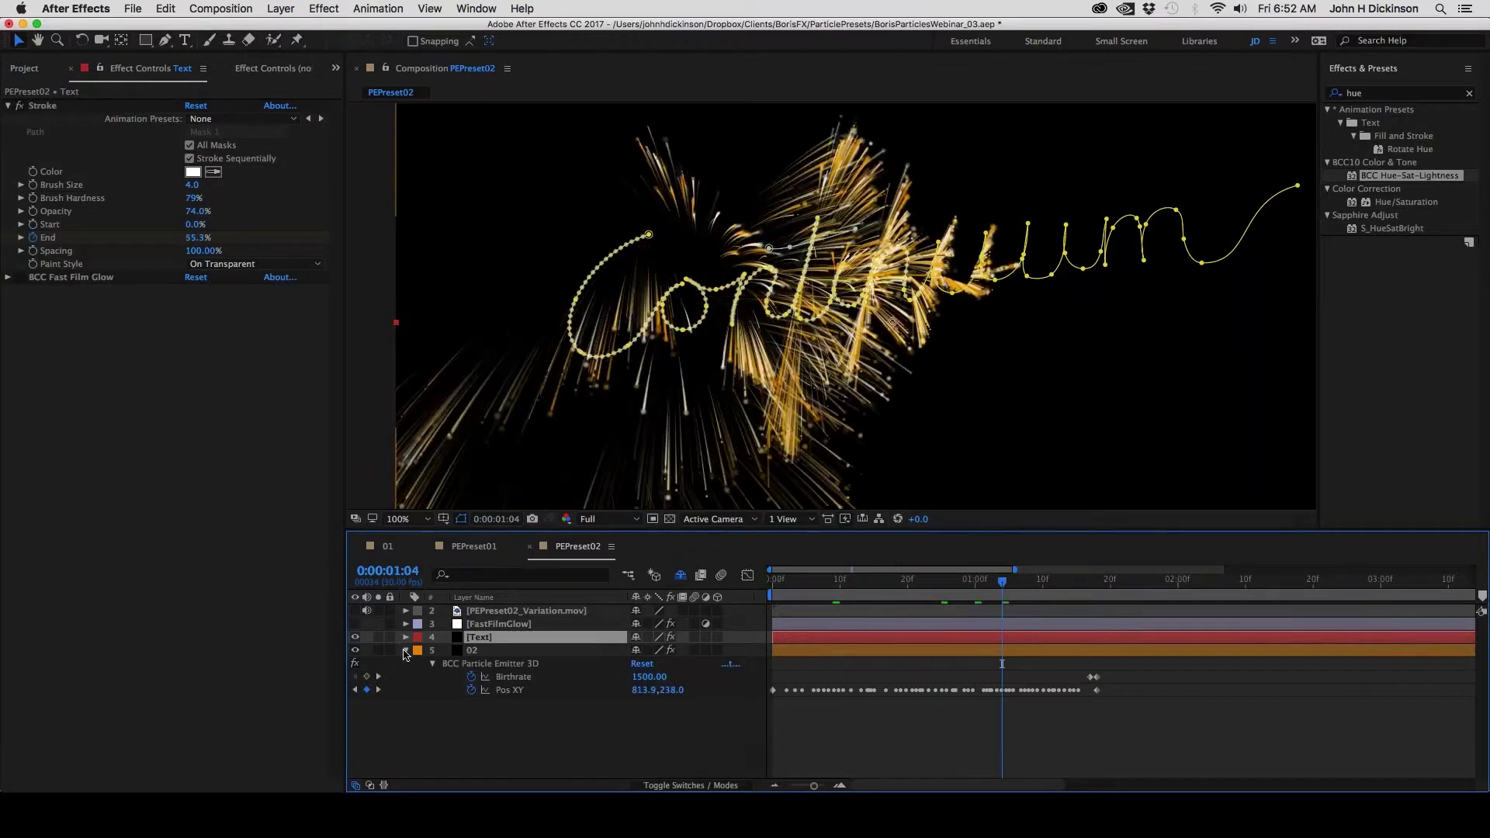
{"action": "left_click", "coordinate": [405, 651]}
Toggle the FastFilmGlow and PEPreset02_Variation.mov layers on to compare the looks, and leave both hidden
{"action": "left_click", "coordinate": [500, 625]}
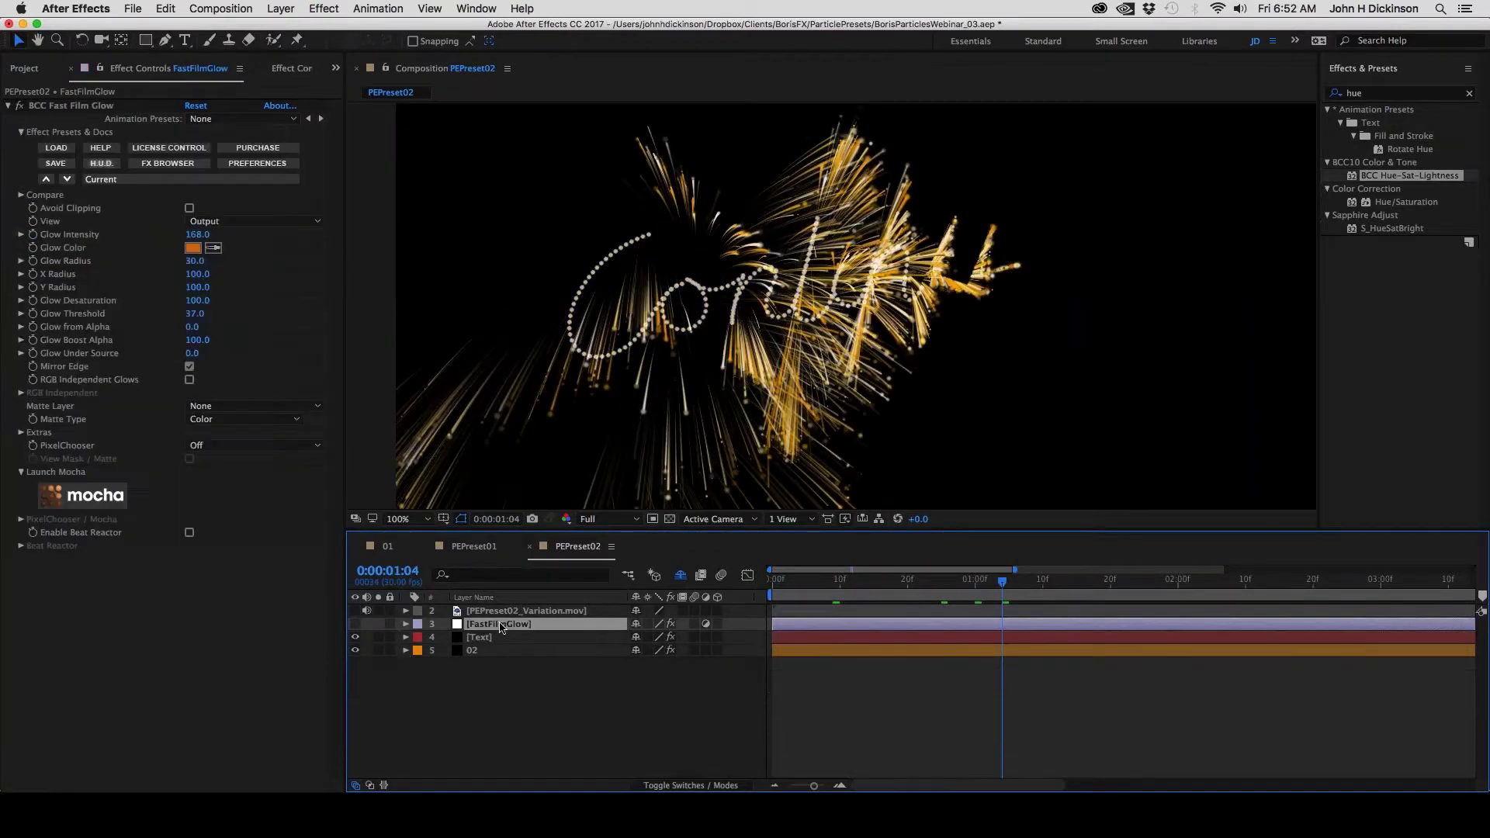
{"action": "left_click", "coordinate": [355, 625]}
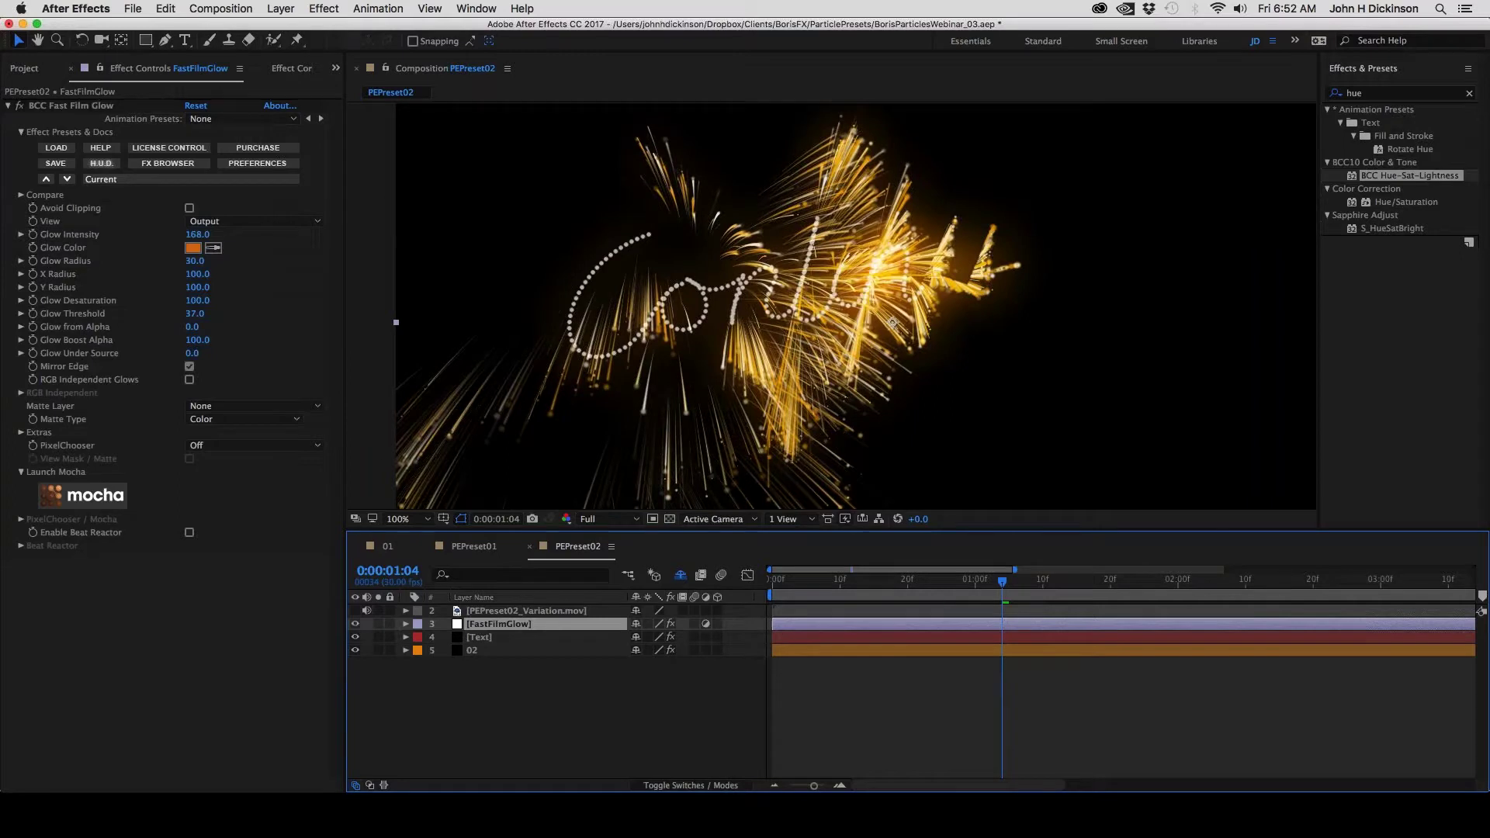
{"action": "left_click", "coordinate": [355, 611]}
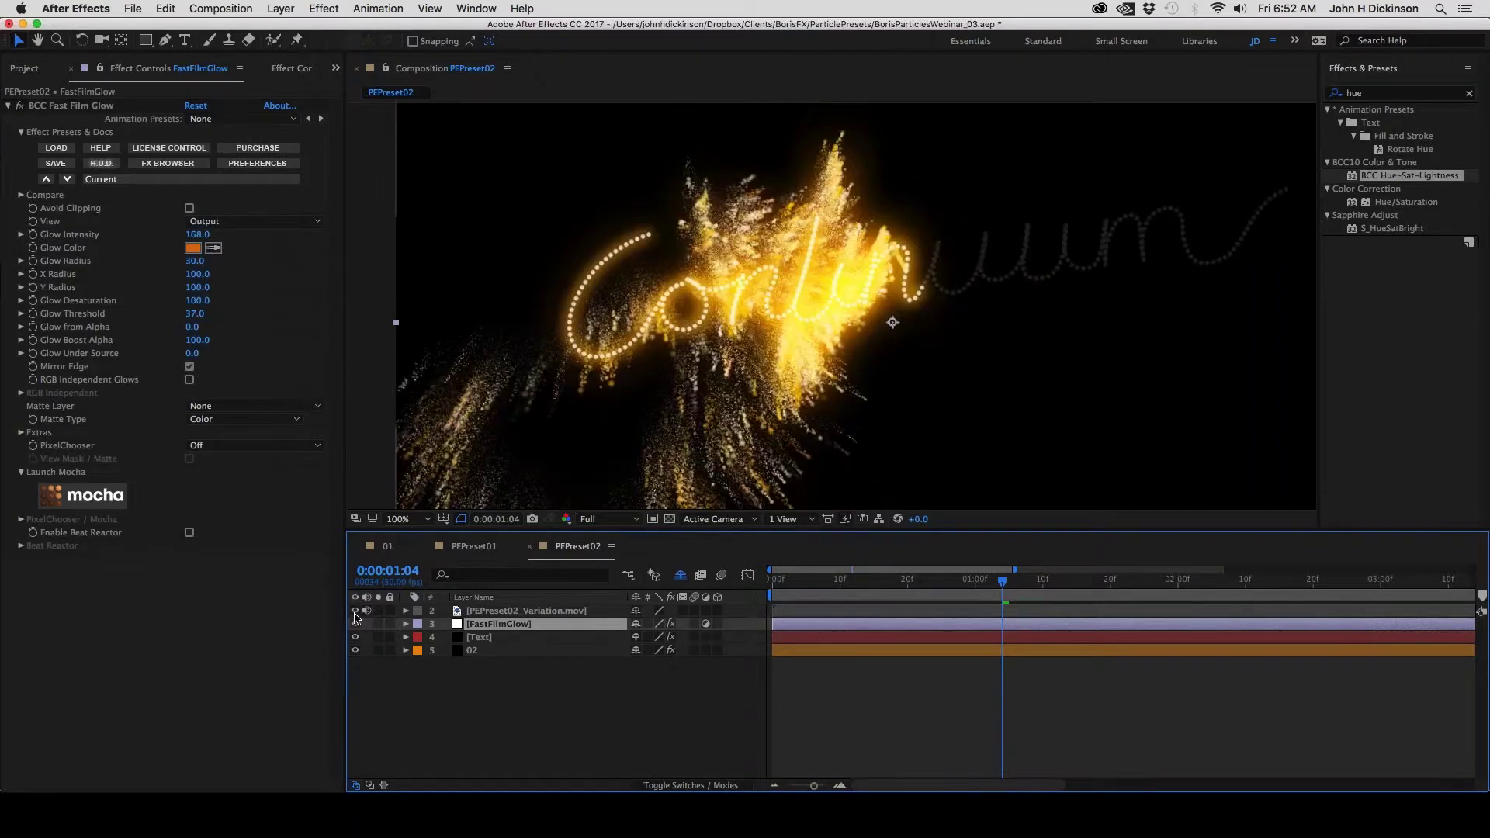
{"action": "left_click", "coordinate": [355, 611]}
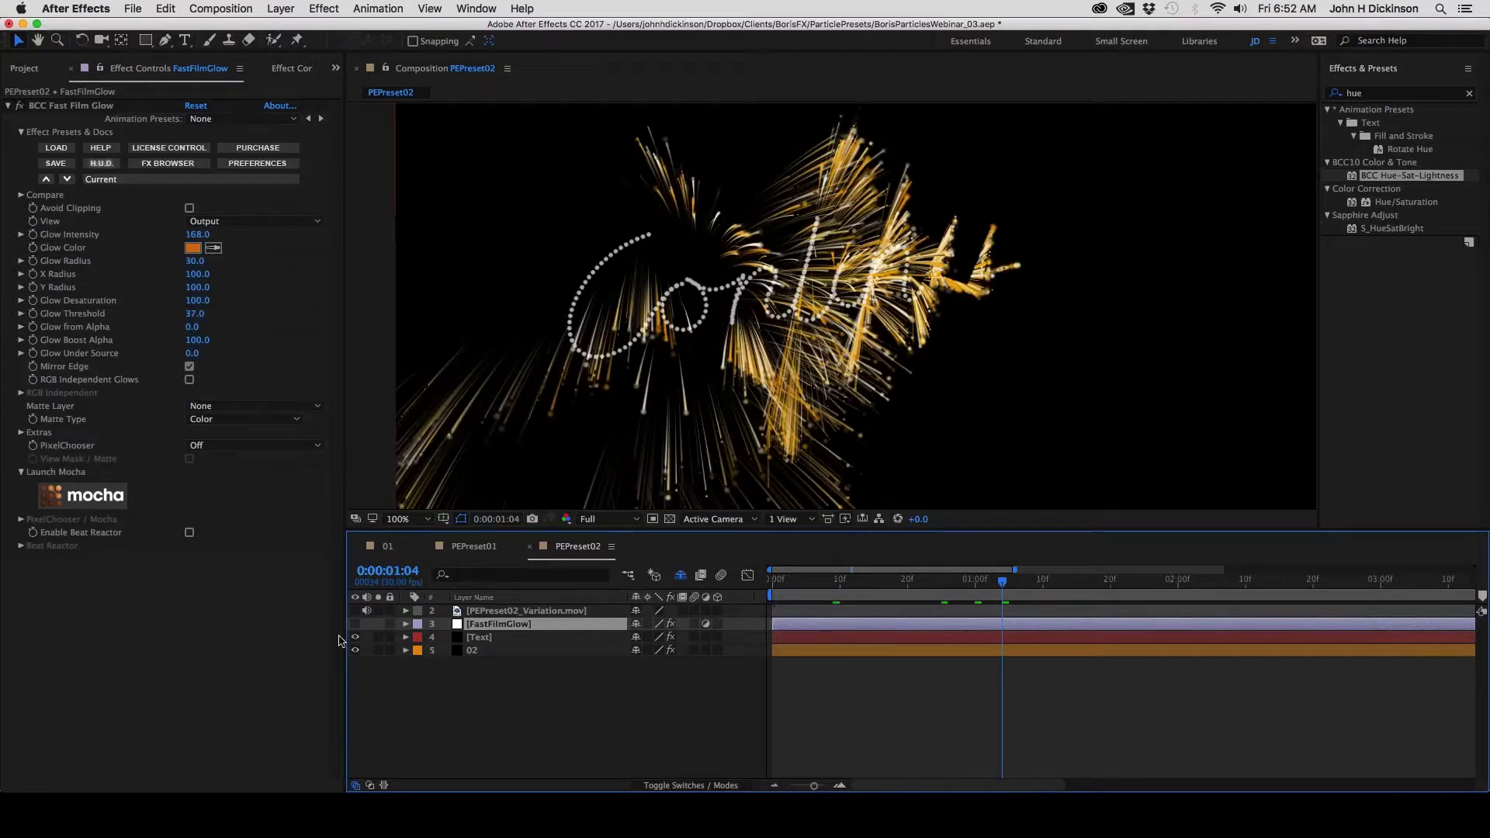
{"action": "left_click", "coordinate": [355, 611]}
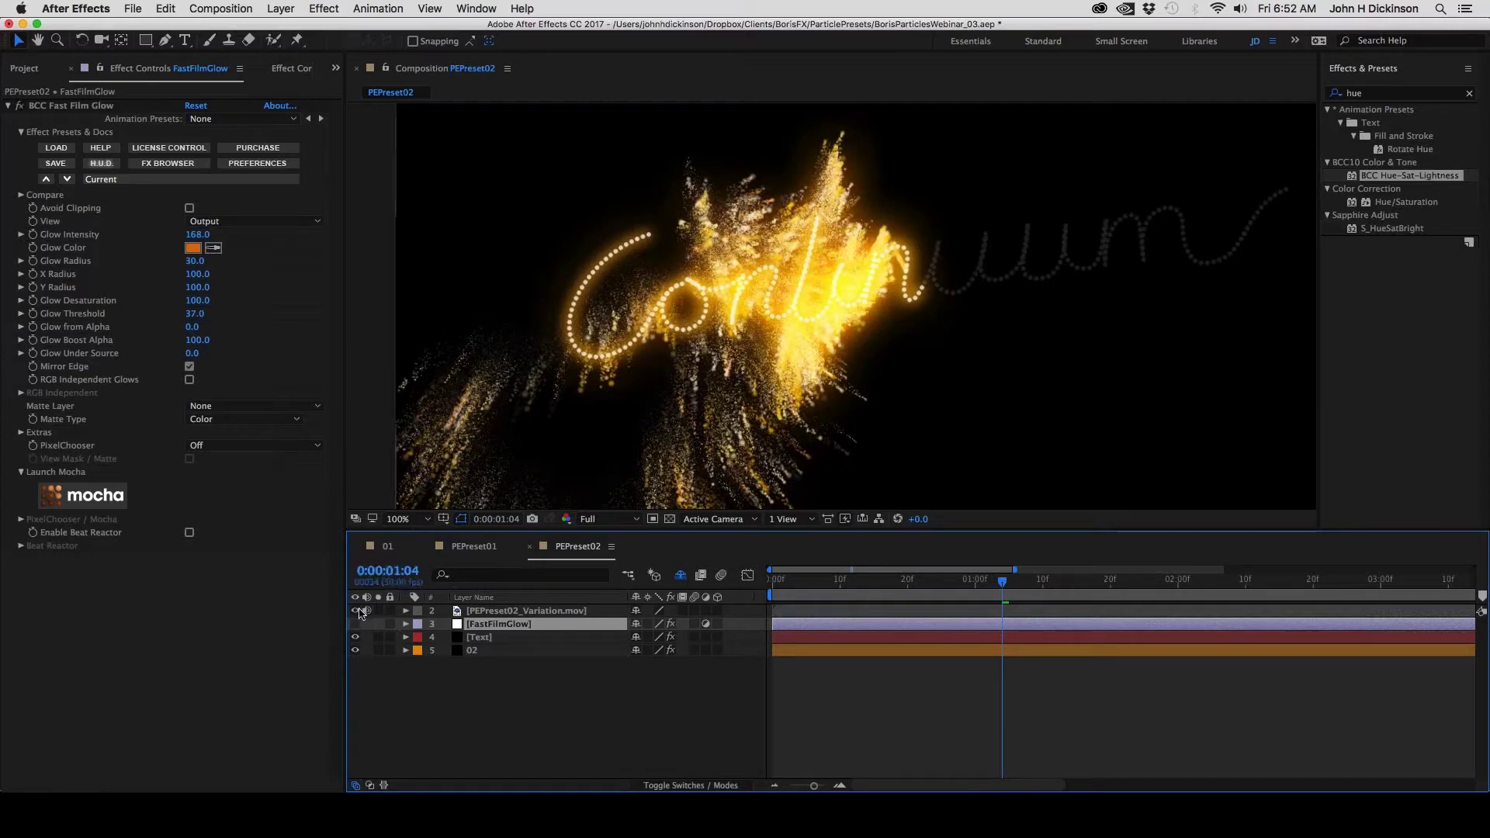
{"action": "left_click", "coordinate": [355, 610]}
Set the Spawn Velocity of layer 02's particle emitter to 18 and scrub the timeline to 0:00:01:09
{"action": "left_click", "coordinate": [485, 652]}
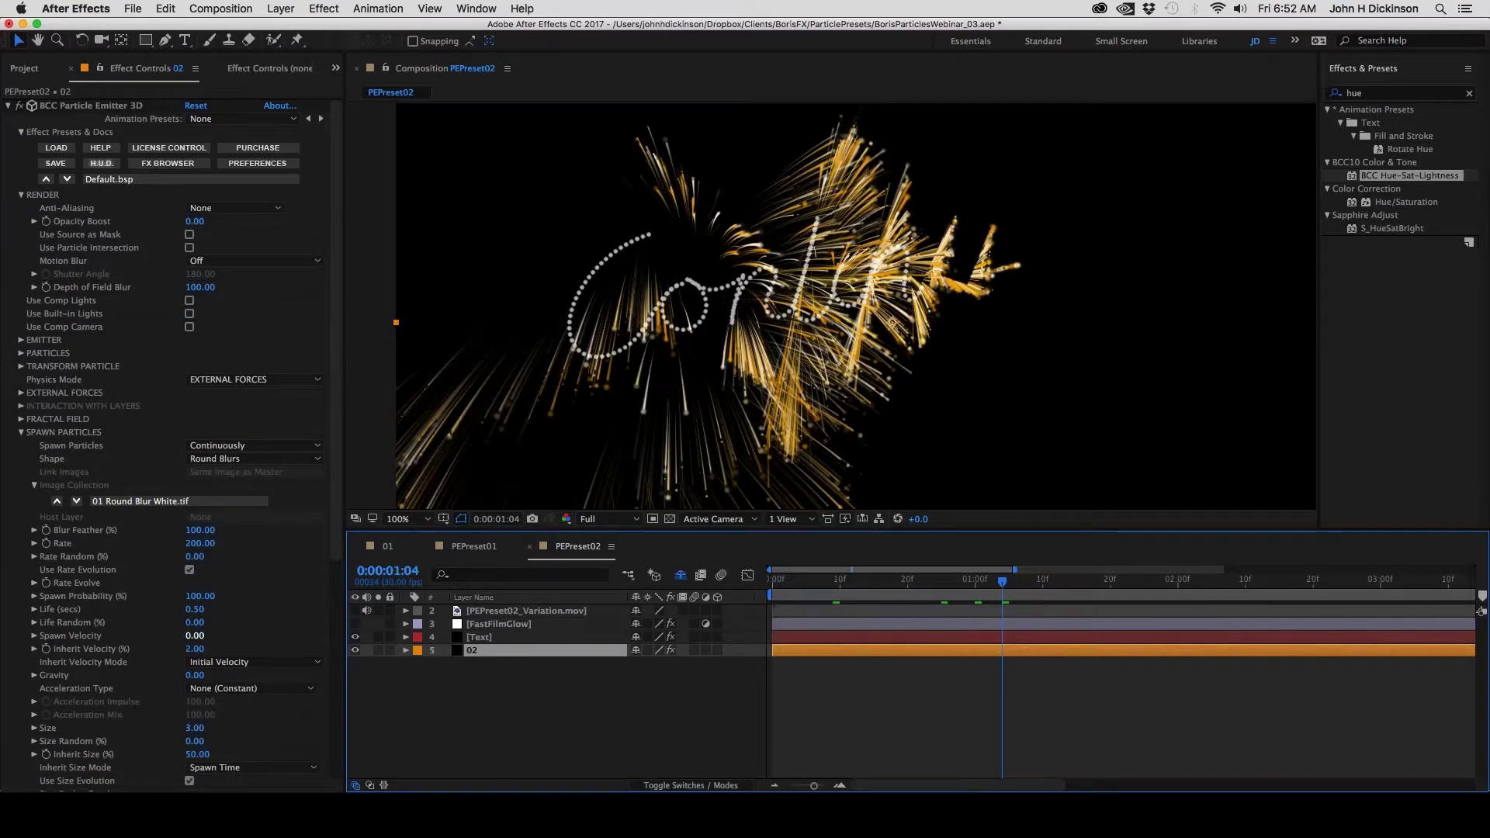
{"action": "left_click_drag", "start_coordinate": [195, 640], "coordinate": [203, 636]}
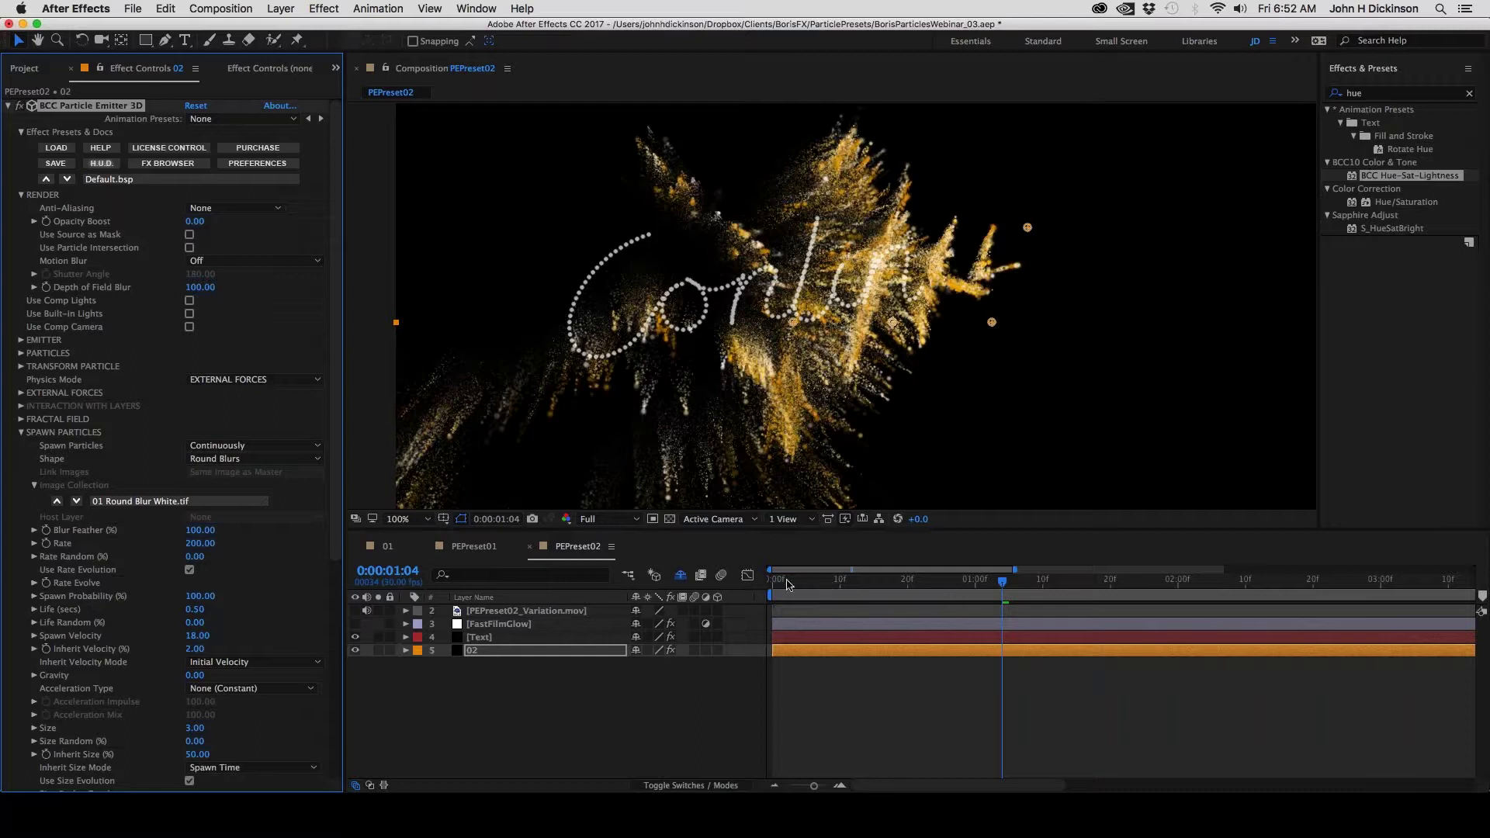
{"action": "left_click_drag", "start_coordinate": [787, 583], "coordinate": [1033, 590]}
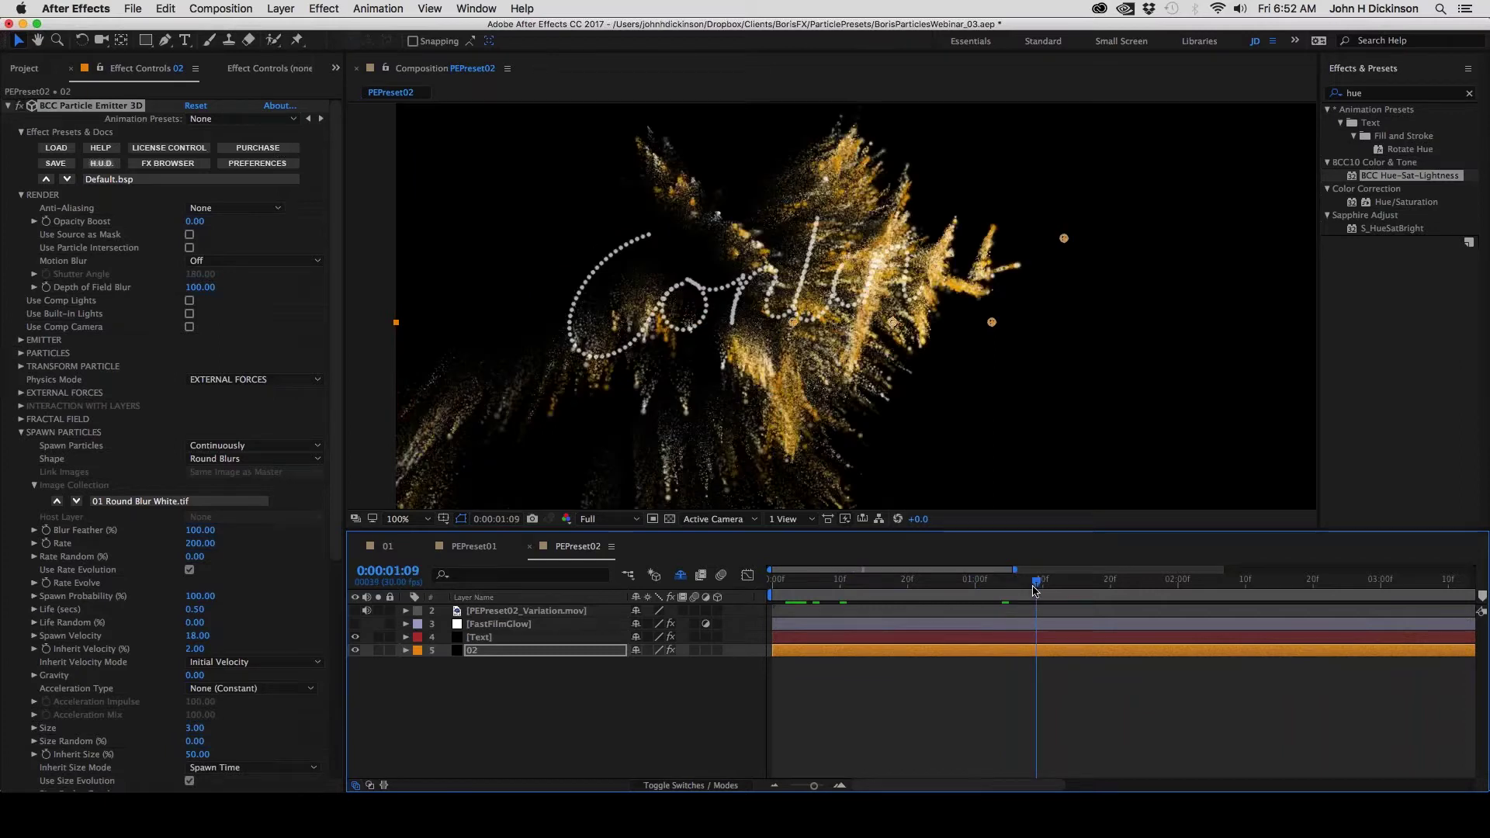
Hide layers 02 and Text, show PEPreset02_Variation.mov, and scrub it from the start to 0:00:00:16
{"action": "left_click", "coordinate": [355, 650]}
{"action": "left_click", "coordinate": [355, 637]}
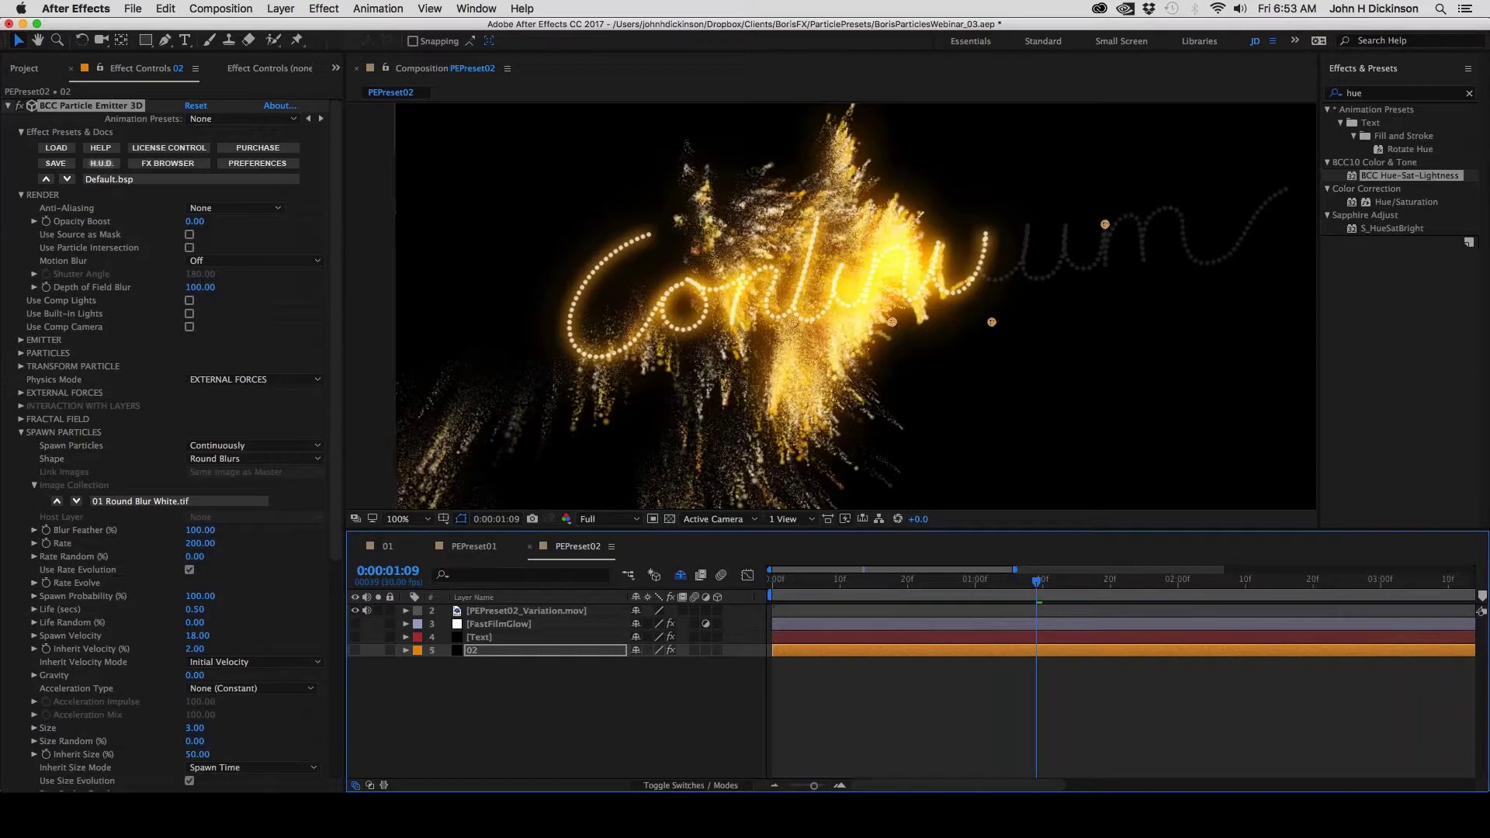
{"action": "left_click_drag", "start_coordinate": [813, 581], "coordinate": [769, 582]}
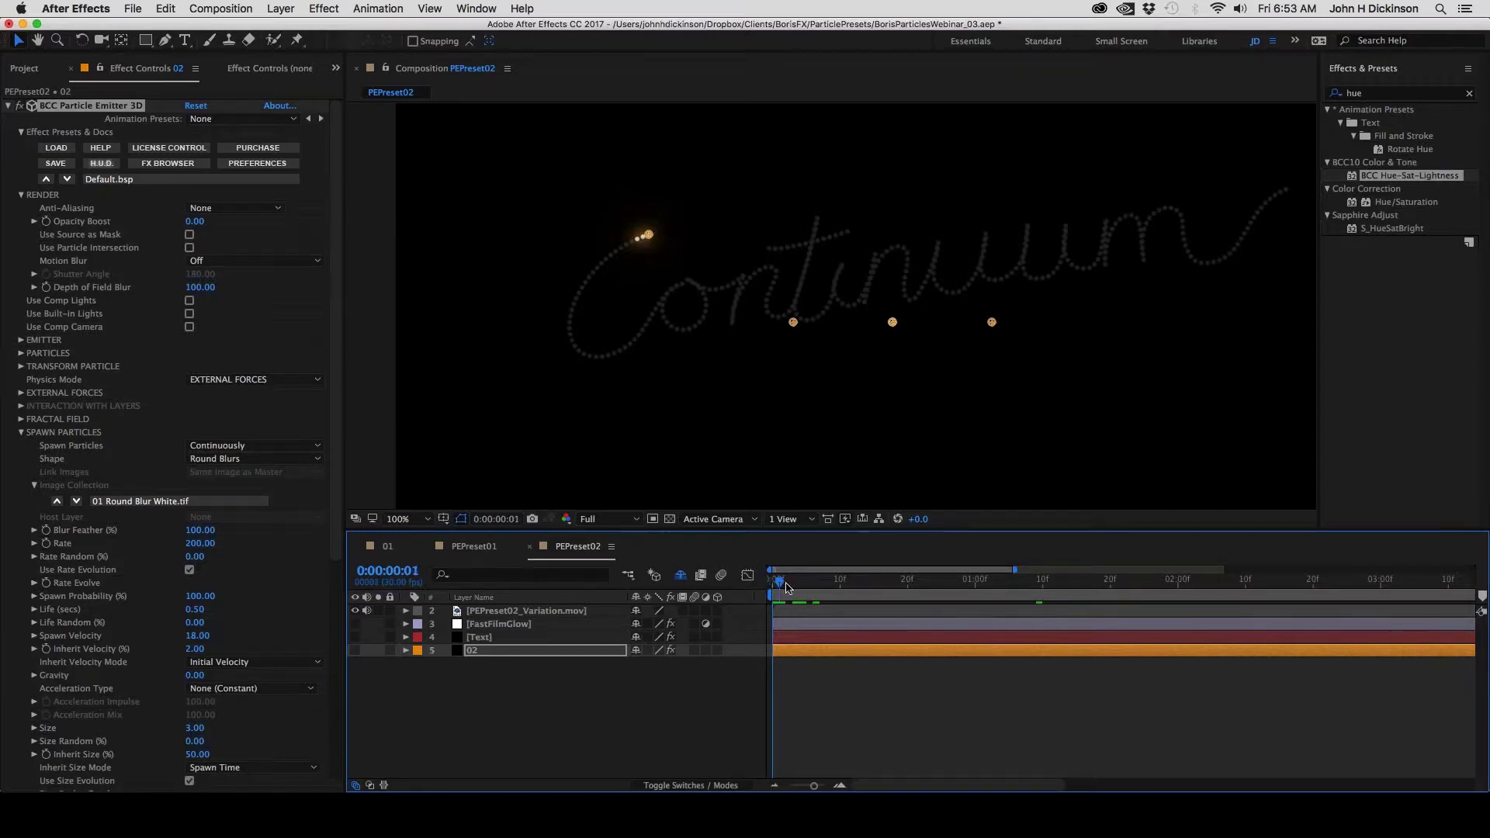
{"action": "left_click_drag", "start_coordinate": [786, 587], "coordinate": [886, 618]}
Enable the proxy of the PEPreset02 composition in the project
{"action": "left_click", "coordinate": [31, 69]}
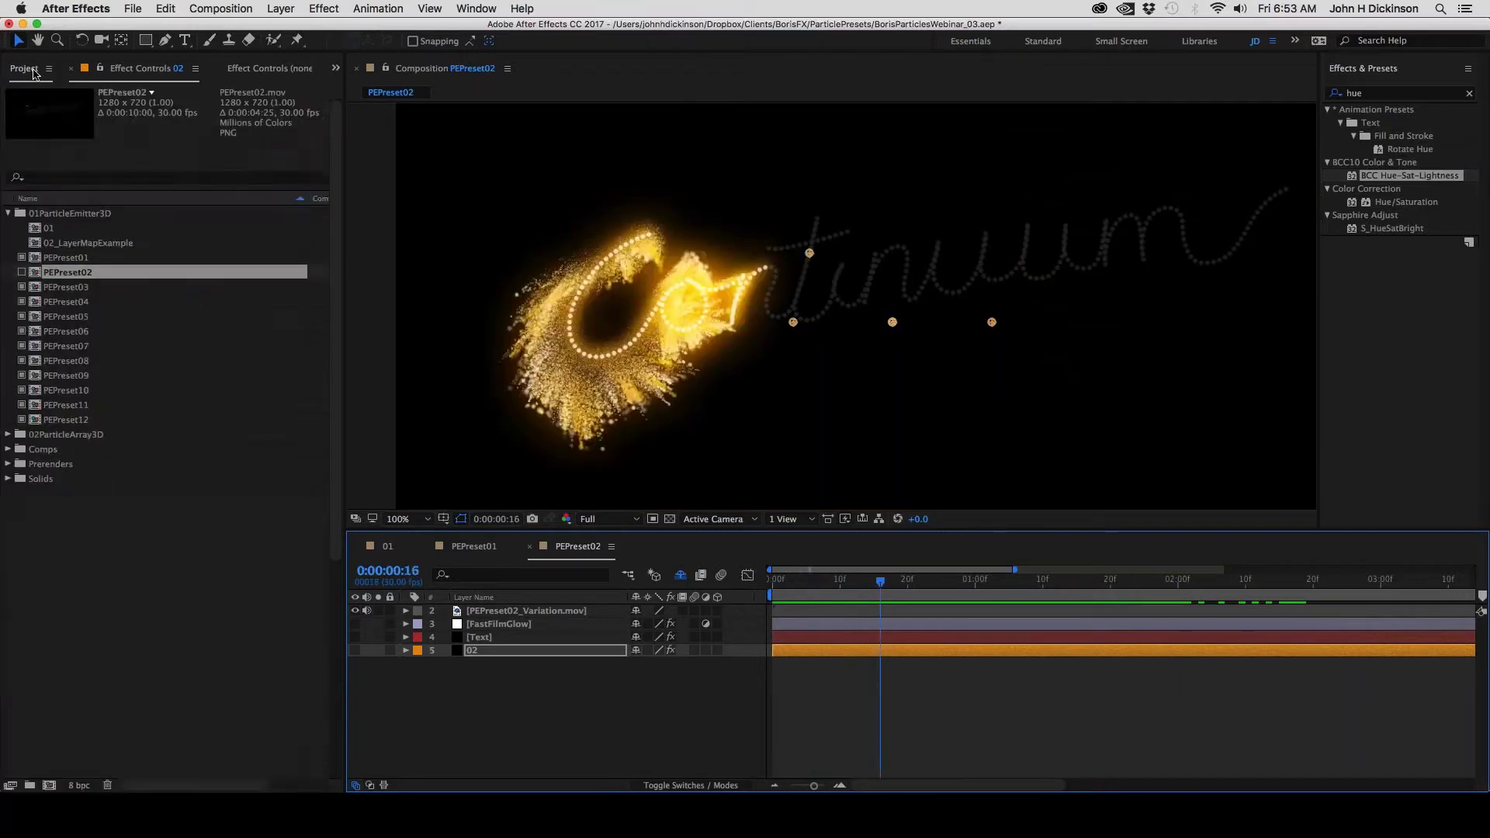
{"action": "left_click", "coordinate": [22, 273]}
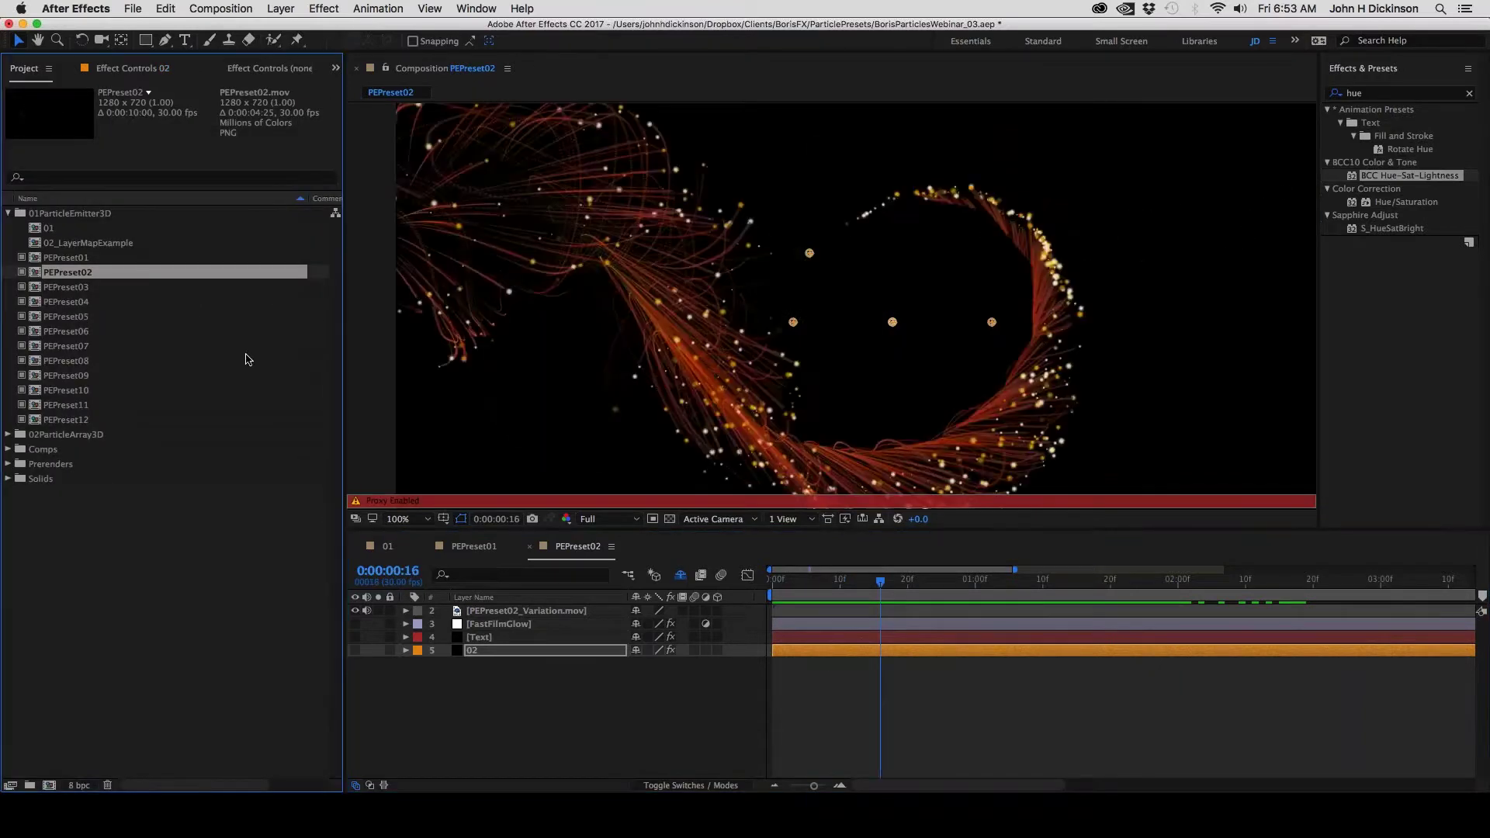
Preview the PEPreset02 variation around 0:00:00:15, and open and play the PEPreset03 composition
{"action": "left_click_drag", "start_coordinate": [880, 597], "coordinate": [874, 599]}
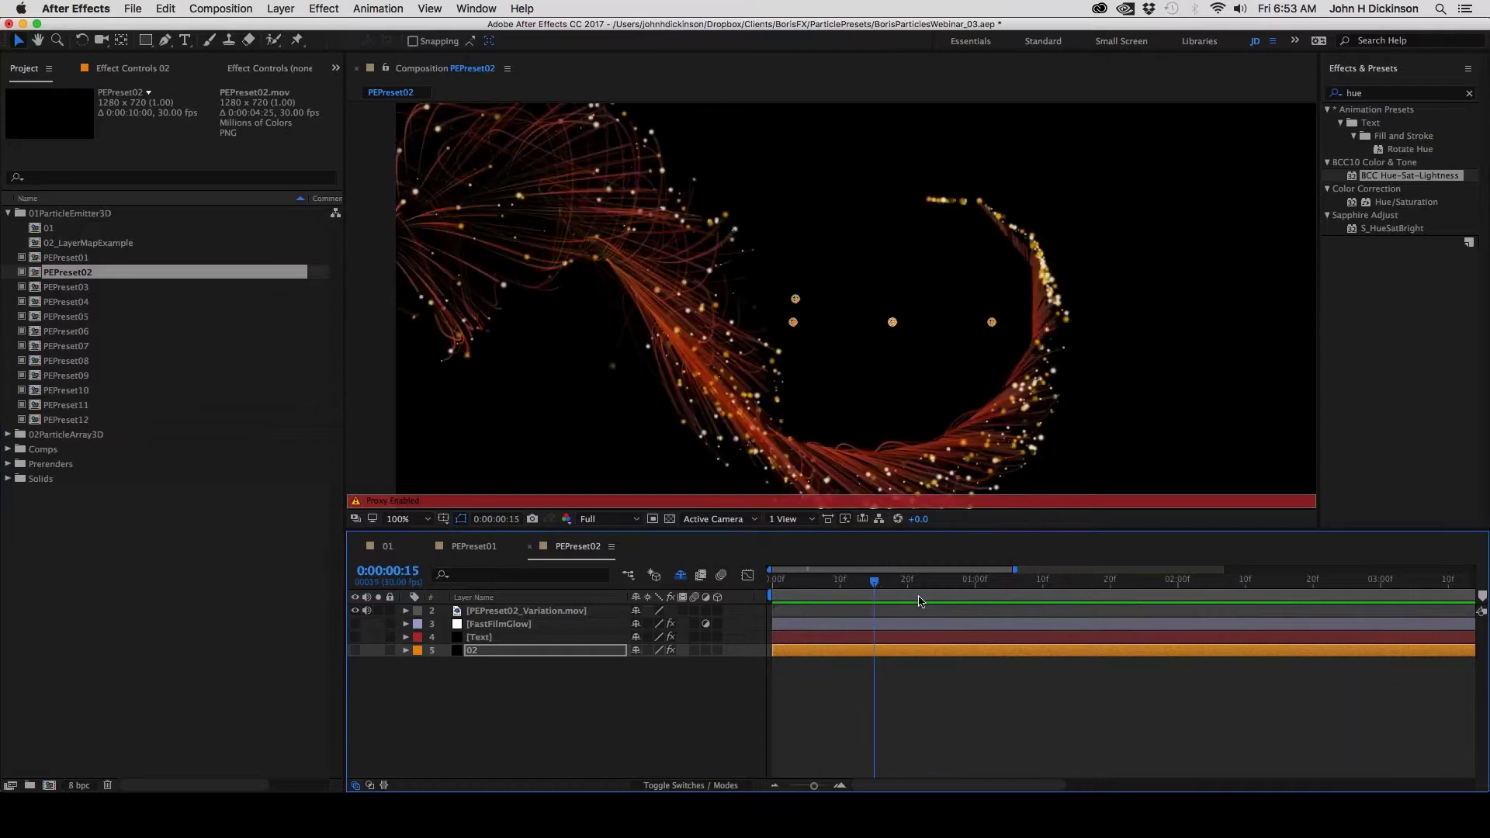
{"action": "key", "text": "space"}
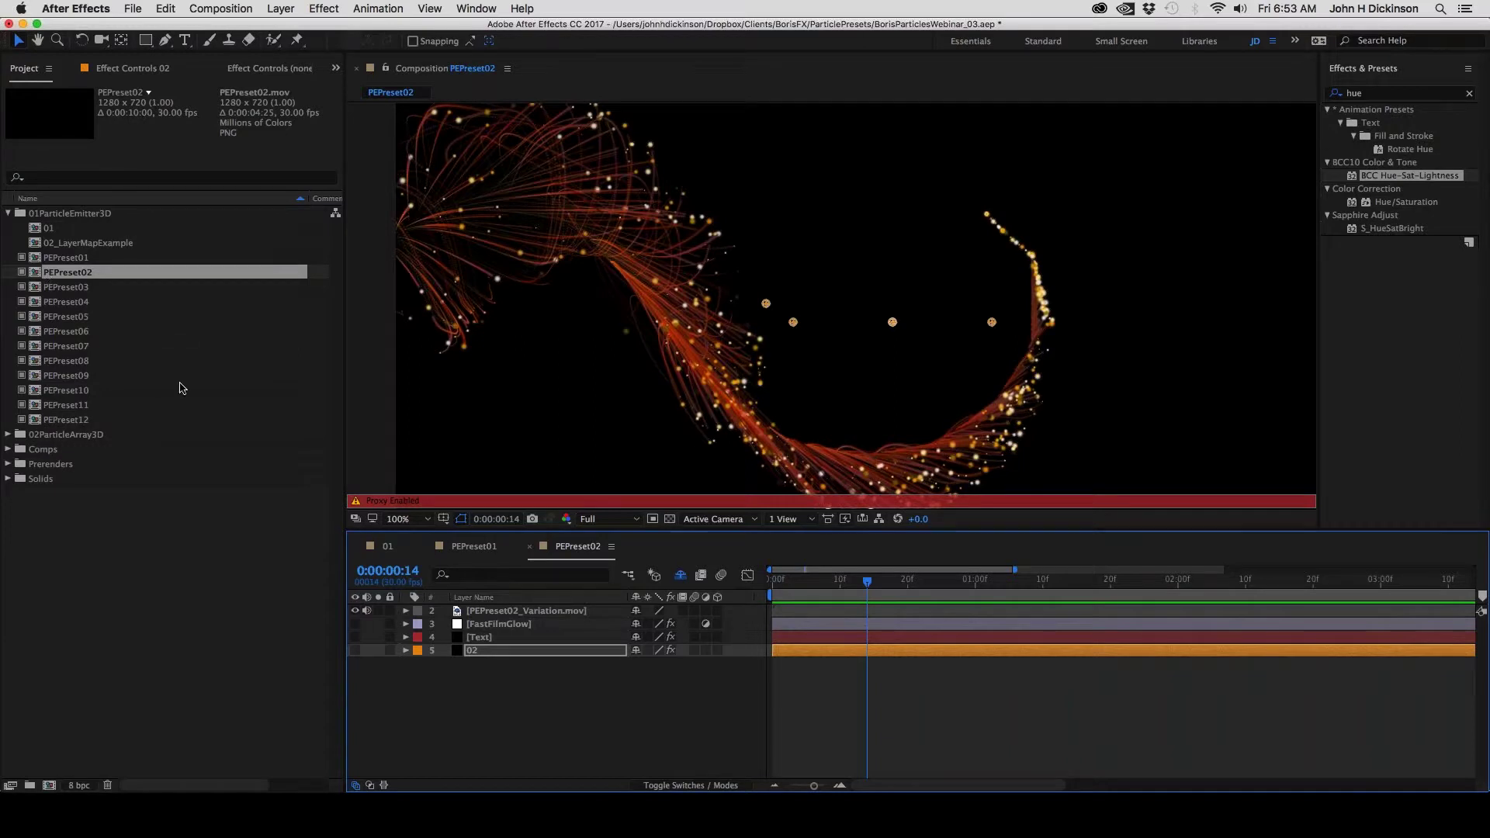
{"action": "left_click", "coordinate": [34, 288]}
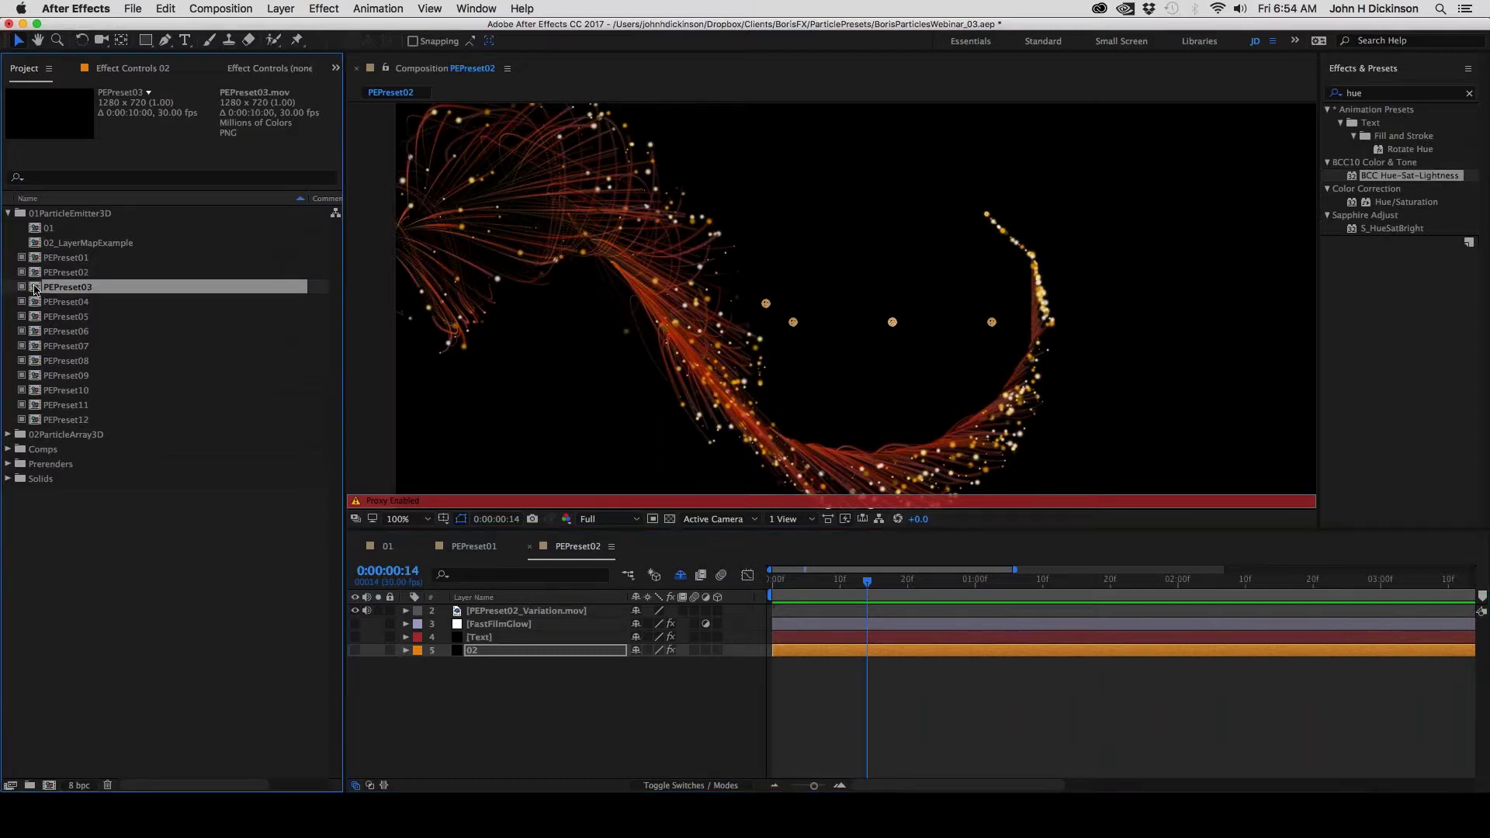
{"action": "double_click", "coordinate": [34, 288]}
{"action": "key", "text": "space"}
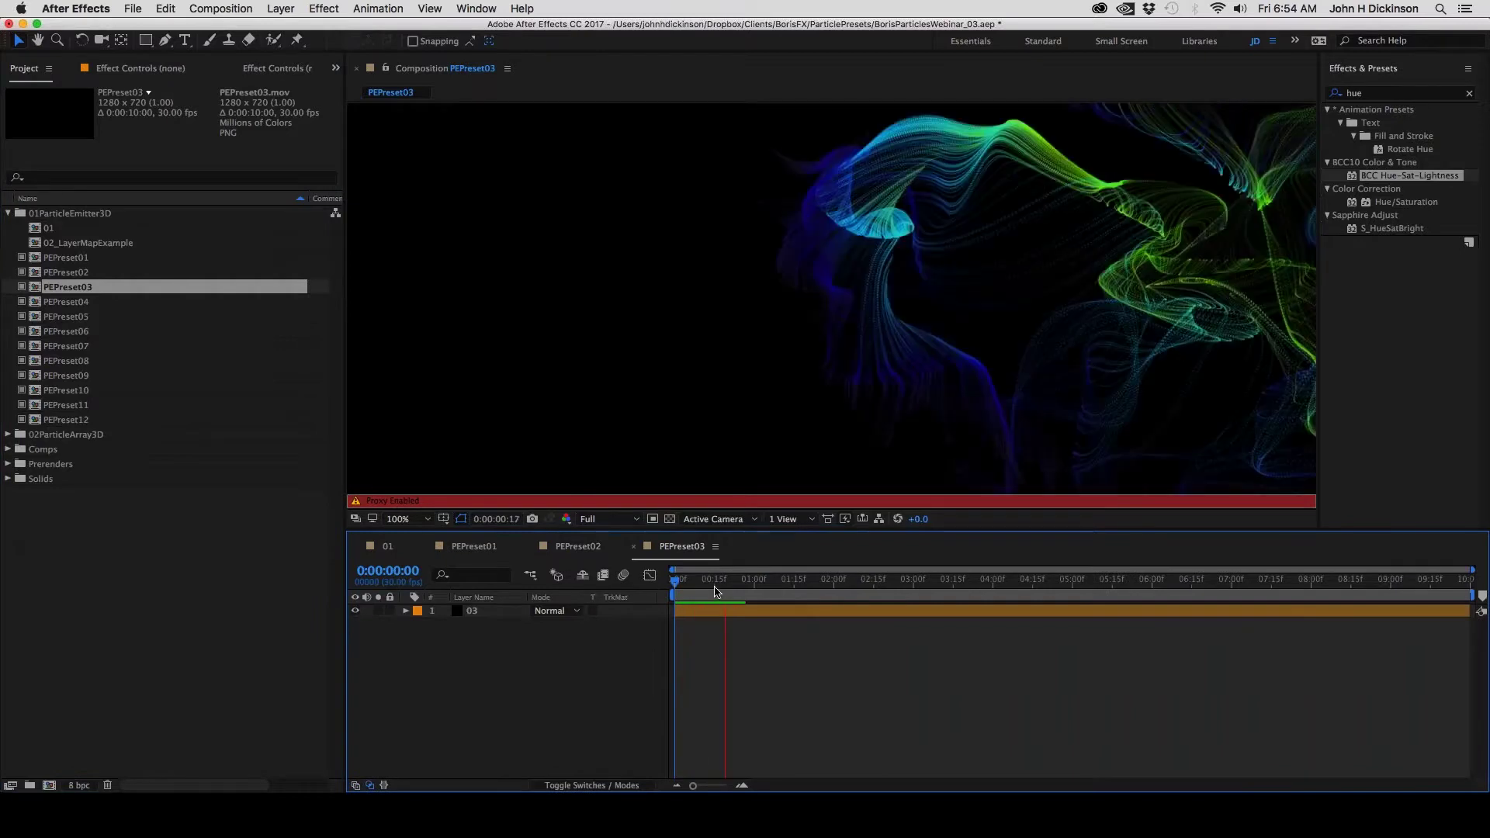
Open and play the PEPreset04, PEPreset05, PEPreset06 and PEPreset07 compositions one after another
{"action": "double_click", "coordinate": [66, 301]}
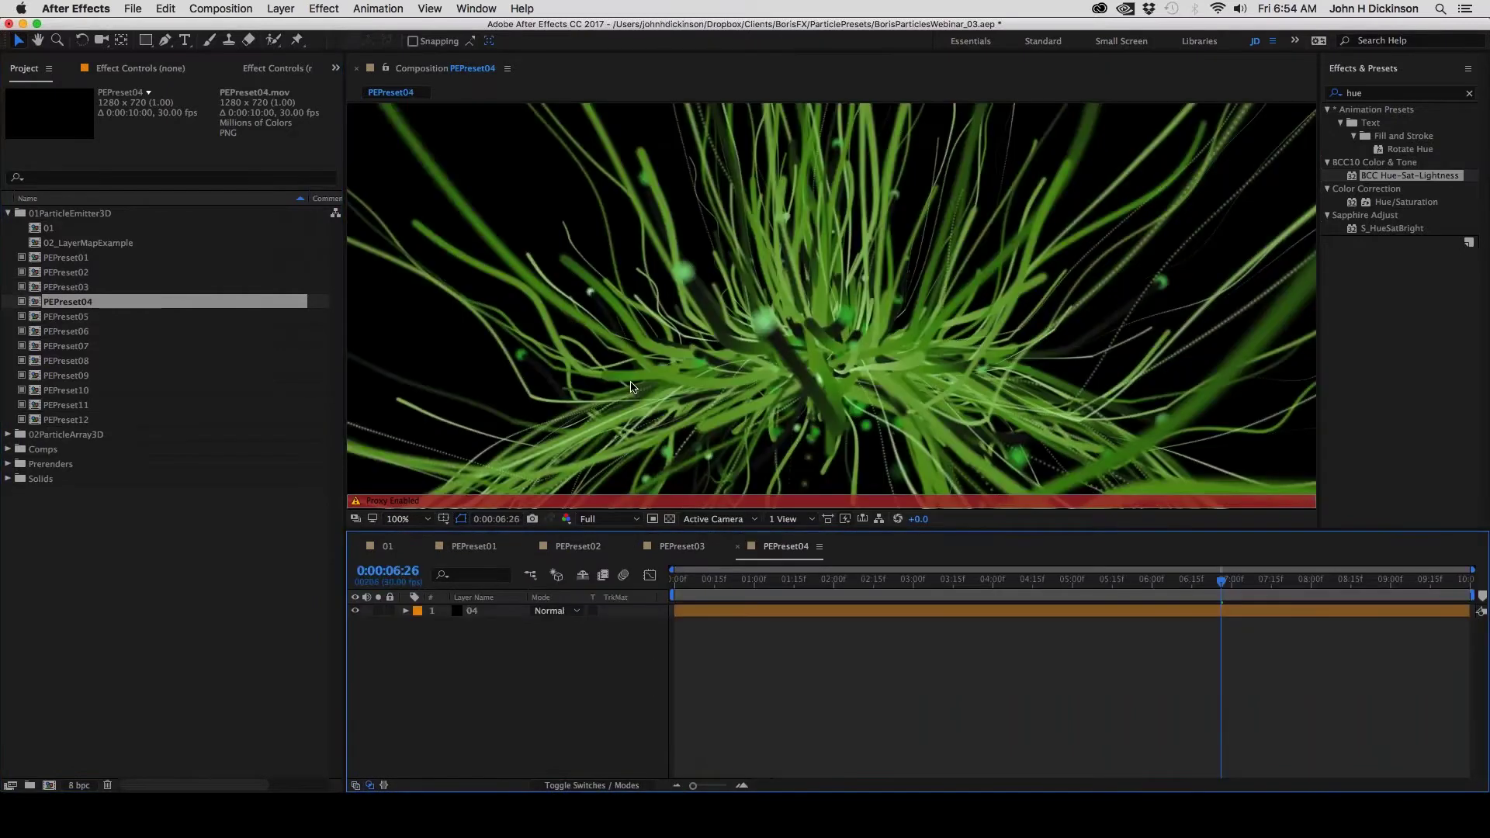
{"action": "key", "text": "space"}
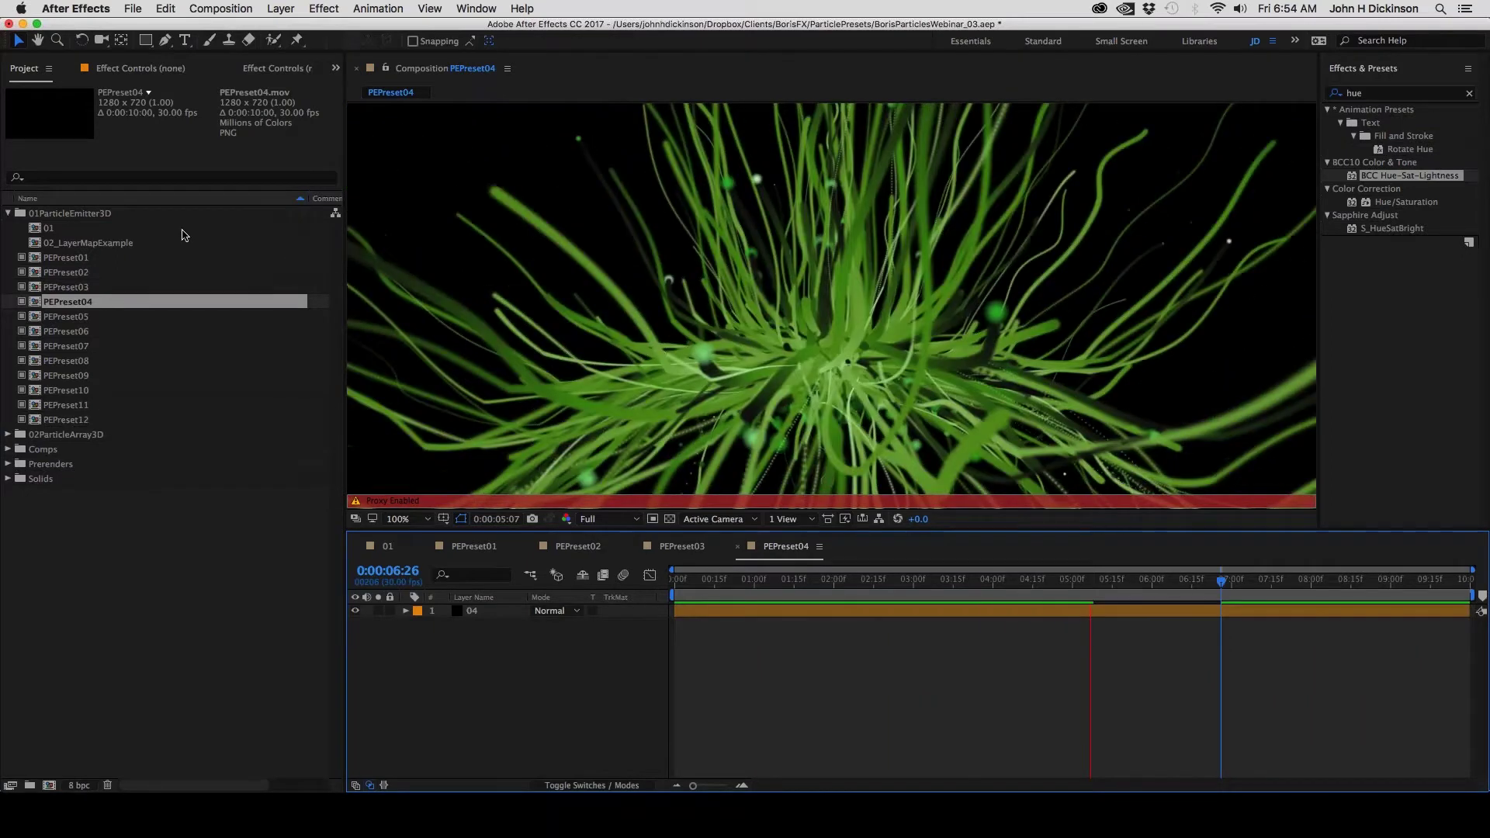
{"action": "double_click", "coordinate": [34, 318]}
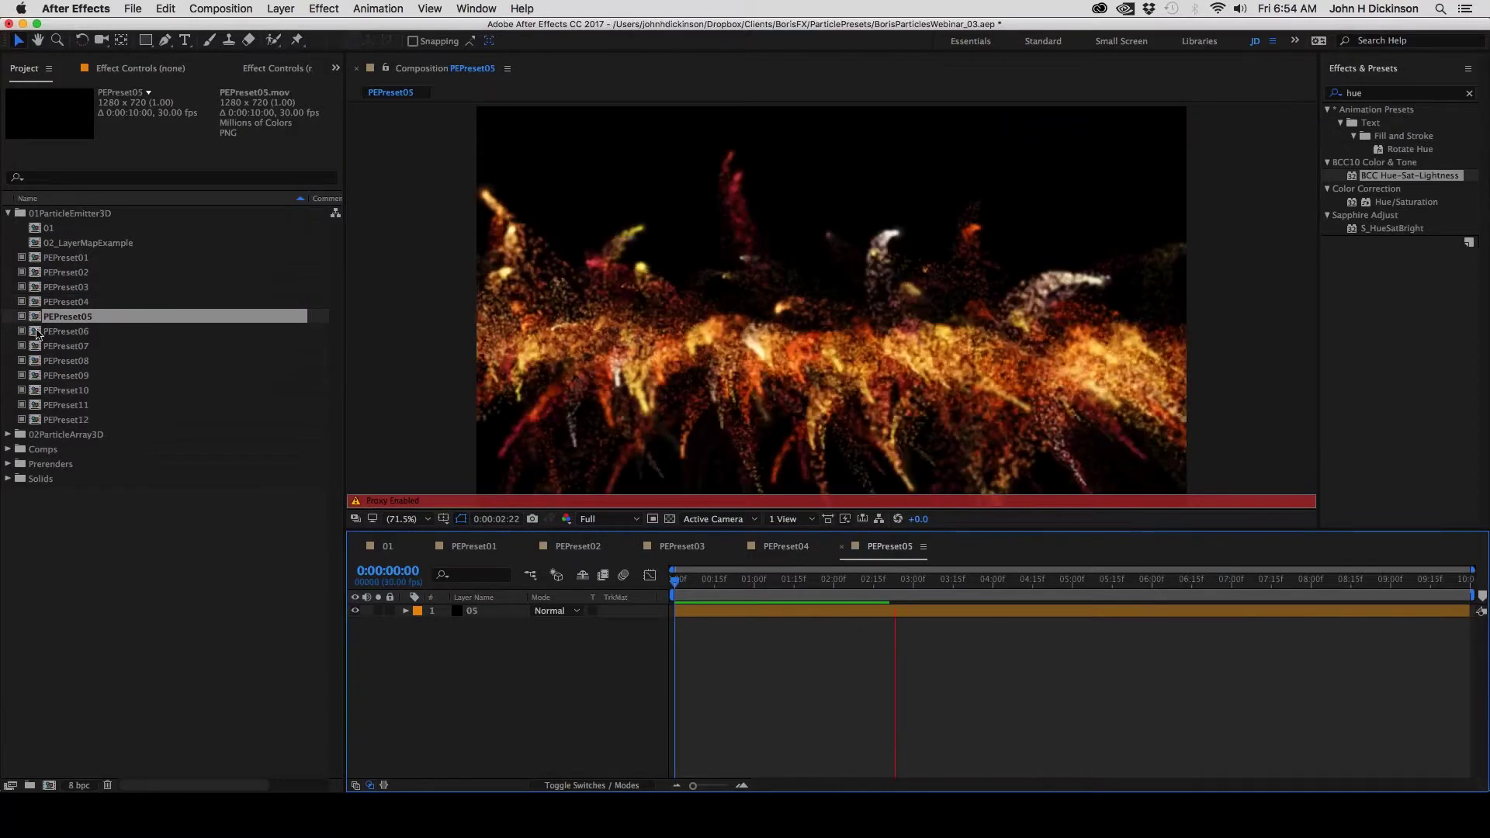
{"action": "double_click", "coordinate": [36, 333]}
{"action": "key", "text": "space"}
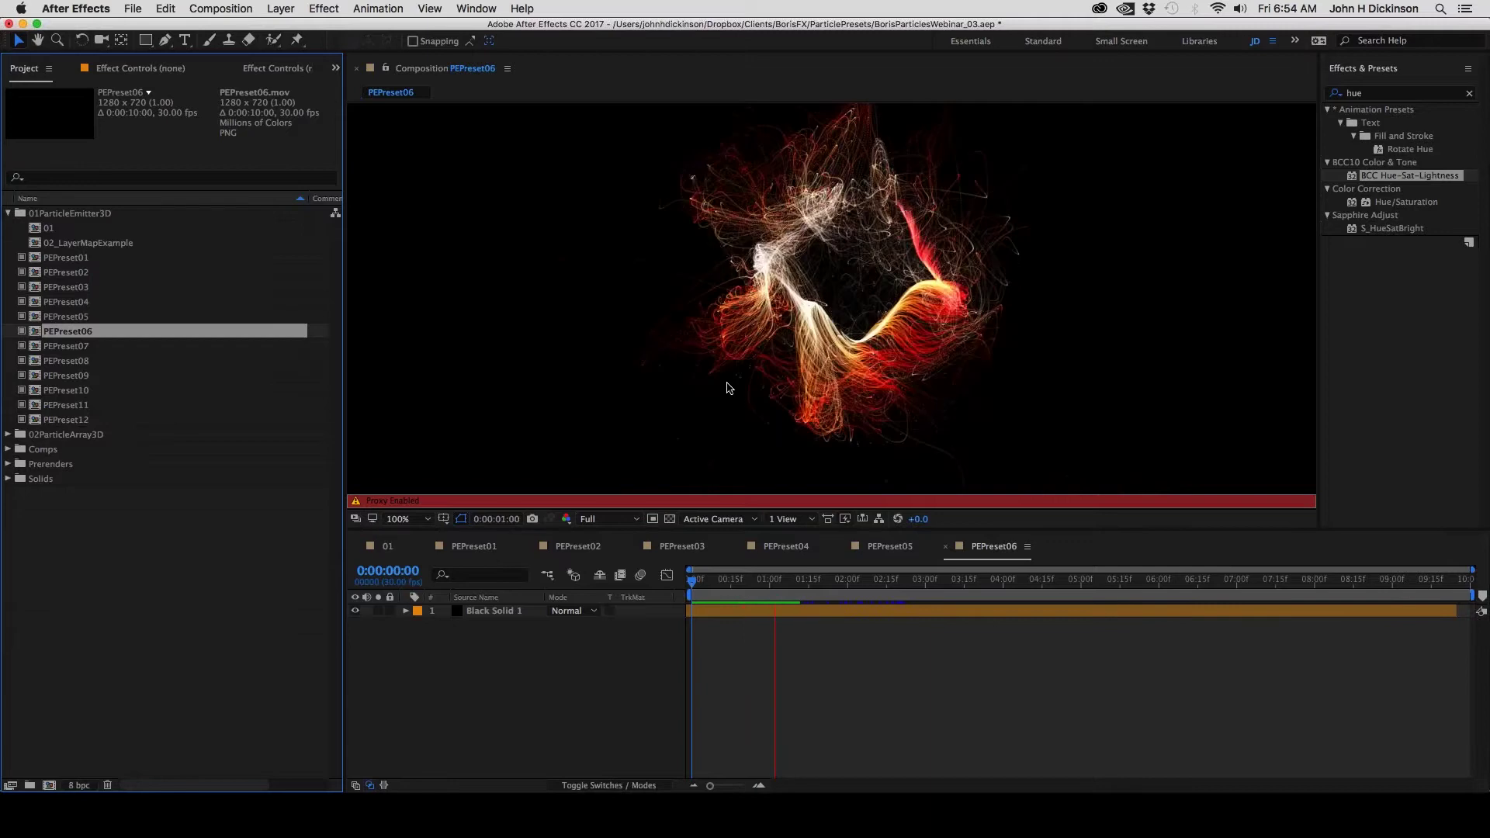
{"action": "double_click", "coordinate": [233, 346]}
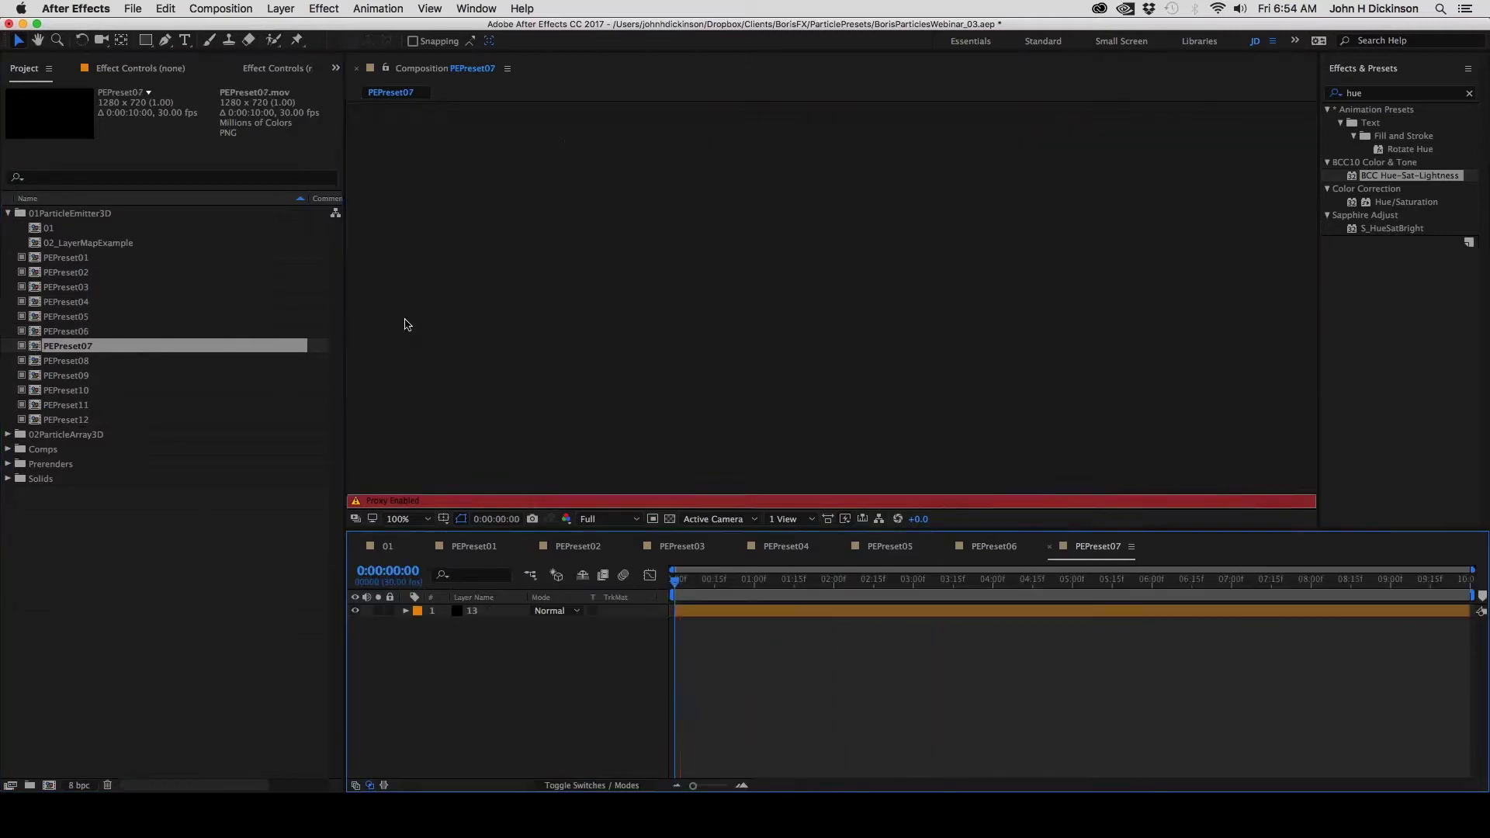
{"action": "key", "text": "space"}
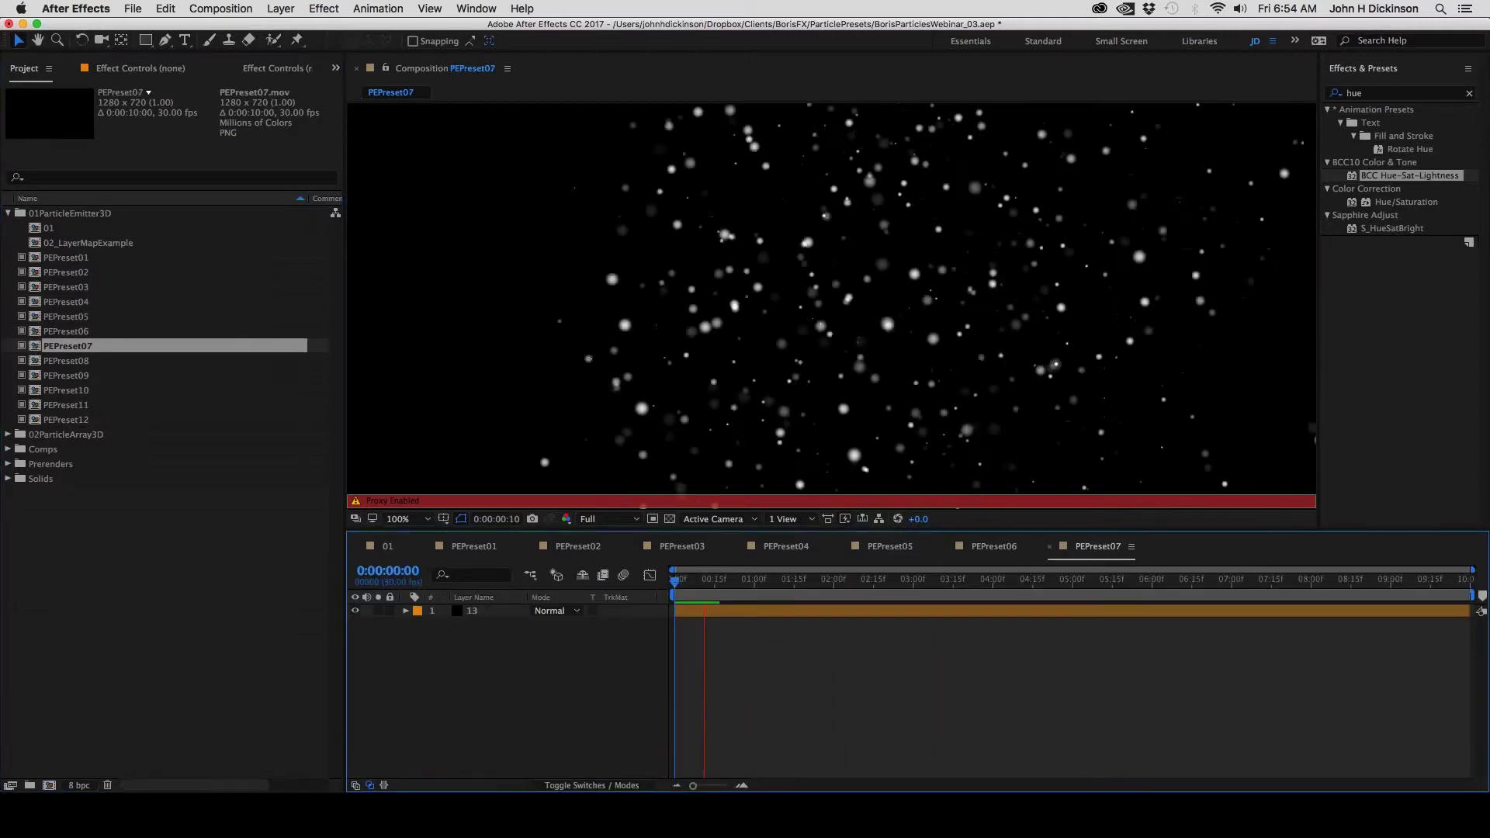
Open the PEPreset08 composition, play it, and scrub its timeline around 0:00:01:13
{"action": "double_click", "coordinate": [37, 362]}
{"action": "key", "text": "space"}
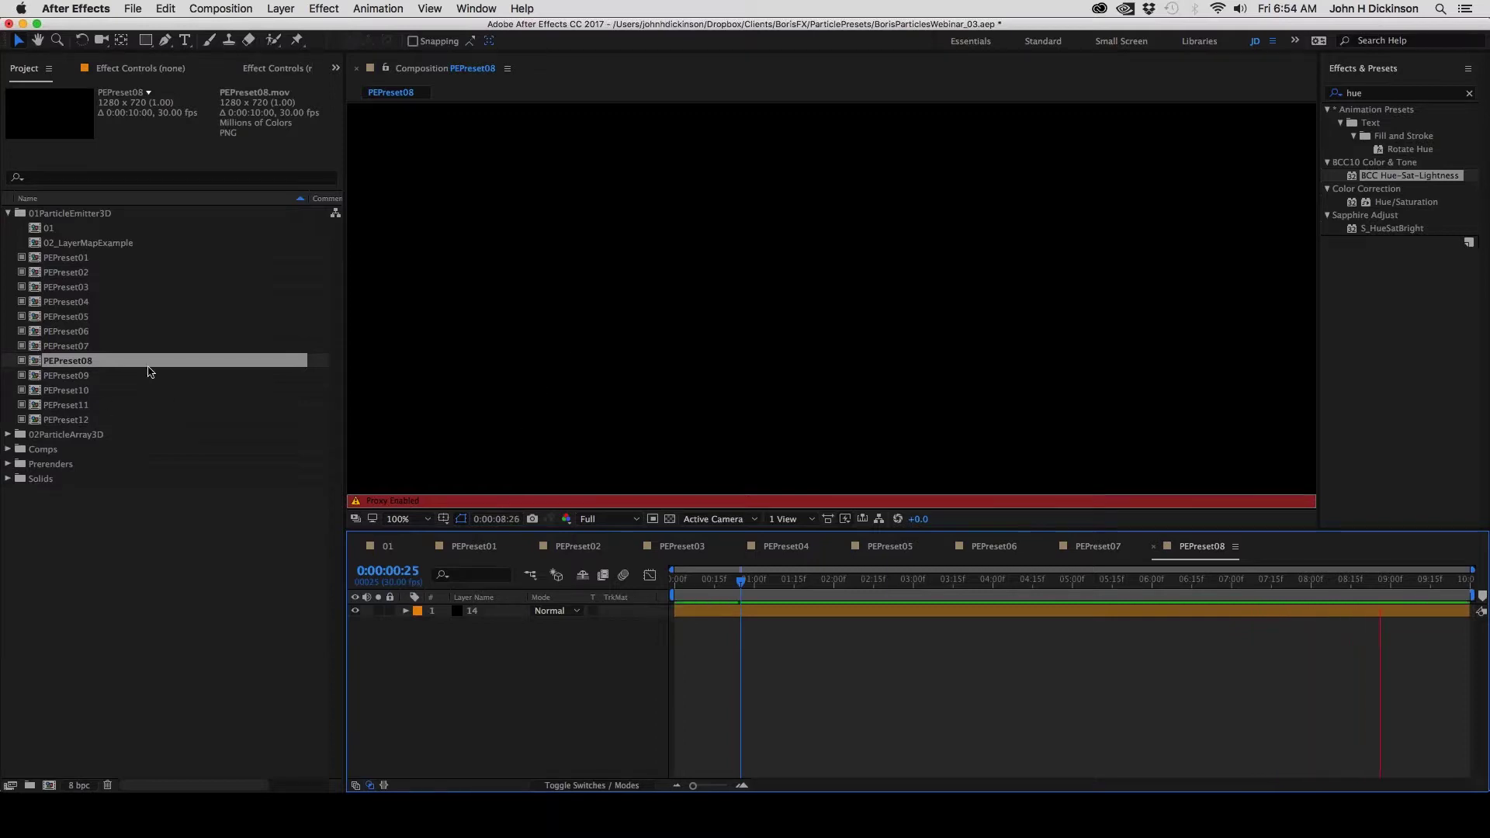
{"action": "key", "text": "space"}
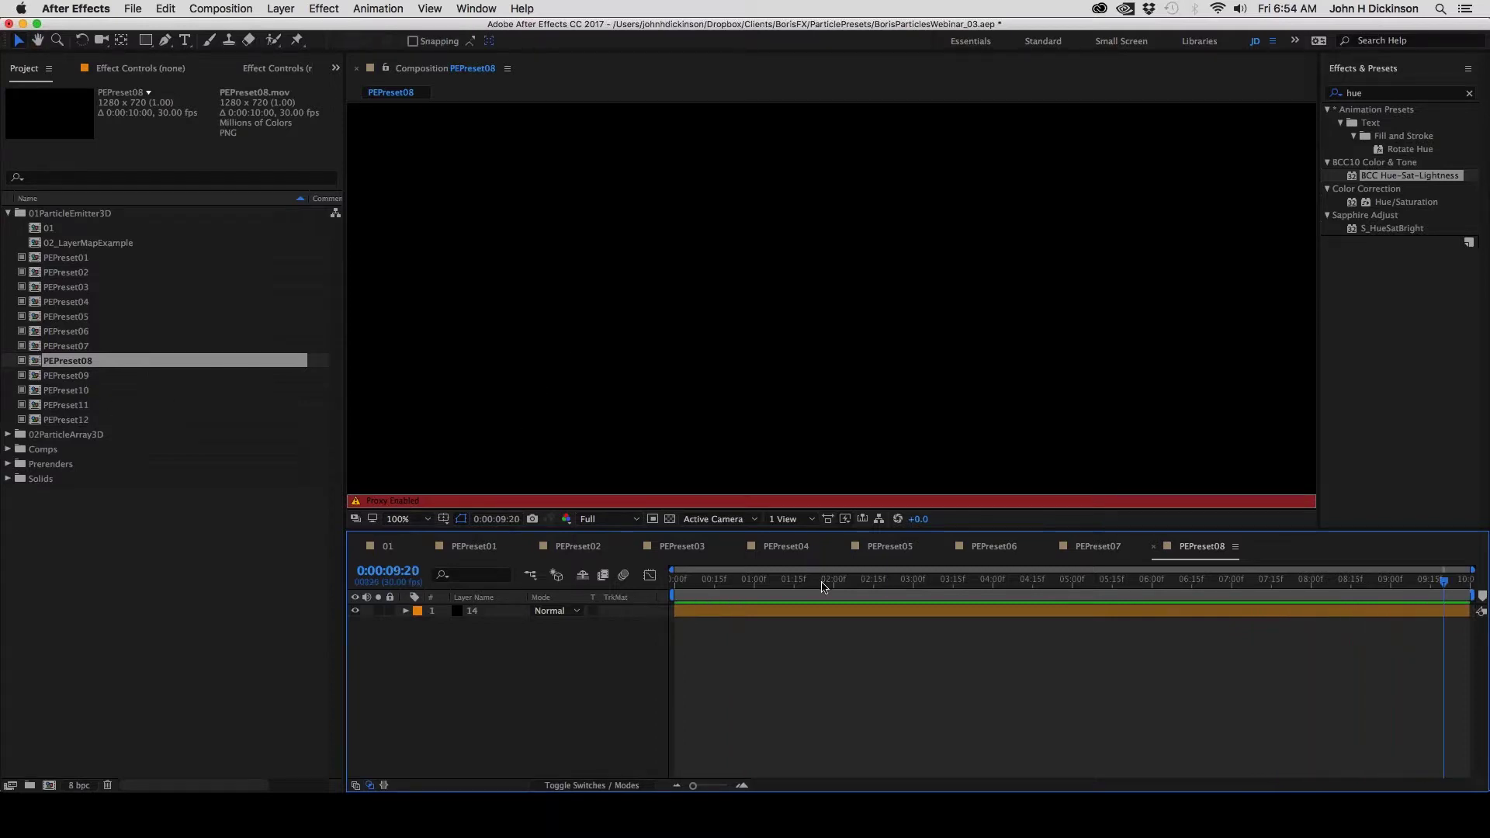
{"action": "left_click", "coordinate": [787, 580]}
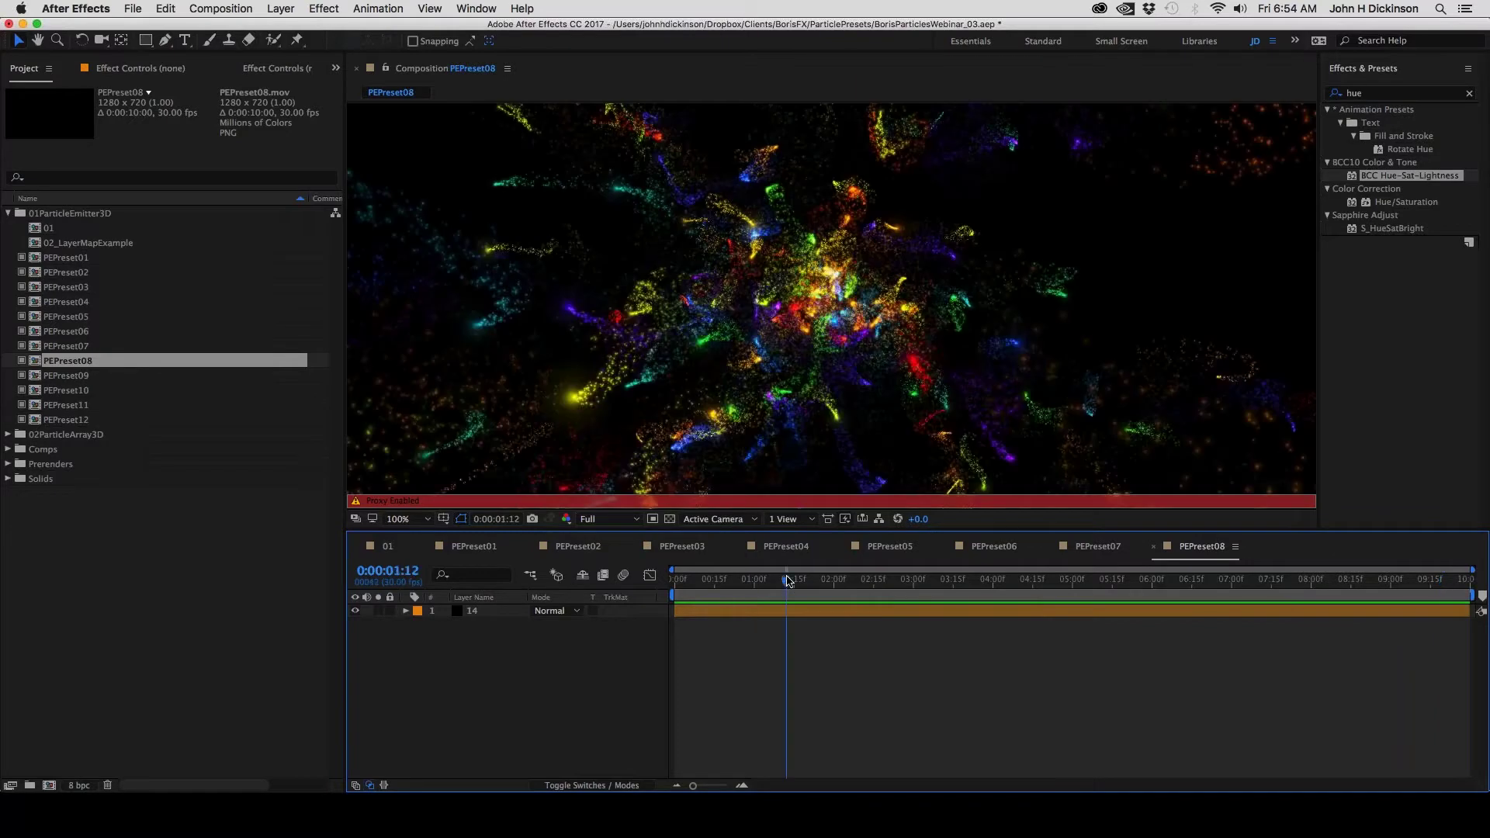
{"action": "key", "text": "Page_Down"}
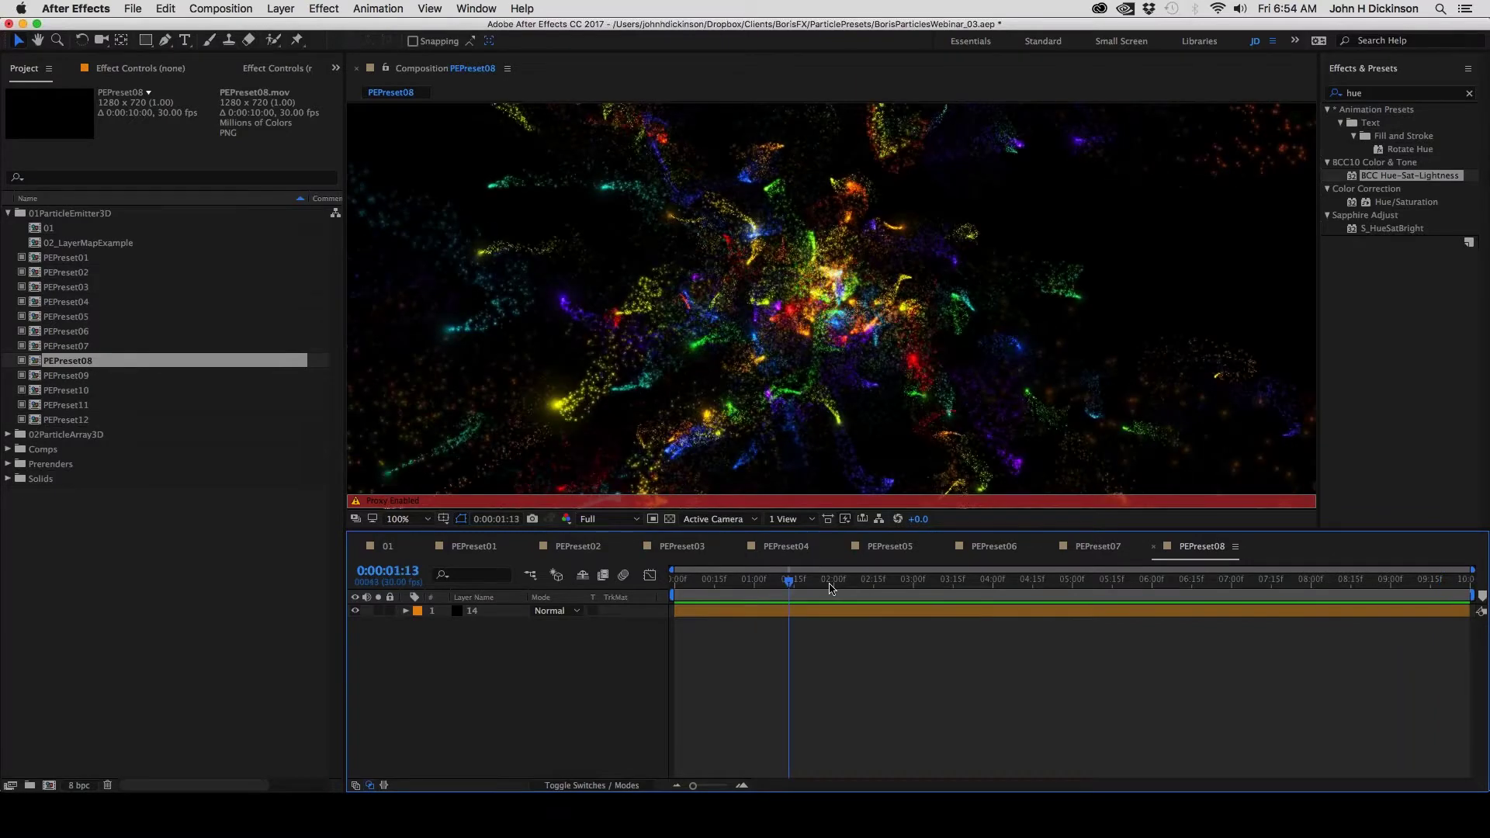
{"action": "left_click_drag", "start_coordinate": [831, 587], "coordinate": [742, 585]}
Open the PEPreset09 composition, play it from the start, and scrub it to 0:00:01:24
{"action": "double_click", "coordinate": [66, 376]}
{"action": "key", "text": "space"}
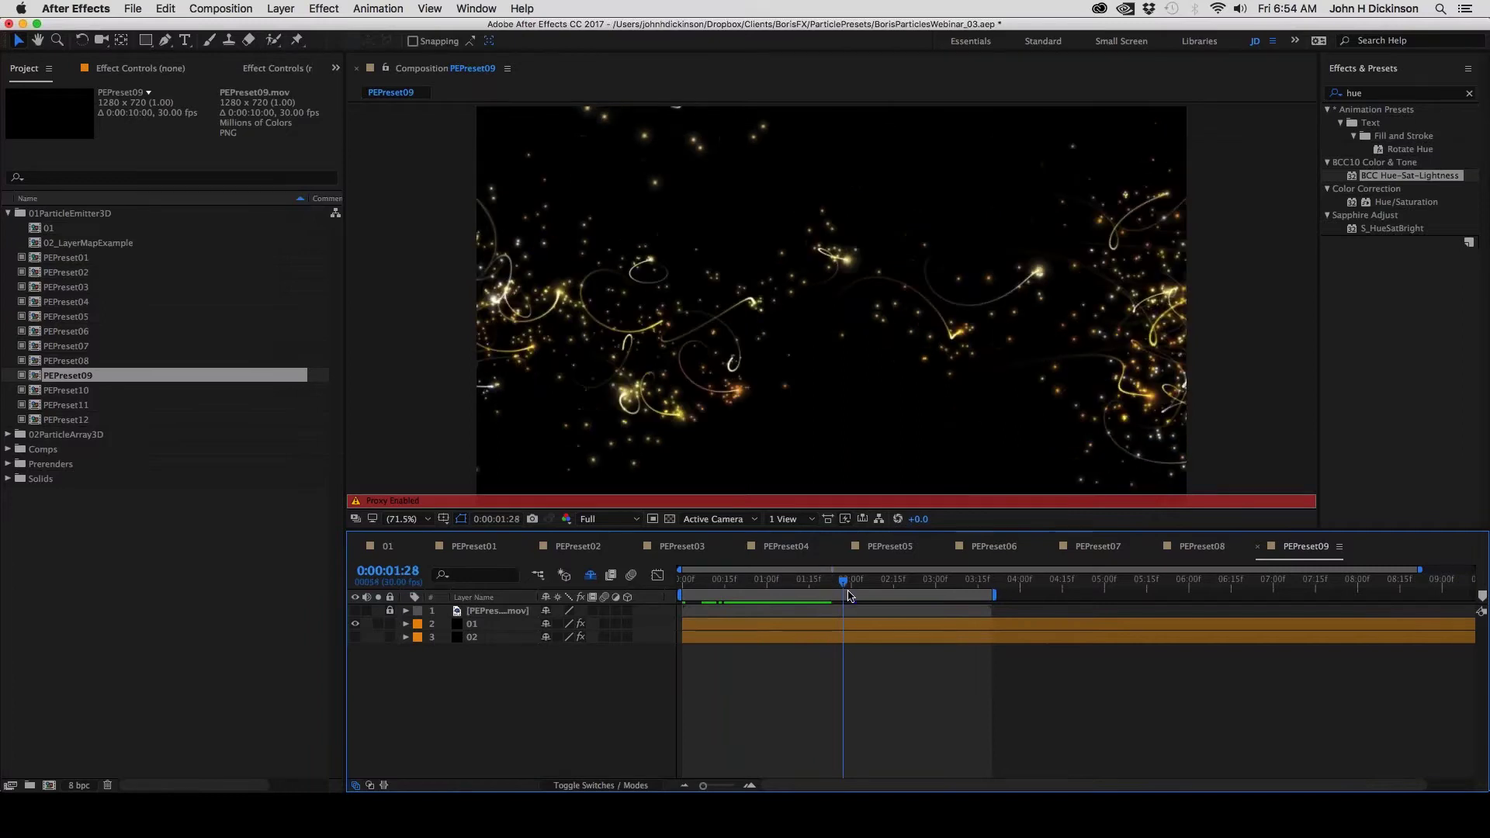
{"action": "left_click_drag", "start_coordinate": [904, 602], "coordinate": [681, 602]}
{"action": "key", "text": "space"}
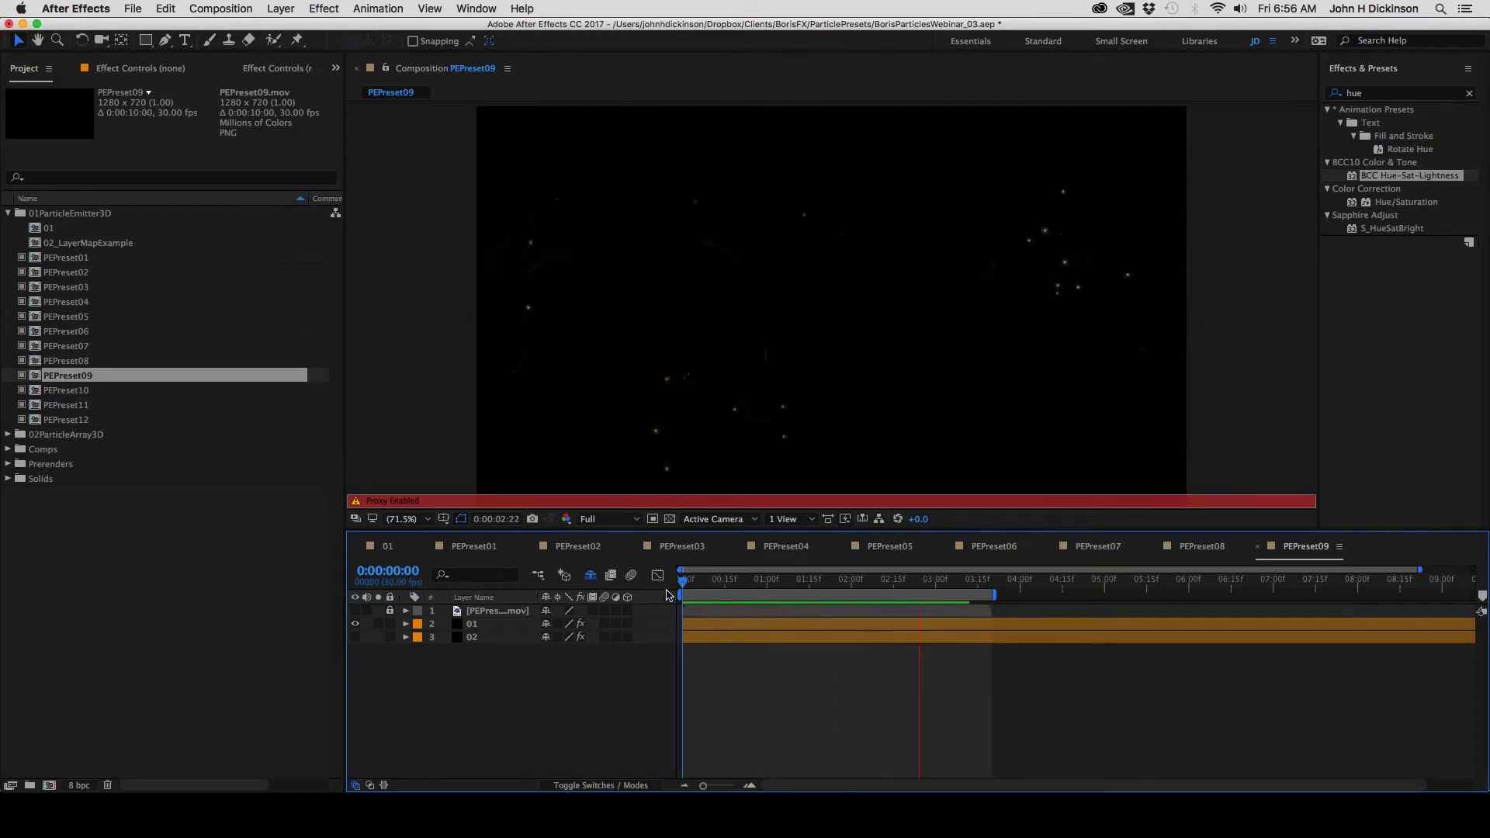
{"action": "key", "text": "space"}
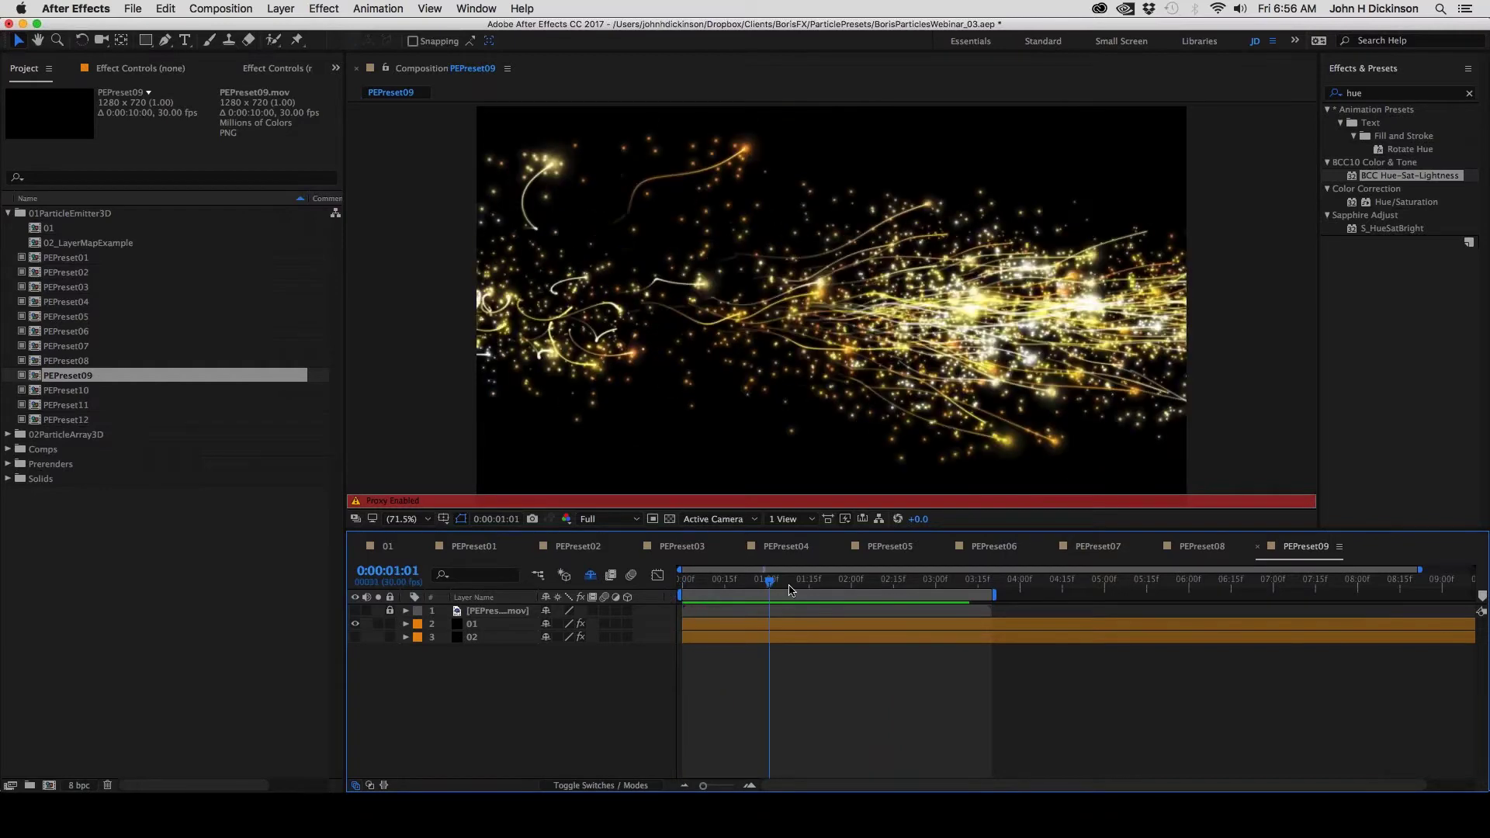
{"action": "left_click_drag", "start_coordinate": [790, 591], "coordinate": [833, 591]}
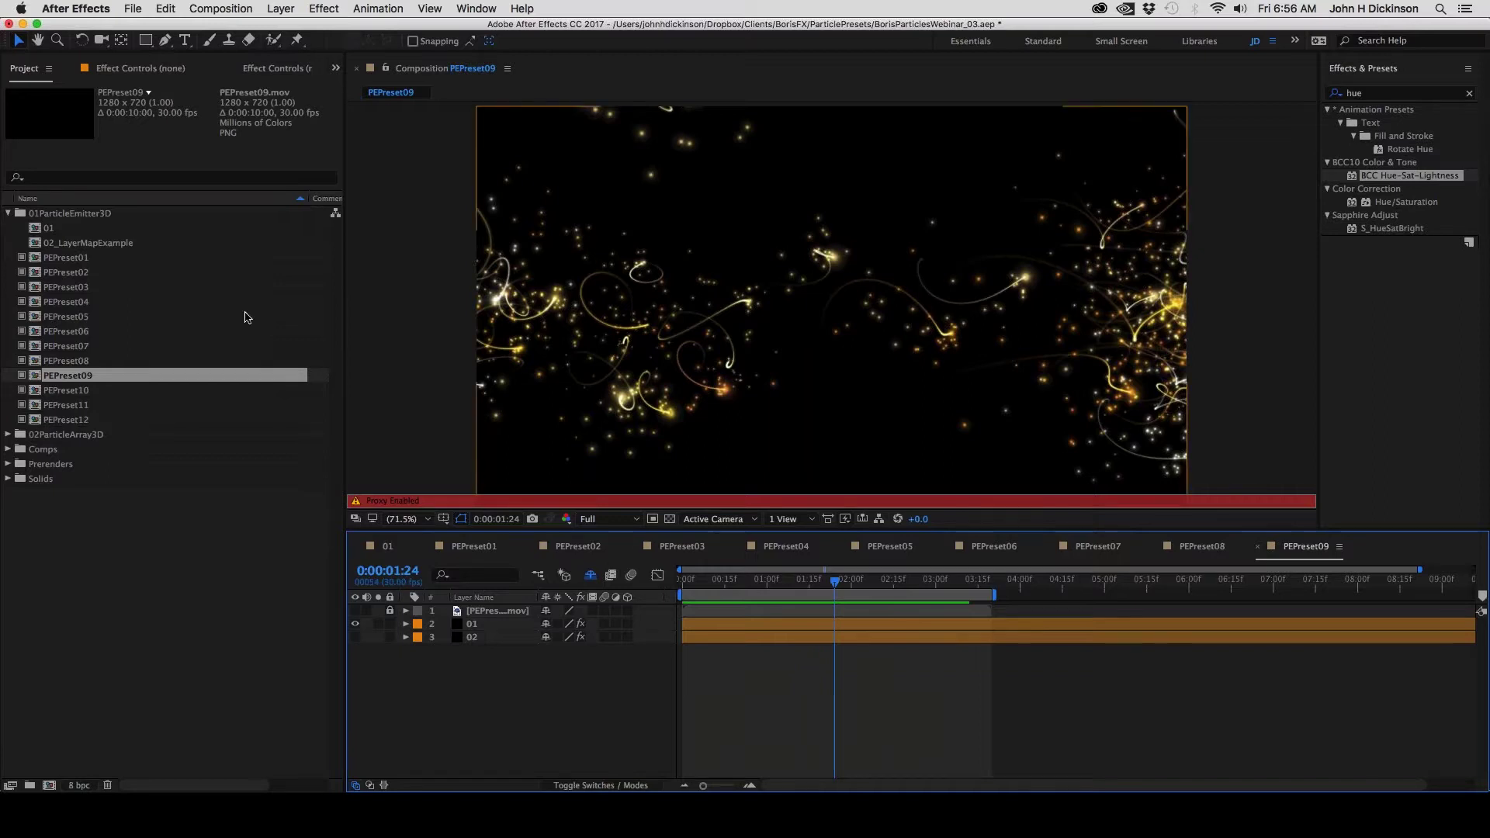
Go back to the PEPreset03 composition and scrub through its particle animation, ending at 0:00:00:08
{"action": "left_click", "coordinate": [117, 271]}
{"action": "key", "text": "super+alt+slash"}
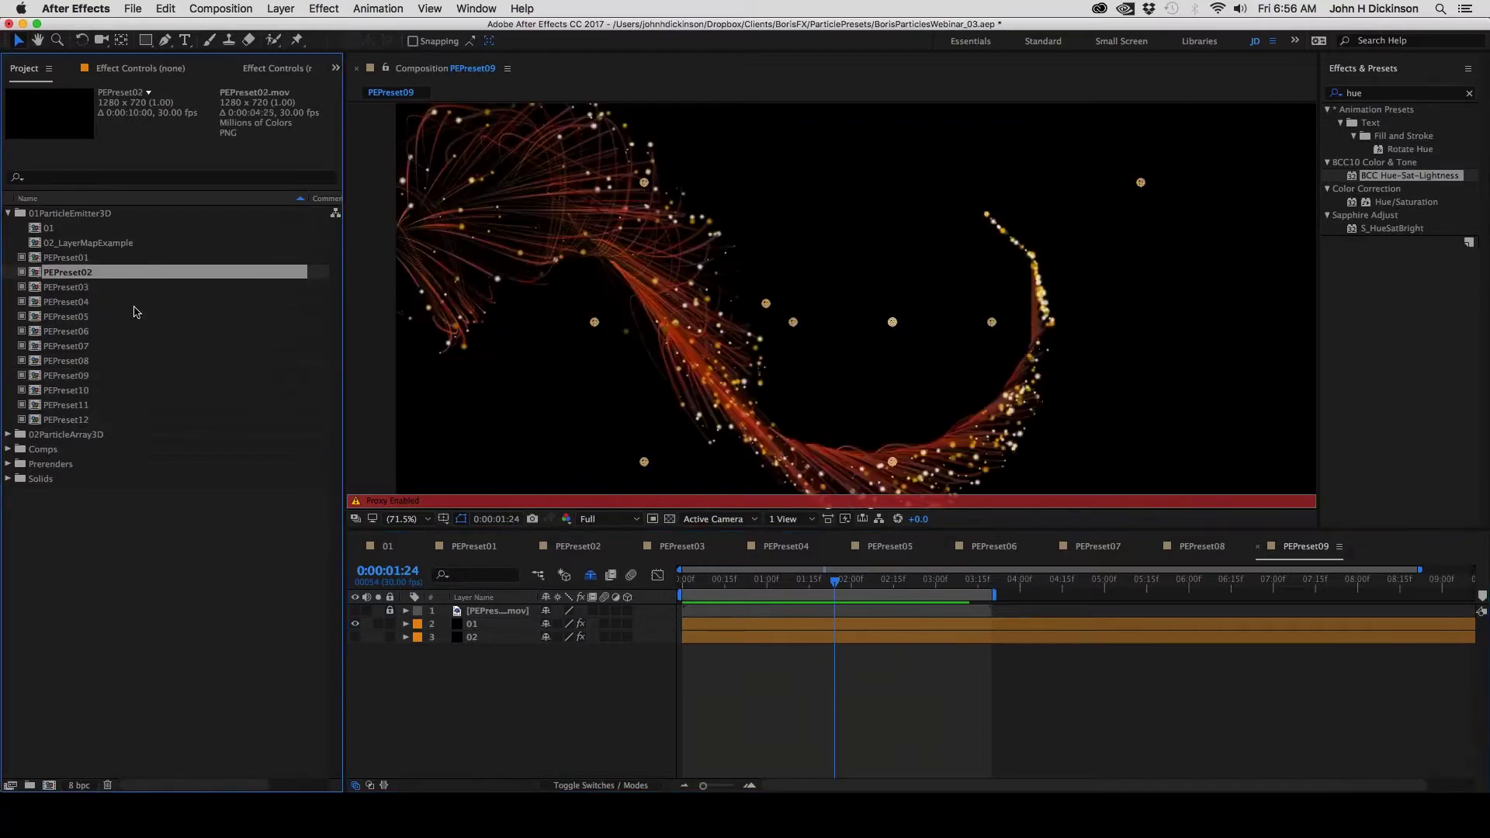
{"action": "left_click", "coordinate": [682, 545]}
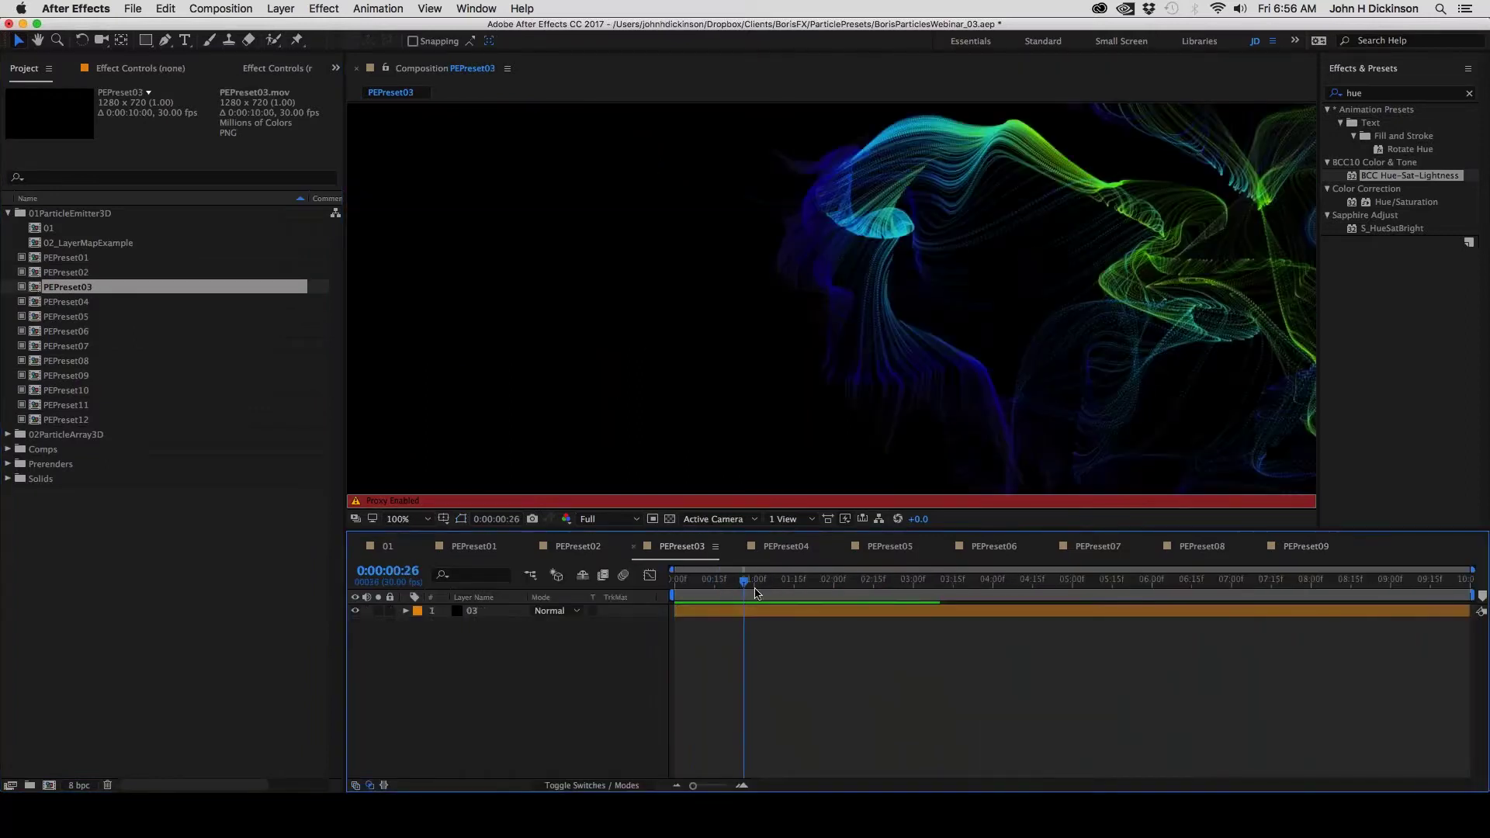
{"action": "left_click_drag", "start_coordinate": [756, 593], "coordinate": [720, 610]}
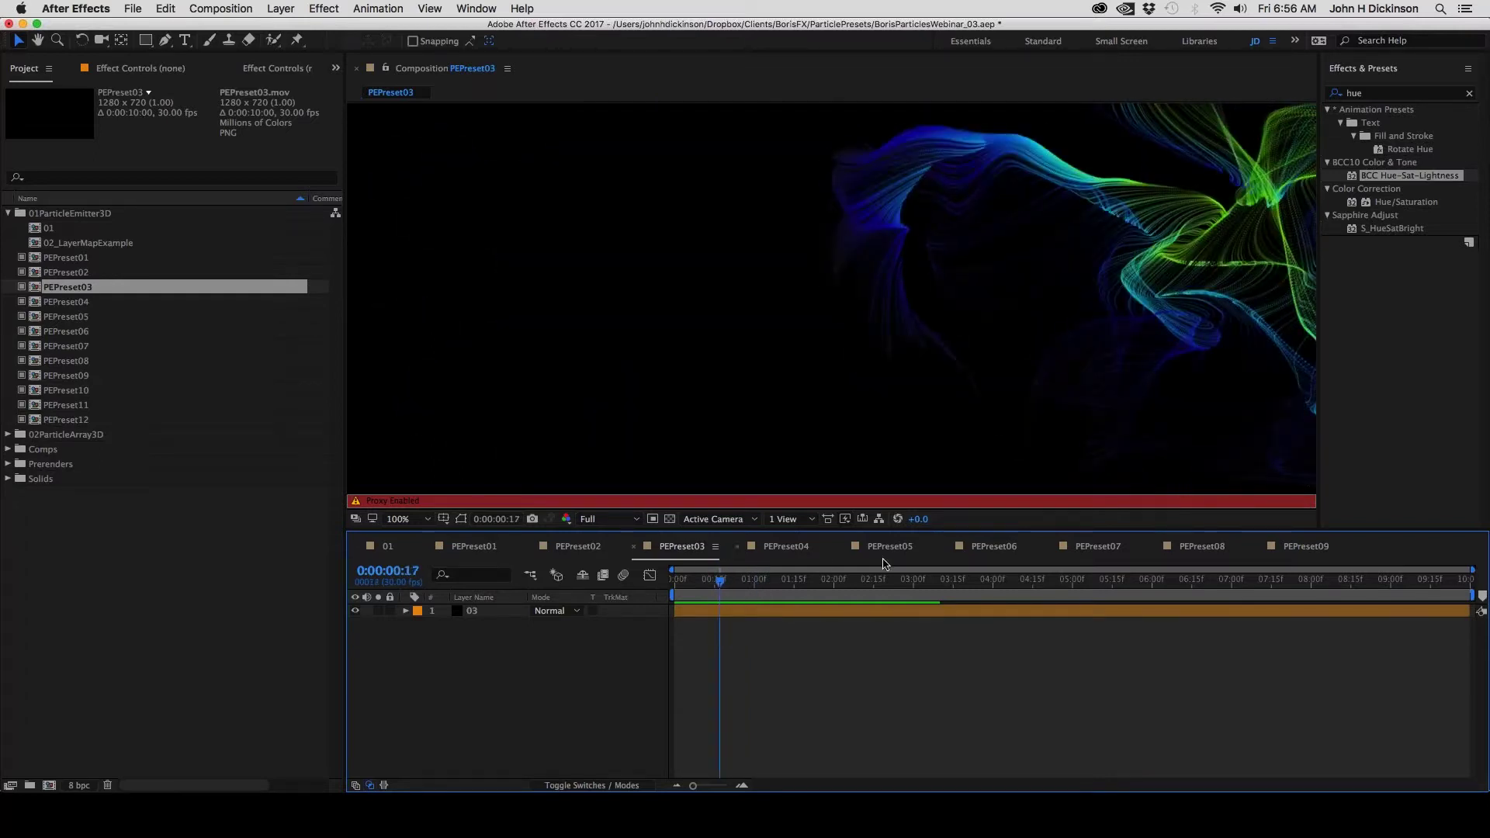
{"action": "left_click", "coordinate": [770, 582]}
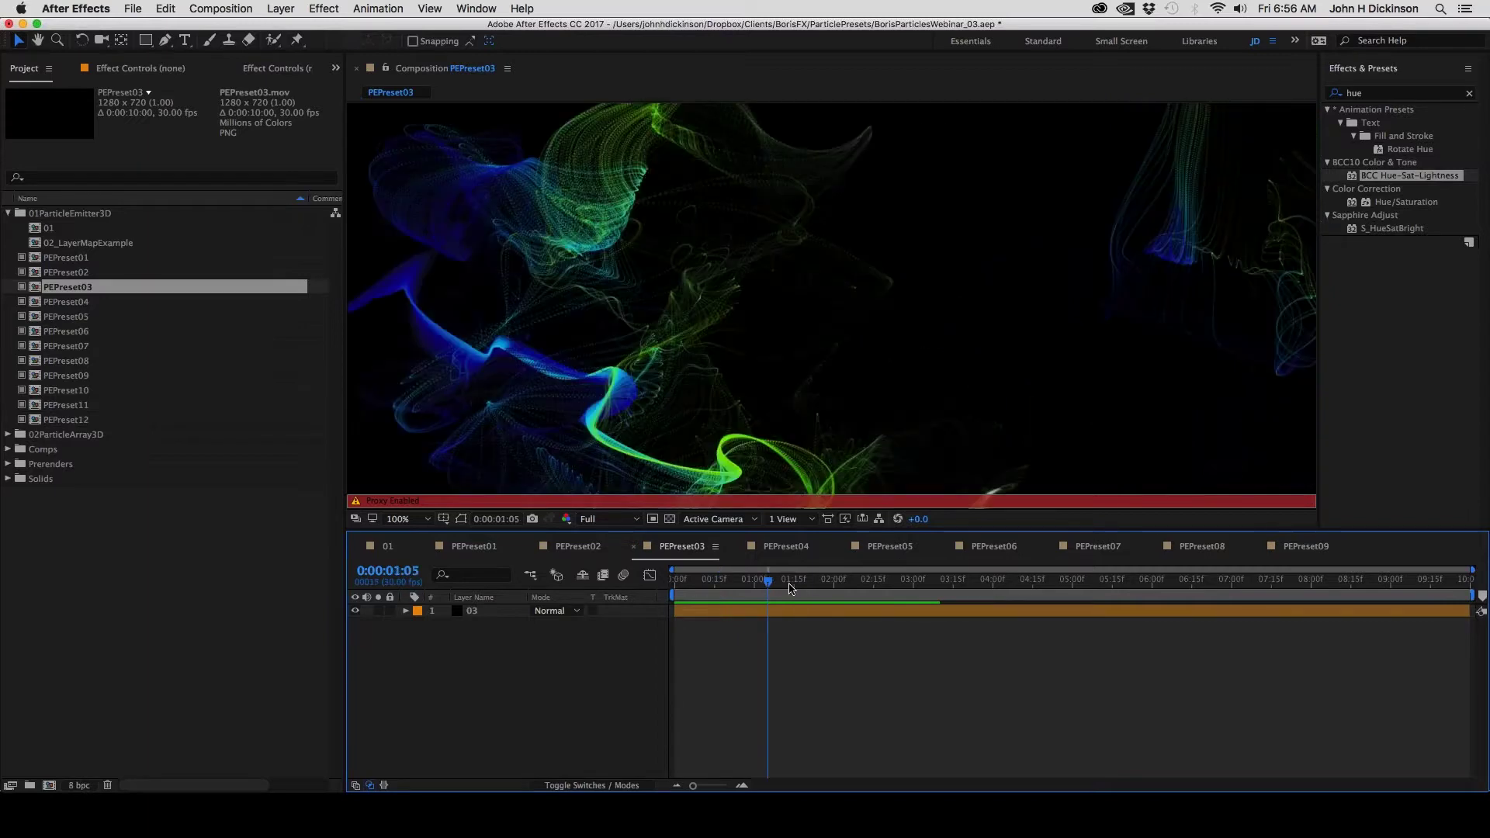
{"action": "left_click", "coordinate": [696, 582]}
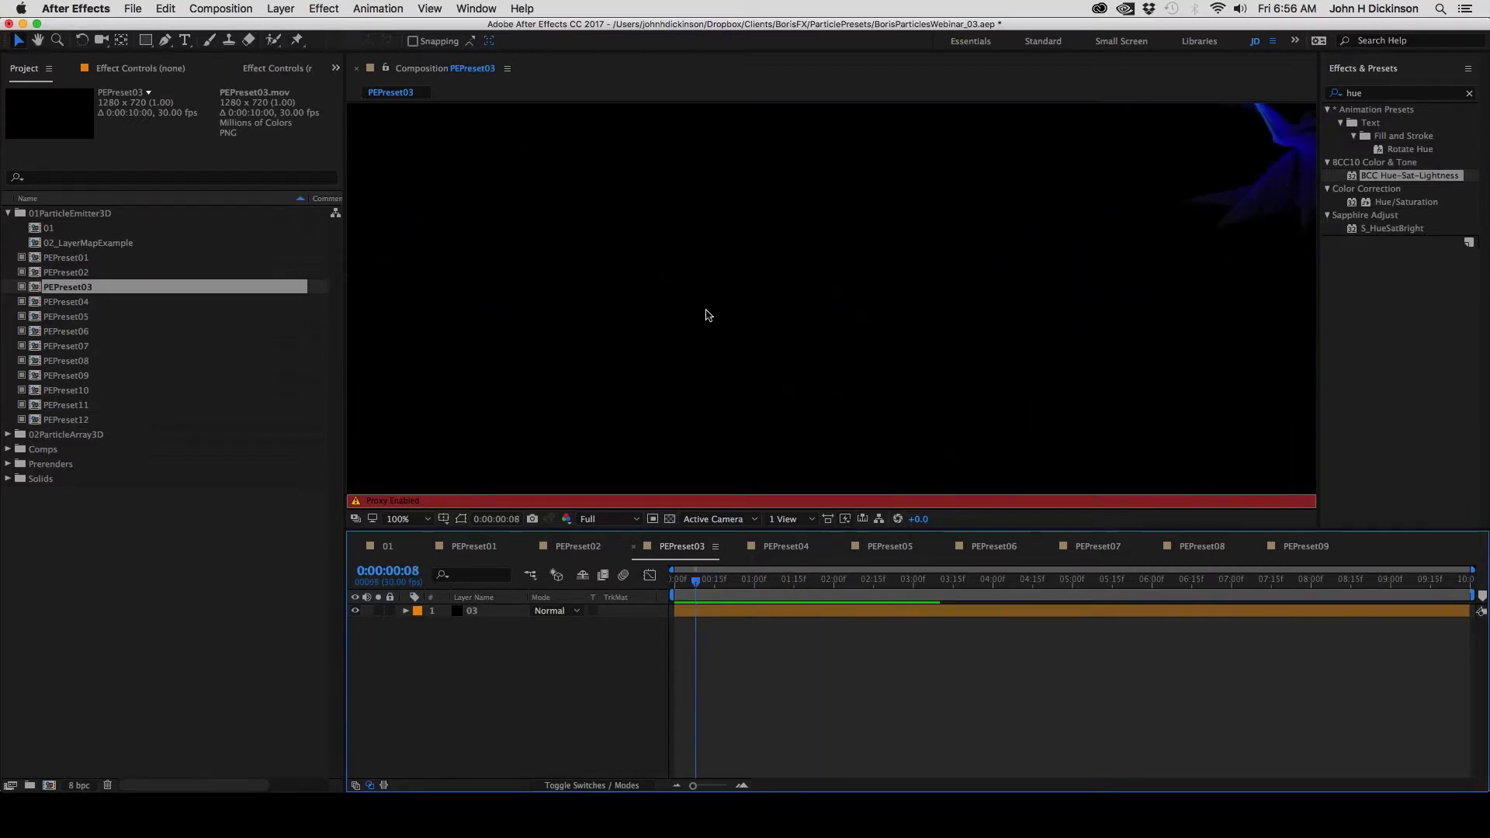
{"action": "key", "text": "comma"}
{"action": "key", "text": "comma"}
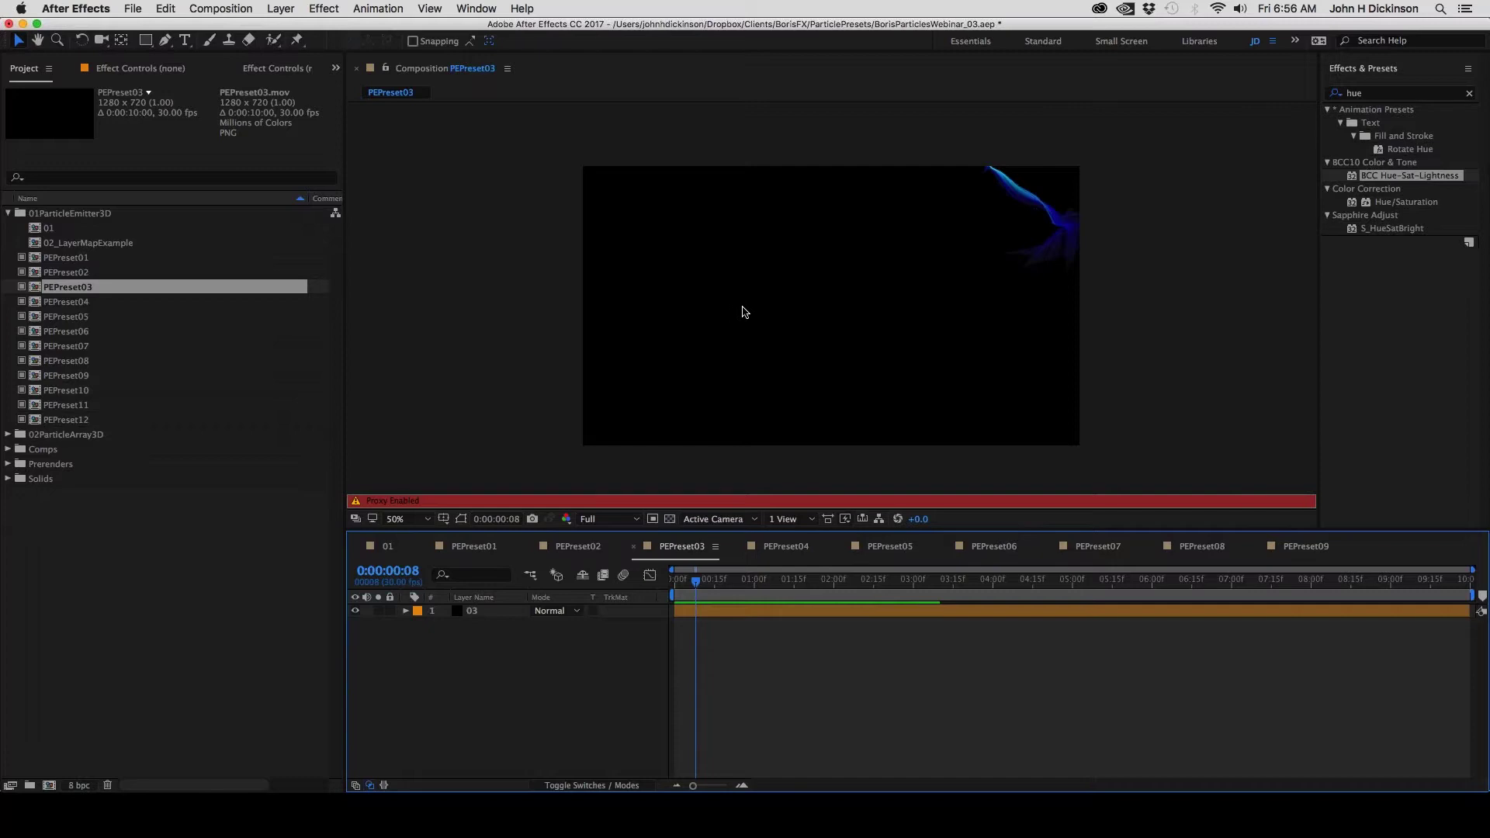
Collapse the 01ParticleEmitter3D folder in the project and scrub PEPreset03 to 0:00:00:29
{"action": "left_click", "coordinate": [9, 216]}
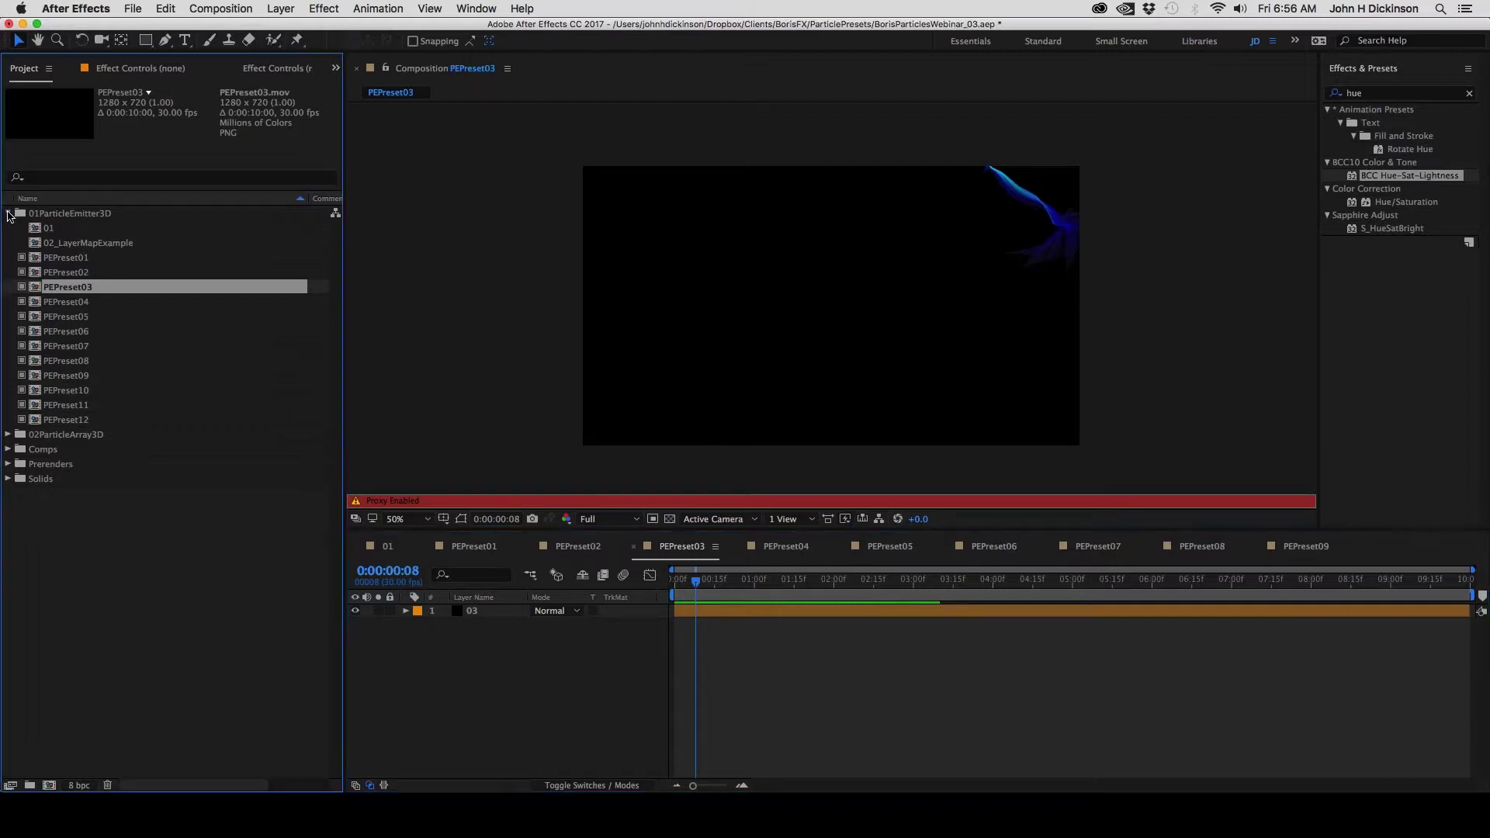
{"action": "left_click", "coordinate": [9, 216]}
{"action": "key", "text": "space"}
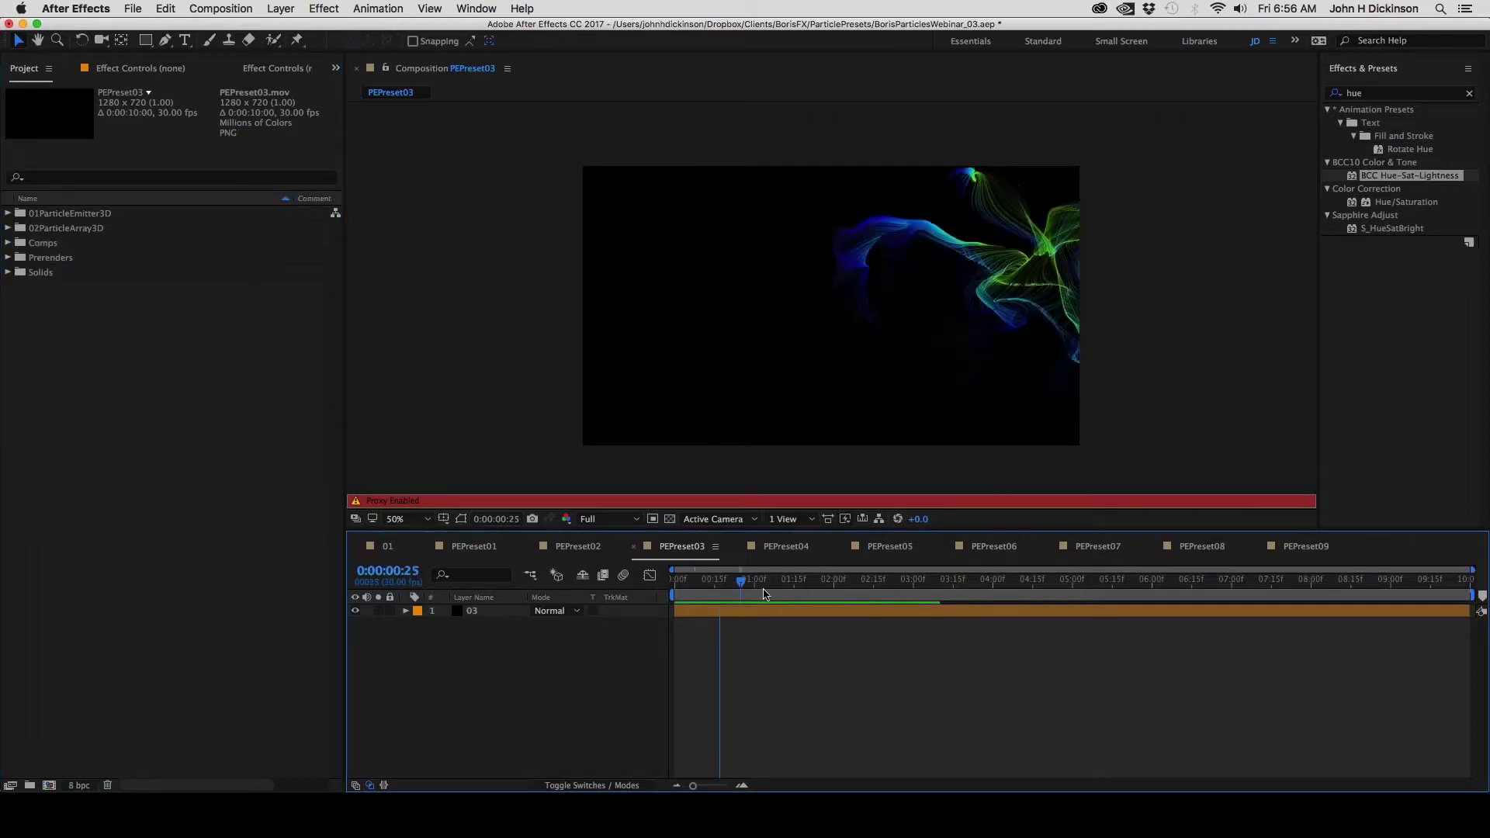
Expand the 02ParticleArray3D folder with its Precomps subfolder, and open and preview the Presets composition
{"action": "left_click", "coordinate": [266, 316]}
{"action": "left_click", "coordinate": [9, 228]}
{"action": "left_click", "coordinate": [22, 243]}
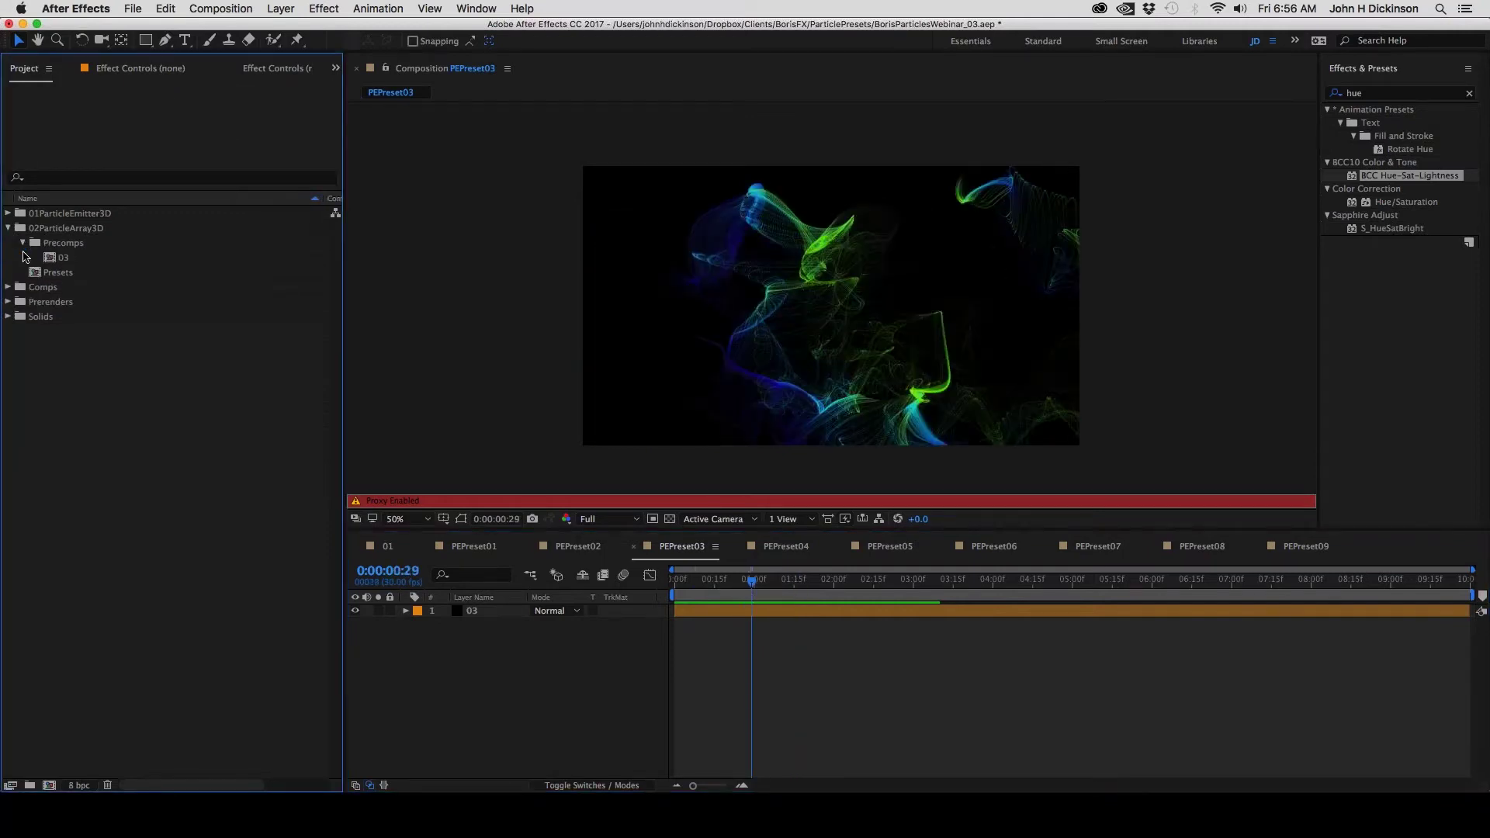
{"action": "double_click", "coordinate": [36, 273]}
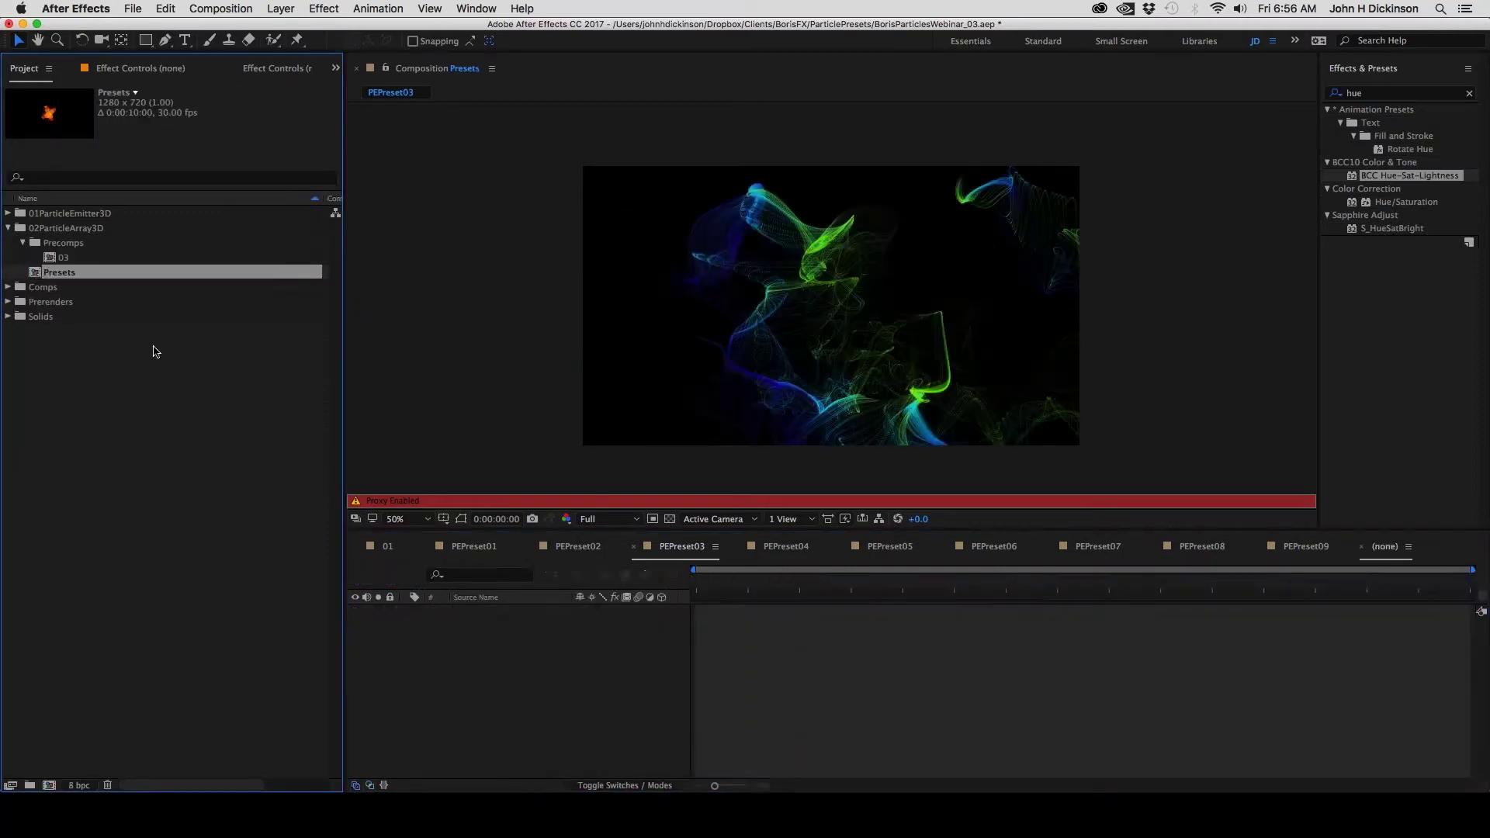
{"action": "key", "text": "space"}
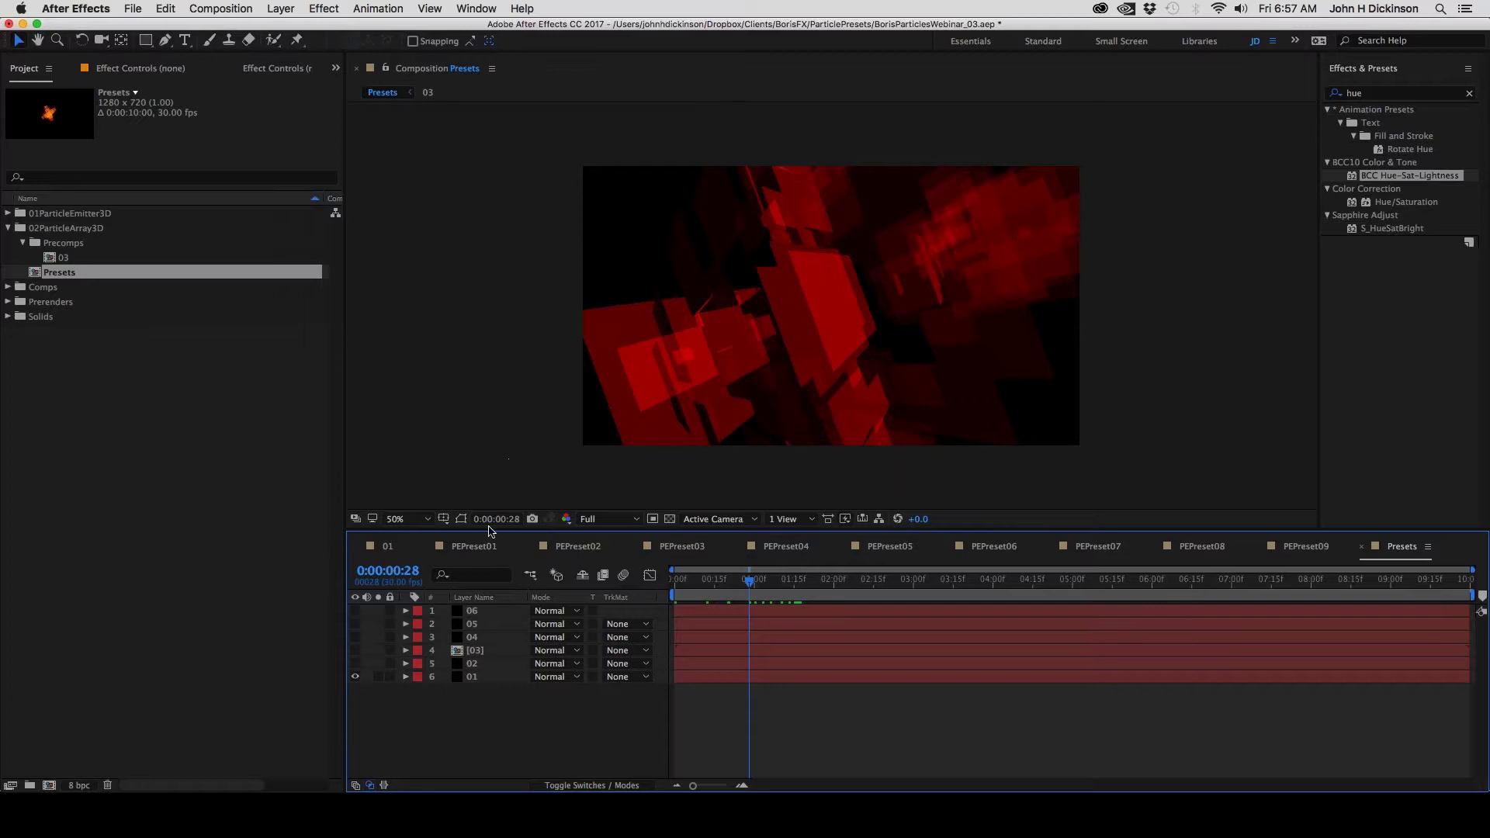
Return to PEPreset03 and scrub its particle animation back and forth, ending at 0:00:01:22
{"action": "left_click", "coordinate": [679, 547]}
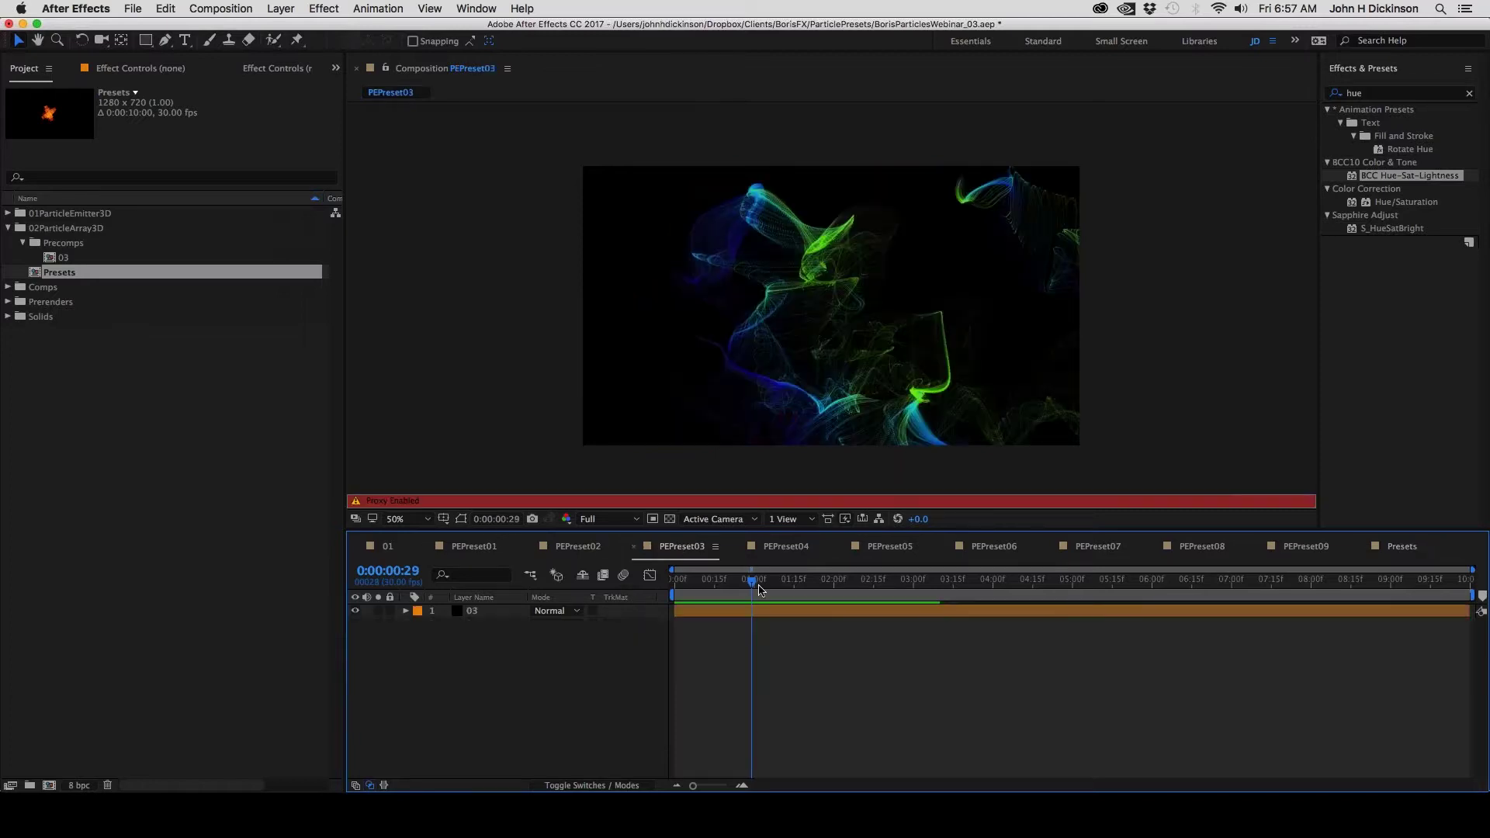
{"action": "mouse_move", "coordinate": [750, 585]}
{"action": "left_mouse_down"}
{"action": "mouse_move", "coordinate": [676, 587]}
{"action": "mouse_move", "coordinate": [773, 593]}
{"action": "left_mouse_up"}
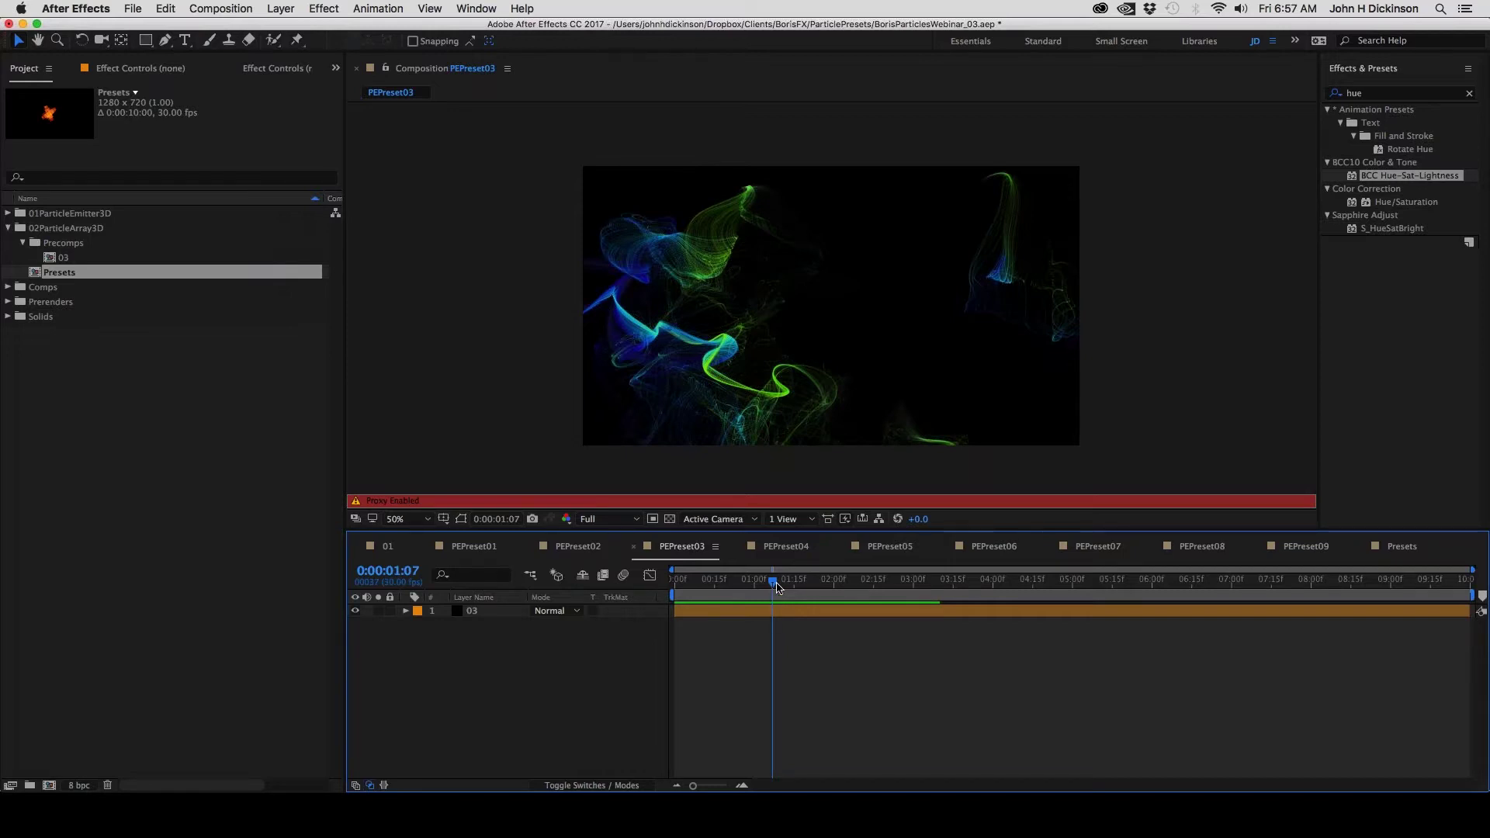
{"action": "mouse_move", "coordinate": [776, 587]}
{"action": "left_mouse_down"}
{"action": "mouse_move", "coordinate": [736, 594]}
{"action": "mouse_move", "coordinate": [770, 597]}
{"action": "left_mouse_up"}
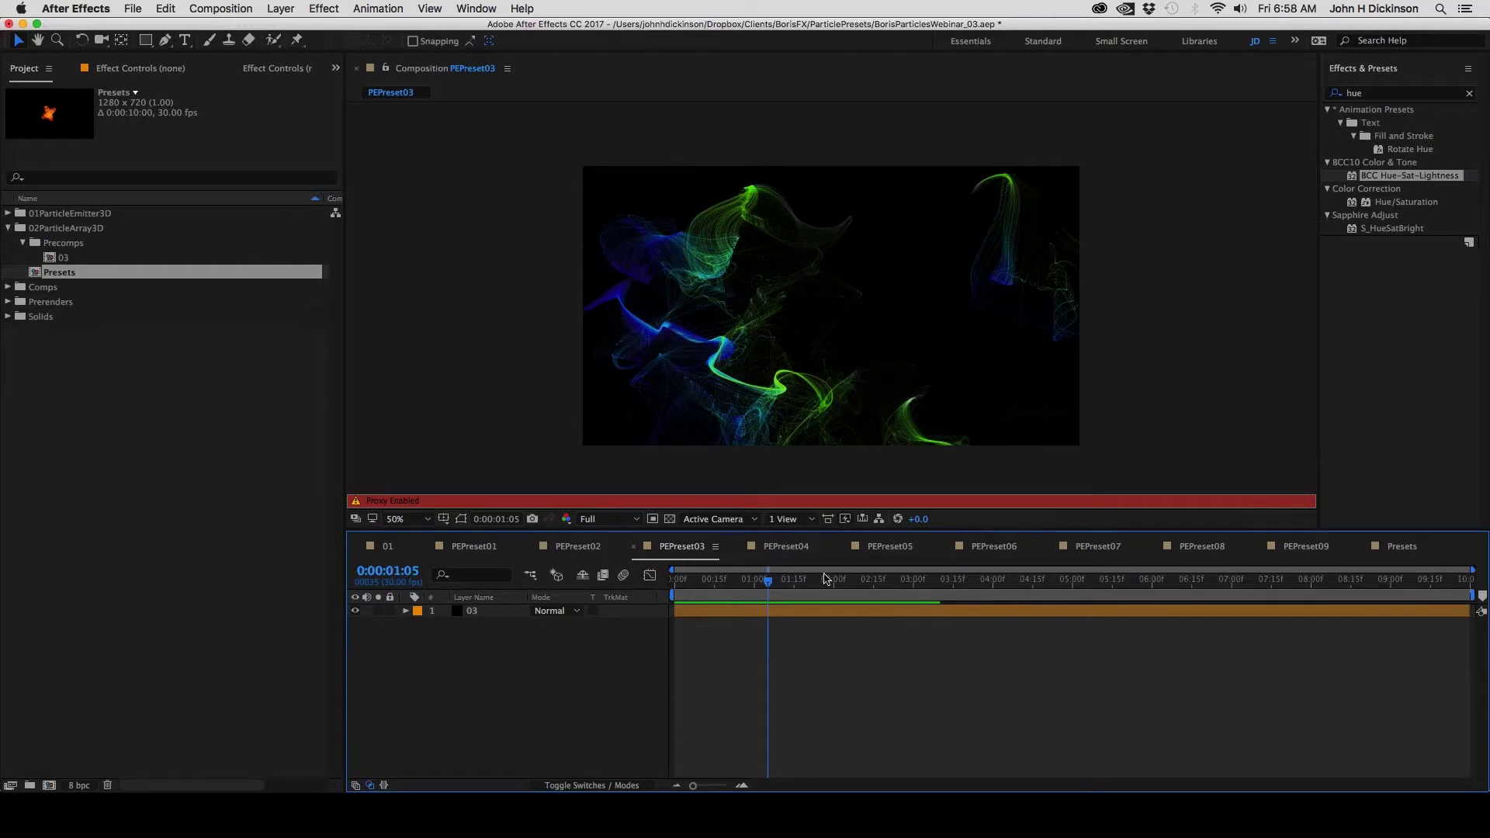
{"action": "left_click", "coordinate": [711, 595]}
{"action": "left_click_drag", "start_coordinate": [693, 595], "coordinate": [813, 598]}
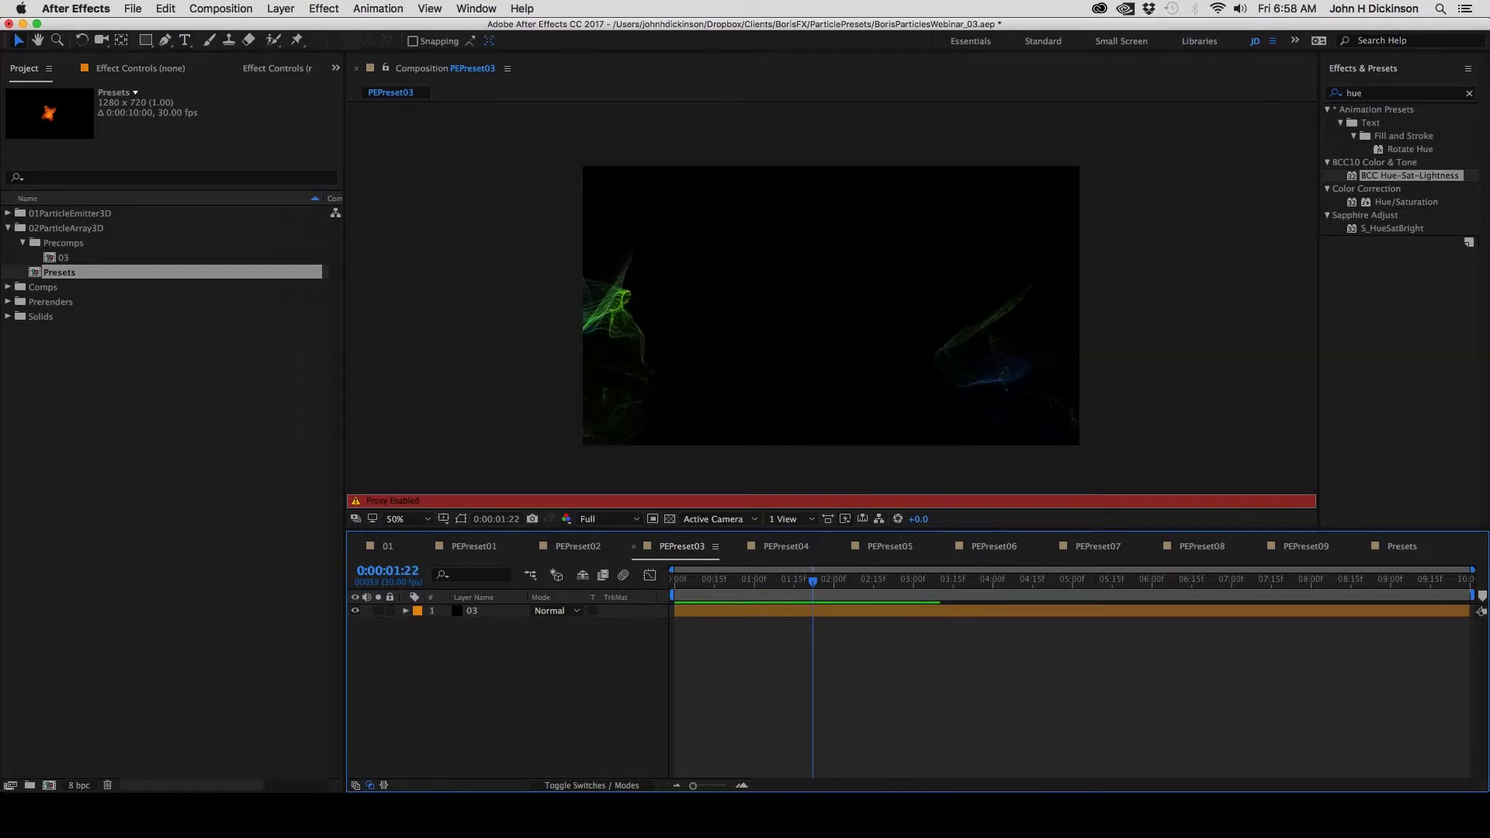
Show composition 01 with the glowing title, and switch back to the PEPreset02 composition
{"action": "left_click", "coordinate": [404, 547]}
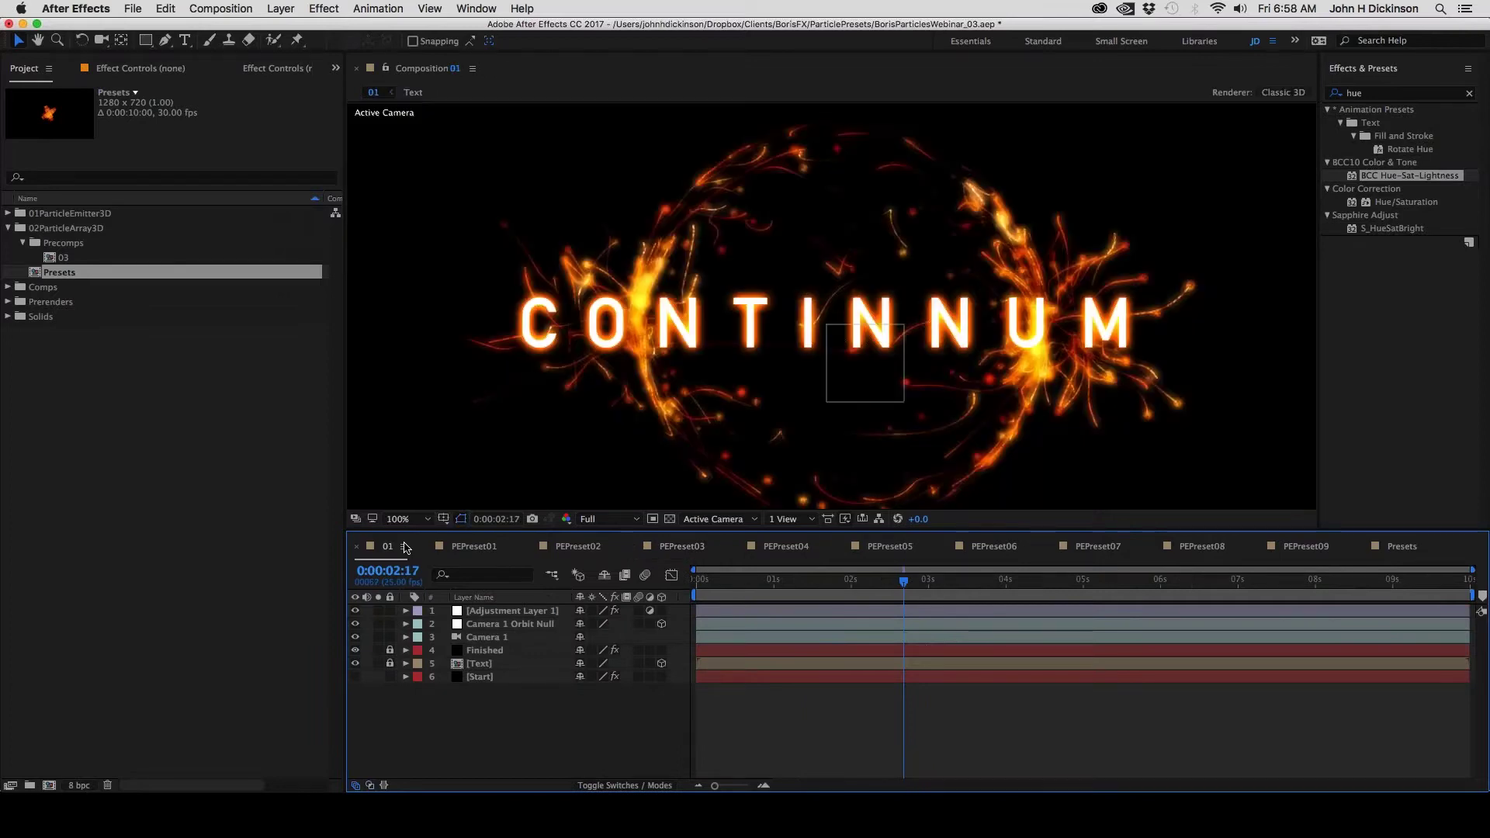
{"action": "left_click", "coordinate": [593, 548]}
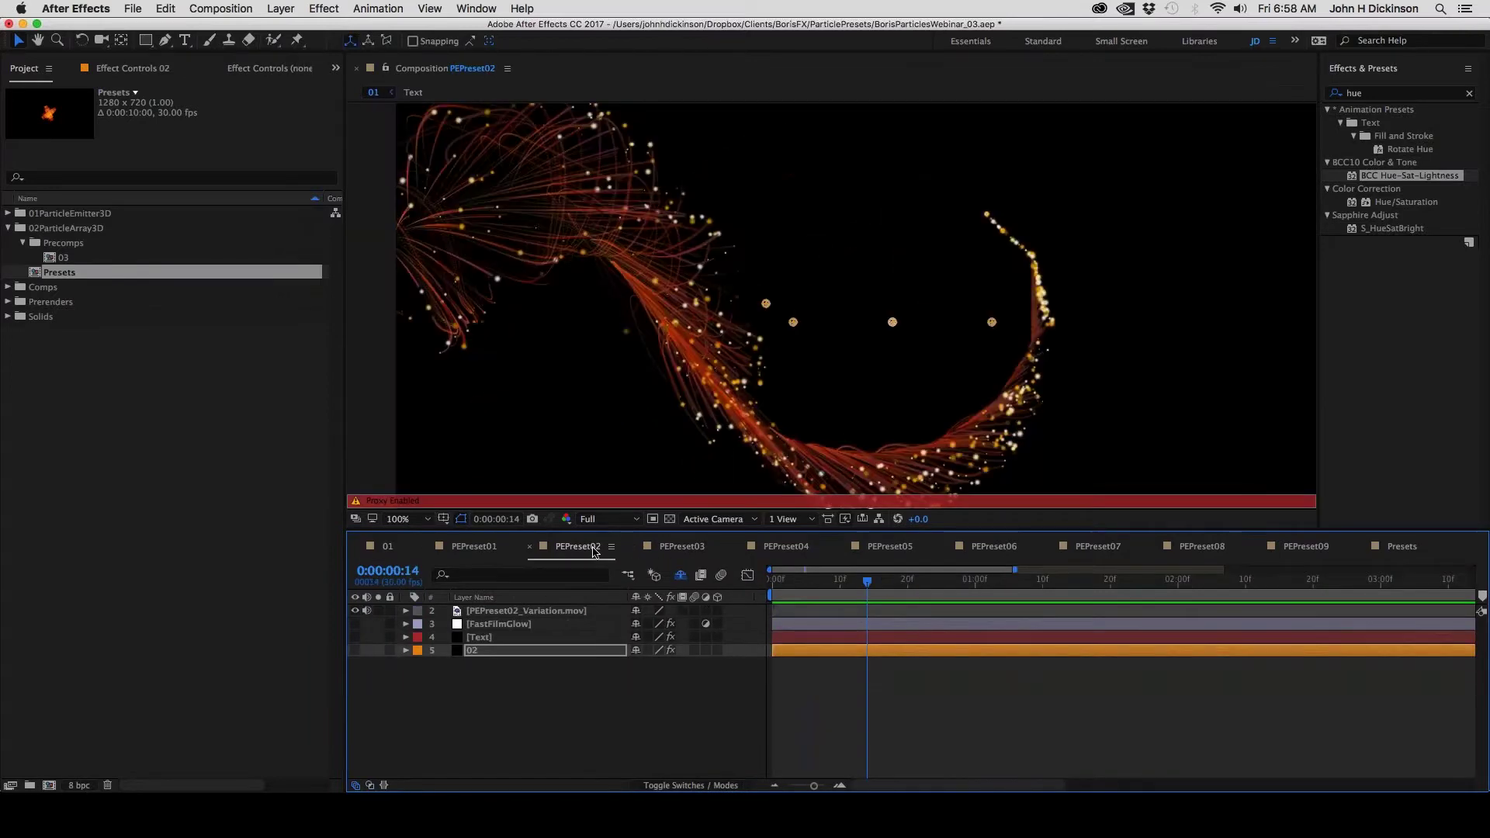
Show the PEPreset01 composition, return to composition 01, and solo its Start layer
{"action": "left_click", "coordinate": [476, 547]}
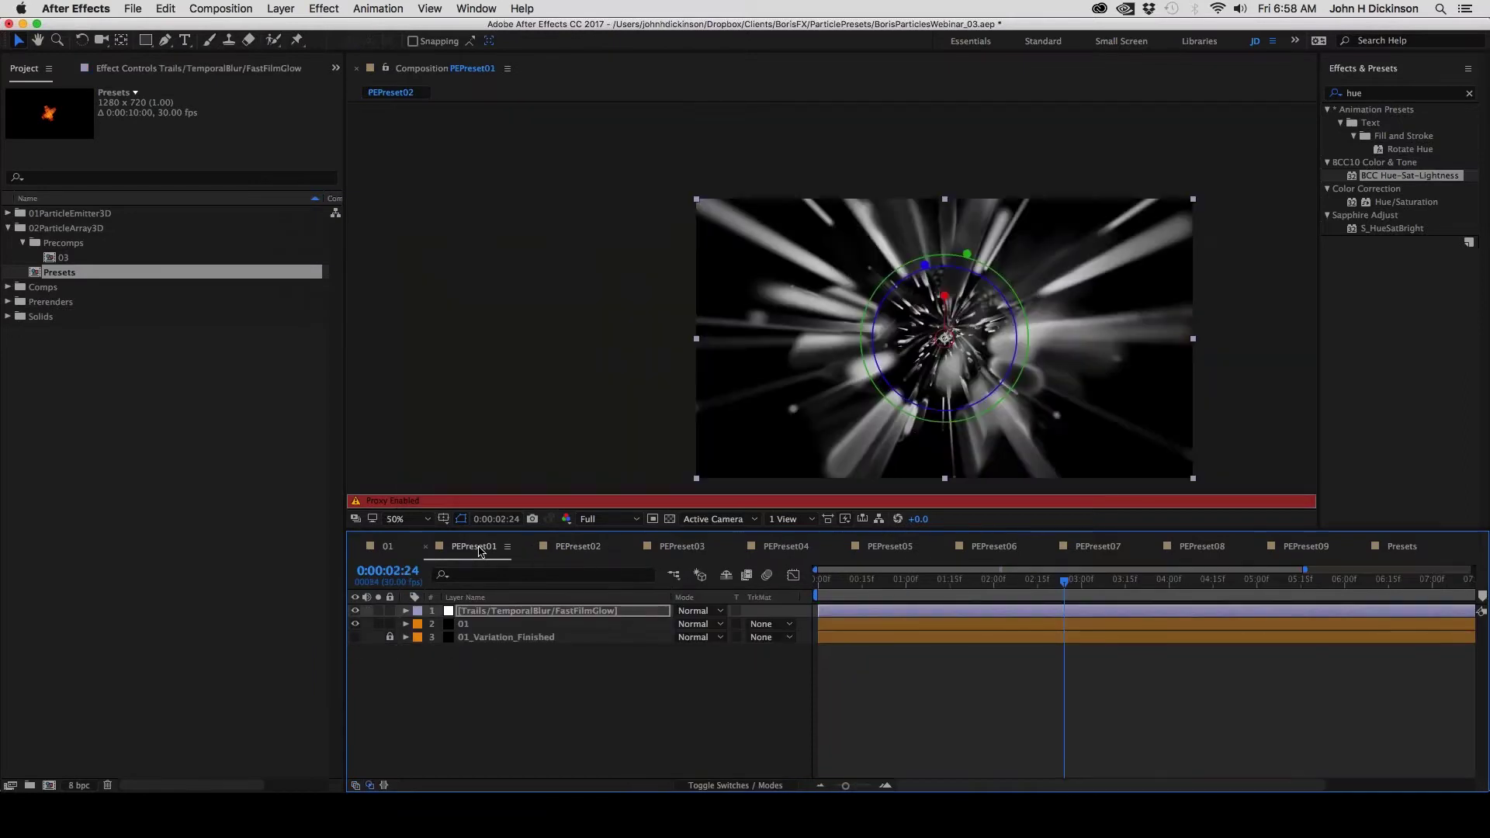
{"action": "left_click", "coordinate": [388, 546]}
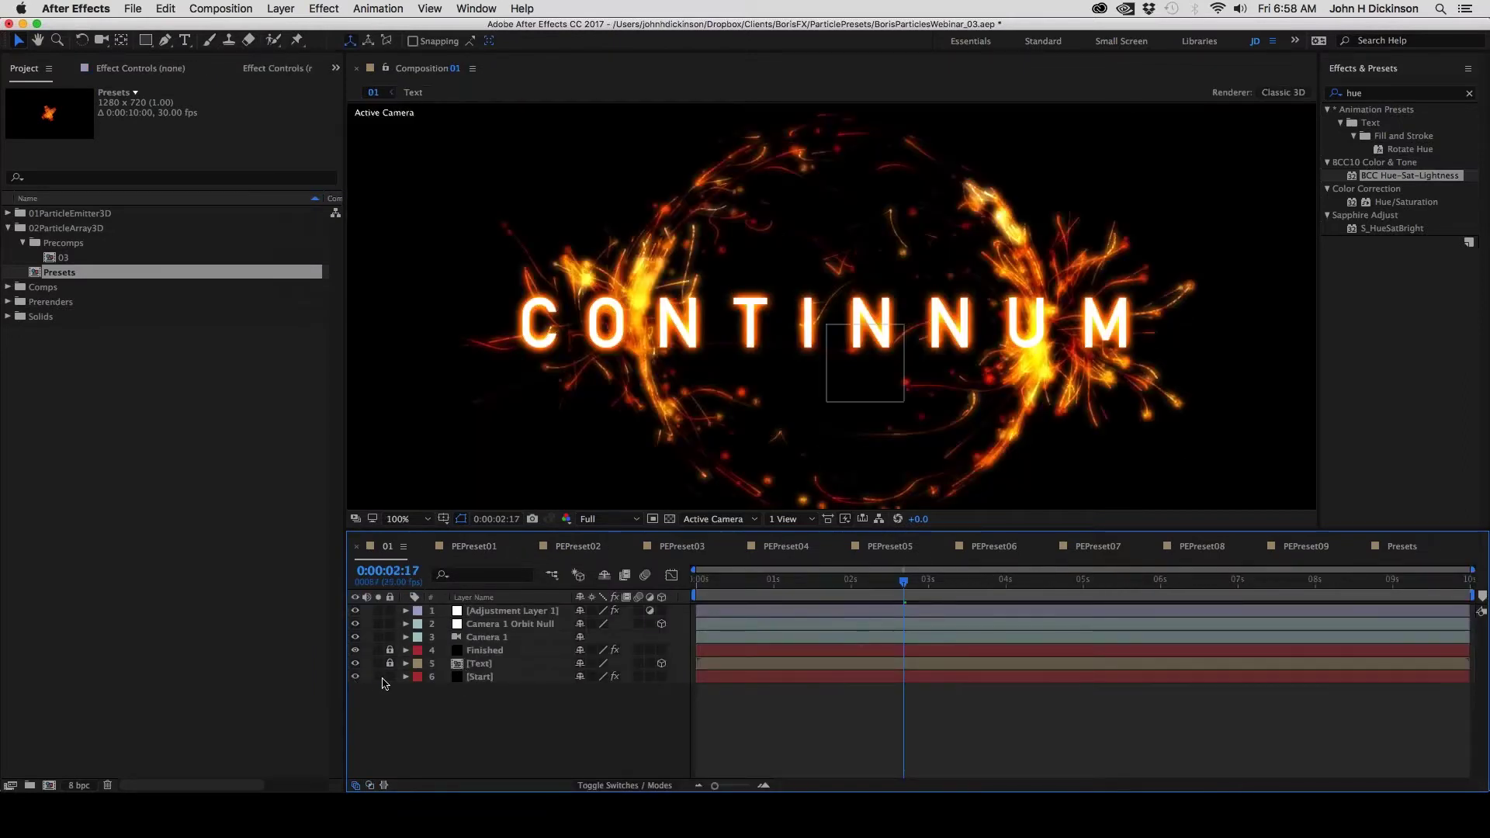
{"action": "left_click", "coordinate": [379, 676]}
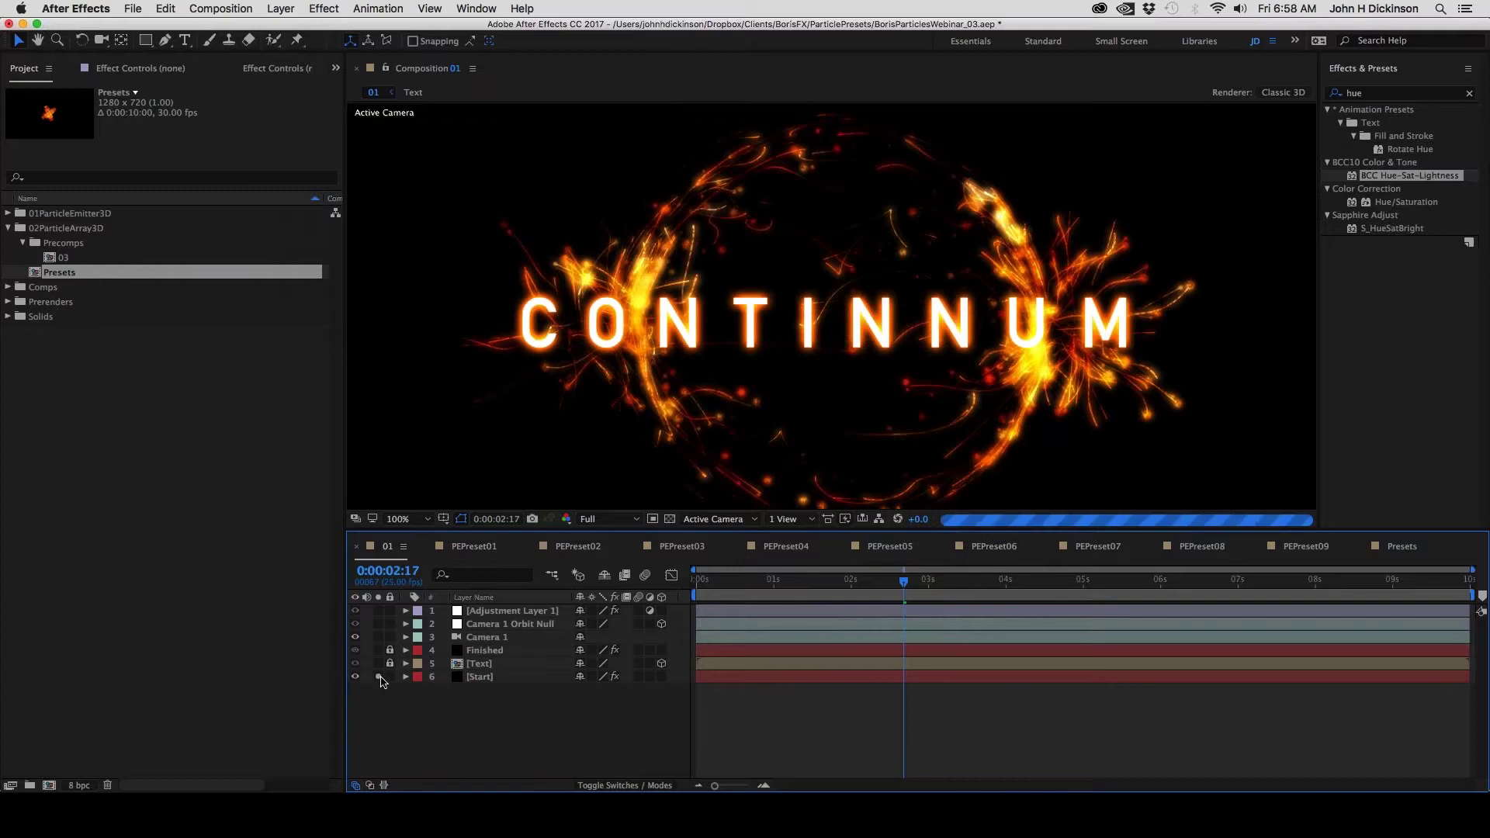
Reset the BCC Particle Emitter 3D effect on the Start layer and scrub its default particles to 0:00:01:14
{"action": "left_click", "coordinate": [487, 679]}
{"action": "left_click", "coordinate": [151, 70]}
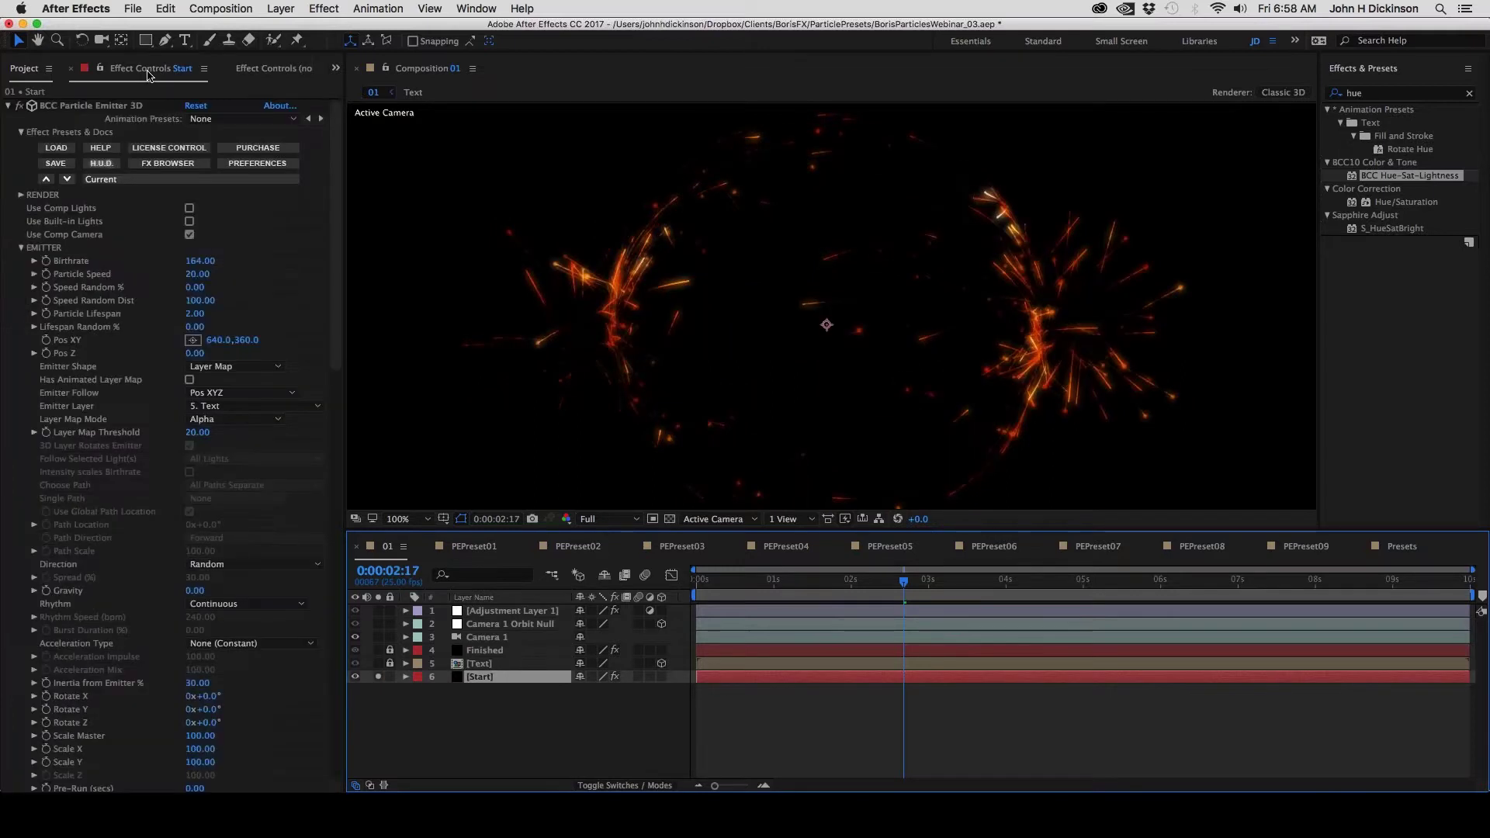
{"action": "left_click", "coordinate": [149, 72]}
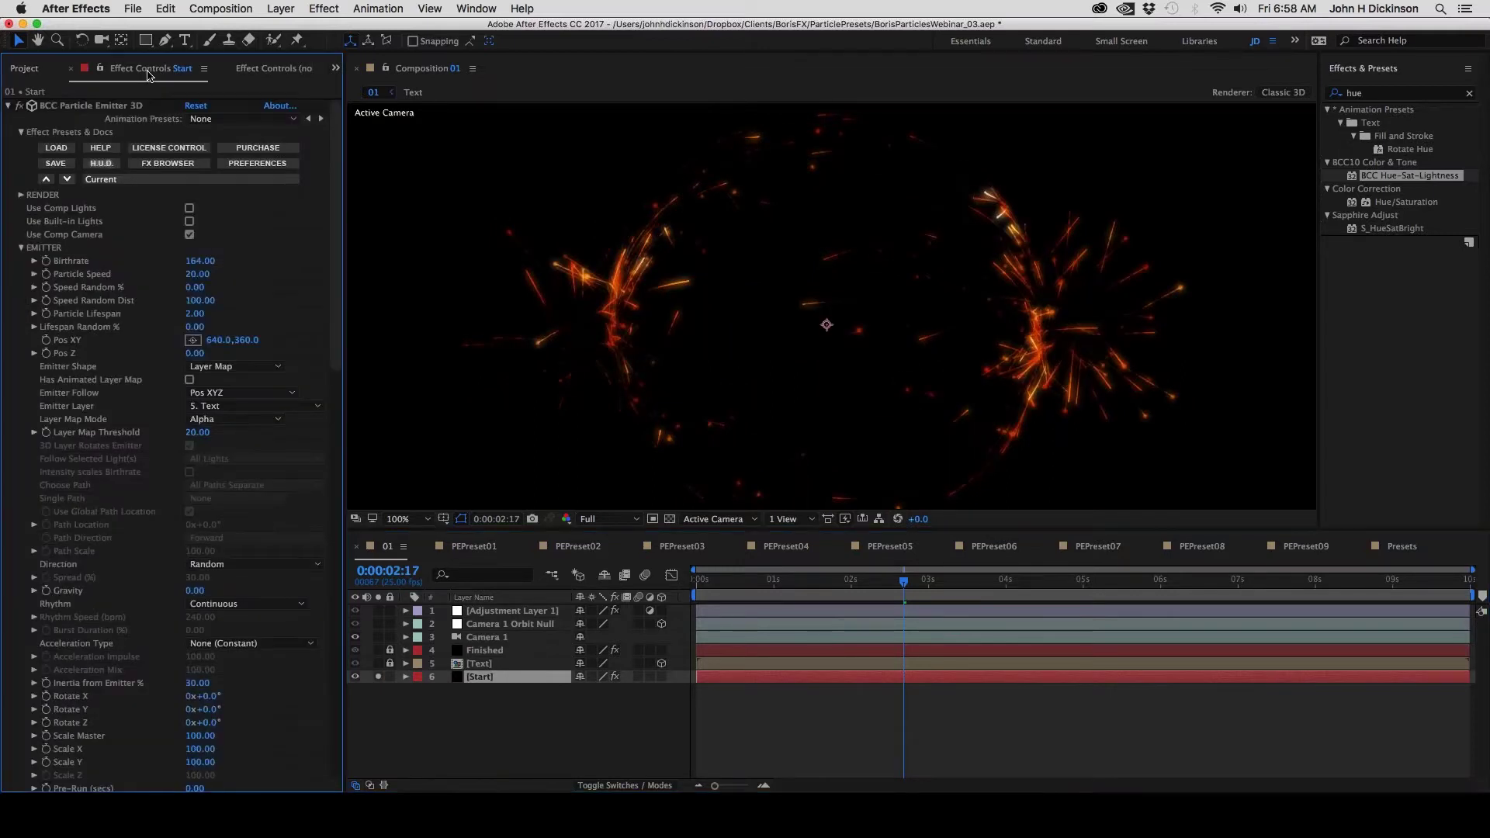
{"action": "left_click", "coordinate": [194, 106]}
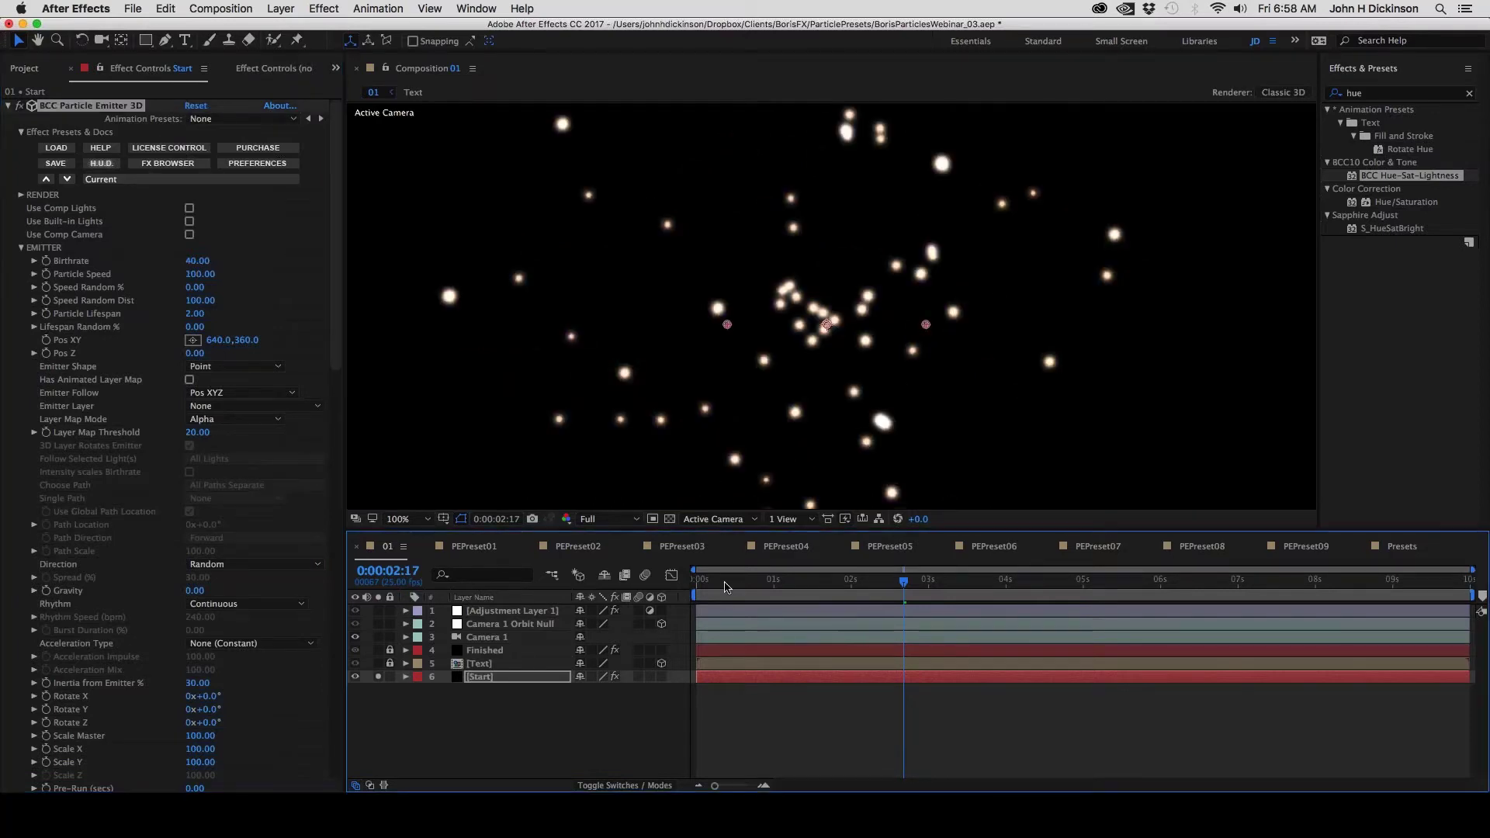
{"action": "left_click_drag", "start_coordinate": [727, 587], "coordinate": [816, 595]}
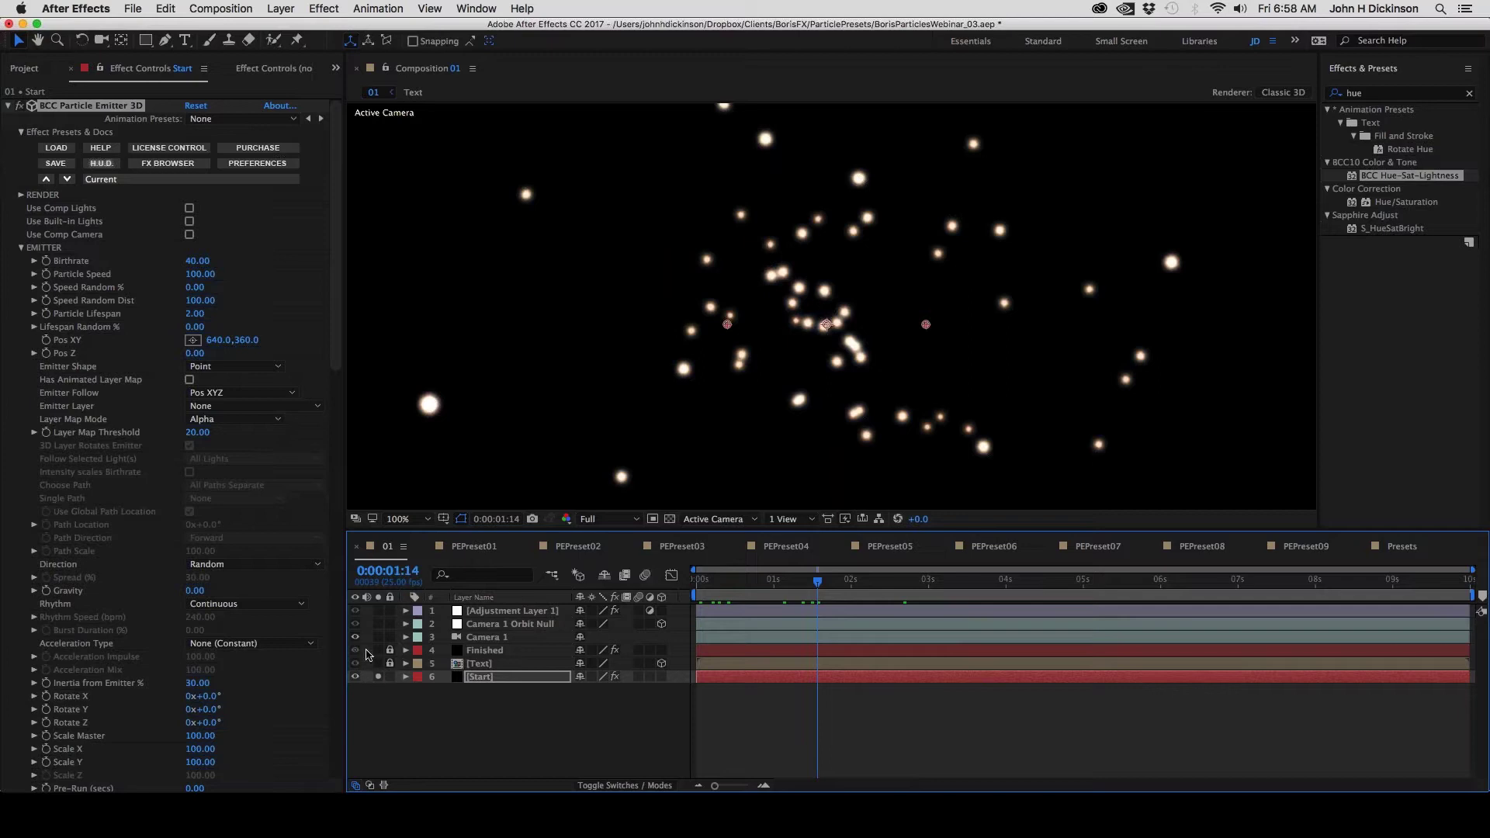
Hide layers 1 to 5, delete BCC Particle Emitter 3D and BCC Edge Grunge from the Start layer, and scrub to 0:00:01:21
{"action": "left_click_drag", "start_coordinate": [356, 610], "coordinate": [356, 663]}
{"action": "left_click", "coordinate": [512, 678]}
{"action": "key", "text": "e"}
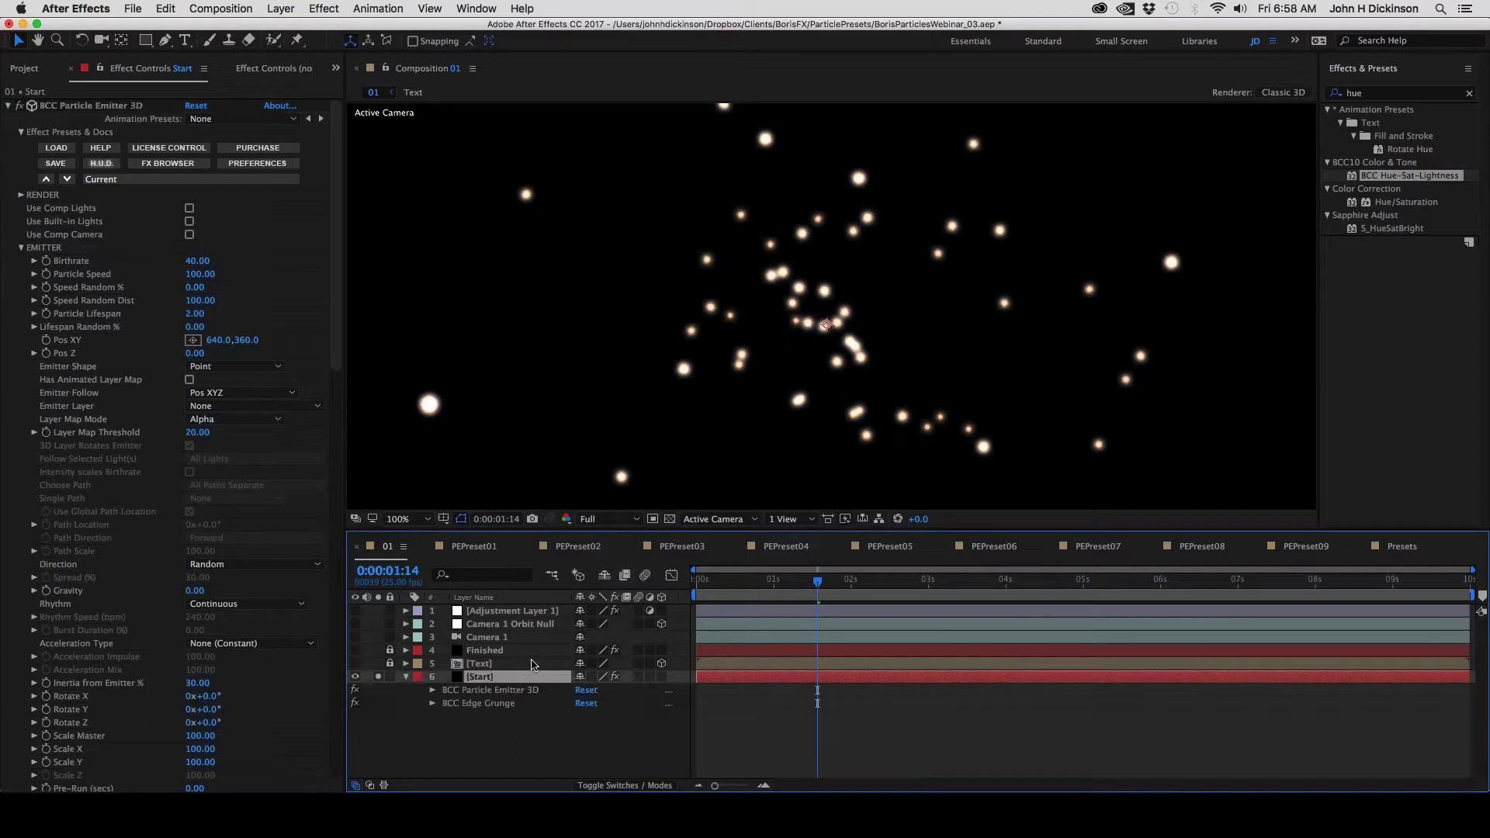
{"action": "left_click", "coordinate": [491, 689]}
{"action": "left_click", "coordinate": [478, 703], "text": "shift"}
{"action": "key", "text": "Delete"}
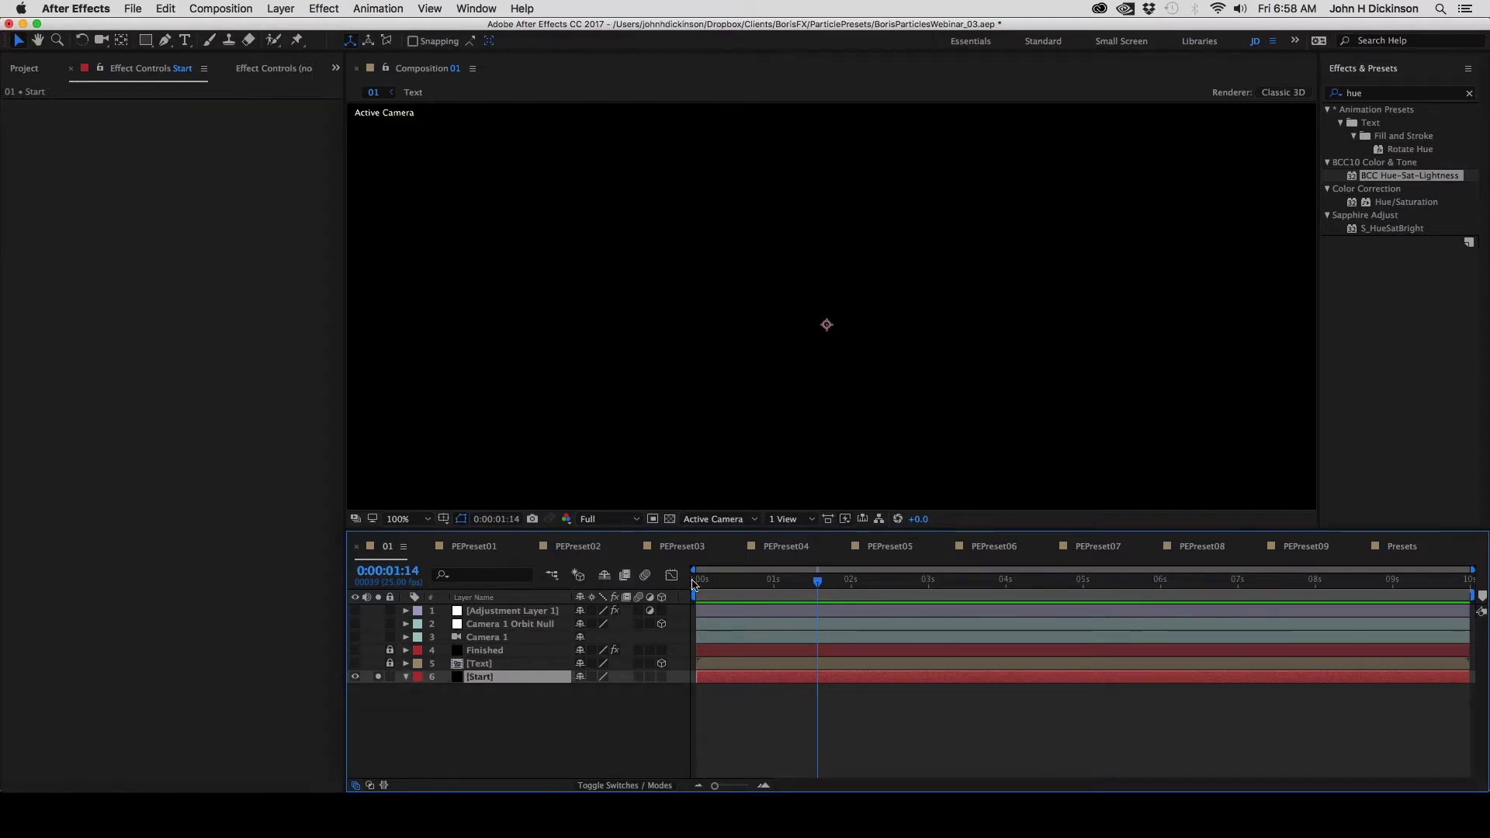
{"action": "left_click", "coordinate": [698, 585]}
{"action": "left_click_drag", "start_coordinate": [711, 586], "coordinate": [838, 582]}
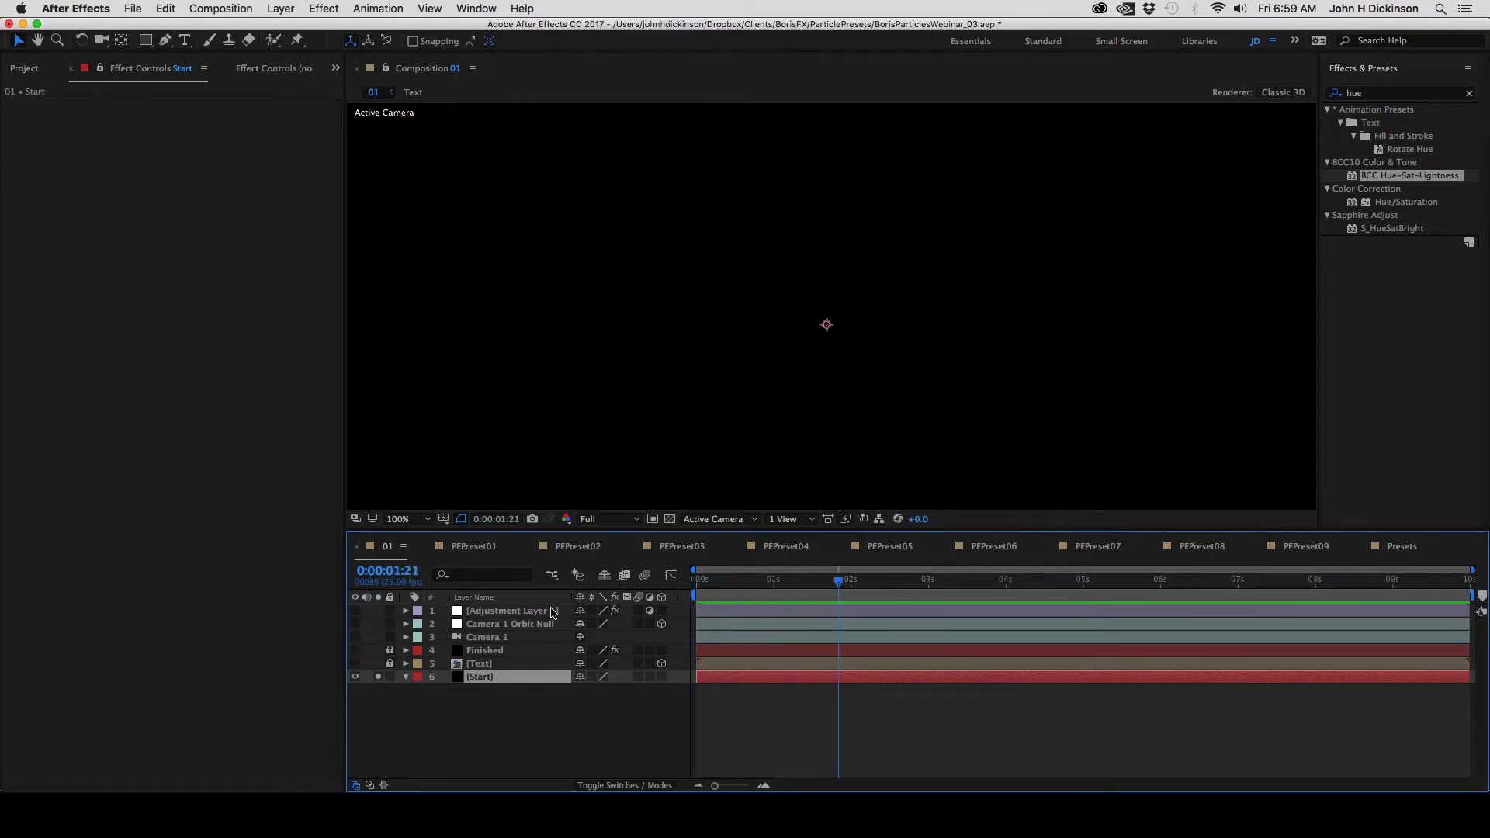
{"action": "key", "text": "super+alt+shift+e"}
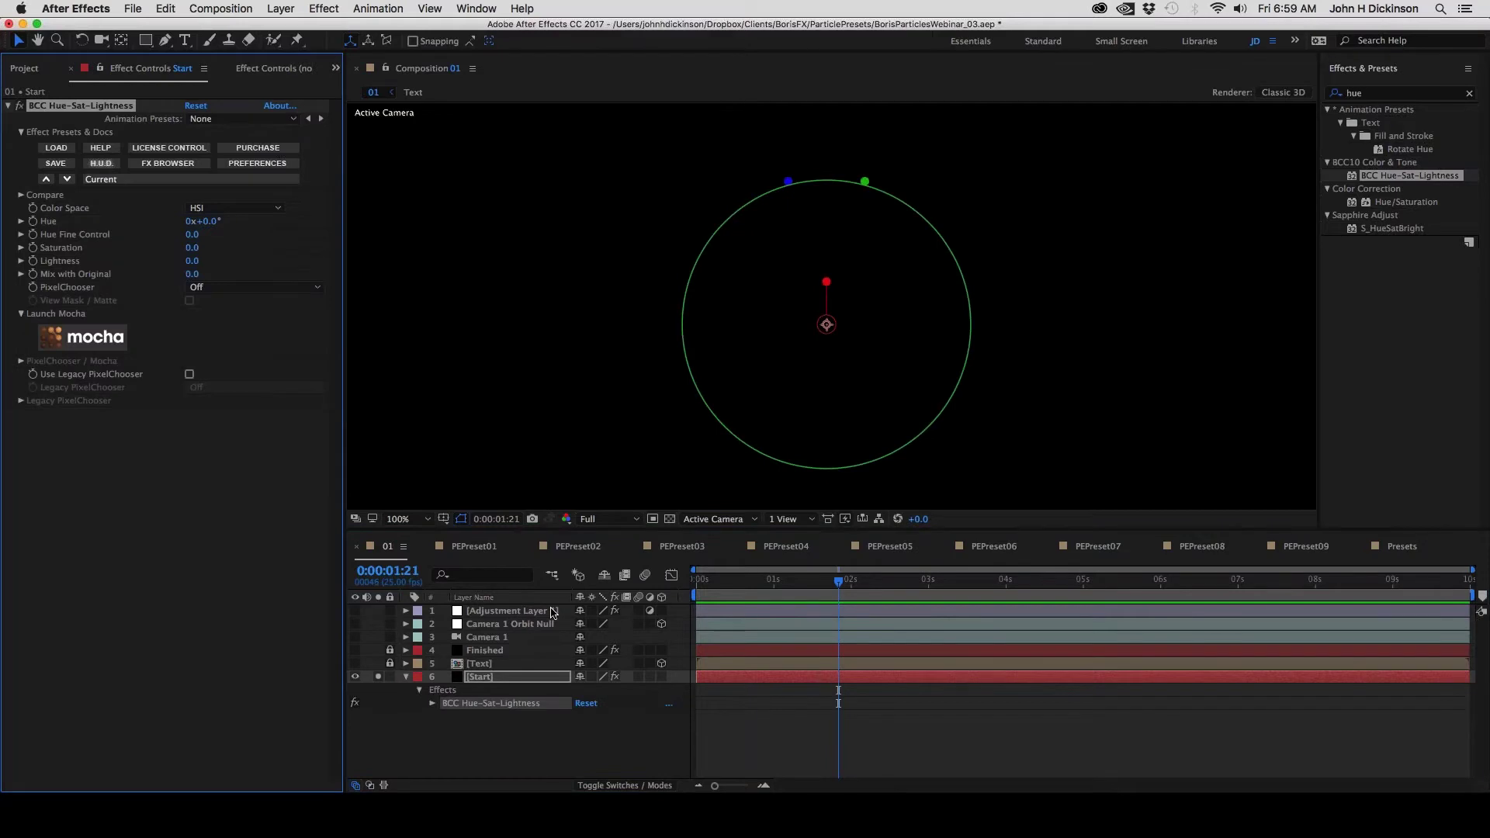
{"action": "key", "text": "super+z"}
{"action": "left_click", "coordinate": [323, 9]}
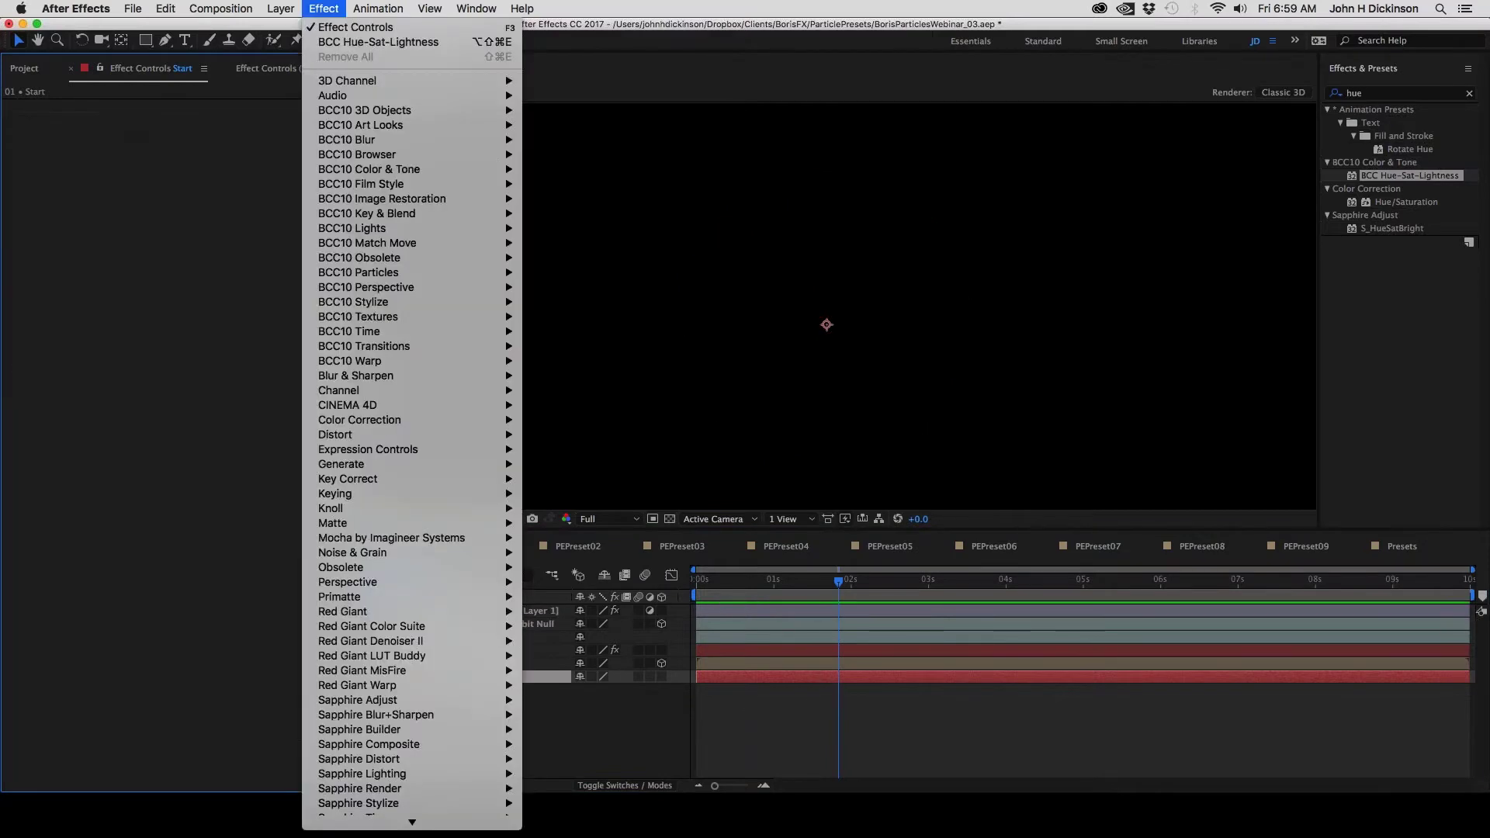
{"action": "mouse_move", "coordinate": [435, 272]}
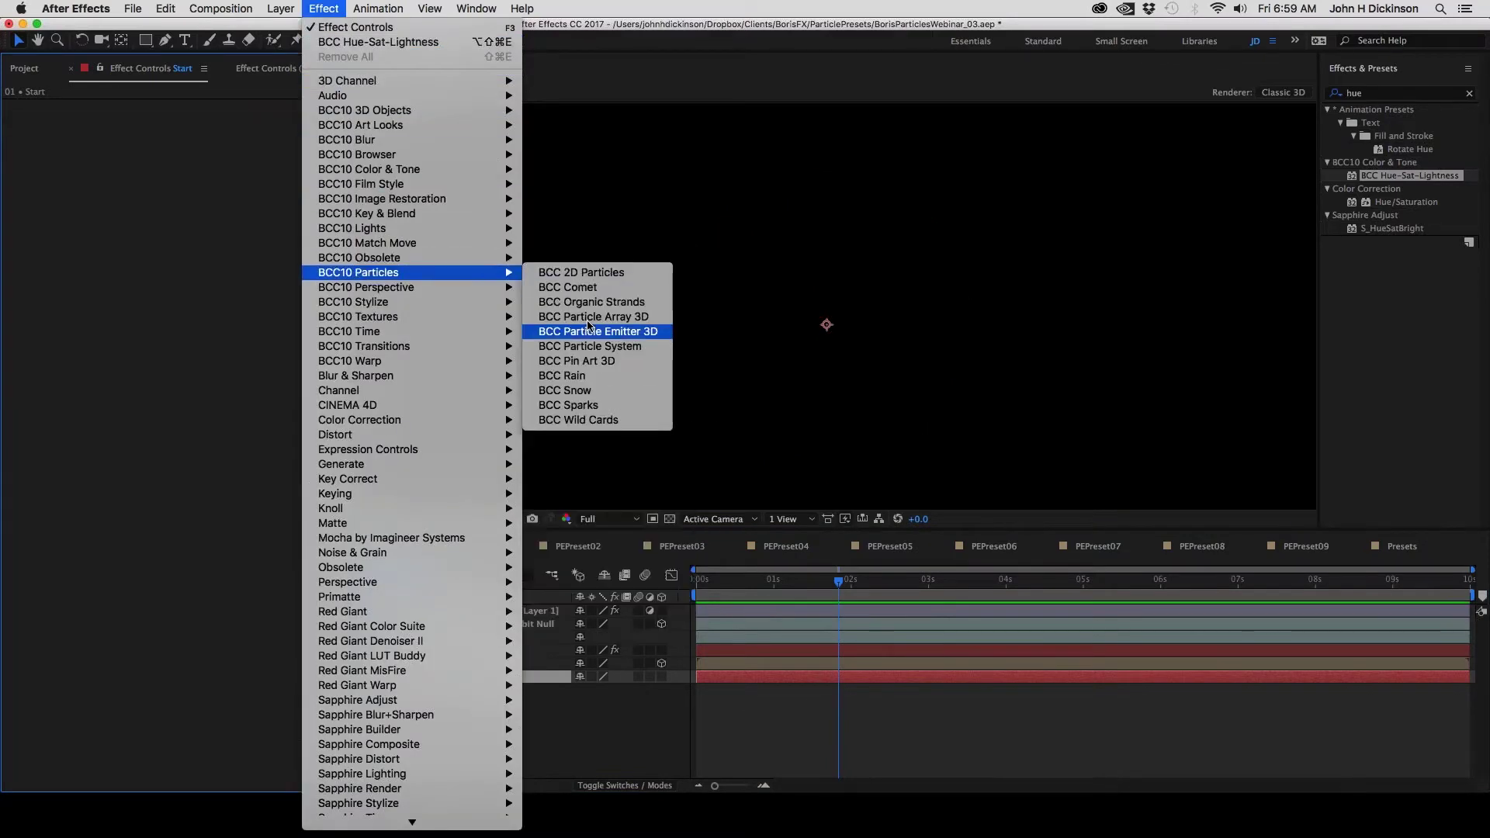
{"action": "left_click", "coordinate": [606, 323]}
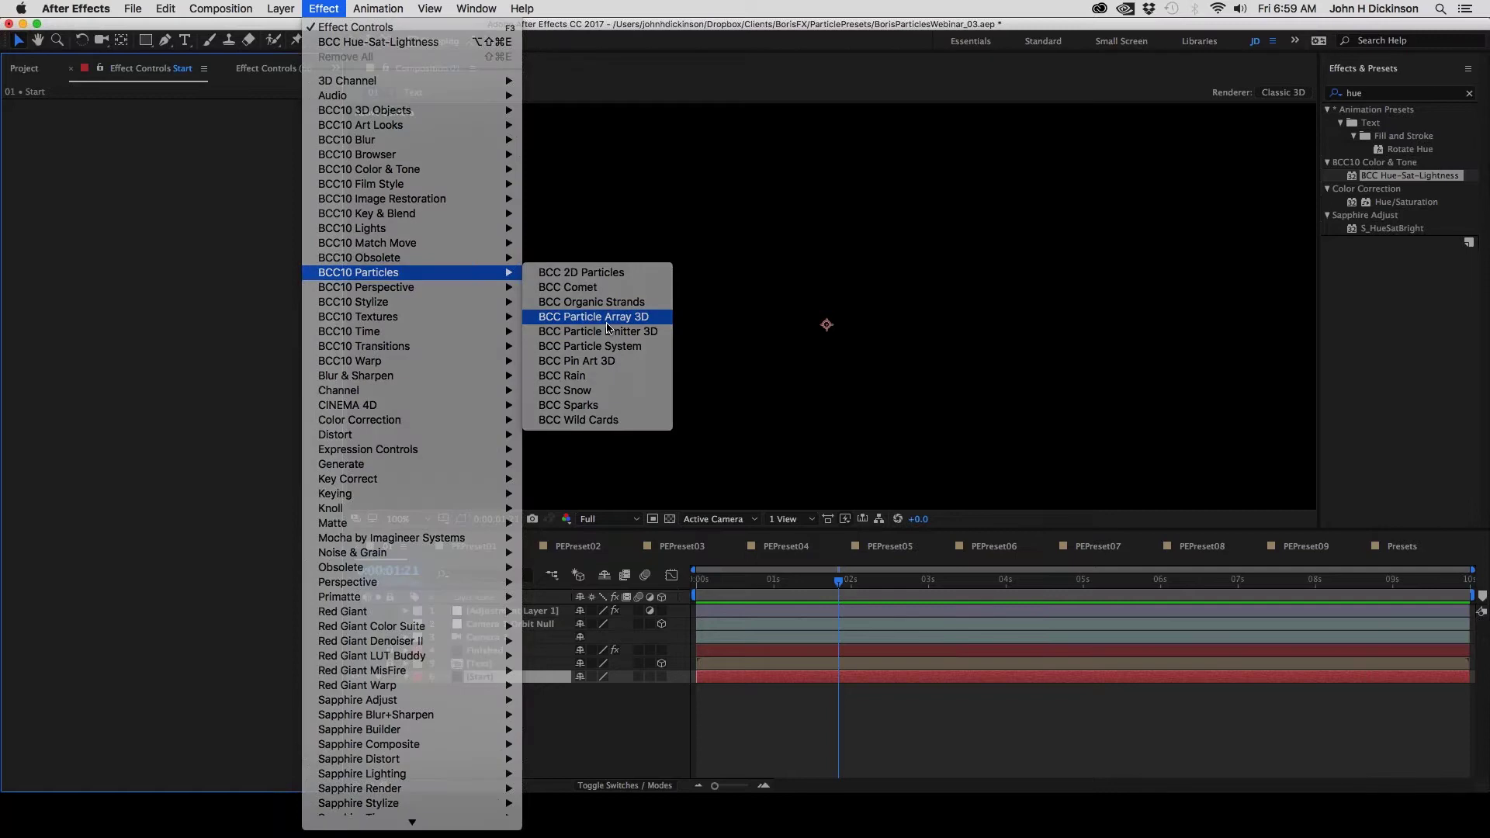
{"action": "key", "text": "super+z"}
Apply BCC Particle Emitter 3D to the Start layer and reduce its particle Size to 16
{"action": "left_click", "coordinate": [323, 8]}
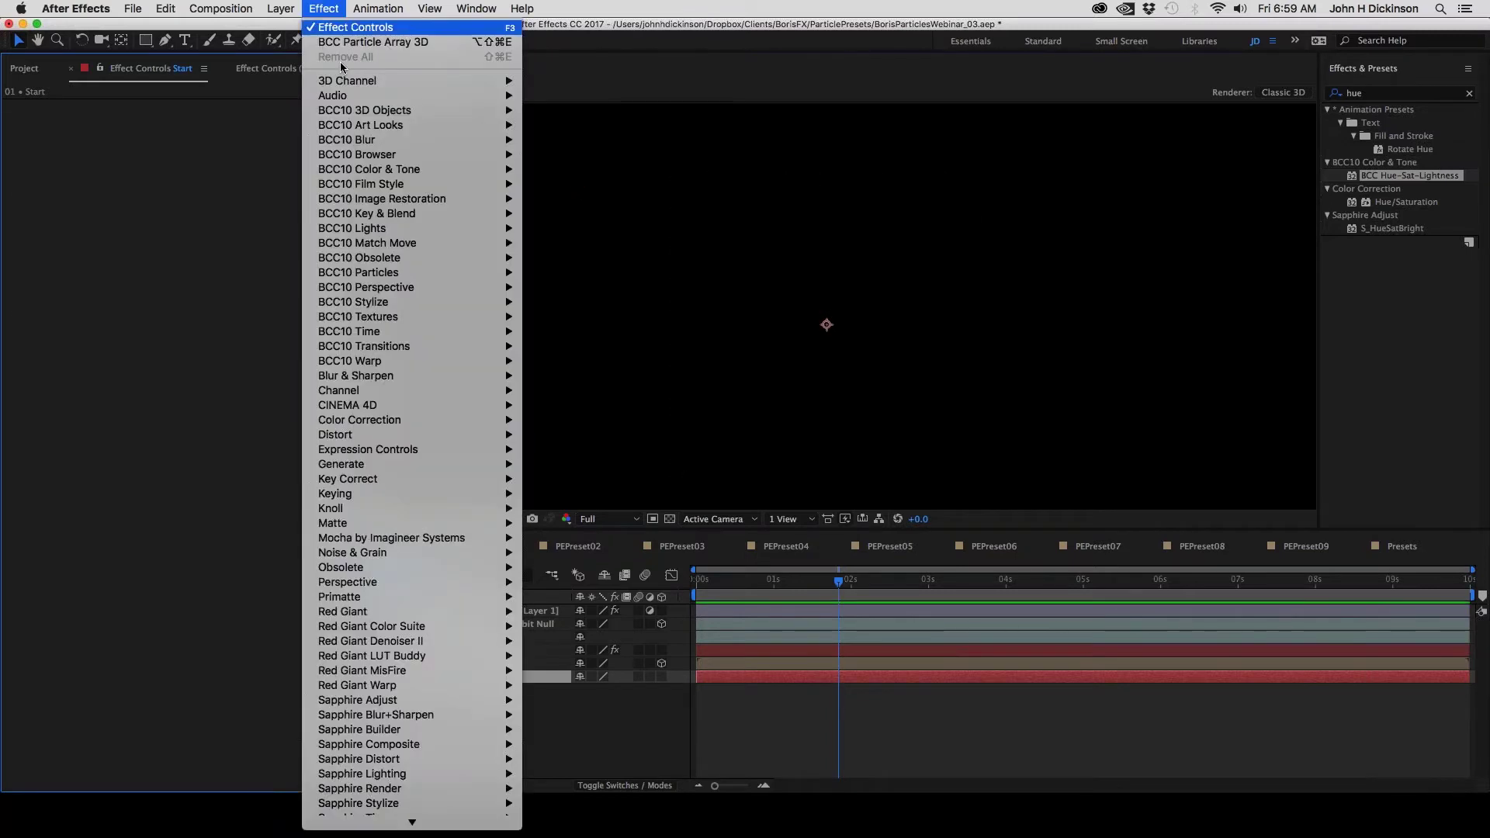
{"action": "mouse_move", "coordinate": [404, 273]}
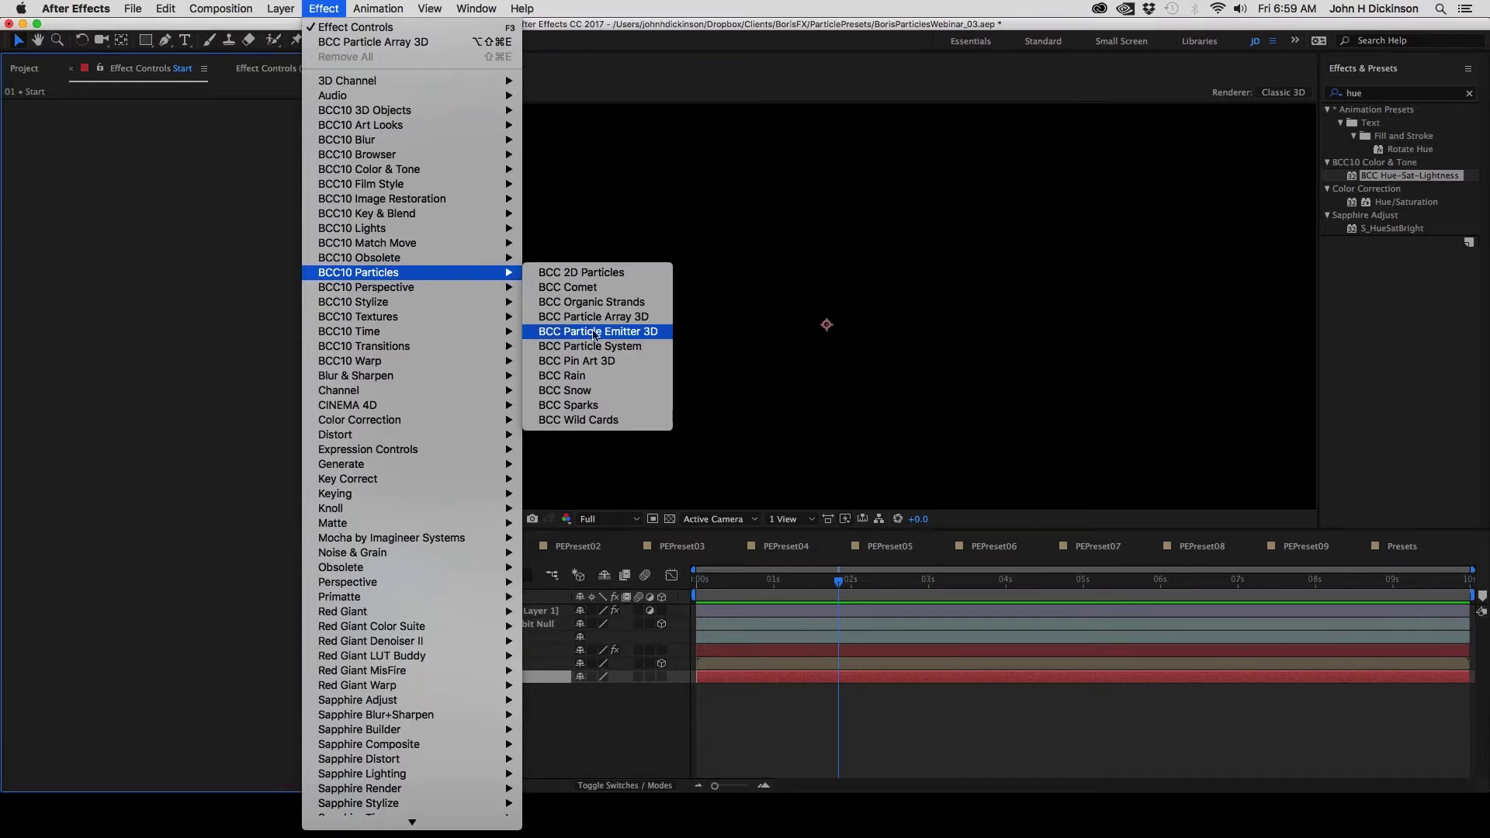
{"action": "left_click", "coordinate": [573, 336]}
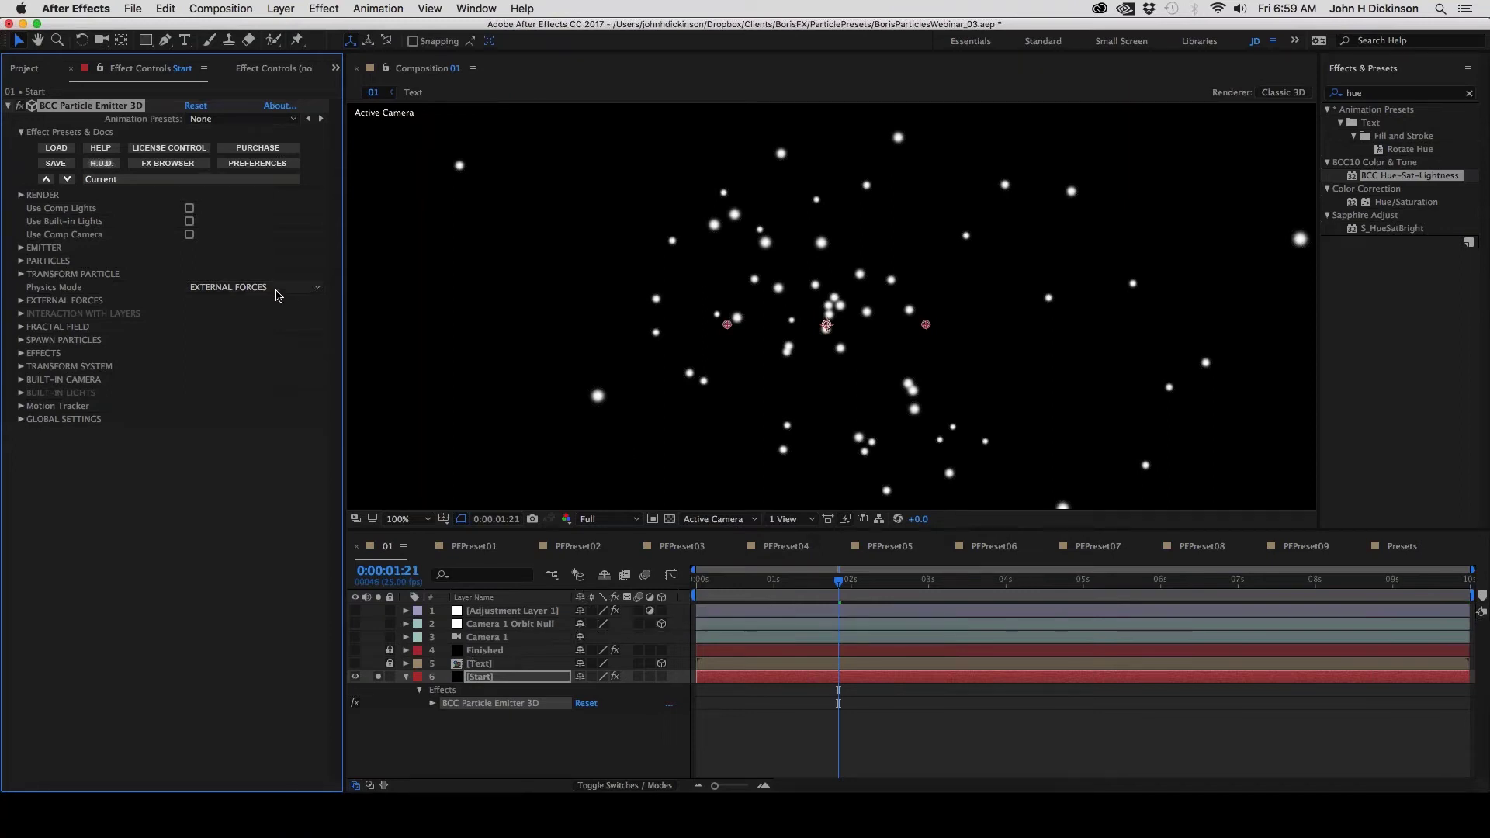
{"action": "left_click", "coordinate": [21, 260]}
{"action": "scroll", "coordinate": [31, 263], "scroll_direction": "down", "scroll_amount": 1}
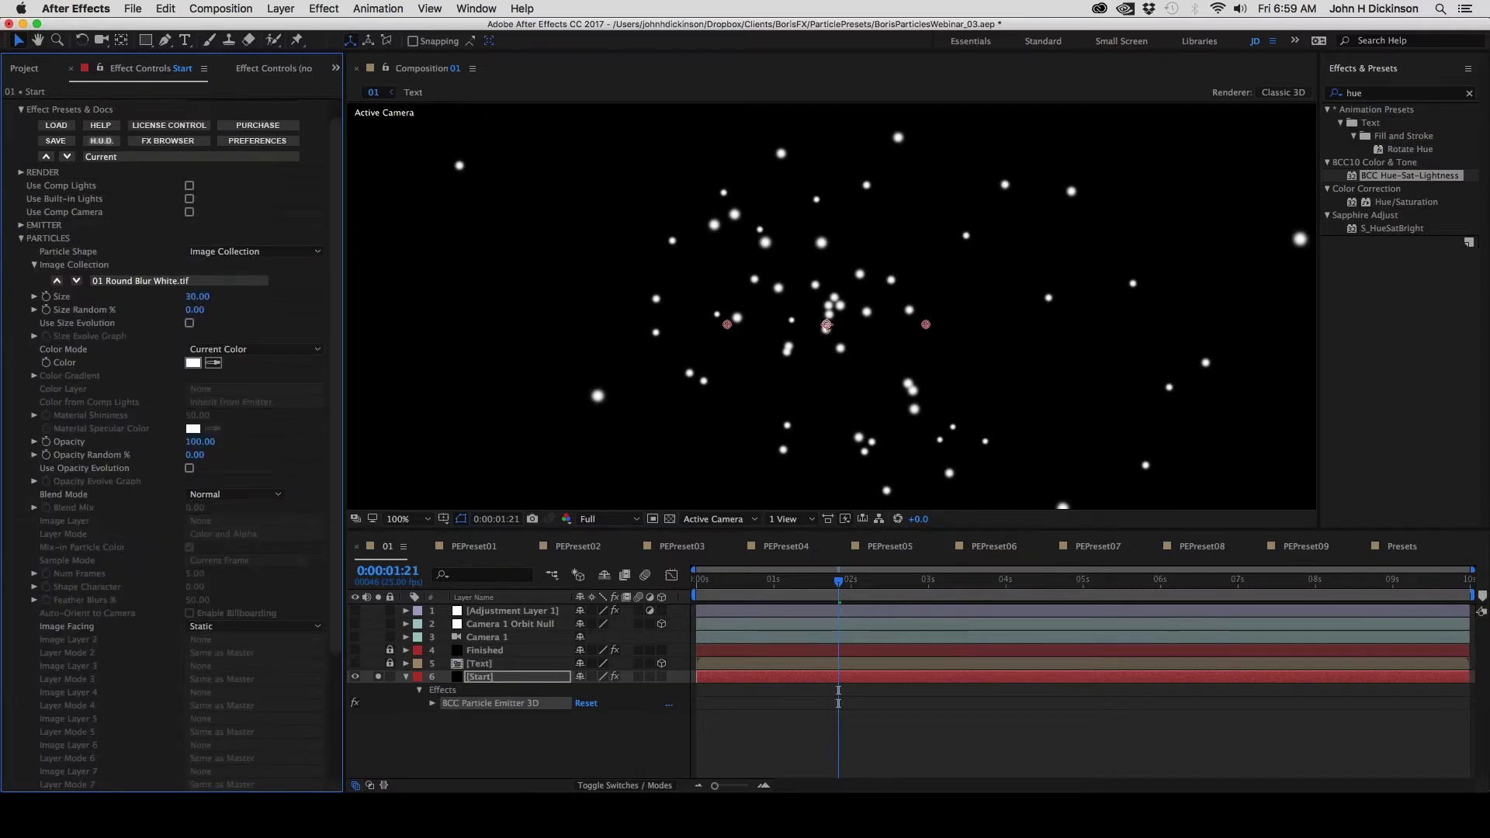
{"action": "left_click_drag", "start_coordinate": [198, 297], "coordinate": [187, 299]}
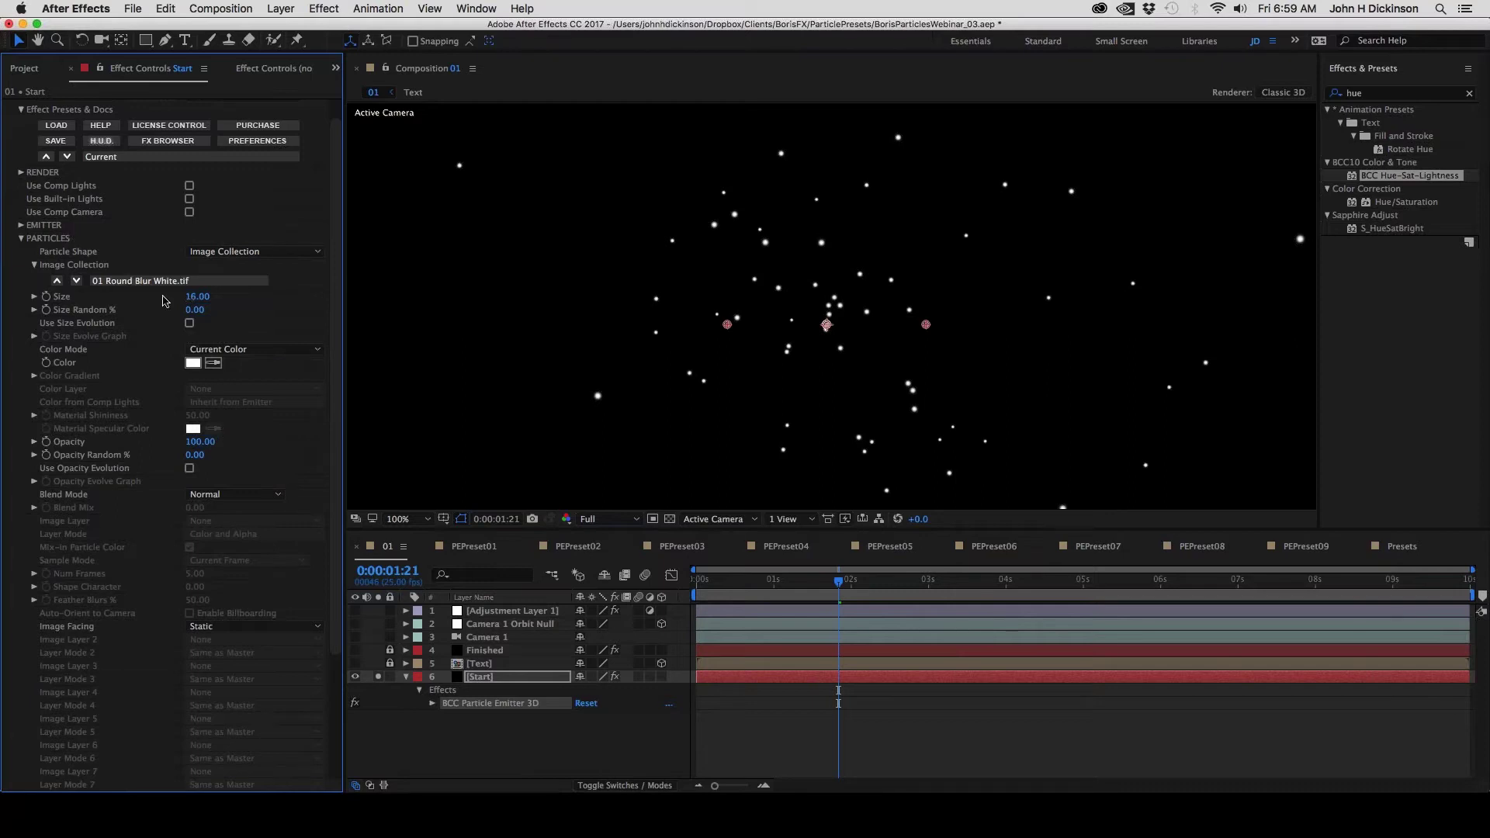
Set the emitter's Birthrate to 152 and its Particle Speed to 41
{"action": "left_click", "coordinate": [21, 225]}
{"action": "scroll", "coordinate": [23, 231], "scroll_direction": "down", "scroll_amount": 2}
{"action": "left_click_drag", "start_coordinate": [198, 191], "coordinate": [252, 195]}
{"action": "left_click_drag", "start_coordinate": [269, 193], "coordinate": [296, 193]}
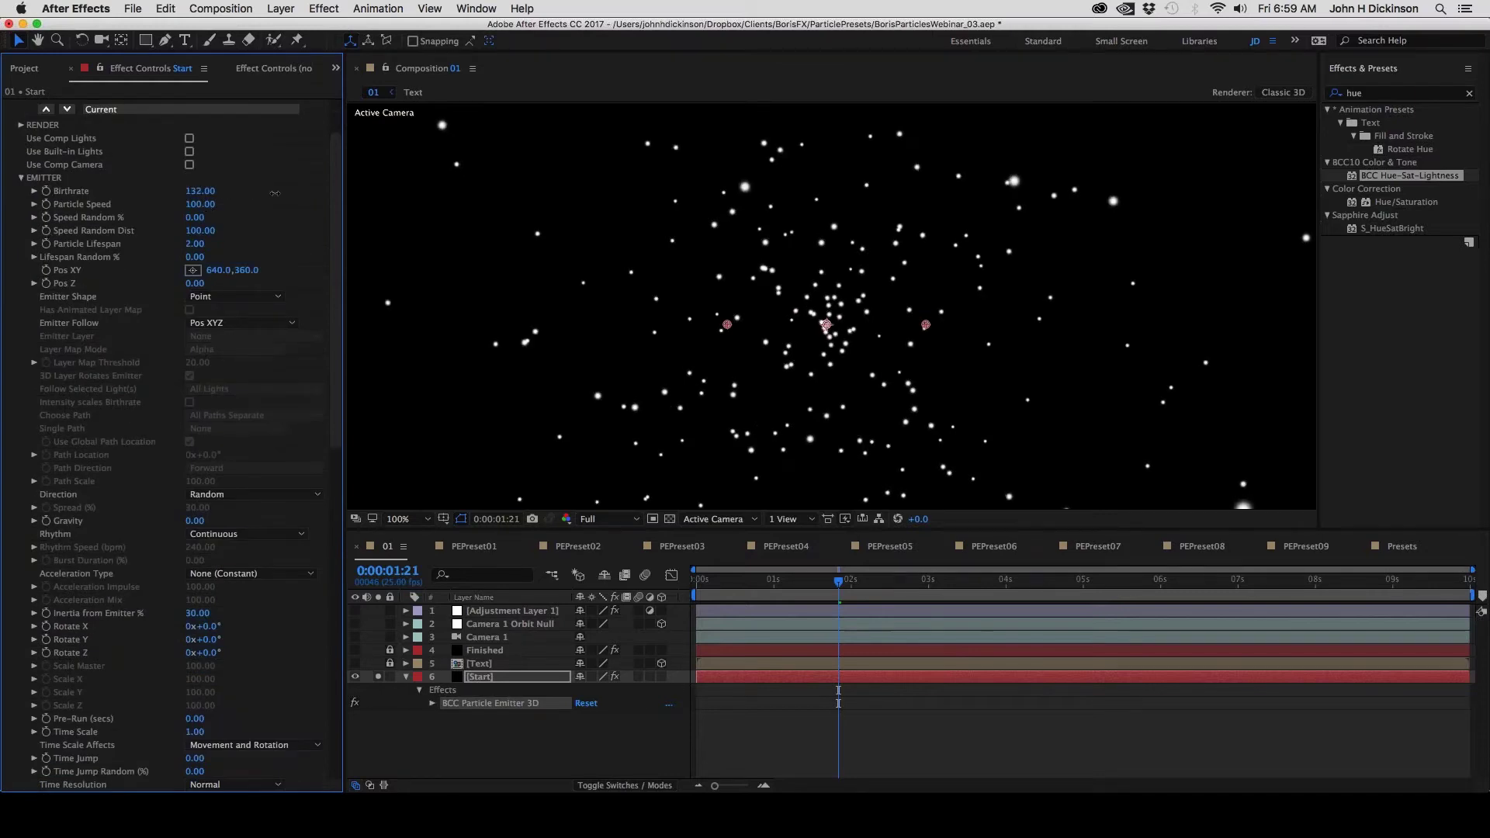
{"action": "left_click_drag", "start_coordinate": [204, 204], "coordinate": [176, 216]}
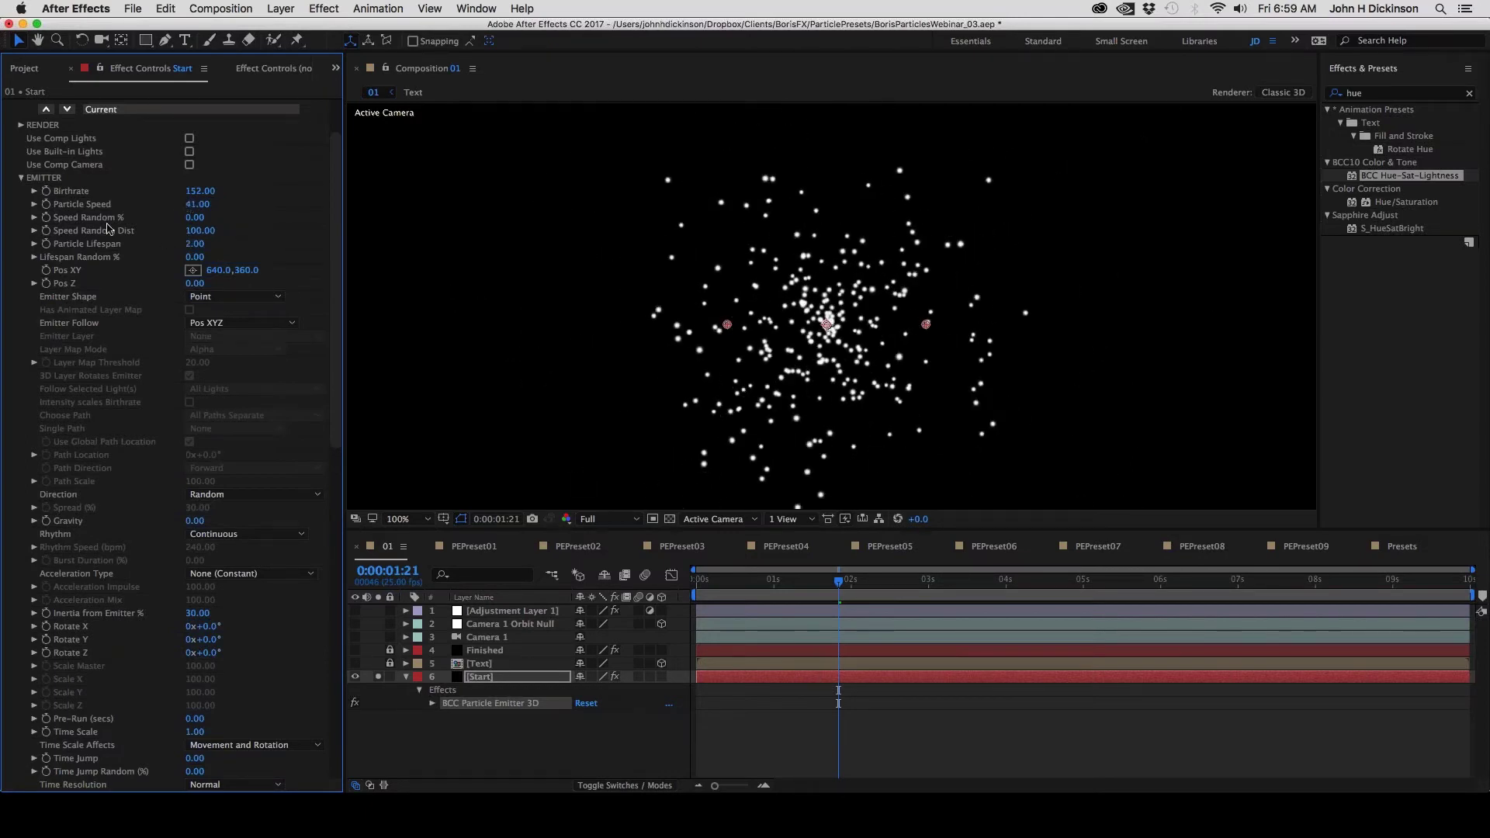
Set Wind Z to 74 in the emitter's external forces and scrub the animation to 0:00:01:16
{"action": "left_click", "coordinate": [21, 177]}
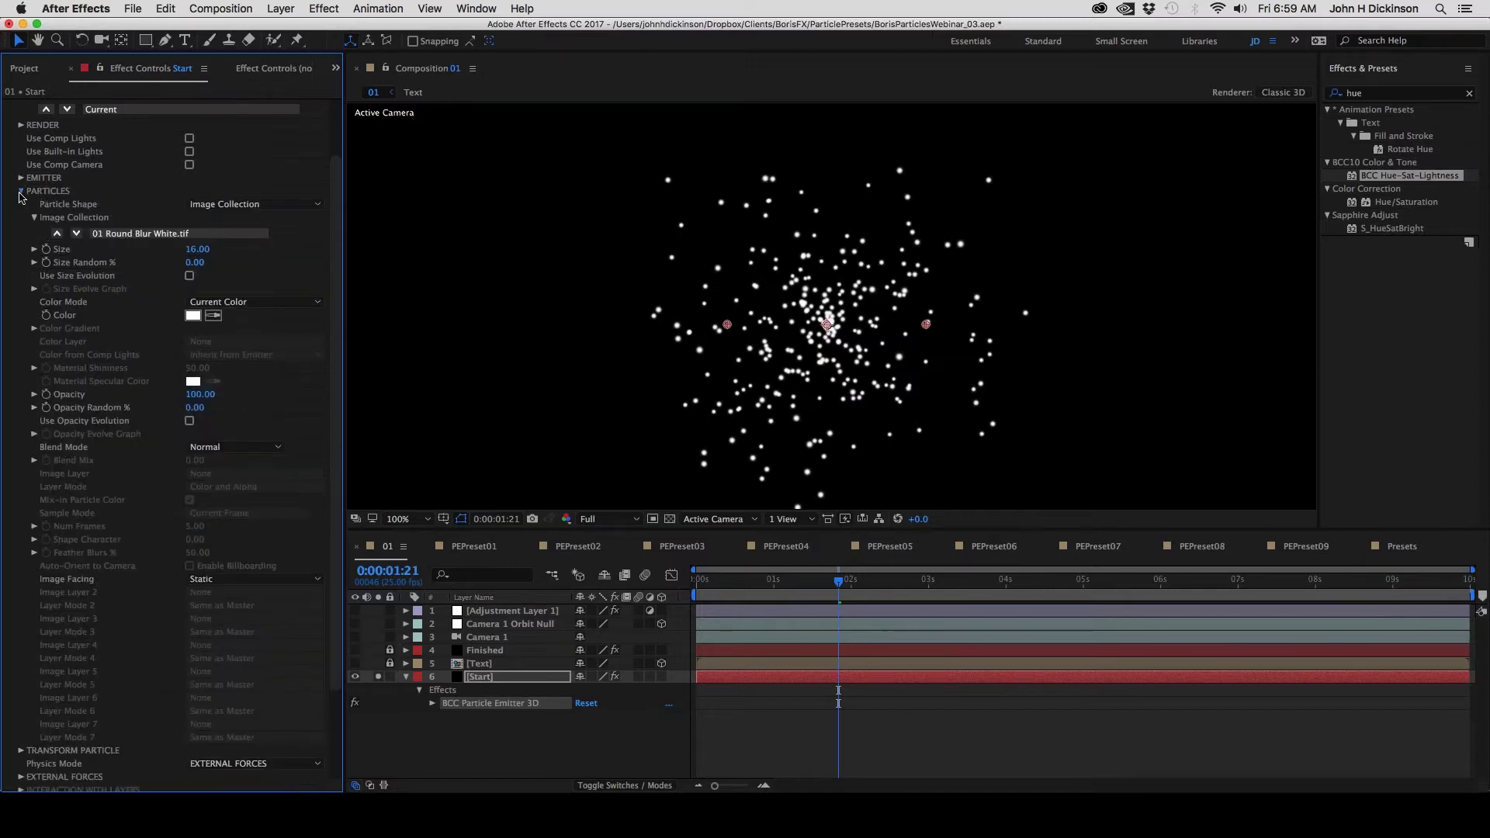
{"action": "scroll", "coordinate": [21, 197], "scroll_direction": "up", "scroll_amount": 2}
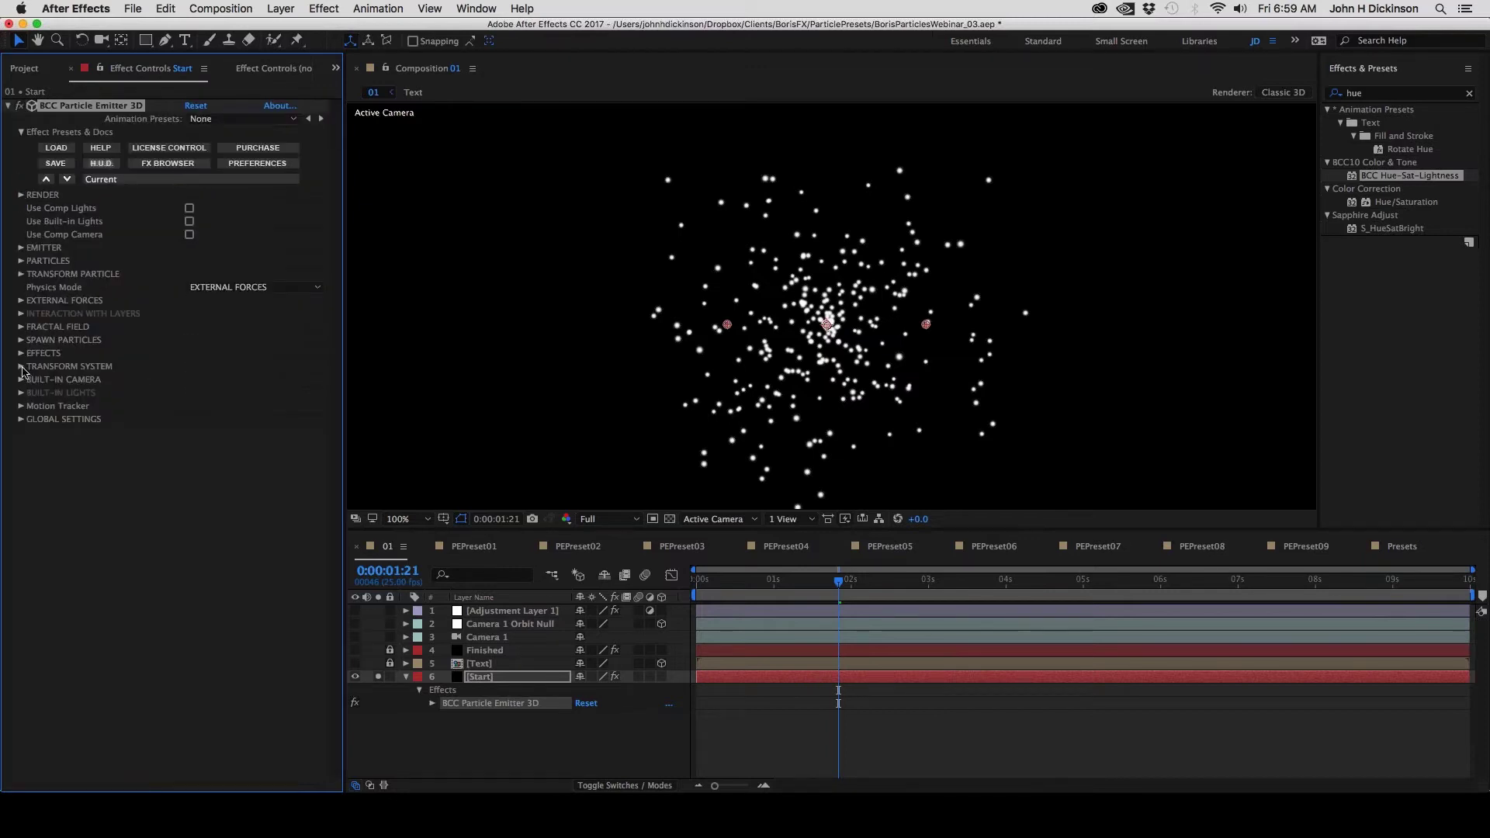
{"action": "left_click", "coordinate": [21, 301]}
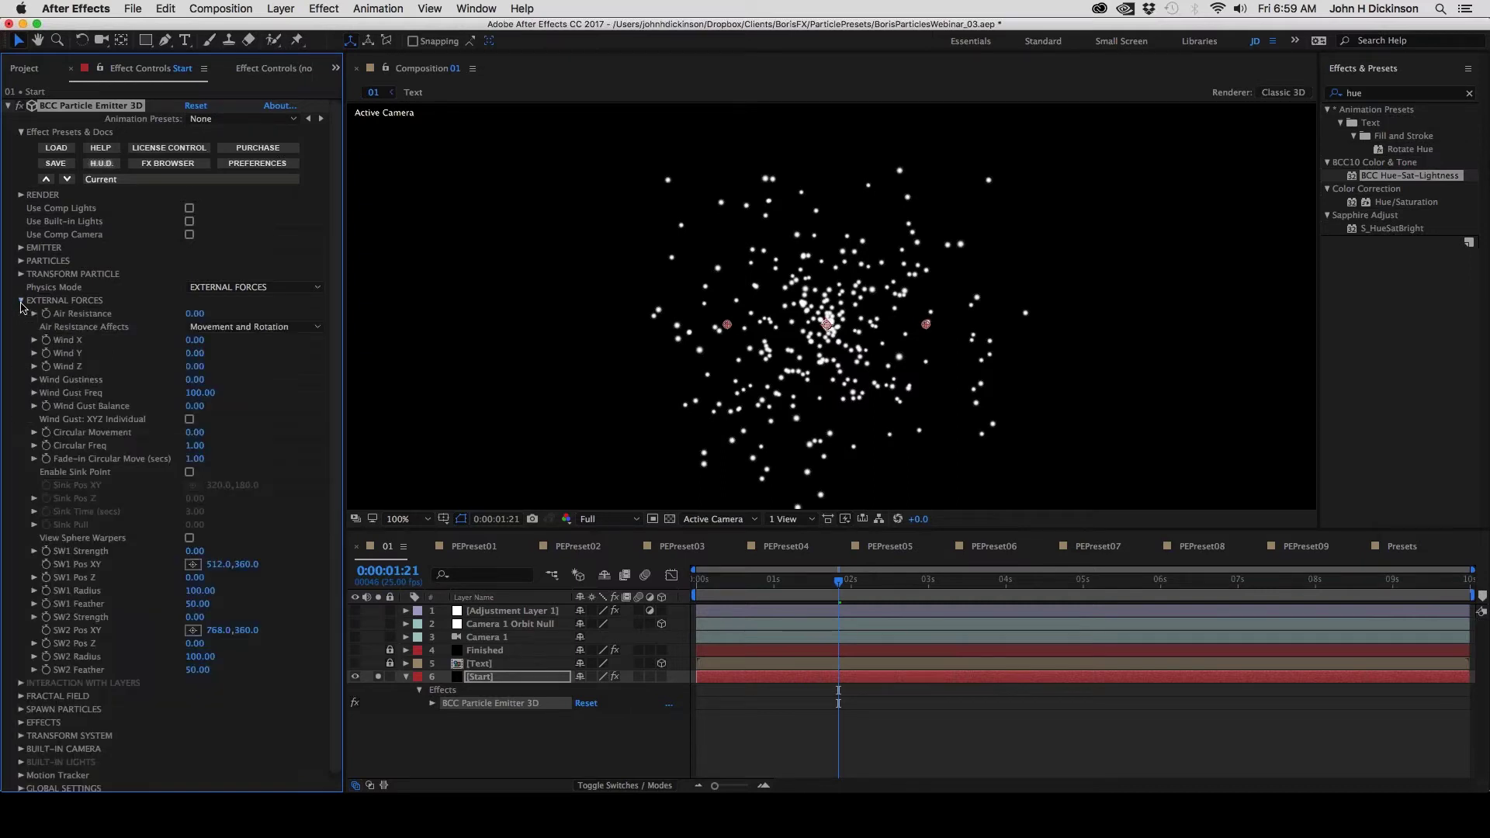
{"action": "left_click_drag", "start_coordinate": [195, 366], "coordinate": [561, 440]}
{"action": "mouse_move", "coordinate": [838, 580]}
{"action": "left_mouse_down"}
{"action": "mouse_move", "coordinate": [729, 582]}
{"action": "mouse_move", "coordinate": [823, 583]}
{"action": "left_mouse_up"}
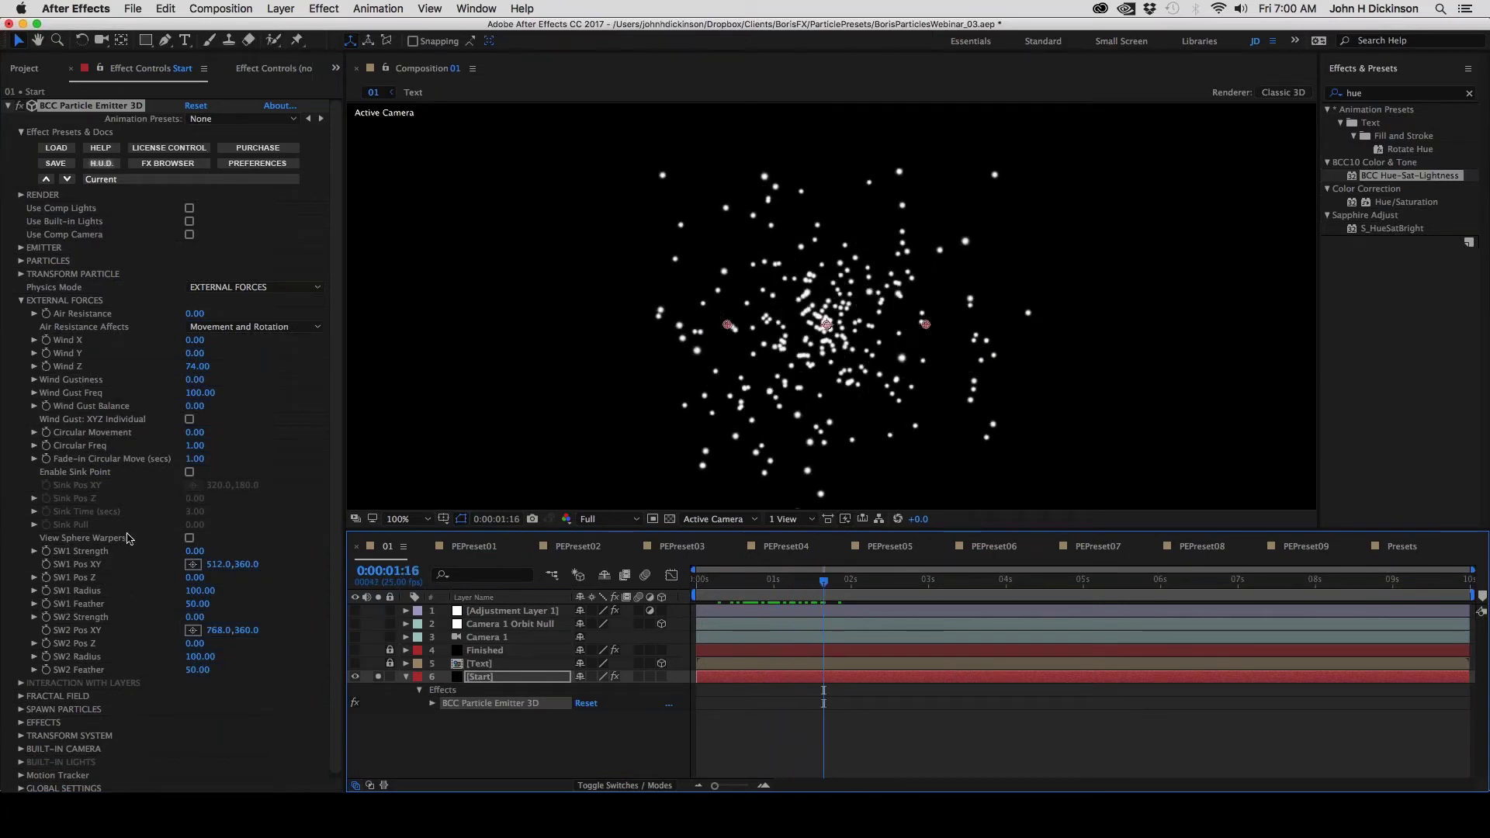
Enable the sink point, preview its attraction up to 0:00:02:01, and place it at about 167, 364
{"action": "left_click", "coordinate": [189, 472]}
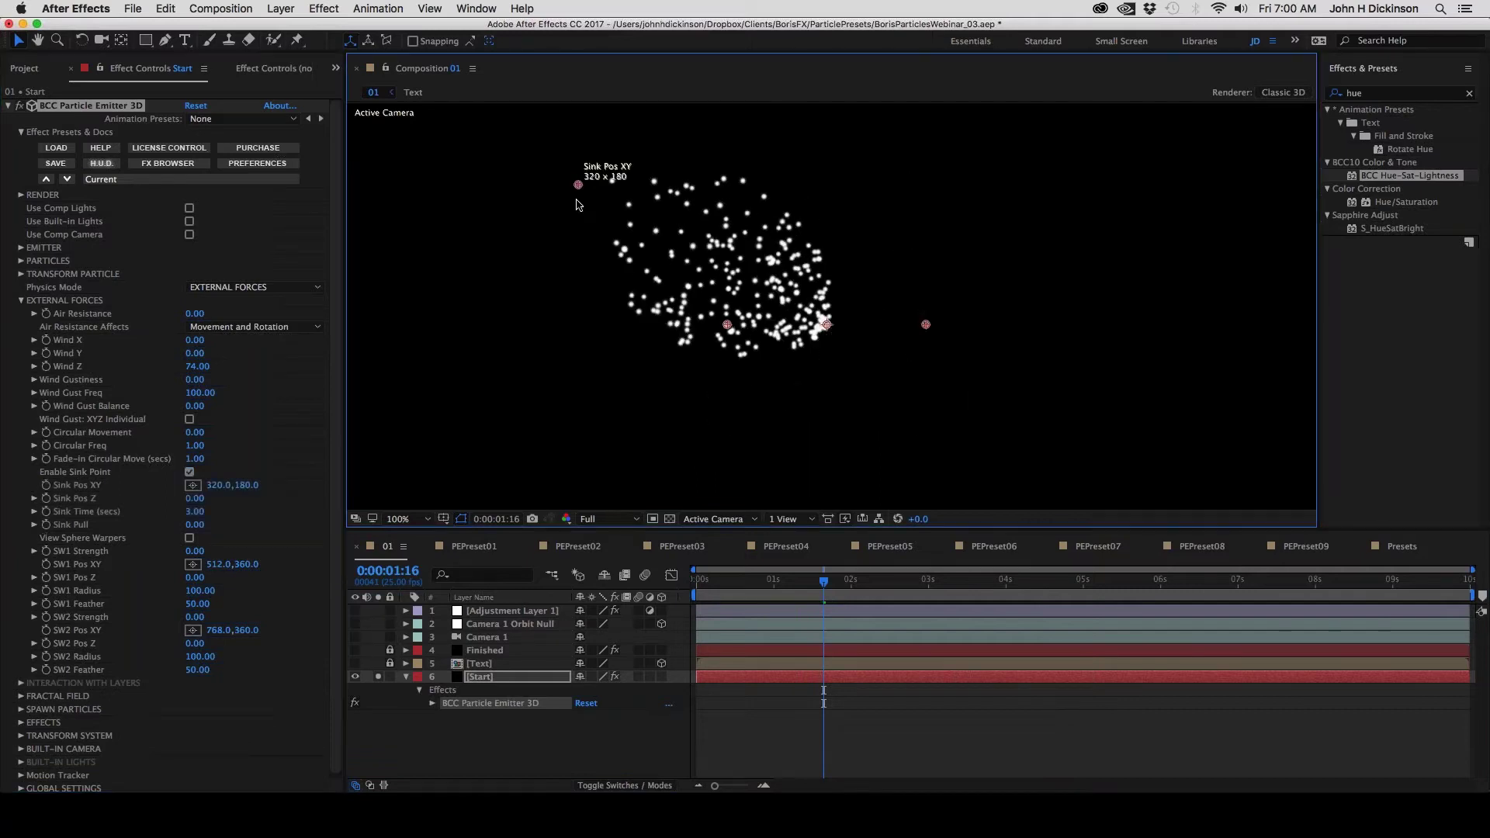
{"action": "left_click_drag", "start_coordinate": [578, 184], "coordinate": [524, 329]}
{"action": "left_click_drag", "start_coordinate": [709, 599], "coordinate": [853, 590]}
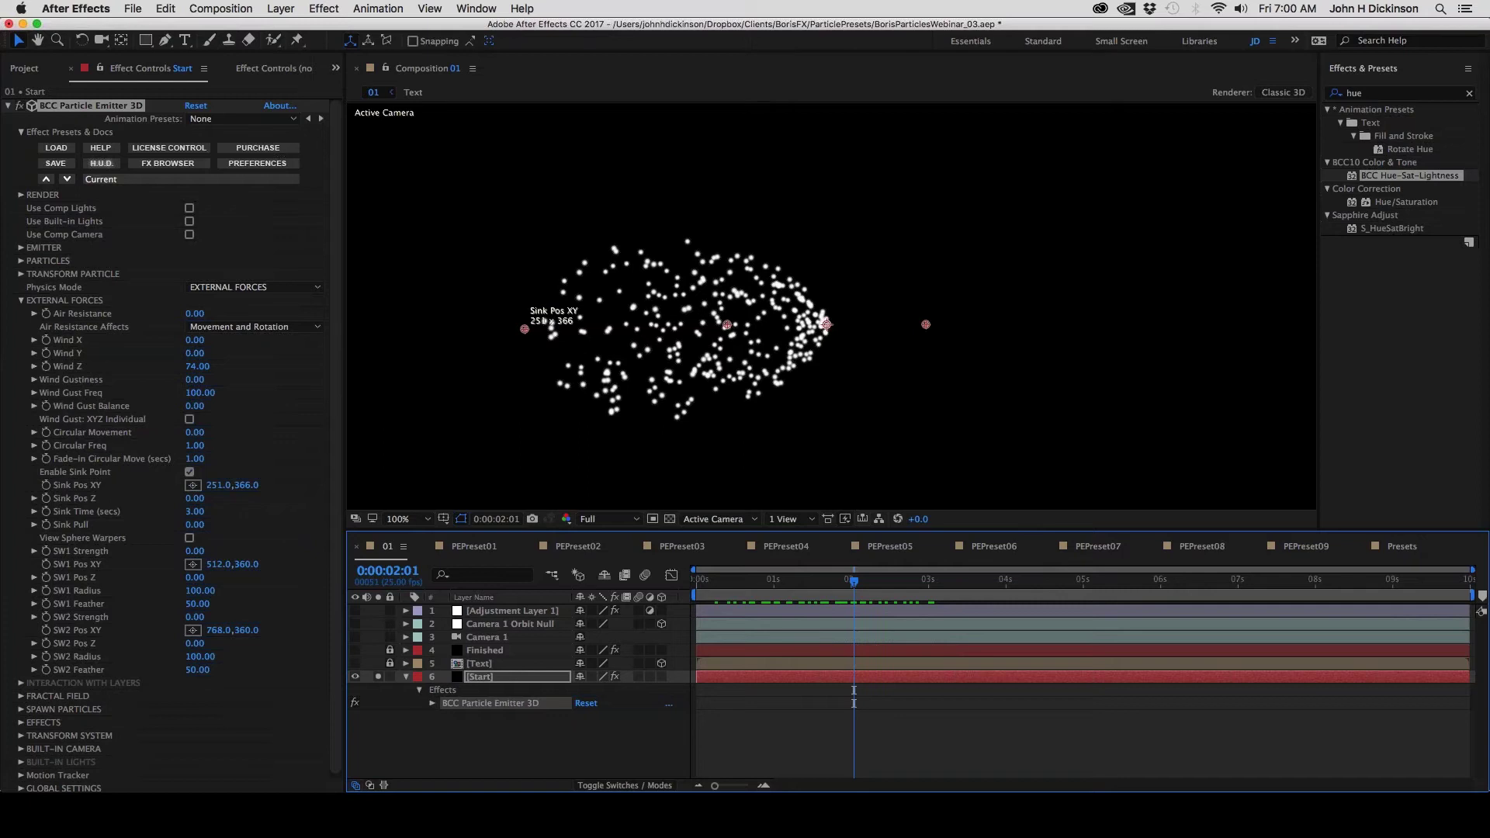
{"action": "left_click_drag", "start_coordinate": [525, 329], "coordinate": [459, 327]}
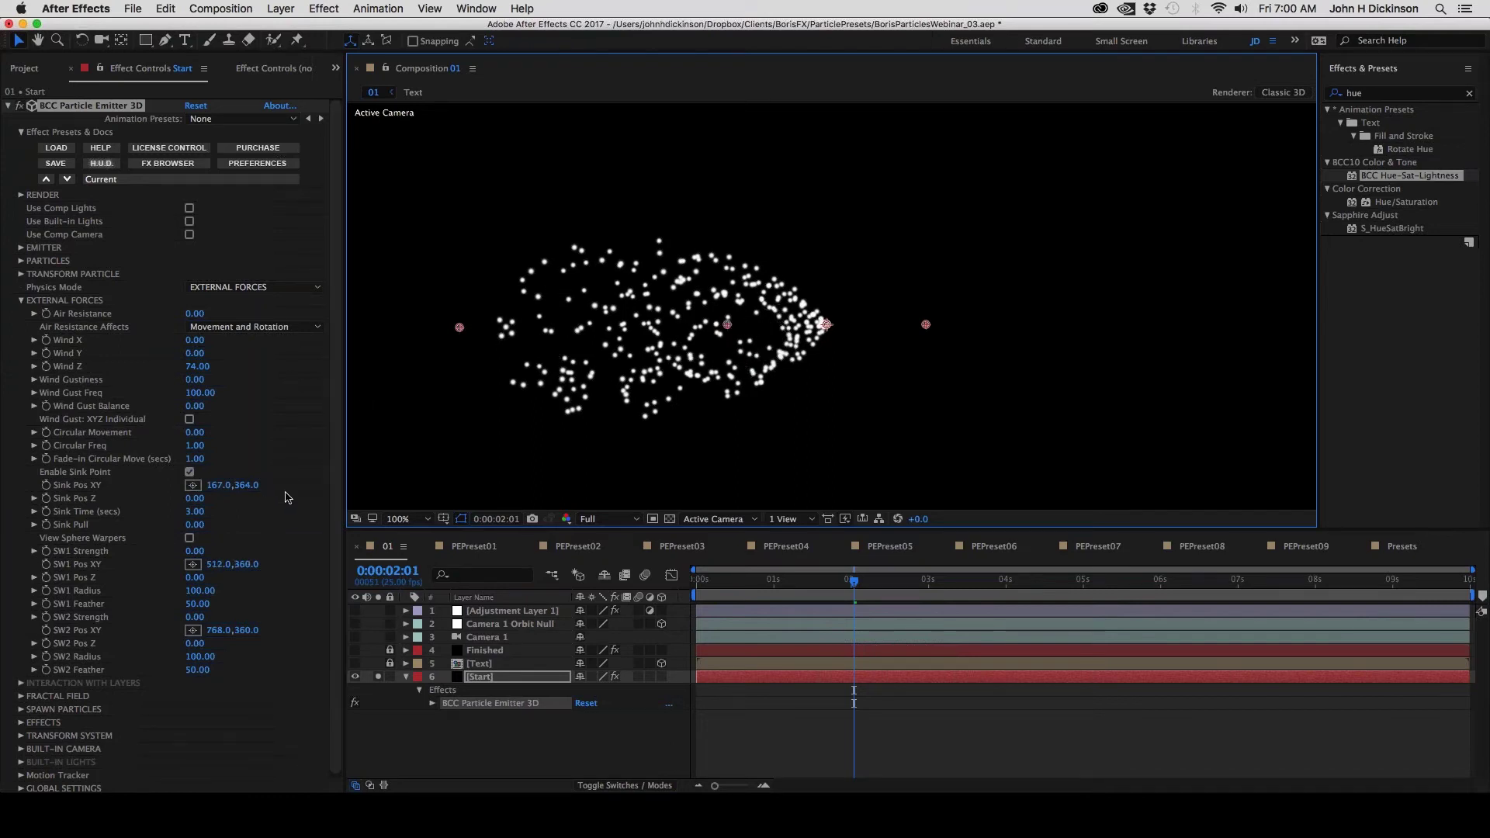
Set the Sink Pull to -74, trying different amounts
{"action": "mouse_move", "coordinate": [194, 525]}
{"action": "left_mouse_down"}
{"action": "mouse_move", "coordinate": [181, 527]}
{"action": "mouse_move", "coordinate": [205, 530]}
{"action": "left_mouse_up"}
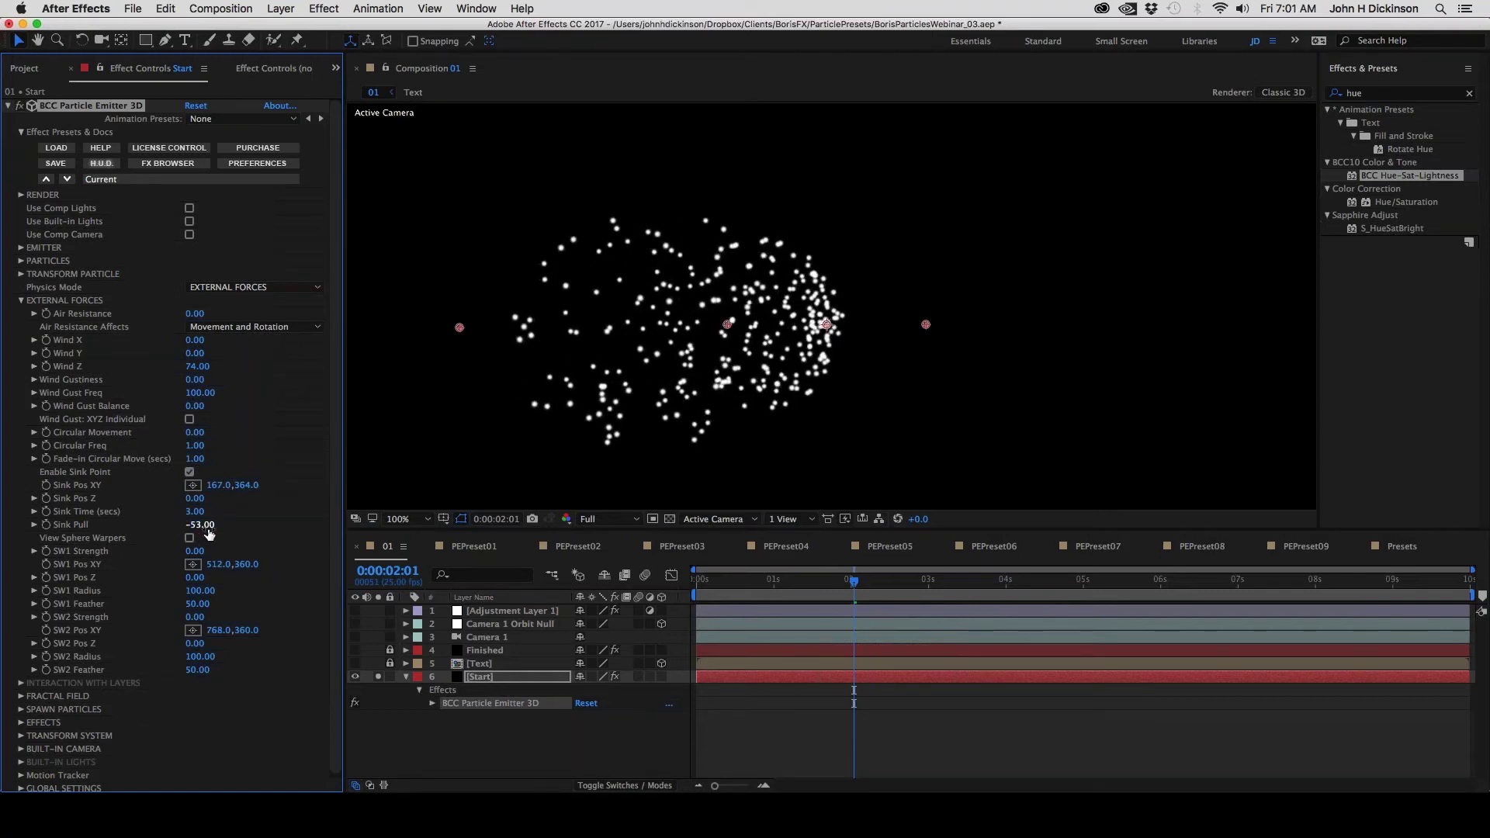
{"action": "left_click", "coordinate": [231, 529]}
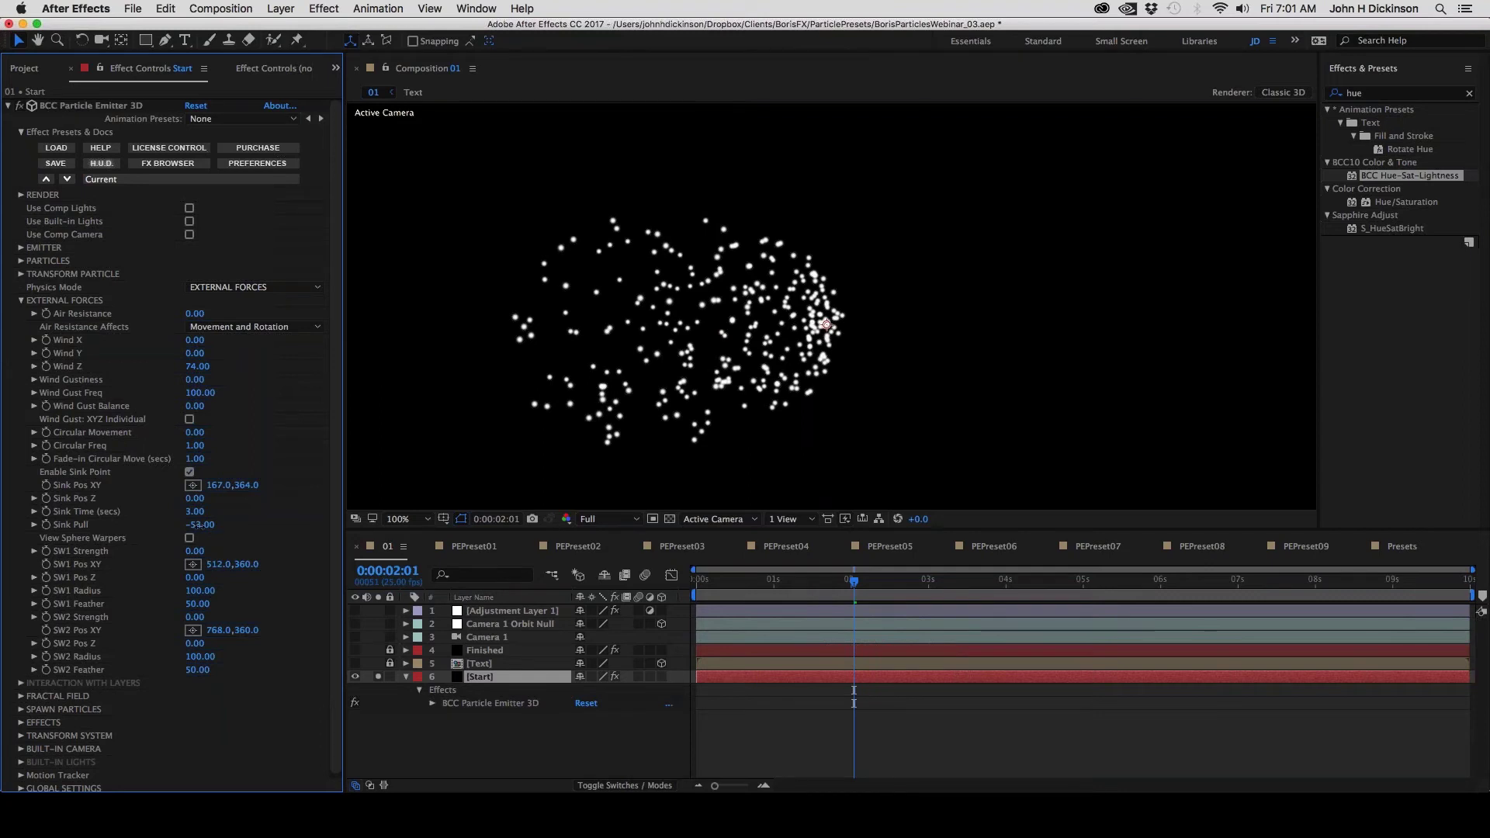
{"action": "left_click_drag", "start_coordinate": [199, 525], "coordinate": [171, 527]}
{"action": "key", "text": "super+z"}
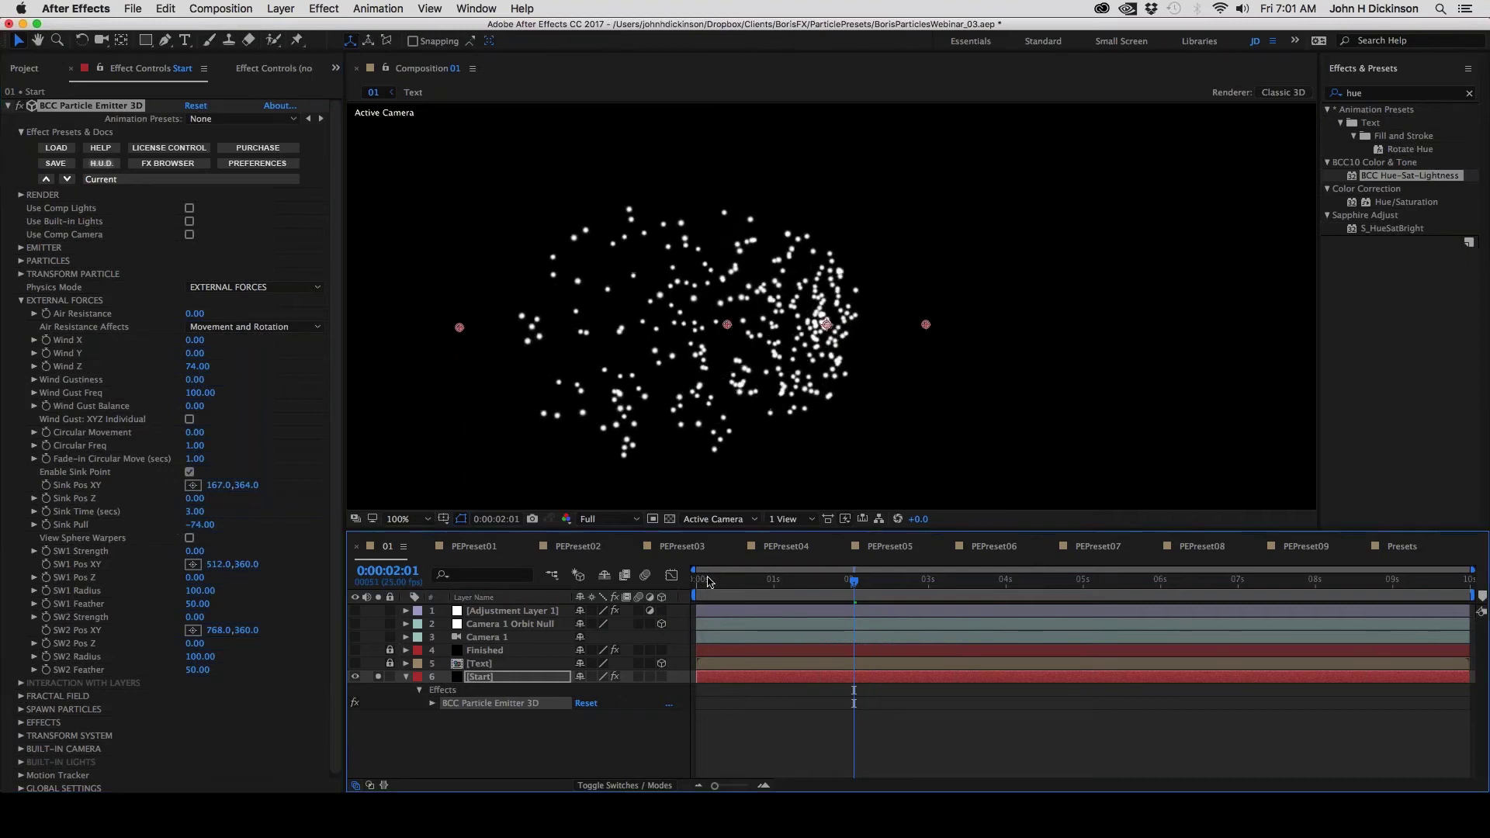
Preview the particles up to 0:00:04:05 and move the sink point around the frame to about 256, 160
{"action": "key", "text": "space"}
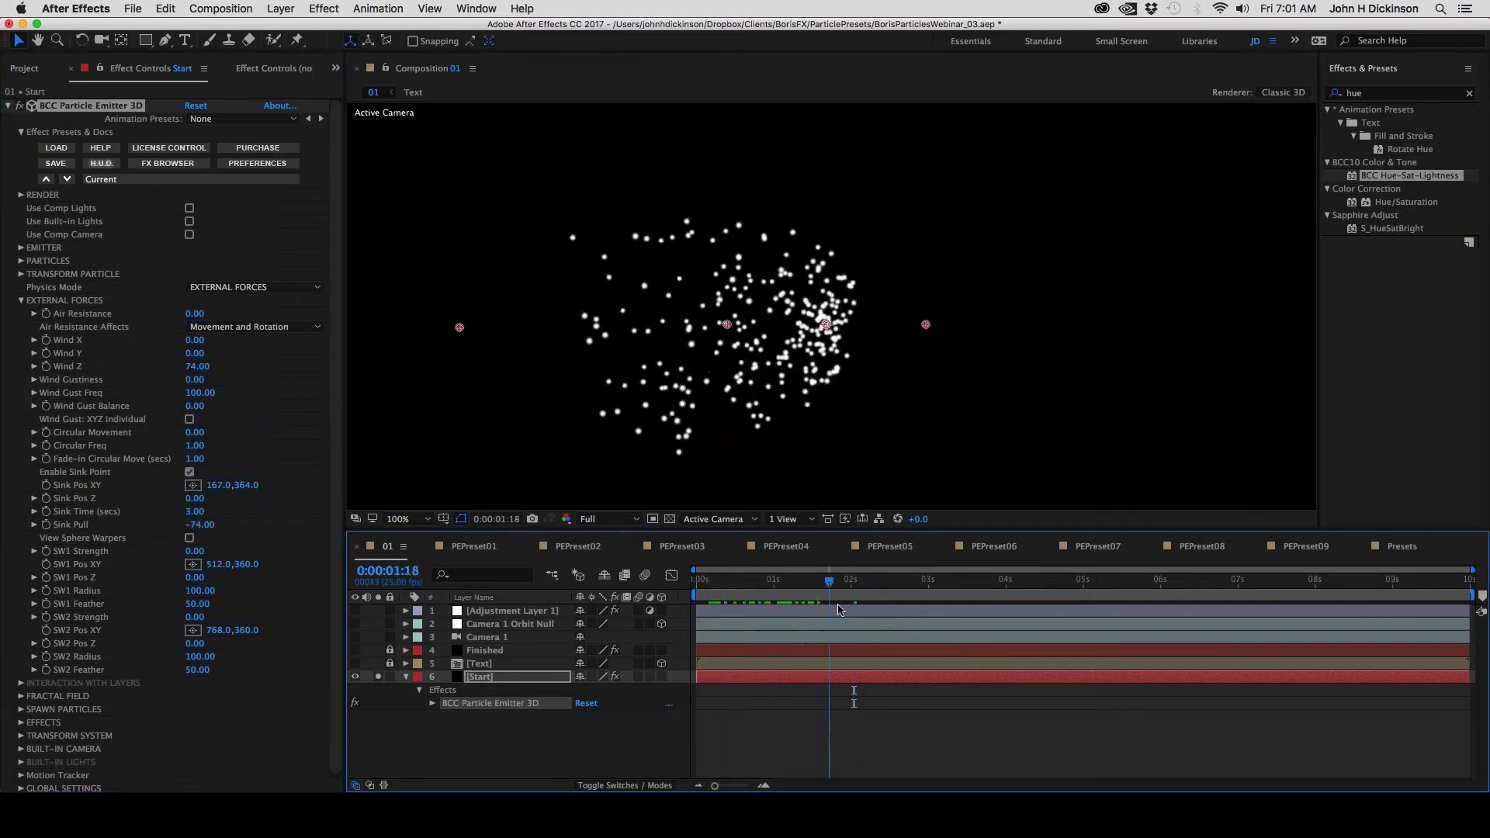
{"action": "left_click_drag", "start_coordinate": [939, 637], "coordinate": [974, 721]}
{"action": "left_click_drag", "start_coordinate": [836, 735], "coordinate": [1021, 706]}
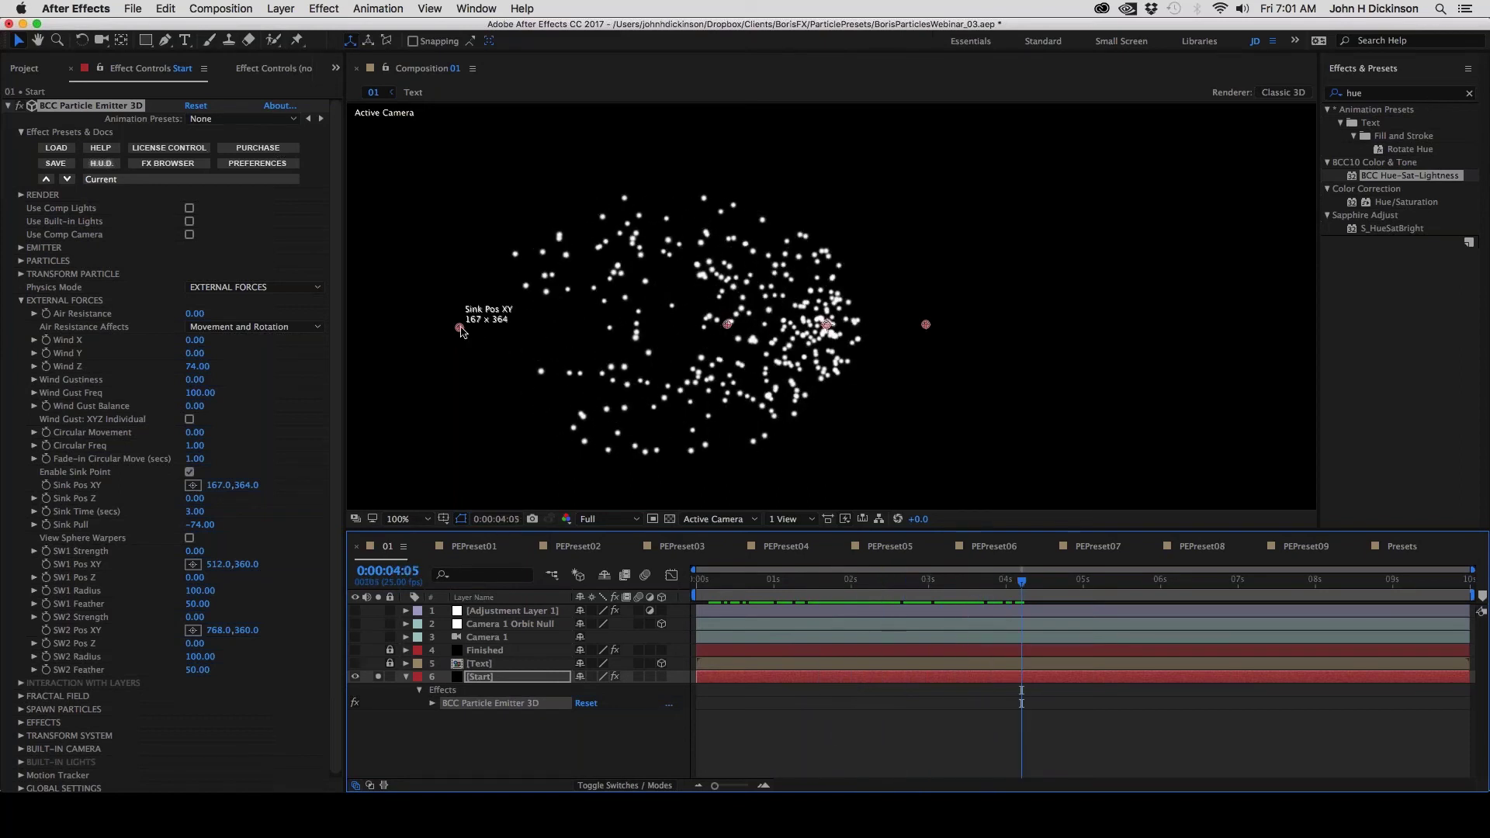
{"action": "left_click_drag", "start_coordinate": [460, 327], "coordinate": [1078, 159]}
{"action": "left_click_drag", "start_coordinate": [893, 136], "coordinate": [528, 169]}
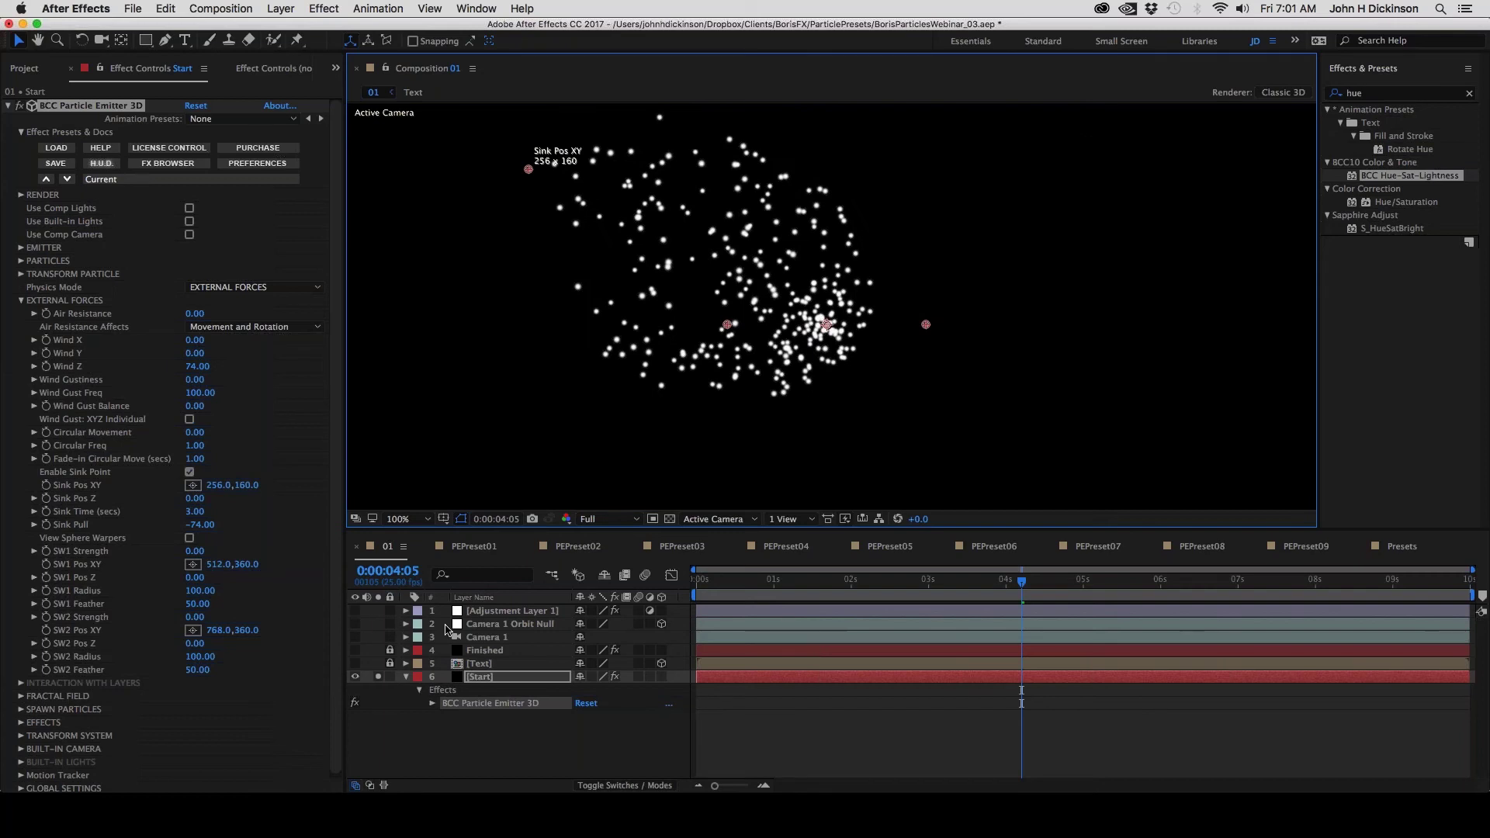
Make the Camera 1 layer visible and enable Use Comp Camera in the Start layer's particle emitter
{"action": "left_click", "coordinate": [480, 625]}
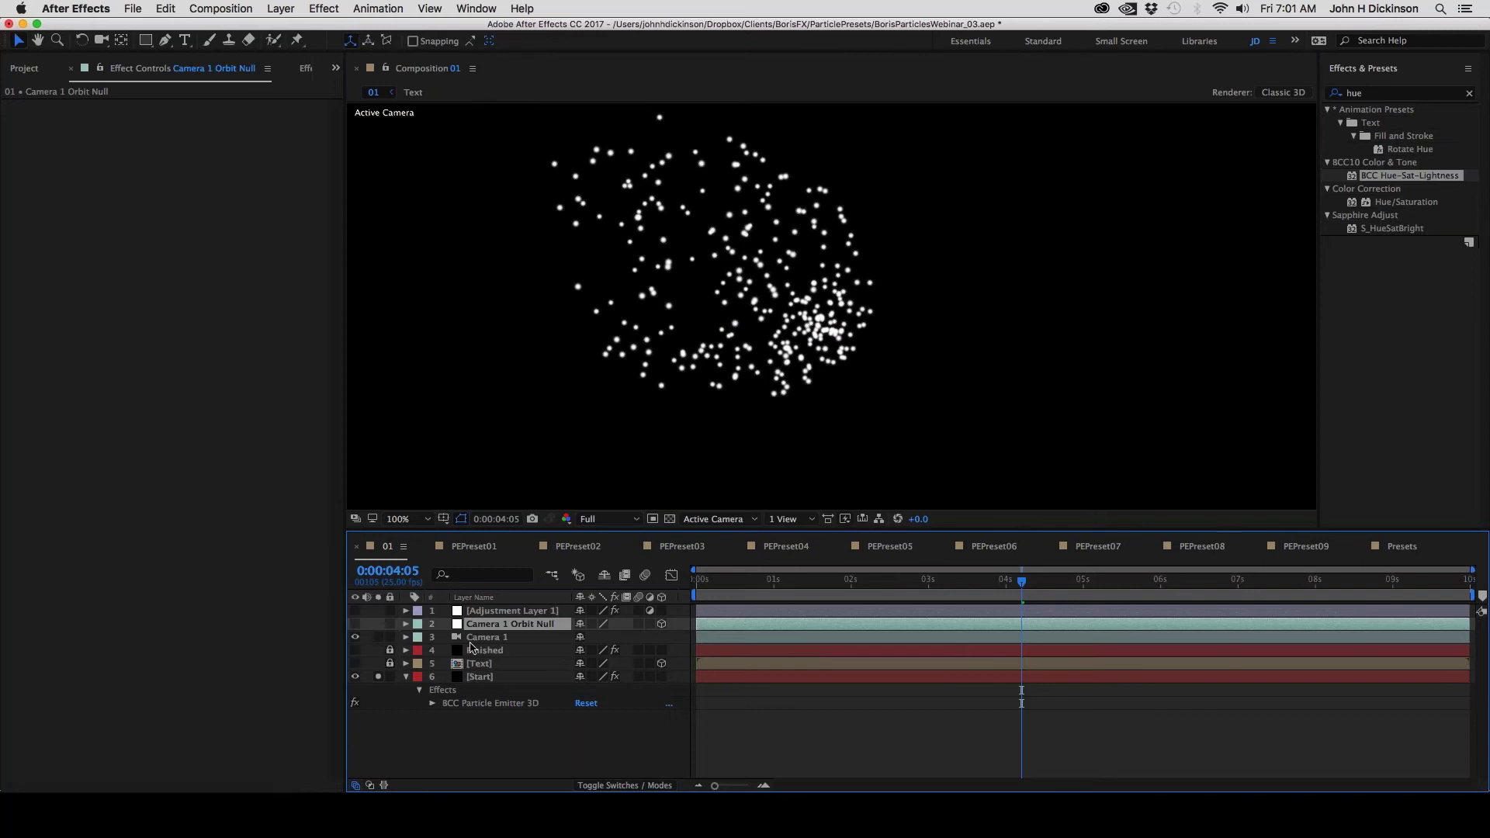
{"action": "left_click", "coordinate": [481, 641]}
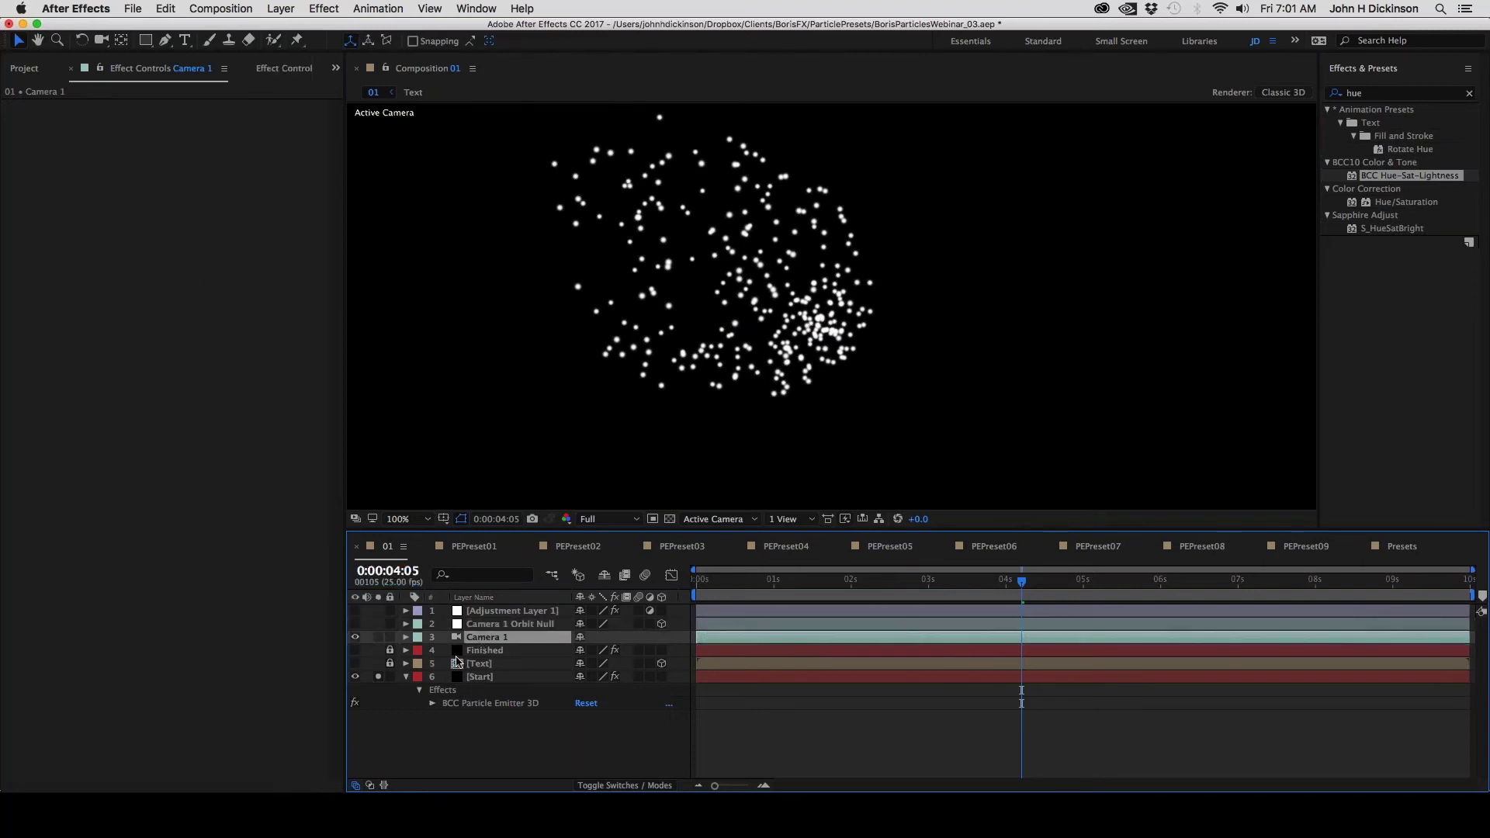
{"action": "left_click", "coordinate": [481, 676]}
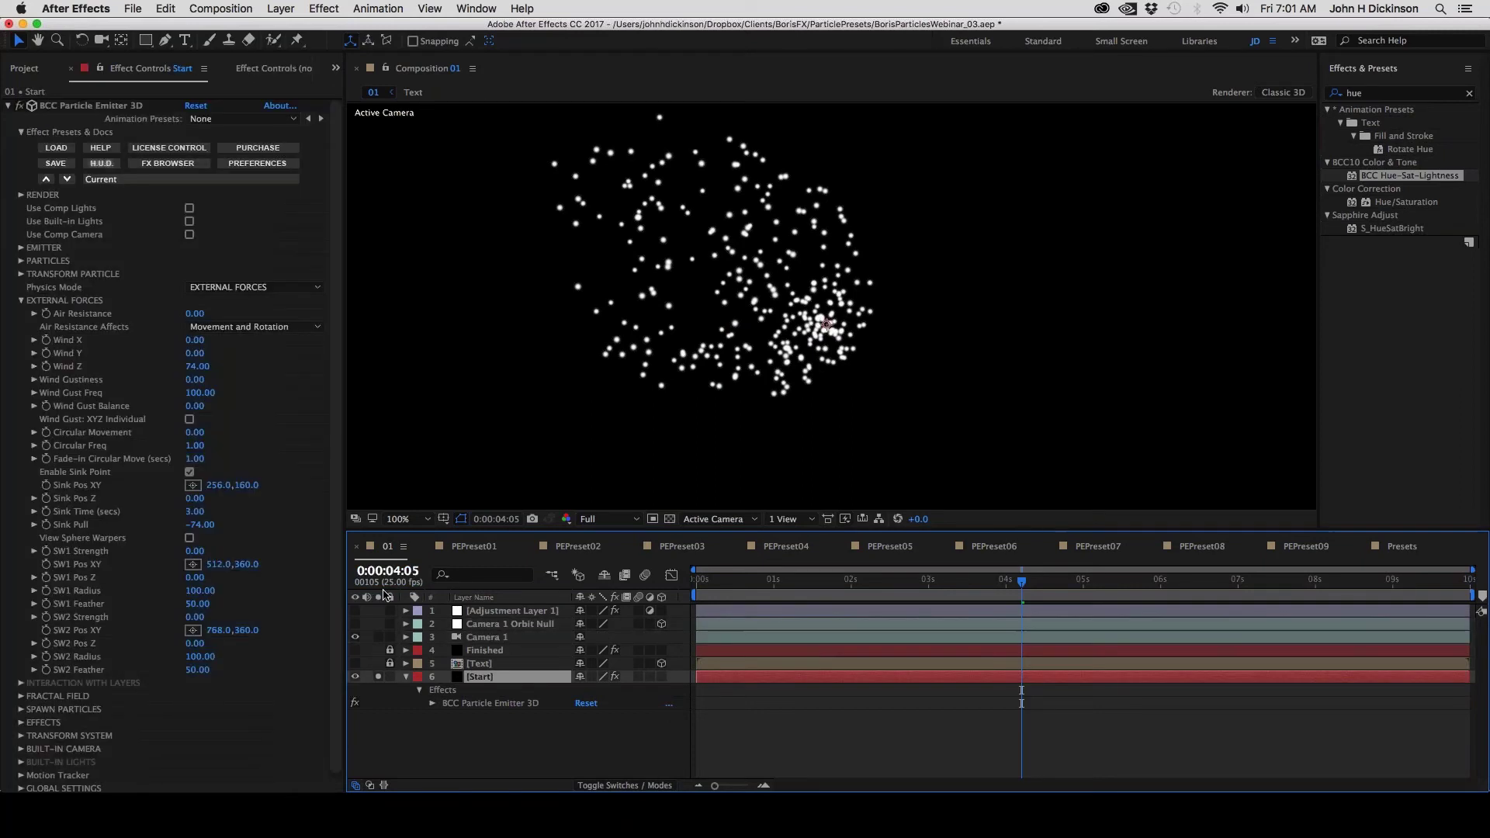
{"action": "left_click", "coordinate": [189, 235]}
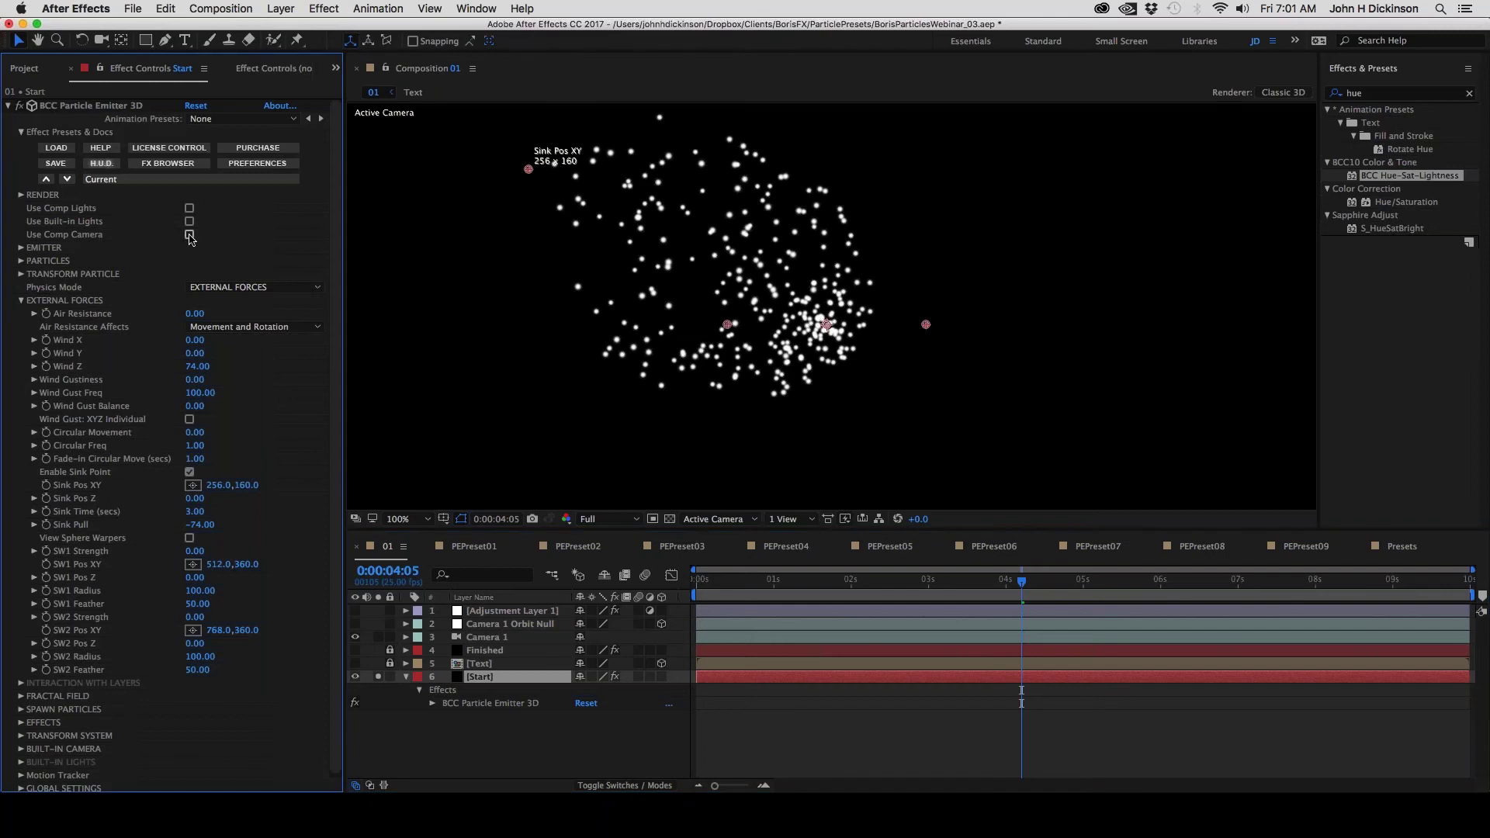
Set the Camera 1 Orbit Null's Y Rotation to 254°, trying 220° first and scrubbing the particles from 0:00:00:09 to 0:00:02:16
{"action": "left_click", "coordinate": [479, 639]}
{"action": "left_click", "coordinate": [489, 624]}
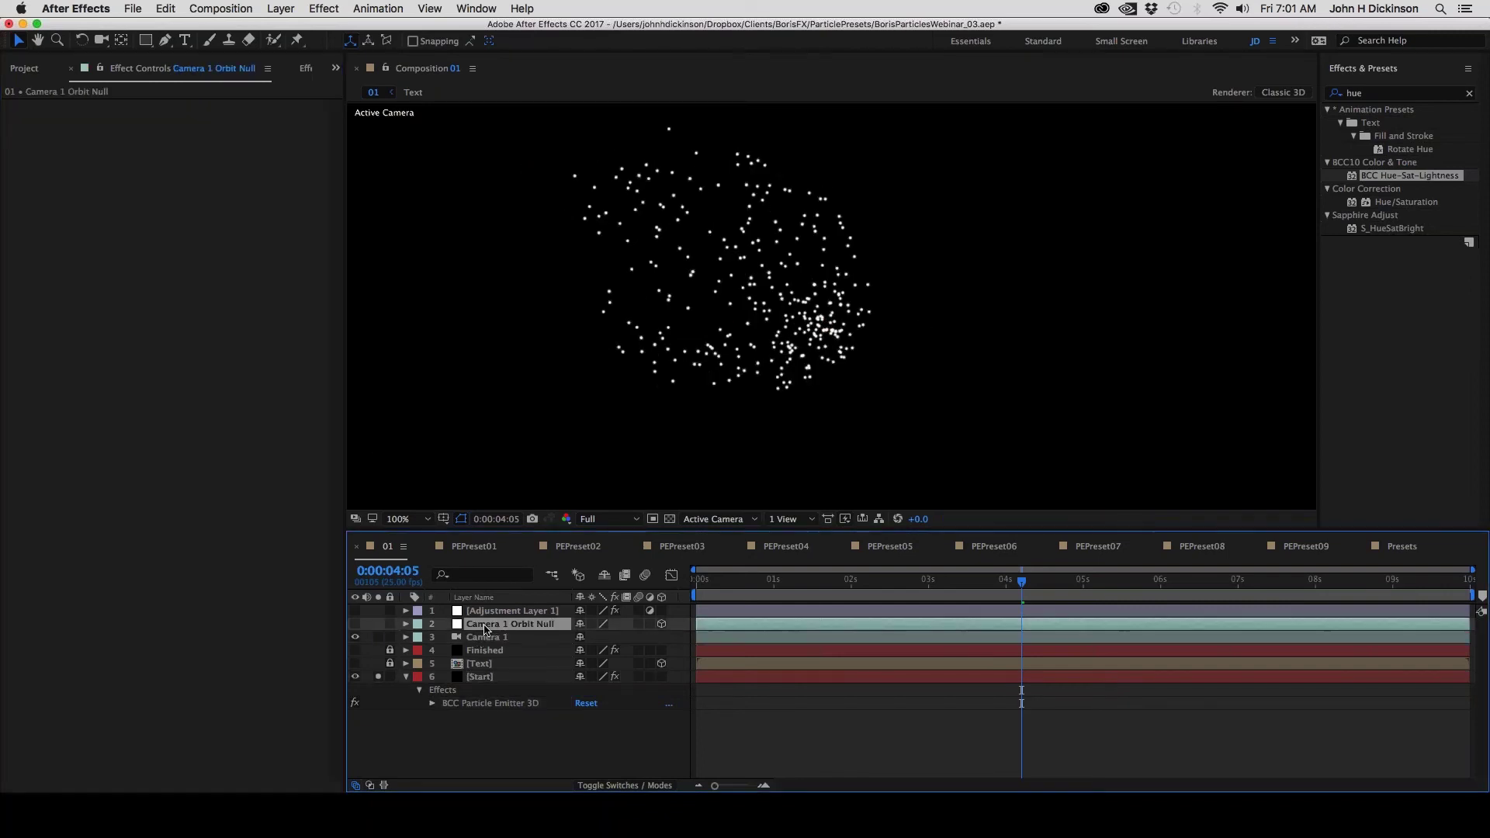
{"action": "key", "text": "r"}
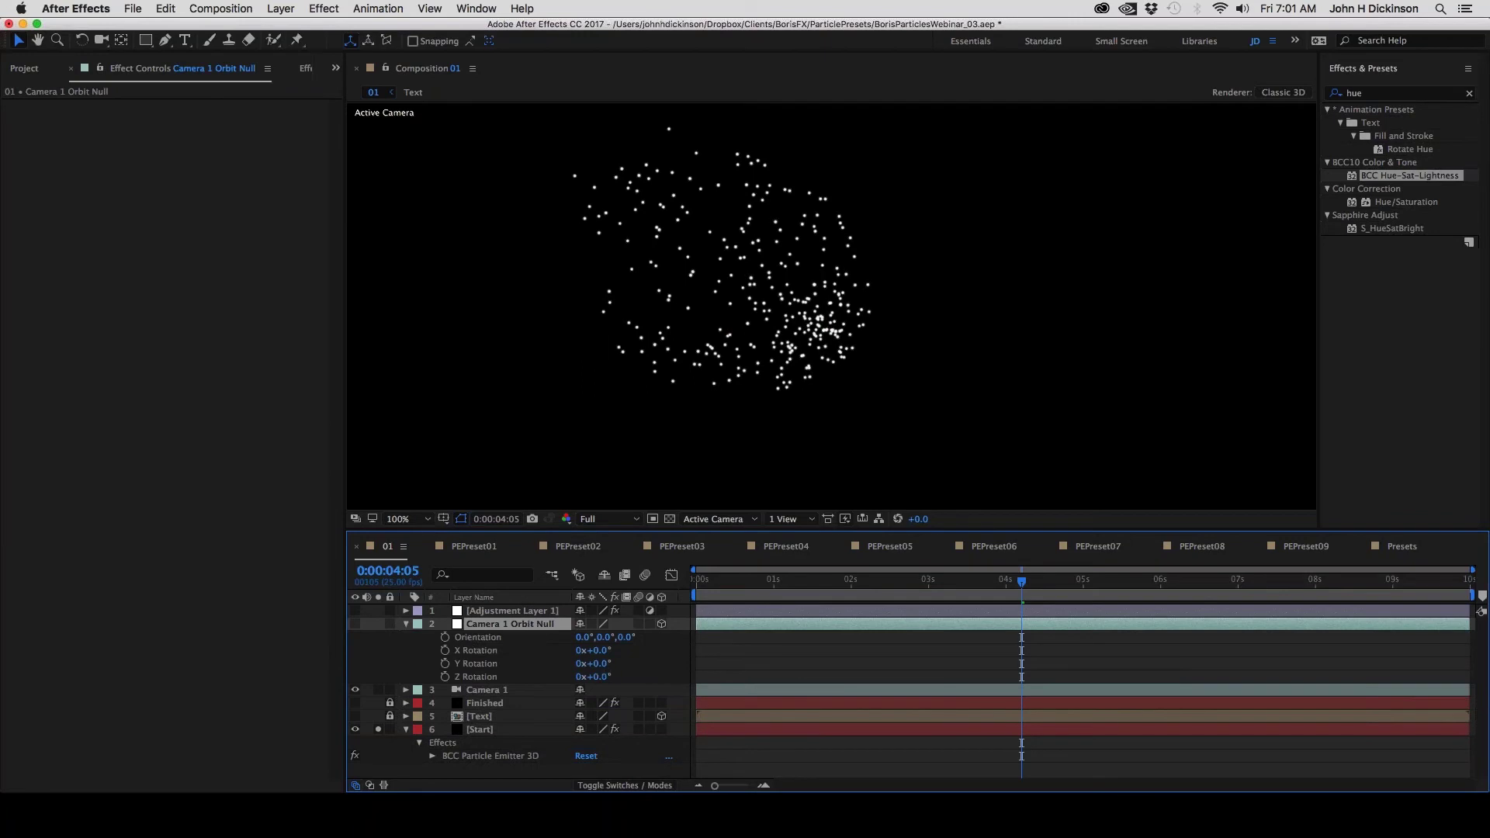
{"action": "left_click_drag", "start_coordinate": [594, 663], "coordinate": [762, 654]}
{"action": "left_click", "coordinate": [730, 582]}
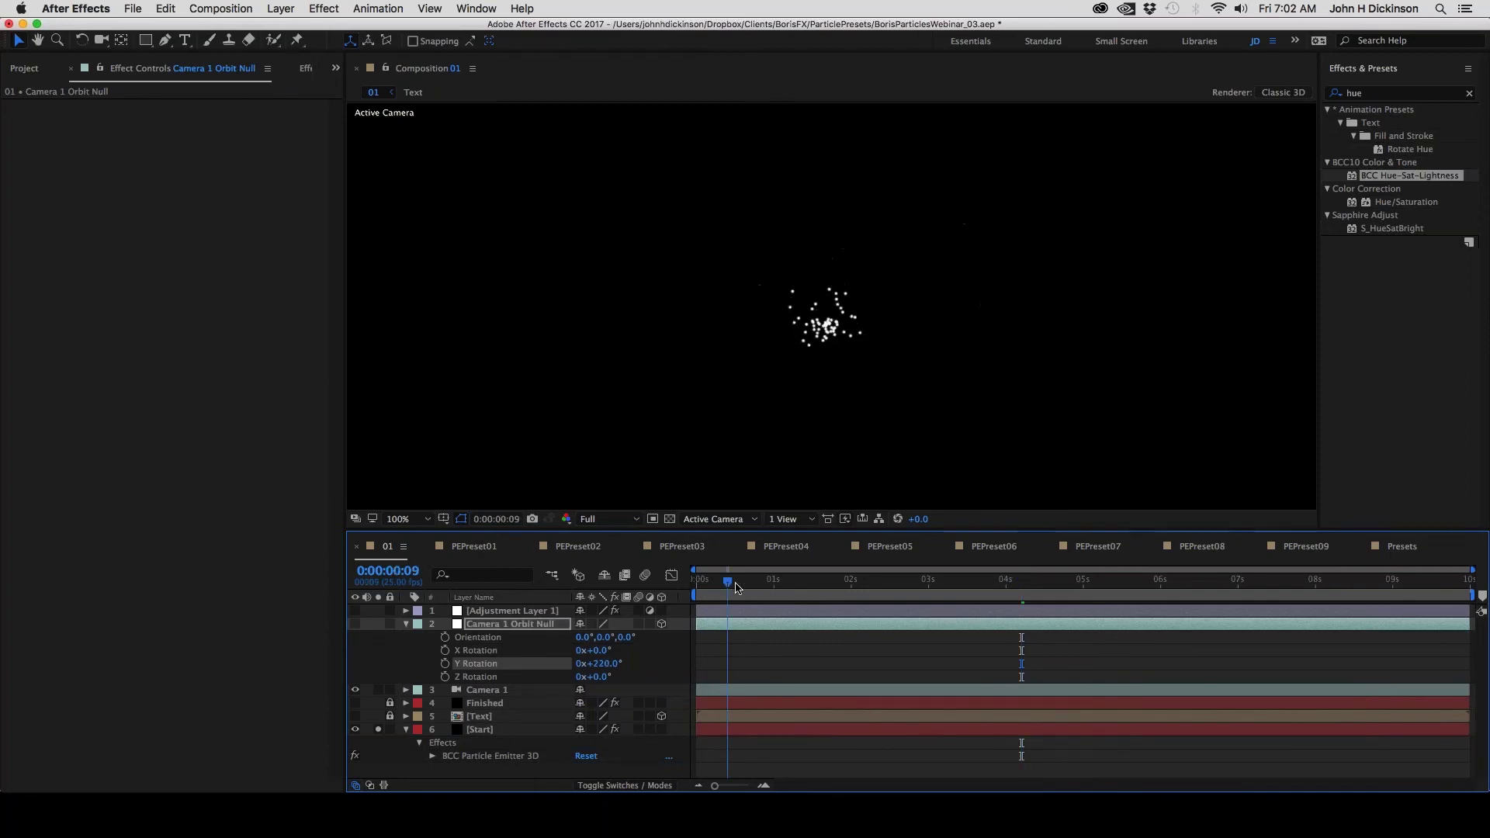
{"action": "left_click_drag", "start_coordinate": [737, 588], "coordinate": [900, 613]}
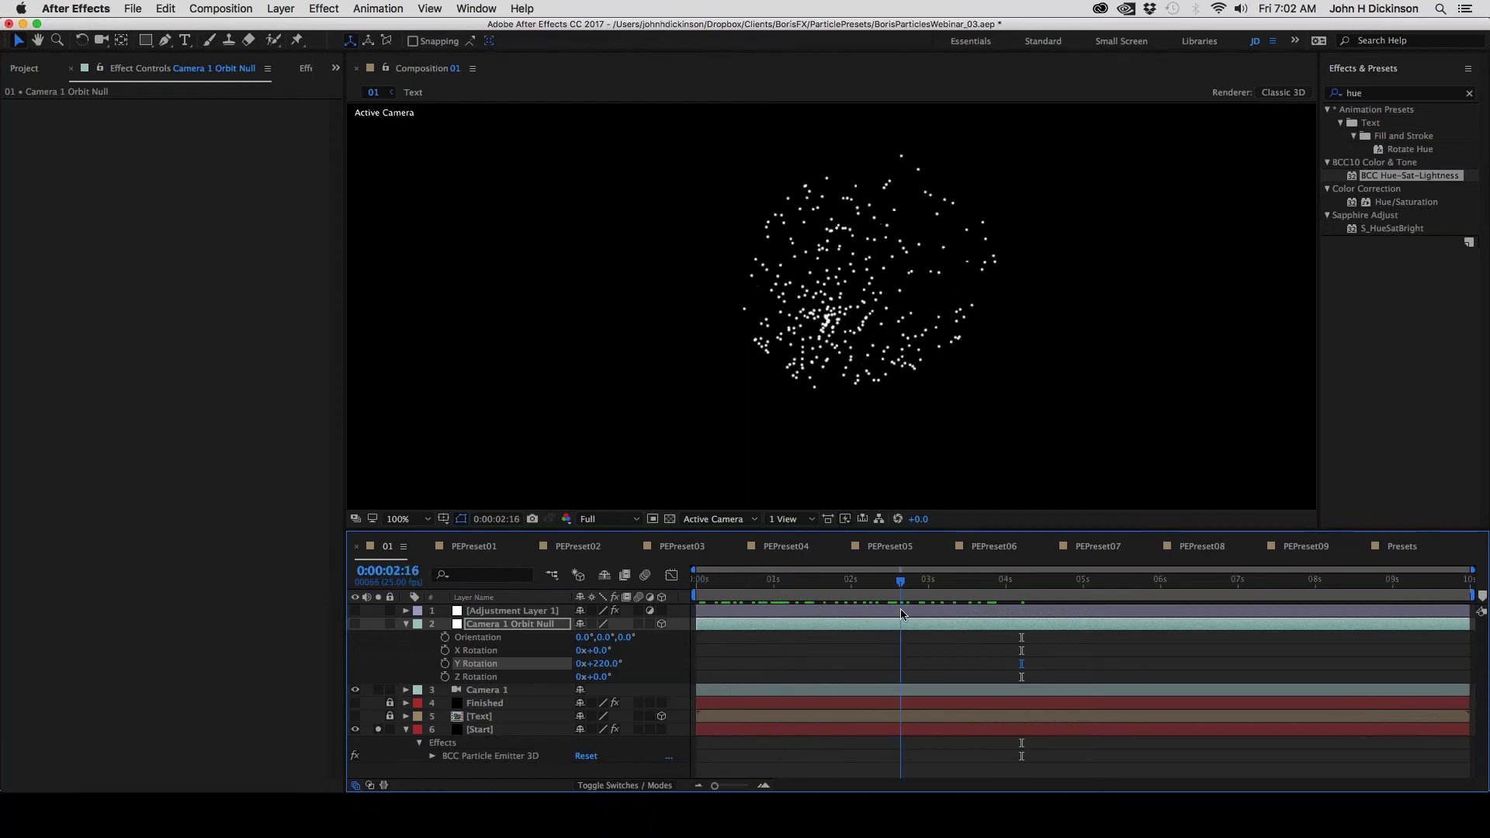
{"action": "mouse_move", "coordinate": [605, 665]}
{"action": "left_mouse_down"}
{"action": "mouse_move", "coordinate": [511, 669]}
{"action": "mouse_move", "coordinate": [619, 657]}
{"action": "left_mouse_up"}
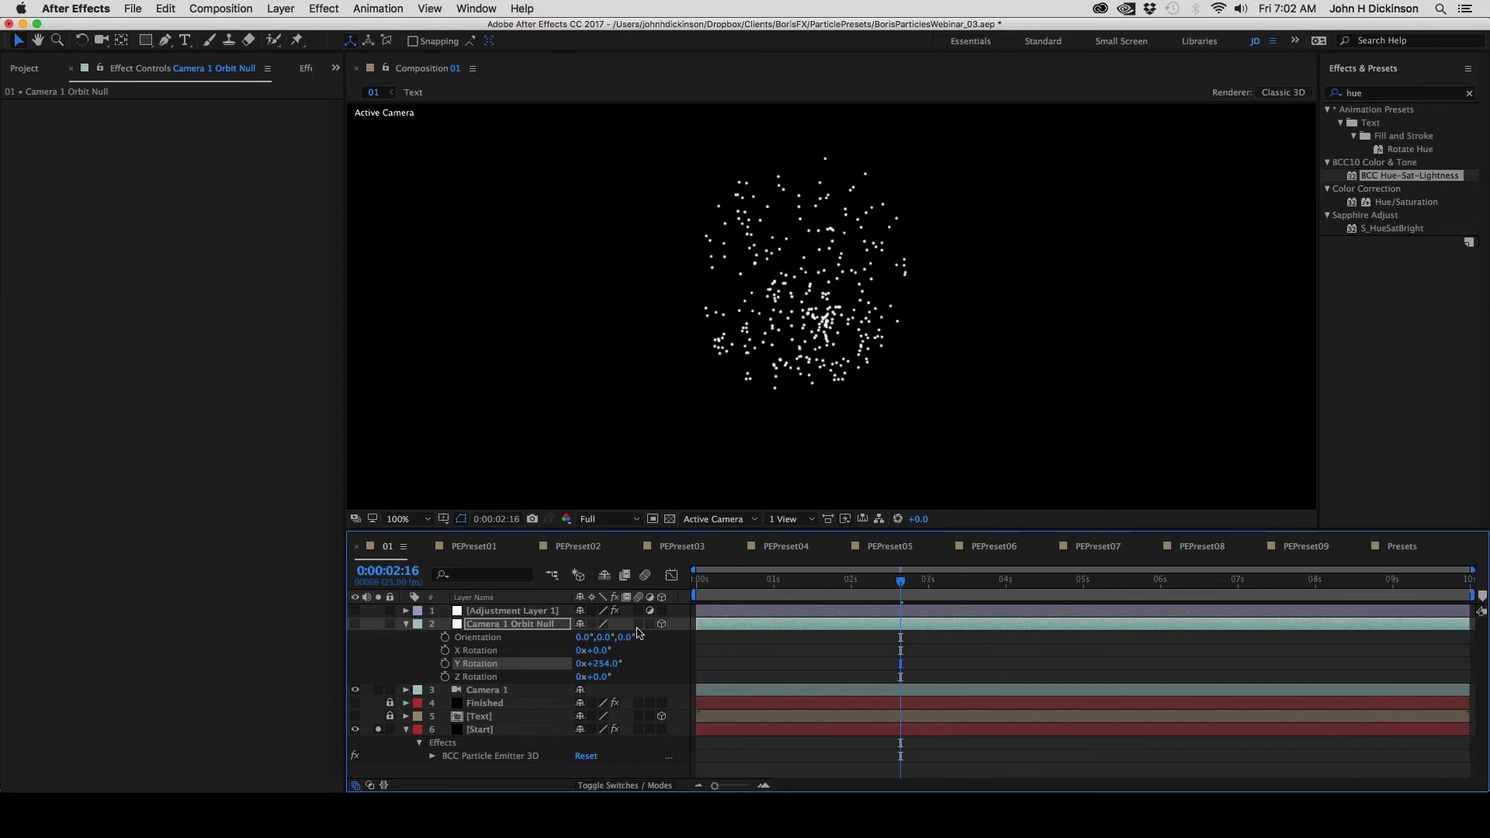
Reset the BCC Particle Emitter 3D on the Start layer to its defaults and preview the particles up to 0:00:02:05
{"action": "left_click", "coordinate": [485, 731]}
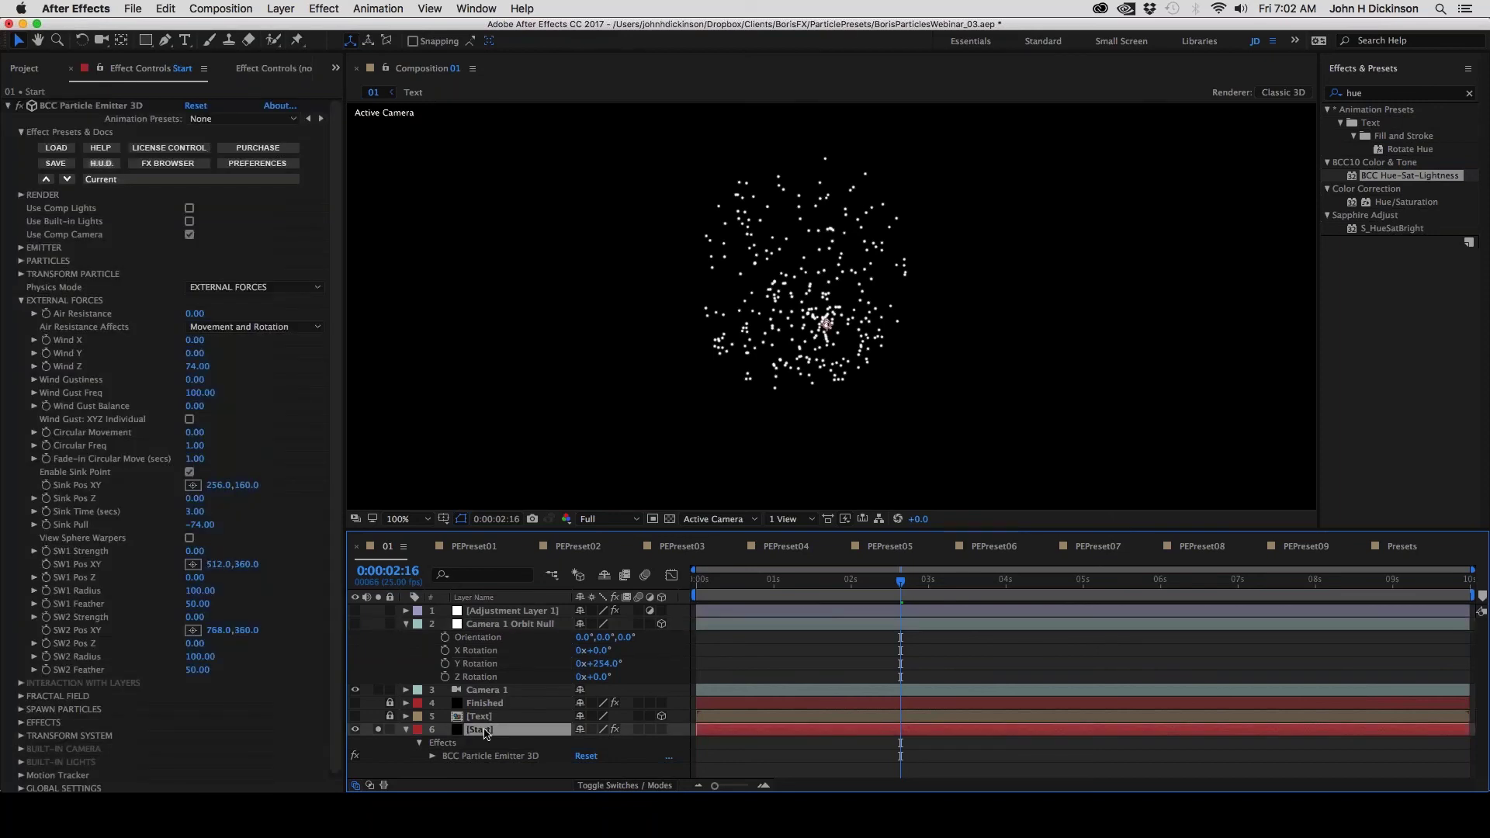
{"action": "left_click", "coordinate": [196, 105]}
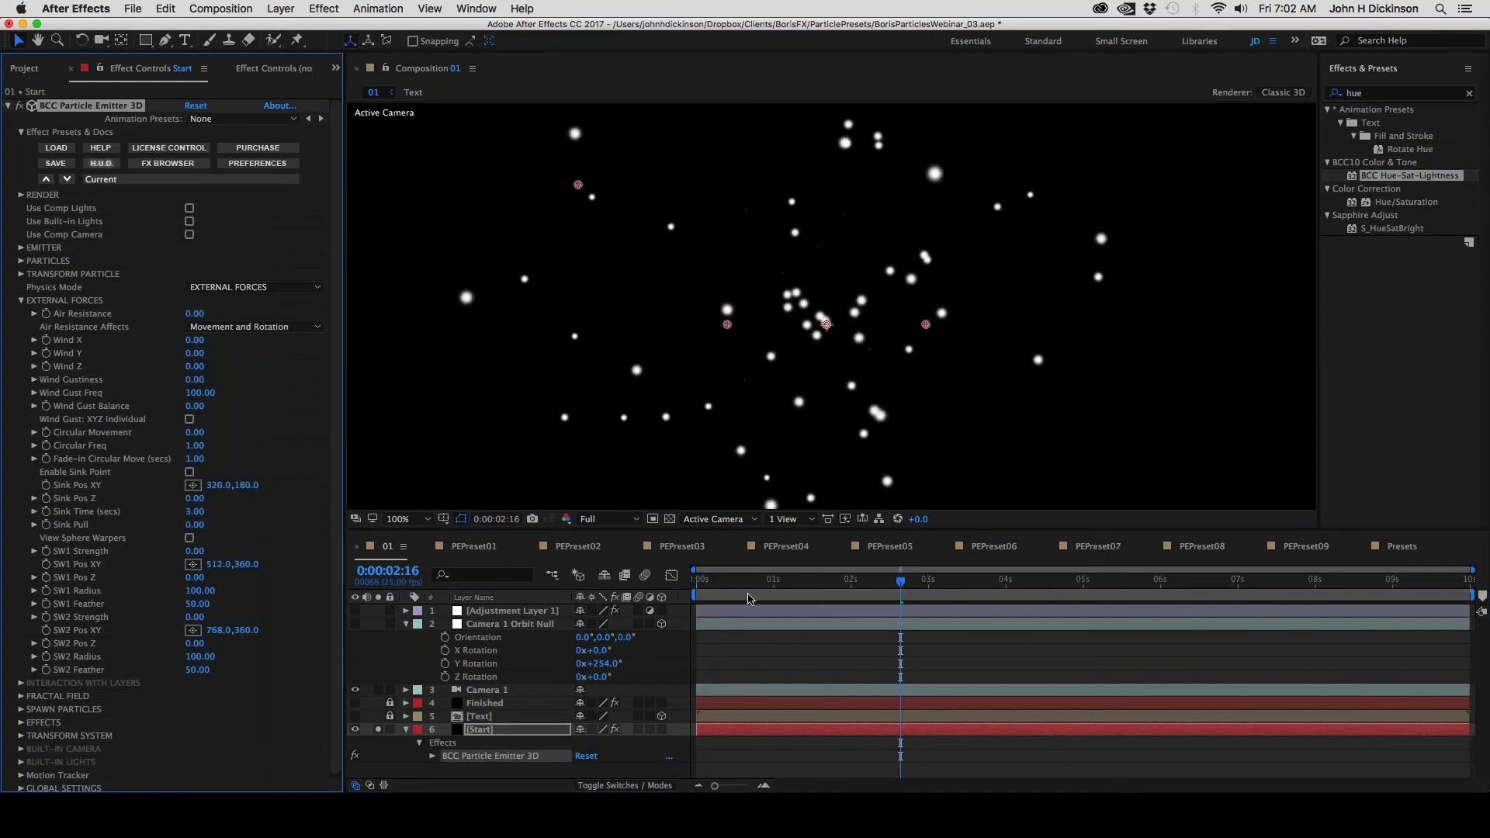
{"action": "left_click", "coordinate": [733, 584]}
{"action": "left_click_drag", "start_coordinate": [733, 583], "coordinate": [811, 583]}
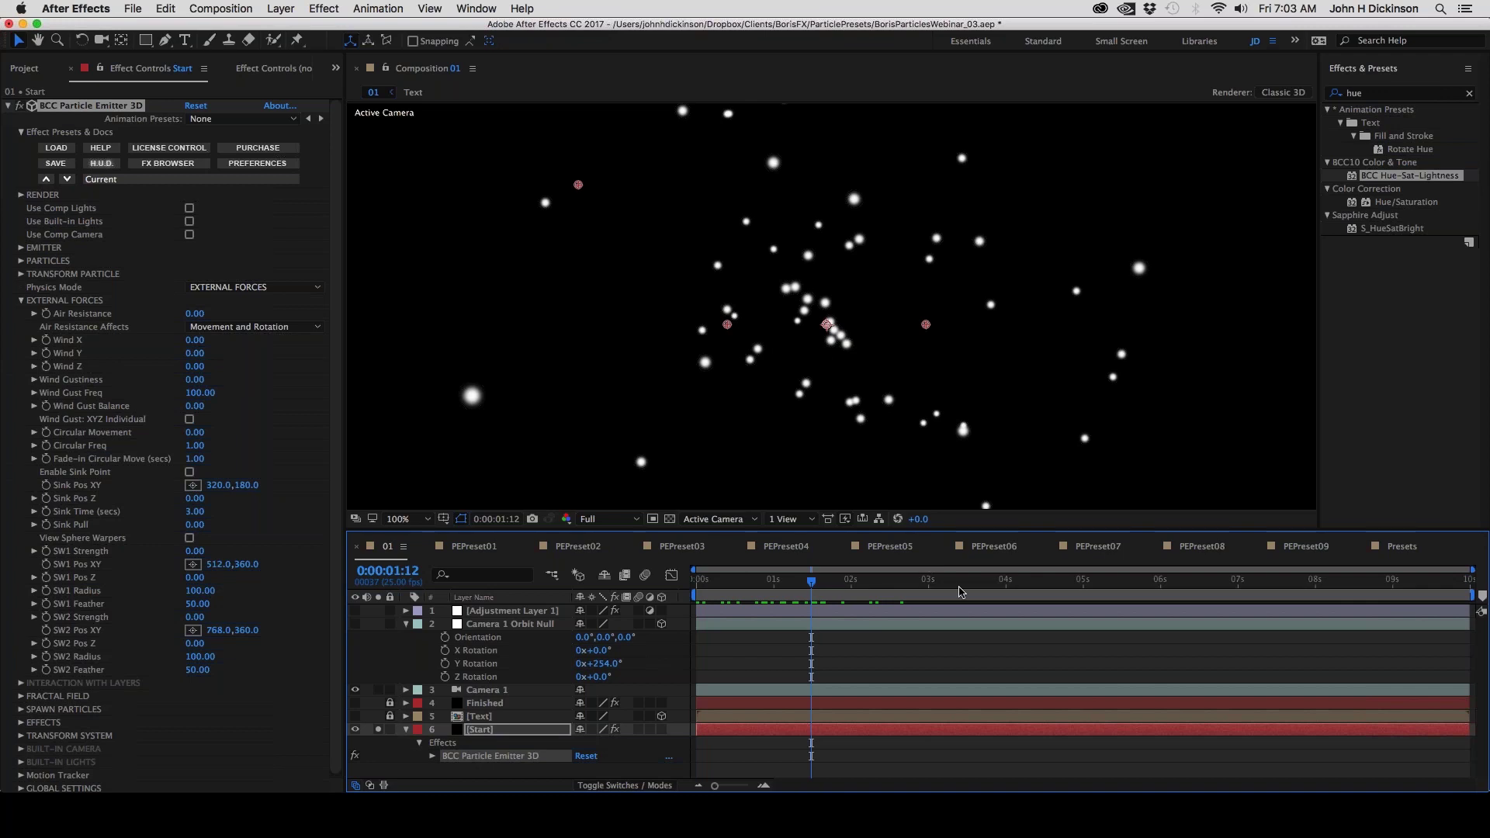
{"action": "left_click", "coordinate": [776, 580]}
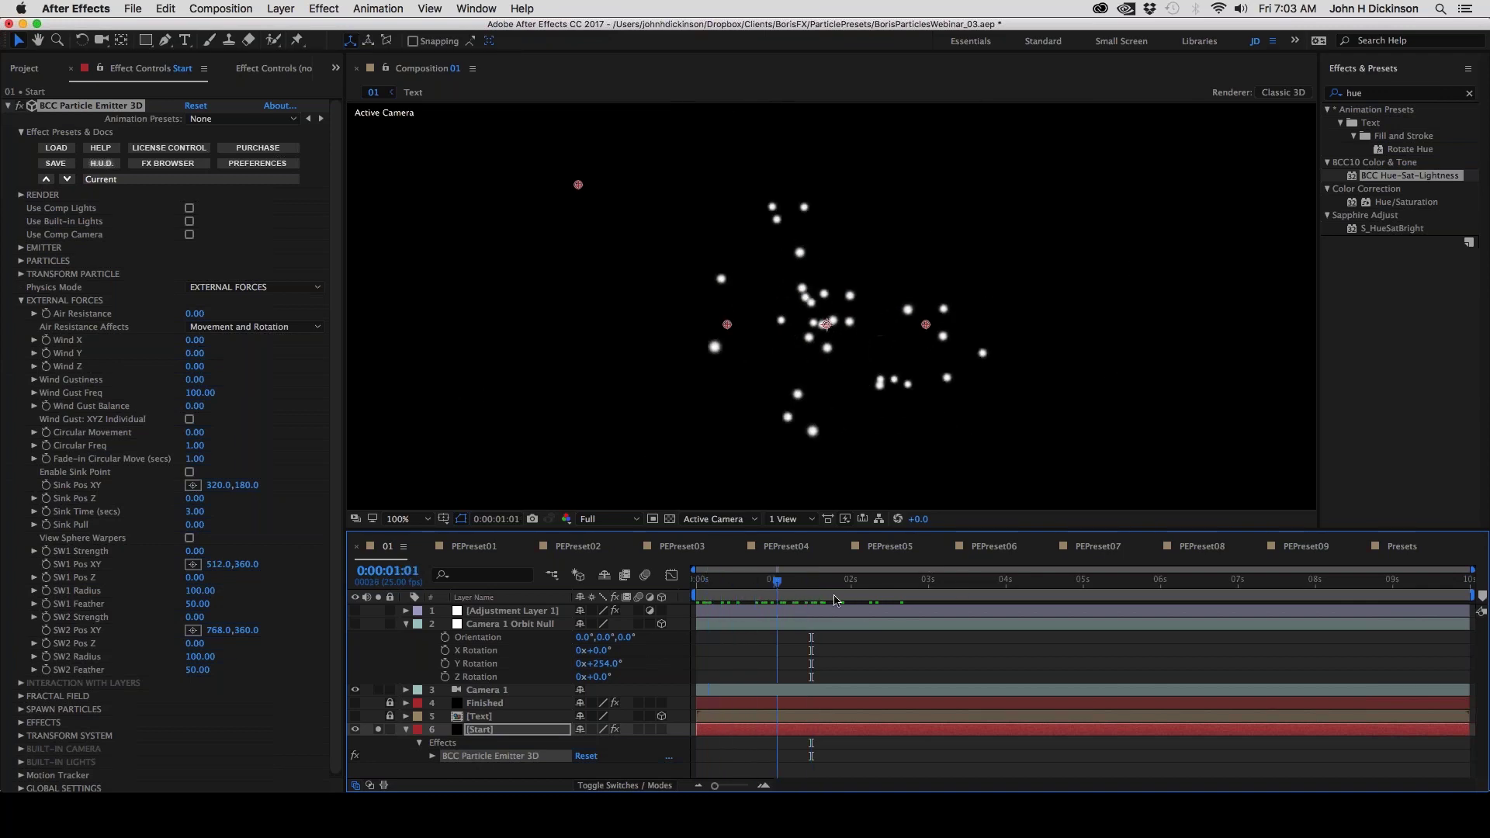
{"action": "key", "text": "space"}
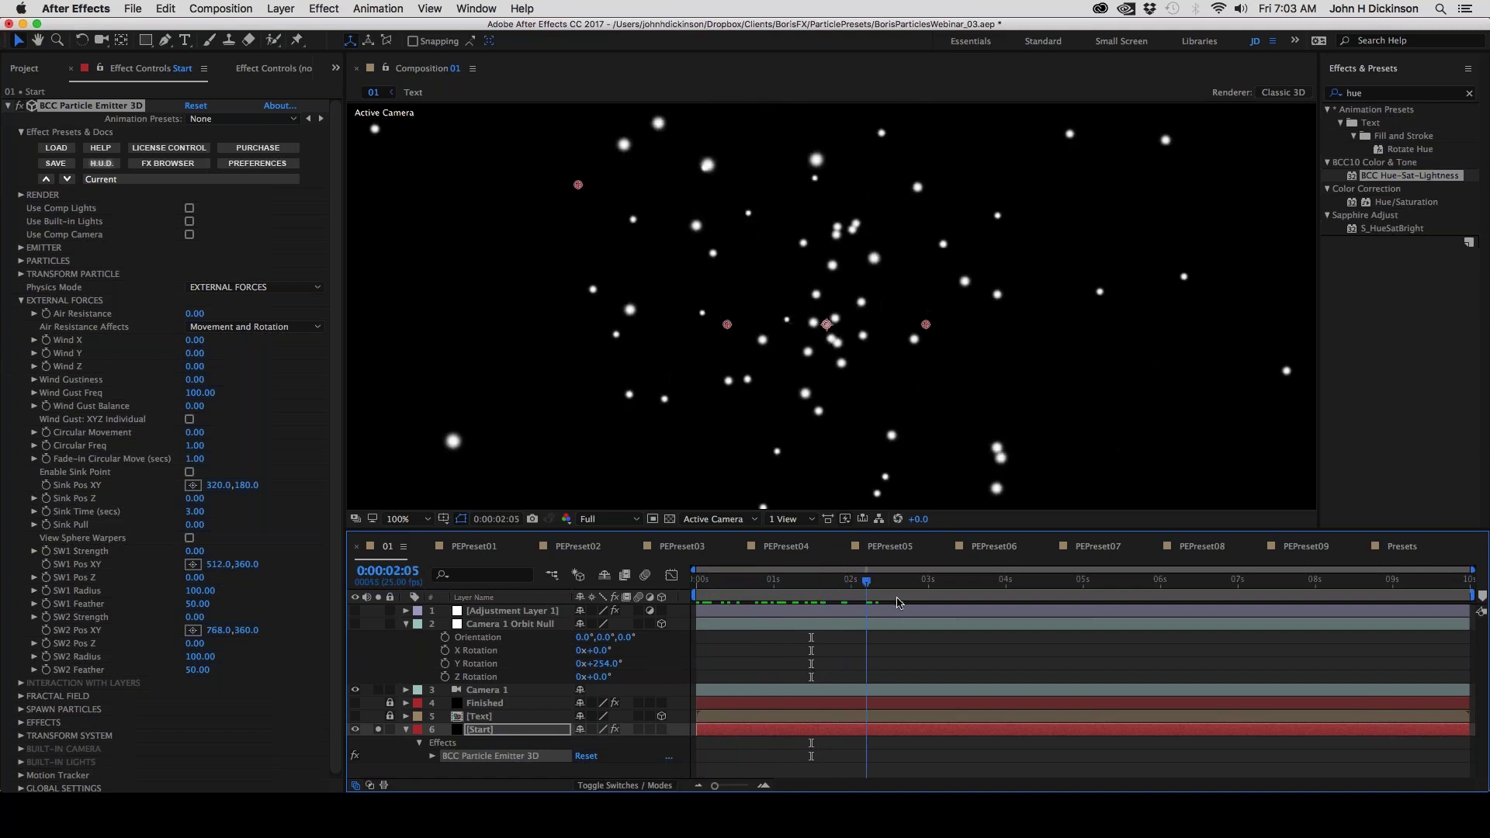